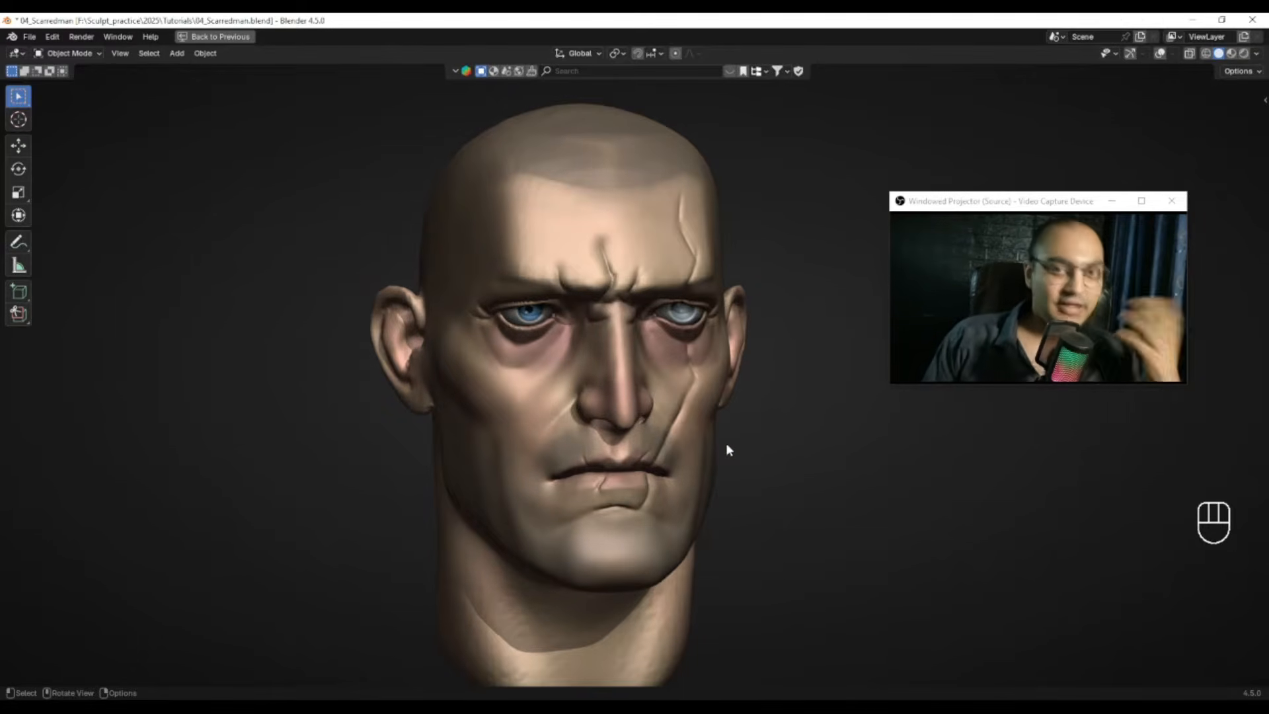
Step: Examine the finished scarred head sculpt, and the one-month challenge image and student posts on the reference board
mouse_move(900, 474)
middle_down()
mouse_move(813, 464)
mouse_move(805, 447)
mouse_move(903, 481)
mouse_move(833, 459)
mouse_move(855, 472)
middle_up()
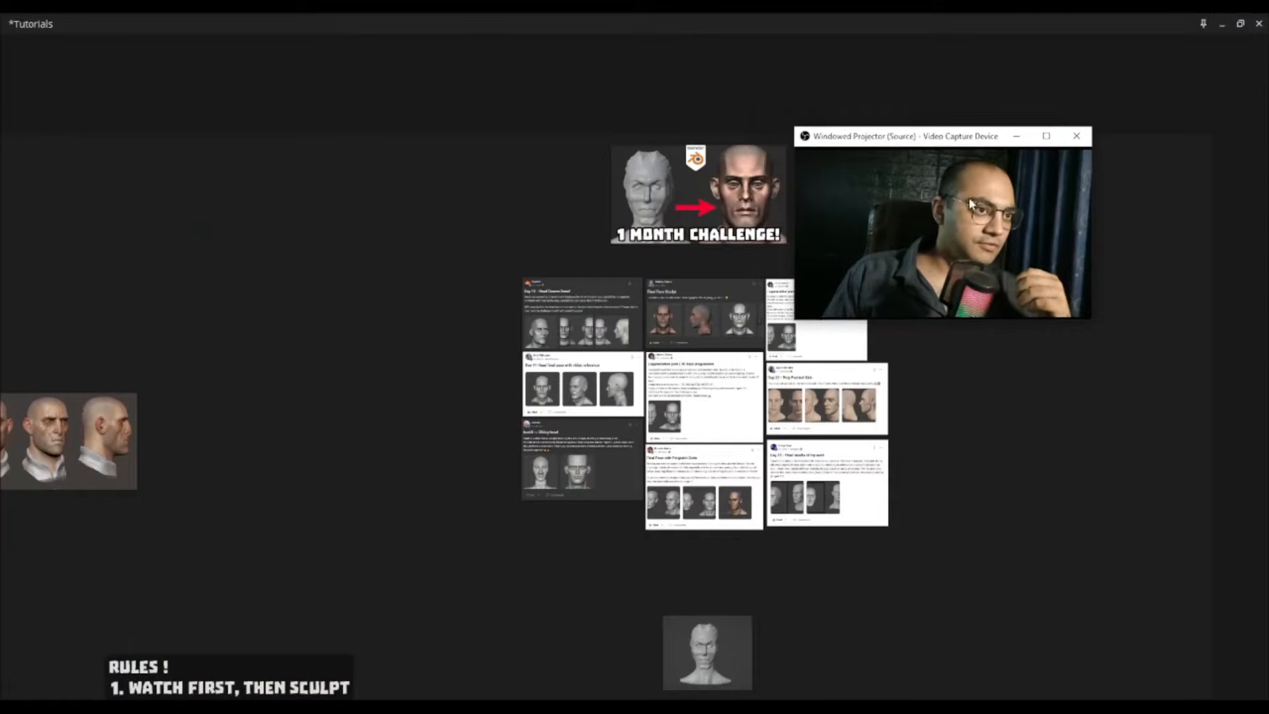
drag(930, 140, 1099, 154)
middle_drag(736, 309, 685, 330)
scroll(685, 330, up, 5)
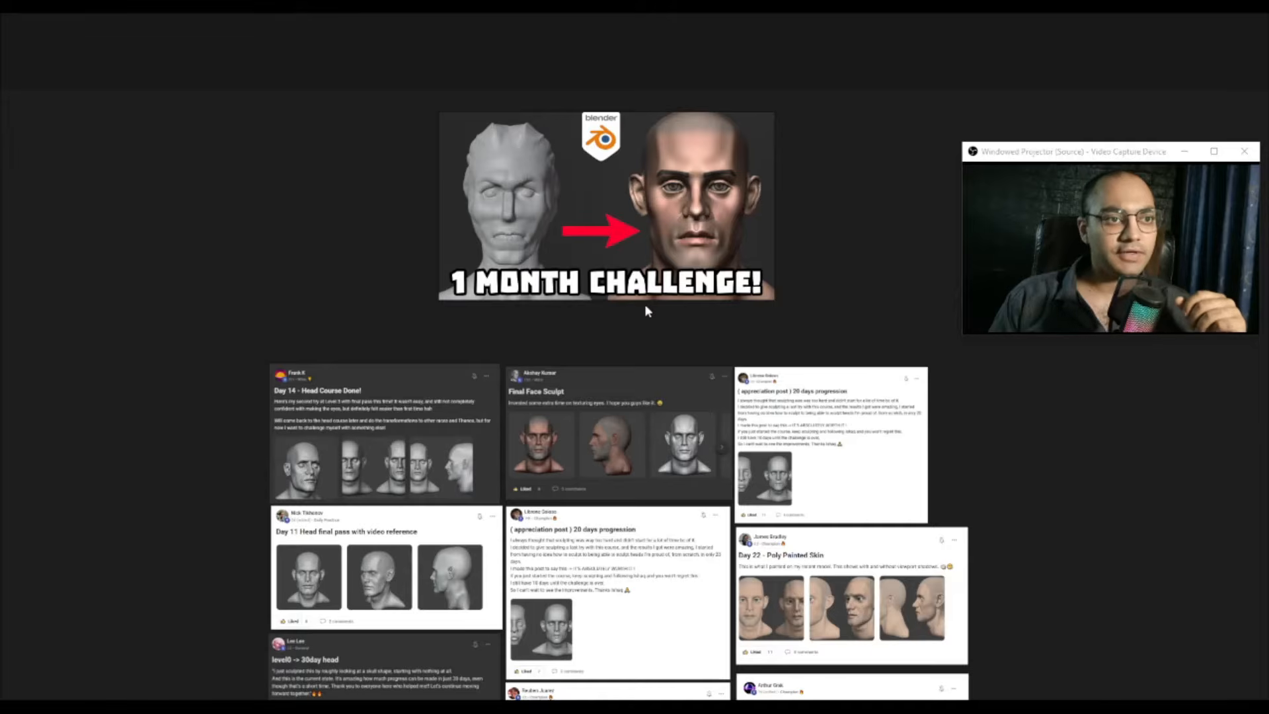
scroll(631, 343, down, 2)
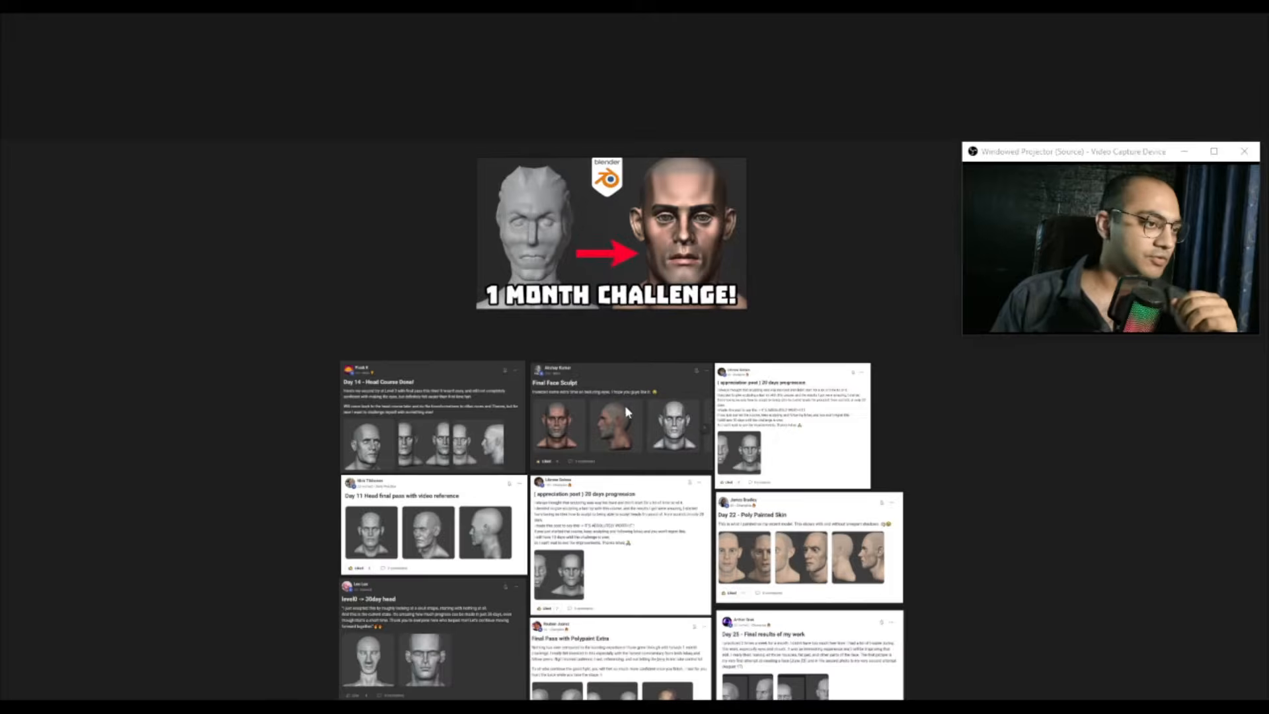
scroll(625, 409, down, 3)
Step: Move the four-view scarred-man reference sheet closer to the student posts and deselect it
middle_drag(88, 488, 375, 417)
scroll(375, 418, up, 1)
drag(354, 455, 650, 429)
click(738, 497)
scroll(692, 446, up, 4)
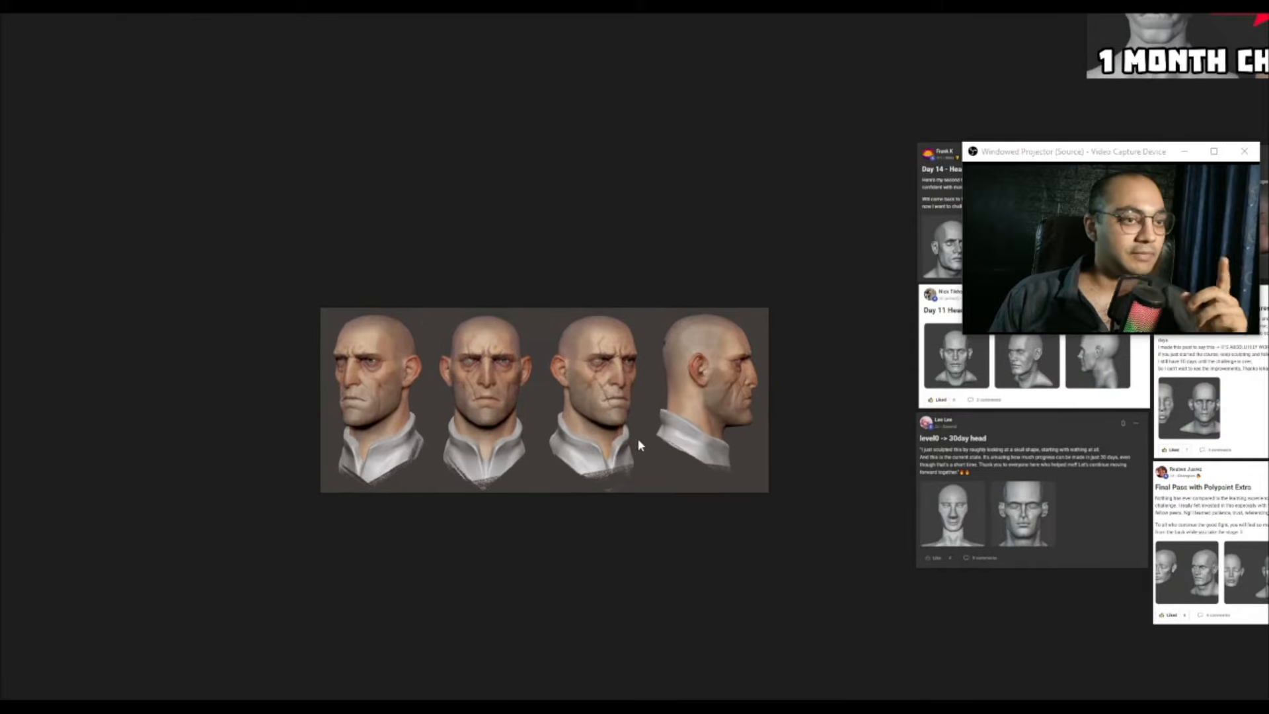
middle_drag(667, 437, 721, 467)
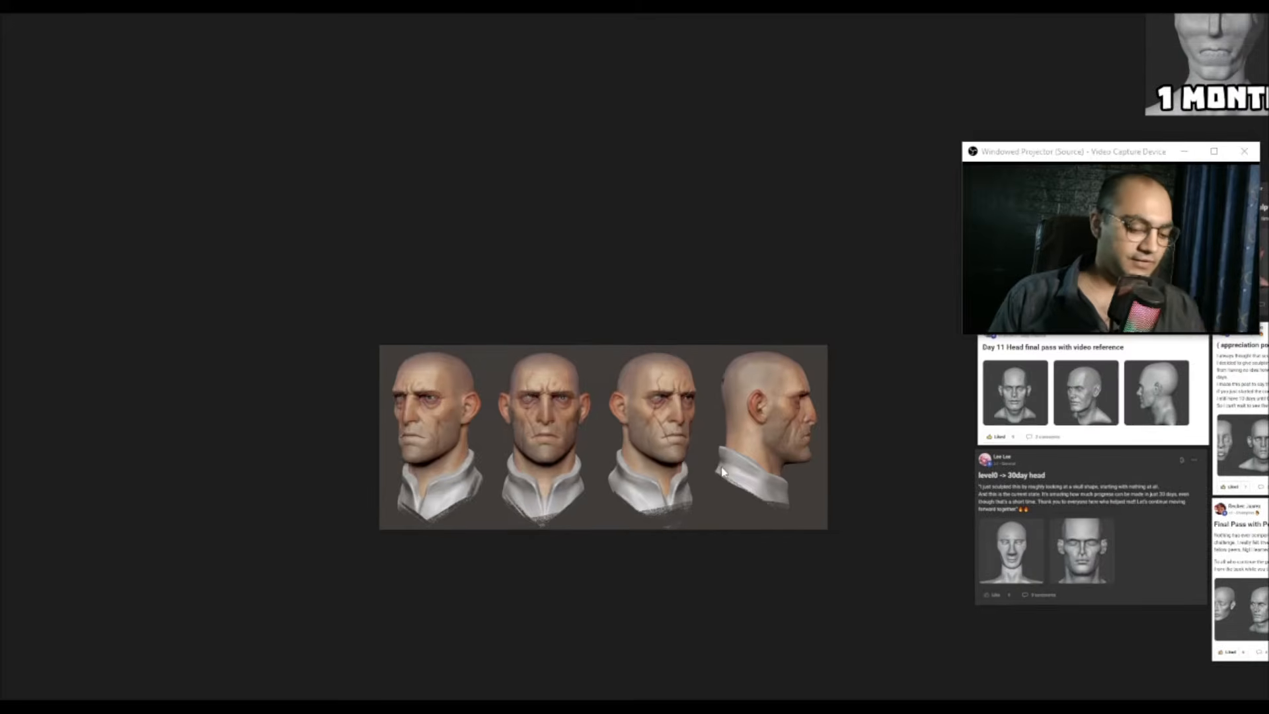
Step: Sketch a stepped two-tier block in red on a 599x331 screen capture region above the reference heads, and discard the capture
key(Print)
mouse_move(402, 112)
mouse_down()
mouse_move(764, 292)
mouse_move(797, 331)
mouse_up()
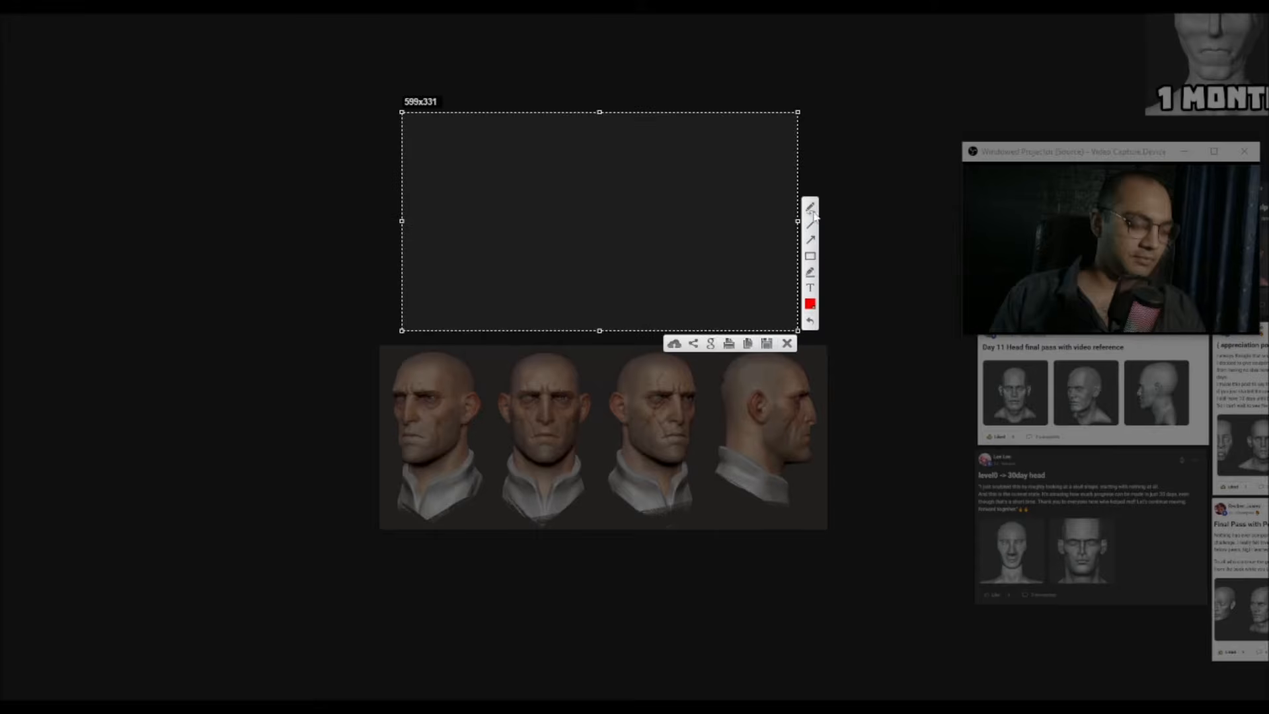
mouse_move(493, 253)
mouse_down()
mouse_move(769, 327)
mouse_move(439, 266)
mouse_move(491, 254)
mouse_move(497, 170)
mouse_move(702, 162)
mouse_up()
drag(709, 247, 709, 248)
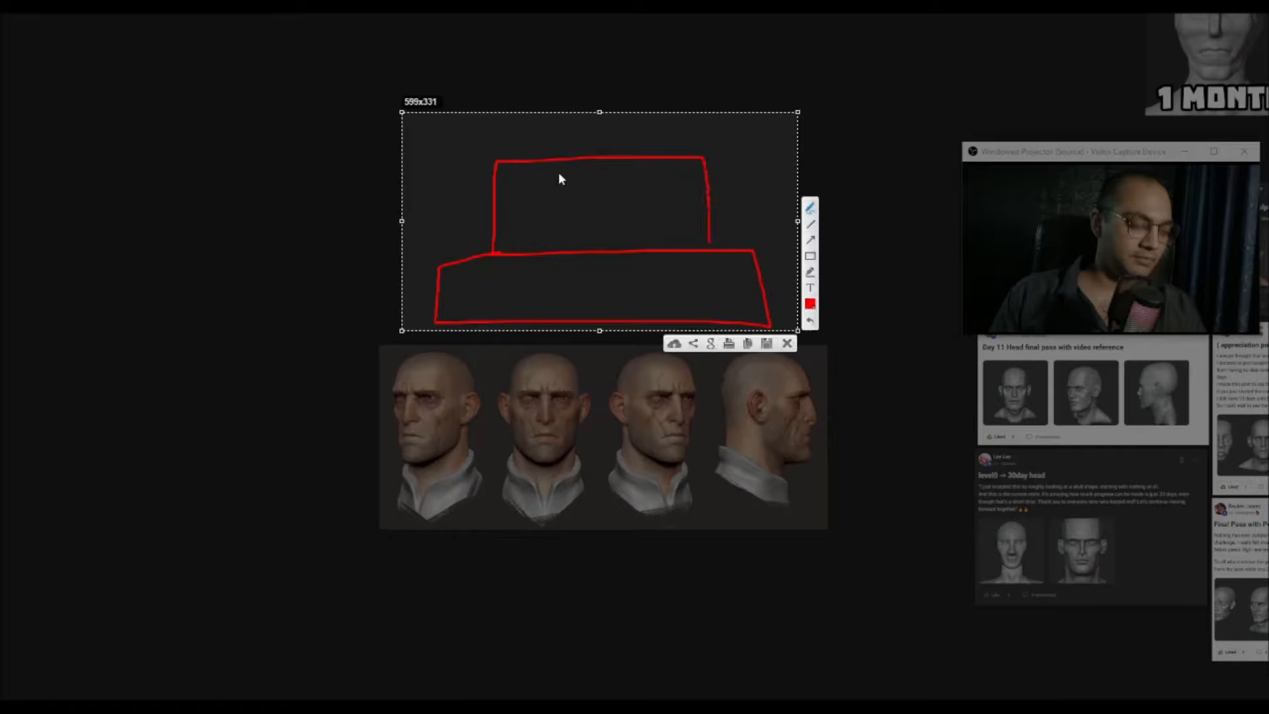
key(Escape)
Step: Examine the four views of the scarred man's head on the reference sheet
scroll(616, 241, down, 2)
middle_drag(699, 294, 593, 350)
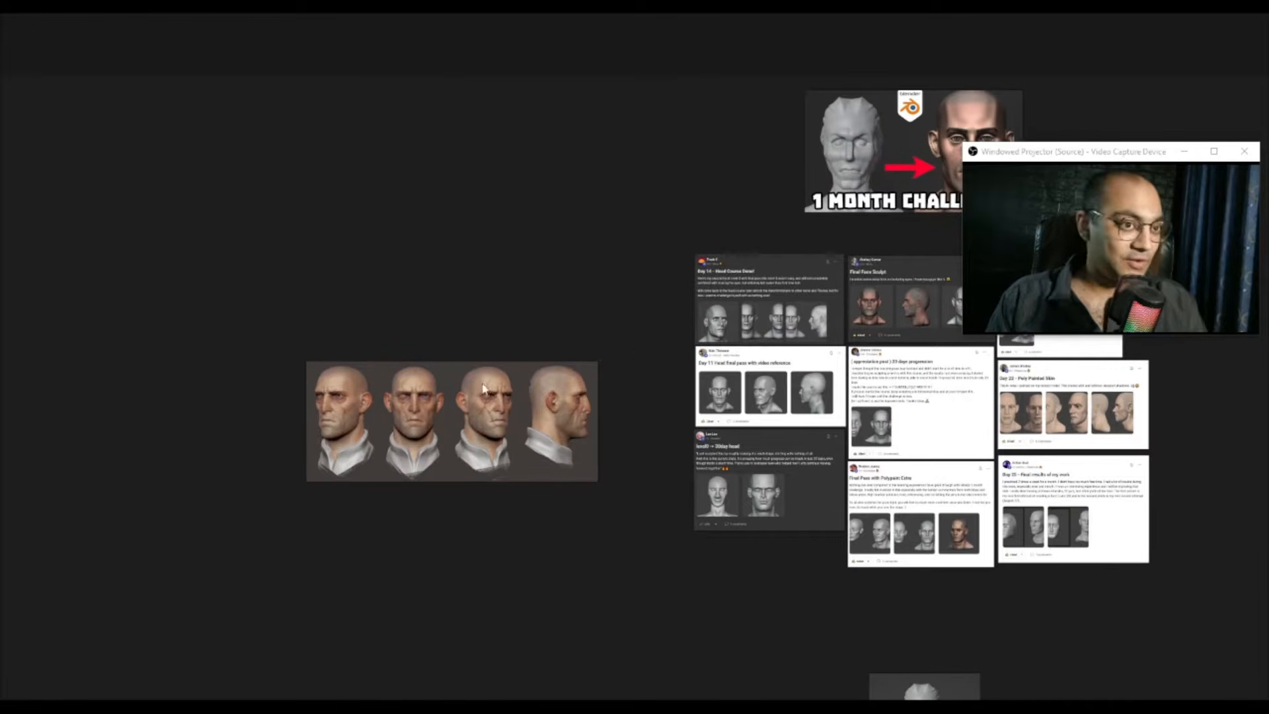
scroll(496, 452, up, 2)
scroll(496, 452, up, 2)
middle_drag(482, 442, 509, 435)
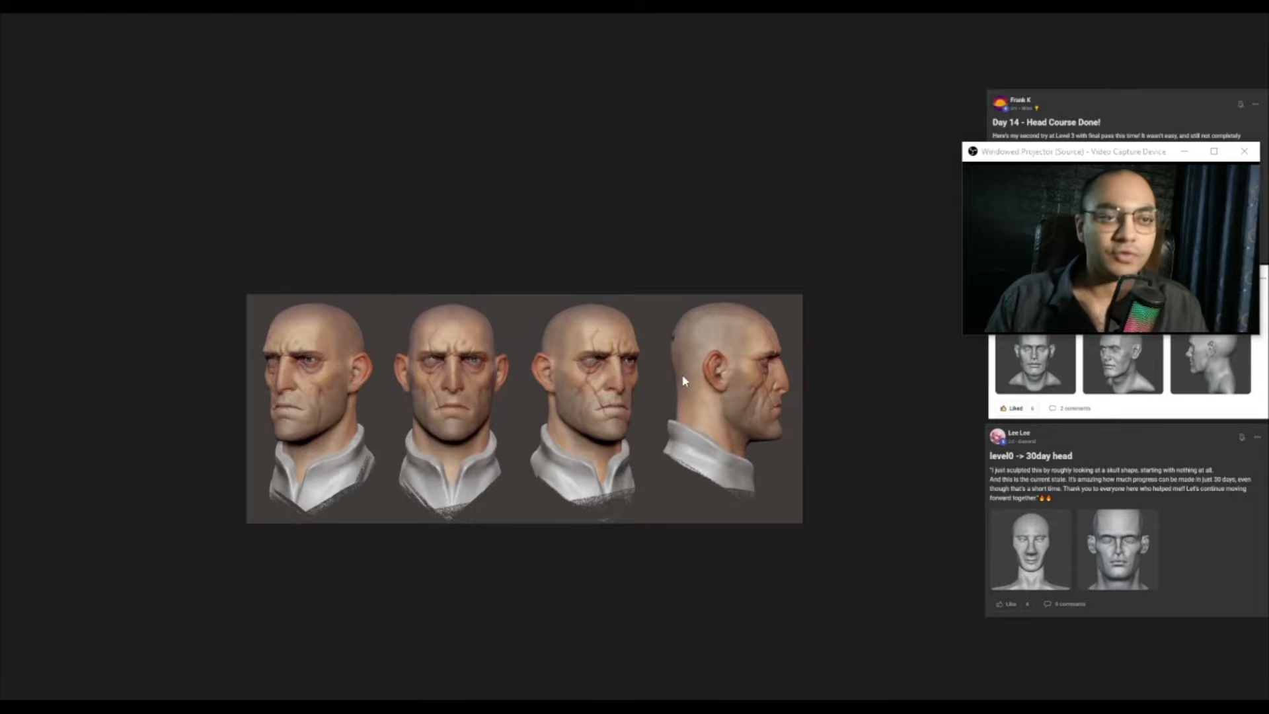
middle_drag(692, 387, 684, 401)
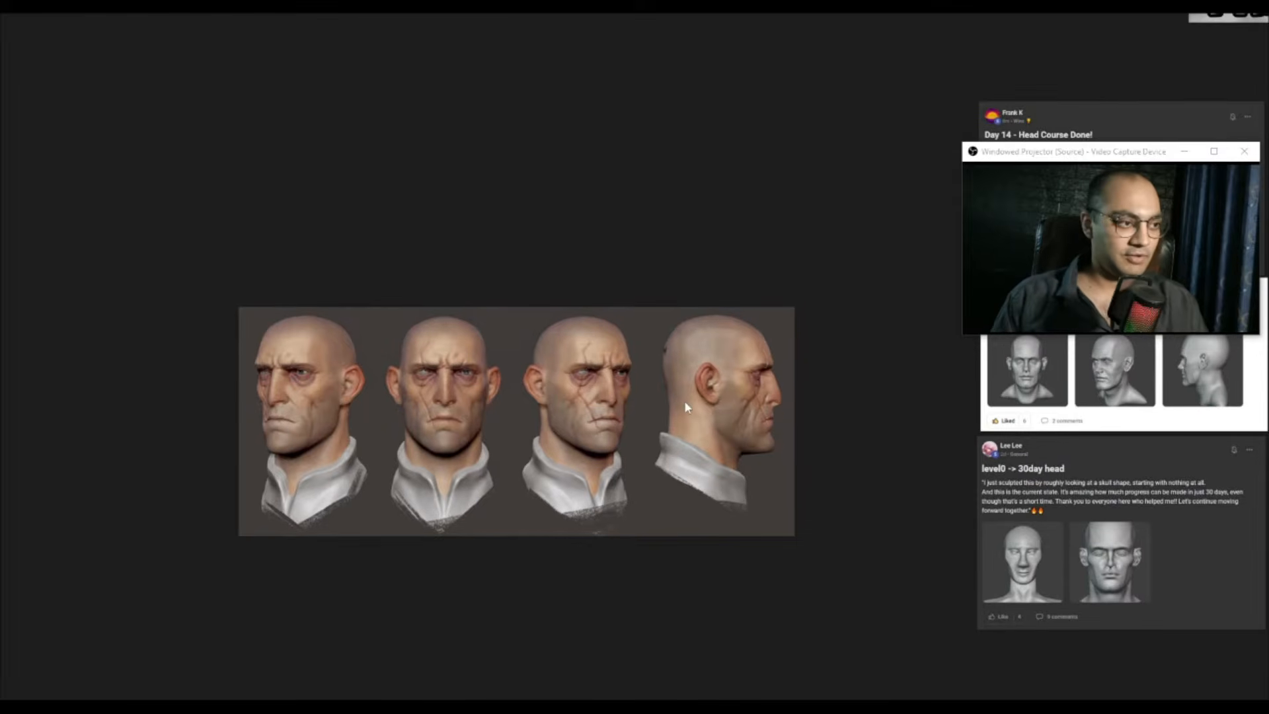
middle_drag(601, 403, 587, 415)
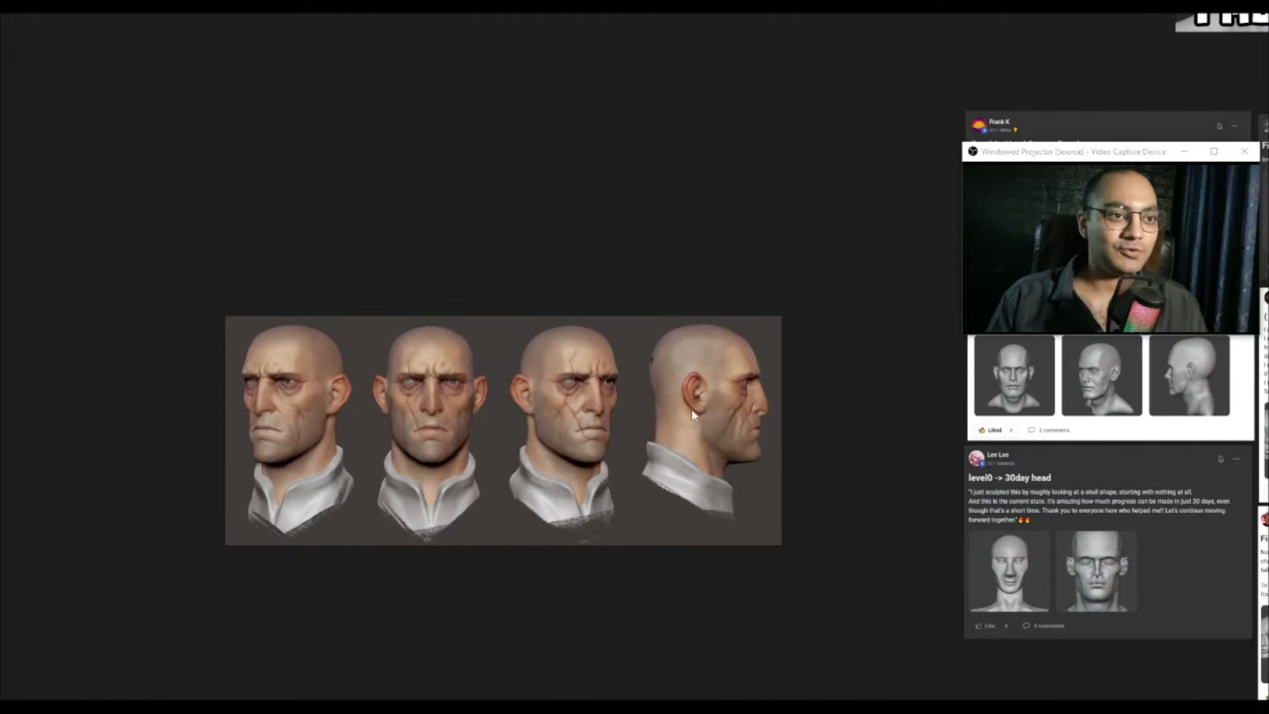
Step: Look over the student posts, the rules note and the grey base head image on the board
scroll(760, 410, down, 2)
middle_drag(815, 405, 572, 411)
scroll(806, 396, down, 2)
middle_drag(894, 396, 781, 270)
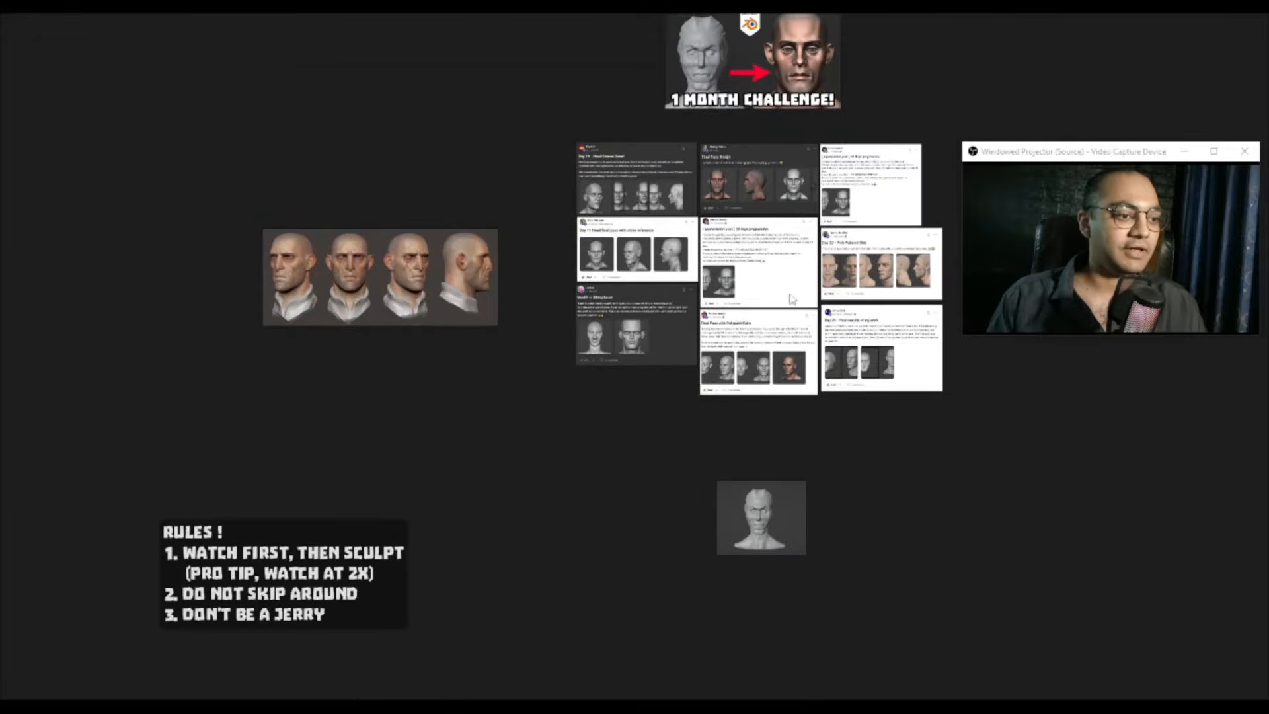
scroll(793, 443, up, 4)
middle_drag(732, 398, 756, 337)
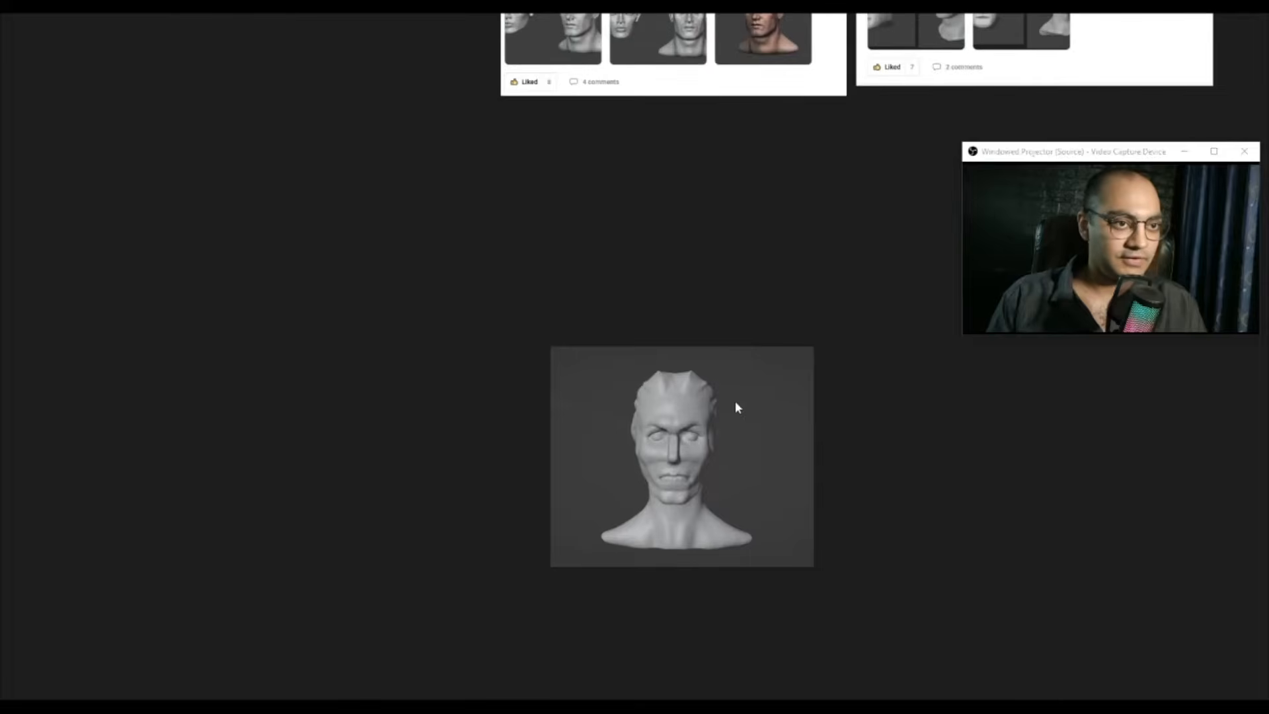
scroll(735, 400, down, 5)
middle_drag(643, 291, 793, 414)
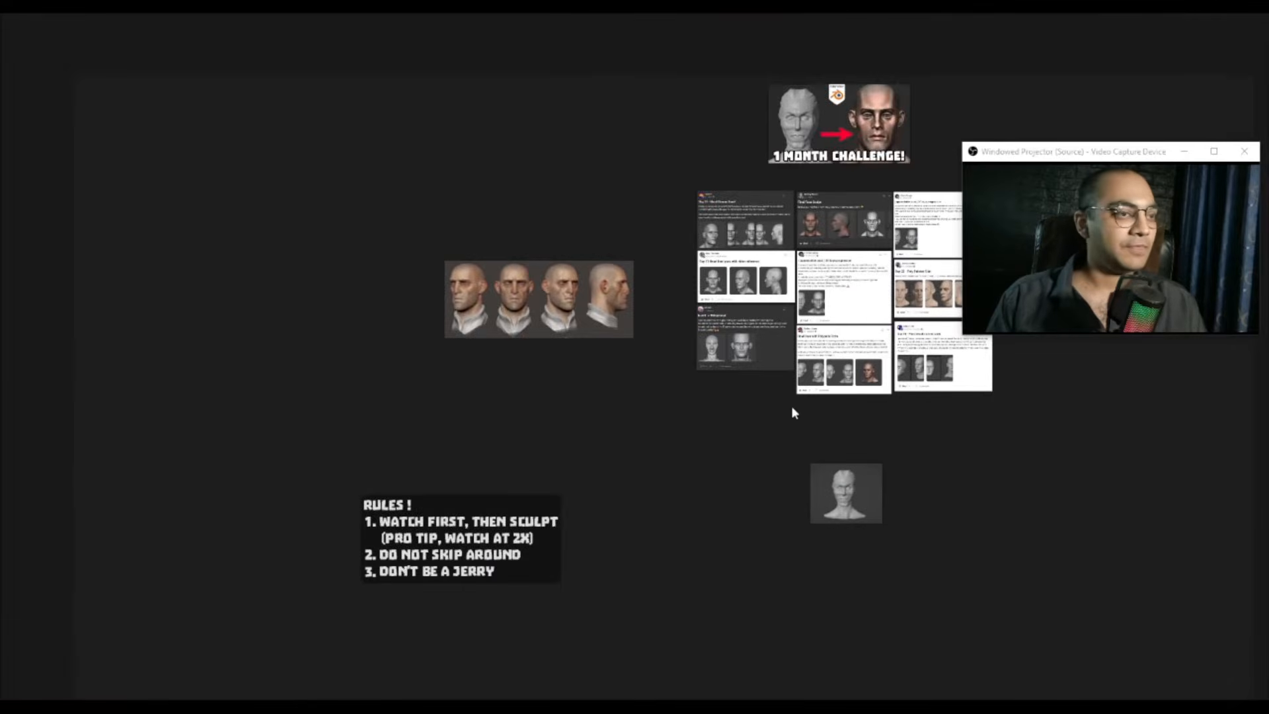
Step: Examine the scars, brow and facial expression on the scarred-man reference sheet up close
scroll(787, 403, up, 3)
middle_drag(728, 323, 934, 470)
scroll(517, 360, up, 2)
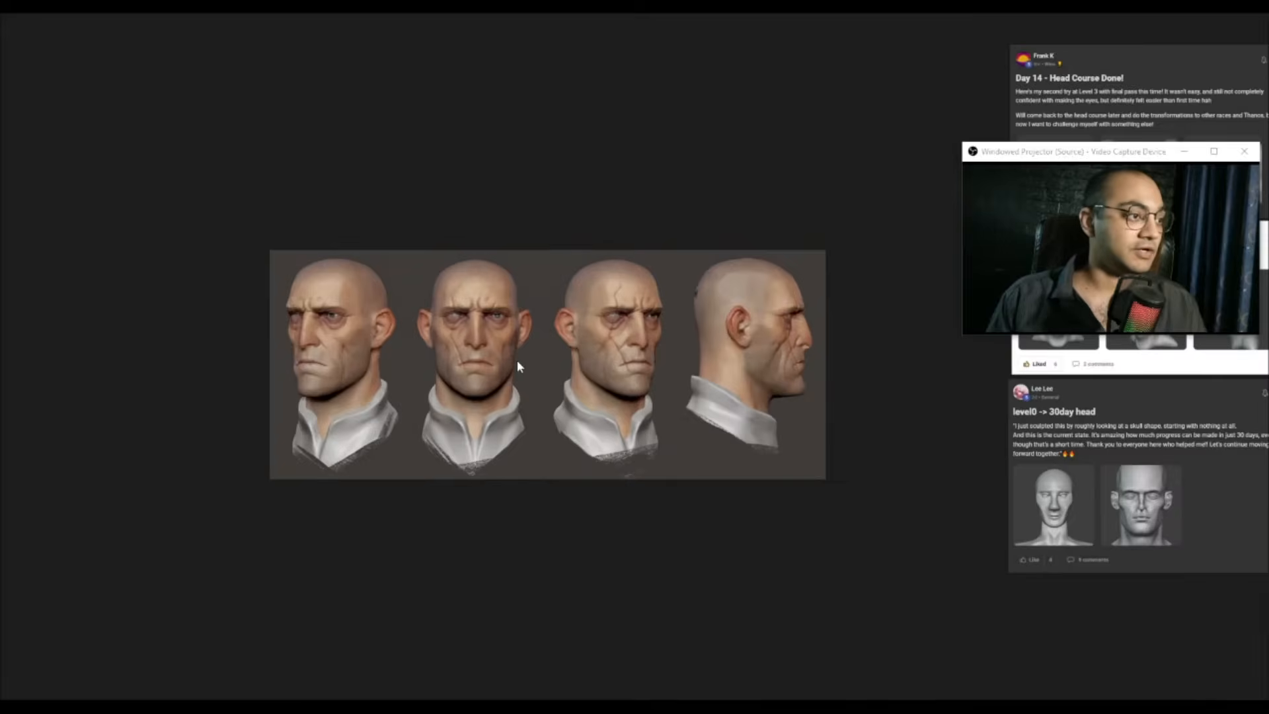
middle_drag(517, 359, 562, 390)
scroll(645, 384, up, 2)
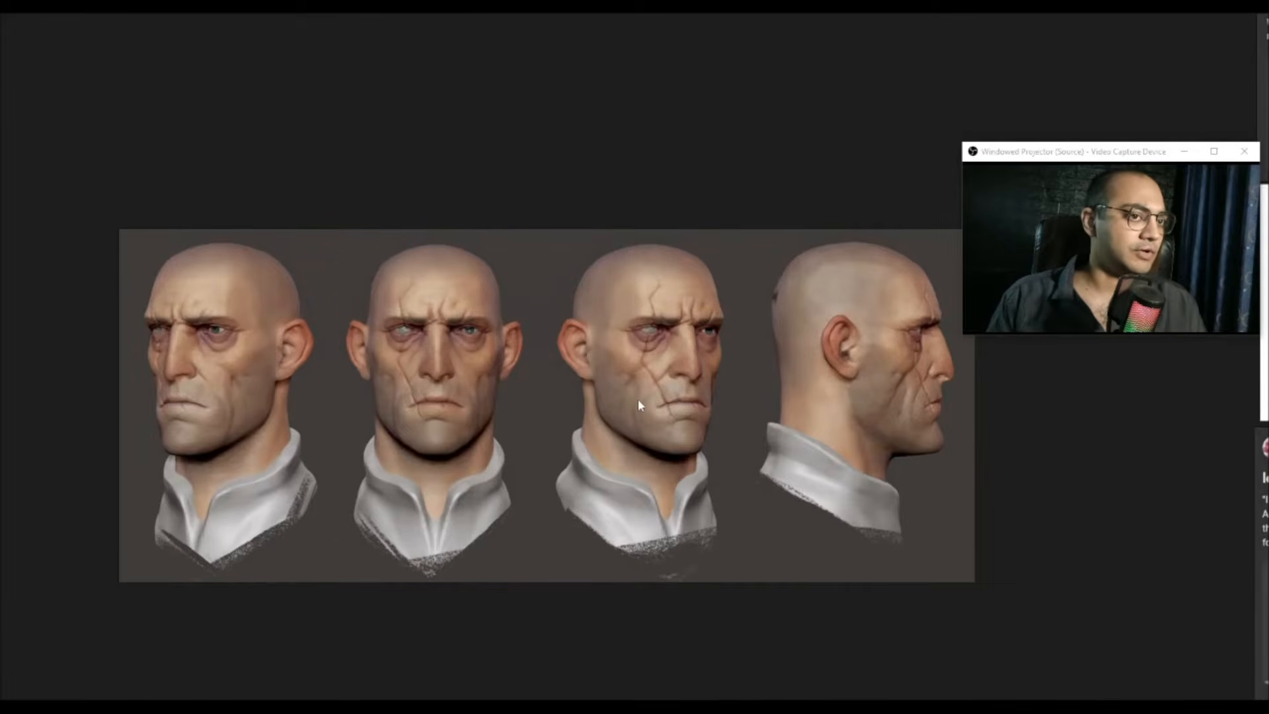
middle_drag(676, 411, 653, 398)
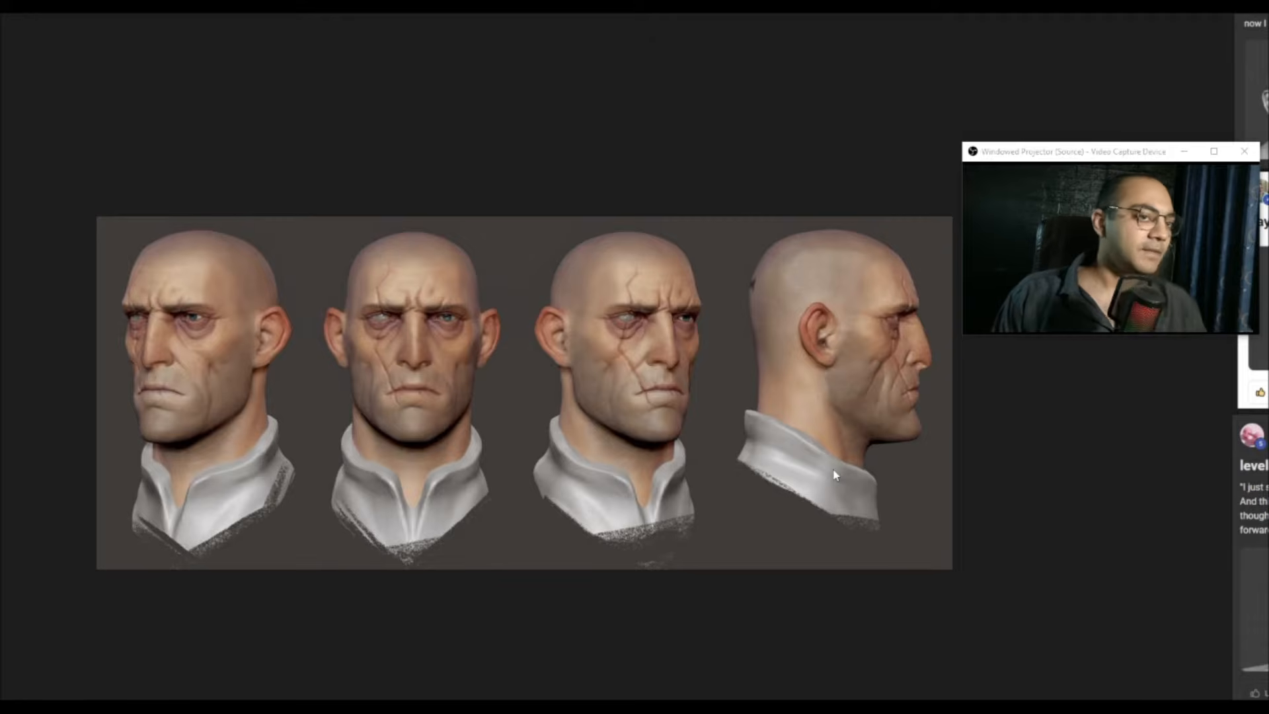
Step: Read the student progress posts grouped beneath the one-month challenge image
scroll(834, 474, down, 4)
middle_drag(970, 438, 537, 439)
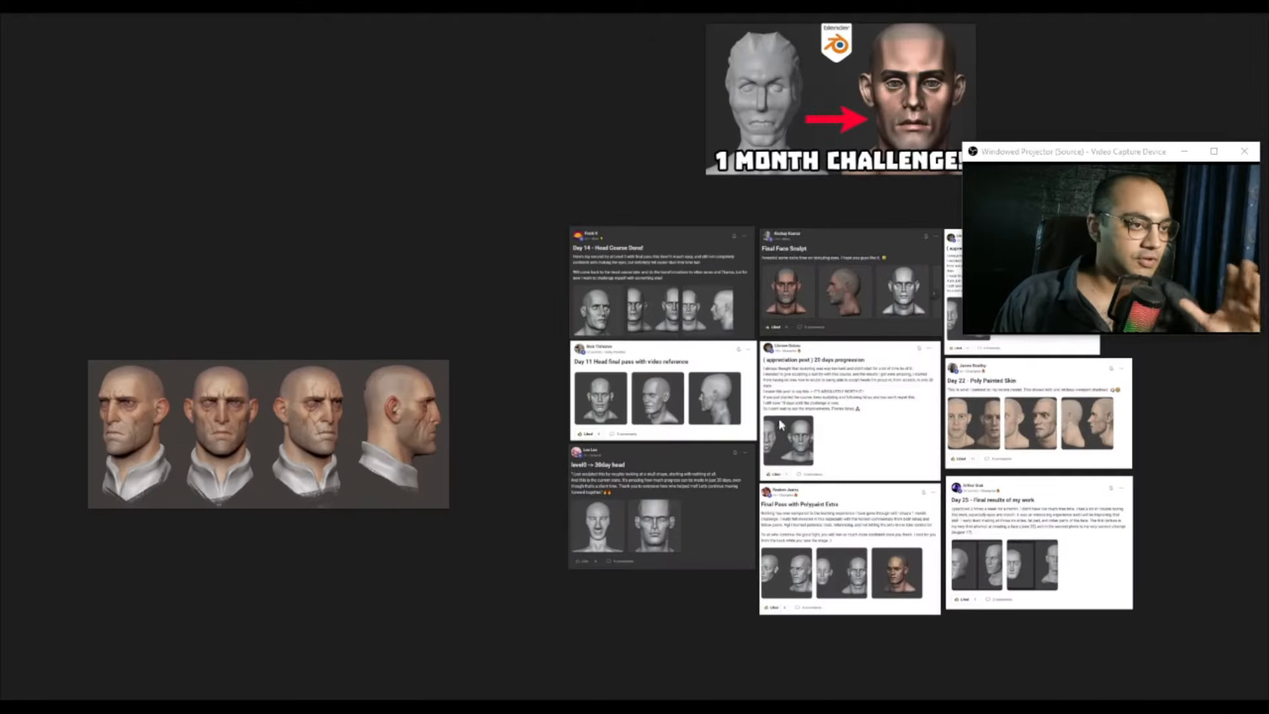
middle_drag(817, 411, 590, 474)
middle_drag(637, 285, 626, 297)
scroll(504, 413, up, 5)
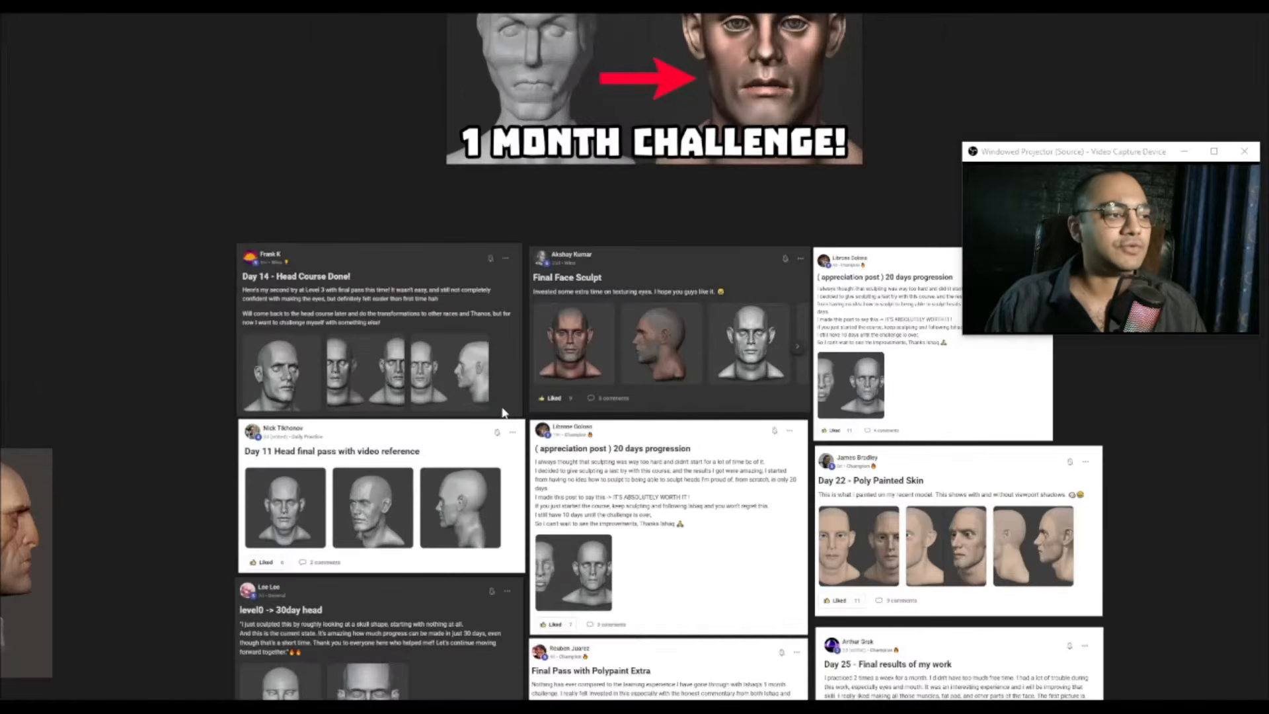
scroll(397, 258, down, 5)
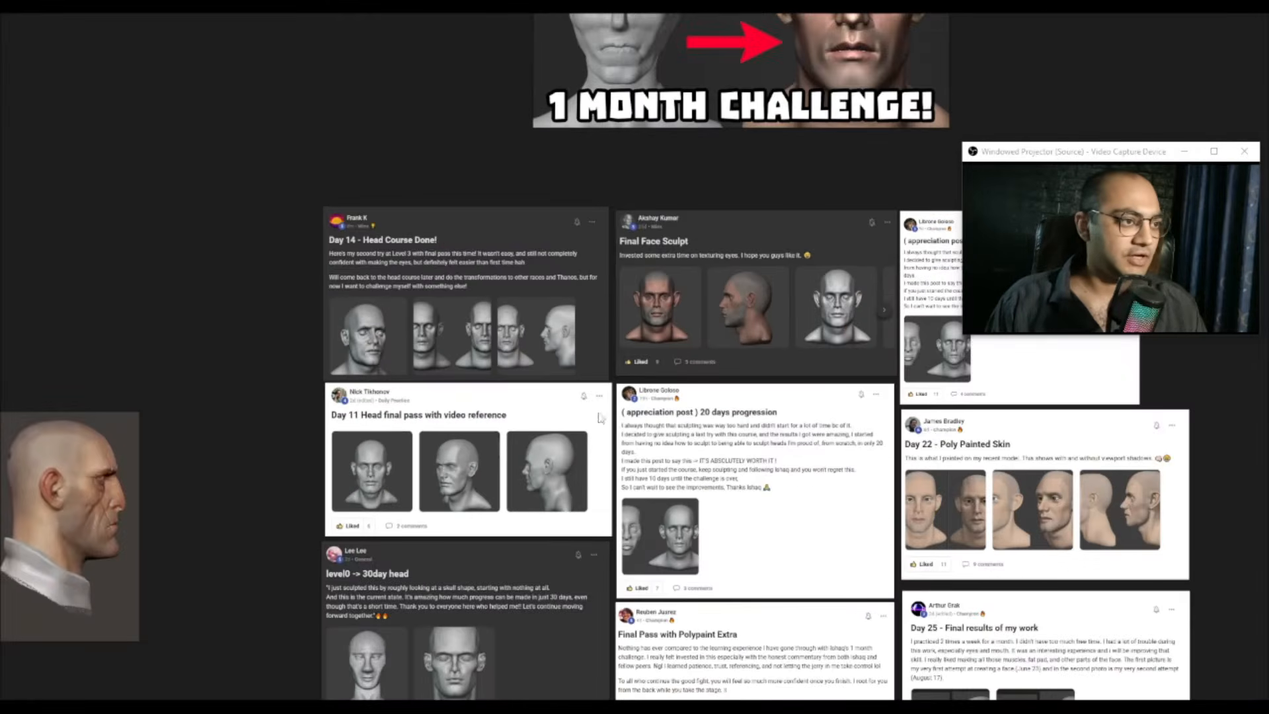
scroll(616, 254, up, 2)
scroll(524, 390, up, 1)
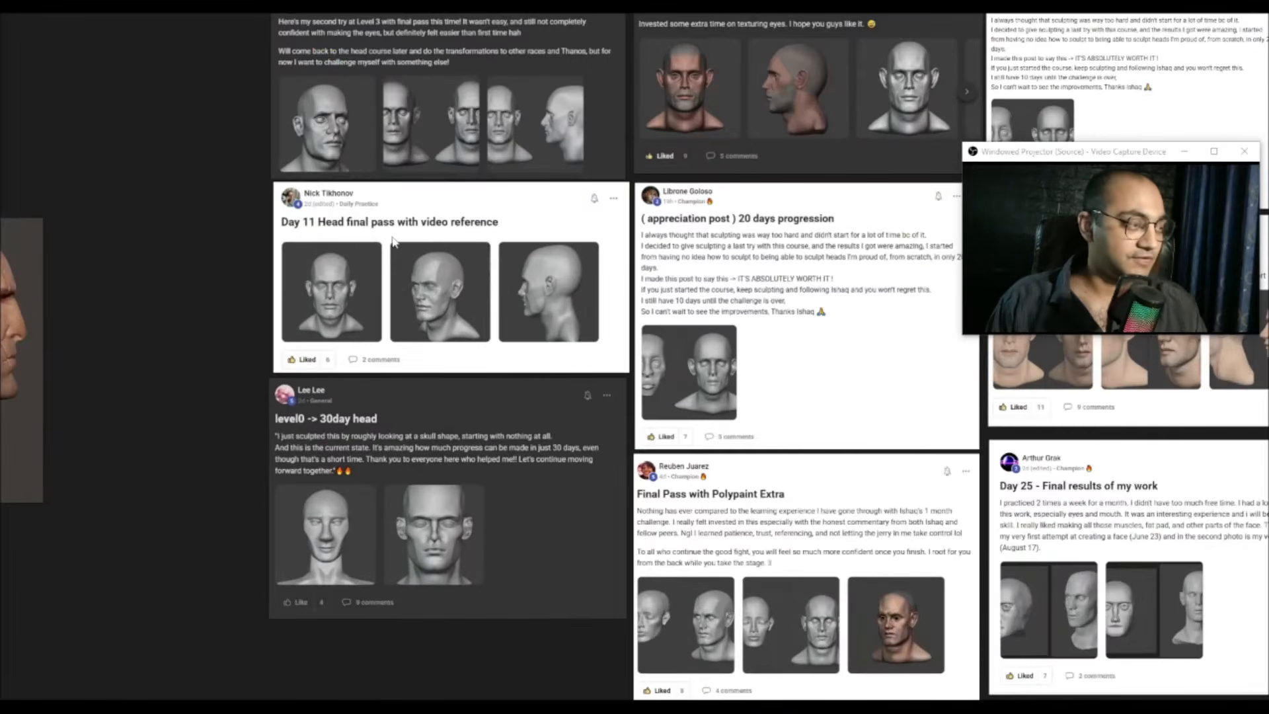
scroll(370, 236, up, 2)
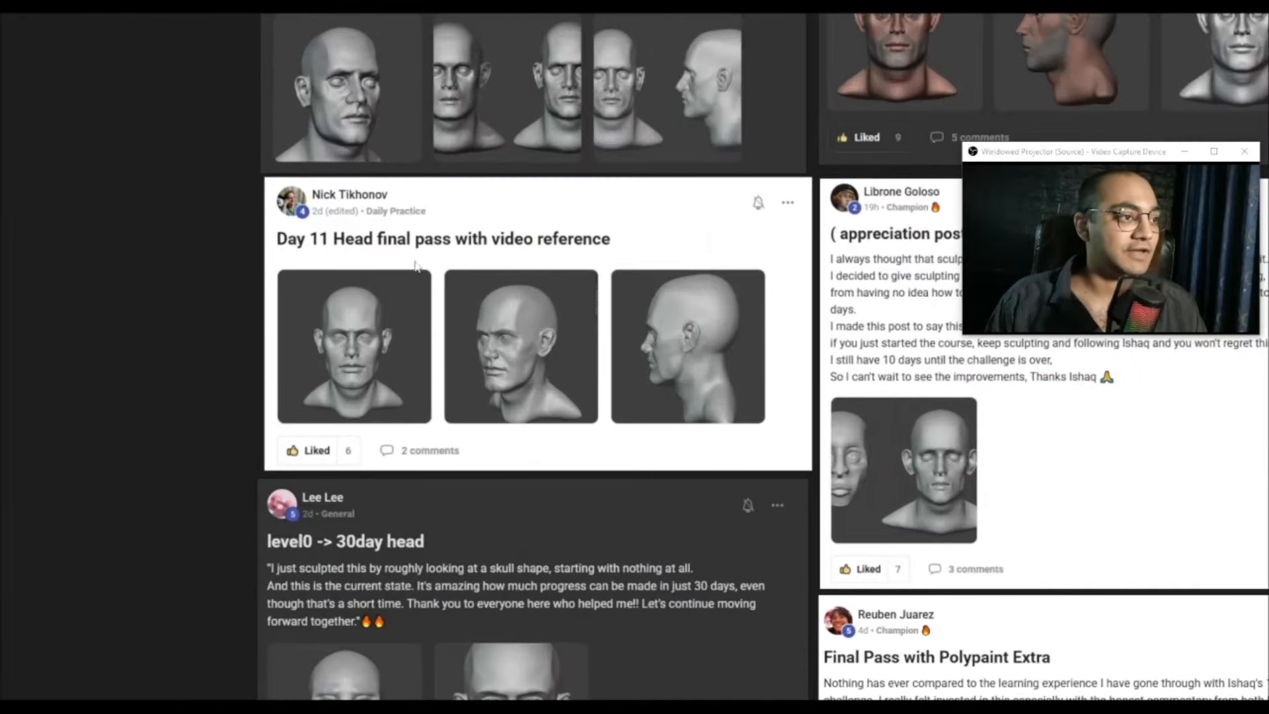
scroll(458, 290, down, 4)
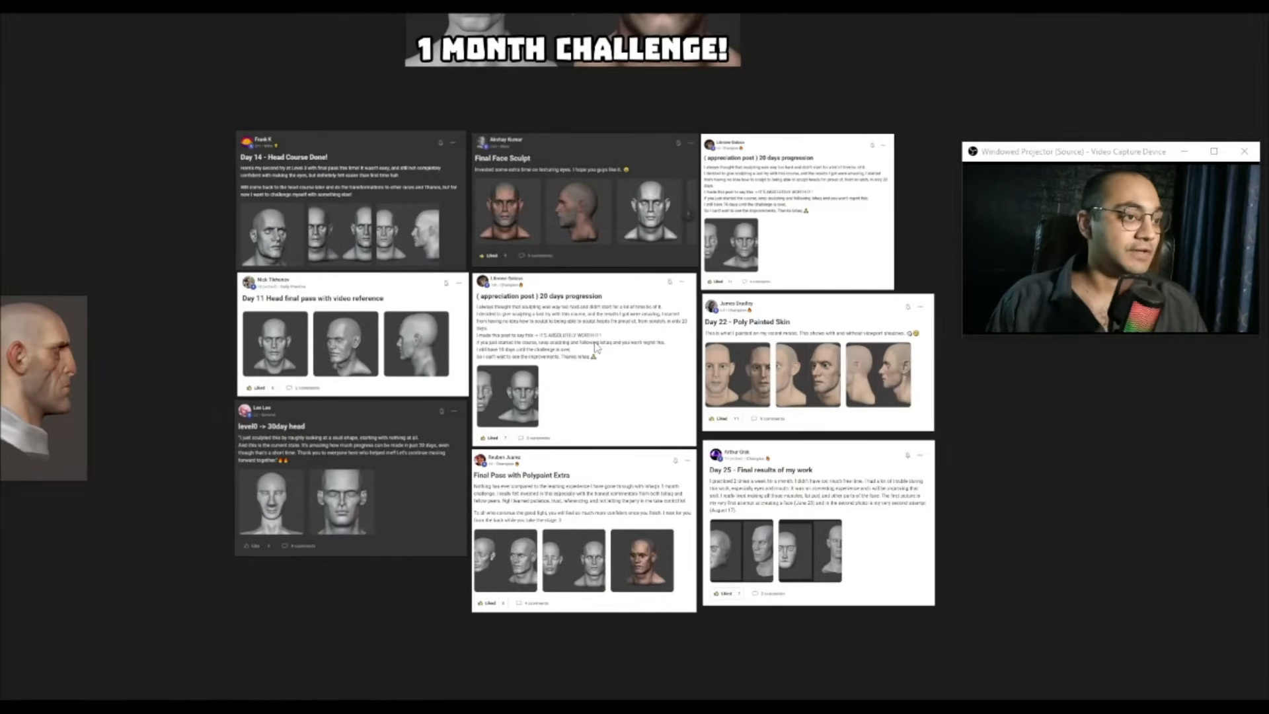
scroll(596, 349, down, 5)
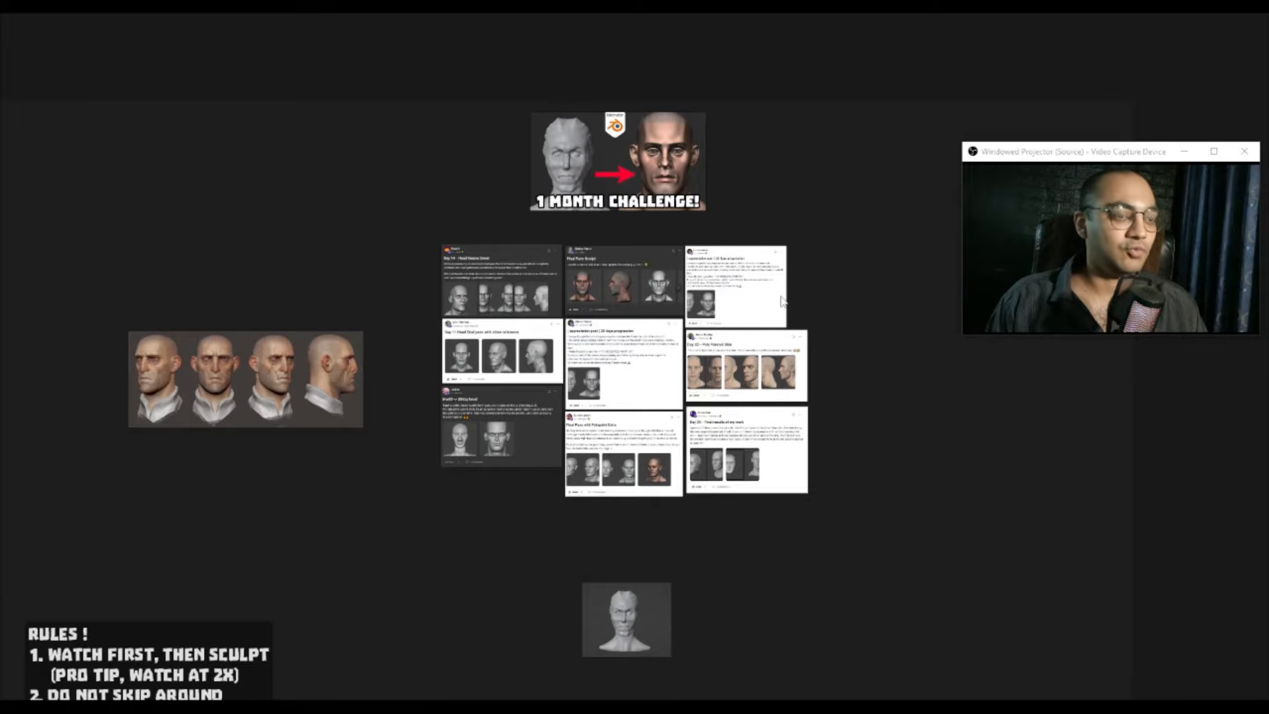
scroll(794, 294, down, 2)
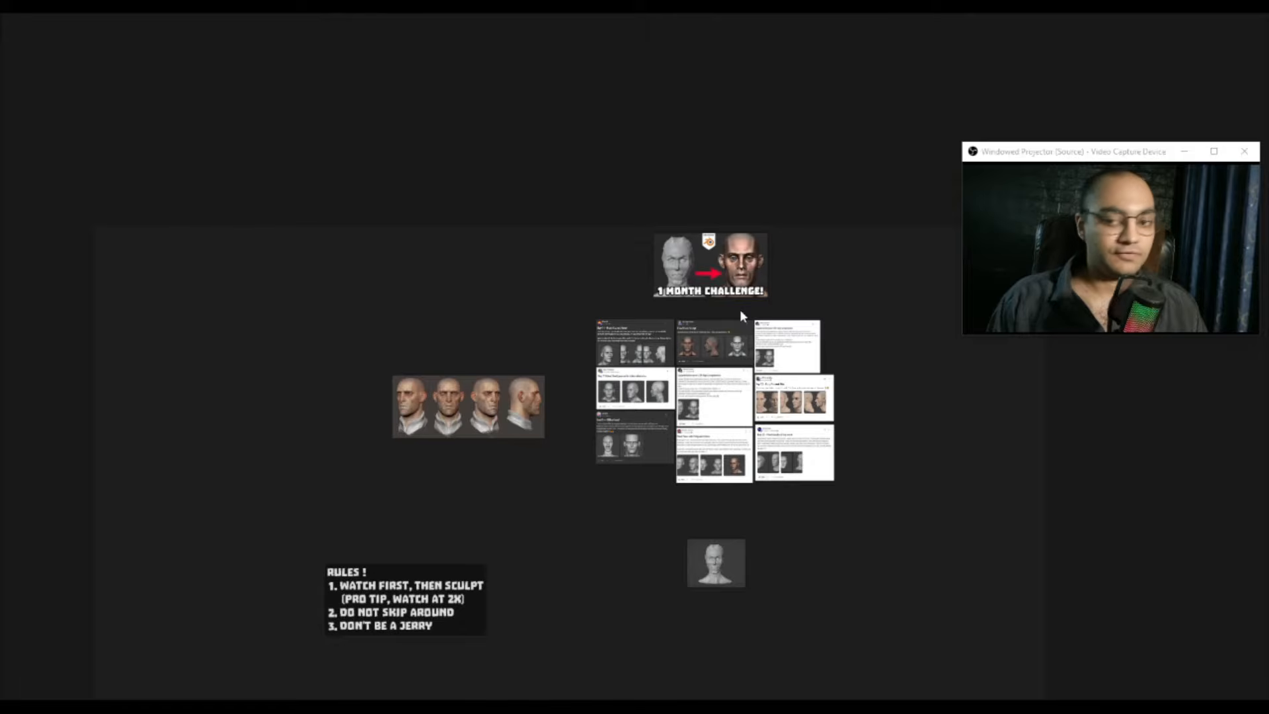
scroll(740, 312, down, 1)
Step: Move the scarred-man reference sheet below the rules note, between the two groups of portrait photos
click(507, 391)
scroll(507, 391, up, 3)
scroll(508, 393, up, 2)
middle_drag(508, 393, 602, 378)
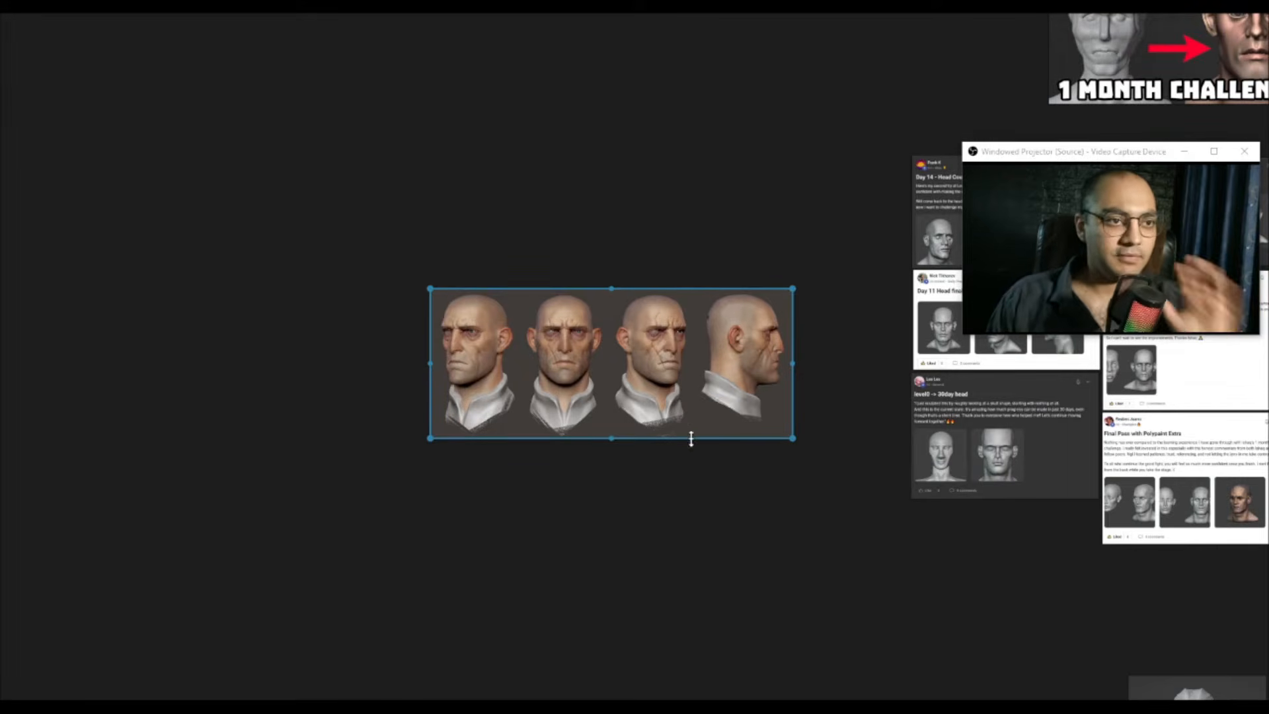
scroll(661, 449, up, 4)
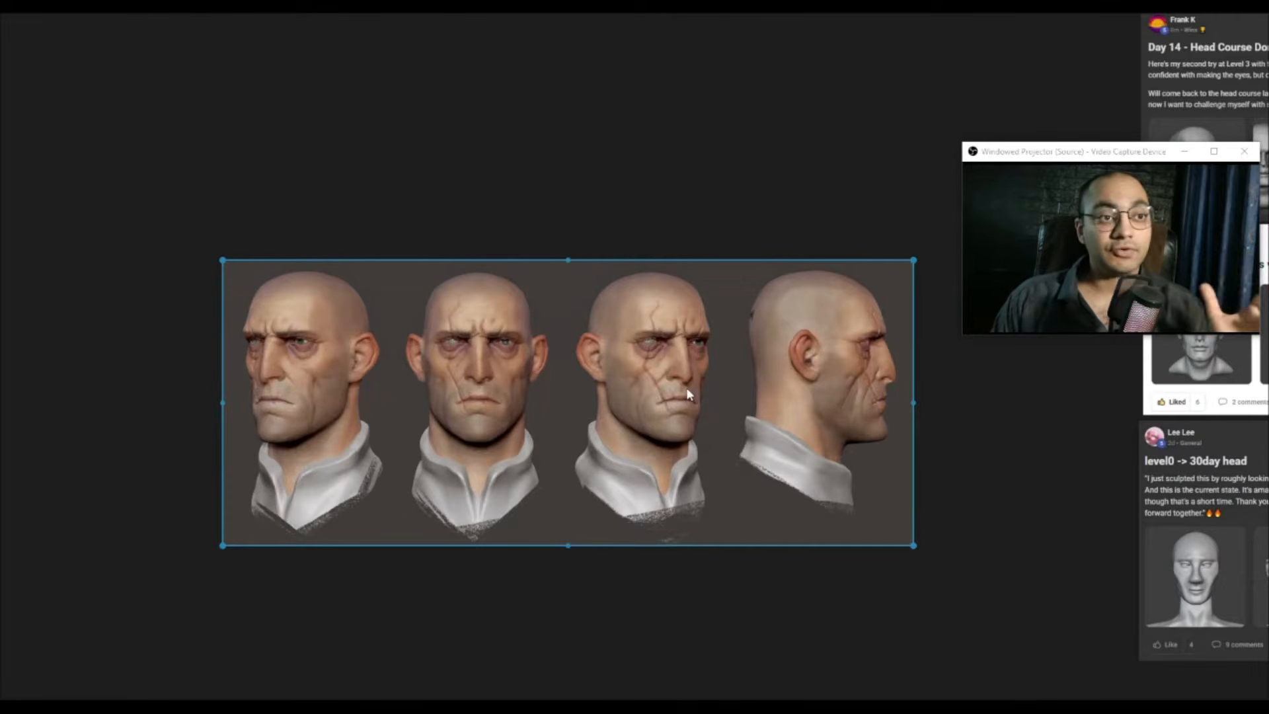
scroll(686, 388, down, 10)
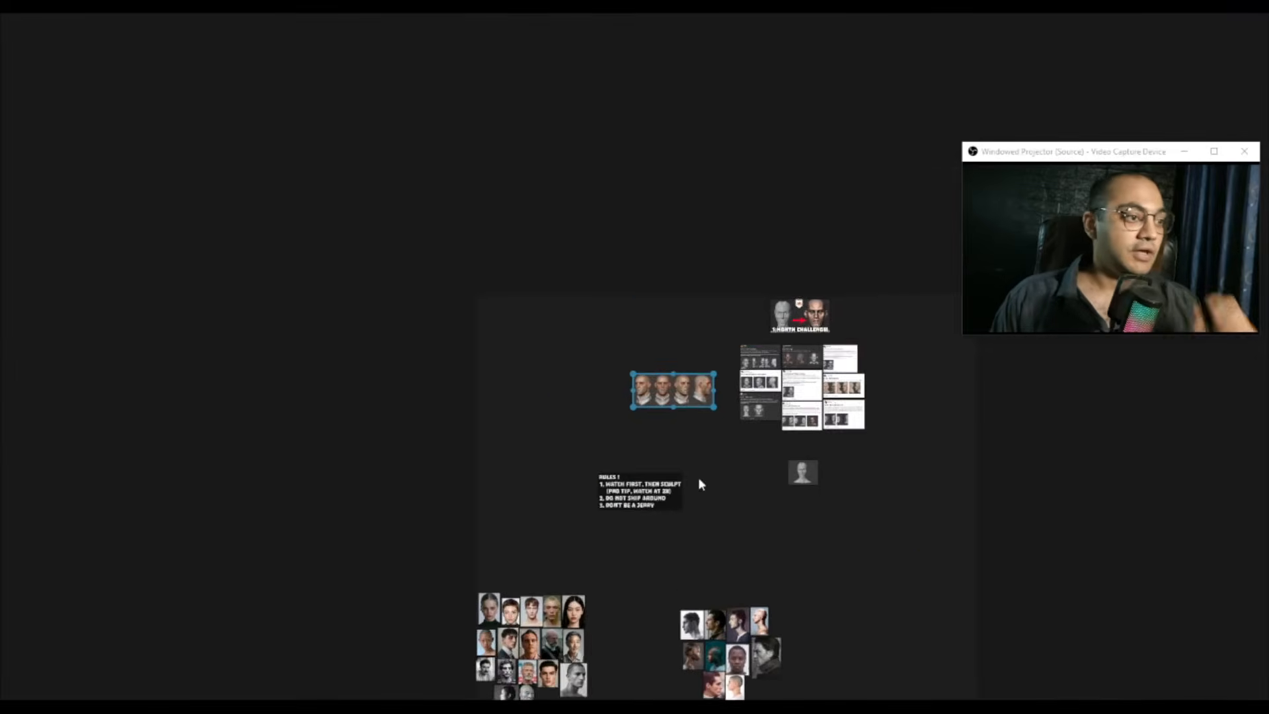
middle_drag(700, 484, 704, 369)
drag(681, 280, 643, 479)
scroll(643, 480, up, 6)
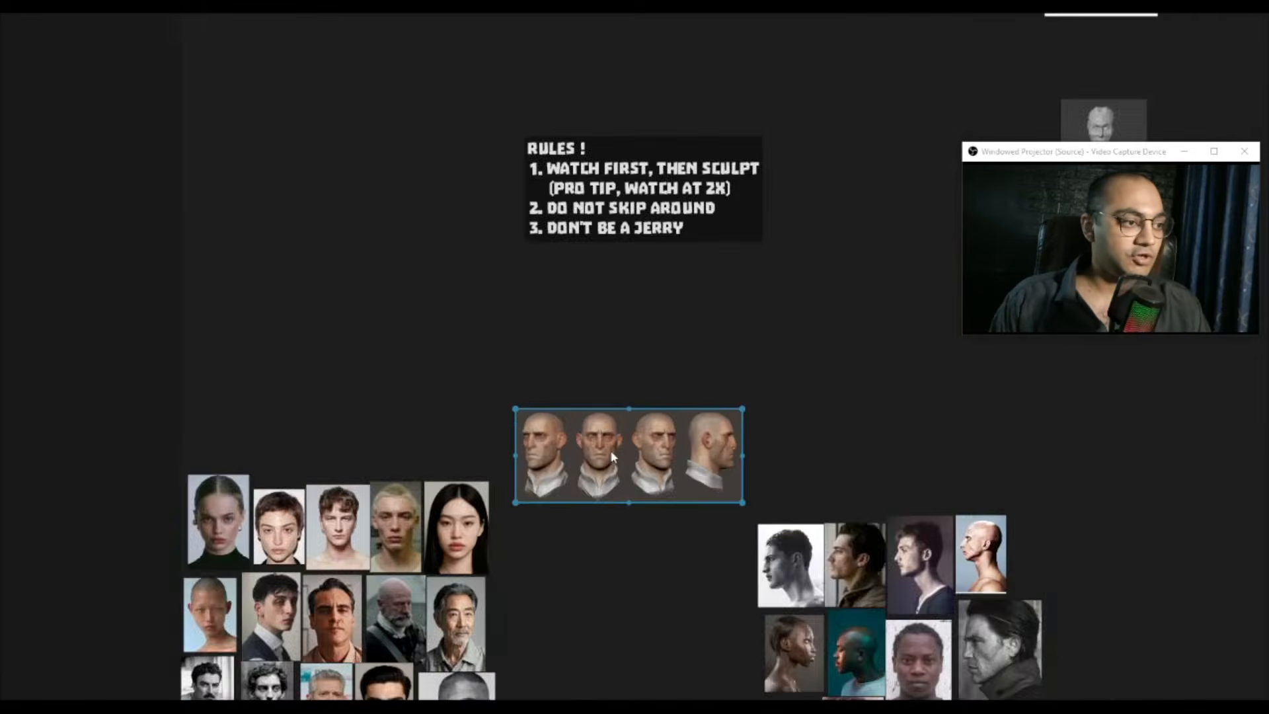
Step: Look over the two portrait photo collections around the scarred-man reference sheet
scroll(611, 452, up, 3)
scroll(611, 452, down, 2)
middle_drag(497, 482, 713, 376)
scroll(431, 443, up, 2)
scroll(349, 457, down, 3)
middle_drag(536, 511, 511, 384)
middle_drag(641, 400, 477, 403)
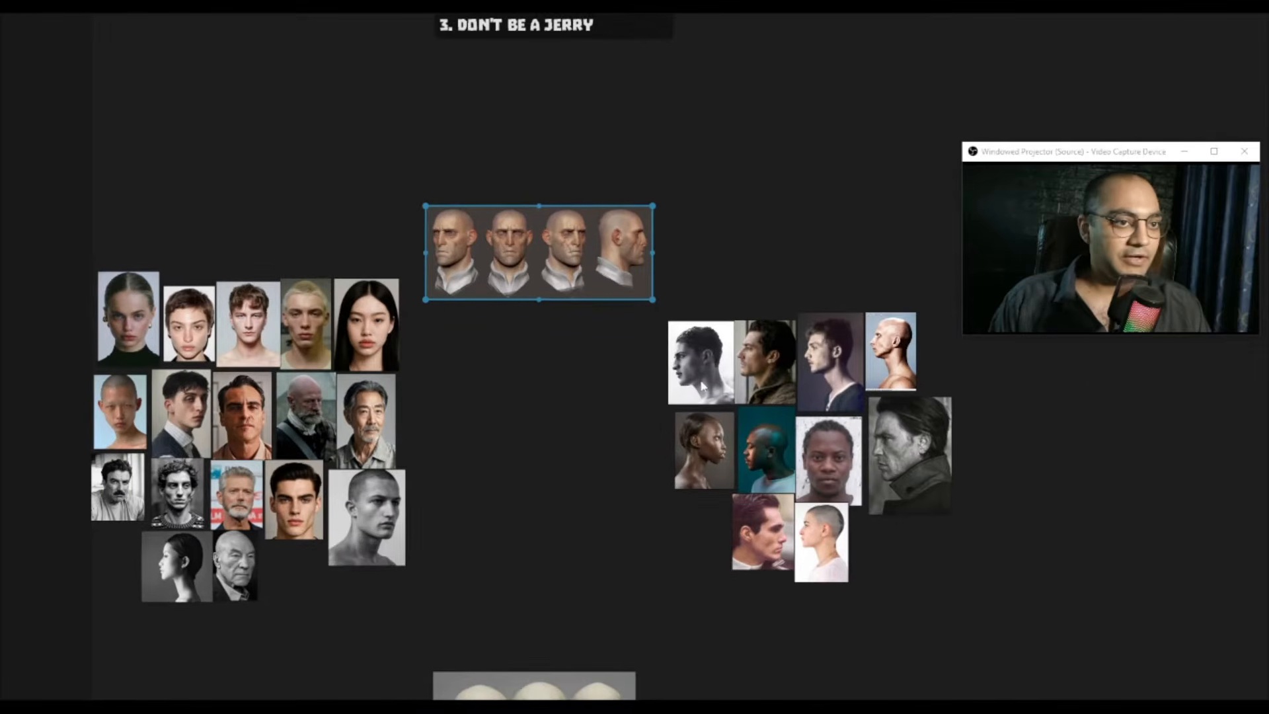
middle_drag(702, 386, 627, 393)
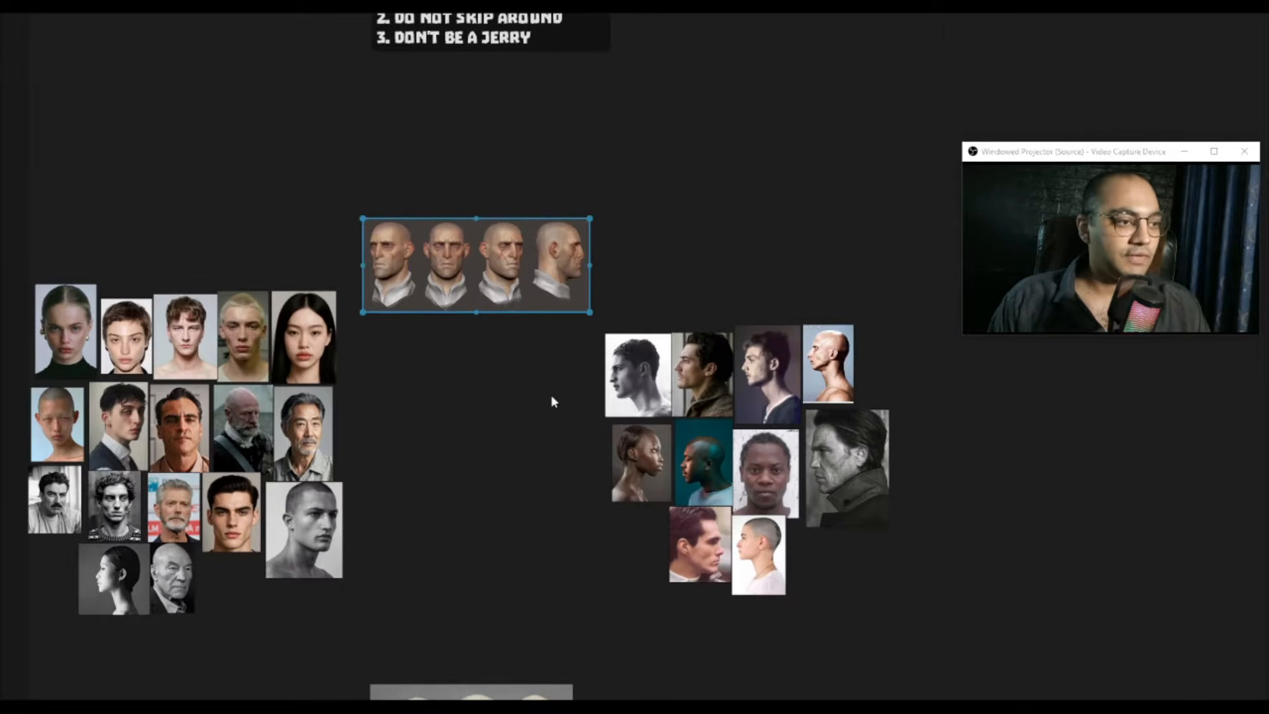
Step: Move the scarred-man reference sheet directly above the group of profile photos and deselect it
middle_drag(558, 346, 541, 453)
scroll(541, 454, up, 3)
drag(498, 325, 809, 339)
click(949, 415)
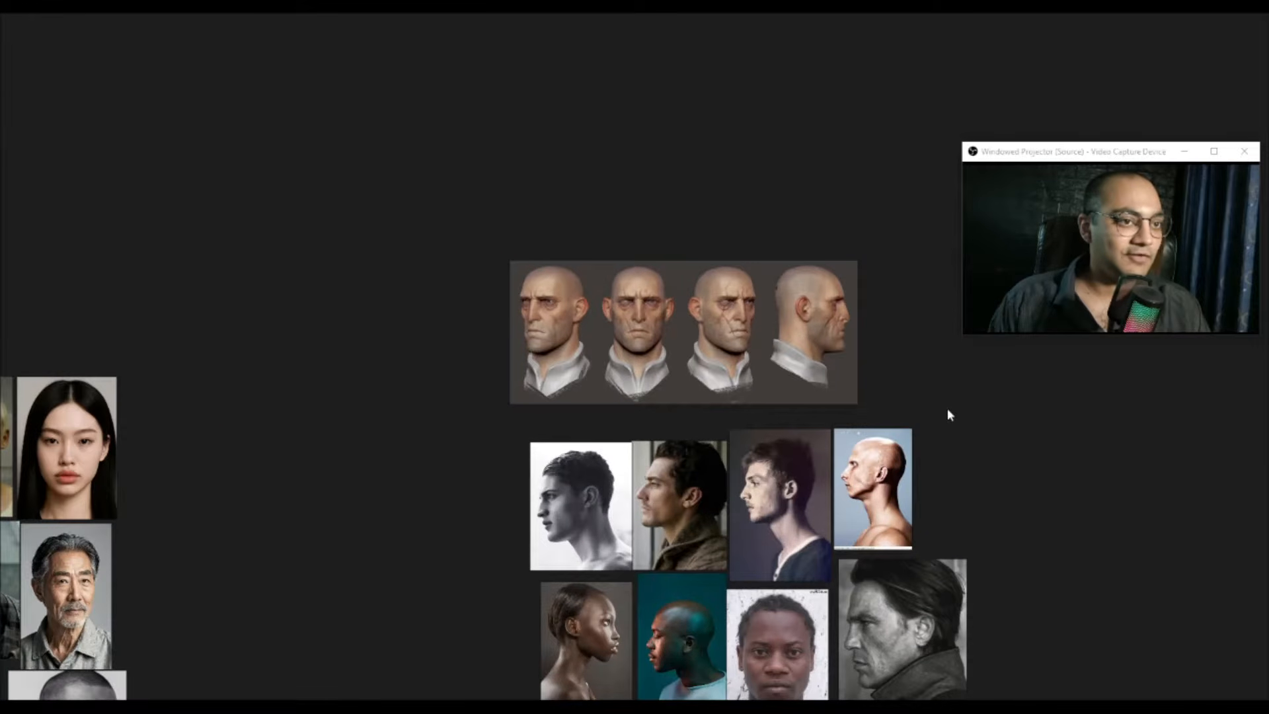
Step: Compare the side view of the scarred man's head with the bald man's profile photo below it
scroll(947, 408, up, 4)
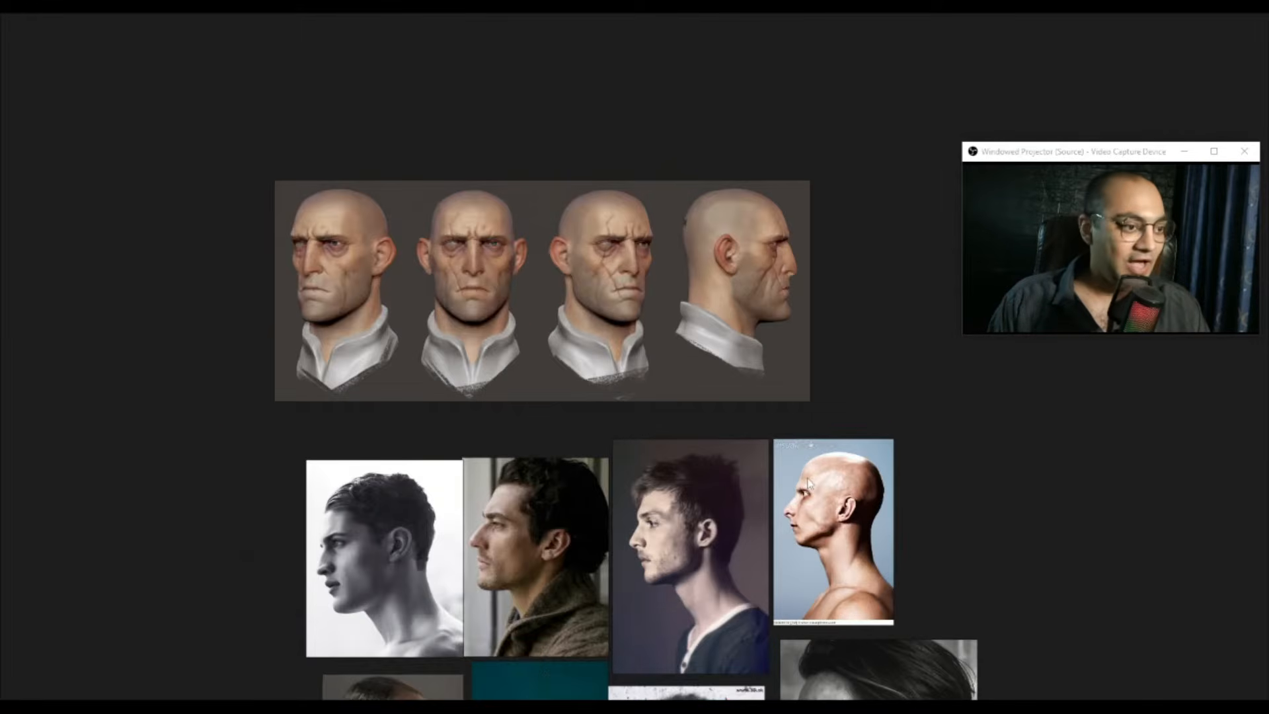
scroll(799, 477, up, 2)
middle_drag(799, 477, 749, 418)
scroll(748, 407, up, 1)
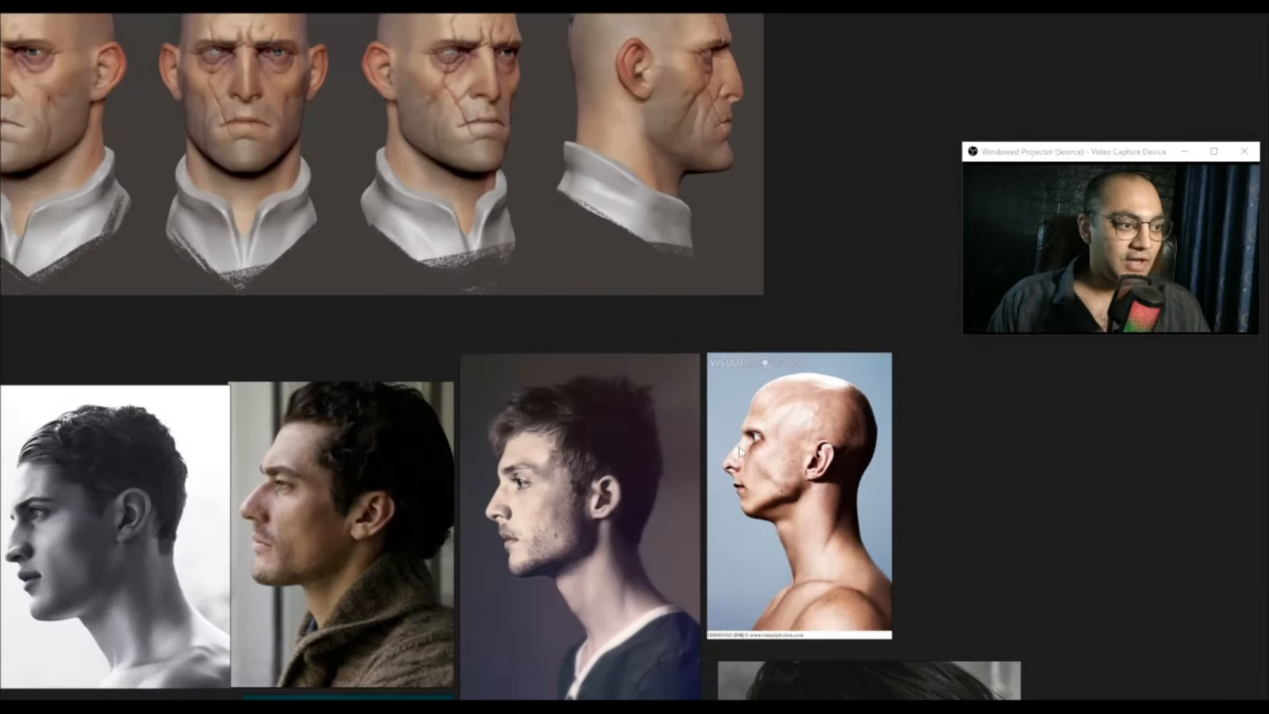
middle_drag(683, 367, 684, 445)
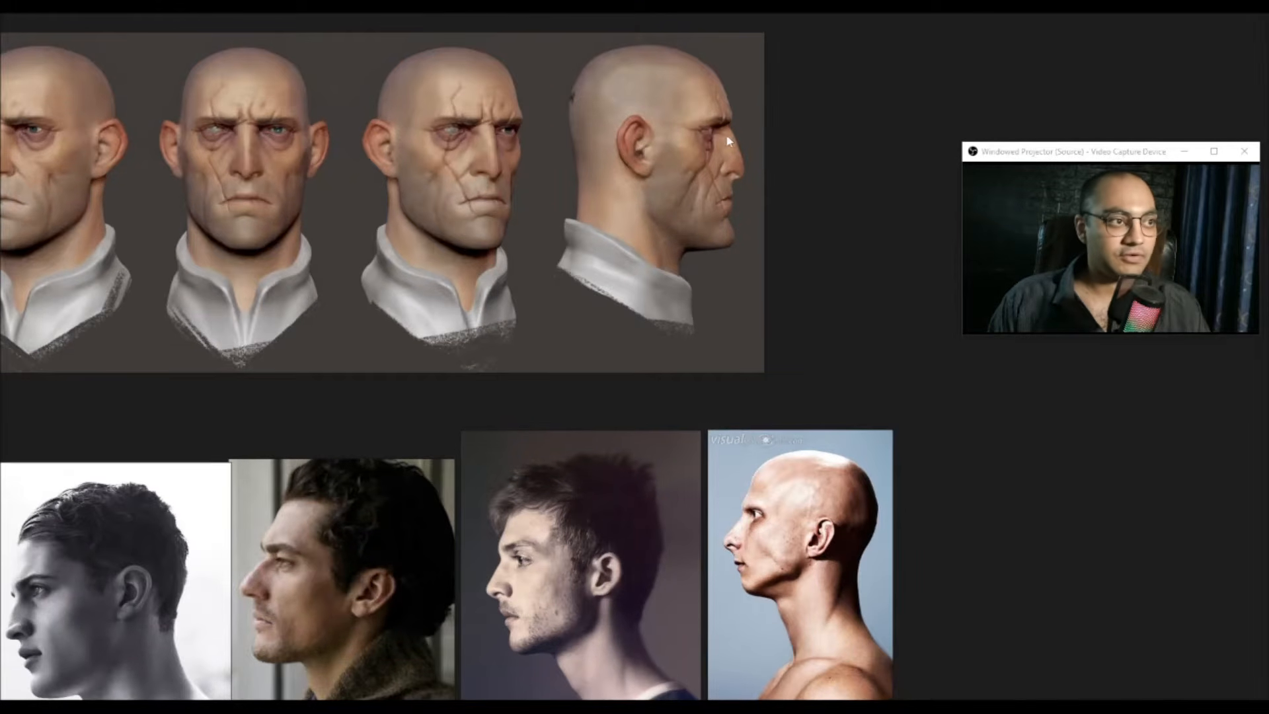
Step: Trace the brow-to-nose contour on a temporary screen capture of the curly-haired man's profile photo, and discard the capture
middle_drag(426, 546, 591, 507)
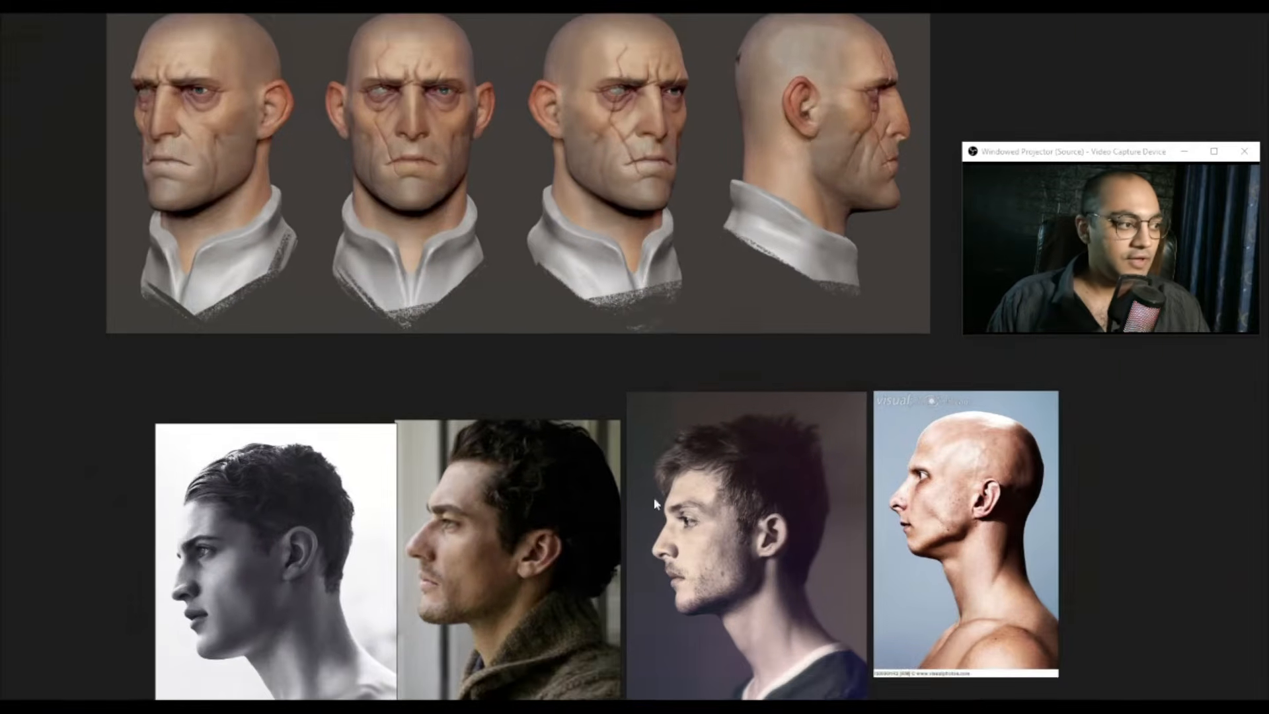
scroll(587, 506, up, 2)
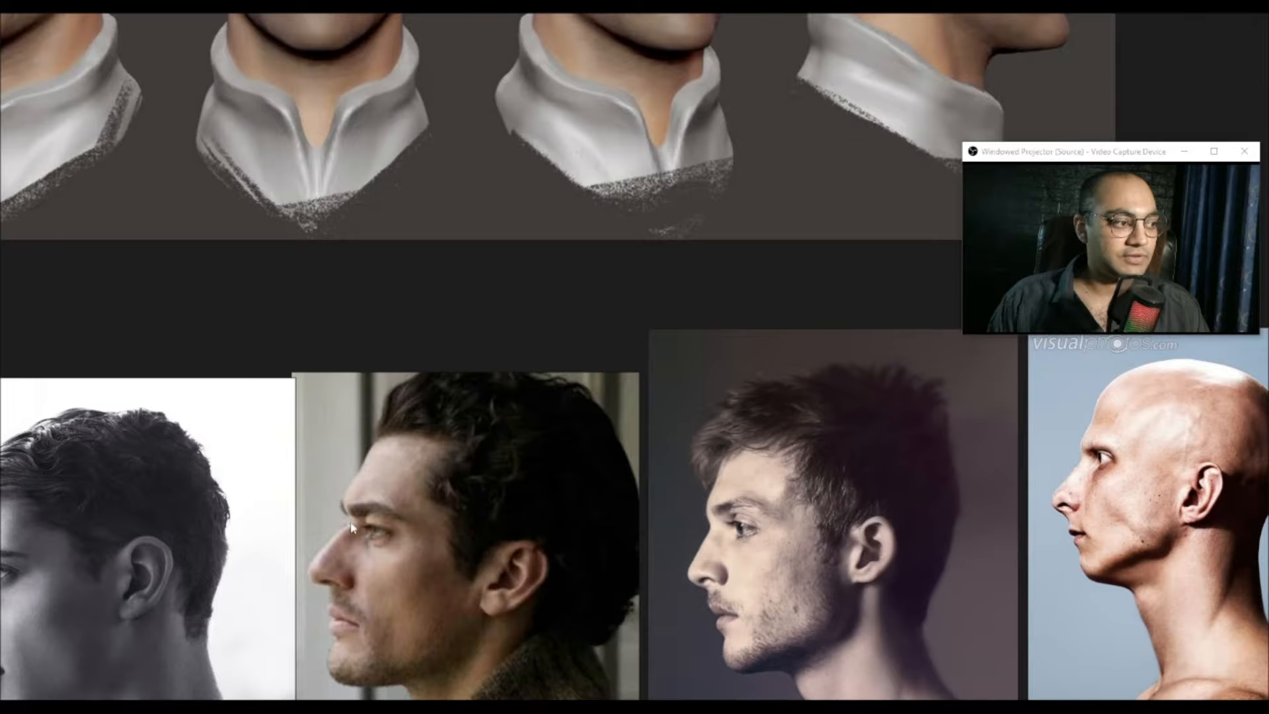
key(Print)
drag(248, 386, 458, 587)
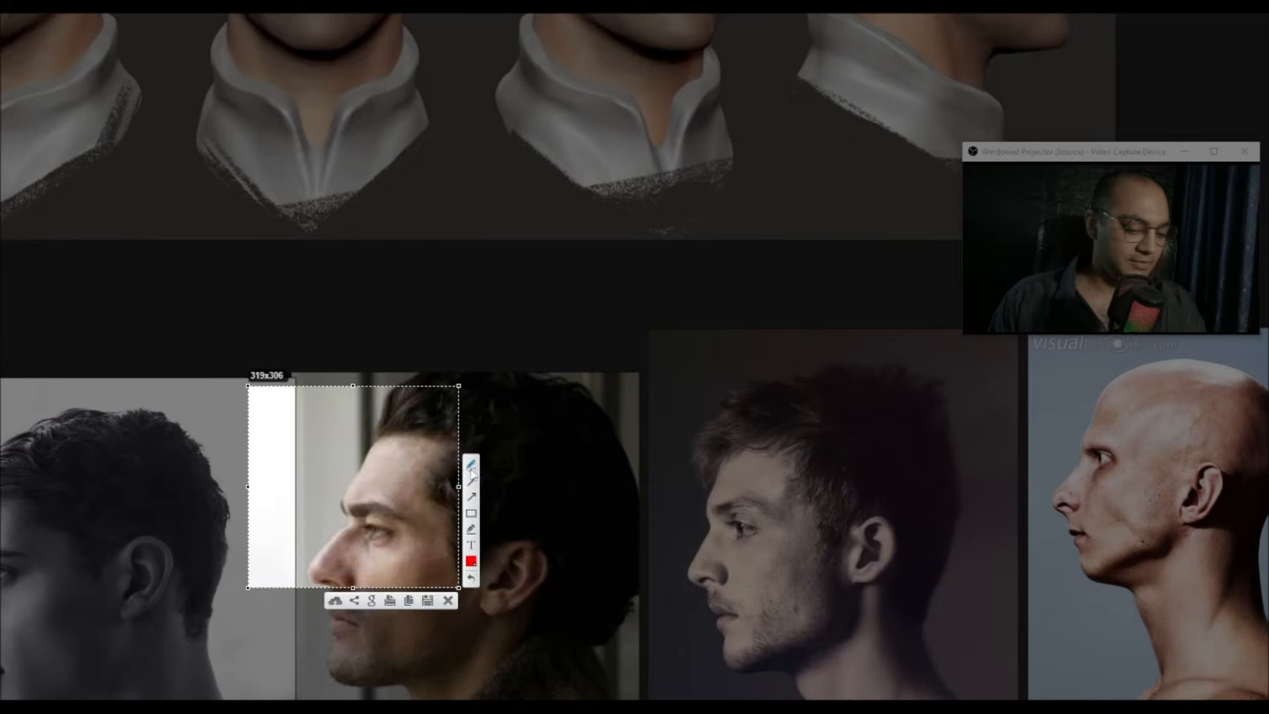
drag(367, 472, 334, 537)
key(ctrl+z)
key(Escape)
Step: Compare the brow, nose and jaw of the scarred man's side view with the profile photos below the sheet
scroll(467, 500, down, 5)
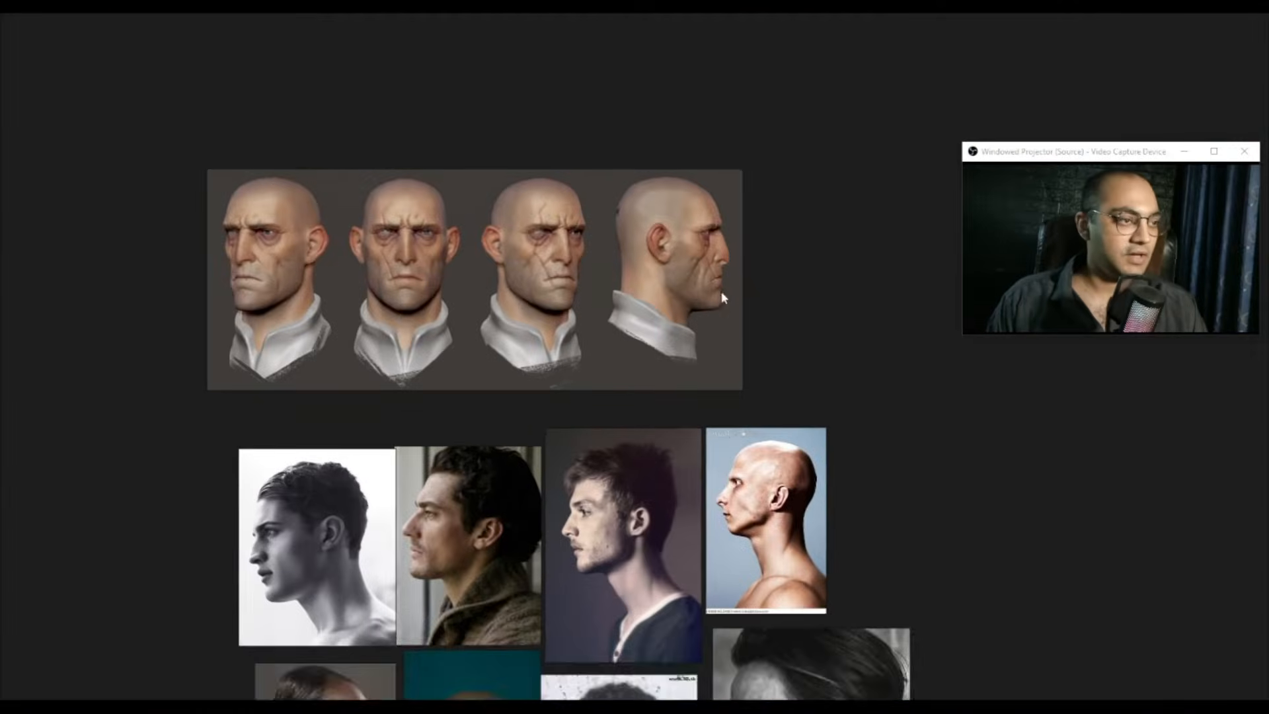
middle_drag(721, 291, 663, 359)
scroll(663, 360, up, 3)
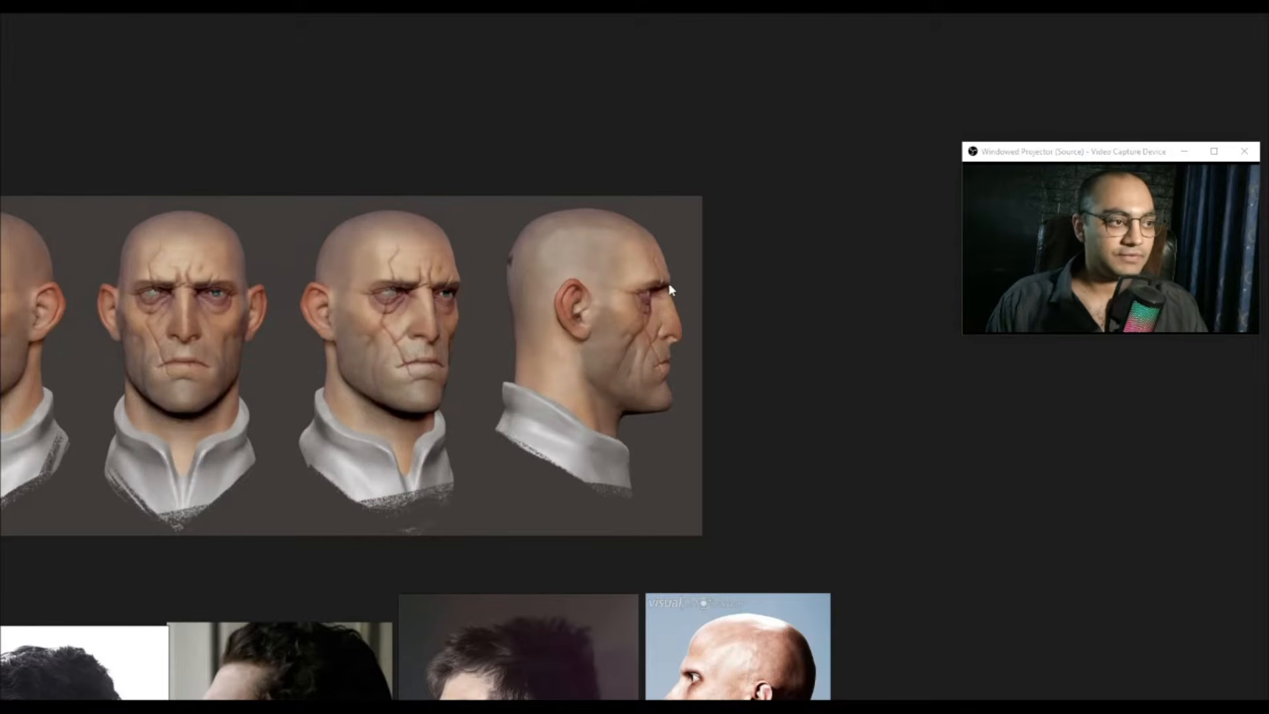
scroll(657, 299, down, 4)
middle_drag(566, 525, 632, 338)
scroll(729, 449, up, 3)
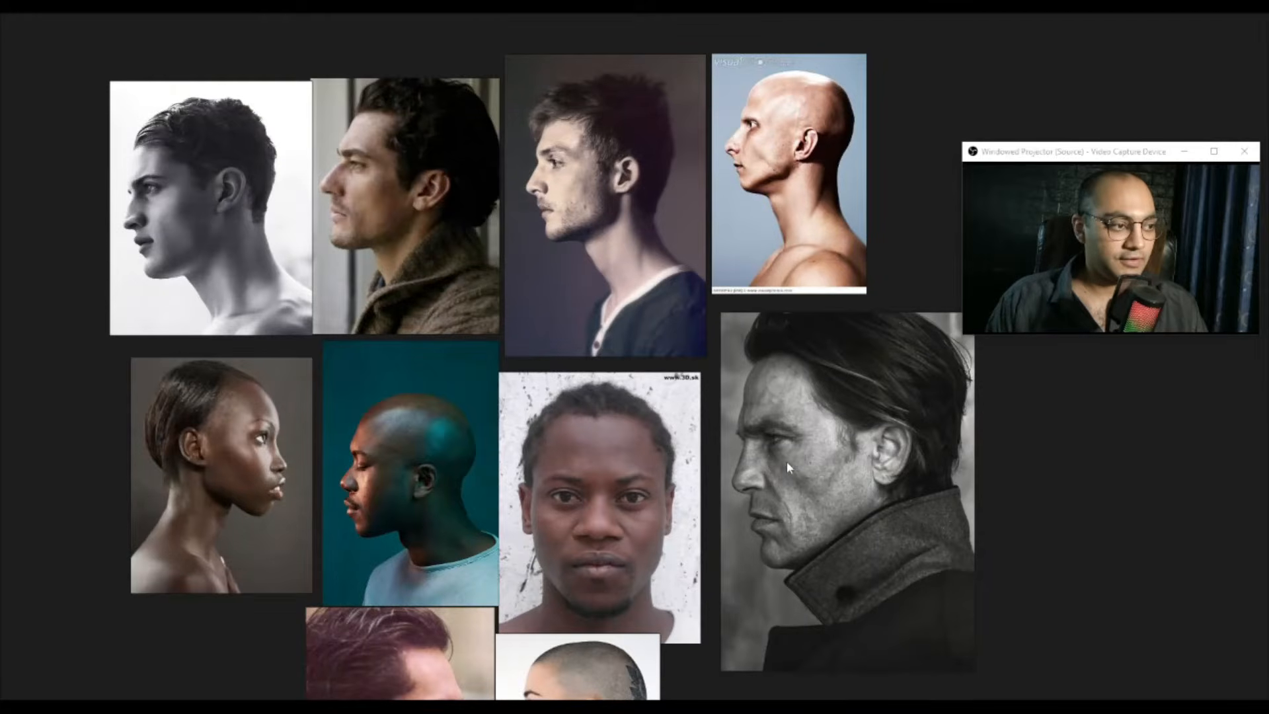
scroll(787, 461, down, 1)
scroll(516, 480, up, 3)
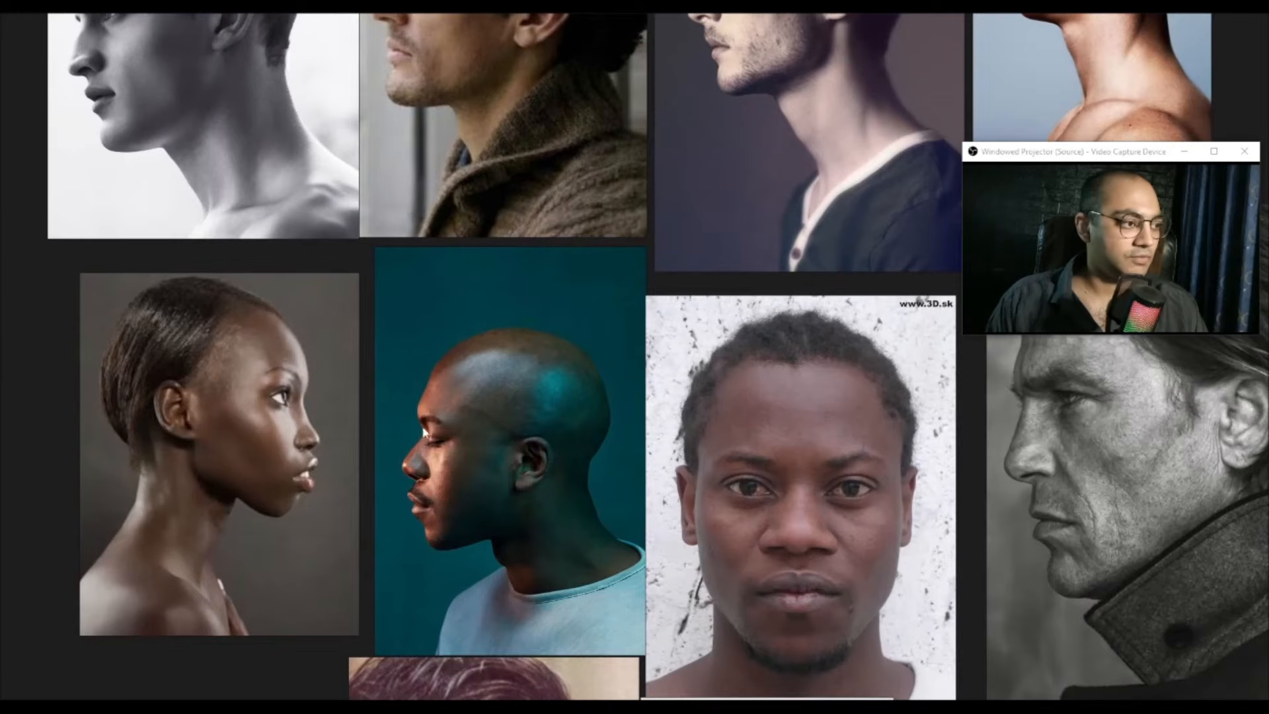
scroll(661, 371, down, 1)
mouse_move(741, 93)
middle_down()
mouse_move(678, 376)
mouse_move(650, 623)
middle_up()
Step: Move the scarred-man reference sheet back between the frontal and profile photo groups and deselect it
scroll(704, 296, down, 4)
scroll(702, 322, down, 1)
mouse_move(616, 391)
middle_down()
mouse_move(821, 388)
mouse_move(664, 378)
mouse_move(729, 373)
middle_up()
scroll(654, 382, down, 1)
mouse_move(849, 292)
mouse_down()
mouse_move(658, 305)
mouse_move(611, 352)
mouse_up()
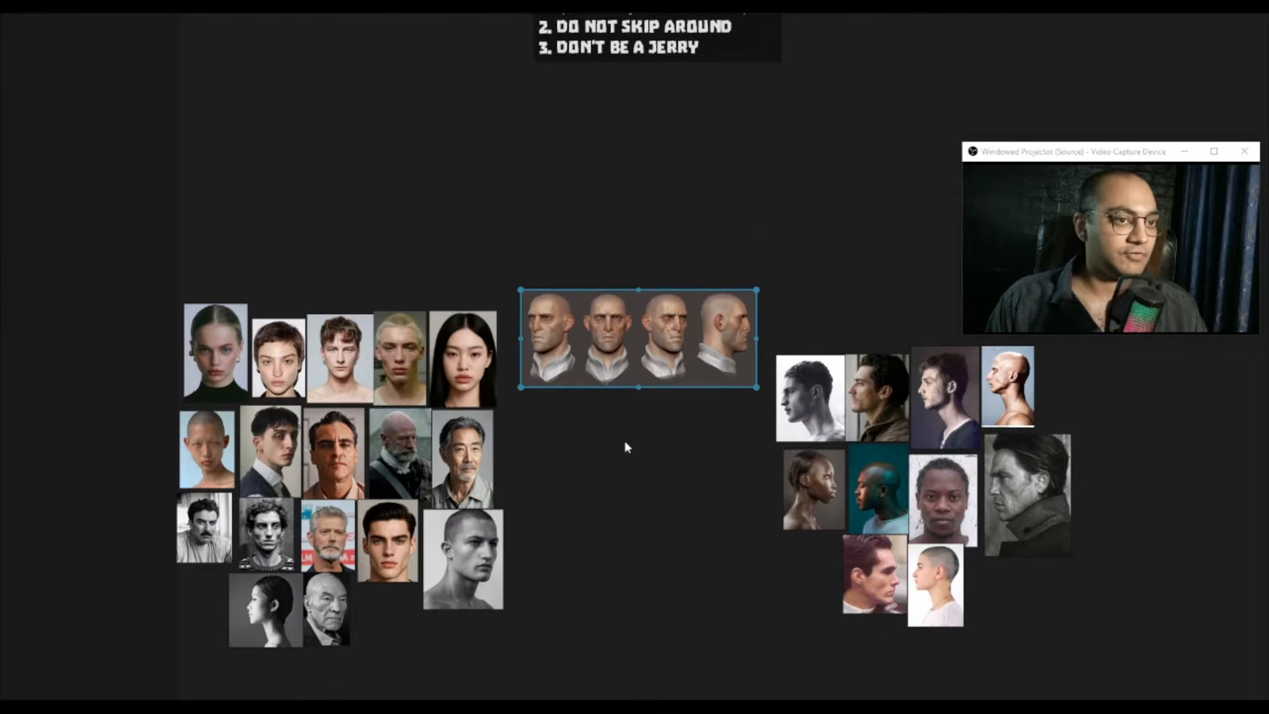
click(595, 455)
Step: Examine the scarred-man sheet alongside the frontal portraits and the profile photos on either side of it
mouse_move(555, 456)
middle_down()
mouse_move(663, 454)
mouse_move(688, 484)
middle_up()
scroll(688, 485, up, 2)
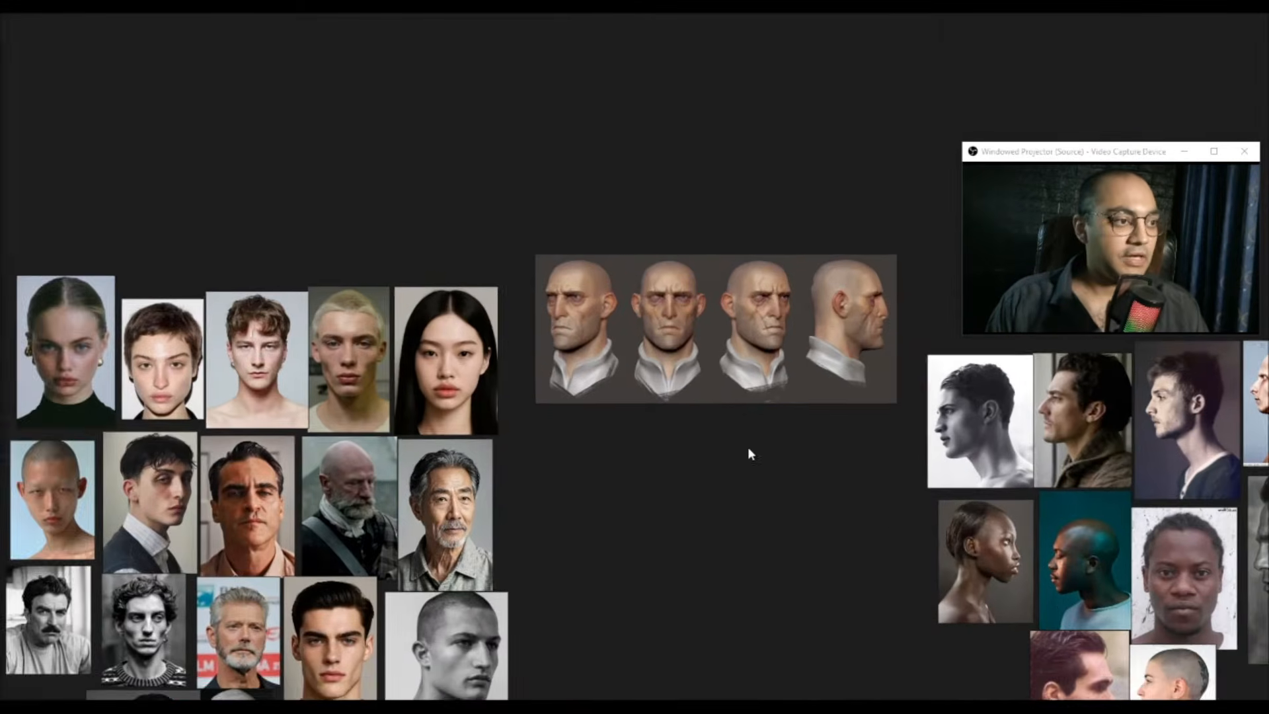
middle_drag(757, 447, 666, 476)
scroll(667, 471, up, 1)
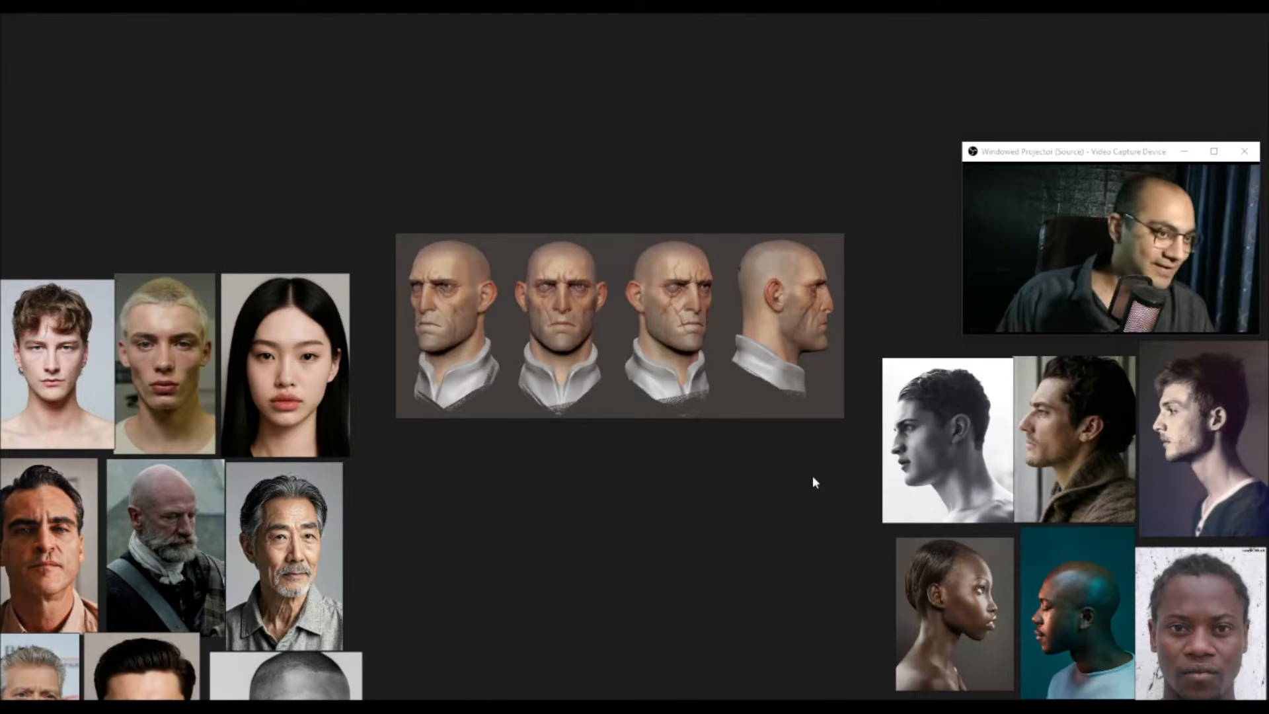
drag(1121, 155, 1077, 83)
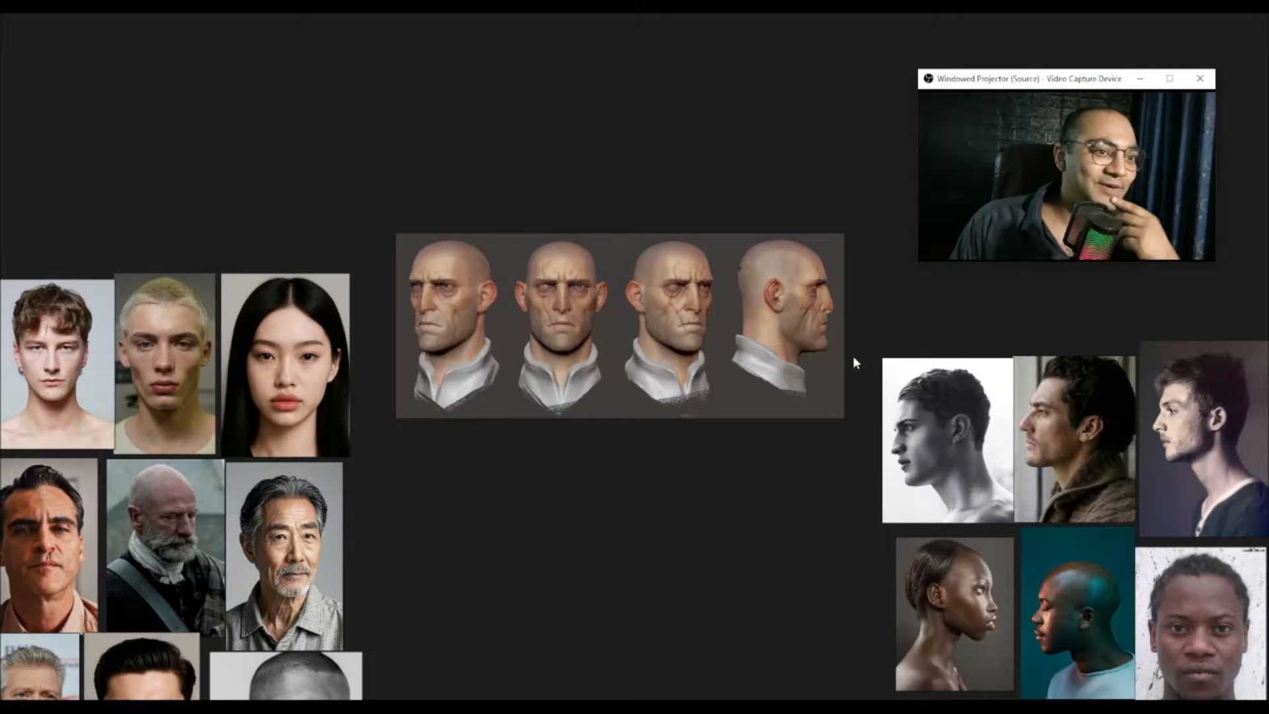
scroll(755, 377, down, 1)
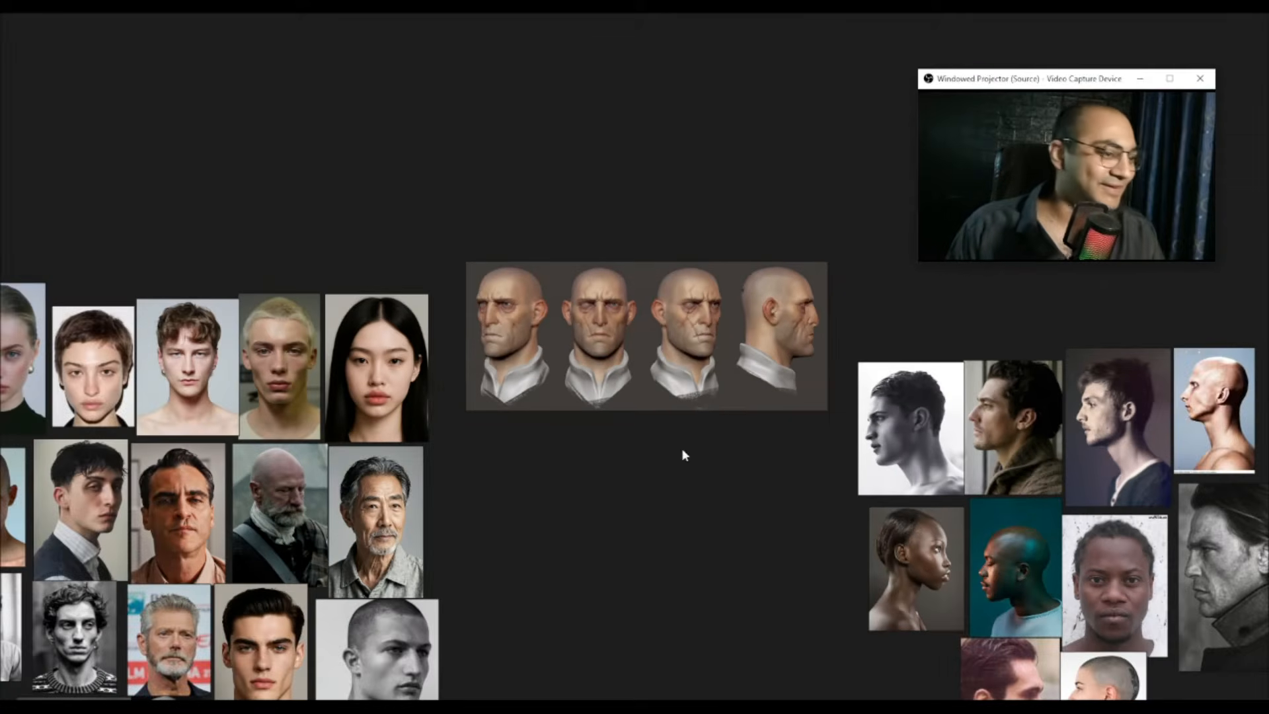
scroll(667, 453, down, 1)
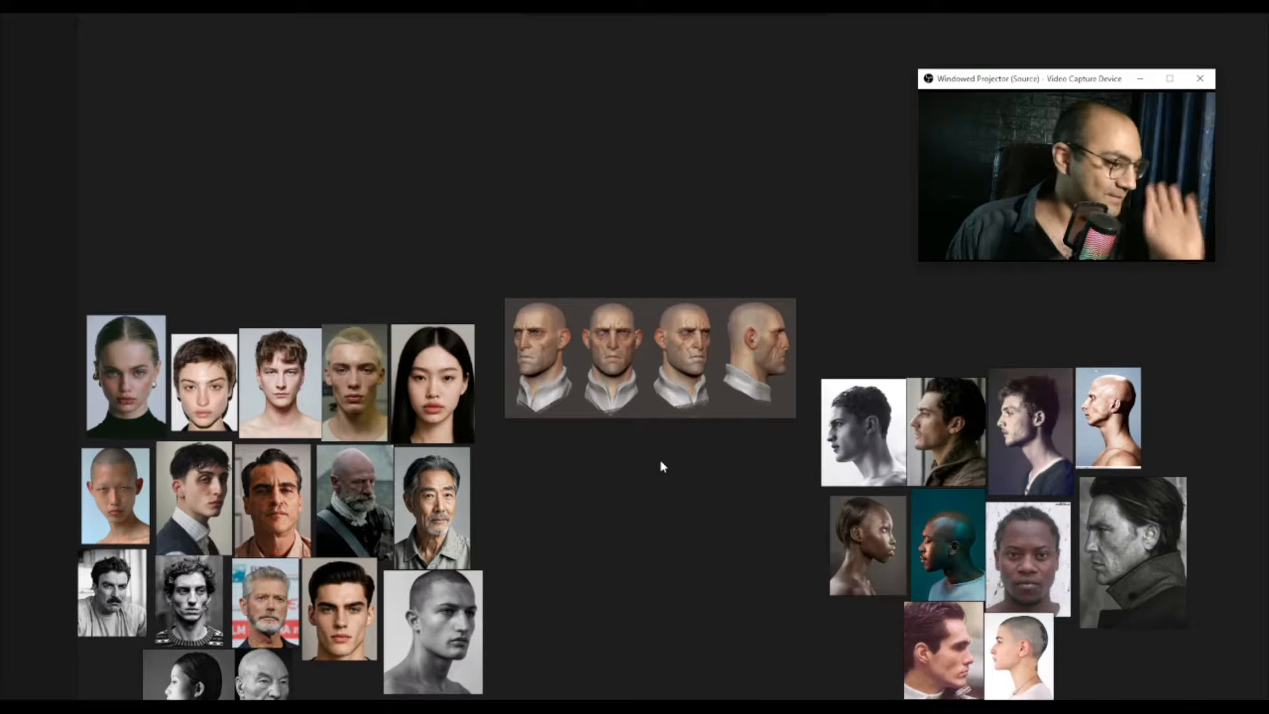
middle_drag(592, 481, 700, 416)
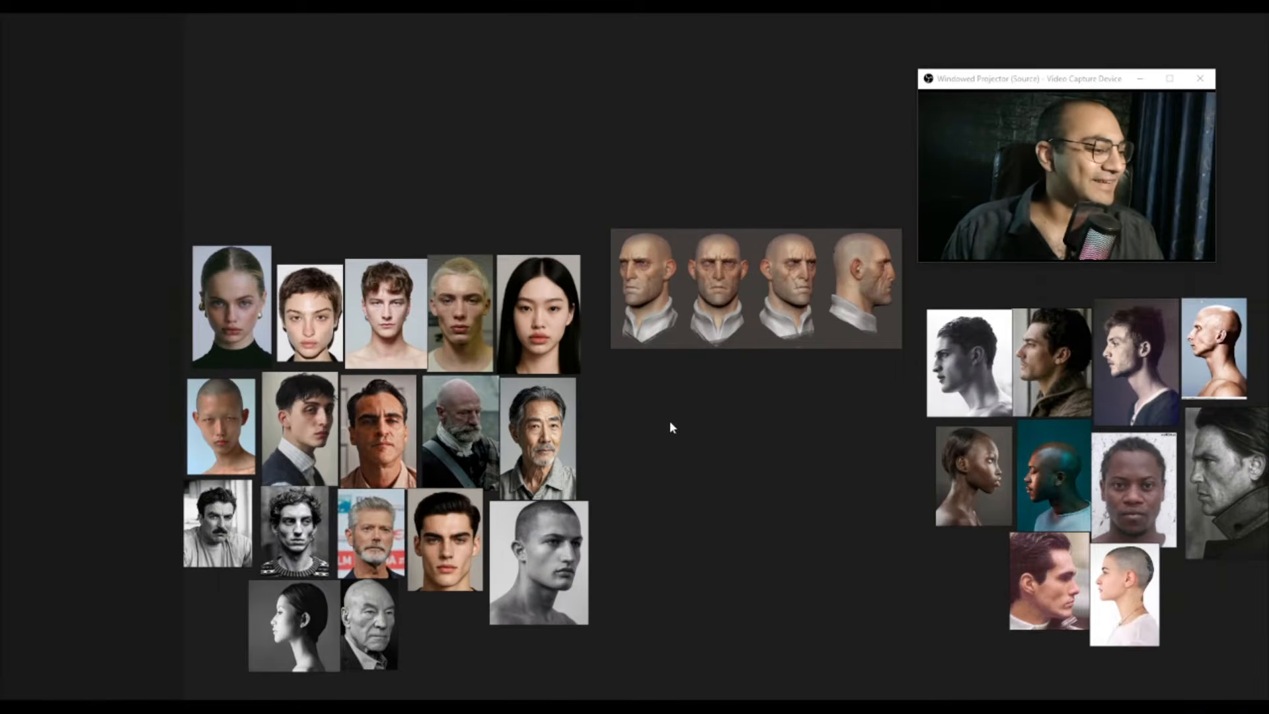
scroll(631, 452, up, 1)
middle_drag(740, 302, 720, 311)
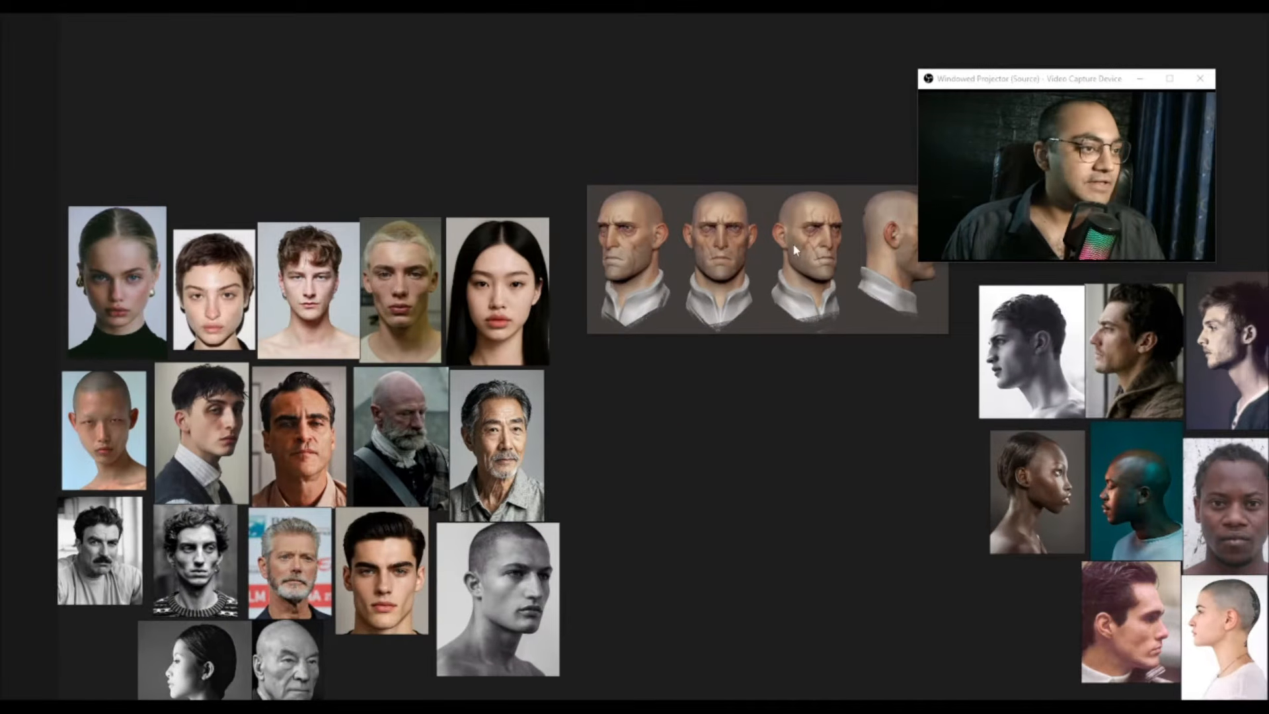
middle_drag(763, 264, 634, 376)
scroll(635, 376, down, 4)
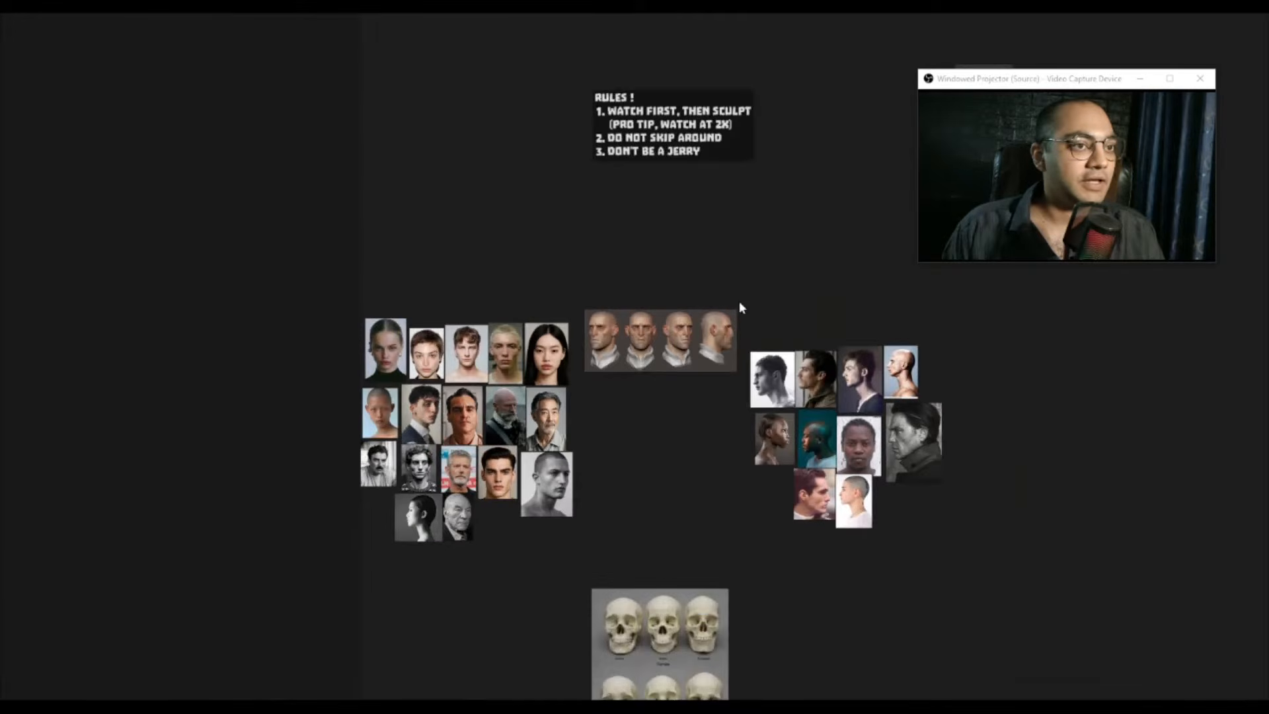
Step: Move the scarred-man reference sheet up beside the progress posts under the 1 Month Challenge image and deselect it
scroll(767, 291, down, 2)
middle_drag(759, 258, 596, 443)
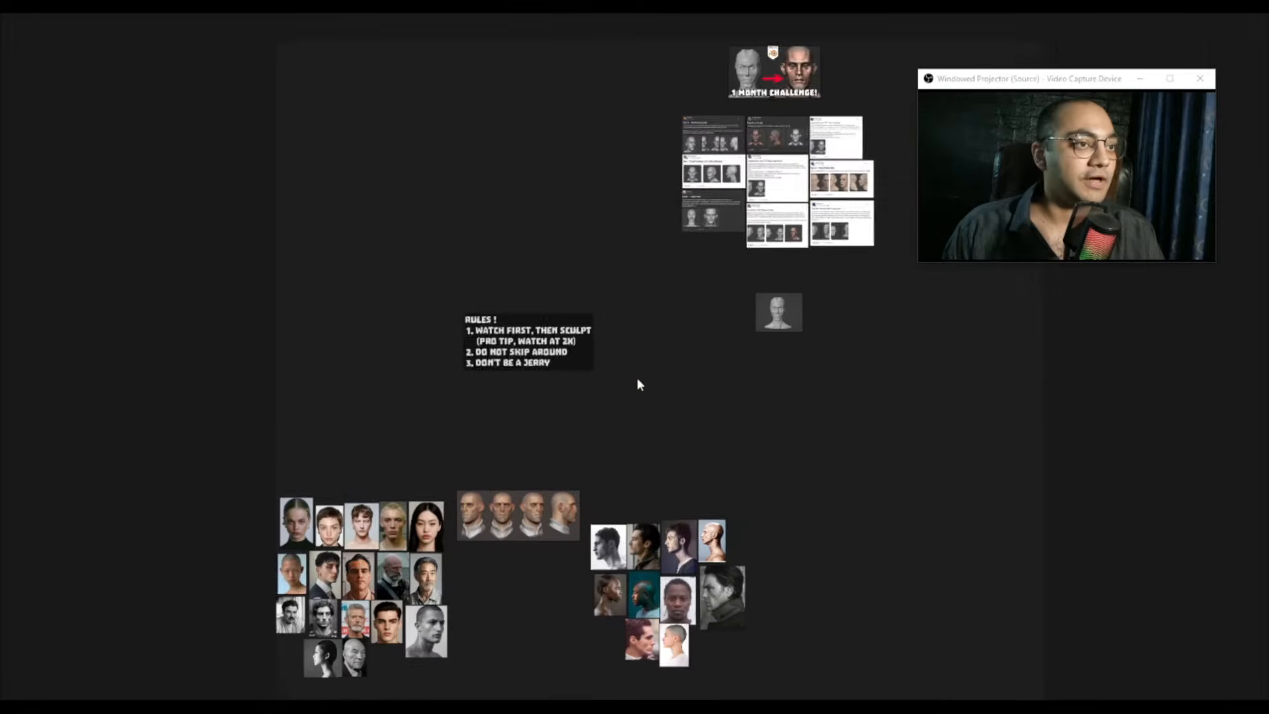
middle_drag(636, 378, 623, 406)
drag(529, 542, 624, 160)
middle_drag(624, 160, 582, 279)
scroll(721, 318, up, 2)
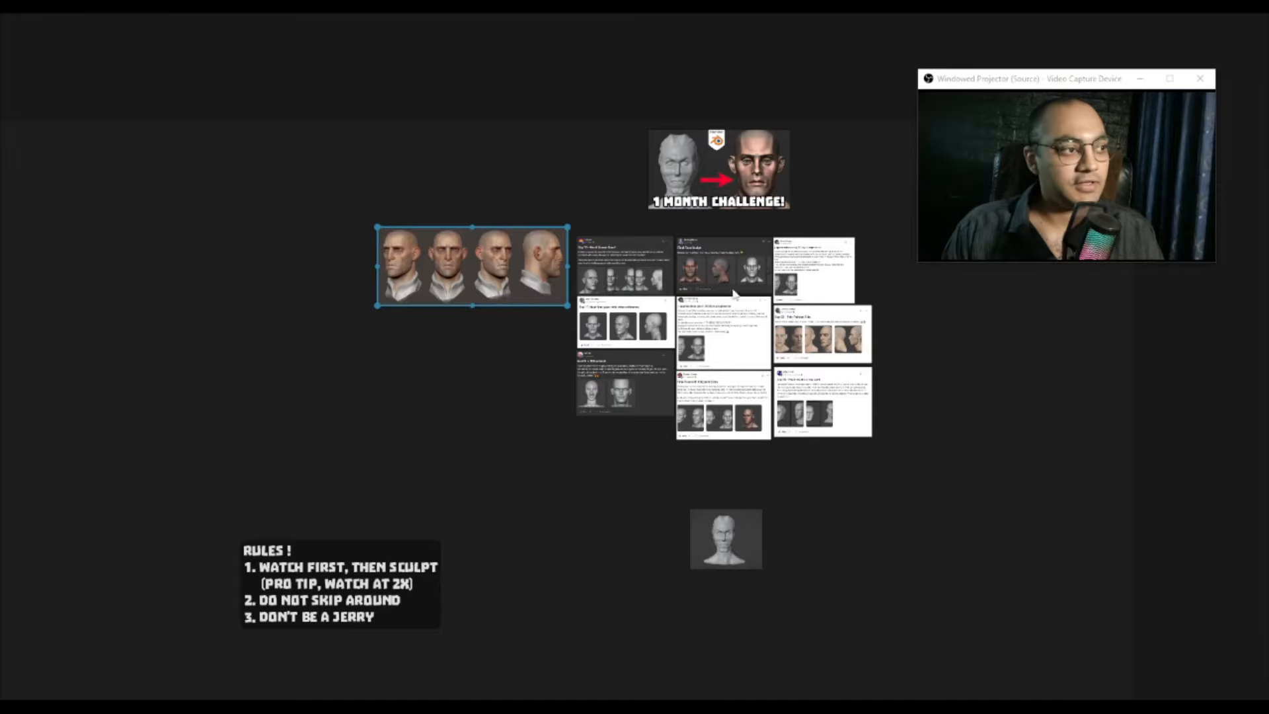
scroll(576, 397, down, 3)
middle_drag(517, 489, 671, 387)
click(813, 157)
Step: Look over the frontal portrait photos and the profile photos without the scarred-man sheet between them
middle_drag(764, 304, 792, 274)
scroll(785, 297, up, 4)
middle_drag(659, 370, 834, 207)
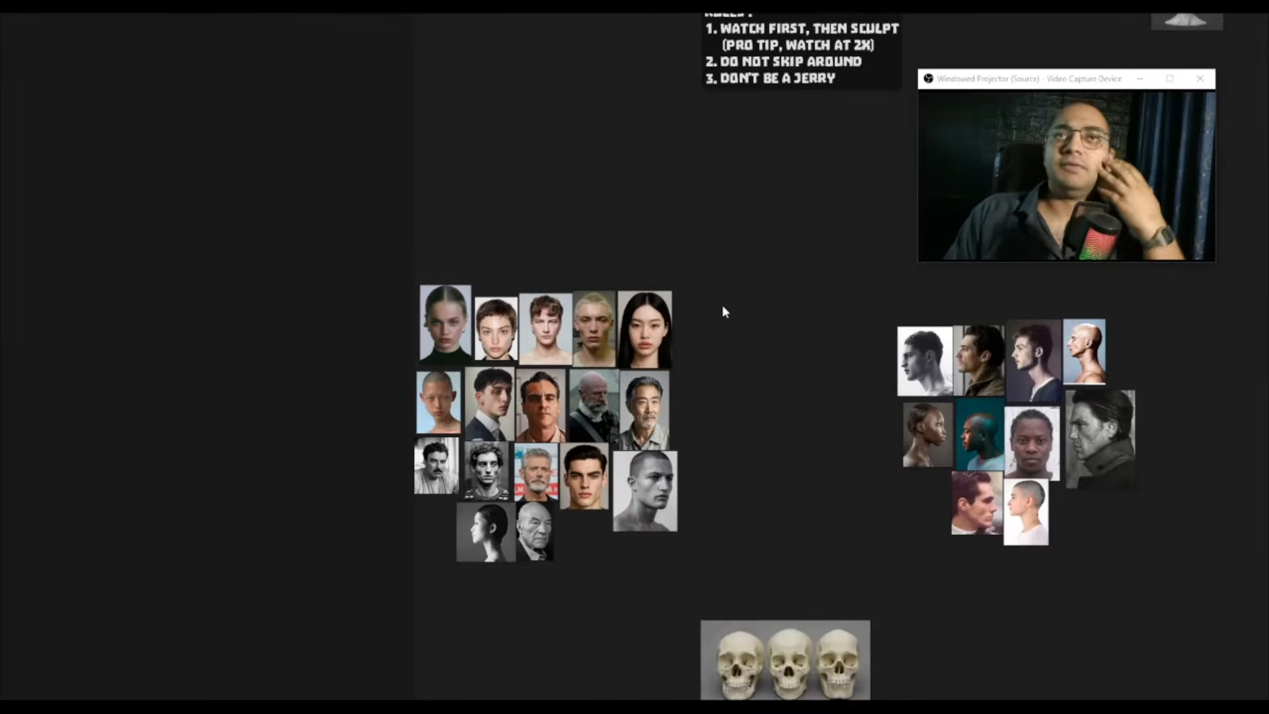
scroll(625, 382, up, 4)
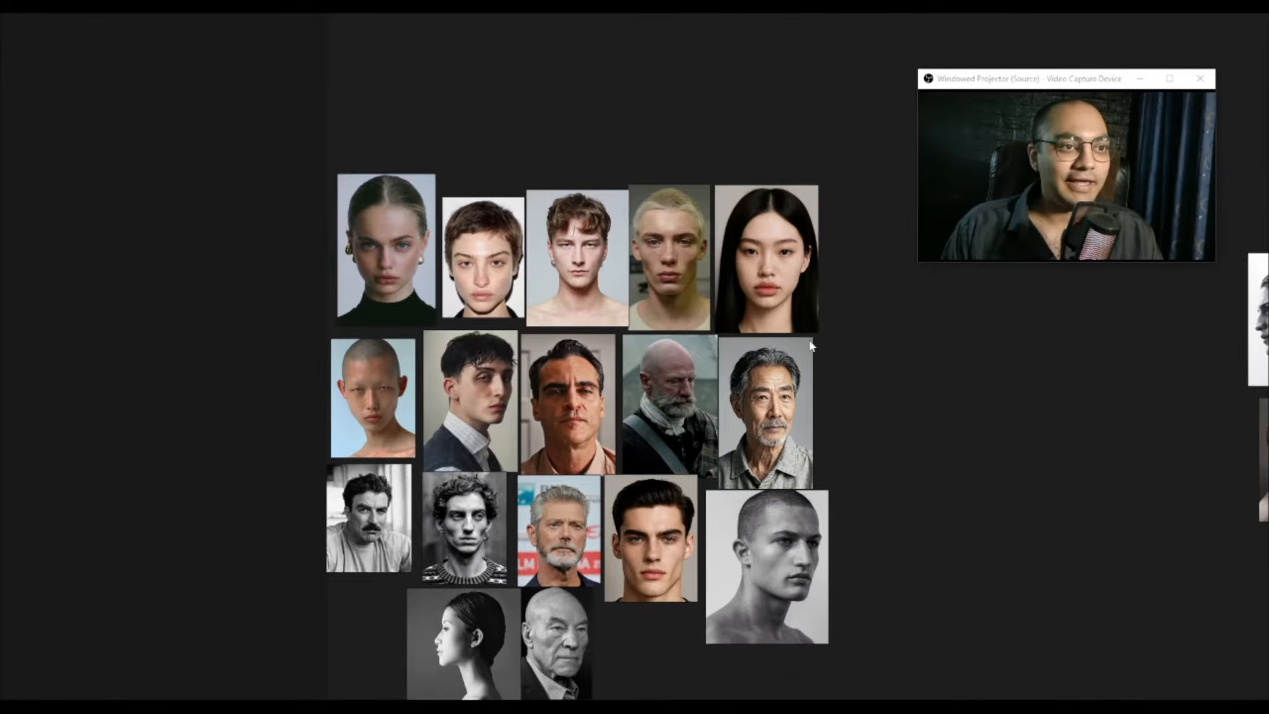
scroll(811, 346, down, 5)
Step: Move the scarred-man reference sheet into the empty area above the rules note, away from the progress posts
middle_drag(868, 229, 535, 545)
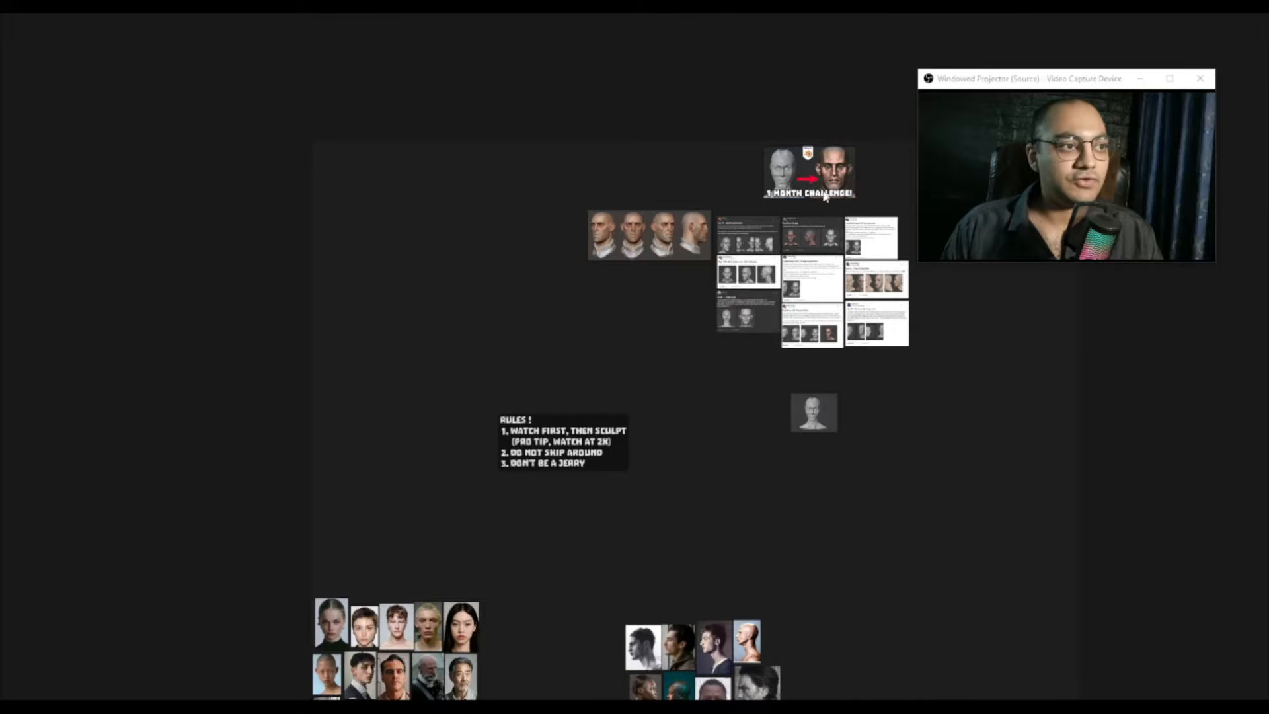
drag(707, 228, 589, 300)
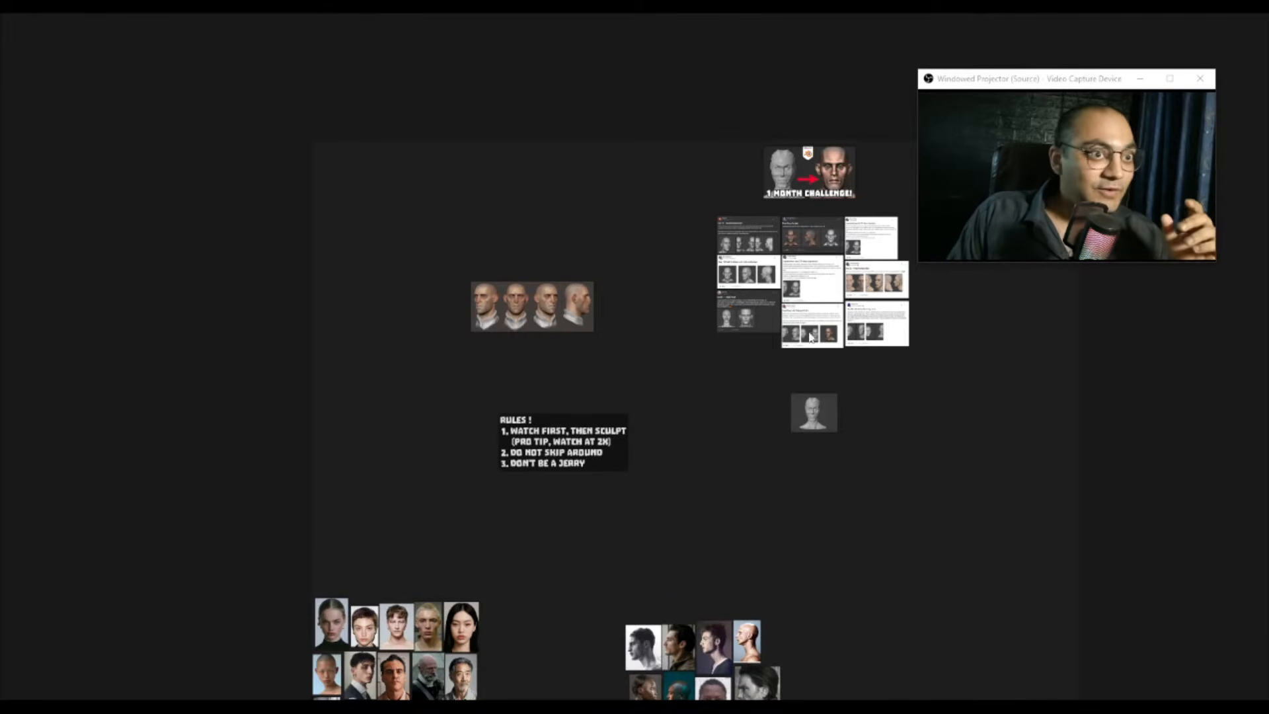
middle_drag(635, 310, 690, 373)
scroll(661, 369, up, 4)
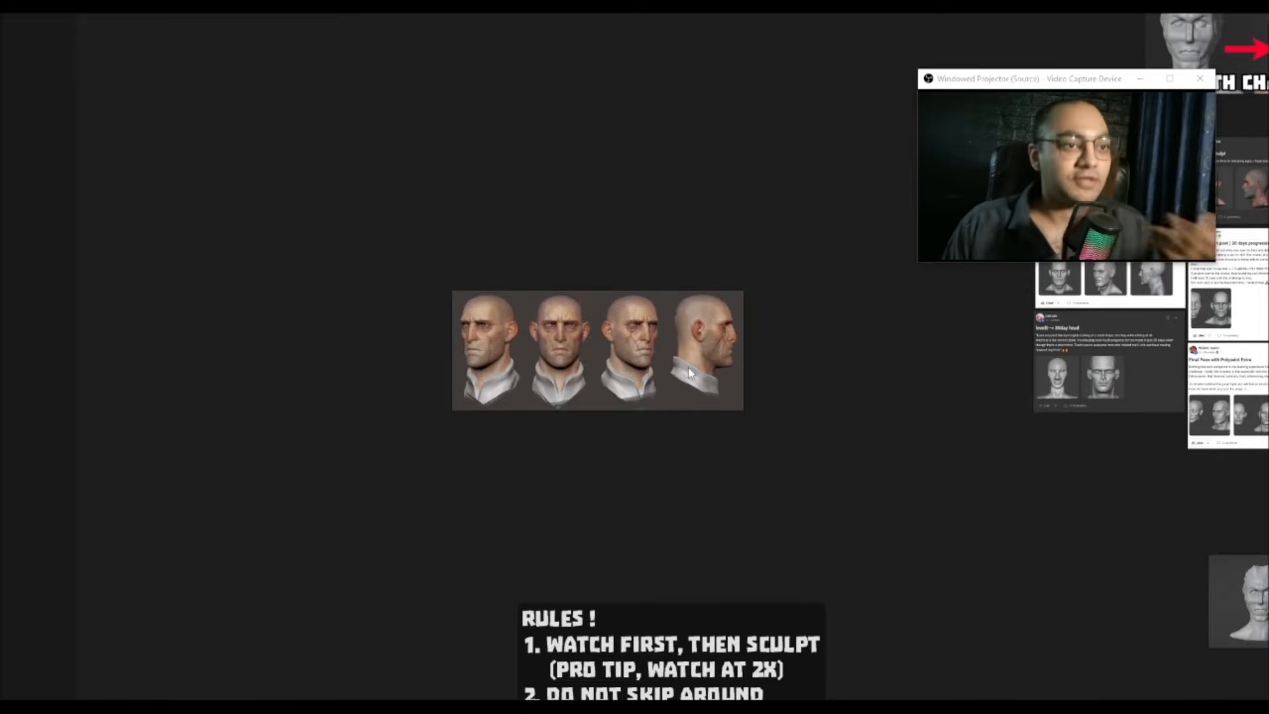
Step: Box-select the portrait photo area and then the challenge posts, clearing the selection each time
scroll(689, 373, down, 5)
middle_drag(689, 477, 687, 310)
drag(399, 377, 955, 686)
click(954, 685)
middle_drag(779, 341, 639, 565)
drag(614, 269, 891, 485)
click(890, 484)
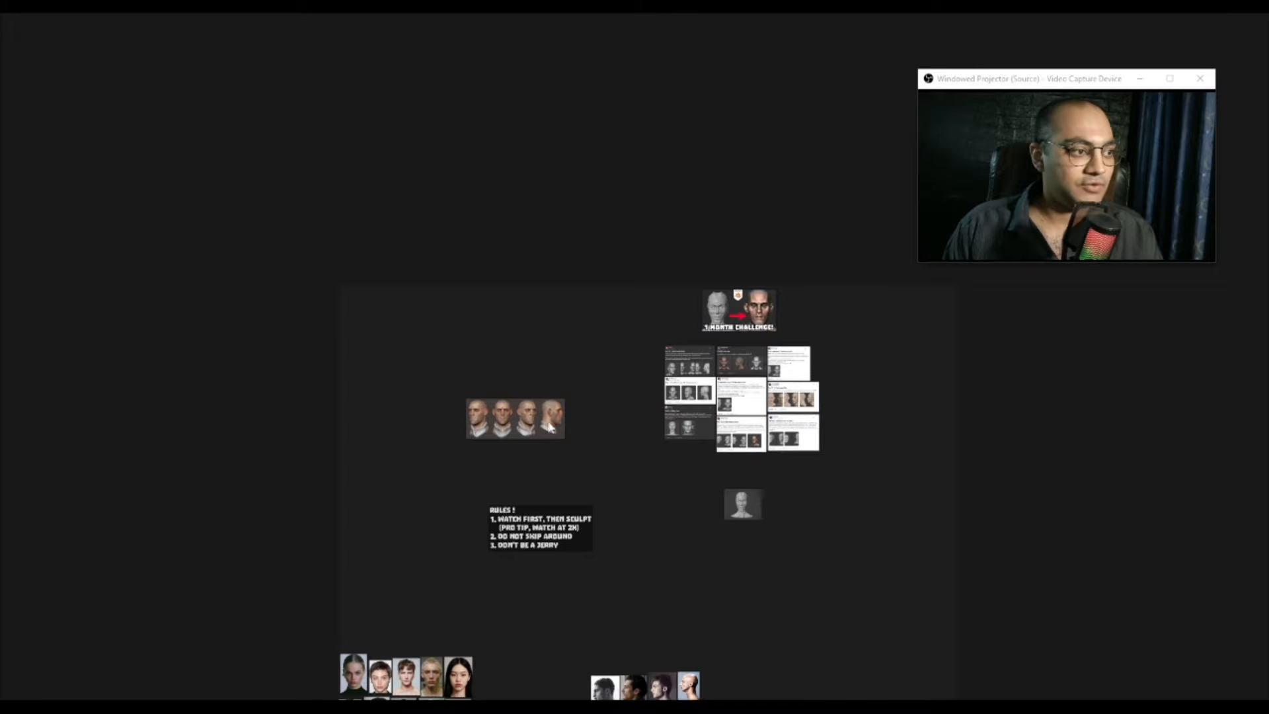
key(alt+Tab)
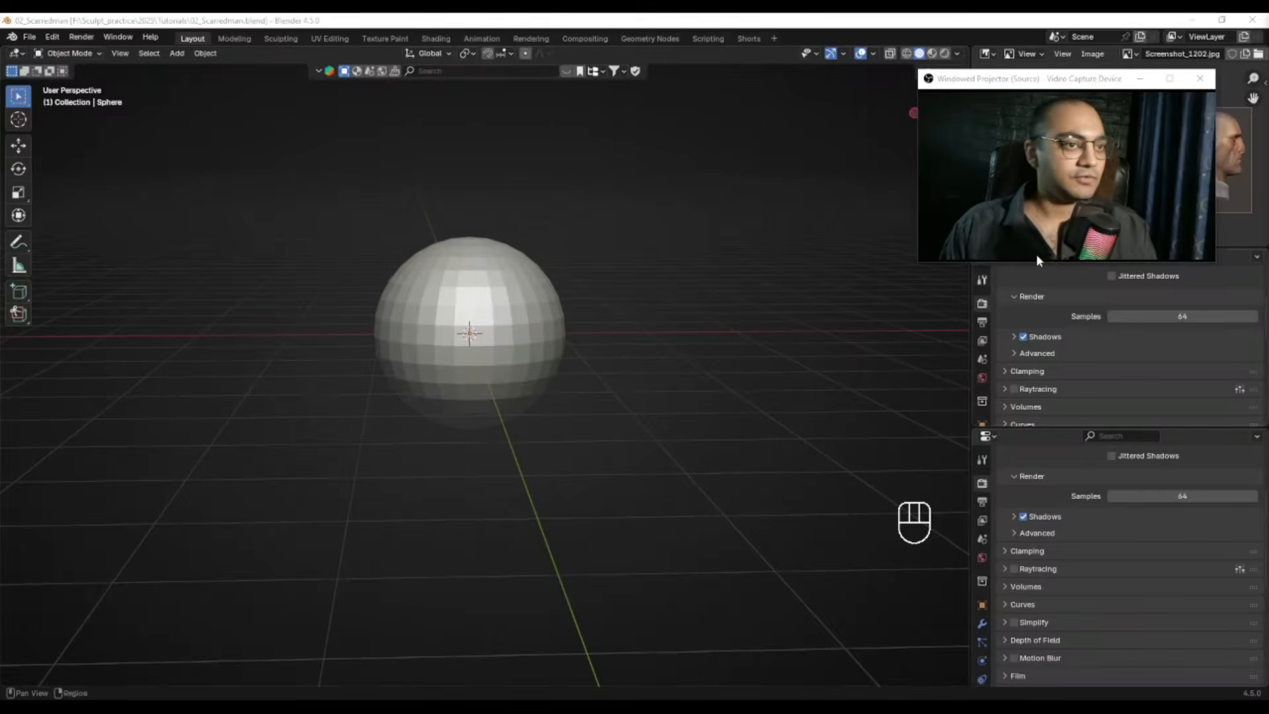
drag(1086, 84, 1135, 66)
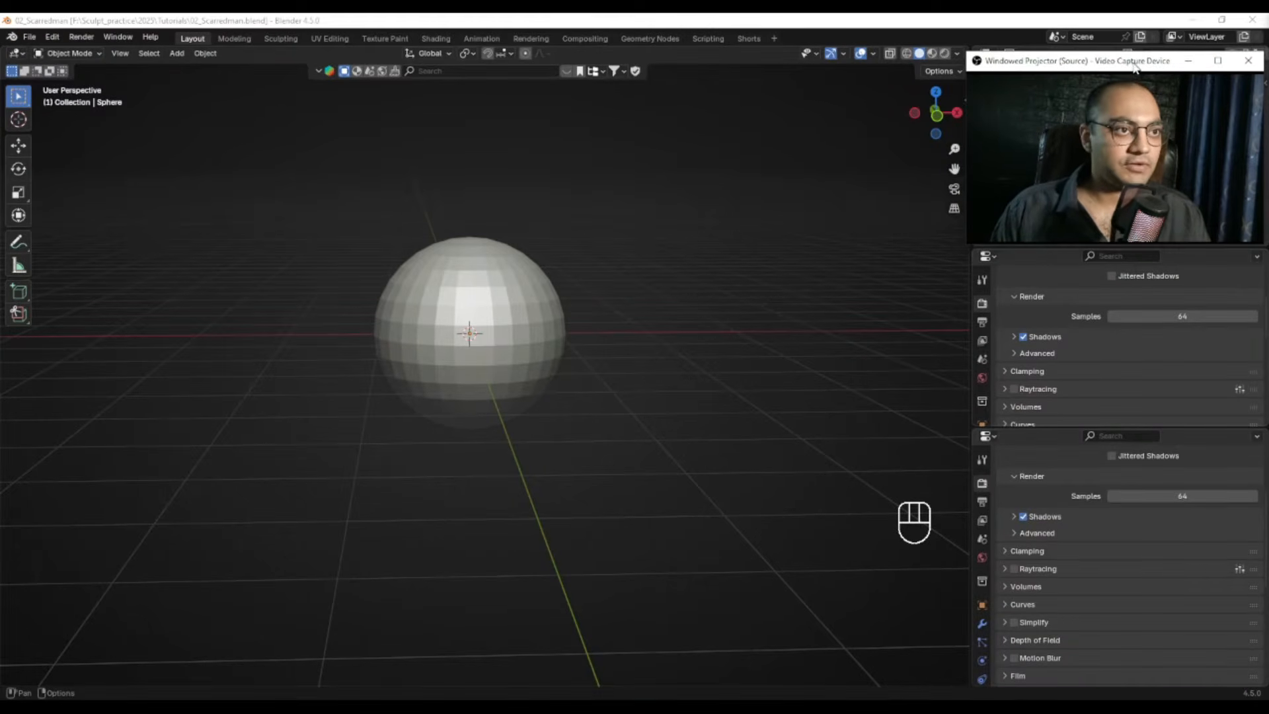
key(alt+Tab)
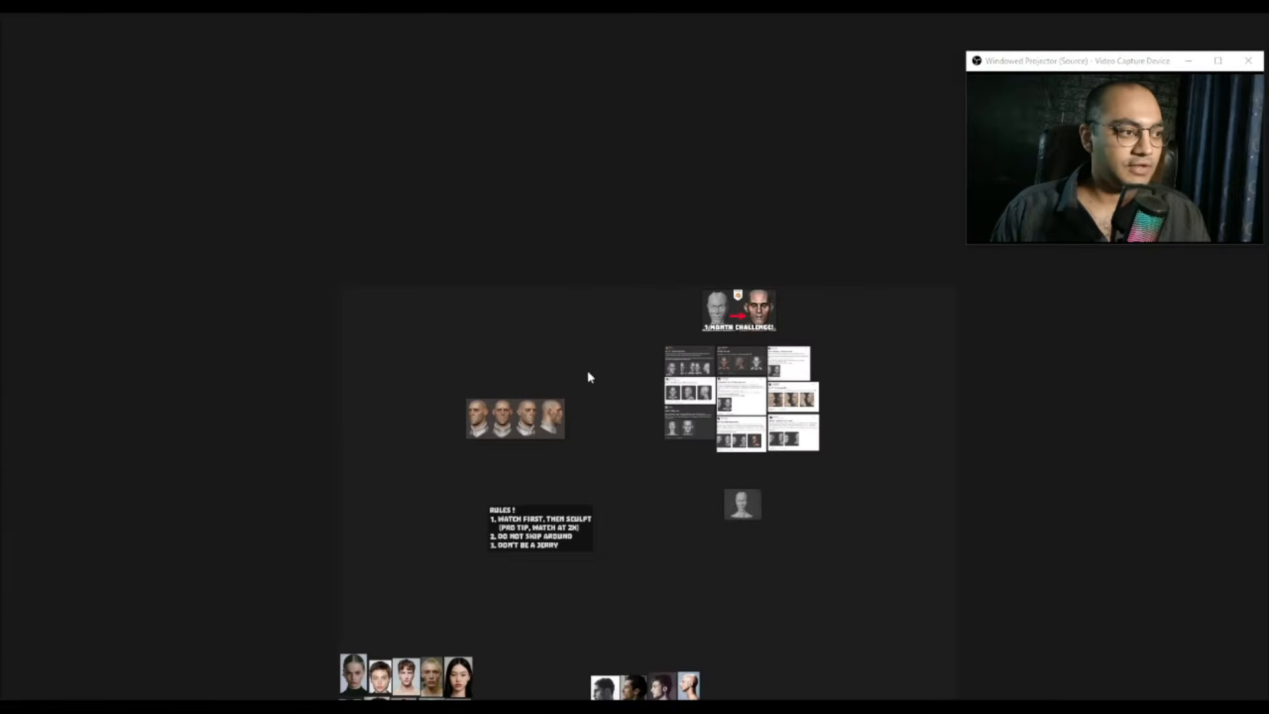
Step: Take the reference board out of its maximized state so it floats over Blender, and fit the scarred-man sheet in its view
key(ctrl+f)
double_click(715, 351)
scroll(787, 433, up, 4)
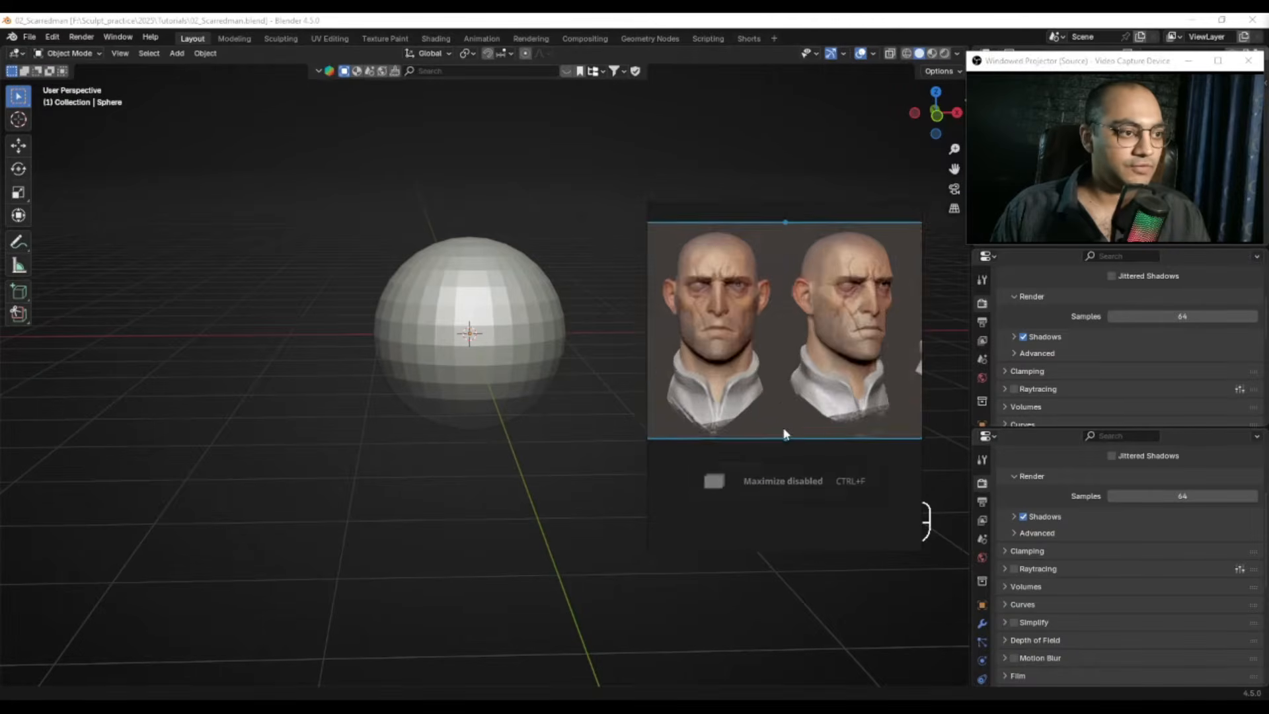
scroll(786, 433, down, 3)
middle_drag(787, 396, 1157, 447)
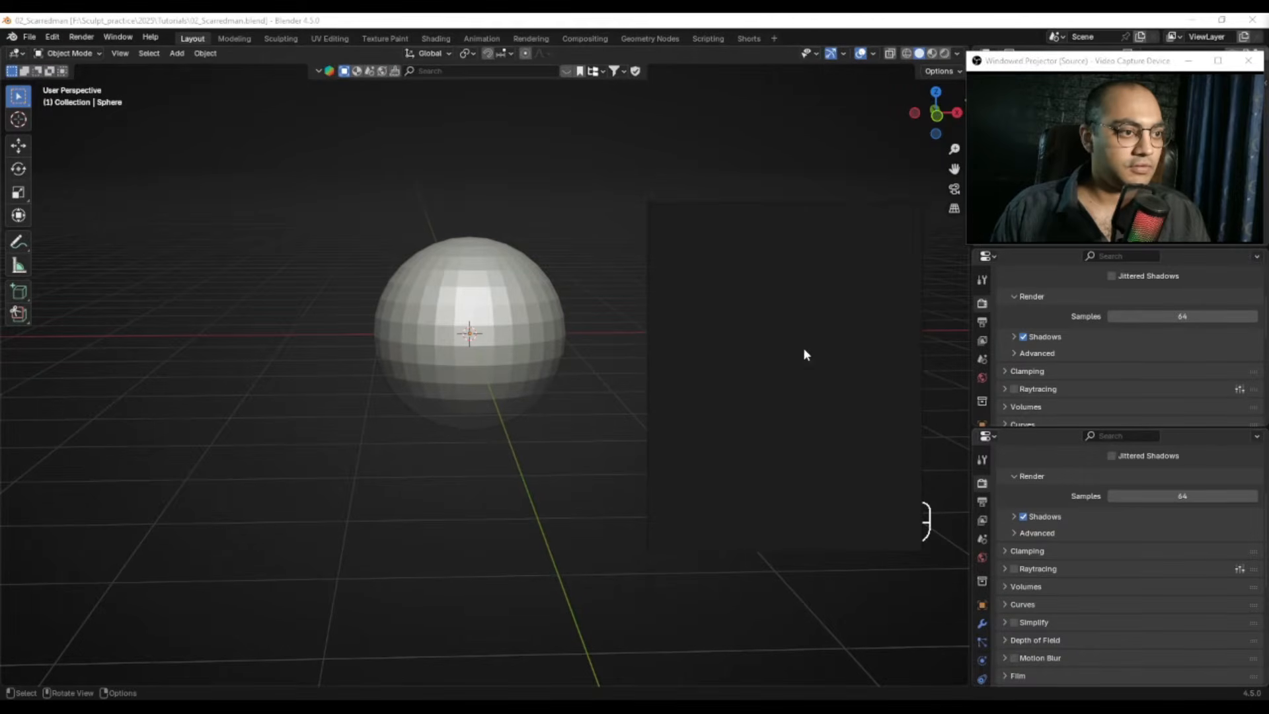
middle_drag(728, 378, 678, 382)
scroll(786, 377, down, 3)
middle_drag(889, 407, 743, 389)
Step: Place the reference board window over Blender's upper properties editor and shrink its height to a strip around the scarred-man sheet
right_drag(764, 388, 1103, 441)
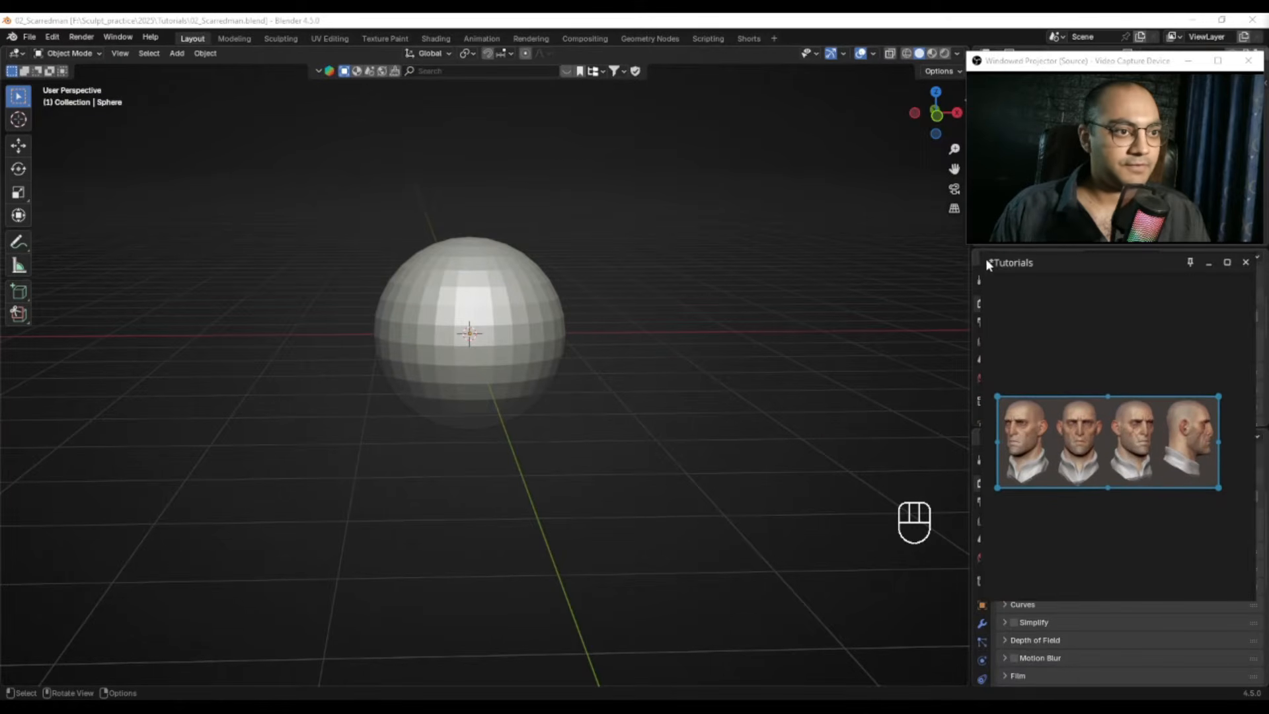
drag(995, 252, 996, 369)
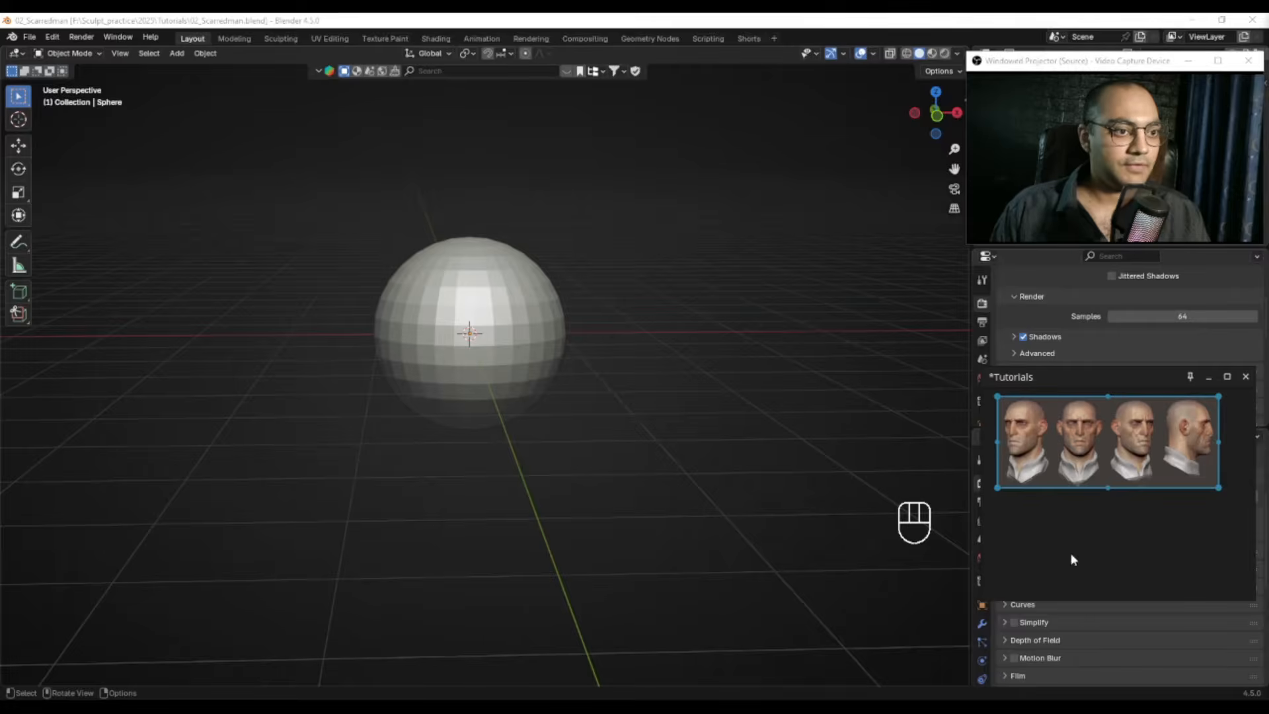
drag(1075, 600, 1082, 501)
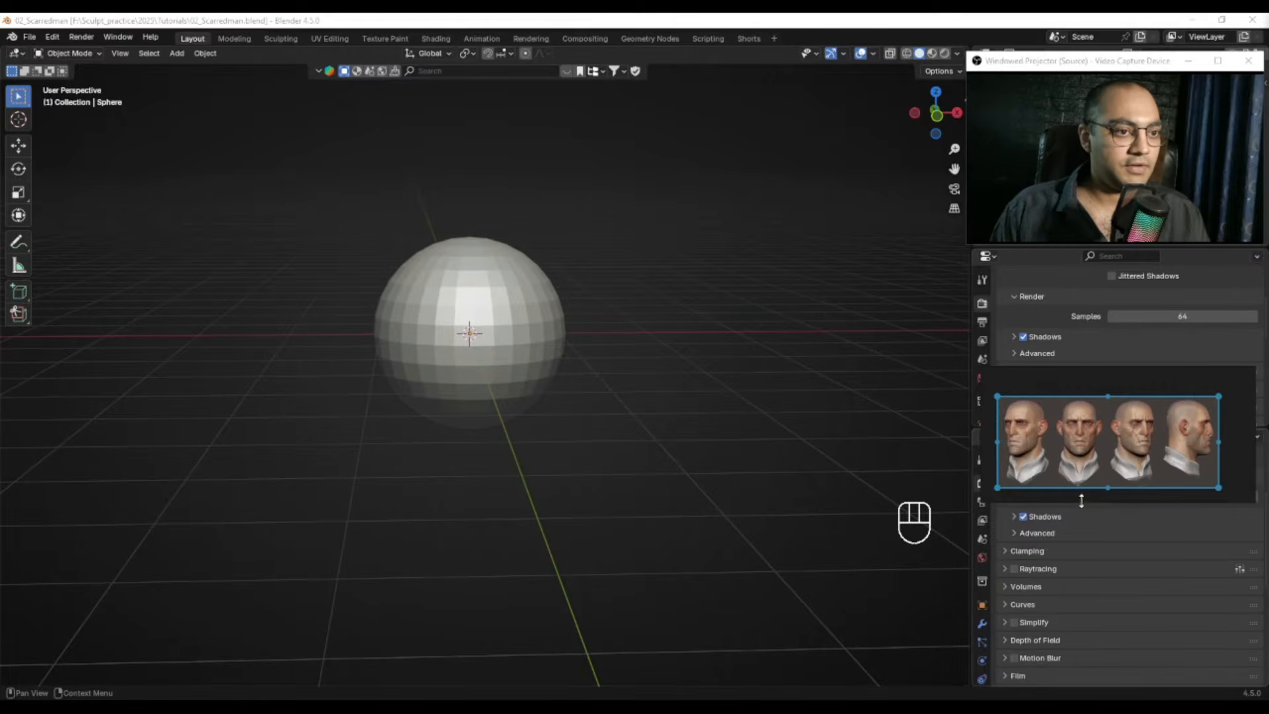
drag(1100, 378, 1097, 302)
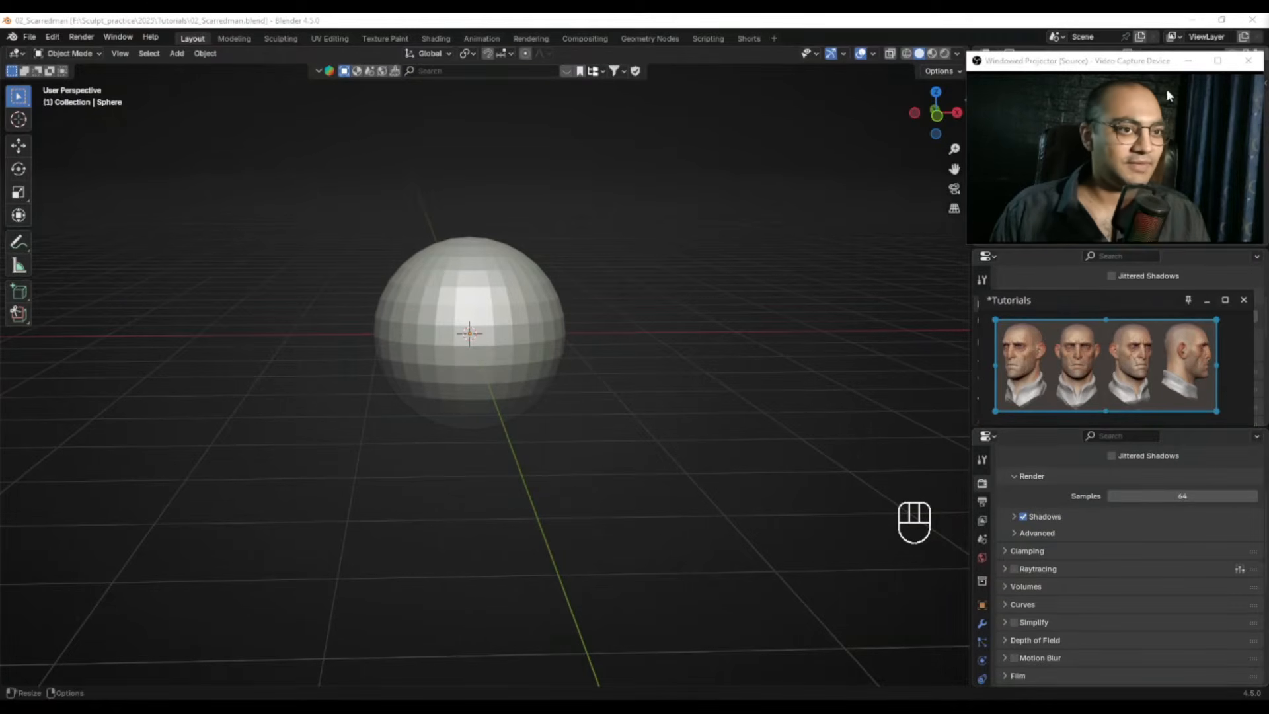
click(1219, 61)
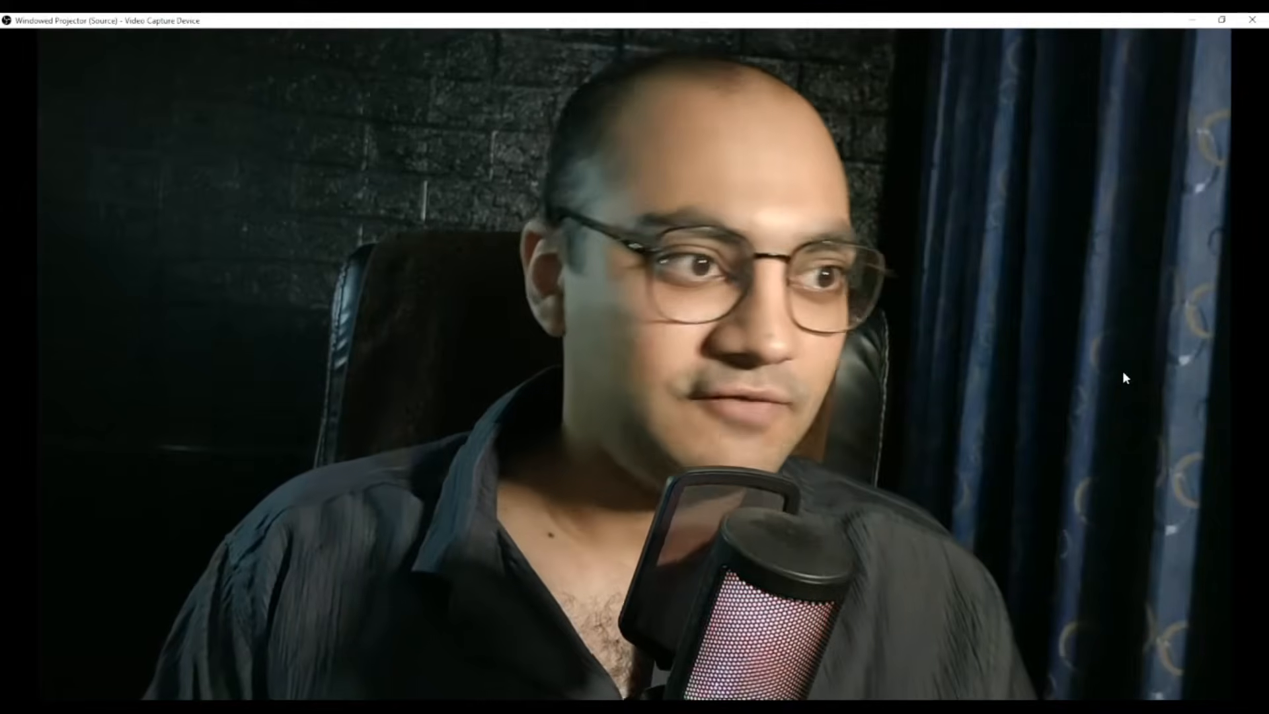
click(1216, 23)
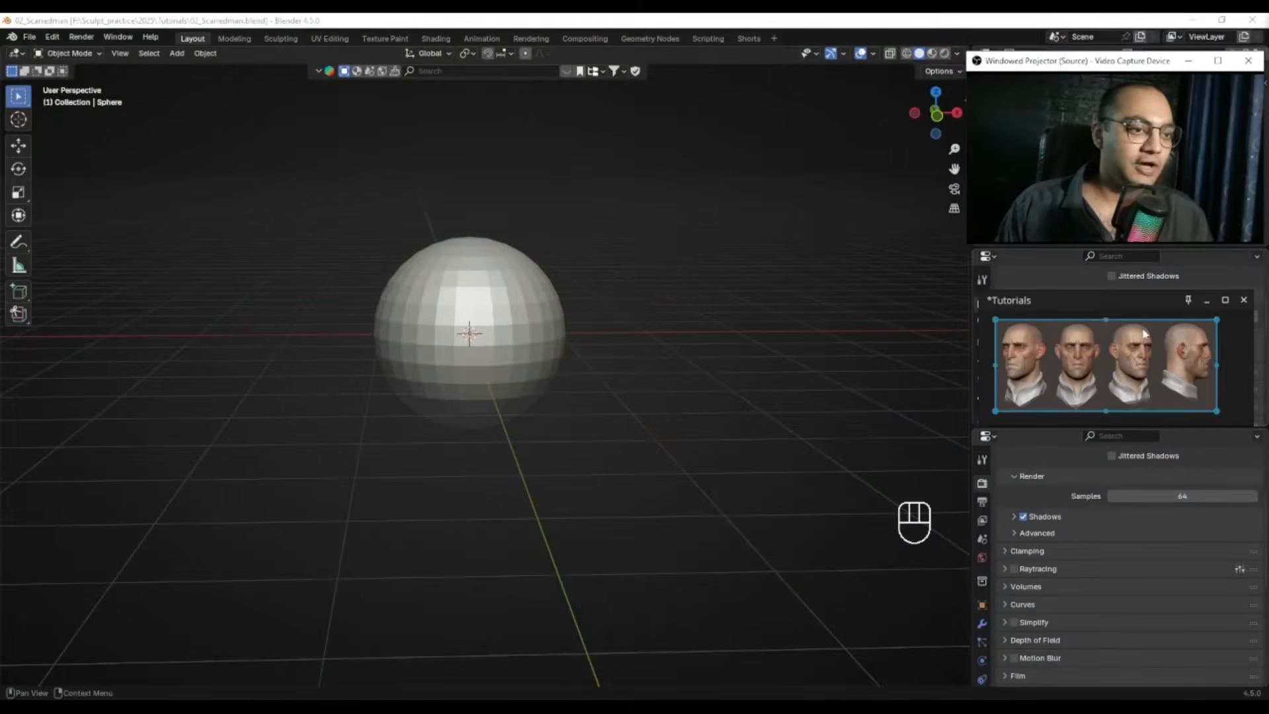
Step: Move the reference board over the viewport, maximize it, and examine the scarred-man sheet, leaving nothing selected
drag(1129, 304, 649, 308)
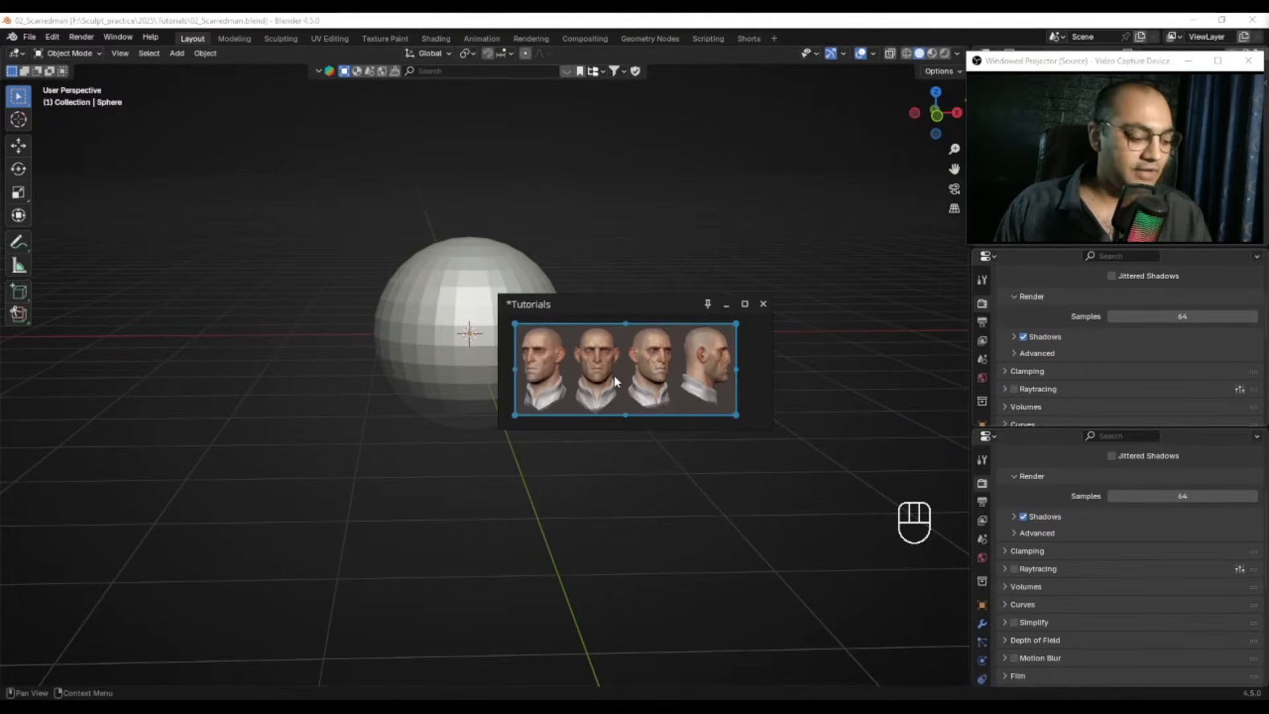
key(ctrl+f)
middle_drag(877, 333, 561, 420)
drag(577, 228, 904, 581)
click(903, 579)
middle_drag(506, 448, 735, 419)
scroll(585, 466, up, 4)
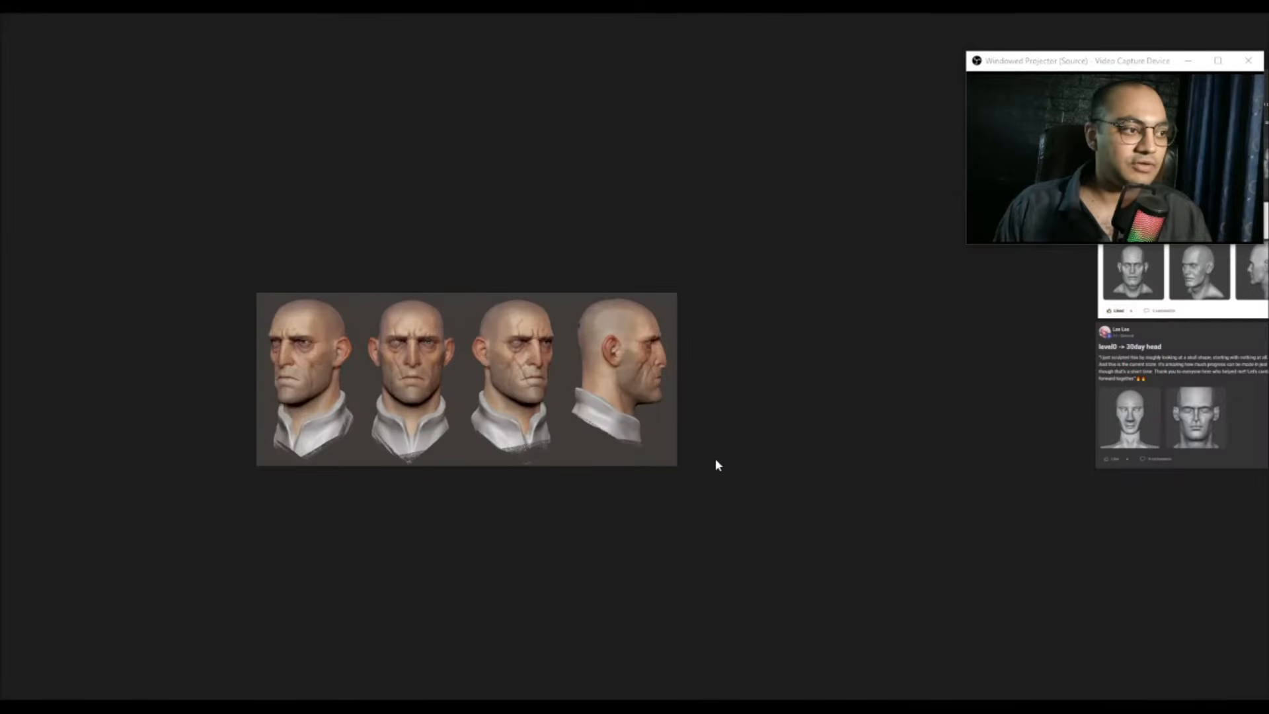
Step: Take the reference board out of its maximized state and place its small window back over Blender's properties editors
key(ctrl+f)
right_drag(634, 337, 1121, 392)
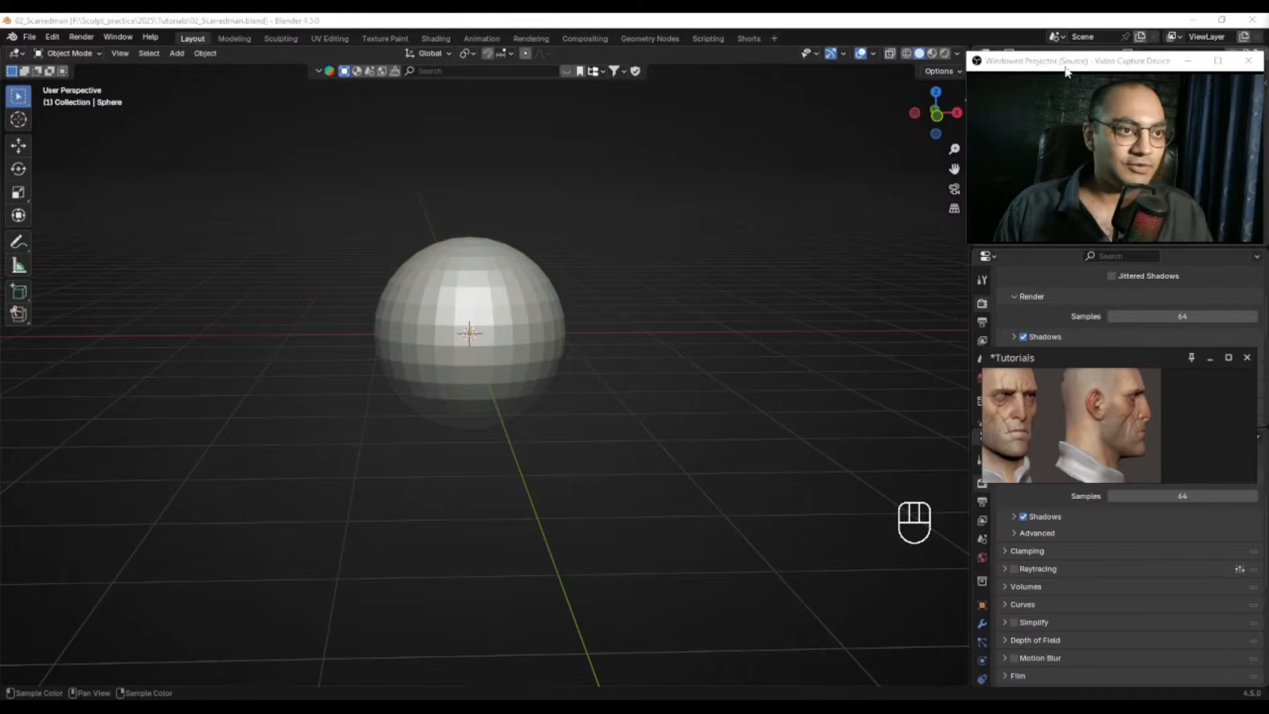
drag(1068, 66, 1074, 64)
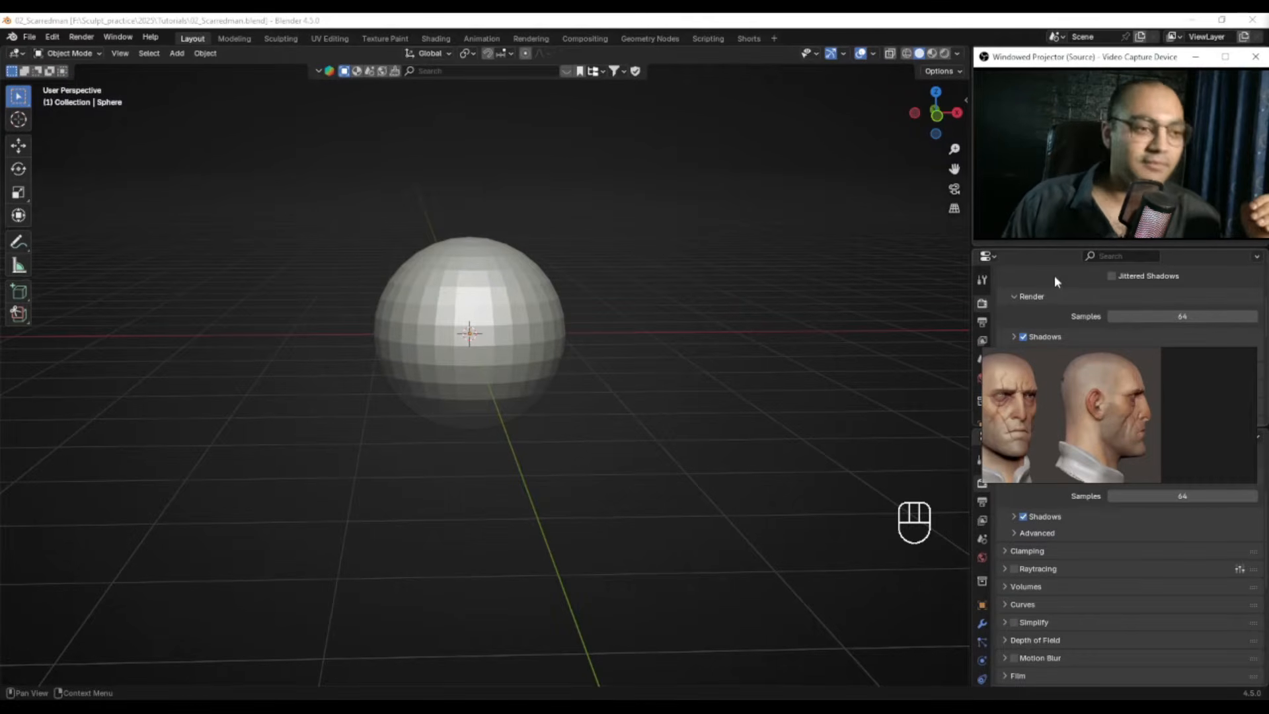
mouse_move(1075, 384)
right_drag(1074, 382, 1084, 374)
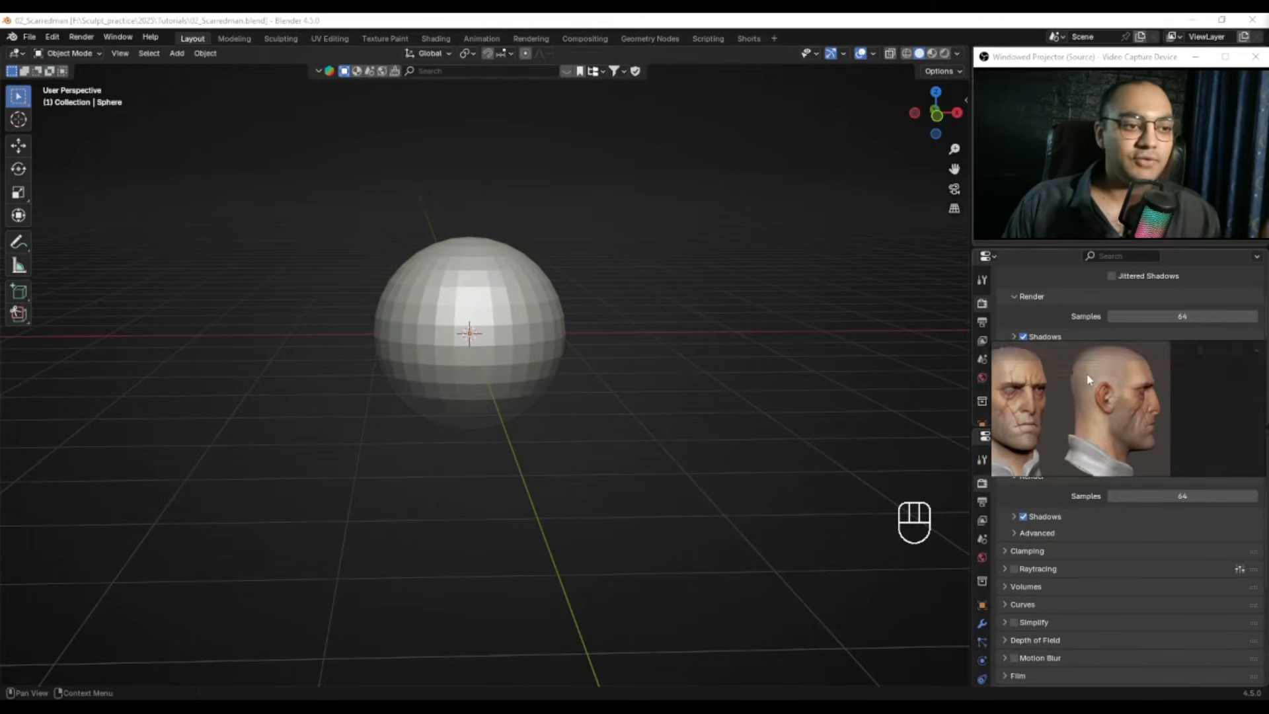
drag(1096, 352, 1088, 358)
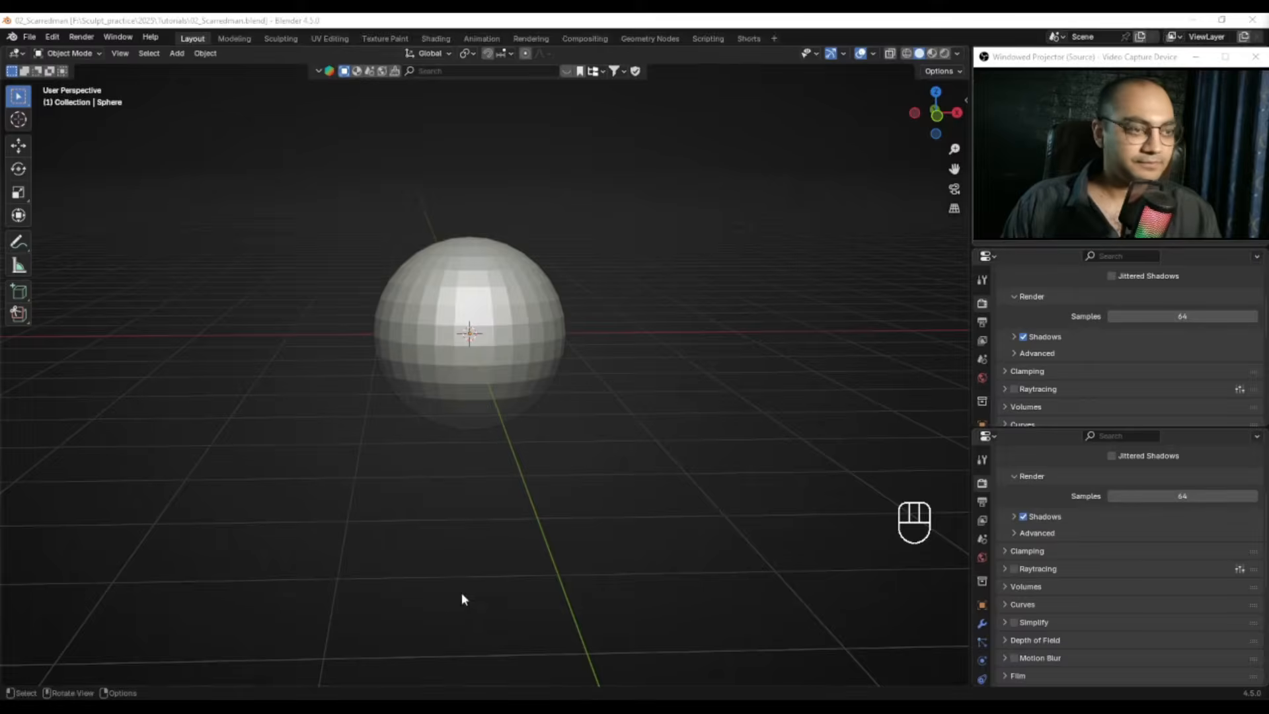
Step: Maximize the reference board and examine the Day 14, Day 11 and 20 days progression posts up close
key(alt+Tab)
key(ctrl+f)
scroll(1106, 410, down, 8)
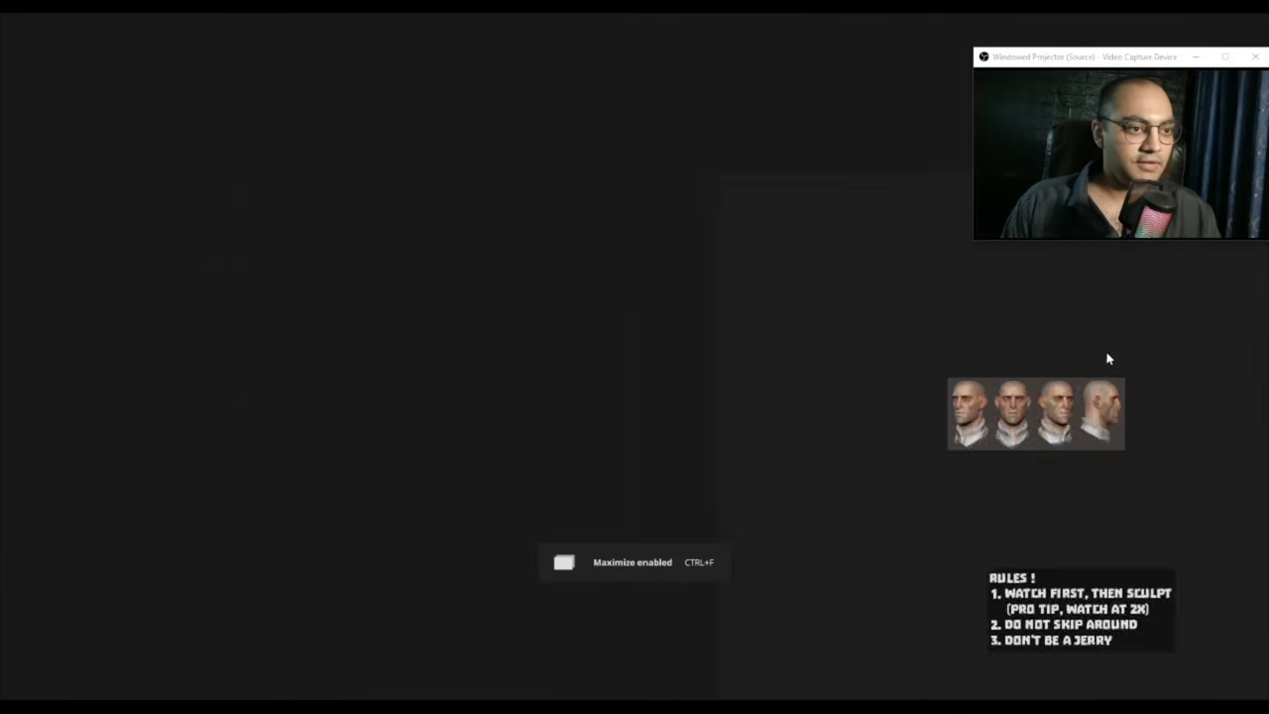
middle_drag(1107, 359, 800, 392)
scroll(800, 392, up, 10)
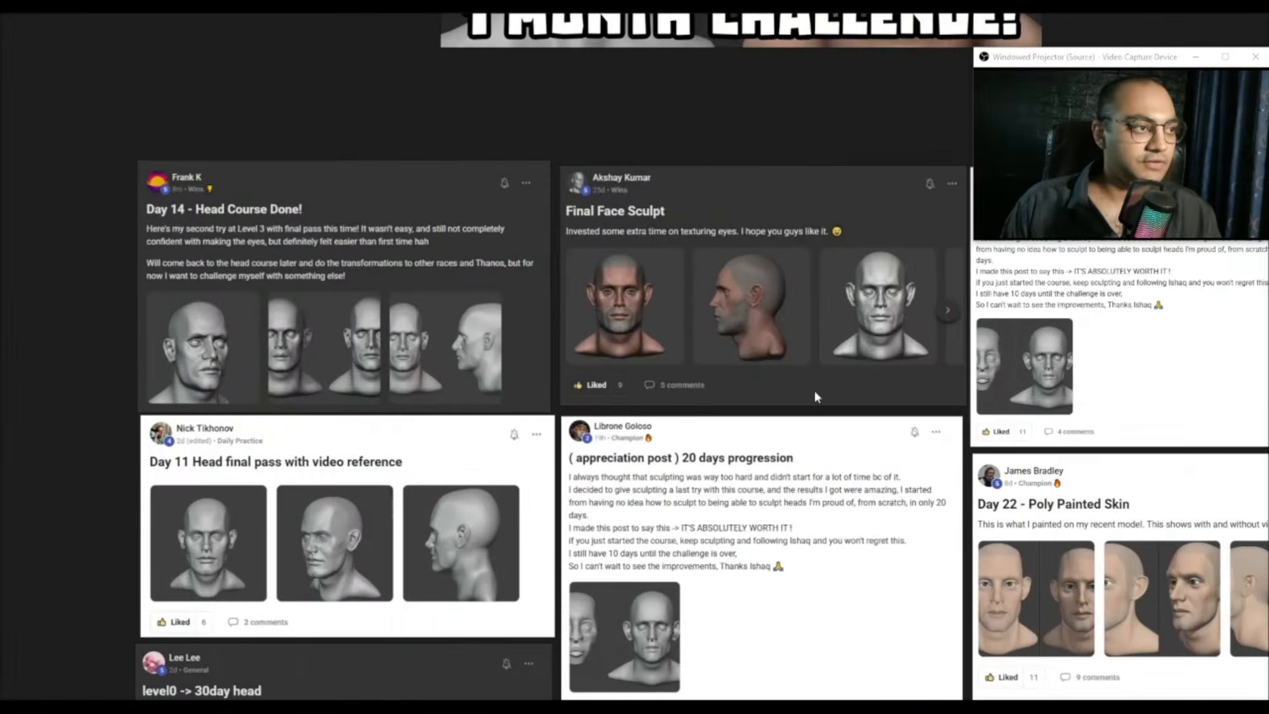
scroll(382, 310, up, 2)
middle_drag(354, 324, 521, 330)
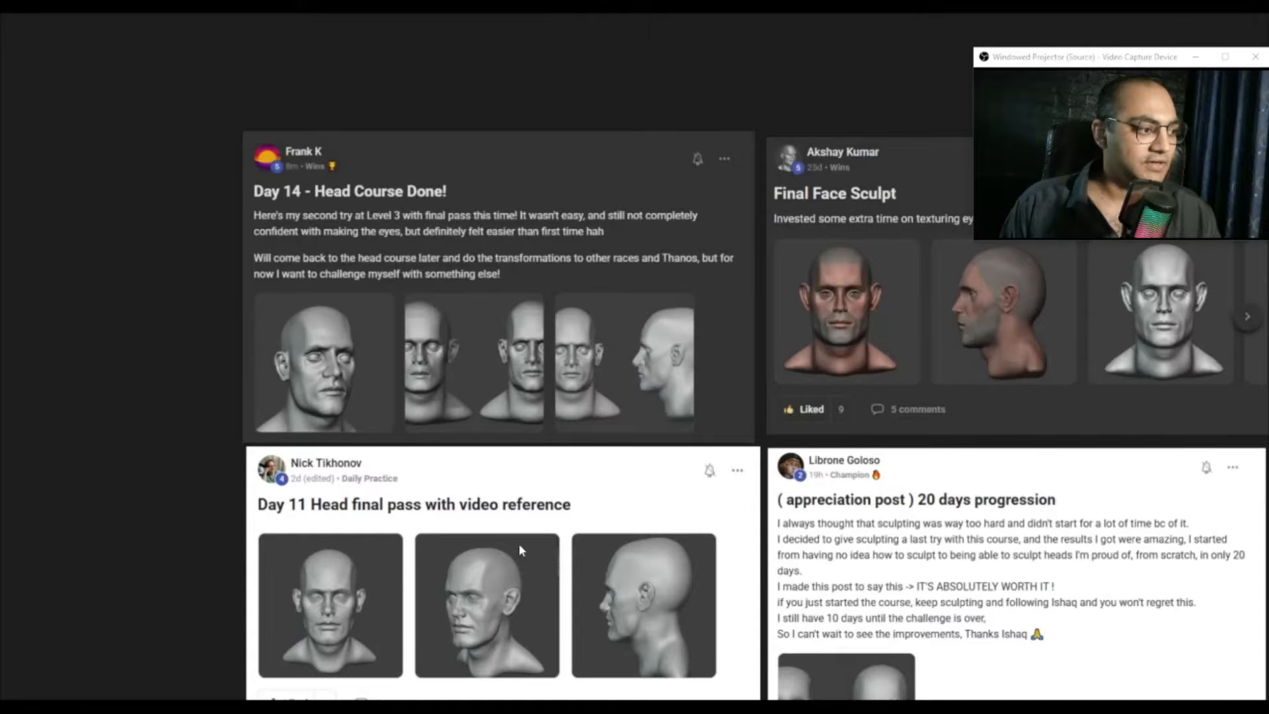
middle_drag(518, 544, 339, 297)
middle_drag(644, 466, 599, 418)
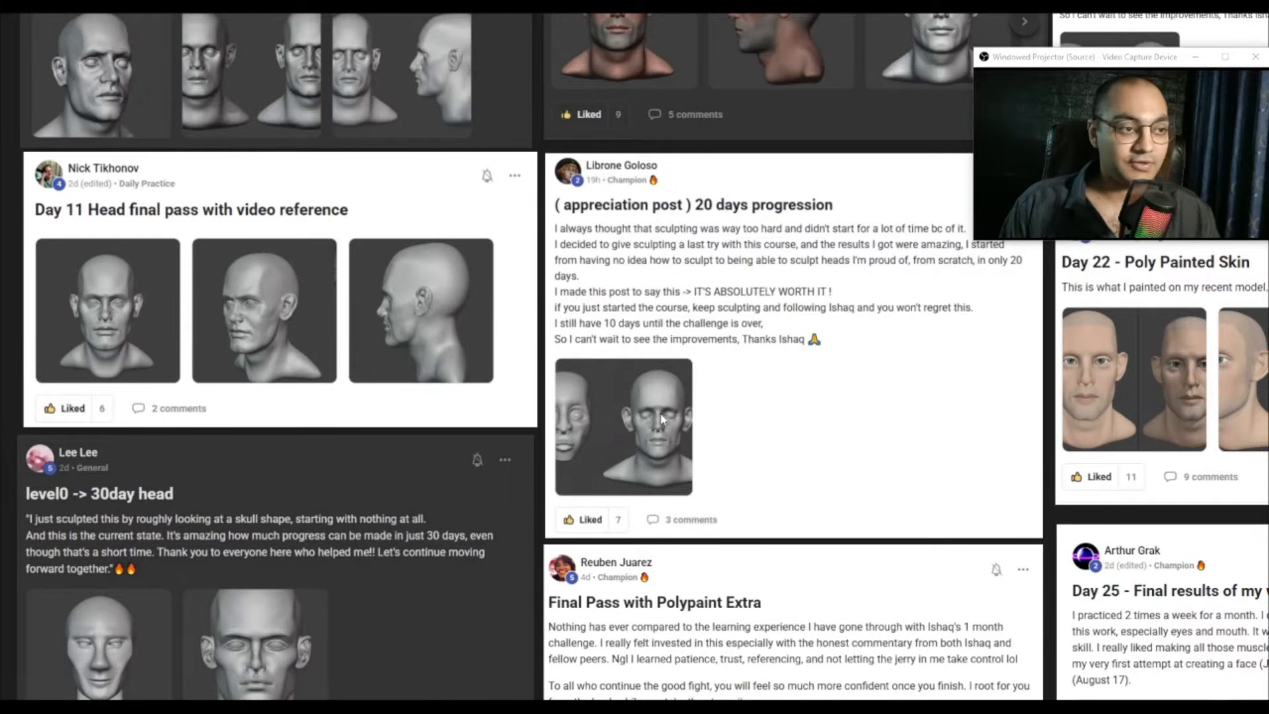
Step: Examine the Day 25 final results, Final Pass with Polypaint Extra and level0 to 30day head posts
scroll(663, 419, down, 8)
middle_drag(890, 539, 799, 432)
scroll(799, 432, up, 9)
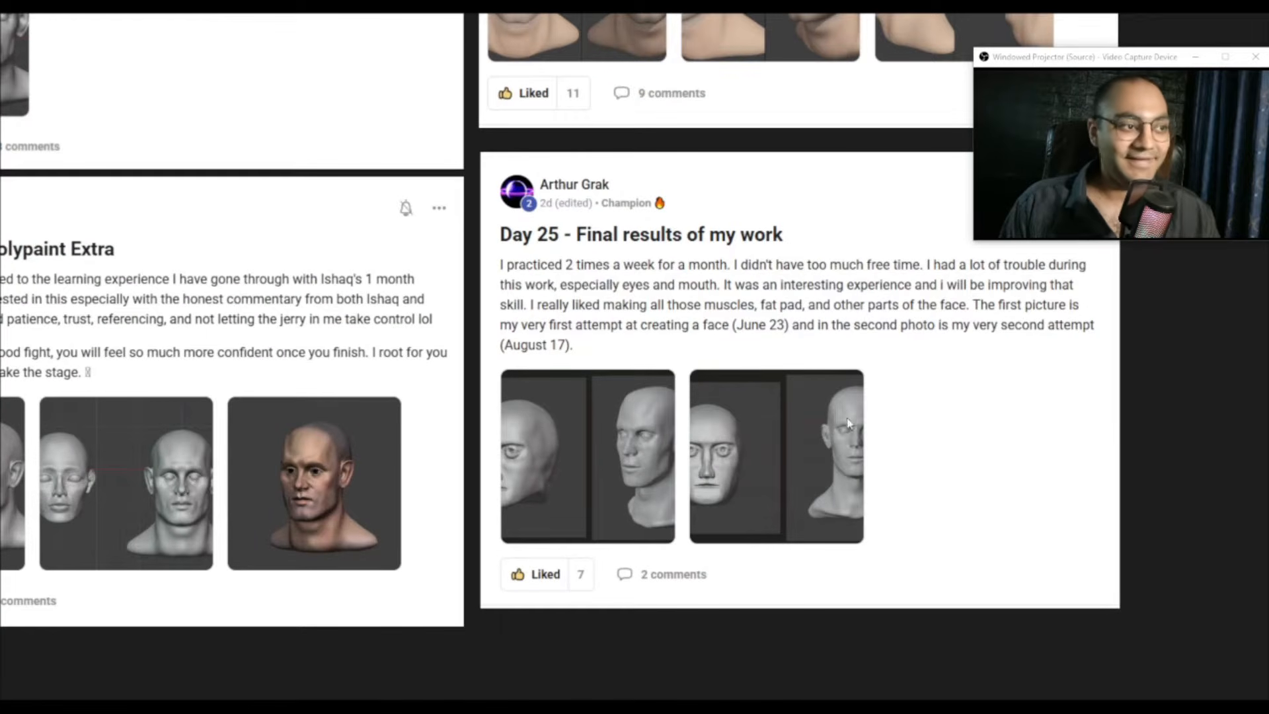
scroll(724, 473, down, 4)
middle_drag(315, 501, 641, 454)
scroll(585, 455, up, 1)
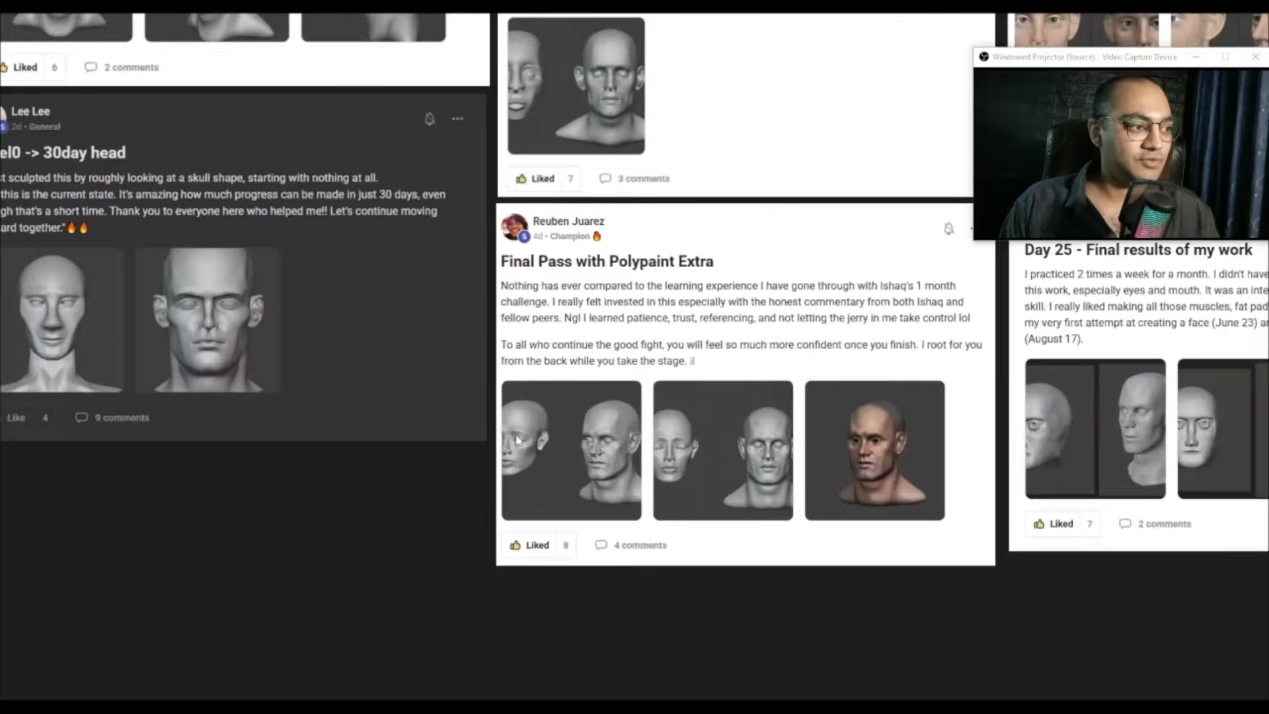
scroll(528, 429, down, 3)
middle_drag(529, 430, 549, 581)
scroll(351, 503, up, 2)
middle_drag(341, 507, 426, 452)
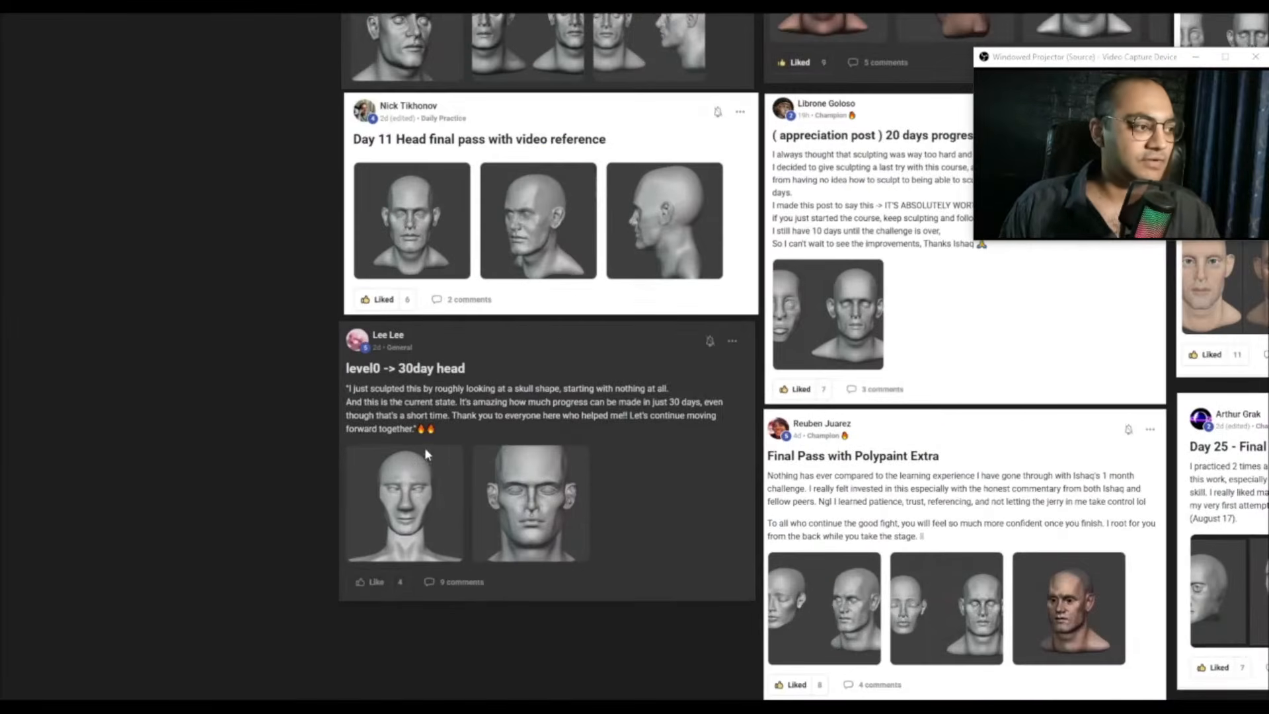
Step: Examine the grey head sculpt image below the progress posts, along with the overall board layout
scroll(405, 488, down, 3)
middle_drag(786, 693, 734, 415)
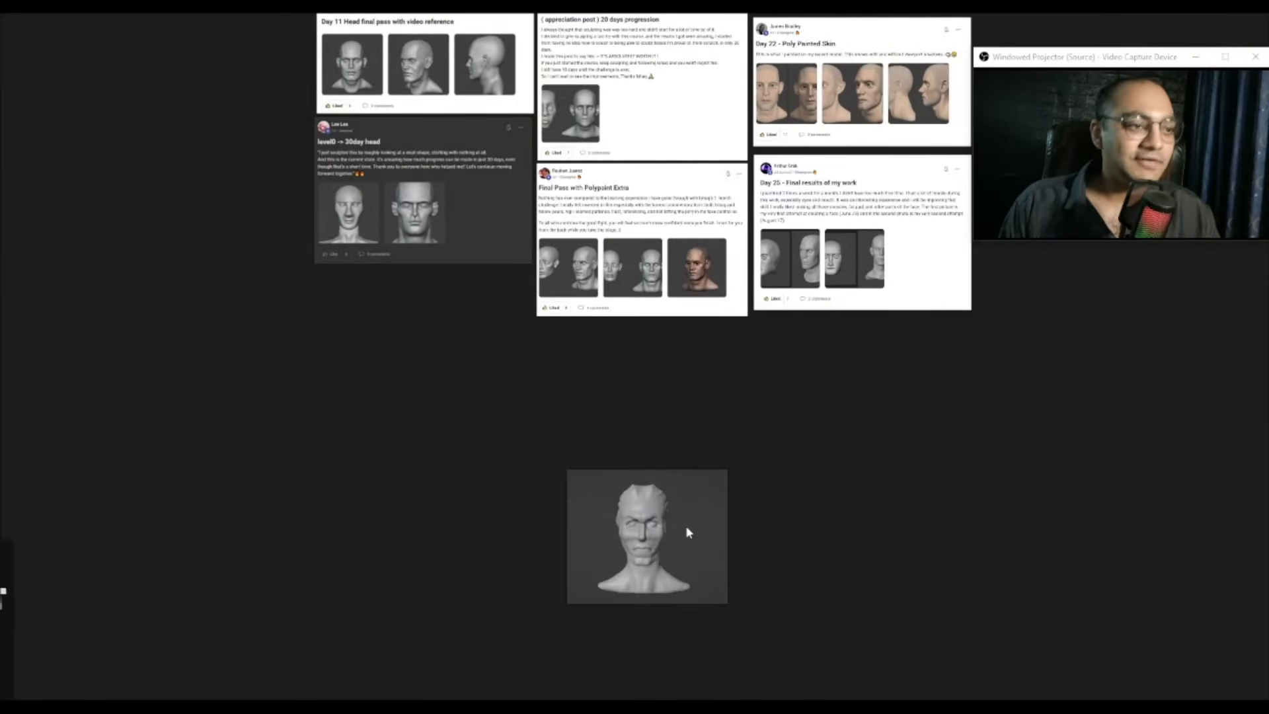
scroll(727, 427, up, 2)
scroll(750, 478, down, 3)
middle_drag(761, 328, 763, 416)
Step: Return the reference board to its small floating window and frame the scarred-man sheet in it
key(ctrl+f)
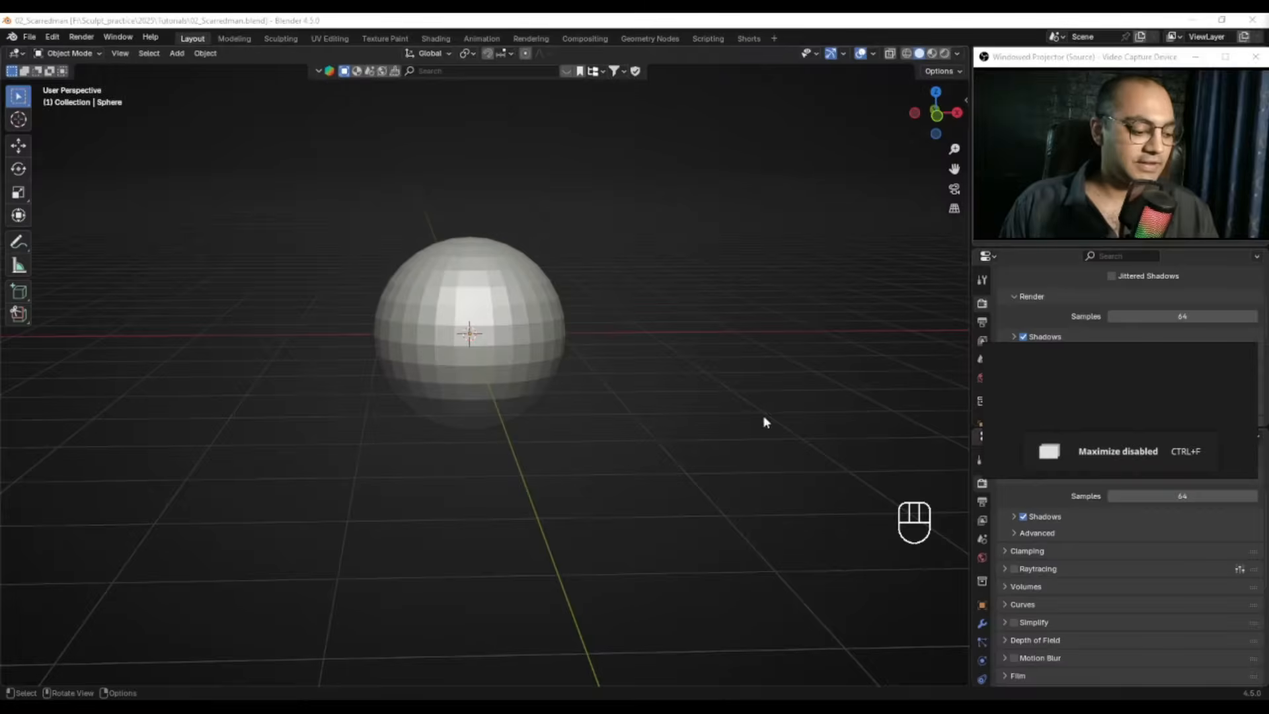
scroll(1072, 380, down, 5)
scroll(1064, 402, up, 6)
middle_drag(998, 395, 1116, 439)
scroll(1063, 401, up, 3)
middle_drag(1112, 357, 1109, 438)
scroll(1108, 430, down, 2)
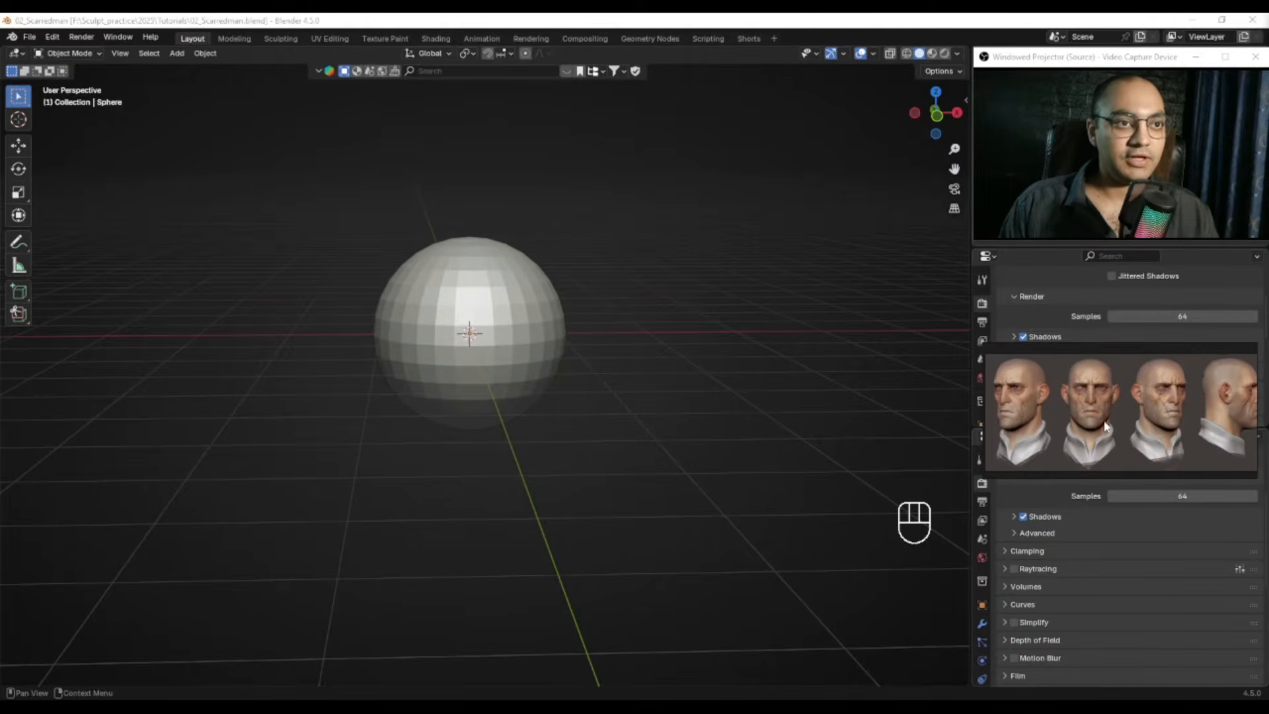
click(1224, 57)
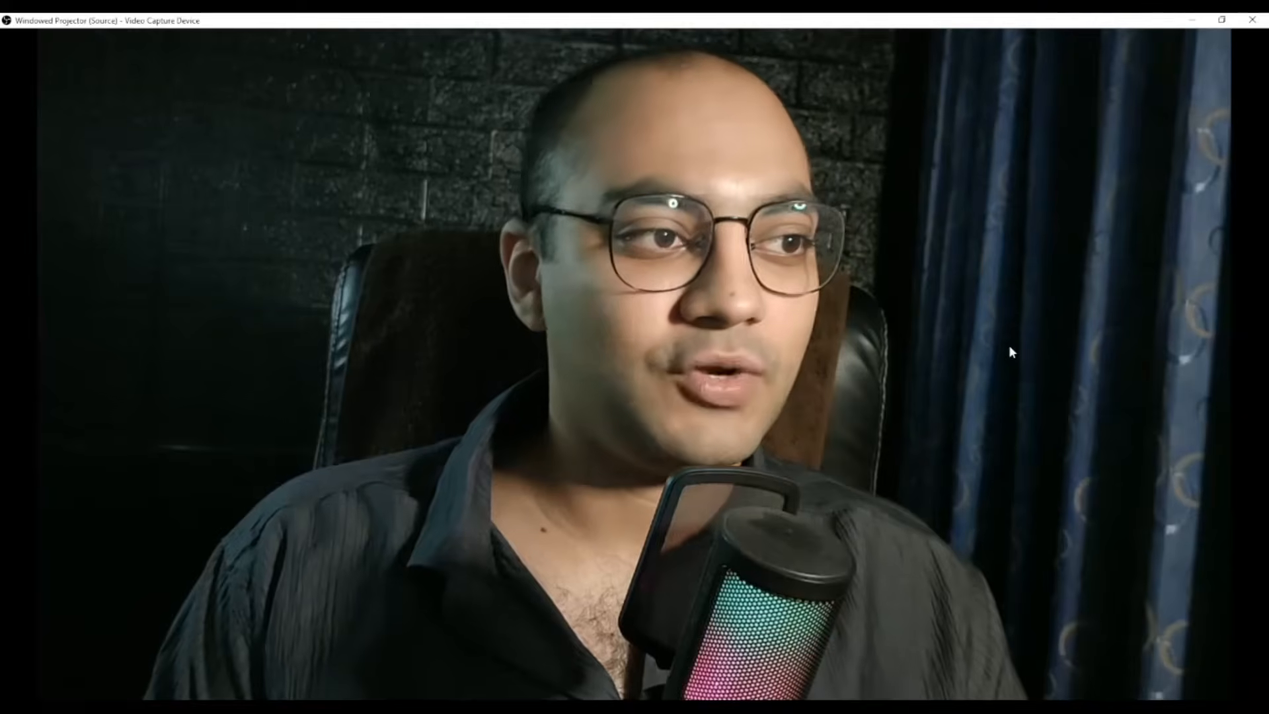
click(1222, 20)
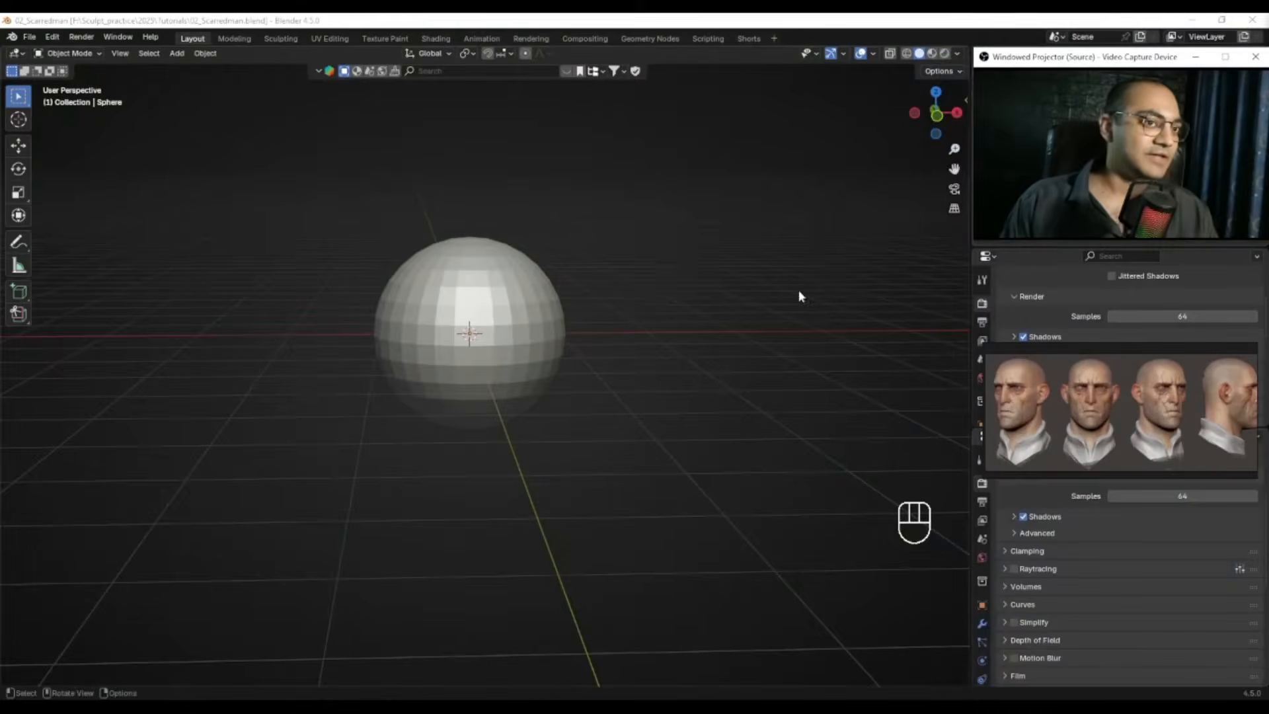
Step: Make the floating reference window taller by extending its upper edge, and reframe the scarred-man sheet inside it
mouse_move(1052, 347)
drag(1054, 322, 1054, 286)
scroll(1056, 390, up, 2)
scroll(1072, 404, down, 1)
middle_drag(1077, 403, 1083, 377)
scroll(1083, 377, down, 1)
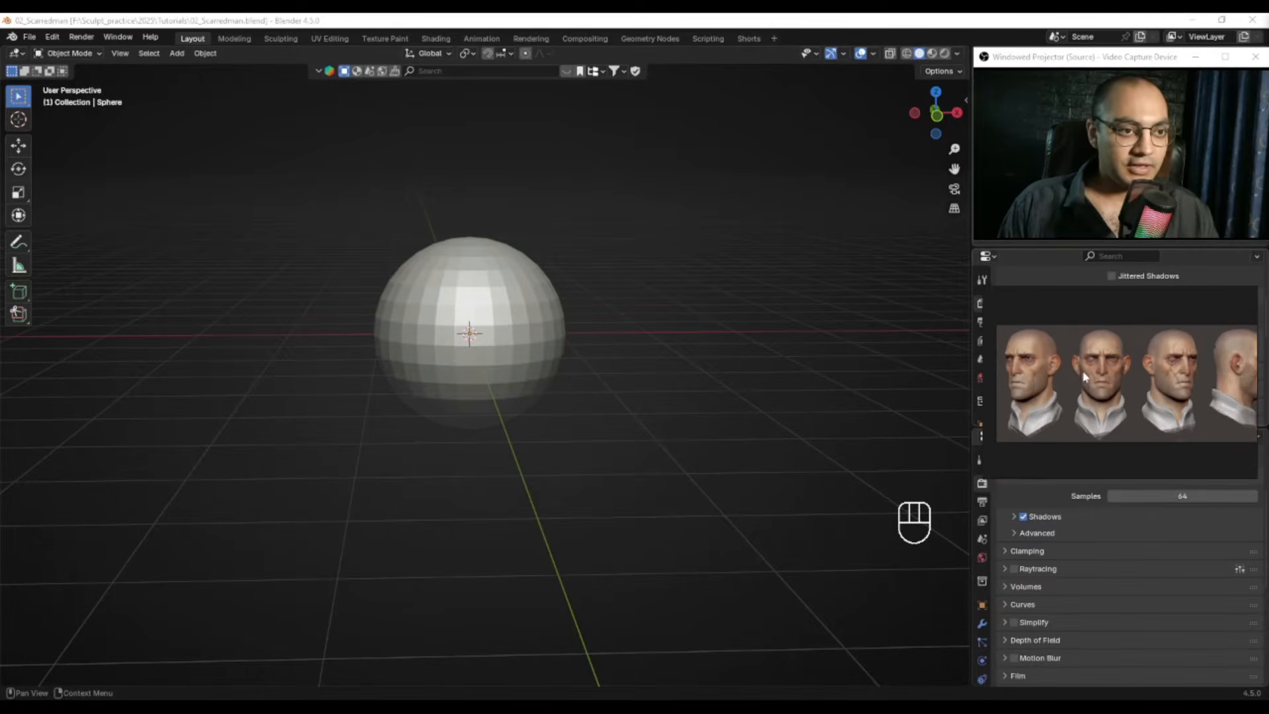
Step: Move the reference window over the viewport, maximize it, and examine the four scarred-man head views up close
drag(1119, 308, 790, 339)
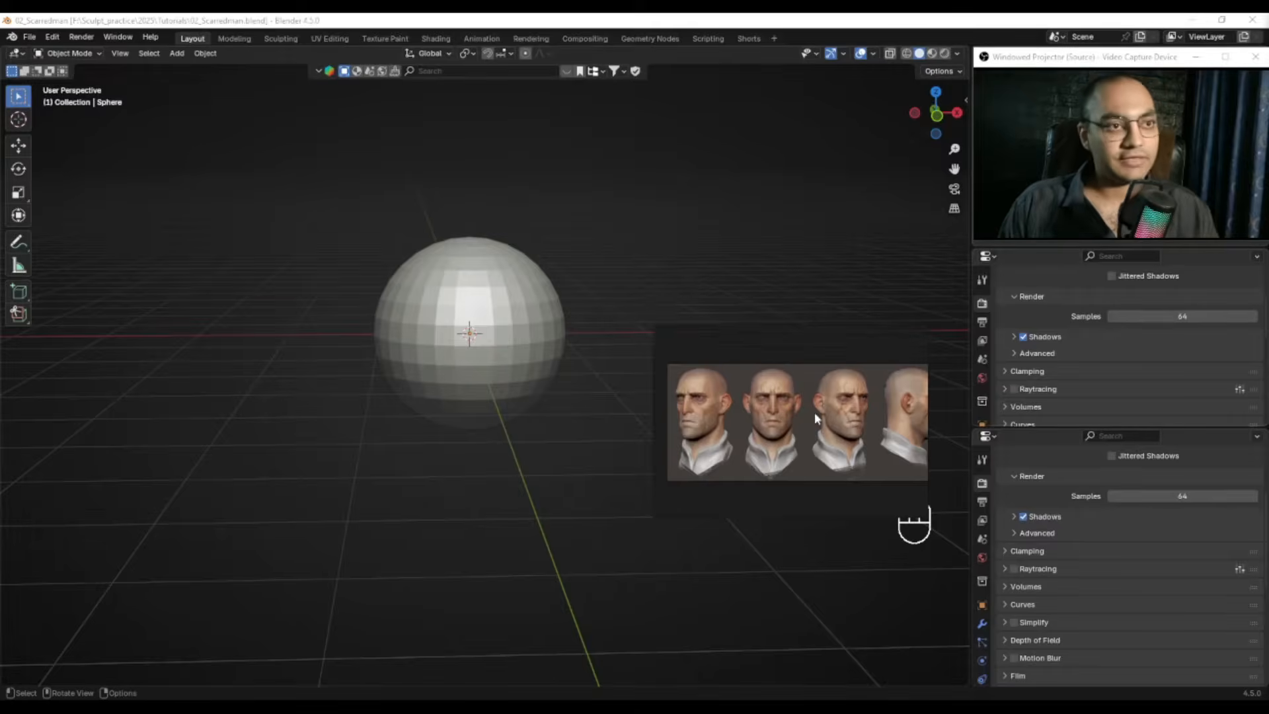
key(ctrl+f)
scroll(778, 386, up, 4)
middle_drag(720, 375, 686, 391)
middle_drag(807, 391, 769, 392)
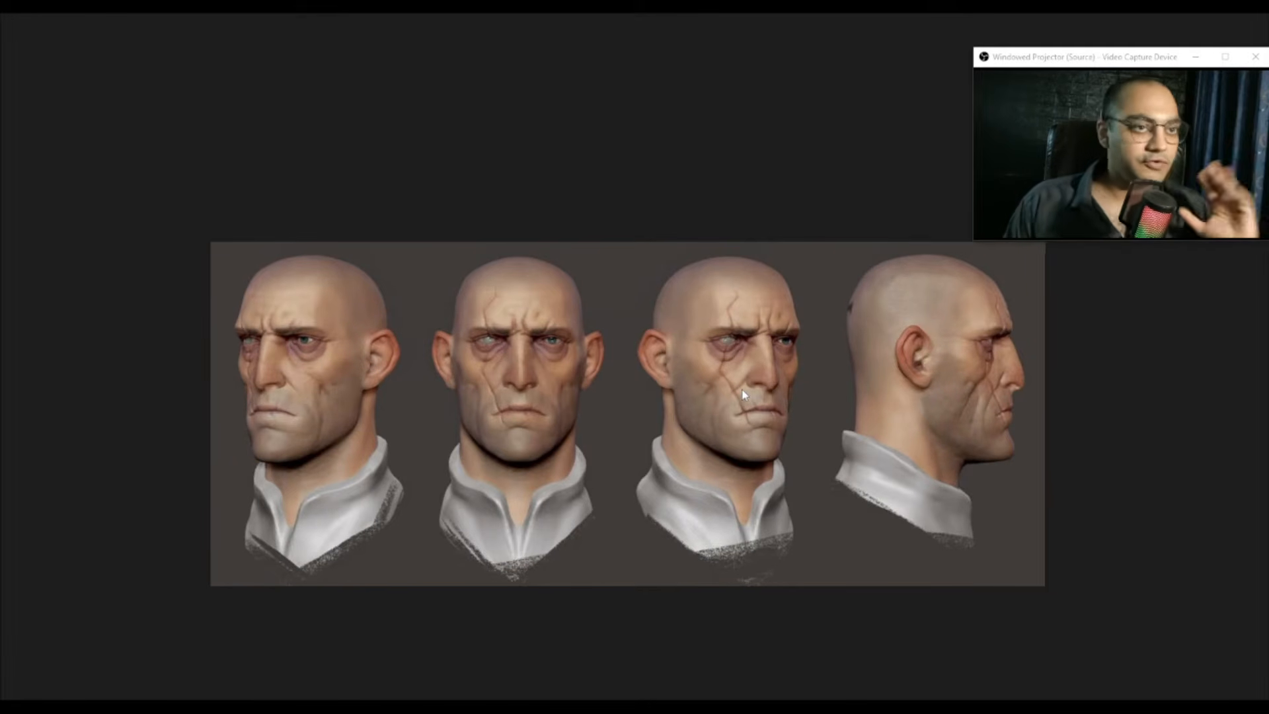
middle_drag(663, 394, 675, 397)
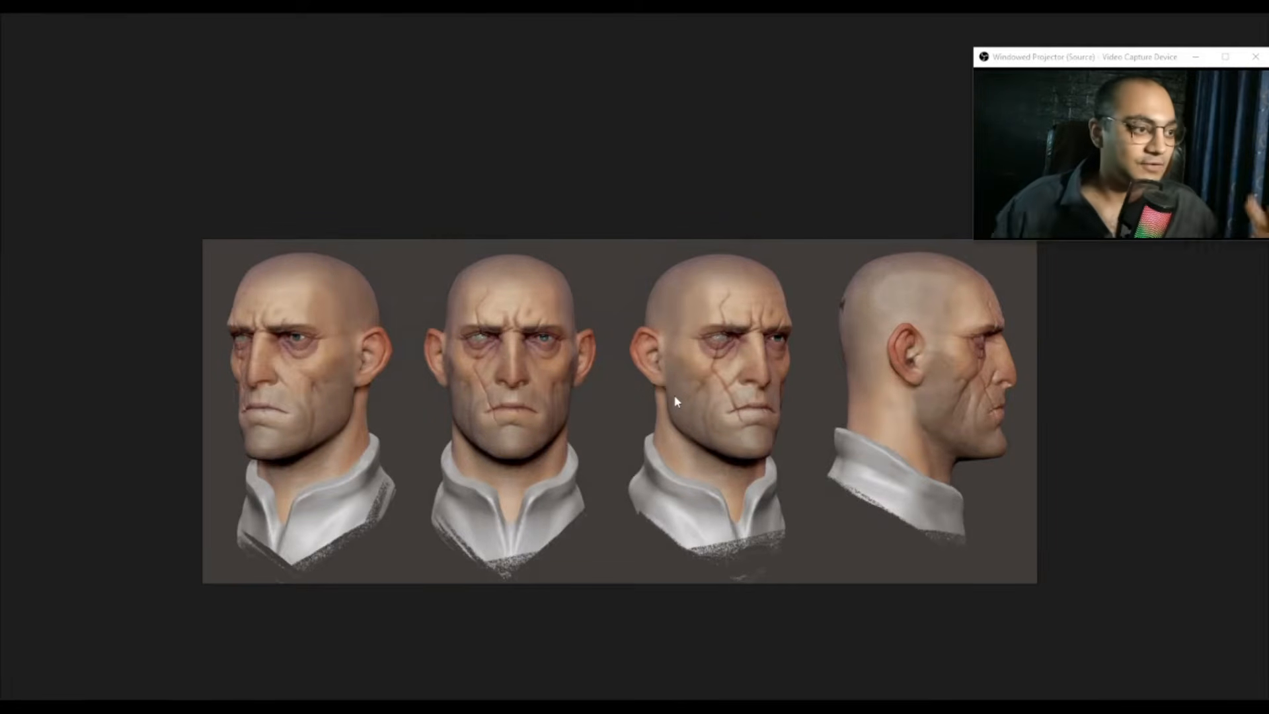
scroll(675, 398, down, 1)
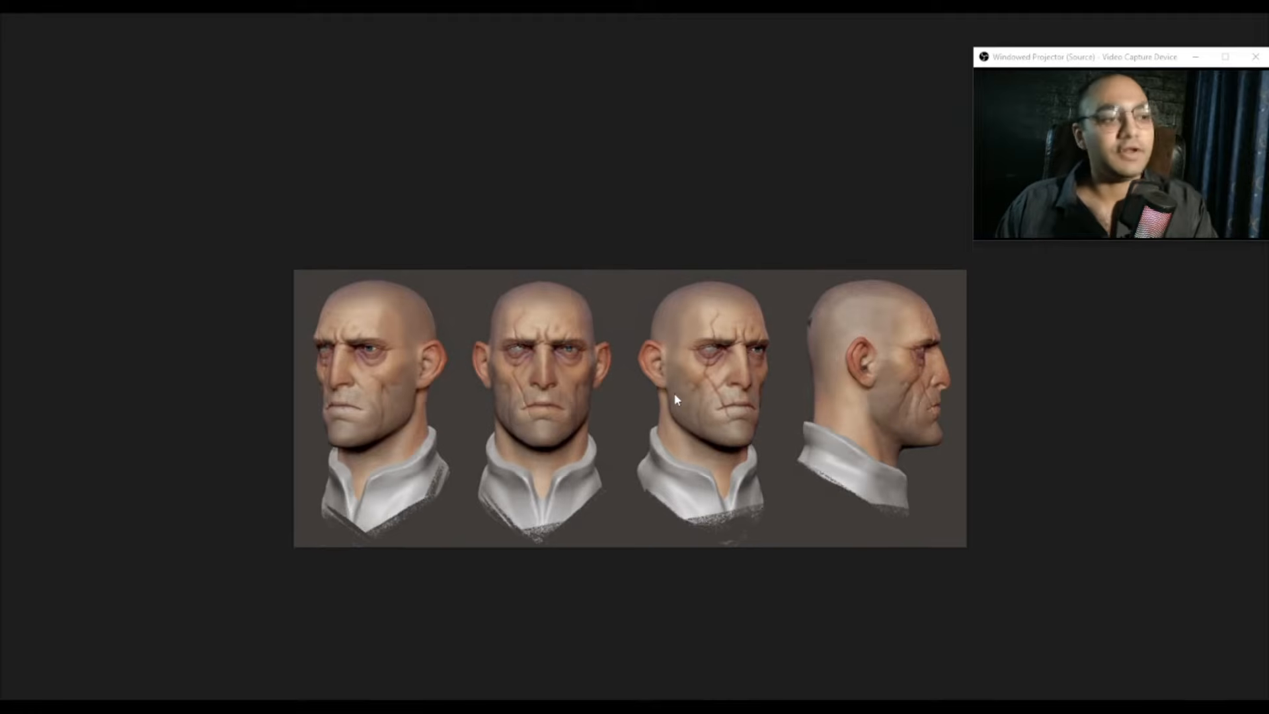
Step: Copy a screenshot of the area around the scarred-man sheet and switch on the reference board's drawing mode
key(Print)
drag(299, 242, 1025, 581)
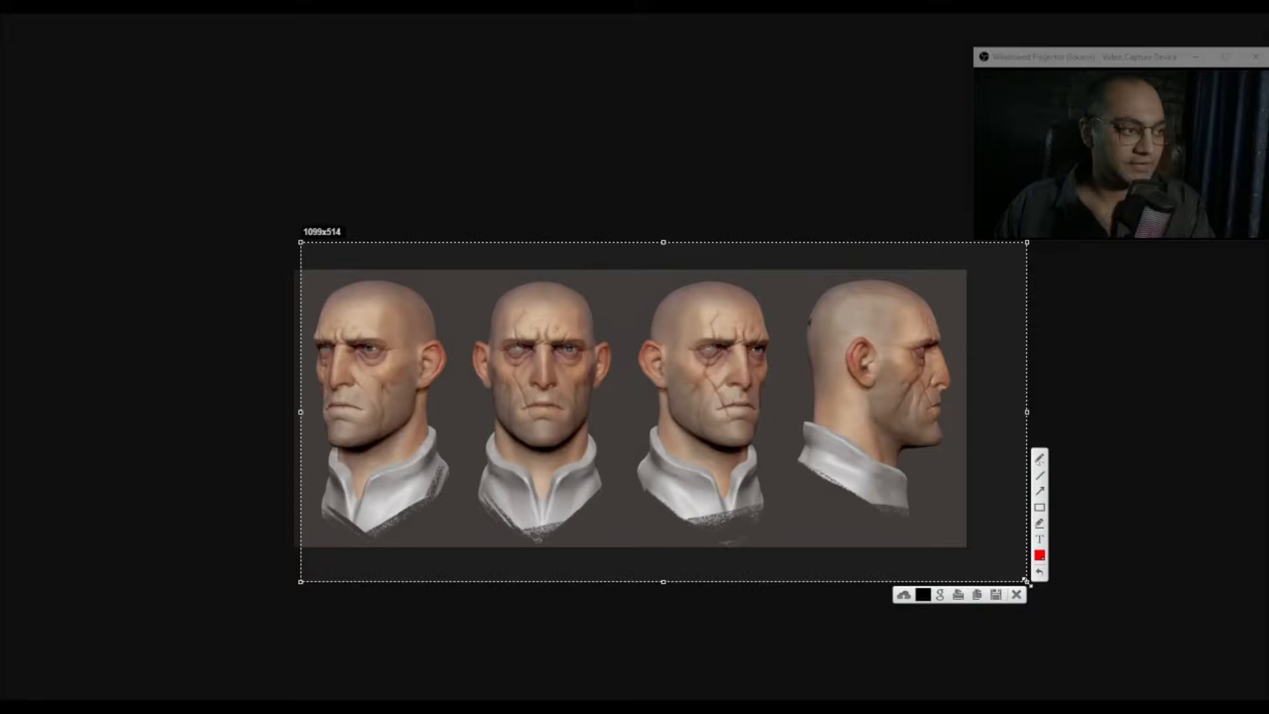
key(ctrl+c)
key(e)
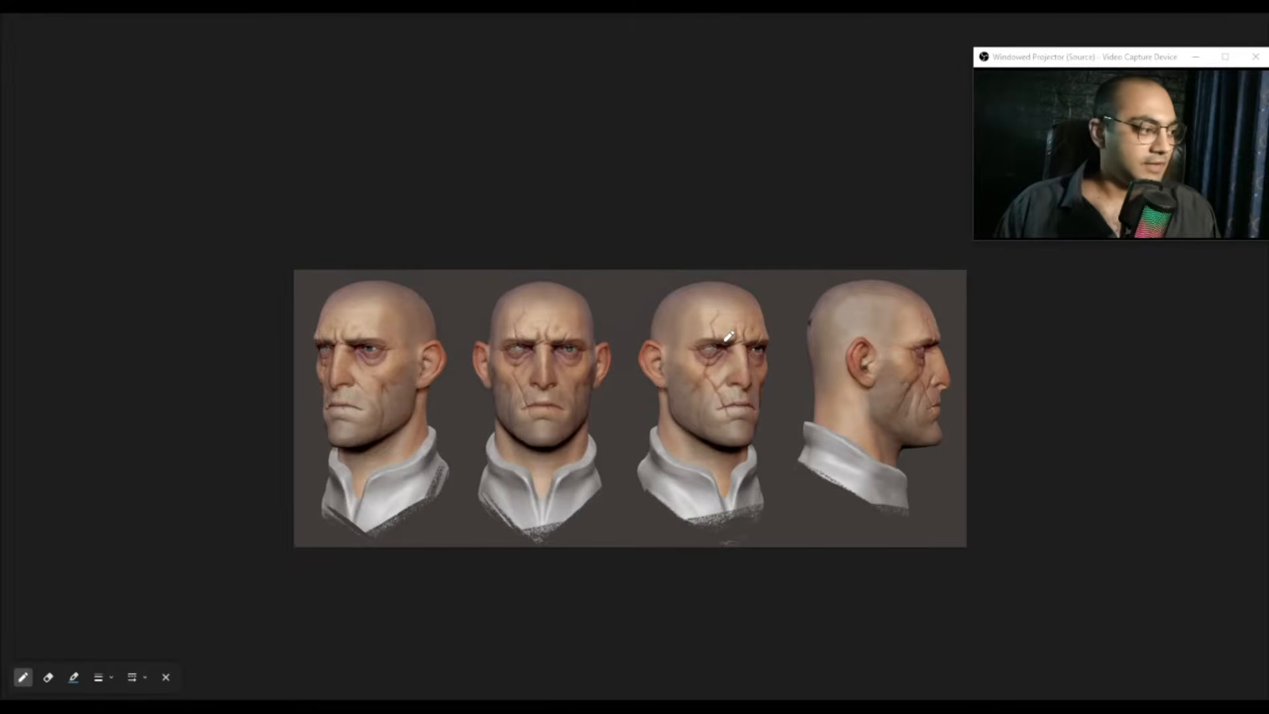
scroll(729, 336, up, 1)
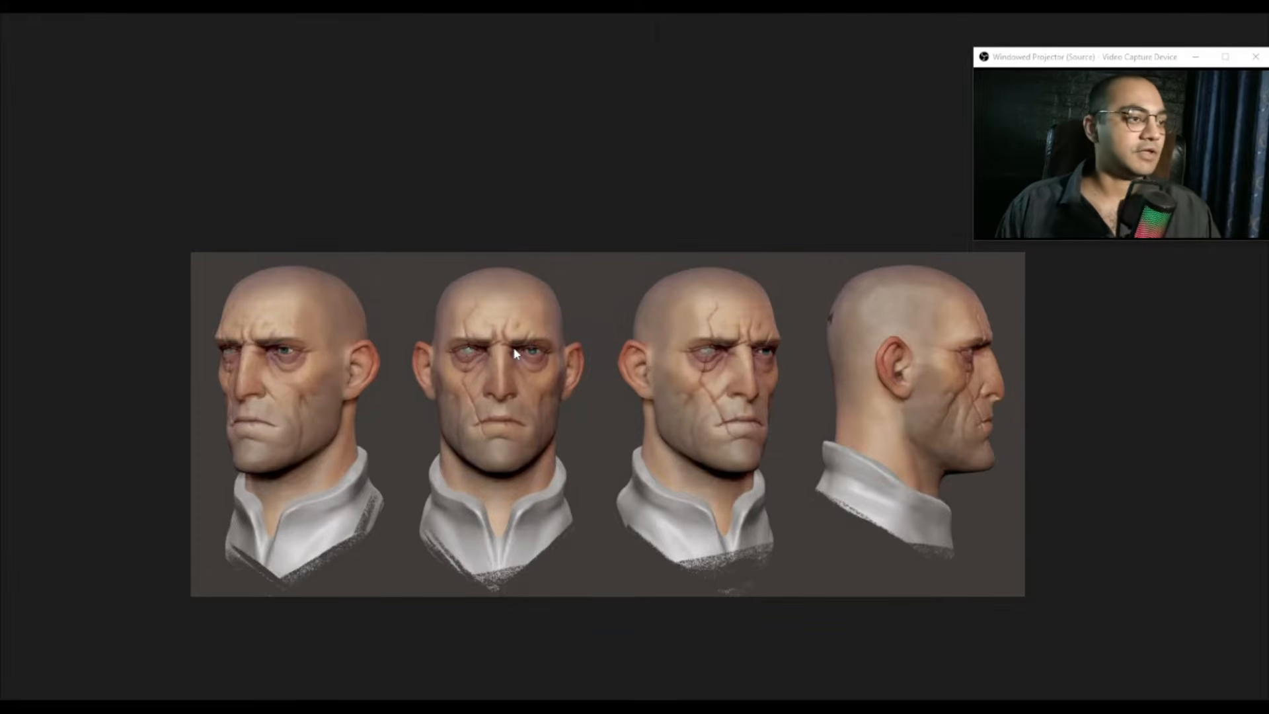
Step: Take the reference board out of its maximized state and place its floating window over Blender's properties editors
key(ctrl+f)
right_drag(764, 375, 1105, 368)
scroll(1106, 370, down, 5)
scroll(1086, 384, down, 2)
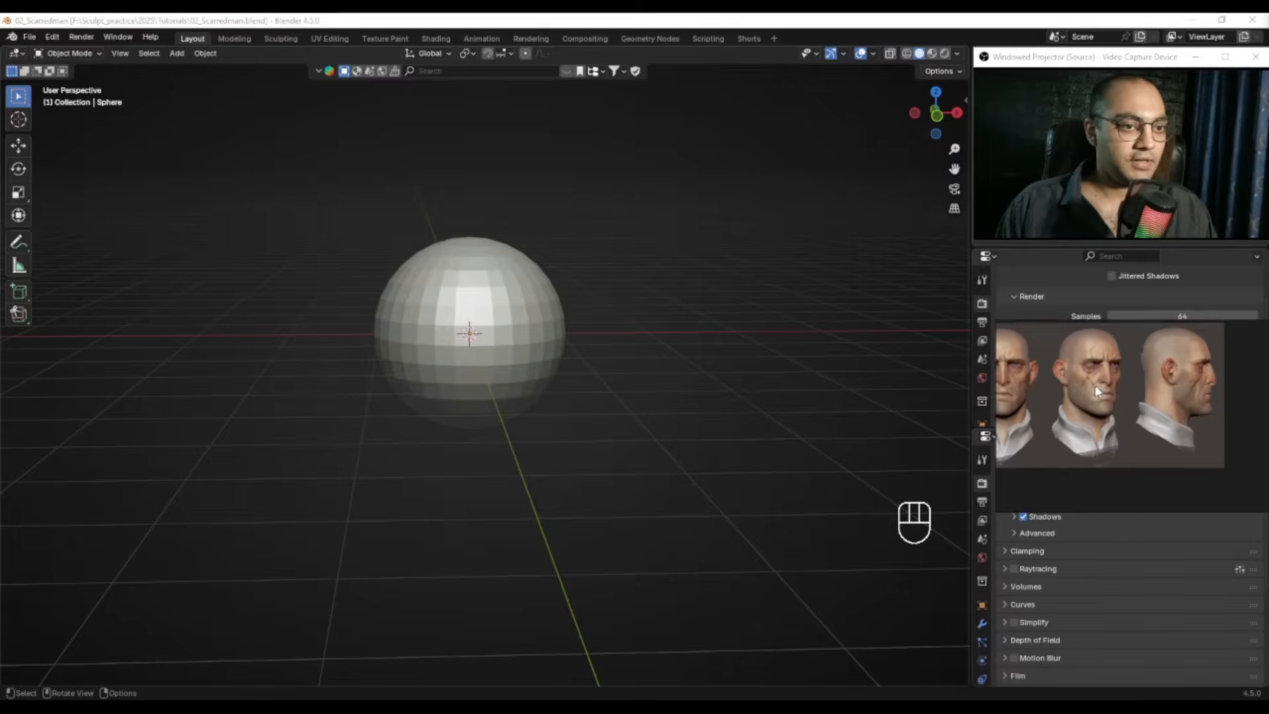
Step: Examine the scarred man's front-view face up close in the floating window, ending with the whole sheet height in view
scroll(1079, 383, up, 6)
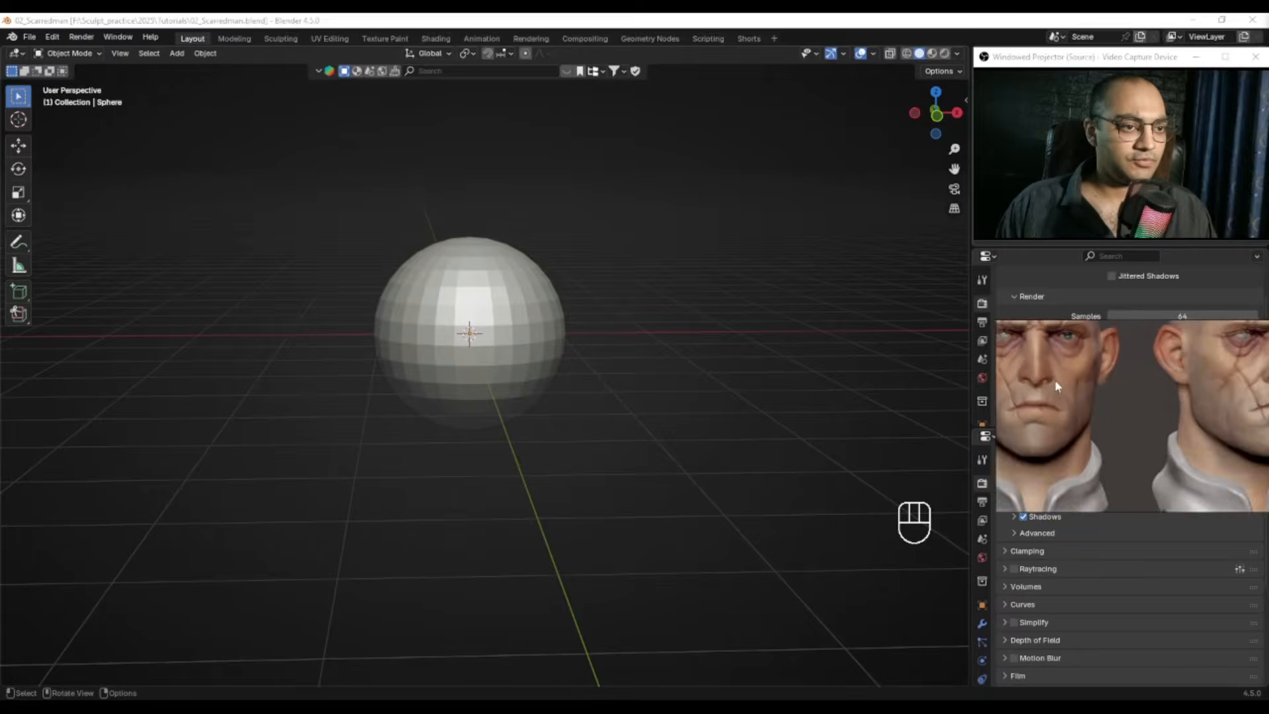
scroll(1093, 423, down, 4)
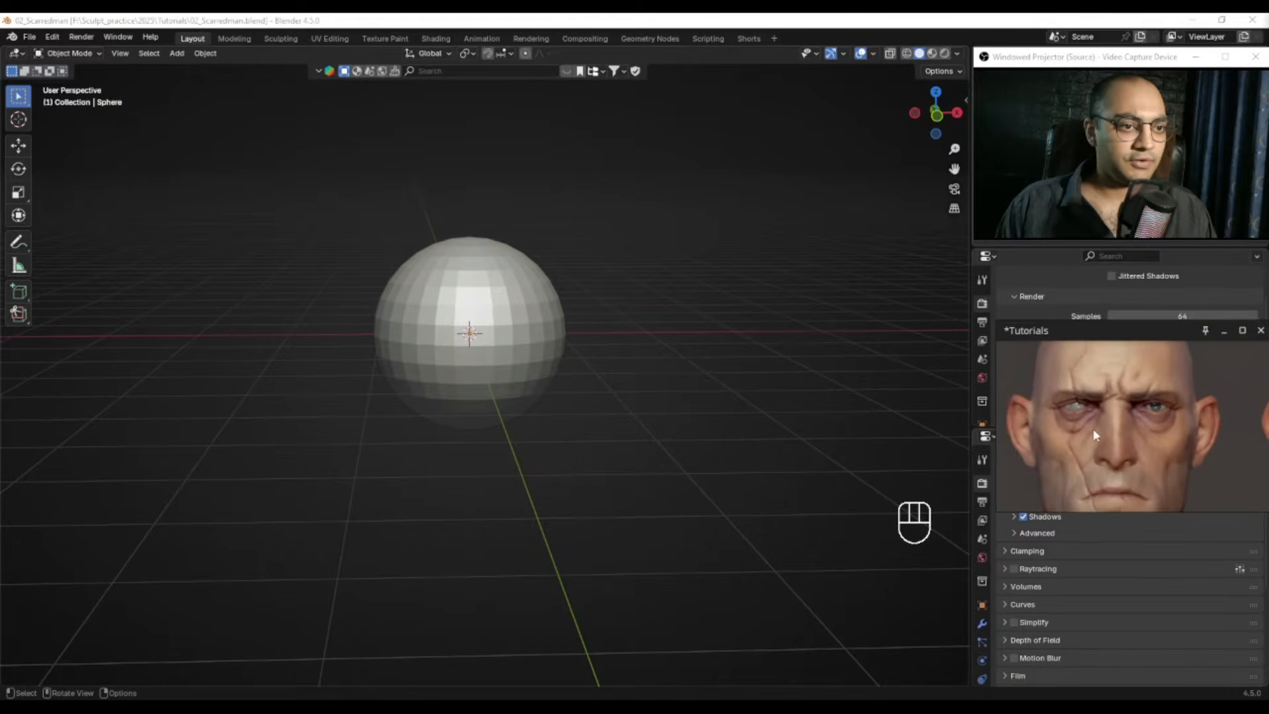
middle_drag(1119, 415, 1114, 400)
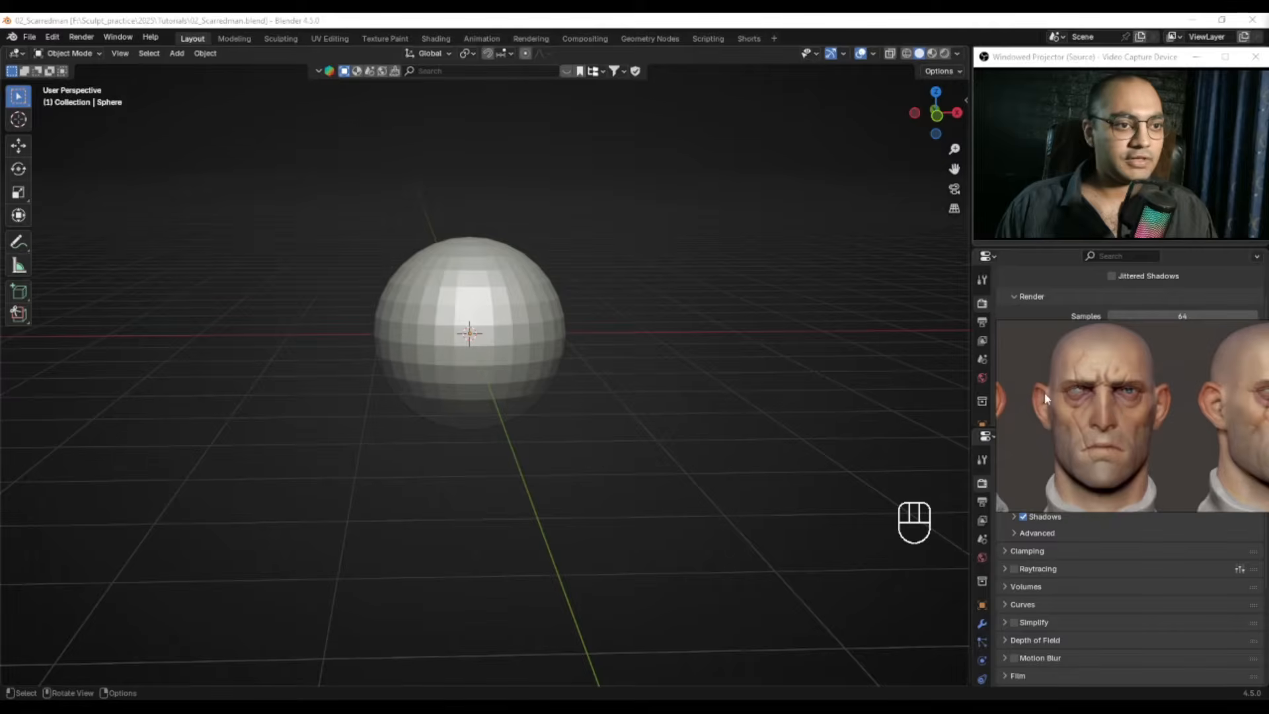
mouse_move(1087, 340)
scroll(1158, 446, down, 2)
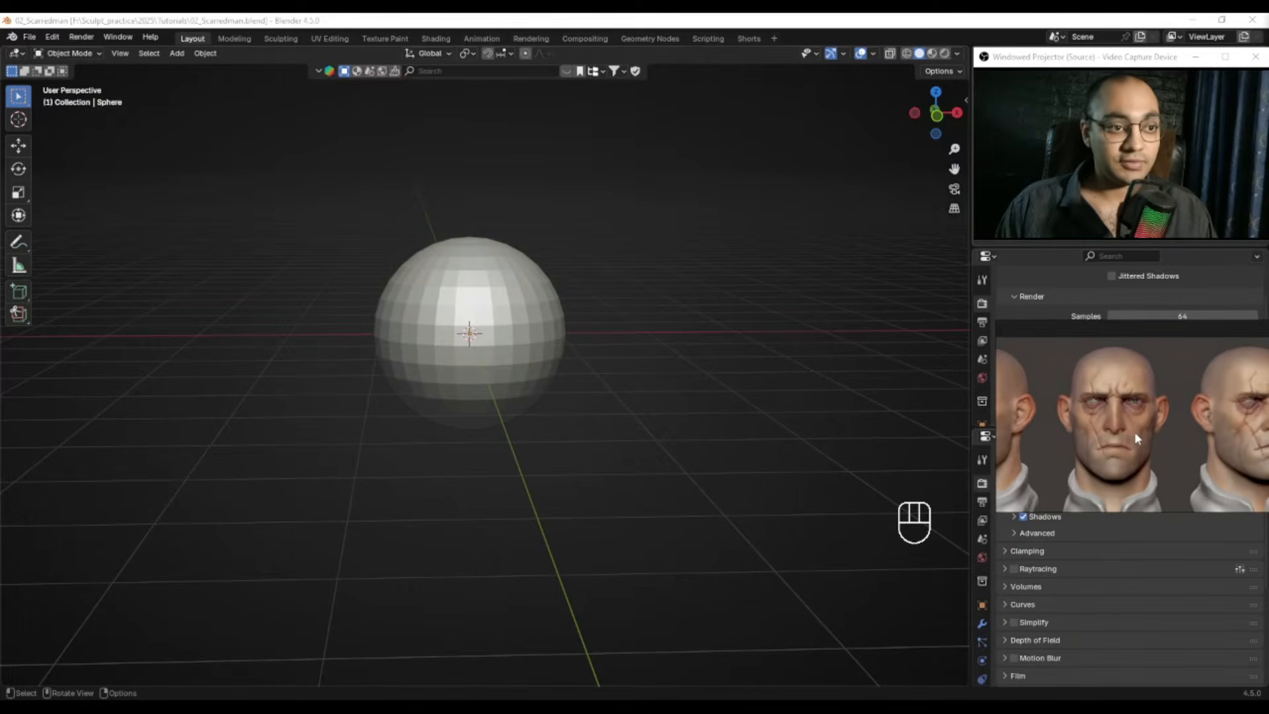
scroll(1135, 431, up, 2)
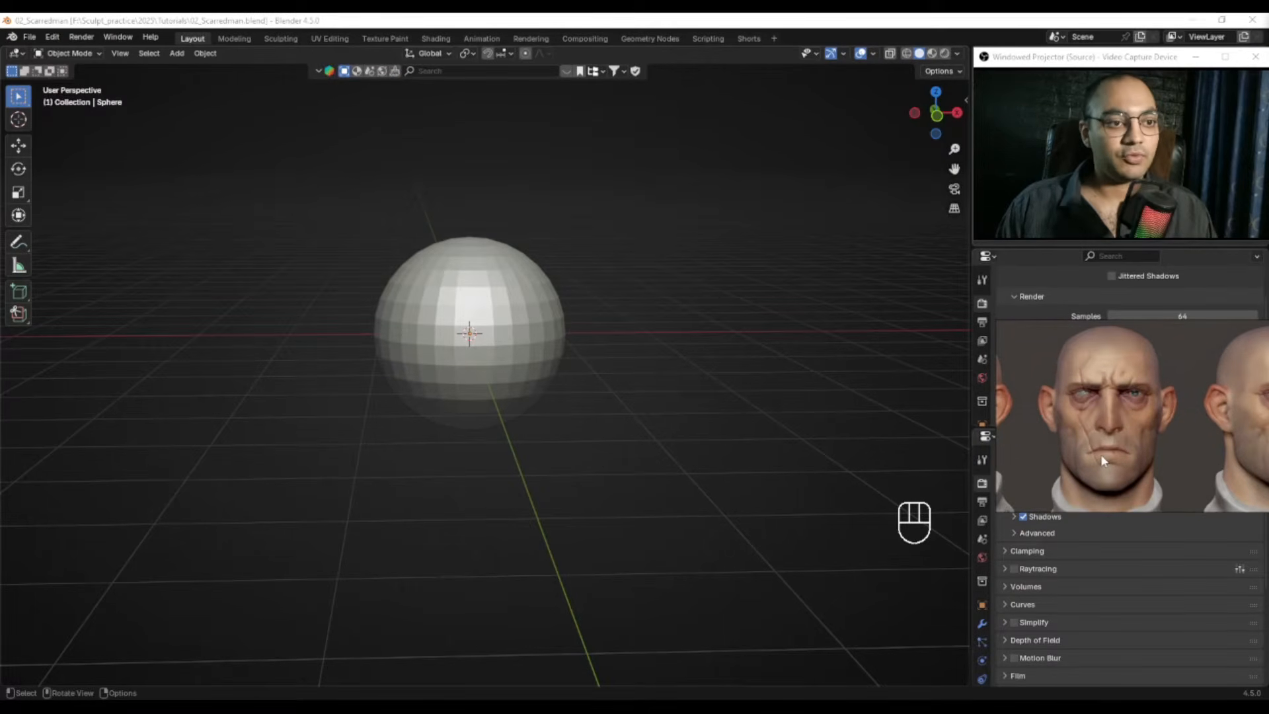
scroll(1120, 398, down, 2)
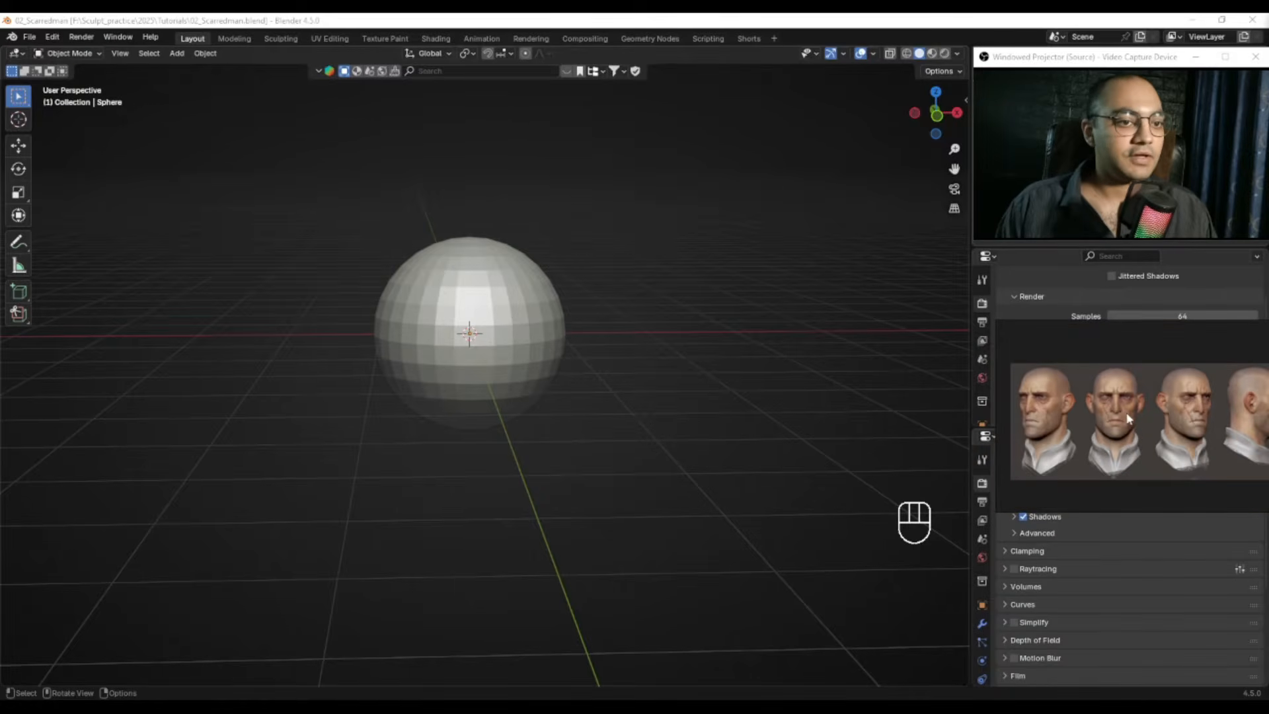
Step: Select the sphere in Blender, switch it to Sculpt Mode, and open the viewport sidebar
click(555, 312)
key(ctrl+Tab)
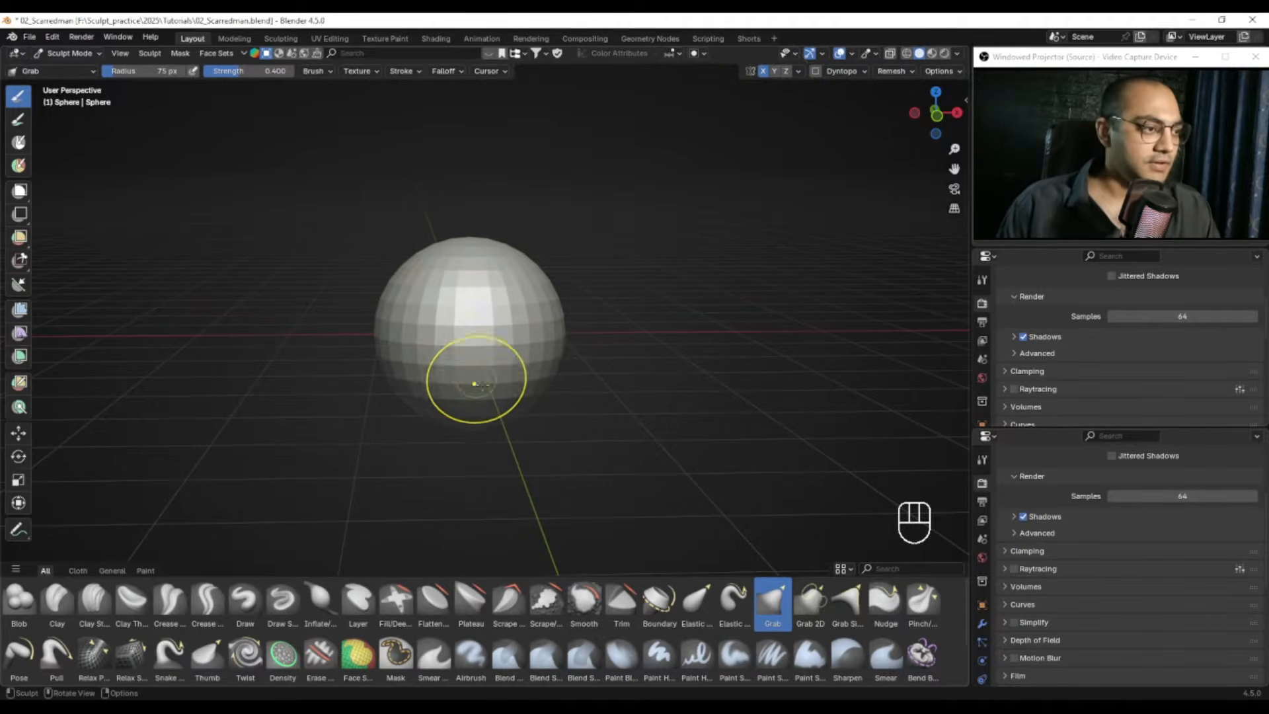
key(n)
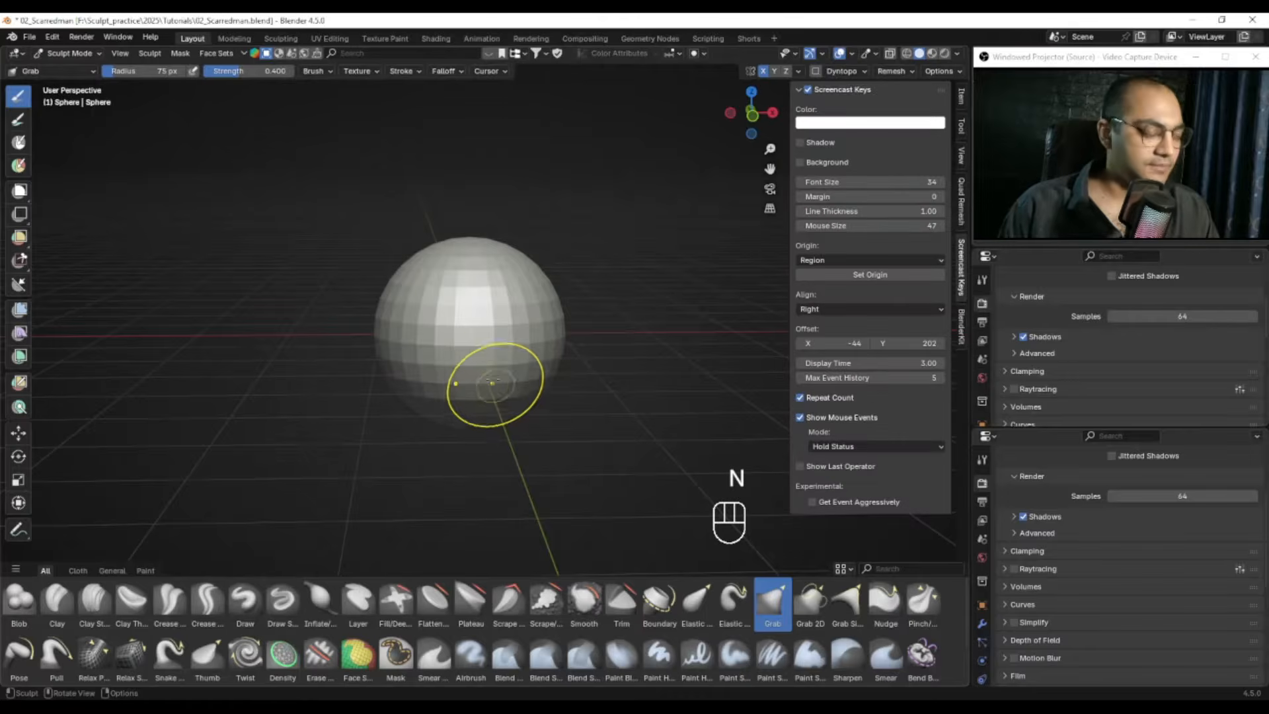
Step: Close the sidebar after checking the view's focal length, and frame the sphere from the front with a 135 px Grab brush
click(960, 156)
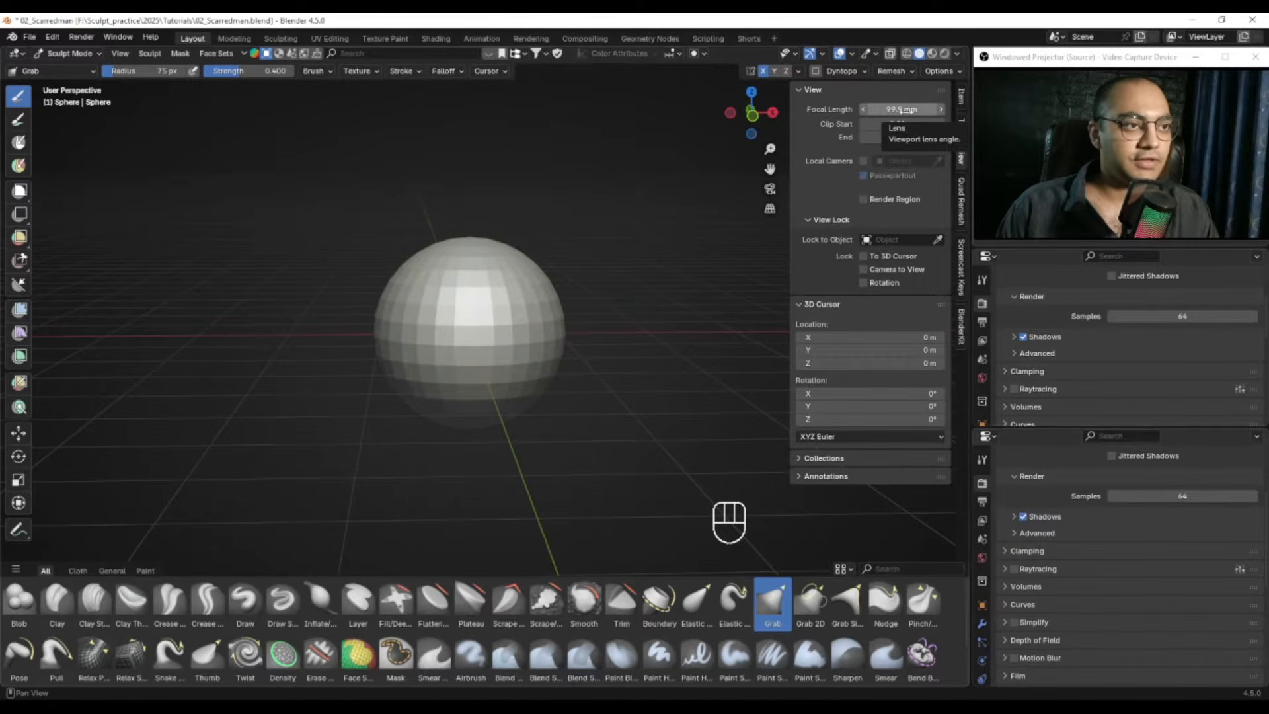
key(n)
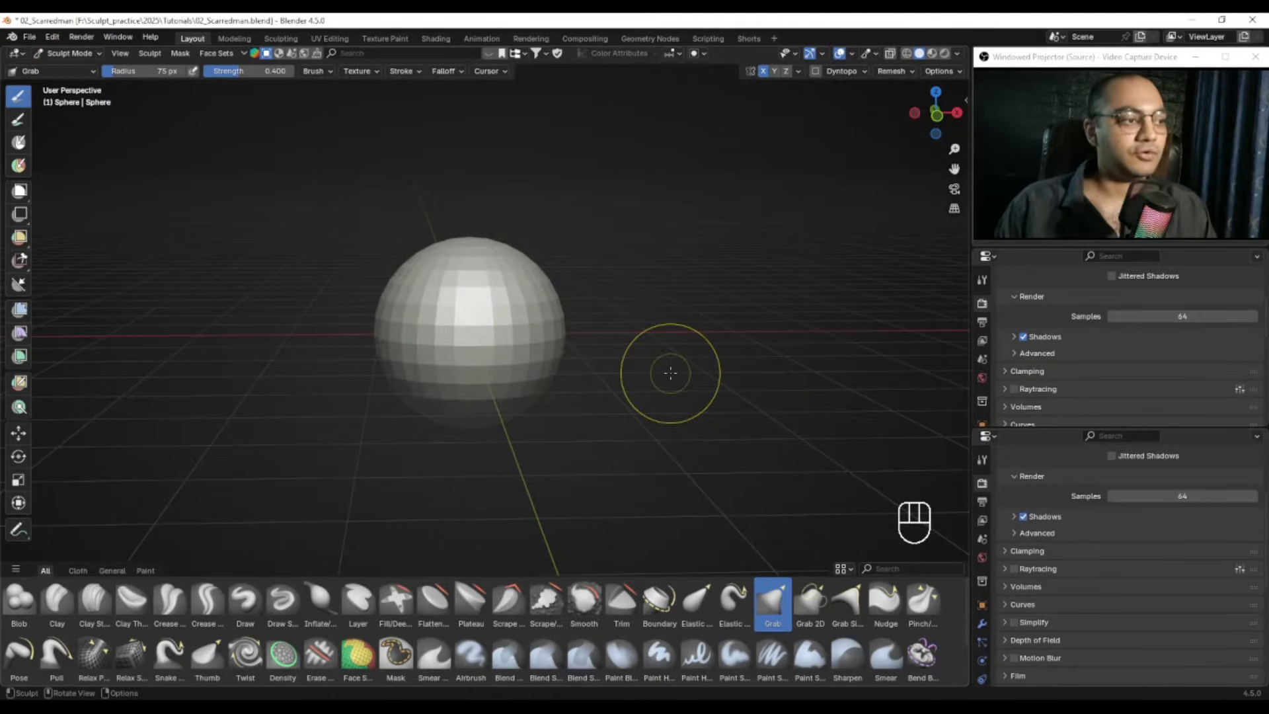
key(KP_1)
mouse_move(581, 354)
ctrl+alt+middle_down()
mouse_move(558, 340)
mouse_move(564, 367)
mouse_move(539, 314)
ctrl+alt+middle_up()
key(f)
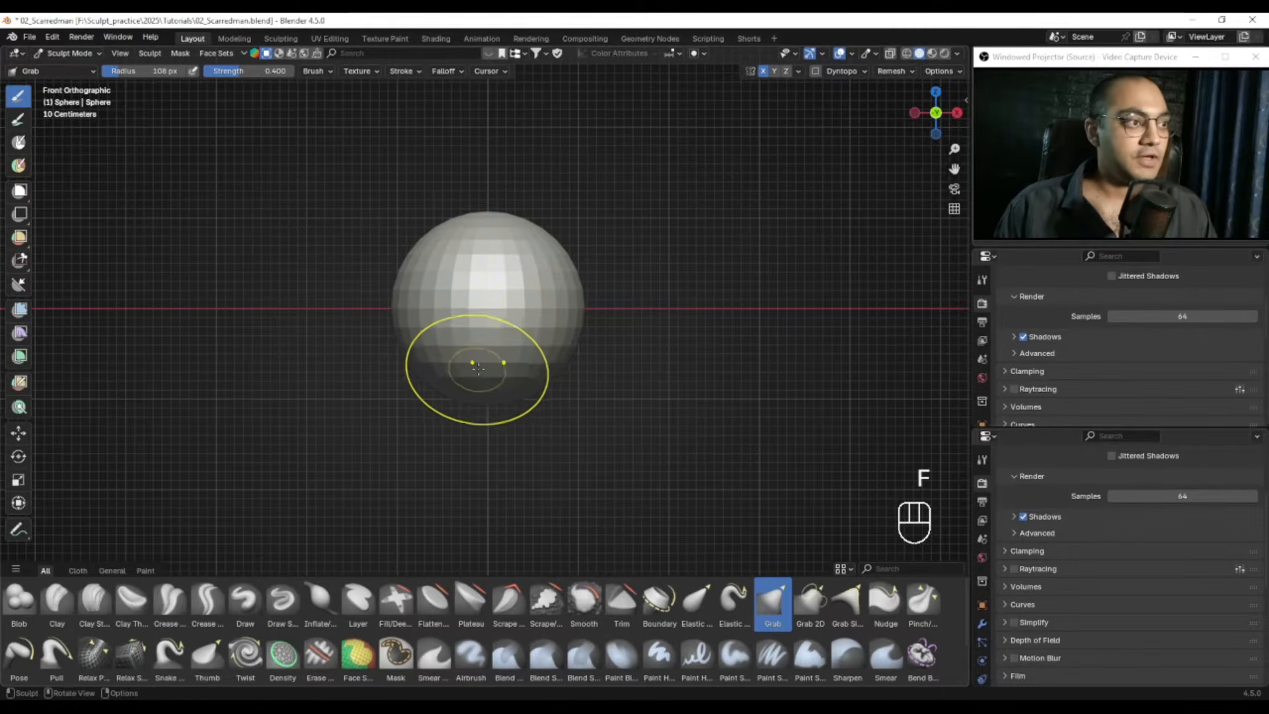
key(f)
click(510, 370)
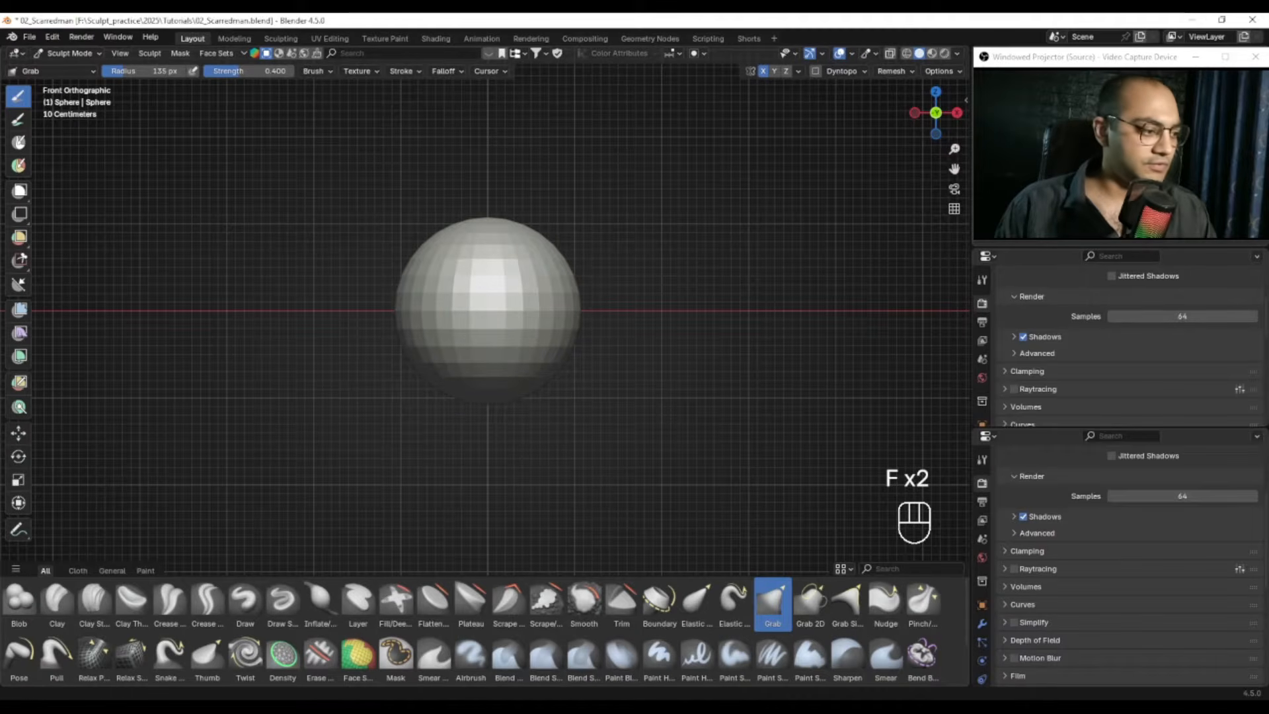
Step: Bring the reference board over Blender's properties editors and enlarge the scarred man's front-view face in it
key(alt+Tab)
key(ctrl+shift+a)
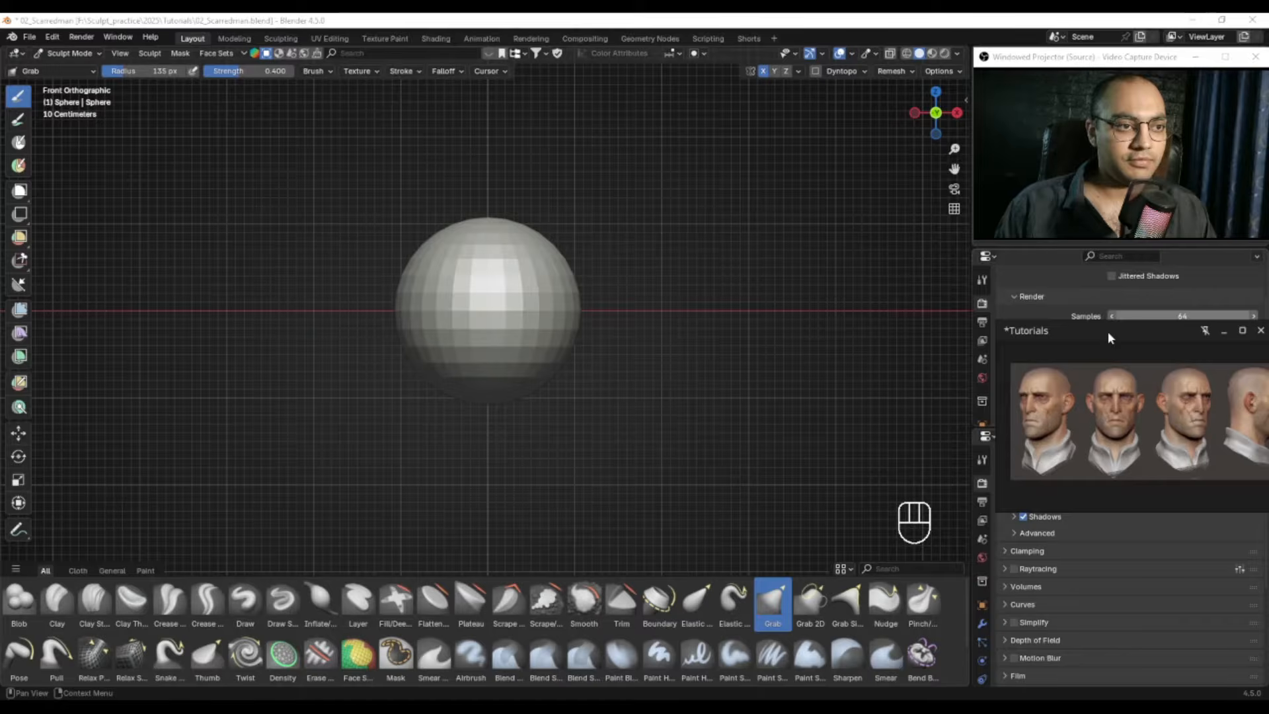
drag(1117, 323, 1106, 303)
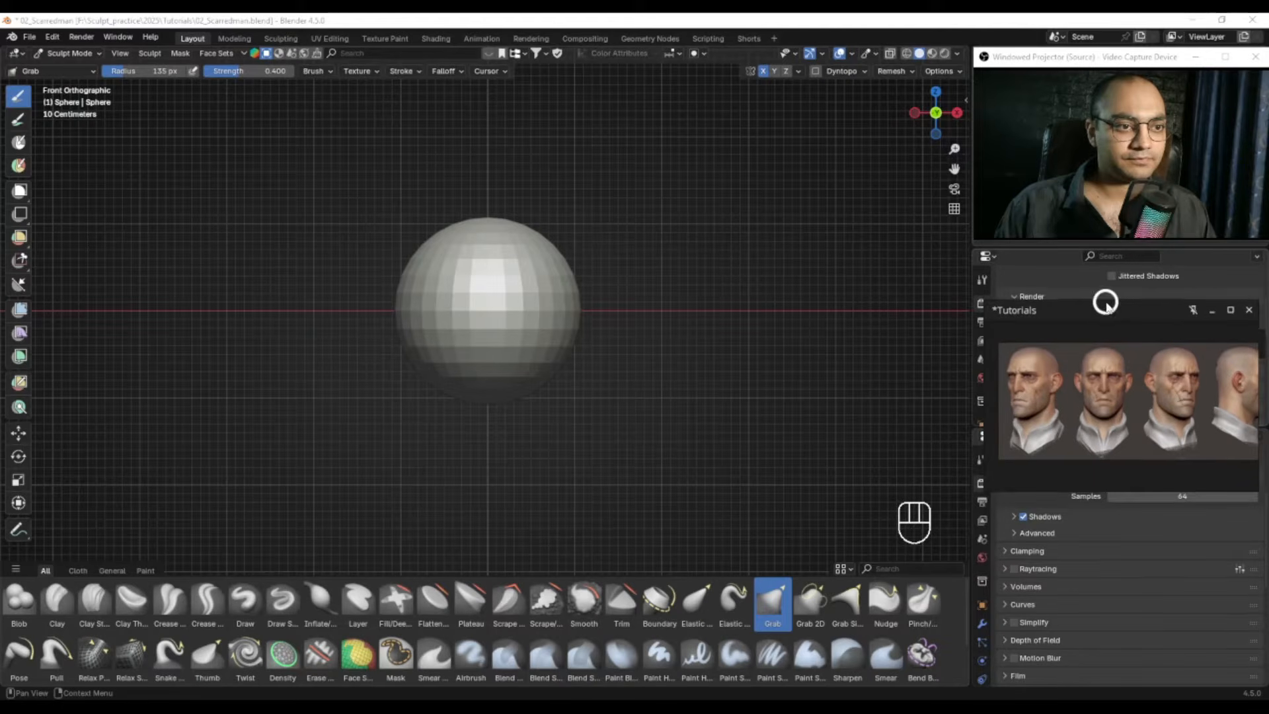
scroll(1125, 374, up, 3)
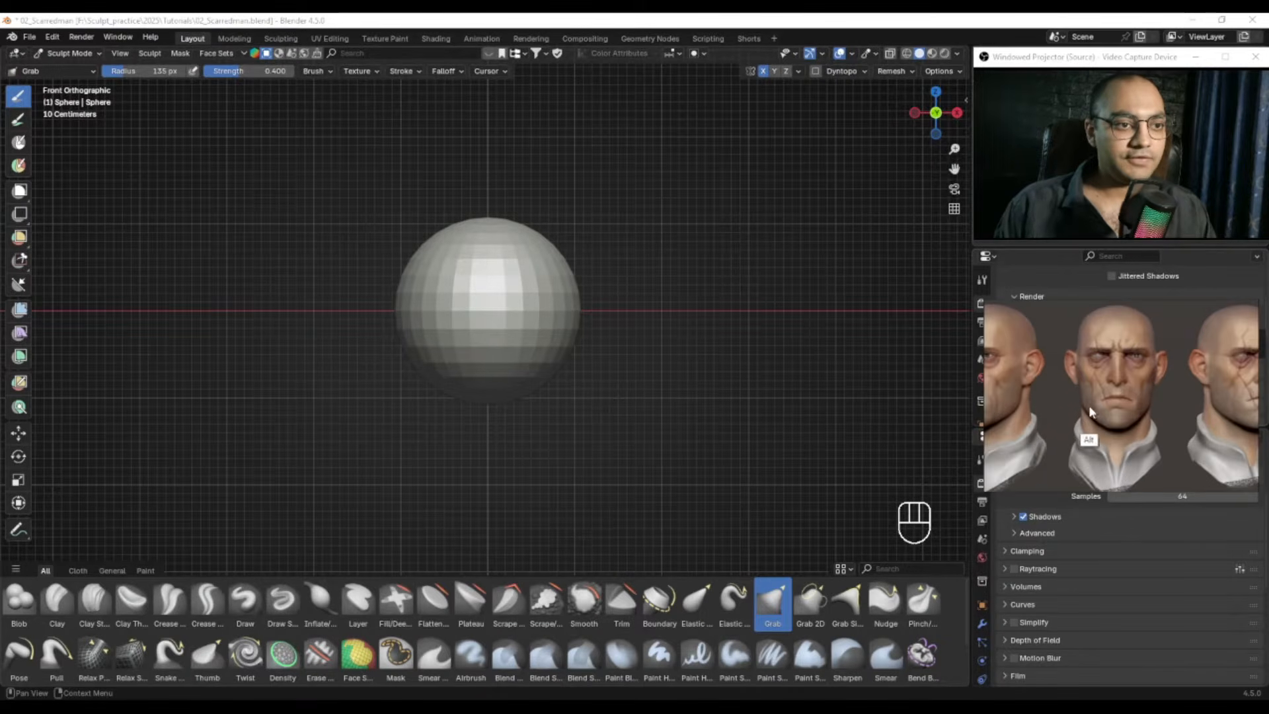
scroll(1089, 404, up, 2)
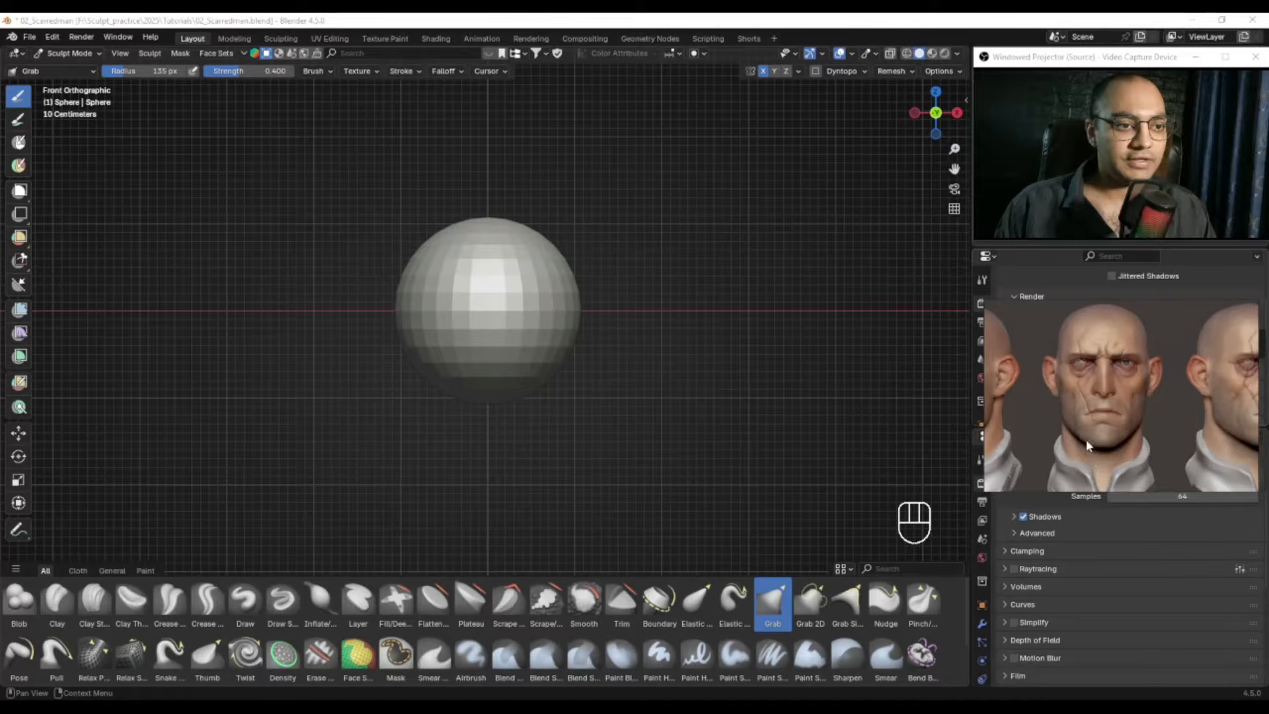
mouse_move(509, 396)
ctrl+middle_down()
mouse_move(462, 361)
mouse_move(466, 396)
ctrl+middle_up()
key(f)
key(f)
click(466, 361)
mouse_move(466, 361)
mouse_down()
mouse_move(485, 403)
mouse_move(491, 527)
mouse_up()
key(ctrl+z)
Step: Pull the sphere's underside downward with the Grab brush to form the chin in front view
key(f)
key(f)
click(465, 436)
ctrl+alt+drag(494, 446, 488, 415)
drag(472, 405, 467, 442)
key(f)
click(479, 427)
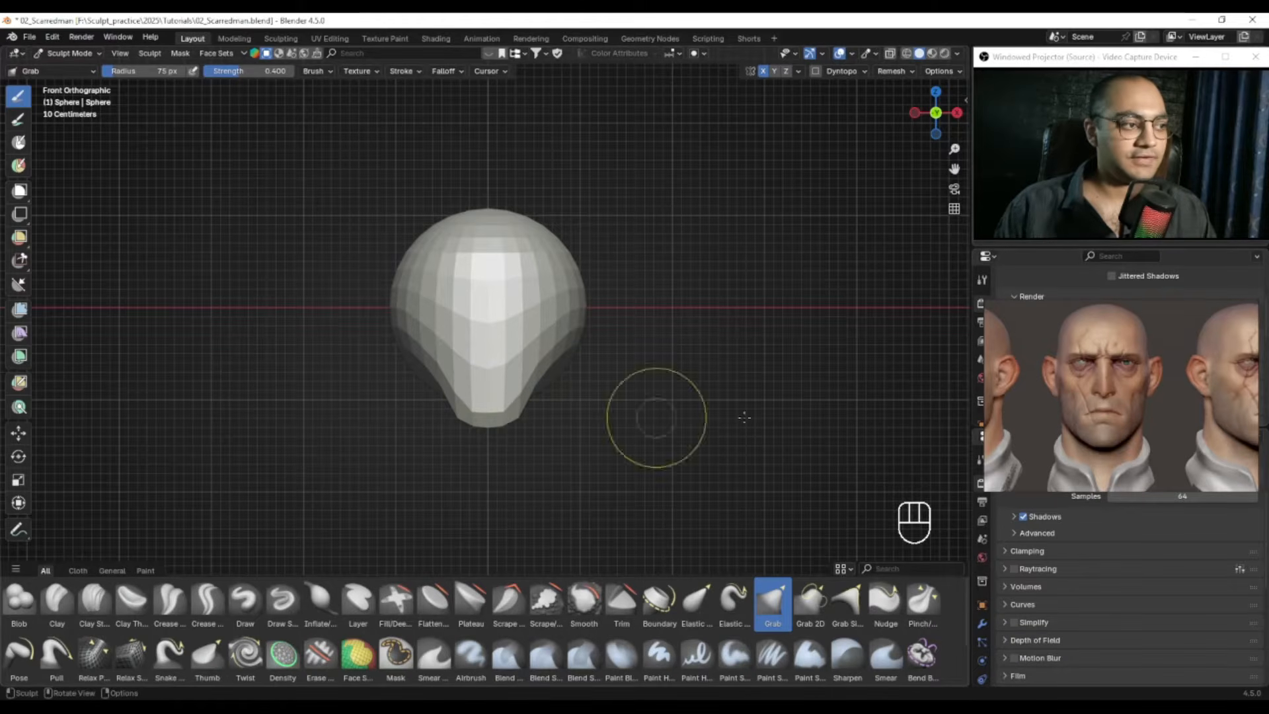
Step: Reshape the lower sides of the face around the chin with the Grab brush, ending at a 65 px radius
alt+shift+drag(458, 395, 468, 410)
key(f)
click(588, 390)
mouse_move(423, 370)
mouse_down()
mouse_move(430, 442)
mouse_move(476, 454)
mouse_up()
key(f)
click(465, 435)
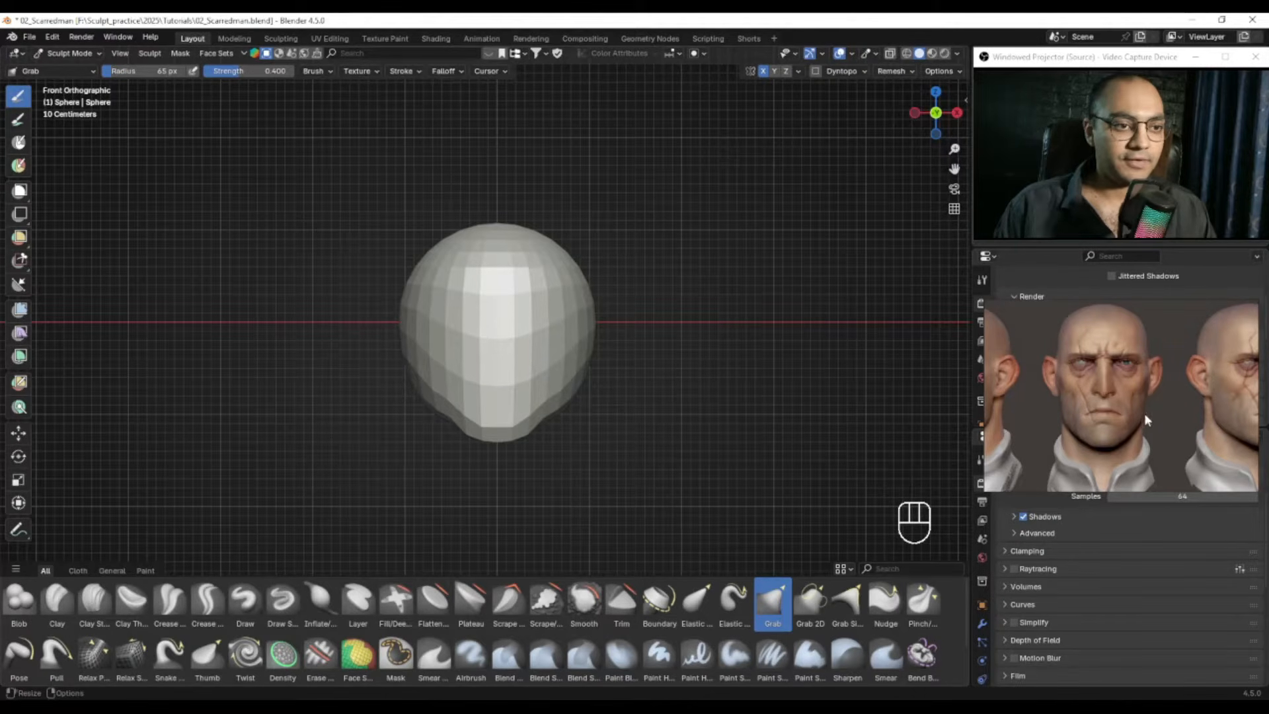
Step: Adjust the jaw corners beside the chin with the Grab brush at a 76 px radius to follow the front-view reference
drag(450, 416, 418, 385)
key(f)
click(450, 416)
key(f)
click(445, 416)
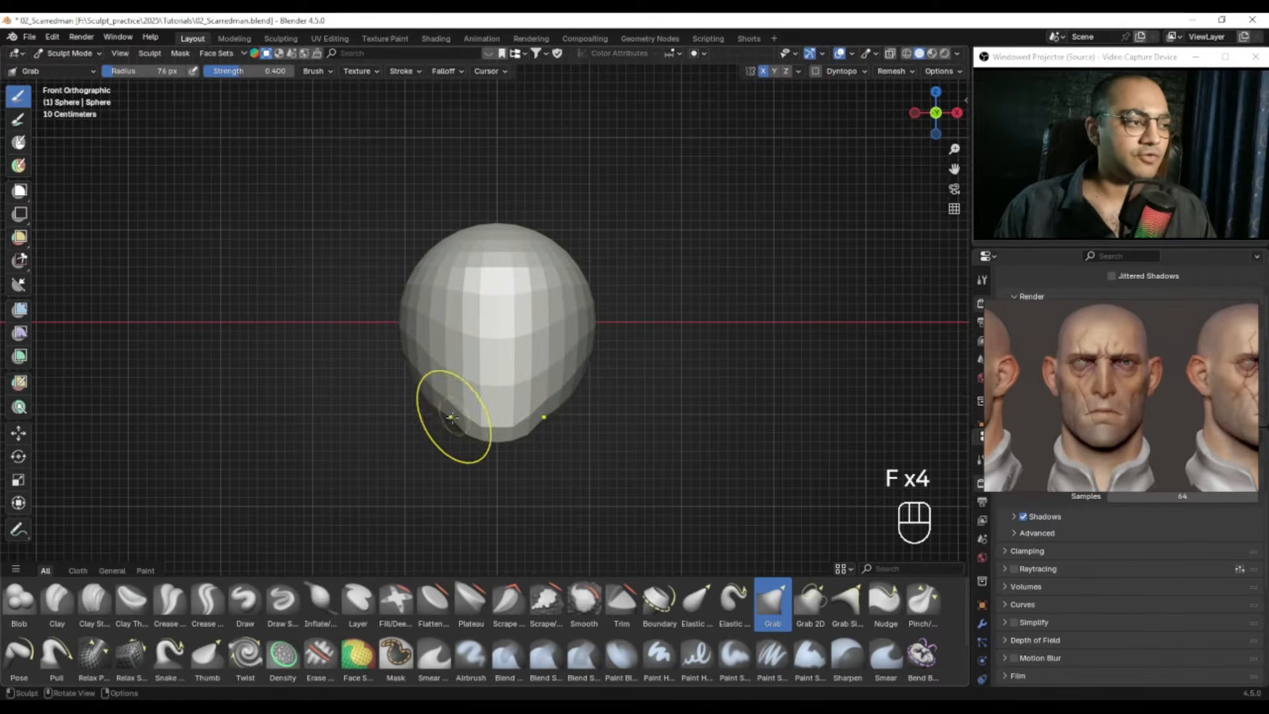
drag(450, 424, 452, 418)
Step: Push both sides of the head inward at mid-height with the Grab brush to narrow the sphere
scroll(462, 396, down, 1)
key(f)
key(f)
click(499, 335)
drag(412, 331, 452, 335)
drag(421, 338, 437, 345)
key(f)
click(423, 394)
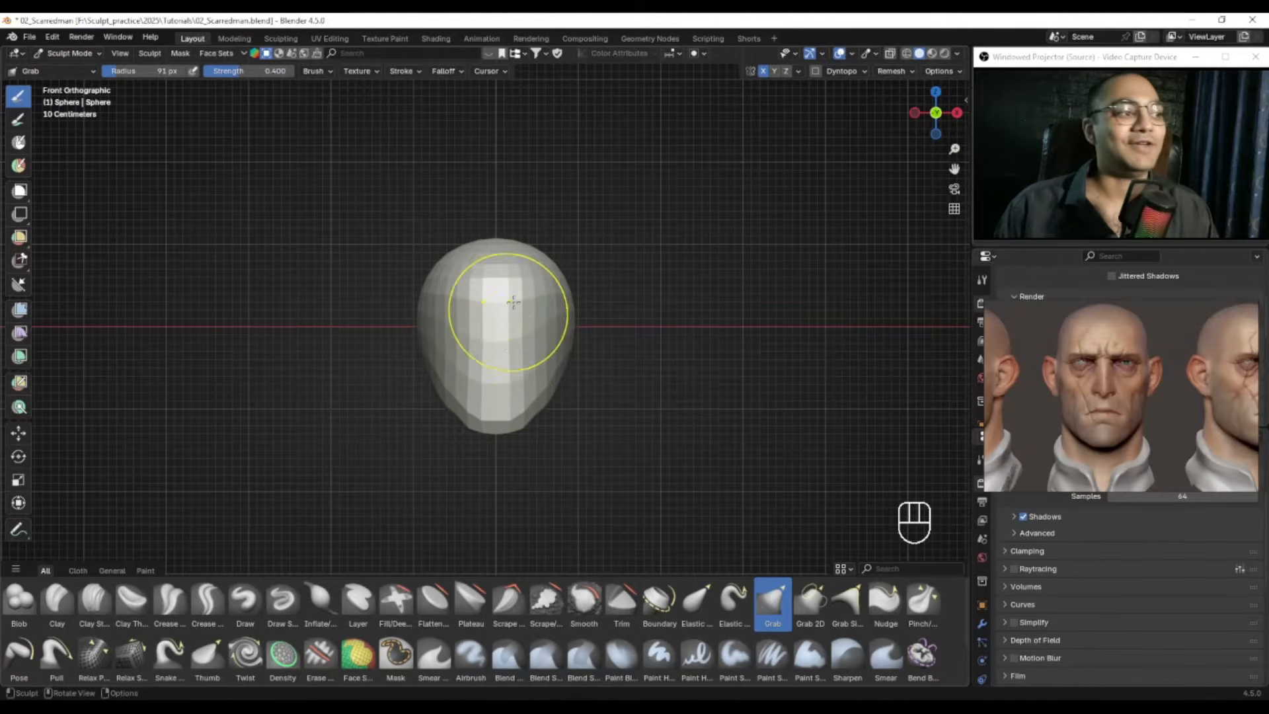
Step: Narrow the head further by pushing in its sides around cheek and temple height
key(f)
drag(419, 339, 453, 334)
ctrl+middle_drag(489, 333, 539, 345)
key(f)
click(551, 345)
mouse_move(421, 339)
mouse_down()
mouse_move(439, 335)
mouse_move(439, 302)
mouse_up()
Step: Tighten the upper sides of the skull and the lower cheeks inward in front view
key(f)
click(468, 328)
drag(444, 298, 448, 300)
drag(442, 298, 458, 302)
key(f)
click(523, 353)
key(f)
click(417, 396)
drag(438, 398, 456, 393)
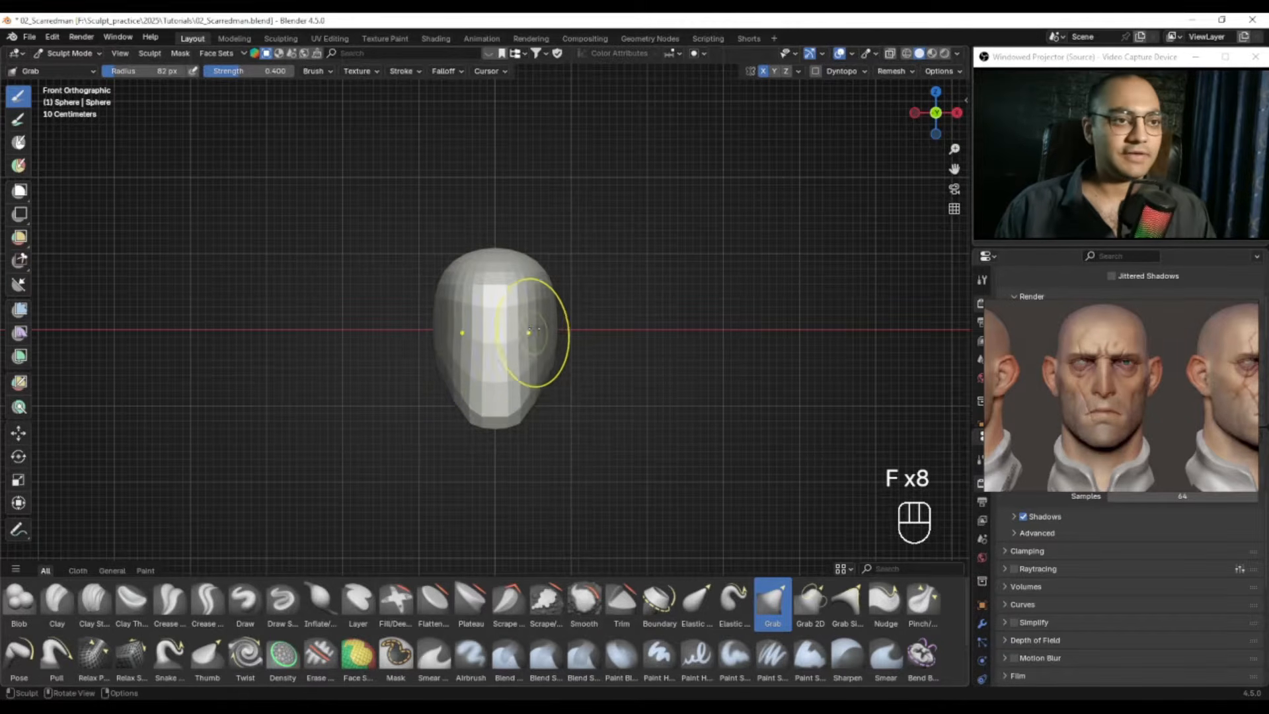
Step: Pull the upper sides of the skull slightly outward, using the Grab brush at 119 px and at 96 px
key(f)
click(440, 311)
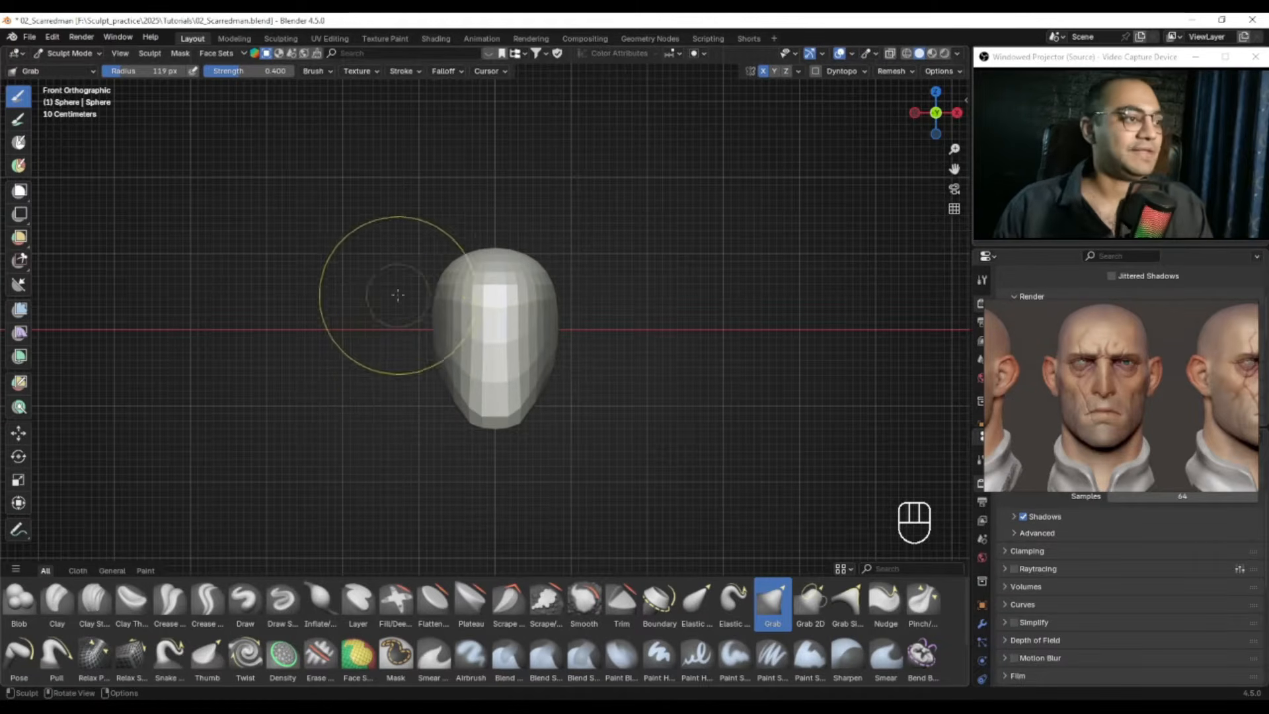
drag(434, 310, 423, 301)
key(f)
click(436, 315)
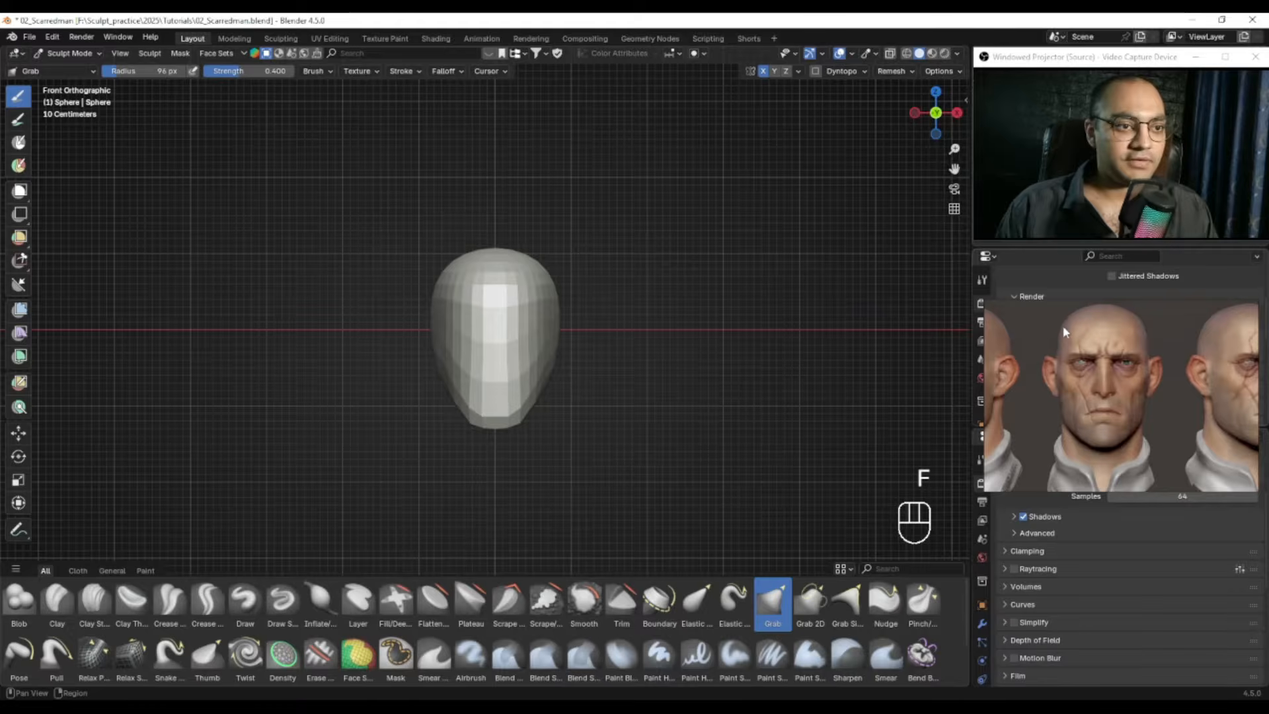
drag(438, 306, 421, 293)
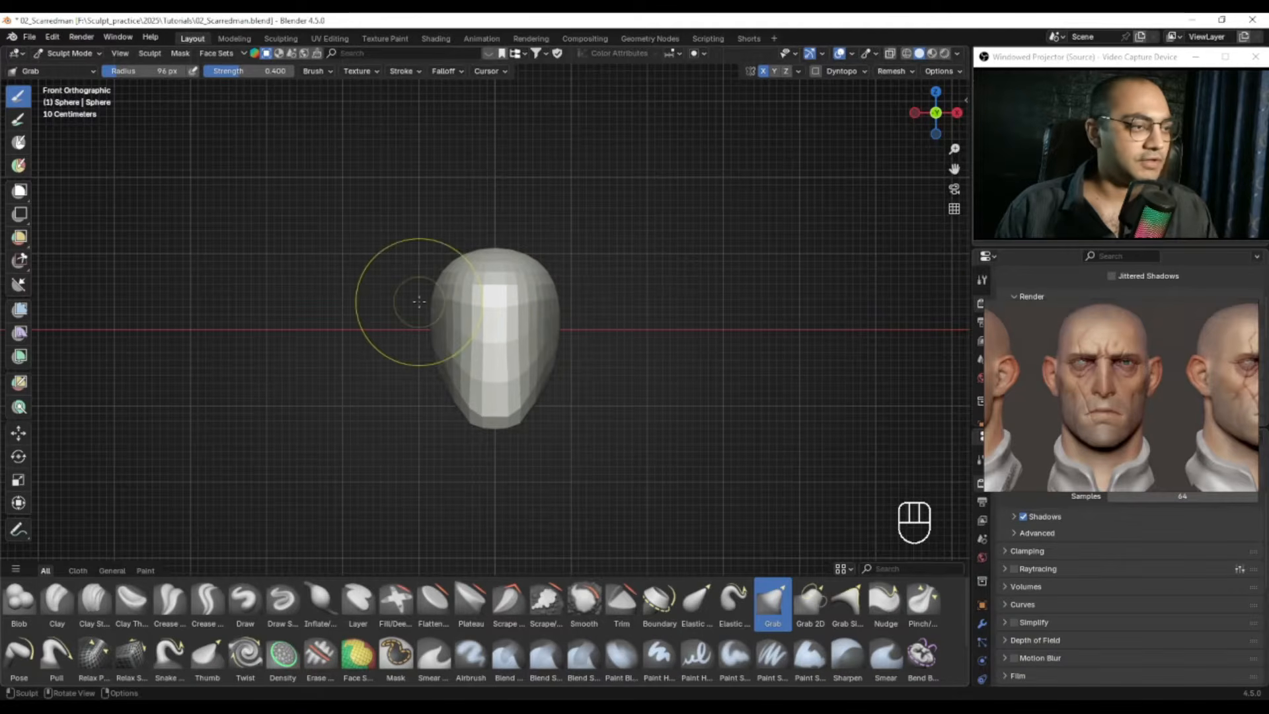
Step: Examine the head form from above and from oblique angles, with the Grab brush radius set to 119 px
key(KP_7)
key(f)
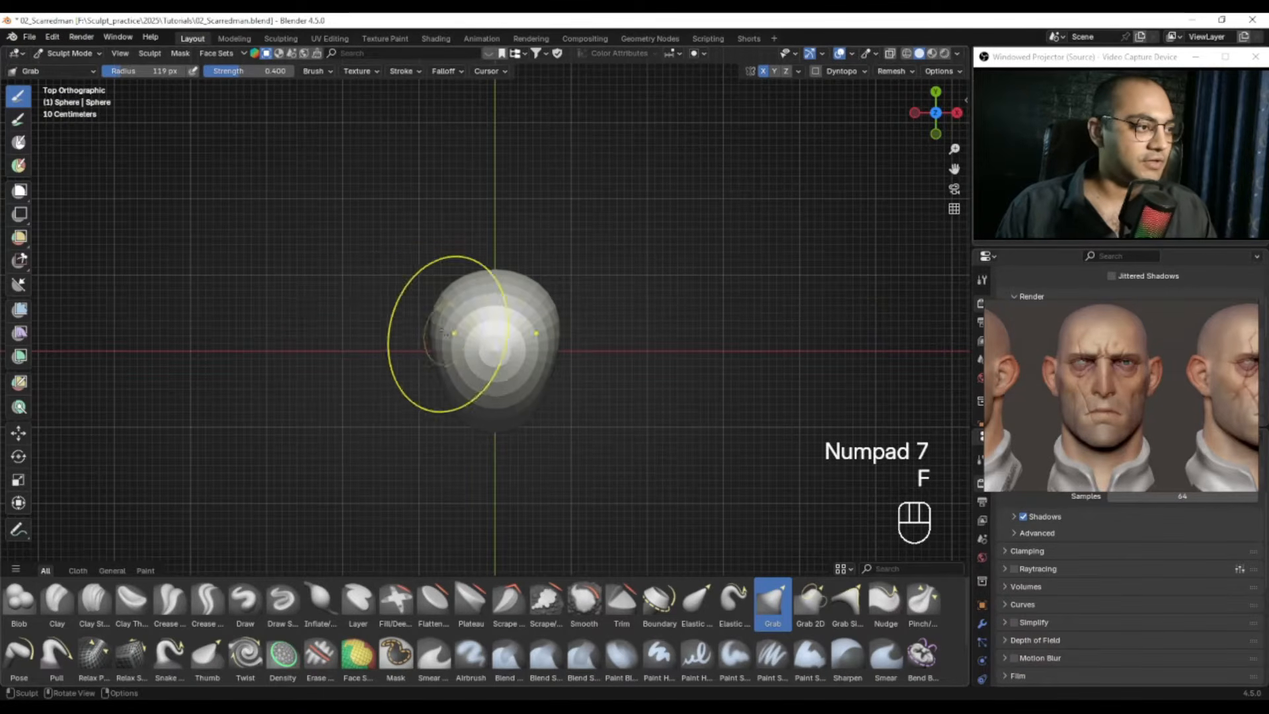
click(427, 338)
alt+drag(472, 357, 589, 234)
alt+middle_drag(590, 234, 458, 228)
middle_drag(459, 229, 416, 232)
ctrl+middle_drag(489, 251, 514, 291)
middle_drag(514, 291, 568, 311)
ctrl+middle_drag(568, 310, 521, 308)
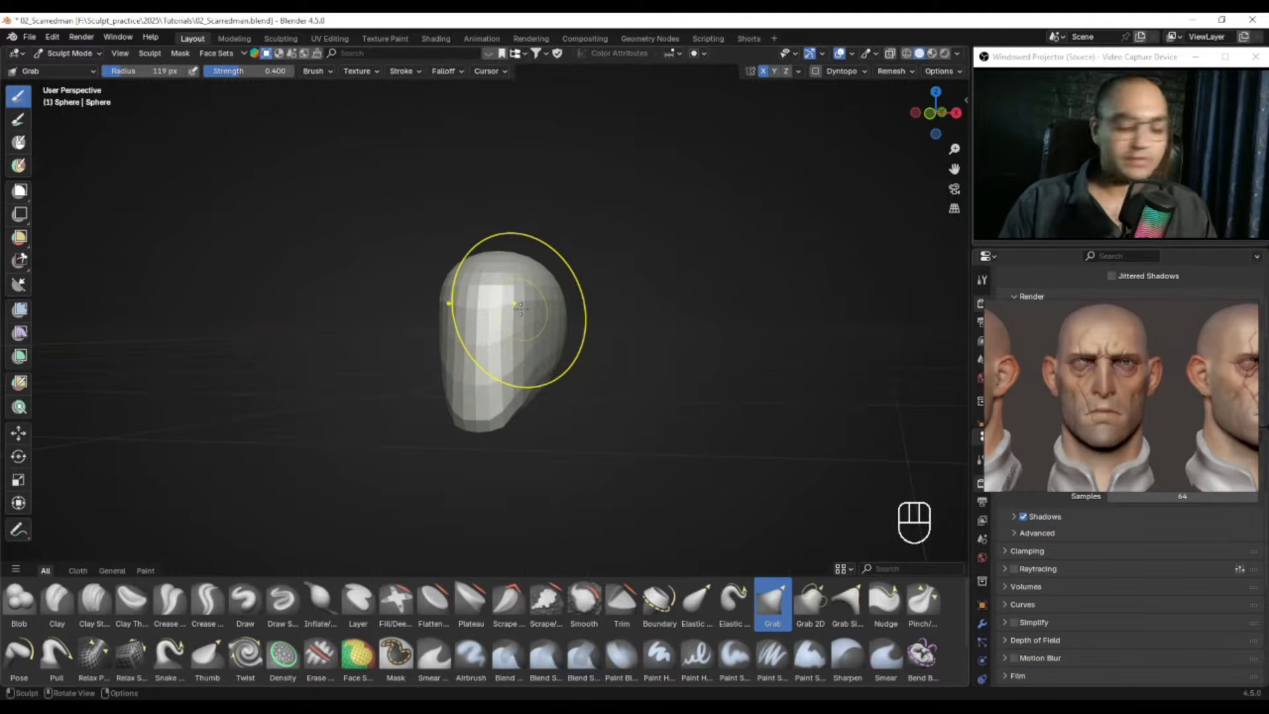
Step: Show the head from the right side and bring the scarred man's profile view into the reference window
key(KP_3)
alt+drag(1063, 355, 1030, 358)
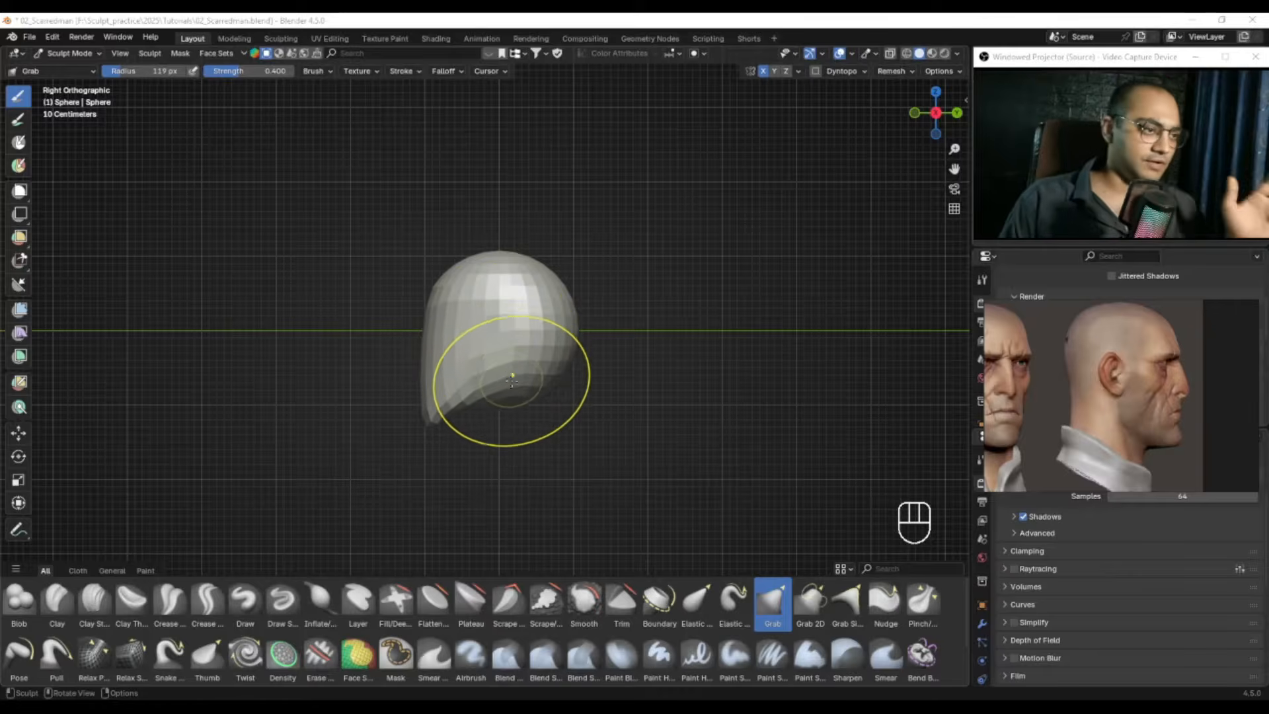
ctrl+alt+drag(559, 359, 552, 345)
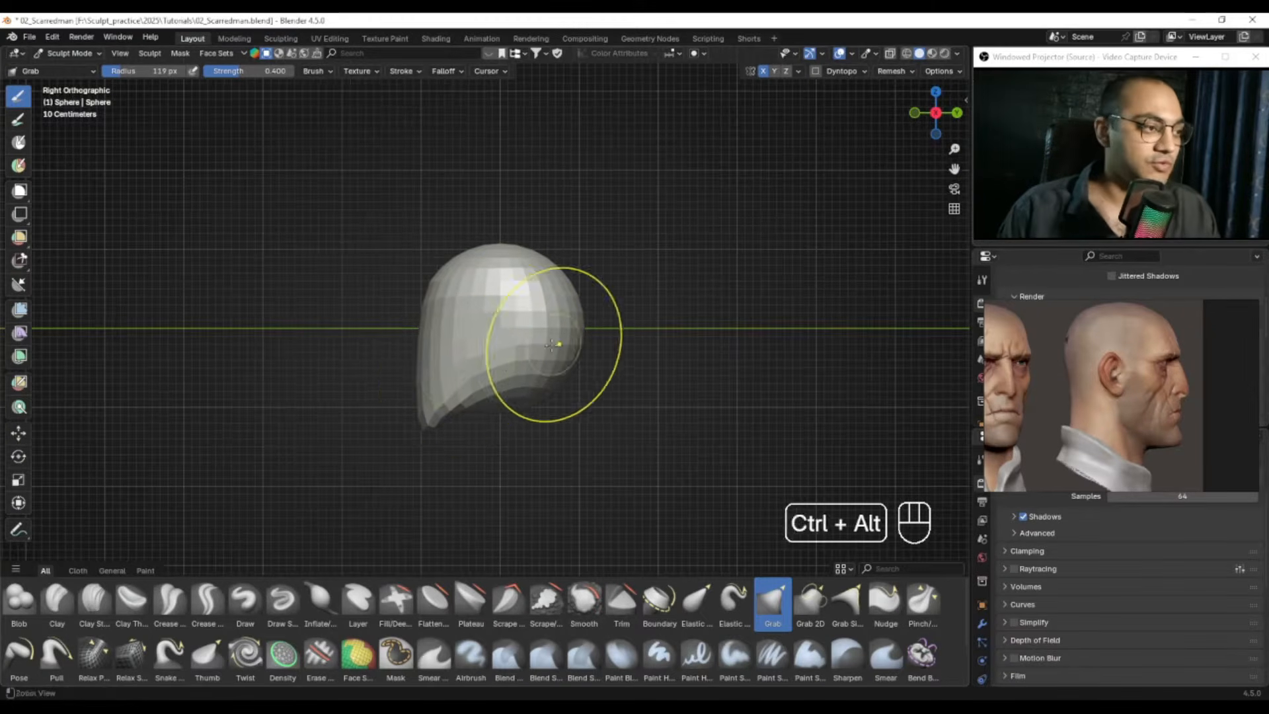
ctrl+alt+drag(478, 371, 473, 358)
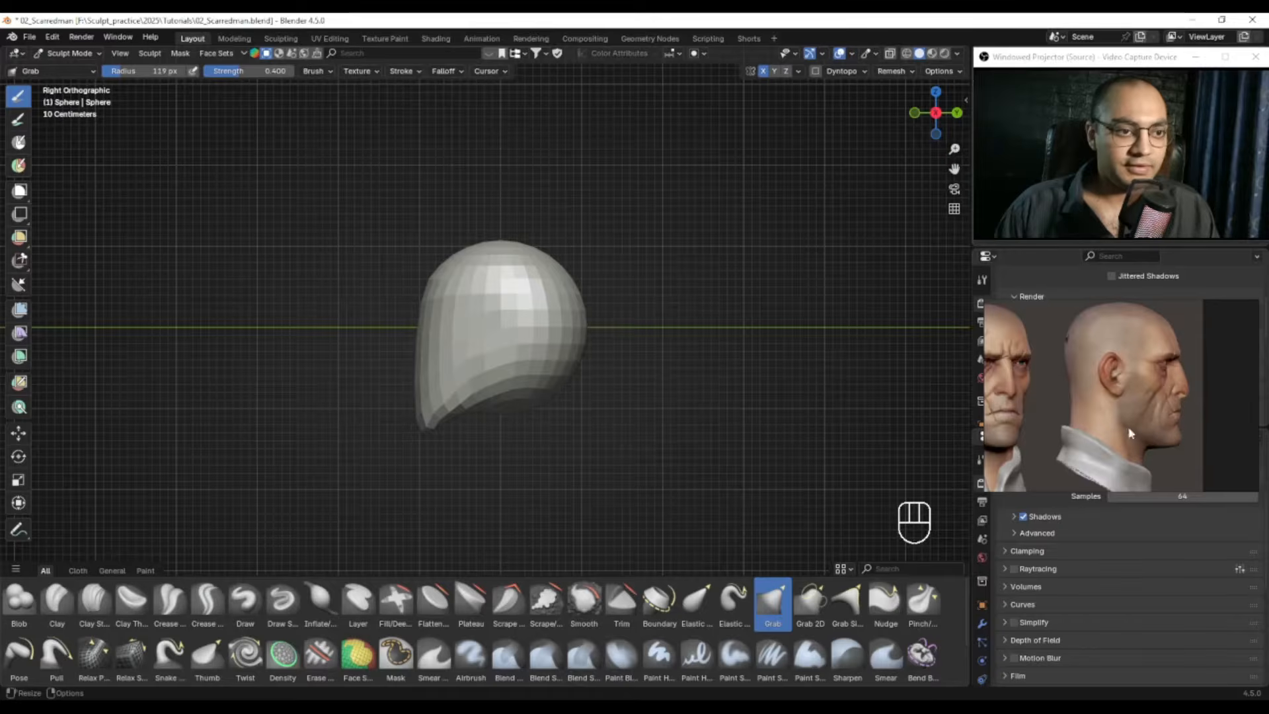
Step: Pull the underside of the jaw backward in the right side view and set the Grab brush radius to 114 px
ctrl+middle_drag(572, 424, 529, 406)
drag(478, 403, 566, 422)
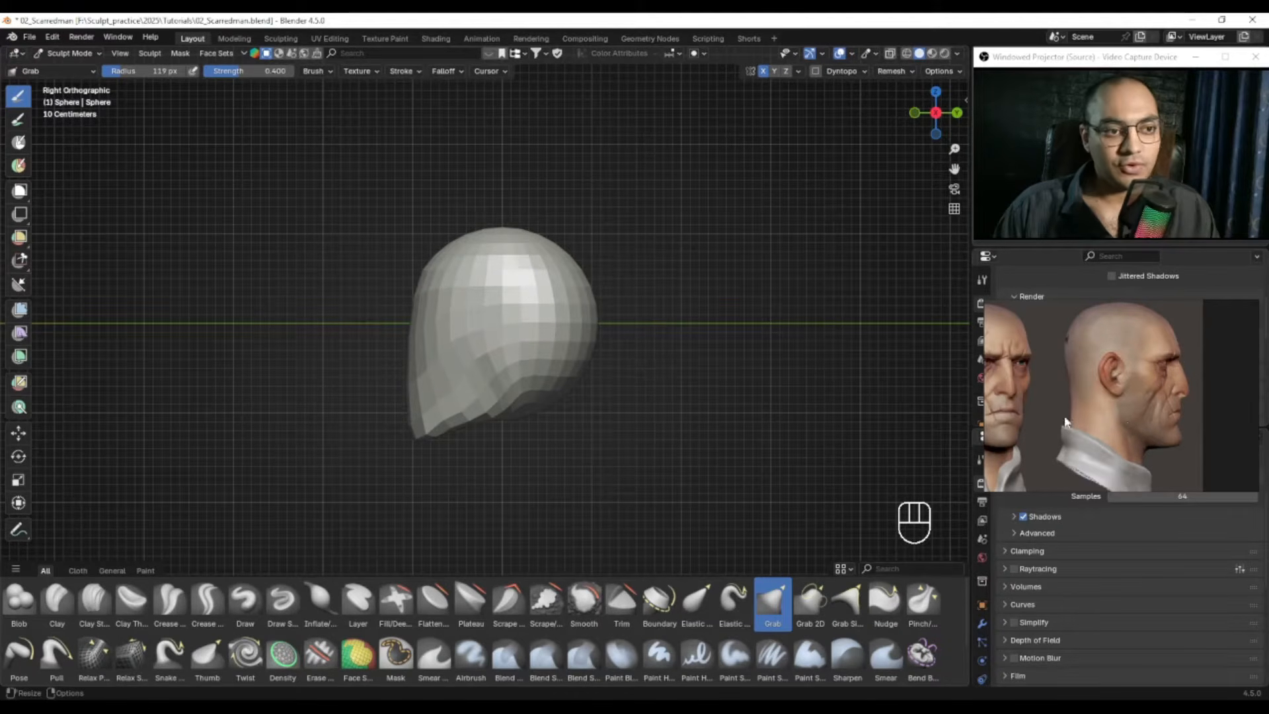
key(f)
key(f)
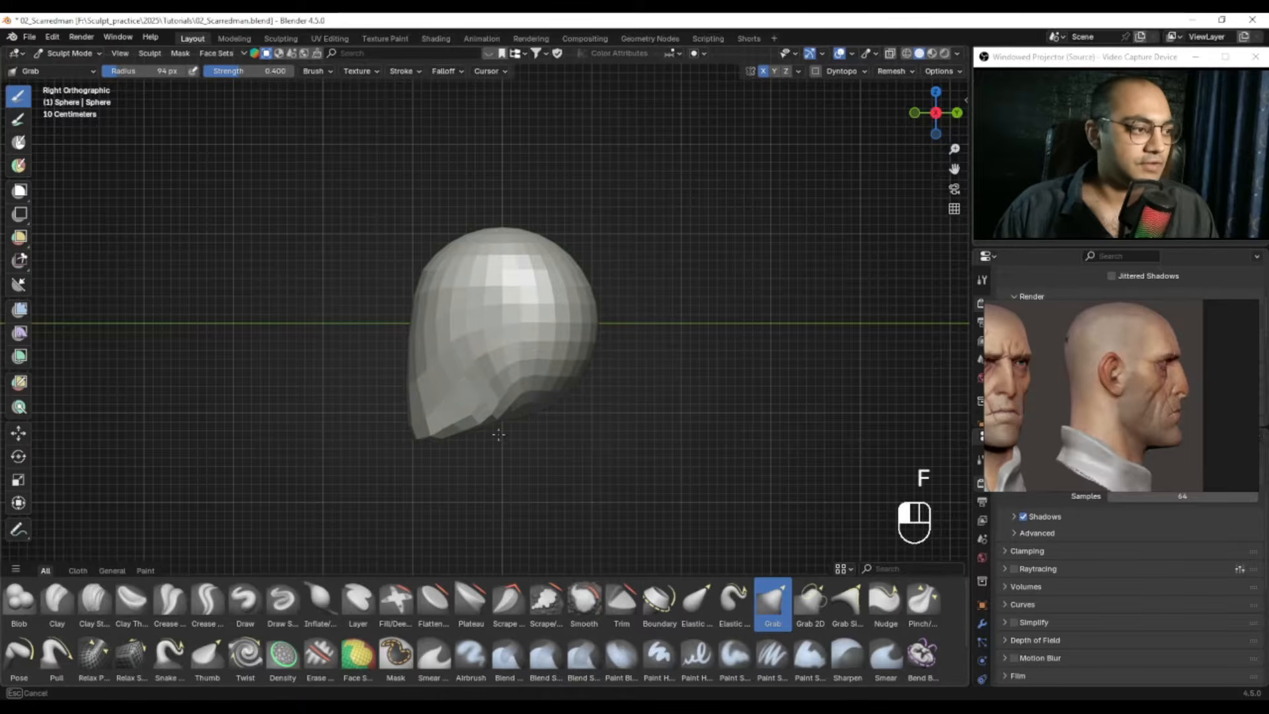
key(f)
key(f)
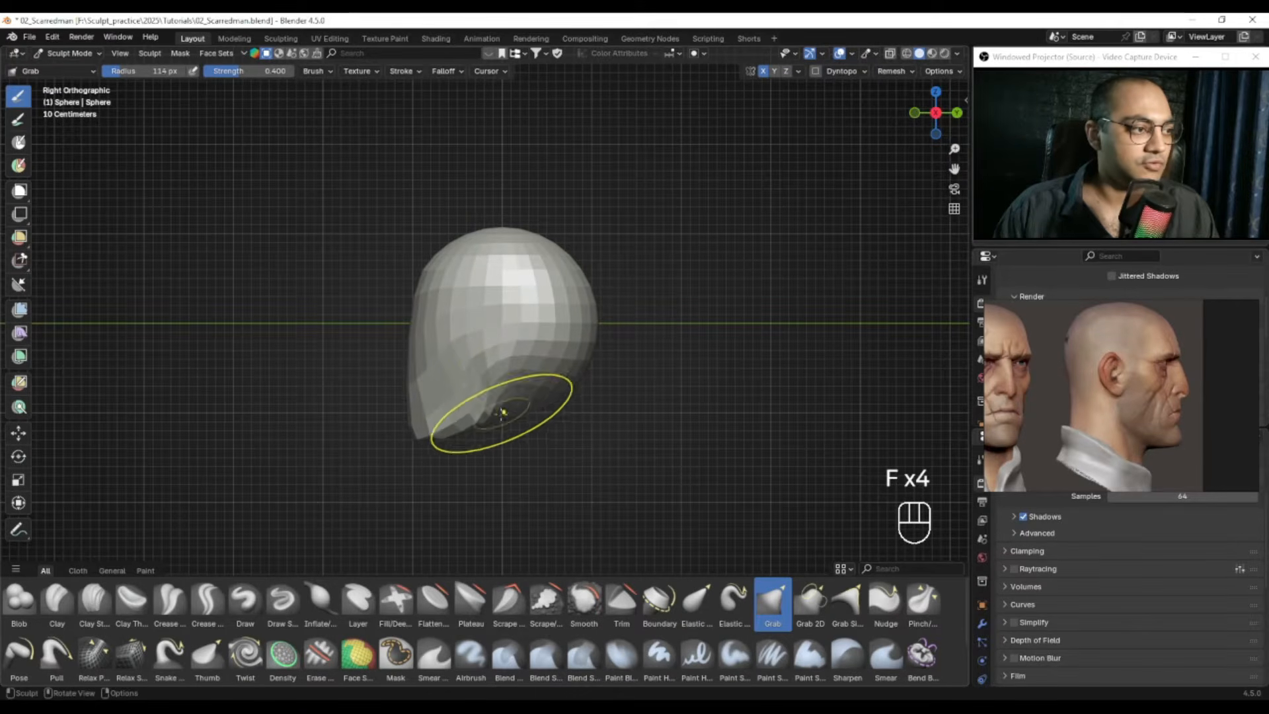
Step: Push up the hollow behind the jaw and nudge the chin tip with the 111 px Grab brush
drag(529, 404, 531, 393)
key(f)
click(581, 411)
drag(439, 430, 450, 438)
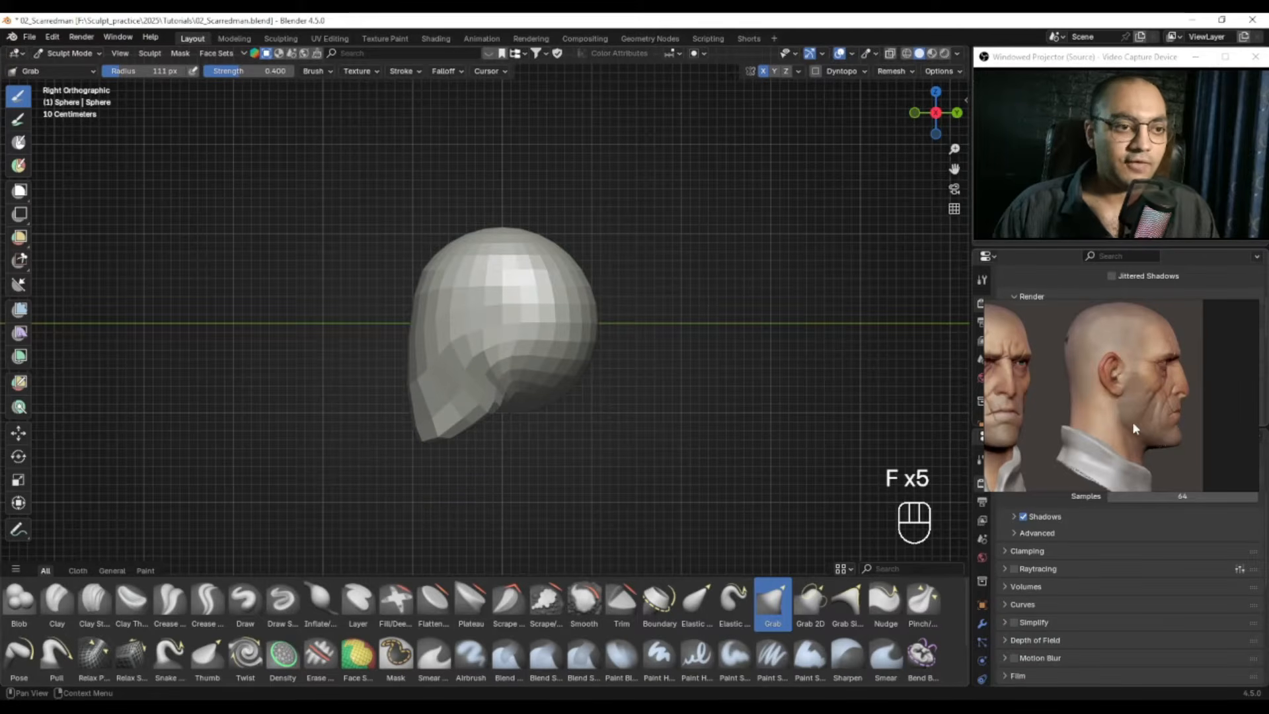
Step: Mark the jaw area of the profile reference with two red lines on a screen capture and discard the capture
key(Print)
drag(1037, 333, 1238, 483)
mouse_move(1182, 445)
mouse_down()
mouse_move(1100, 444)
mouse_move(1202, 419)
mouse_up()
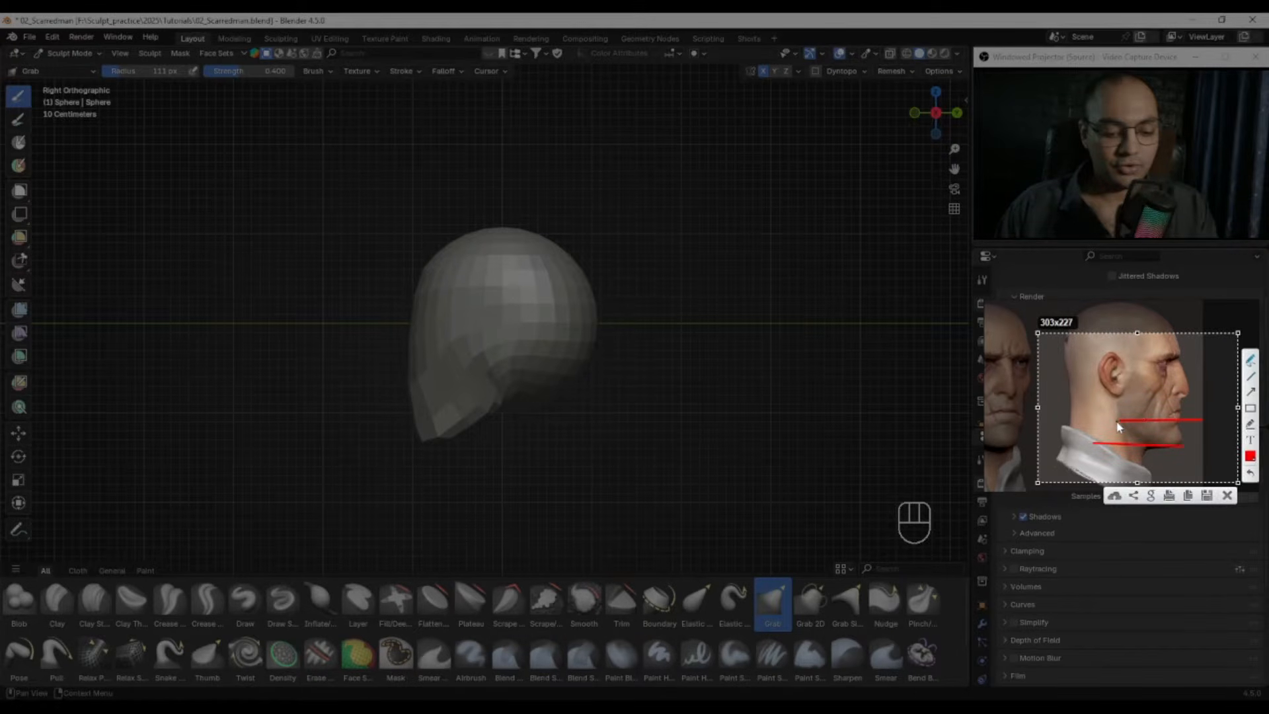
key(Escape)
Step: Pull the jaw corner backward with the Grab brush in the right side view
key(f)
click(488, 411)
mouse_move(487, 411)
mouse_down()
mouse_move(502, 419)
mouse_move(510, 406)
mouse_up()
key(f)
click(506, 423)
key(f)
click(491, 417)
key(f)
click(551, 414)
mouse_move(492, 413)
mouse_down()
mouse_move(522, 454)
mouse_move(497, 315)
mouse_up()
key(f)
click(542, 400)
key(ctrl+z)
Step: Shift the area behind the jaw corner backward and check it at an angle with a 125 px Grab brush
mouse_move(490, 388)
alt+shift+mouse_down()
mouse_move(514, 398)
mouse_move(542, 387)
alt+shift+mouse_up()
key(f)
click(508, 403)
key(f)
click(530, 388)
key(f)
click(542, 386)
key(f)
middle_drag(442, 382, 456, 344)
key(f)
click(472, 359)
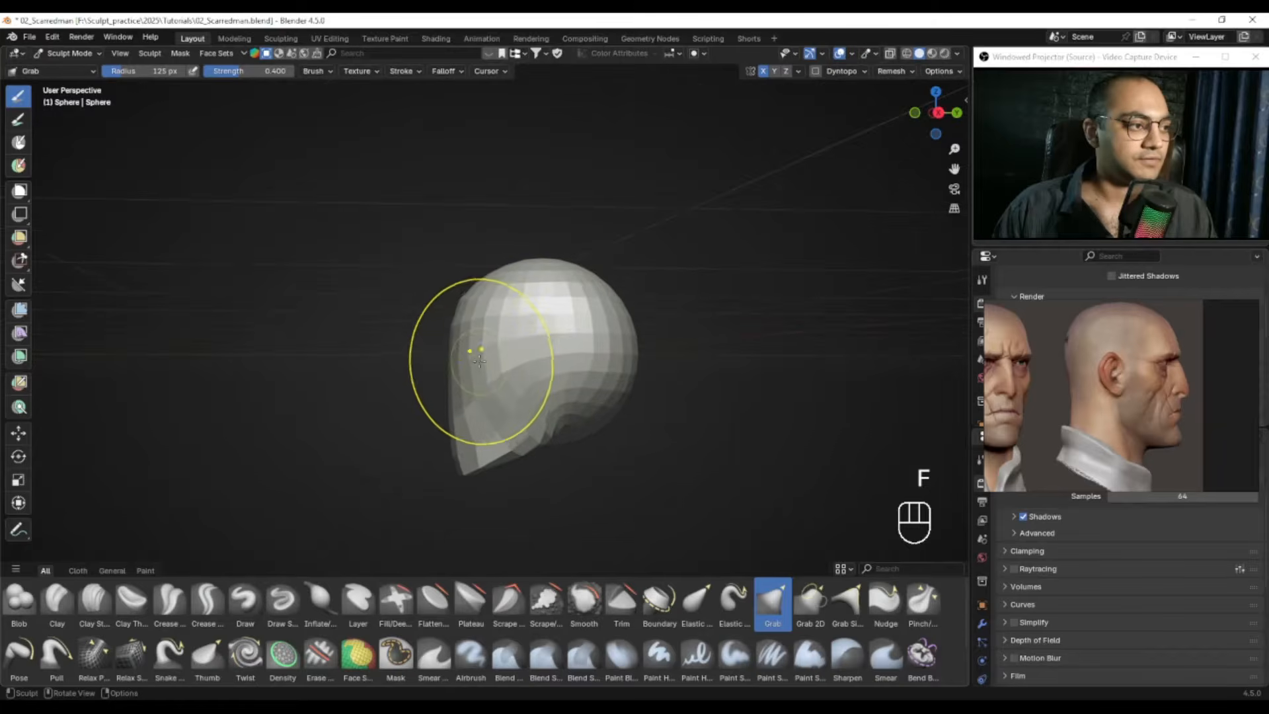
Step: Set the Grab brush radius to 148 px and compare the head with the profile reference
ctrl+middle_drag(497, 389, 501, 400)
key(f)
click(562, 397)
key(f)
click(596, 400)
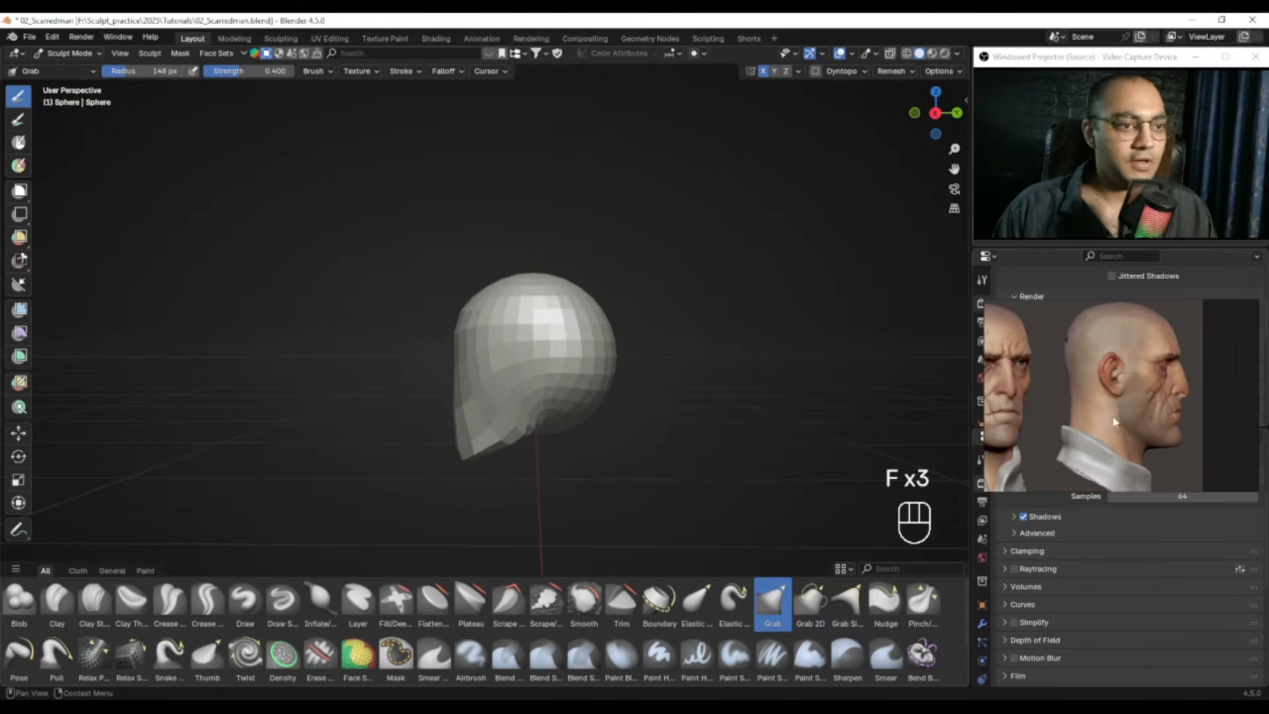
mouse_move(1087, 314)
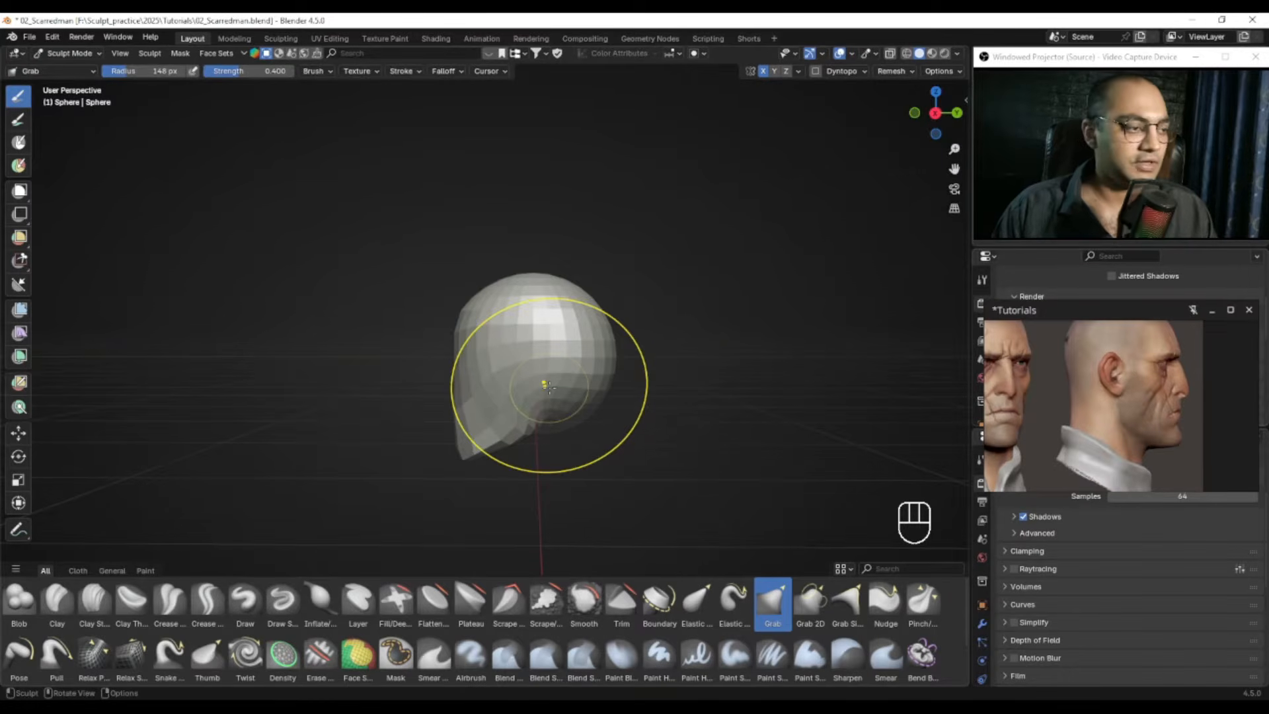
Step: Push the lower back of the skull upward and forward in the right side view
key(KP_3)
ctrl+middle_drag(627, 414, 623, 362)
shift+middle_drag(623, 363, 657, 374)
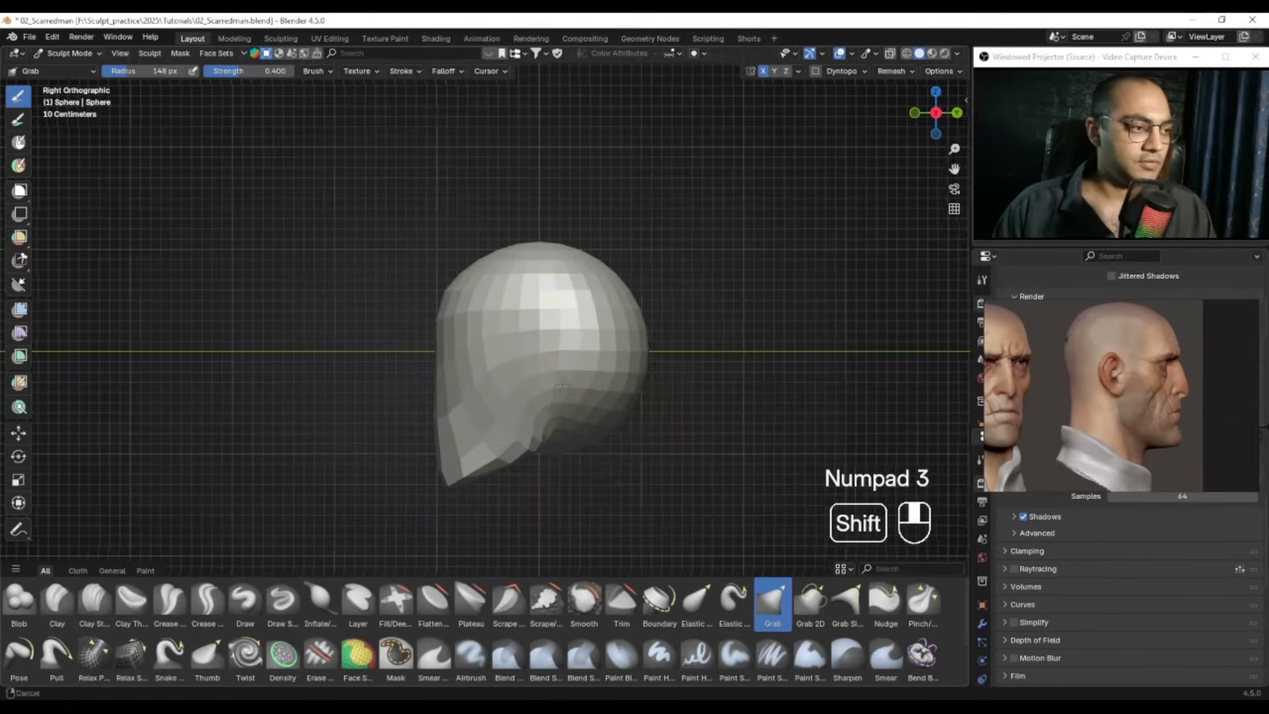
key(f)
click(687, 374)
drag(603, 390, 585, 340)
Step: Pull the upper back of the skull outward to round the rear of the head
key(f)
key(f)
click(640, 266)
mouse_move(605, 273)
mouse_down()
mouse_move(624, 251)
mouse_move(622, 266)
mouse_up()
Step: Pull the hollow behind the jaw downward to fill out the jaw corner, and set the Grab brush radius to 143 px
key(f)
click(541, 392)
drag(542, 408, 560, 461)
key(f)
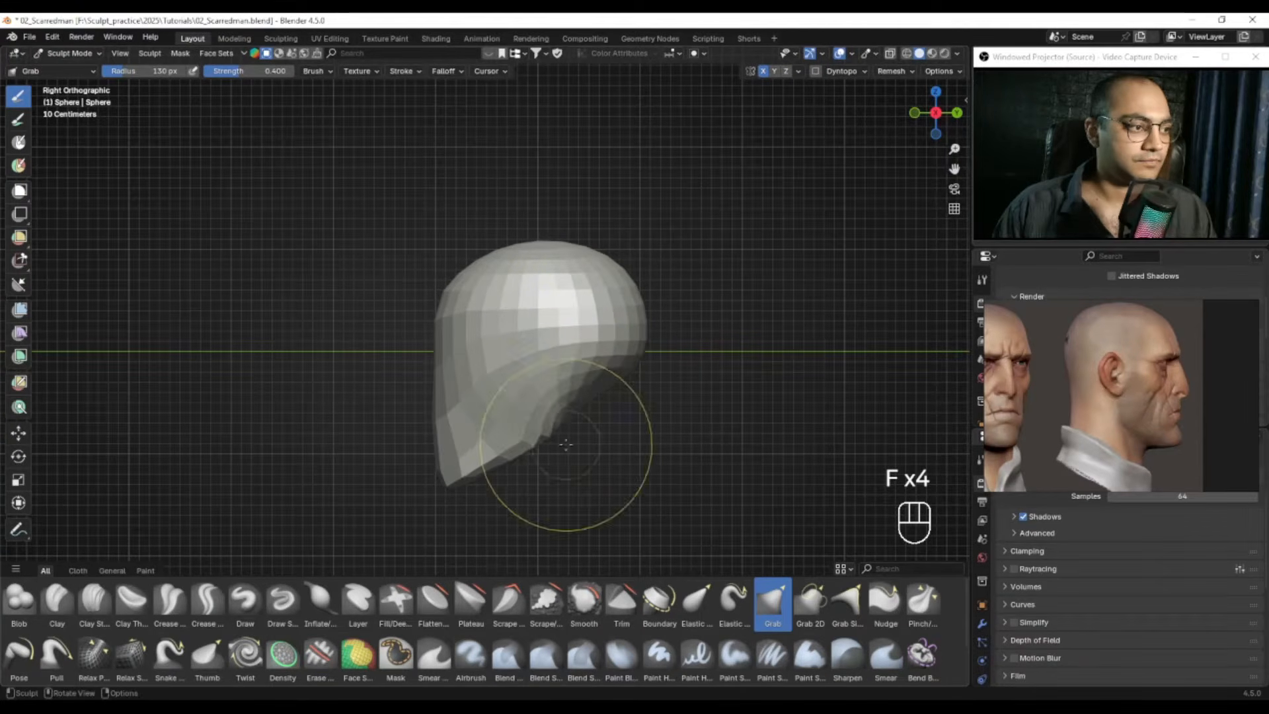
click(515, 473)
key(f)
click(623, 393)
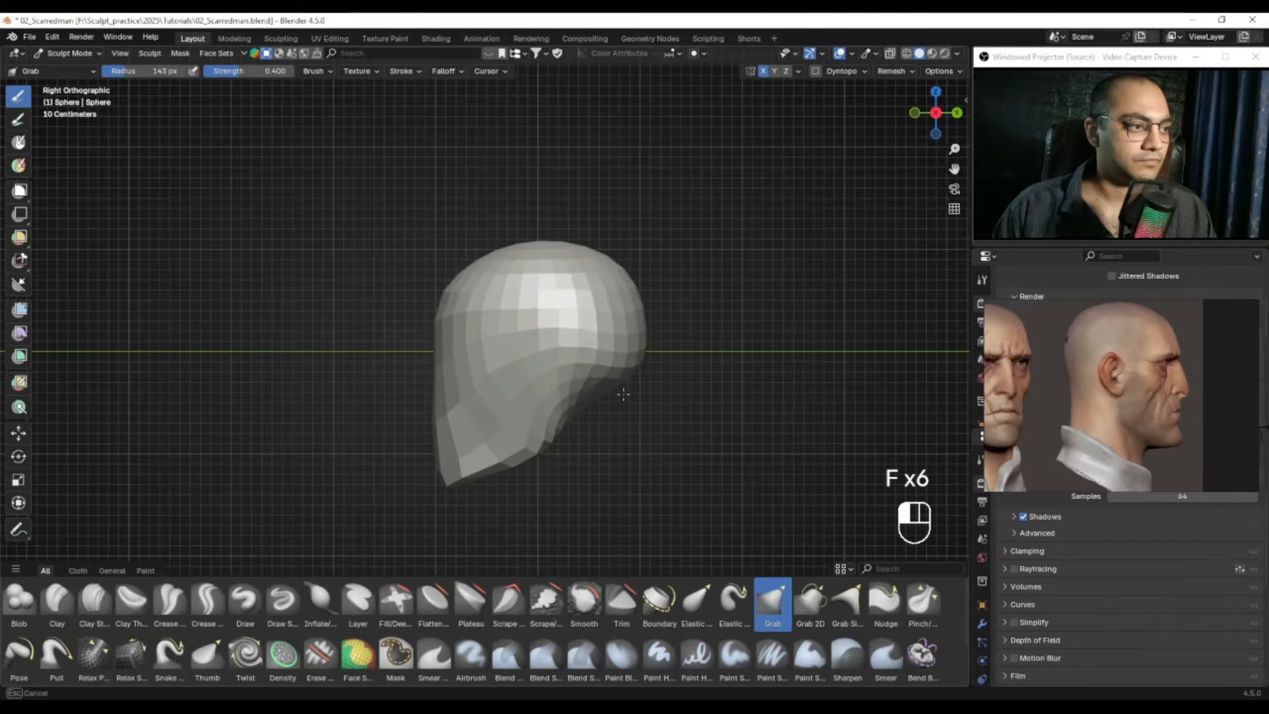
Step: Draw the lower back of the skull forward and reshape its upper rear contour
mouse_move(623, 394)
shift+mouse_down()
mouse_move(586, 340)
mouse_move(581, 388)
shift+mouse_up()
key(f)
click(599, 244)
key(f)
drag(599, 244, 627, 331)
click(694, 266)
Step: Refine the rear and underside of the skull toward the jaw, ending with the Grab brush radius at 108 px
key(f)
click(708, 283)
key(f)
click(614, 334)
key(f)
click(616, 387)
key(f)
drag(615, 388, 526, 409)
click(573, 416)
key(f)
click(582, 416)
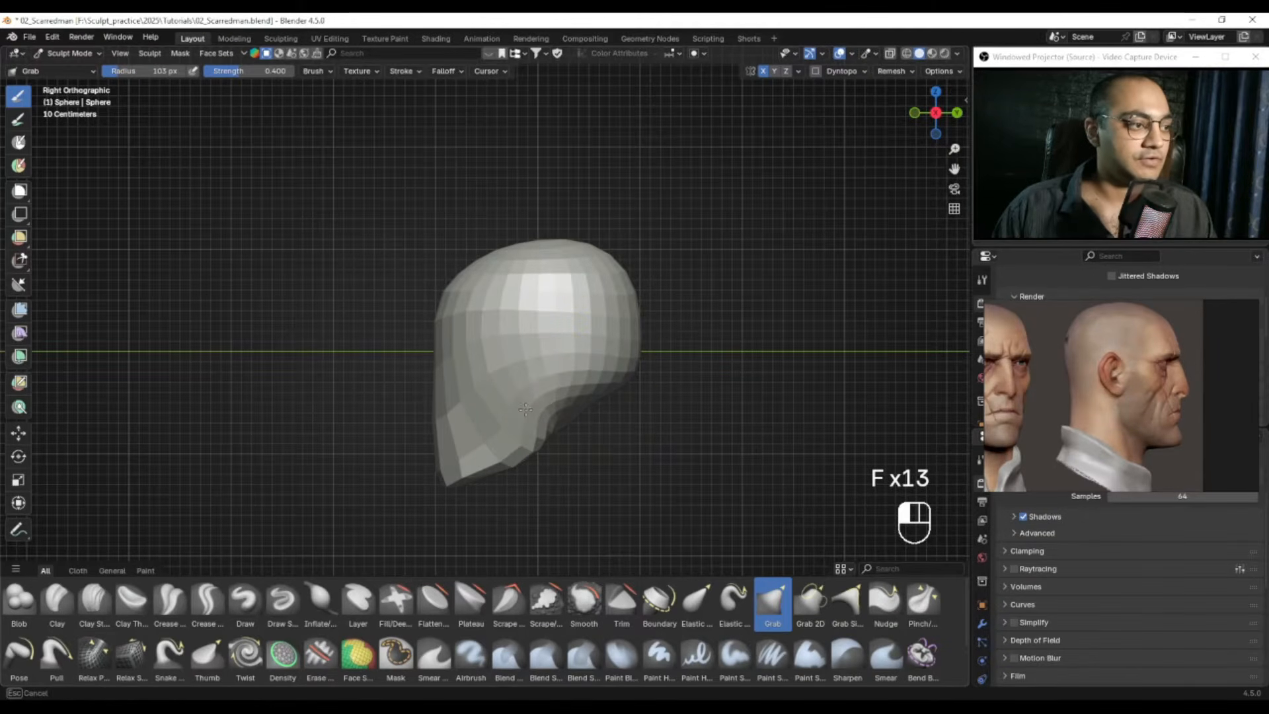
key(f)
click(531, 411)
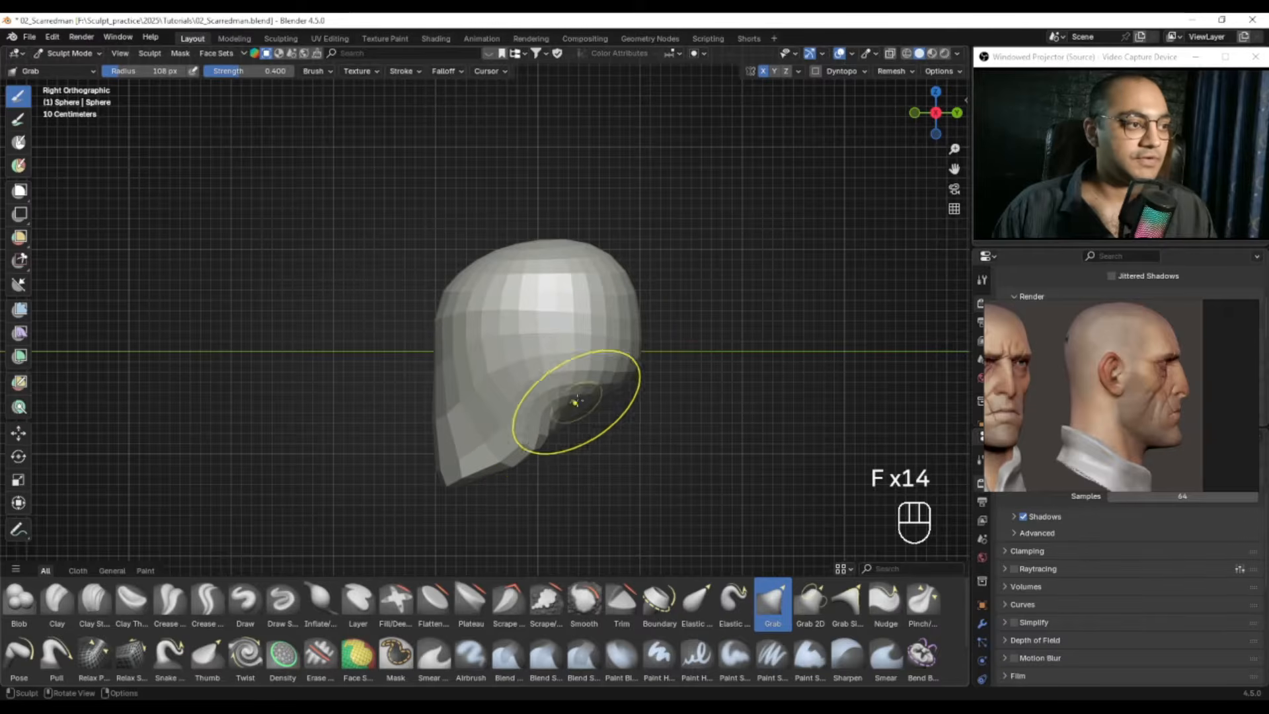
Step: Round the forehead and crown contour in side view with the Grab brush at 149 px, ending with the radius at 99 px
shift+middle_drag(617, 370, 617, 380)
key(f)
click(645, 363)
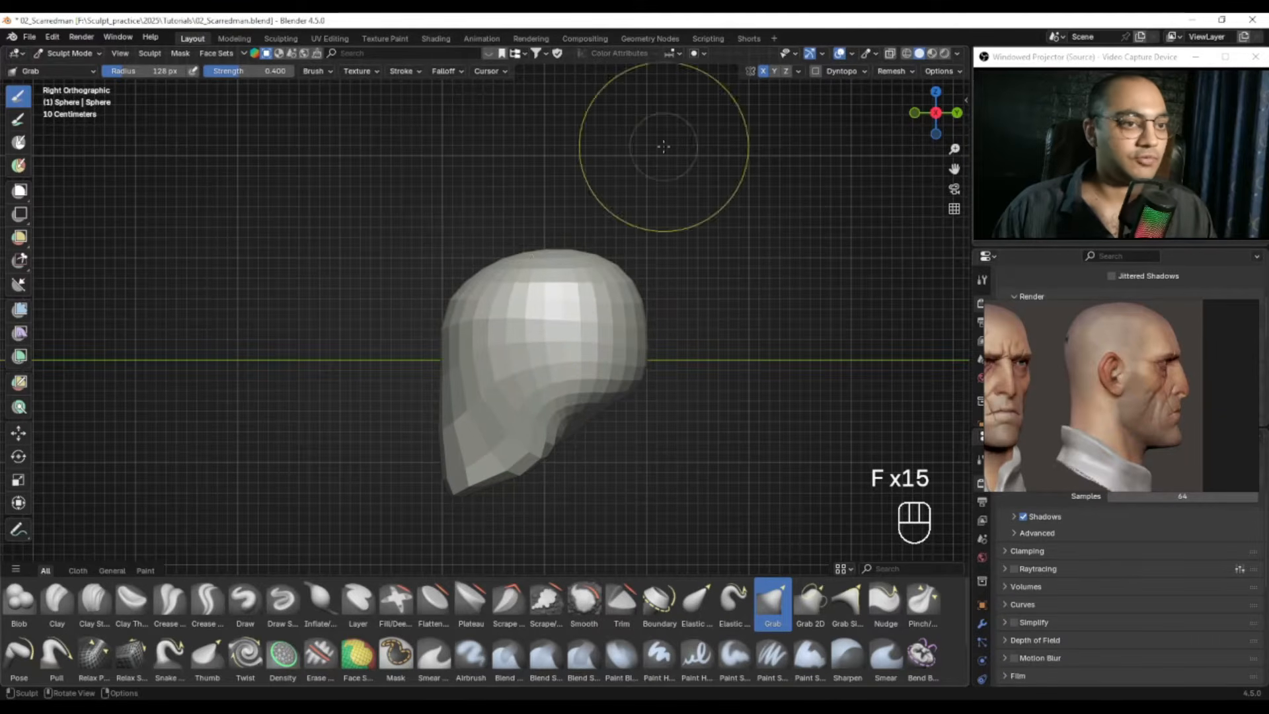
click(503, 279)
key(f)
click(477, 320)
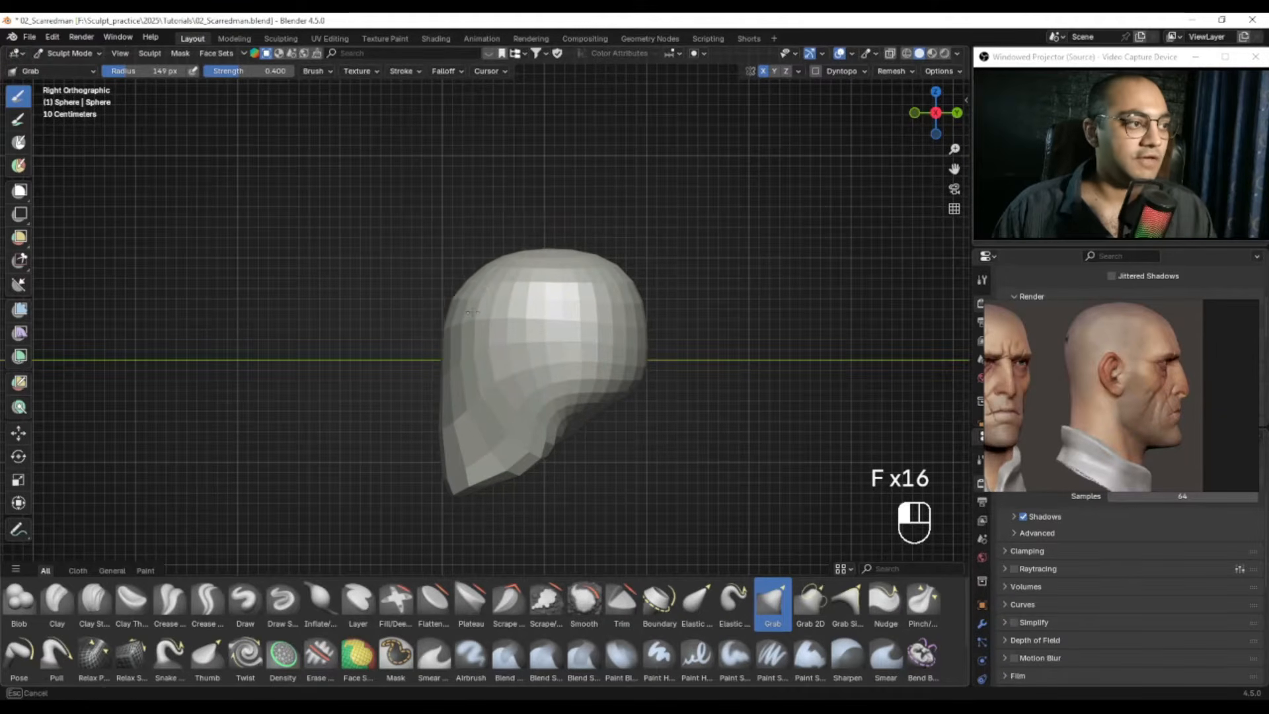
key(f)
click(437, 360)
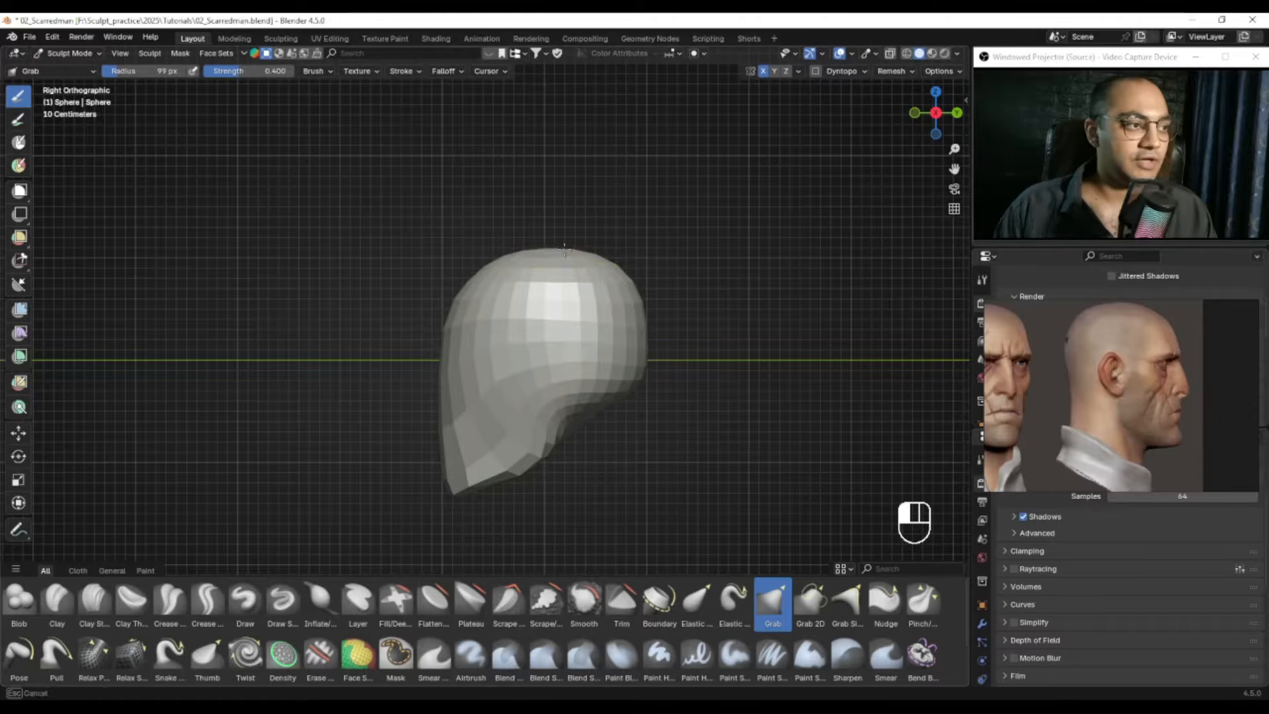
Step: Widen and square off the pointed chin from underneath using the Grab brush at 48 px, and set the radius to 76 px
mouse_move(538, 318)
alt+middle_down()
mouse_move(688, 306)
mouse_move(648, 317)
alt+middle_up()
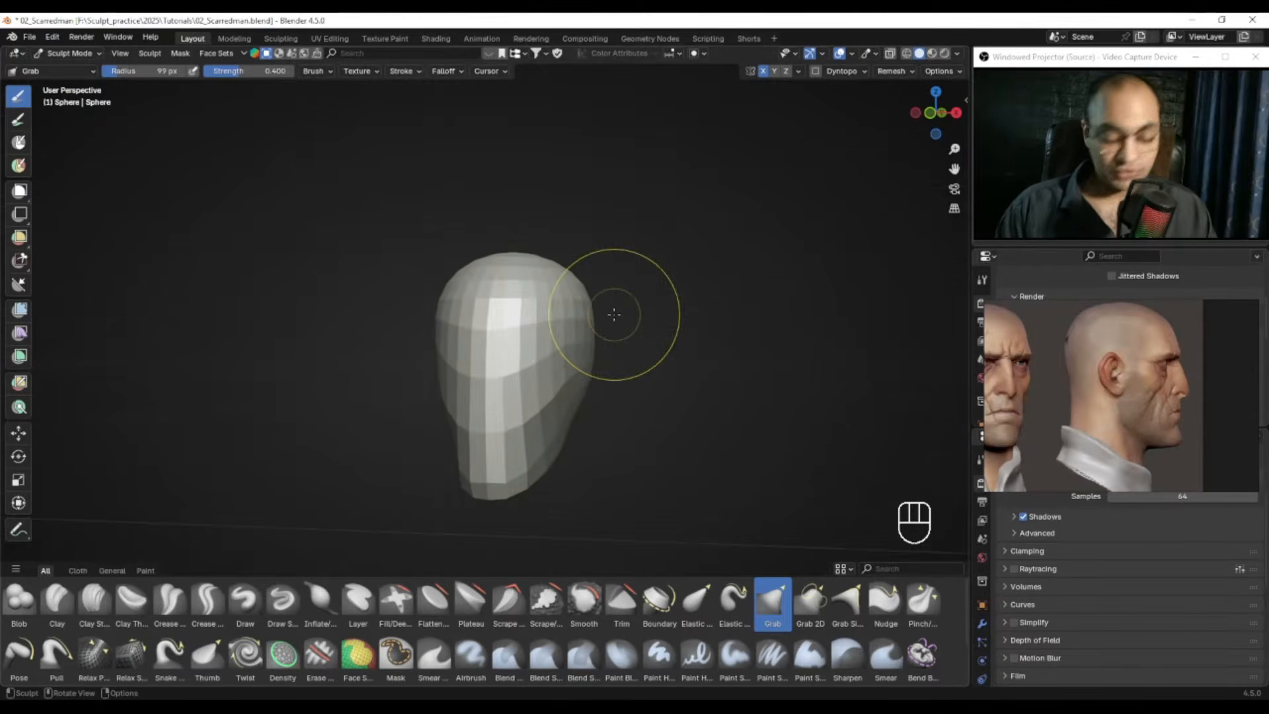
key(KP_1)
alt+middle_drag(488, 479, 462, 361)
mouse_move(462, 360)
shift+middle_down()
mouse_move(474, 388)
mouse_move(448, 392)
mouse_move(476, 410)
mouse_move(542, 511)
mouse_move(525, 523)
mouse_move(498, 518)
mouse_move(504, 496)
mouse_move(538, 482)
mouse_move(519, 416)
mouse_move(526, 363)
shift+middle_up()
key(f)
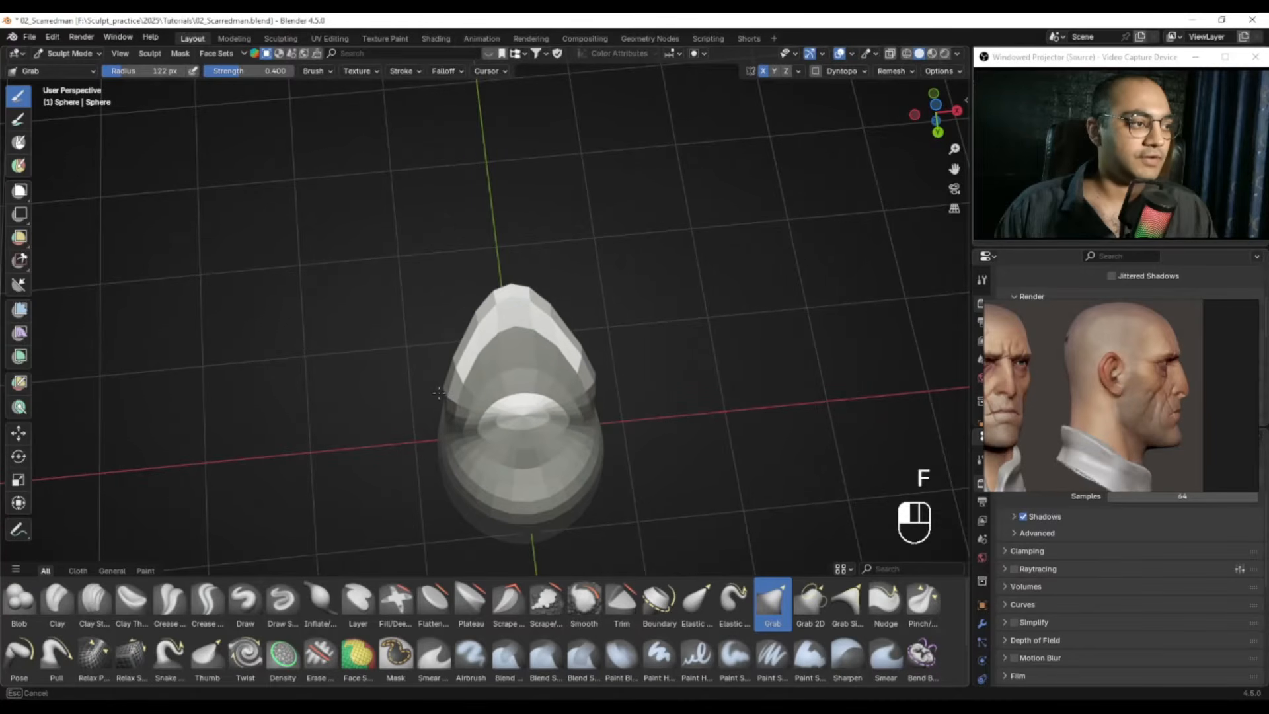
key(f)
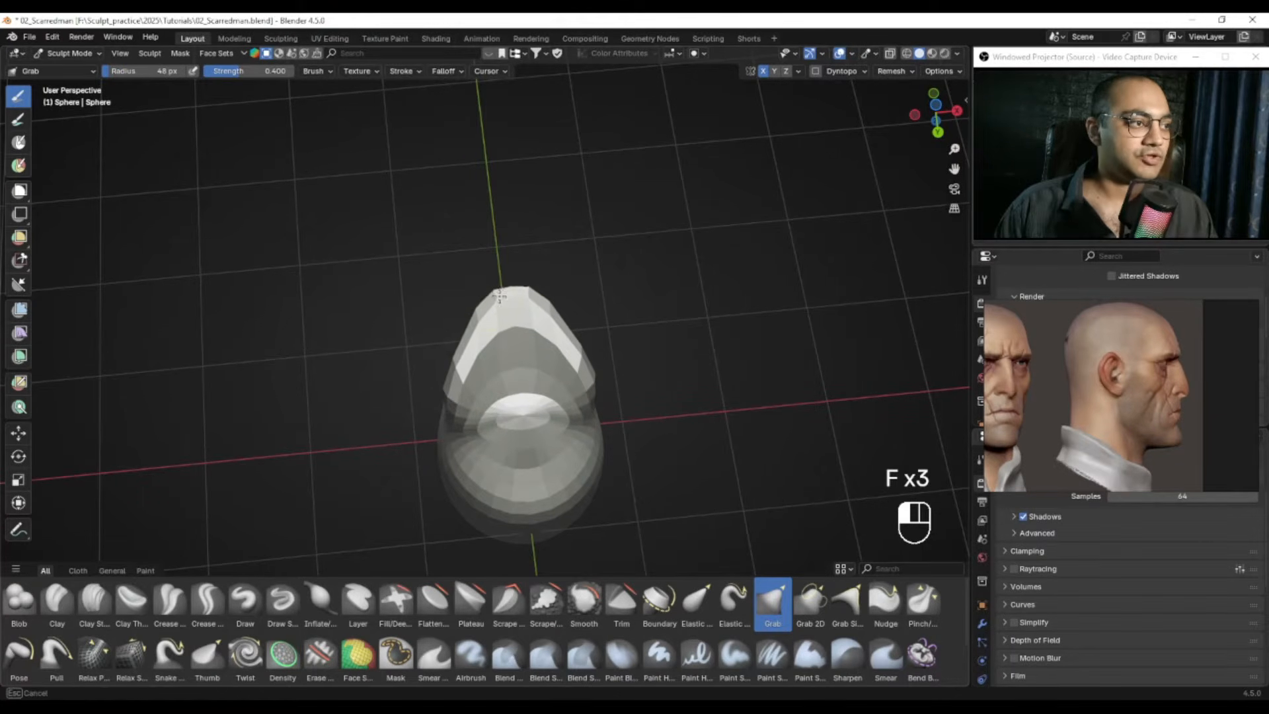
key(f)
click(487, 297)
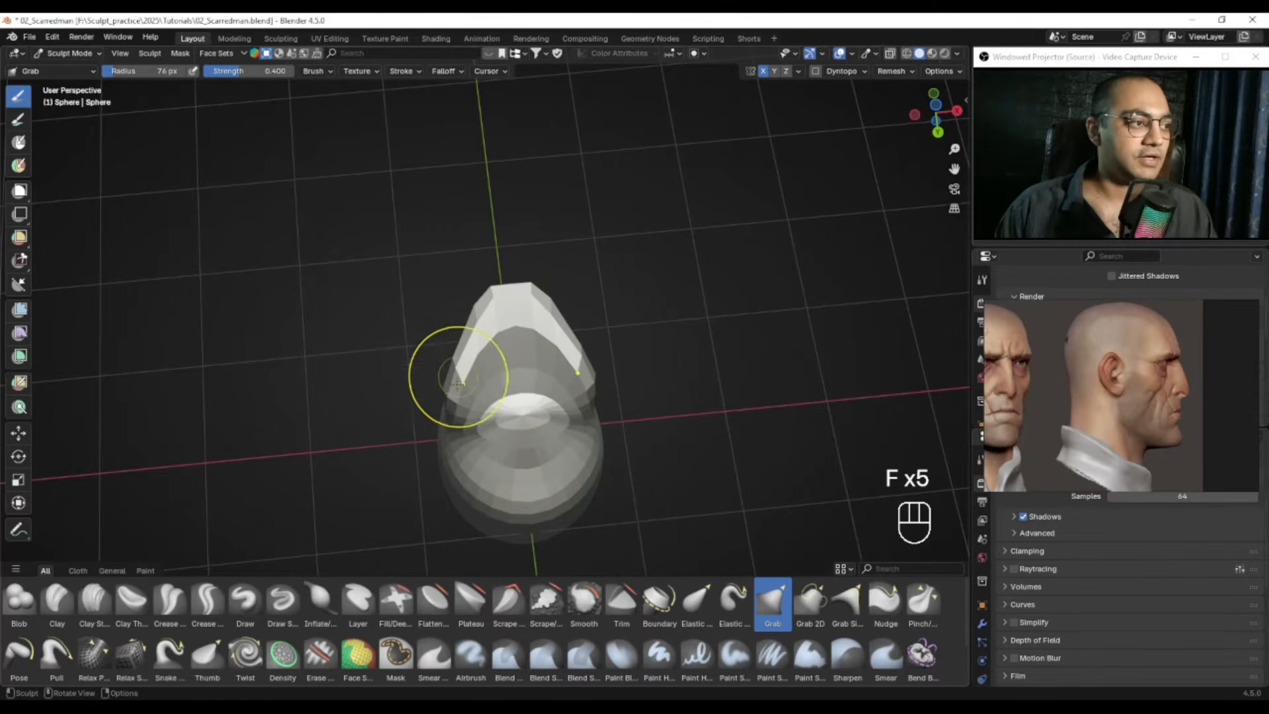
Step: Try to reshape the sides of the jaw from underneath, and undo the last three strokes
drag(445, 394, 447, 393)
mouse_move(471, 377)
alt+mouse_down()
mouse_move(481, 356)
mouse_move(476, 368)
alt+mouse_up()
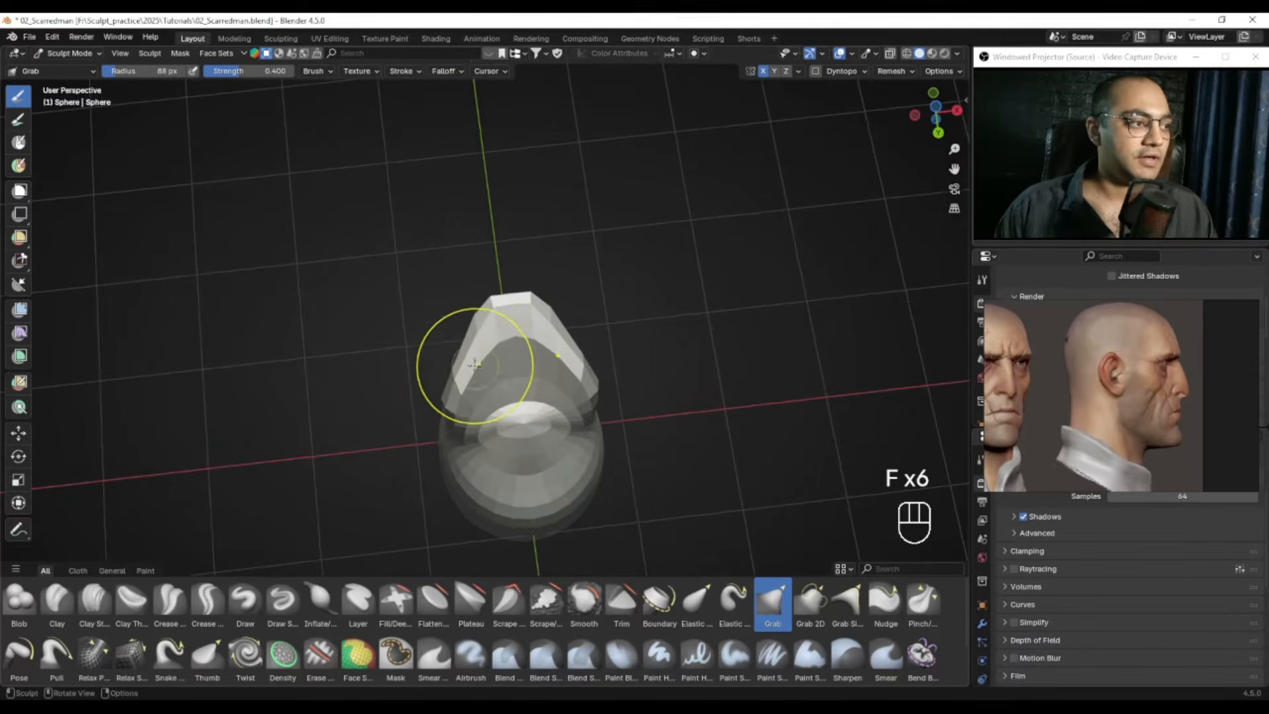
key(ctrl+z)
key(ctrl+z)
key(ctrl+z)
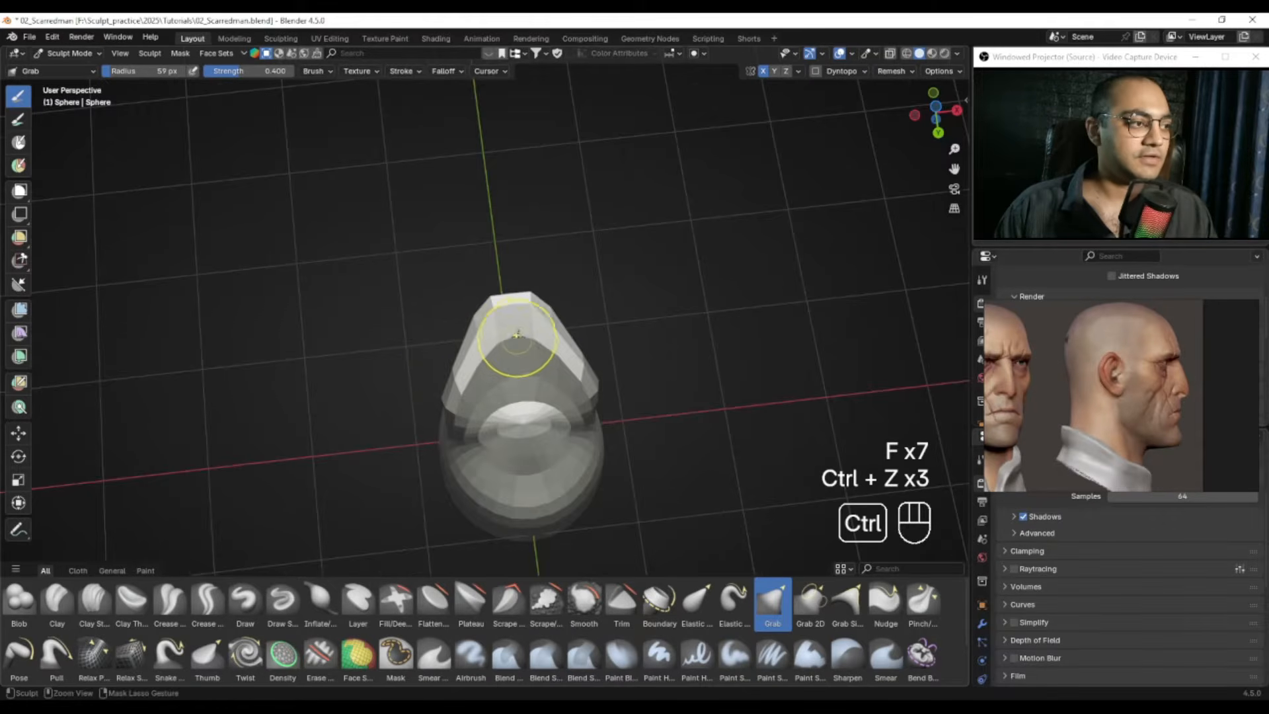
Step: Adjust the lower jaw sides and chin corners from the front with the Grab brush, ending at a radius of 78 px
alt+drag(495, 354, 554, 411)
mouse_move(554, 411)
alt+middle_down()
mouse_move(530, 476)
mouse_move(566, 472)
alt+middle_up()
key(f)
click(435, 448)
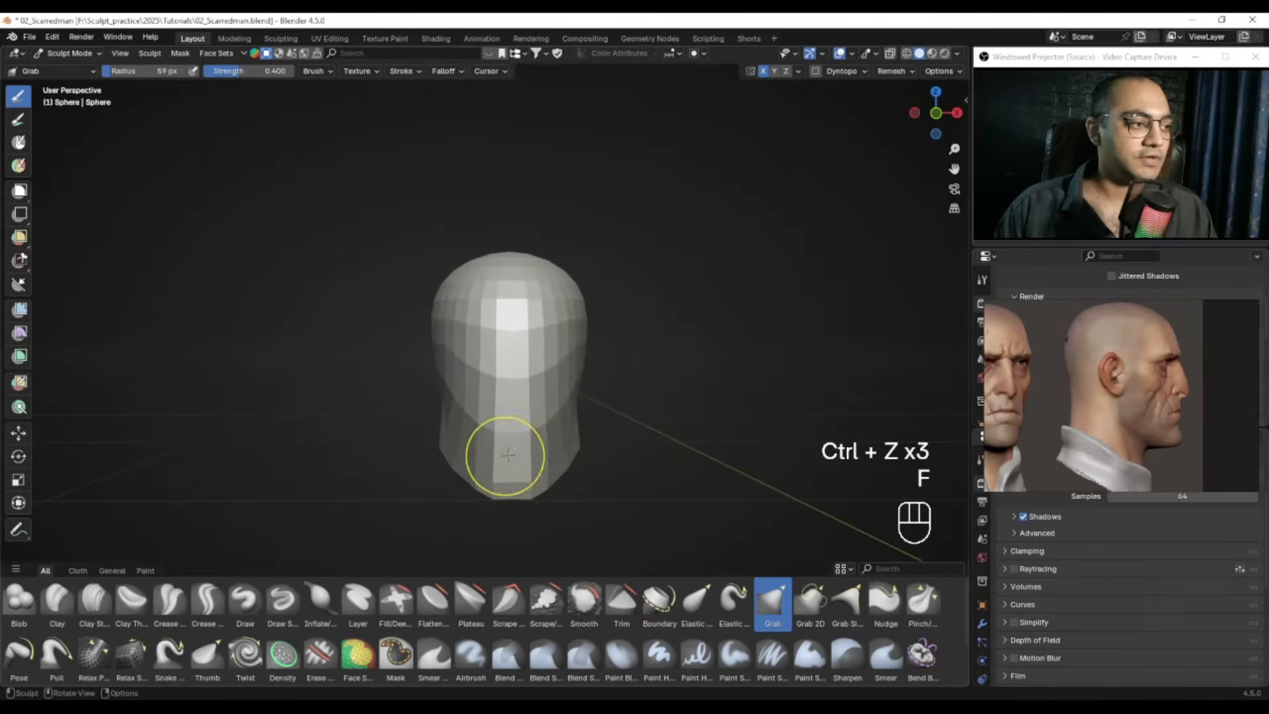
drag(456, 446, 461, 445)
key(f)
mouse_move(515, 446)
alt+mouse_down()
mouse_move(520, 459)
mouse_move(473, 467)
alt+mouse_up()
click(525, 462)
mouse_move(481, 470)
alt+middle_down()
mouse_move(477, 278)
mouse_move(492, 288)
mouse_move(489, 357)
mouse_move(519, 454)
mouse_move(559, 450)
alt+middle_up()
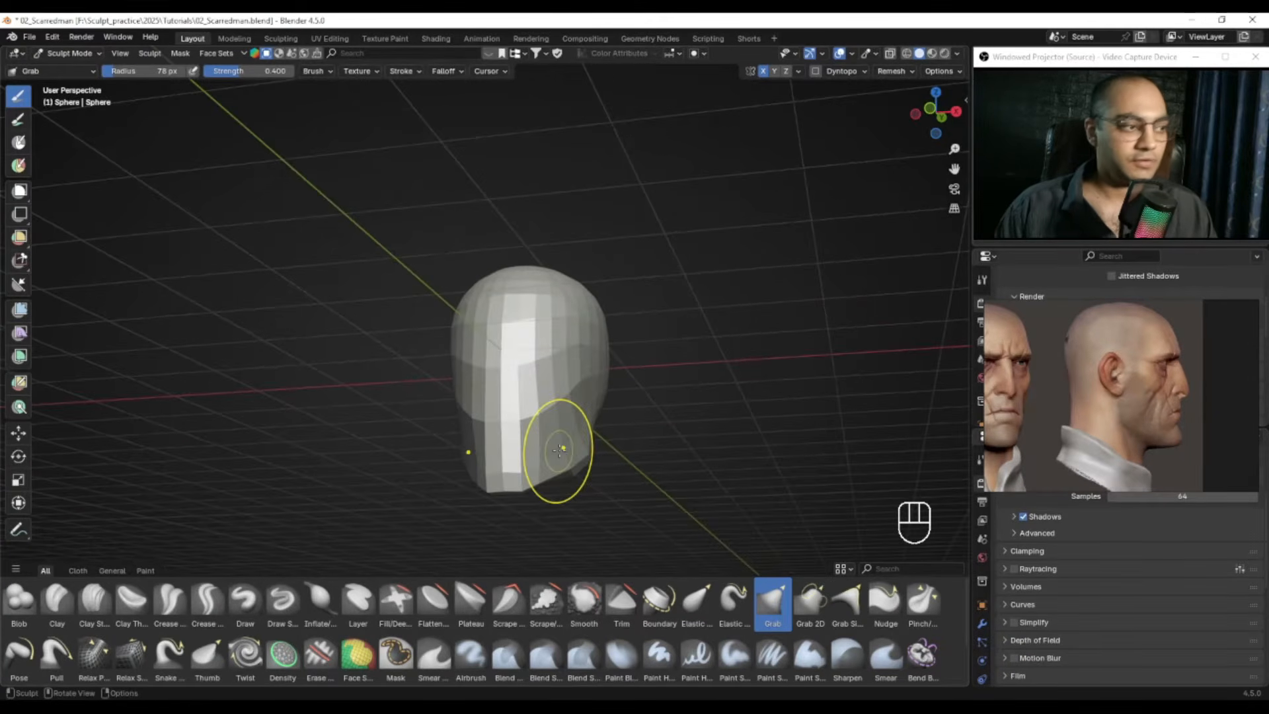
Step: Bring the front-facing head of the reference into view and shape the jawline to it with the Grab brush, ending at 124 px
key(KP_1)
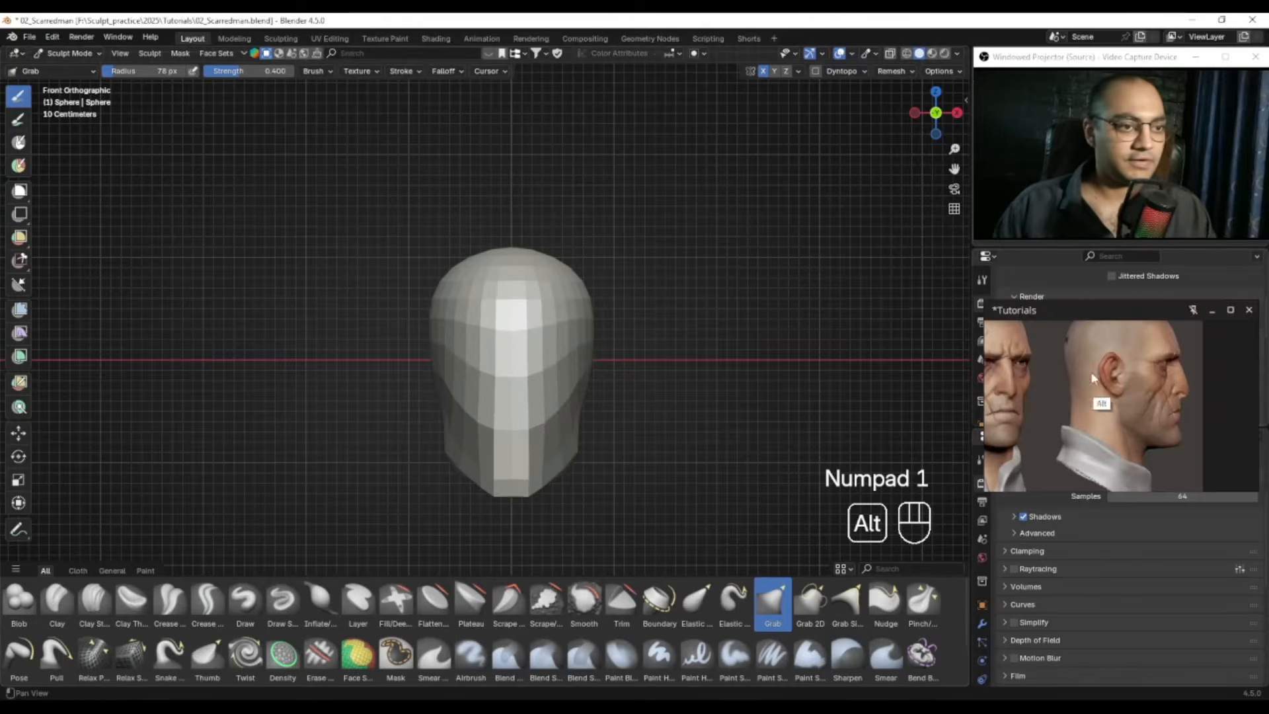
alt+drag(1107, 378, 1176, 397)
scroll(516, 453, up, 1)
key(f)
key(f)
click(482, 468)
key(f)
drag(453, 446, 452, 443)
key(f)
click(444, 414)
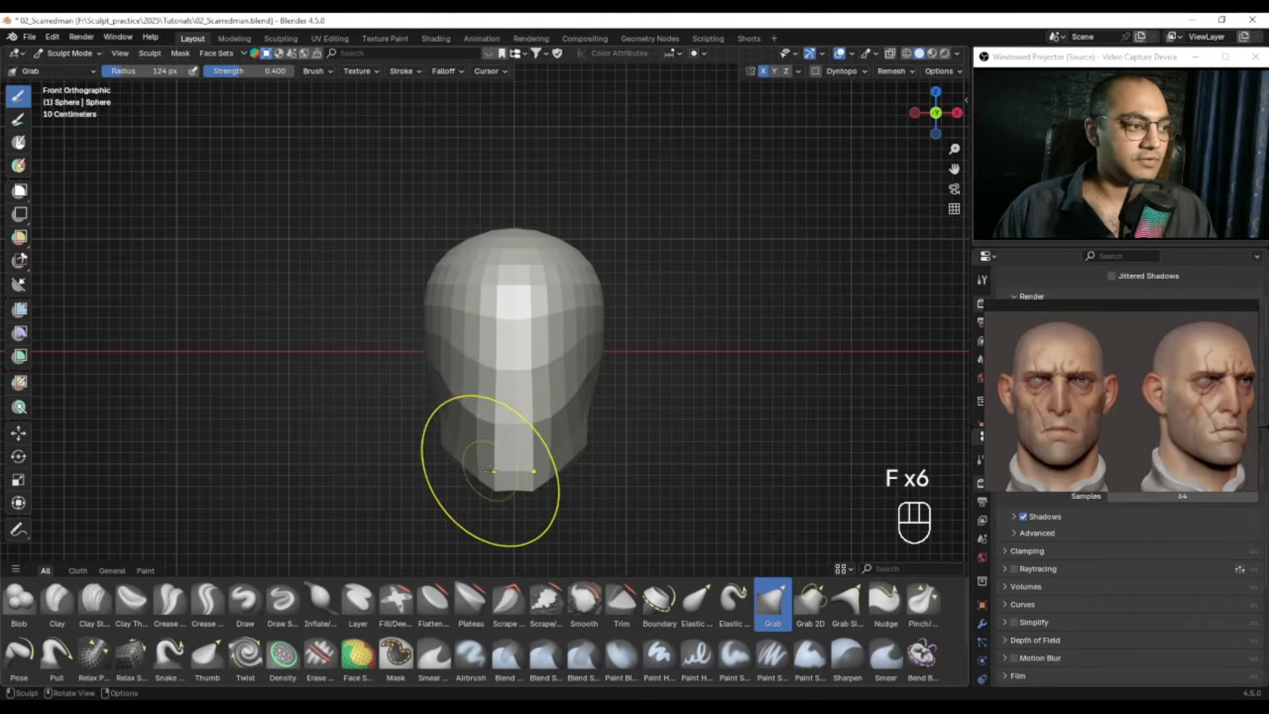
Step: Push the sides of the head inward around cheek level in front view with the Grab brush at 117 px
drag(440, 367, 456, 372)
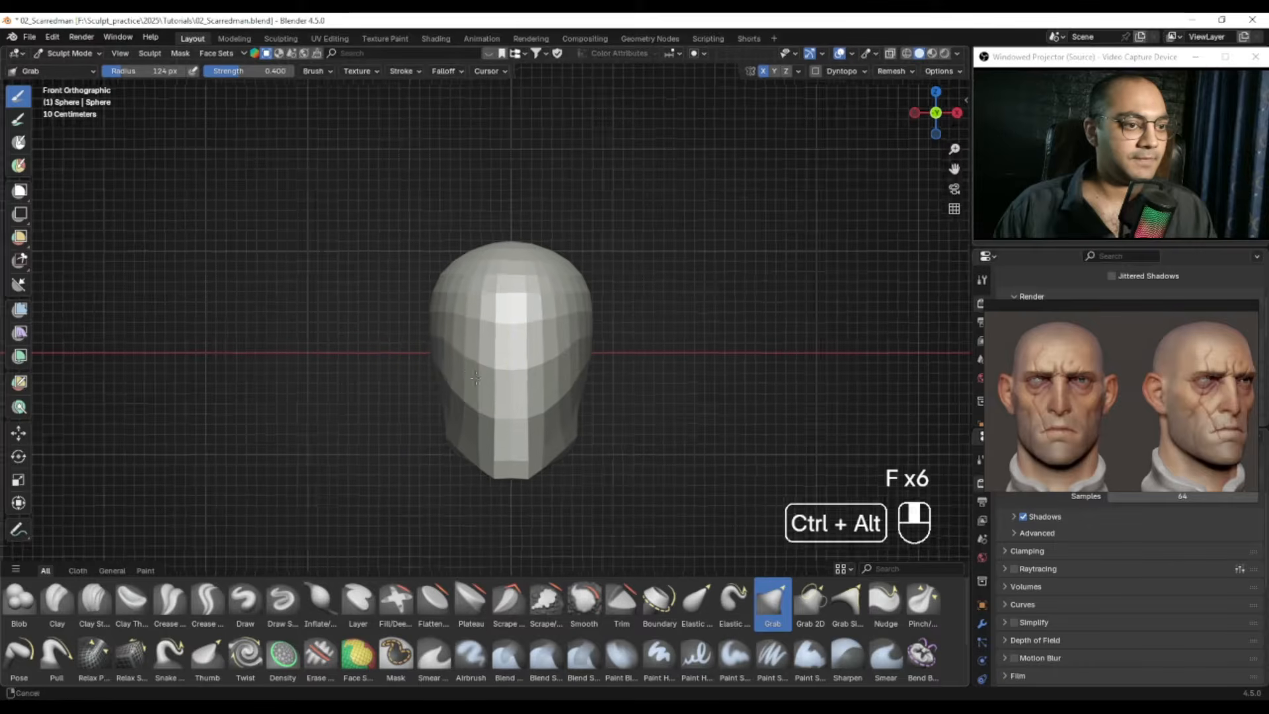
key(ctrl+z)
key(f)
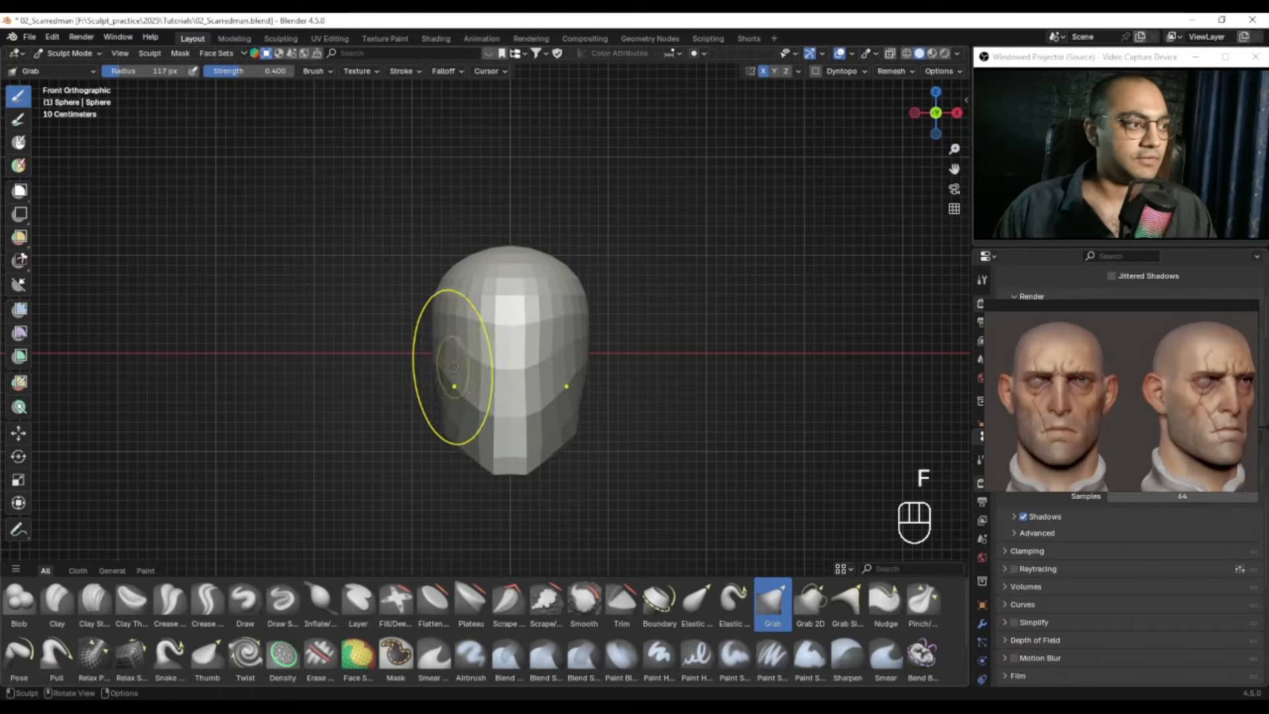
mouse_move(474, 383)
alt+right_down()
mouse_move(581, 388)
mouse_move(492, 390)
alt+right_up()
key(f)
click(456, 429)
Step: Remesh the head and reshape the jaw corners beside the chin with the Grab brush at 68 px
alt+middle_drag(612, 430, 578, 388)
key(ctrl+r)
alt+right_drag(538, 388, 570, 421)
mouse_move(570, 421)
alt+middle_down()
mouse_move(504, 453)
mouse_move(500, 481)
alt+middle_up()
key(f)
click(504, 453)
key(f)
click(463, 456)
middle_drag(458, 436, 520, 448)
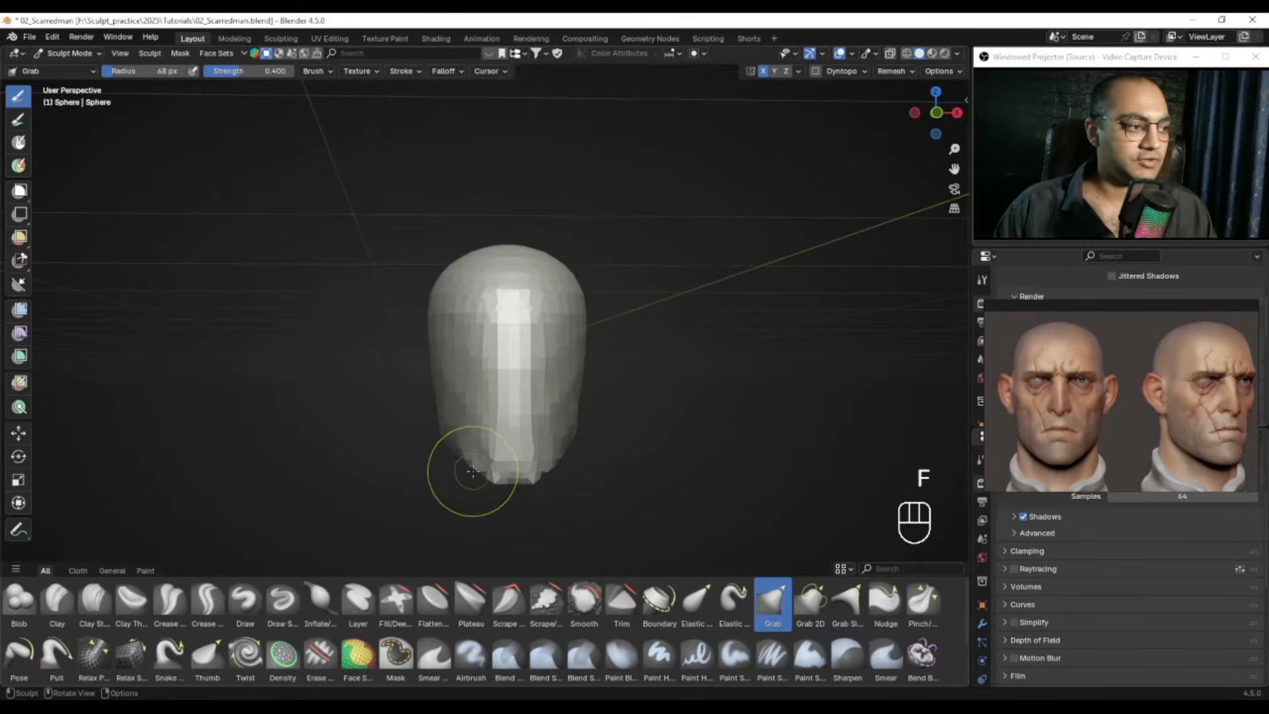
middle_drag(480, 470, 524, 411)
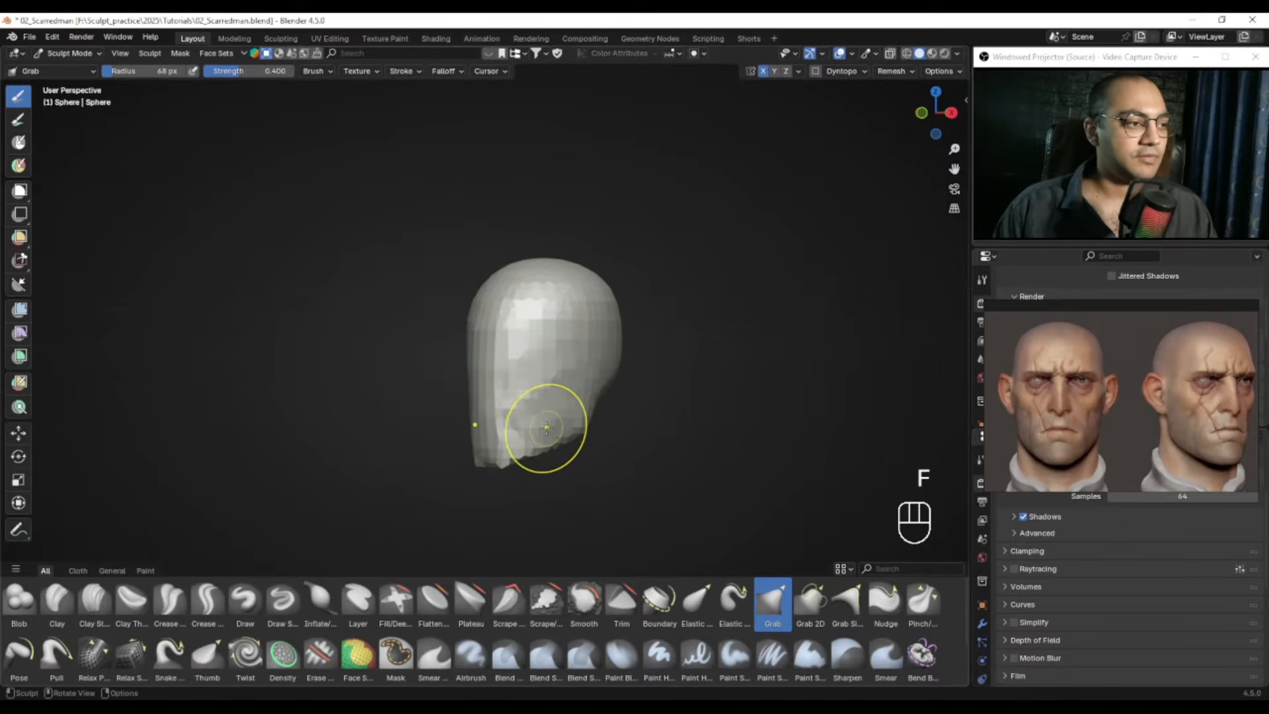
Step: Set the remesh voxel size to about 0.06 m and remesh the head
key(r)
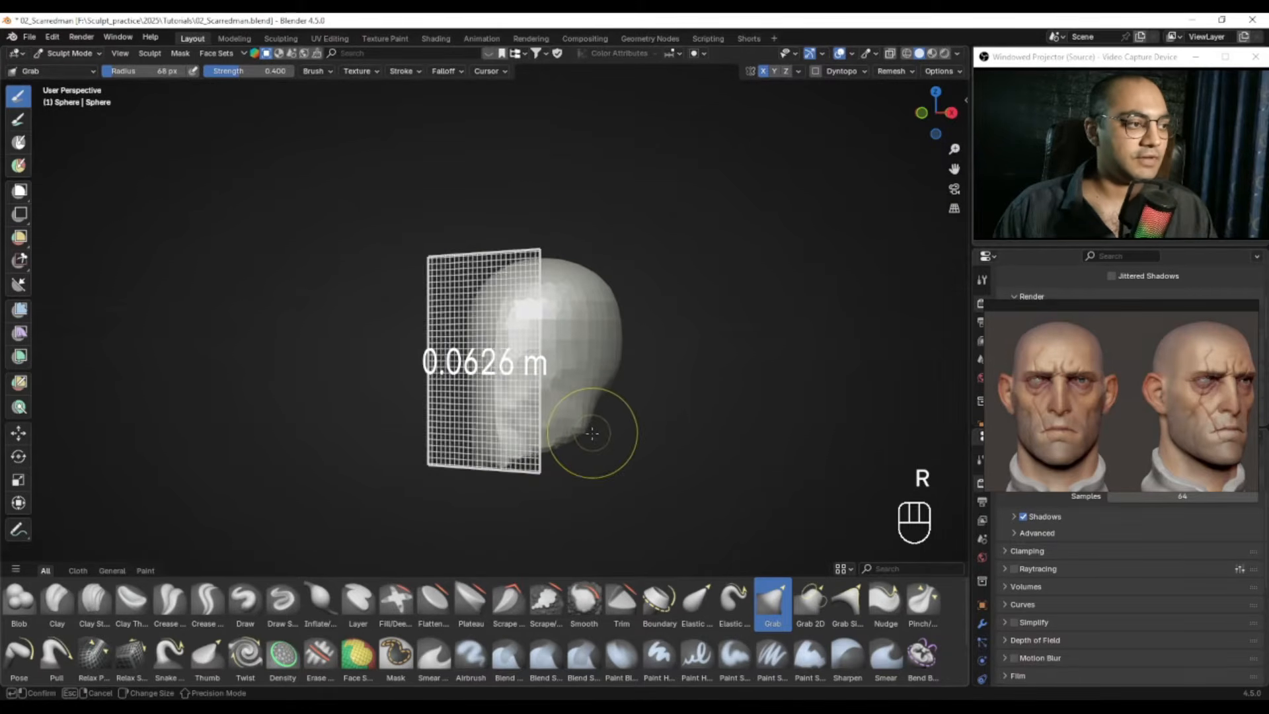
click(601, 434)
key(ctrl+r)
Step: Paint an oval neck mask on the underside of the head with the Mask brush at 54 px, and invert the mask
middle_drag(629, 417, 541, 370)
key(KP_3)
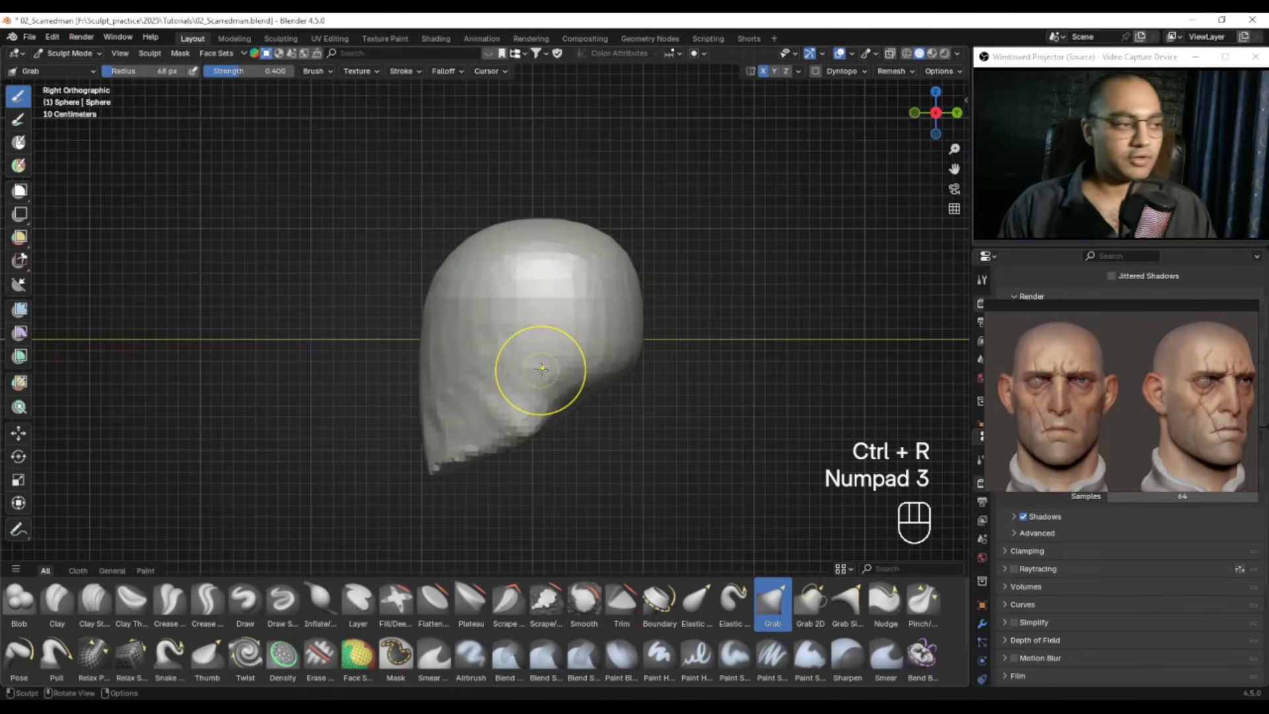
alt+drag(563, 344, 489, 258)
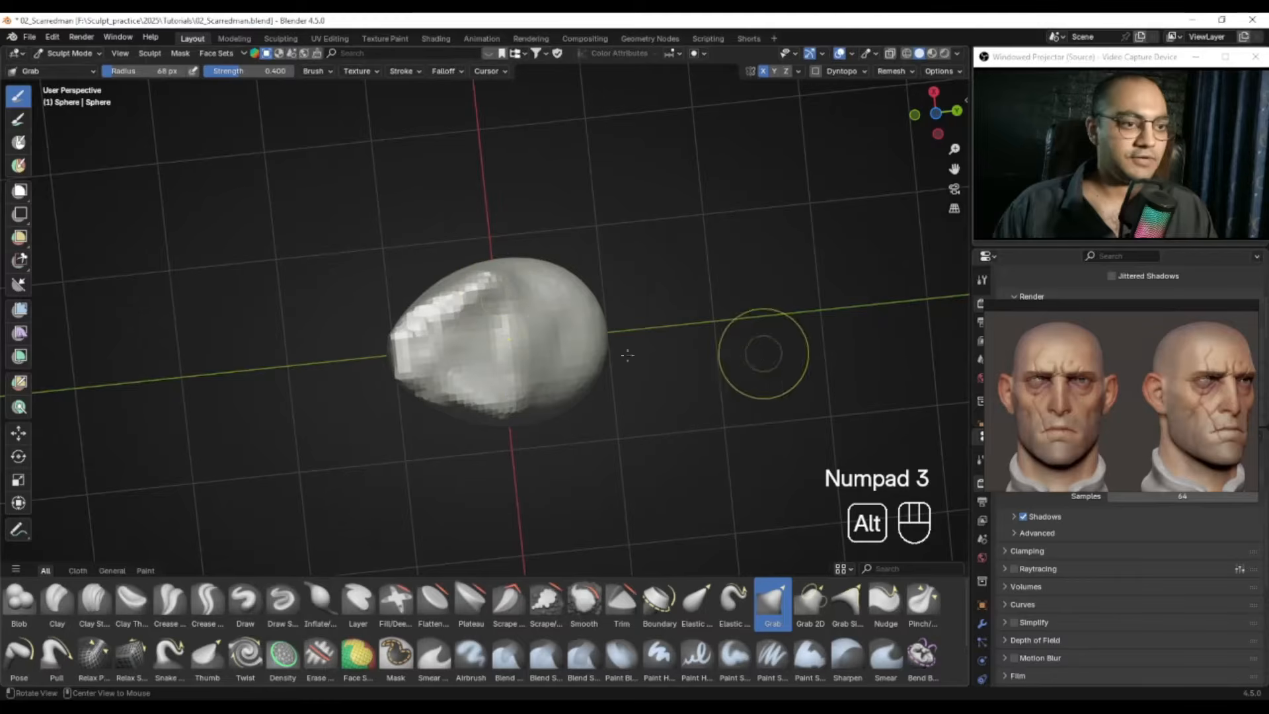
key(m)
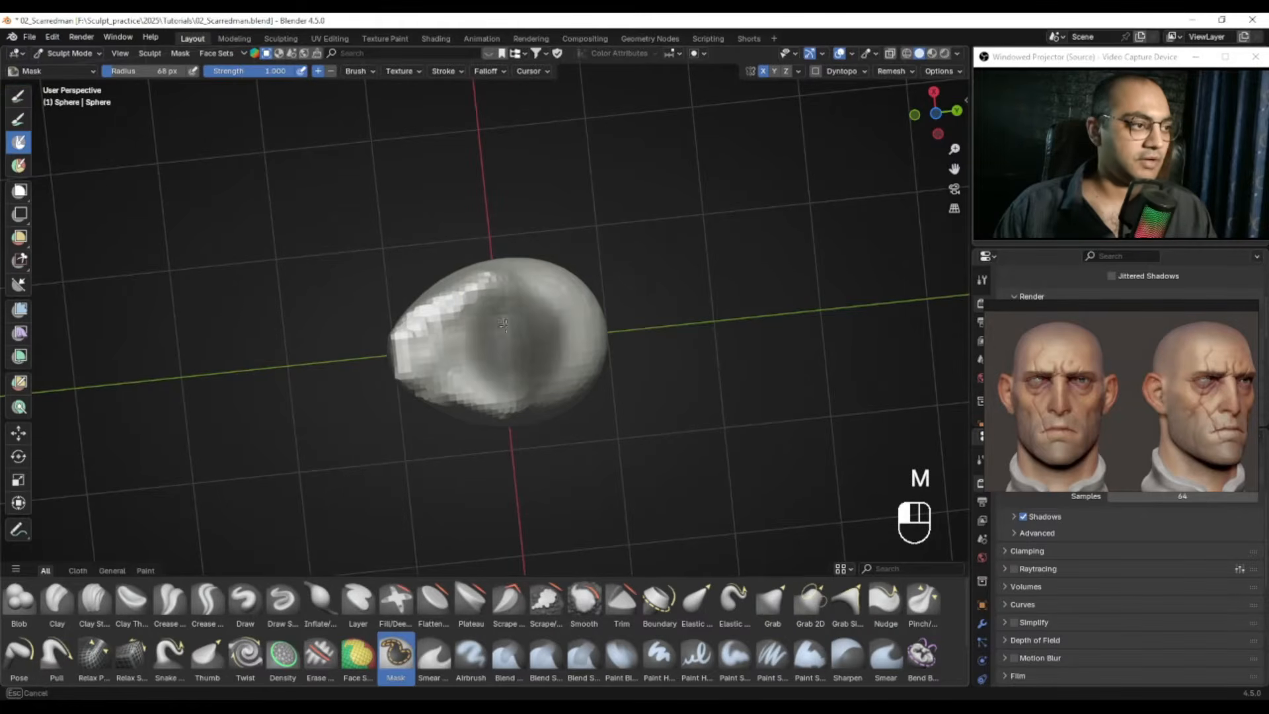
key(ctrl+z)
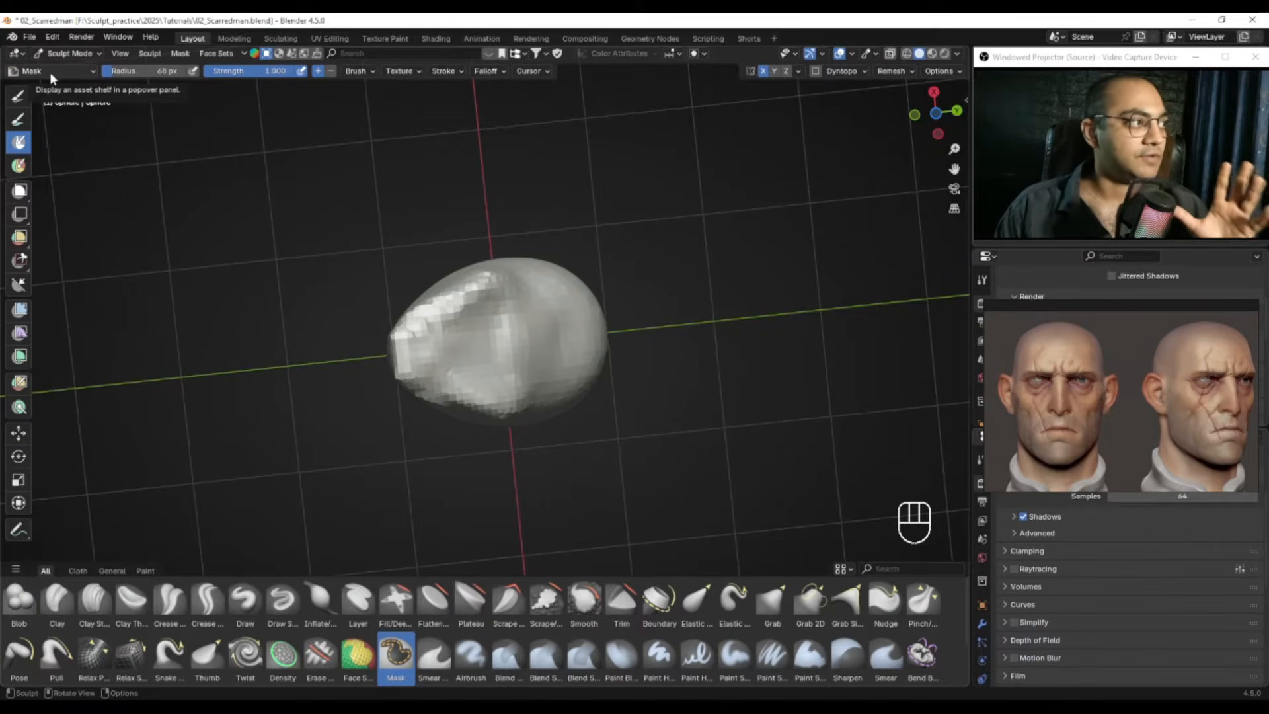
shift+middle_drag(523, 316, 502, 332)
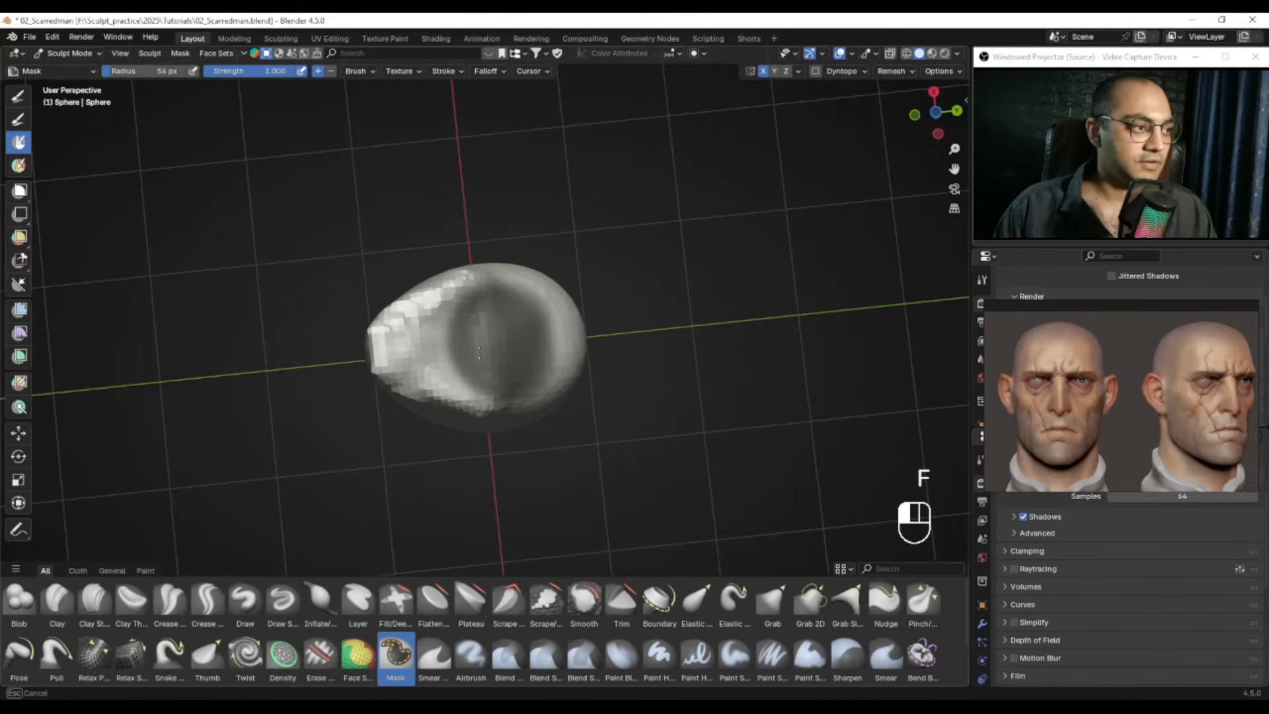
mouse_move(505, 329)
middle_down()
mouse_move(533, 405)
mouse_move(522, 290)
mouse_move(496, 326)
mouse_move(515, 392)
mouse_move(463, 357)
mouse_move(419, 360)
mouse_move(441, 335)
mouse_move(486, 352)
mouse_move(485, 402)
mouse_move(456, 377)
mouse_move(510, 404)
mouse_move(578, 332)
mouse_move(453, 396)
middle_up()
key(f)
key(ctrl+i)
Step: Pull the unmasked area down and slightly back in side view with the Grab brush at 133 px to form the neck
key(KP_3)
key(g)
key(f)
scroll(521, 397, down, 2)
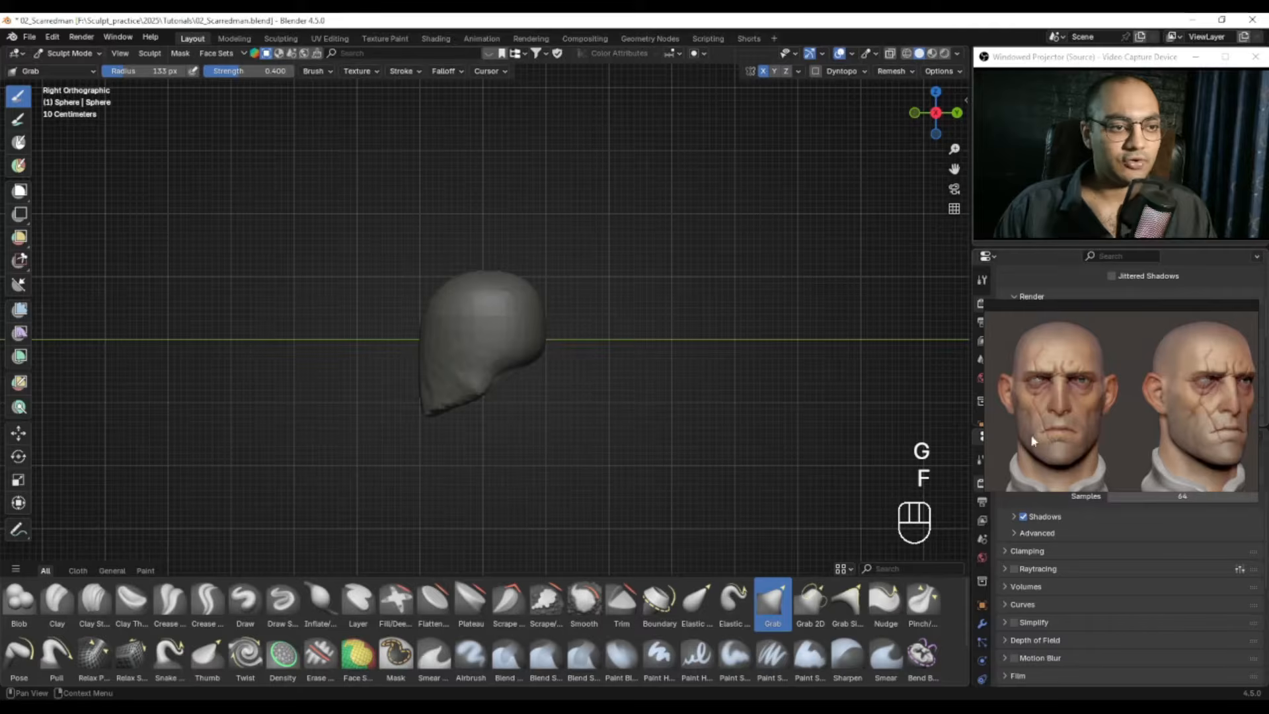
scroll(507, 382, up, 1)
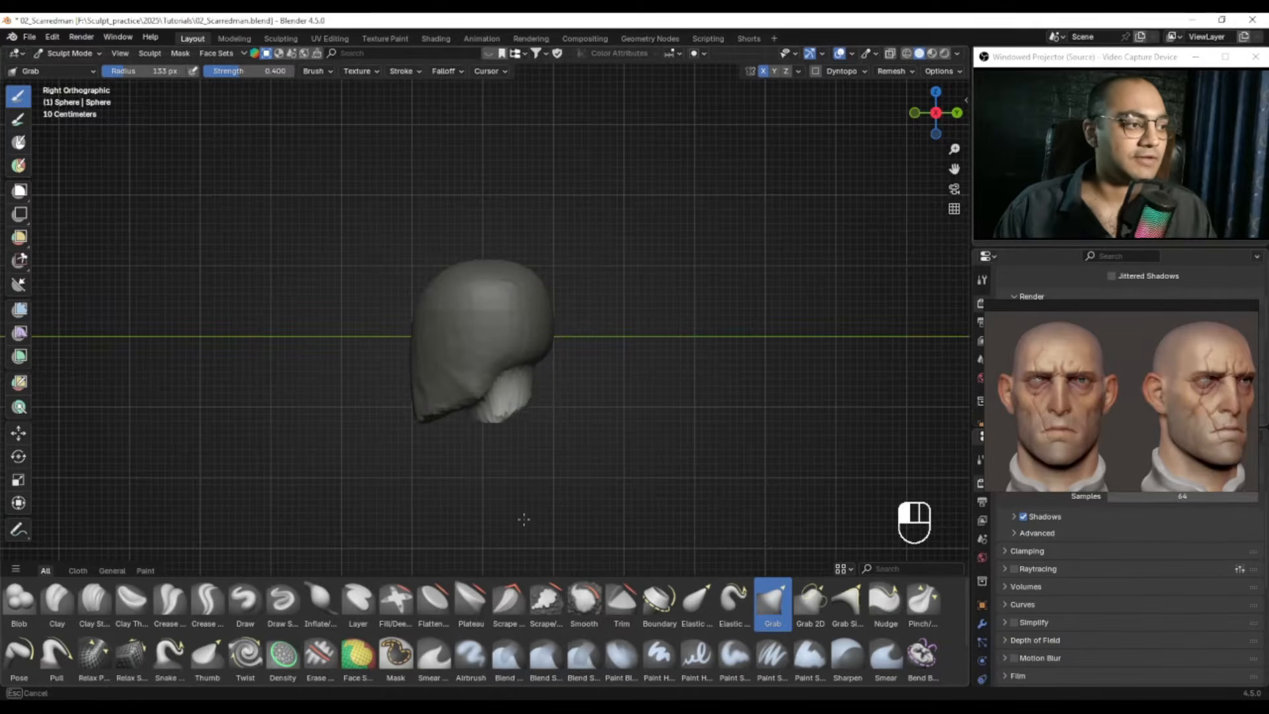
key(f)
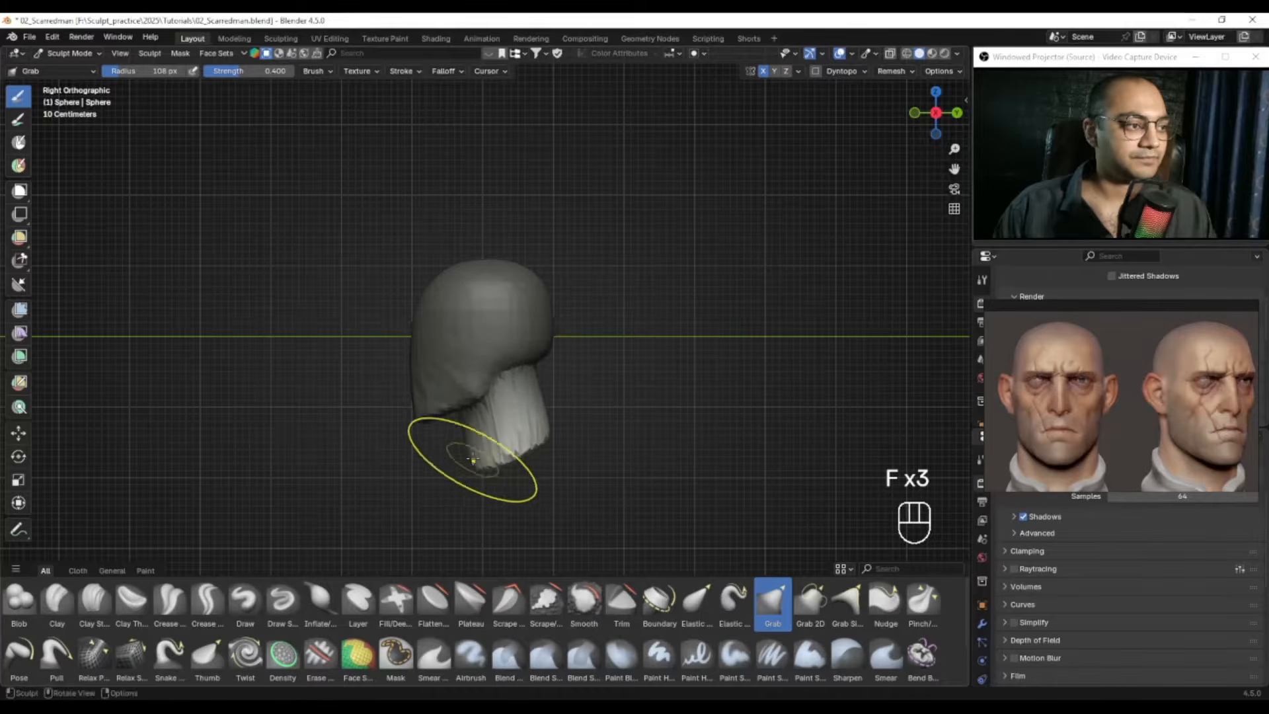
Step: Clear the mask from the head and neck
mouse_move(534, 442)
alt+middle_down()
mouse_move(643, 445)
mouse_move(655, 430)
mouse_move(551, 437)
alt+middle_up()
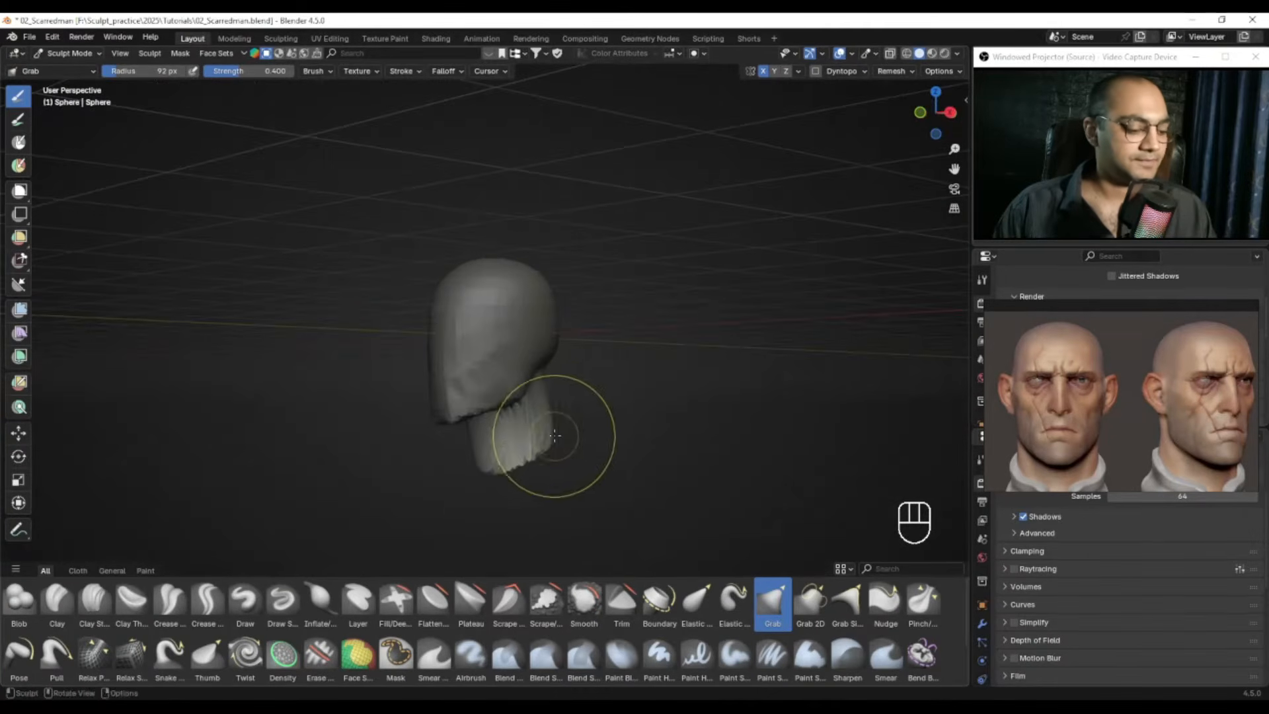
key(alt+m)
alt+middle_drag(494, 280, 363, 377)
ctrl+middle_drag(363, 377, 569, 334)
Step: Remesh the head together with the pulled-out neck, and smooth the neck's surface
alt+shift+middle_drag(527, 456, 486, 390)
mouse_move(486, 390)
ctrl+middle_down()
mouse_move(494, 374)
mouse_move(549, 414)
mouse_move(456, 391)
mouse_move(489, 354)
ctrl+middle_up()
key(ctrl+r)
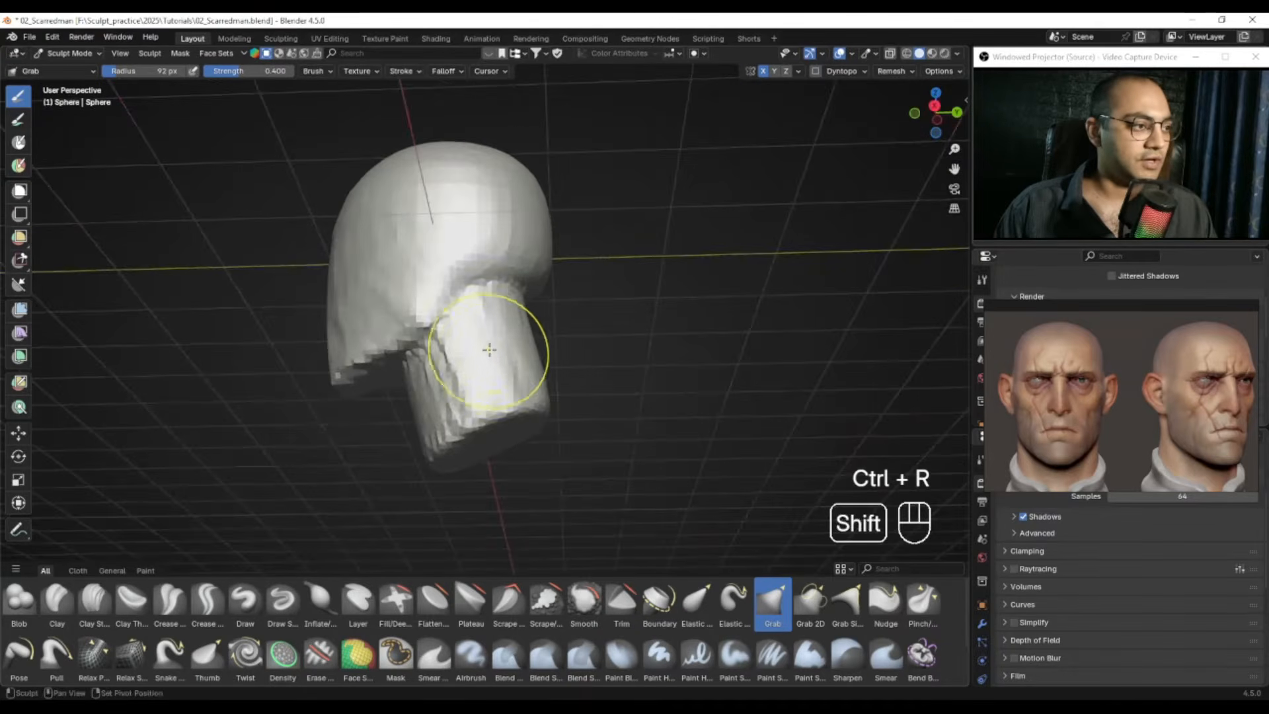
mouse_move(439, 403)
alt+middle_down()
mouse_move(509, 368)
mouse_move(439, 396)
mouse_move(440, 423)
alt+middle_up()
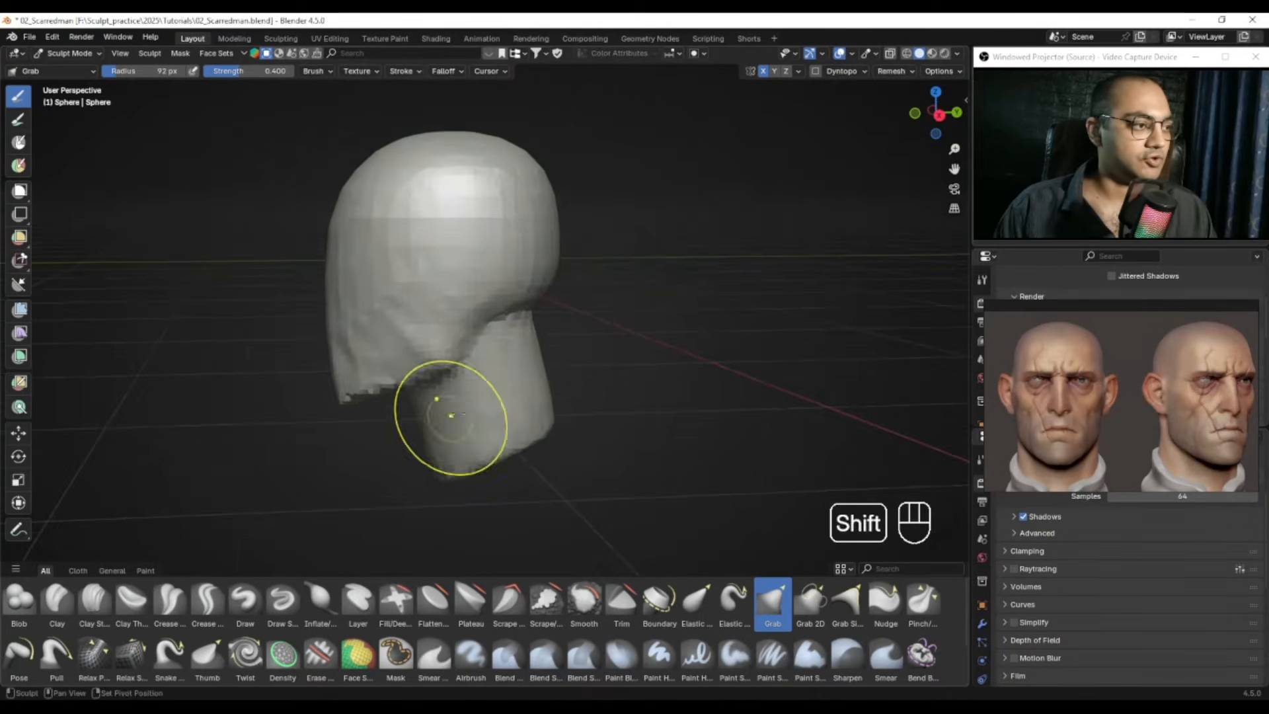
mouse_move(506, 354)
ctrl+alt+middle_down()
mouse_move(561, 391)
mouse_move(629, 383)
mouse_move(489, 393)
ctrl+alt+middle_up()
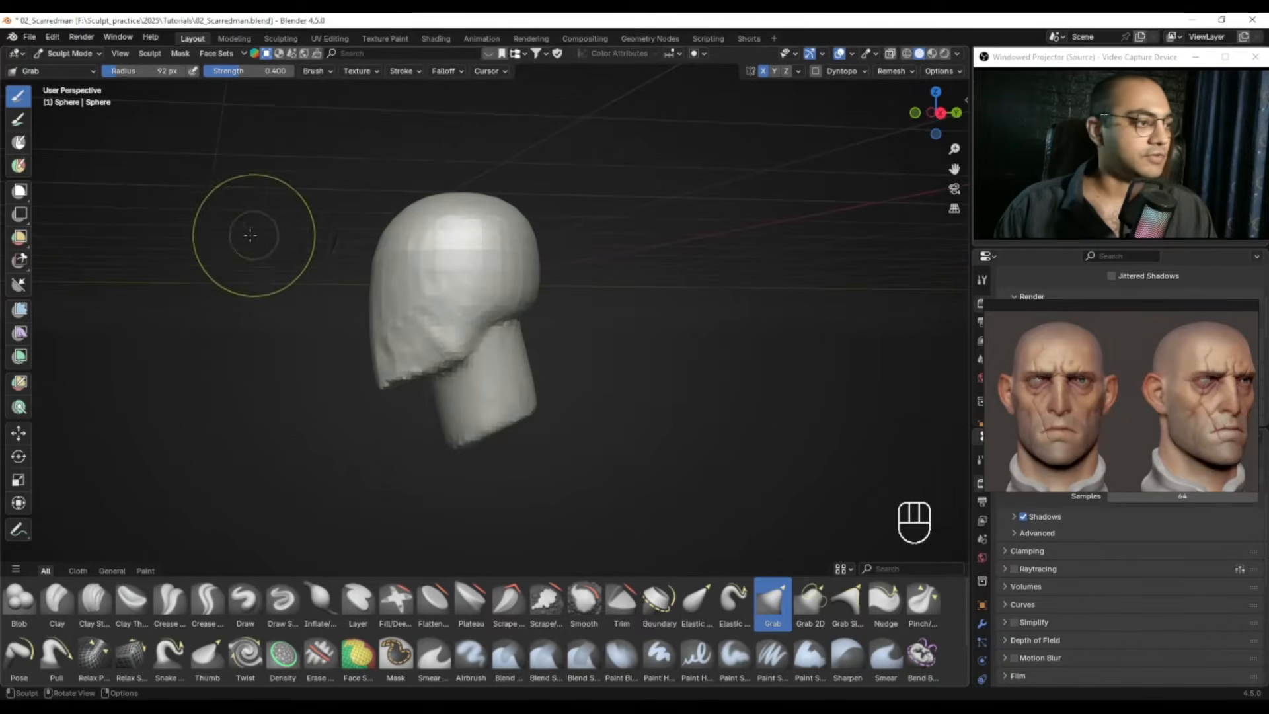
Step: Build up volume along the side of the neck with the Draw brush, reducing its radius to 57 px
click(245, 600)
alt+middle_drag(609, 390, 625, 392)
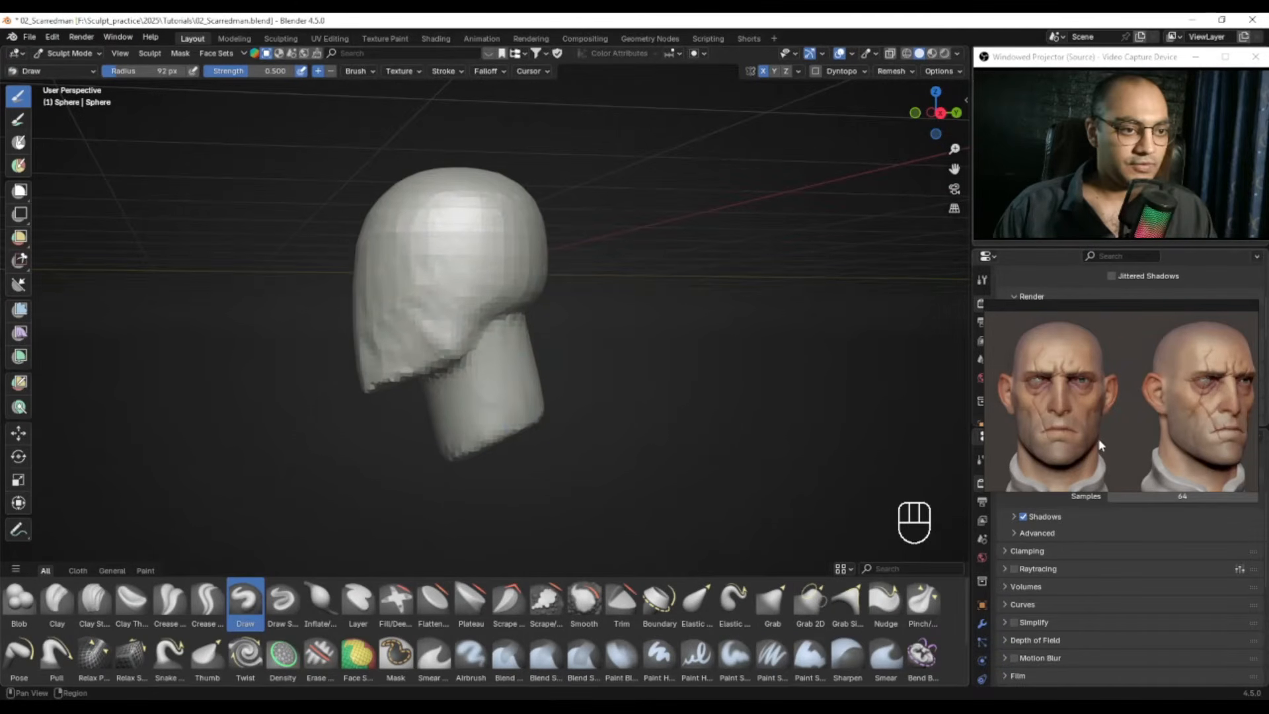
ctrl+alt+middle_drag(598, 303, 568, 331)
shift+middle_drag(568, 330, 588, 314)
key(f)
click(504, 359)
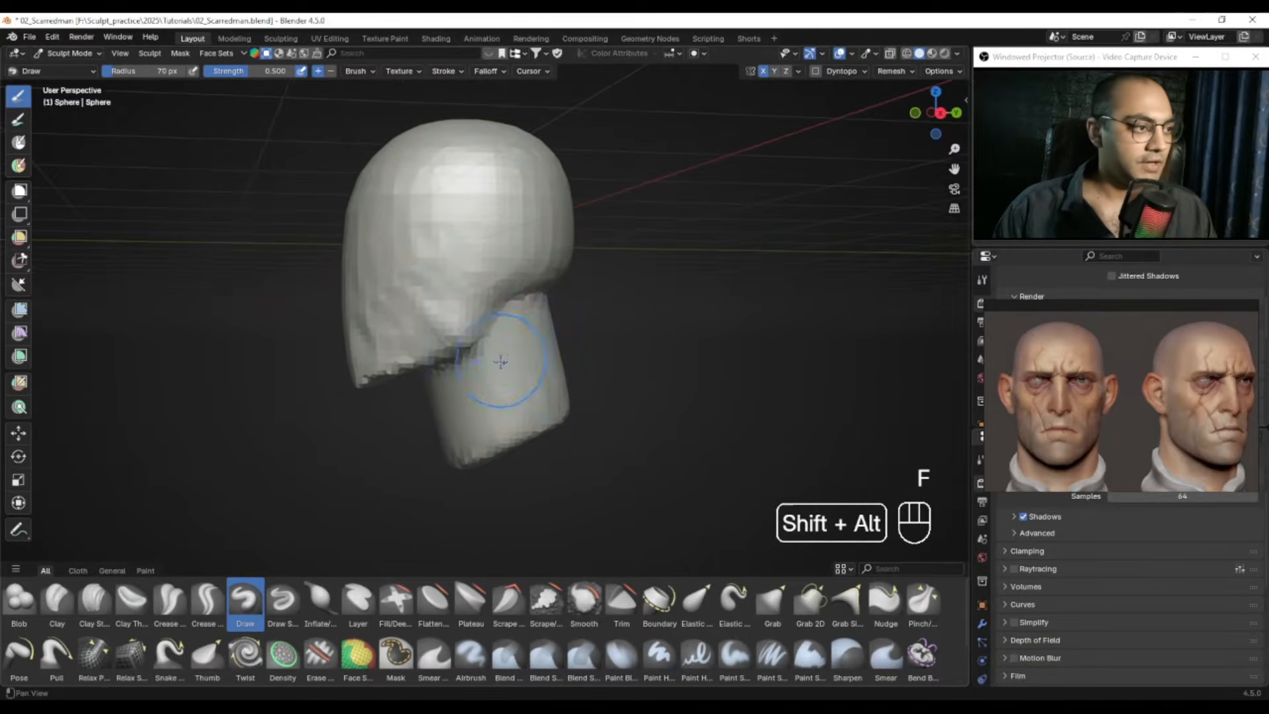
alt+shift+middle_drag(504, 344, 514, 372)
key(f)
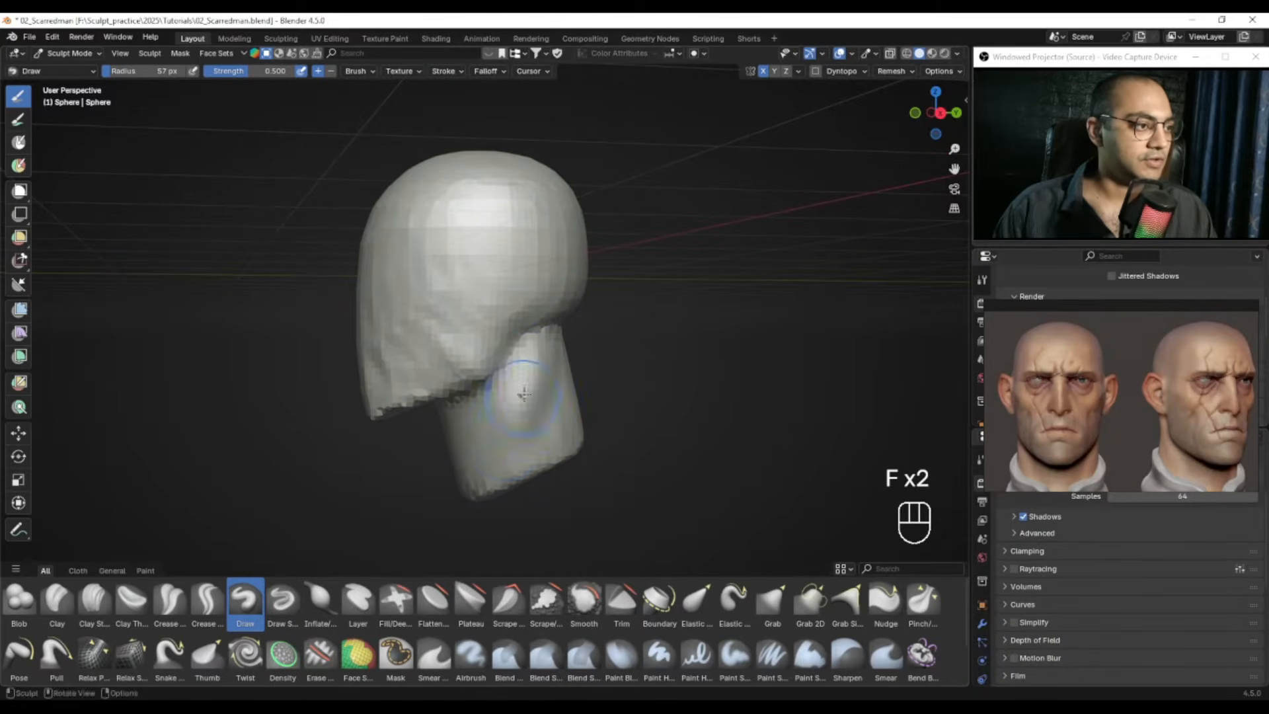
drag(478, 493, 493, 491)
Step: Smooth the lower side of the neck, and set the Draw brush radius to 47 px for the area under the skull
alt+middle_drag(554, 452, 573, 448)
key(f)
click(581, 448)
shift+drag(537, 481, 520, 474)
mouse_move(556, 431)
alt+middle_down()
mouse_move(639, 398)
mouse_move(555, 399)
alt+middle_up()
alt+middle_drag(548, 333, 552, 324)
key(f)
click(554, 311)
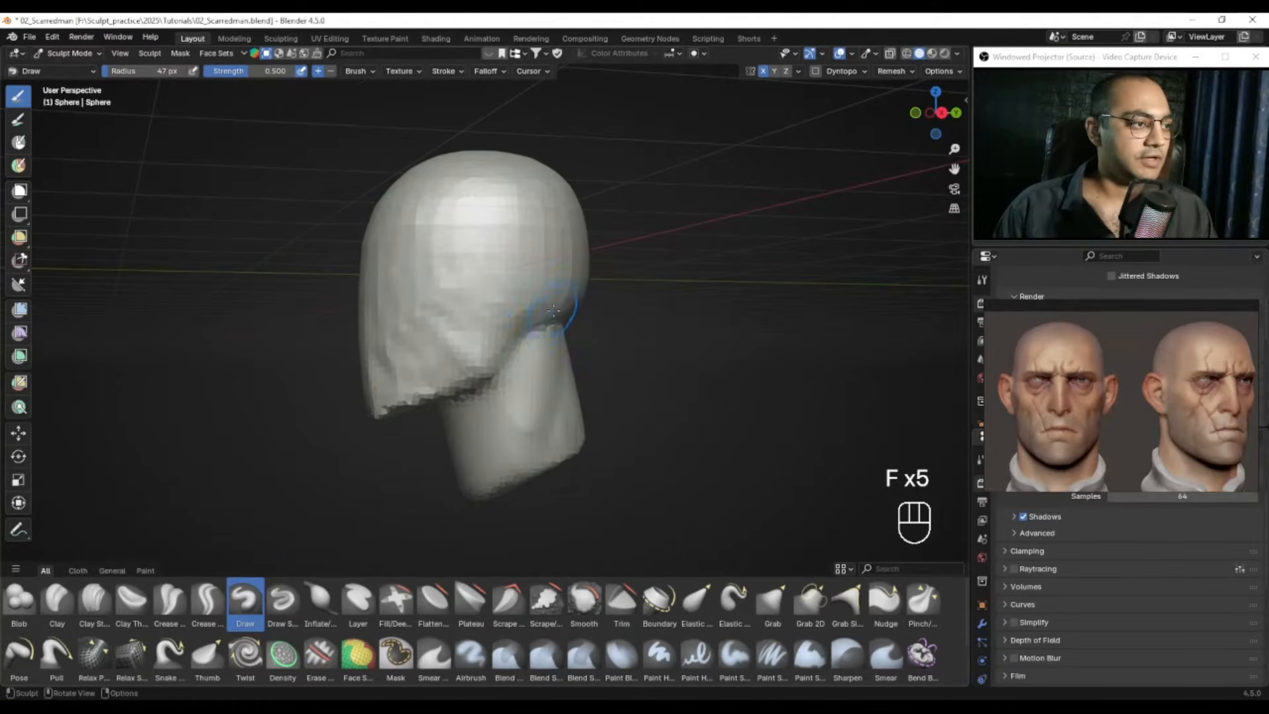
Step: Build up and smooth the upper neck where it meets the skull behind the jaw, ending with the Draw radius at 37 px
drag(535, 359, 550, 330)
alt+middle_drag(519, 417, 543, 405)
shift+drag(538, 390, 550, 364)
alt+middle_drag(550, 390, 568, 383)
key(f)
click(559, 381)
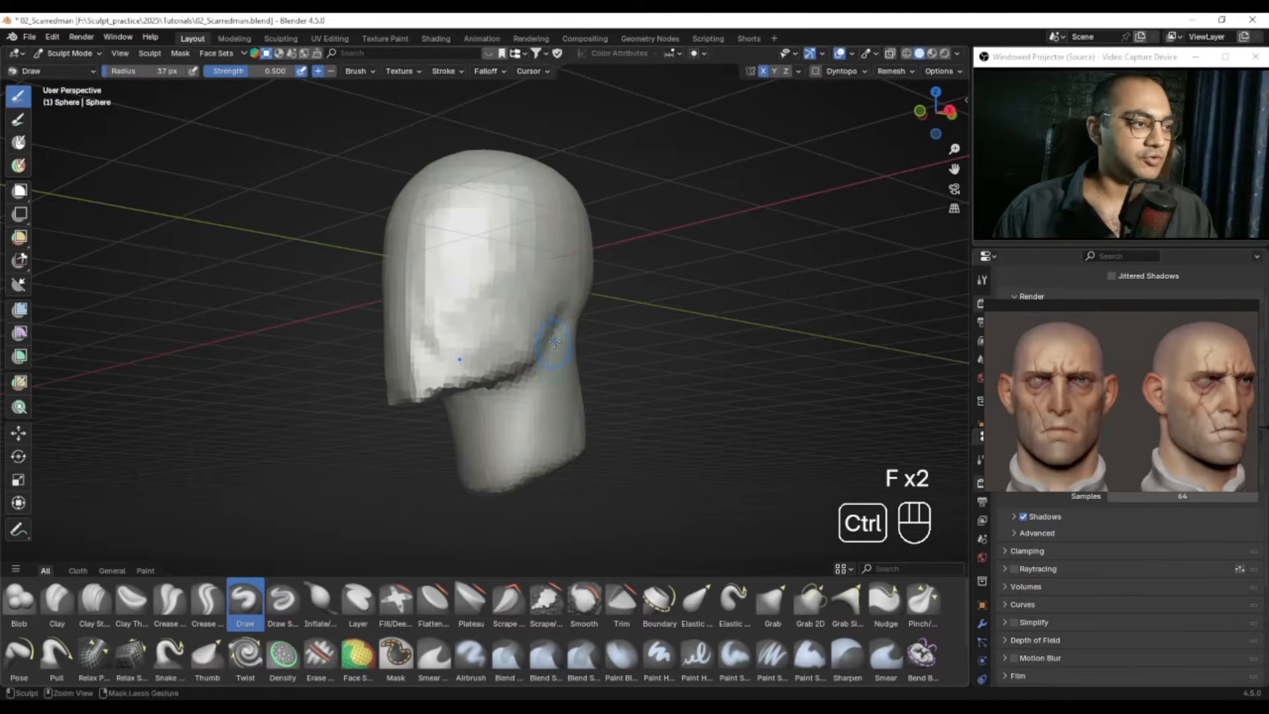
Step: Sculpt the front of the neck below the jaw with the Draw brush, reducing its radius to 28 px
middle_drag(504, 452, 527, 421)
mouse_move(520, 327)
middle_down()
mouse_move(534, 423)
mouse_move(520, 429)
middle_up()
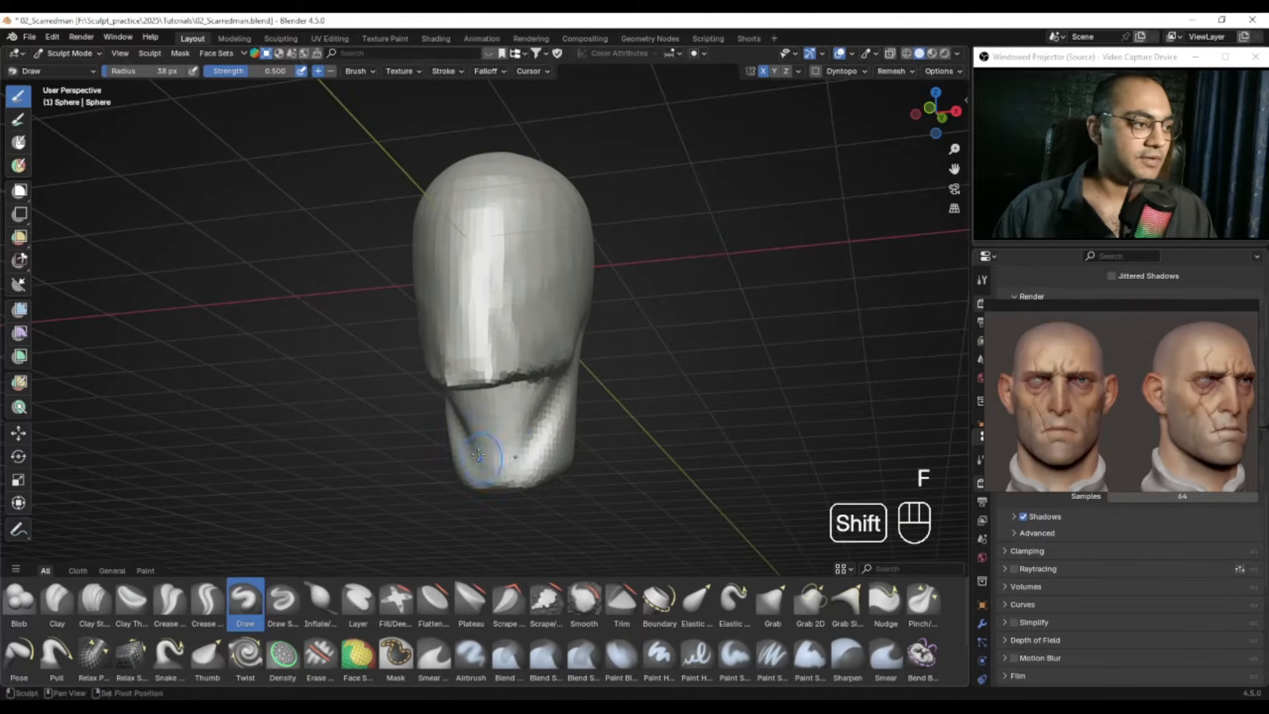
middle_drag(489, 458, 494, 441)
click(505, 436)
mouse_move(505, 435)
alt+mouse_down()
mouse_move(529, 430)
mouse_move(509, 423)
mouse_move(548, 401)
alt+mouse_up()
key(f)
click(539, 406)
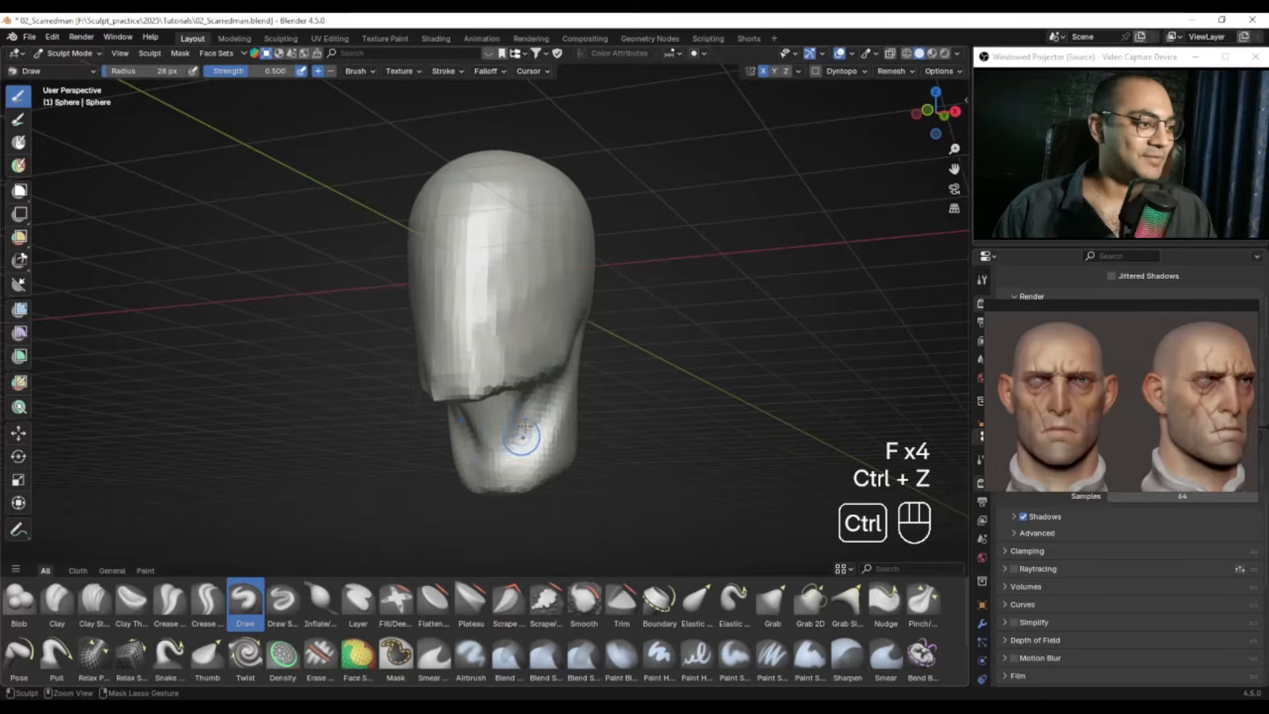
Step: Set the Draw radius to 34 px and smooth the front side of the neck up to the jaw underside
alt+drag(491, 490, 503, 472)
key(f)
click(504, 421)
alt+drag(467, 434, 476, 399)
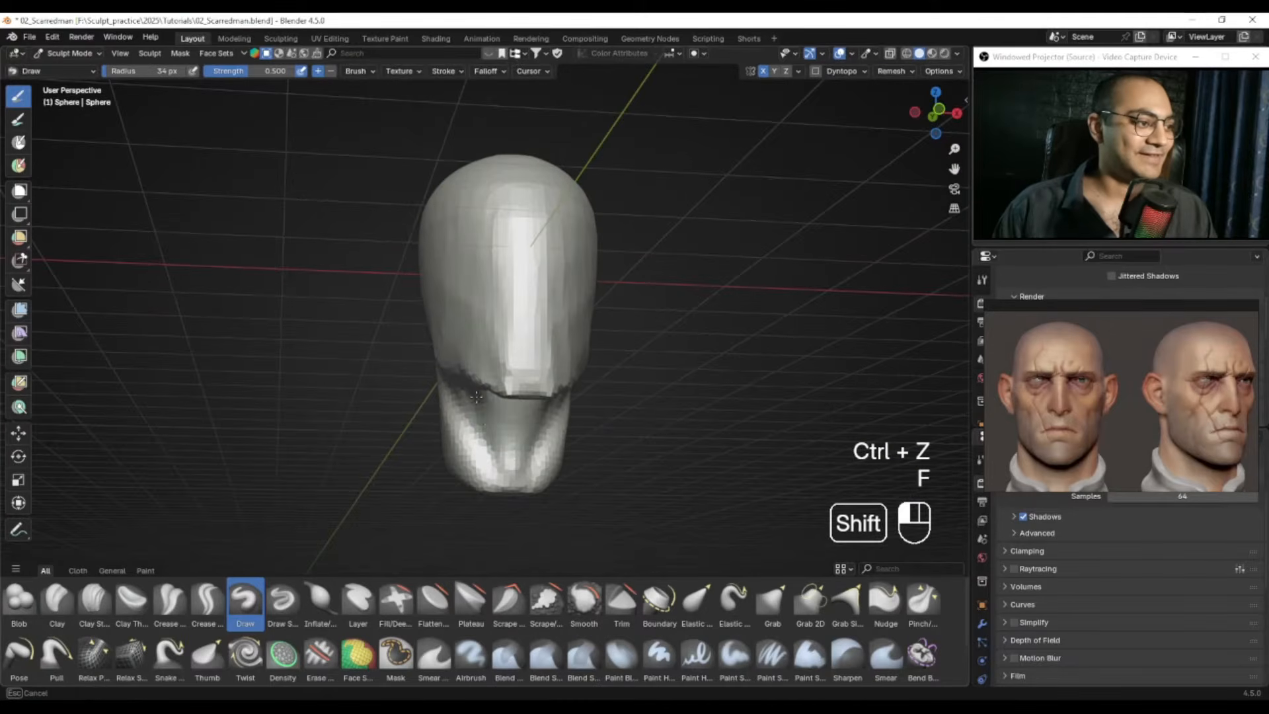
mouse_move(521, 495)
alt+mouse_down()
mouse_move(509, 463)
mouse_move(538, 448)
mouse_move(558, 391)
alt+mouse_up()
mouse_move(529, 487)
alt+mouse_down()
mouse_move(463, 497)
mouse_move(483, 437)
mouse_move(486, 449)
alt+mouse_up()
mouse_move(486, 449)
alt+mouse_down()
mouse_move(522, 431)
mouse_move(497, 465)
mouse_move(515, 449)
mouse_move(494, 445)
alt+mouse_up()
Step: Smooth the side of the neck behind the jaw, with the brush radius at 46 px
key(f)
click(511, 437)
alt+drag(456, 444, 552, 431)
shift+drag(491, 427, 486, 408)
alt+drag(421, 374, 473, 386)
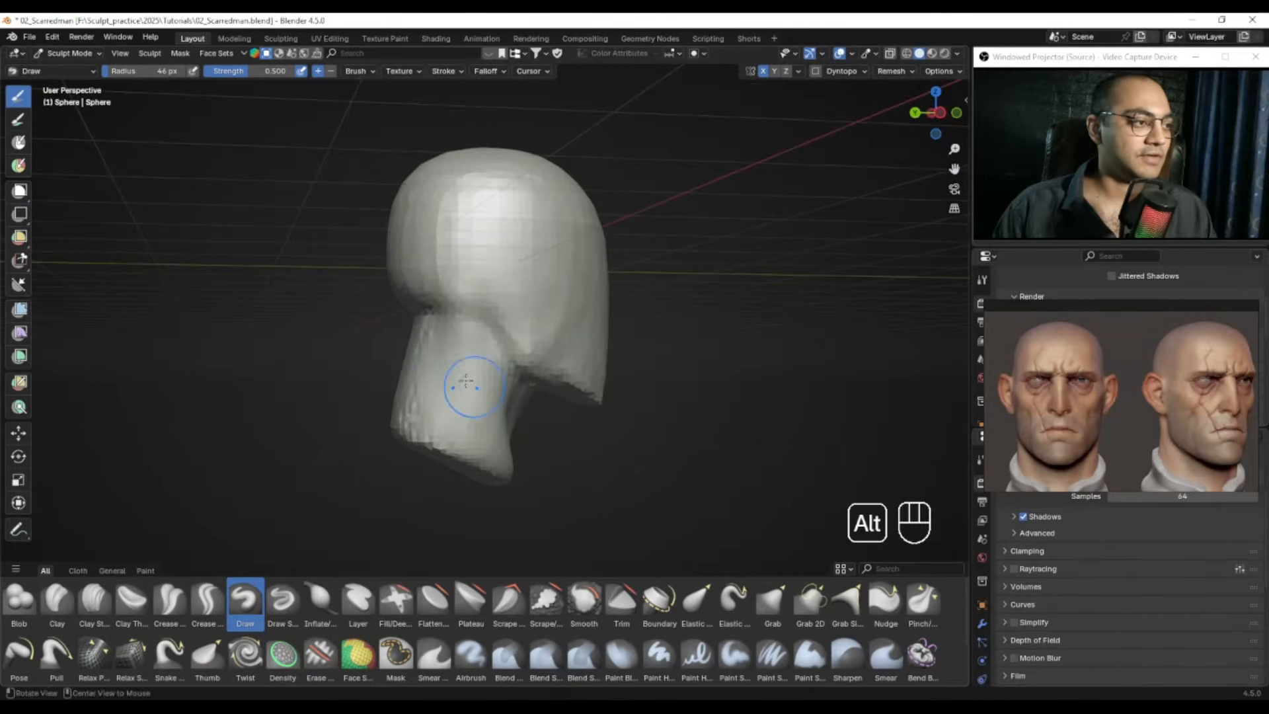
Step: Bring the reference's side view into sight and smooth the crease between skull and back of neck at 60 px radius
alt+drag(1130, 385, 1058, 380)
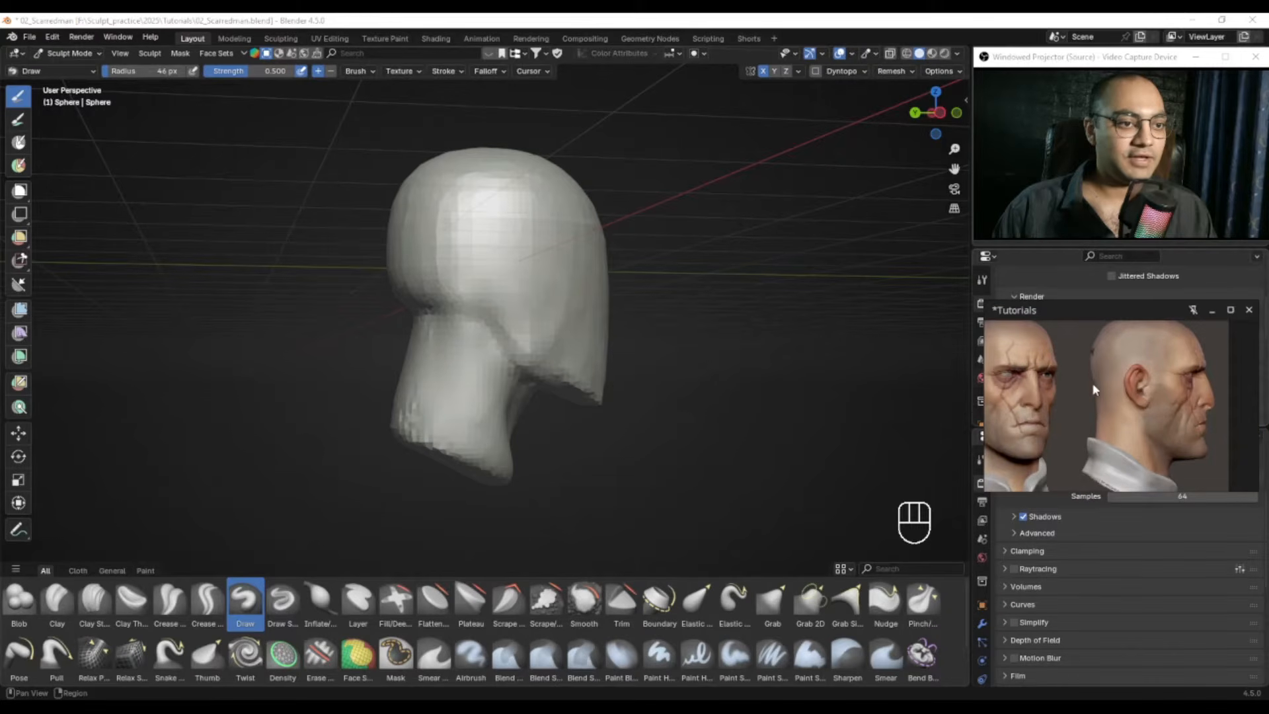
mouse_move(720, 354)
alt+mouse_down()
mouse_move(637, 340)
mouse_move(657, 335)
mouse_move(509, 326)
alt+mouse_up()
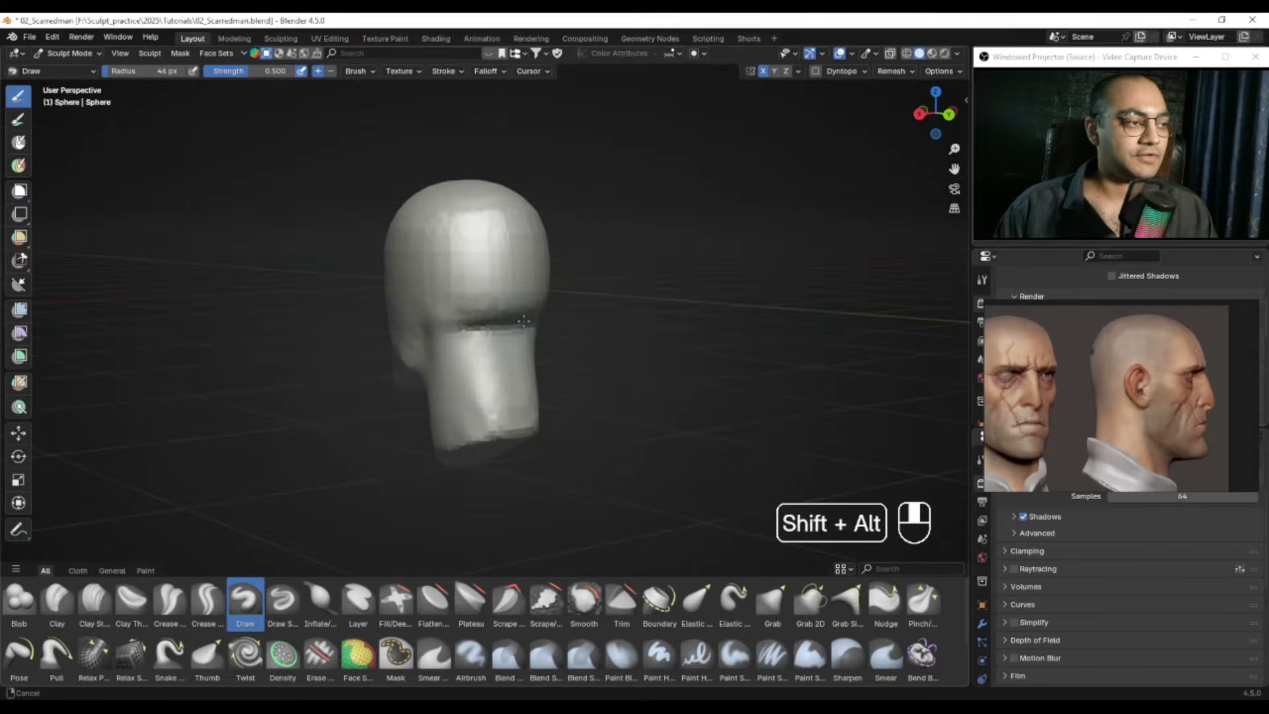
key(f)
key(f)
shift+middle_drag(515, 344, 472, 325)
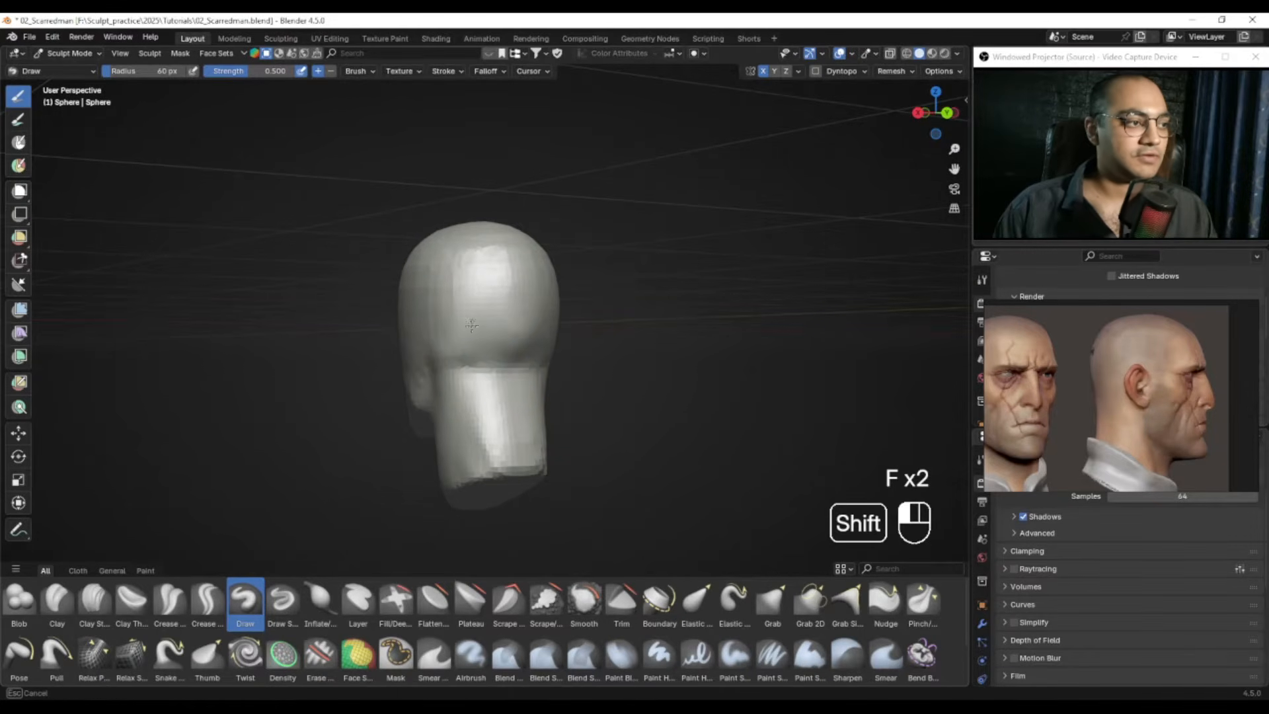
shift+drag(492, 344, 496, 345)
mouse_move(495, 345)
alt+mouse_down()
mouse_move(534, 332)
mouse_move(525, 351)
mouse_move(595, 363)
mouse_move(539, 329)
alt+mouse_up()
mouse_move(514, 274)
shift+mouse_down()
mouse_move(516, 324)
mouse_move(557, 331)
shift+mouse_up()
shift+drag(557, 331, 544, 371)
Step: In the right side view, reshape the back of the head with the Grab brush at 106 px radius
key(KP_3)
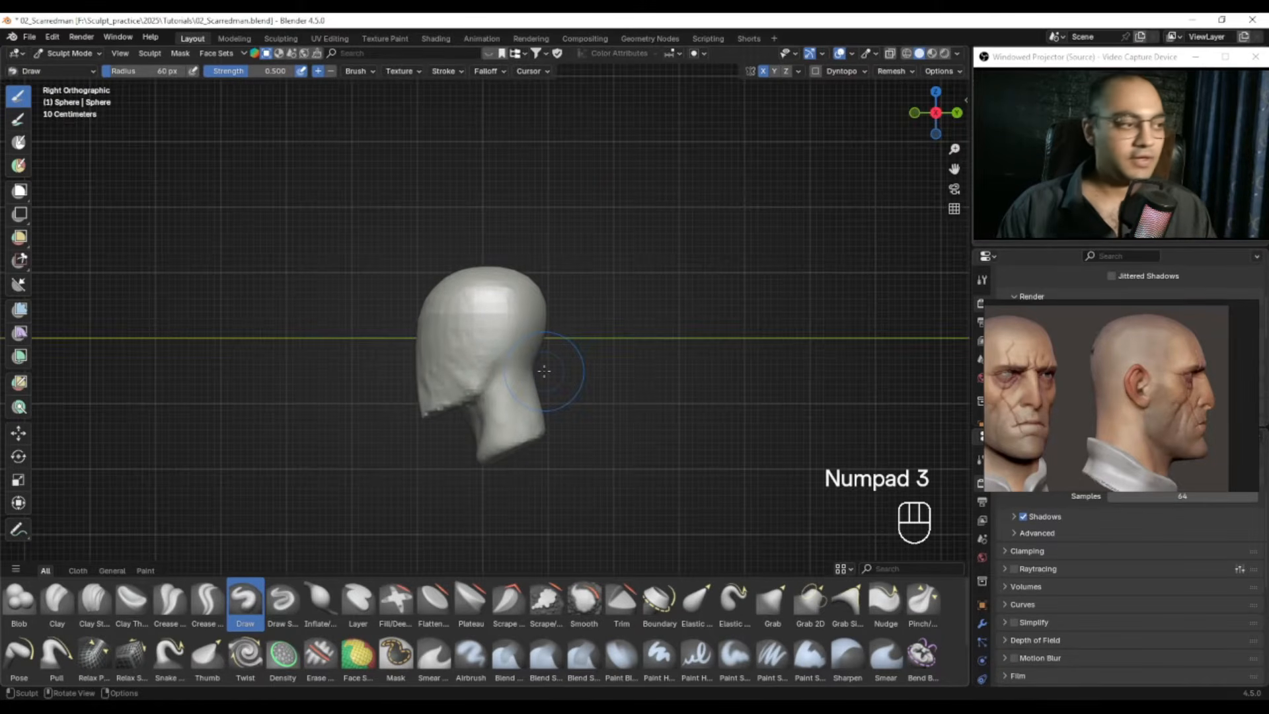
mouse_move(482, 331)
ctrl+alt+mouse_down()
mouse_move(487, 269)
mouse_move(537, 303)
ctrl+alt+mouse_up()
key(g)
key(f)
click(580, 303)
key(f)
click(581, 302)
drag(582, 303, 580, 304)
mouse_move(601, 348)
ctrl+alt+mouse_down()
mouse_move(596, 402)
mouse_move(592, 386)
ctrl+alt+mouse_up()
key(f)
click(584, 420)
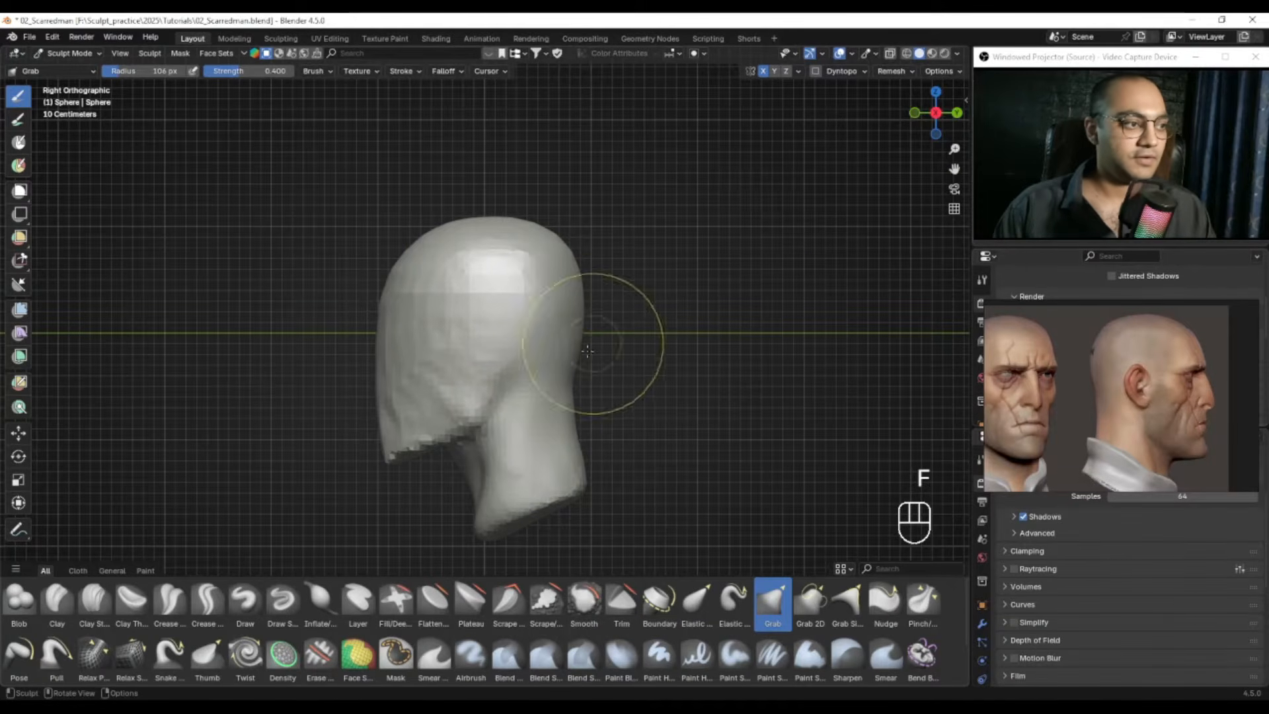
Step: Adjust the nape's profile with the Grab brush at 128 px, and enlarge its radius to 137 px
key(f)
drag(569, 443, 571, 442)
alt+shift+drag(596, 386, 607, 419)
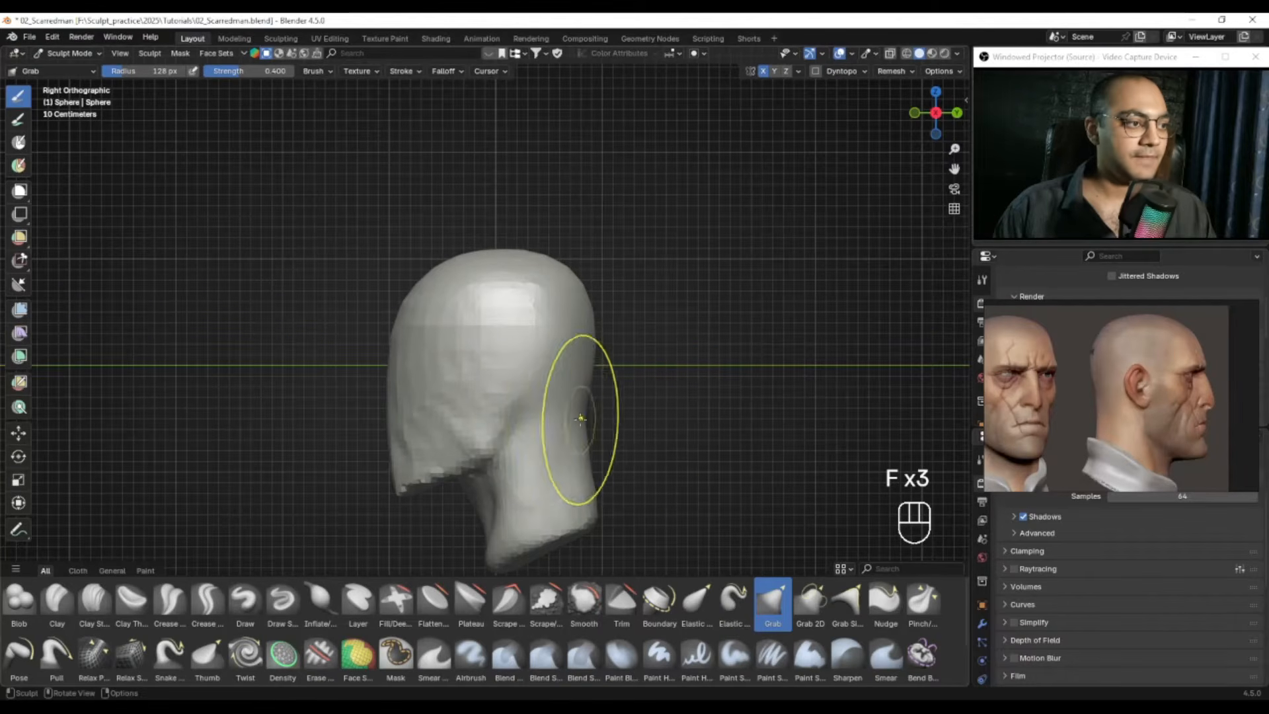
shift+middle_drag(592, 470, 599, 477)
shift+middle_drag(588, 423, 592, 444)
key(f)
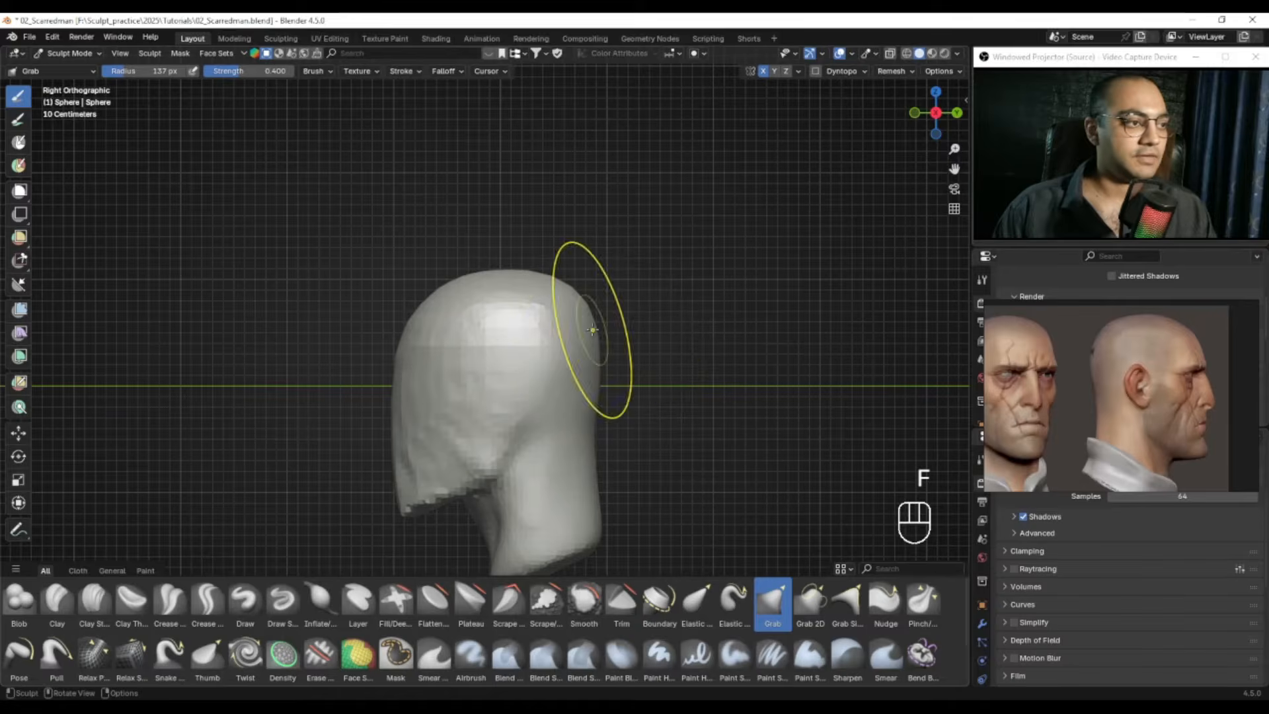
Step: Round out the upper back and crown of the skull with the Grab brush, ending at 118 px radius
drag(607, 329, 606, 327)
drag(562, 282, 542, 273)
key(f)
key(f)
click(543, 269)
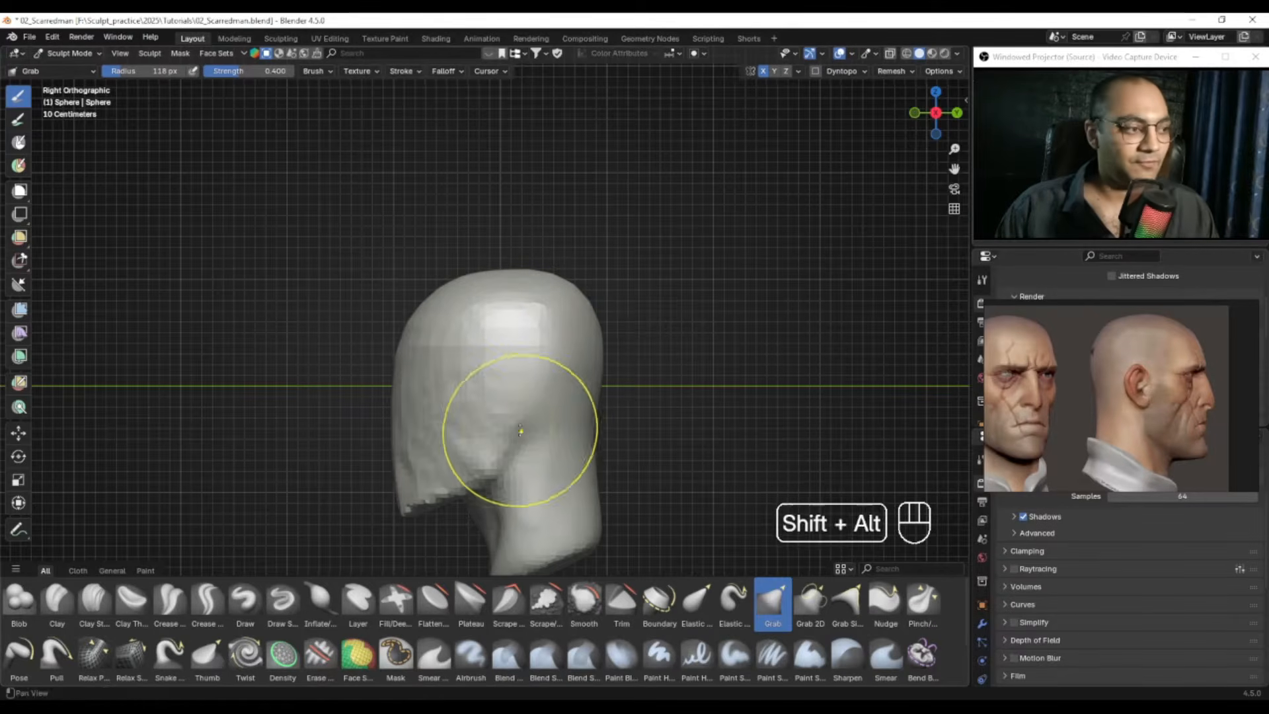
Step: Adjust the lower face and chin profile with the Grab brush at 179 px, reducing it to 151 px
alt+shift+drag(518, 430, 550, 388)
key(f)
click(531, 404)
key(f)
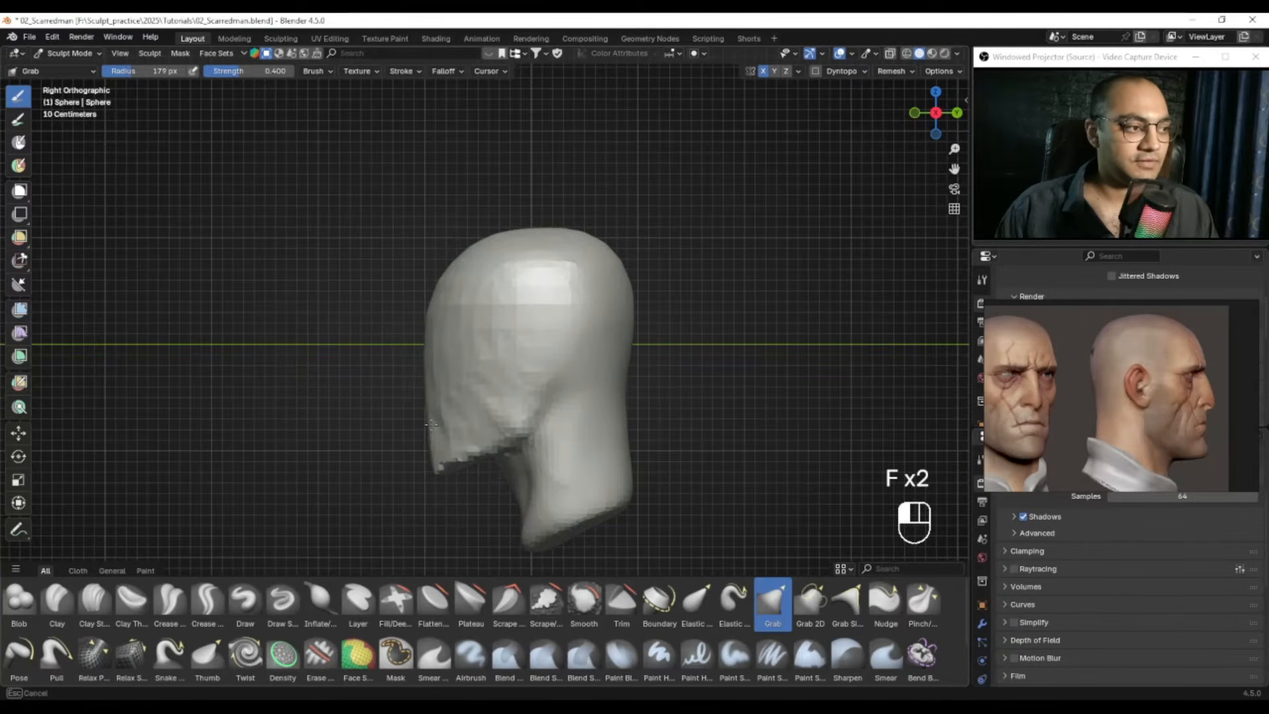
key(f)
click(453, 466)
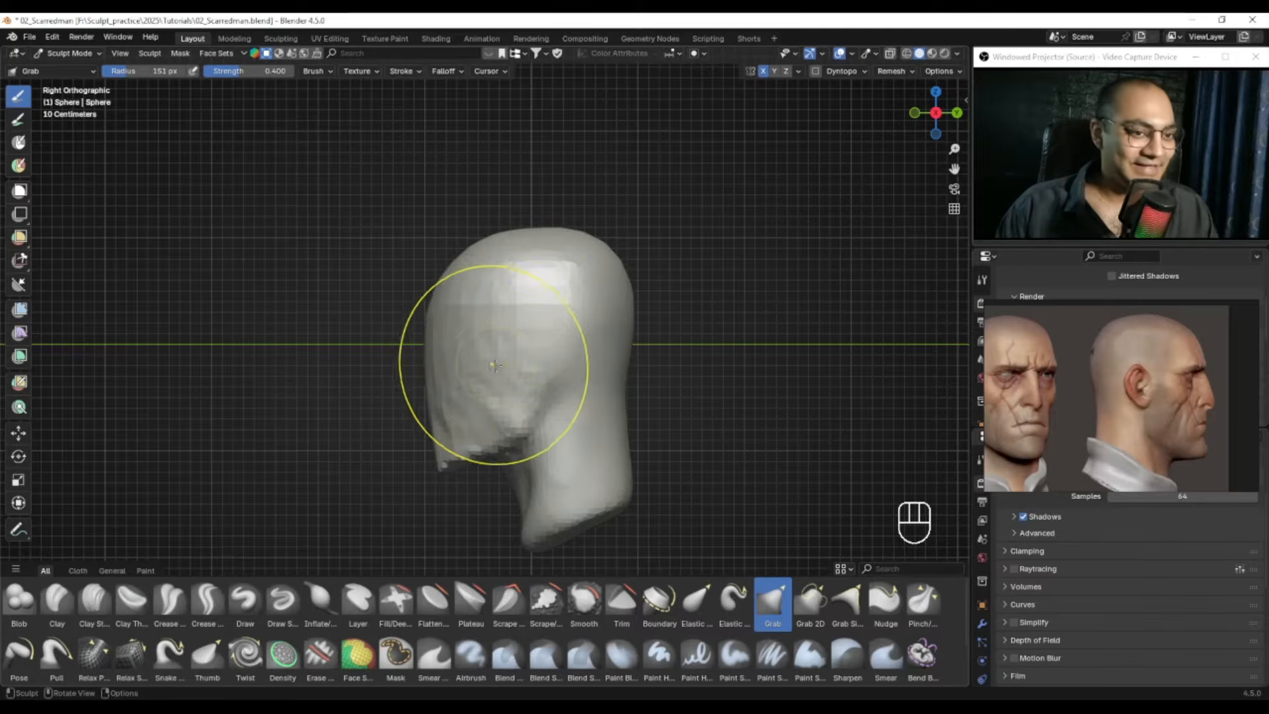
Step: Refine the forehead's side profile with the Grab brush at 161 px radius
ctrl+alt+drag(462, 336, 457, 327)
key(f)
click(430, 324)
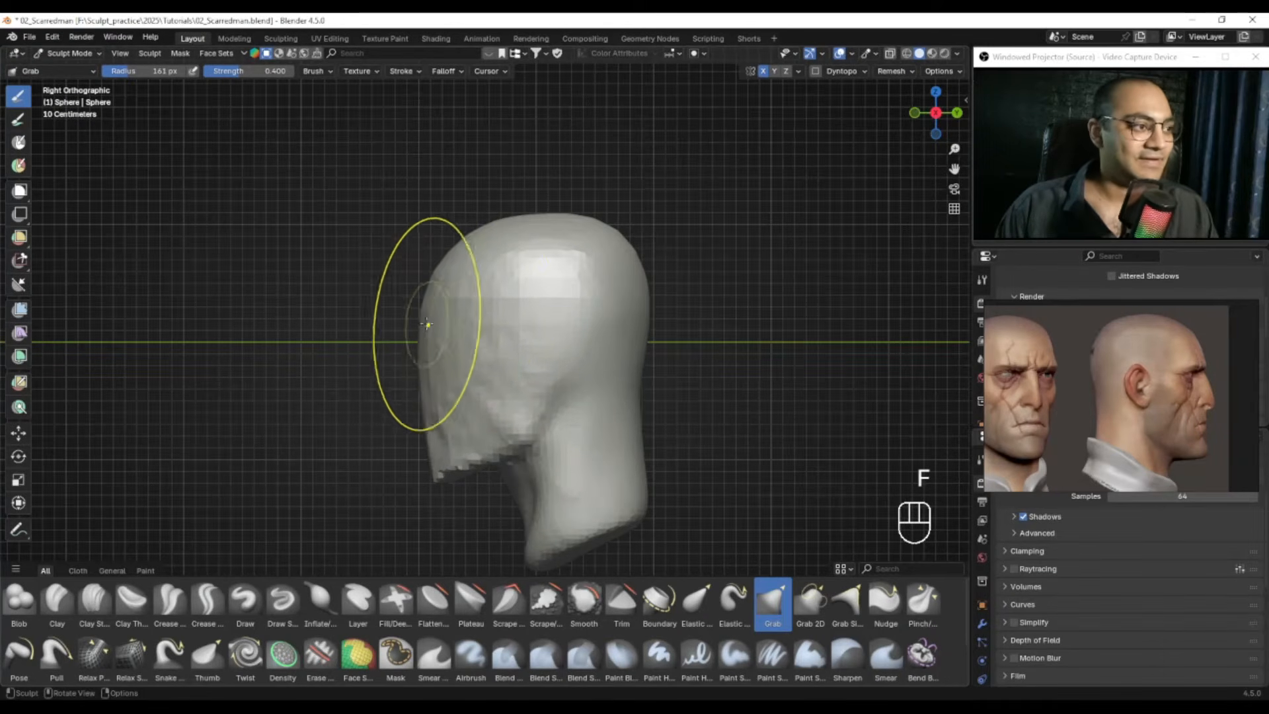
mouse_move(467, 386)
alt+mouse_down()
mouse_move(518, 355)
mouse_move(439, 440)
mouse_move(496, 382)
alt+mouse_up()
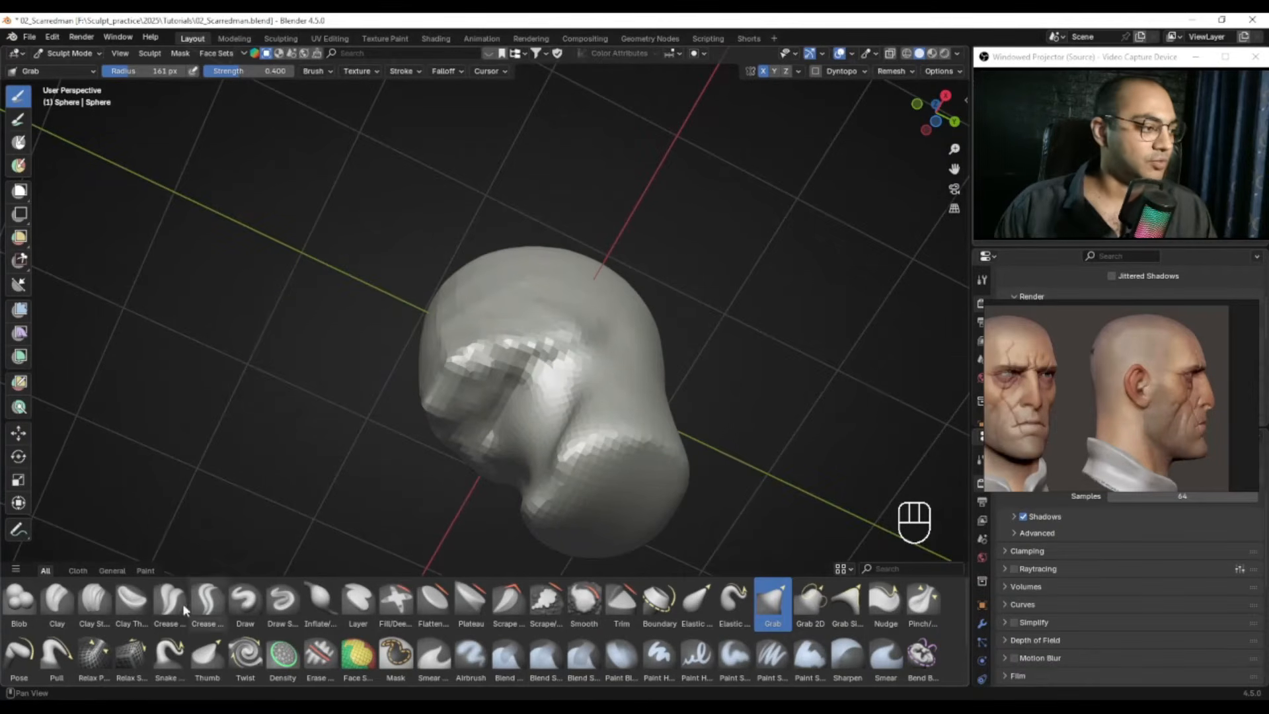
Step: Choose the Clay Strips brush, undo the trial stroke under the jaw, and set the radius to 51 px
click(93, 602)
mouse_move(483, 397)
alt+mouse_down()
mouse_move(500, 366)
mouse_move(517, 363)
alt+mouse_up()
key(f)
click(477, 367)
key(ctrl+z)
key(f)
click(475, 358)
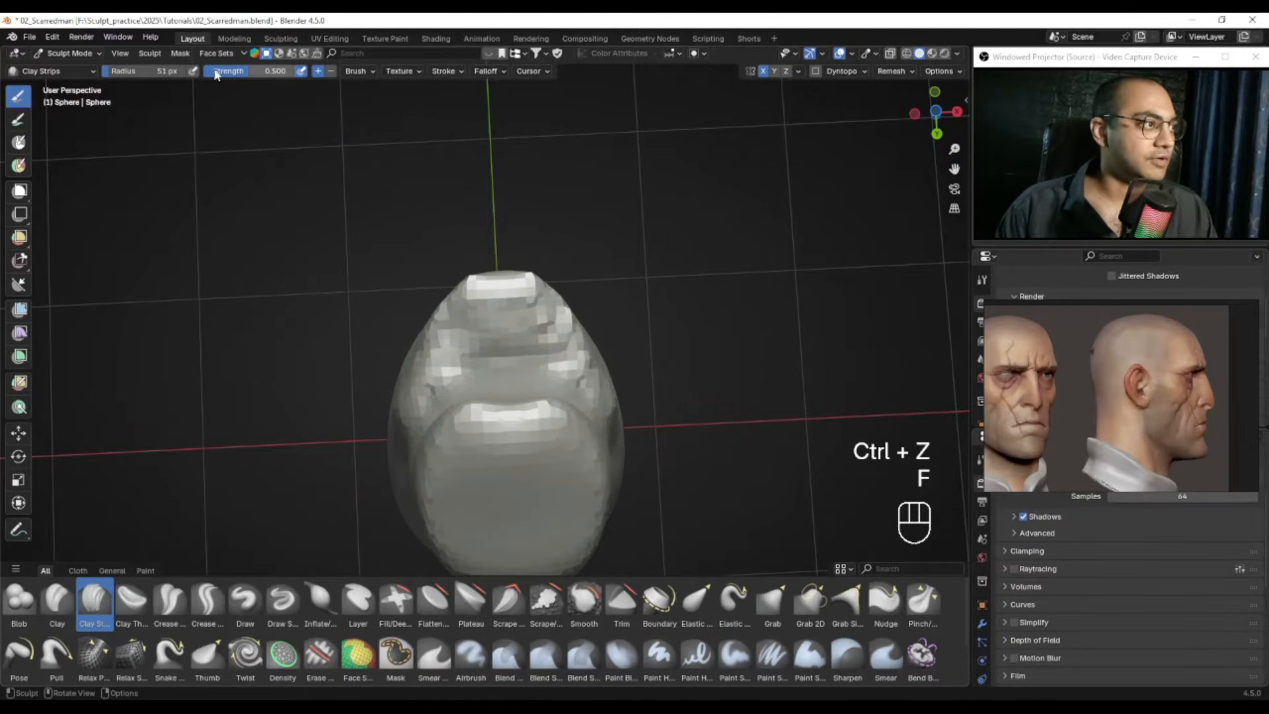
Step: Fill in the underside of the jaw with Clay Strips, setting the radius to 50 px
mouse_move(510, 345)
alt+mouse_down()
mouse_move(521, 372)
mouse_move(490, 395)
mouse_move(514, 330)
mouse_move(507, 370)
mouse_move(556, 377)
alt+mouse_up()
key(f)
click(487, 393)
mouse_move(505, 395)
mouse_down()
mouse_move(458, 392)
mouse_move(509, 397)
mouse_move(583, 479)
mouse_move(510, 419)
mouse_move(443, 413)
mouse_up()
key(f)
click(425, 408)
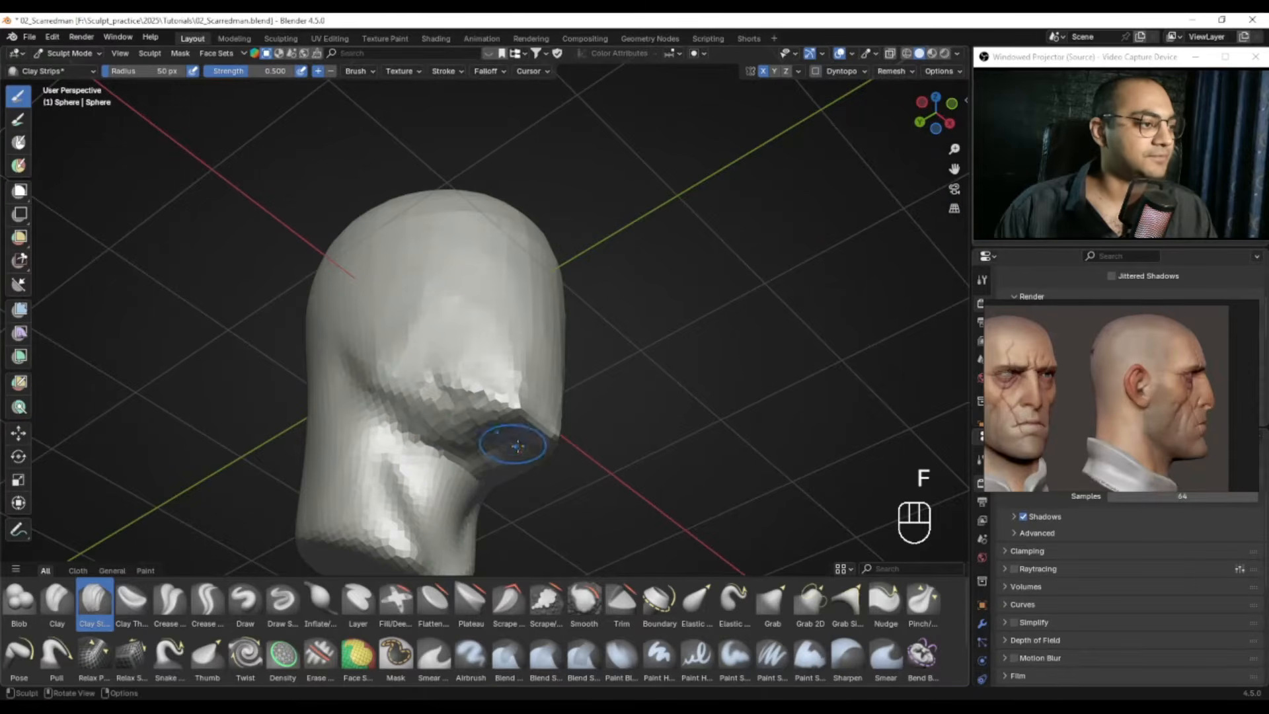
Step: Build up the area between chin and neck with Clay Strips at 33 px radius and smooth it
alt+drag(507, 439, 519, 397)
key(f)
click(472, 397)
mouse_move(451, 428)
mouse_down()
mouse_move(501, 420)
mouse_move(502, 398)
mouse_move(491, 417)
mouse_move(456, 405)
mouse_move(493, 402)
mouse_move(478, 417)
mouse_up()
key(f)
click(461, 415)
shift+drag(462, 416, 460, 414)
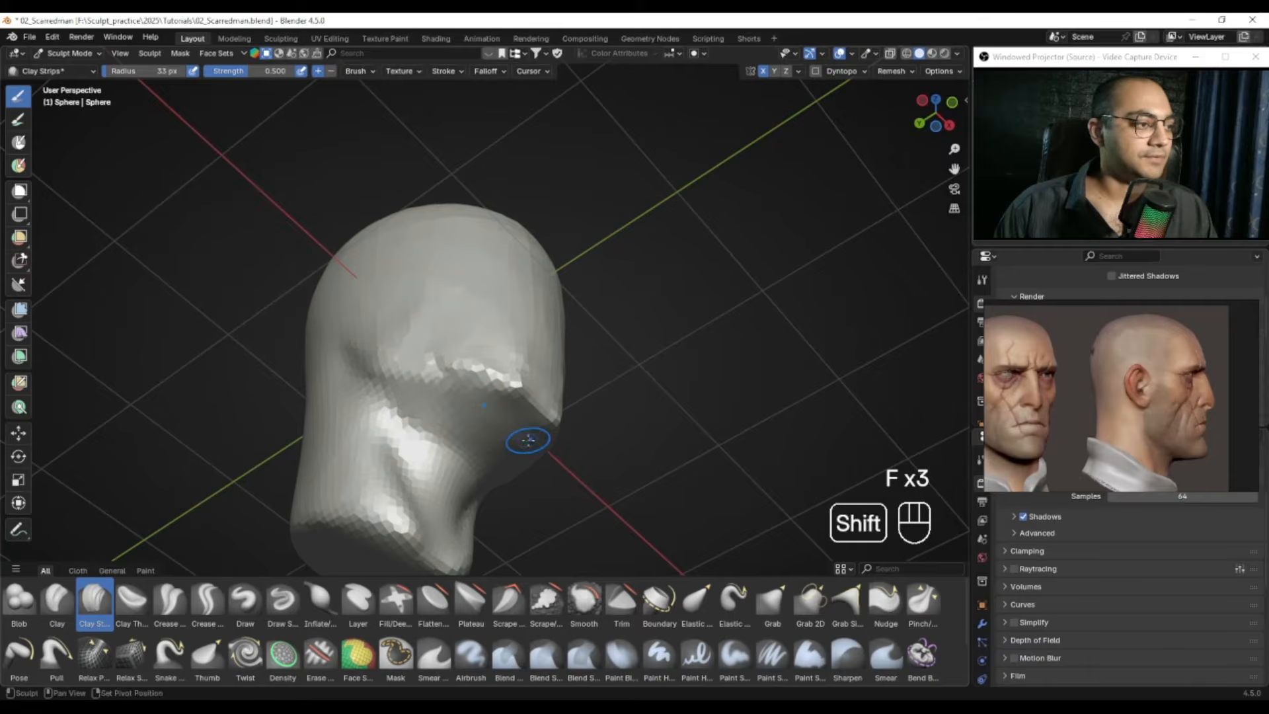
shift+drag(528, 435, 529, 433)
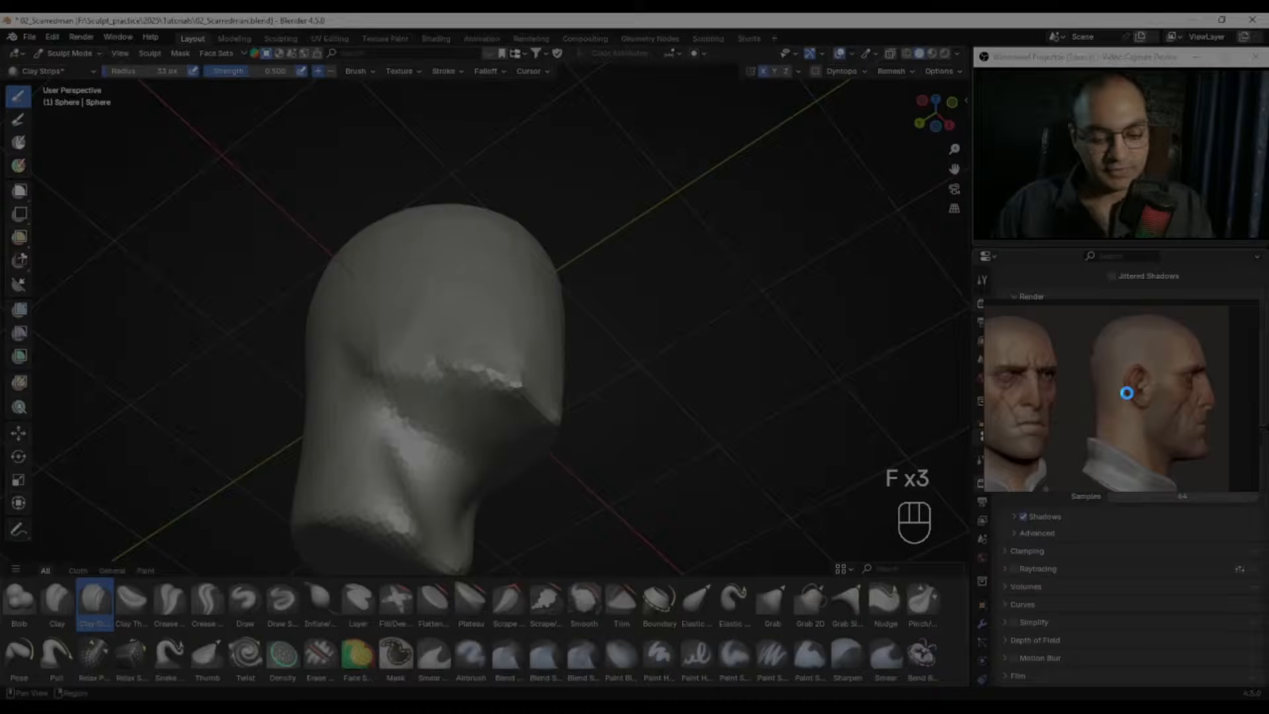
key(Print)
drag(1085, 343, 1230, 488)
mouse_move(1148, 432)
mouse_down()
mouse_move(1215, 450)
mouse_move(1154, 466)
mouse_move(1145, 432)
mouse_up()
key(Escape)
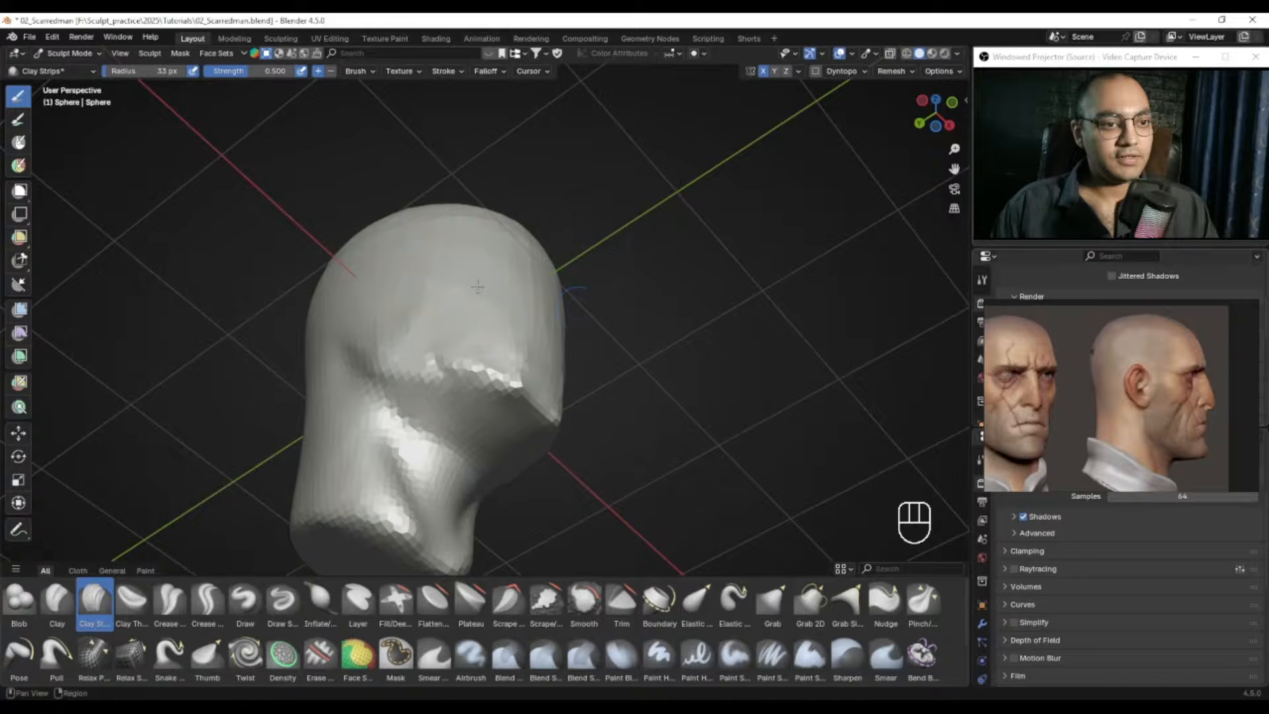
Step: Fill and smooth the jaw's underside along its lower edge with Clay Strips, using radii of 47 and 49 px
alt+middle_drag(532, 377, 463, 460)
mouse_move(462, 459)
alt+middle_down()
mouse_move(431, 458)
mouse_move(482, 487)
mouse_move(501, 370)
alt+middle_up()
key(f)
click(496, 411)
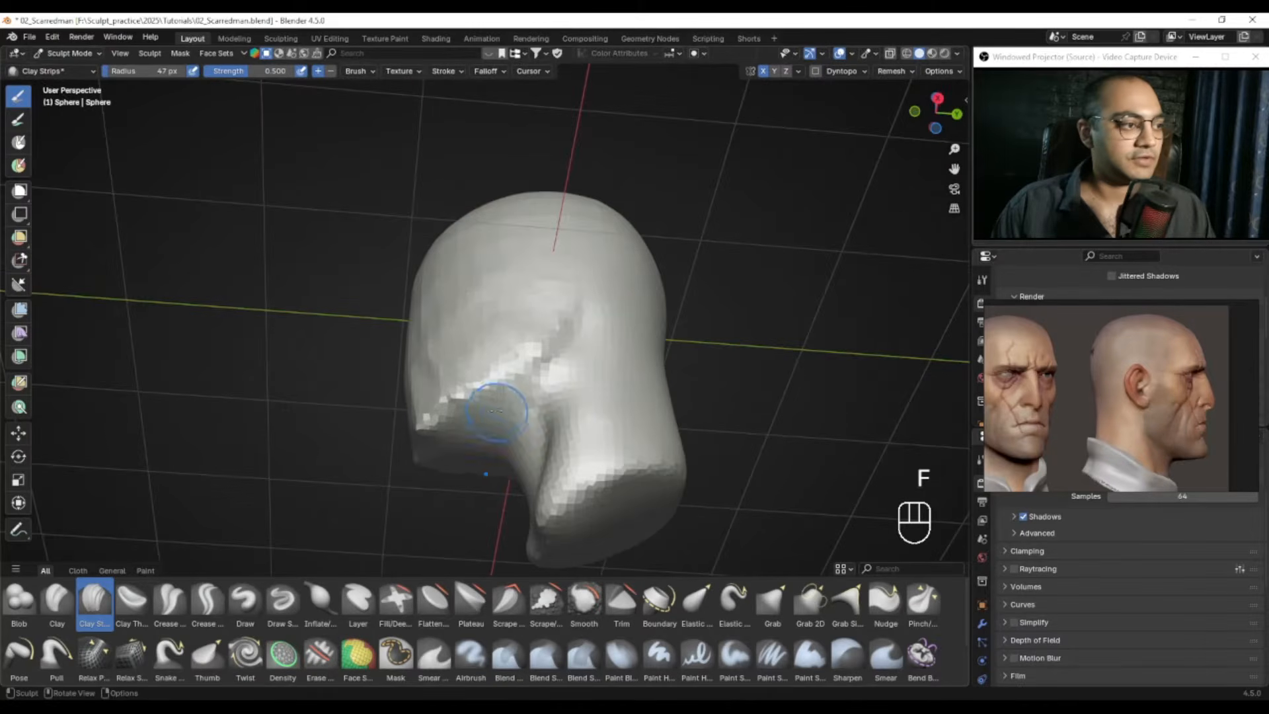
alt+middle_drag(496, 415, 500, 396)
key(f)
click(507, 399)
drag(421, 406, 419, 410)
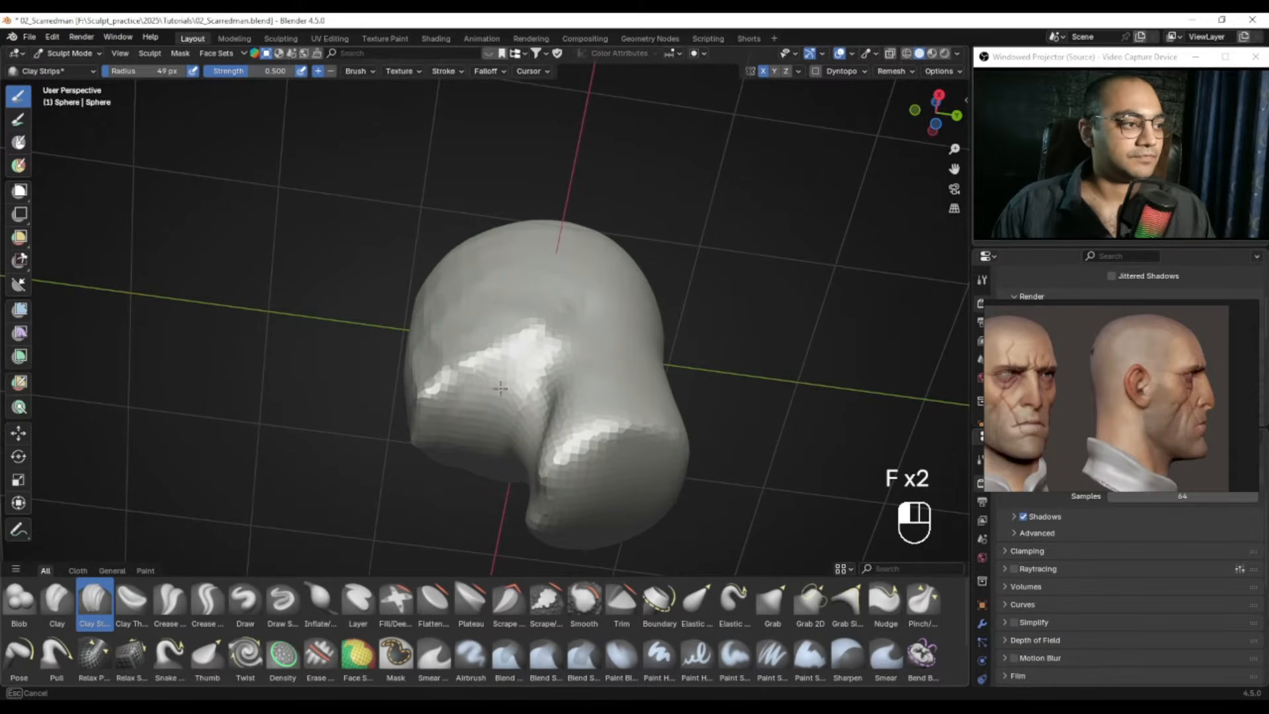
key(shift)
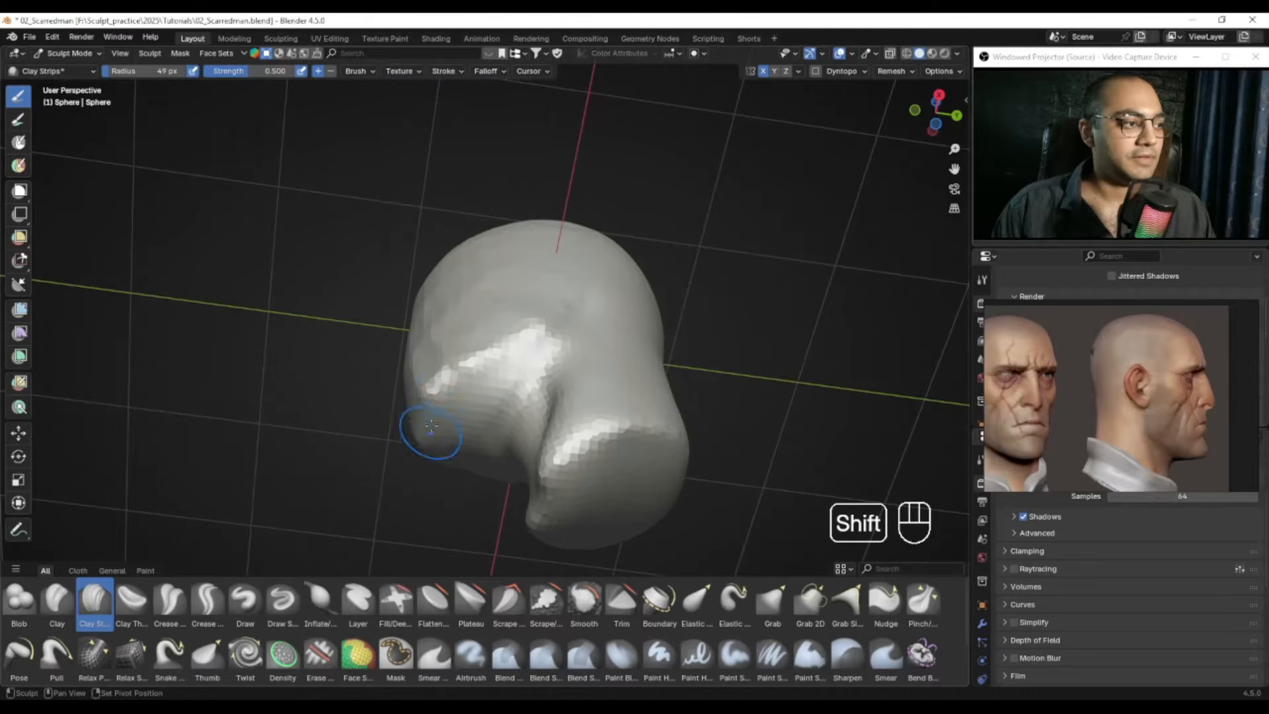
Step: Smooth the underside of the chin and jaw seen from below, with the brush radius at 43 px
alt+middle_drag(448, 394, 476, 441)
drag(477, 440, 466, 436)
alt+middle_drag(410, 397, 516, 351)
key(f)
click(492, 361)
drag(471, 364, 461, 364)
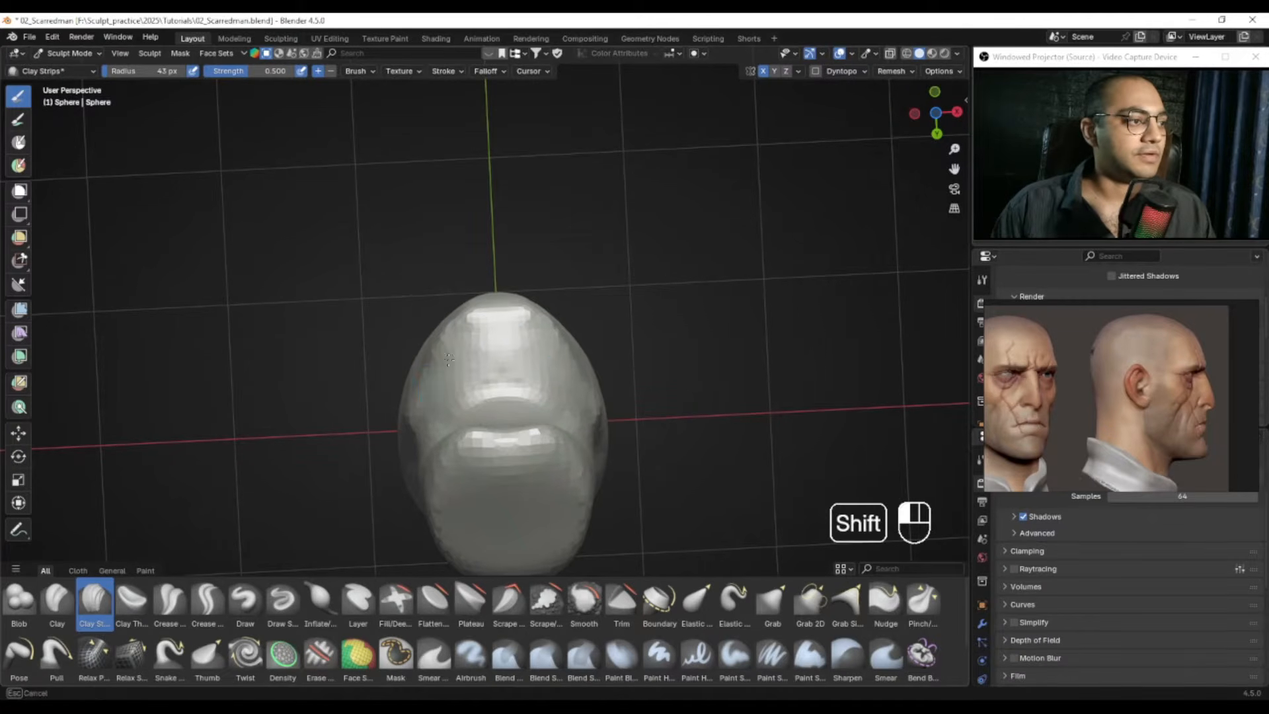
Step: Switch to the Grab brush and adjust the lower edge of the jaw
mouse_move(435, 390)
alt+middle_down()
mouse_move(439, 496)
mouse_move(426, 437)
mouse_move(444, 453)
mouse_move(433, 456)
mouse_move(504, 423)
alt+middle_up()
key(g)
key(f)
click(459, 450)
key(f)
click(440, 434)
drag(440, 444, 437, 435)
key(f)
click(488, 433)
Step: Pull the rear corner of the jaw backward with the Grab brush, ending at 95 px radius
alt+middle_drag(463, 431, 527, 423)
key(f)
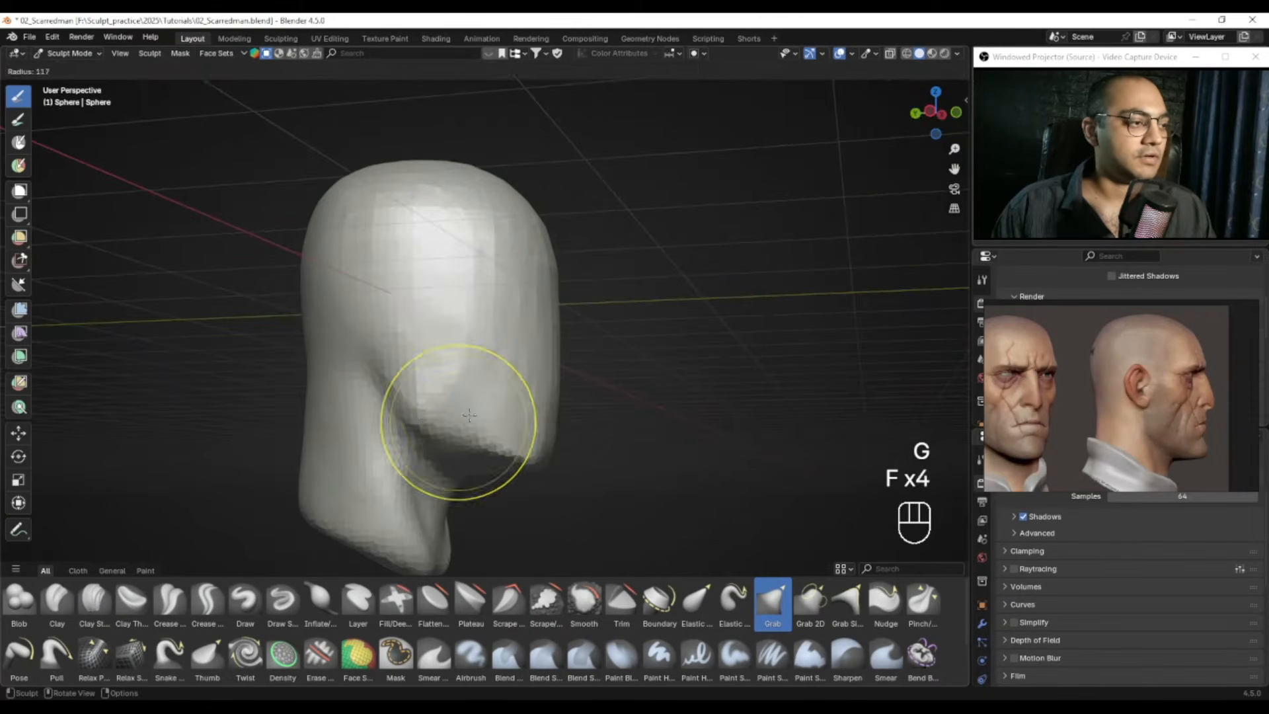
click(529, 422)
drag(422, 418, 411, 415)
middle_drag(431, 420, 445, 426)
key(f)
click(440, 420)
drag(420, 417, 413, 415)
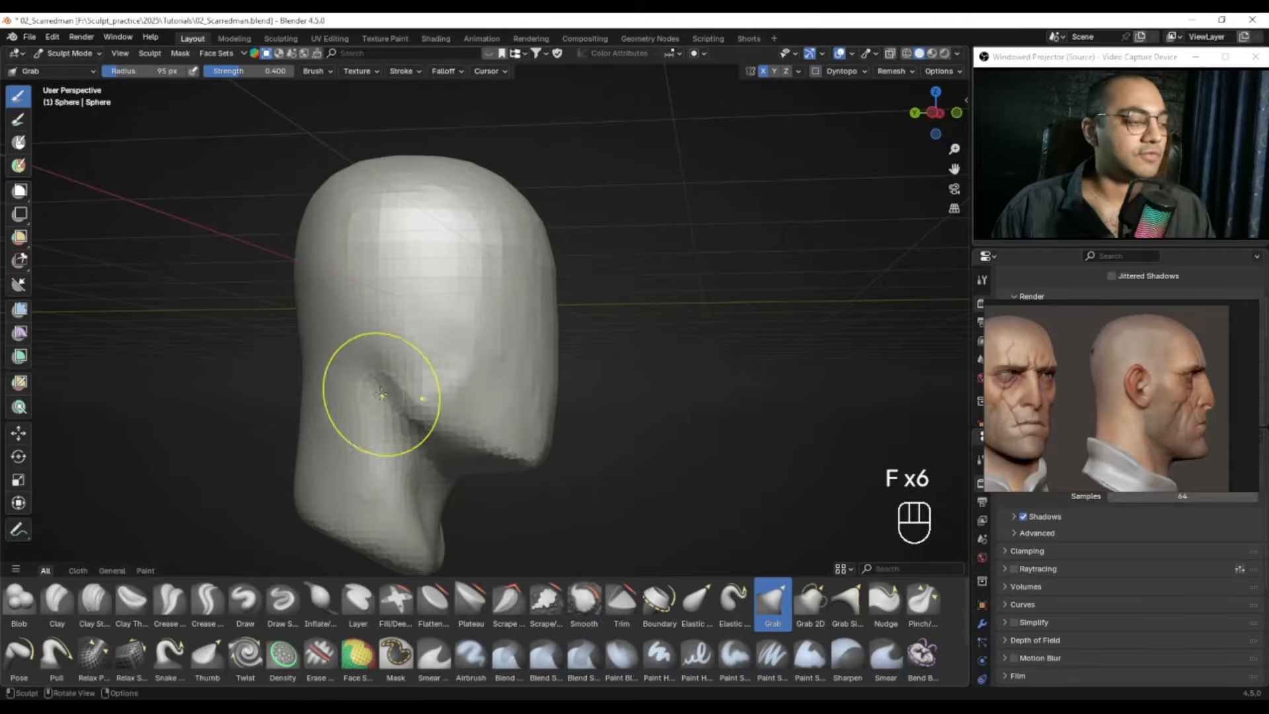
Step: Reshape the transition from jaw corner to neck below the ear area with the Grab brush, ending at 91 px radius
middle_drag(439, 396, 465, 389)
key(f)
click(476, 388)
mouse_move(395, 378)
mouse_down()
mouse_move(415, 365)
mouse_move(437, 388)
mouse_up()
key(f)
click(473, 375)
alt+middle_drag(444, 390, 337, 393)
mouse_move(423, 377)
ctrl+alt+middle_down()
mouse_move(428, 414)
mouse_move(418, 397)
ctrl+alt+middle_up()
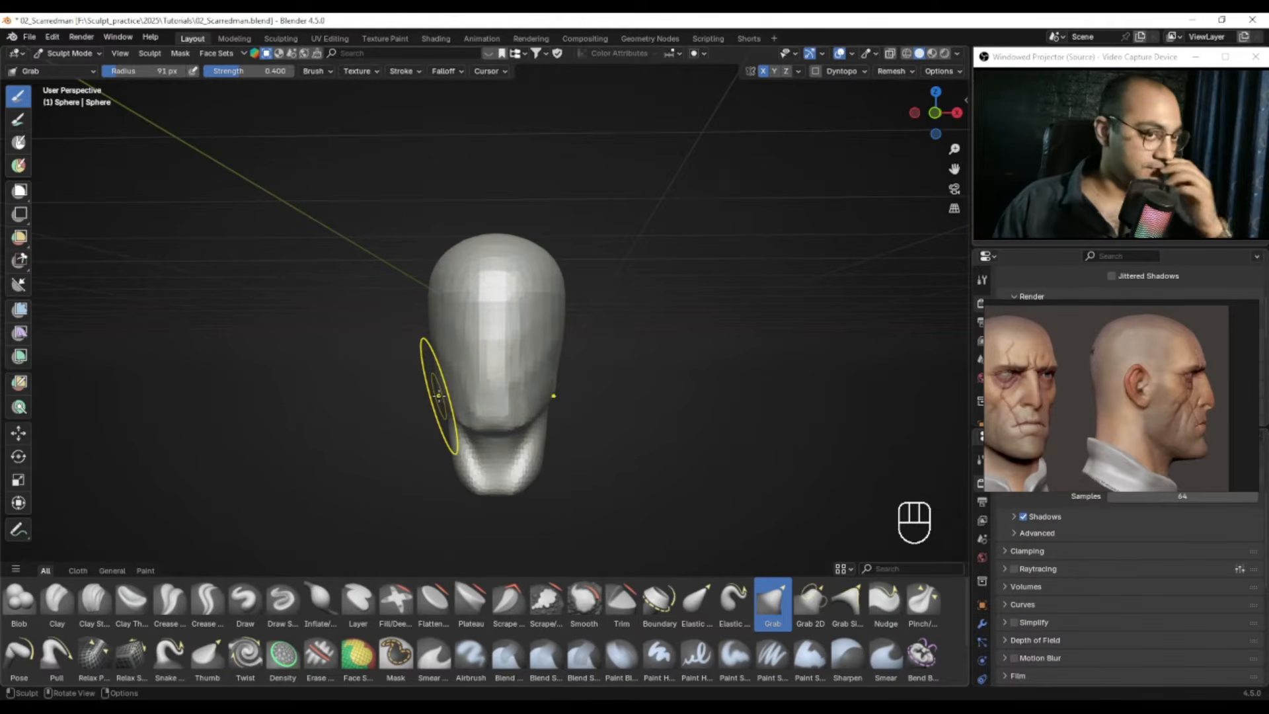
Step: Switch to the right side view and set up the Mask brush with a 16 px radius for the ear area
alt+middle_drag(638, 290, 603, 363)
alt+middle_drag(603, 363, 531, 354)
ctrl+middle_drag(531, 354, 504, 331)
key(KP_3)
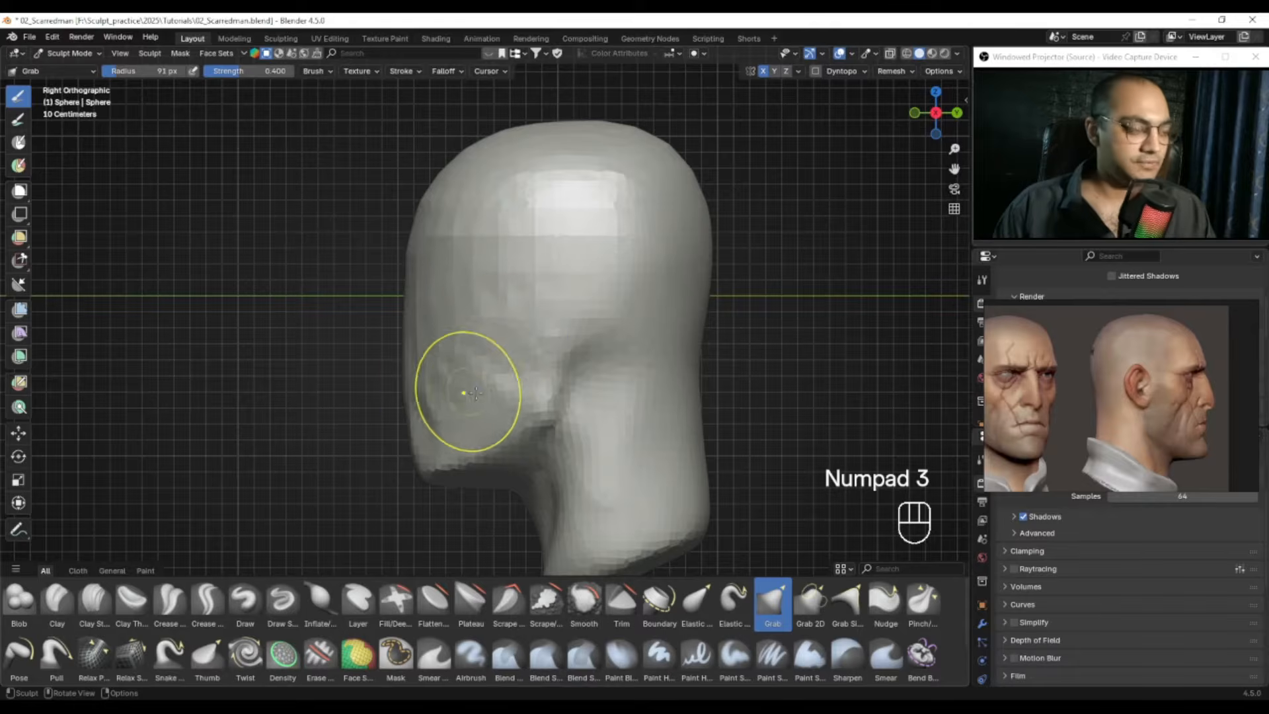
key(m)
mouse_move(549, 377)
alt+shift+middle_down()
mouse_move(527, 392)
mouse_move(547, 351)
alt+shift+middle_up()
key(f)
click(539, 377)
mouse_move(571, 366)
alt+shift+middle_down()
mouse_move(521, 361)
mouse_move(507, 318)
alt+shift+middle_up()
key(f)
click(522, 356)
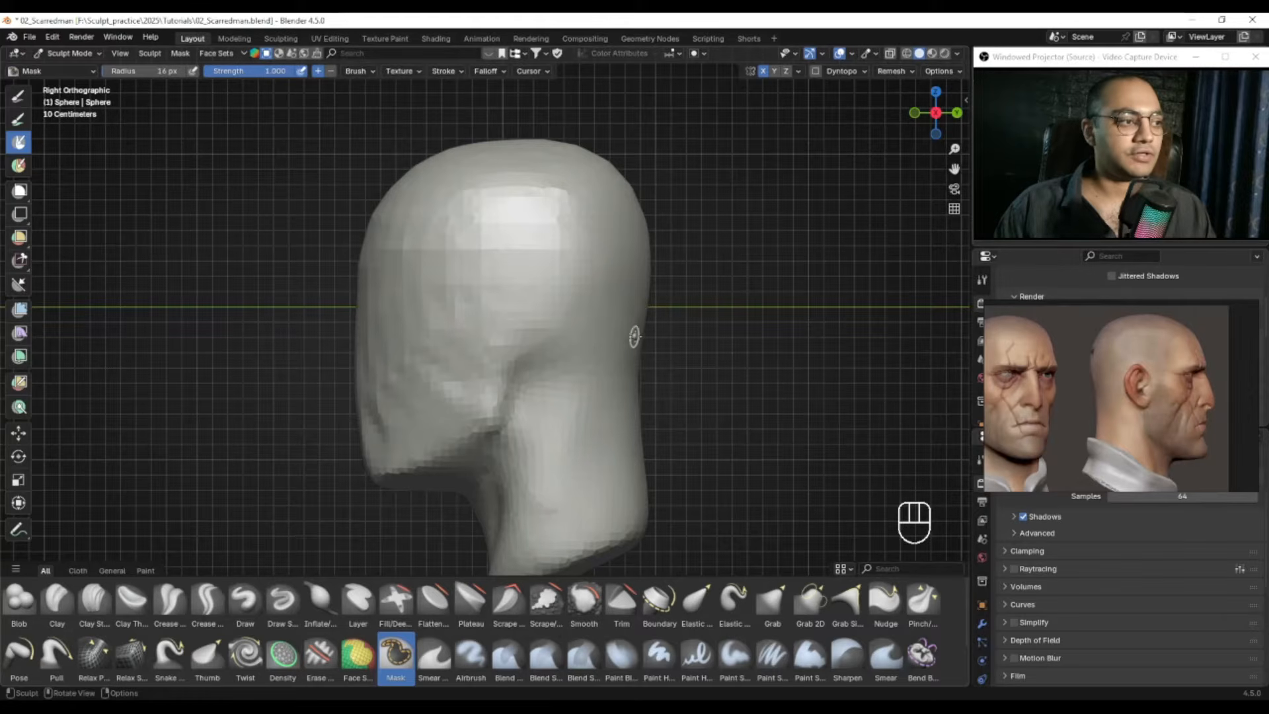
Step: Paint an ear-shaped mask above the jaw corner with the Mask brush at 23 px, redoing the undone stroke
ctrl+alt+middle_drag(523, 248, 521, 311)
key(f)
click(520, 321)
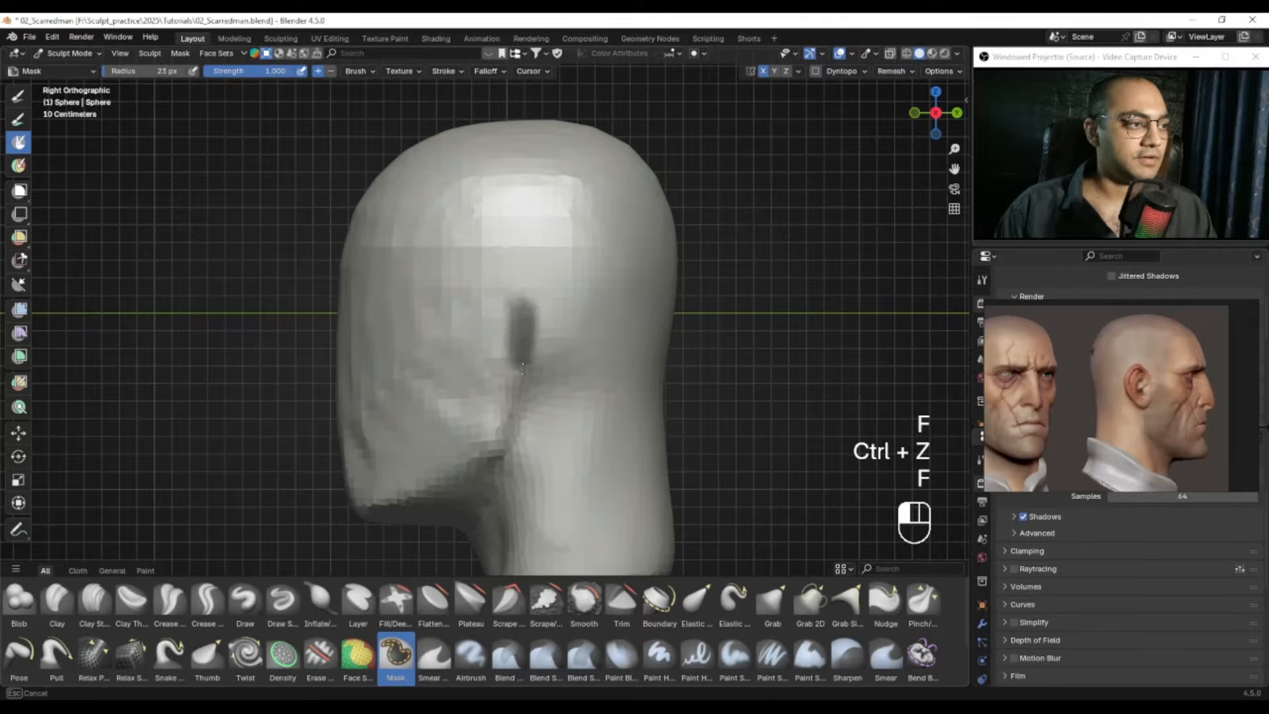
key(ctrl+z)
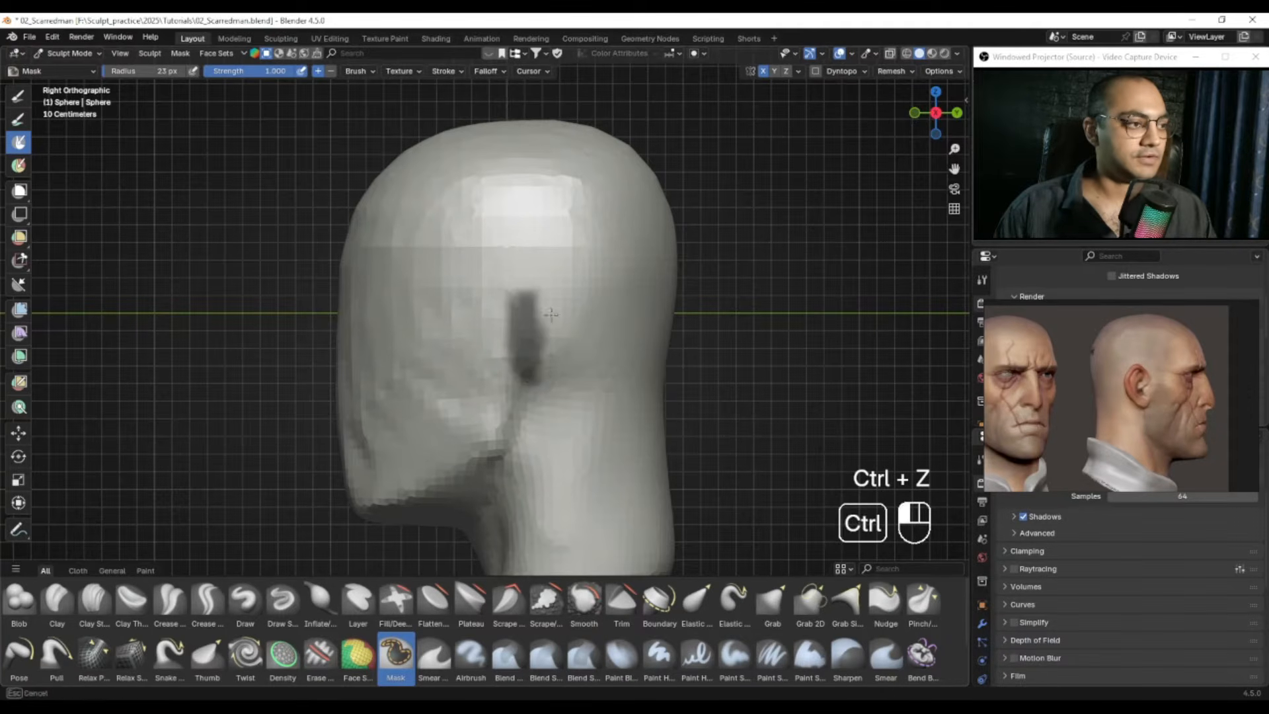
alt+drag(550, 322, 603, 381)
Step: Invert the mask and pull the ear out from the side of the head with the Grab brush at 71 px
key(ctrl+i)
key(g)
key(f)
click(608, 319)
shift+middle_drag(607, 319, 546, 323)
scroll(554, 331, down, 1)
mouse_move(558, 334)
middle_down()
mouse_move(579, 321)
mouse_move(582, 344)
mouse_move(637, 376)
mouse_move(505, 382)
mouse_move(467, 305)
middle_up()
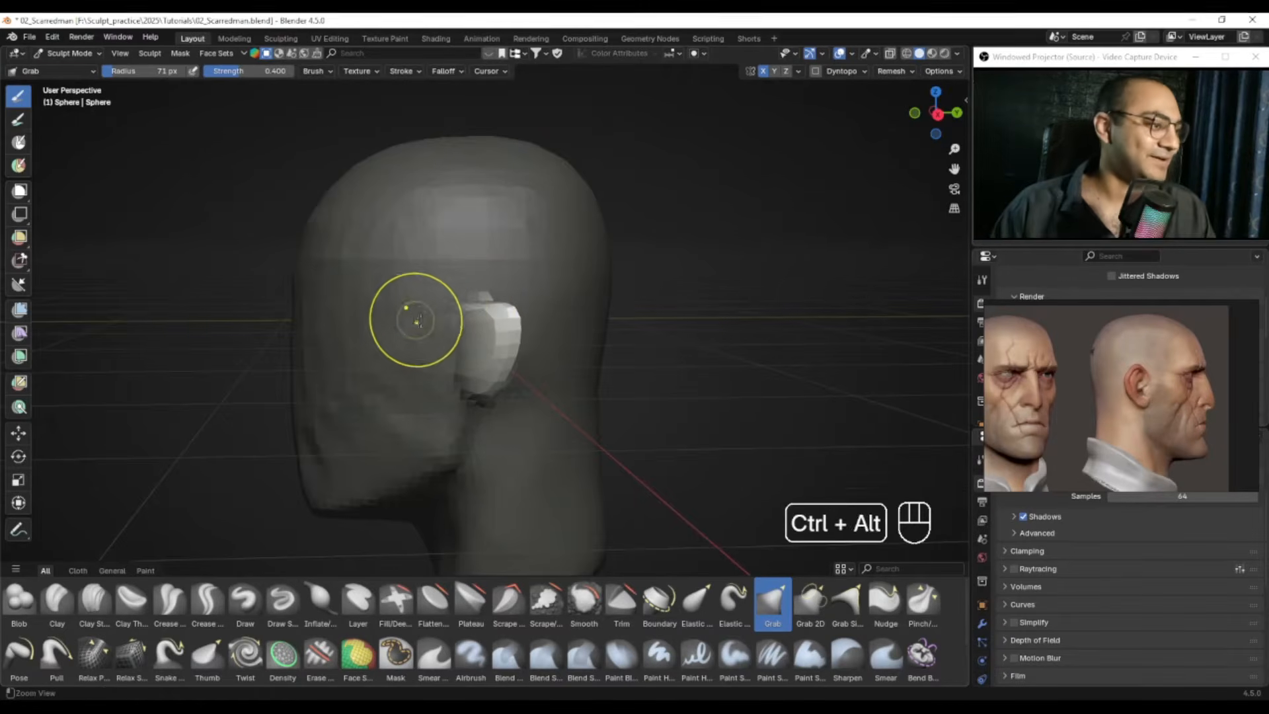
Step: Try to pull the ear's rear edge outward from the head with the Grab brush at 98 px
ctrl+alt+scroll(411, 320, down, 2)
key(f)
click(594, 305)
key(f)
click(608, 301)
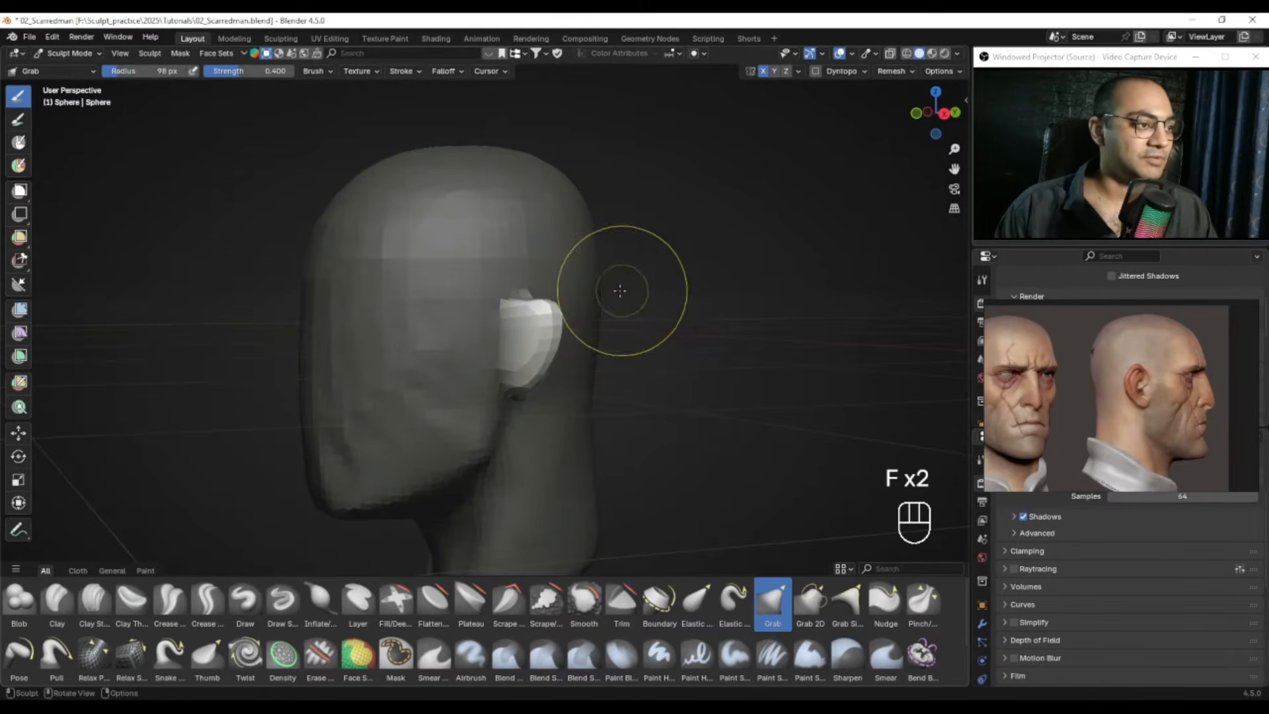
drag(552, 313, 614, 295)
mouse_move(515, 282)
alt+right_down()
mouse_move(591, 294)
mouse_move(558, 301)
mouse_move(645, 296)
mouse_move(621, 357)
alt+right_up()
Step: Try to shape the lower part of the ear in a front-facing view with the Grab brush at 82 px
key(f)
click(566, 295)
key(f)
click(642, 296)
key(f)
click(624, 360)
drag(663, 414, 648, 386)
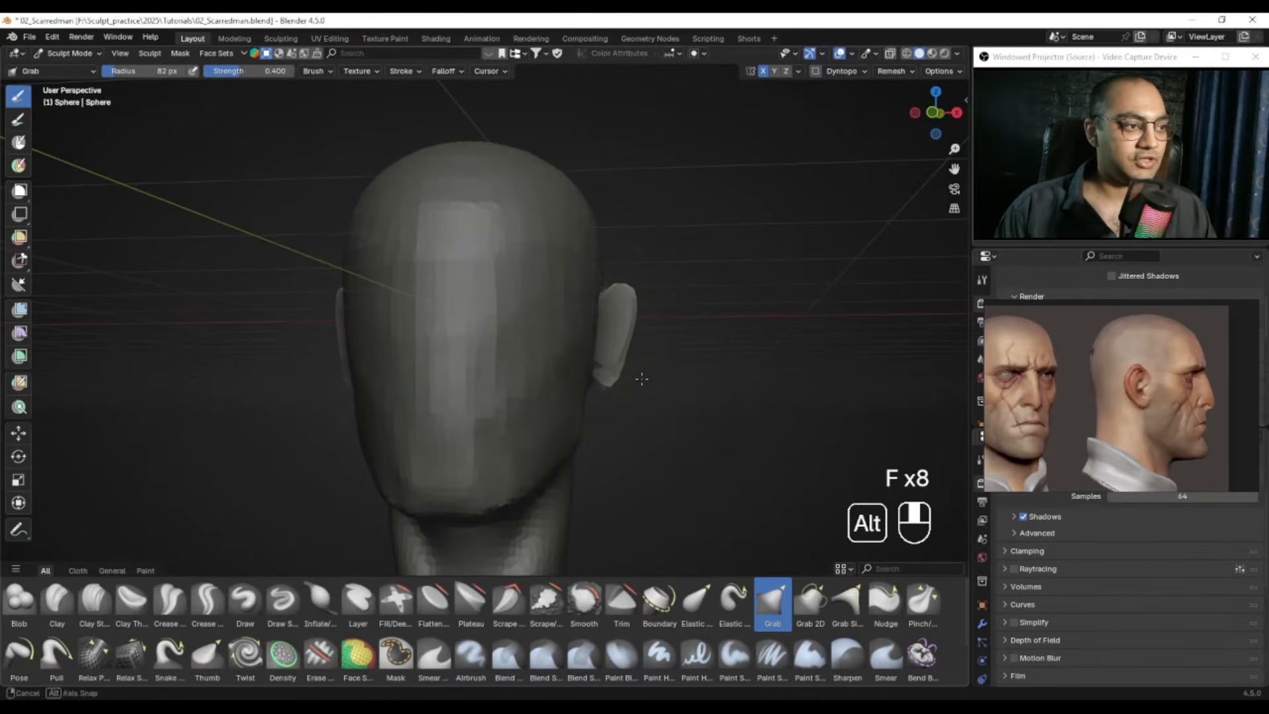
Step: Try to widen the ear and raise its upper edge with the Grab brush at 84 px
alt+right_drag(643, 377, 588, 367)
key(f)
click(621, 357)
drag(622, 356, 648, 351)
alt+right_drag(649, 351, 584, 343)
key(f)
click(546, 338)
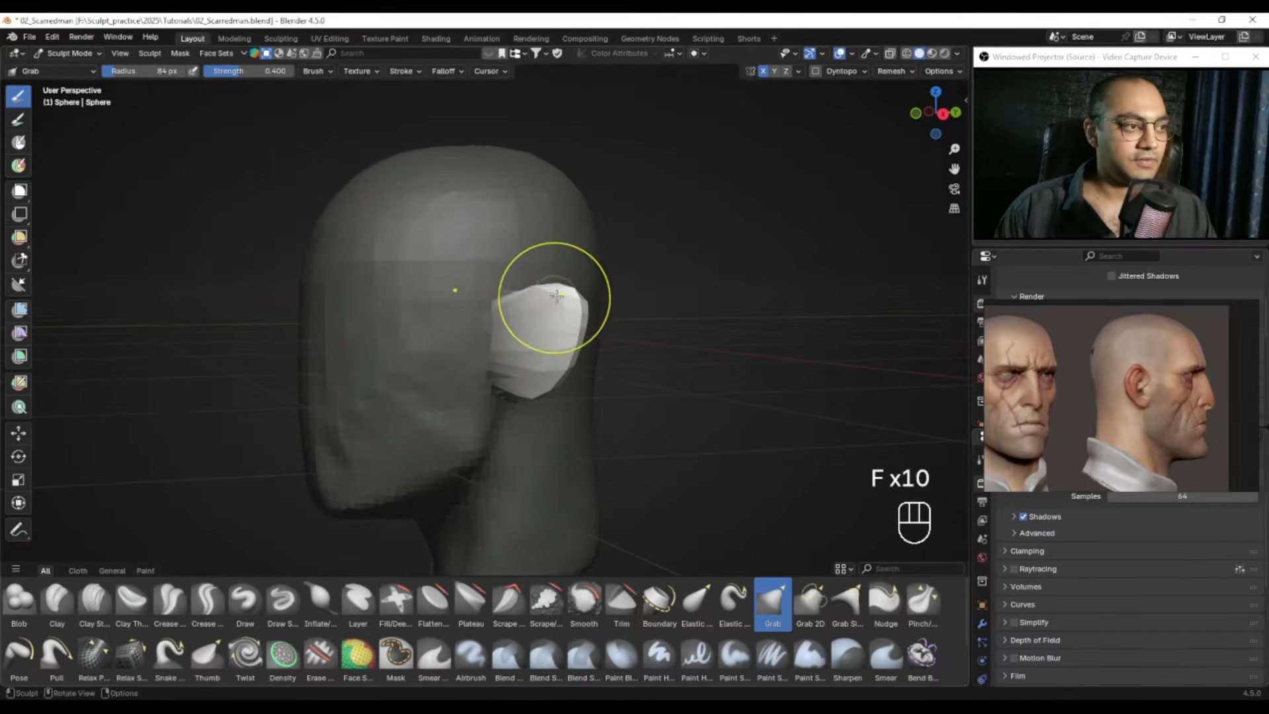
Step: Undo the Grab strokes on the ear back to the flat, unmasked ear patch
alt+right_drag(545, 299, 628, 336)
ctrl+alt+right_drag(628, 336, 581, 295)
key(ctrl+z)
key(ctrl+z)
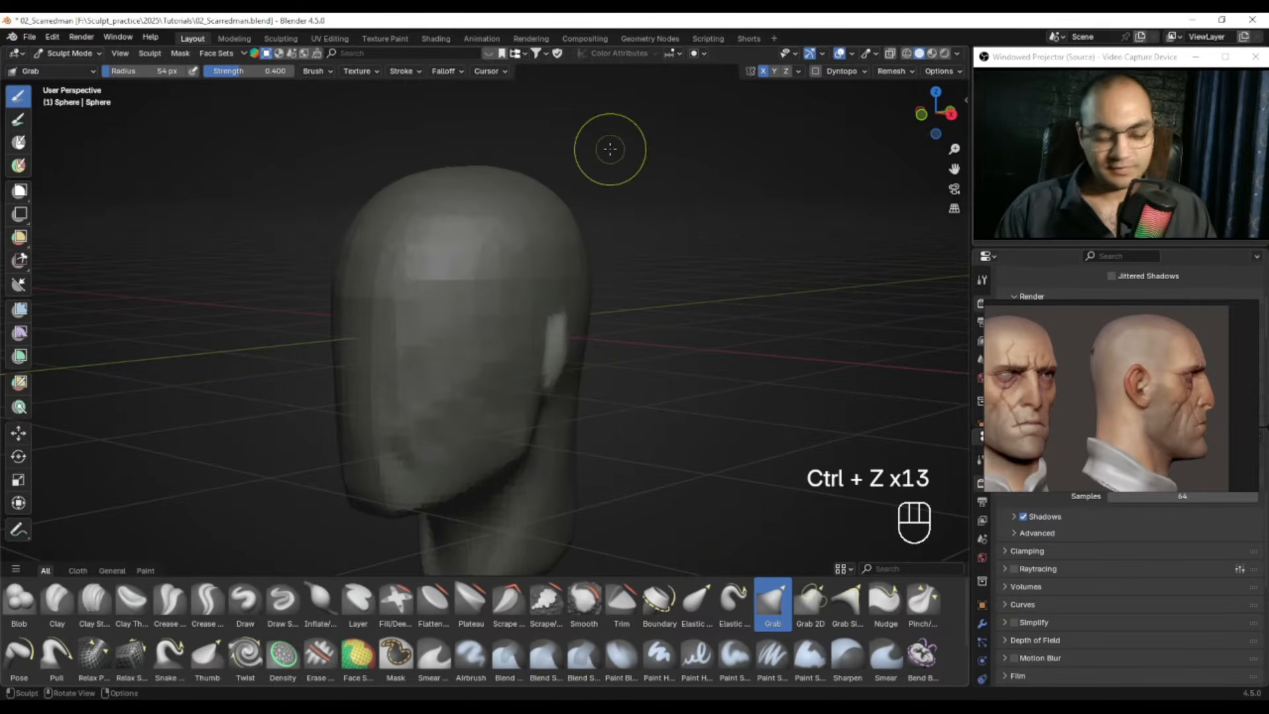
Step: From the front view, pull the upper part of the ear outward from the head with the Grab brush
key(KP_1)
ctrl+middle_drag(608, 150, 582, 264)
alt+shift+middle_drag(582, 265, 564, 292)
key(f)
click(609, 295)
drag(601, 290, 628, 286)
key(f)
click(643, 286)
Step: Pull the middle and top edge of the ear out and up with the Grab brush at 83 px
drag(591, 334, 616, 372)
key(f)
click(579, 340)
key(f)
mouse_move(605, 311)
mouse_down()
mouse_move(628, 296)
mouse_move(615, 275)
mouse_up()
click(635, 286)
middle_drag(599, 301, 612, 304)
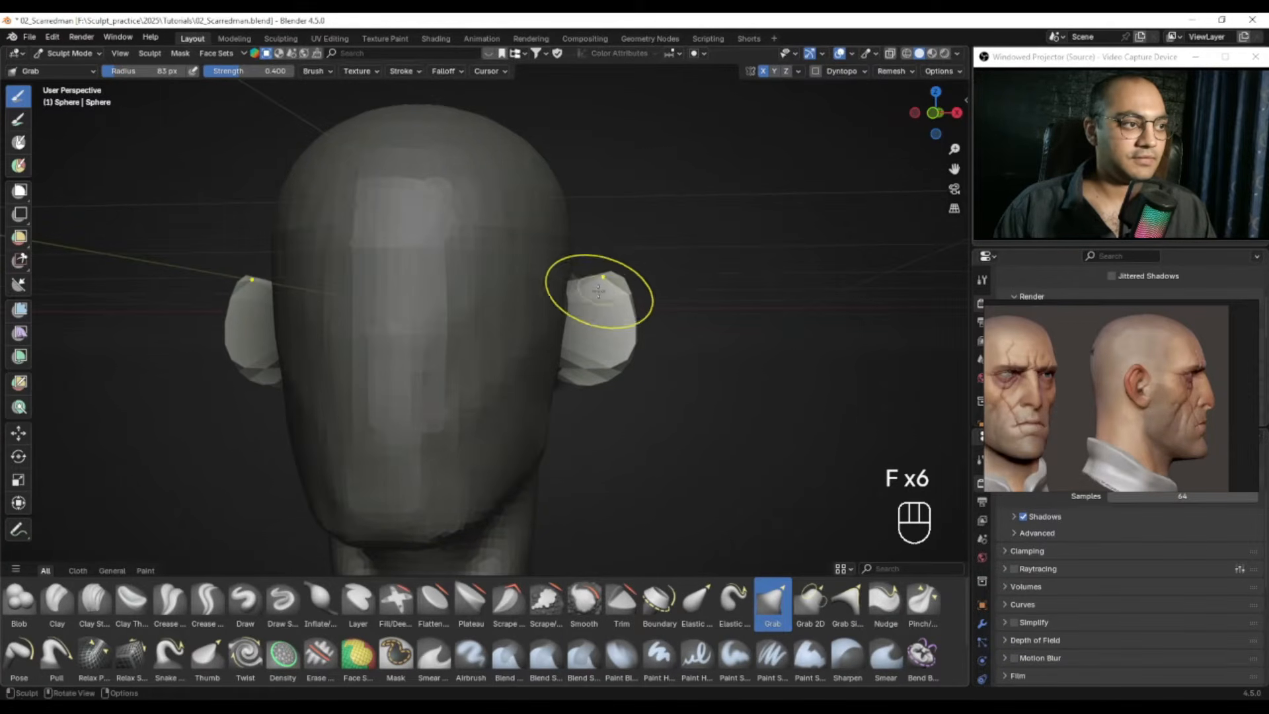
Step: Reshape the lower and outer edges of the ear with the Grab brush, ending at 93 px radius
middle_drag(637, 357, 644, 351)
key(f)
click(639, 357)
drag(625, 357, 621, 357)
key(f)
click(620, 359)
alt+drag(632, 362, 604, 359)
key(f)
click(603, 360)
key(f)
click(614, 299)
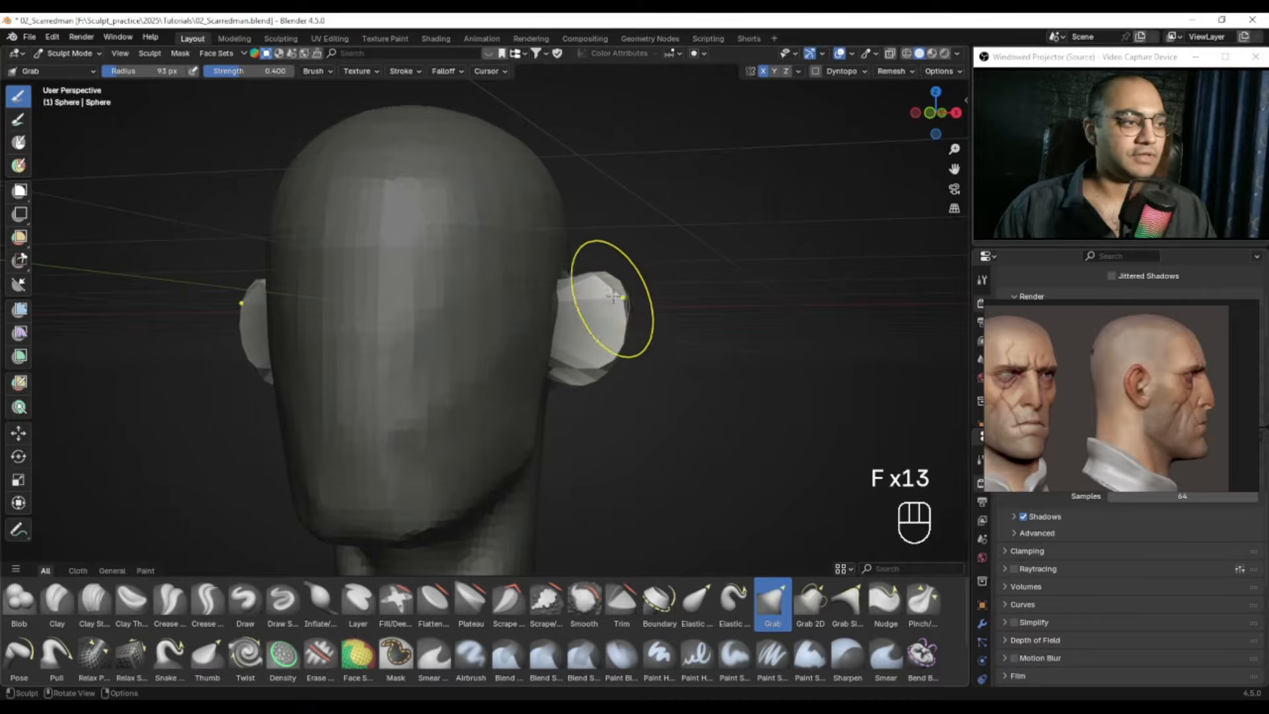
Step: Refine the ear's upper outer corner and outer rim with the Grab brush, ending at 78 px radius
drag(606, 284, 610, 283)
key(f)
mouse_move(611, 284)
alt+mouse_down()
mouse_move(635, 291)
mouse_move(604, 281)
alt+mouse_up()
click(636, 297)
key(f)
click(619, 289)
key(f)
click(622, 291)
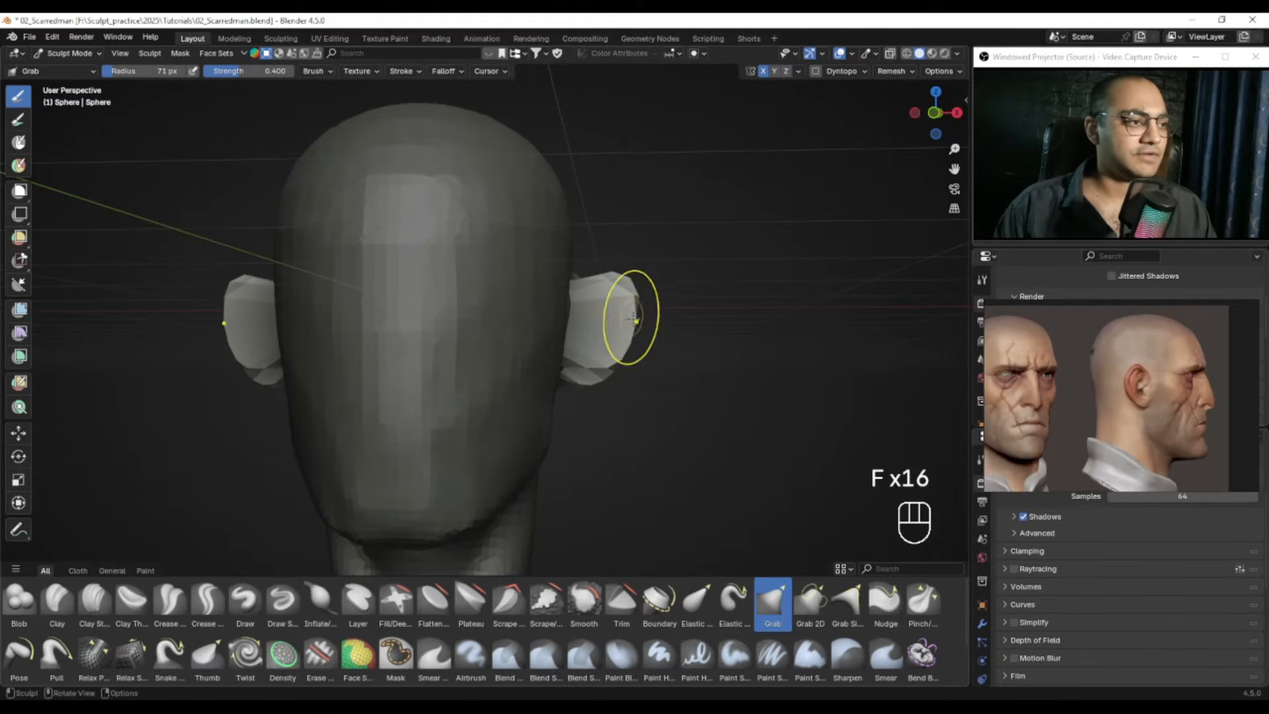
alt+drag(632, 330, 648, 337)
key(f)
click(602, 320)
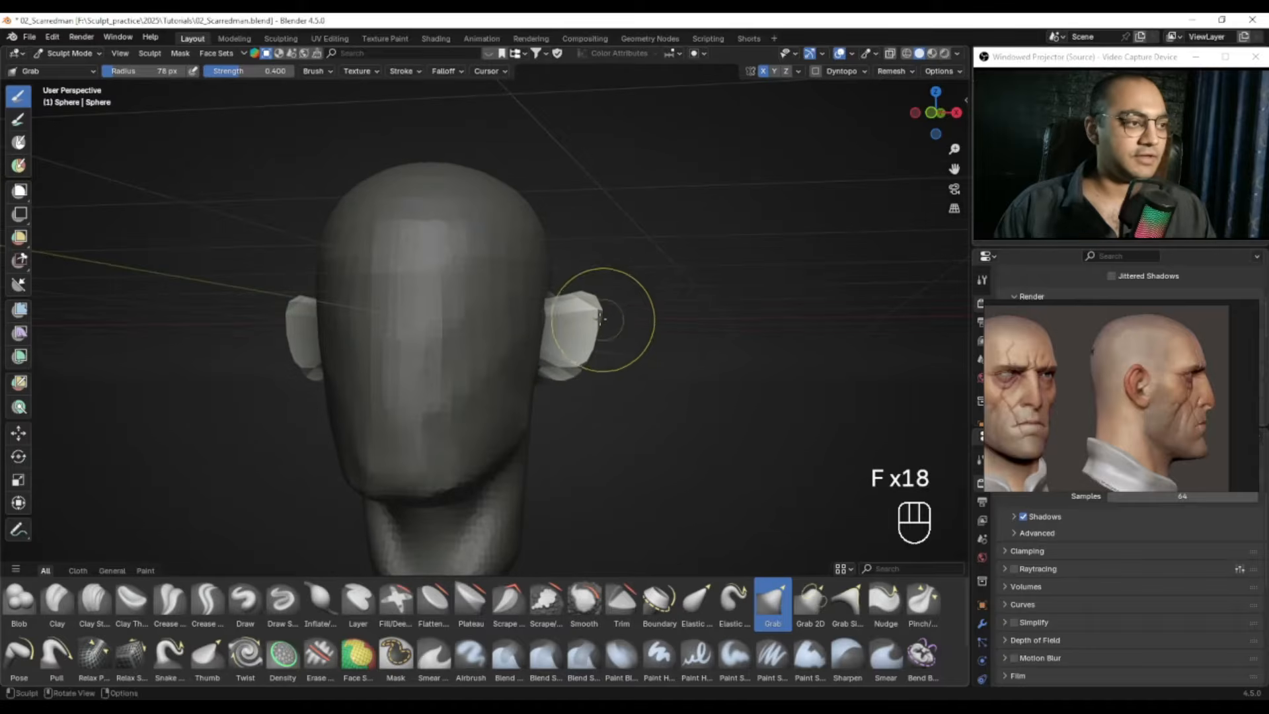
Step: In the right side view, widen the ear toward the back of the head with a larger Grab brush
key(KP_3)
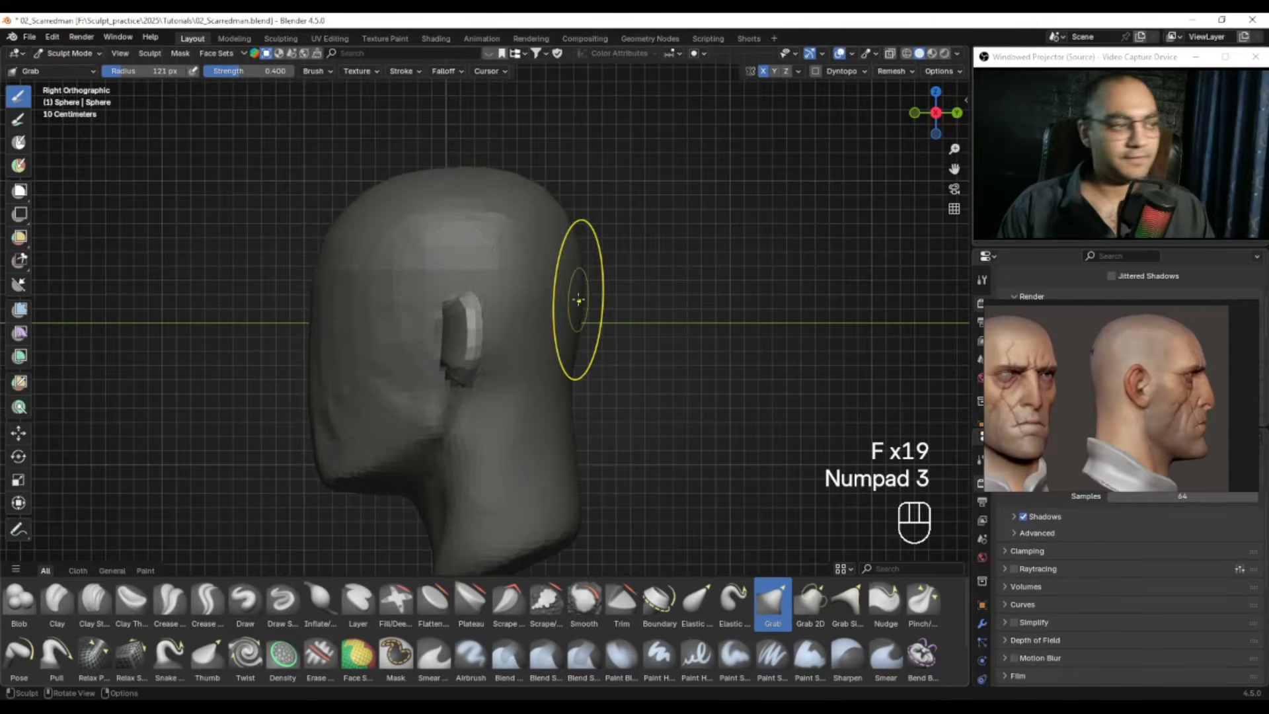
ctrl+alt+drag(417, 360, 437, 334)
mouse_move(437, 333)
alt+shift+mouse_down()
mouse_move(463, 318)
mouse_move(482, 332)
mouse_move(542, 286)
alt+shift+mouse_up()
key(f)
click(501, 317)
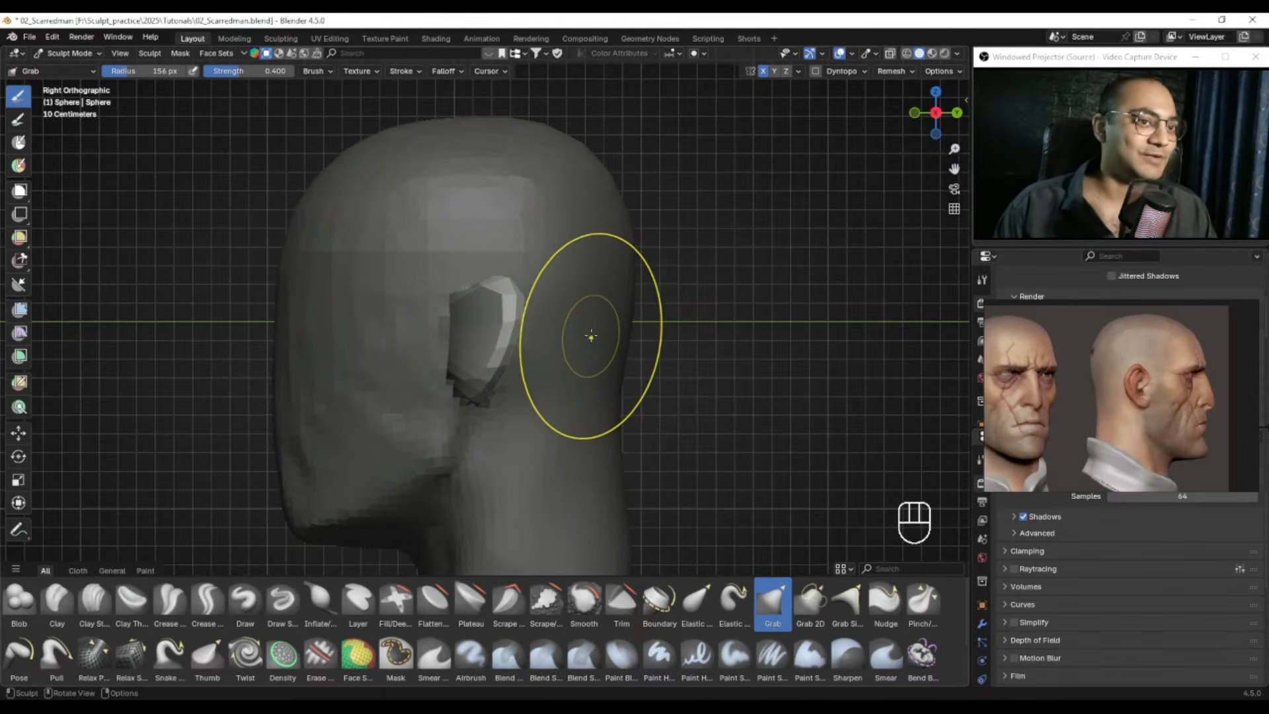
alt+shift+drag(603, 326, 556, 338)
key(f)
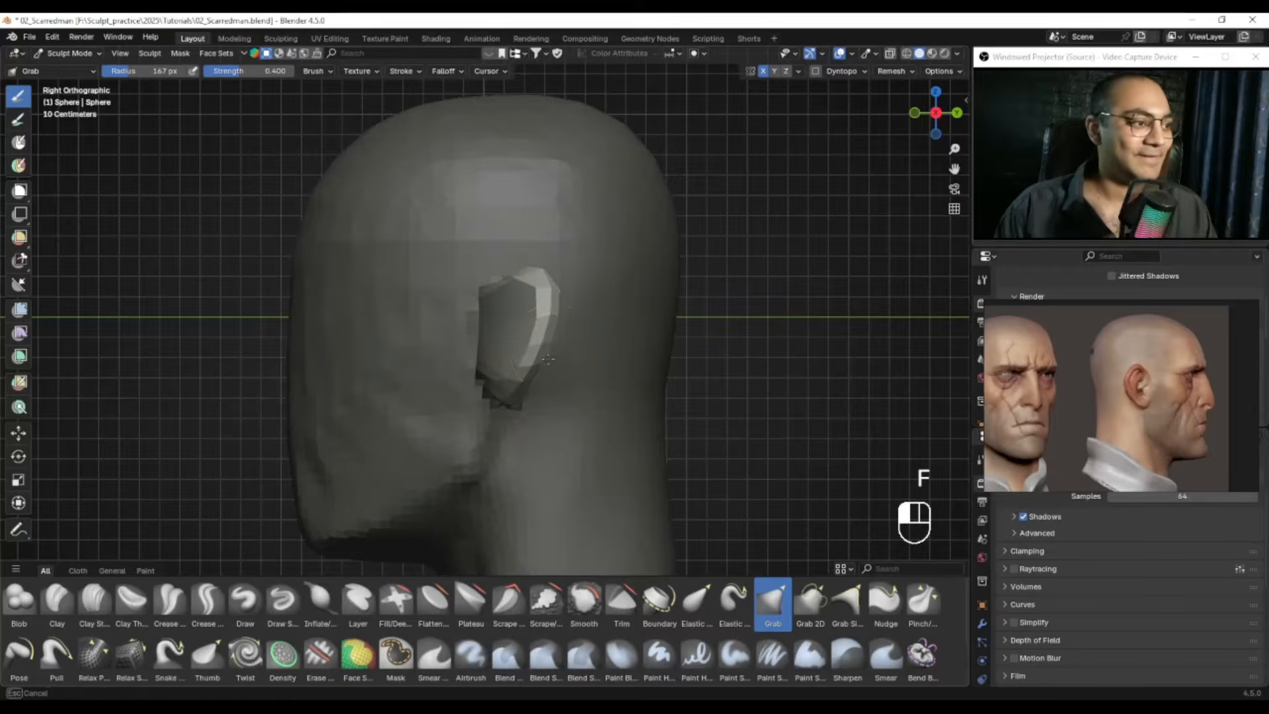
key(f)
click(545, 375)
Step: Adjust how far the ear flares from the head in a front-facing view with the Grab brush at 91 px
key(f)
mouse_move(527, 300)
mouse_down()
mouse_move(635, 340)
mouse_move(623, 317)
mouse_up()
click(630, 300)
key(f)
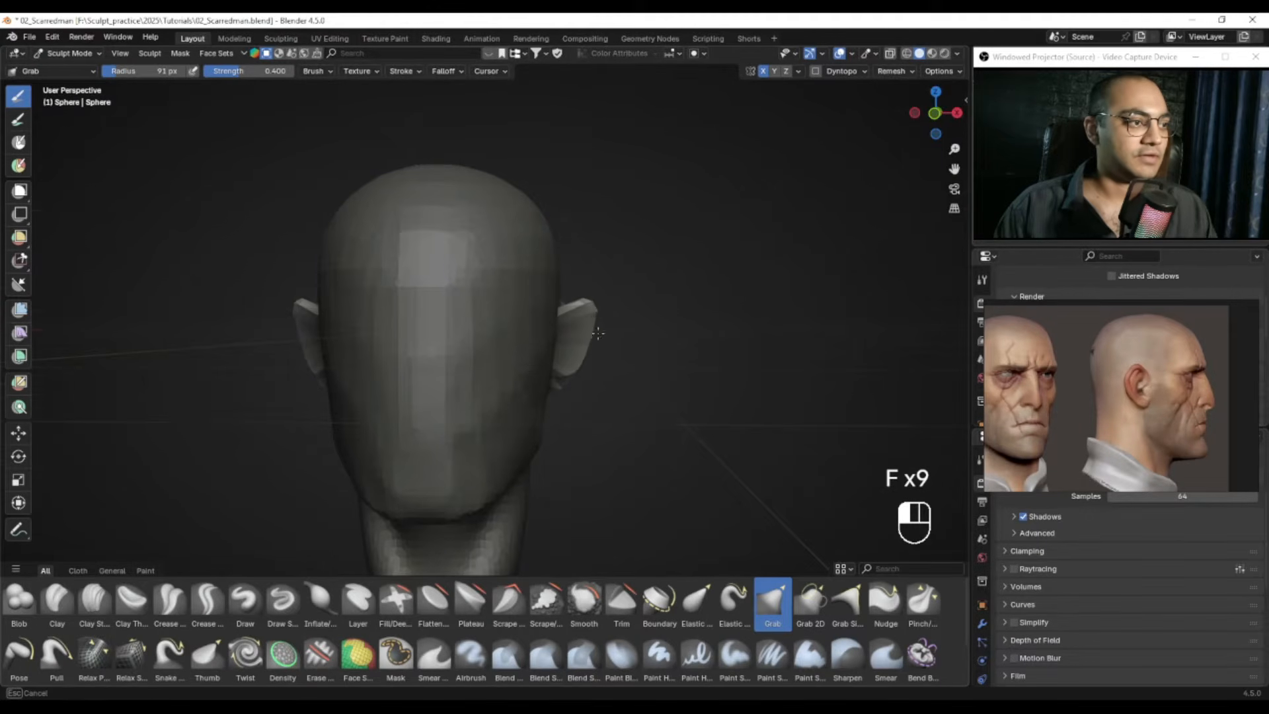
drag(597, 334, 598, 335)
Step: Bring up the front-facing reference and match the ear's flare and outer contour to it with the Grab brush, ending at 86 px
alt+drag(630, 356, 660, 329)
alt+right_drag(661, 329, 639, 352)
alt+drag(1041, 356, 1164, 349)
alt+drag(610, 331, 584, 337)
key(f)
click(628, 335)
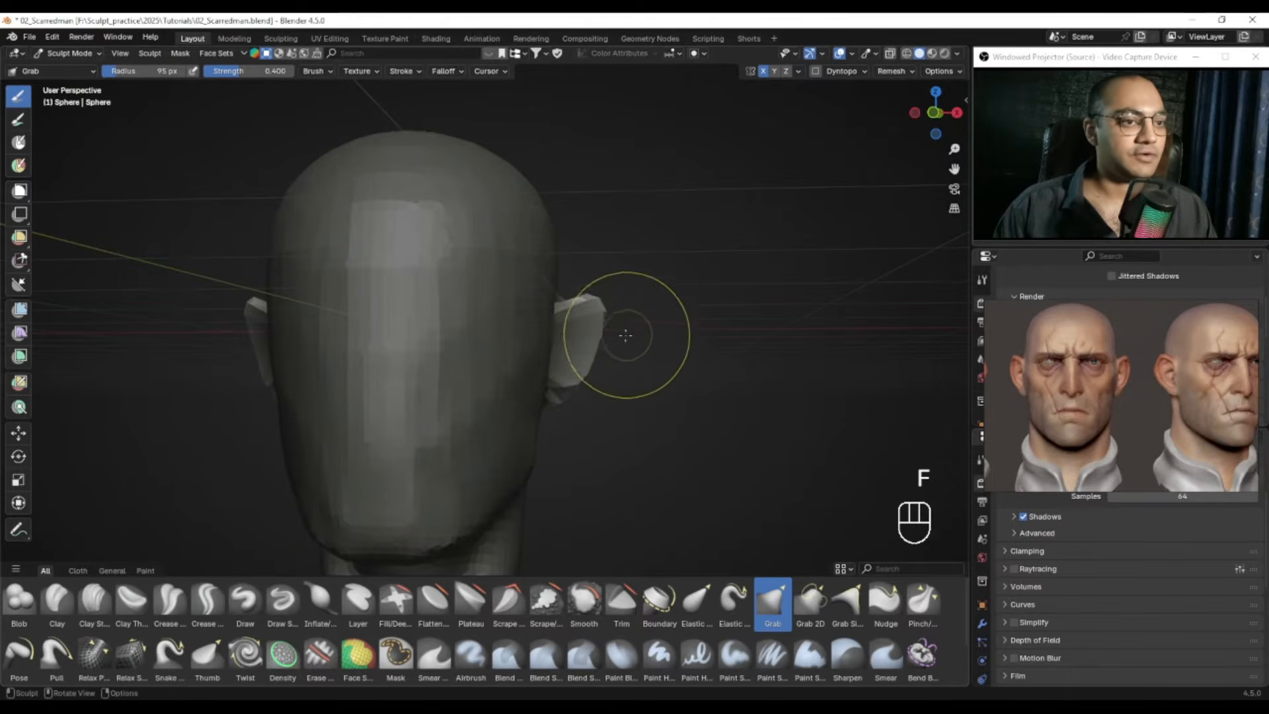
middle_drag(605, 342, 608, 314)
key(f)
click(589, 314)
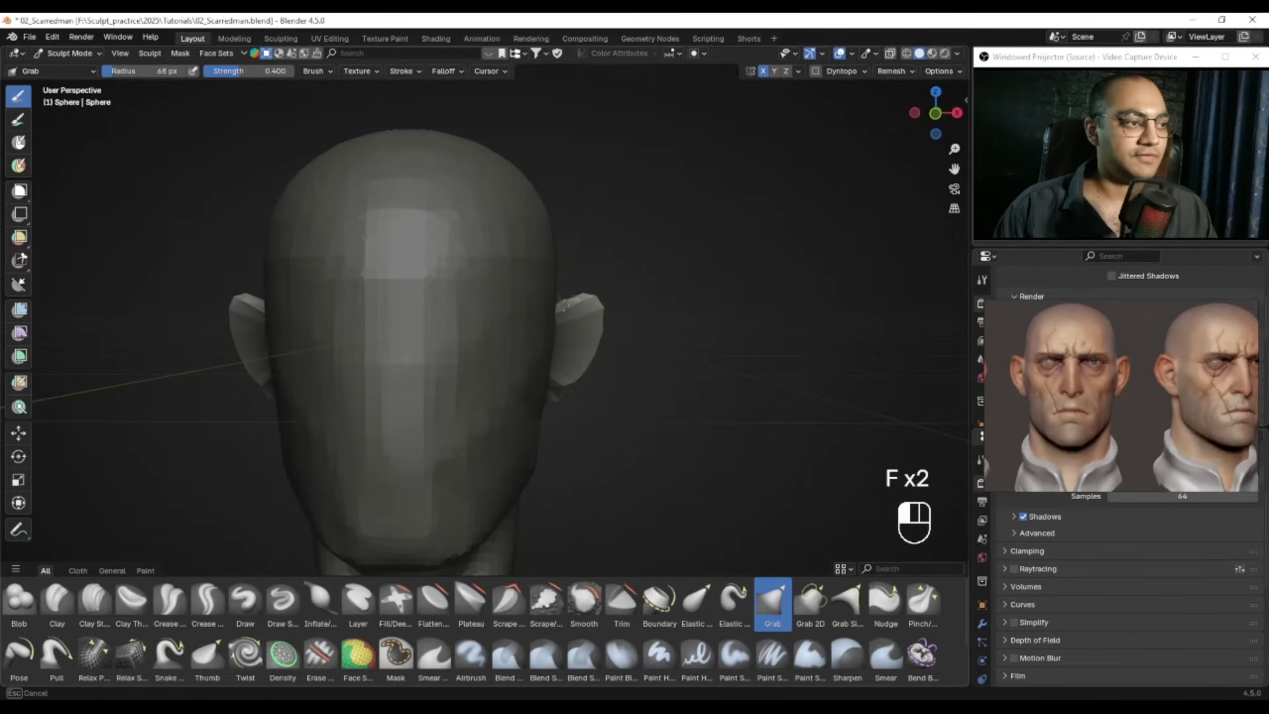
key(f)
click(606, 308)
alt+drag(603, 333, 586, 325)
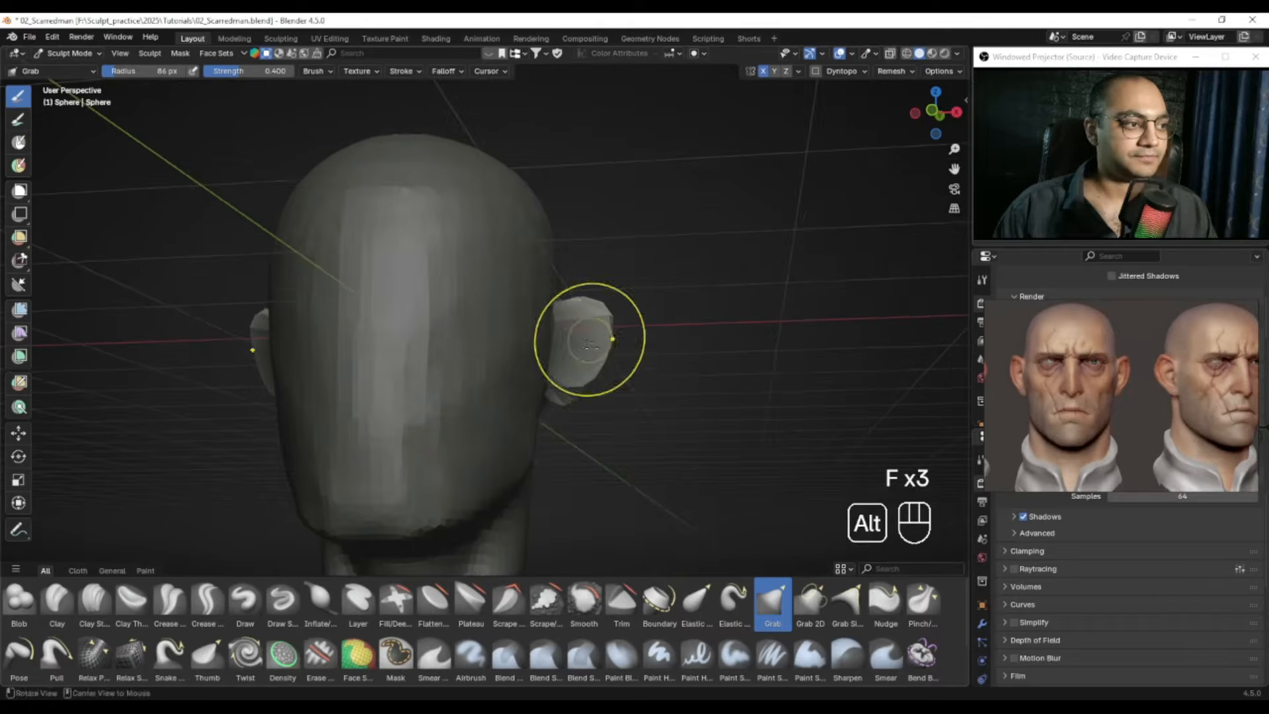
Step: Adjust the back surface of the ear from behind with the Grab brush, ending at 93 px radius
alt+drag(589, 387, 340, 388)
key(f)
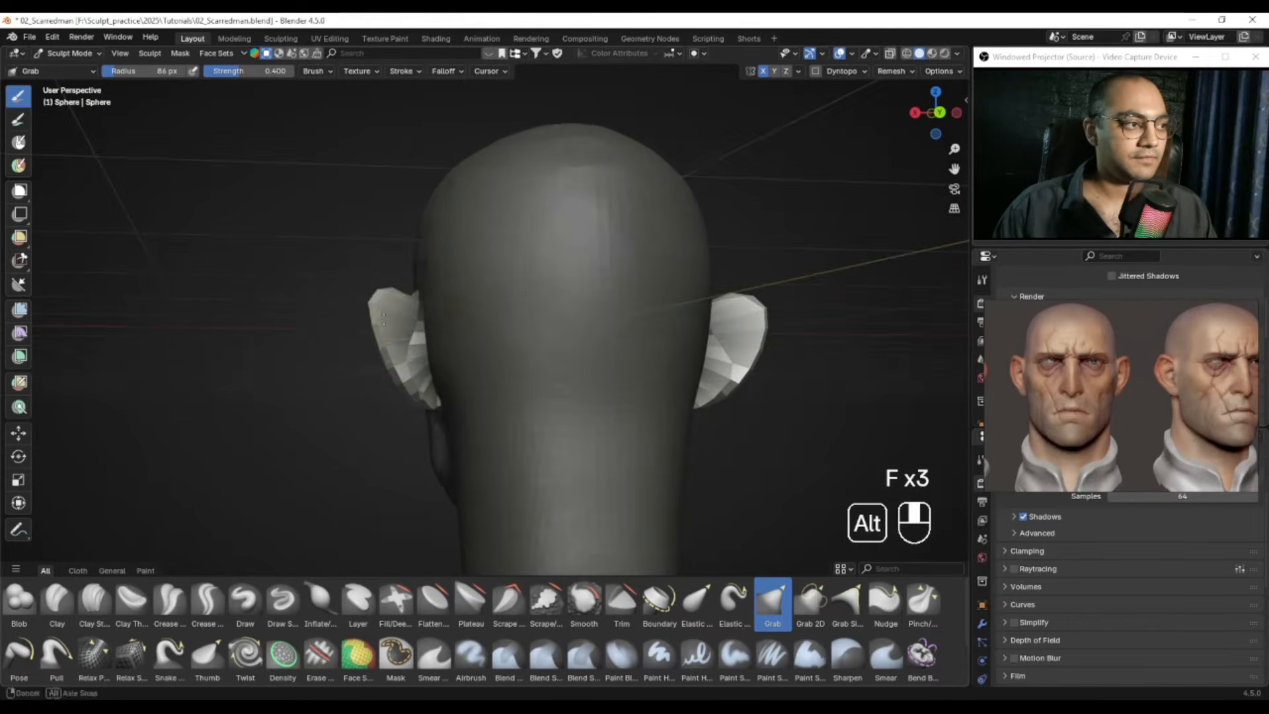
click(376, 319)
alt+drag(376, 323, 531, 305)
Step: Bring up the ear's side in the reference and reshape the ear's upper rear edge with the Grab brush at 80 px
alt+drag(1147, 386, 1005, 366)
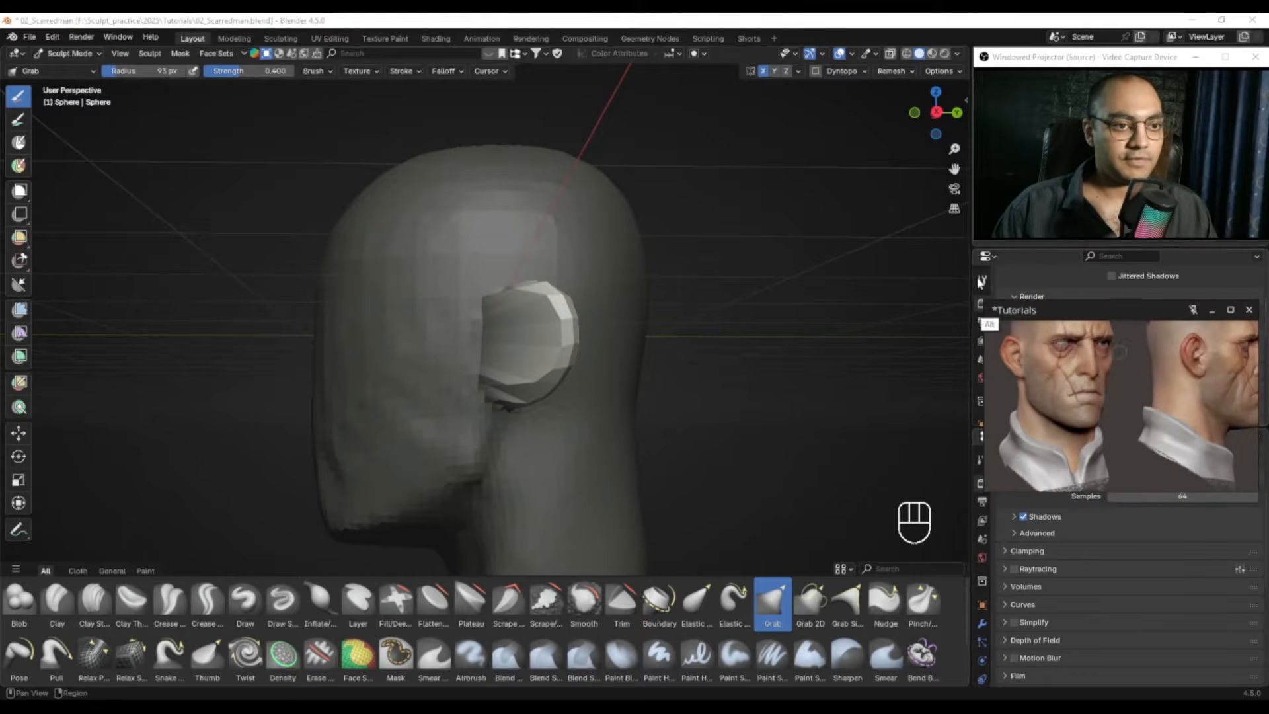
alt+shift+drag(564, 328, 542, 341)
key(f)
click(559, 359)
key(f)
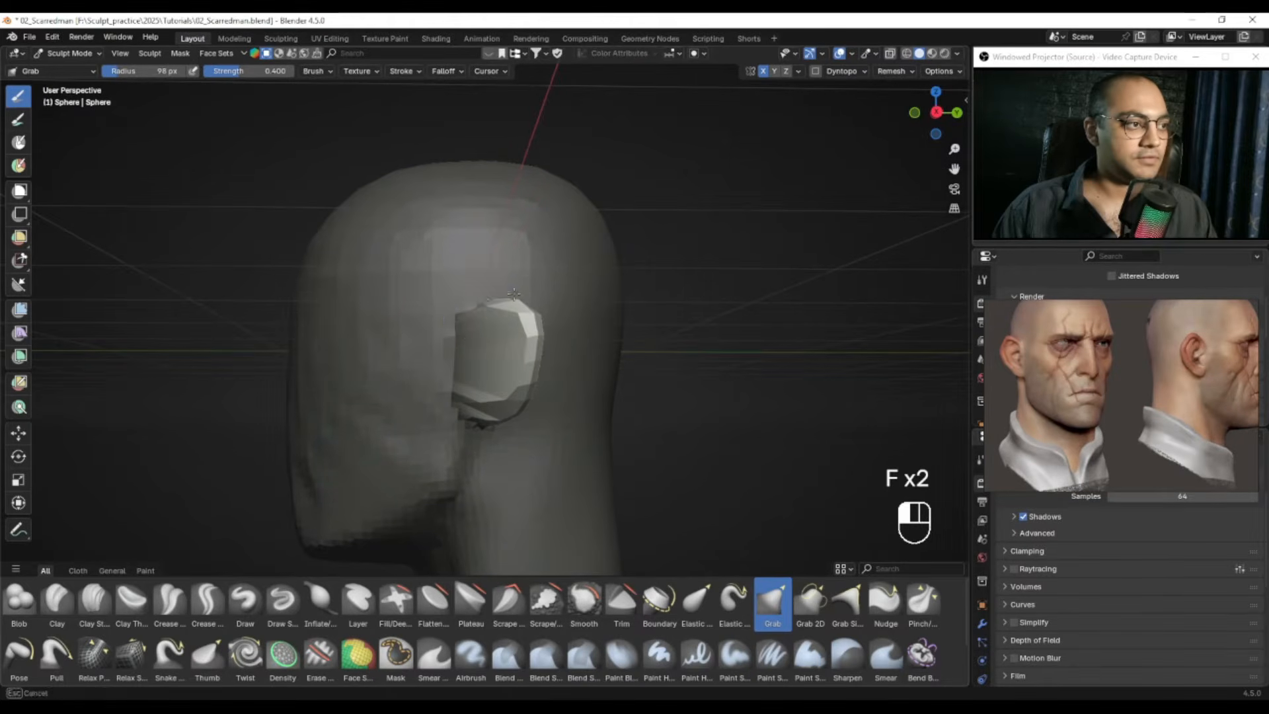
key(f)
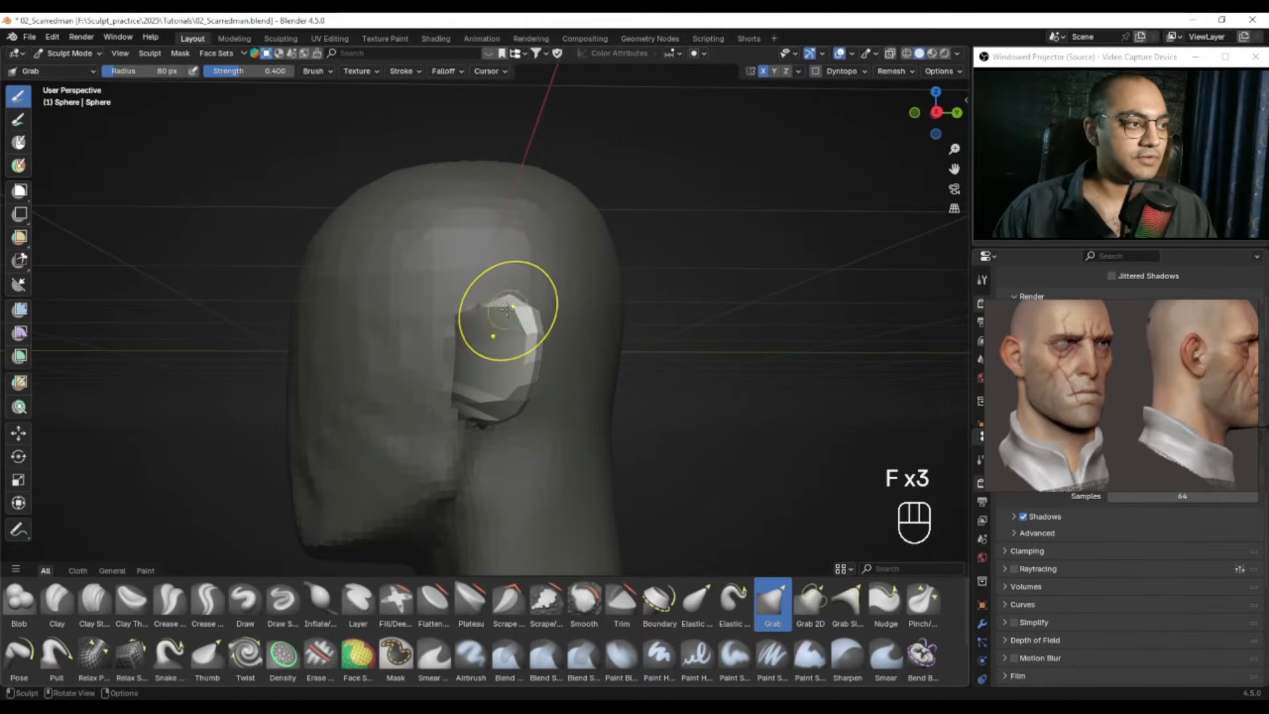
middle_drag(515, 315, 566, 320)
Step: Finish the ear adjustment and clear the mask from the whole head
alt+drag(565, 323, 599, 384)
key(f)
key(f)
key(alt+m)
scroll(605, 241, down, 3)
alt+drag(604, 242, 496, 337)
Step: Adjust the side of the head around the ear and jaw with the Grab brush at 70 px
scroll(507, 366, up, 2)
alt+middle_drag(496, 337, 542, 354)
scroll(520, 362, up, 2)
key(f)
click(542, 396)
drag(518, 415, 519, 416)
mouse_move(518, 416)
middle_down()
mouse_move(541, 416)
mouse_move(566, 357)
mouse_move(555, 344)
mouse_move(574, 397)
mouse_move(557, 406)
middle_up()
click(523, 403)
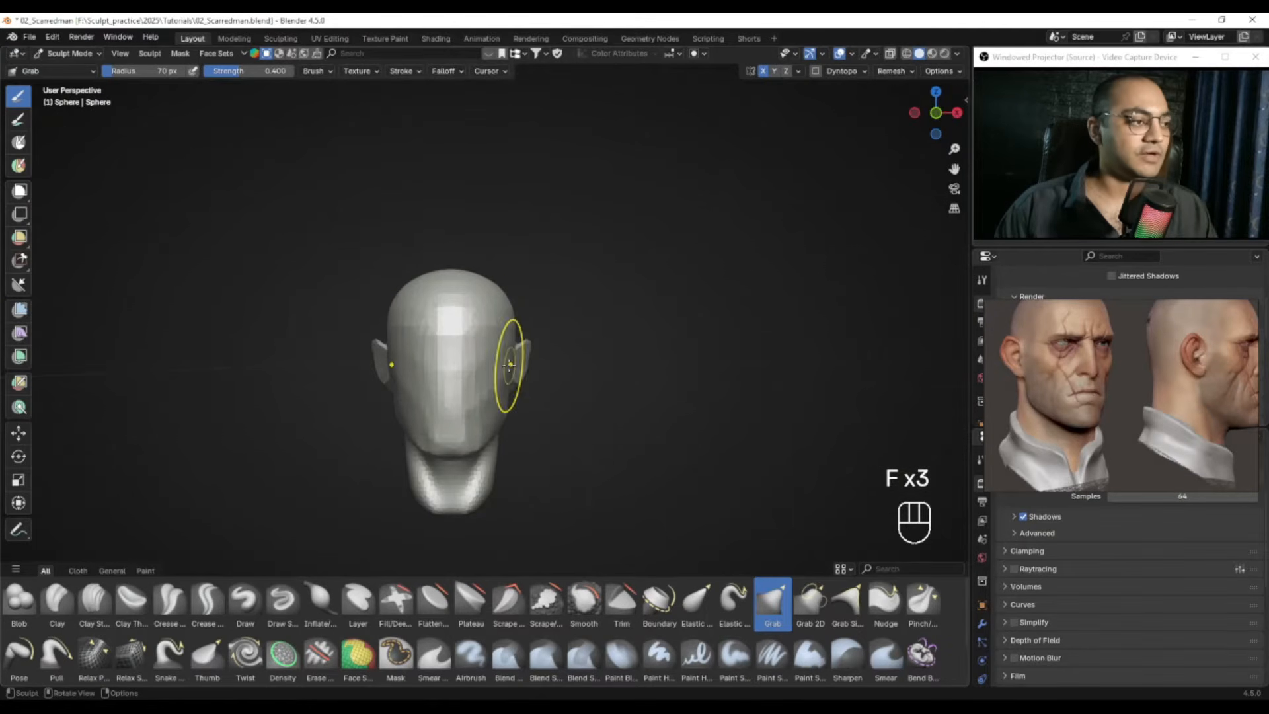
Step: Compare the head with the front-facing reference, choose the Draw brush and set the front view for the eye area
alt+middle_drag(453, 359, 550, 352)
alt+drag(1049, 367, 1187, 378)
alt+drag(1036, 368, 1047, 378)
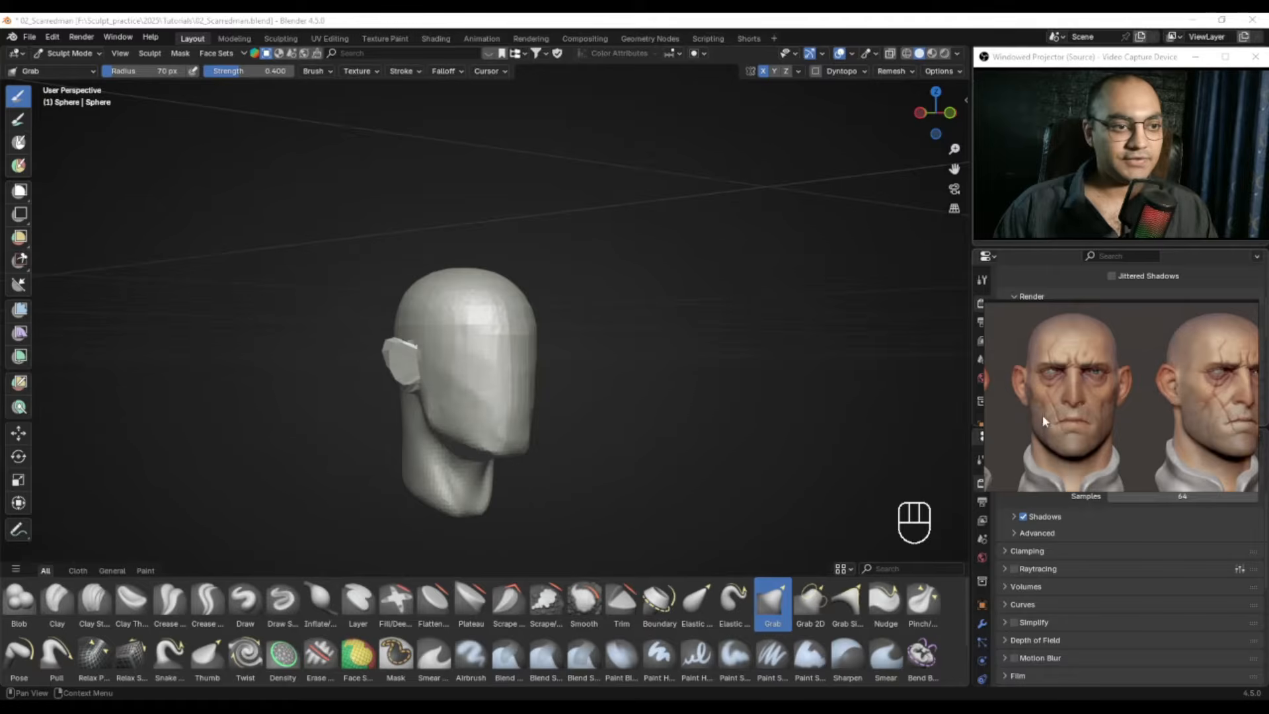
mouse_move(626, 311)
alt+middle_down()
mouse_move(513, 362)
mouse_move(500, 265)
alt+middle_up()
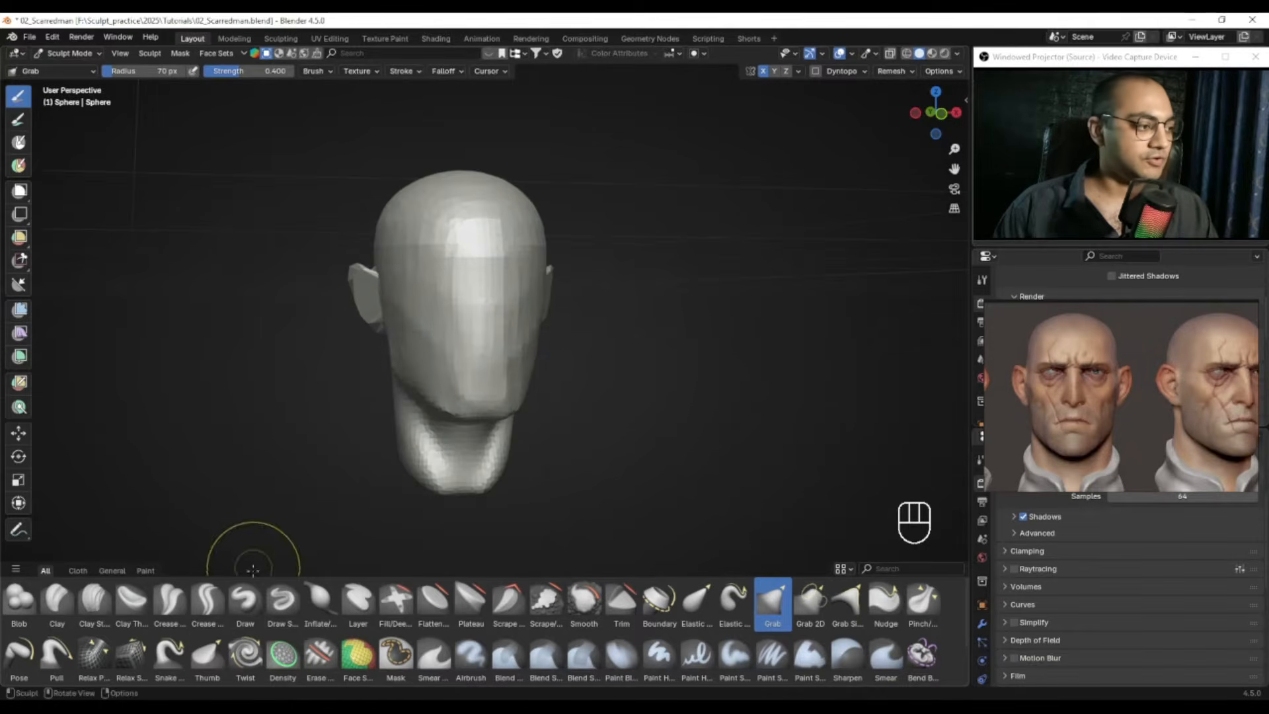
click(260, 599)
key(KP_1)
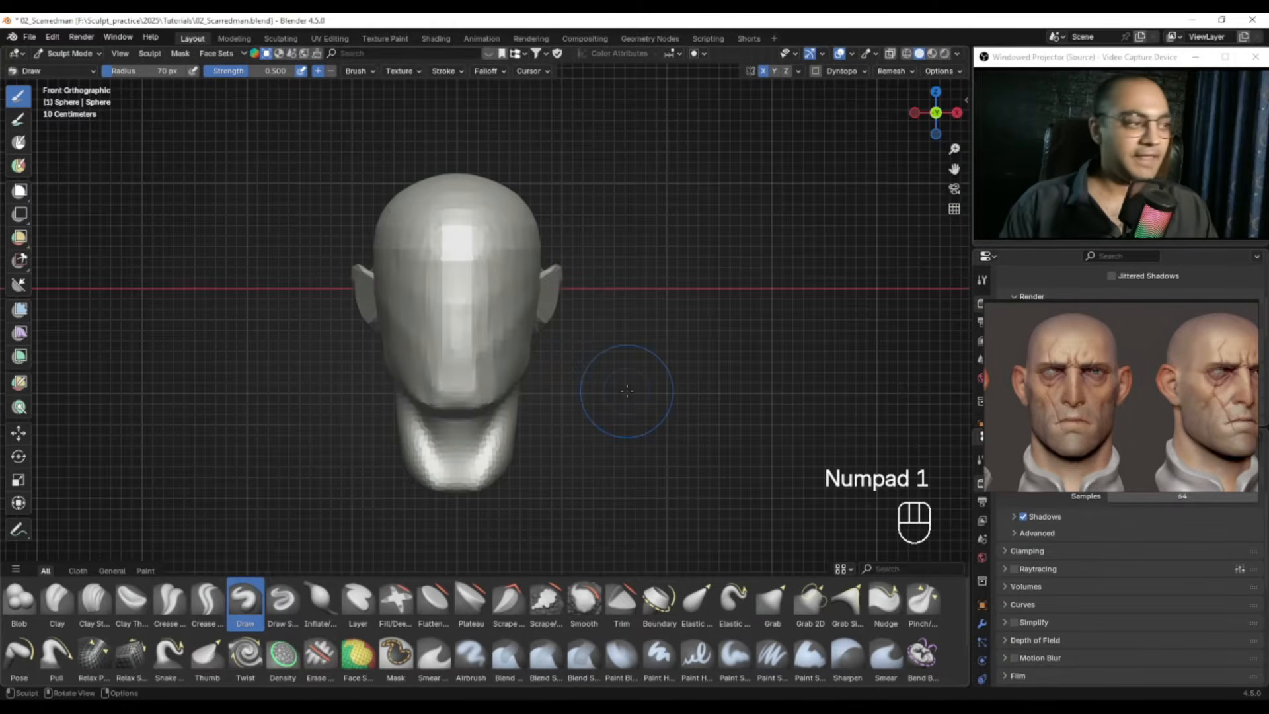
alt+middle_drag(306, 277, 513, 354)
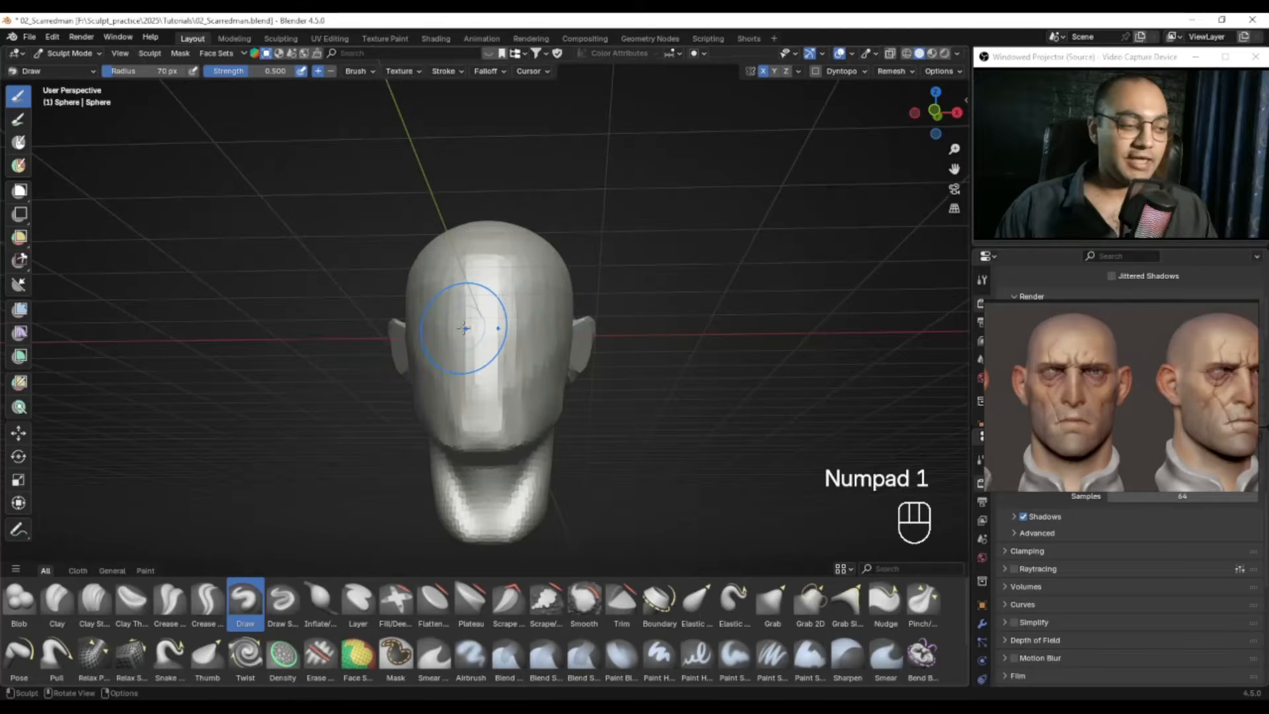
key(KP_1)
ctrl+middle_drag(522, 410, 523, 375)
middle_drag(1071, 419, 1100, 412)
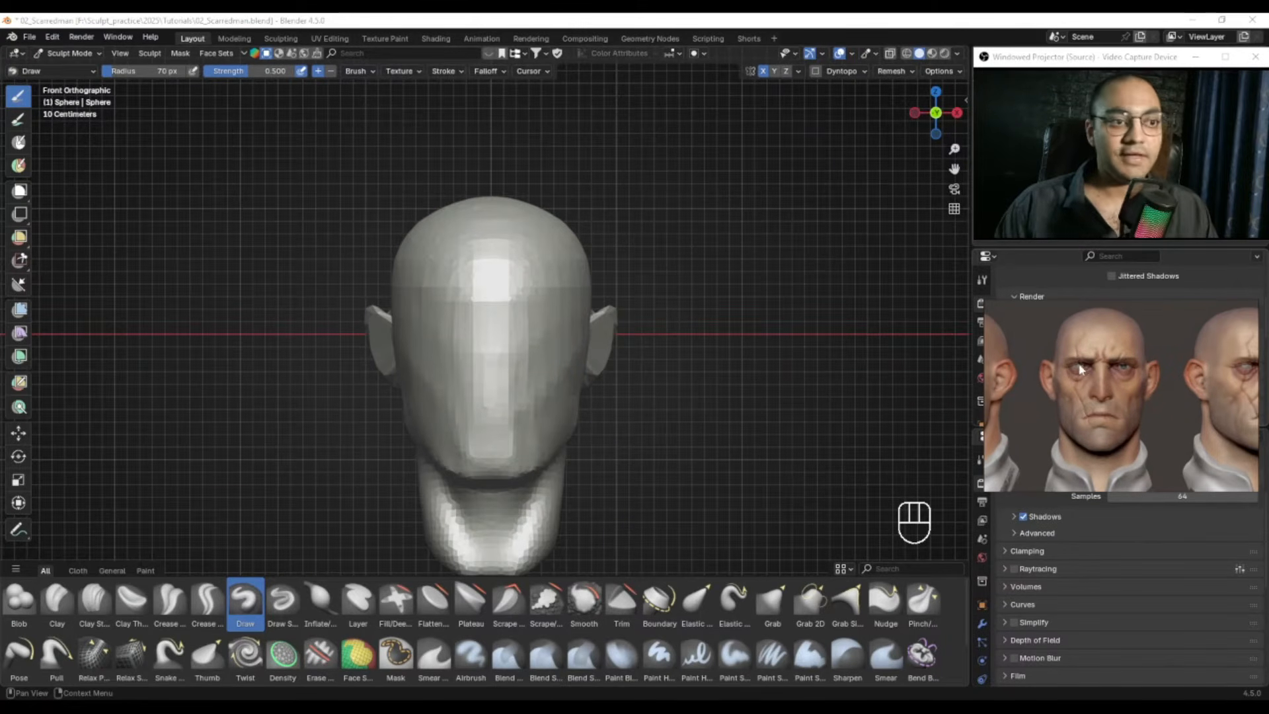
alt+shift+middle_drag(529, 361, 536, 348)
Step: Try to carve an eye socket with an inverted Draw stroke, and undo it
key(f)
click(514, 349)
mouse_move(447, 336)
ctrl+mouse_down()
mouse_move(435, 361)
mouse_move(443, 340)
mouse_move(491, 323)
mouse_move(452, 334)
mouse_move(509, 343)
mouse_move(444, 346)
mouse_move(471, 331)
ctrl+mouse_up()
key(ctrl+z)
Step: Carve both eye sockets below the brow with inverted Draw strokes, reducing the brush radius to 35 px
key(f)
click(495, 323)
key(f)
click(462, 335)
key(f)
click(486, 329)
key(f)
click(473, 349)
mouse_move(468, 332)
ctrl+mouse_down()
mouse_move(450, 343)
mouse_move(509, 344)
mouse_move(493, 321)
ctrl+mouse_up()
key(f)
click(485, 330)
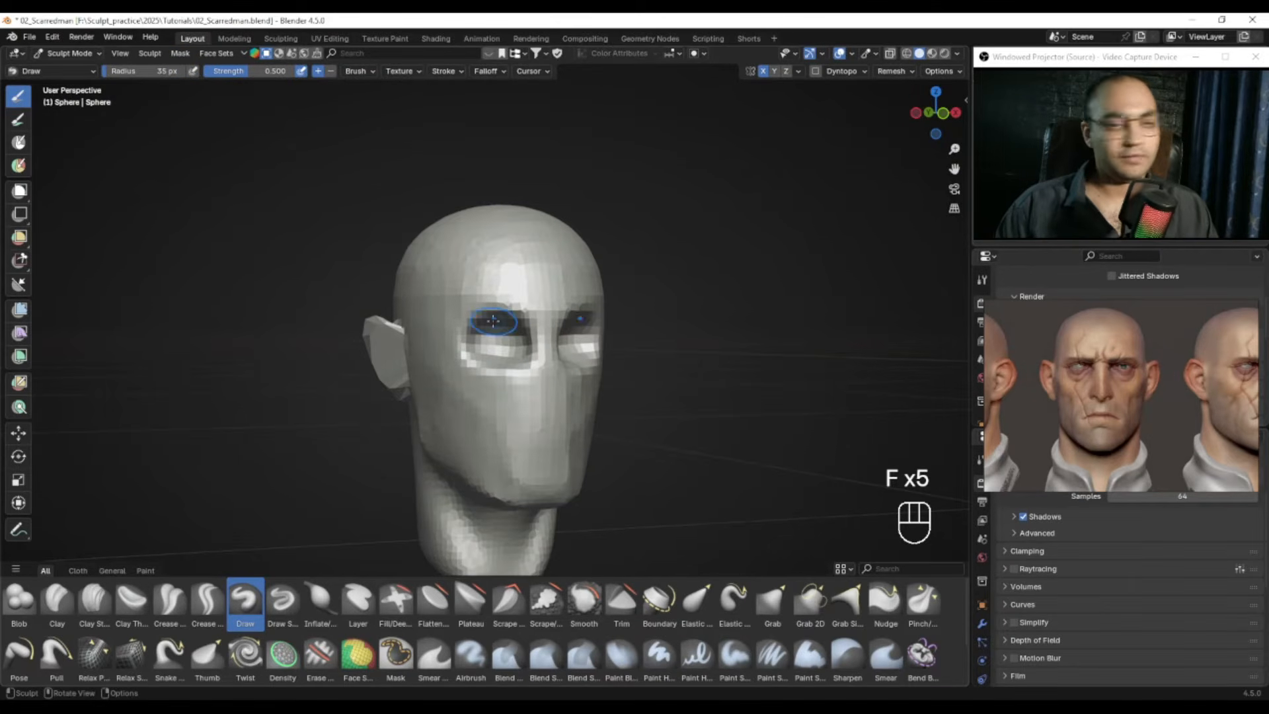
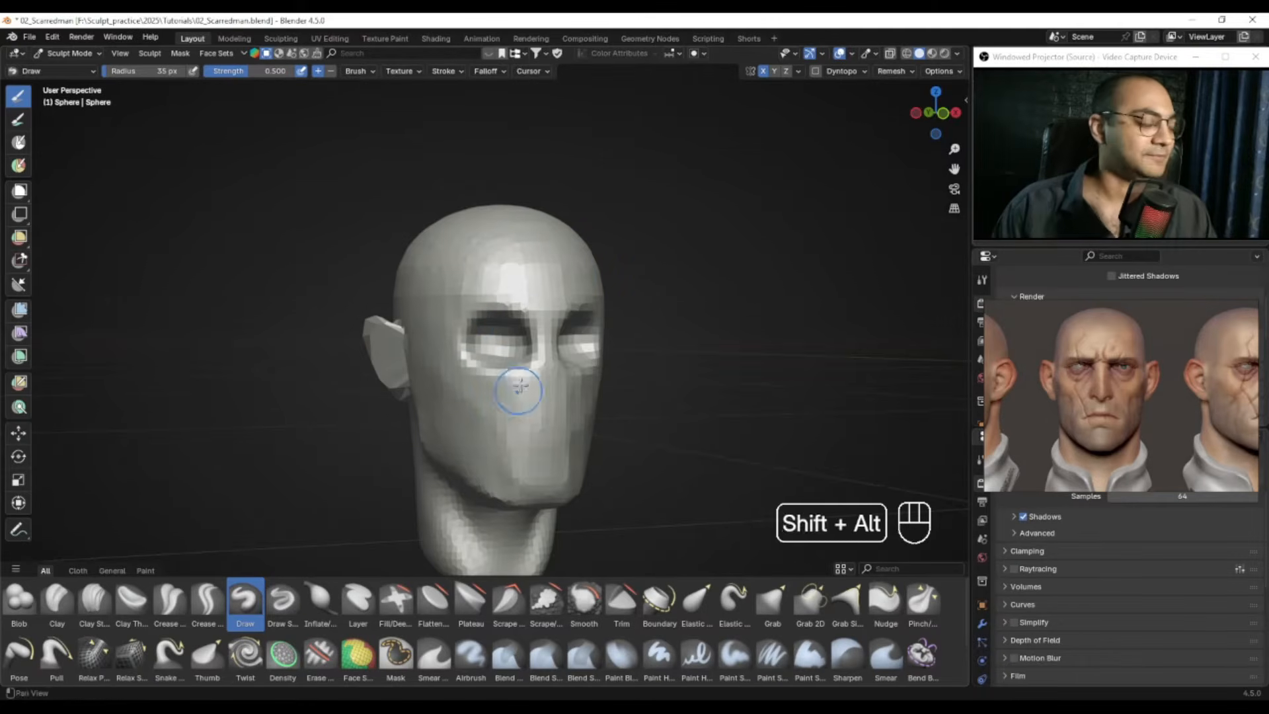
Step: Carve the area from the inner eye corner beside the nose down to the cheek with the inverted Draw brush at 44 px
alt+shift+drag(516, 396, 507, 377)
alt+drag(1099, 372, 1168, 370)
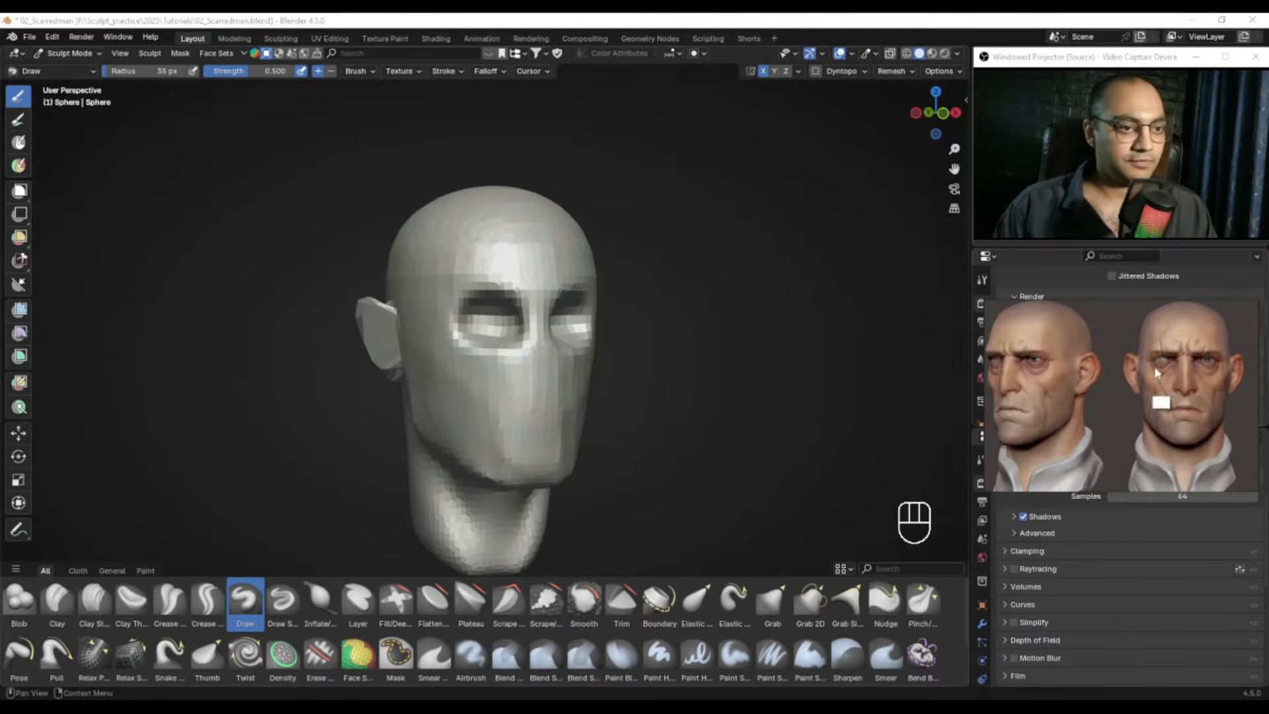
mouse_move(544, 357)
ctrl+alt+mouse_down()
mouse_move(546, 345)
mouse_move(612, 344)
mouse_move(542, 348)
mouse_move(511, 386)
mouse_move(543, 363)
ctrl+alt+mouse_up()
key(f)
click(545, 347)
mouse_move(552, 335)
ctrl+mouse_down()
mouse_move(552, 357)
mouse_move(498, 375)
ctrl+mouse_up()
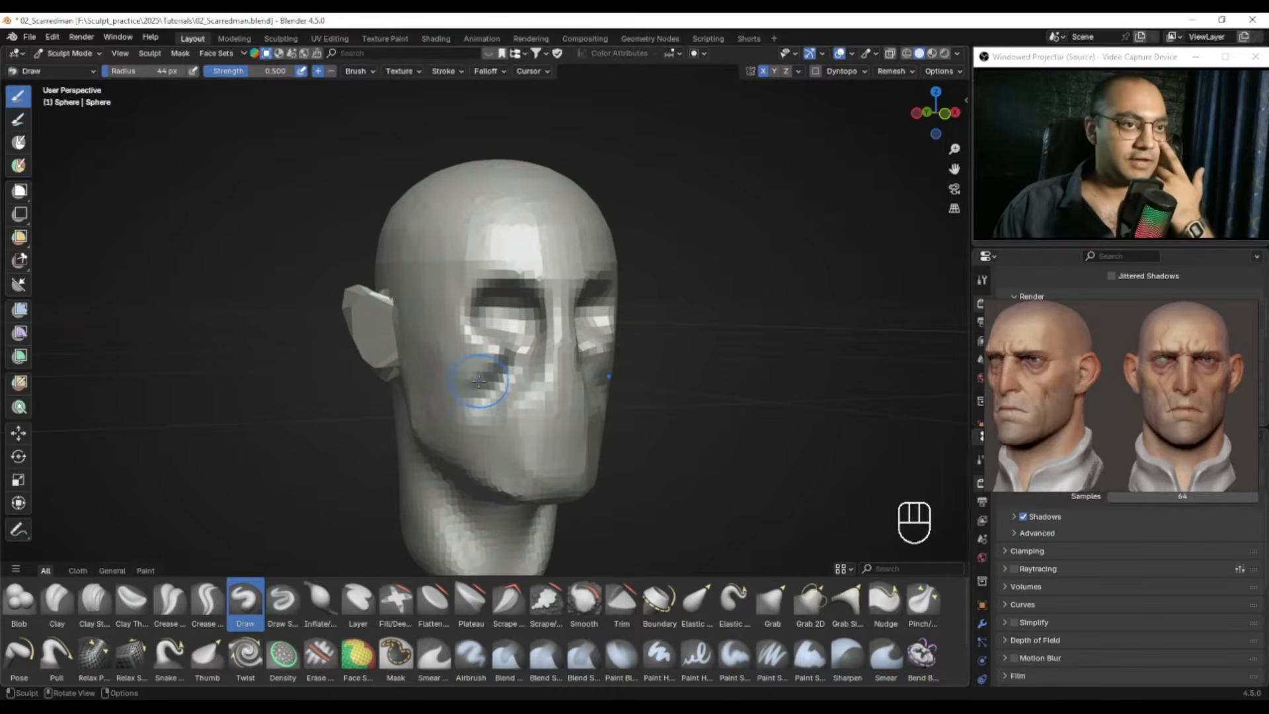
Step: Build up the cheek and nose-side planes with the Draw brush at about 53 px, and smooth the lower cheek
mouse_move(541, 351)
alt+mouse_down()
mouse_move(488, 354)
mouse_move(499, 386)
mouse_move(527, 377)
alt+mouse_up()
key(f)
click(528, 353)
key(f)
click(495, 365)
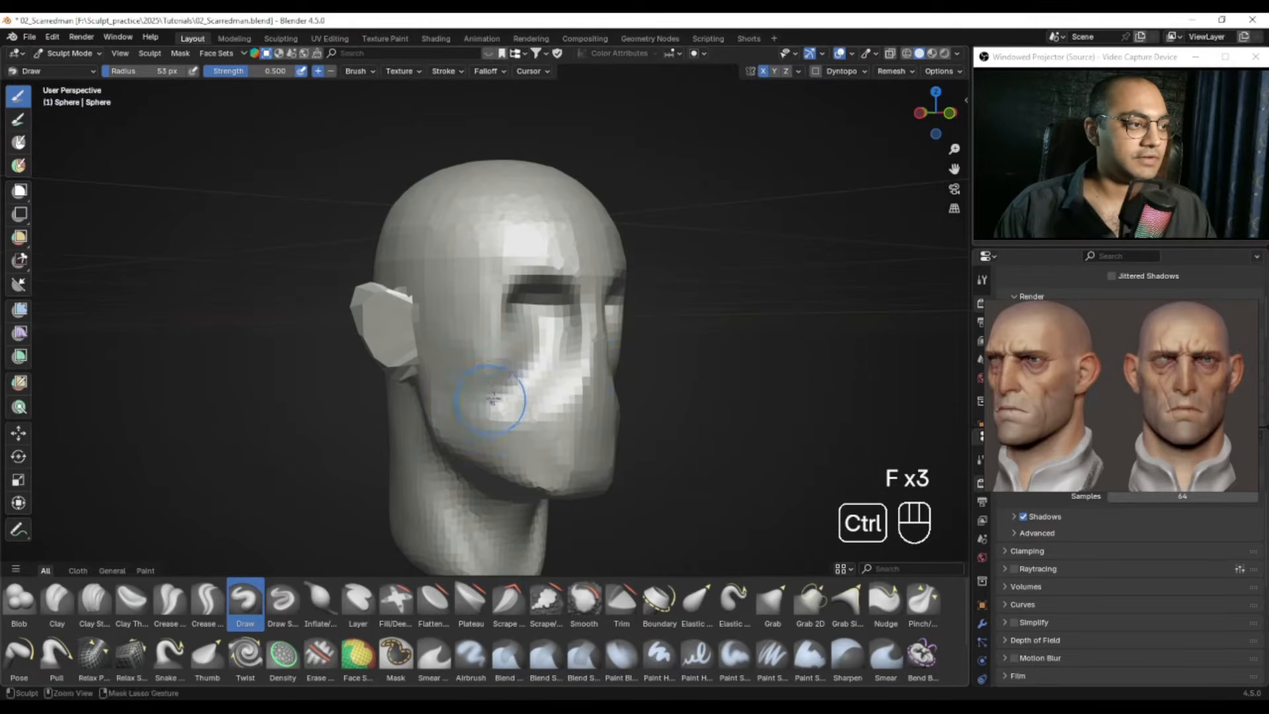
click(542, 423)
mouse_move(546, 425)
shift+mouse_down()
mouse_move(504, 383)
mouse_move(493, 419)
mouse_move(519, 415)
shift+mouse_up()
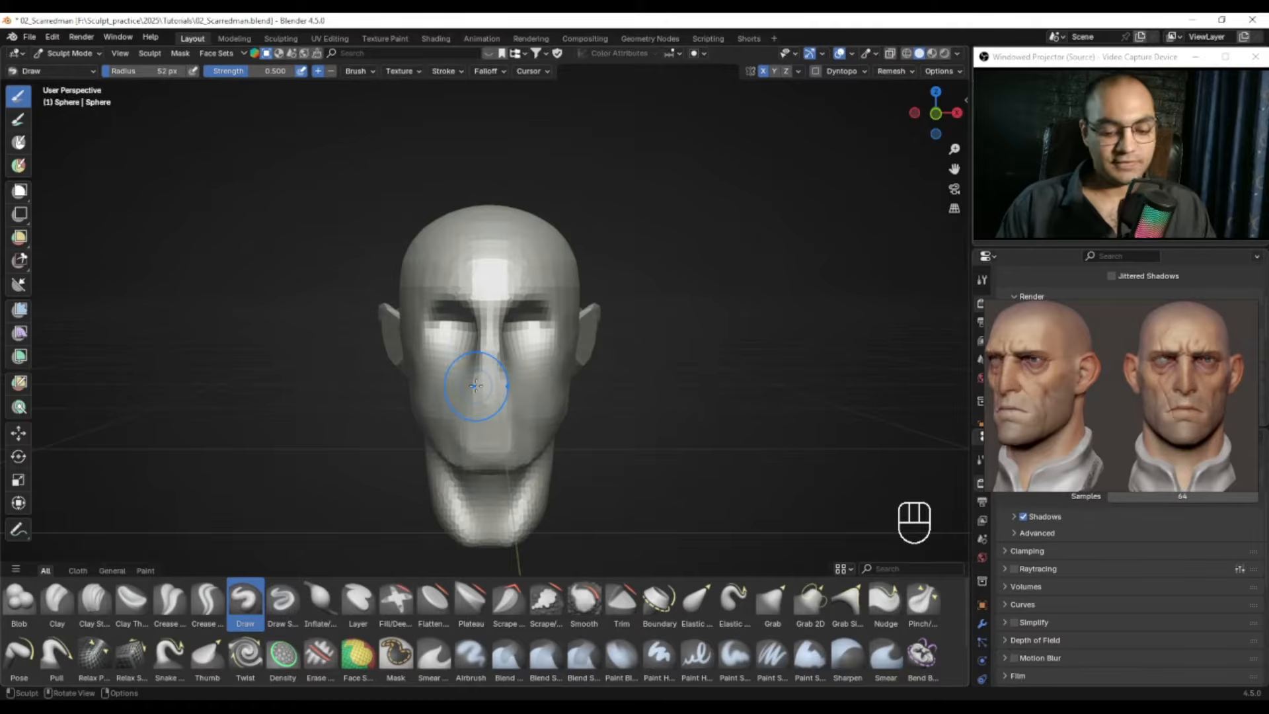
Step: Reshape the brow and eye sockets from the front and side with the Grab brush, setting its radius to 85 px
key(KP_1)
mouse_move(447, 345)
ctrl+alt+mouse_down()
mouse_move(462, 364)
mouse_move(448, 363)
ctrl+alt+mouse_up()
key(g)
key(f)
key(f)
click(500, 320)
drag(472, 306, 463, 304)
mouse_move(463, 304)
alt+mouse_down()
mouse_move(490, 331)
mouse_move(546, 338)
mouse_move(531, 331)
alt+mouse_up()
key(f)
click(478, 330)
mouse_move(531, 331)
alt+mouse_down()
mouse_move(587, 340)
mouse_move(622, 376)
mouse_move(615, 343)
alt+mouse_up()
key(f)
click(567, 337)
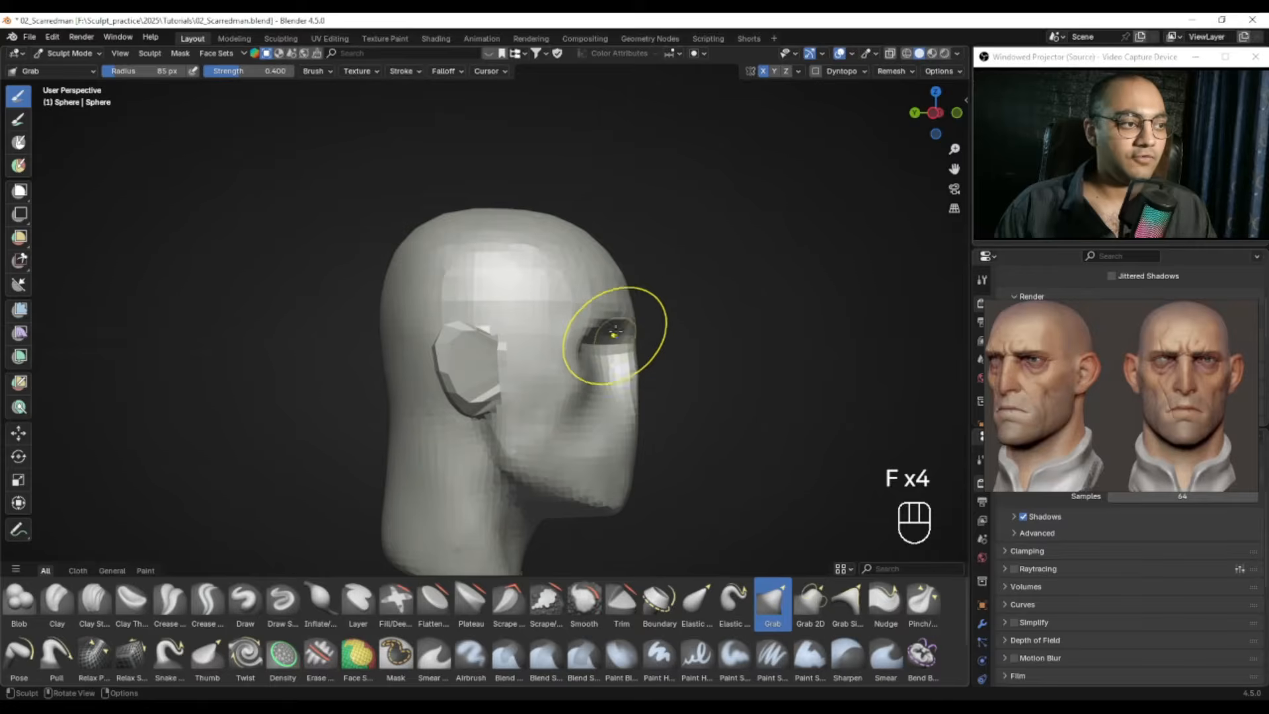
Step: Compare the head's side profile with the side and front views on the reference sheet
alt+drag(1166, 376, 1039, 369)
alt+drag(1201, 366, 1013, 369)
alt+drag(1099, 368, 1079, 368)
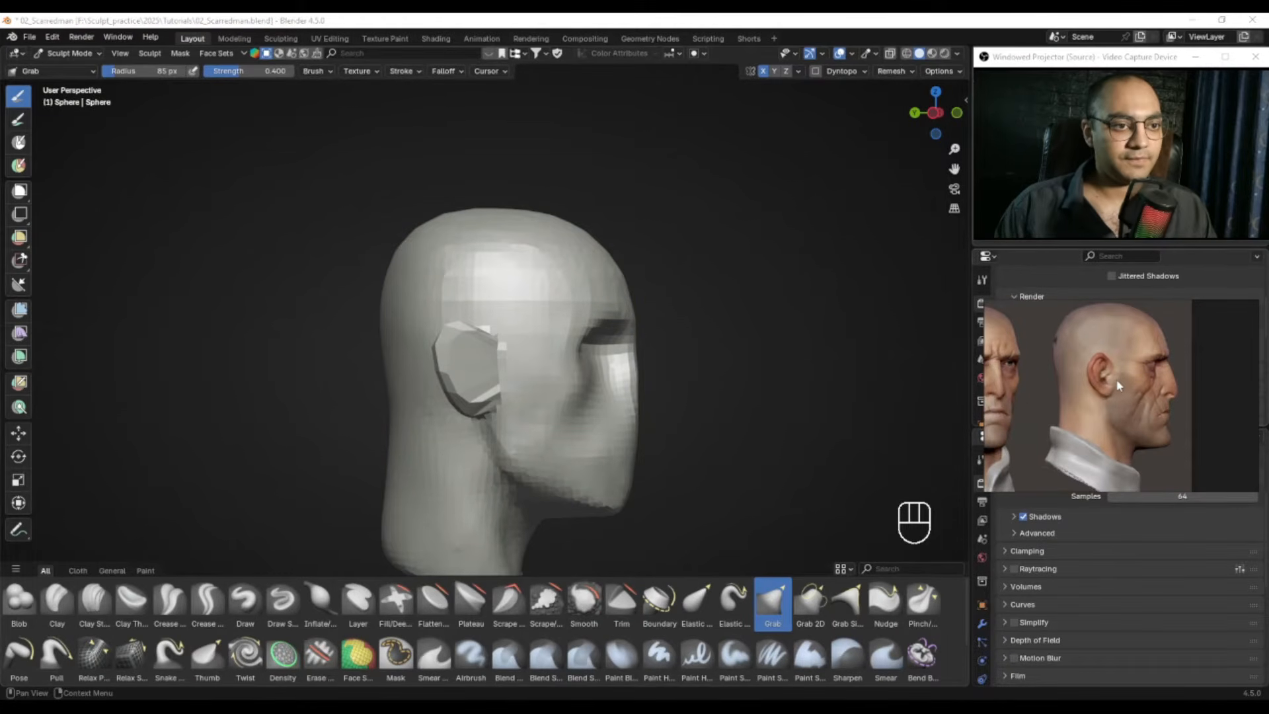
middle_drag(618, 388, 476, 363)
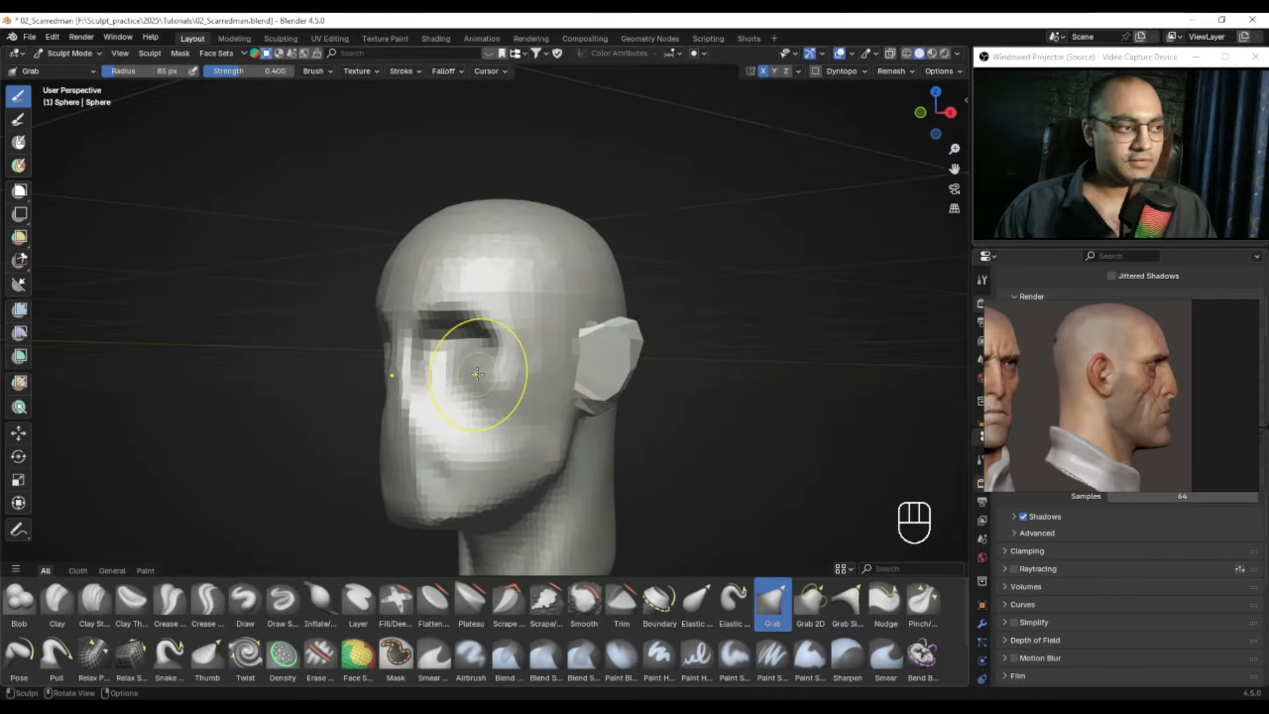
key(KP_3)
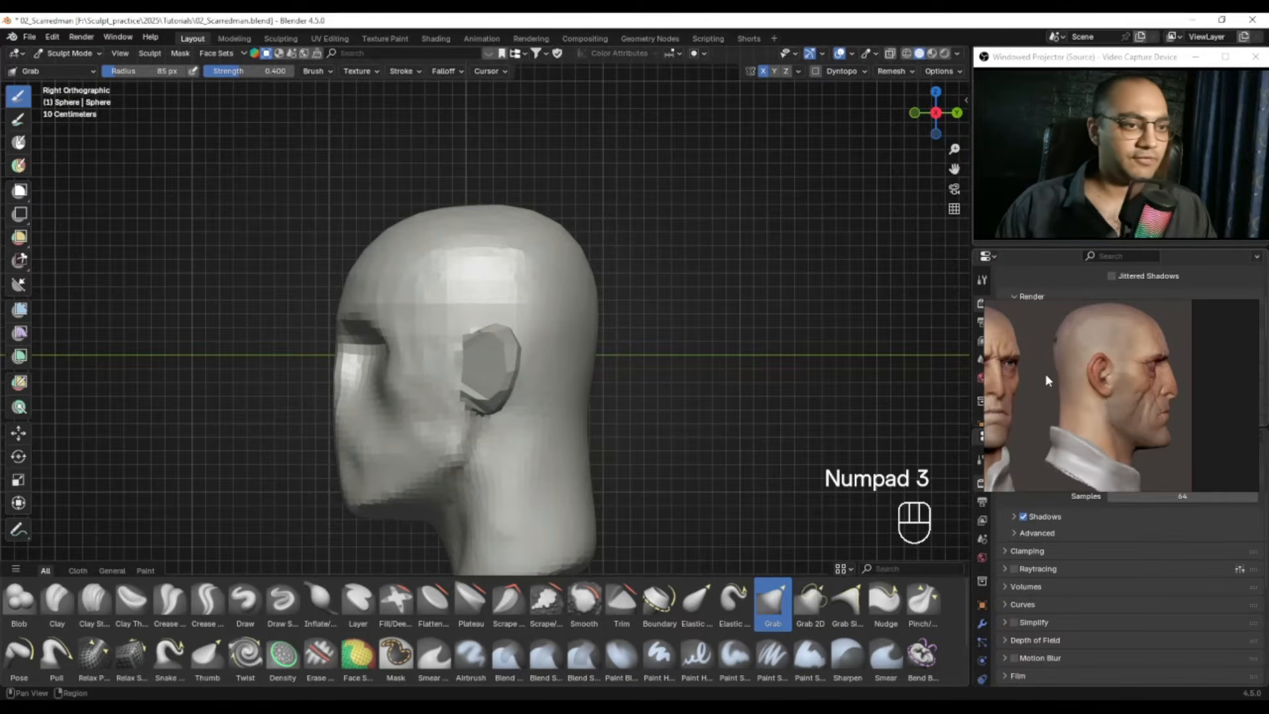
key(ctrl+alt)
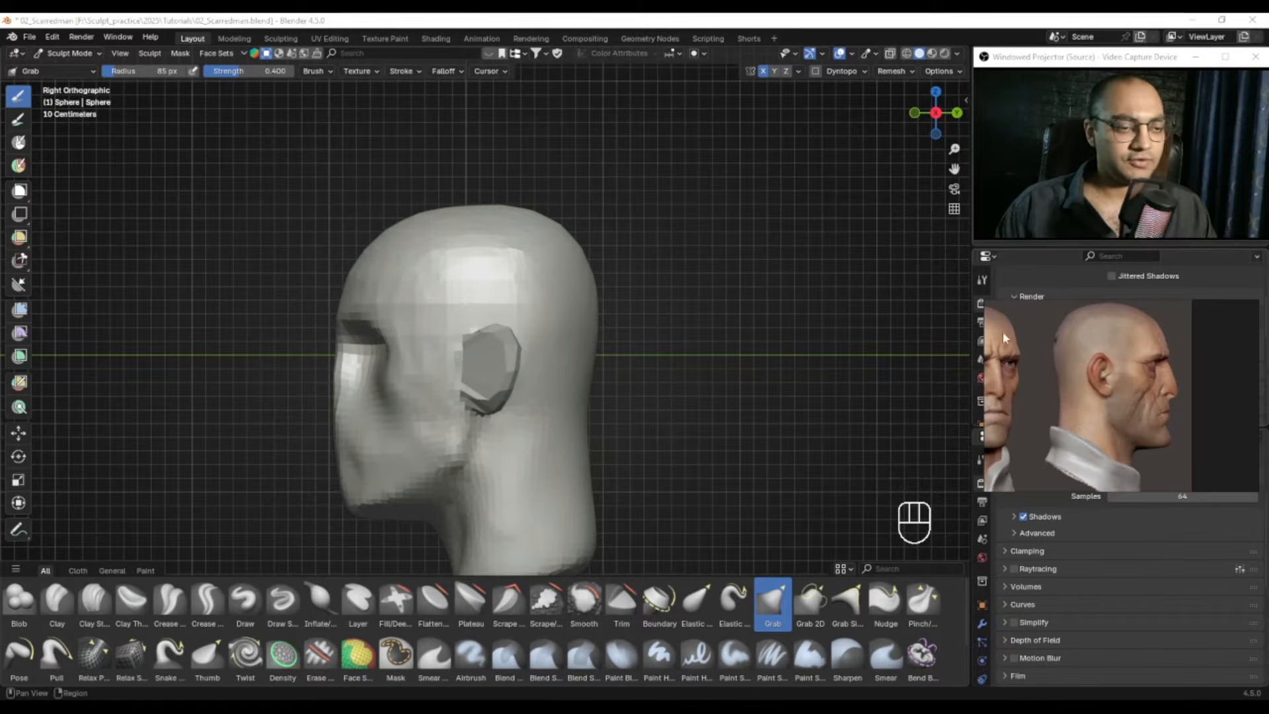
scroll(1095, 404, down, 4)
alt+drag(1095, 393, 1218, 370)
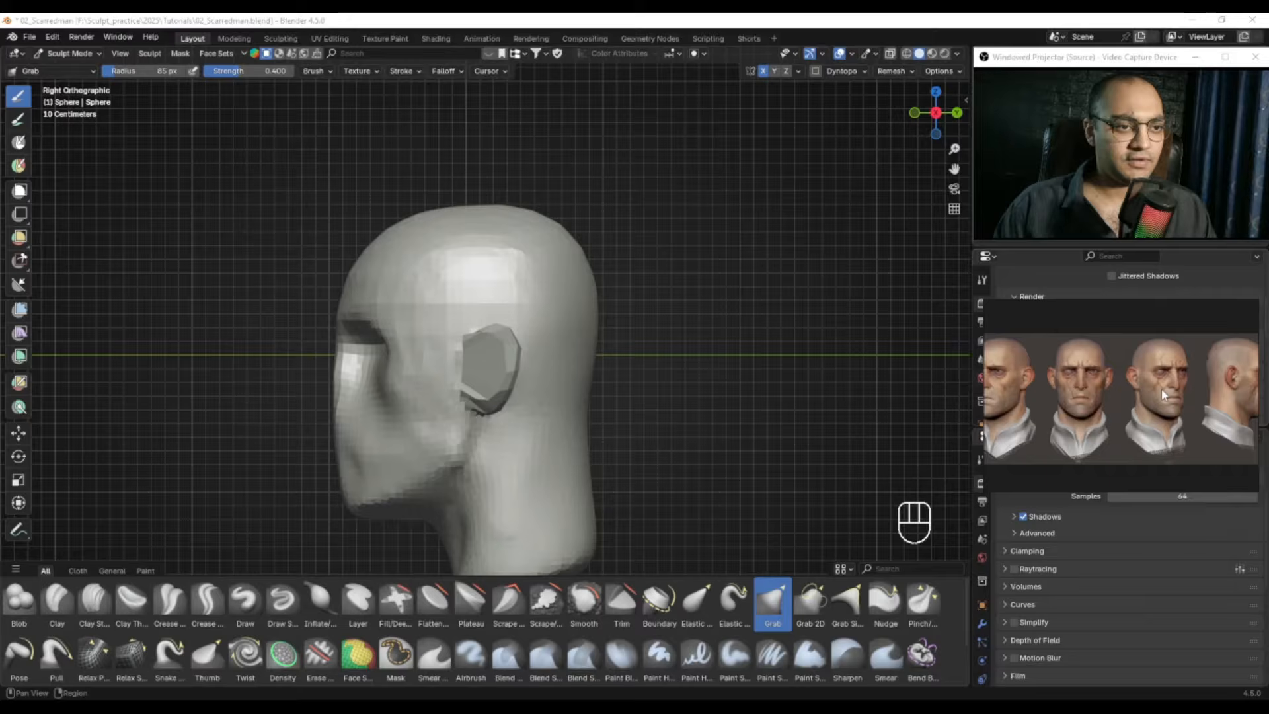
ctrl+shift+drag(1161, 394, 1090, 402)
key(ctrl+z)
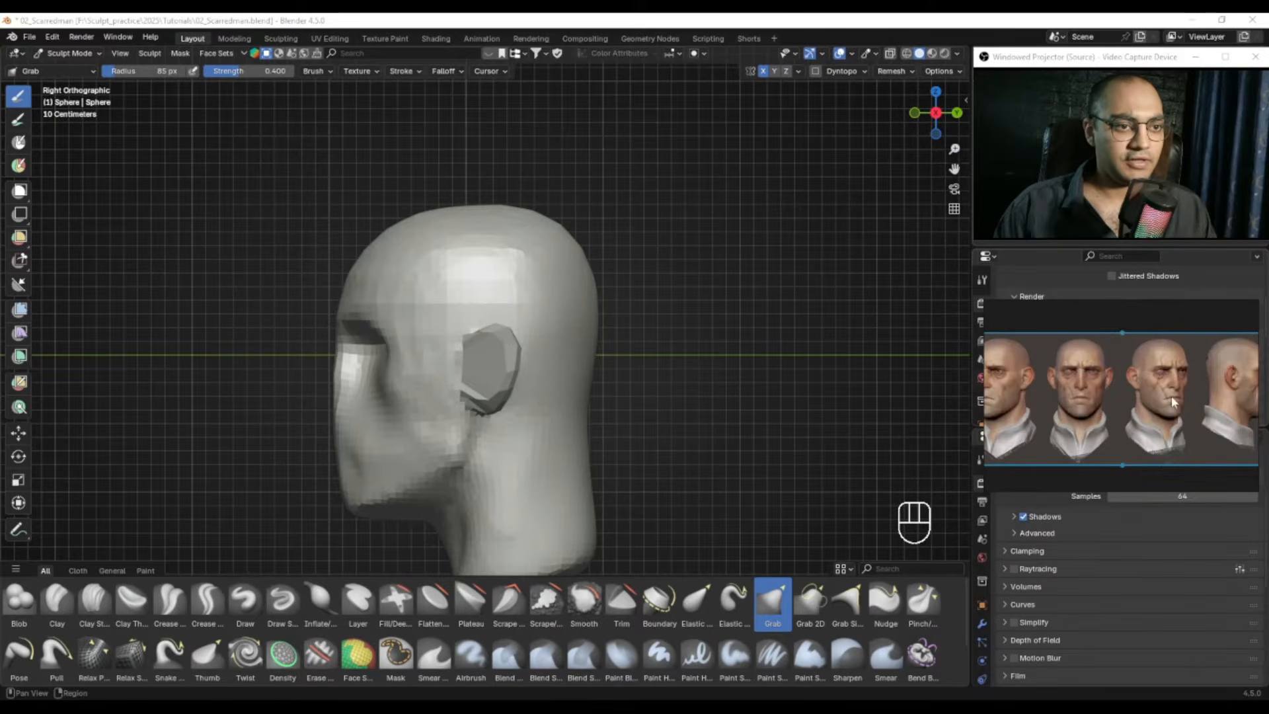
ctrl+shift+drag(1214, 401, 1191, 393)
click(1024, 403)
mouse_move(1101, 400)
alt+mouse_down()
mouse_move(1061, 447)
mouse_move(1115, 425)
mouse_move(1076, 408)
mouse_move(1071, 424)
mouse_move(1094, 397)
alt+mouse_up()
mouse_move(986, 311)
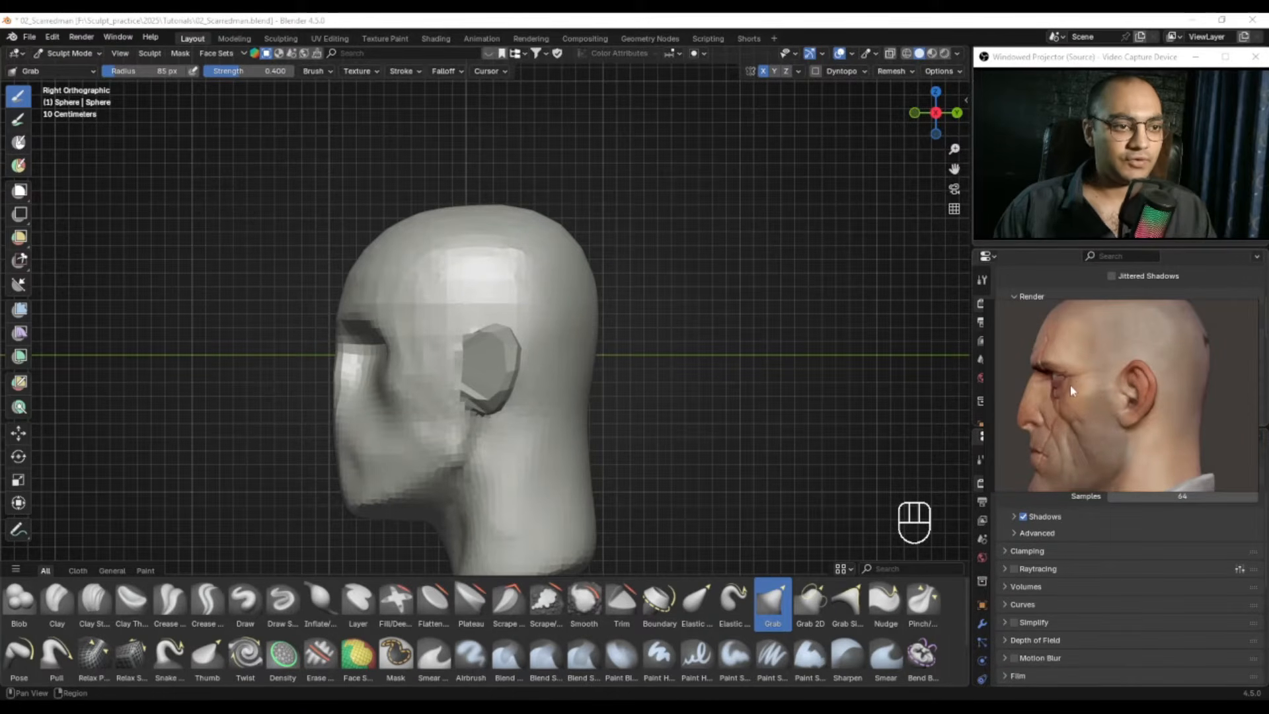
Step: Adjust the brow and upper edges of the eye sockets with the Grab brush at 107 px
mouse_move(415, 360)
ctrl+alt+mouse_down()
mouse_move(388, 345)
mouse_move(595, 365)
ctrl+alt+mouse_up()
key(f)
click(421, 348)
alt+shift+drag(532, 330, 536, 346)
alt+drag(537, 346, 554, 347)
key(f)
click(567, 347)
key(f)
click(600, 345)
Step: Angle the brows down toward the nose with the Grab brush at 97 px, following the reference's three-quarter view
alt+drag(1049, 382, 1006, 370)
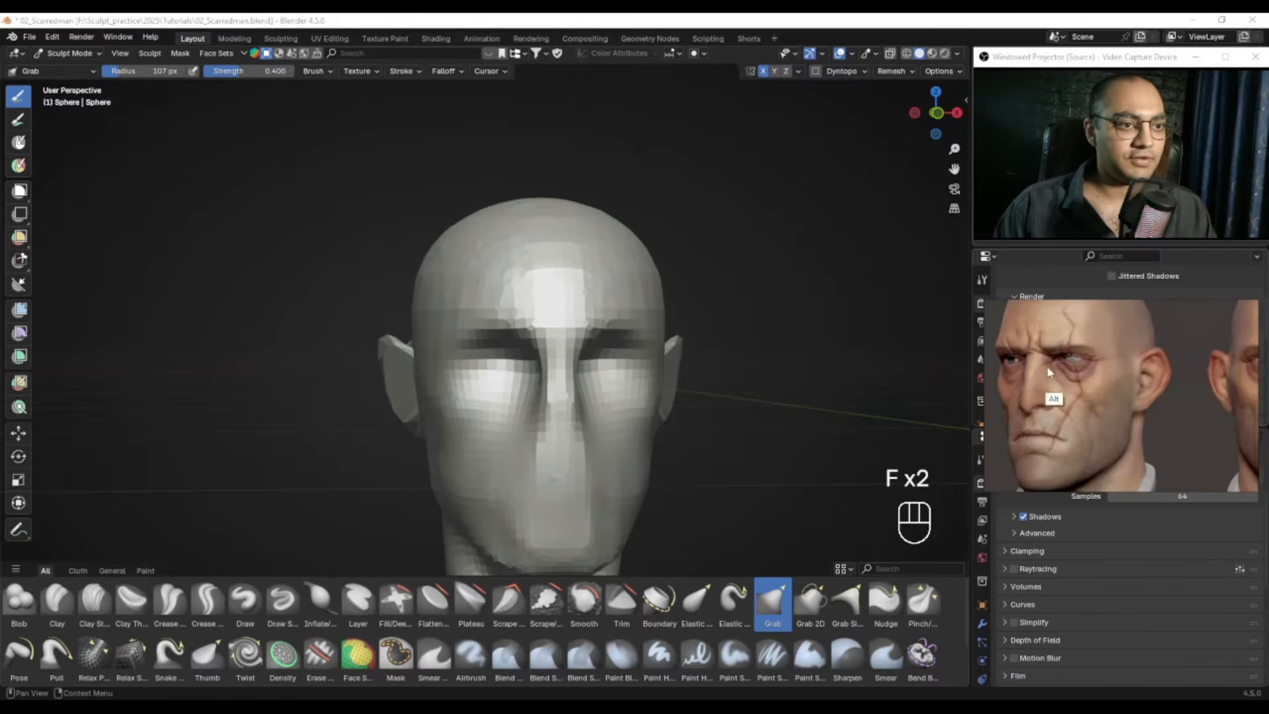
scroll(1020, 362, down, 1)
mouse_move(547, 318)
alt+mouse_down()
mouse_move(486, 344)
mouse_move(471, 336)
mouse_move(522, 372)
alt+mouse_up()
key(f)
click(529, 333)
key(f)
click(482, 345)
key(f)
click(460, 345)
alt+drag(867, 396, 851, 382)
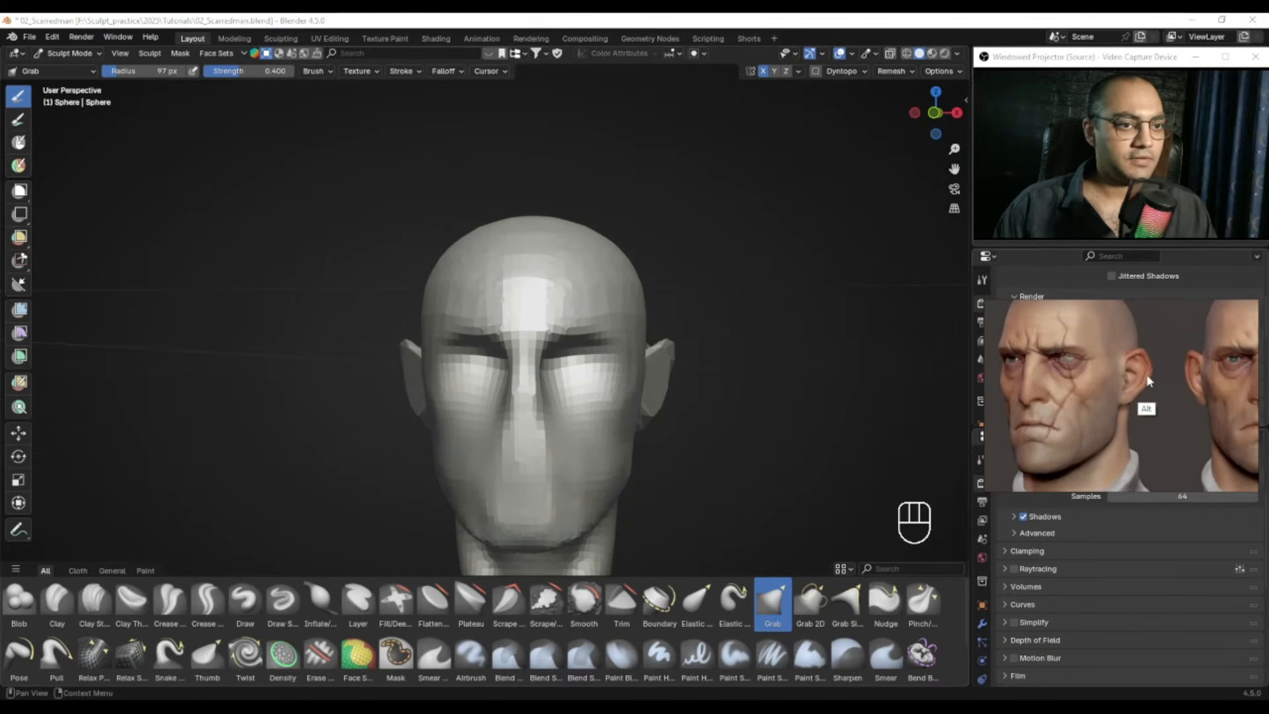
Step: Refine the eye-socket edges from a three-quarter angle with the Grab brush at 71 px, matching the corresponding reference view
alt+drag(1149, 381, 1040, 389)
alt+drag(456, 353, 512, 350)
mouse_move(512, 351)
alt+mouse_down()
mouse_move(524, 309)
mouse_move(526, 350)
alt+mouse_up()
alt+middle_drag(424, 350, 463, 349)
alt+drag(1160, 374, 1052, 369)
alt+drag(486, 373, 629, 326)
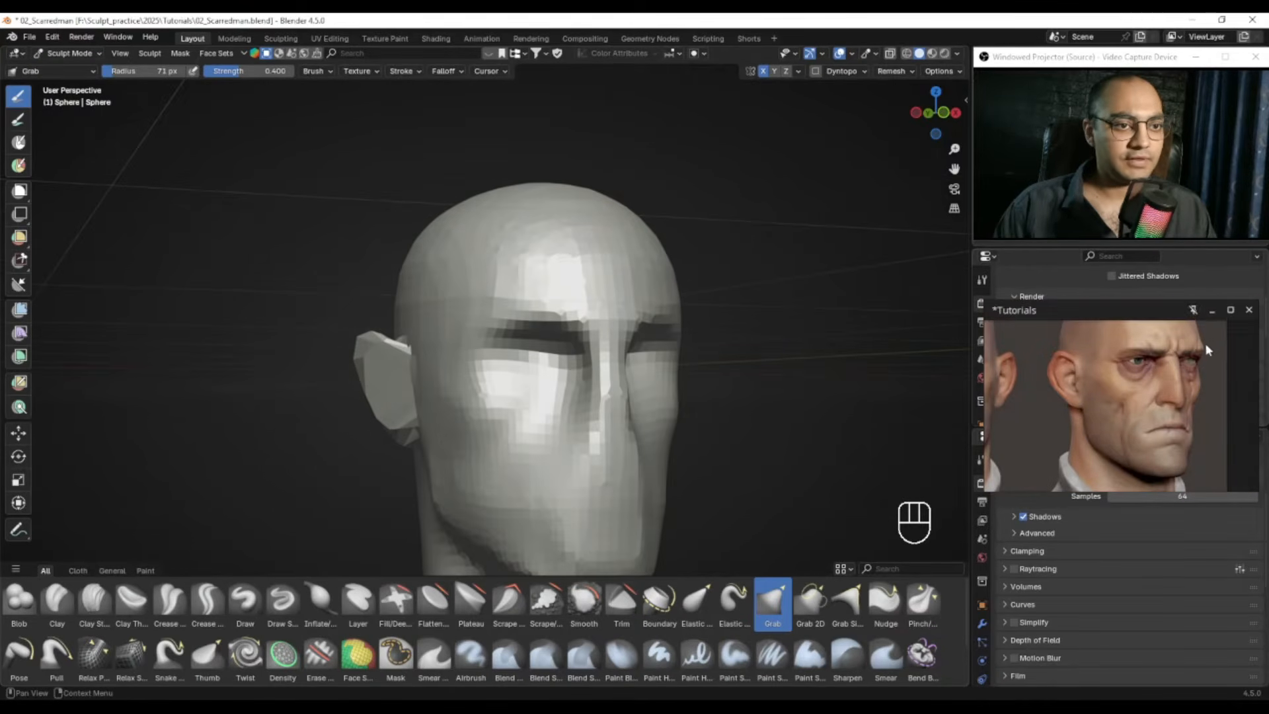
Step: Try to reshape the side of the face from above with the Grab brush at 116 px, and undo it
mouse_move(673, 377)
alt+mouse_down()
mouse_move(711, 380)
mouse_move(680, 374)
mouse_move(645, 334)
mouse_move(653, 301)
alt+mouse_up()
alt+drag(652, 311, 694, 320)
alt+drag(527, 335, 490, 314)
alt+shift+drag(492, 317, 512, 301)
key(f)
click(532, 303)
alt+drag(515, 350, 516, 327)
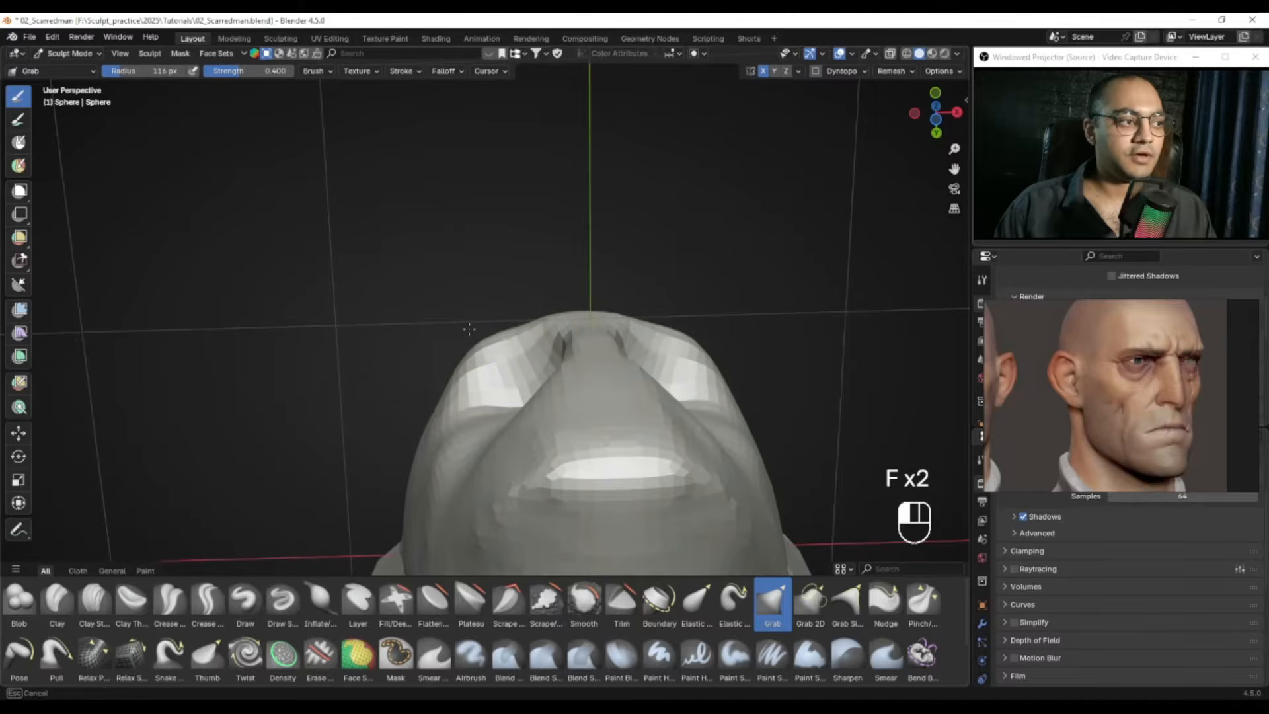
key(ctrl+z)
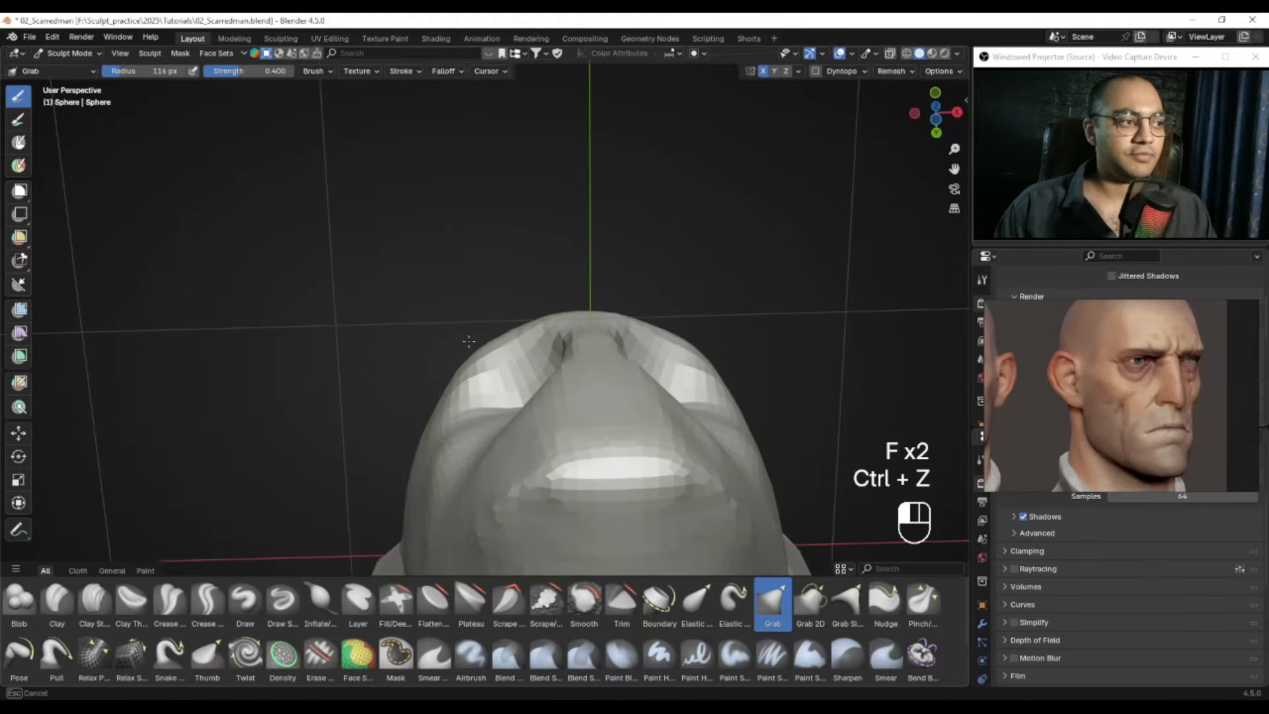
Step: Pull the brow ridge forward over the eye sockets with the Grab brush, reducing its radius to 96 px
key(f)
alt+drag(536, 322, 627, 410)
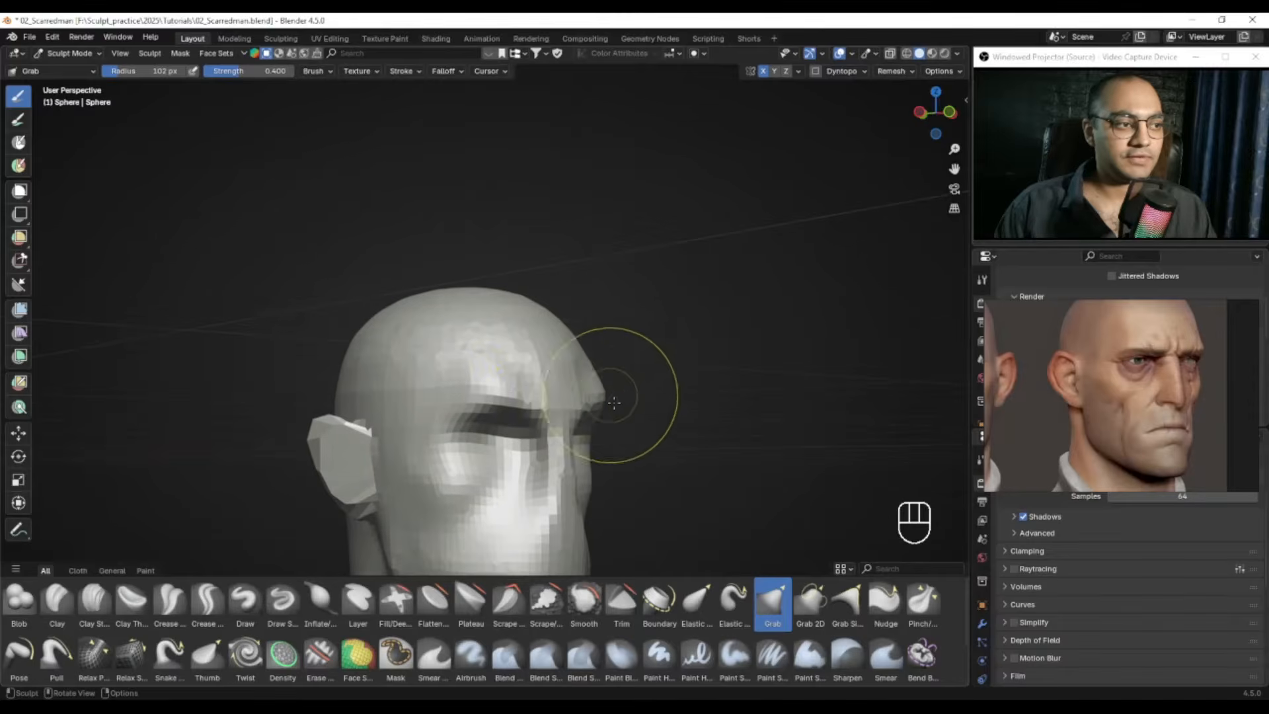
mouse_move(674, 392)
alt+mouse_down()
mouse_move(572, 399)
mouse_move(516, 383)
mouse_move(552, 377)
mouse_move(481, 403)
alt+mouse_up()
key(f)
click(530, 383)
key(f)
click(517, 404)
alt+drag(539, 405, 550, 418)
key(f)
click(557, 419)
mouse_move(466, 395)
alt+mouse_down()
mouse_move(456, 415)
mouse_move(587, 388)
mouse_move(491, 380)
mouse_move(572, 451)
mouse_move(567, 385)
alt+mouse_up()
ctrl+alt+drag(567, 385, 615, 389)
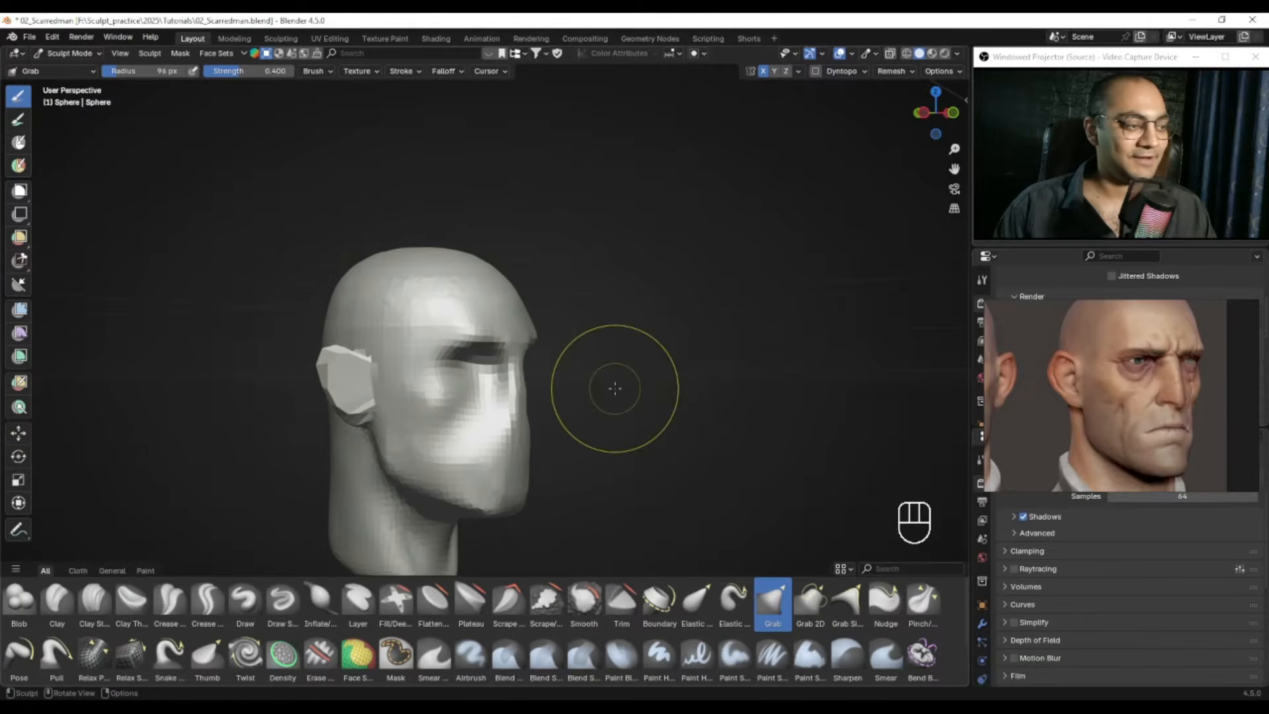
Step: Compare the head from several angles with the reference's front and side views, ending on the eye area in profile
alt+drag(1066, 370, 1141, 370)
alt+drag(556, 401, 493, 382)
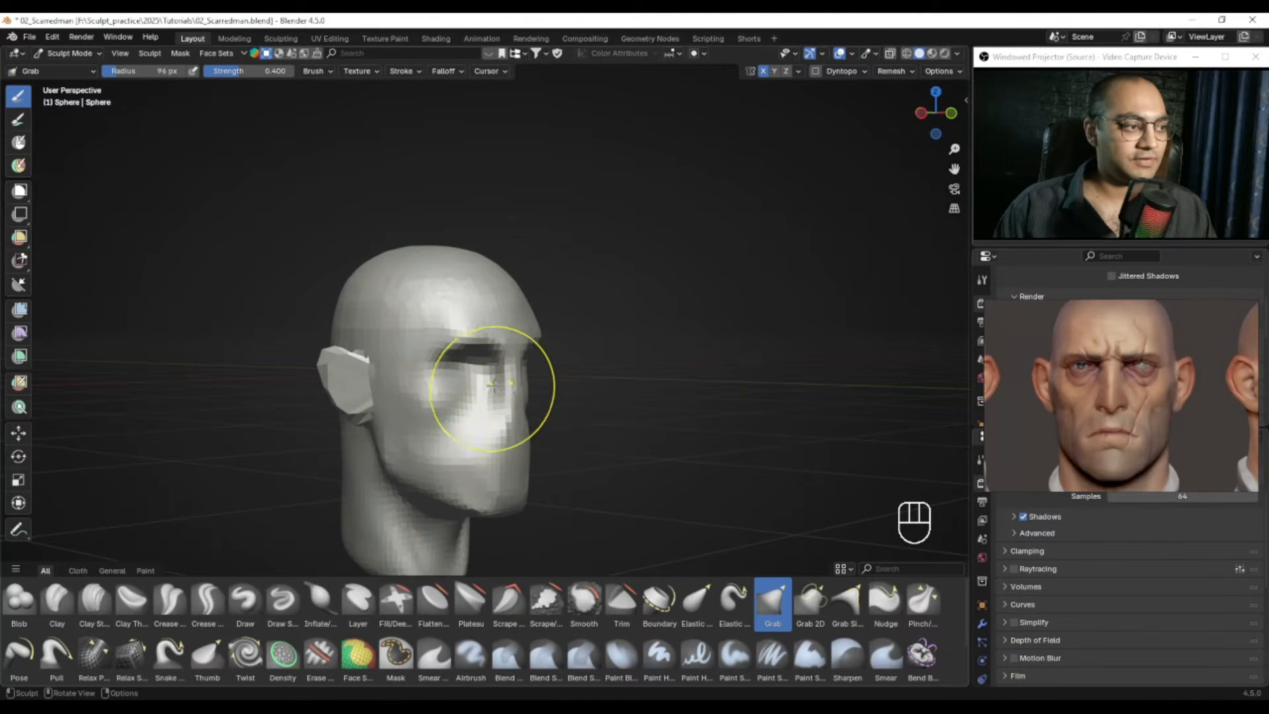
alt+drag(487, 426, 424, 423)
alt+drag(1077, 399, 1123, 384)
alt+drag(680, 397, 636, 390)
alt+drag(1009, 367, 1256, 380)
key(KP_3)
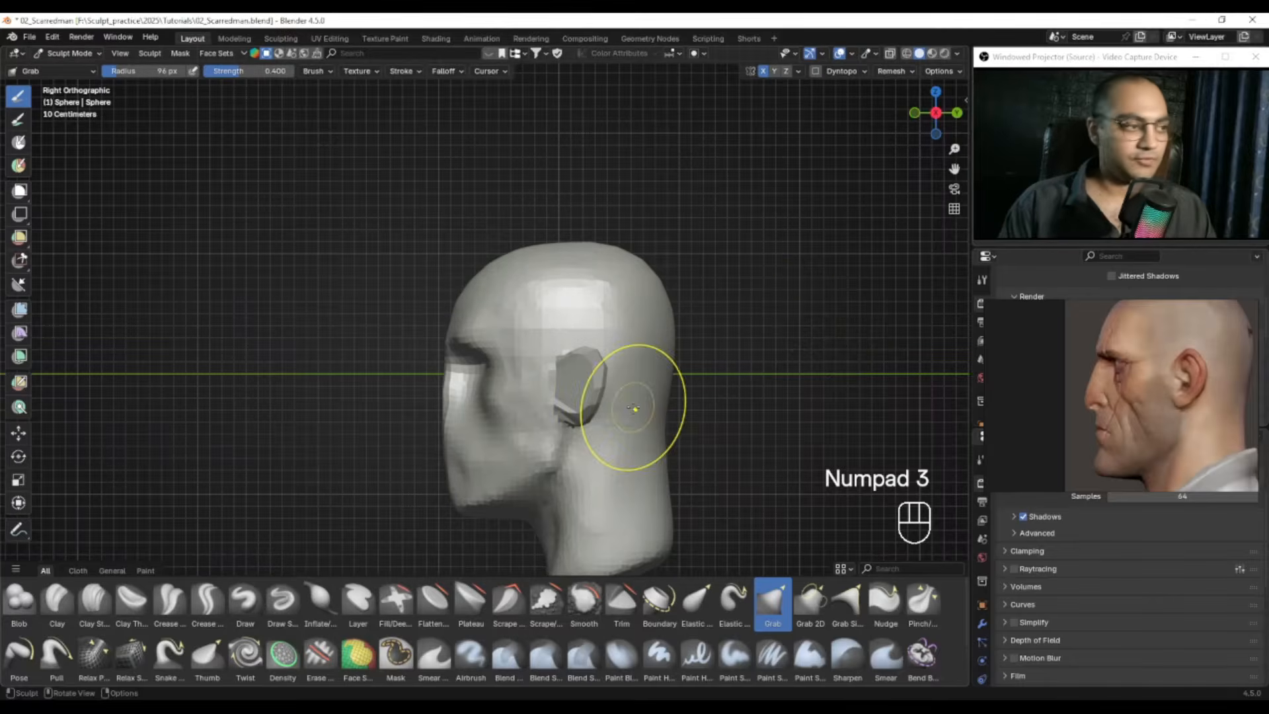
ctrl+alt+drag(695, 355, 1118, 364)
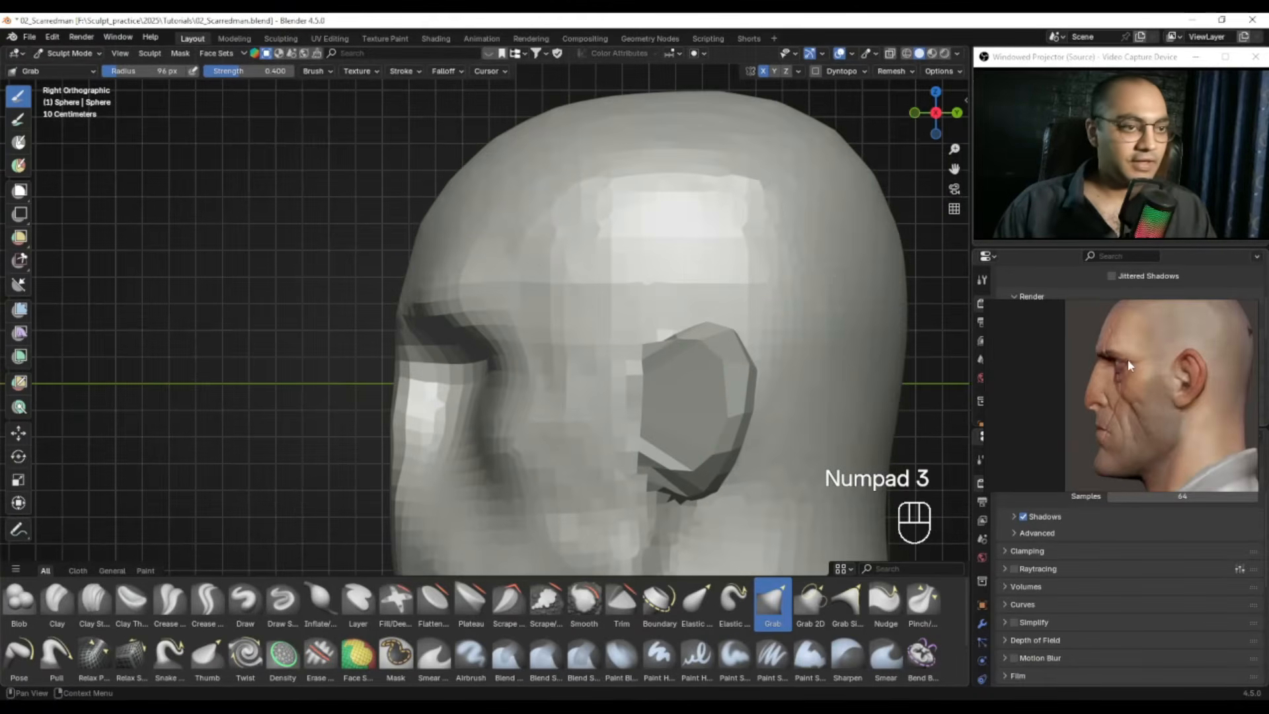
Step: Trace the profile from the forehead over the brow to the nose bridge on the reference's enlarged side view
shift+scroll(1076, 349, up, 5)
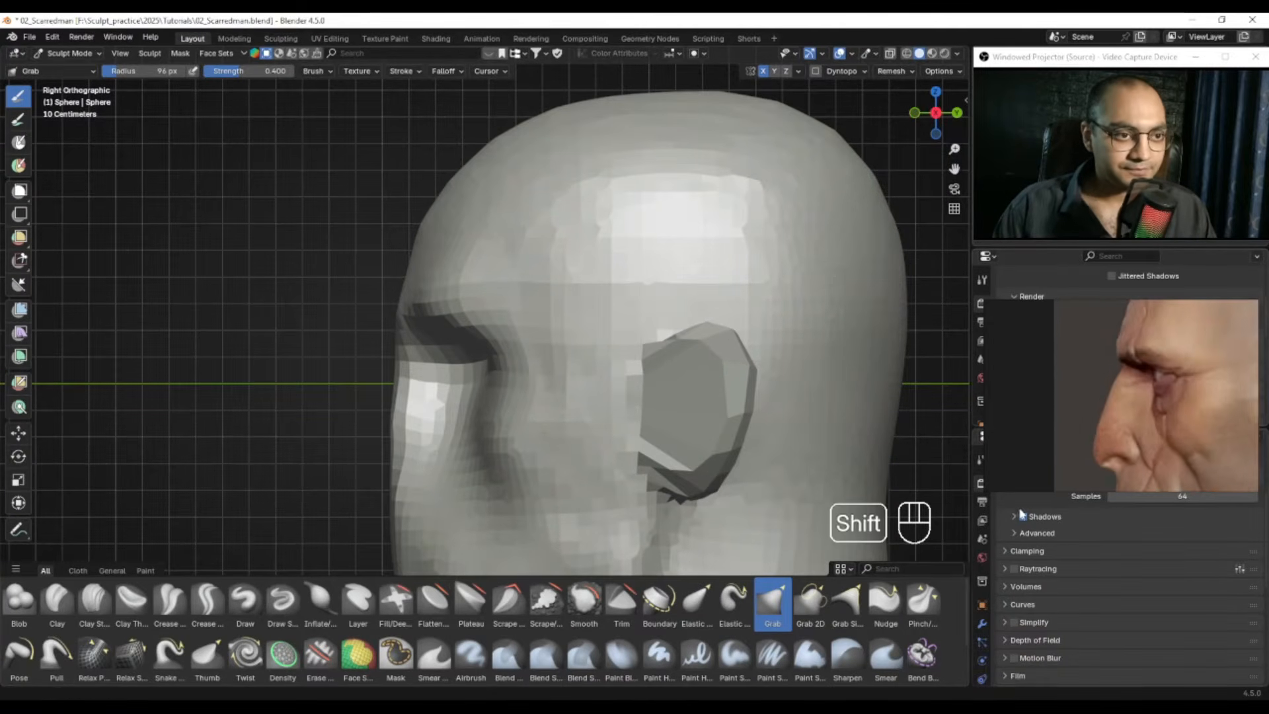
key(ctrl+d)
drag(1125, 323, 1108, 365)
key(ctrl+d)
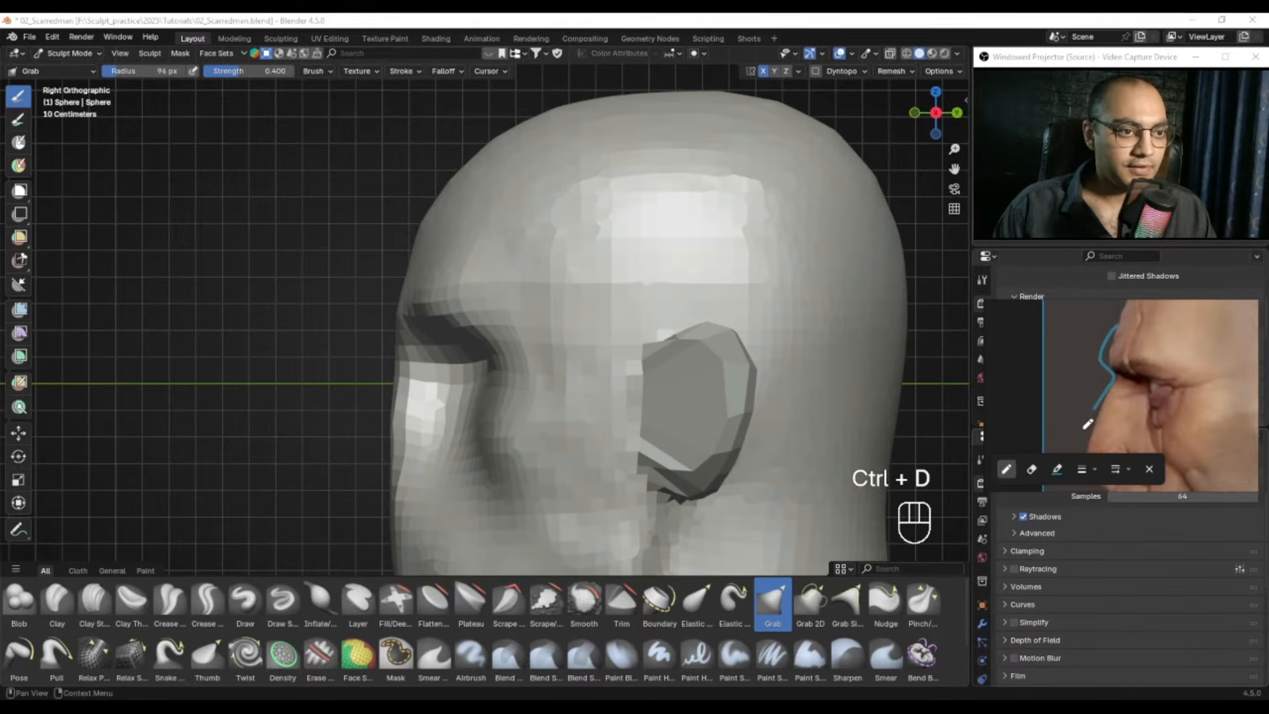
Step: Set the nose root back beneath the overhanging brow in side profile with the Grab brush at 85 px
shift+middle_drag(397, 362, 404, 370)
key(f)
click(394, 358)
mouse_move(407, 355)
mouse_down()
mouse_move(435, 359)
mouse_move(398, 337)
mouse_up()
key(ctrl+z)
key(f)
click(428, 359)
key(f)
click(424, 363)
key(f)
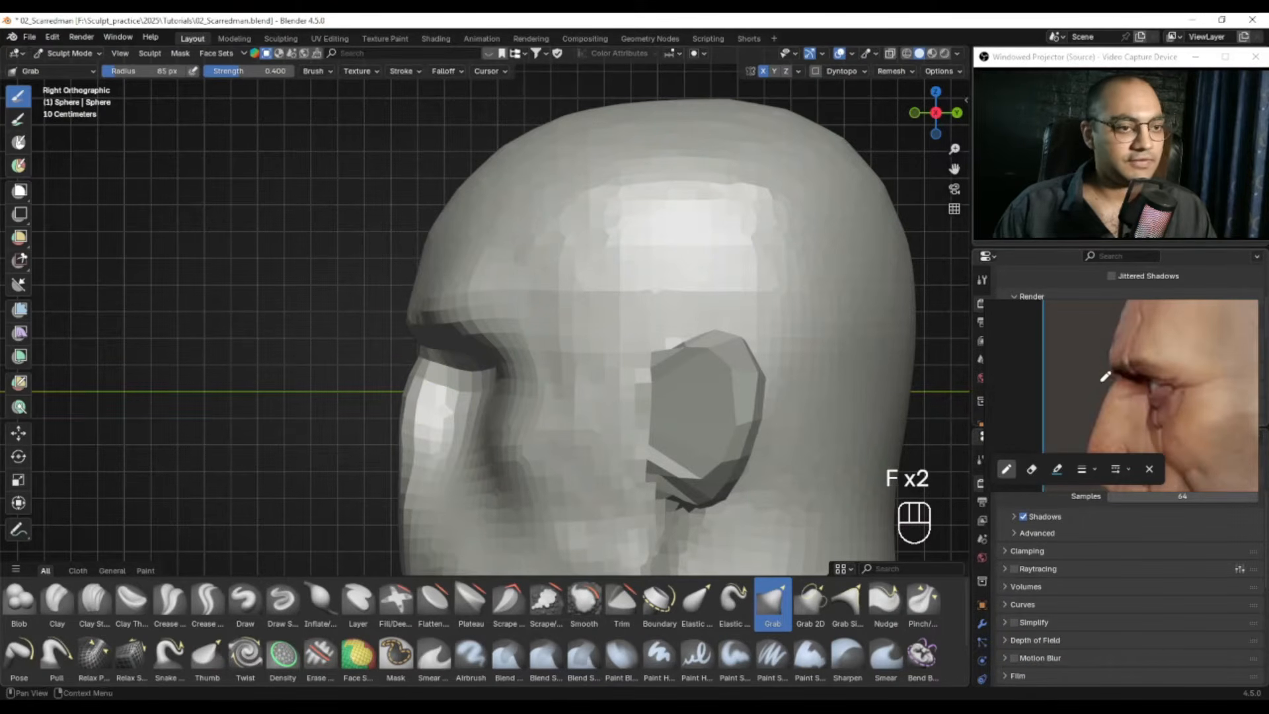
ctrl+middle_drag(510, 406, 521, 451)
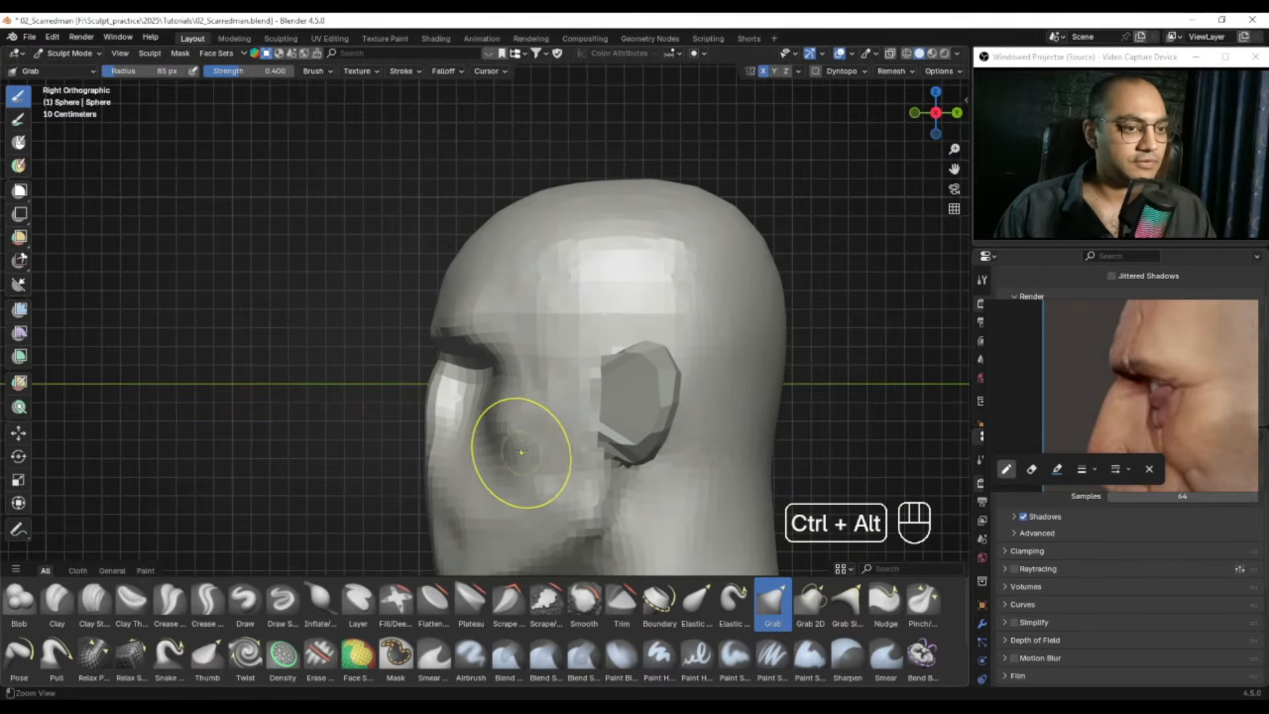
alt+right_drag(512, 430, 577, 358)
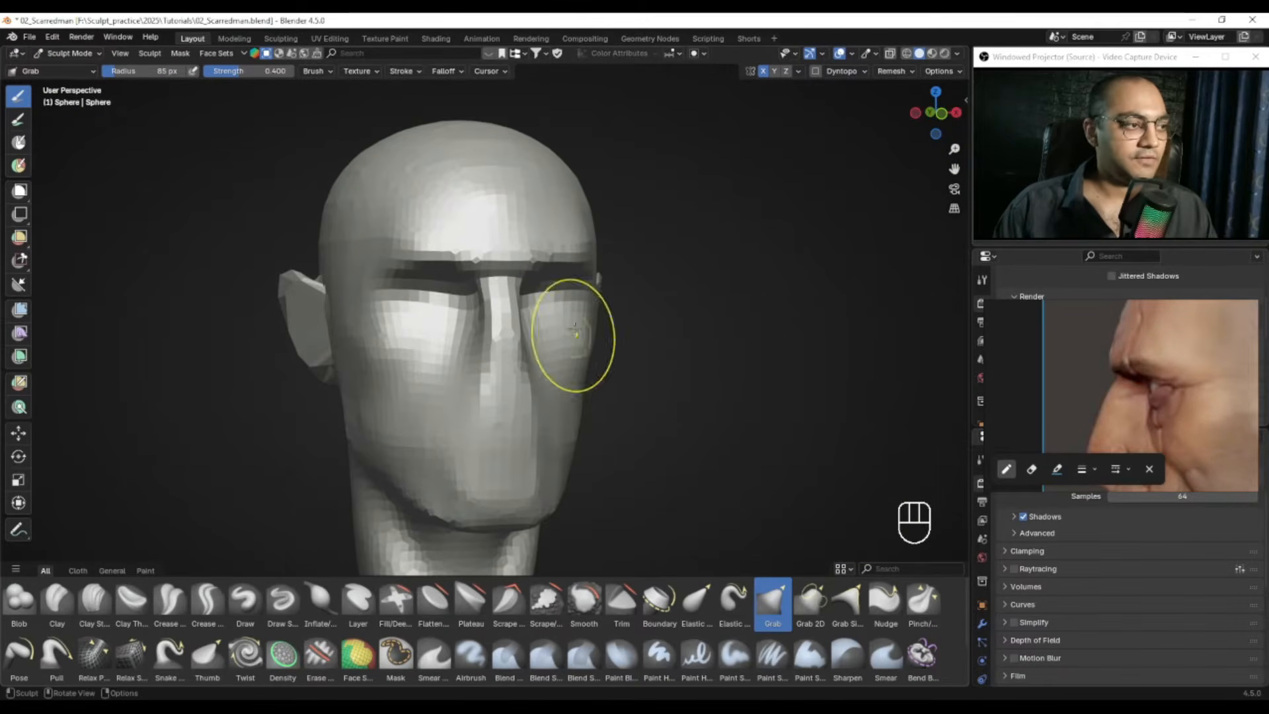
Step: Switch to the Draw brush and face the head straight from the front
click(240, 604)
mouse_move(473, 370)
ctrl+alt+right_down()
mouse_move(481, 404)
mouse_move(461, 414)
ctrl+alt+right_up()
key(KP_1)
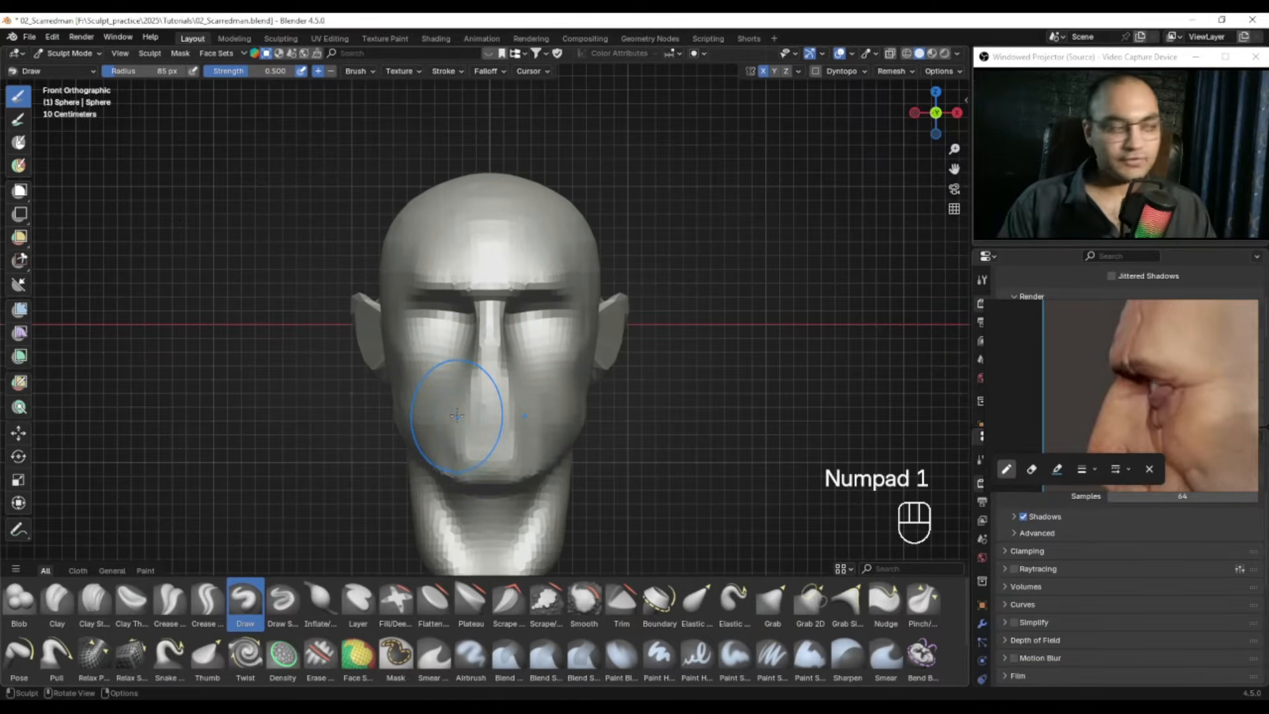
Step: Clear the reference's earlier annotation and sketch a line from the eye down the cheek on its front view
alt+drag(1149, 379, 1081, 372)
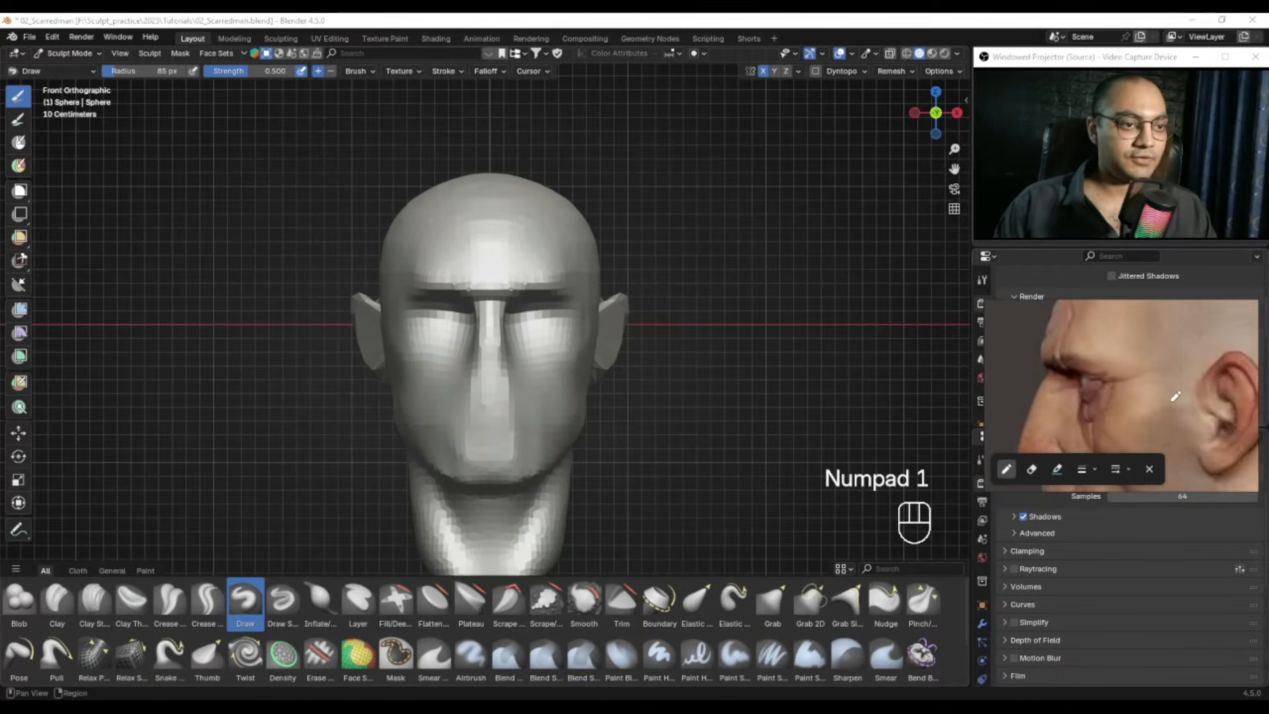
key(e)
key(Escape)
scroll(1135, 410, down, 4)
scroll(1135, 405, down, 1)
alt+drag(1178, 401, 1082, 400)
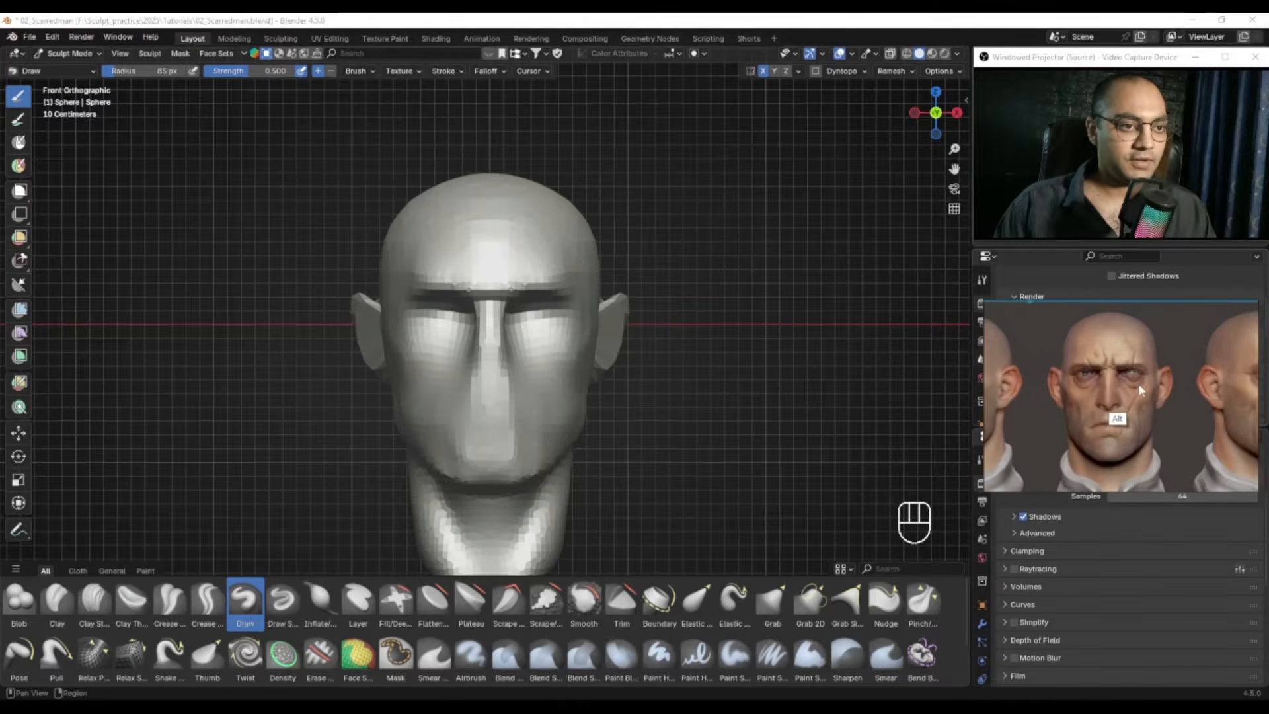
key(alt+d)
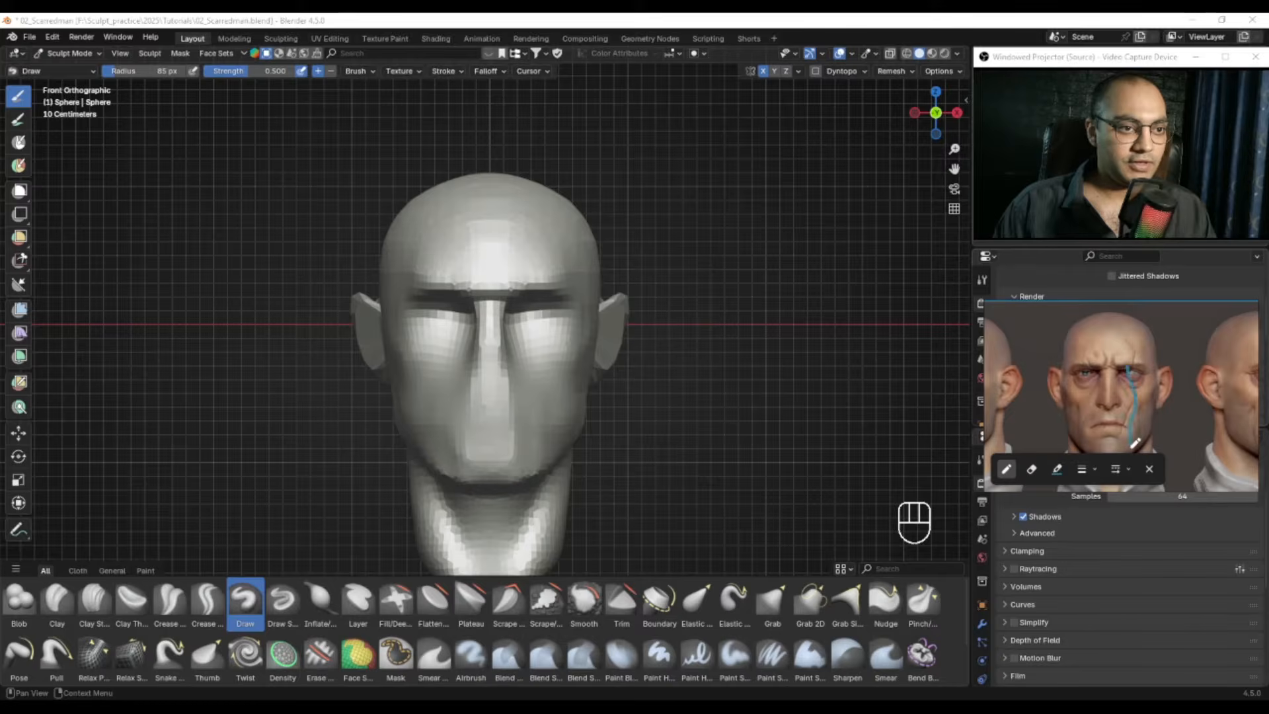
alt+drag(1146, 415, 1142, 364)
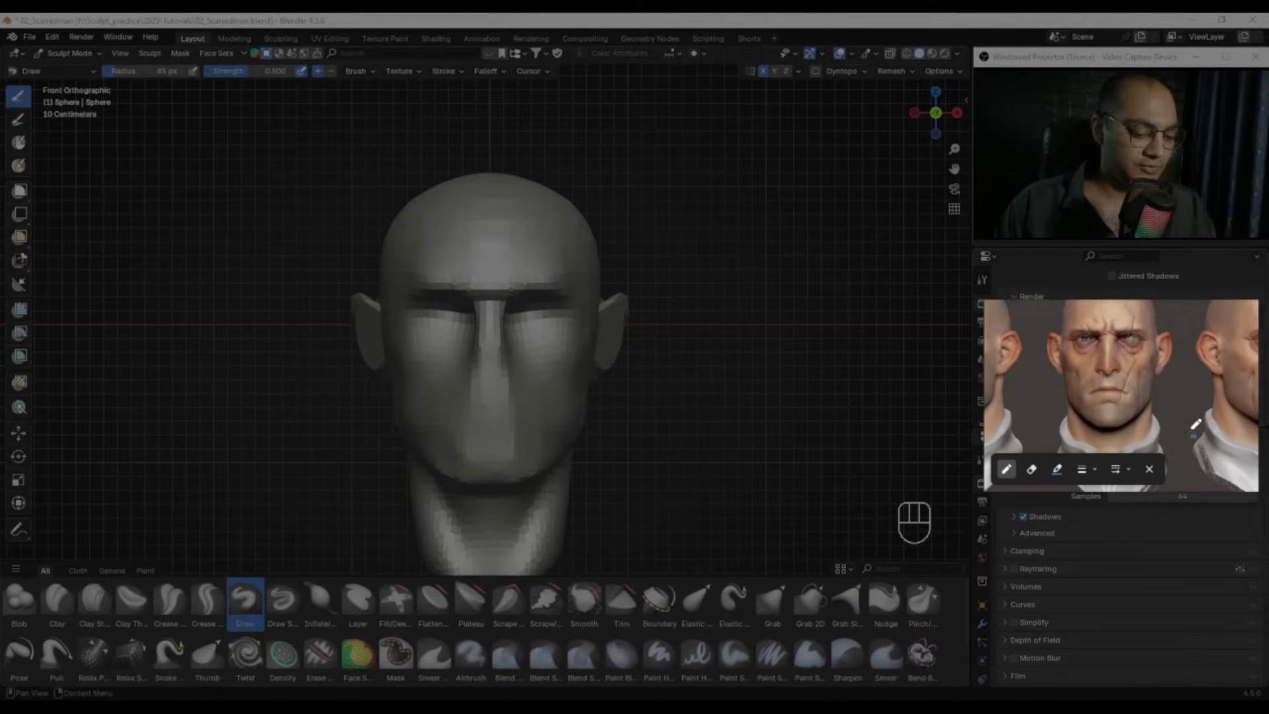
key(Escape)
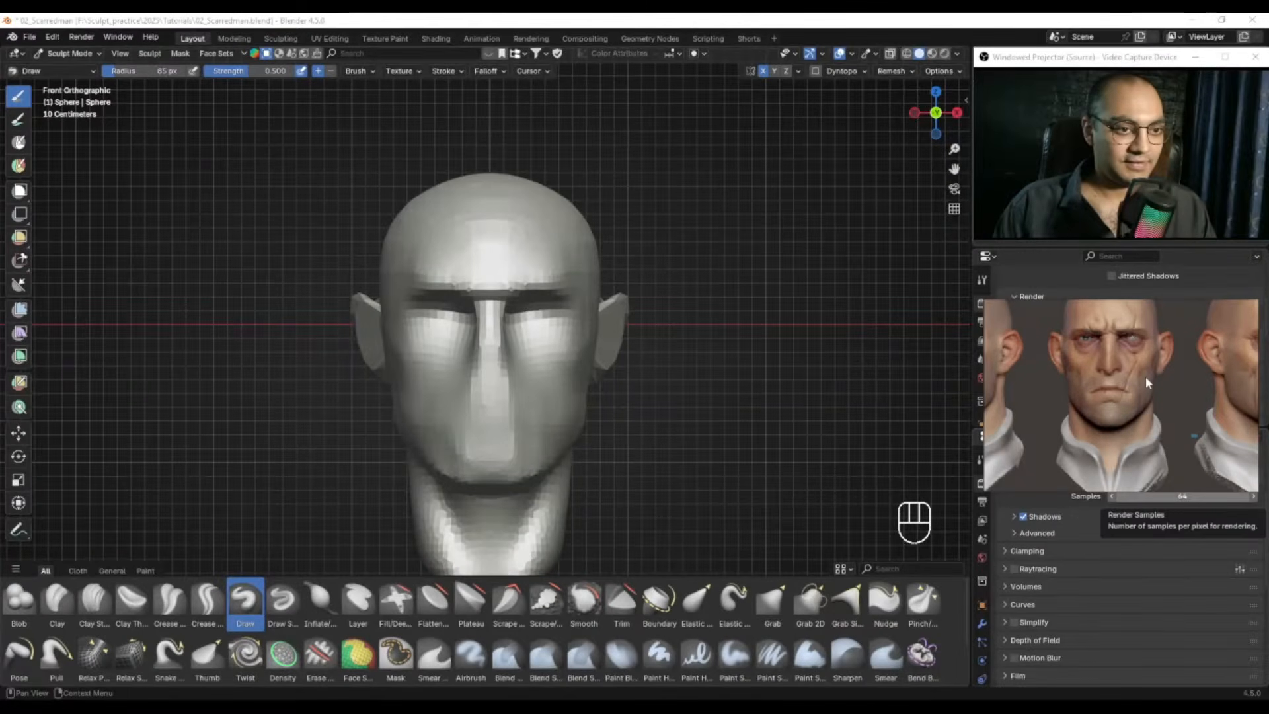
Step: Mark a vertical line through the eye and a horizontal line at the nose base on a reference capture, and discard it
key(F1)
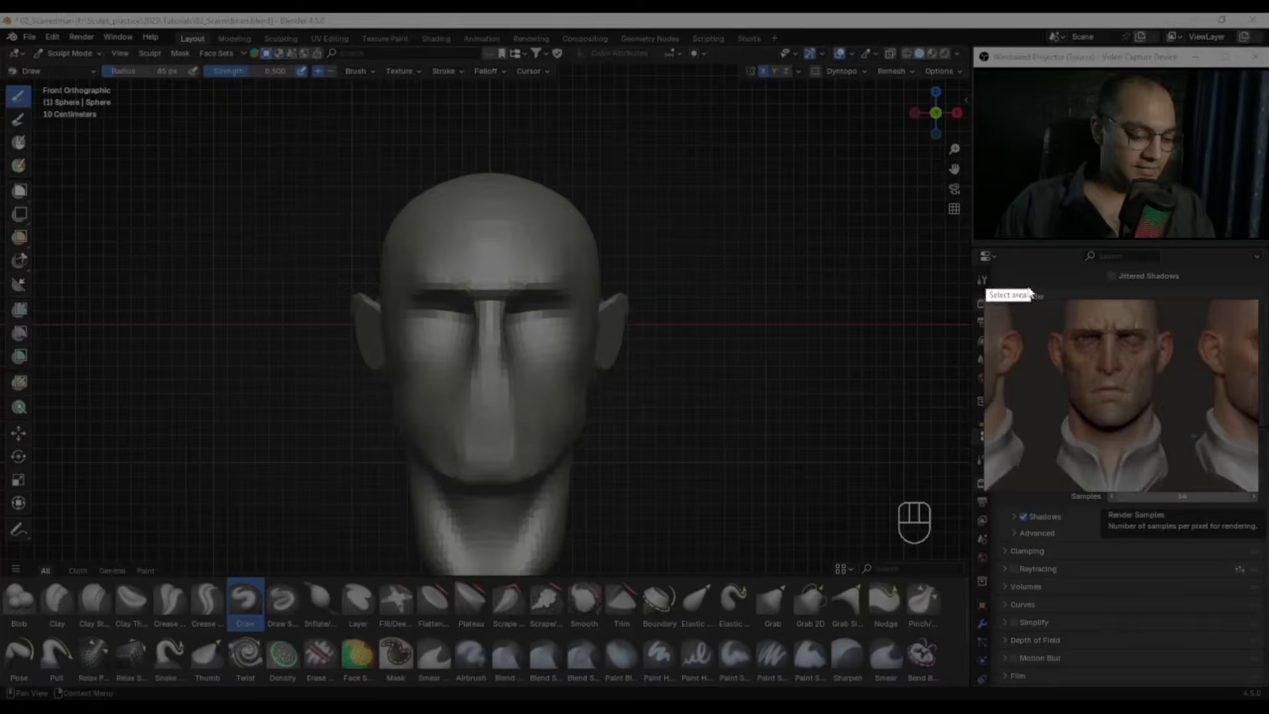
drag(984, 267, 1210, 470)
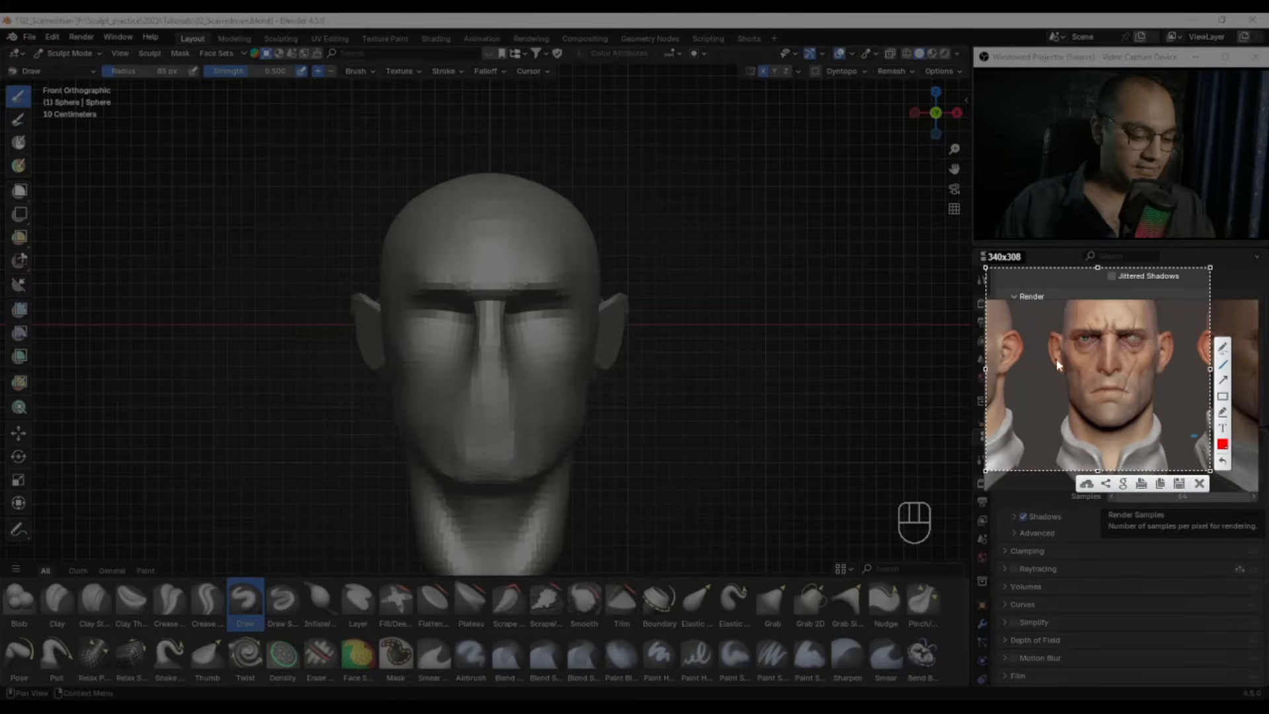
drag(1093, 333, 1097, 430)
drag(1071, 375, 1137, 374)
key(Escape)
Step: Try to build up the nose tip with the Draw brush at 59 px, and undo it
scroll(486, 285, up, 2)
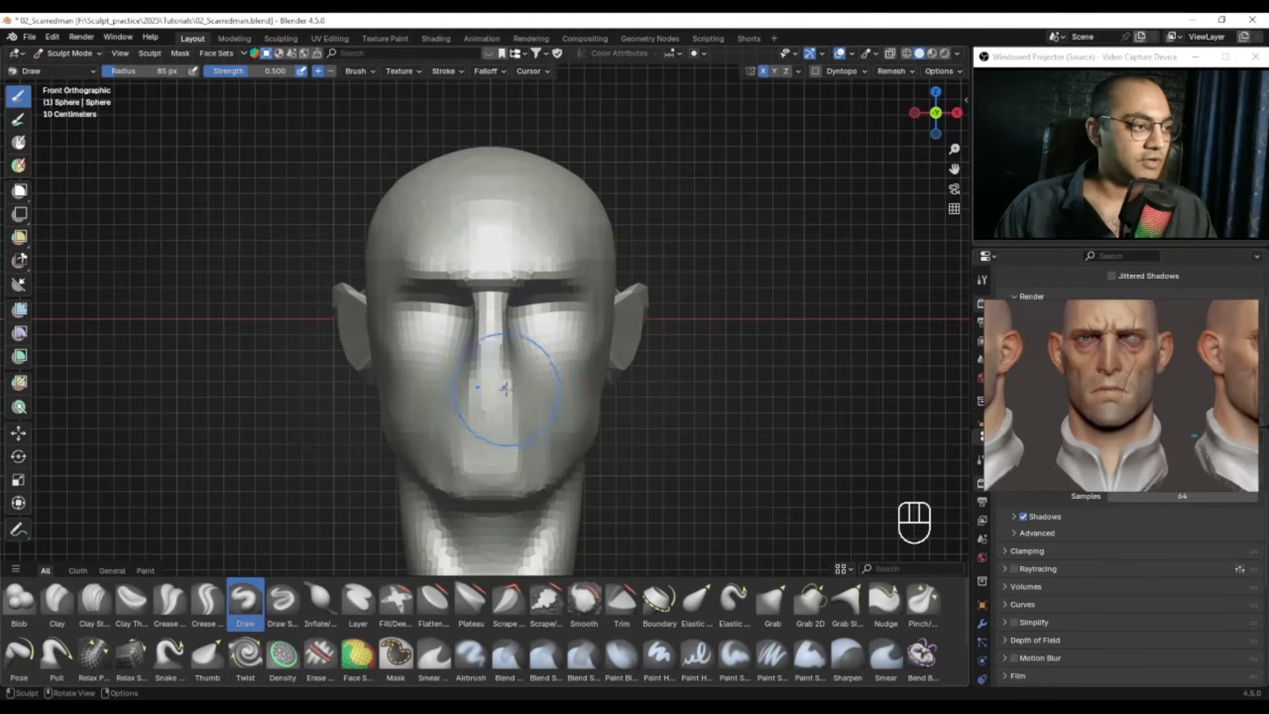
key(f)
key(f)
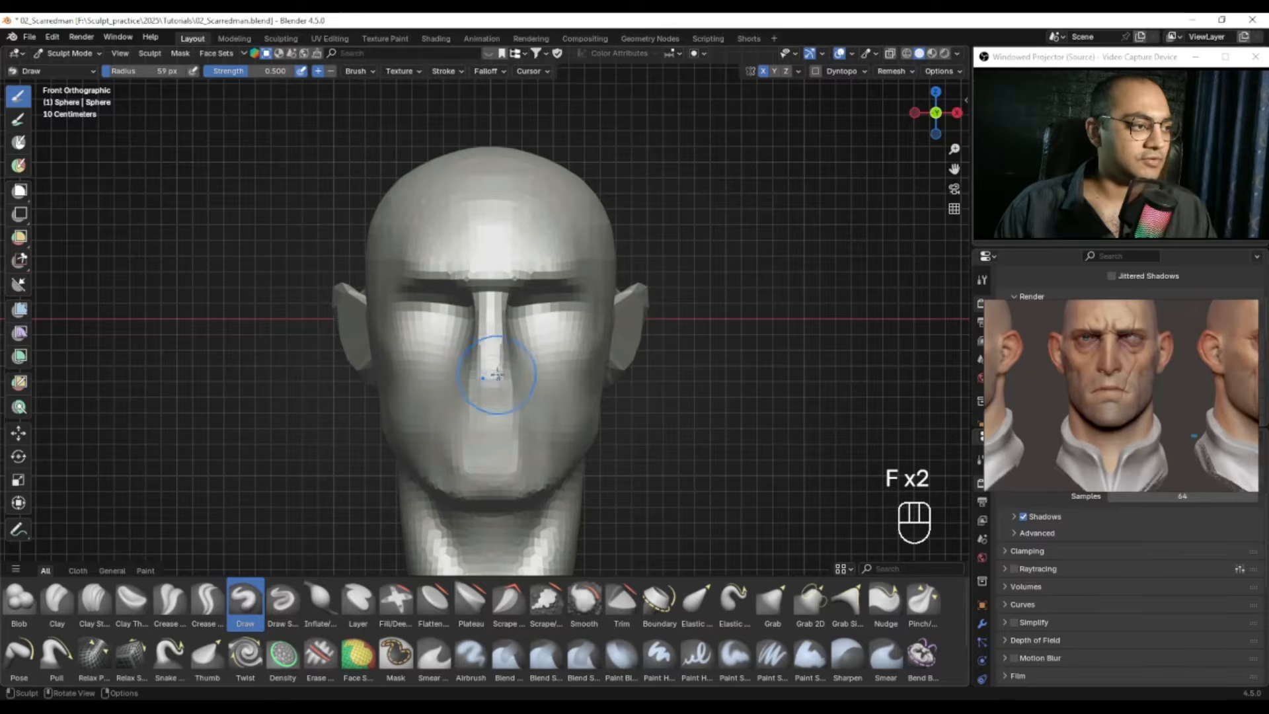
key(ctrl+z)
Step: Form the lower nose and carve the recess beneath it with the Draw brush at 44 px, smoothing the sides
key(f)
key(f)
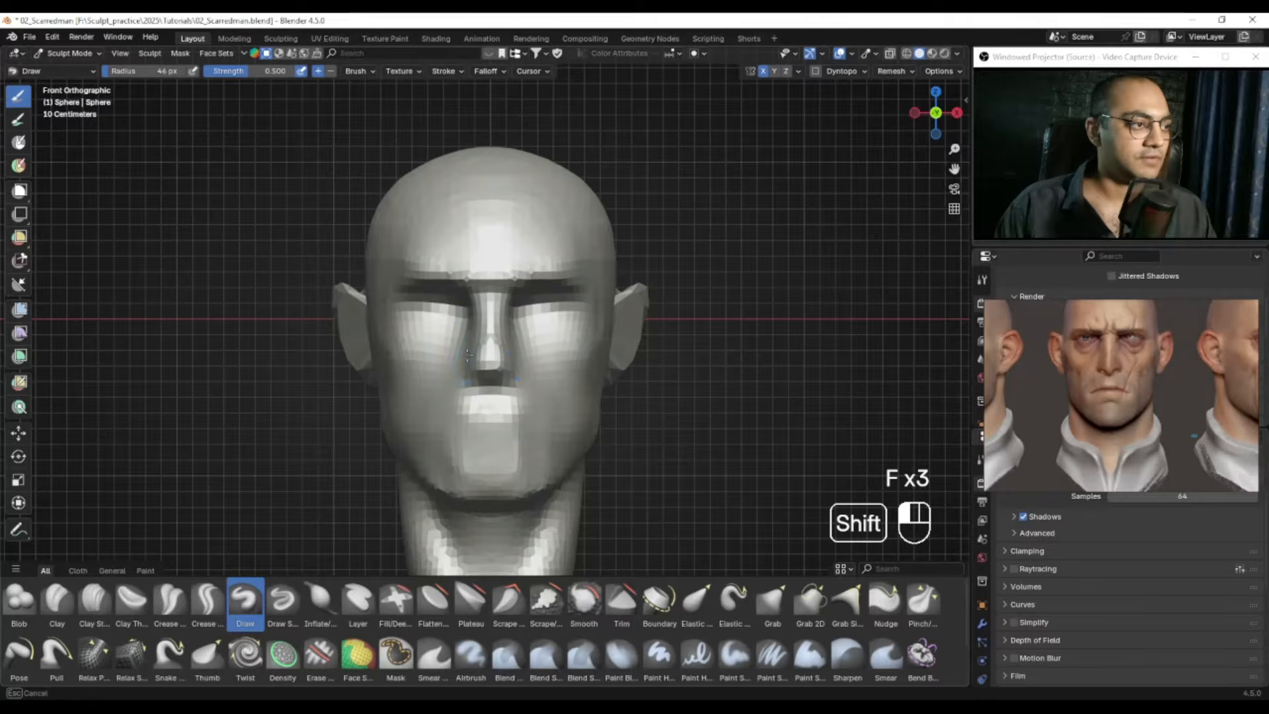
click(478, 359)
Step: Pull the nose tip forward and shape its profile from the side with the Grab brush at 66 px
key(g)
key(f)
key(f)
mouse_move(476, 360)
middle_down()
mouse_move(499, 383)
mouse_move(489, 423)
mouse_move(493, 231)
mouse_move(542, 355)
mouse_move(586, 357)
mouse_move(464, 376)
middle_up()
key(f)
click(475, 380)
key(f)
click(466, 376)
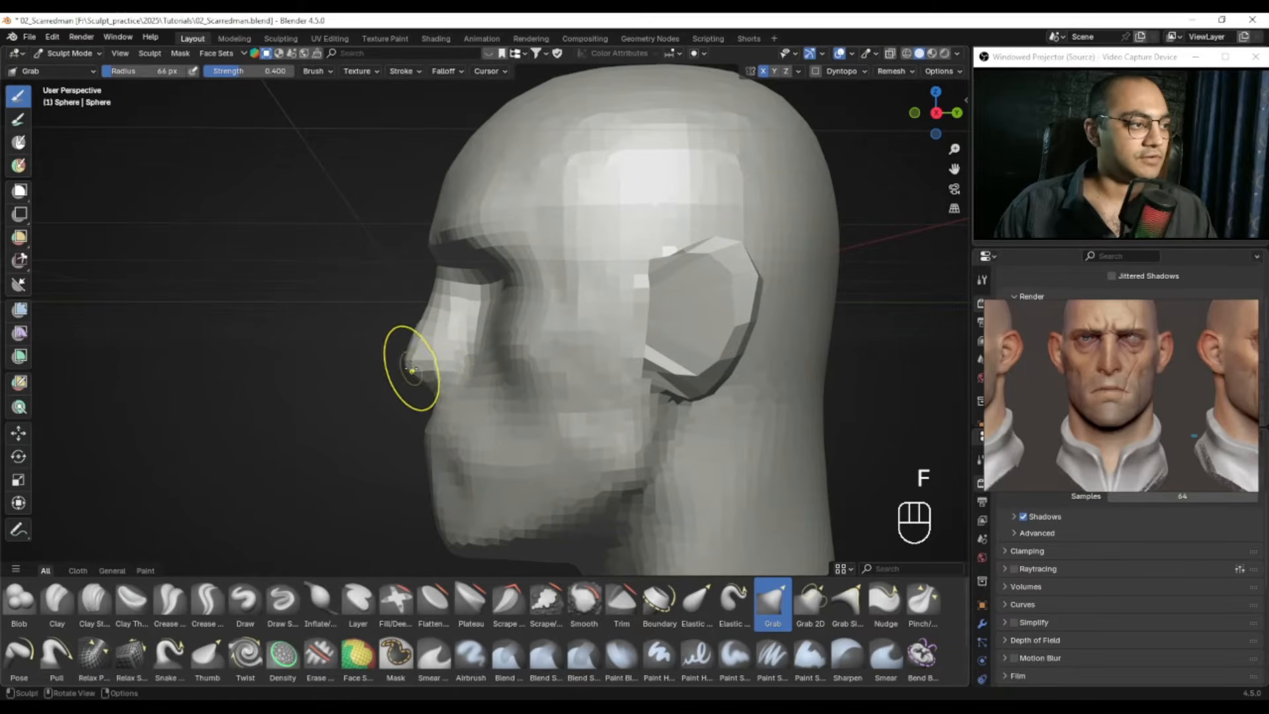
Step: Try to reshape the nose from the side against the reference profile with the Grab brush at 109 px, and undo it
alt+drag(1066, 380, 1216, 371)
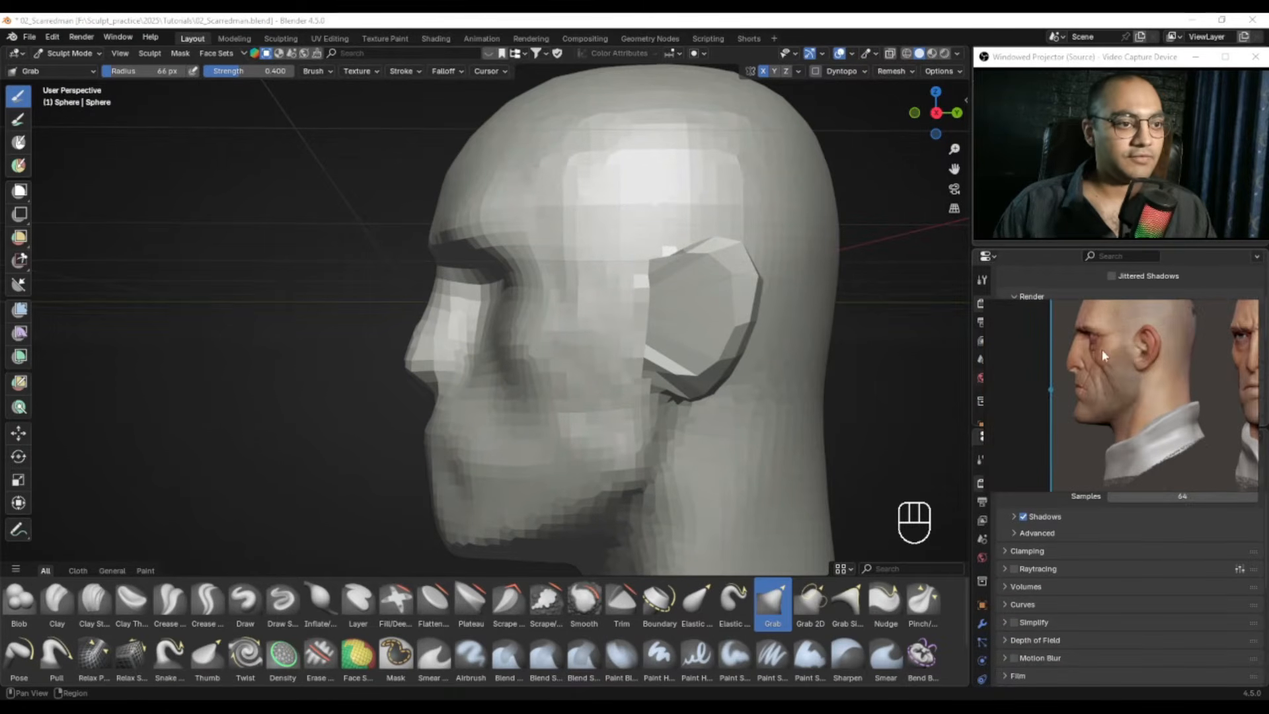
middle_drag(1149, 374, 1173, 396)
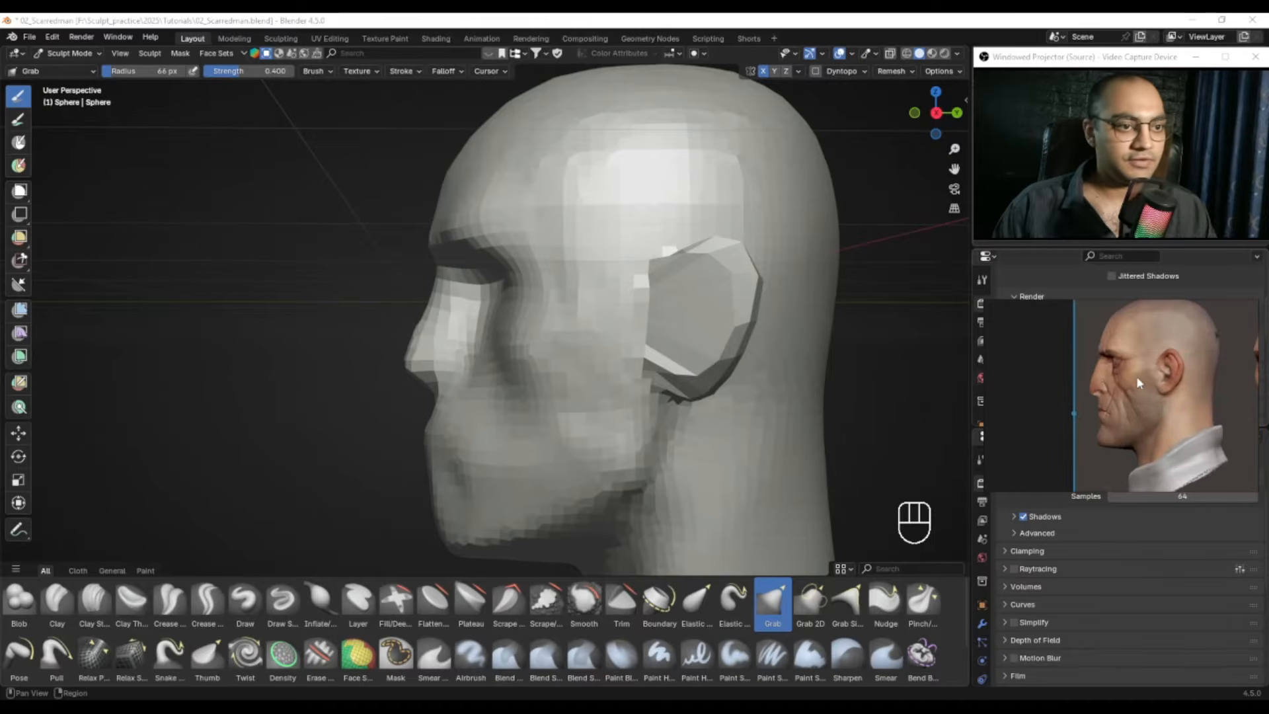
scroll(1136, 375, up, 3)
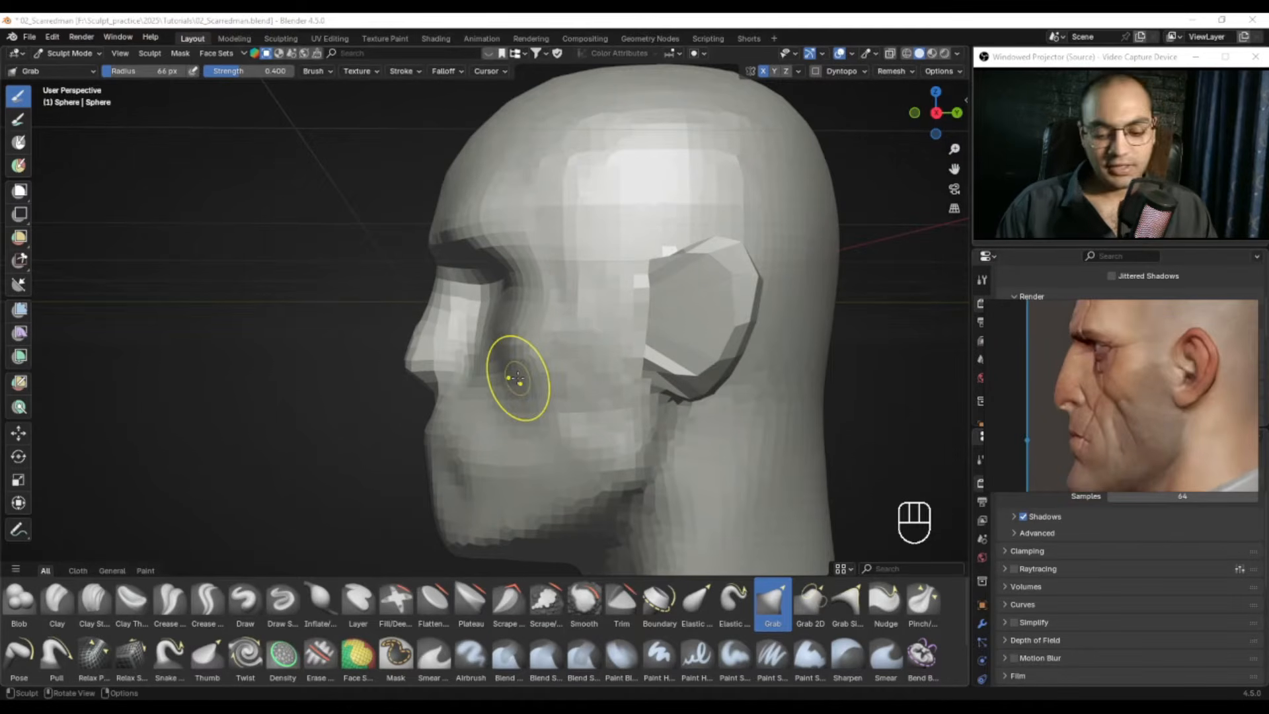
ctrl+middle_drag(423, 423, 439, 397)
key(f)
click(469, 377)
mouse_move(439, 396)
alt+mouse_down()
mouse_move(456, 380)
mouse_move(465, 407)
mouse_move(491, 405)
alt+mouse_up()
key(f)
click(488, 405)
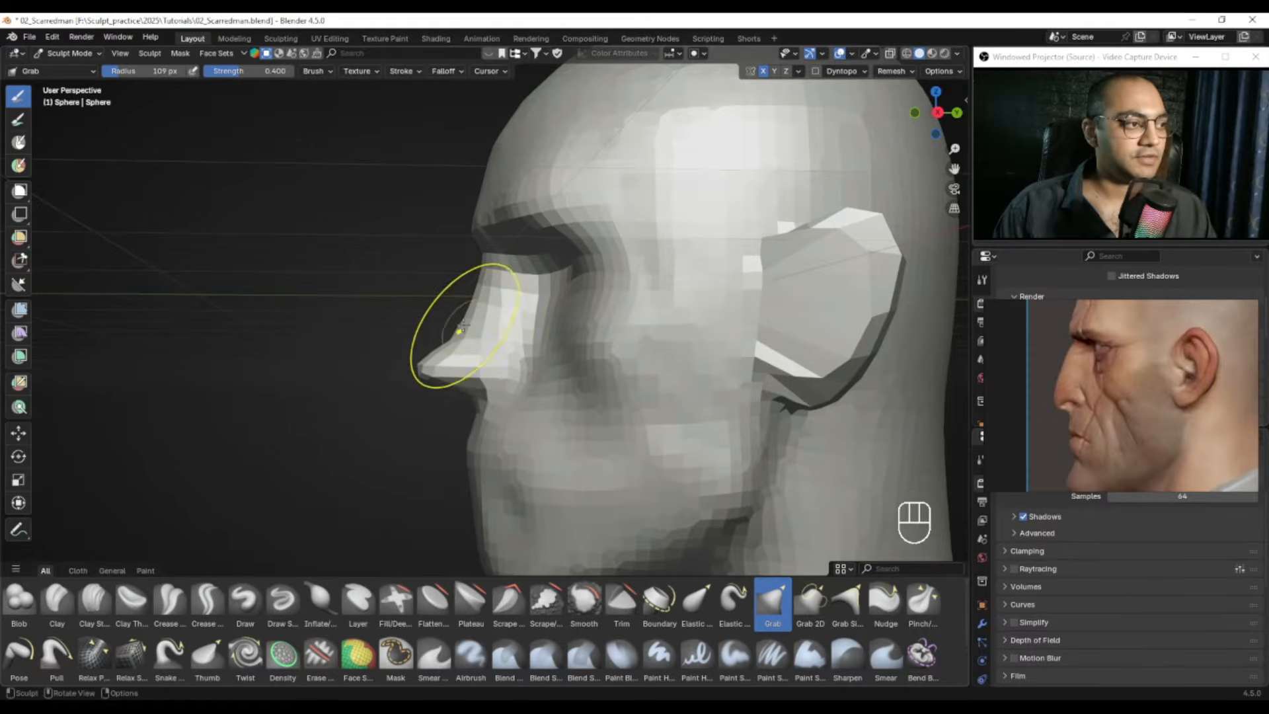
key(ctrl+z)
key(ctrl+z)
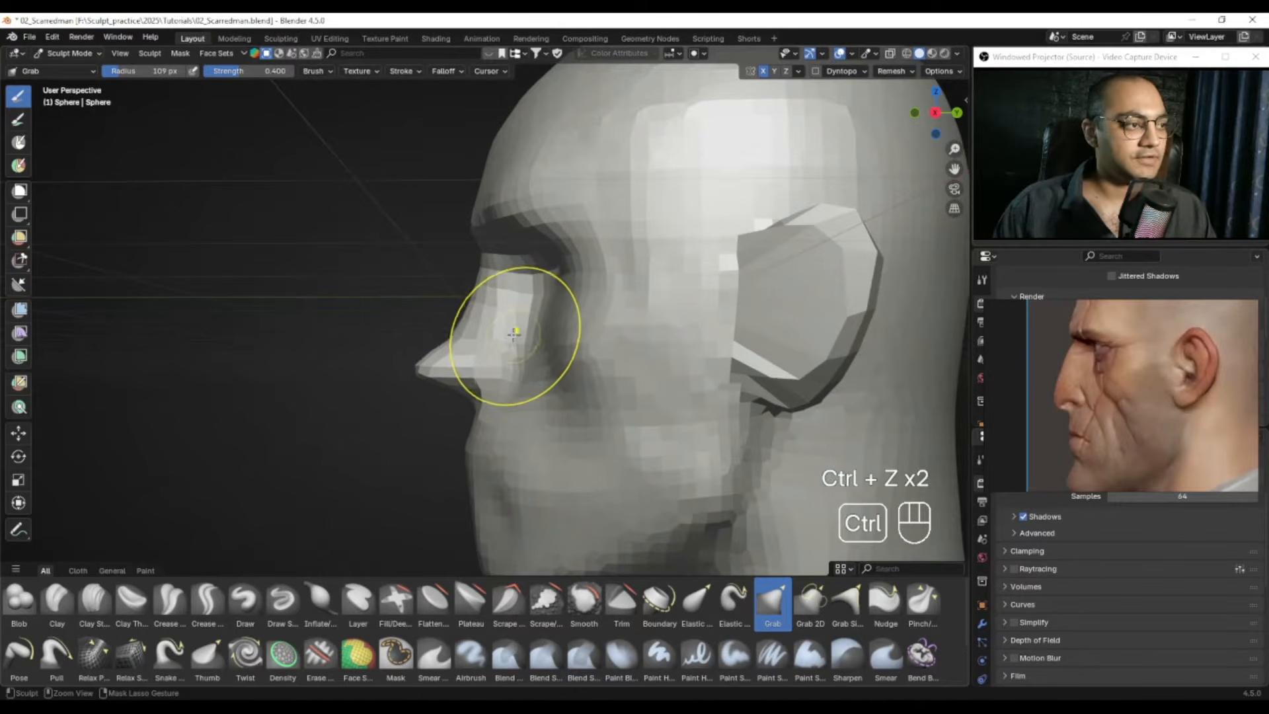
Step: Try several smaller Grab brush adjustments on the nose tip's profile, and undo them
key(f)
click(488, 380)
mouse_move(505, 351)
alt+mouse_down()
mouse_move(495, 380)
mouse_move(509, 357)
mouse_move(566, 369)
mouse_move(423, 370)
mouse_move(496, 377)
mouse_move(431, 360)
alt+mouse_up()
key(f)
click(463, 341)
key(ctrl+z)
key(f)
click(447, 360)
key(ctrl+z)
Step: Adjust the nose tip and sides while viewing from above, using the Grab brush at 48 px
key(f)
click(460, 362)
middle_drag(460, 363, 455, 390)
key(f)
click(469, 395)
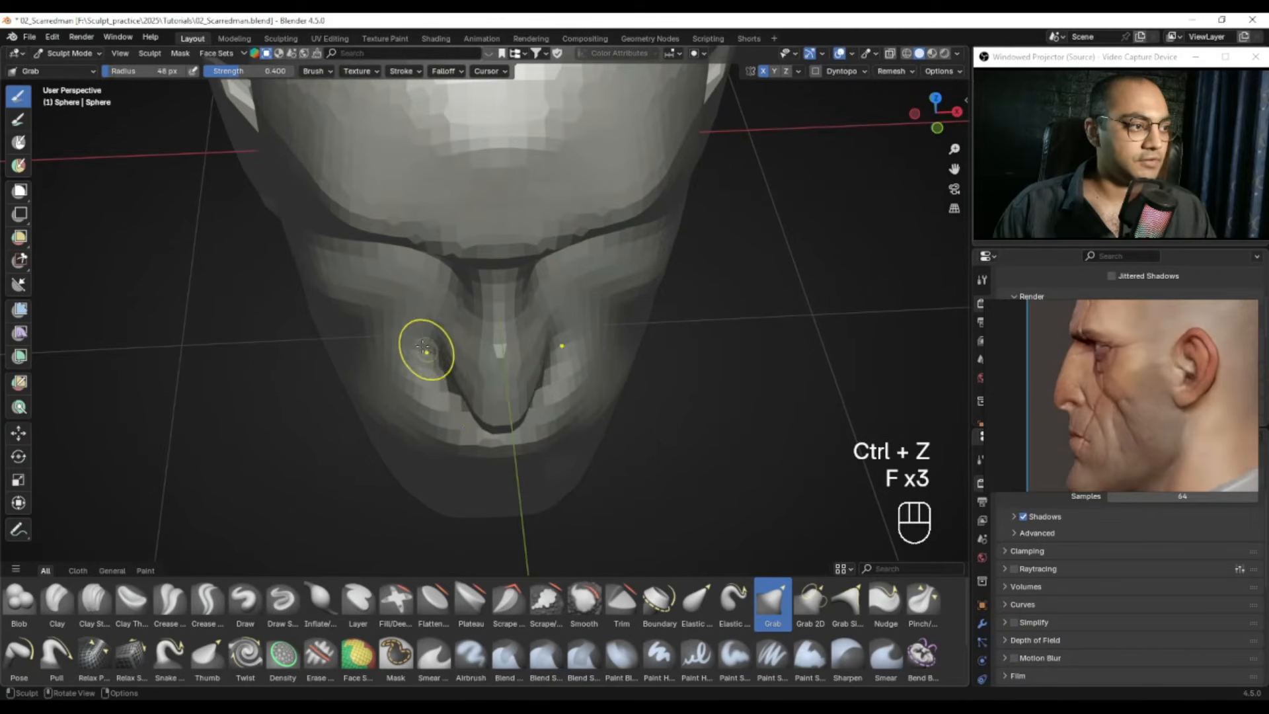
alt+drag(439, 320, 431, 377)
alt+drag(445, 332, 455, 376)
Step: Shape the base of the nose where it meets the cheeks with the Grab brush at 65 px, undoing an unwanted stroke
key(f)
click(470, 372)
key(f)
click(454, 390)
key(ctrl+z)
key(f)
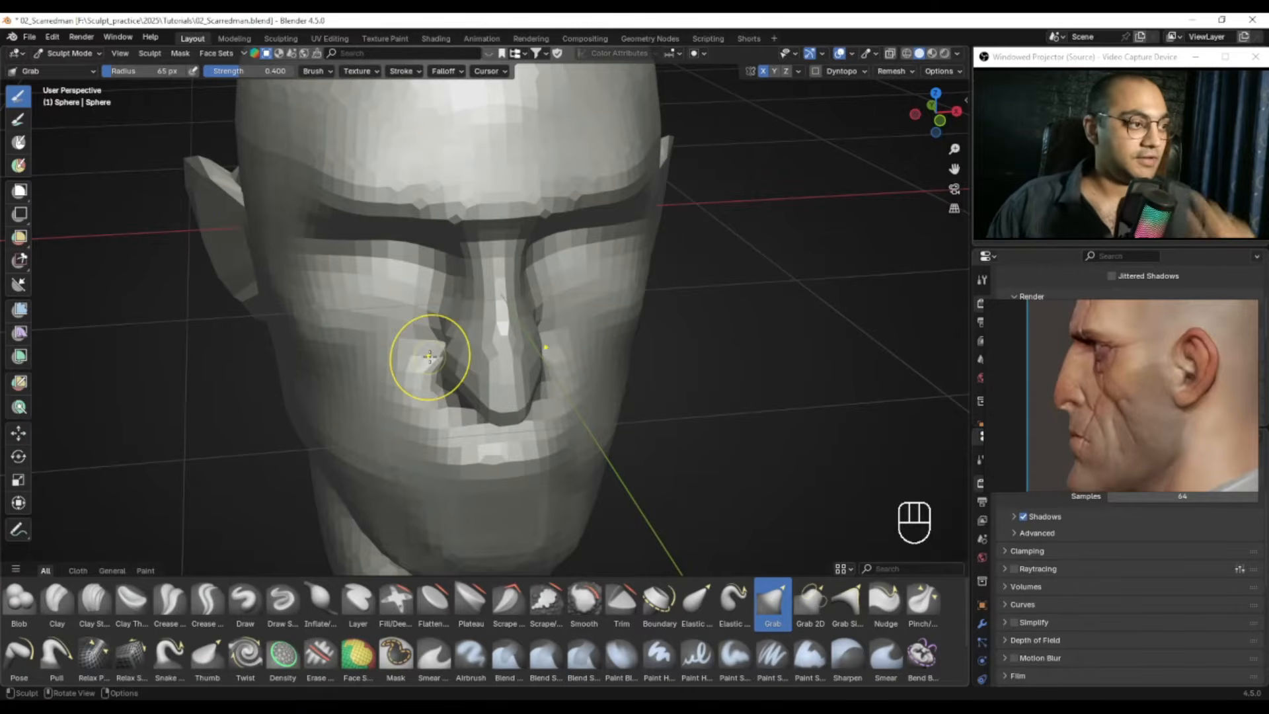
mouse_move(539, 354)
alt+mouse_down()
mouse_move(579, 386)
mouse_move(559, 430)
alt+mouse_up()
mouse_move(529, 384)
alt+mouse_down()
mouse_move(462, 355)
mouse_move(413, 357)
mouse_move(463, 347)
alt+mouse_up()
Step: Adjust the nostril sides from the front with the Grab brush at 63 px
key(f)
mouse_move(463, 357)
alt+mouse_down()
mouse_move(519, 360)
mouse_move(458, 370)
alt+mouse_up()
click(522, 360)
middle_drag(462, 371, 407, 368)
drag(450, 365, 466, 367)
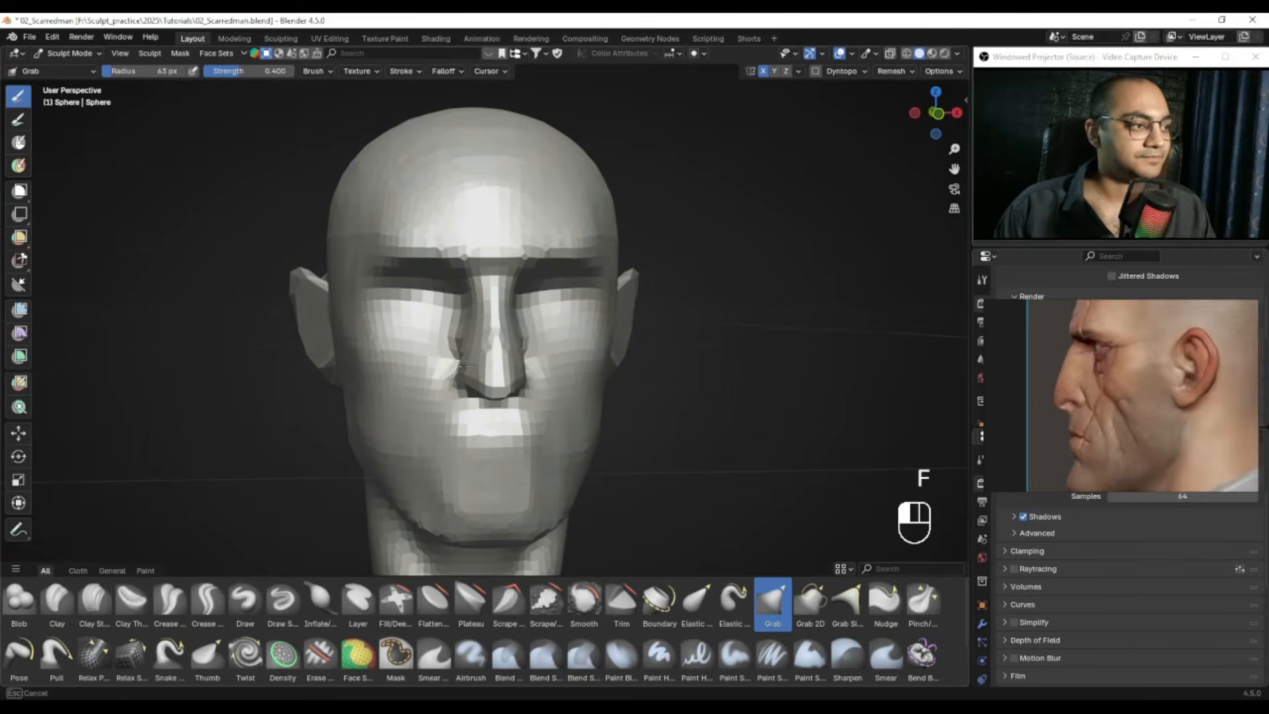
key(f)
click(466, 367)
Step: Carve the recess between the mouth and chin with the Draw brush at 66 px, following the reference's side view
mouse_move(482, 357)
alt+mouse_down()
mouse_move(450, 410)
mouse_move(402, 411)
mouse_move(488, 403)
mouse_move(523, 386)
alt+mouse_up()
alt+drag(1142, 399, 1005, 386)
alt+drag(1181, 377, 1120, 379)
alt+drag(1031, 376, 1235, 388)
mouse_move(549, 445)
alt+mouse_down()
mouse_move(467, 439)
mouse_move(497, 430)
mouse_move(547, 441)
alt+mouse_up()
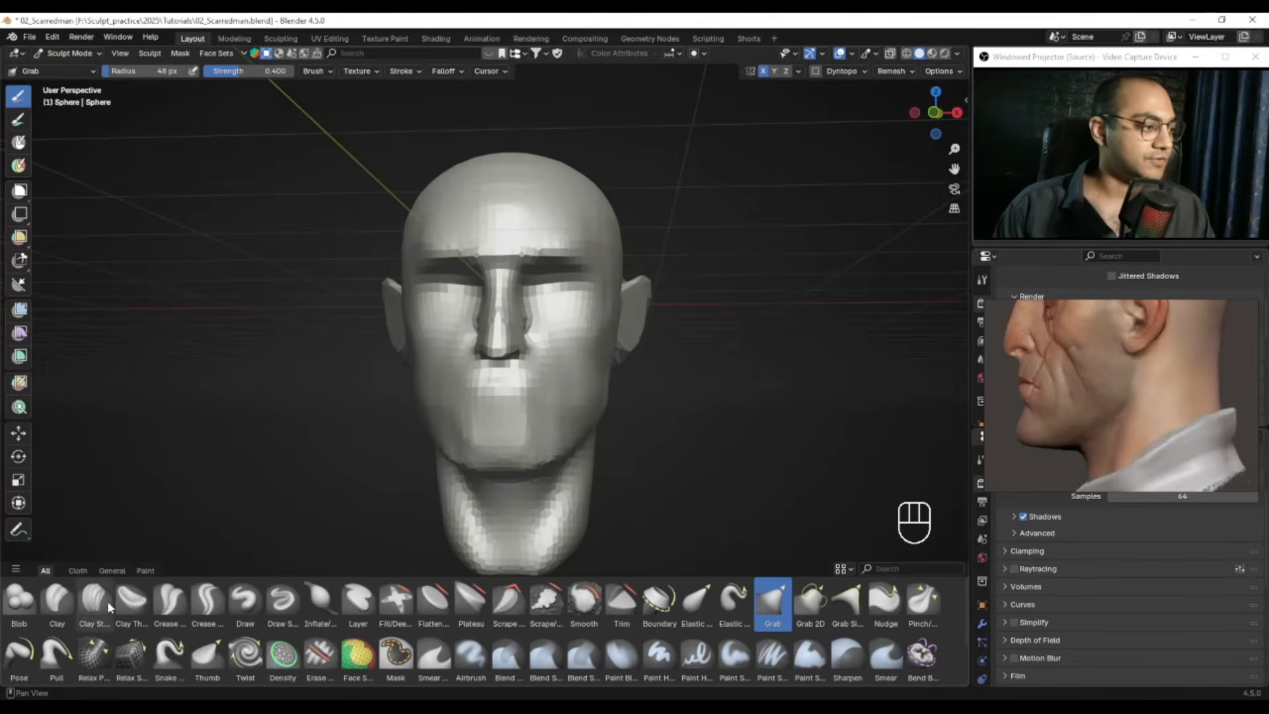
click(251, 600)
middle_drag(401, 370, 482, 360)
mouse_move(482, 360)
shift+middle_down()
mouse_move(459, 297)
mouse_move(539, 344)
shift+middle_up()
middle_drag(539, 344, 472, 352)
ctrl+alt+drag(472, 352, 505, 368)
key(f)
click(488, 374)
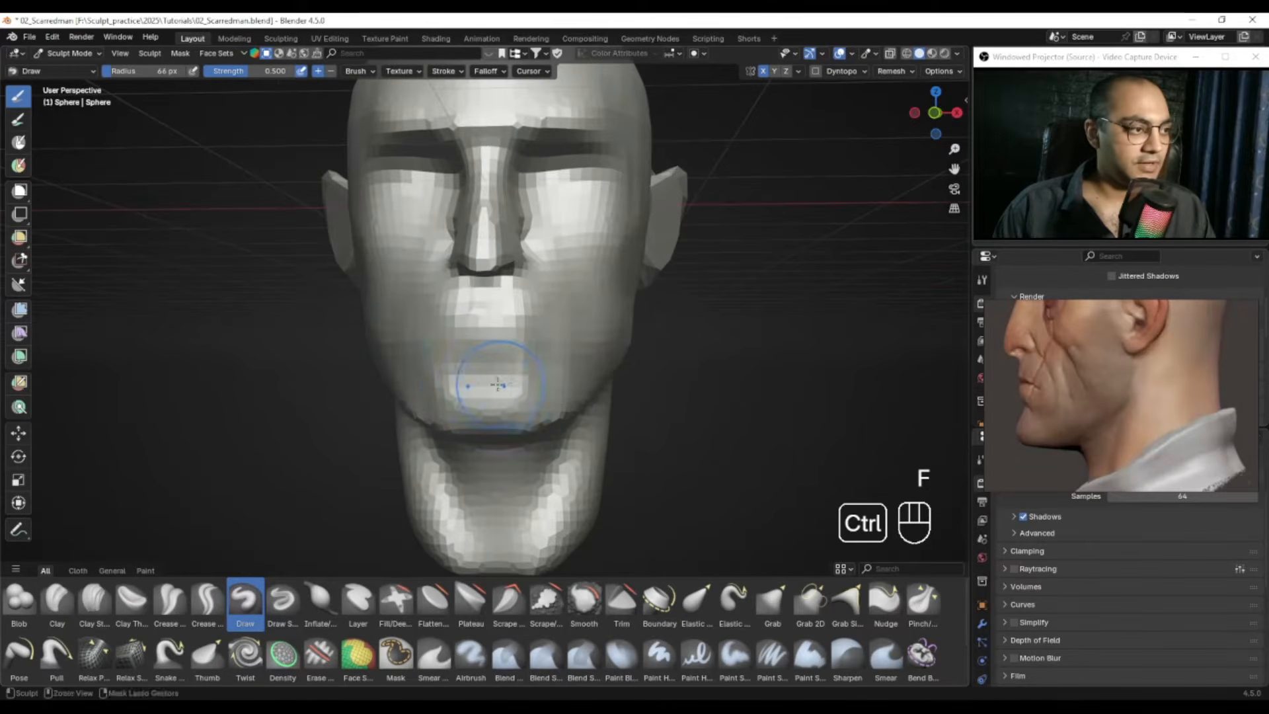
ctrl+drag(471, 369, 462, 380)
Step: Carve the areas around the mouth with the Draw brush at 41 px and smooth the transitions
alt+drag(562, 374, 500, 371)
key(f)
click(581, 347)
ctrl+drag(561, 318, 538, 365)
mouse_move(500, 361)
alt+mouse_down()
mouse_move(524, 359)
mouse_move(463, 353)
alt+mouse_up()
key(f)
click(525, 360)
mouse_move(450, 355)
alt+mouse_down()
mouse_move(481, 356)
mouse_move(450, 344)
alt+mouse_up()
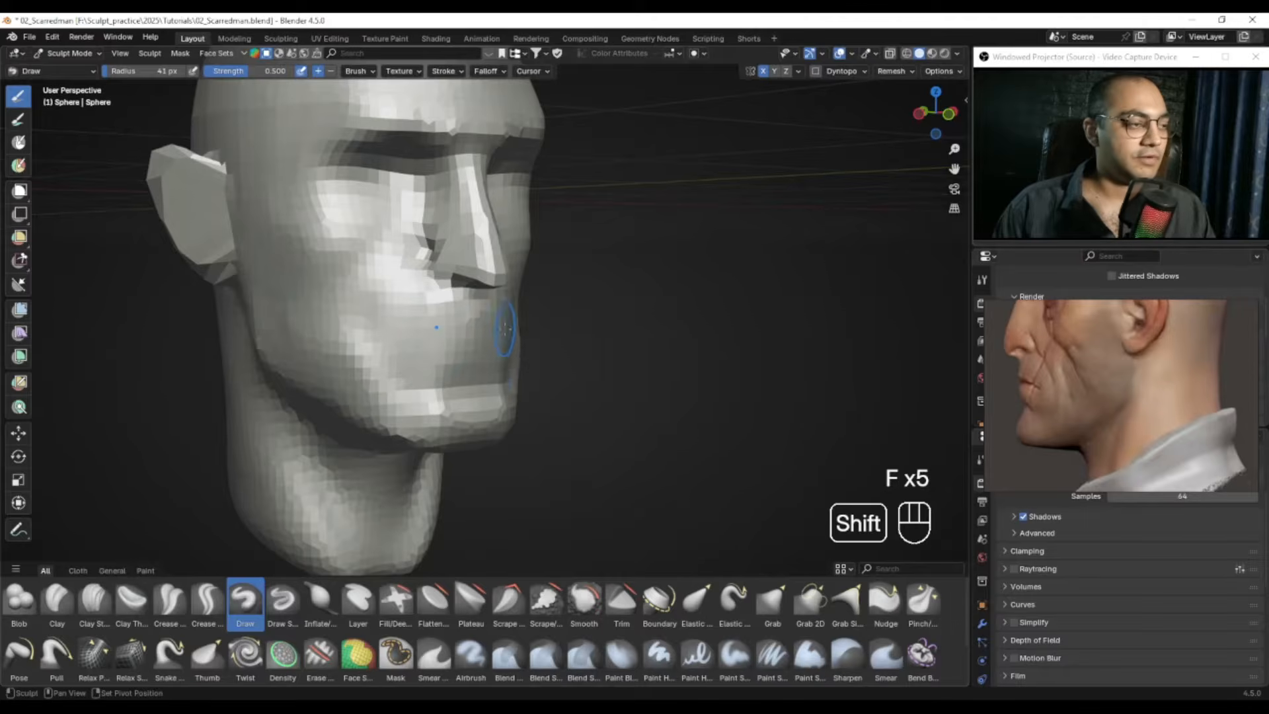
alt+drag(396, 338, 541, 348)
alt+drag(402, 357, 507, 416)
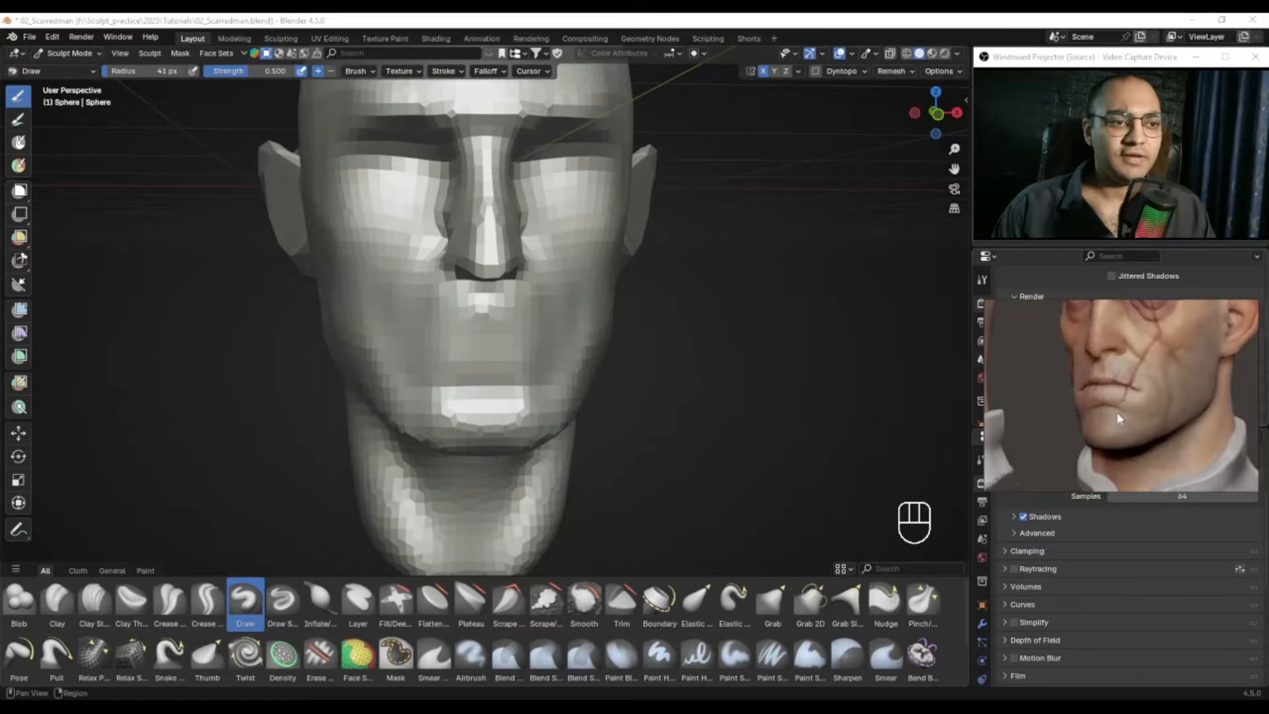
Step: Smooth the sides of the mouth, and refine the mouth area's curvature from below with the Grab brush at 115 px
scroll(1117, 415, down, 3)
alt+drag(1153, 369, 1116, 392)
alt+drag(1012, 387, 1141, 399)
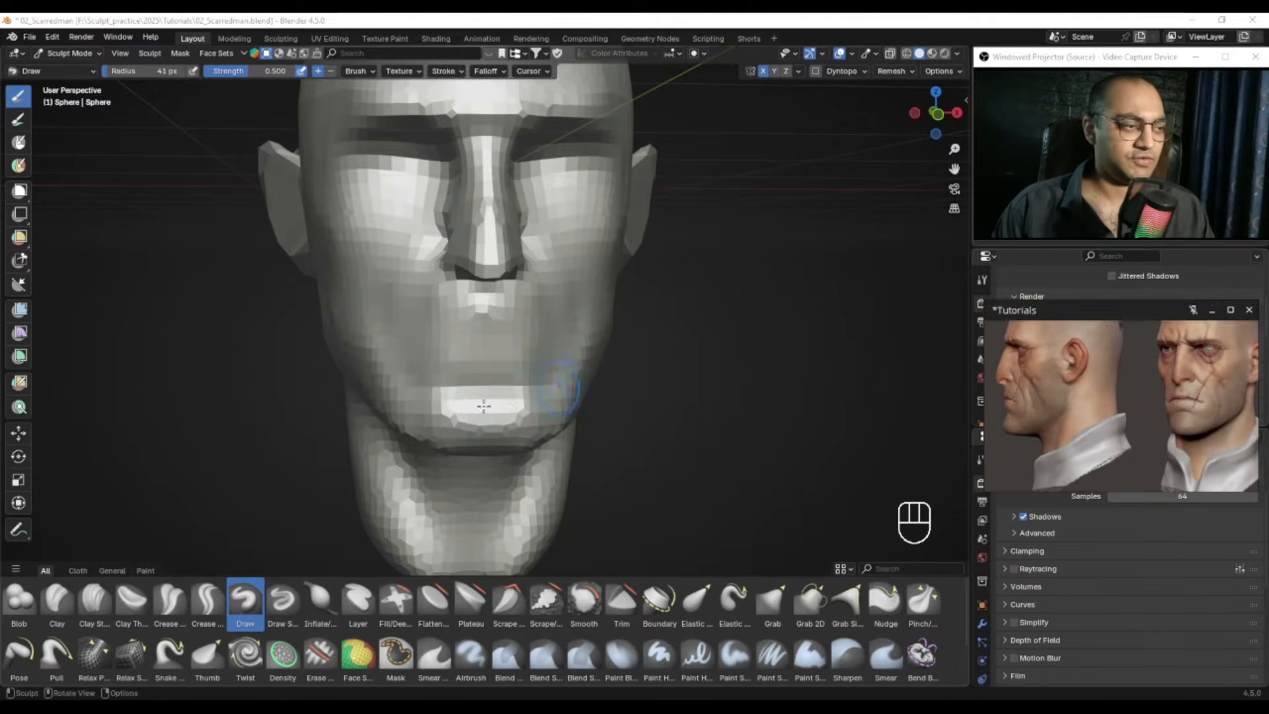
alt+drag(521, 363, 614, 403)
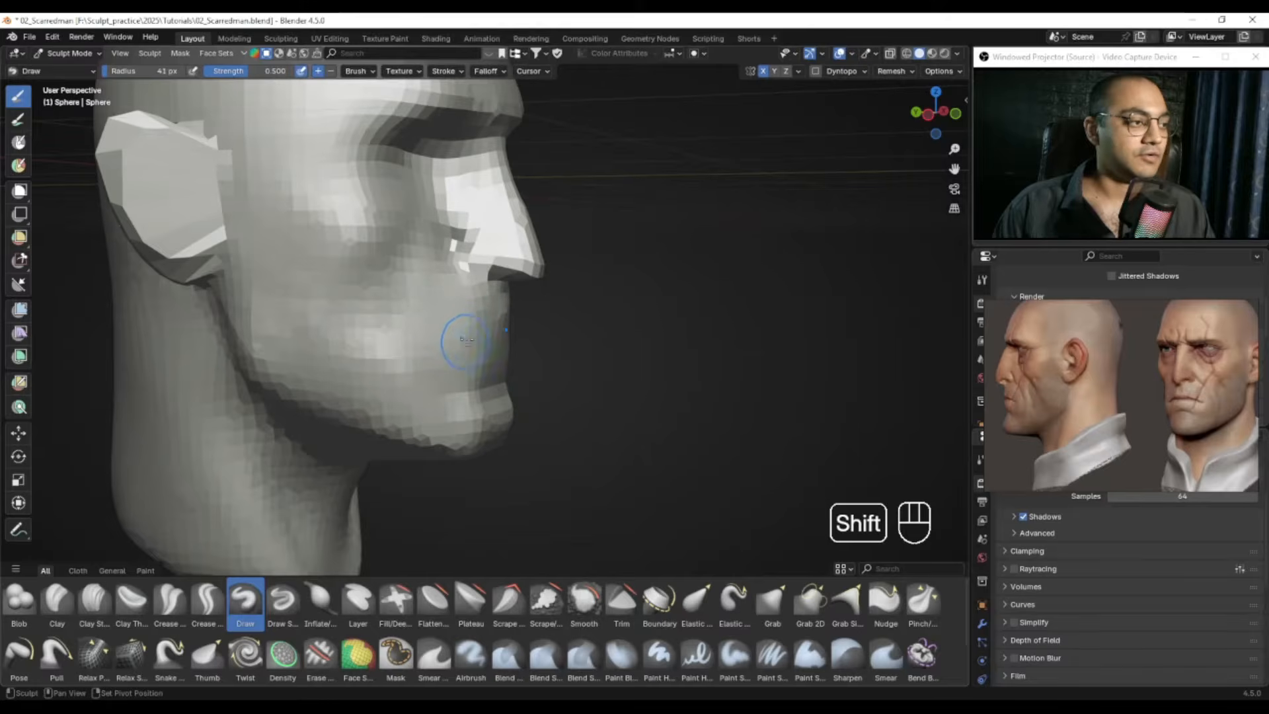
mouse_move(544, 368)
alt+mouse_down()
mouse_move(425, 355)
mouse_move(530, 298)
mouse_move(502, 298)
mouse_move(518, 331)
mouse_move(524, 283)
alt+mouse_up()
key(g)
key(f)
click(491, 361)
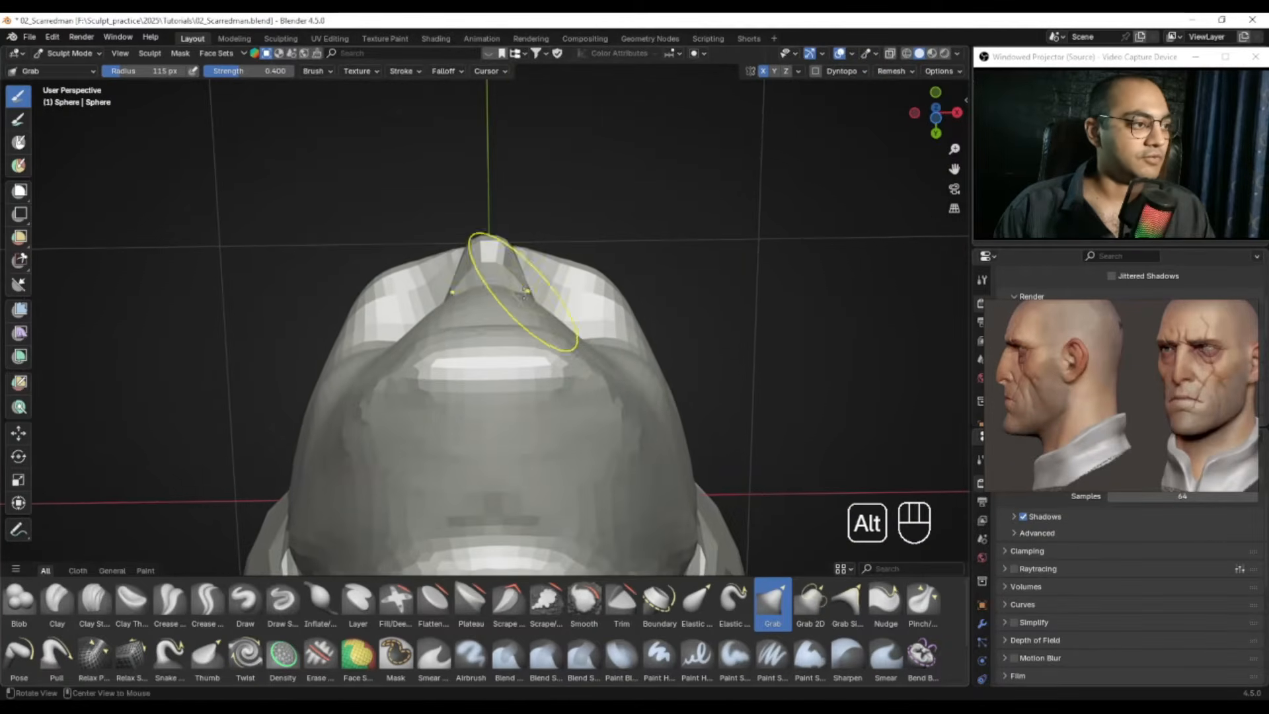
alt+drag(567, 337, 567, 363)
alt+drag(502, 320, 529, 403)
mouse_move(529, 403)
ctrl+middle_down()
mouse_move(548, 454)
mouse_move(538, 423)
ctrl+middle_up()
alt+drag(538, 423, 542, 357)
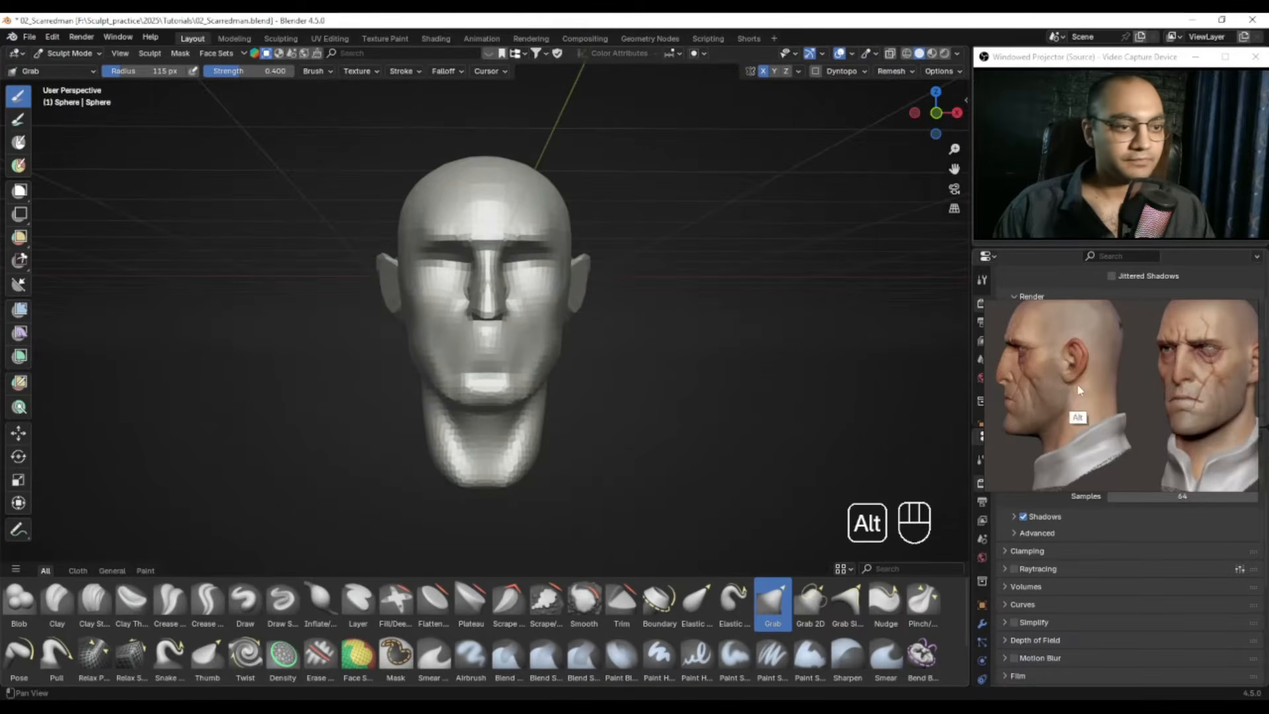
Step: Mark vertical brow-to-chin lines on the reference profile and the sculpt in a screen capture, and discard it
alt+drag(988, 355, 1005, 351)
key(KP_3)
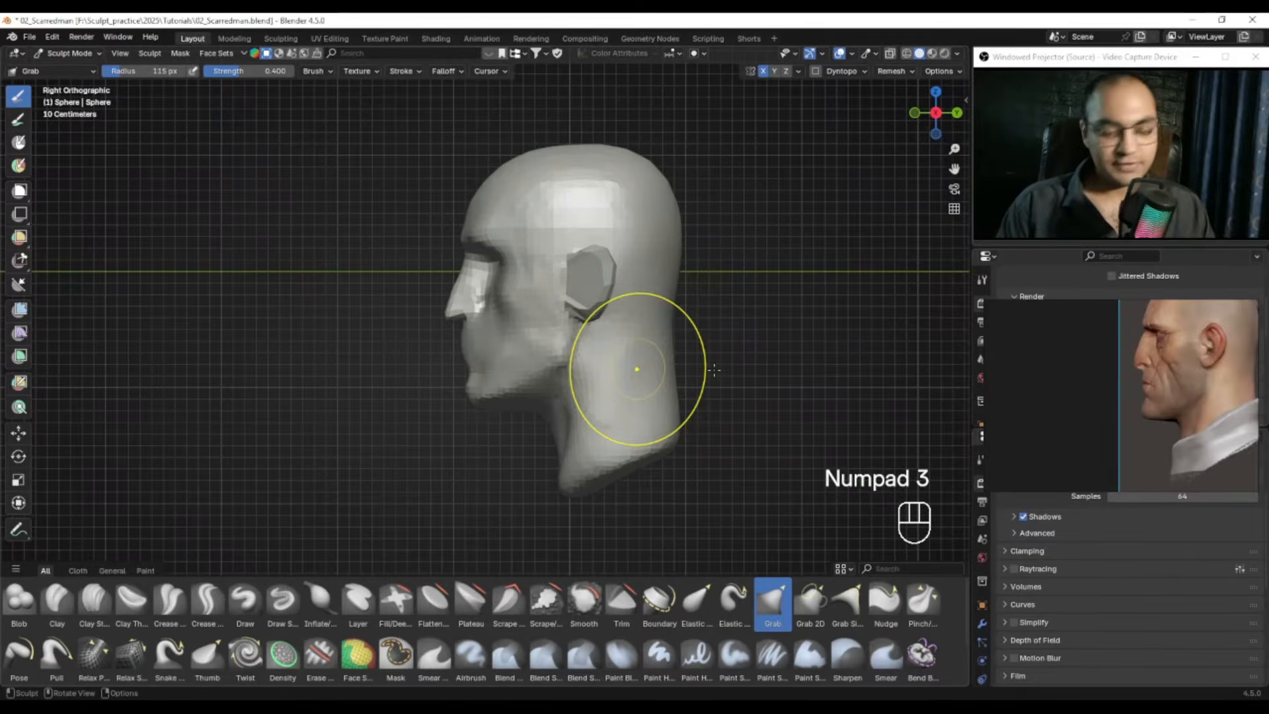
alt+drag(1089, 391, 1066, 379)
scroll(1147, 390, up, 3)
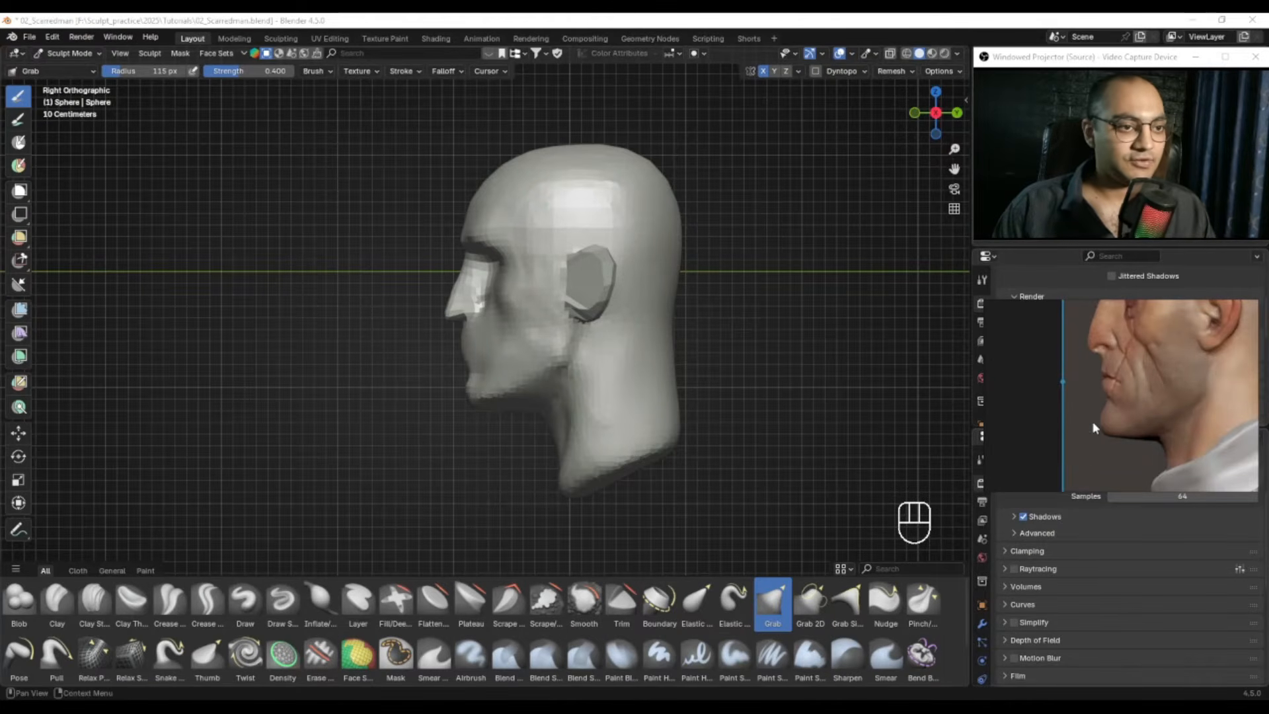
ctrl+alt+middle_drag(591, 436, 573, 358)
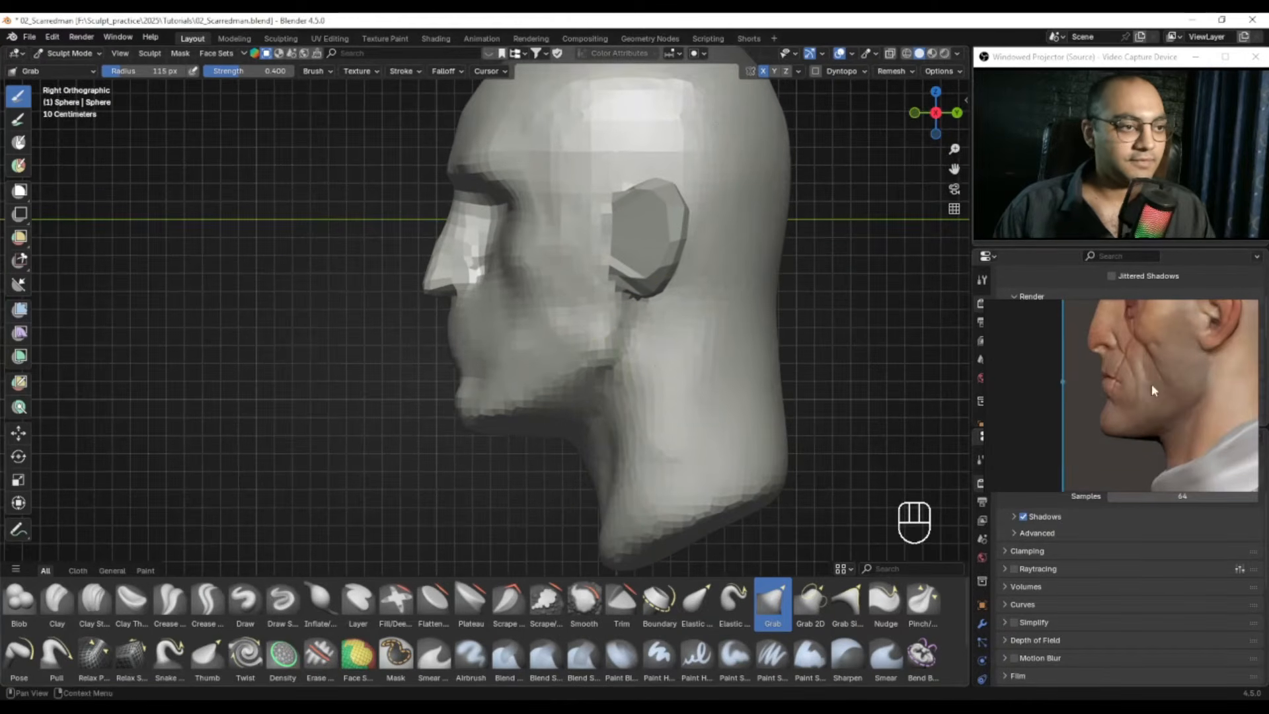
alt+drag(1136, 371, 1125, 426)
scroll(1137, 418, down, 3)
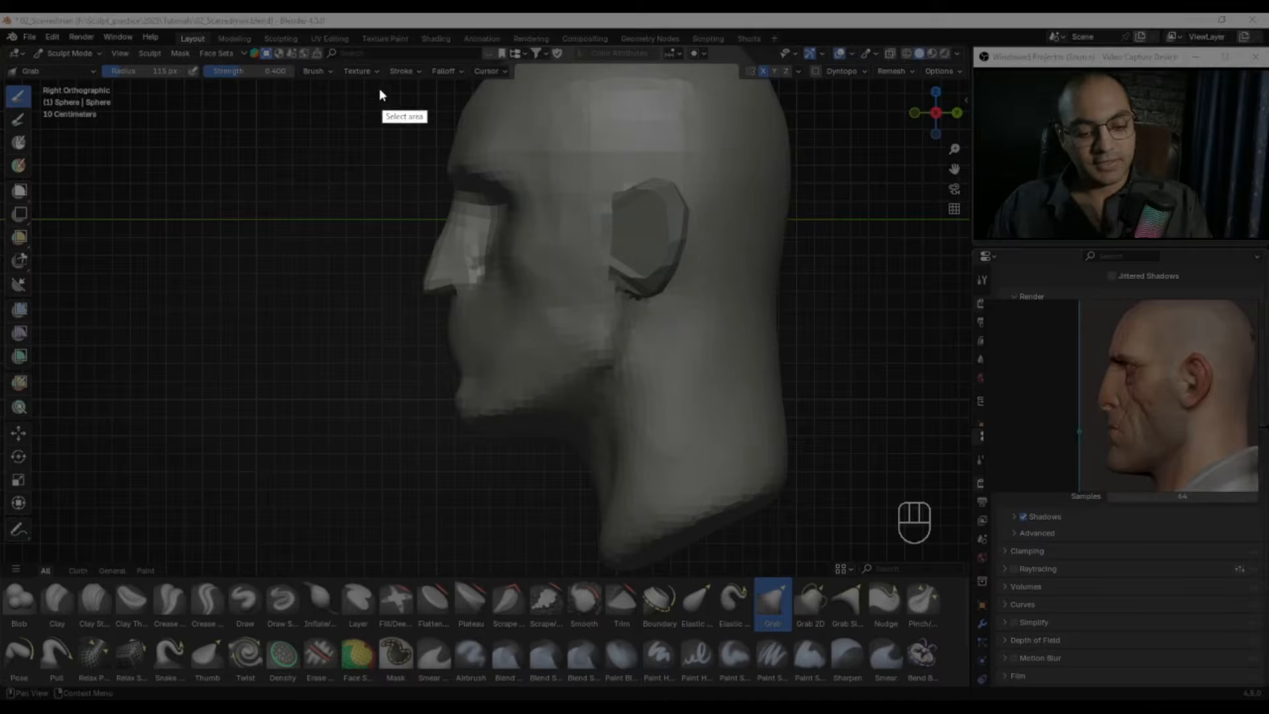
drag(363, 85, 1239, 570)
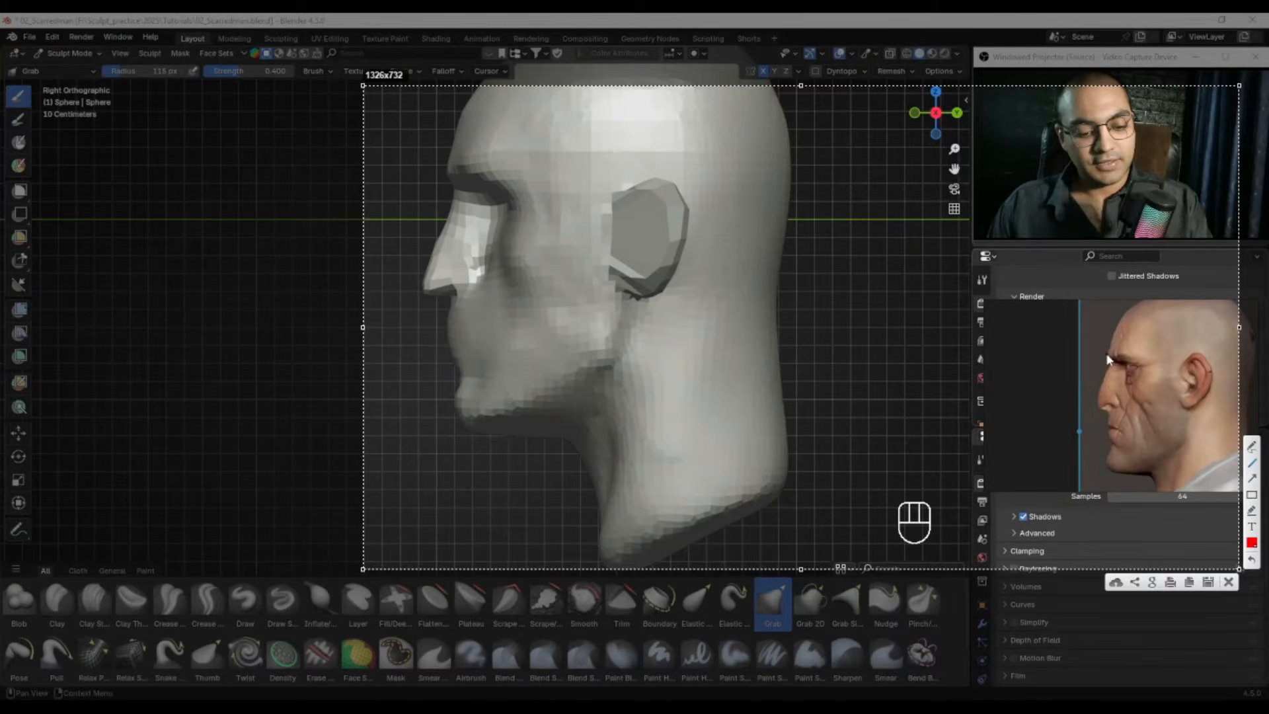
drag(1108, 353, 1112, 470)
drag(449, 176, 453, 432)
key(Escape)
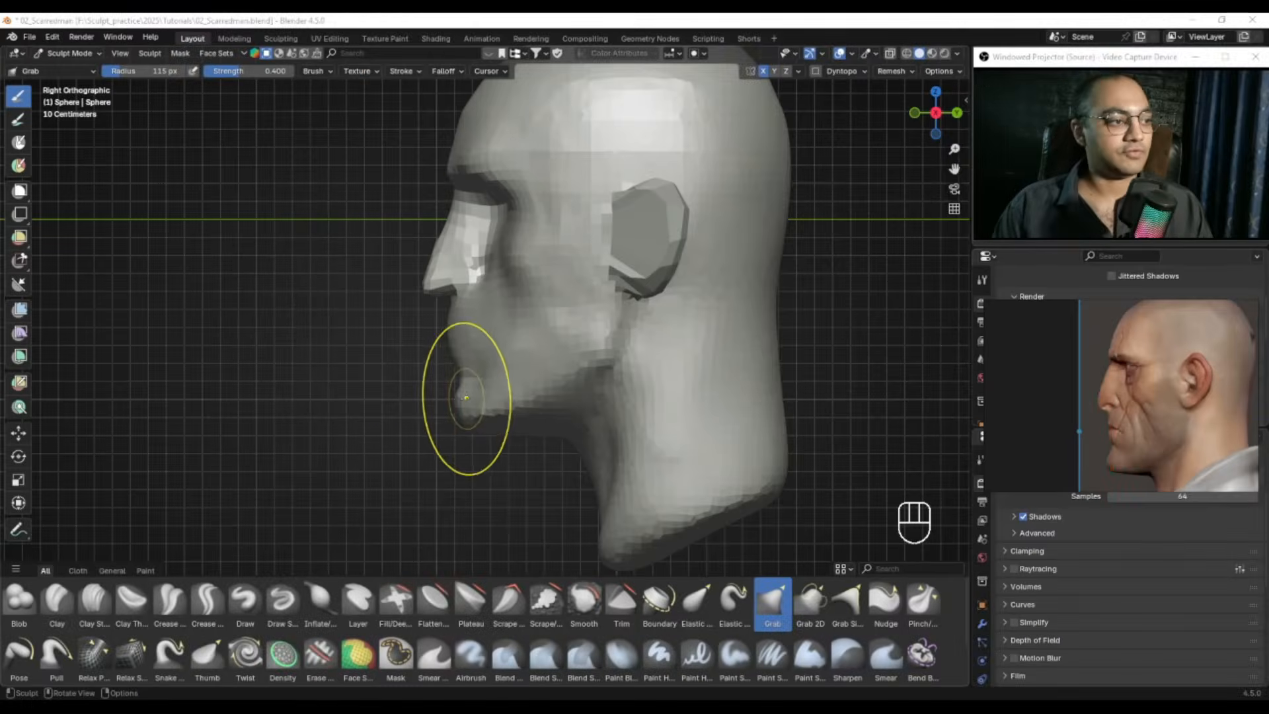
Step: Adjust the chin's profile and lower edge from the side with the Grab brush
middle_drag(447, 396, 442, 400)
key(f)
alt+right_drag(446, 413, 437, 410)
drag(437, 410, 445, 404)
mouse_move(444, 404)
alt+middle_down()
mouse_move(661, 426)
mouse_move(621, 449)
alt+middle_up()
key(f)
click(413, 405)
drag(414, 405, 412, 395)
alt+middle_drag(412, 395, 439, 378)
key(f)
click(419, 365)
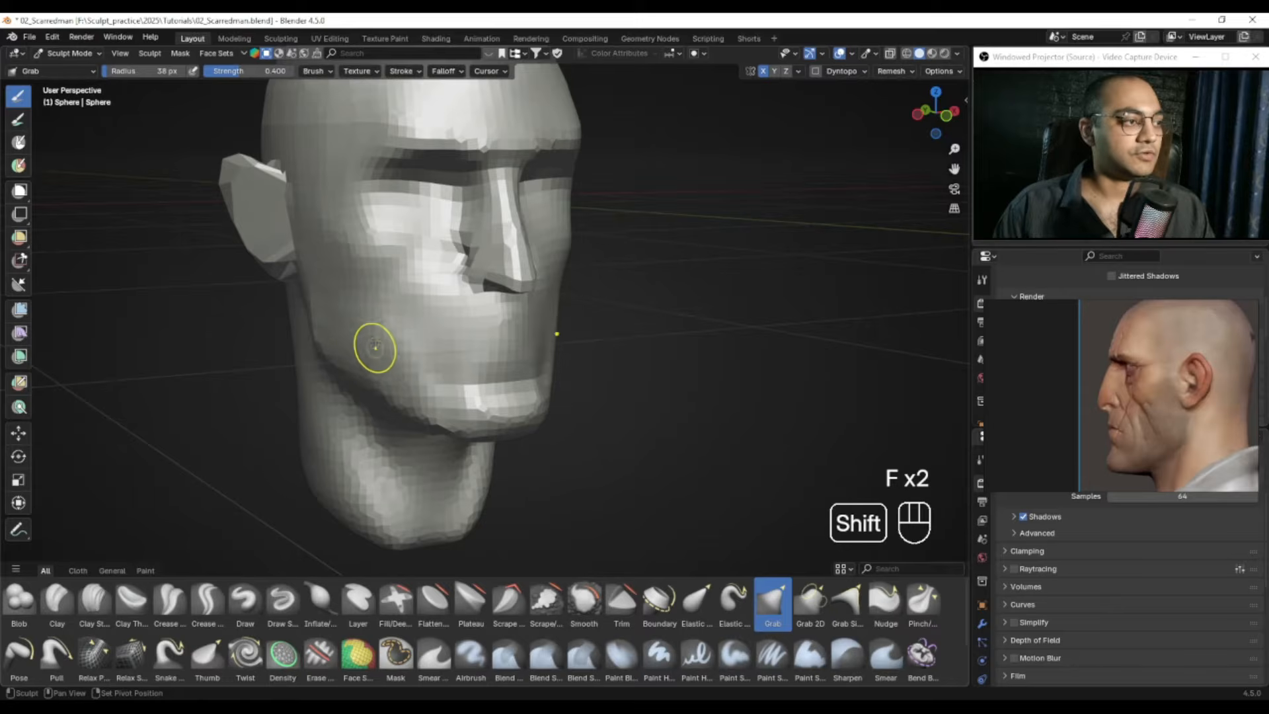
Step: Smooth the cheek and jaw surfaces on the lower face
shift+drag(364, 330, 377, 322)
mouse_move(436, 405)
ctrl+middle_down()
mouse_move(479, 419)
mouse_move(447, 368)
mouse_move(556, 347)
ctrl+middle_up()
mouse_move(561, 350)
middle_down()
mouse_move(513, 349)
mouse_move(519, 378)
middle_up()
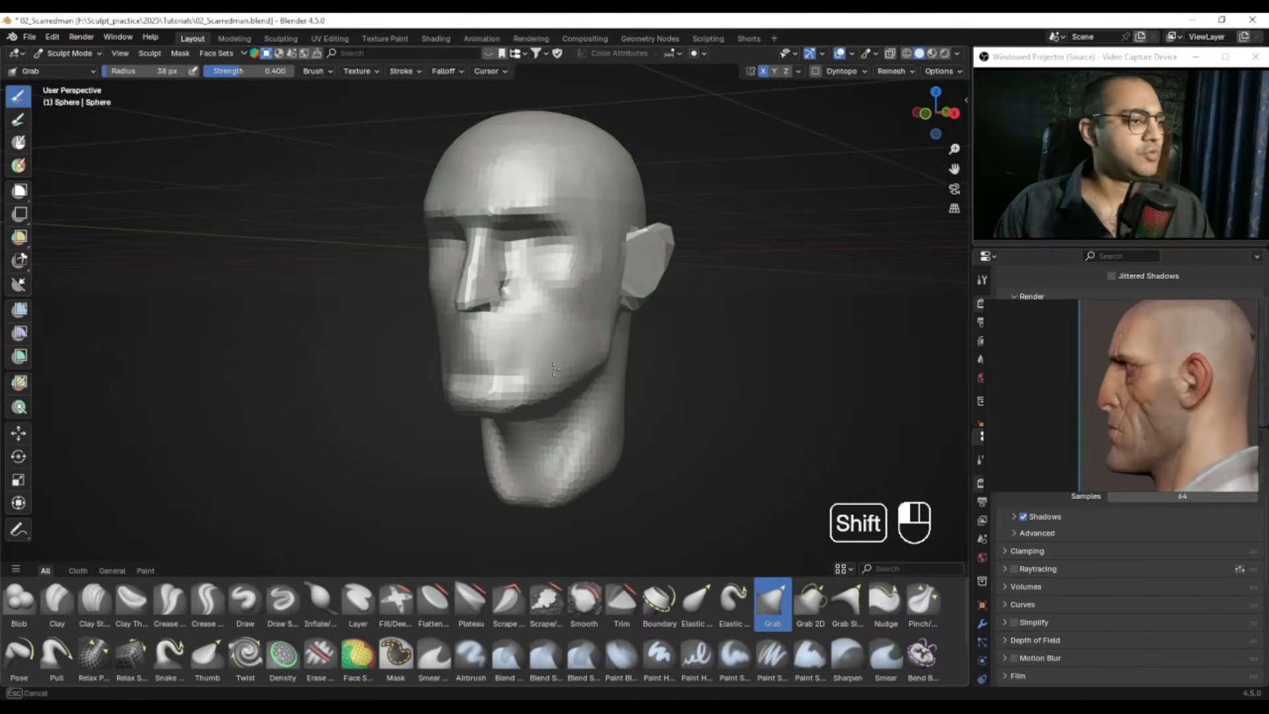
shift+drag(562, 357, 562, 337)
mouse_move(444, 351)
alt+shift+mouse_down()
mouse_move(431, 386)
mouse_move(555, 386)
mouse_move(499, 338)
mouse_move(552, 354)
alt+shift+mouse_up()
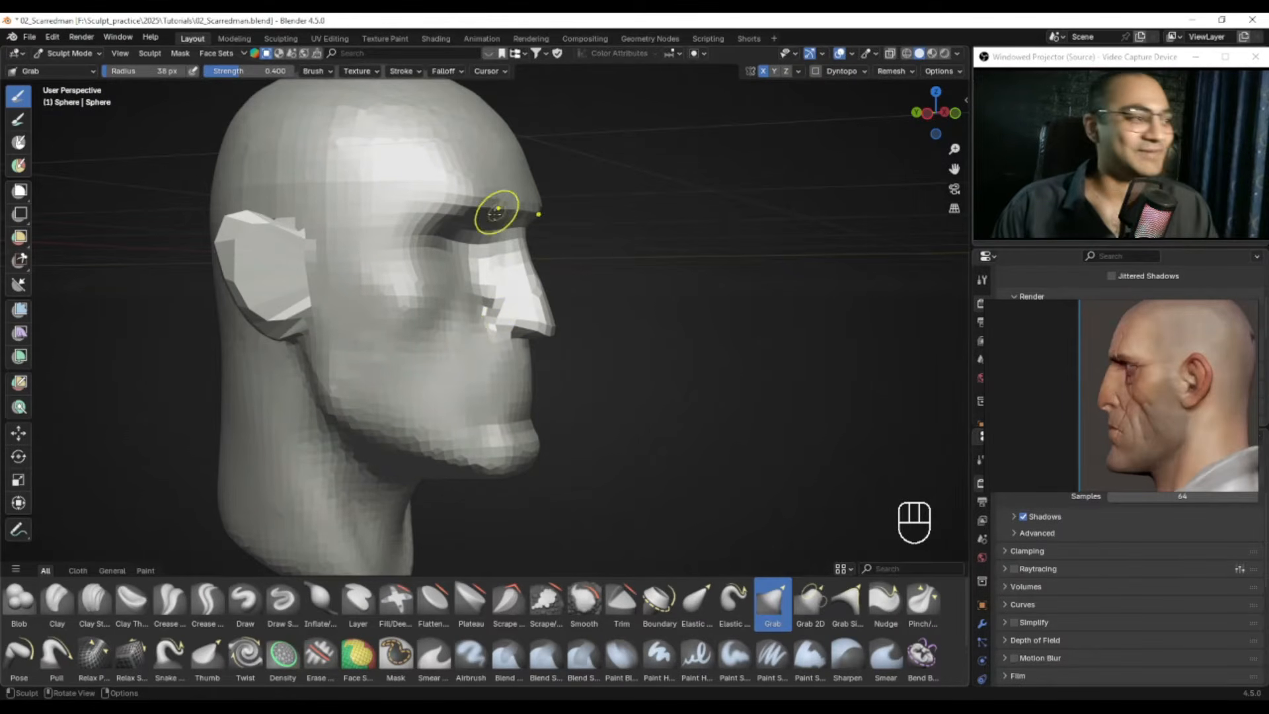
Step: Compare the head's front and three-quarter views with the matching views on the reference sheet
middle_drag(562, 309, 493, 317)
mouse_move(506, 304)
ctrl+alt+middle_down()
mouse_move(529, 356)
mouse_move(530, 336)
mouse_move(458, 345)
mouse_move(522, 347)
mouse_move(517, 299)
ctrl+alt+middle_up()
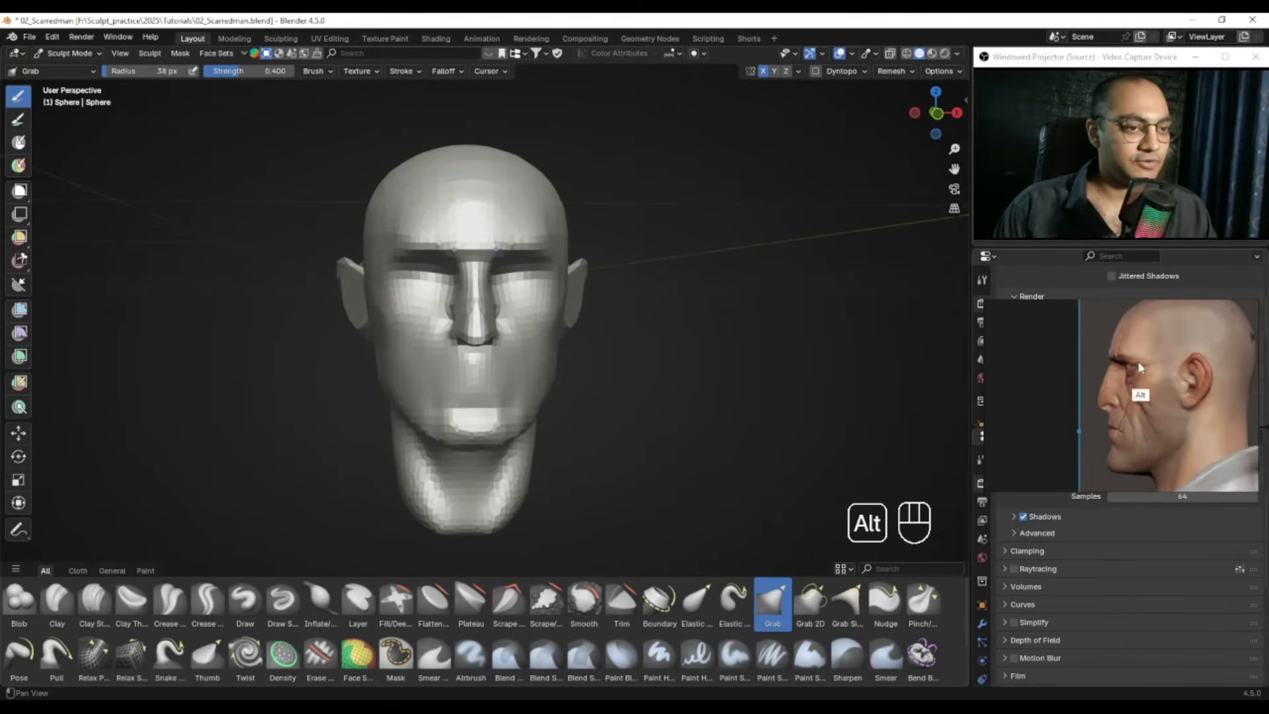
alt+drag(1131, 362, 1055, 359)
scroll(1134, 363, down, 5)
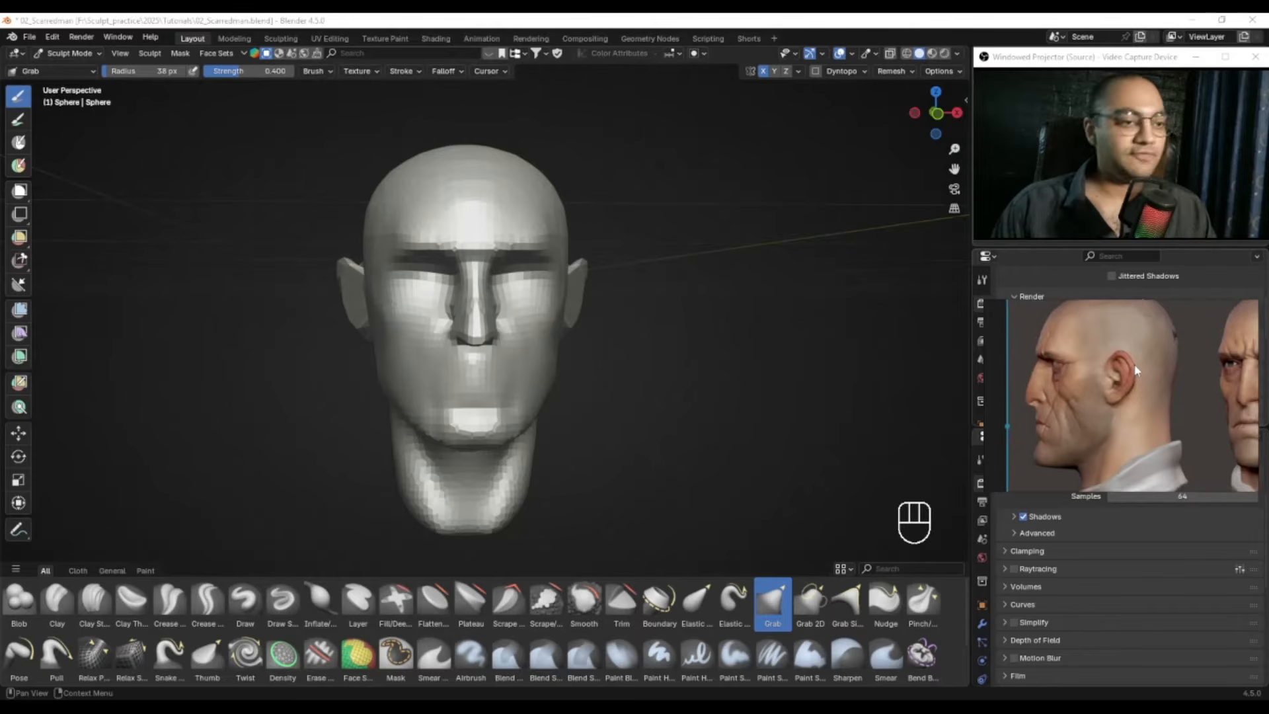
alt+drag(1177, 381, 1071, 387)
middle_drag(476, 358, 487, 271)
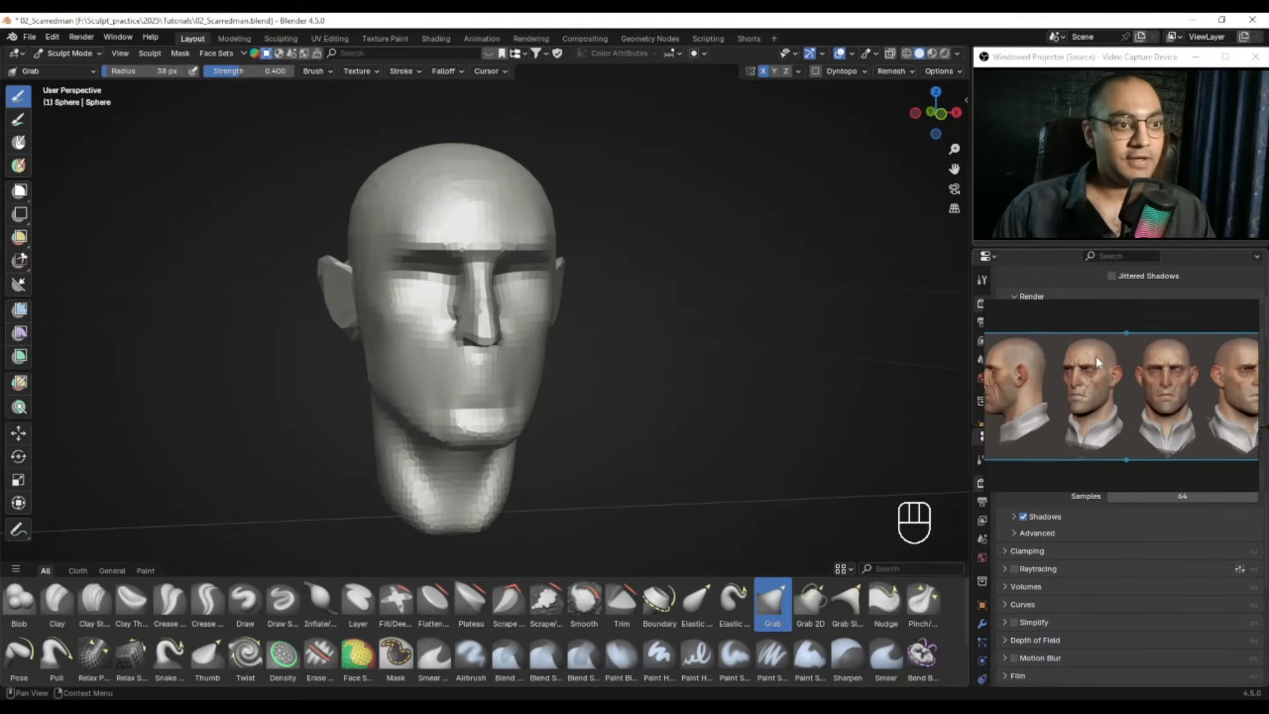
scroll(1096, 357, up, 1)
alt+drag(1154, 411, 1071, 401)
alt+drag(615, 335, 554, 368)
Step: Save an incremental version of the file, and remesh the head with a smaller voxel size
key(ctrl+alt+s)
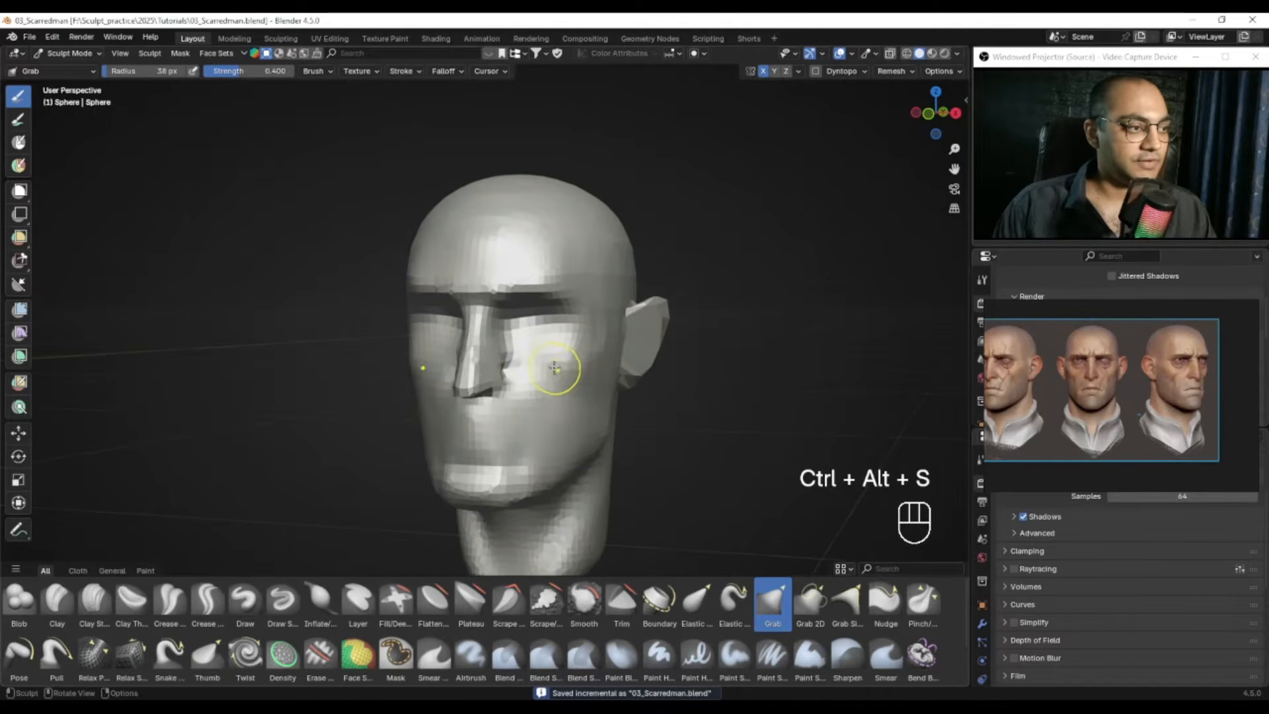
key(r)
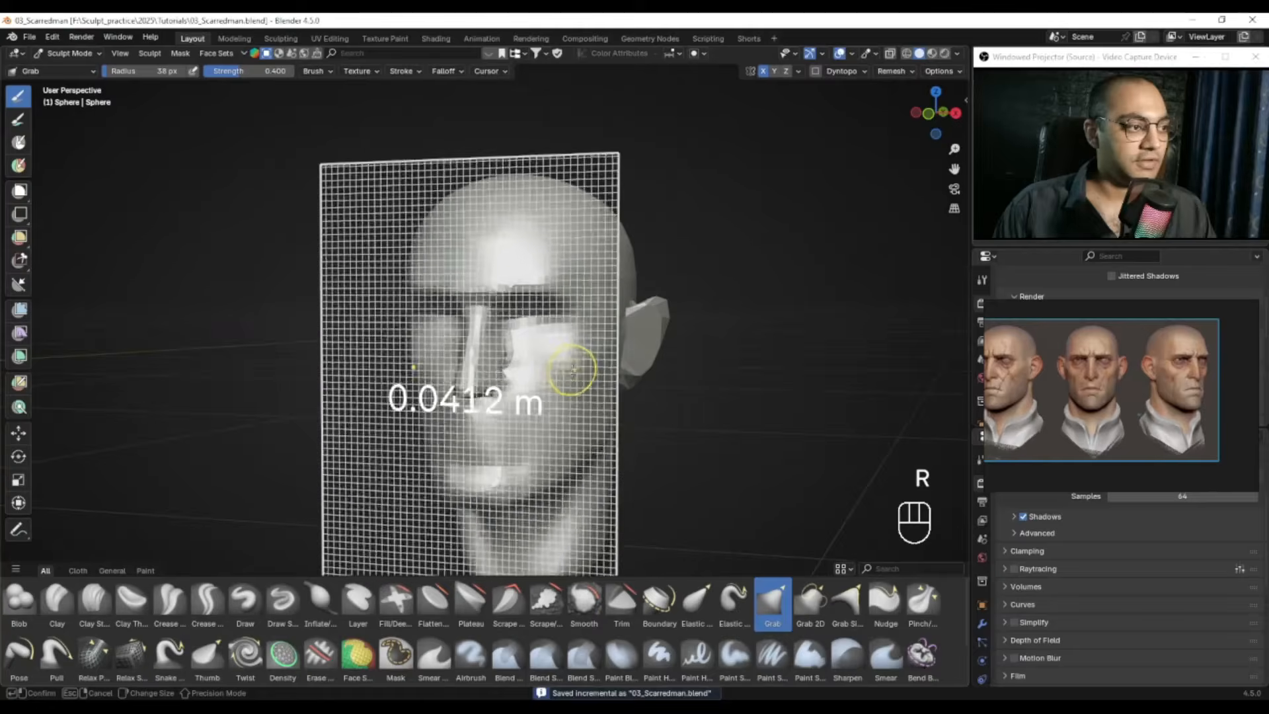
click(582, 377)
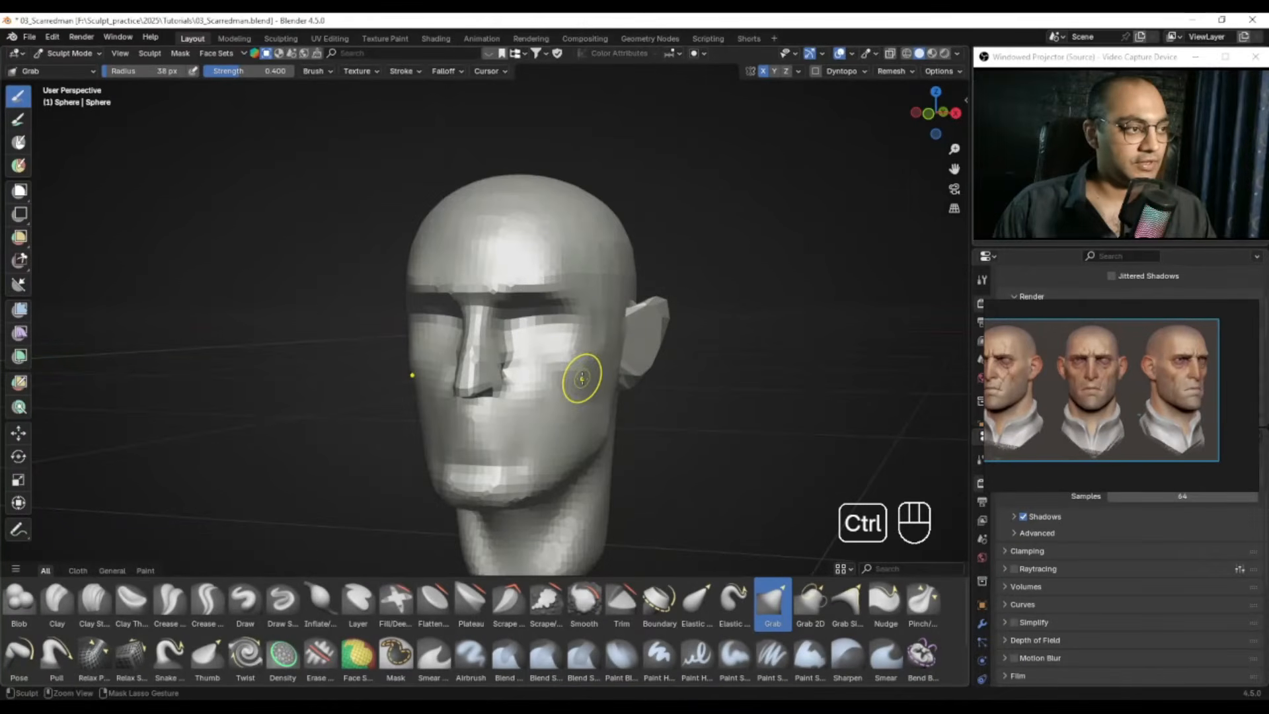
key(ctrl+r)
Step: Smooth the ear's join with the head and reshape its upper front edge with the Grab brush at 50 px
mouse_move(538, 377)
alt+mouse_down()
mouse_move(492, 378)
mouse_move(604, 354)
alt+mouse_up()
key(f)
key(f)
shift+drag(643, 378, 645, 376)
alt+drag(638, 353, 651, 340)
key(f)
mouse_move(652, 340)
ctrl+alt+mouse_down()
mouse_move(654, 359)
mouse_move(656, 318)
ctrl+alt+mouse_up()
key(f)
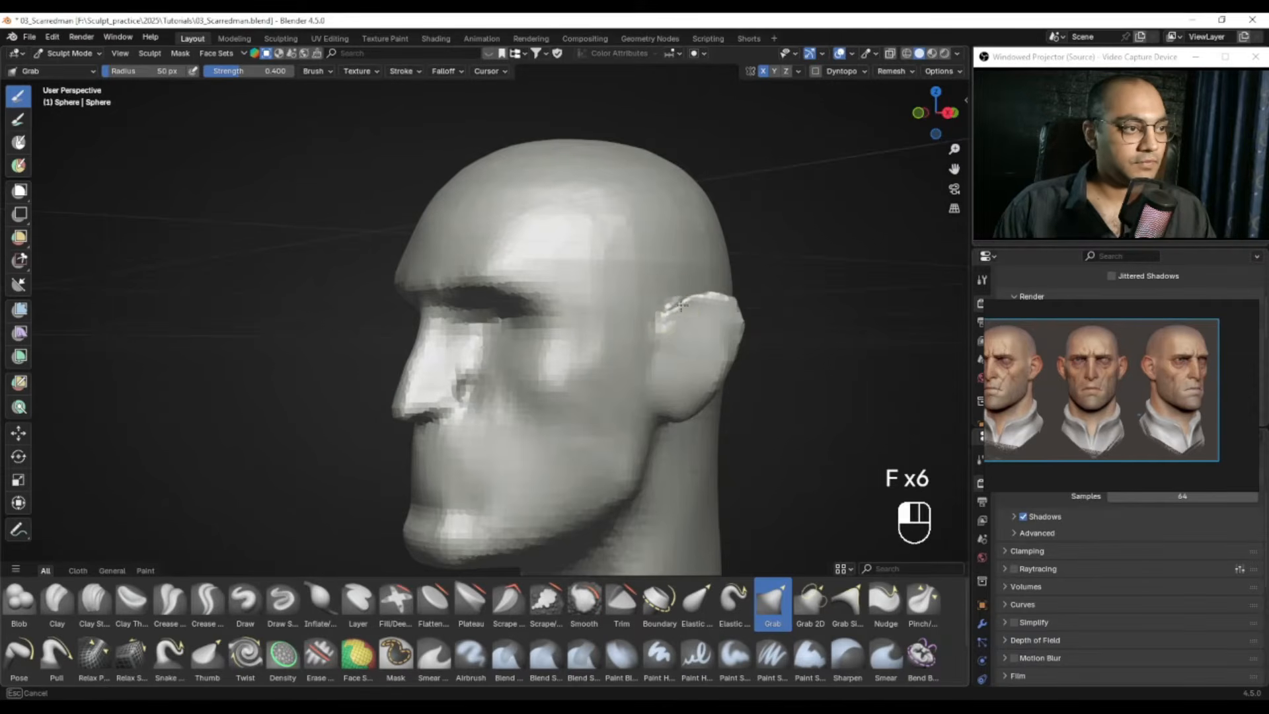
alt+drag(664, 324, 693, 332)
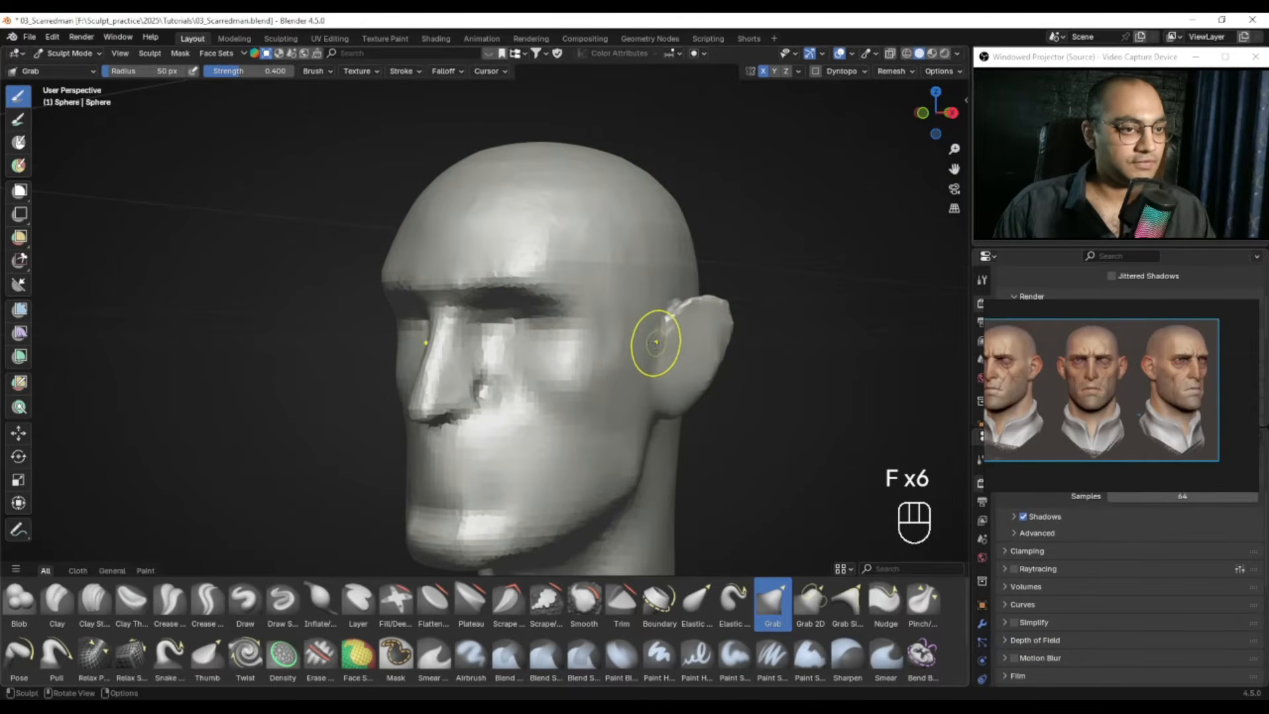
Step: Compare the head's side view with the reference profile and reshape the ear's lower edge with the Grab brush at 78 px
key(KP_3)
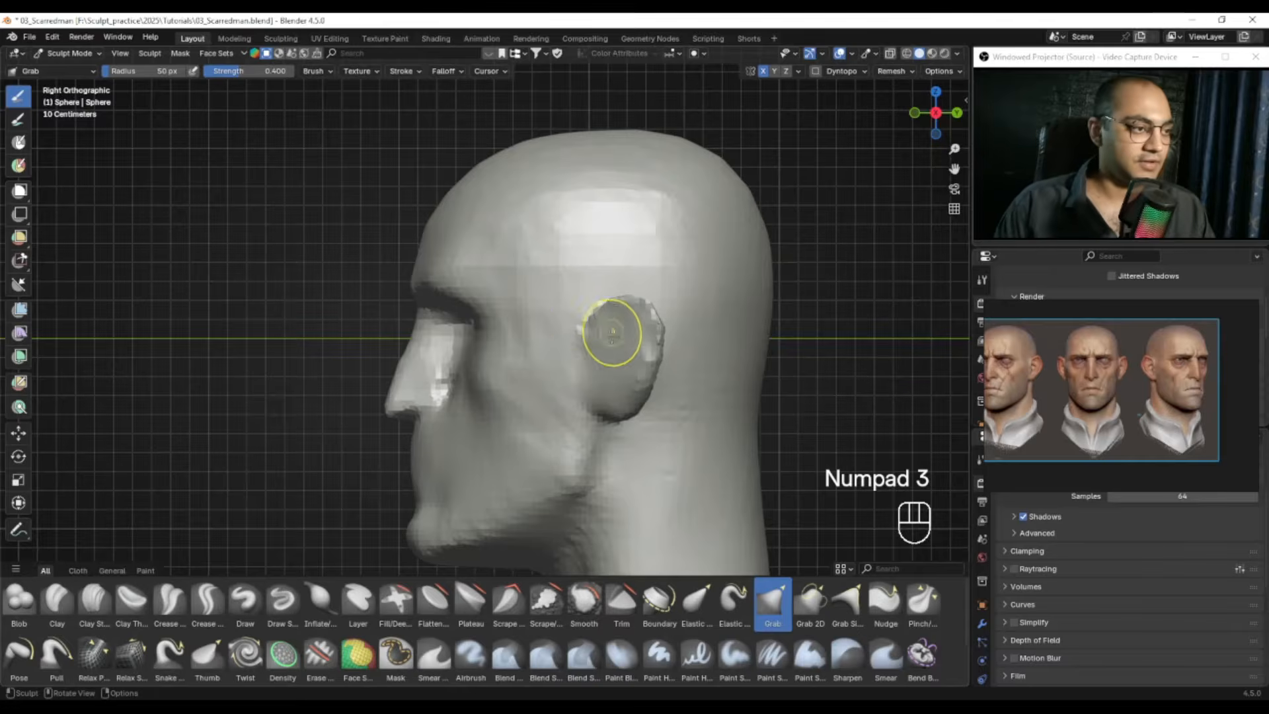
key(f)
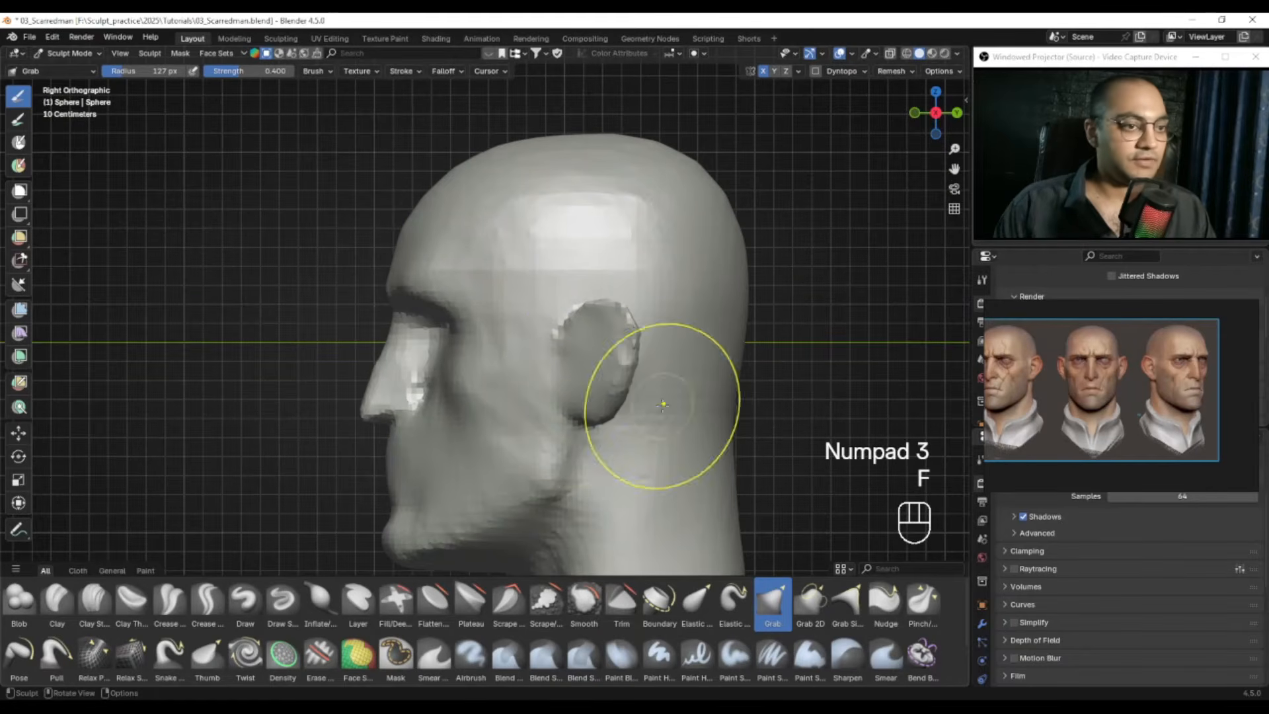
alt+drag(1022, 380, 1169, 356)
scroll(1058, 369, up, 4)
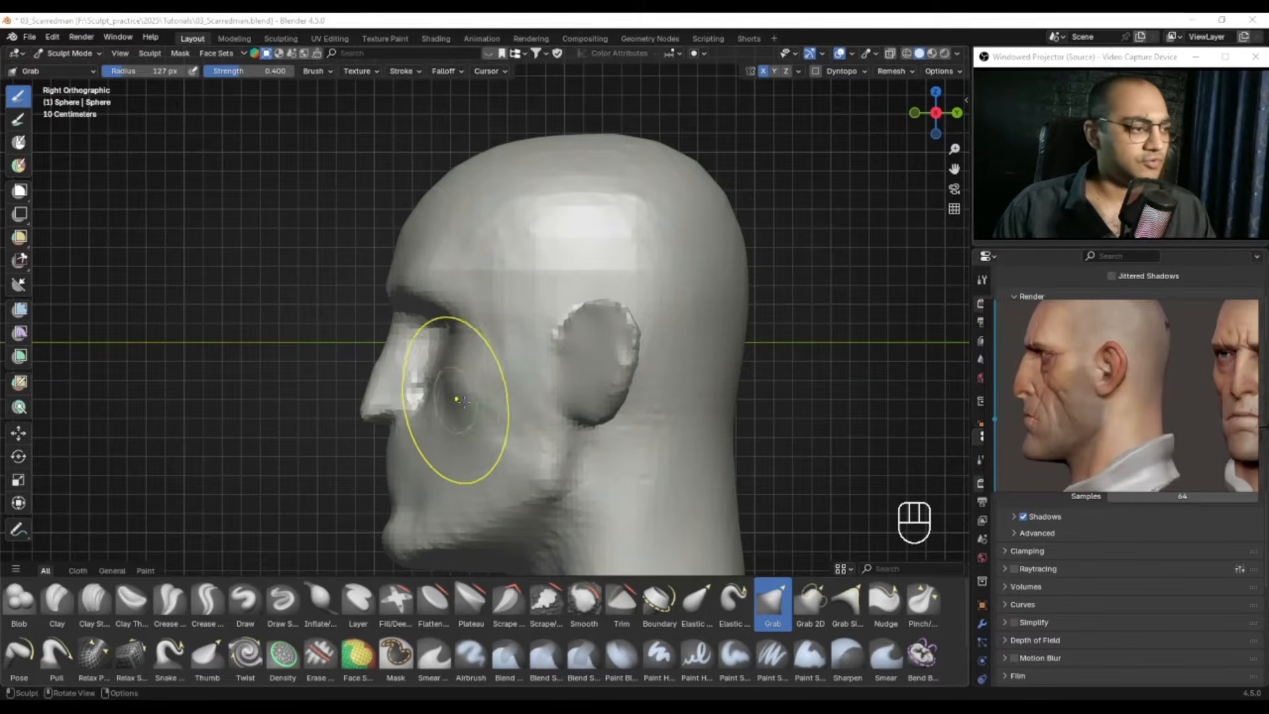
key(f)
key(f)
mouse_move(587, 417)
mouse_down()
mouse_move(570, 394)
mouse_move(558, 419)
mouse_up()
key(f)
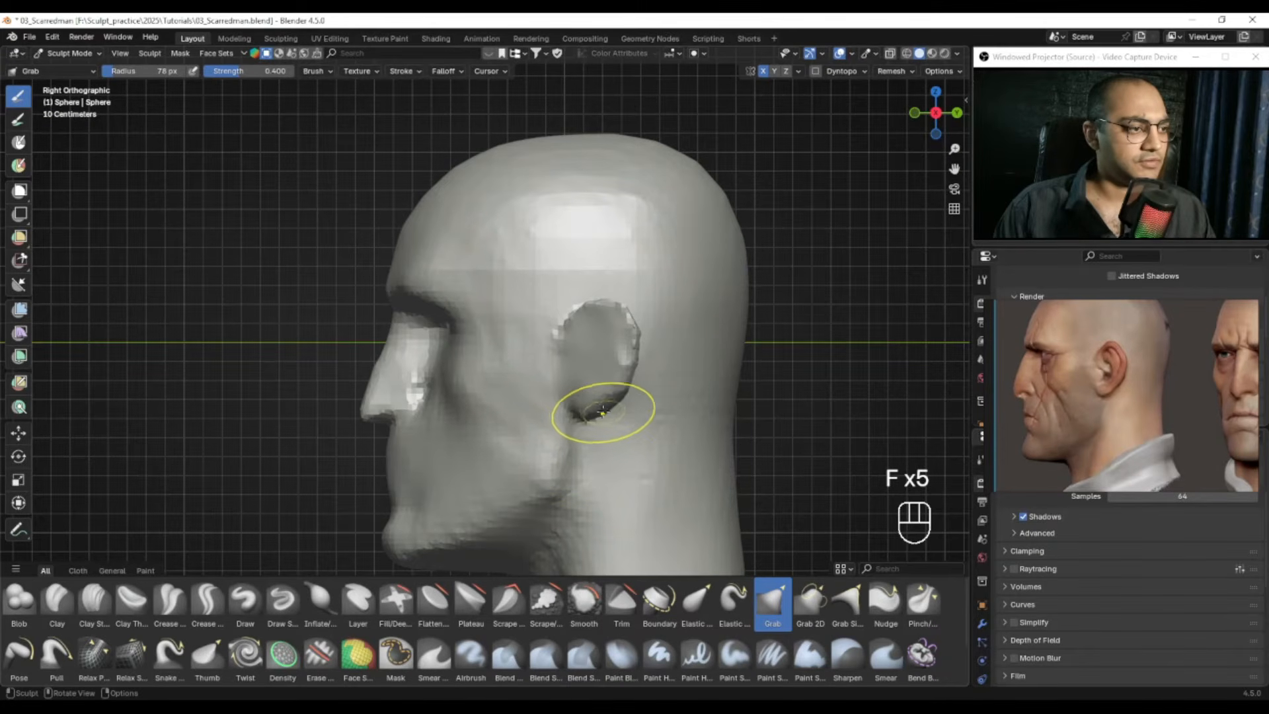
Step: Undo the last ear stroke and define the earlobe's lower edge with the Grab brush at 41 px
mouse_move(595, 407)
middle_down()
mouse_move(688, 388)
mouse_move(657, 391)
middle_up()
key(f)
key(f)
key(ctrl+z)
key(f)
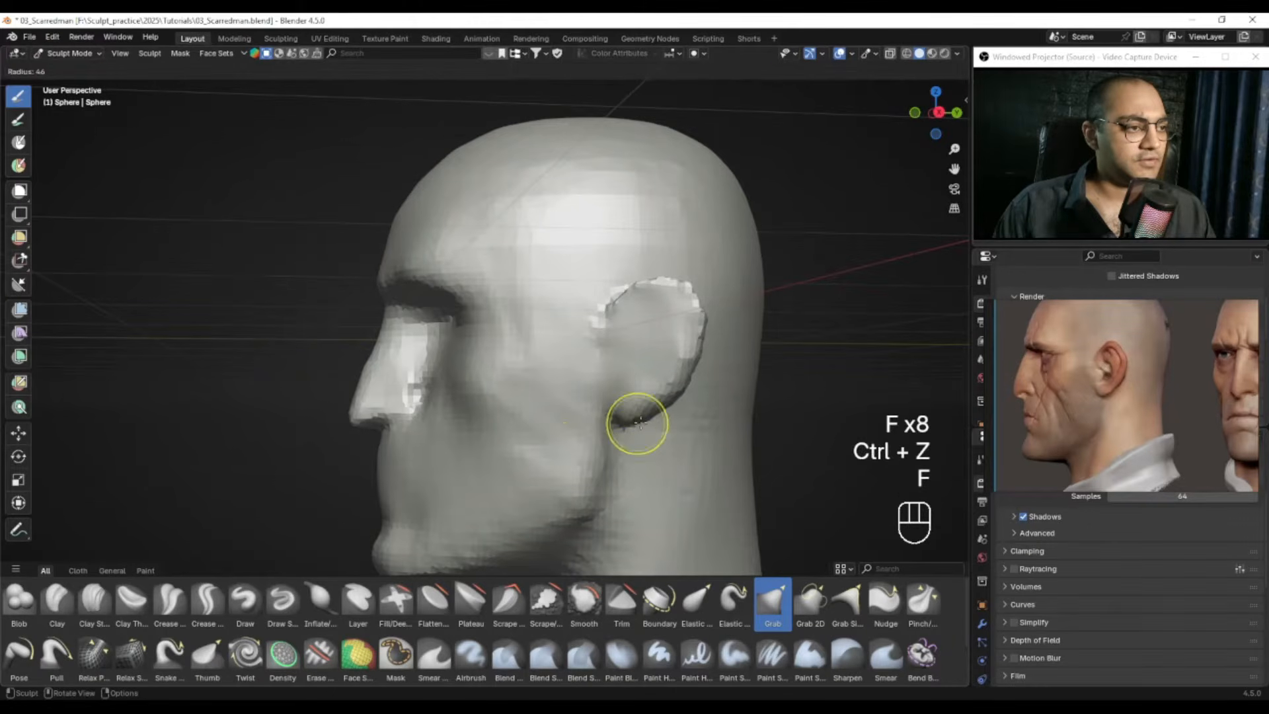
middle_drag(613, 428, 595, 371)
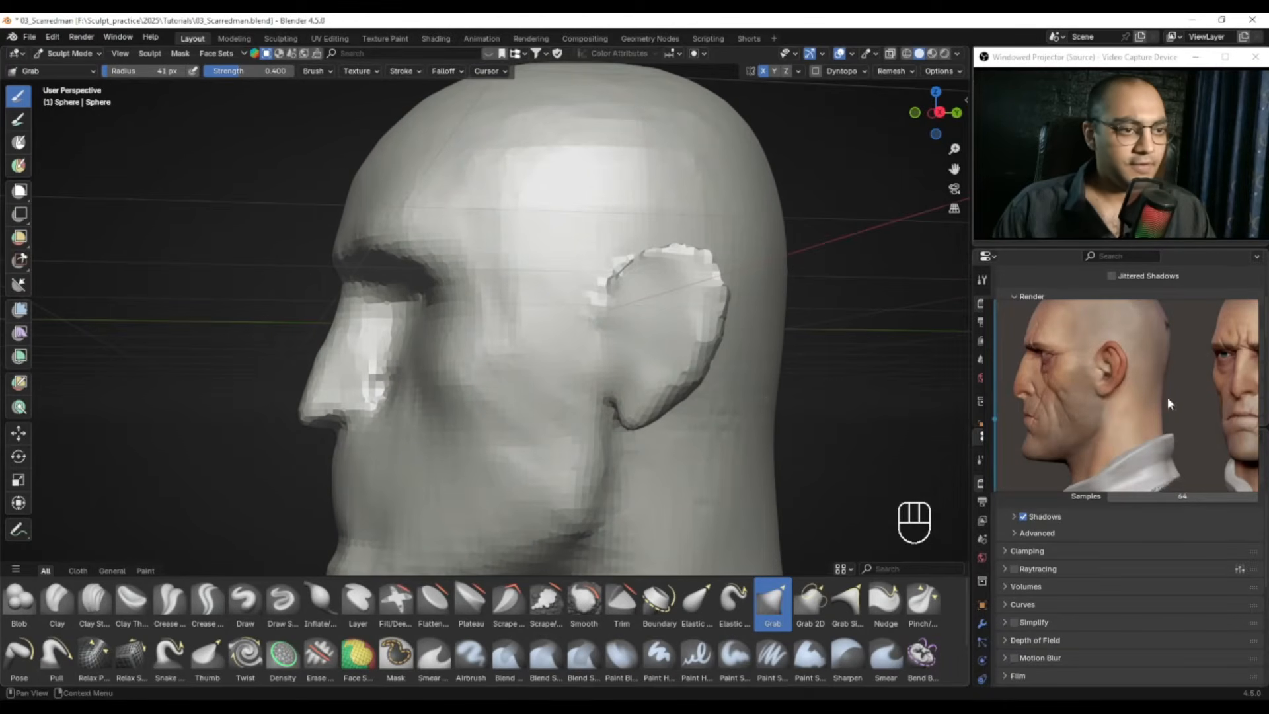
Step: Reshape the earlobe where it meets the jaw from several angles, using the Grab brush at 52 px and 69 px
key(f)
click(620, 407)
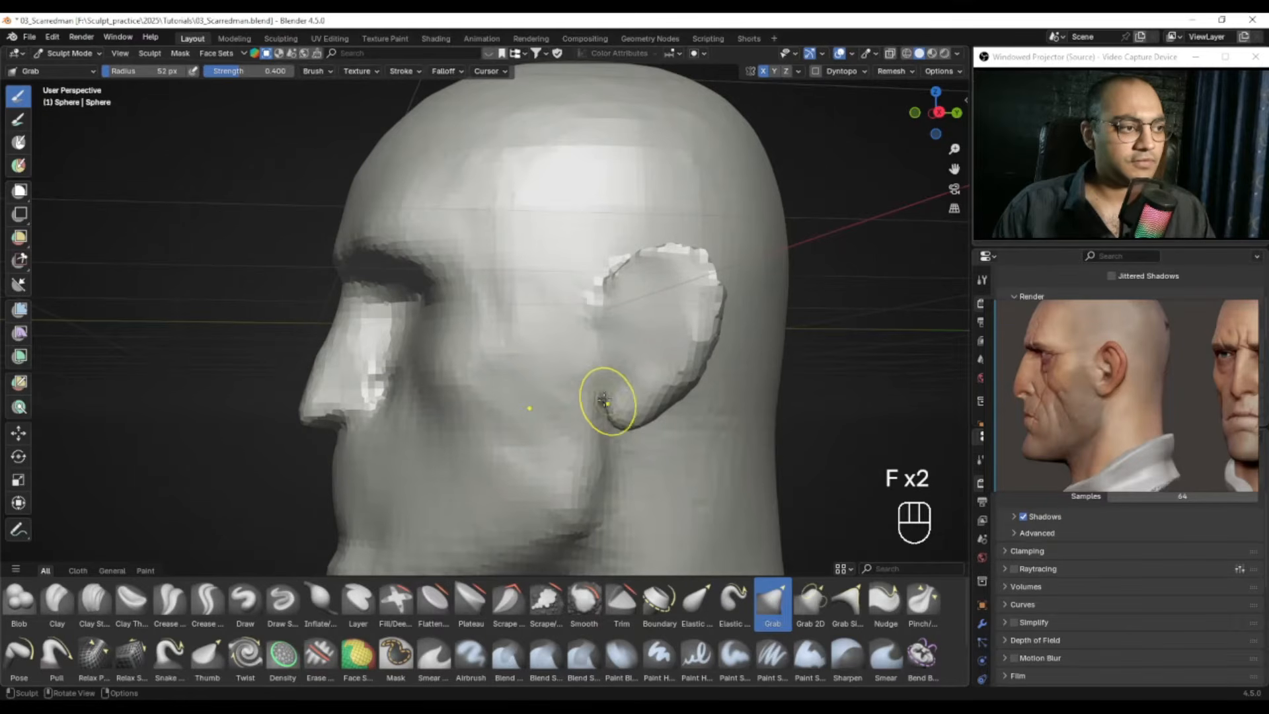
alt+middle_drag(621, 407, 651, 400)
alt+drag(663, 404, 647, 396)
key(f)
click(667, 396)
mouse_move(667, 383)
alt+middle_down()
mouse_move(640, 400)
mouse_move(649, 437)
mouse_move(668, 417)
mouse_move(702, 448)
mouse_move(680, 348)
mouse_move(402, 400)
mouse_move(696, 401)
mouse_move(570, 374)
mouse_move(600, 391)
alt+middle_up()
key(f)
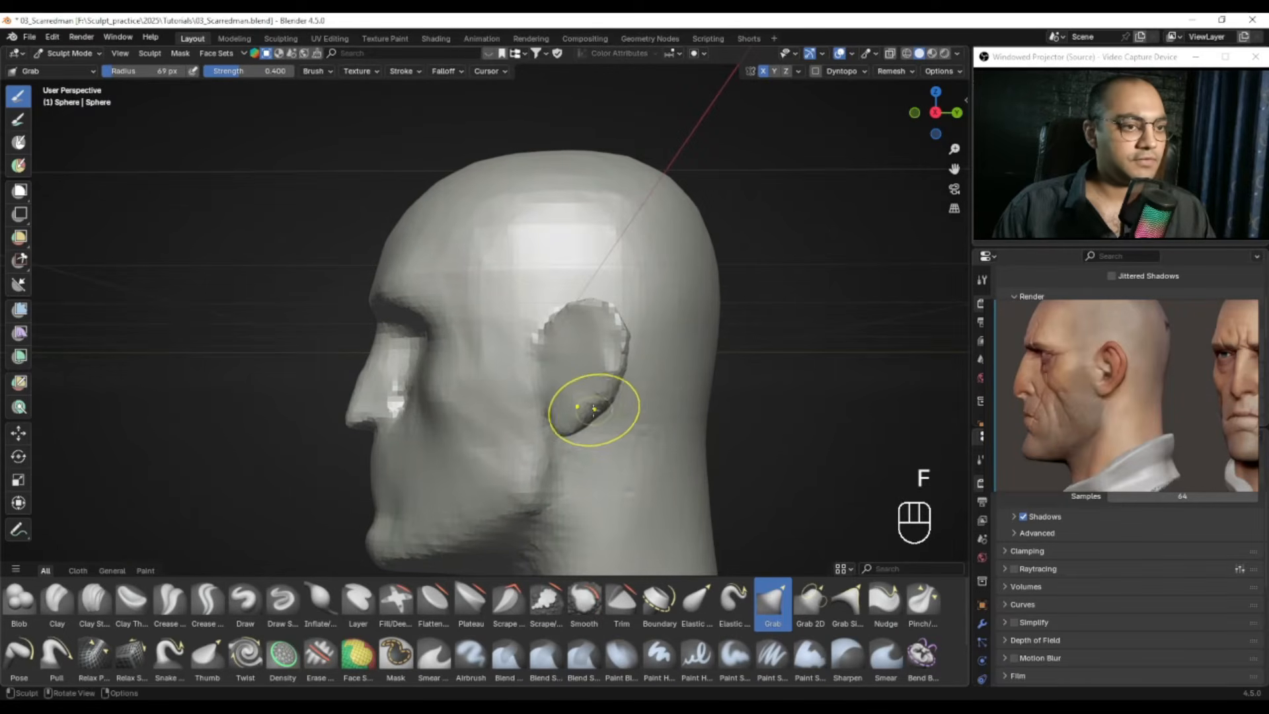
Step: Refine the ear's lower back edge with the Grab brush at 45 px and compare the head's front view with the reference
key(f)
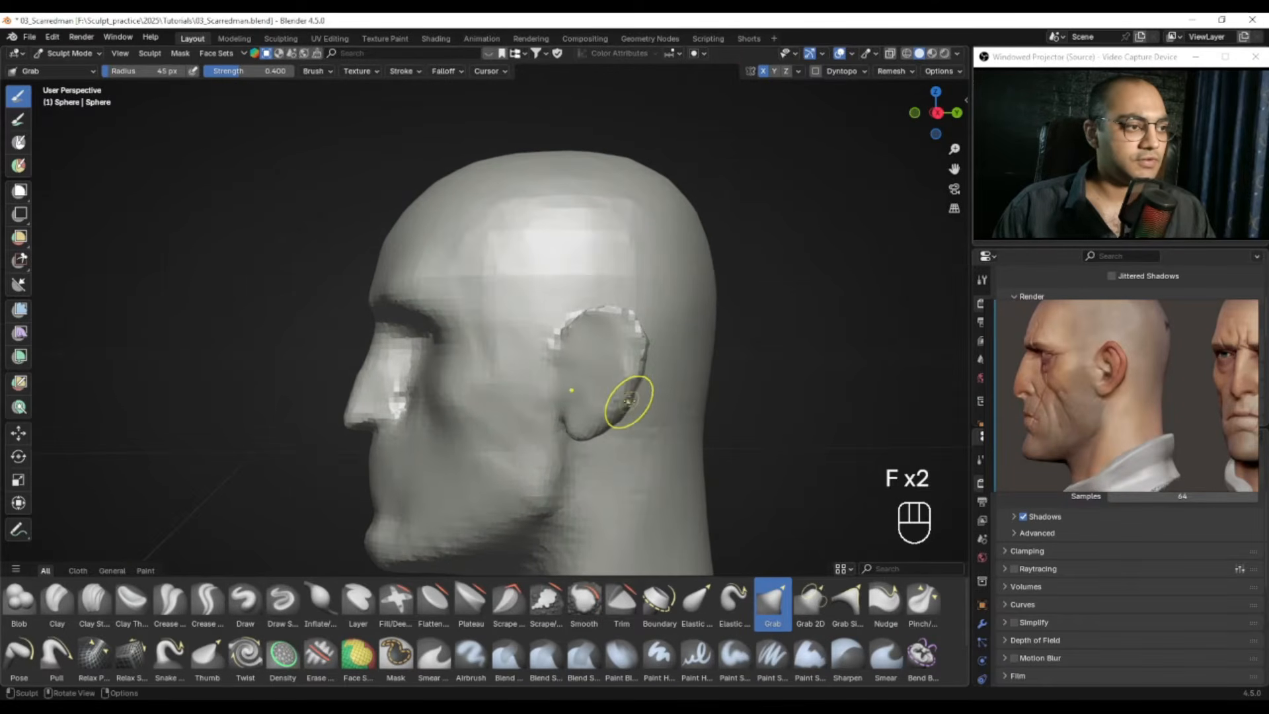
alt+middle_drag(588, 423, 651, 423)
alt+middle_drag(594, 410, 677, 391)
ctrl+alt+drag(677, 391, 672, 415)
alt+drag(671, 415, 665, 387)
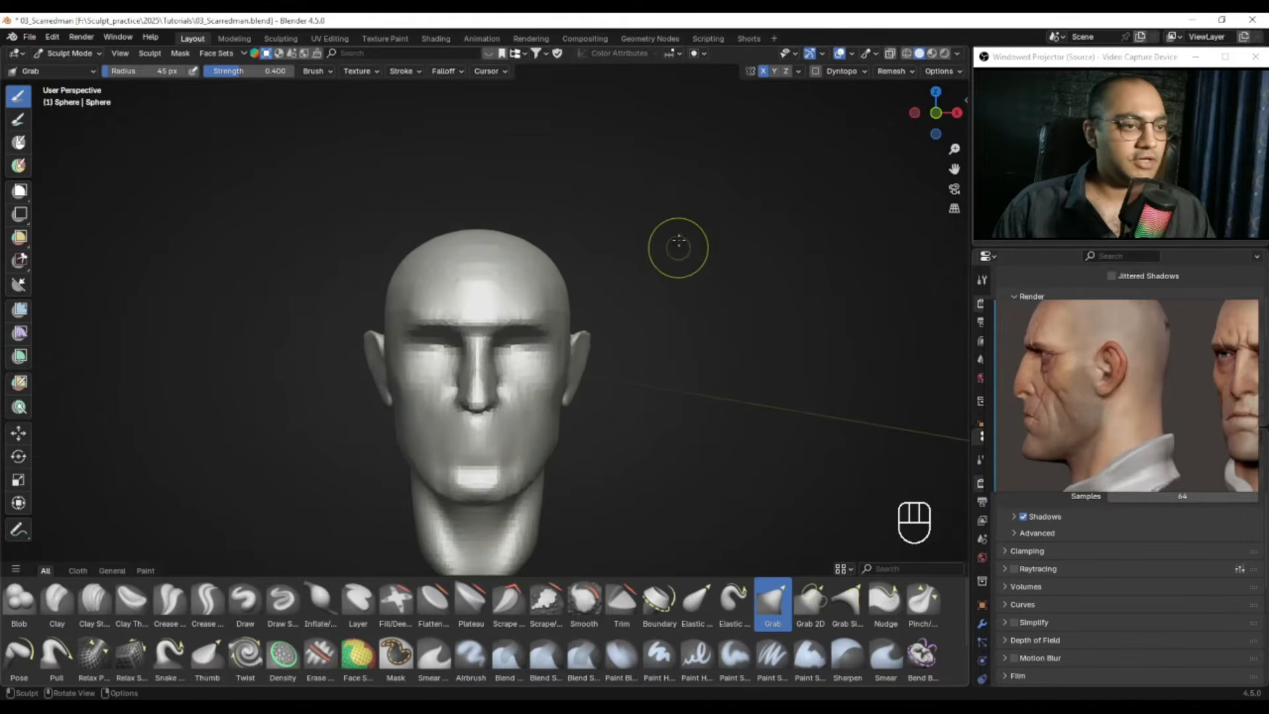
alt+drag(1111, 372, 1051, 354)
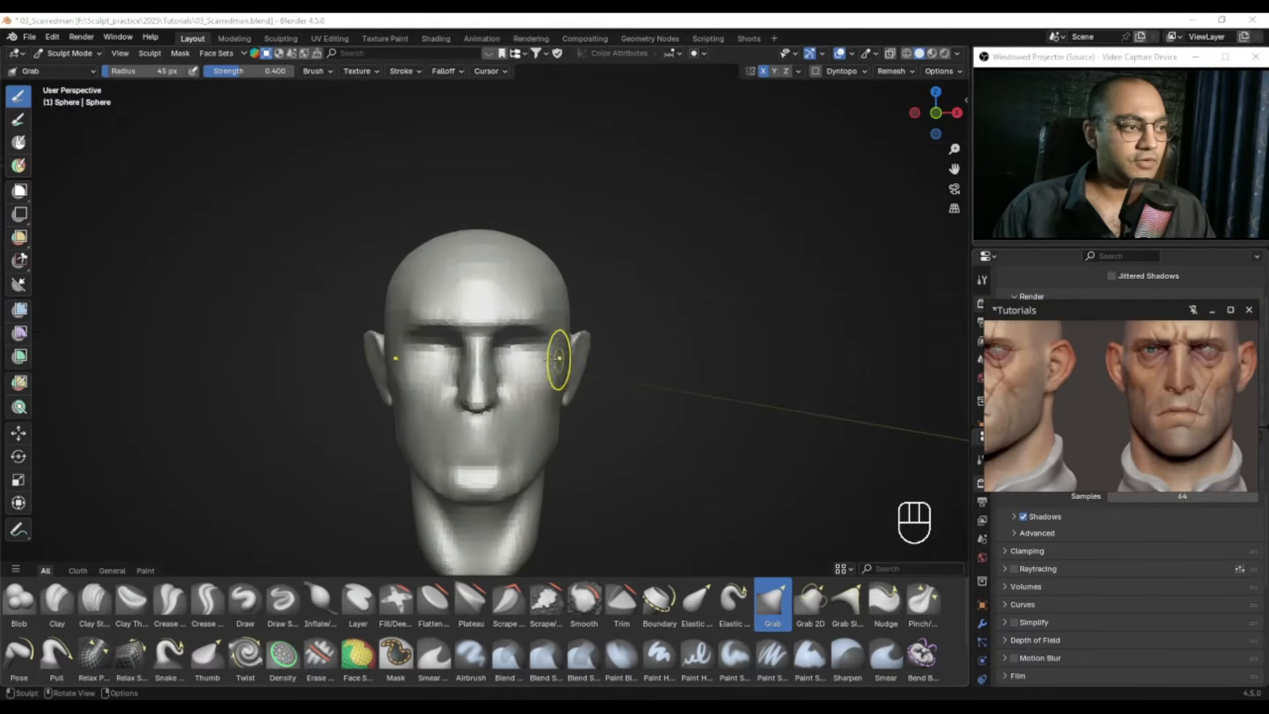
Step: Pull the ears' outline into shape from the front view with the Grab brush, using radii of 82 px and 60 px
key(KP_1)
ctrl+alt+drag(506, 365, 504, 321)
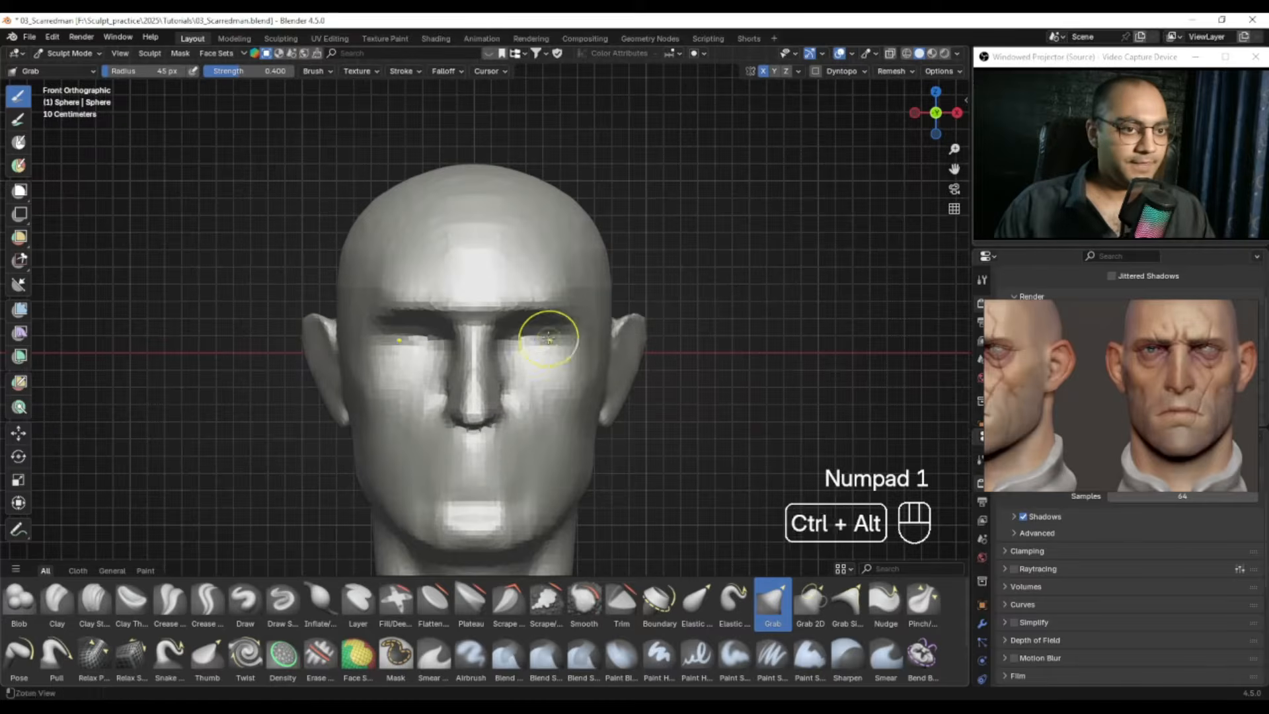
alt+shift+drag(605, 356, 580, 349)
key(f)
click(608, 367)
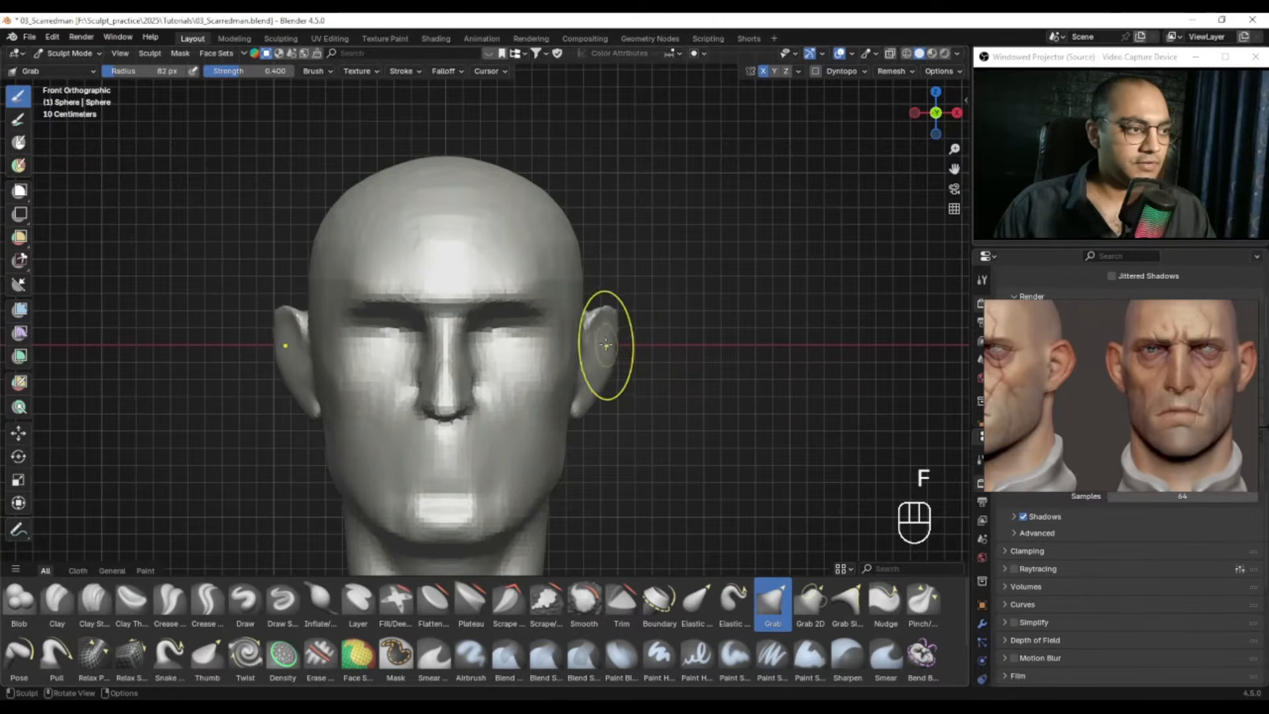
key(f)
click(595, 401)
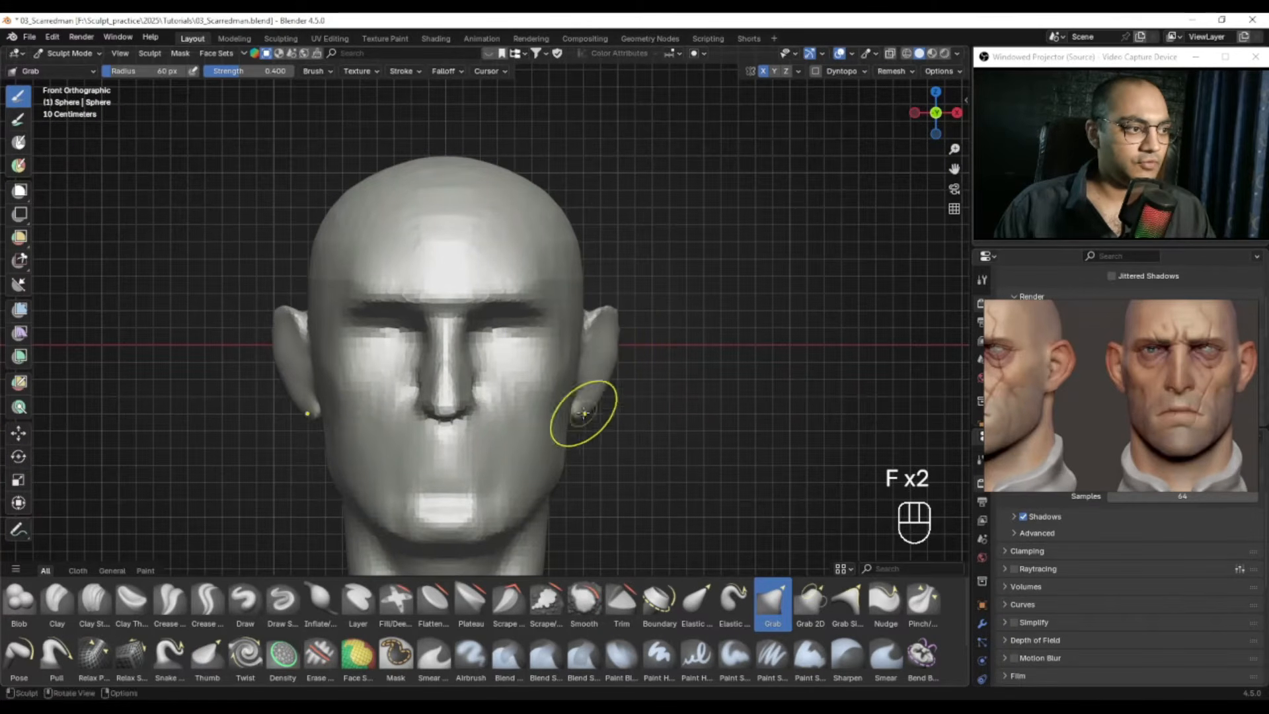
Step: Reshape the back of the ear with the Grab brush and smooth its surface at a 42 px radius
alt+drag(606, 392, 620, 338)
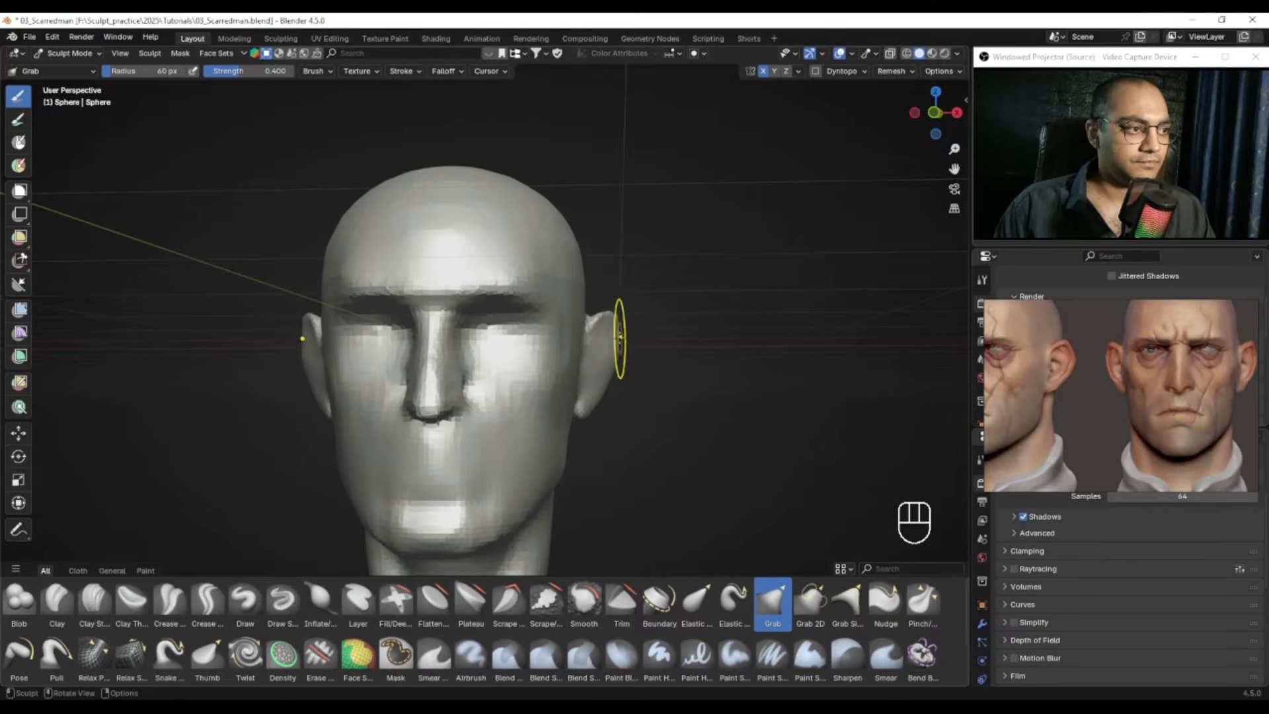
alt+drag(649, 351, 382, 360)
drag(394, 404, 382, 401)
alt+middle_drag(383, 396, 409, 389)
key(f)
click(413, 343)
shift+drag(413, 343, 428, 391)
Step: Remesh the head and frame the ear from the side
mouse_move(428, 390)
alt+middle_down()
mouse_move(408, 368)
mouse_move(661, 385)
alt+middle_up()
ctrl+alt+middle_drag(661, 385, 611, 390)
shift+middle_drag(611, 390, 496, 361)
key(ctrl+r)
ctrl+alt+middle_drag(496, 360, 526, 236)
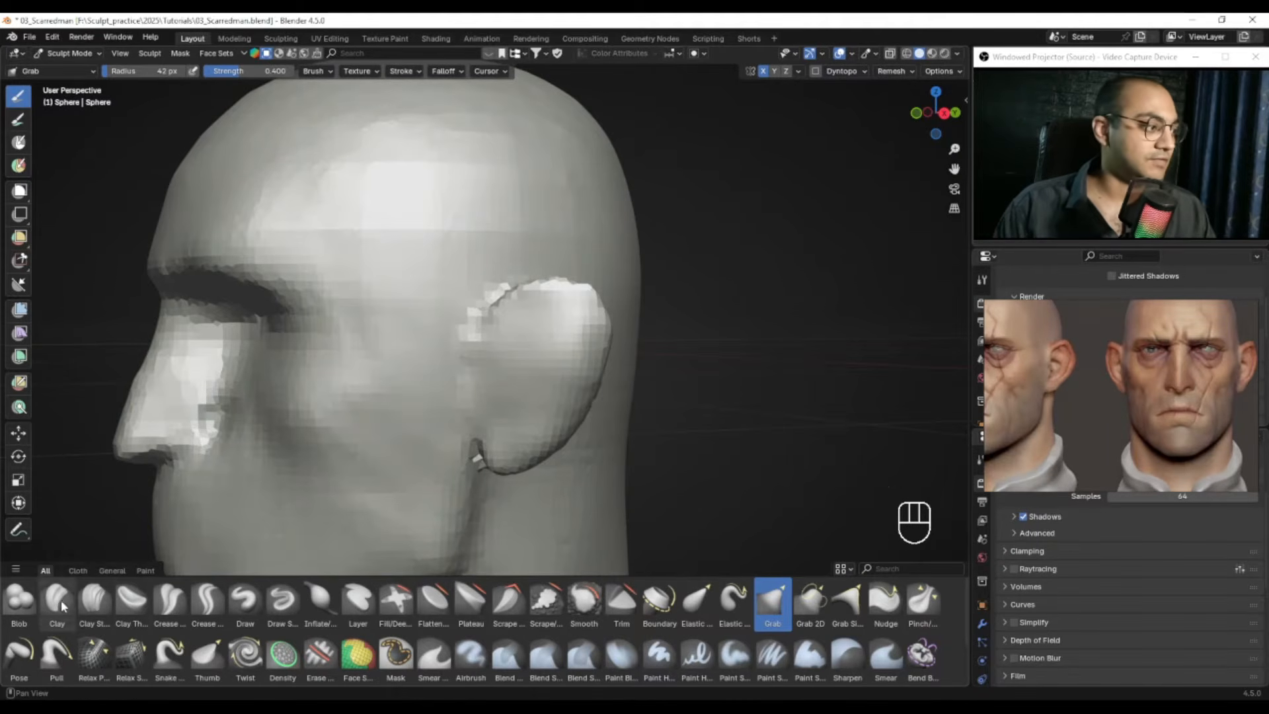
Step: Choose the Draw brush for the ear details and set its radius to 34 px
click(244, 599)
alt+shift+middle_drag(581, 326, 557, 340)
scroll(543, 322, up, 2)
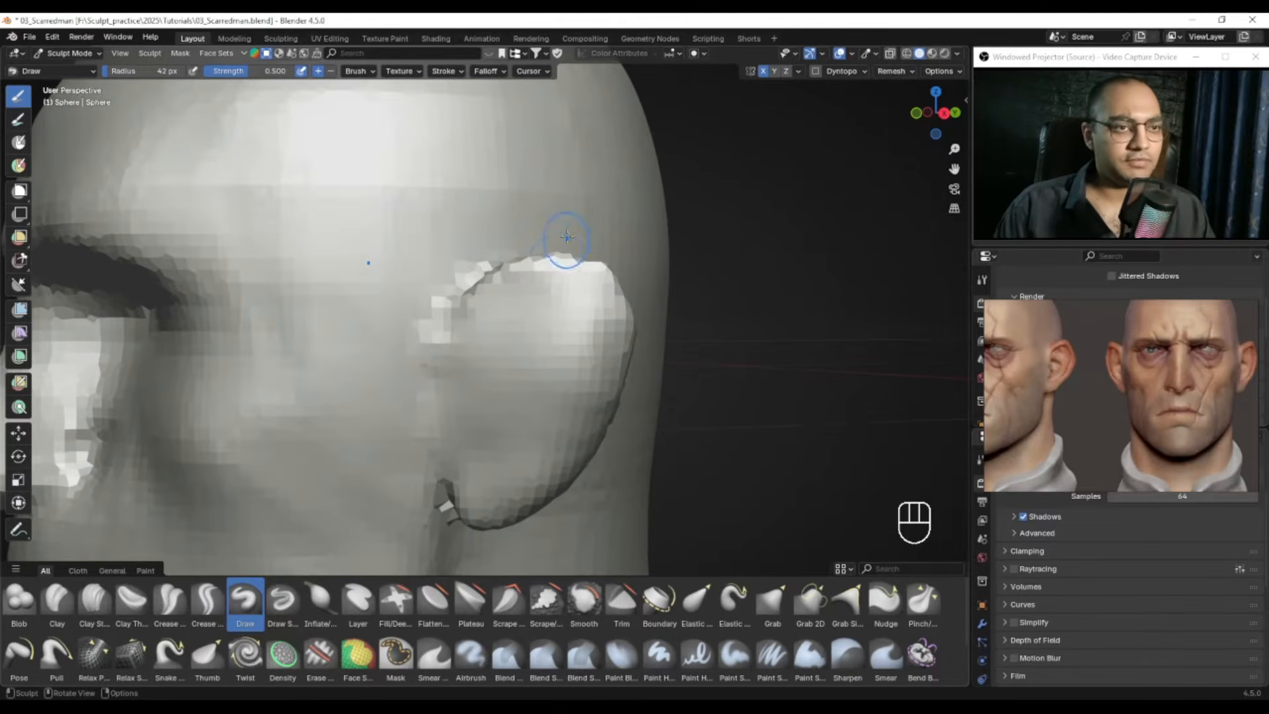
mouse_move(475, 346)
alt+shift+mouse_down()
mouse_move(552, 326)
mouse_move(534, 328)
mouse_move(541, 308)
mouse_move(531, 347)
alt+shift+mouse_up()
key(f)
click(546, 330)
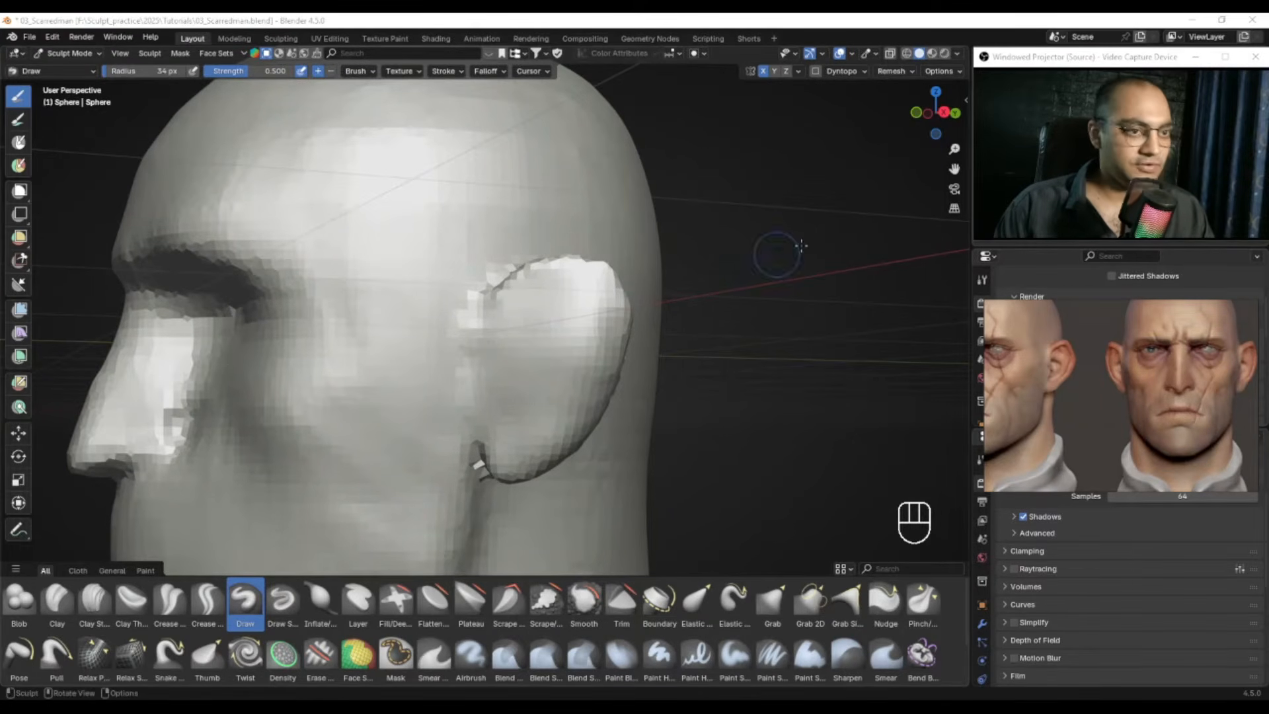
Step: Switch to the reference board, enlarge it and examine the ears in the side-profile photos
right_drag(1067, 394, 676, 380)
key(ctrl+f)
middle_drag(810, 432, 769, 309)
scroll(774, 422, down, 5)
scroll(772, 419, down, 2)
middle_drag(657, 535, 614, 278)
middle_drag(704, 502, 611, 296)
middle_drag(822, 445, 663, 318)
scroll(690, 330, up, 1)
scroll(714, 354, up, 5)
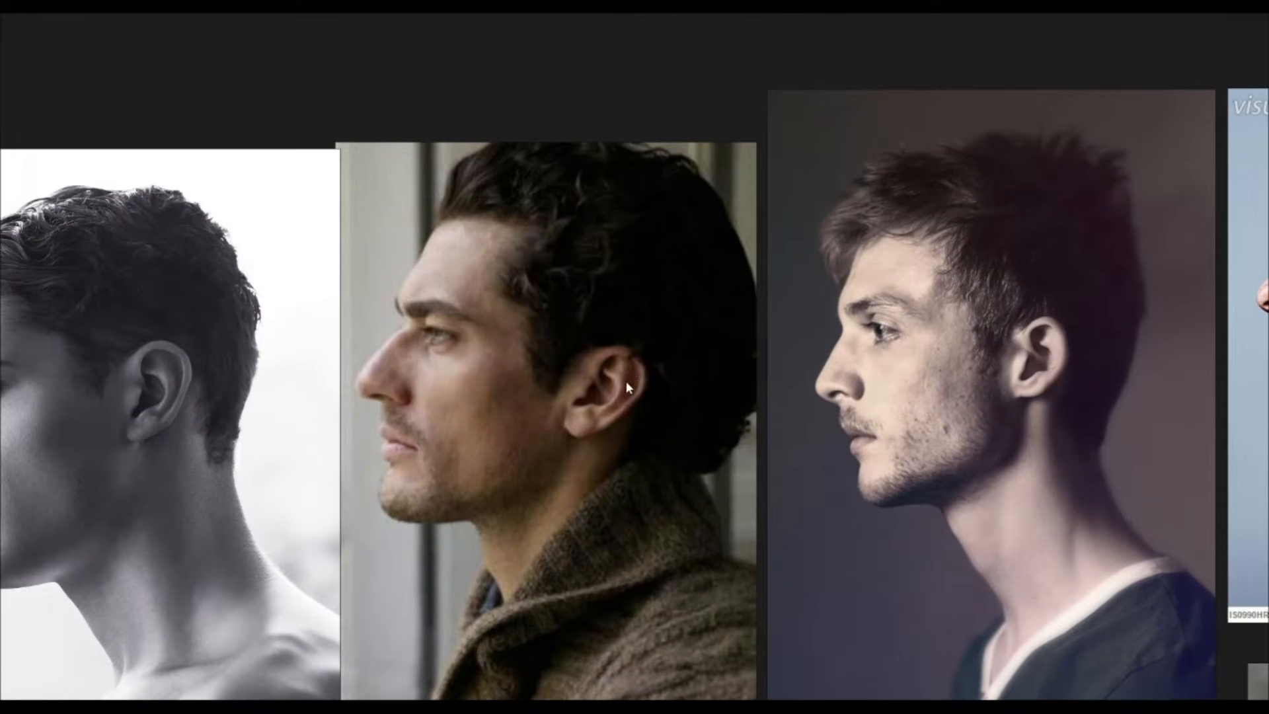
Step: Sketch the outer rim and inner ear curves over the side-profile photos
key(d)
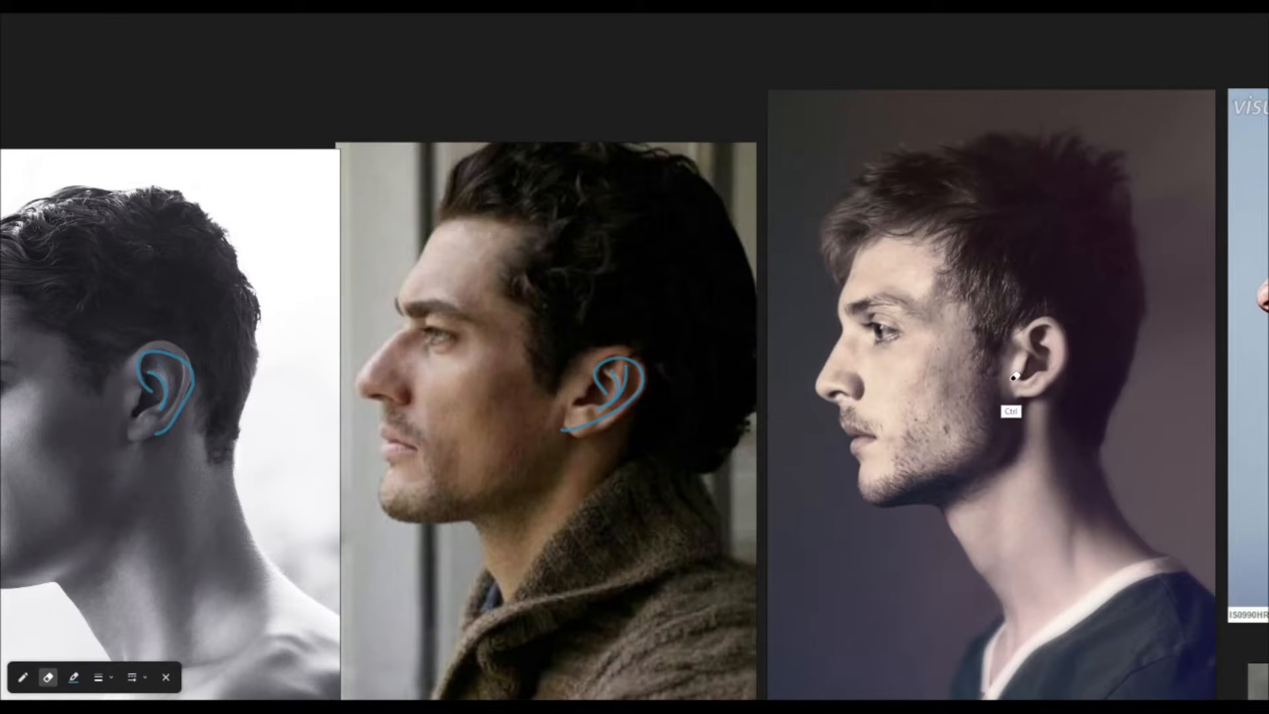
scroll(769, 405, down, 10)
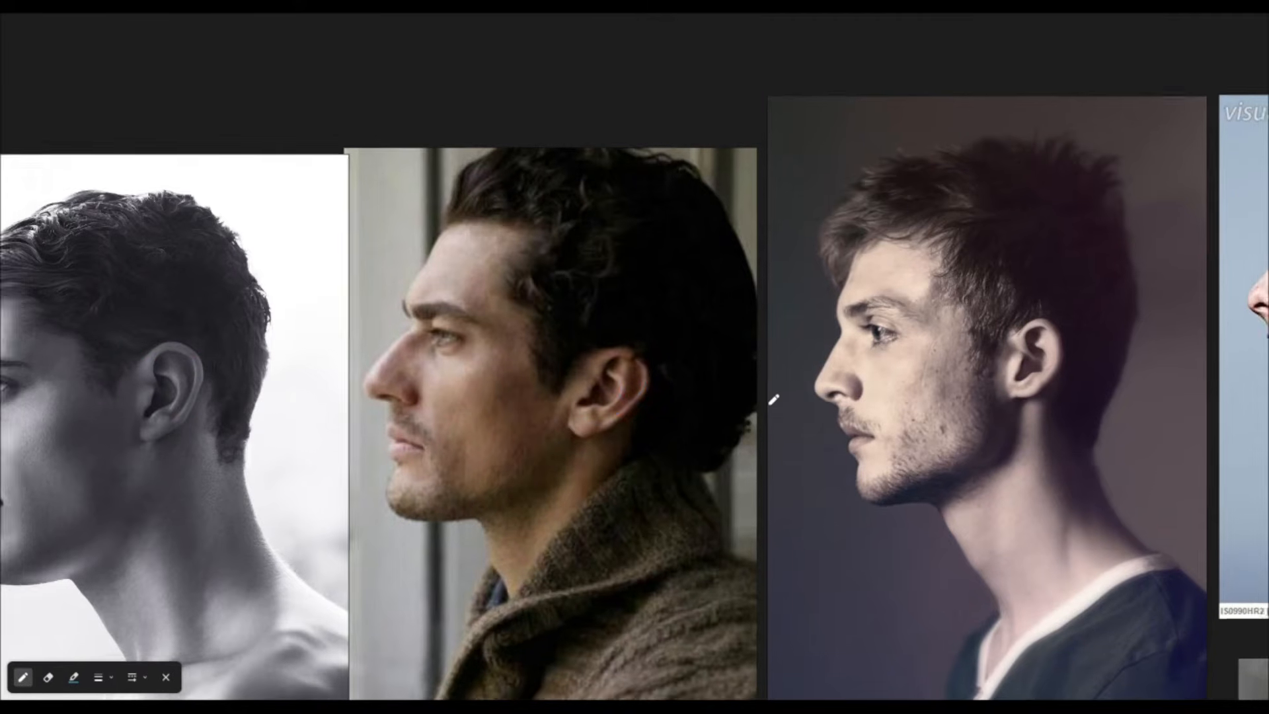
alt+drag(200, 227, 810, 348)
key(ctrl+f)
right_drag(818, 325, 1173, 374)
alt+drag(1112, 353, 1151, 465)
alt+drag(1109, 324, 1211, 338)
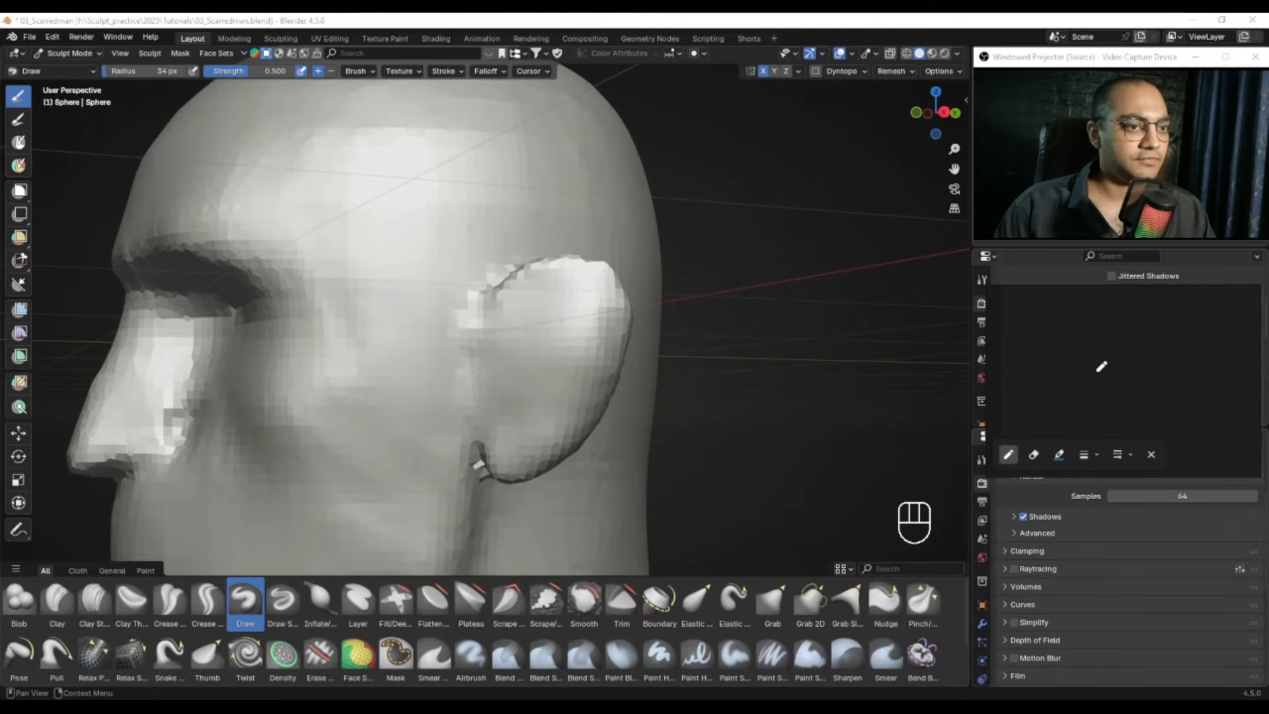
key(ctrl+f)
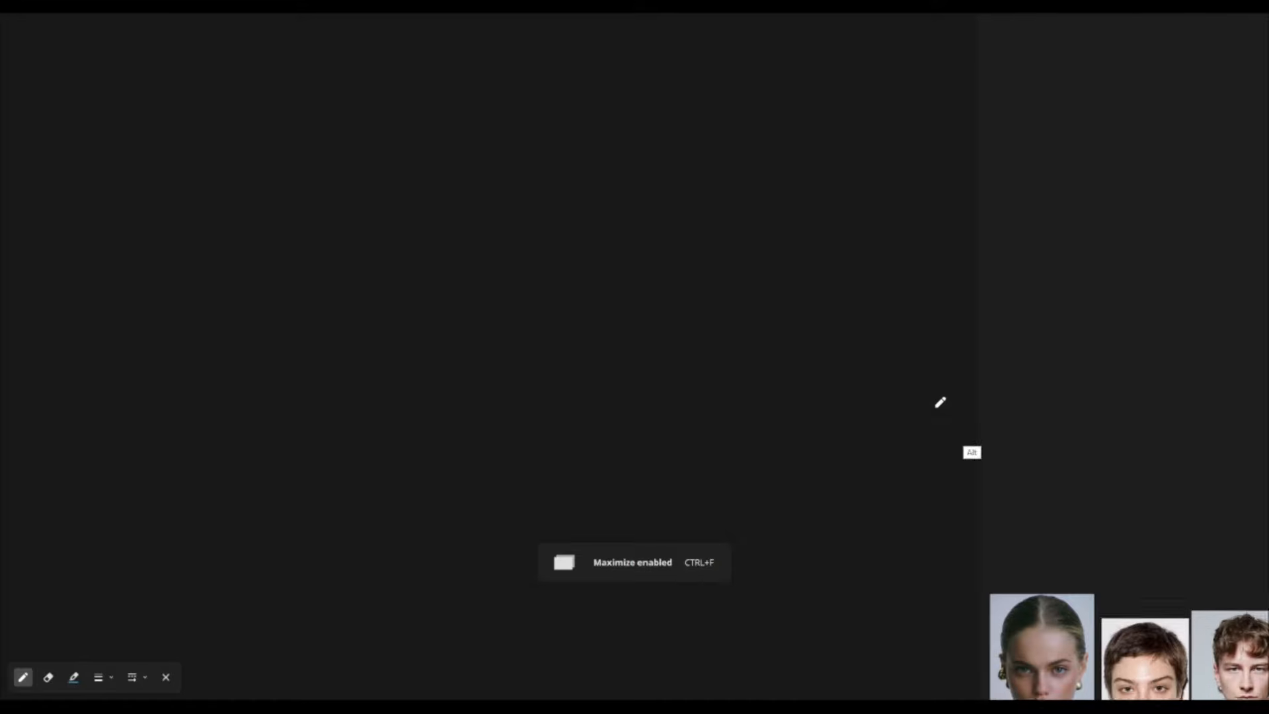
key(ctrl+f)
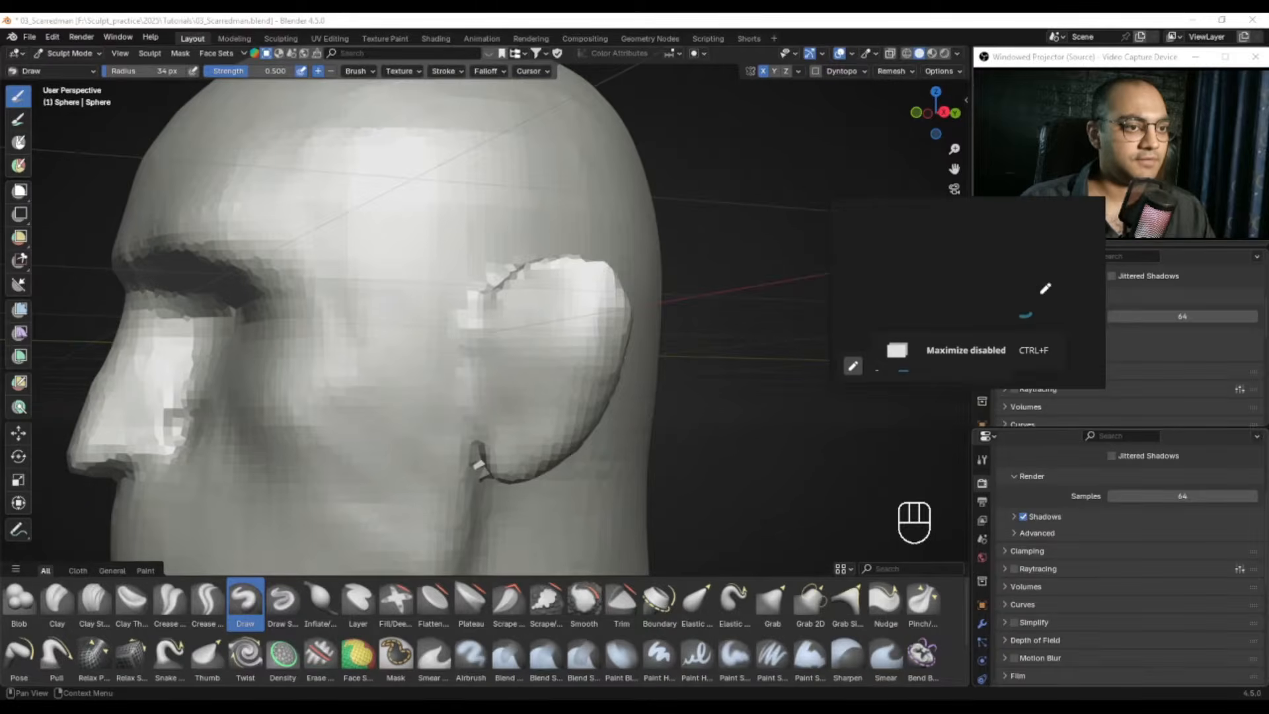
Step: Find the four-view image of the scarred man on the reference board and focus on it
key(ctrl+f)
scroll(1018, 362, down, 3)
scroll(1057, 209, up, 1)
click(1068, 206)
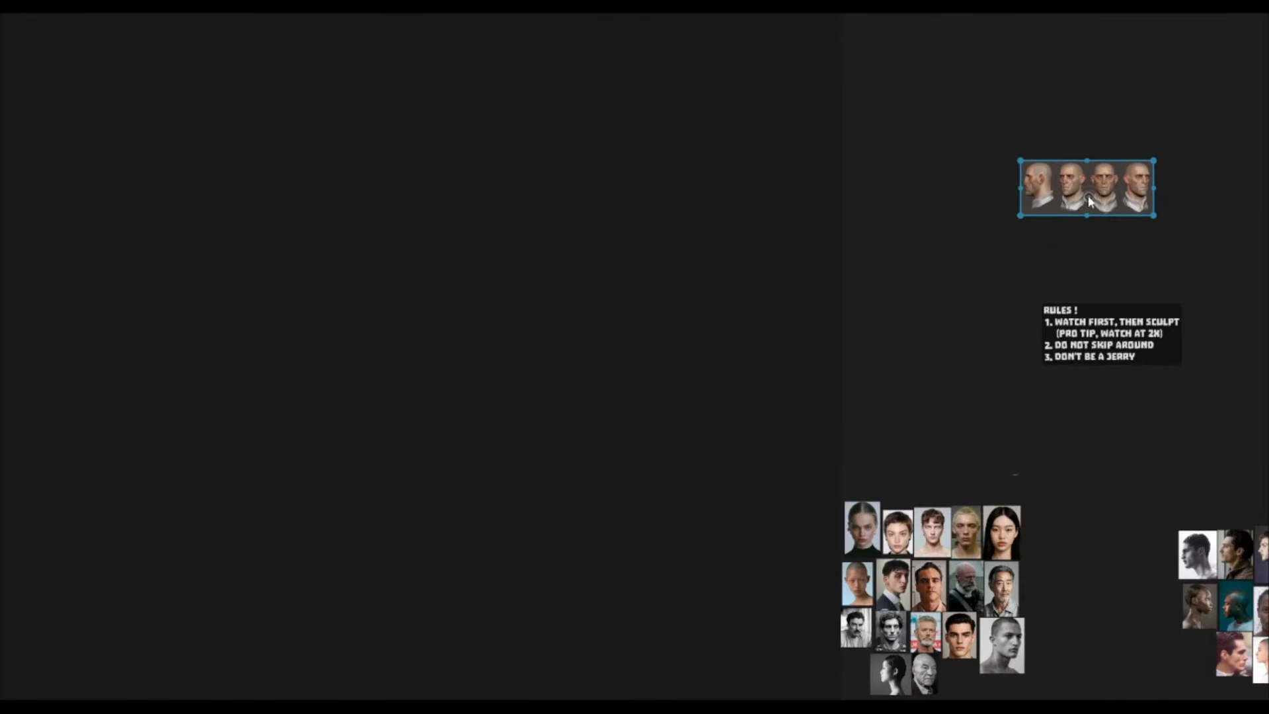
alt+drag(1026, 181, 955, 261)
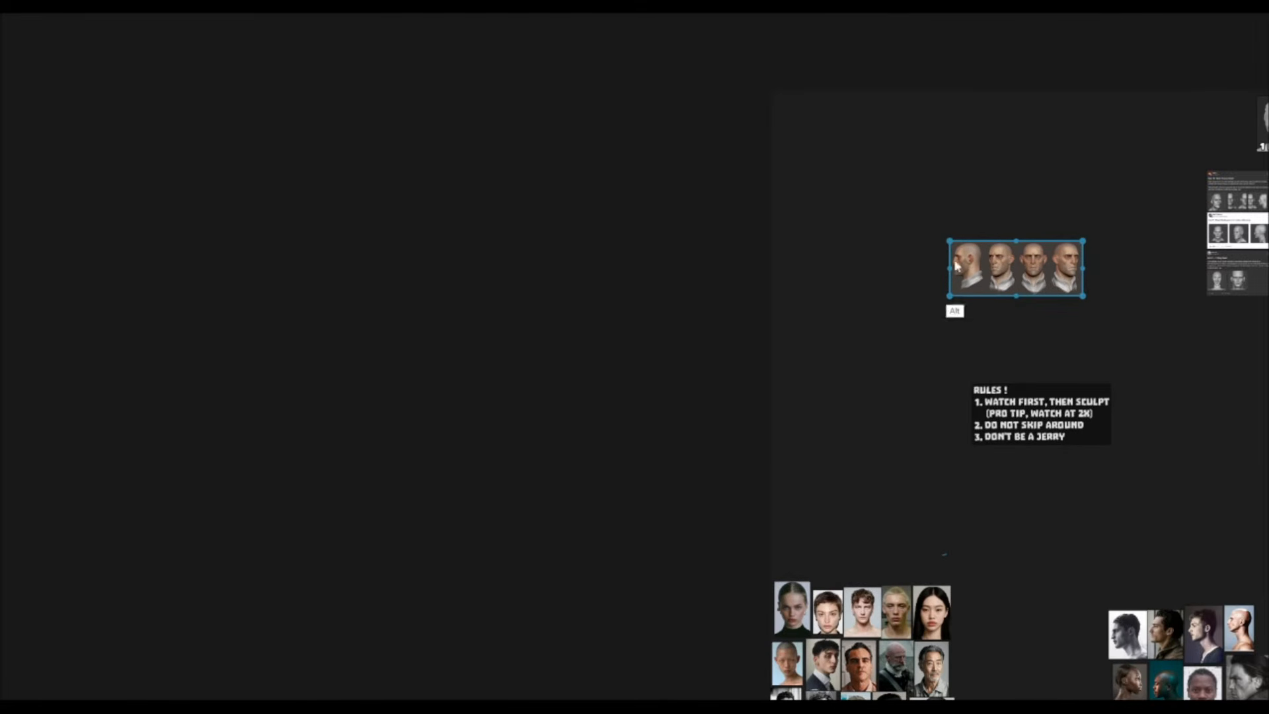
double_click(1016, 261)
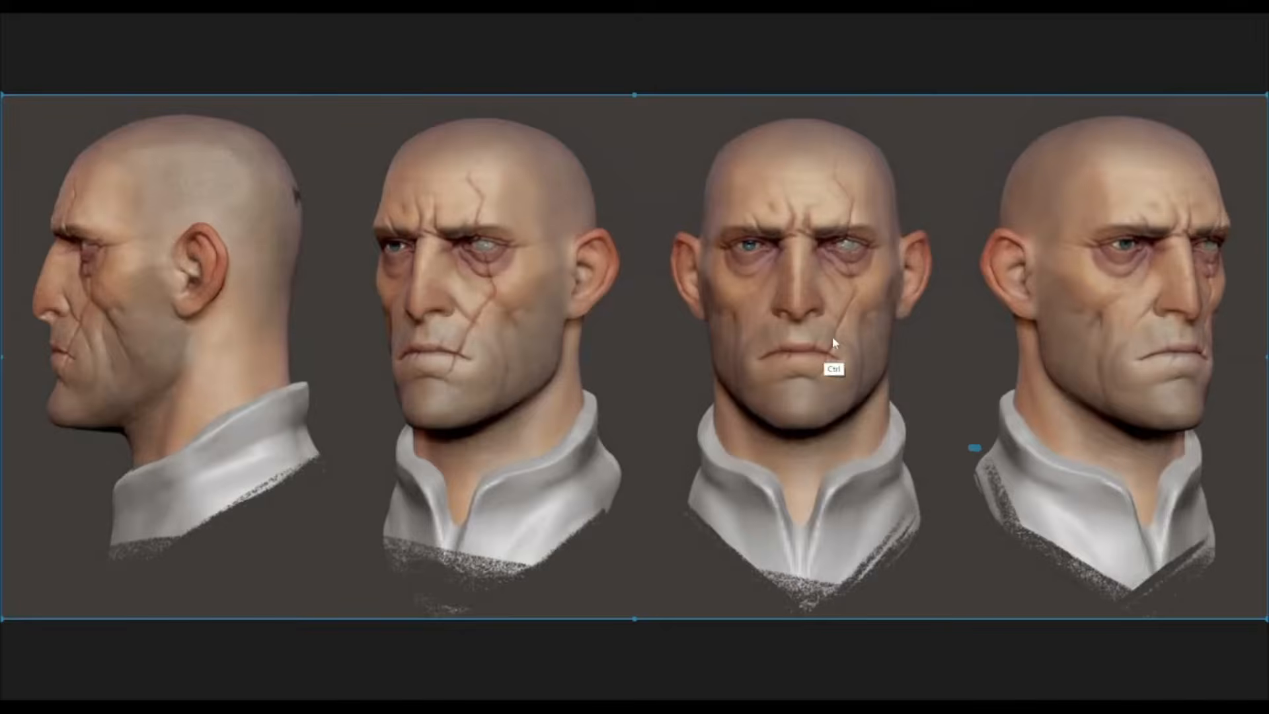
Step: Return the reference board to a small window beside the viewport, with all four scarred man views in frame
key(ctrl+f)
drag(972, 312, 1151, 474)
right_drag(1152, 475, 1149, 469)
scroll(1115, 462, down, 6)
scroll(1115, 462, down, 3)
scroll(1068, 423, up, 5)
scroll(1083, 439, down, 4)
scroll(1084, 439, down, 3)
middle_drag(1084, 439, 1119, 456)
click(1132, 386)
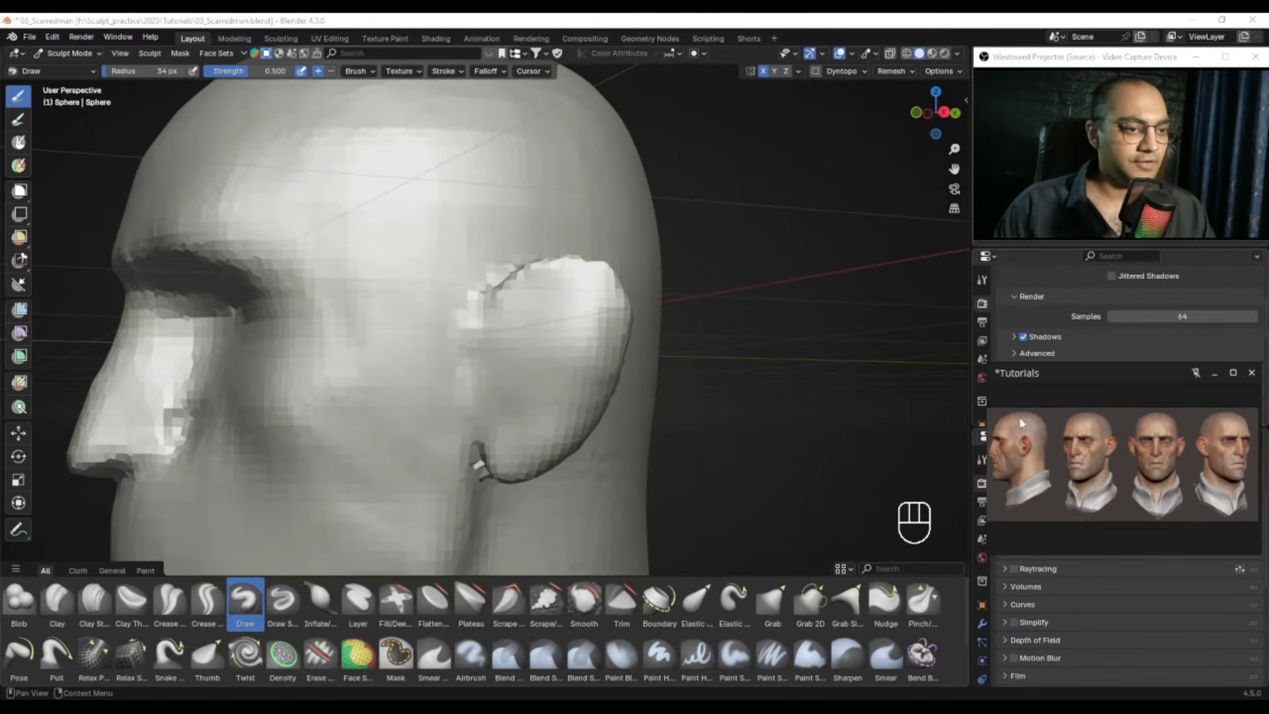
Step: Frame the side-profile head of the scarred man closely in the reference window so its ear is readable
ctrl+middle_drag(574, 326, 575, 311)
scroll(1179, 425, up, 1)
scroll(1179, 429, up, 2)
middle_drag(1018, 525, 1147, 486)
scroll(1081, 439, up, 3)
scroll(1080, 436, up, 2)
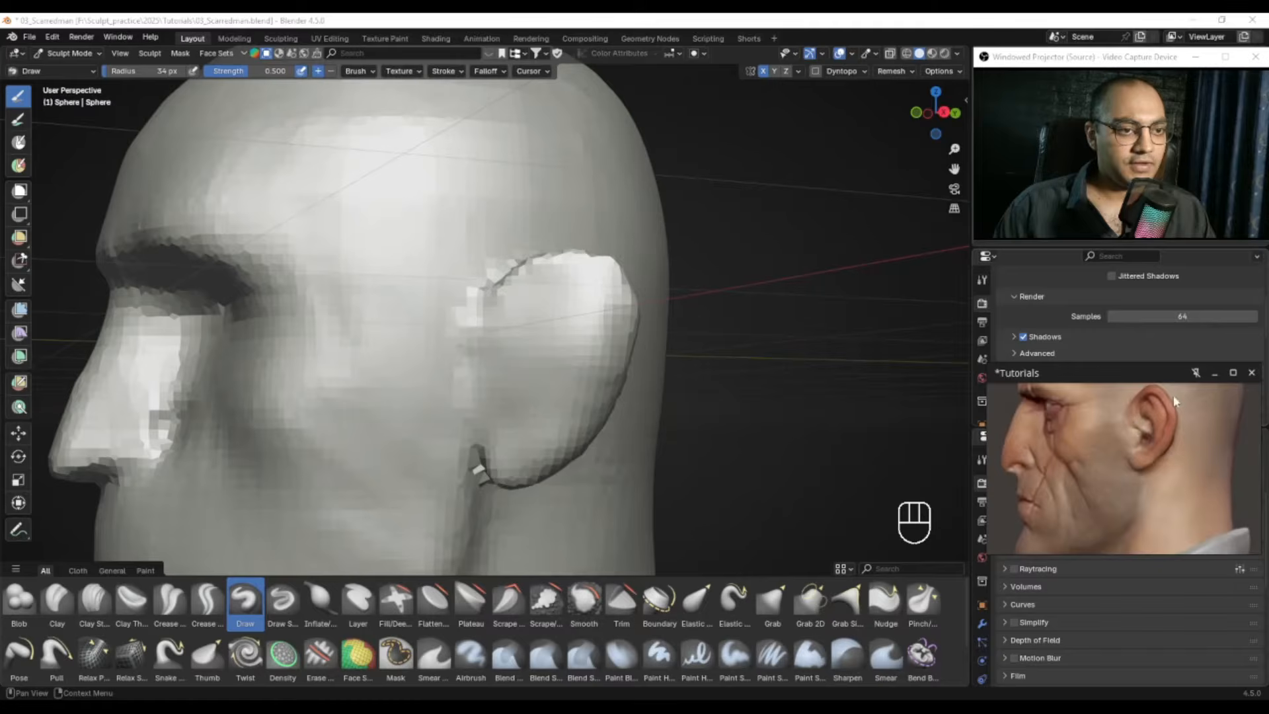
Step: Carve the start of the groove at the ear's upper front with the inverted Draw brush at 33 px radius
mouse_move(483, 362)
ctrl+alt+middle_down()
mouse_move(466, 409)
mouse_move(494, 372)
ctrl+alt+middle_up()
key(f)
click(512, 332)
ctrl+drag(512, 332, 518, 317)
key(f)
click(508, 338)
key(f)
click(531, 314)
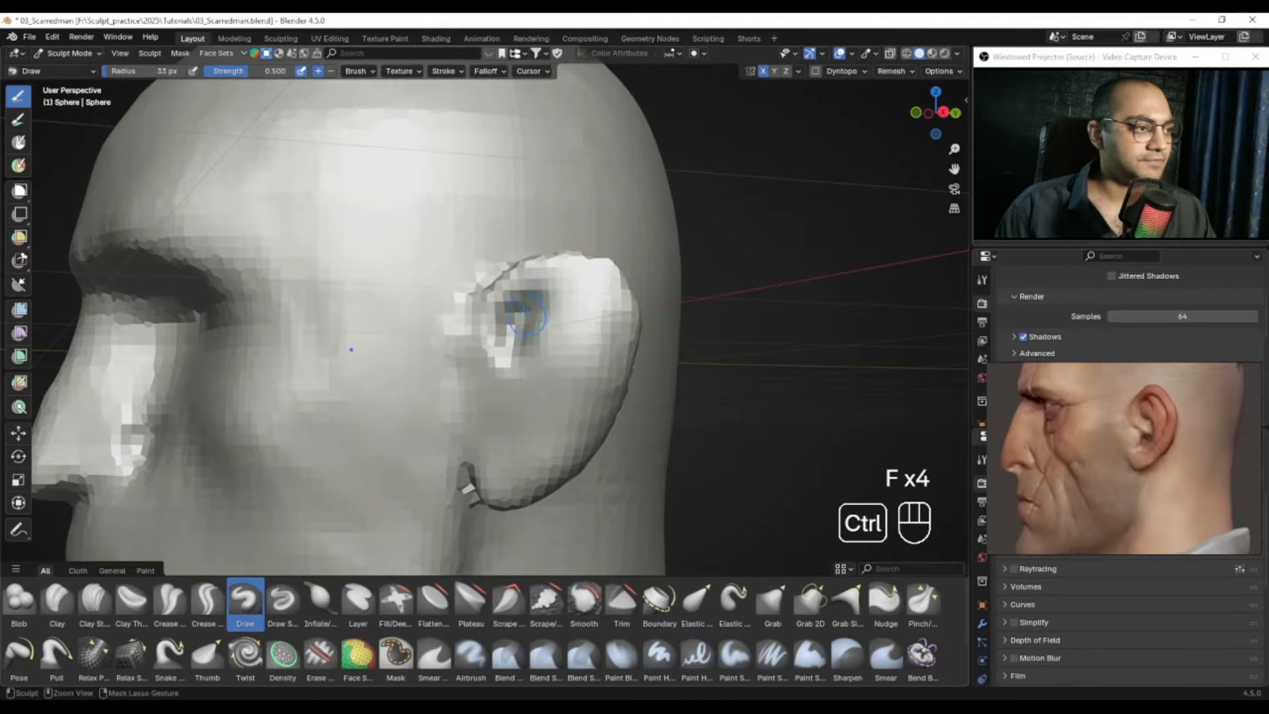
Step: Carve the groove inside the ear's outer rim, over the top and down towards the lobe, with the inverted Draw brush
mouse_move(543, 299)
ctrl+mouse_down()
mouse_move(576, 295)
mouse_move(603, 342)
mouse_move(594, 414)
mouse_move(586, 392)
mouse_move(566, 423)
mouse_move(586, 408)
ctrl+mouse_up()
key(f)
click(561, 314)
key(f)
click(587, 312)
key(f)
click(581, 407)
key(f)
click(580, 405)
key(f)
click(580, 405)
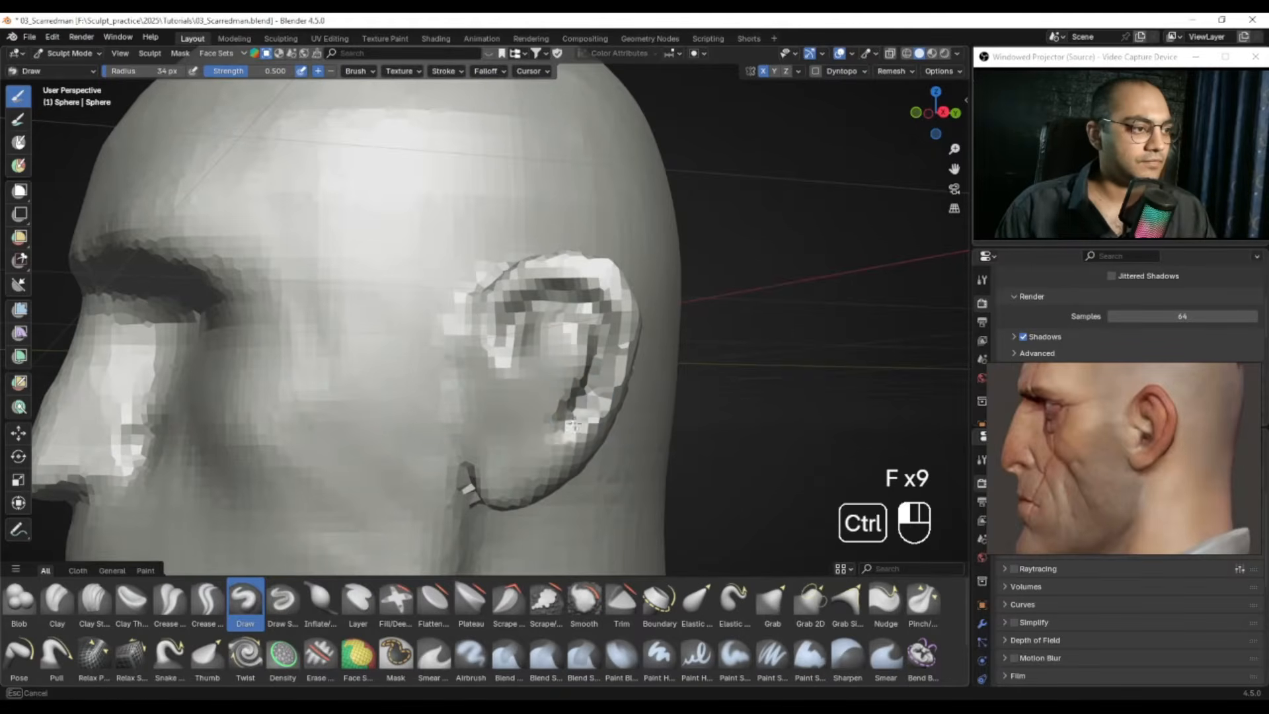
ctrl+drag(535, 444, 531, 449)
Step: Carve the ear's front groove inward above the tragus with the inverted Draw brush at 36 px radius
mouse_move(531, 442)
alt+mouse_down()
mouse_move(614, 430)
mouse_move(590, 448)
alt+mouse_up()
mouse_move(590, 444)
alt+mouse_down()
mouse_move(509, 430)
mouse_move(521, 424)
alt+mouse_up()
mouse_move(444, 357)
alt+mouse_down()
mouse_move(492, 350)
mouse_move(513, 380)
mouse_move(483, 380)
alt+mouse_up()
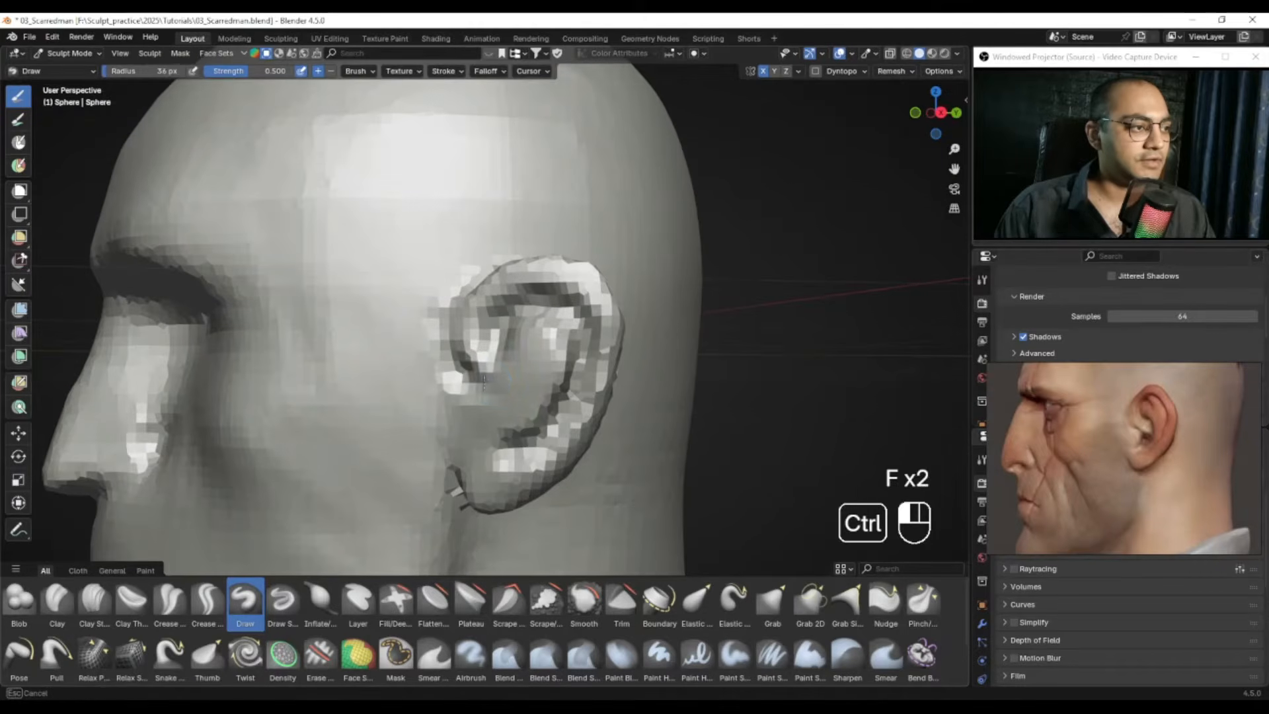
ctrl+drag(499, 363, 497, 371)
mouse_move(497, 372)
alt+mouse_down()
mouse_move(481, 357)
mouse_move(450, 377)
mouse_move(522, 372)
mouse_move(508, 355)
alt+mouse_up()
Step: Hollow out the bowl and canal of the ear with the inverted Draw brush at 46 px radius
key(f)
click(502, 369)
key(f)
click(517, 365)
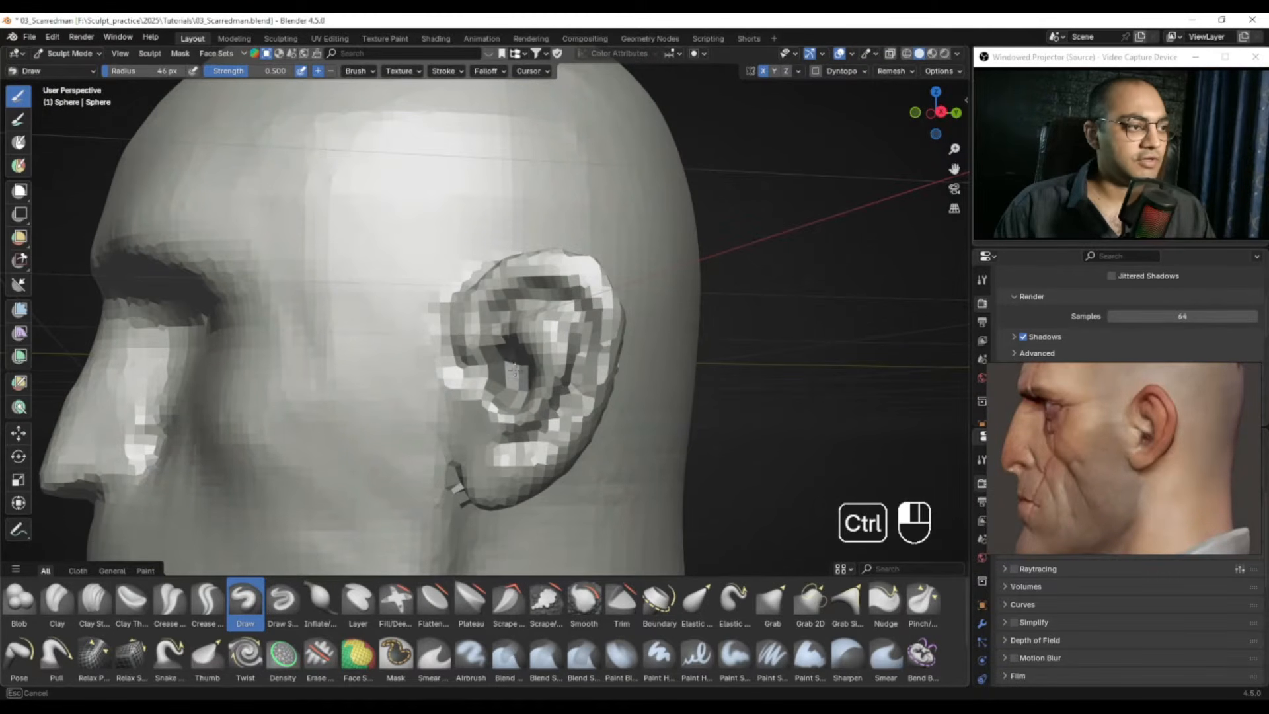
ctrl+drag(513, 377, 512, 373)
mouse_move(512, 373)
alt+mouse_down()
mouse_move(390, 391)
mouse_move(509, 378)
alt+mouse_up()
mouse_move(513, 373)
ctrl+mouse_down()
mouse_move(519, 382)
mouse_move(430, 371)
mouse_move(411, 328)
mouse_move(357, 318)
ctrl+mouse_up()
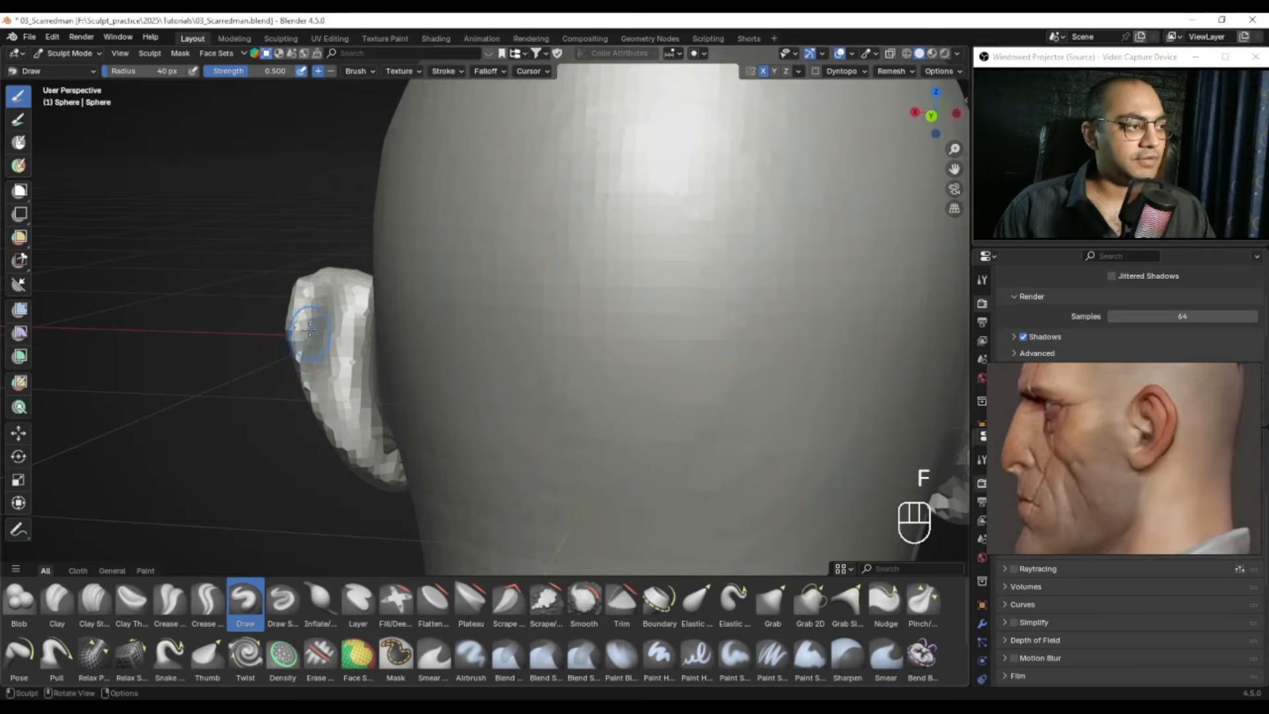
Step: Build up the back of the ear near the head with the Draw brush
mouse_move(335, 419)
alt+mouse_down()
mouse_move(425, 453)
mouse_move(346, 368)
mouse_move(318, 370)
mouse_move(337, 377)
alt+mouse_up()
key(f)
key(f)
click(344, 409)
drag(345, 416, 350, 440)
mouse_move(350, 410)
alt+mouse_down()
mouse_move(371, 428)
mouse_move(360, 390)
alt+mouse_up()
Step: Carve a groove behind the ear's rim and build up the bulge beside the head with the Draw brush at 40 px
key(f)
click(357, 377)
mouse_move(350, 371)
ctrl+mouse_down()
mouse_move(357, 397)
mouse_move(368, 379)
mouse_move(391, 449)
mouse_move(398, 380)
ctrl+mouse_up()
key(f)
key(f)
click(372, 387)
key(f)
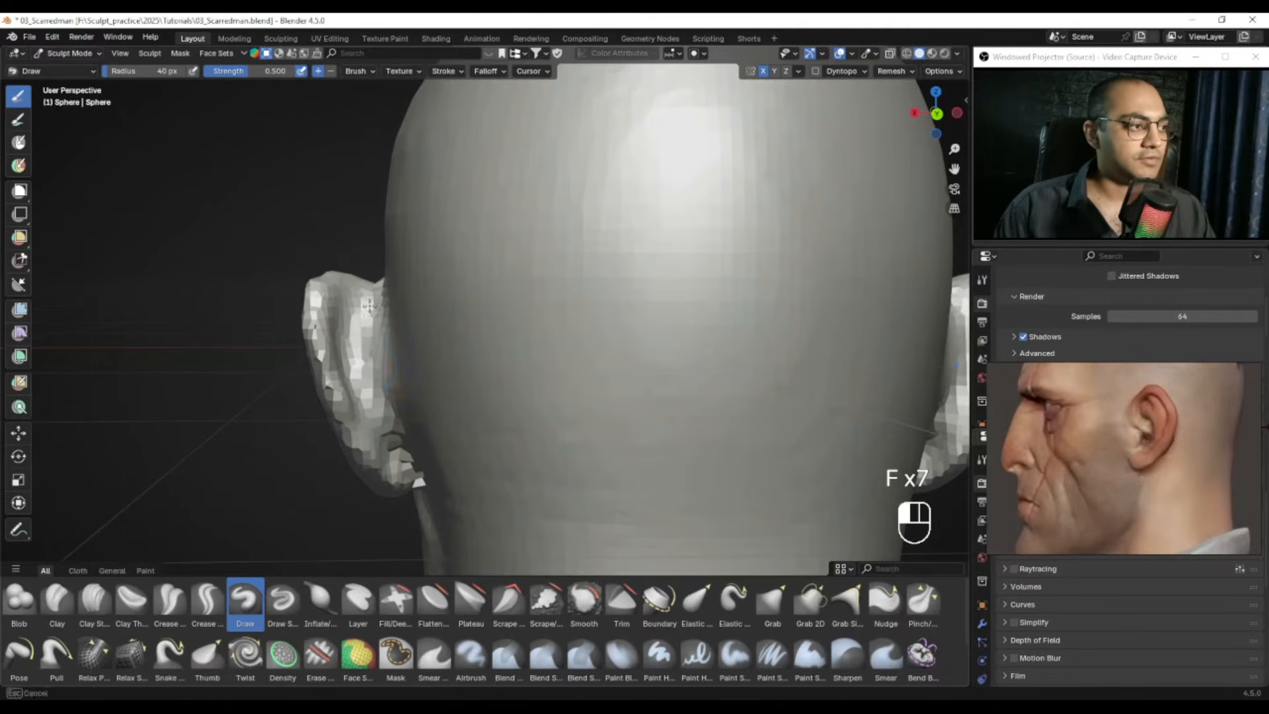
mouse_move(369, 306)
mouse_down()
mouse_move(370, 380)
mouse_move(388, 396)
mouse_move(388, 363)
mouse_move(402, 404)
mouse_move(482, 363)
mouse_move(435, 382)
mouse_up()
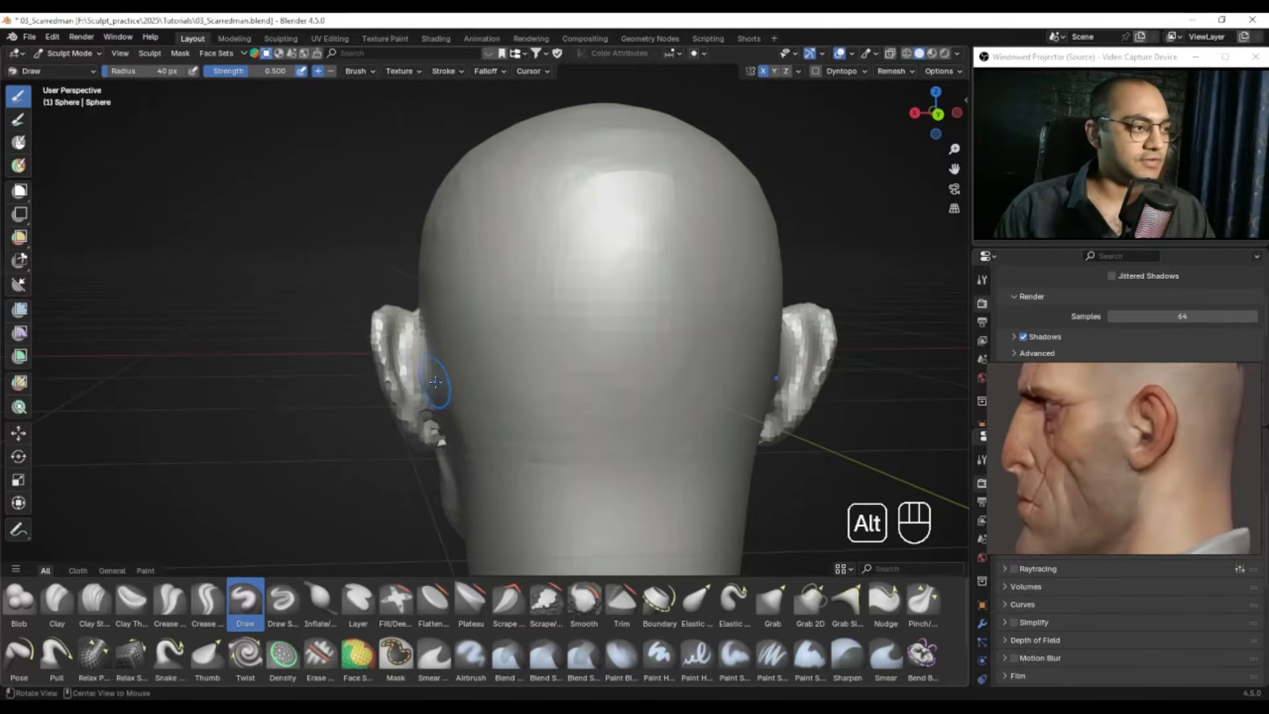
Step: Mark up a screen capture of the ear's back with the inner bowl's block shape and the outer rim around it
key(F1)
mouse_move(286, 226)
mouse_down()
mouse_move(524, 360)
mouse_move(578, 522)
mouse_up()
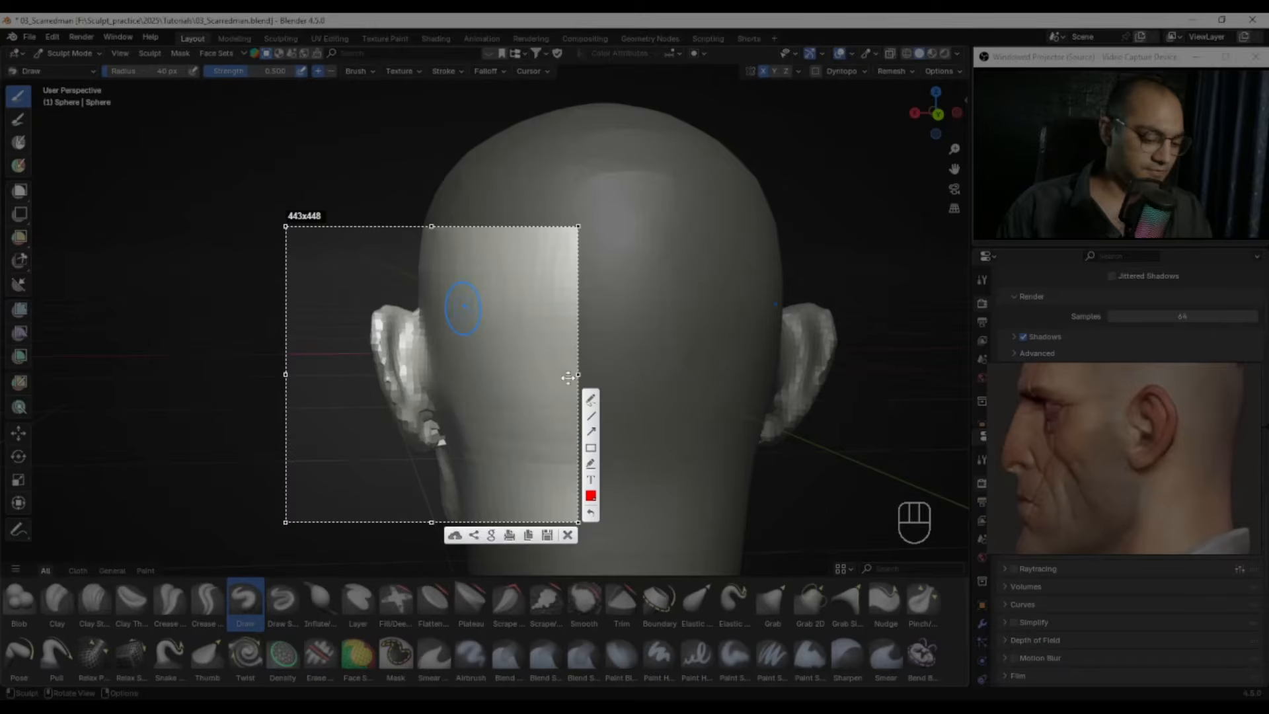
drag(492, 315, 410, 318)
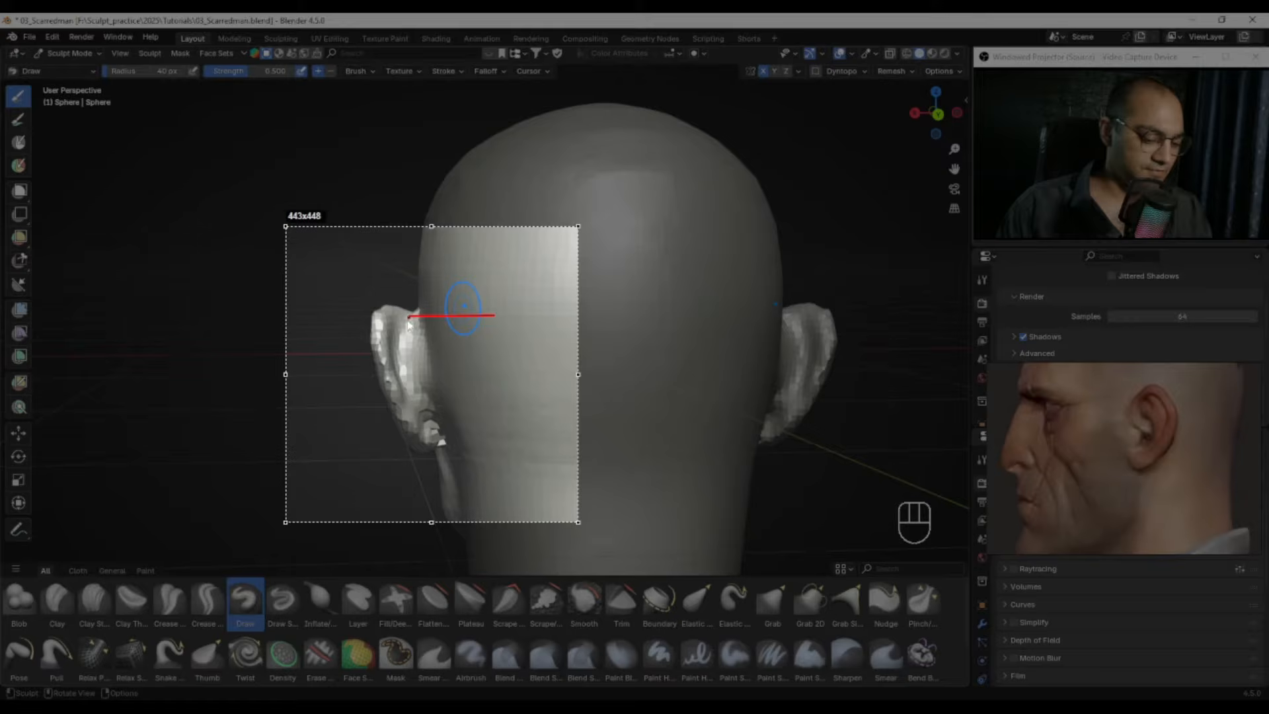
drag(445, 413, 493, 410)
mouse_move(496, 317)
mouse_down()
mouse_move(489, 381)
mouse_move(502, 411)
mouse_up()
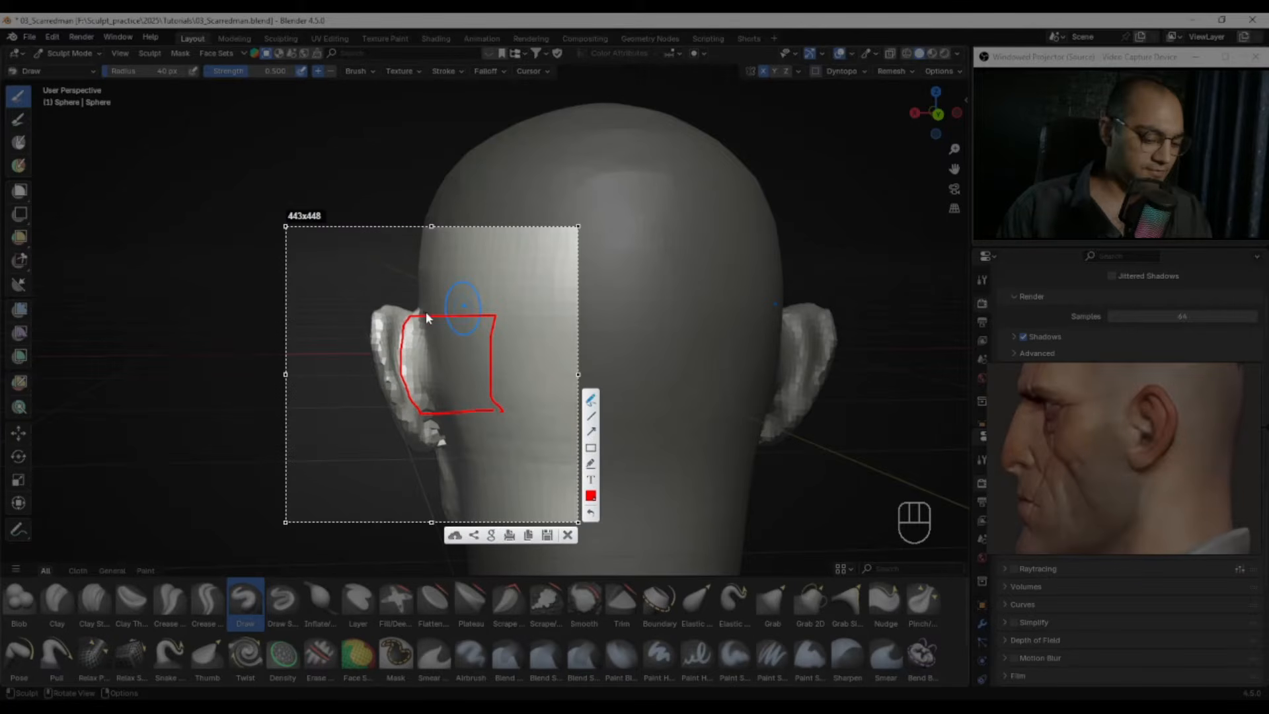
mouse_move(425, 261)
mouse_down()
mouse_move(352, 309)
mouse_move(416, 295)
mouse_move(378, 359)
mouse_up()
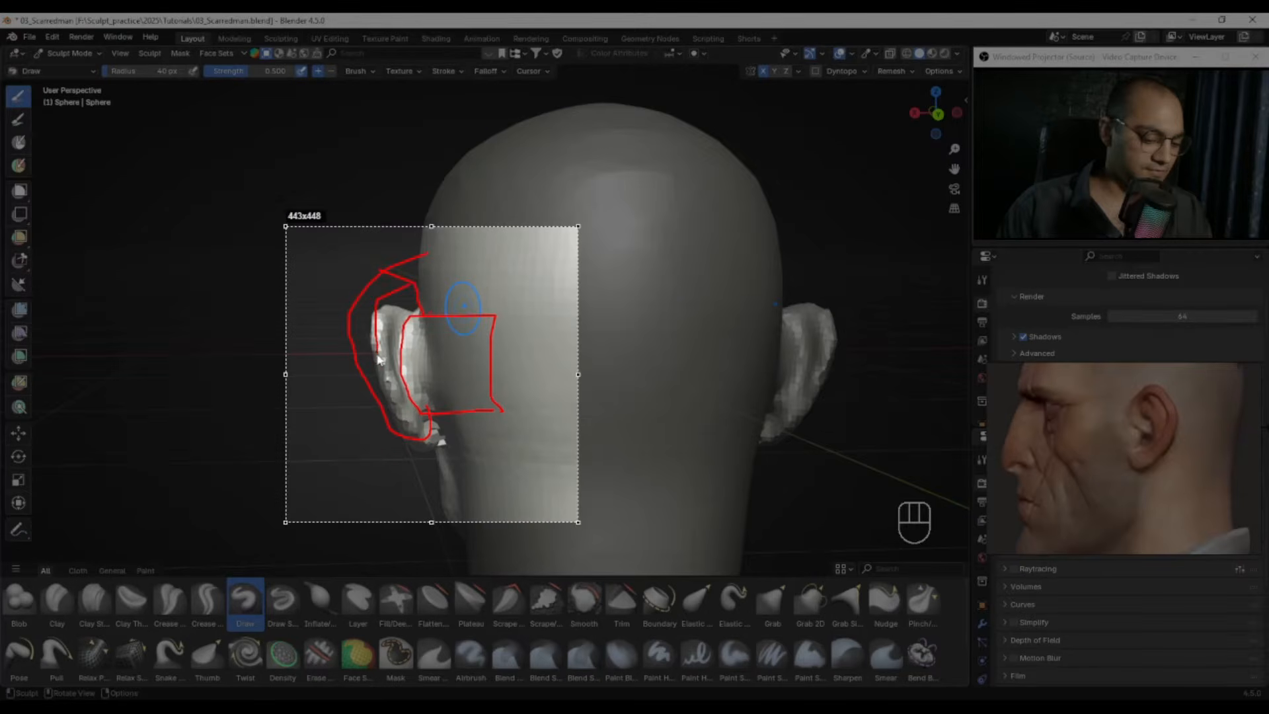
drag(402, 411, 416, 426)
key(Escape)
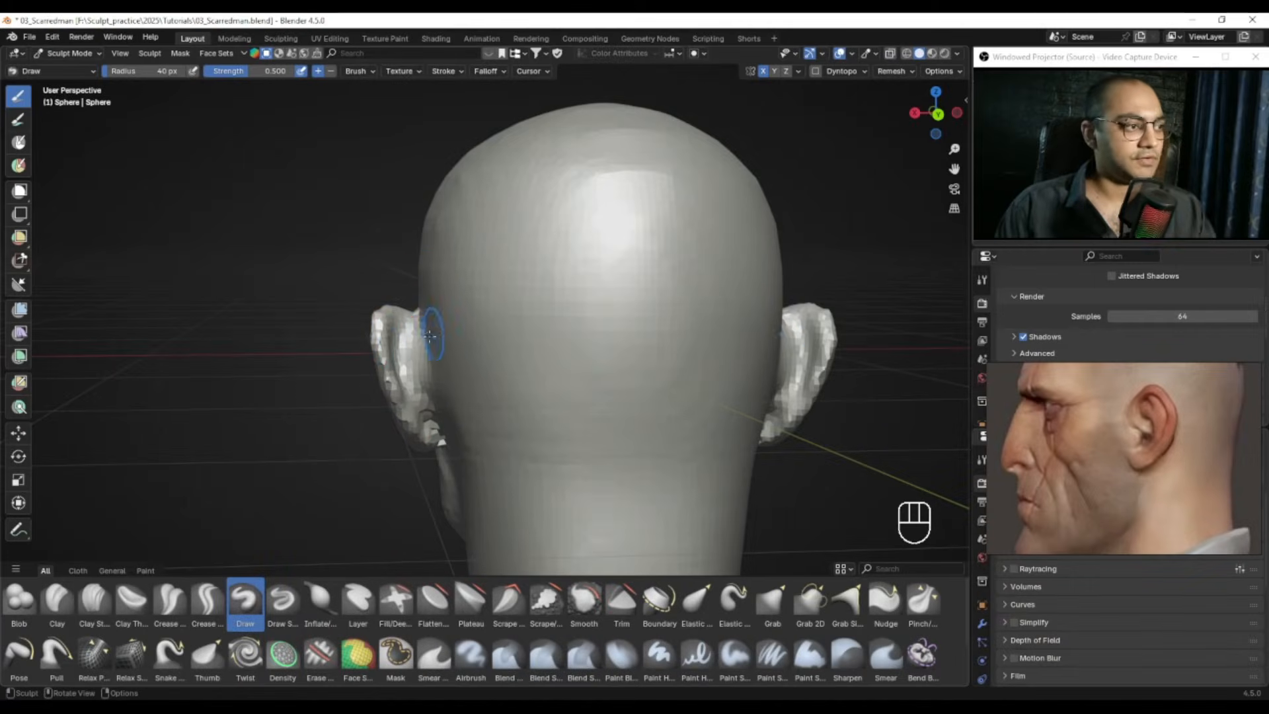
Step: Smooth the carved folds inside the ear with a 54 px brush radius
alt+middle_drag(397, 298, 628, 318)
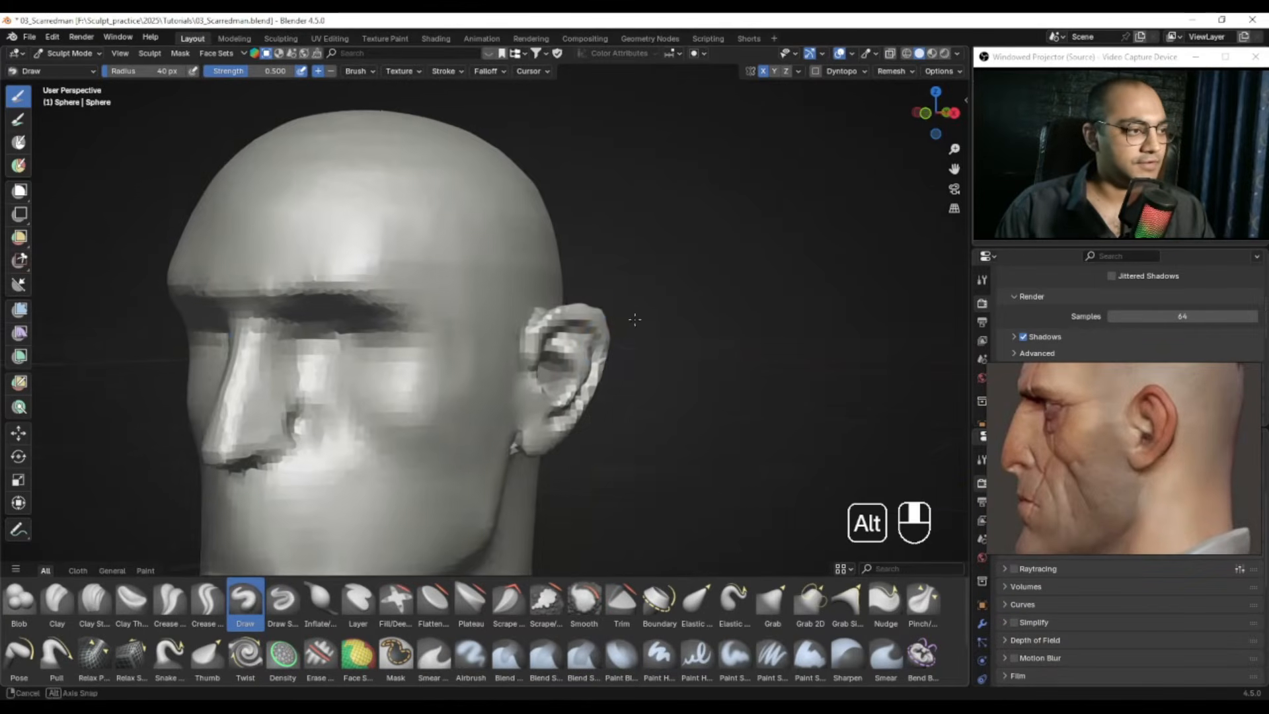
scroll(548, 314, up, 8)
key(f)
click(564, 319)
shift+drag(561, 297, 542, 372)
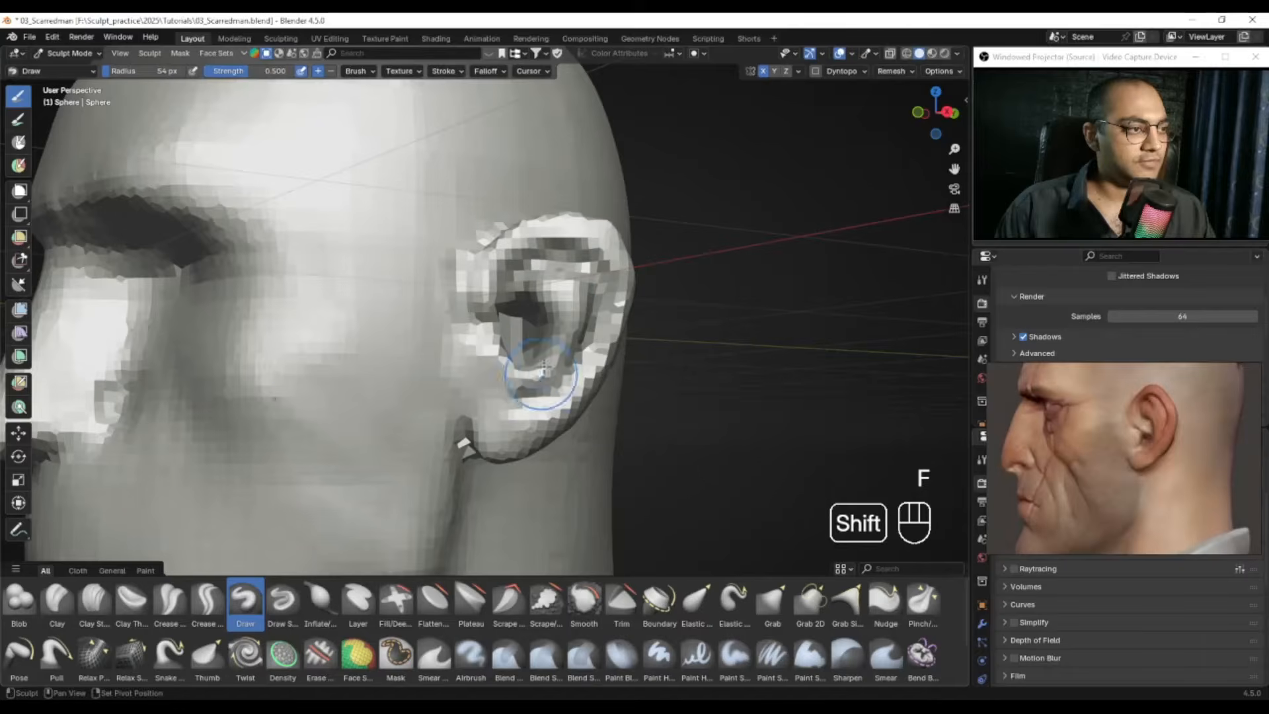
mouse_move(528, 304)
shift+mouse_down()
mouse_move(557, 304)
mouse_move(515, 318)
shift+mouse_up()
Step: Pull the tragus back over the ear opening with the Grab brush at 64 px radius
ctrl+alt+drag(637, 405, 468, 354)
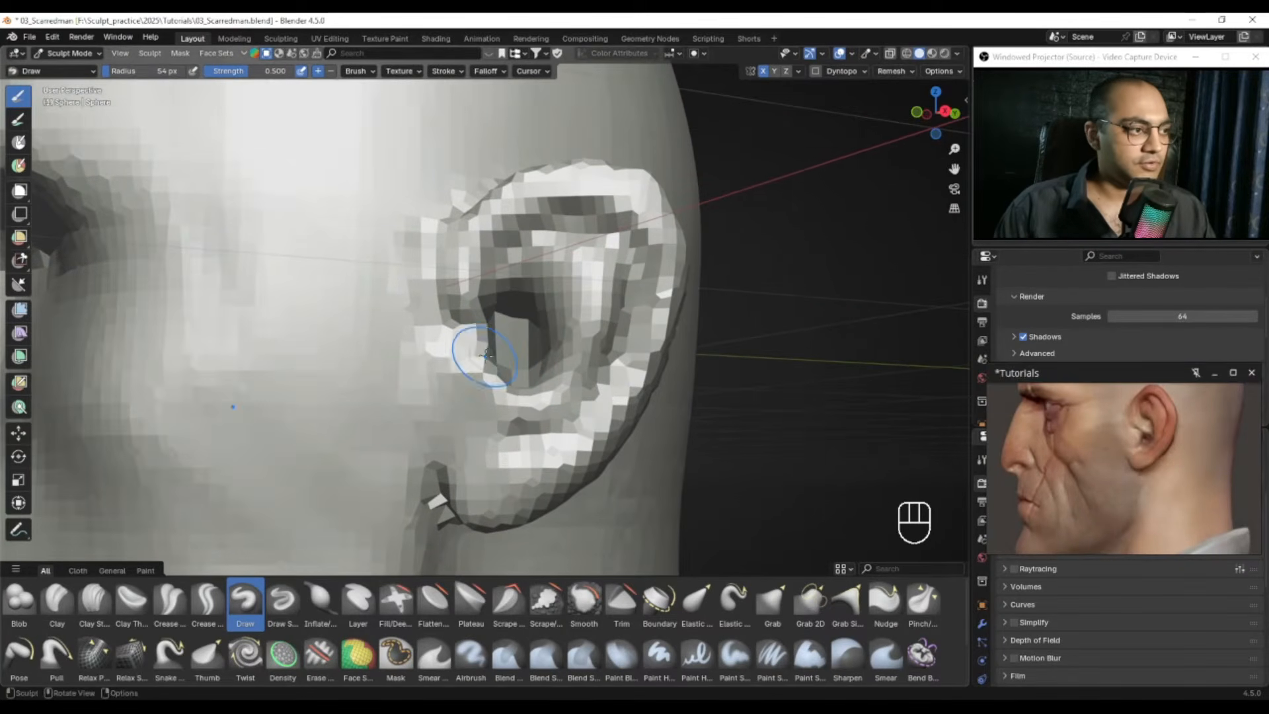
key(g)
key(f)
click(528, 342)
key(f)
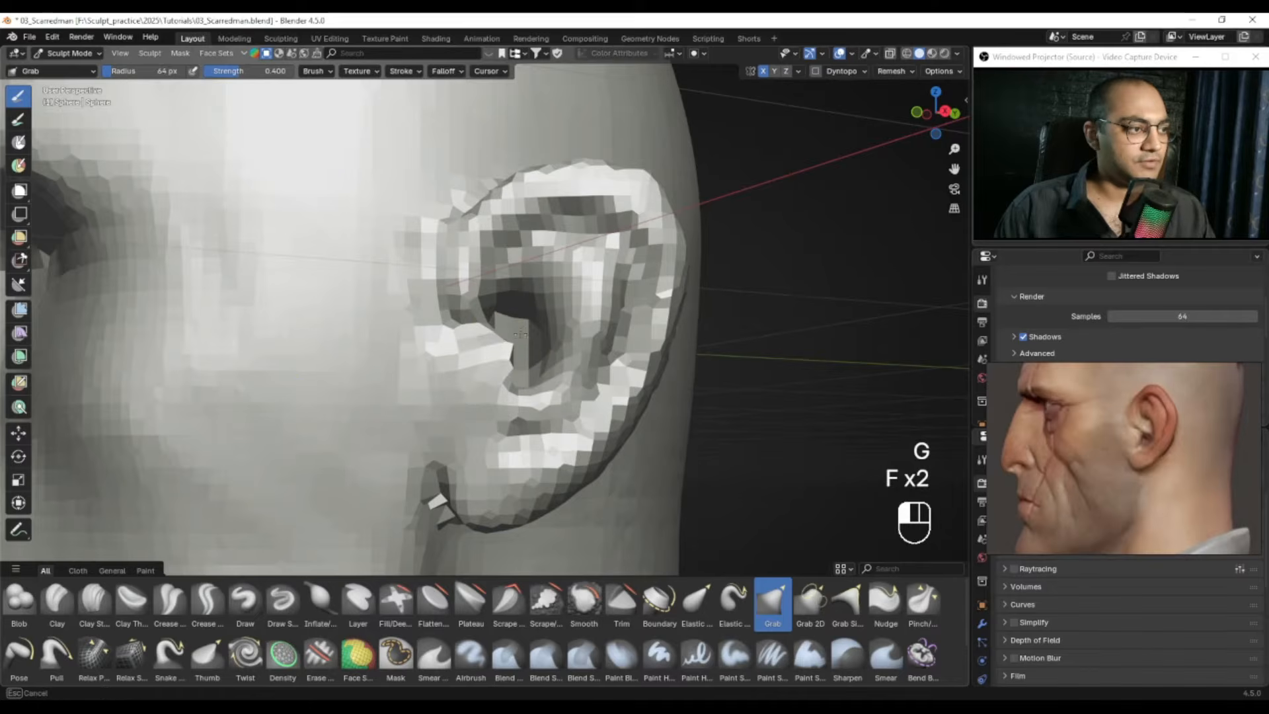
Step: Switch back to the Draw brush, work around the front of the ear and remesh the head
click(244, 598)
mouse_move(331, 472)
alt+shift+mouse_down()
mouse_move(413, 364)
mouse_move(431, 377)
alt+shift+mouse_up()
key(f)
mouse_move(426, 374)
alt+mouse_down()
mouse_move(482, 375)
mouse_move(468, 463)
alt+mouse_up()
mouse_move(468, 456)
alt+mouse_down()
mouse_move(442, 430)
mouse_move(408, 423)
alt+mouse_up()
mouse_move(408, 423)
ctrl+alt+mouse_down()
mouse_move(408, 377)
mouse_move(473, 377)
mouse_move(411, 408)
ctrl+alt+mouse_up()
mouse_move(411, 408)
ctrl+alt+mouse_down()
mouse_move(416, 383)
mouse_move(518, 399)
mouse_move(513, 362)
mouse_move(444, 375)
mouse_move(466, 399)
ctrl+alt+mouse_up()
key(ctrl+r)
alt+drag(489, 400, 420, 397)
mouse_move(423, 397)
alt+mouse_down()
mouse_move(509, 394)
mouse_move(481, 396)
mouse_move(498, 362)
mouse_move(528, 384)
mouse_move(522, 365)
alt+mouse_up()
Step: Reshape the tragus and the edge of the ear opening with the Grab brush, ending at 41 px radius
key(g)
key(f)
click(509, 394)
key(f)
click(529, 383)
mouse_move(515, 360)
ctrl+alt+mouse_down()
mouse_move(513, 419)
mouse_move(536, 411)
ctrl+alt+mouse_up()
alt+middle_drag(536, 411, 480, 390)
key(f)
click(470, 390)
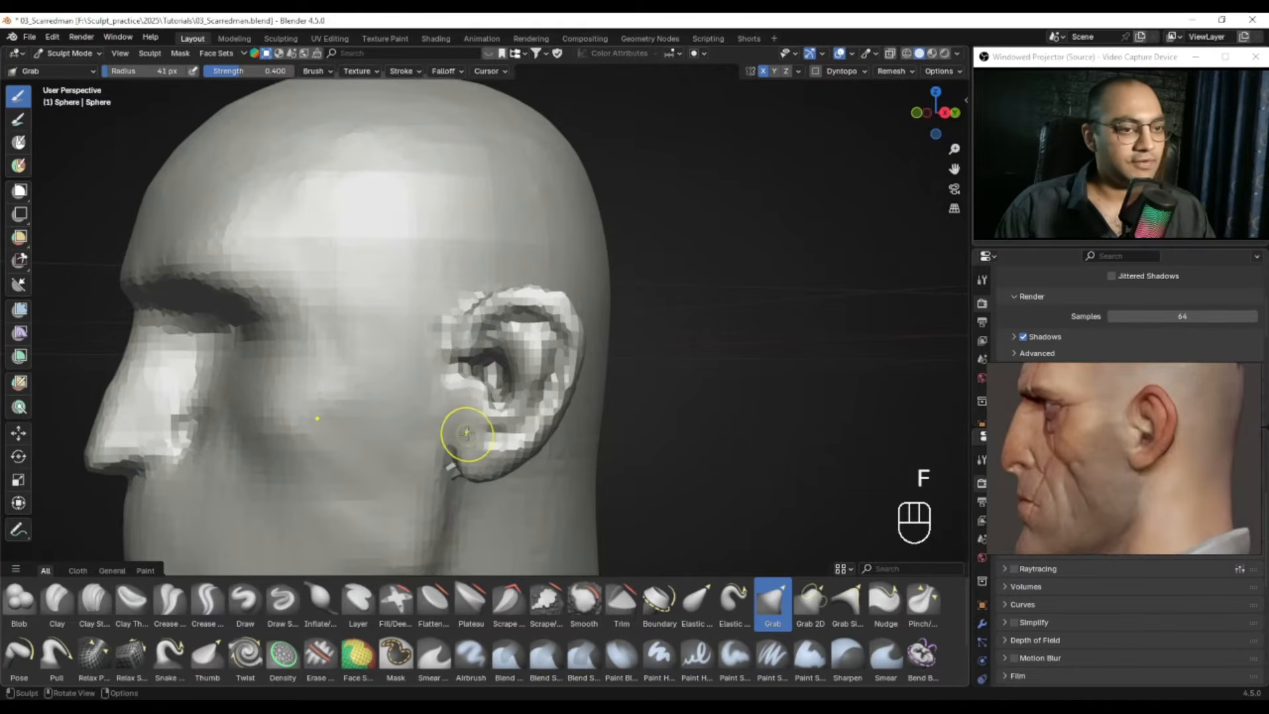
Step: Adjust the lower front of the ear with larger Grab brush sizes and undo the last pull at the tragus
key(f)
click(495, 411)
alt+drag(492, 406, 510, 393)
middle_drag(494, 410, 509, 390)
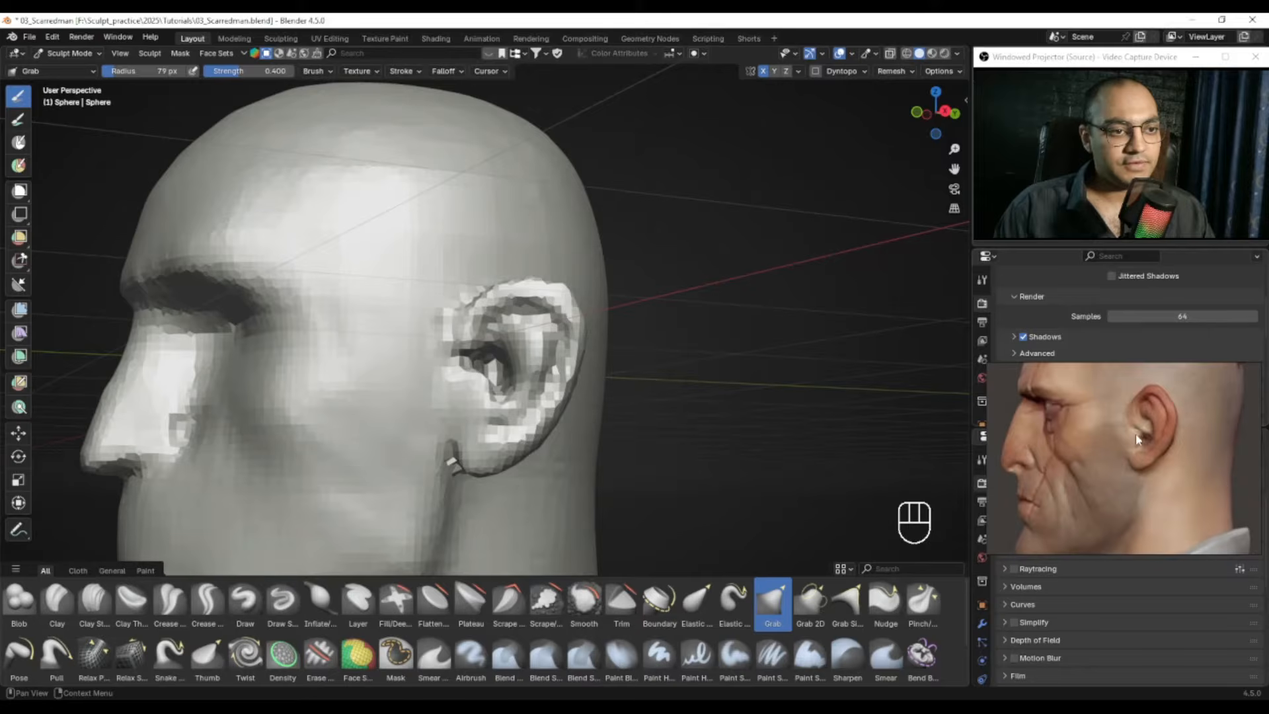
scroll(453, 411, up, 1)
key(f)
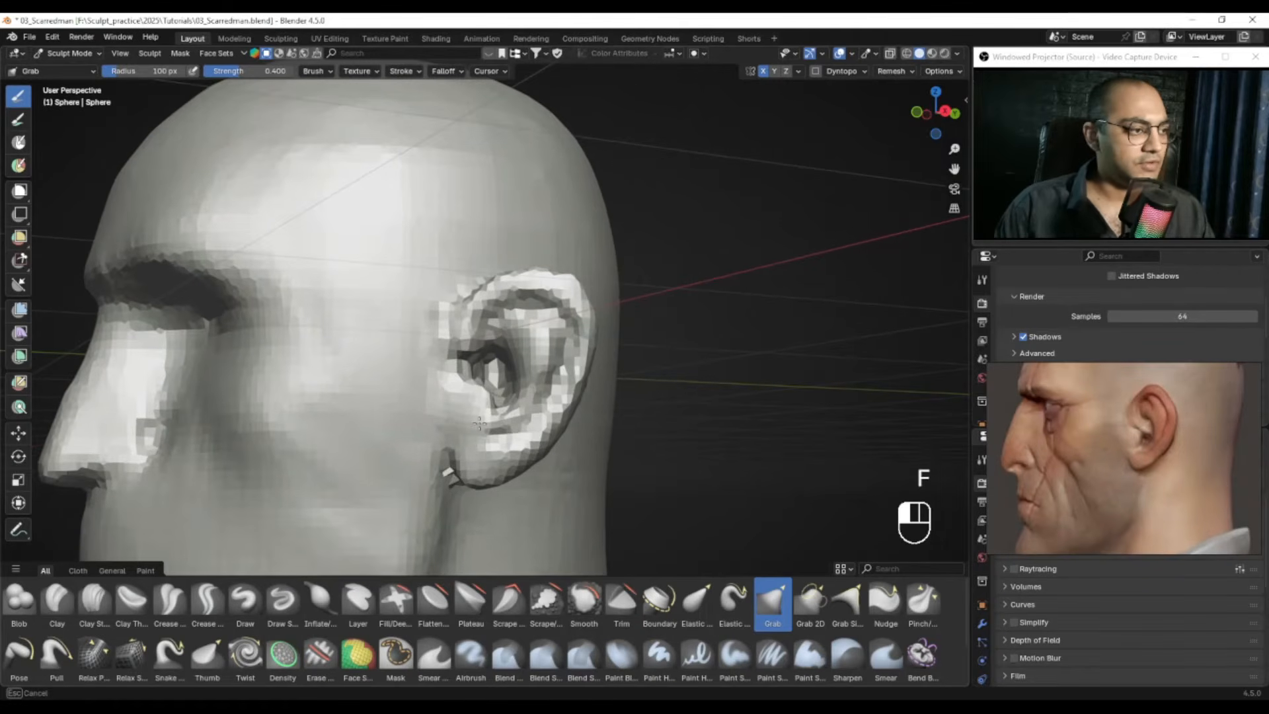
key(f)
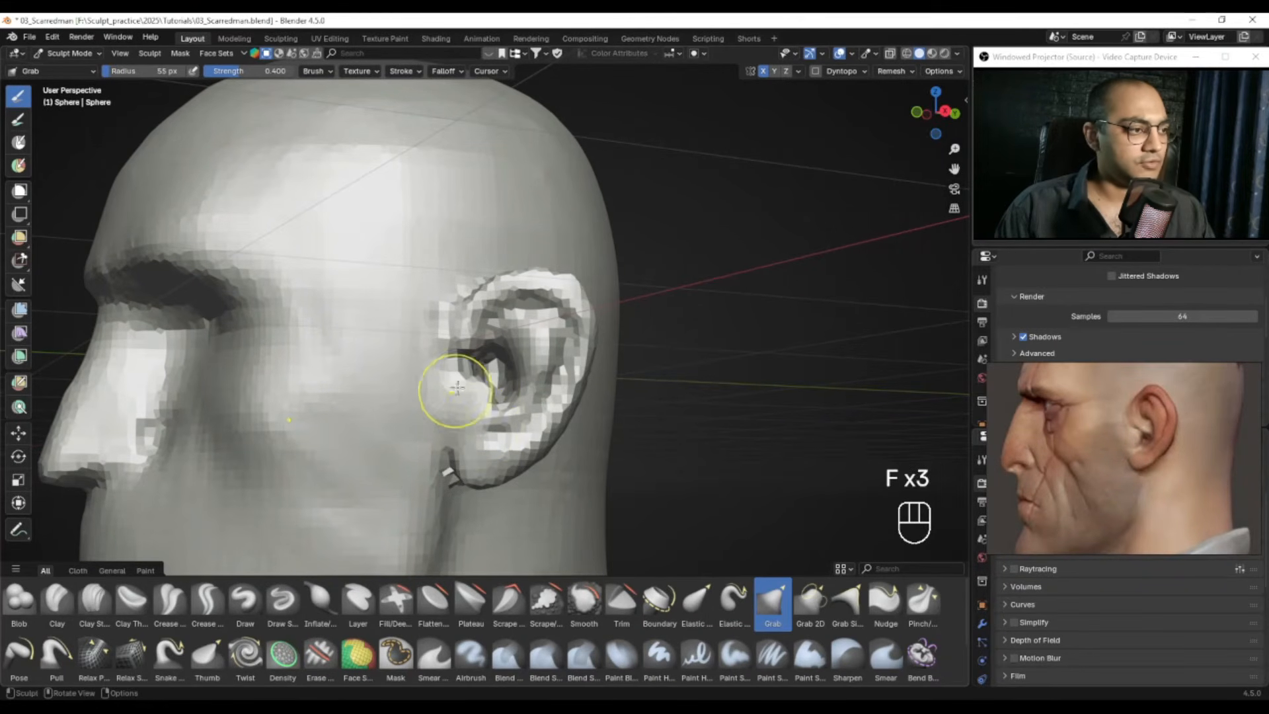
key(ctrl+z)
Step: Nudge the inner ear behind the tragus with the Grab brush at about 42 px radius and smooth it
key(f)
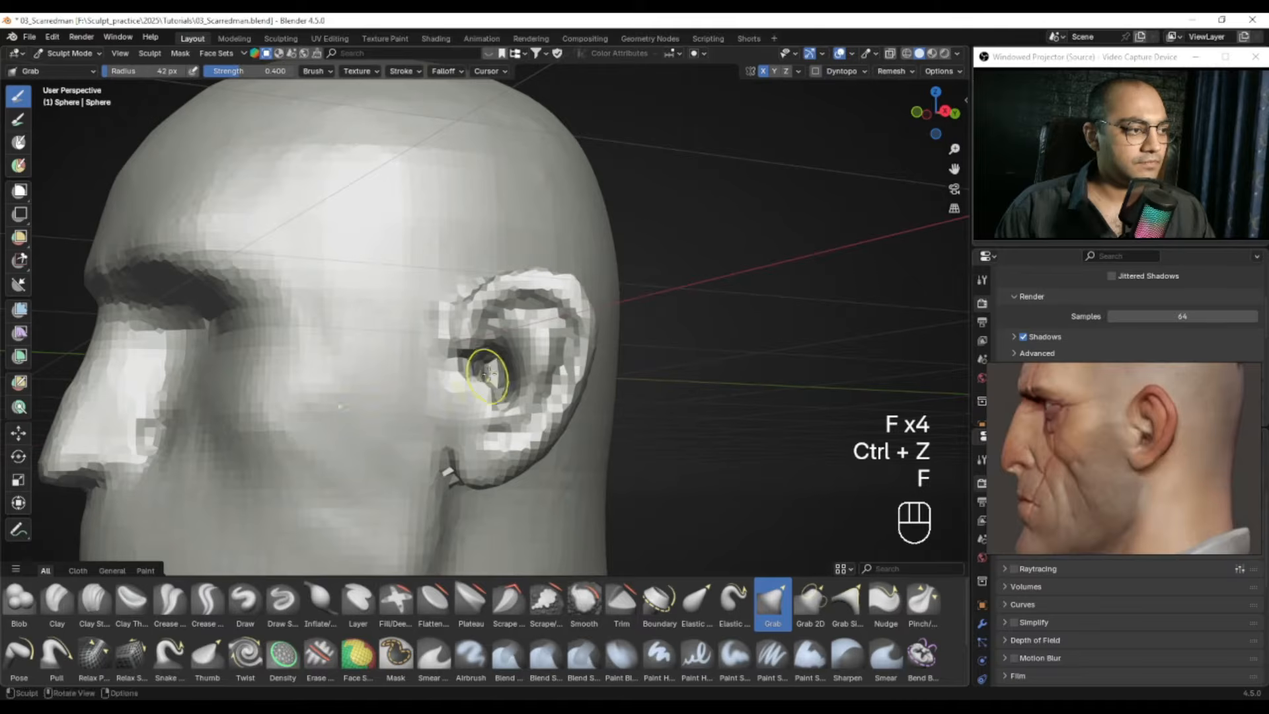
drag(491, 371, 487, 378)
alt+middle_drag(484, 390, 537, 393)
mouse_move(514, 393)
shift+mouse_down()
mouse_move(473, 426)
mouse_move(538, 362)
mouse_move(495, 351)
mouse_move(491, 365)
mouse_move(405, 360)
mouse_move(495, 368)
mouse_move(447, 445)
mouse_move(473, 450)
mouse_move(462, 465)
mouse_move(498, 425)
mouse_move(510, 336)
shift+mouse_up()
key(f)
Step: Bring the reference sheet's front and three-quarter faces into view and switch to the Clay Strips brush
mouse_move(1036, 430)
alt+mouse_down()
mouse_move(1198, 448)
mouse_move(1035, 412)
alt+mouse_up()
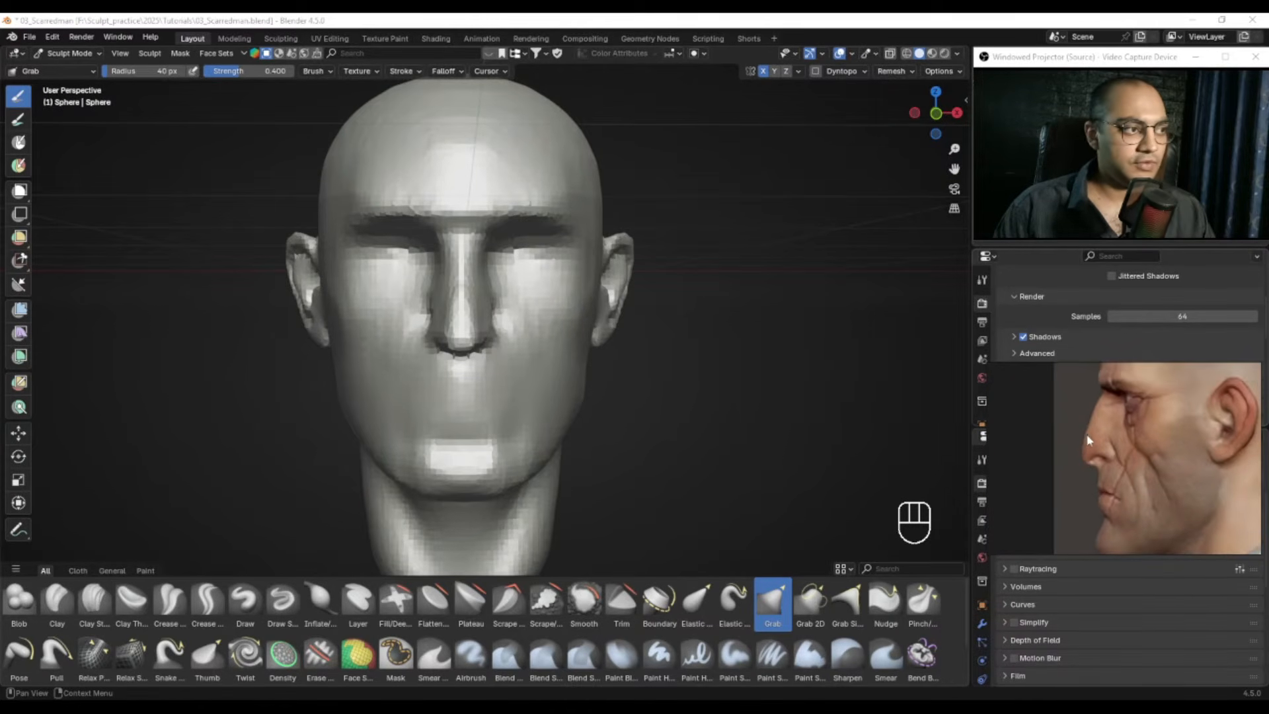
scroll(1080, 439, down, 3)
alt+drag(1175, 392, 1054, 425)
mouse_move(1173, 450)
alt+mouse_down()
mouse_move(1131, 464)
mouse_move(1071, 451)
alt+mouse_up()
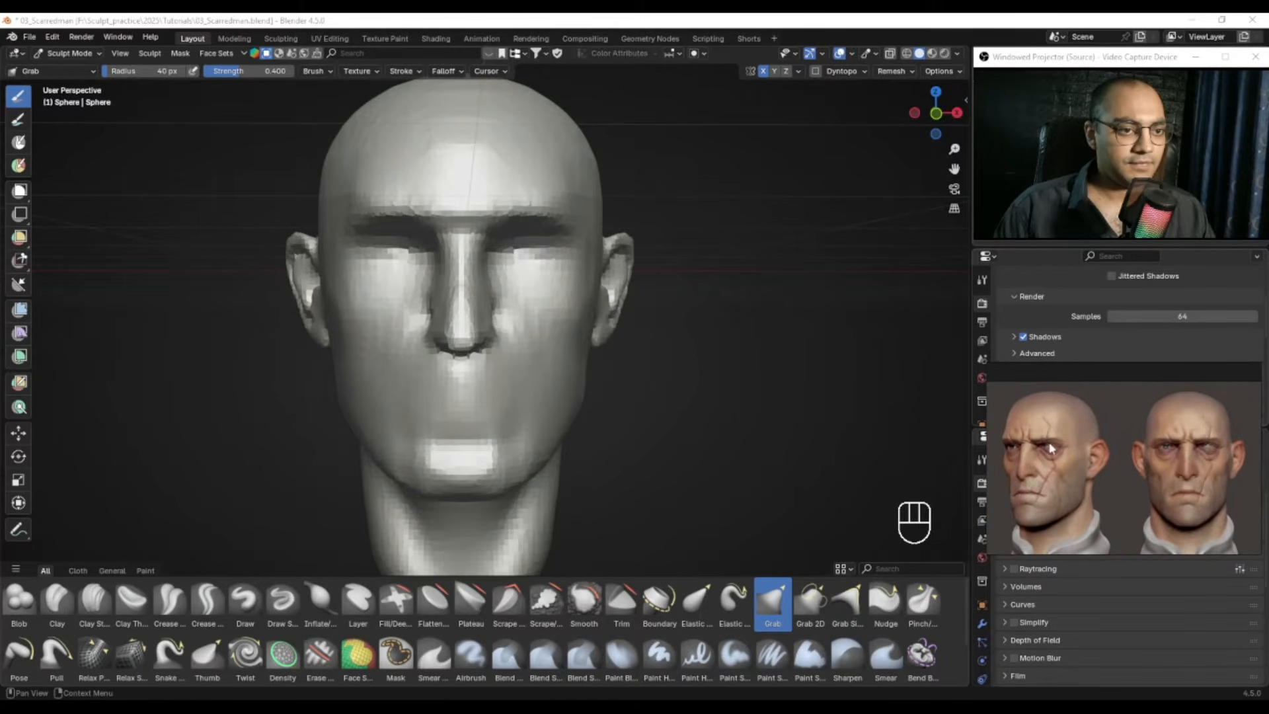
scroll(1056, 429, up, 1)
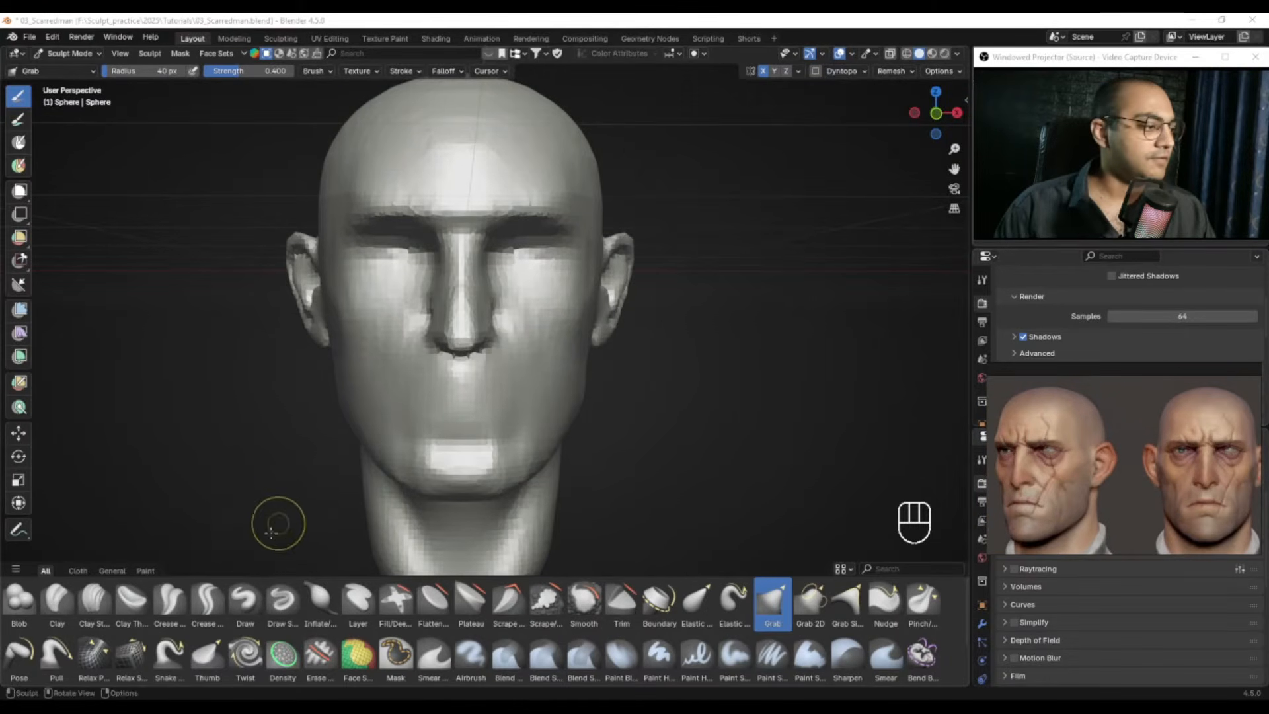
click(93, 599)
Step: Fill both eye sockets with rounded eyeball masses using the Clay Strips brush at 45 px radius
alt+drag(609, 377, 570, 355)
mouse_move(573, 337)
alt+shift+middle_down()
mouse_move(601, 396)
mouse_move(588, 350)
alt+shift+middle_up()
mouse_move(588, 351)
alt+middle_down()
mouse_move(545, 347)
mouse_move(575, 372)
alt+middle_up()
alt+middle_drag(502, 350, 514, 356)
key(f)
click(477, 339)
mouse_move(475, 342)
mouse_down()
mouse_move(452, 362)
mouse_move(464, 327)
mouse_move(481, 364)
mouse_move(467, 354)
mouse_up()
key(f)
click(471, 344)
mouse_move(468, 355)
ctrl+alt+middle_down()
mouse_move(476, 418)
mouse_move(475, 357)
ctrl+alt+middle_up()
Step: Try to build up the centre of the eyeballs with the Clay Strips brush at 64 px radius
alt+drag(1079, 450, 1109, 441)
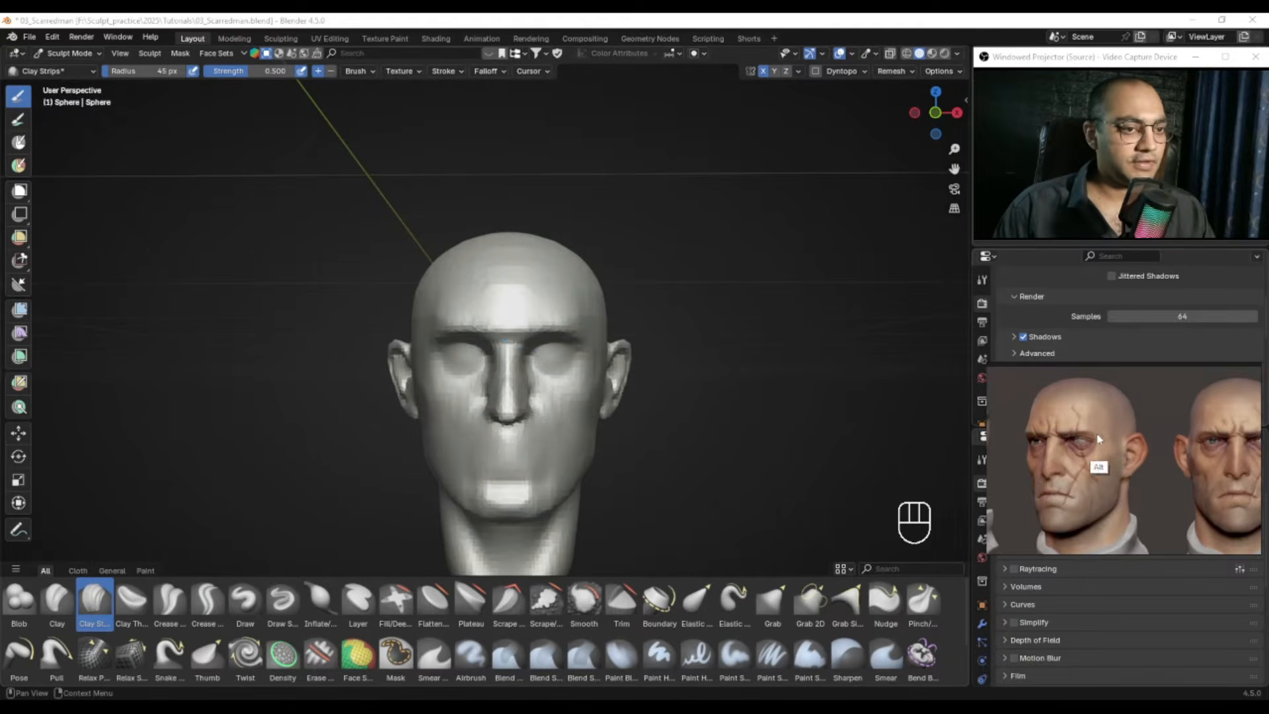
ctrl+alt+middle_drag(507, 404, 484, 326)
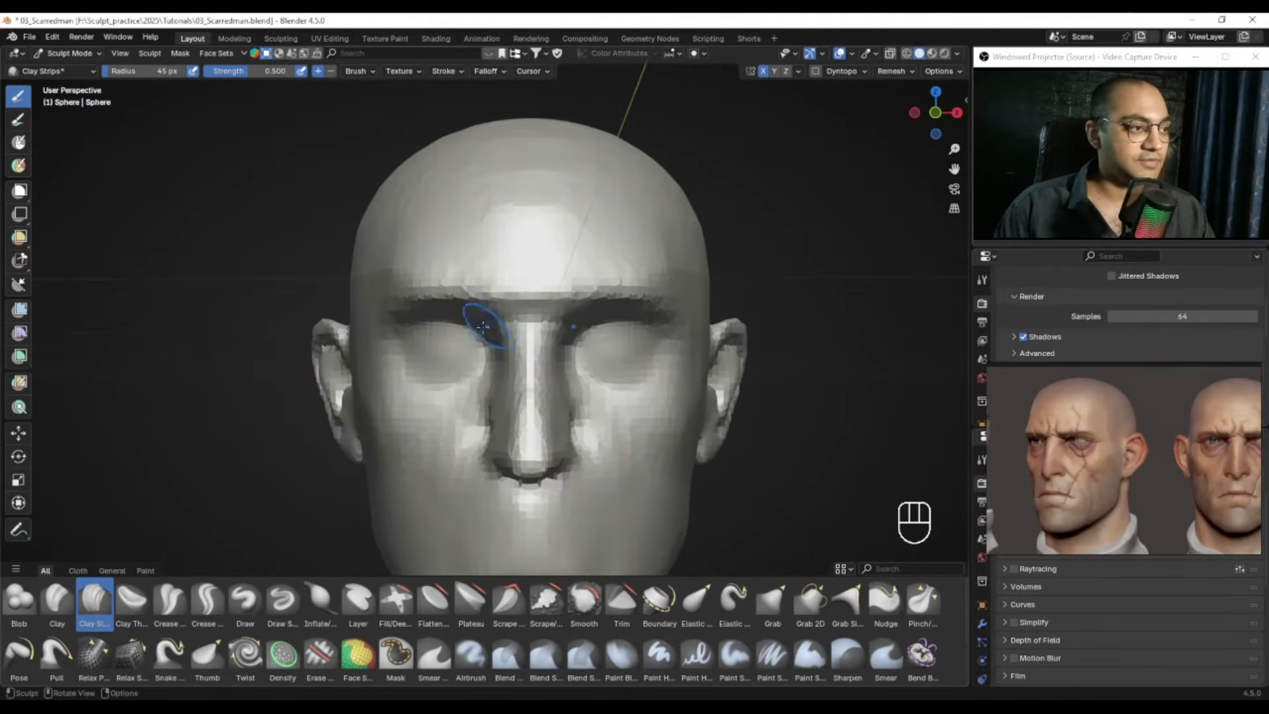
mouse_move(468, 357)
middle_down()
mouse_move(516, 354)
mouse_move(517, 342)
middle_up()
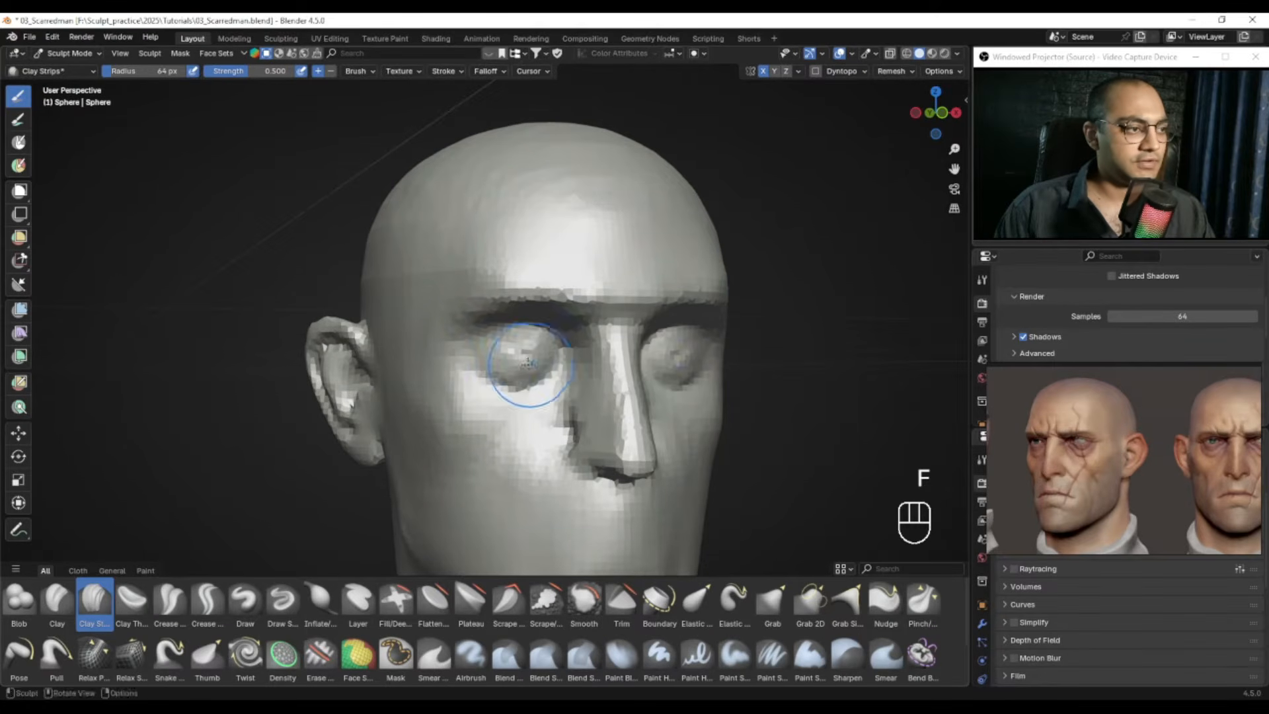
key(ctrl+z)
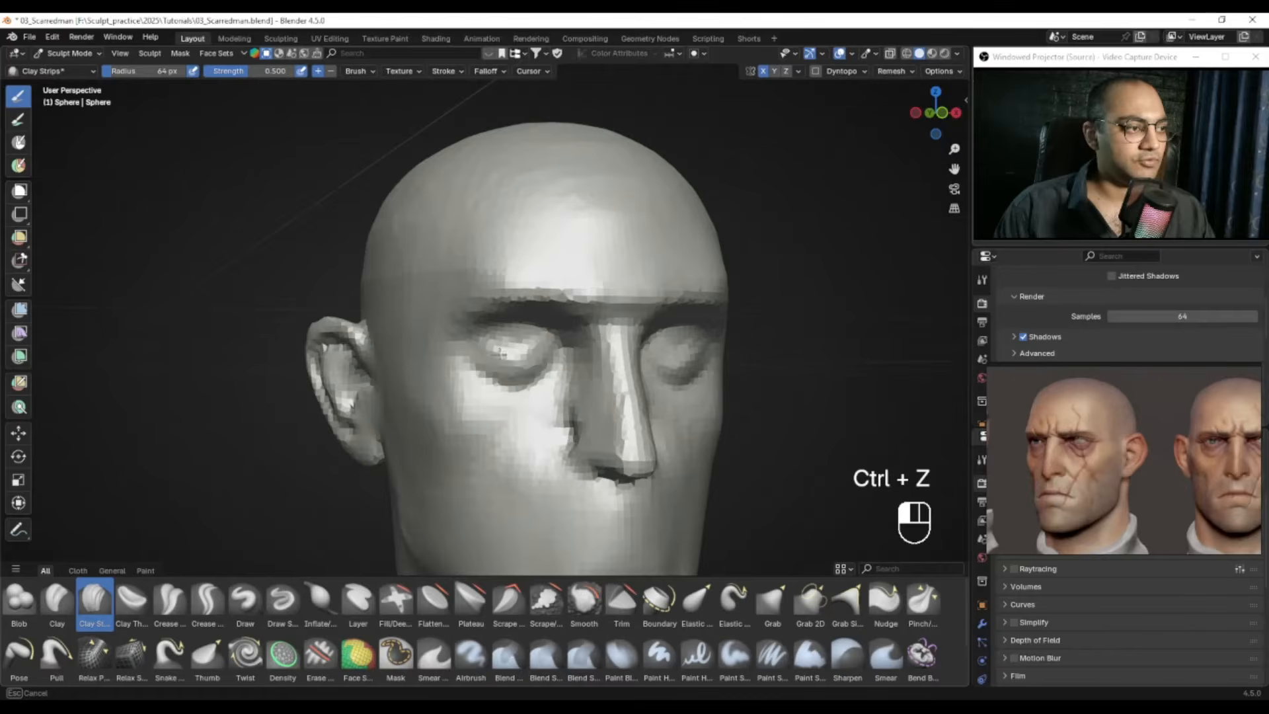
Step: Rework the front of the eyeballs with the brush at 62 px radius and bring the reference's side profile into view
key(f)
click(513, 371)
mouse_move(513, 370)
shift+middle_down()
mouse_move(506, 403)
mouse_move(339, 390)
mouse_move(431, 413)
shift+middle_up()
alt+drag(1017, 437, 1150, 434)
alt+right_drag(1030, 434, 1087, 588)
mouse_move(542, 396)
alt+middle_down()
mouse_move(595, 396)
mouse_move(529, 370)
mouse_move(498, 341)
mouse_move(504, 331)
mouse_move(476, 332)
alt+middle_up()
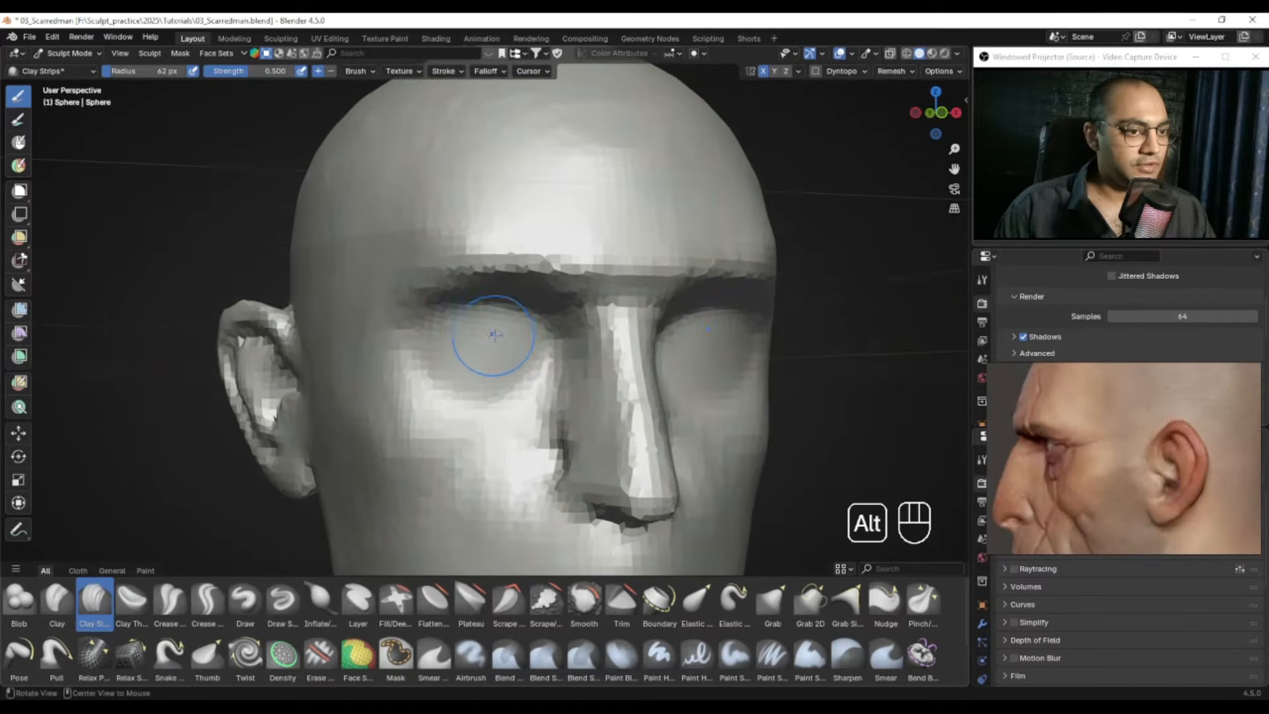
Step: Add volume to the eyeballs and smooth them with the Clay Strips brush, ending at 71 px radius
key(f)
mouse_move(499, 334)
mouse_down()
mouse_move(441, 344)
mouse_move(490, 355)
mouse_move(471, 360)
mouse_up()
key(f)
mouse_move(471, 357)
shift+mouse_down()
mouse_move(456, 354)
mouse_move(489, 363)
mouse_move(447, 363)
mouse_move(492, 381)
shift+mouse_up()
key(f)
click(514, 351)
Step: From the right side view, mark up a screen capture of the reference profile with the brow line and eye shape, and close it
alt+middle_drag(487, 390, 338, 397)
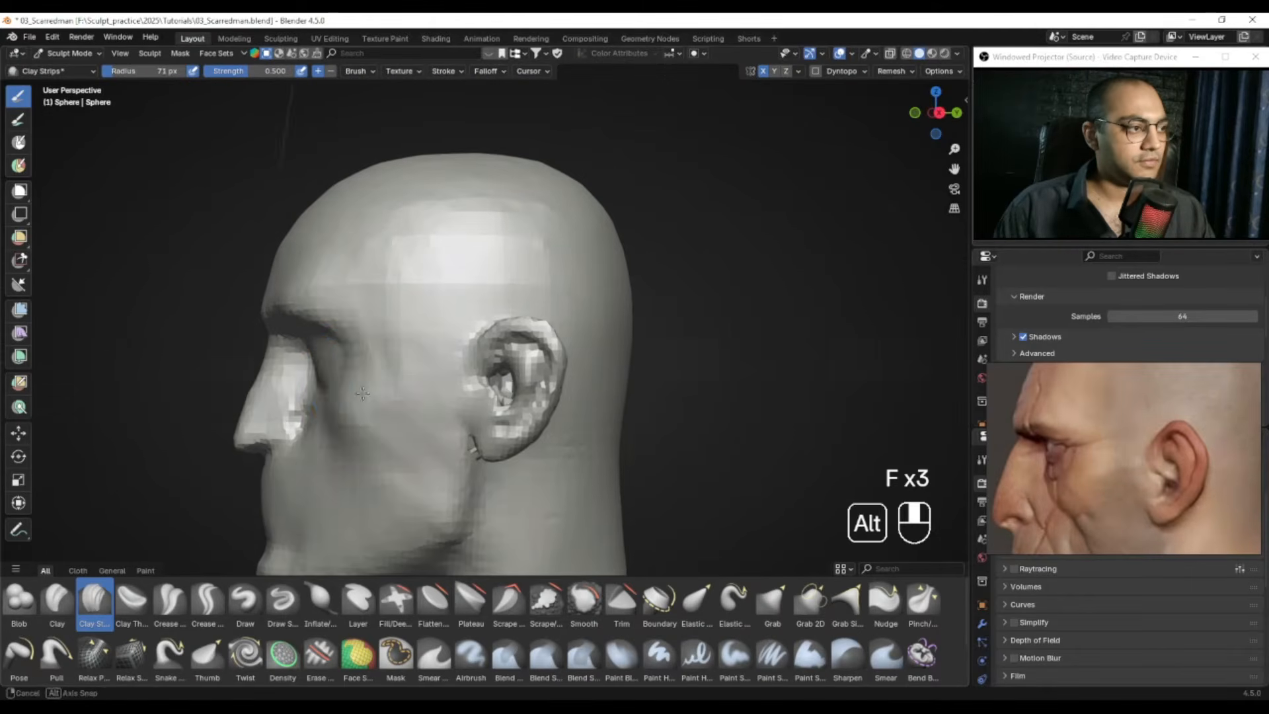
key(KP_3)
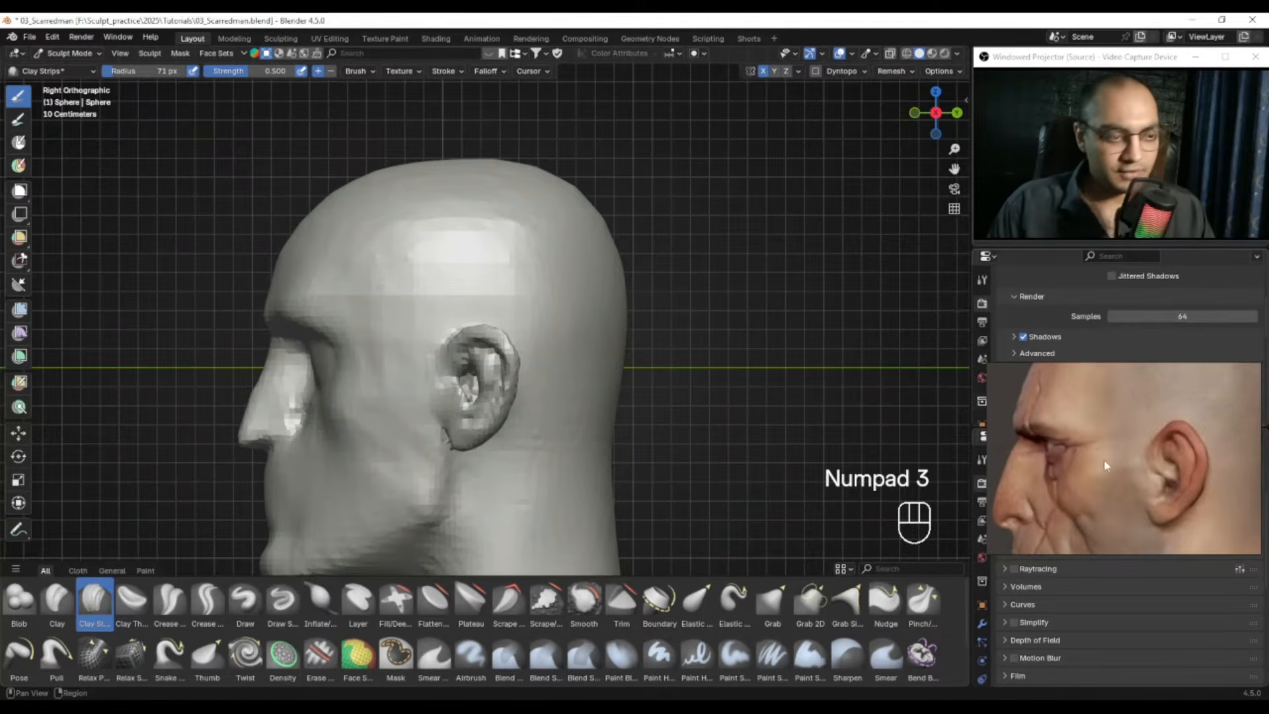
key(Print)
drag(994, 383, 1146, 525)
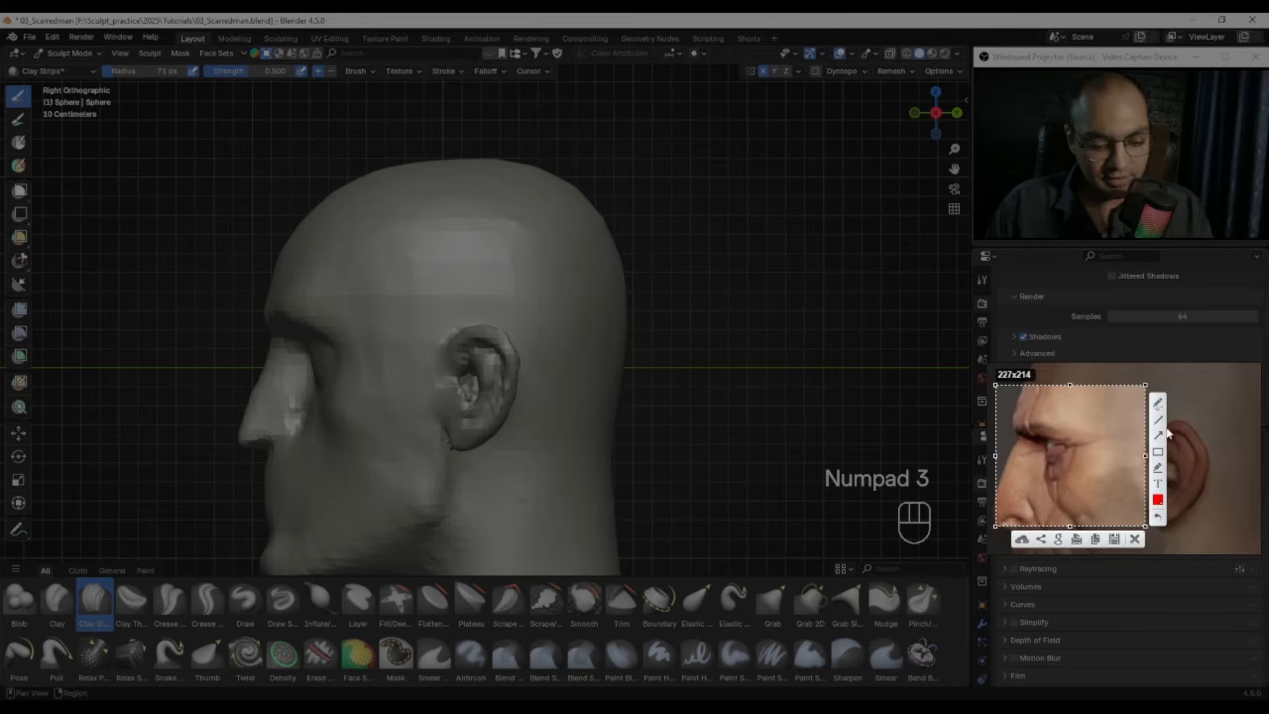
mouse_move(1015, 426)
mouse_down()
mouse_move(1064, 425)
mouse_move(1073, 457)
mouse_move(1039, 479)
mouse_up()
drag(1044, 436, 1049, 461)
right_click(1043, 436)
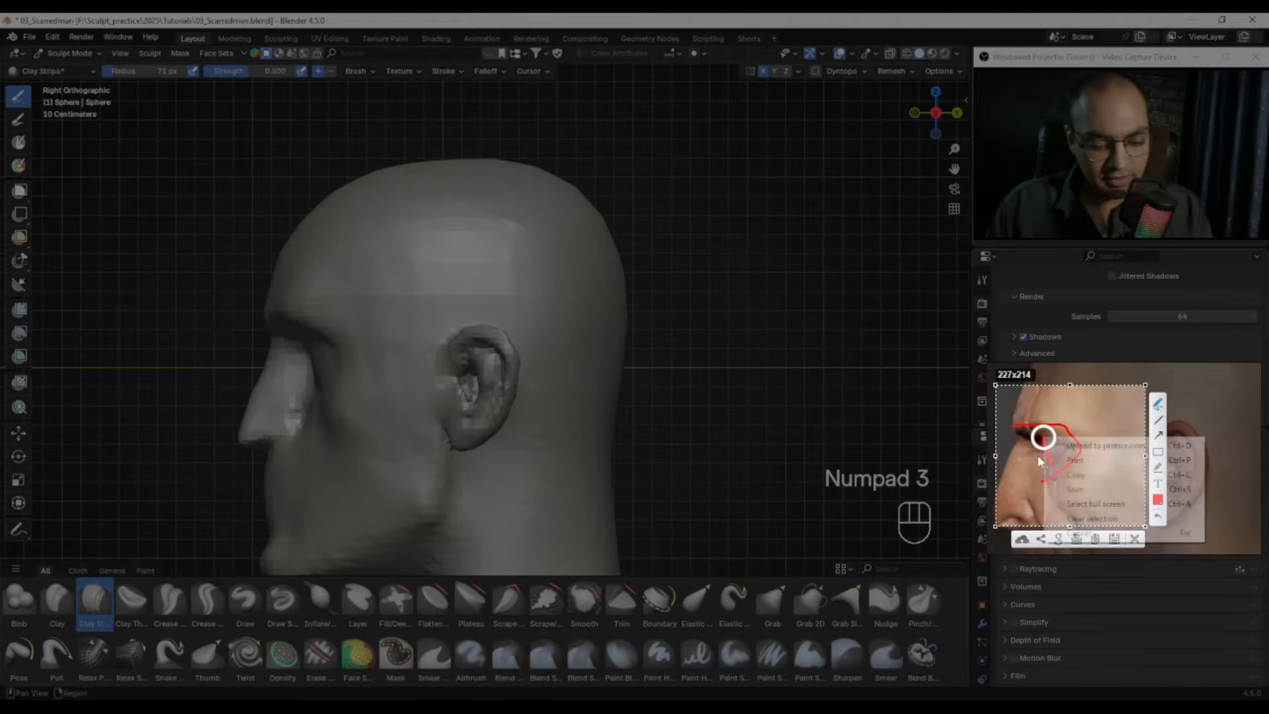
key(Escape)
key(Escape)
Step: Refine the eyeball masses beneath the brow with the Clay Strips brush at 62 px radius
alt+right_drag(374, 371, 481, 329)
key(f)
mouse_move(480, 345)
mouse_down()
mouse_move(450, 377)
mouse_move(430, 370)
mouse_move(462, 330)
mouse_move(476, 344)
mouse_move(451, 372)
mouse_move(474, 332)
mouse_move(486, 334)
mouse_up()
key(f)
click(470, 345)
ctrl+alt+middle_drag(505, 354, 519, 408)
mouse_move(519, 408)
alt+middle_down()
mouse_move(365, 411)
mouse_move(559, 397)
alt+middle_up()
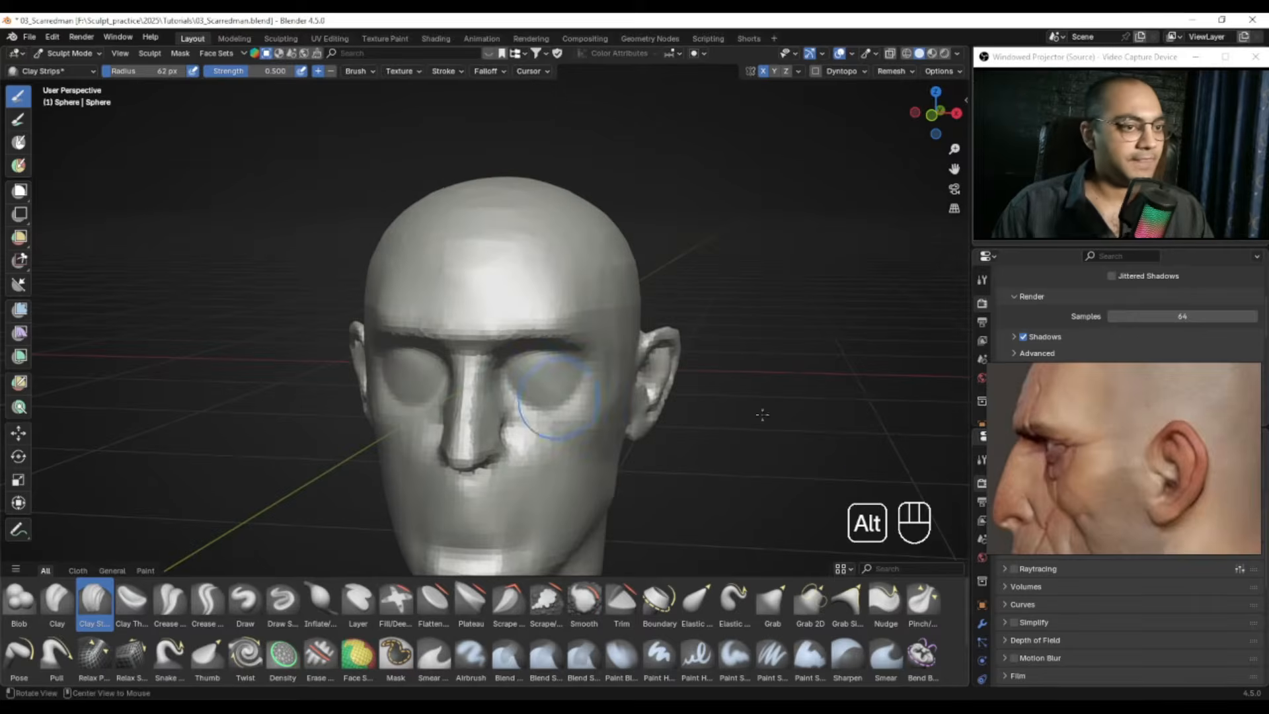
Step: Build up the upper eyelid fold under the outer brow with the Clay Strips brush at 48 px radius and smooth it
alt+middle_drag(433, 371, 488, 329)
alt+middle_drag(456, 321, 485, 264)
middle_drag(487, 297, 484, 263)
alt+shift+middle_drag(483, 268, 471, 343)
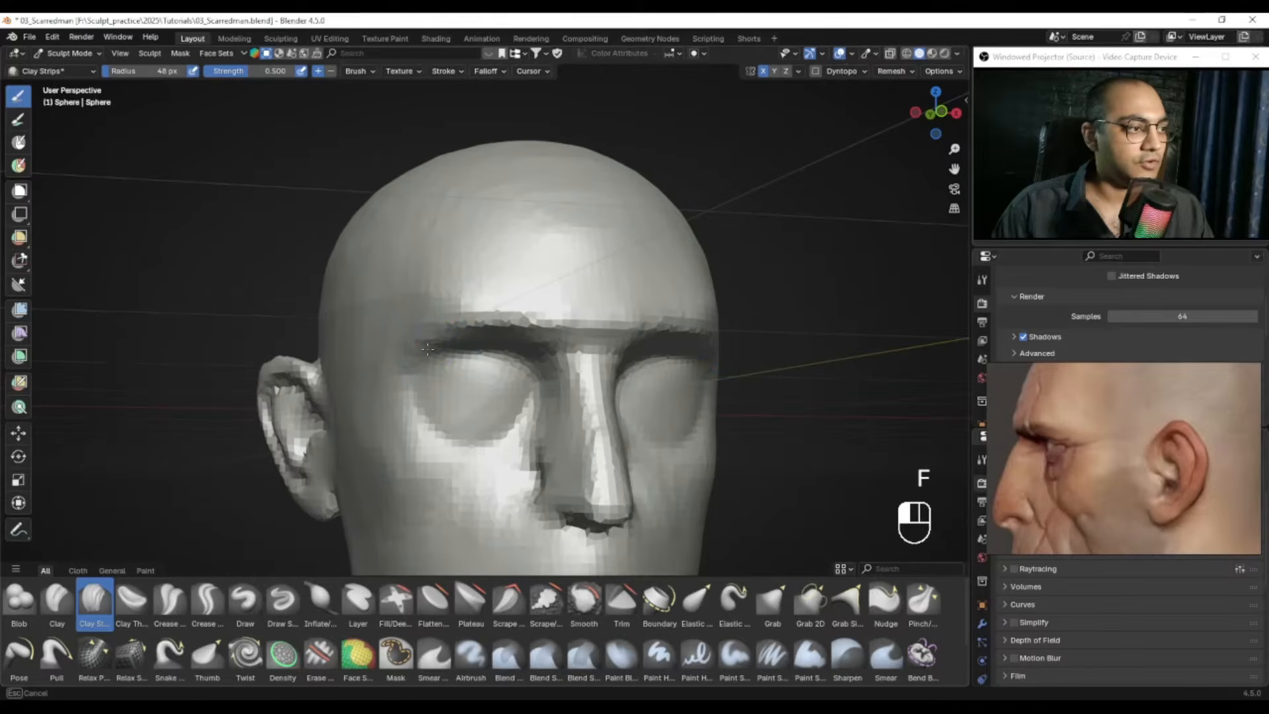
drag(440, 347, 485, 340)
key(f)
click(508, 343)
shift+drag(410, 364, 438, 351)
key(f)
click(487, 350)
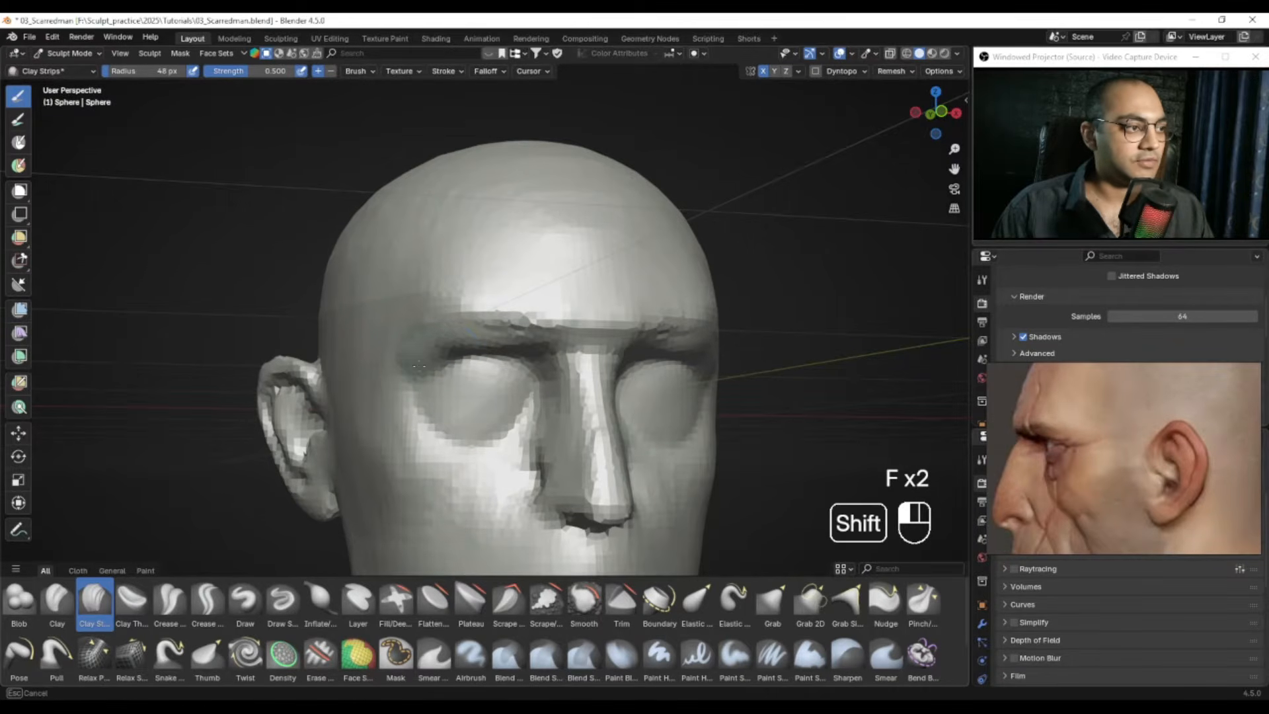
Step: Blend the outer brow fold into the temple with smoothing and Clay Strips strokes at 32 px radius
shift+drag(419, 365, 428, 357)
ctrl+alt+drag(440, 351, 440, 416)
mouse_move(529, 390)
alt+mouse_down()
mouse_move(416, 400)
mouse_move(456, 361)
alt+mouse_up()
key(f)
click(463, 360)
alt+drag(523, 390, 556, 392)
shift+drag(466, 360, 492, 354)
mouse_move(499, 387)
alt+mouse_down()
mouse_move(544, 388)
mouse_move(530, 417)
mouse_move(557, 386)
alt+mouse_up()
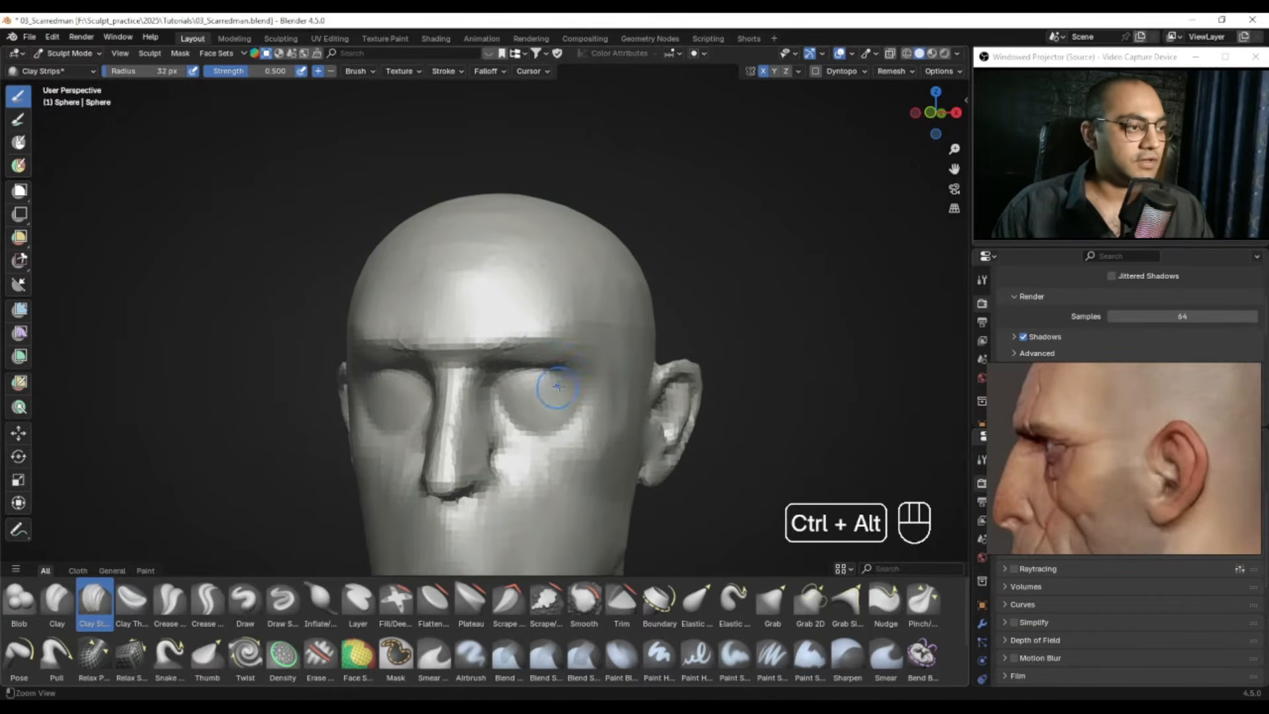
Step: Shape the outer corners of the eye sockets with the Clay Strips brush at about 44 px radius
middle_drag(557, 386, 511, 382)
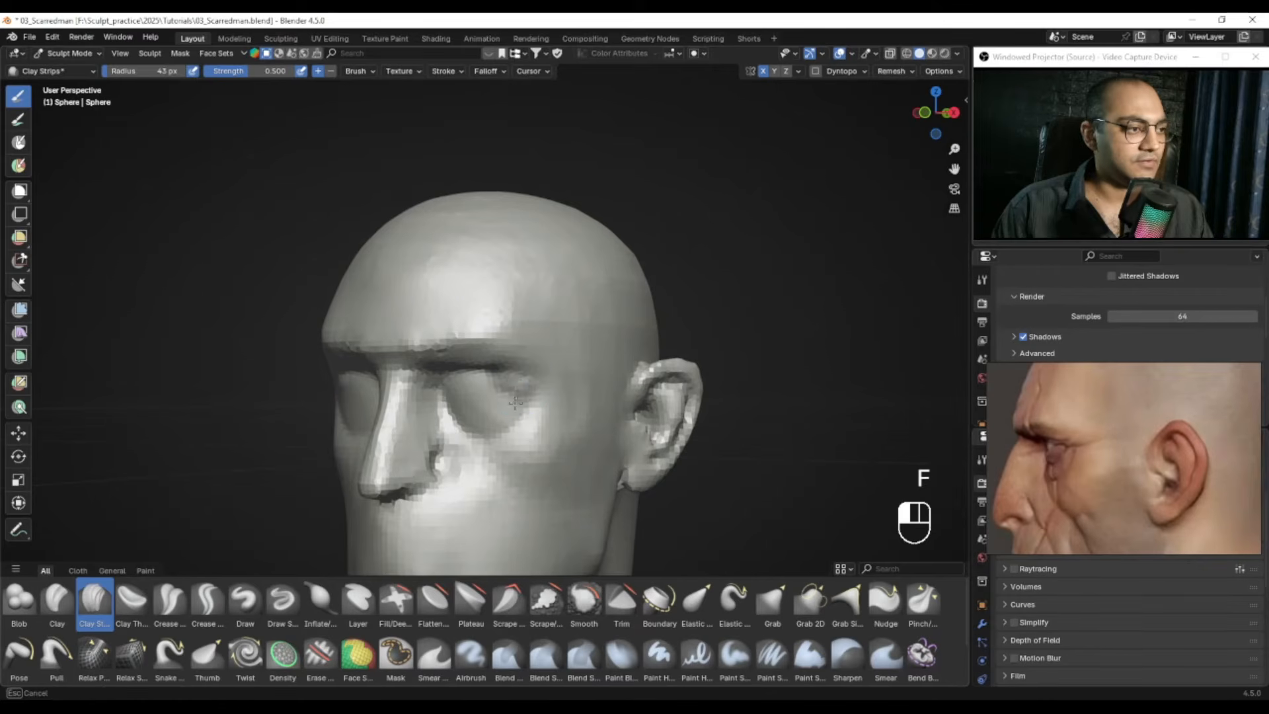
ctrl+alt+drag(441, 405, 529, 433)
ctrl+alt+drag(509, 384, 503, 413)
mouse_move(505, 370)
alt+mouse_down()
mouse_move(494, 370)
mouse_move(497, 314)
alt+mouse_up()
ctrl+alt+drag(506, 397, 501, 334)
mouse_move(462, 370)
alt+mouse_down()
mouse_move(515, 357)
mouse_move(499, 346)
alt+mouse_up()
key(f)
click(495, 345)
key(f)
click(506, 355)
alt+drag(502, 357, 442, 433)
ctrl+alt+drag(462, 371, 453, 340)
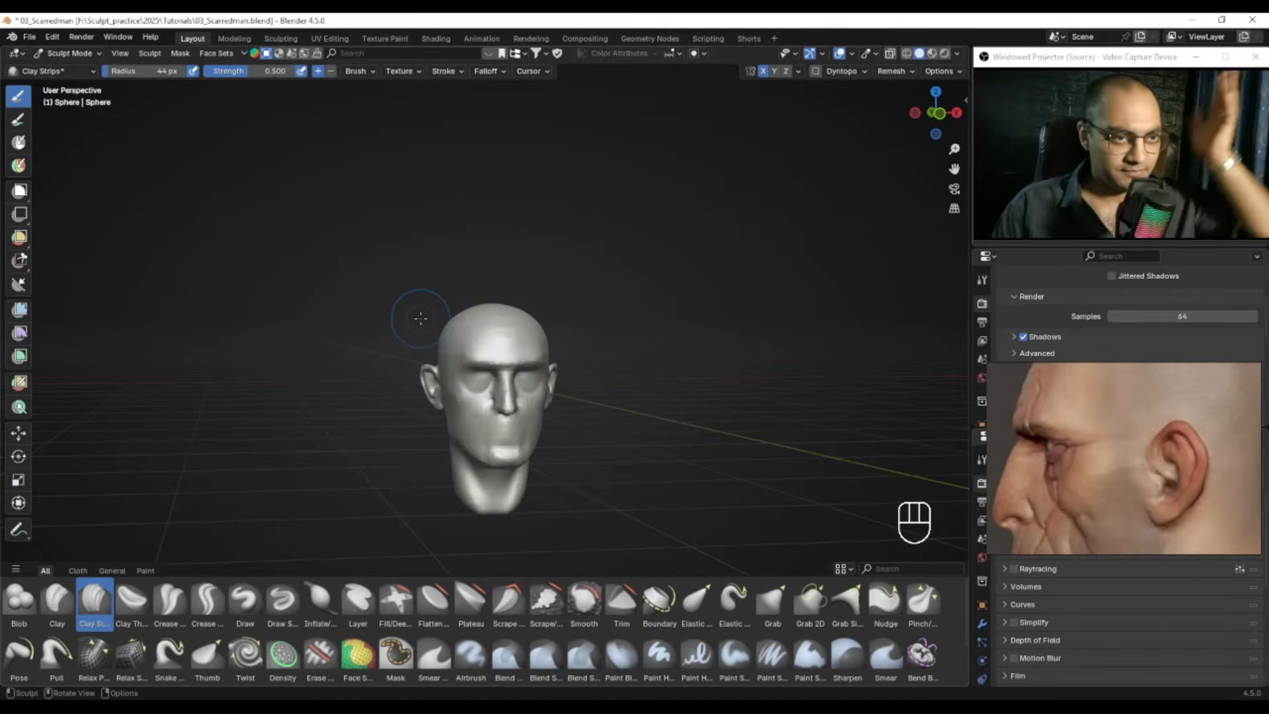
Step: Carve hollows into the temples beside the forehead with the Draw brush at 55 px radius
alt+drag(488, 232, 477, 255)
ctrl+alt+drag(477, 255, 483, 273)
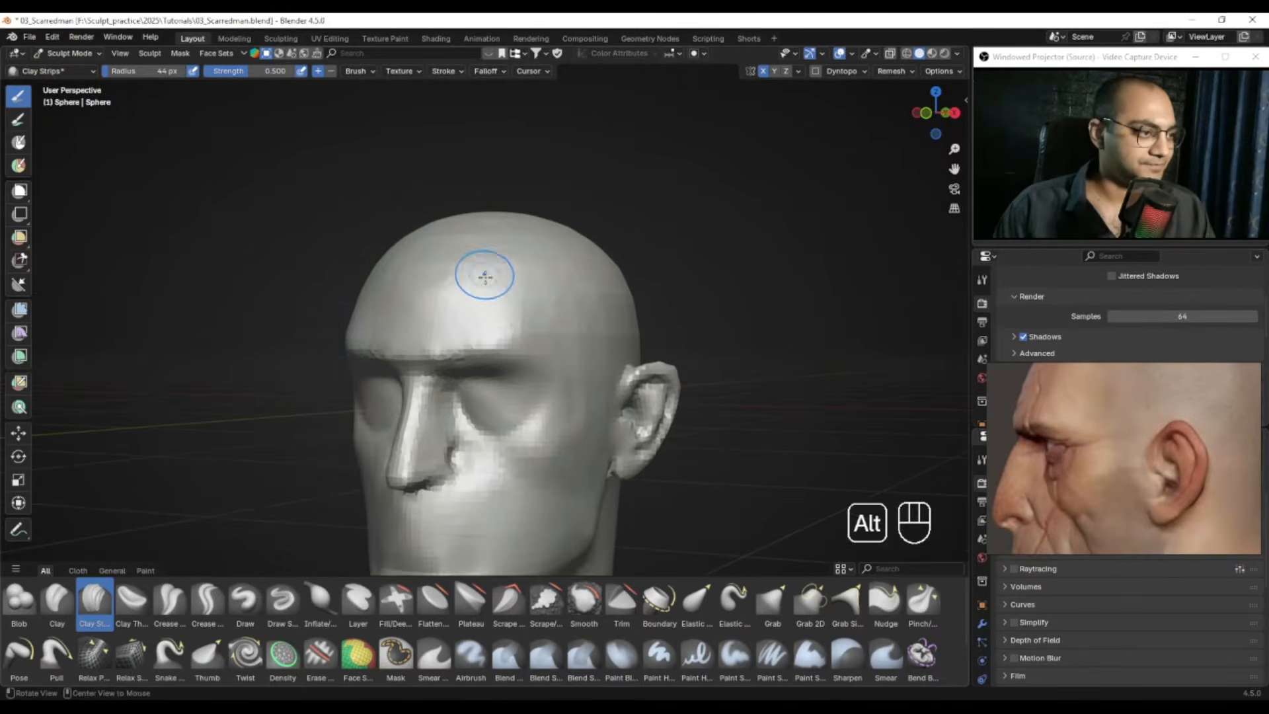
click(247, 595)
mouse_move(529, 297)
middle_down()
mouse_move(471, 298)
mouse_move(483, 356)
middle_up()
key(f)
click(488, 362)
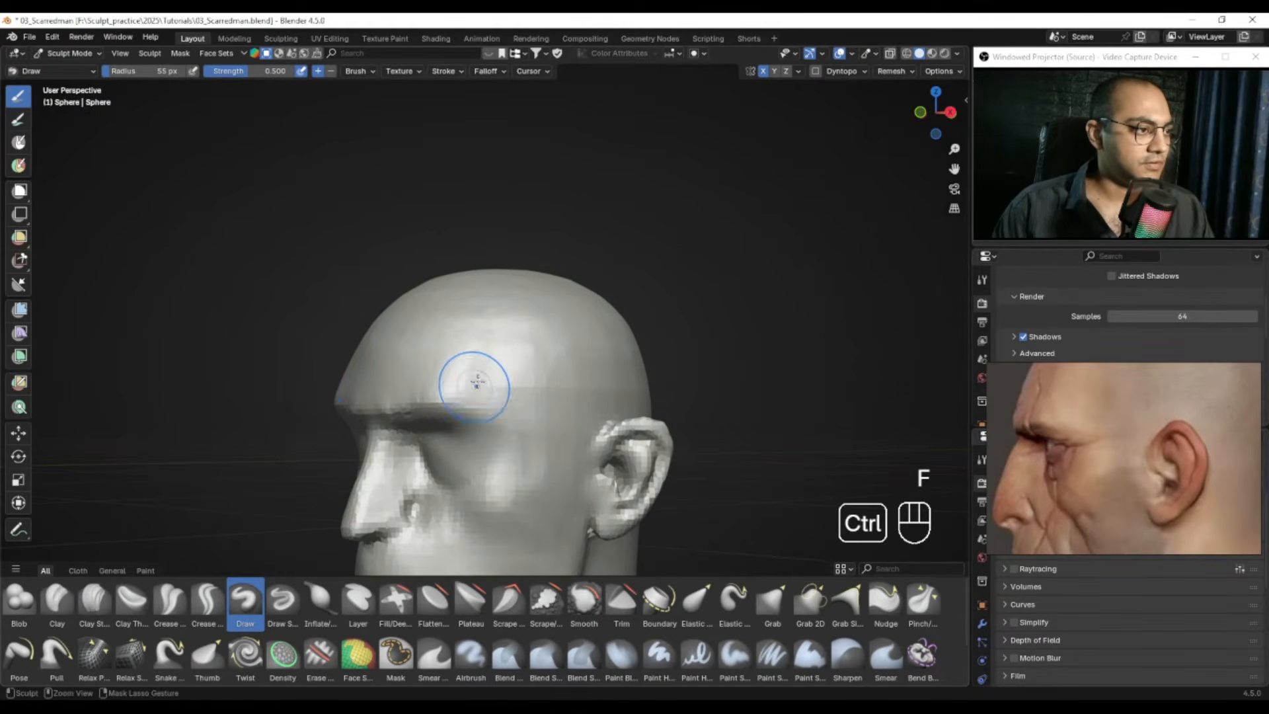
alt+drag(512, 415, 556, 471)
Step: Compare the forehead with the reference's front faces and undo the temple carving
alt+drag(1079, 448, 1148, 455)
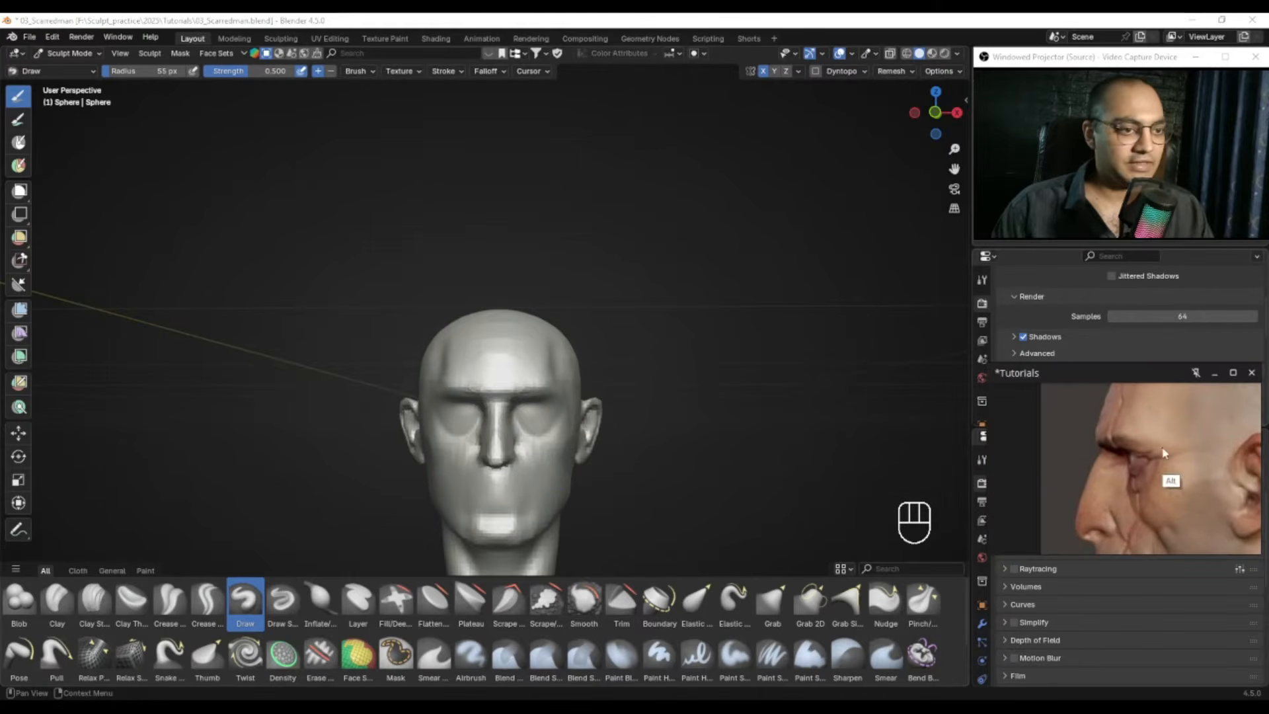
scroll(1148, 454, down, 5)
alt+drag(1236, 454, 1119, 439)
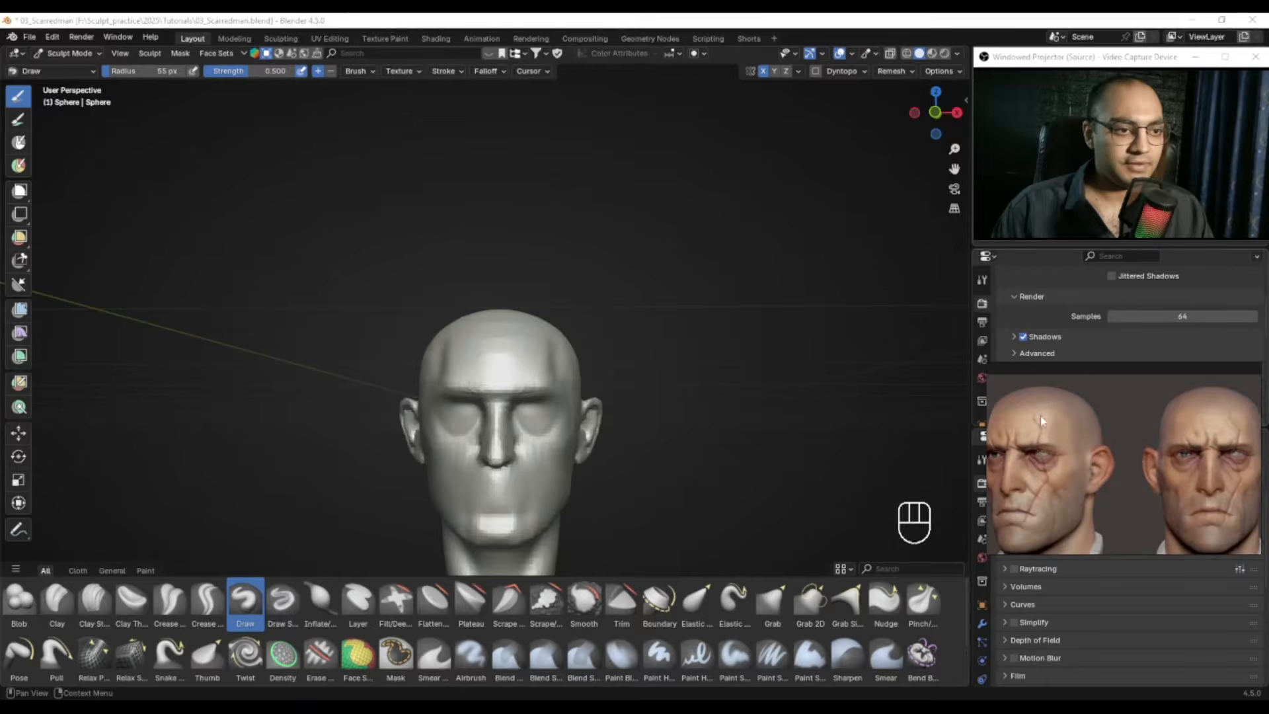
alt+drag(560, 397, 466, 385)
mouse_move(466, 385)
ctrl+alt+mouse_down()
mouse_move(519, 331)
mouse_move(546, 363)
ctrl+alt+mouse_up()
key(ctrl+z)
key(ctrl+z)
key(ctrl+z)
Step: Rework the temples with the Draw brush at 75 px and 50 px radius, smoothing the transitions
key(f)
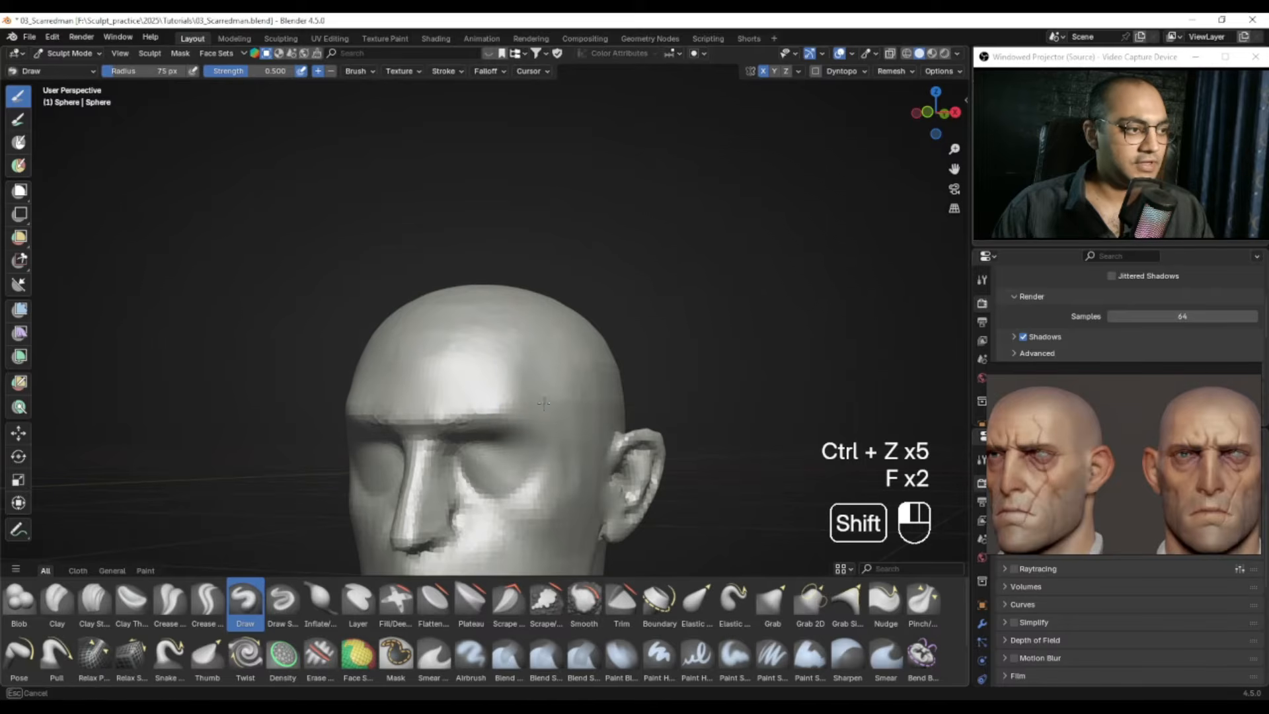
key(f)
click(536, 378)
alt+middle_drag(544, 402, 486, 355)
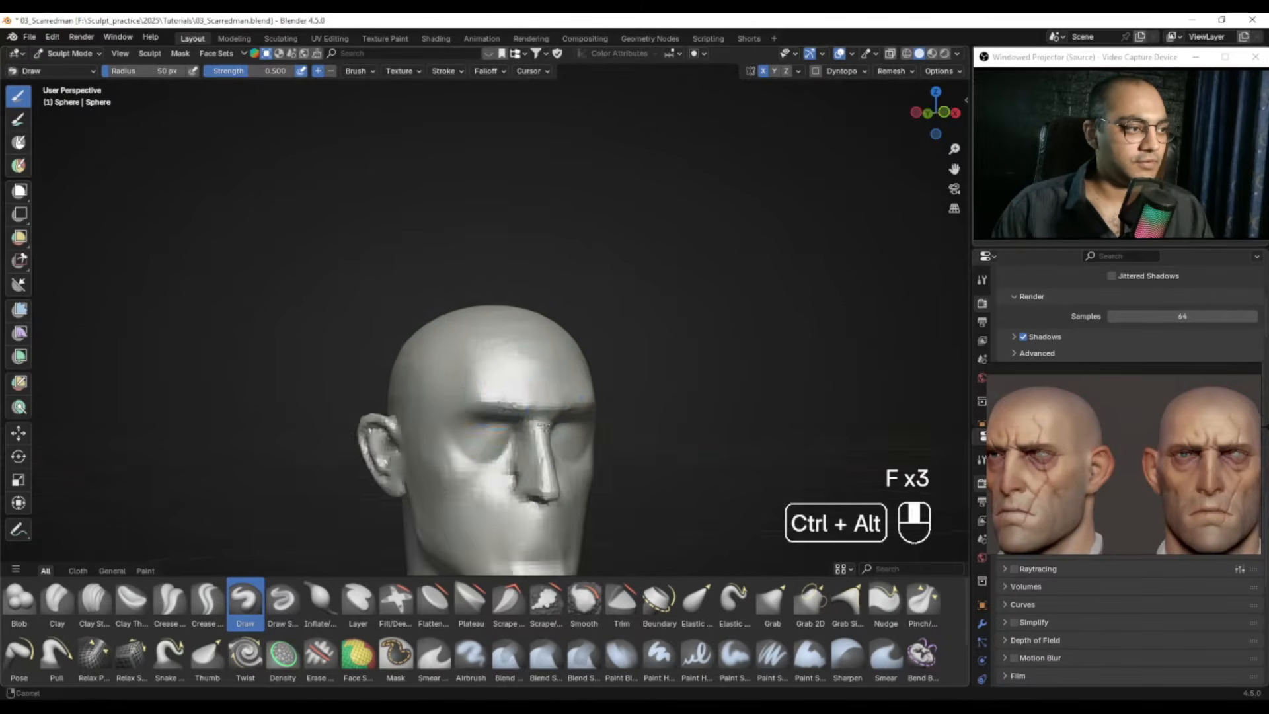
mouse_move(477, 388)
shift+mouse_down()
mouse_move(487, 405)
mouse_move(403, 397)
shift+mouse_up()
ctrl+alt+drag(404, 396, 423, 456)
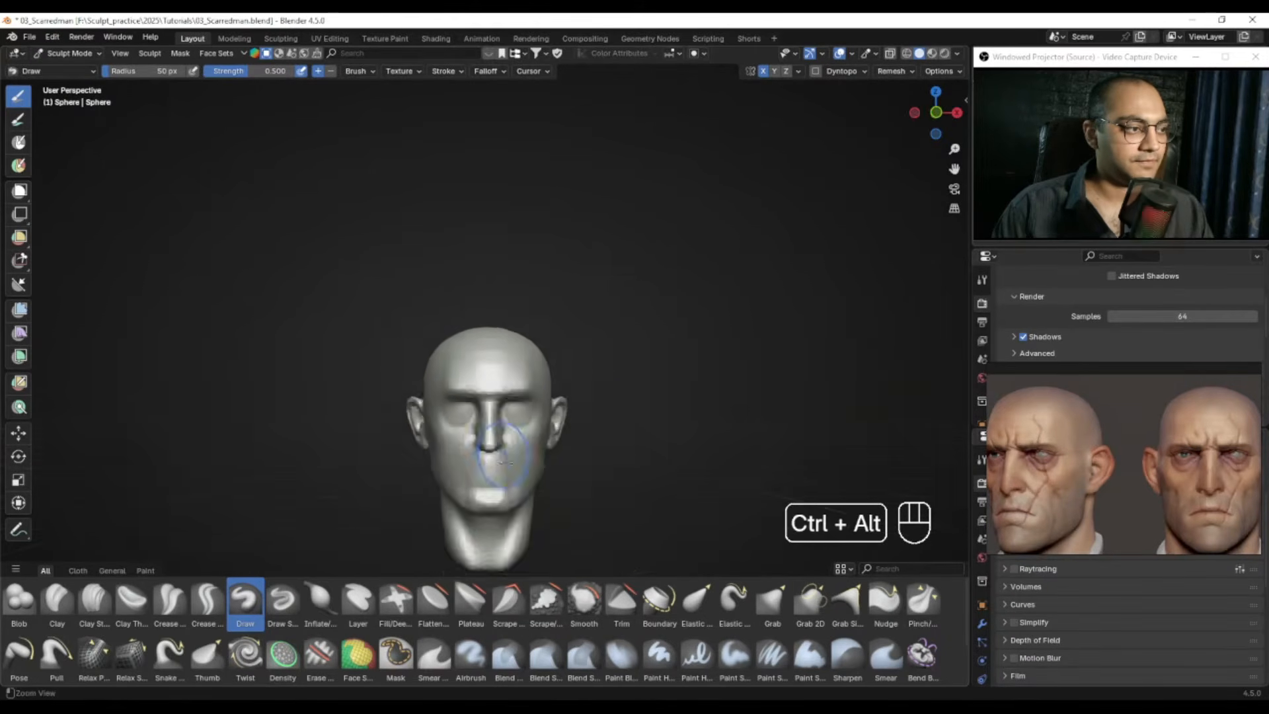
Step: Reshape the forehead's front profile with the Grab brush at 99 px radius, following the side-view reference
mouse_move(543, 433)
ctrl+alt+mouse_down()
mouse_move(563, 389)
mouse_move(634, 408)
mouse_move(478, 380)
mouse_move(517, 404)
ctrl+alt+mouse_up()
alt+drag(517, 404, 502, 395)
alt+drag(1062, 461, 1215, 441)
mouse_move(456, 378)
ctrl+alt+mouse_down()
mouse_move(460, 361)
mouse_move(483, 384)
mouse_move(493, 377)
ctrl+alt+mouse_up()
key(g)
key(f)
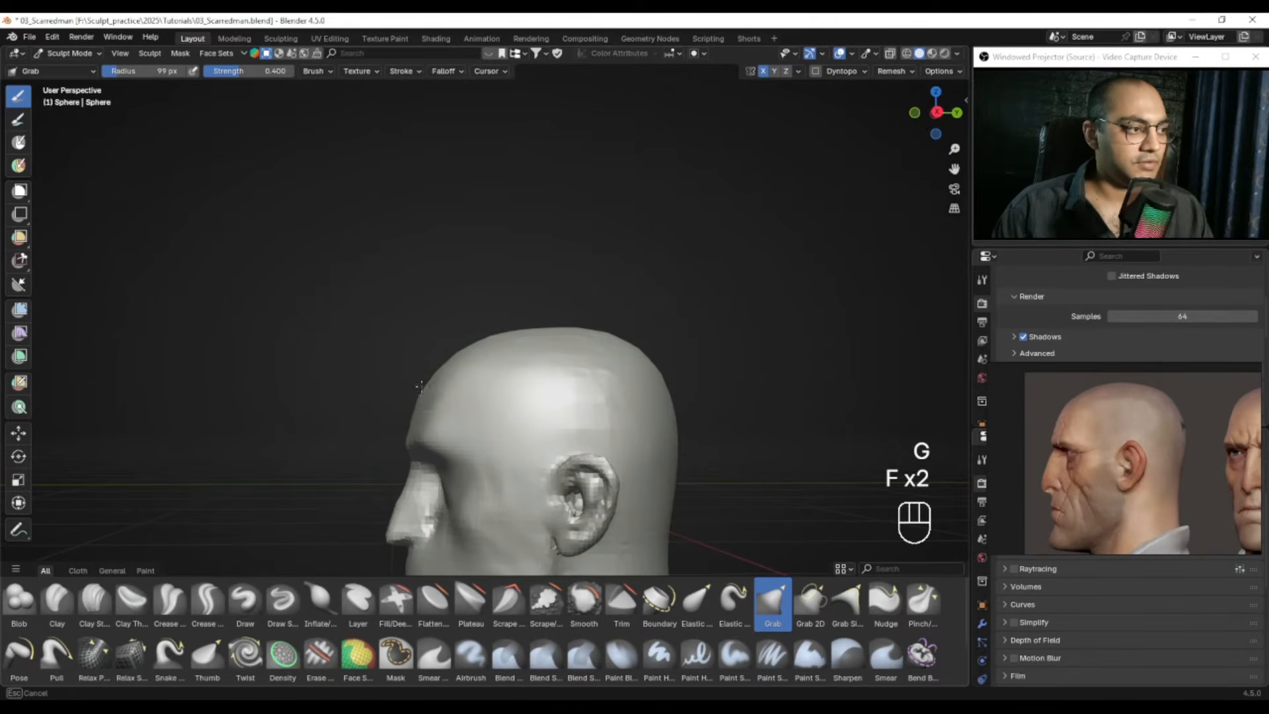
middle_drag(441, 375, 469, 366)
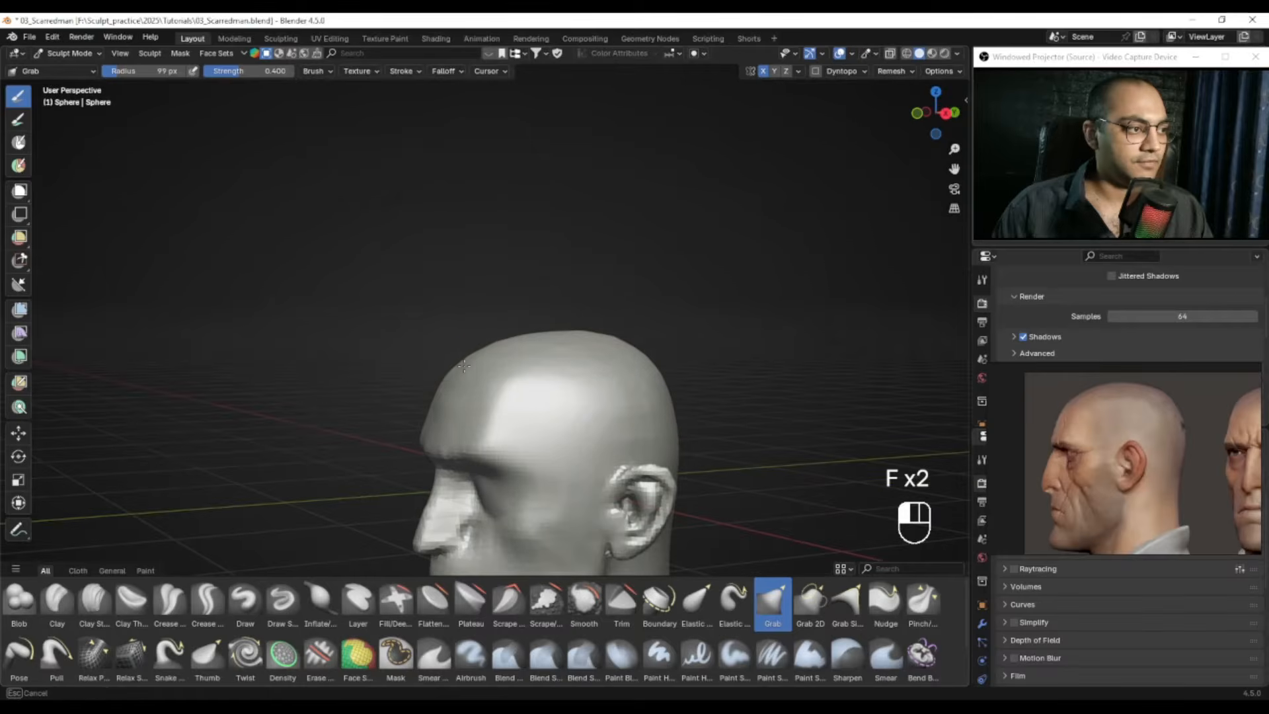
alt+drag(464, 366, 581, 368)
Step: Shape the side of the forehead from above with the Grab brush at 103 px radius
key(f)
alt+drag(498, 373, 488, 423)
key(f)
click(459, 376)
alt+drag(441, 381, 464, 385)
key(f)
click(448, 400)
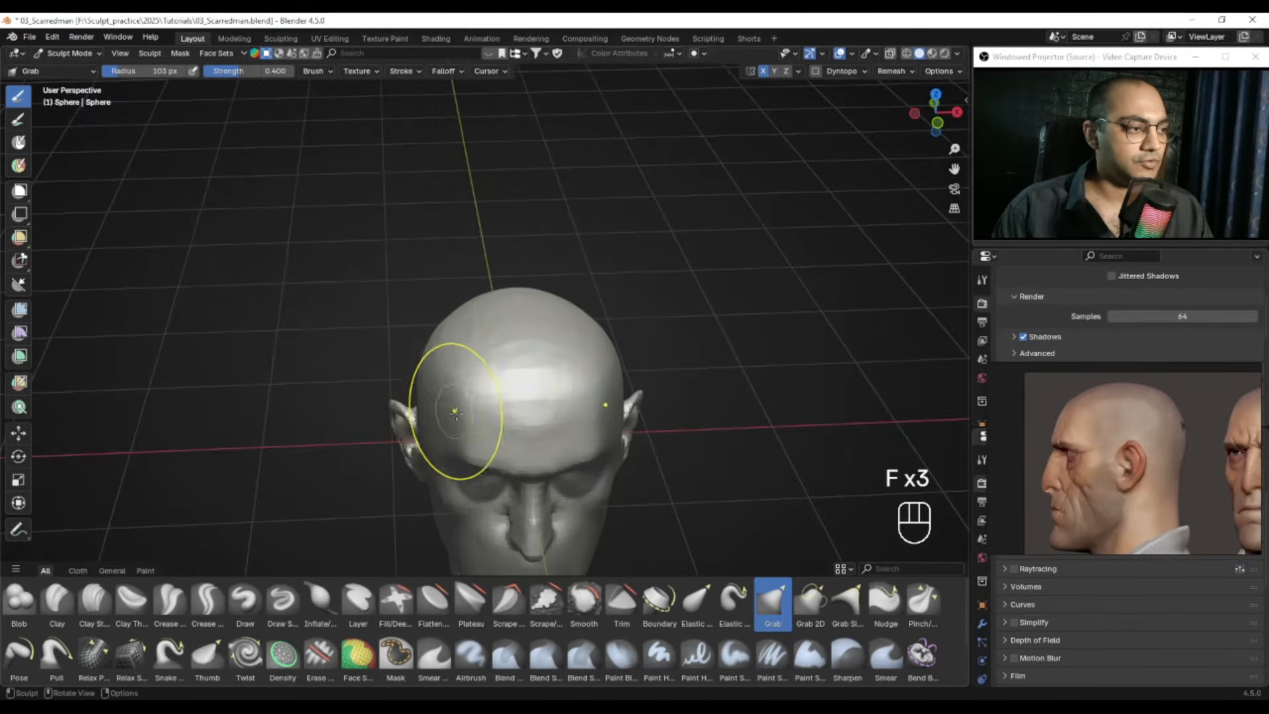
Step: Rework the forehead and temple contours with resized Grab brush strokes, undoing one temple adjustment
key(f)
click(441, 428)
key(ctrl+z)
mouse_move(445, 402)
alt+mouse_down()
mouse_move(443, 418)
mouse_move(434, 404)
alt+mouse_up()
key(f)
click(437, 408)
alt+drag(492, 423, 506, 357)
alt+right_drag(513, 356, 562, 383)
mouse_move(566, 388)
alt+mouse_down()
mouse_move(519, 396)
mouse_move(537, 401)
alt+mouse_up()
key(f)
click(496, 395)
Step: Examine the head from several angles and compare its front shape with the reference's front face
mouse_move(539, 403)
alt+middle_down()
mouse_move(554, 399)
mouse_move(556, 443)
alt+middle_up()
mouse_move(556, 443)
alt+middle_down()
mouse_move(579, 417)
mouse_move(632, 420)
alt+middle_up()
alt+shift+middle_drag(631, 421, 596, 254)
middle_drag(595, 311, 556, 288)
mouse_move(502, 380)
middle_down()
mouse_move(462, 361)
mouse_move(549, 363)
mouse_move(494, 365)
middle_up()
alt+drag(1189, 476, 1129, 451)
scroll(1128, 450, down, 3)
scroll(1109, 427, up, 3)
alt+middle_drag(532, 370, 556, 425)
alt+drag(556, 425, 534, 410)
shift+middle_drag(534, 410, 549, 362)
scroll(516, 318, up, 2)
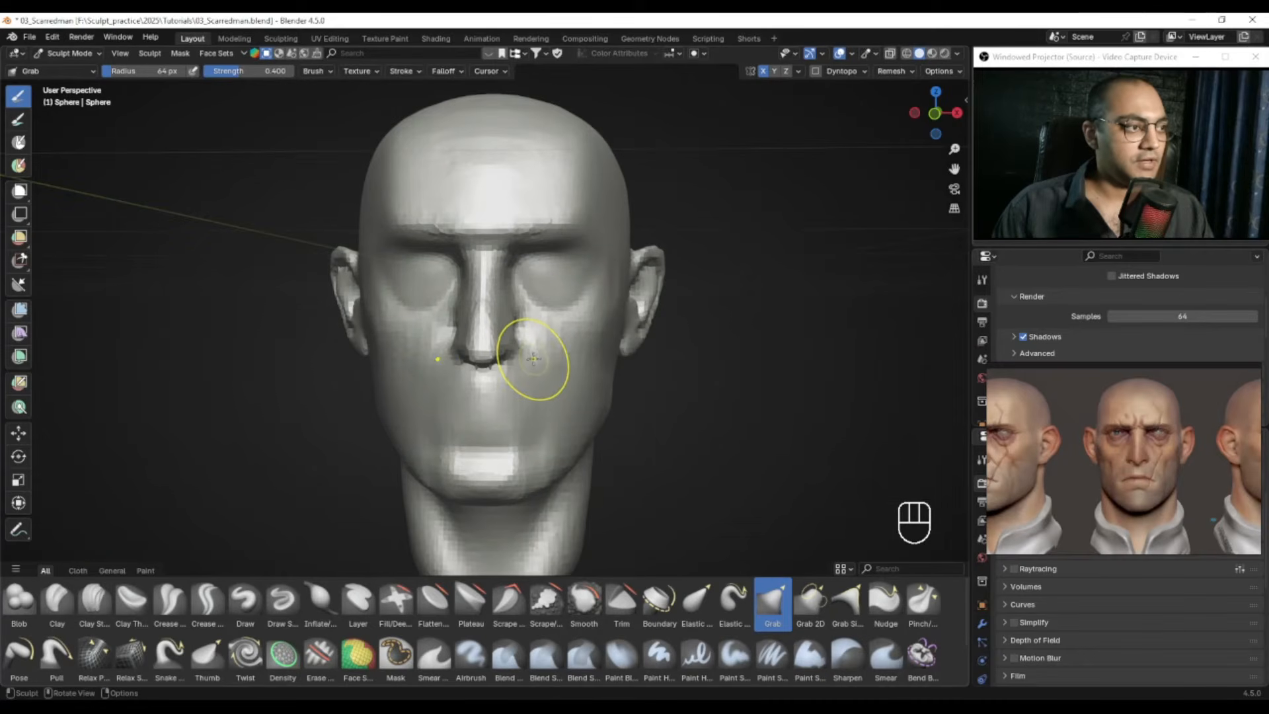
Step: Set the remesh voxel size to about 0.0185 m and save the file
key(r)
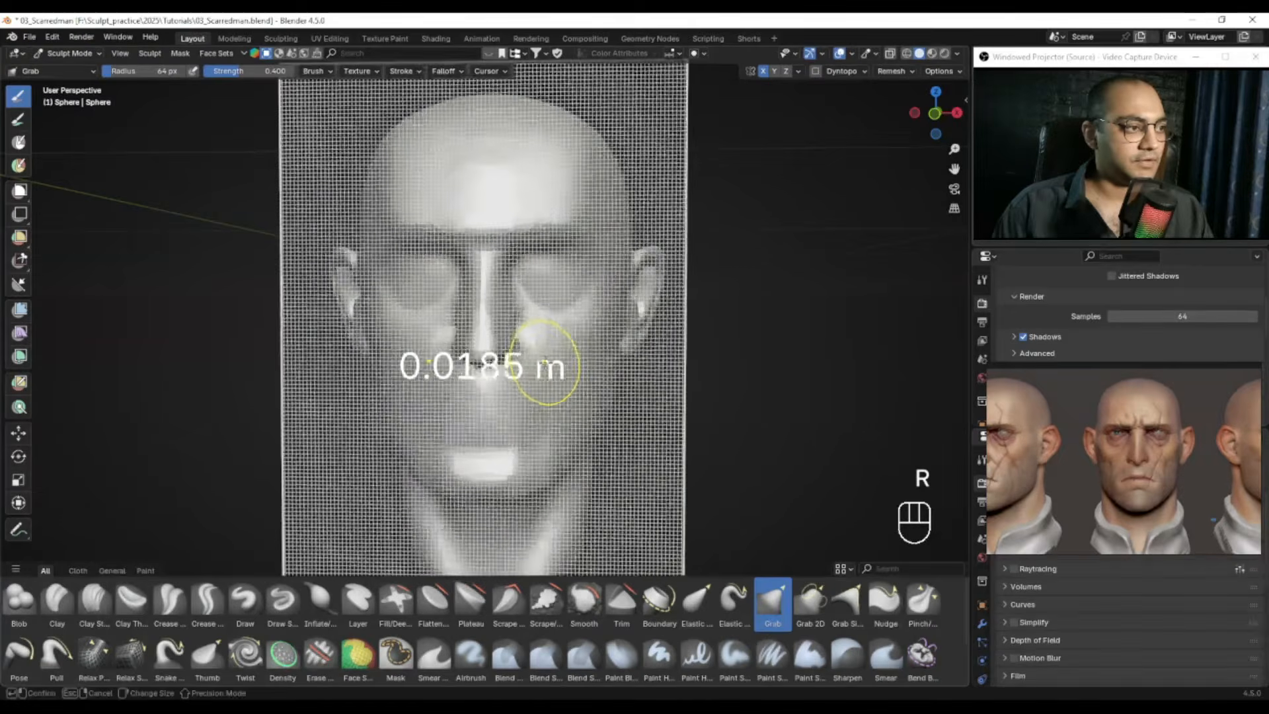
click(551, 365)
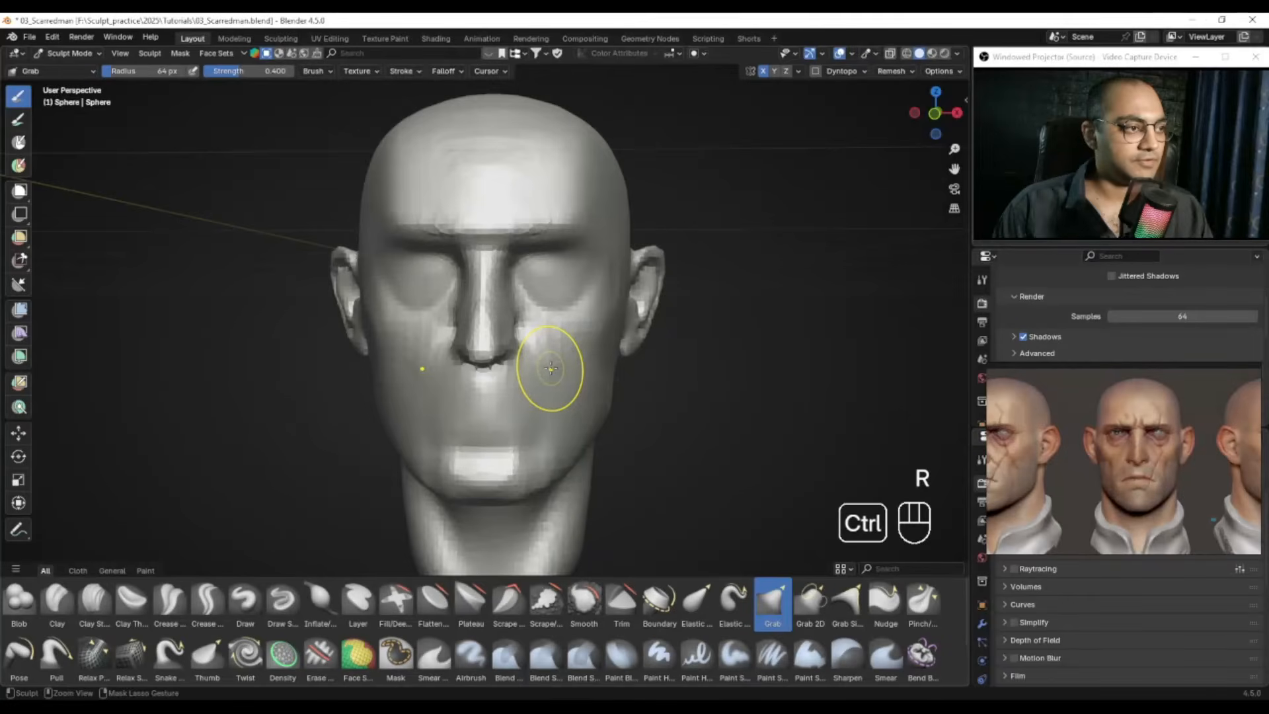
key(ctrl+s)
Step: Fill and smooth the side of the nose around the nostril with the Clay Strips brush at 55 px radius
alt+middle_drag(533, 368, 492, 271)
scroll(546, 323, up, 2)
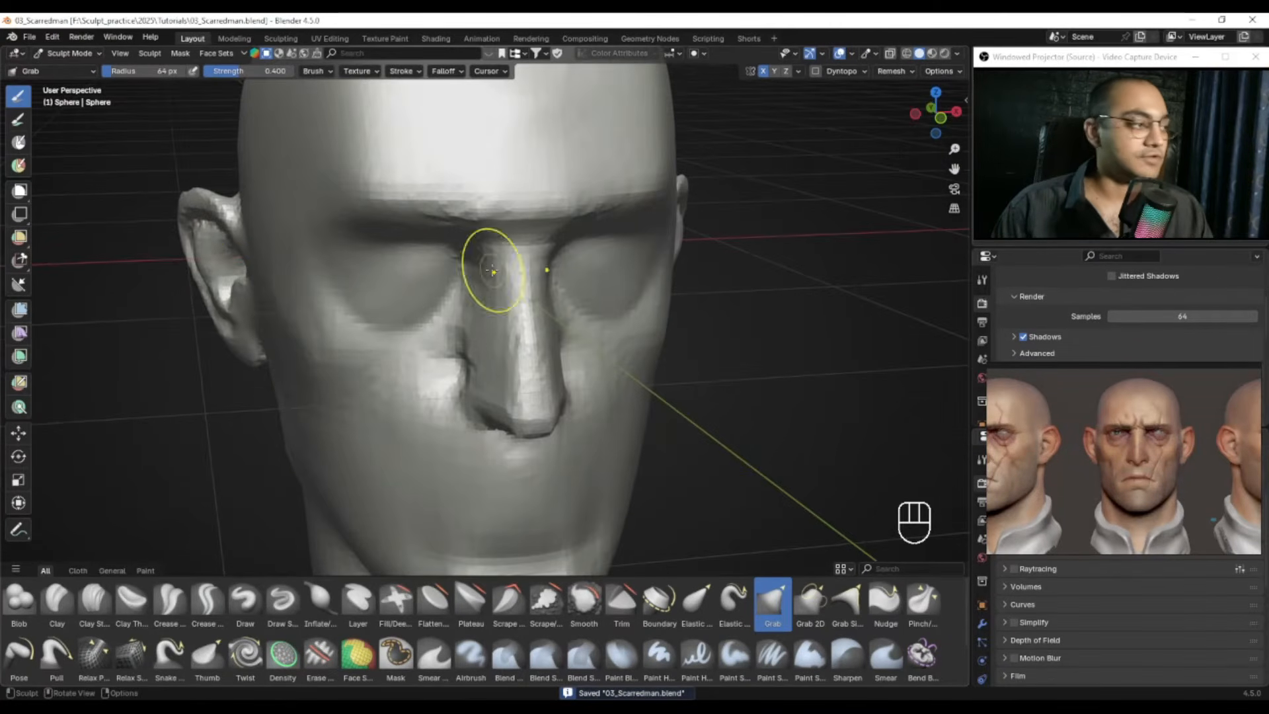
click(95, 598)
mouse_move(515, 377)
ctrl+alt+middle_down()
mouse_move(538, 355)
mouse_move(526, 361)
ctrl+alt+middle_up()
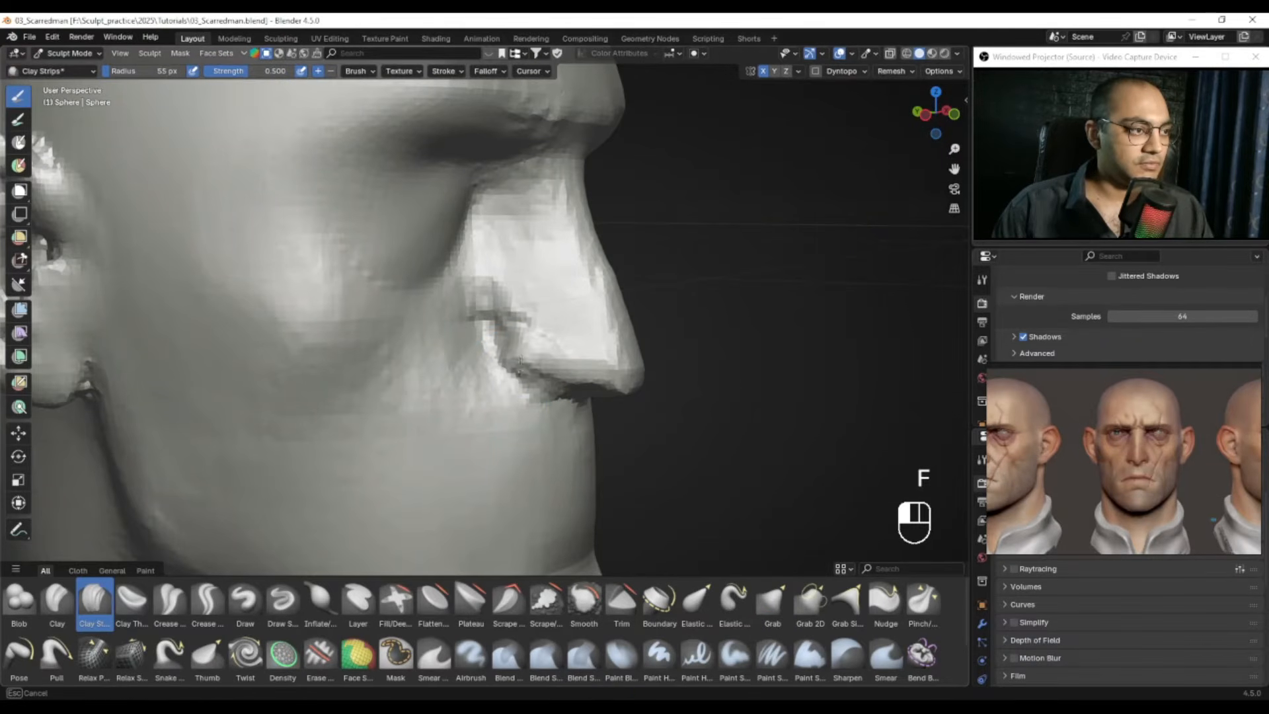
mouse_move(552, 360)
alt+middle_down()
mouse_move(526, 383)
mouse_move(488, 310)
alt+middle_up()
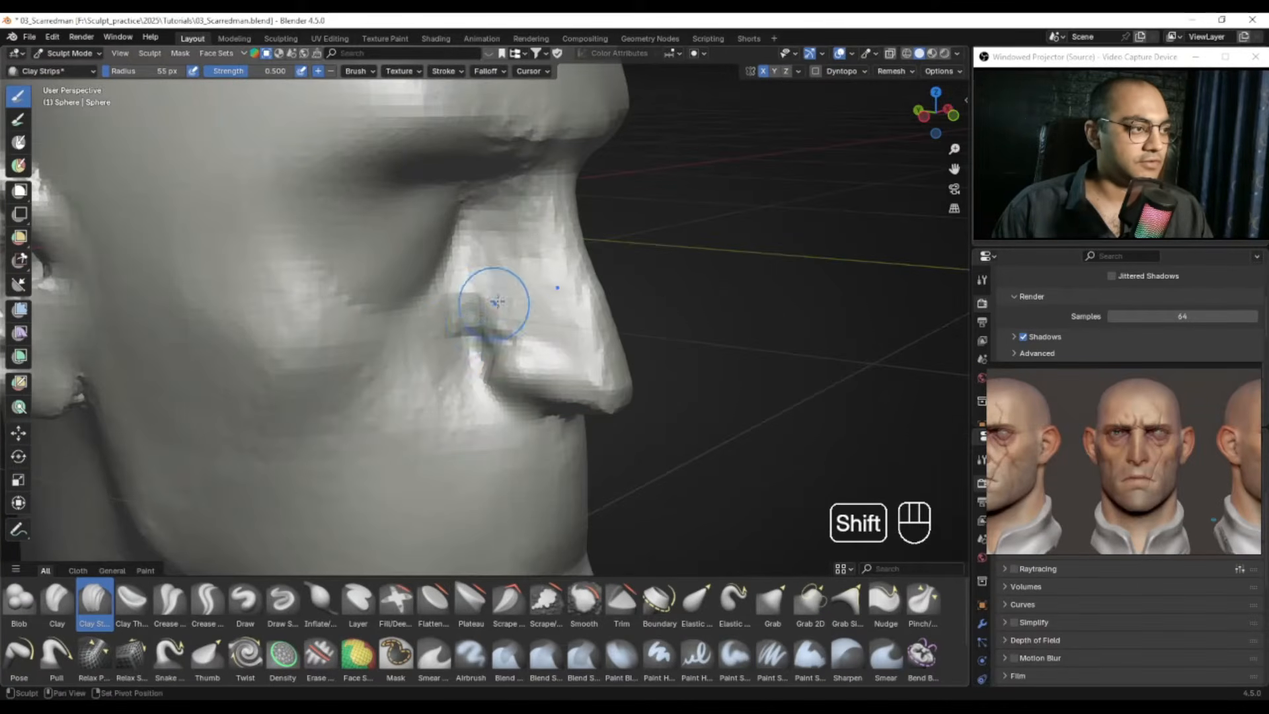
mouse_move(562, 357)
alt+middle_down()
mouse_move(513, 355)
mouse_move(493, 371)
mouse_move(519, 335)
mouse_move(512, 311)
mouse_move(542, 366)
alt+middle_up()
Step: Block in the nasolabial fold from the nostril down the cheek with Clay Strips at 63 px and 47 px radius, following the three-quarter reference
alt+drag(1188, 450, 1075, 438)
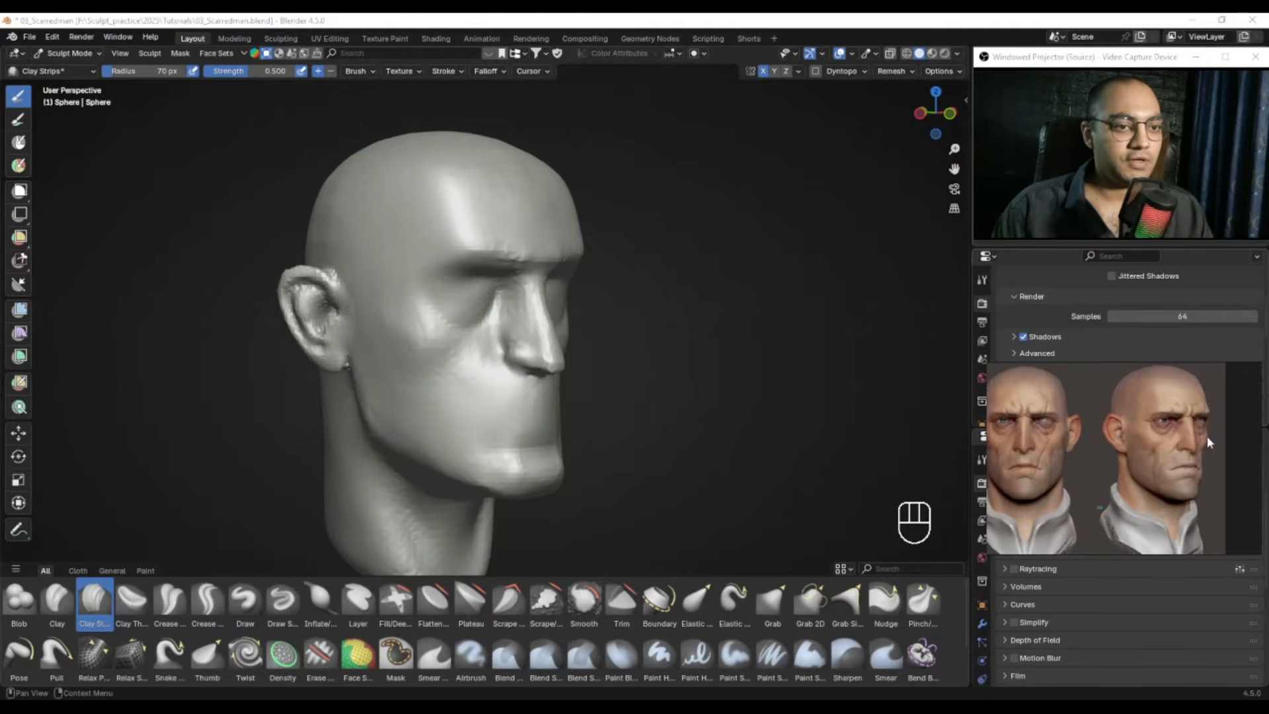
mouse_move(462, 390)
ctrl+alt+middle_down()
mouse_move(465, 360)
mouse_move(509, 336)
ctrl+alt+middle_up()
key(f)
click(500, 336)
key(f)
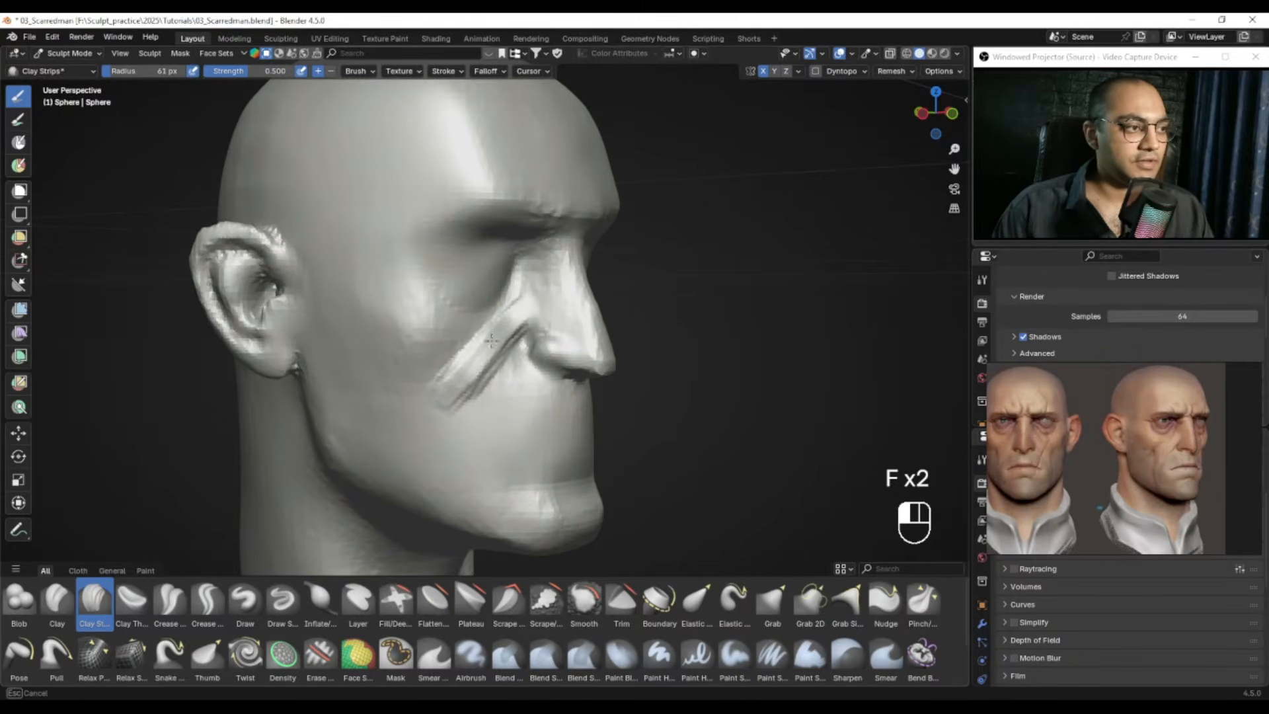
drag(451, 393, 431, 418)
key(f)
click(508, 334)
key(f)
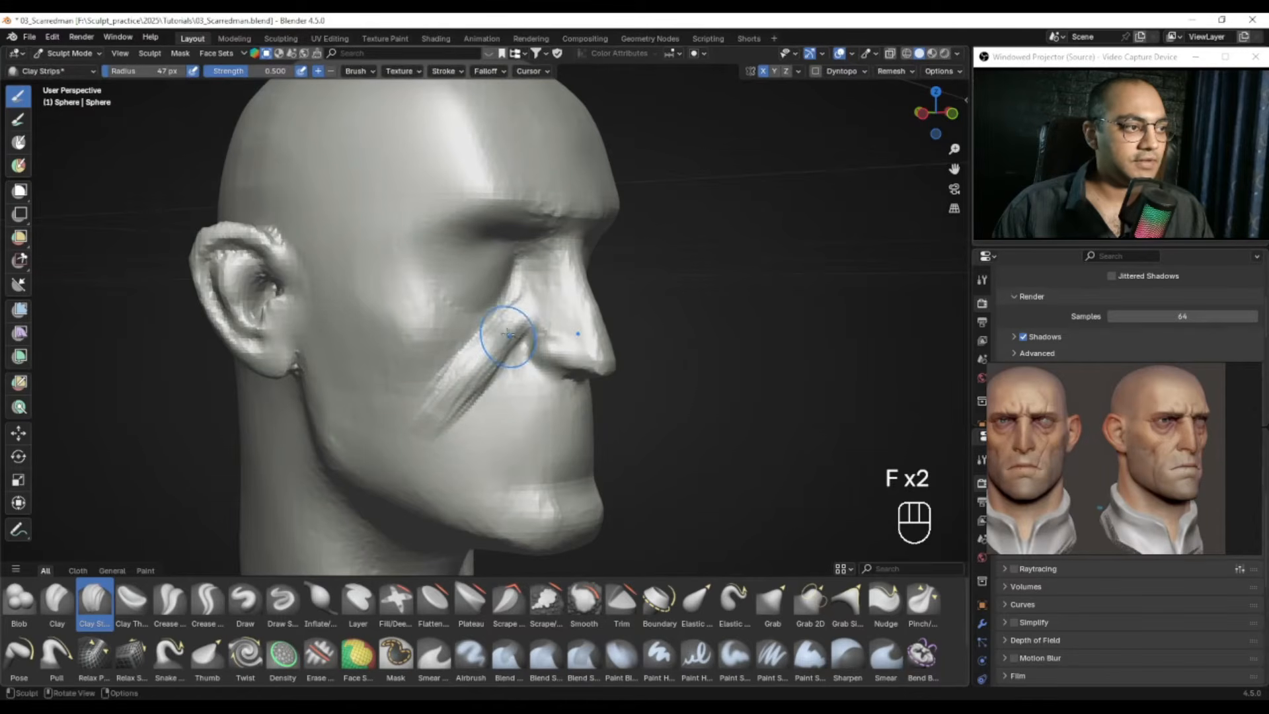
Step: Smooth the nasolabial fold and redefine it with Clay Strips at 66 px and 58 px radius
mouse_move(562, 333)
alt+mouse_down()
mouse_move(456, 334)
mouse_move(518, 334)
alt+mouse_up()
key(f)
click(497, 317)
key(f)
shift+drag(522, 315, 391, 418)
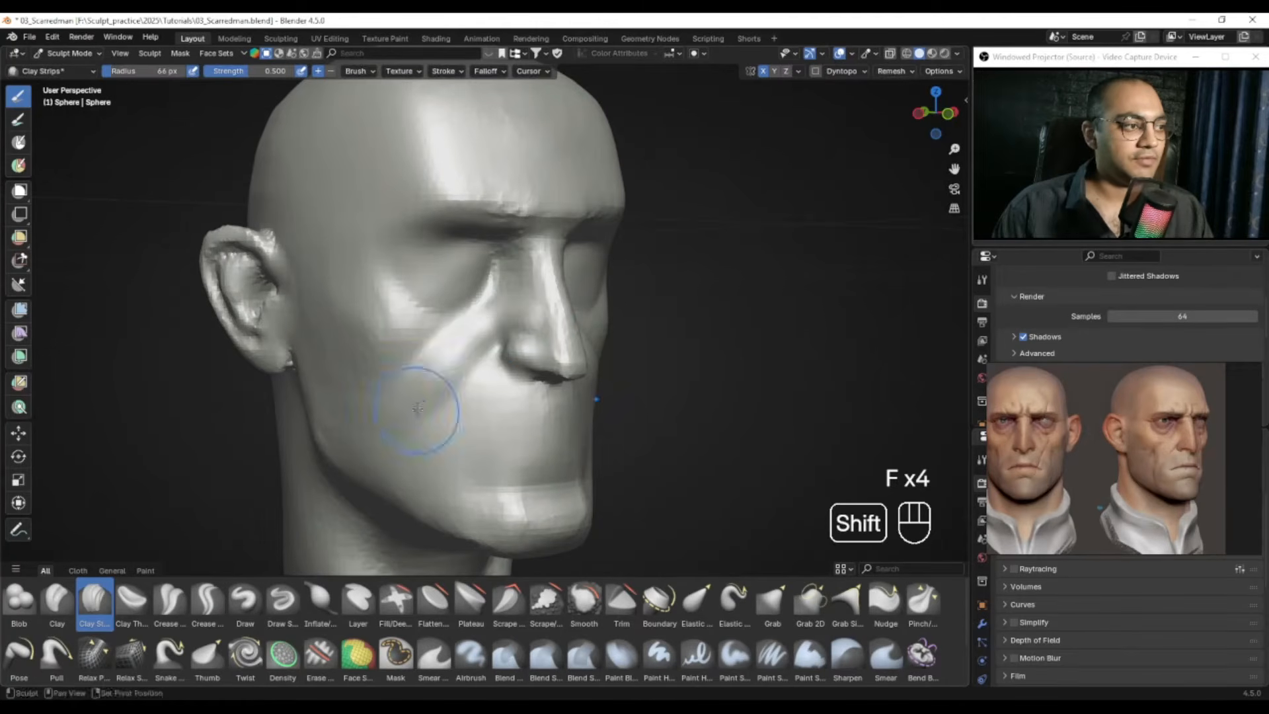
key(f)
click(456, 357)
alt+drag(456, 347, 505, 338)
drag(463, 375, 444, 414)
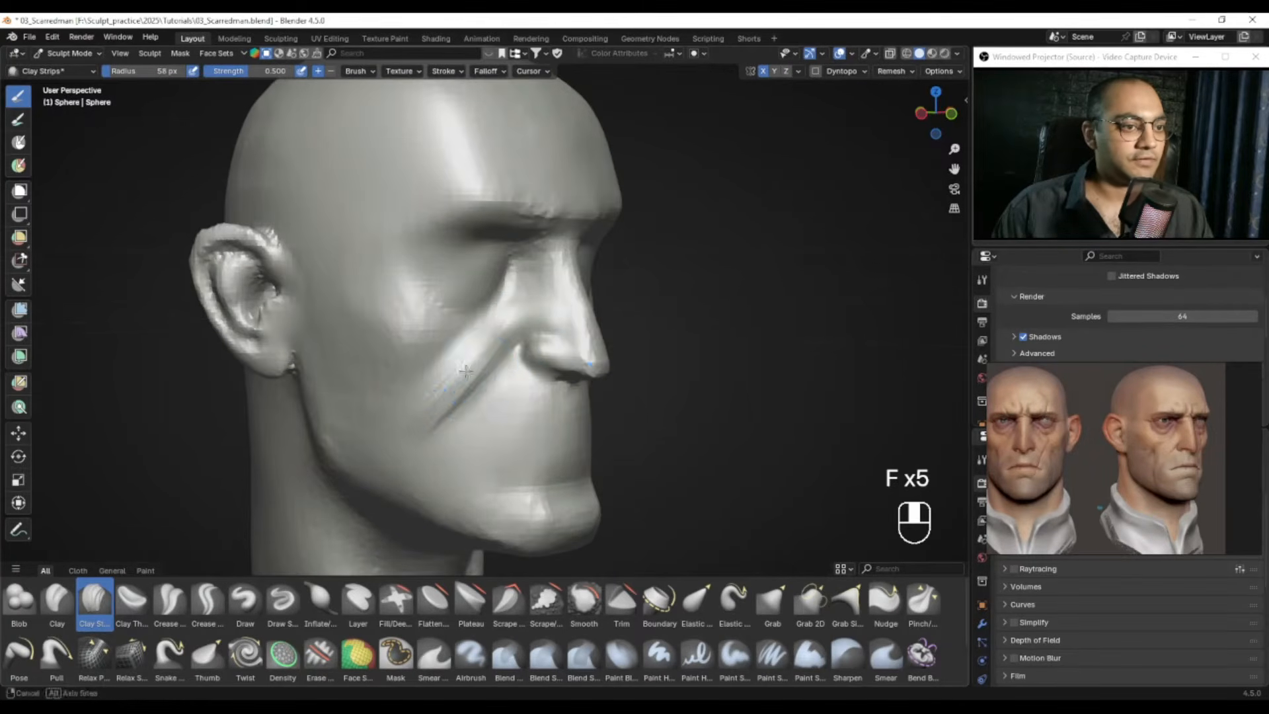
Step: Widen the nasolabial fold with Clay Strips at 64 px and 45 px radius and blend it into the cheek
alt+drag(486, 373, 534, 362)
key(f)
click(538, 363)
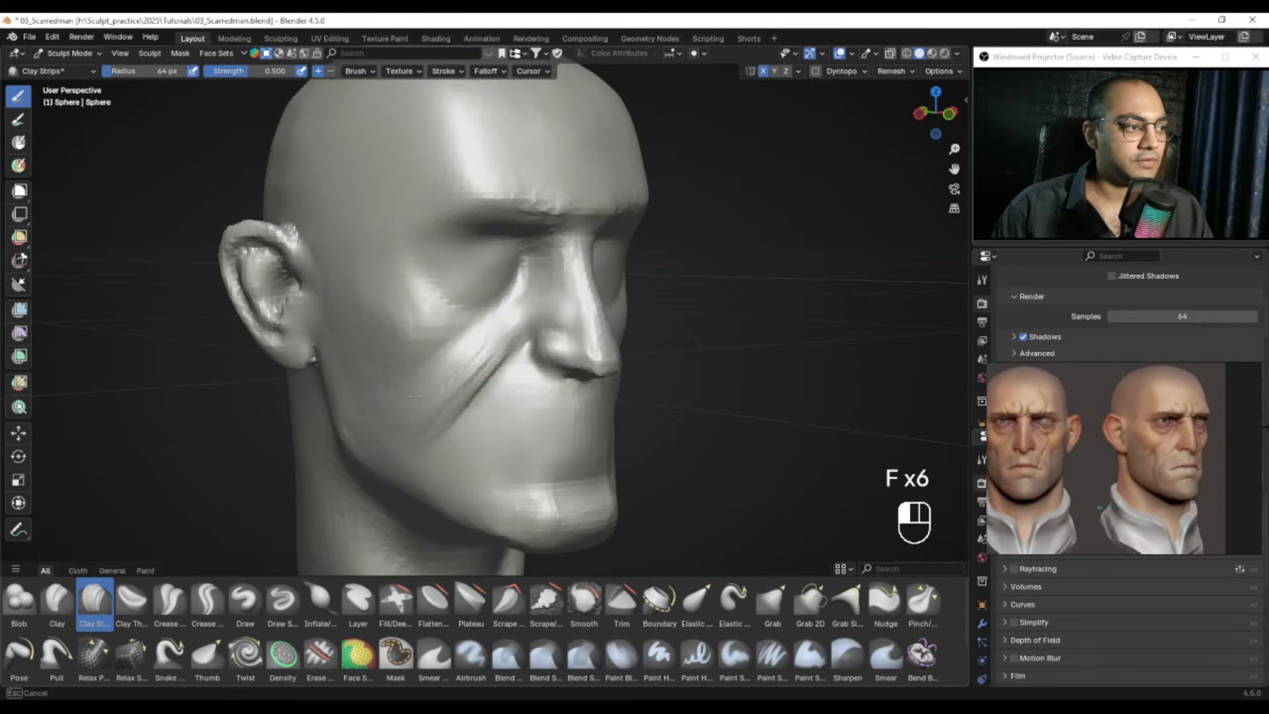
key(f)
click(456, 417)
mouse_move(456, 414)
shift+mouse_down()
mouse_move(466, 376)
mouse_move(489, 383)
mouse_move(449, 397)
shift+mouse_up()
key(f)
click(496, 388)
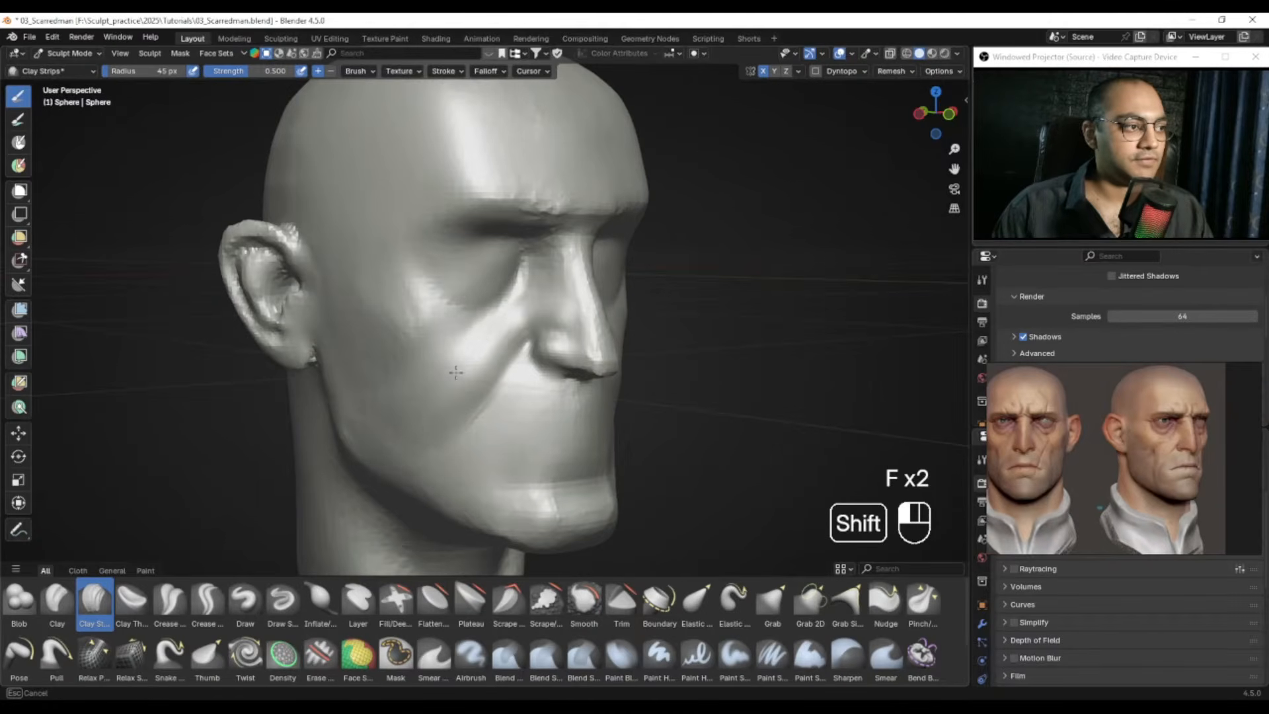
alt+drag(489, 347, 429, 374)
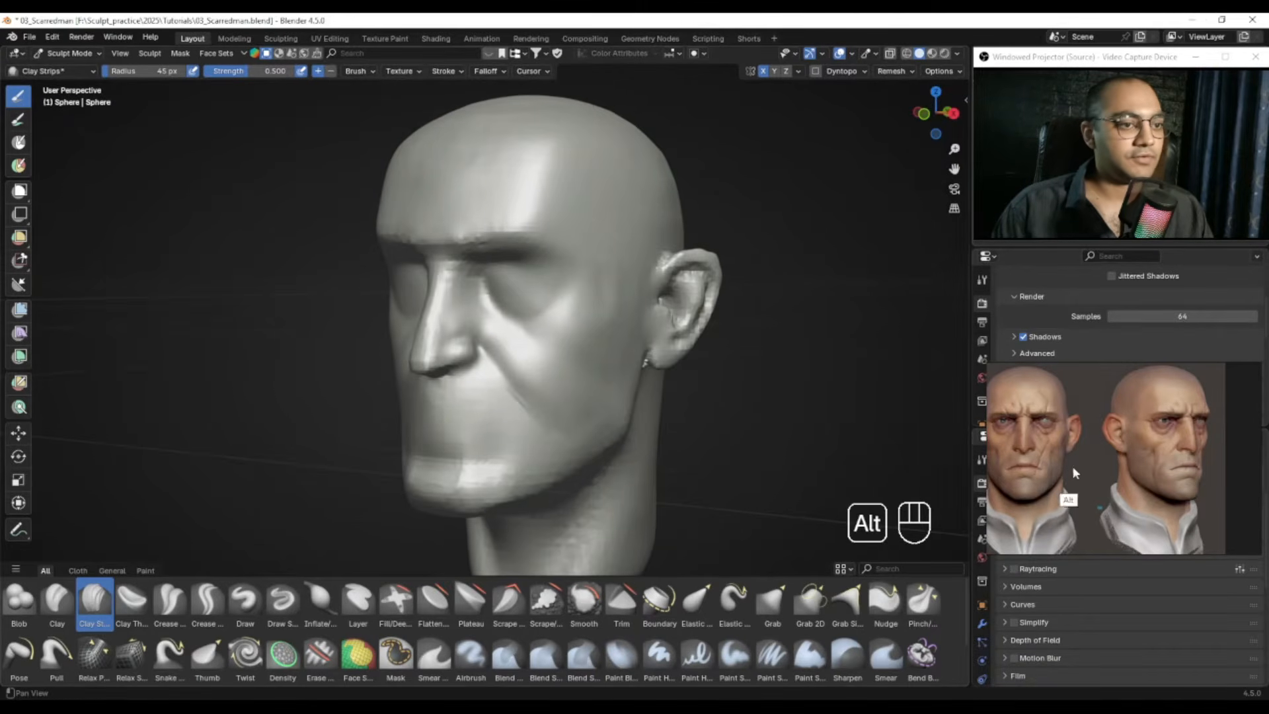
Step: Carve the hollow beneath the cheekbone with the Draw brush, undoing the first stroke and continuing at 63 px radius
alt+drag(1132, 444, 1072, 442)
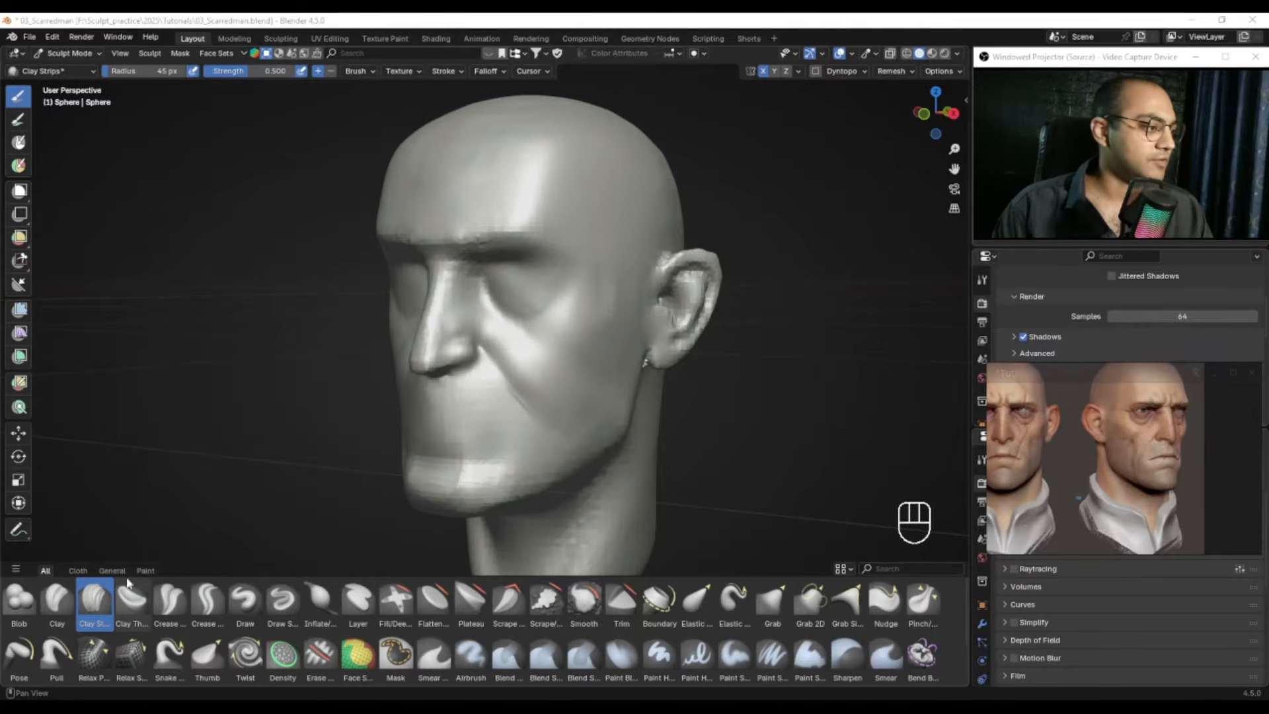
click(254, 599)
alt+drag(529, 377, 493, 371)
key(f)
alt+shift+drag(562, 327, 615, 351)
key(ctrl+z)
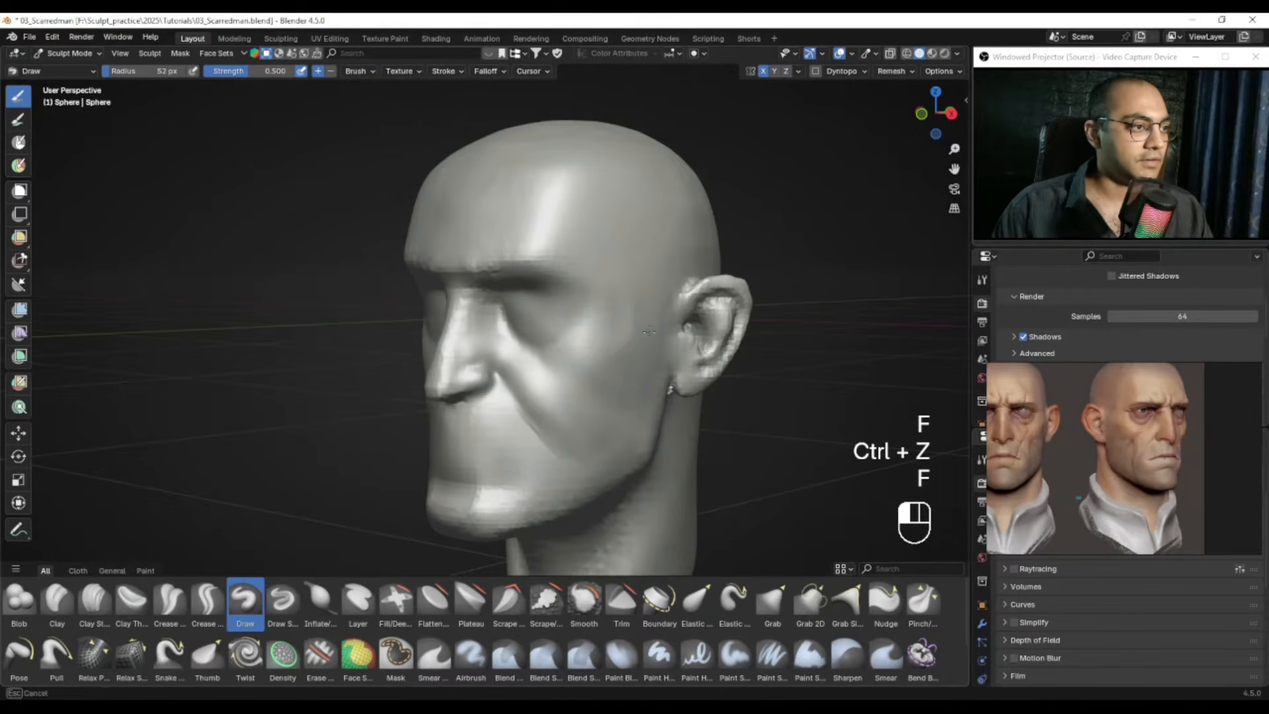
click(647, 332)
mouse_move(651, 342)
mouse_down()
mouse_move(612, 346)
mouse_move(687, 343)
mouse_move(626, 342)
mouse_up()
key(shift+f)
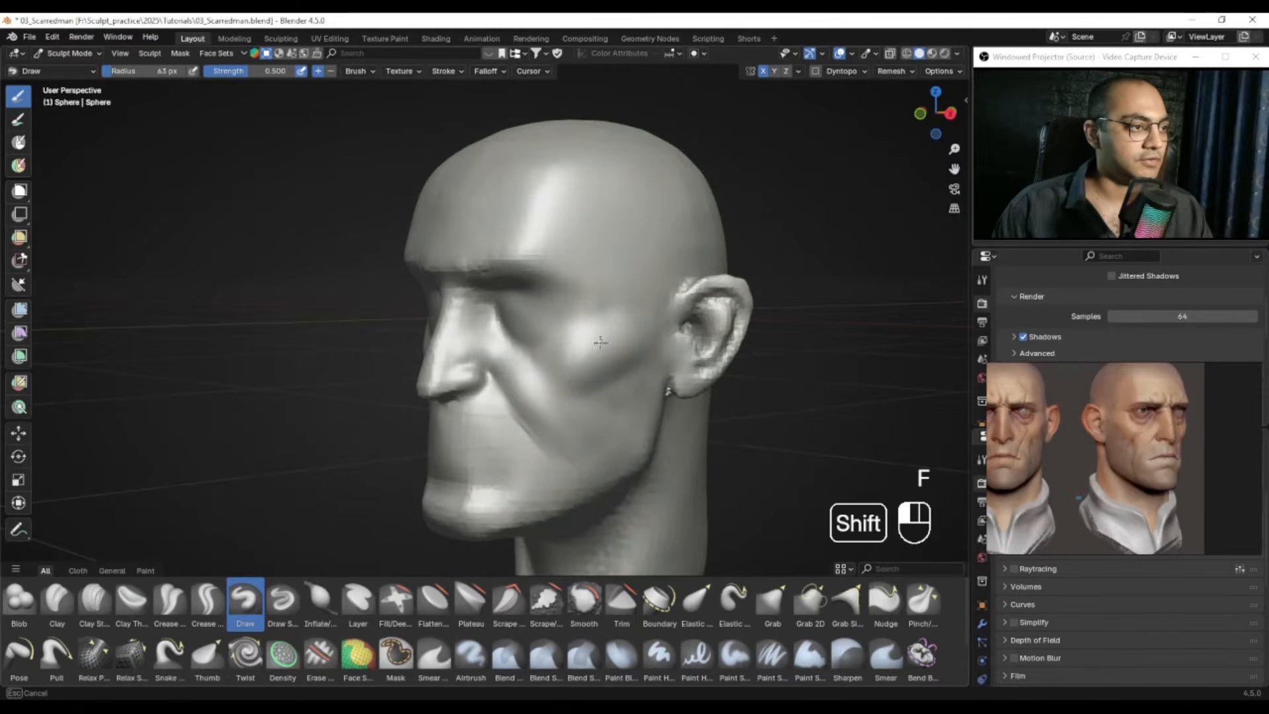
Step: Adjust the cheek and jaw with the Grab brush at 85 px radius and deepen the cheek hollow with the Draw brush
alt+drag(577, 383, 670, 375)
mouse_move(605, 375)
alt+middle_down()
mouse_move(509, 364)
mouse_move(578, 377)
mouse_move(445, 481)
alt+middle_up()
key(g)
key(f)
click(579, 365)
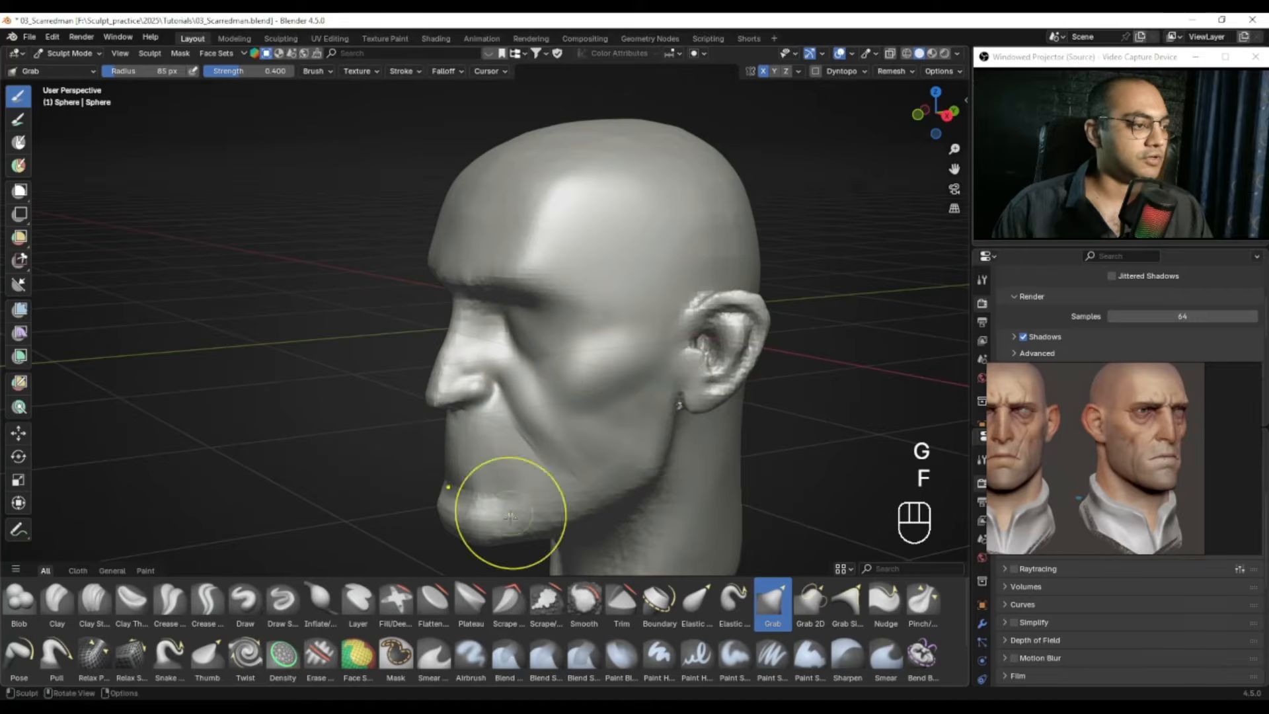
click(243, 607)
mouse_move(525, 368)
alt+middle_down()
mouse_move(548, 370)
mouse_move(516, 344)
alt+middle_up()
key(f)
alt+middle_drag(462, 390, 525, 376)
Step: Try reshaping the front of the cheekbone with the Grab brush at 95 px and 82 px radius
key(g)
key(f)
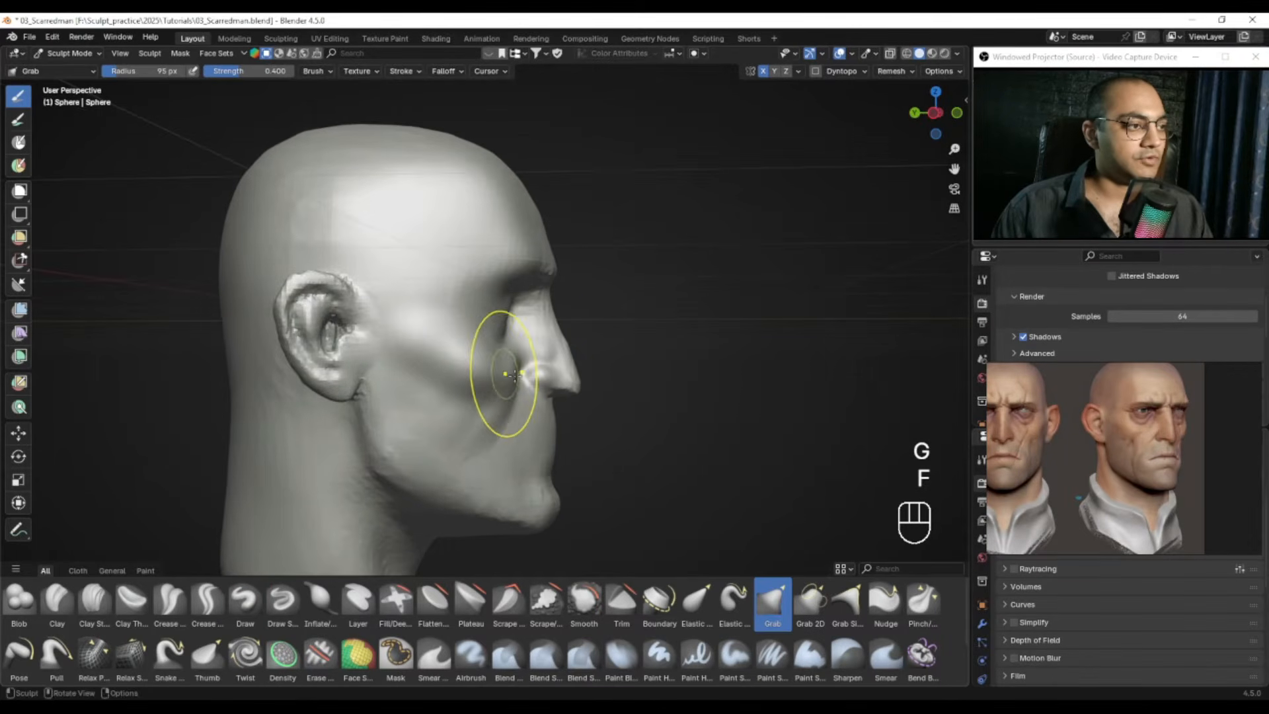
click(494, 374)
key(ctrl+z)
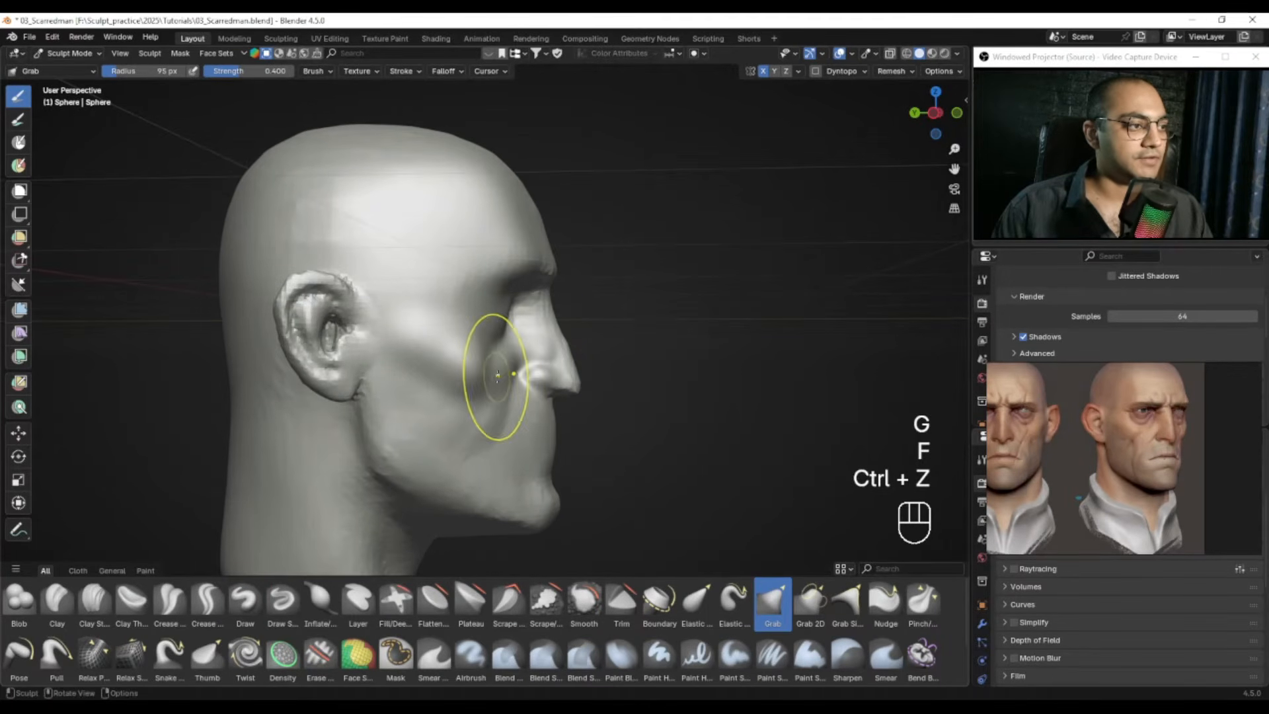
key(f)
click(485, 375)
middle_drag(489, 375, 413, 369)
key(f)
click(415, 368)
drag(415, 368, 394, 370)
alt+middle_drag(394, 370, 456, 367)
key(ctrl+z)
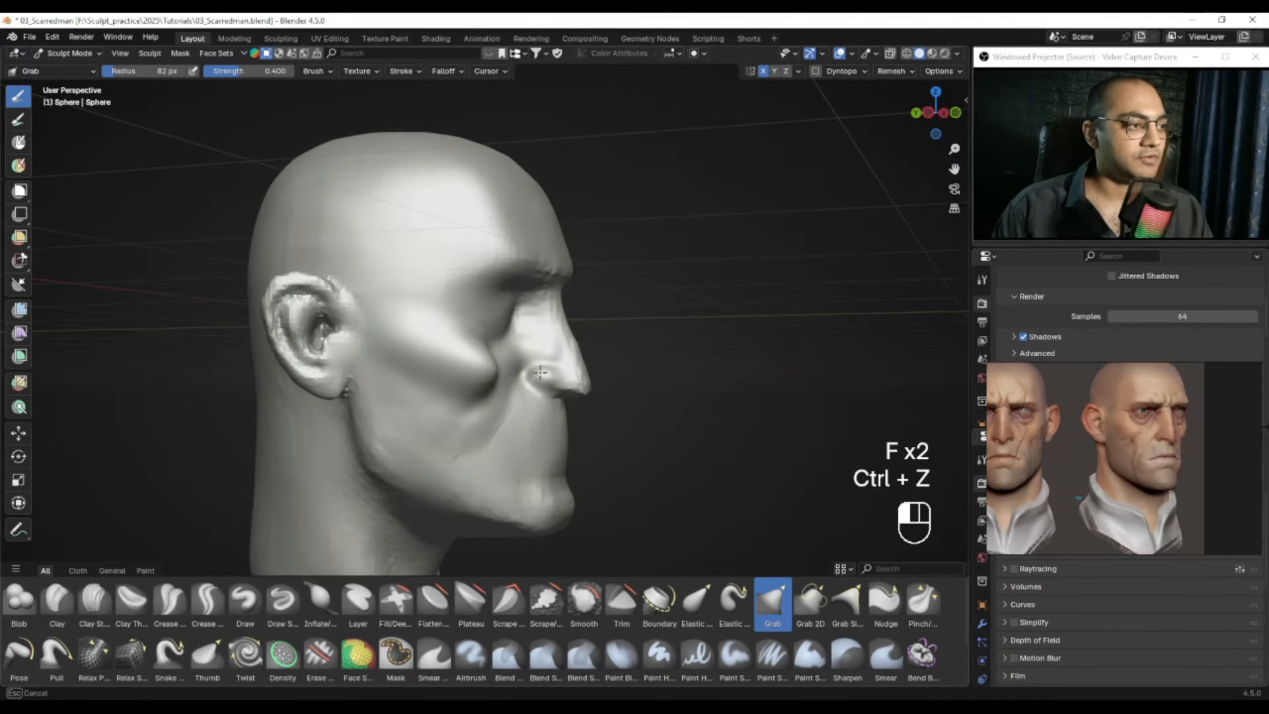
key(ctrl+z)
Step: Undo the recent Grab and Draw strokes on the cheekbone
mouse_move(604, 397)
middle_down()
mouse_move(538, 397)
mouse_move(567, 383)
middle_up()
key(ctrl+z)
key(ctrl+z)
key(ctrl+z)
key(ctrl+z)
key(ctrl+z)
key(ctrl+z)
key(ctrl+z)
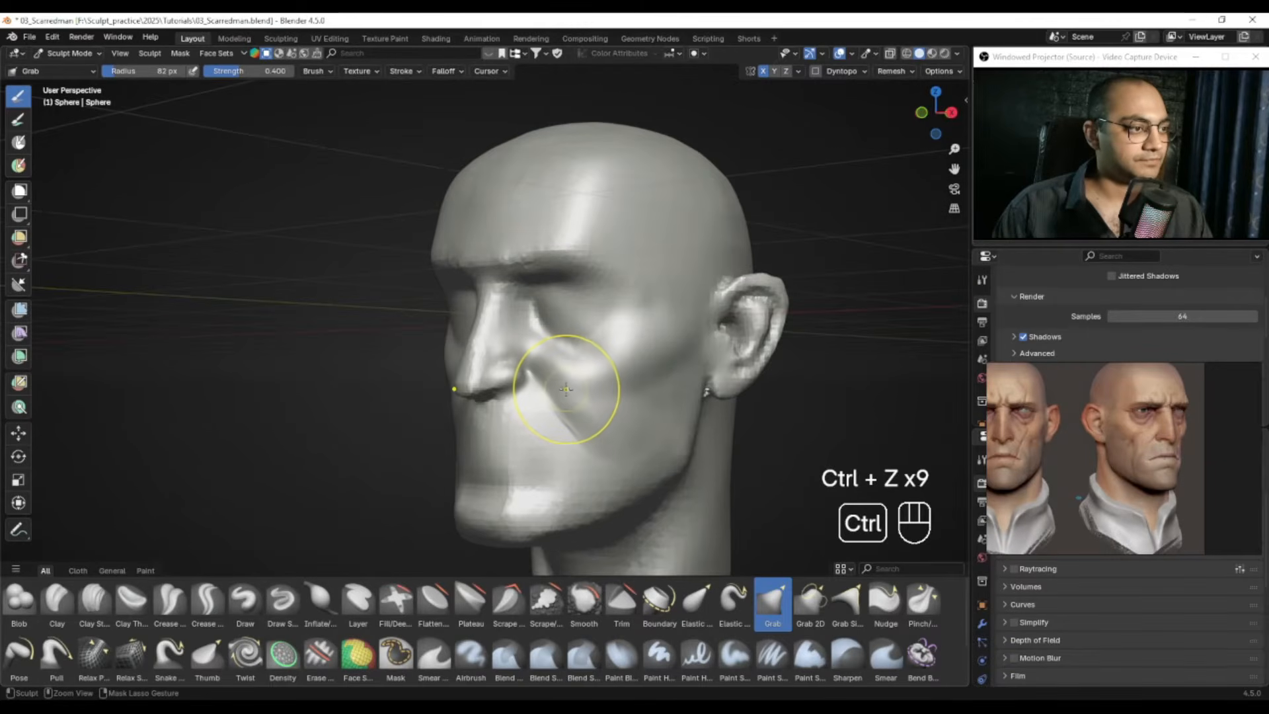
key(ctrl+z)
key(ctrl+z)
key(ctrl+z)
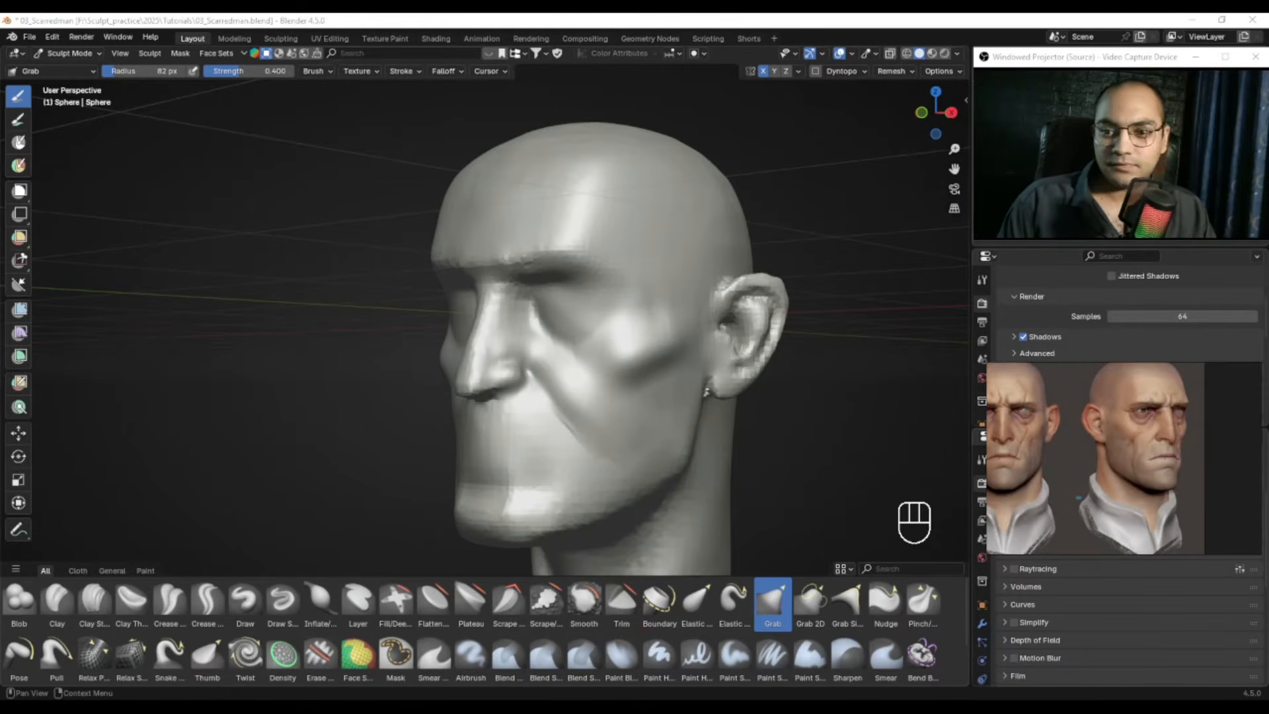
Step: Maximize the reference board to look over the skull images, and restore its smaller window
drag(1180, 433, 745, 406)
key(ctrl+f)
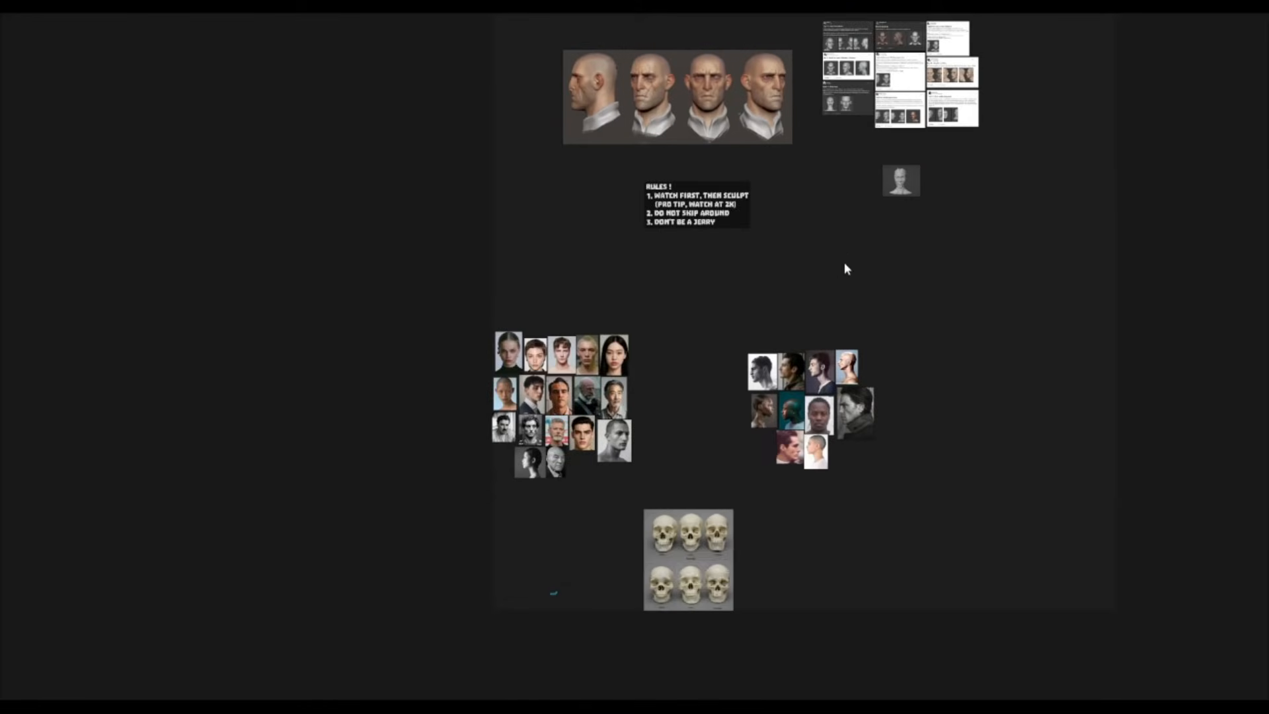
scroll(845, 269, up, 5)
key(ctrl+f)
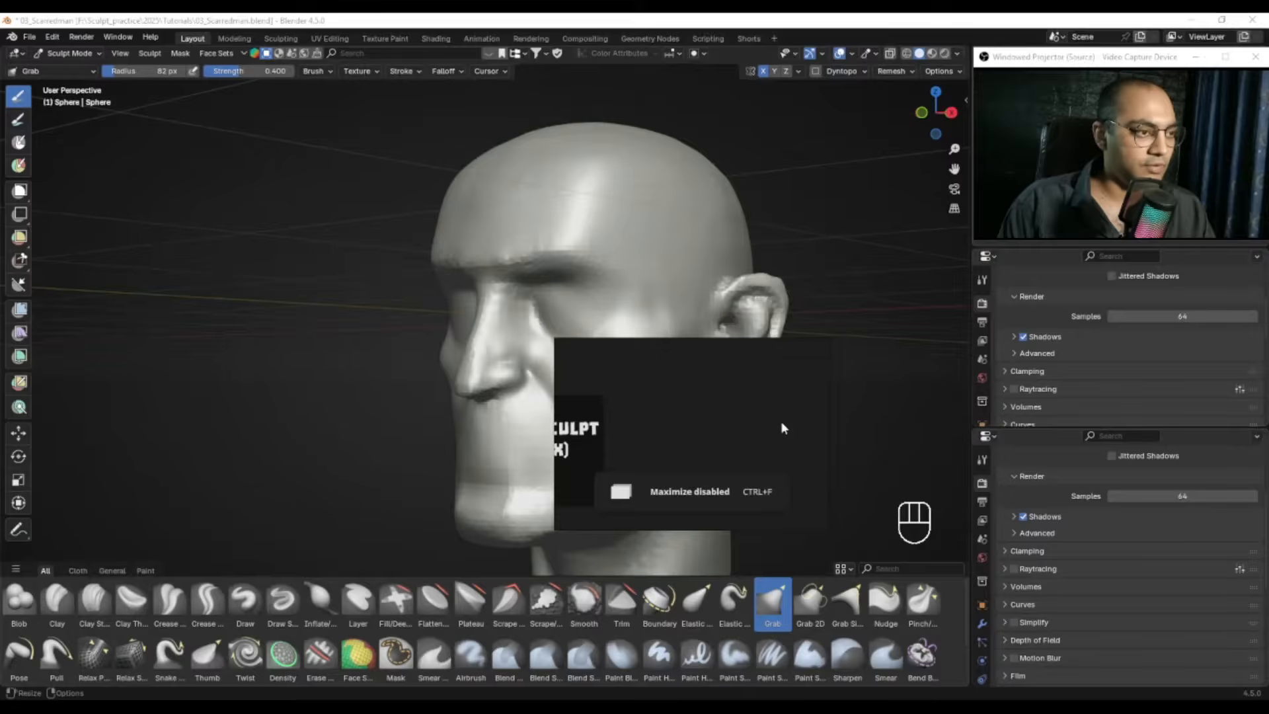
Step: Switch to the Brave browser and search the web for "skull side view" in a new tab
click(463, 706)
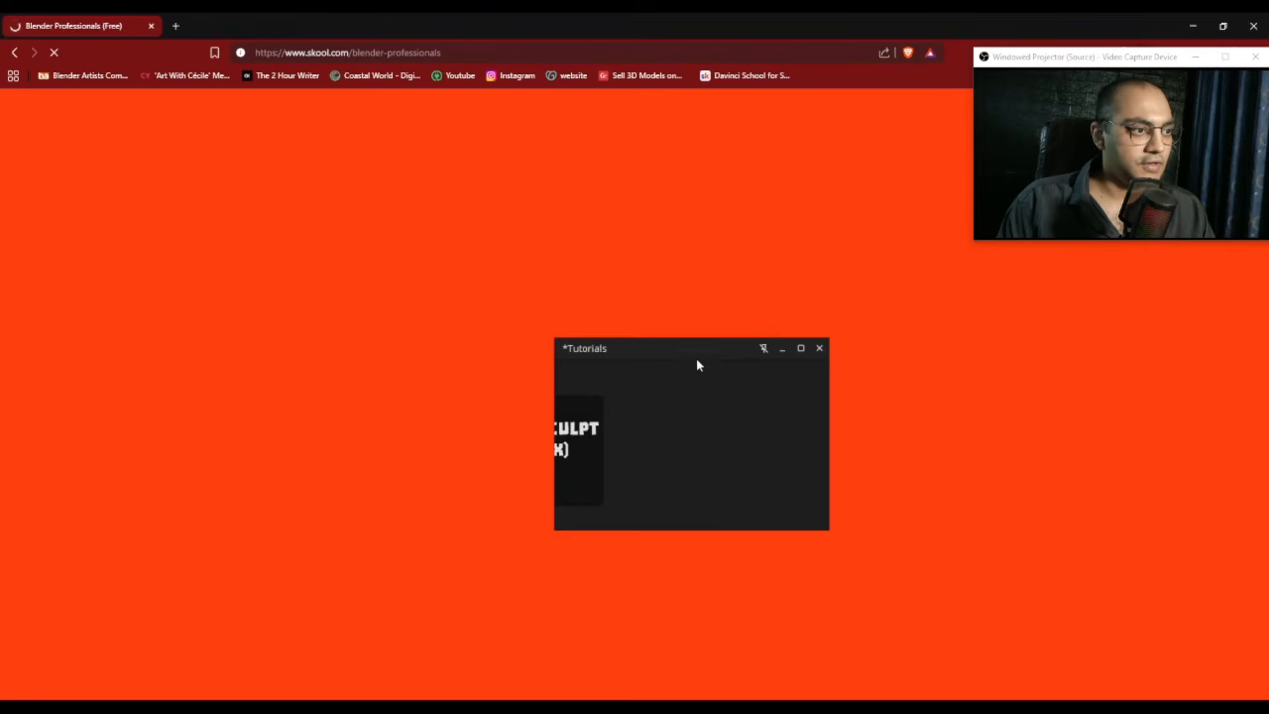
drag(690, 350, 845, 359)
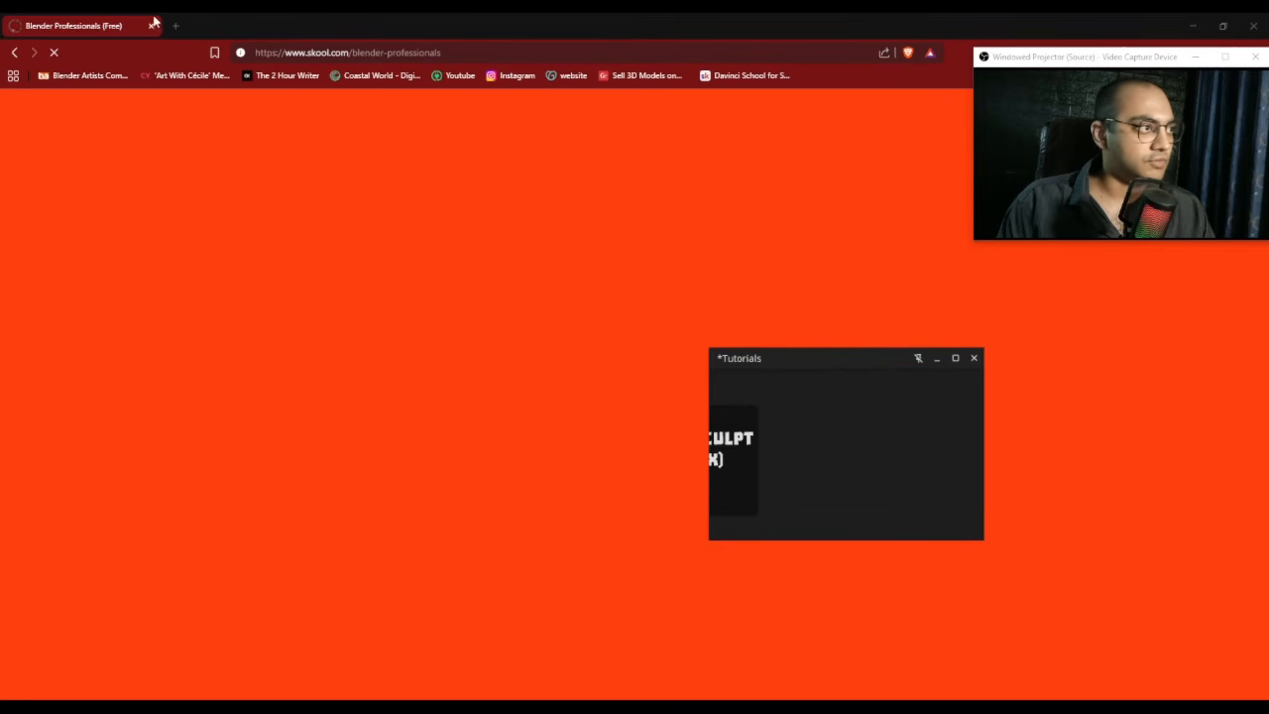
click(176, 27)
text(skul)
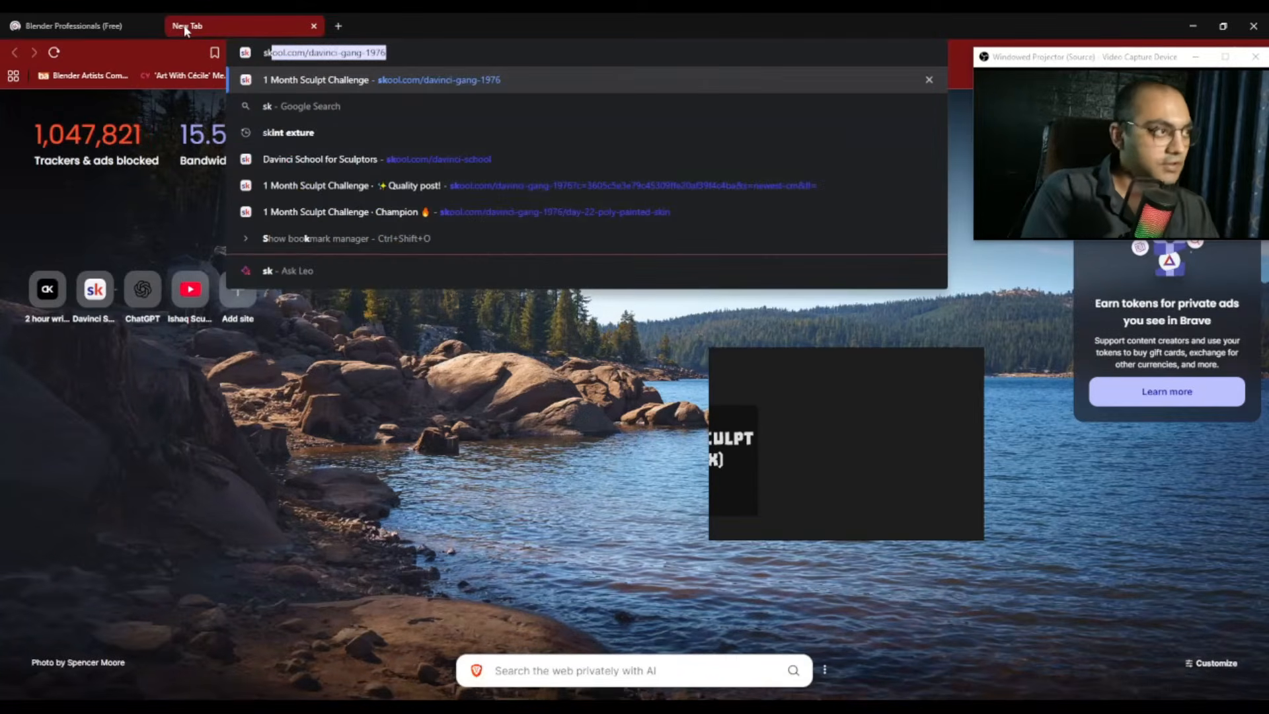
text(l di)
key(BackSpace)
key(BackSpace)
text(side view)
key(Return)
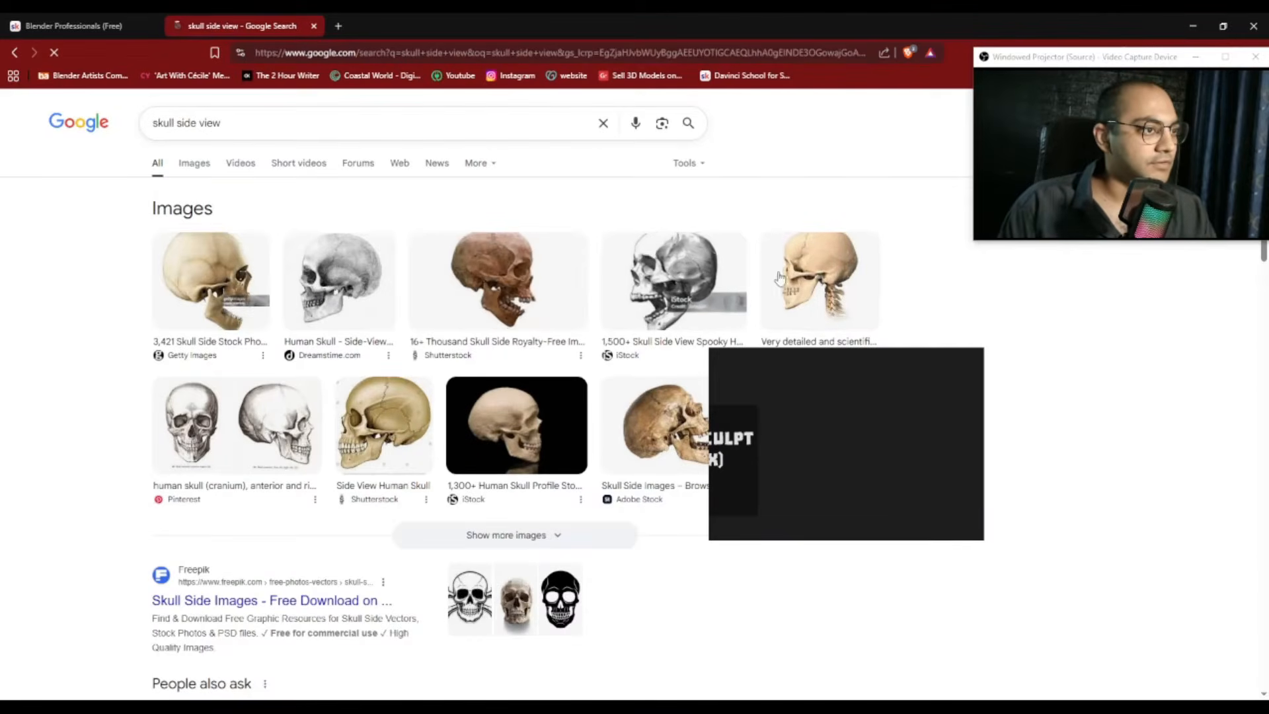
Step: Examine the side-view skull image with neck vertebrae as a cheekbone reference, and return to Blender
click(830, 303)
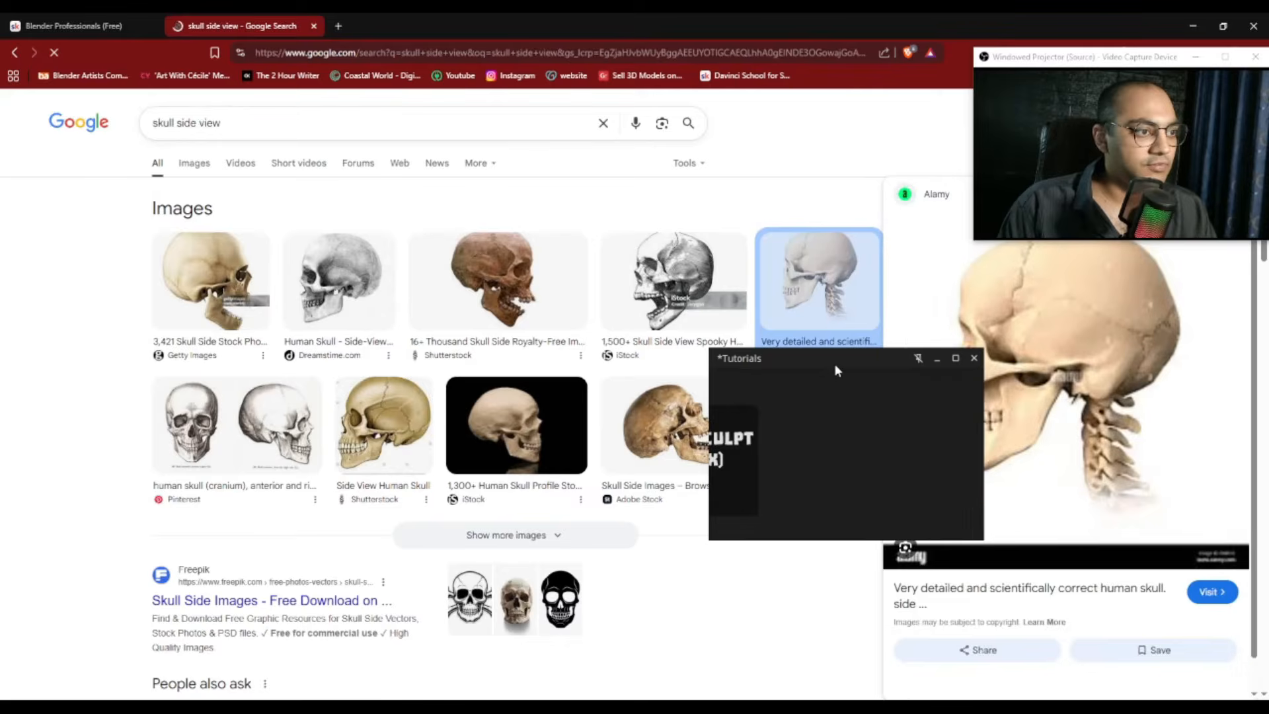
drag(834, 364, 736, 442)
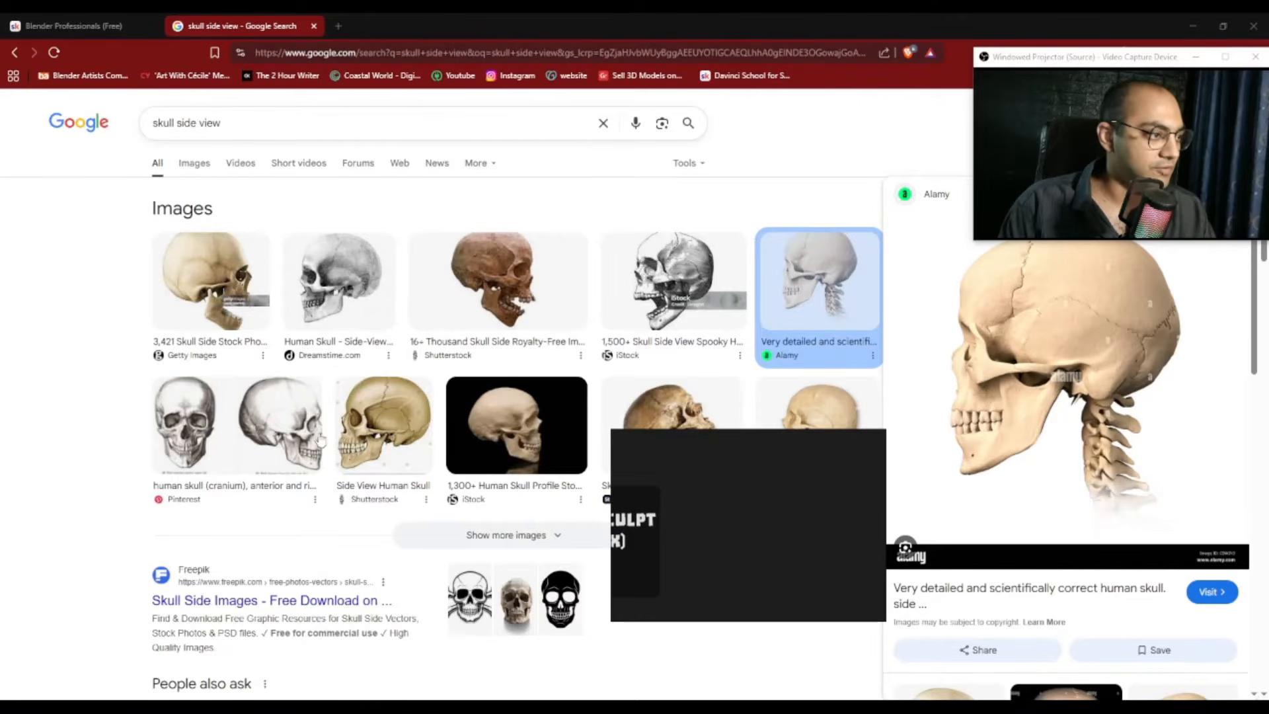
drag(704, 439, 860, 707)
click(1194, 27)
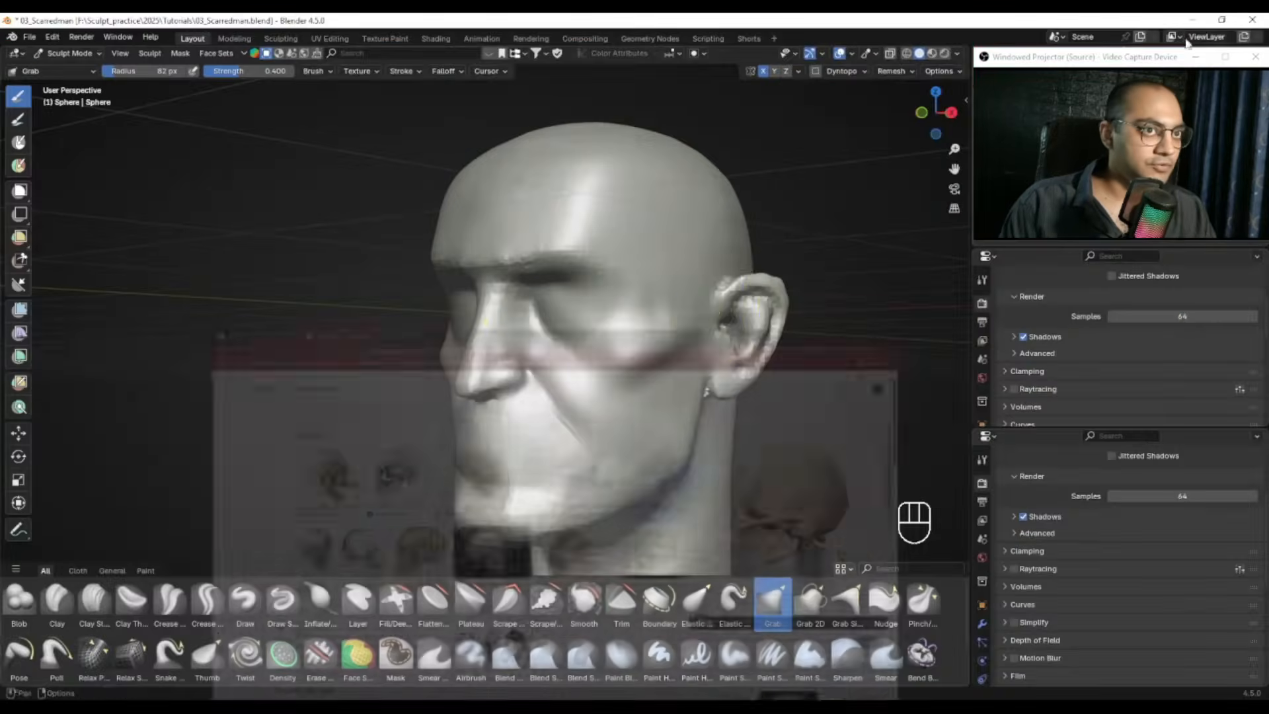
Step: Compare the face from the front by undoing several cheek strokes and redoing some of them
middle_drag(575, 359, 648, 370)
key(ctrl+z)
key(ctrl+z)
key(ctrl+z)
key(ctrl+z)
key(ctrl+z)
key(ctrl+z)
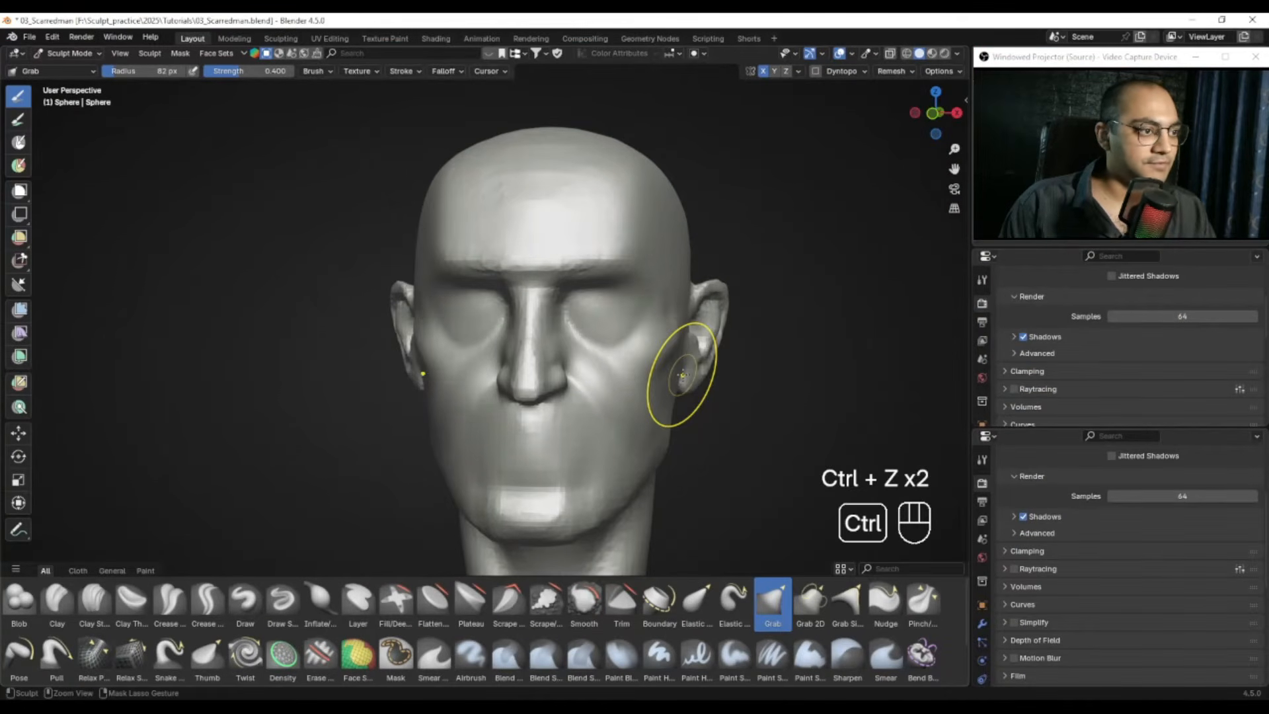
key(ctrl+shift+z)
key(ctrl+shift+z)
key(ctrl+shift+z)
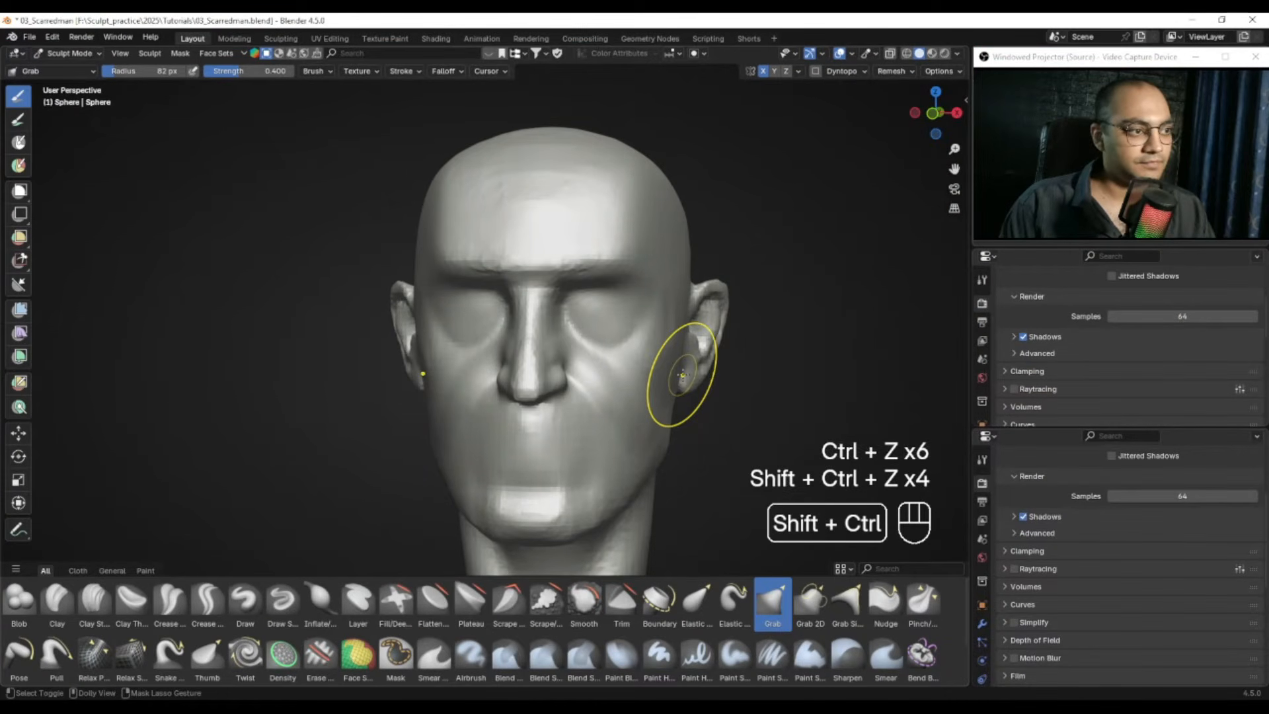
Step: Bring up the reference board beside the sculpt and frame the painted character head renders for comparison
key(alt+Tab)
right_drag(1142, 387, 1133, 347)
scroll(1124, 356, down, 5)
middle_drag(1071, 379, 1092, 413)
scroll(1090, 403, down, 2)
double_click(1084, 350)
scroll(1056, 369, up, 3)
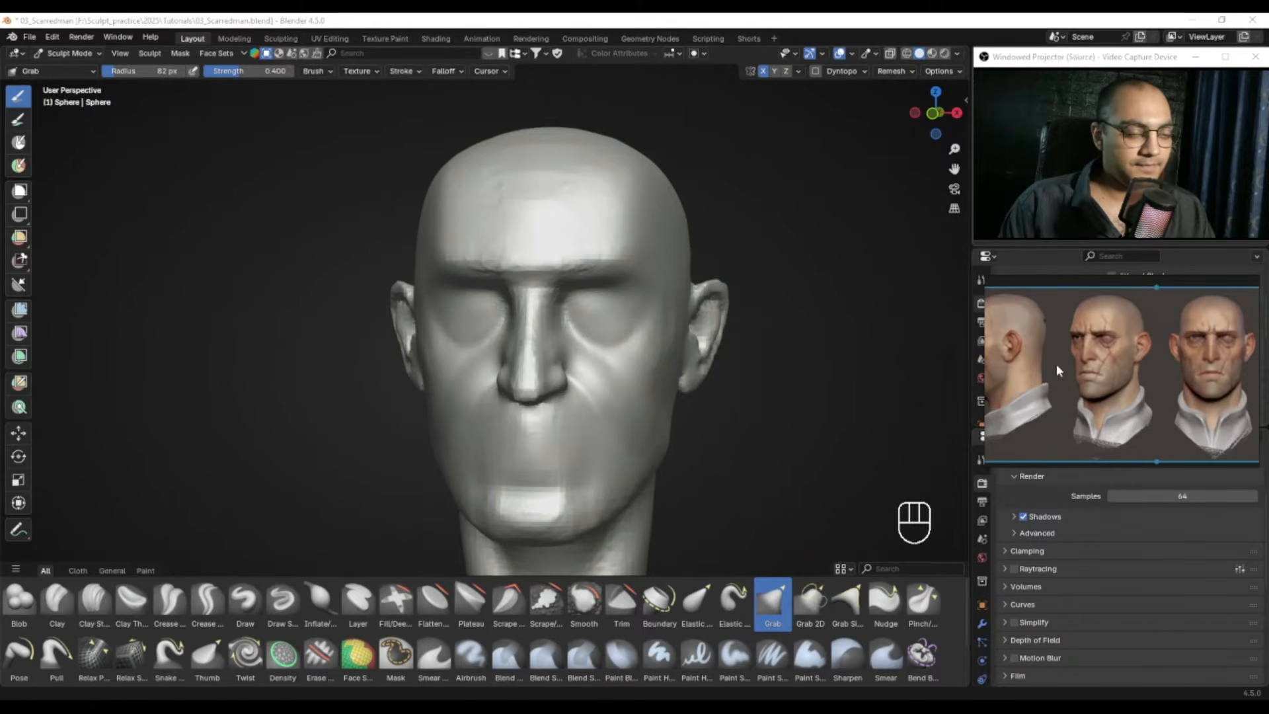
middle_drag(796, 351, 751, 359)
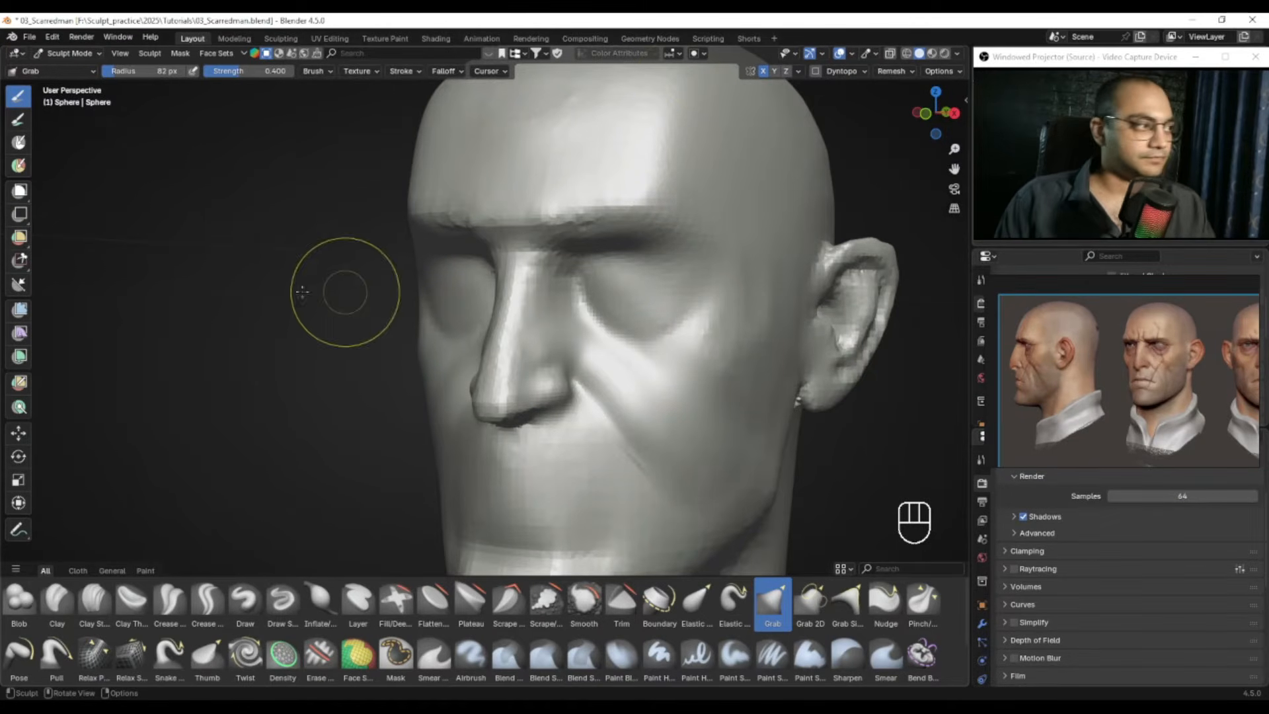
Step: Shape the cheekbone and the hollow beneath it using Draw brush strokes at varying radii
click(245, 602)
mouse_move(524, 283)
shift+middle_down()
mouse_move(440, 326)
mouse_move(480, 317)
mouse_move(425, 314)
mouse_move(584, 326)
shift+middle_up()
key(f)
click(590, 314)
key(f)
click(575, 329)
drag(575, 332, 486, 353)
key(f)
click(526, 347)
middle_drag(512, 369, 543, 373)
Step: Smooth the cheekbone and the cheek below it, comparing both sides of the face with the character reference
alt+drag(1101, 377, 1059, 374)
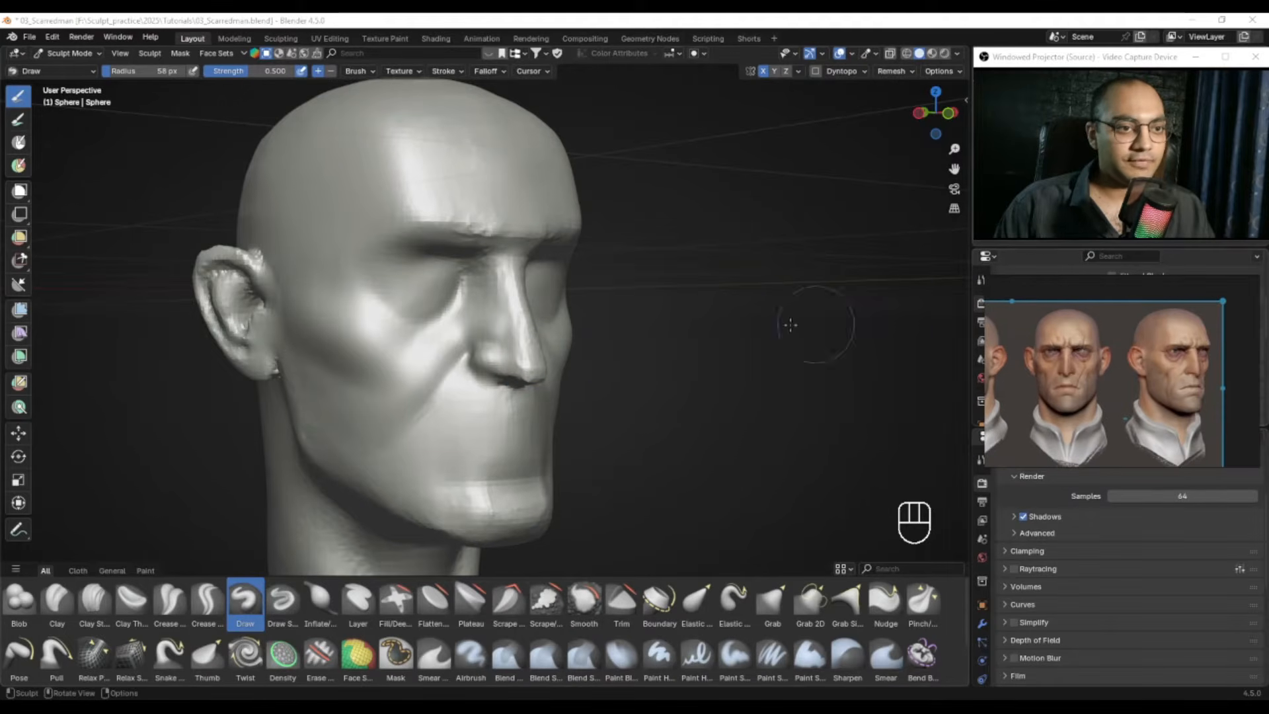
alt+middle_drag(635, 348, 588, 346)
alt+middle_drag(495, 335, 631, 357)
alt+middle_drag(486, 341, 531, 334)
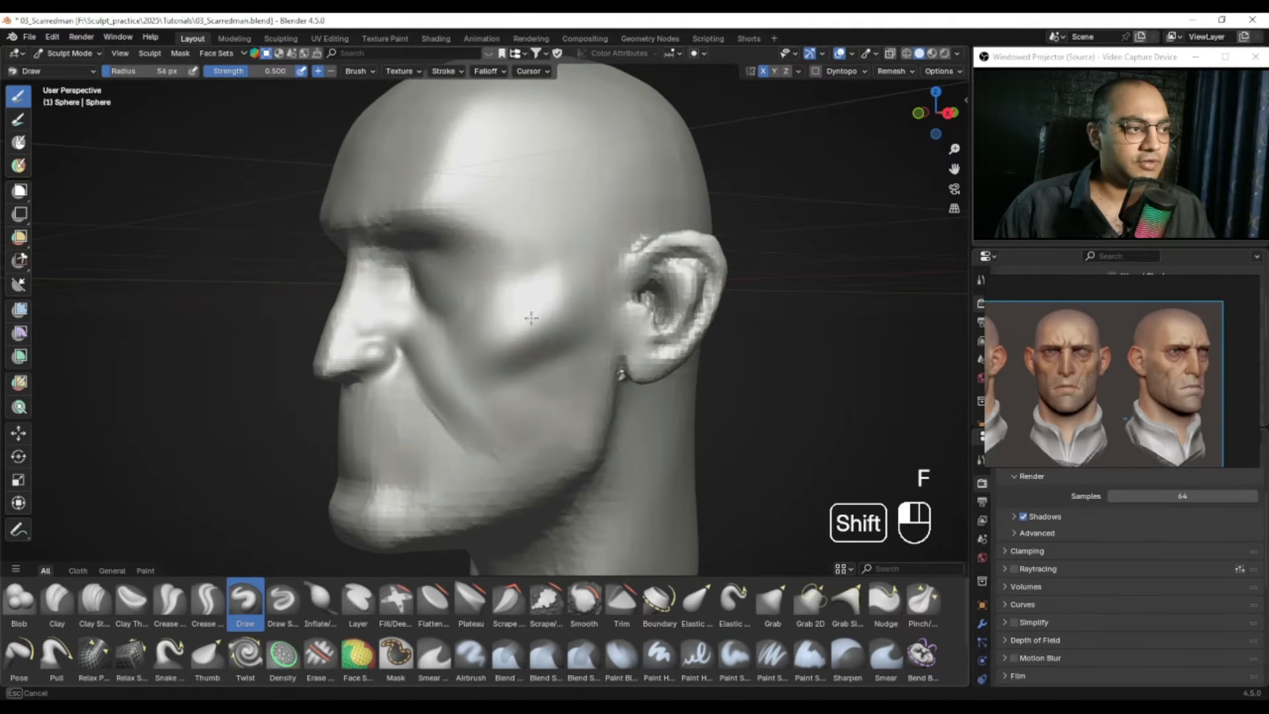
alt+middle_drag(464, 345, 561, 309)
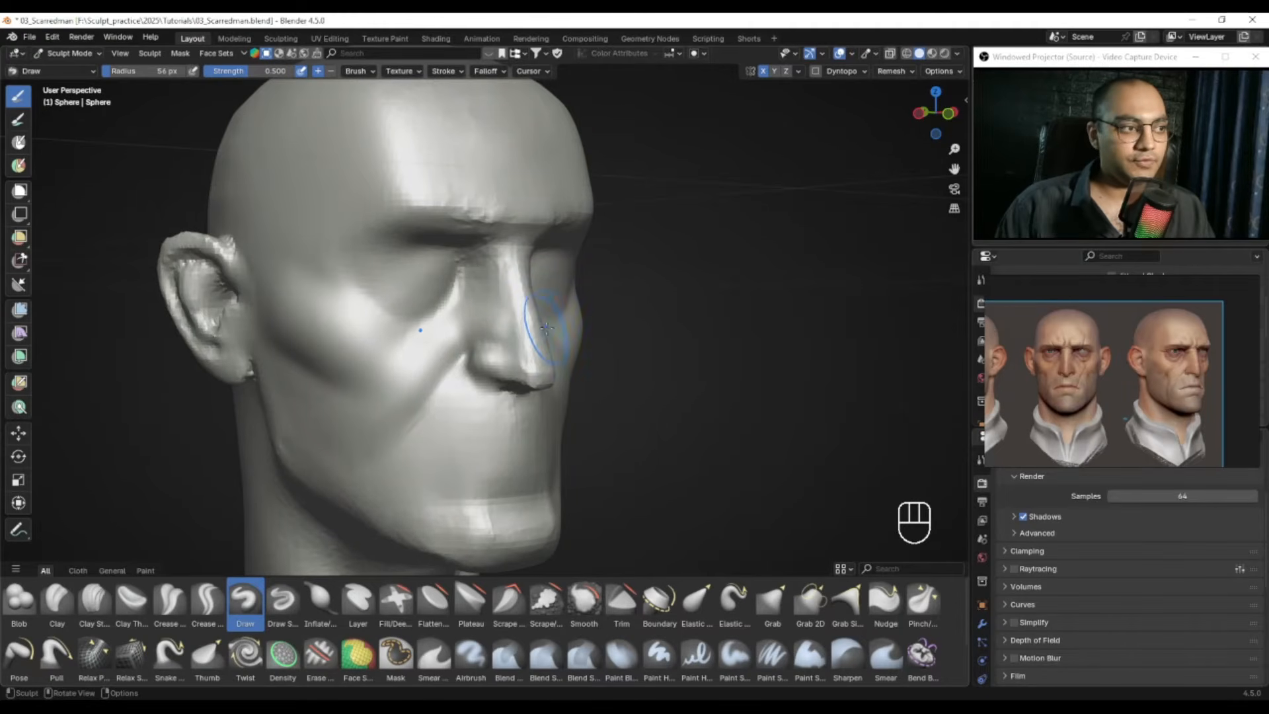
mouse_move(578, 323)
alt+middle_down()
mouse_move(586, 343)
mouse_move(525, 368)
mouse_move(538, 363)
alt+middle_up()
Step: Reshape the lower edge of the cheekbone with the Grab brush, reducing the radius to 59 px
key(g)
key(f)
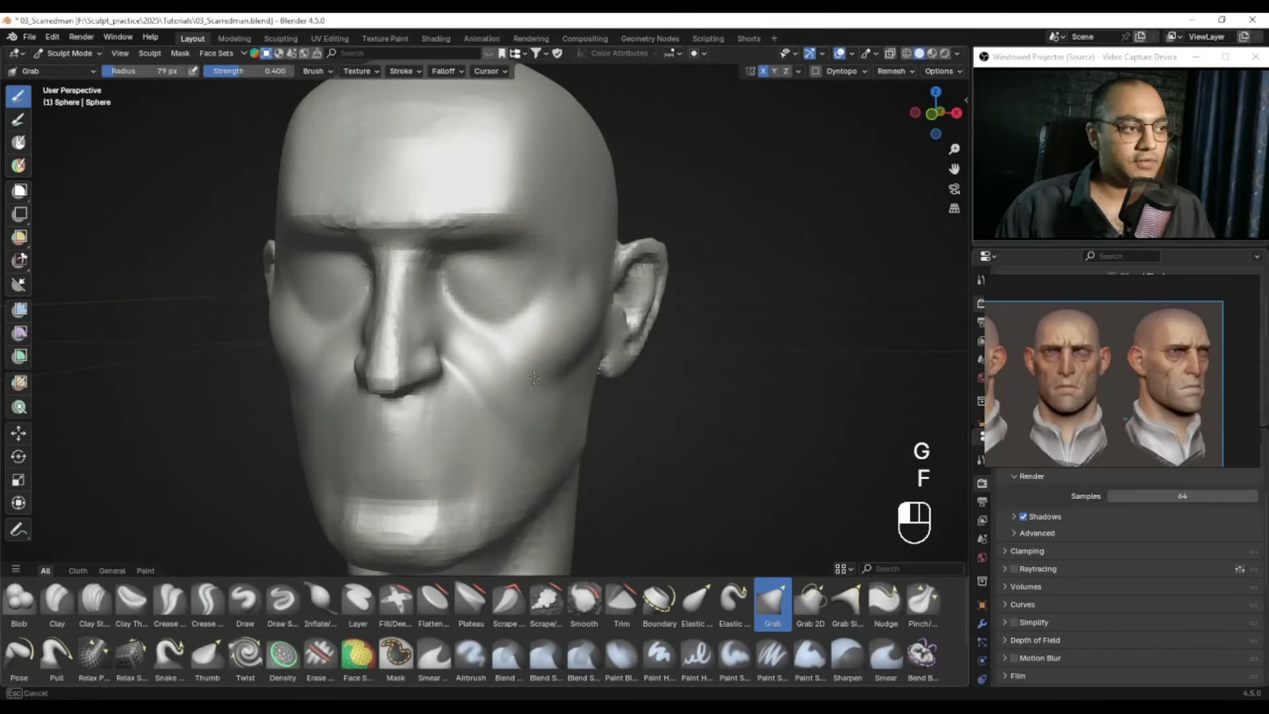
key(f)
drag(543, 376, 528, 372)
key(f)
click(534, 372)
mouse_move(536, 372)
alt+middle_down()
mouse_move(611, 373)
mouse_move(581, 334)
mouse_move(595, 371)
mouse_move(626, 371)
alt+middle_up()
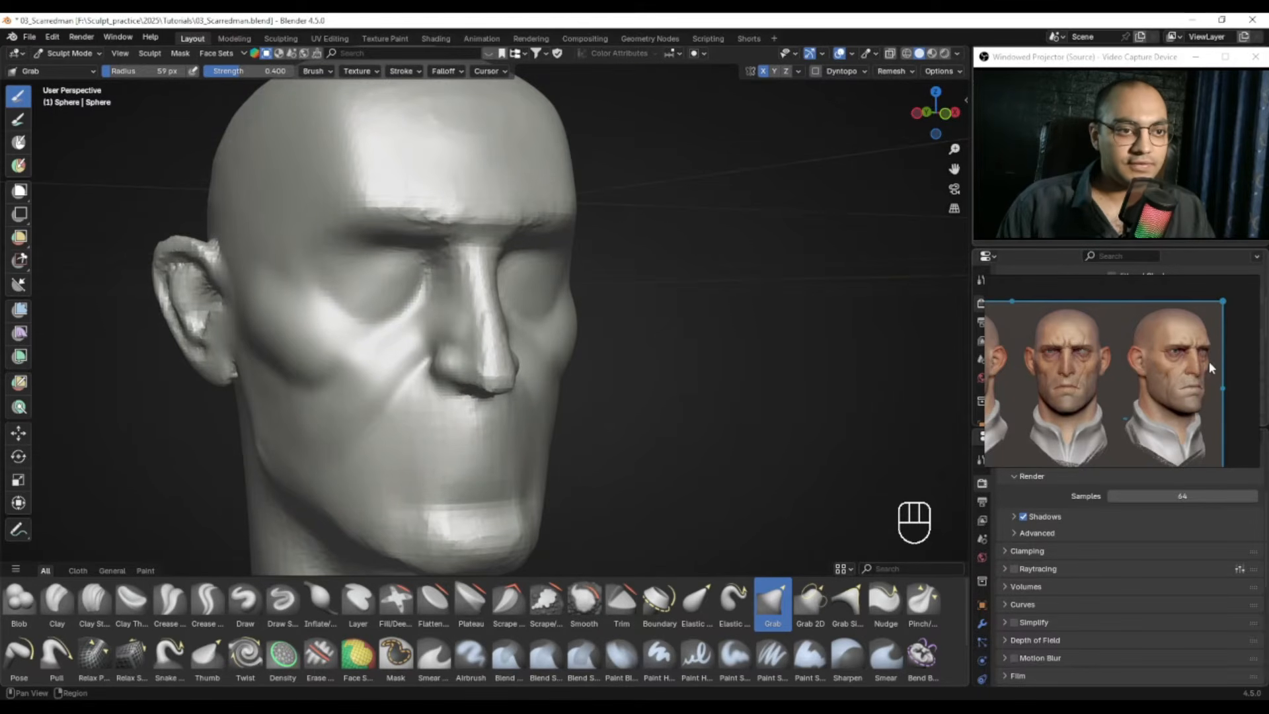
Step: Zoom the reference in on the three-quarter face and smooth the hollow under the cheekbone to match it
alt+drag(1157, 363, 1138, 350)
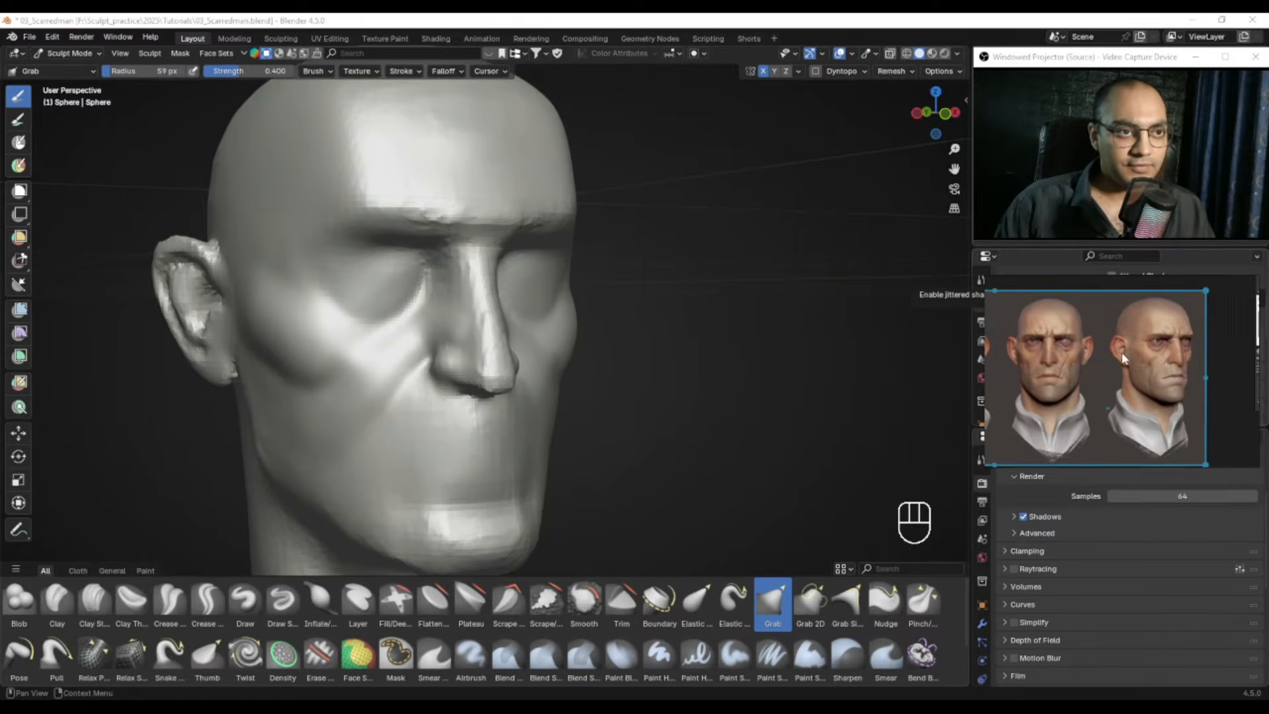
scroll(1122, 354, up, 5)
scroll(1146, 374, up, 1)
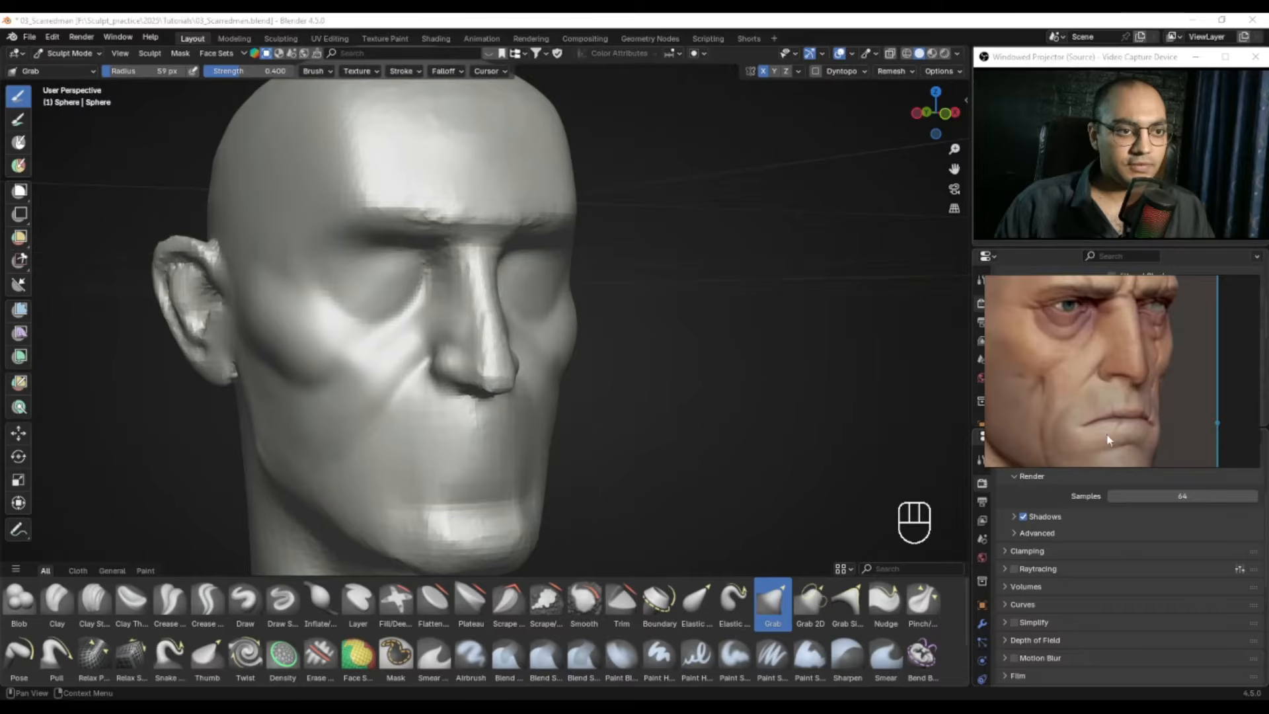
middle_drag(516, 296, 489, 360)
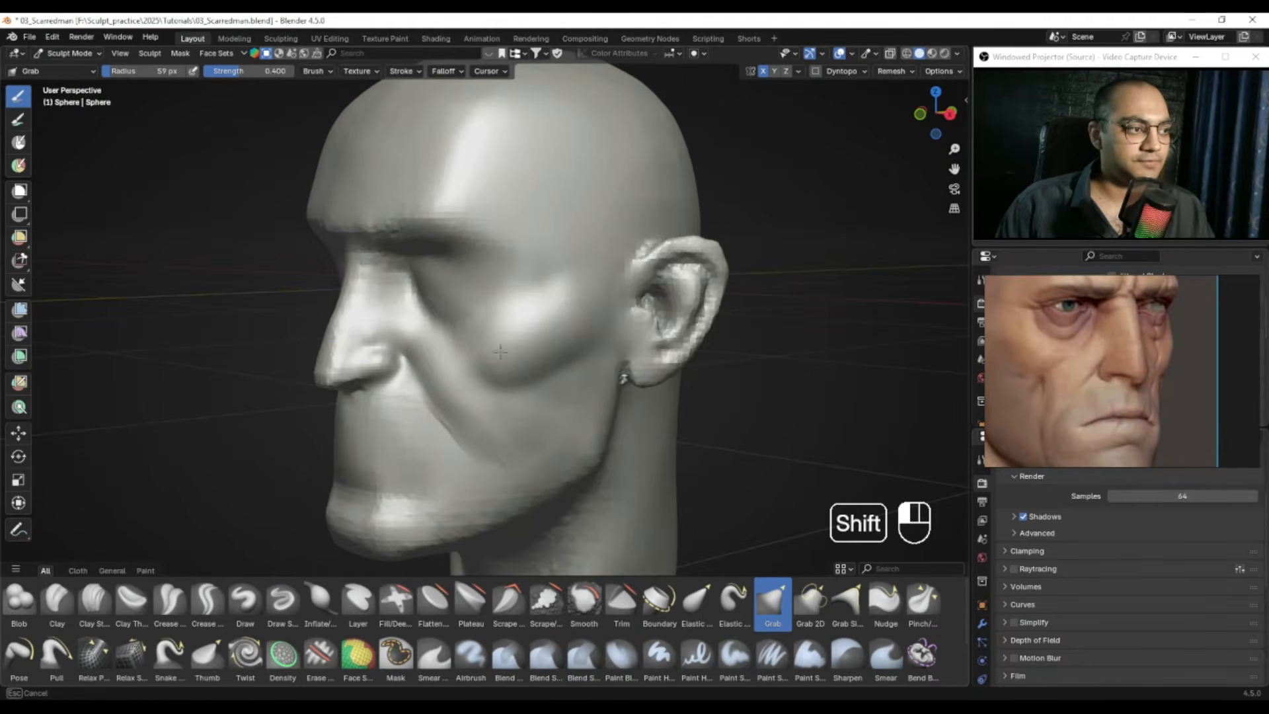
shift+drag(584, 339, 528, 365)
mouse_move(497, 381)
alt+middle_down()
mouse_move(567, 355)
mouse_move(521, 371)
mouse_move(552, 376)
alt+middle_up()
mouse_move(552, 377)
ctrl+middle_down()
mouse_move(558, 397)
mouse_move(526, 404)
mouse_move(508, 391)
ctrl+middle_up()
ctrl+middle_drag(507, 391, 529, 324)
middle_drag(529, 324, 607, 301)
mouse_move(501, 360)
alt+right_down()
mouse_move(491, 317)
mouse_move(504, 397)
mouse_move(507, 344)
alt+right_up()
alt+right_drag(507, 344, 491, 291)
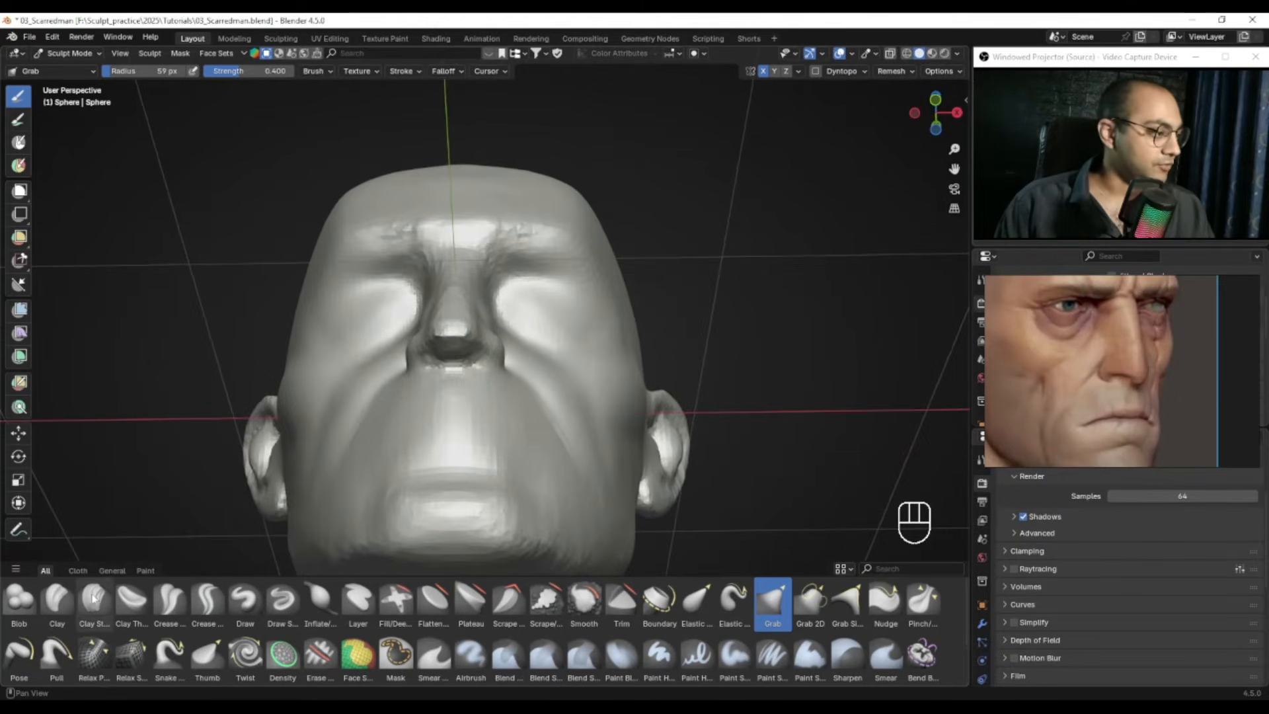
Step: Carve the two nostril openings into the underside of the nose with the Draw Sharp brush
click(287, 603)
alt+right_drag(374, 283, 400, 228)
alt+shift+right_drag(423, 298, 448, 350)
ctrl+alt+right_drag(447, 350, 470, 245)
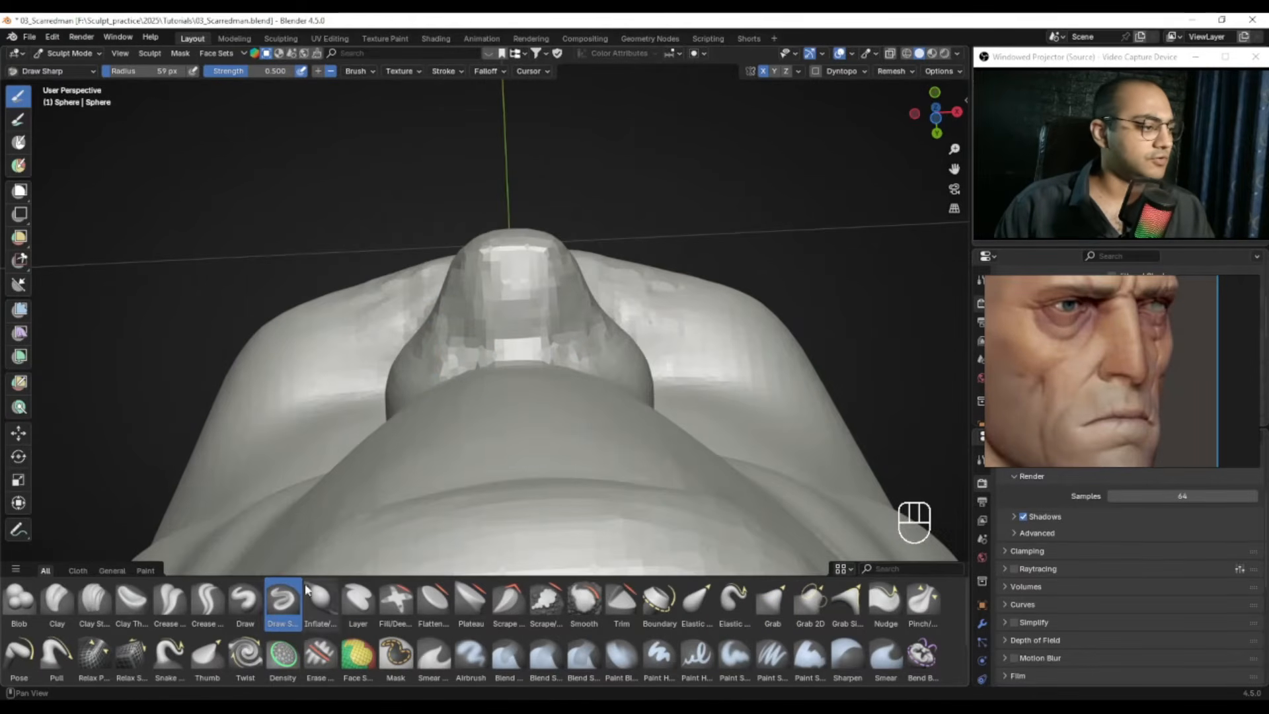
mouse_move(425, 299)
alt+mouse_down()
mouse_move(421, 329)
mouse_move(499, 325)
mouse_move(530, 306)
mouse_move(537, 323)
mouse_move(529, 310)
alt+mouse_up()
key(f)
click(525, 311)
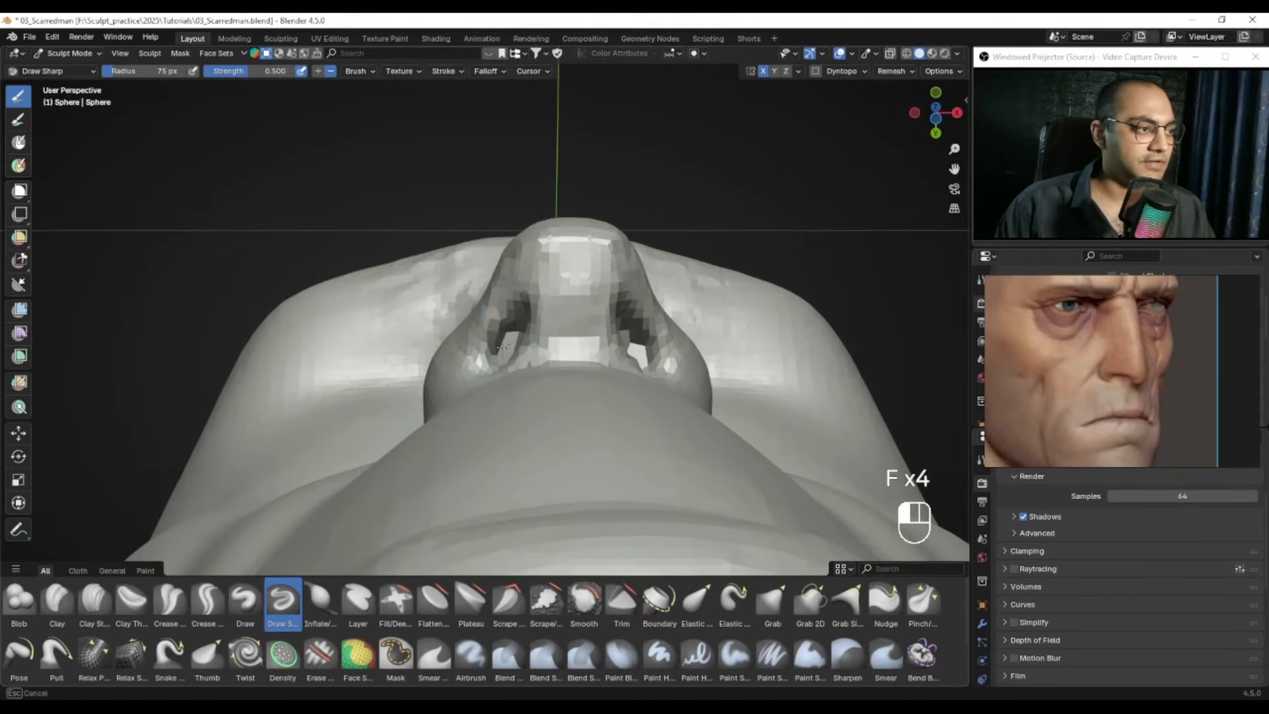
alt+shift+drag(529, 320, 526, 331)
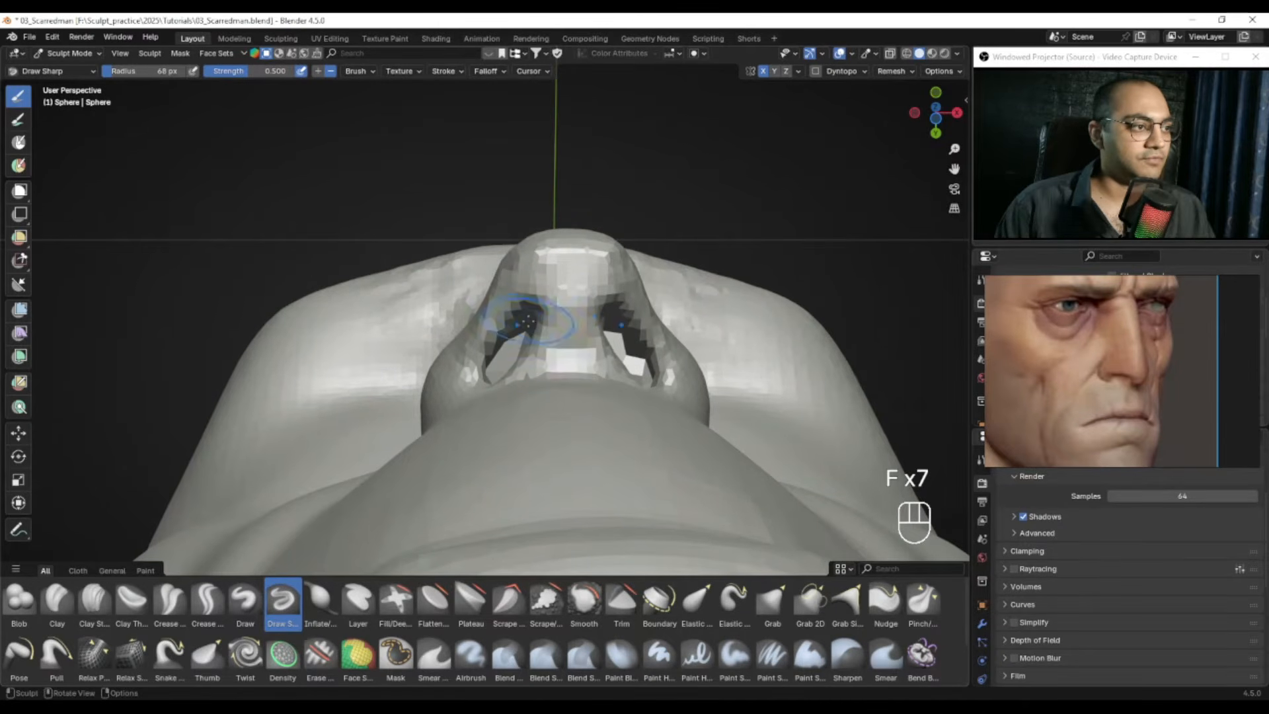
shift+drag(522, 327, 517, 341)
Step: Refine the nostril openings from below and from the side with smaller Draw Sharp strokes, undoing the last one
mouse_move(518, 331)
alt+mouse_down()
mouse_move(532, 311)
mouse_move(499, 462)
alt+mouse_up()
key(f)
click(516, 340)
ctrl+alt+drag(500, 462, 509, 512)
alt+shift+drag(515, 489, 518, 370)
mouse_move(518, 370)
alt+mouse_down()
mouse_move(551, 361)
mouse_move(504, 344)
alt+mouse_up()
mouse_move(476, 337)
alt+mouse_down()
mouse_move(552, 329)
mouse_move(611, 265)
alt+mouse_up()
mouse_move(569, 370)
ctrl+alt+mouse_down()
mouse_move(569, 317)
mouse_move(504, 347)
ctrl+alt+mouse_up()
key(f)
click(513, 350)
key(ctrl+z)
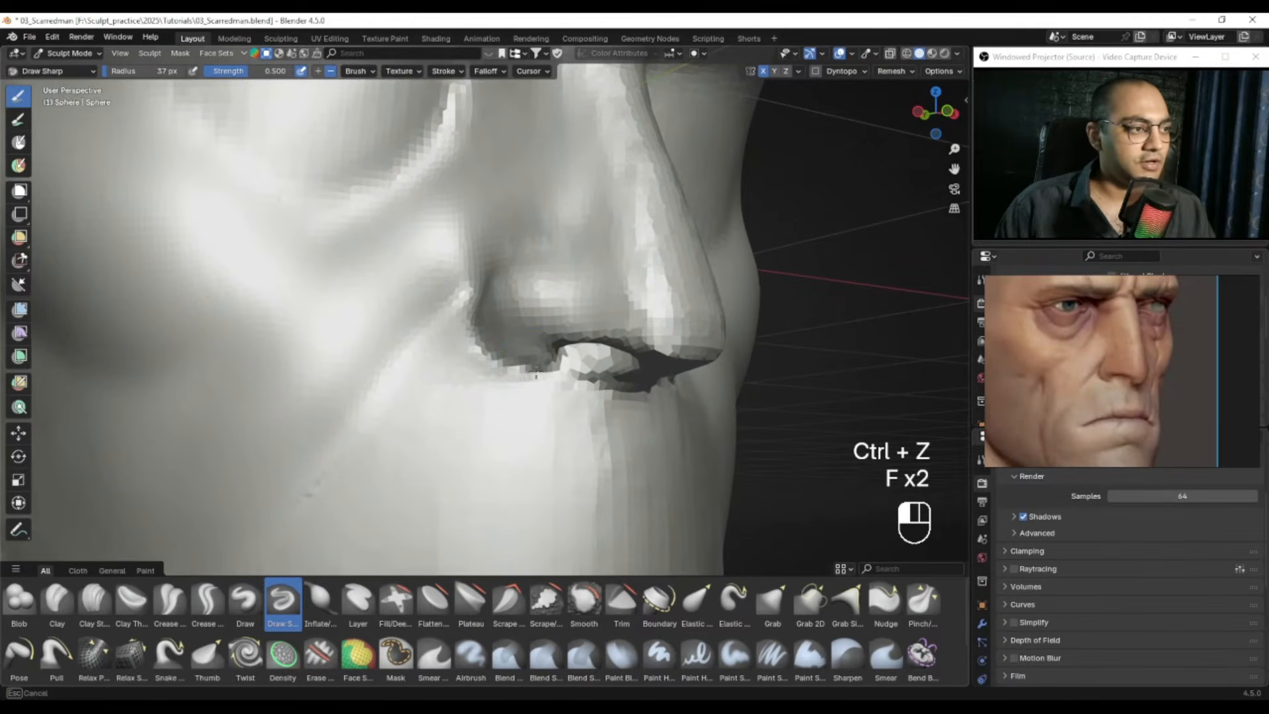
Step: Define and smooth the lower edge of the nostril wing where it meets the upper lip
shift+drag(521, 388, 545, 386)
mouse_move(549, 390)
alt+mouse_down()
mouse_move(531, 310)
mouse_move(552, 368)
alt+mouse_up()
mouse_move(552, 367)
shift+mouse_down()
mouse_move(525, 385)
mouse_move(542, 375)
shift+mouse_up()
key(f)
key(f)
click(498, 357)
key(f)
click(533, 371)
shift+drag(522, 368, 515, 378)
alt+drag(490, 351, 510, 347)
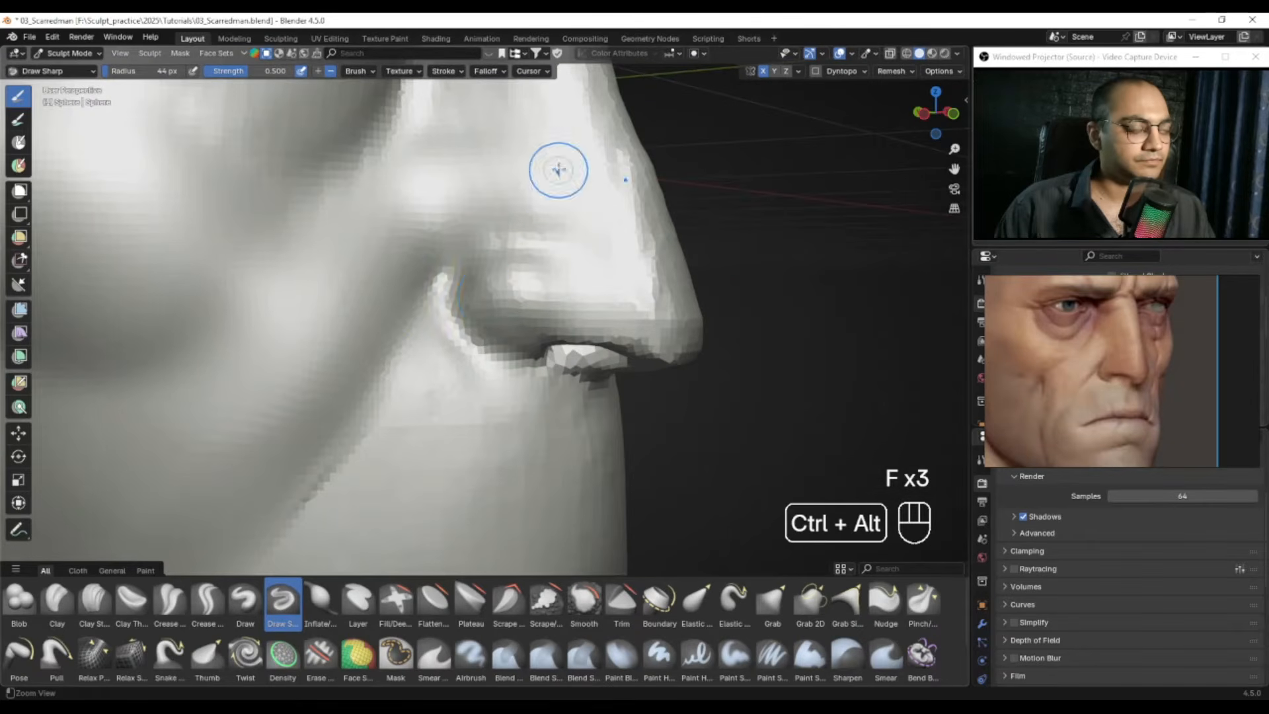
Step: Sharpen the crease that wraps around the back of the nostril wing with the Draw Sharp brush
ctrl+alt+drag(436, 291, 434, 361)
key(f)
click(461, 305)
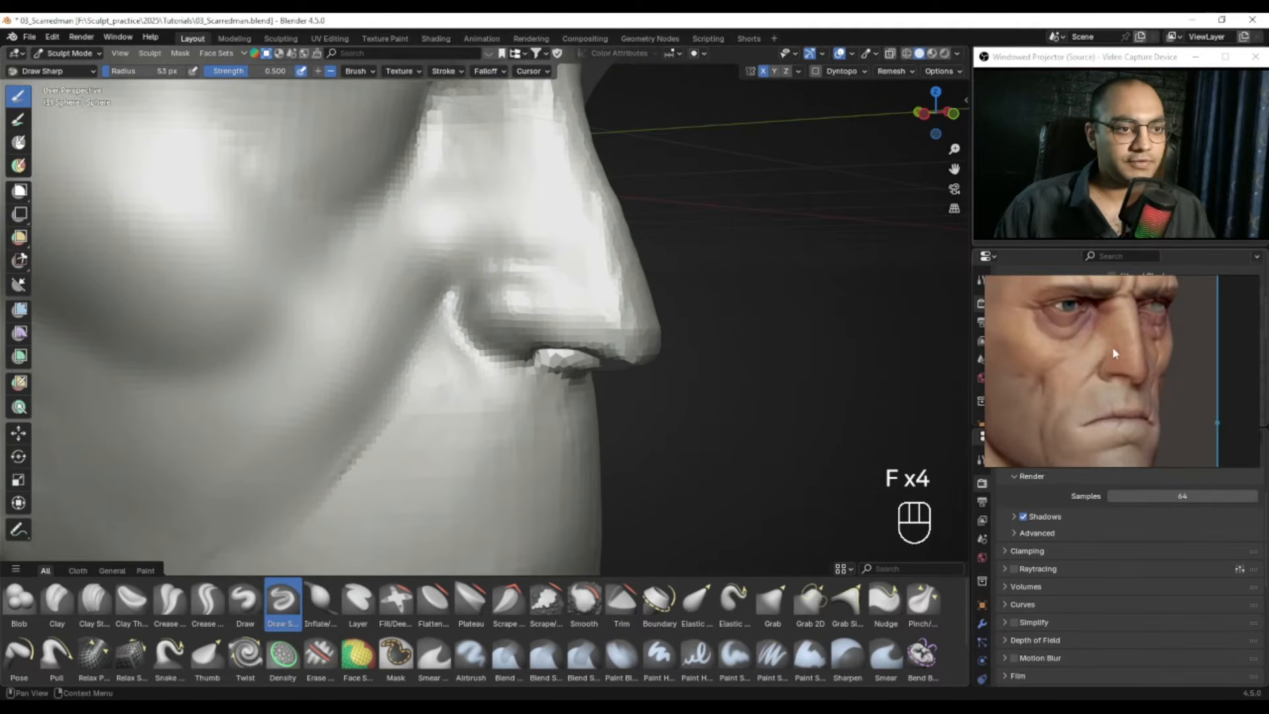
mouse_move(556, 283)
alt+shift+mouse_down()
mouse_move(549, 306)
mouse_move(496, 287)
mouse_move(485, 316)
alt+shift+mouse_up()
key(f)
click(522, 298)
key(f)
click(497, 283)
Step: Carve the nasolabial fold from the nostril wing down the cheek, smooth beside it, and undo the last two strokes
drag(427, 348, 370, 459)
drag(428, 374, 339, 494)
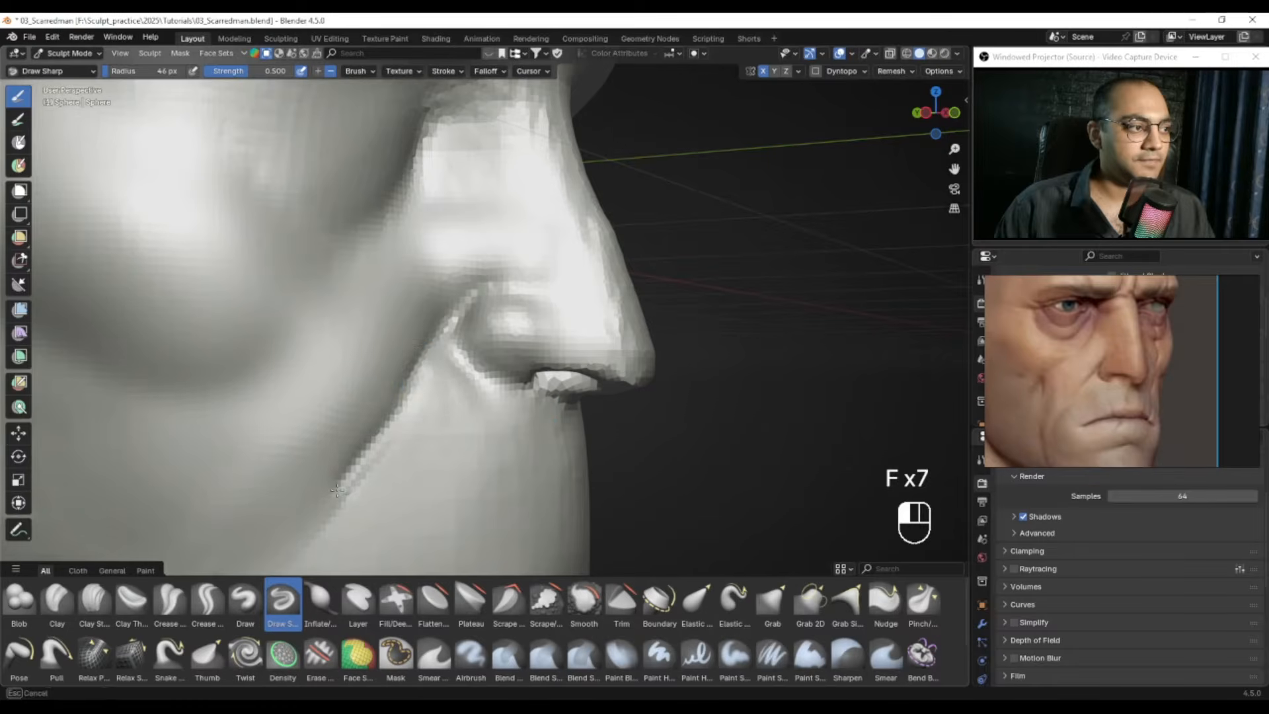
key(f)
click(444, 424)
mouse_move(436, 393)
shift+mouse_down()
mouse_move(363, 490)
mouse_move(402, 436)
mouse_move(395, 376)
mouse_move(427, 369)
mouse_move(371, 353)
mouse_move(393, 430)
mouse_move(506, 370)
shift+mouse_up()
key(f)
click(412, 374)
key(ctrl+z)
key(ctrl+z)
Step: Rework the crease beside the nostril wing with a resized brush and soften the nasolabial fold by smoothing
key(f)
click(417, 379)
key(f)
click(464, 360)
shift+drag(470, 340, 466, 367)
mouse_move(406, 438)
shift+mouse_down()
mouse_move(367, 471)
mouse_move(324, 396)
shift+mouse_up()
Step: Frame the front-view face in the reference and adjust the nostril wings with a 124 px Grab brush
scroll(332, 493, down, 1)
ctrl+right_drag(324, 397, 447, 392)
alt+drag(448, 392, 458, 388)
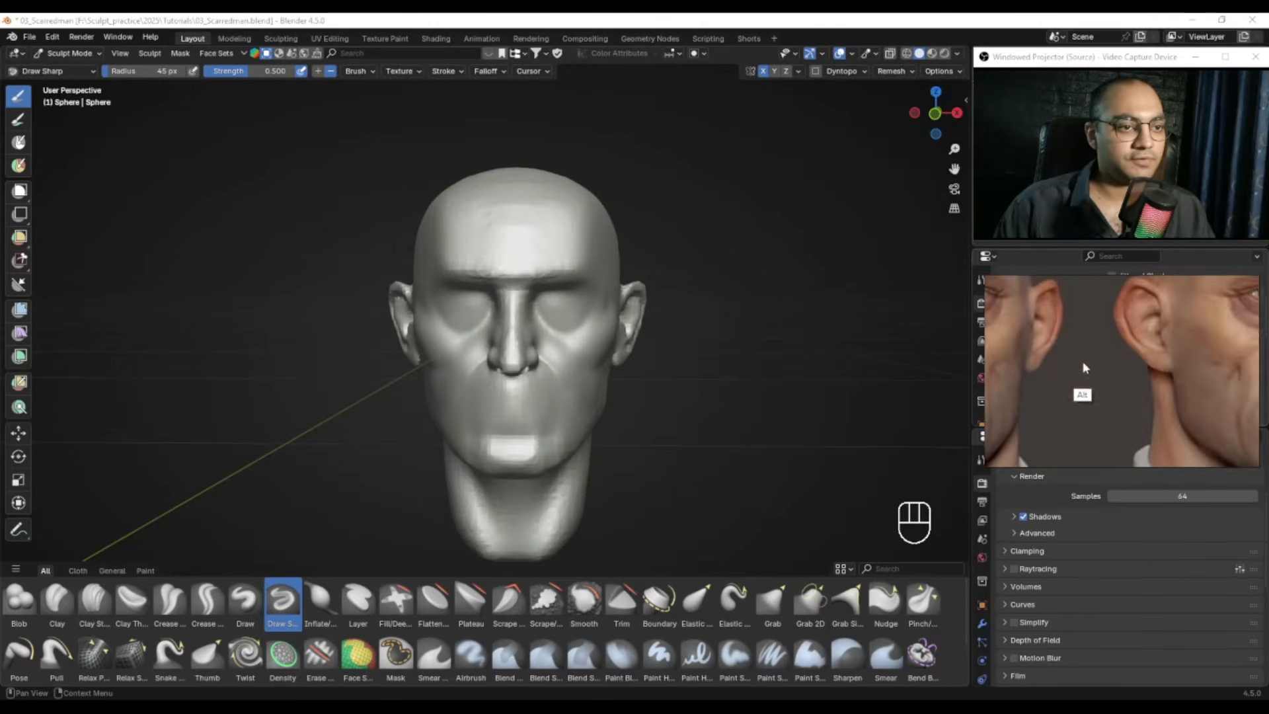
mouse_move(484, 362)
ctrl+alt+mouse_down()
mouse_move(480, 304)
mouse_move(507, 292)
mouse_move(548, 308)
mouse_move(500, 308)
mouse_move(493, 344)
ctrl+alt+mouse_up()
key(g)
key(f)
click(522, 297)
key(f)
click(517, 304)
key(f)
click(498, 345)
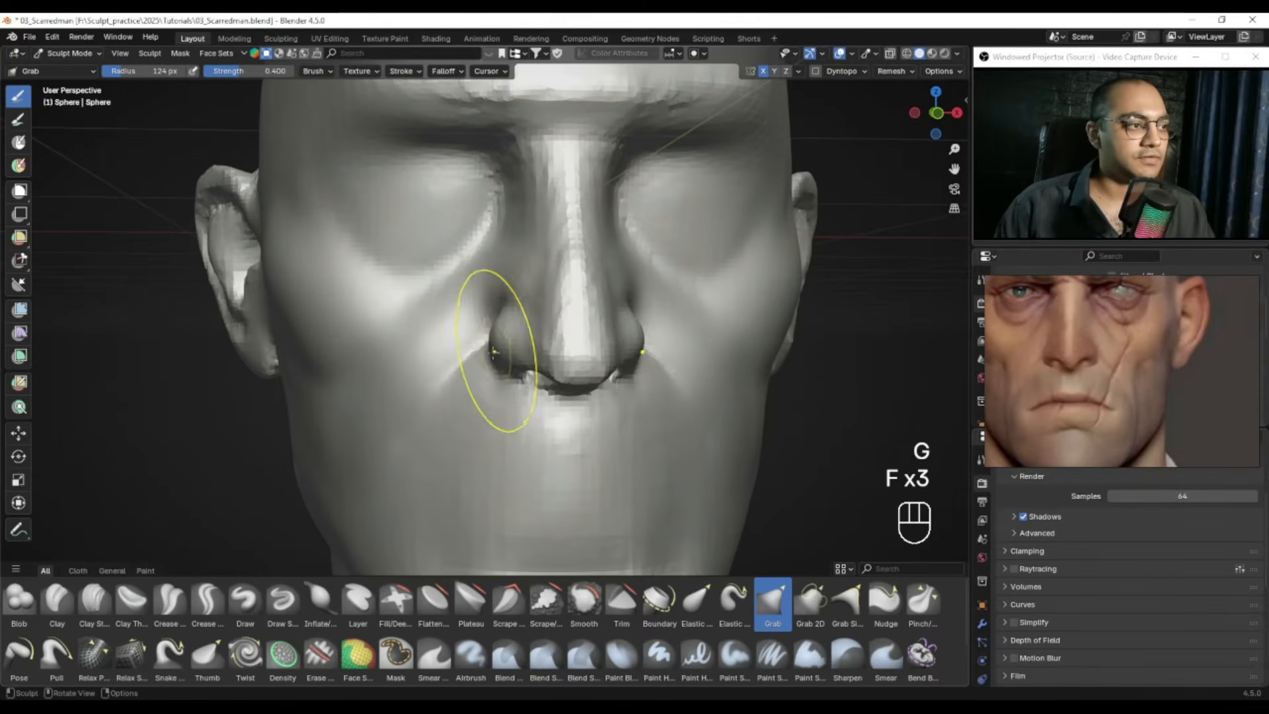
Step: Refine the base of the nose and the nostril wings with Grab strokes, reducing the radius to 101 px
key(f)
click(524, 353)
mouse_move(500, 366)
alt+shift+mouse_down()
mouse_move(525, 335)
mouse_move(524, 369)
alt+shift+mouse_up()
key(f)
click(509, 359)
key(f)
click(505, 364)
mouse_move(476, 344)
ctrl+alt+mouse_down()
mouse_move(459, 293)
mouse_move(488, 383)
mouse_move(511, 326)
mouse_move(492, 354)
ctrl+alt+mouse_up()
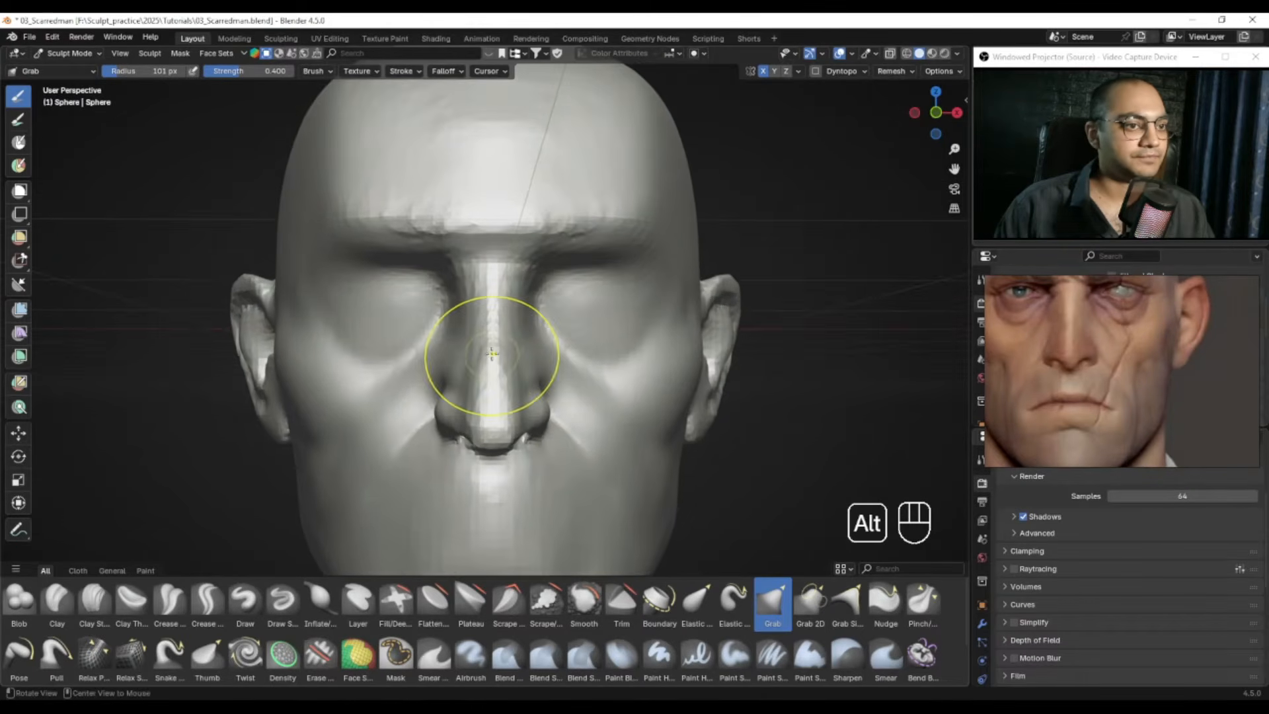
Step: Adjust the sides of the nose from the front with Grab strokes at different radii, undoing two attempts
key(f)
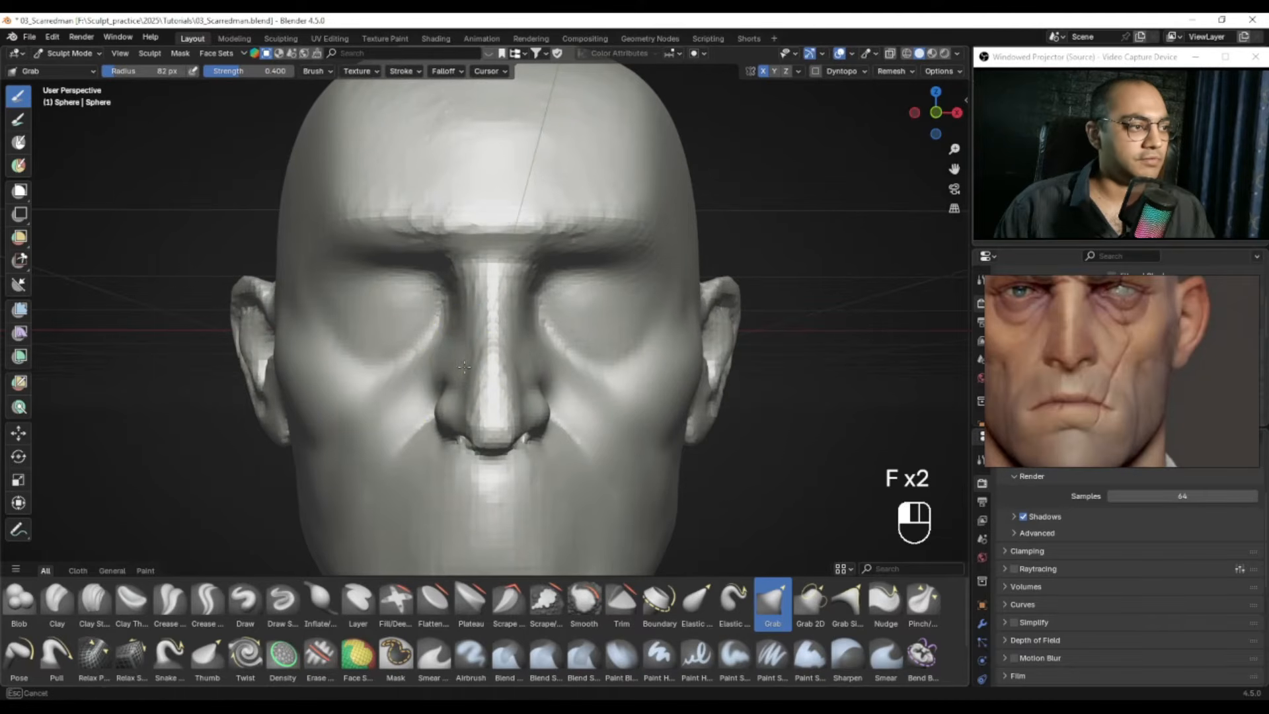
drag(457, 370, 484, 335)
alt+drag(484, 336, 486, 360)
key(f)
click(501, 361)
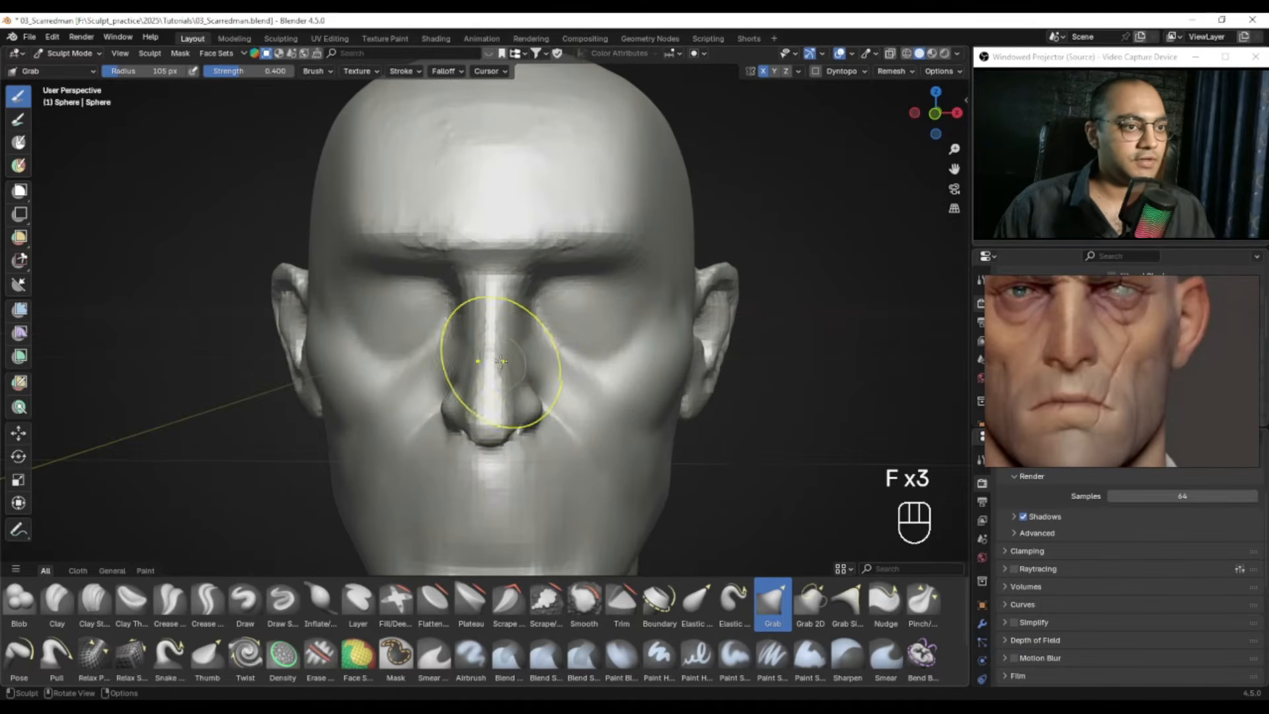
key(ctrl+z)
key(f)
mouse_move(457, 410)
mouse_down()
mouse_move(478, 367)
mouse_move(486, 382)
mouse_up()
key(ctrl+z)
key(f)
click(556, 357)
drag(463, 339, 461, 337)
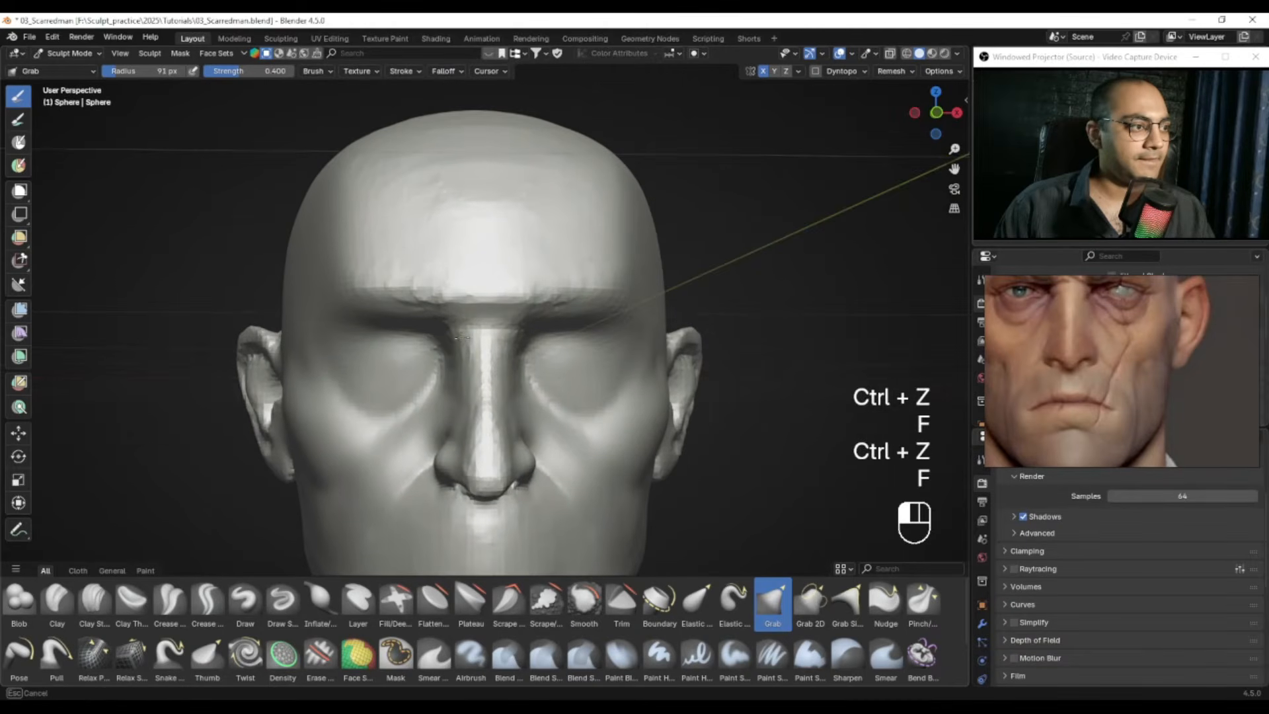
Step: Fine-tune the nose shape and width from several angles with repeated Grab strokes
key(f)
drag(470, 337, 469, 336)
mouse_move(466, 347)
ctrl+alt+mouse_down()
mouse_move(433, 433)
mouse_move(437, 463)
ctrl+alt+mouse_up()
alt+drag(456, 436, 482, 421)
mouse_move(512, 374)
ctrl+alt+middle_down()
mouse_move(545, 271)
mouse_move(508, 303)
ctrl+alt+middle_up()
key(f)
click(544, 317)
drag(524, 308, 524, 309)
mouse_move(524, 309)
alt+middle_down()
mouse_move(520, 347)
mouse_move(507, 323)
mouse_move(496, 368)
mouse_move(502, 344)
mouse_move(475, 339)
alt+middle_up()
key(f)
click(503, 331)
click(489, 337)
alt+middle_drag(485, 415, 490, 404)
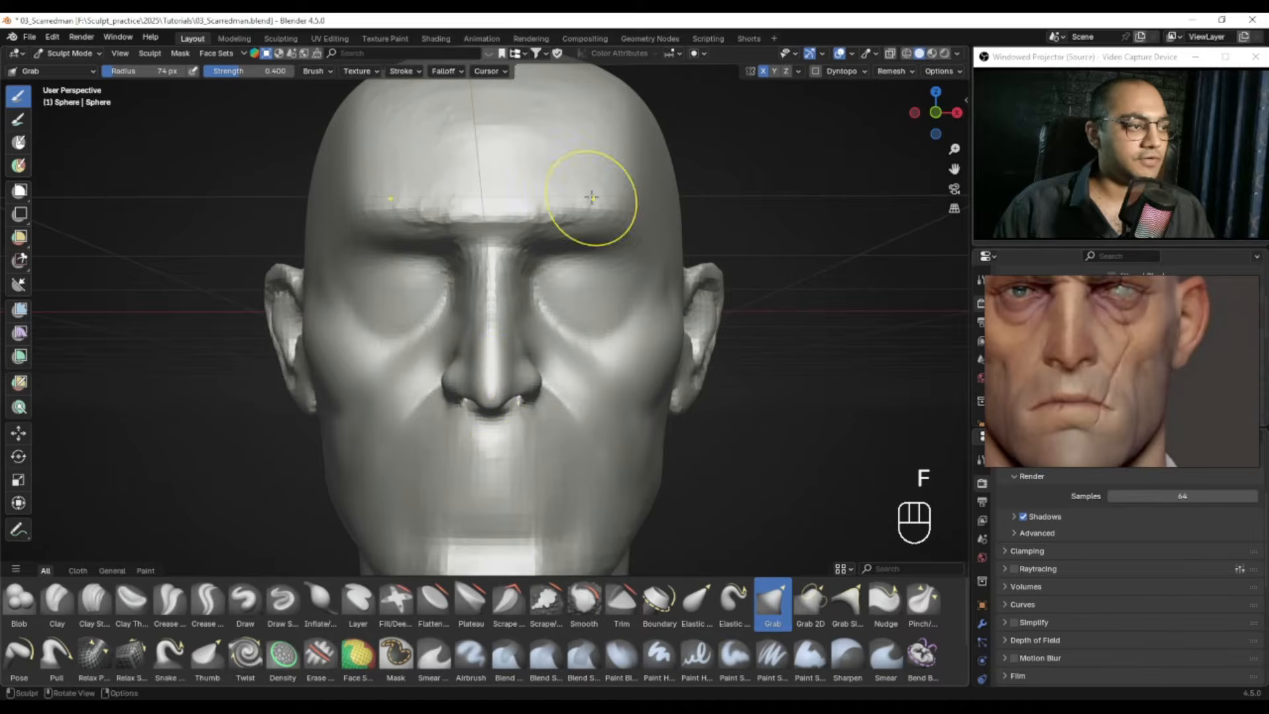
Step: Grab and smooth the sides of the nose bridge beside the inner eye sockets
middle_drag(518, 343, 511, 353)
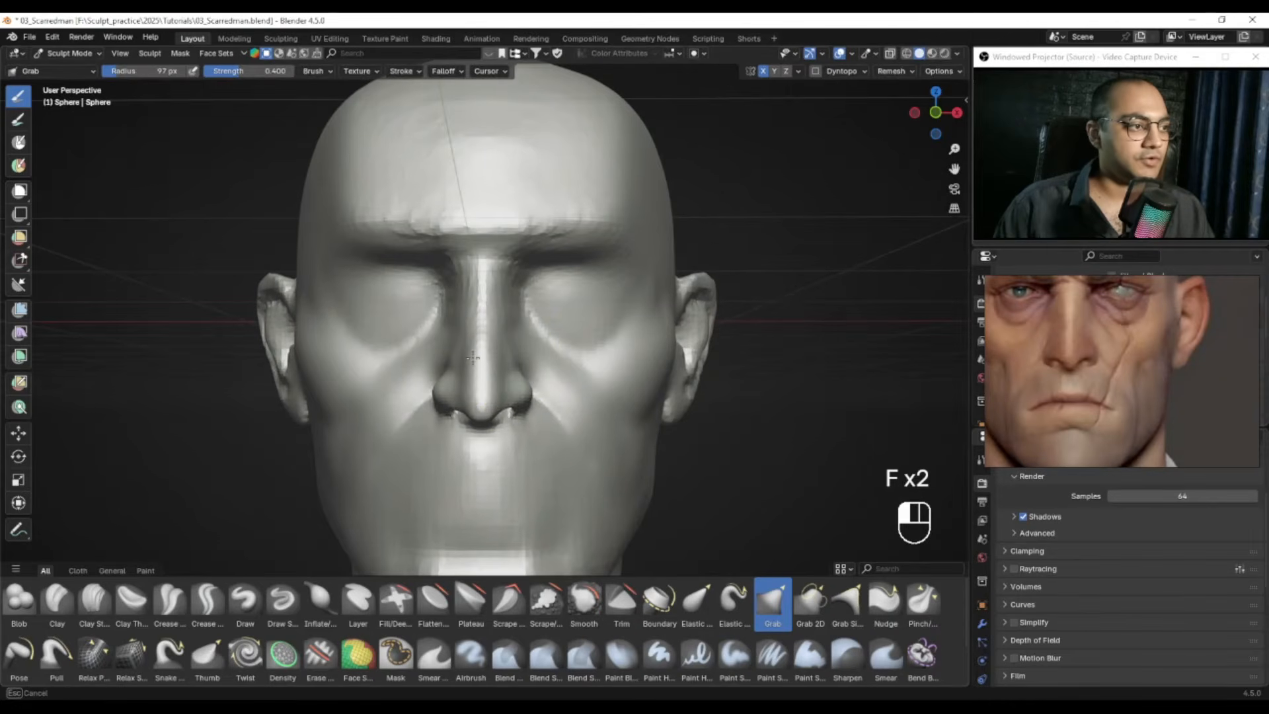
key(f)
click(461, 297)
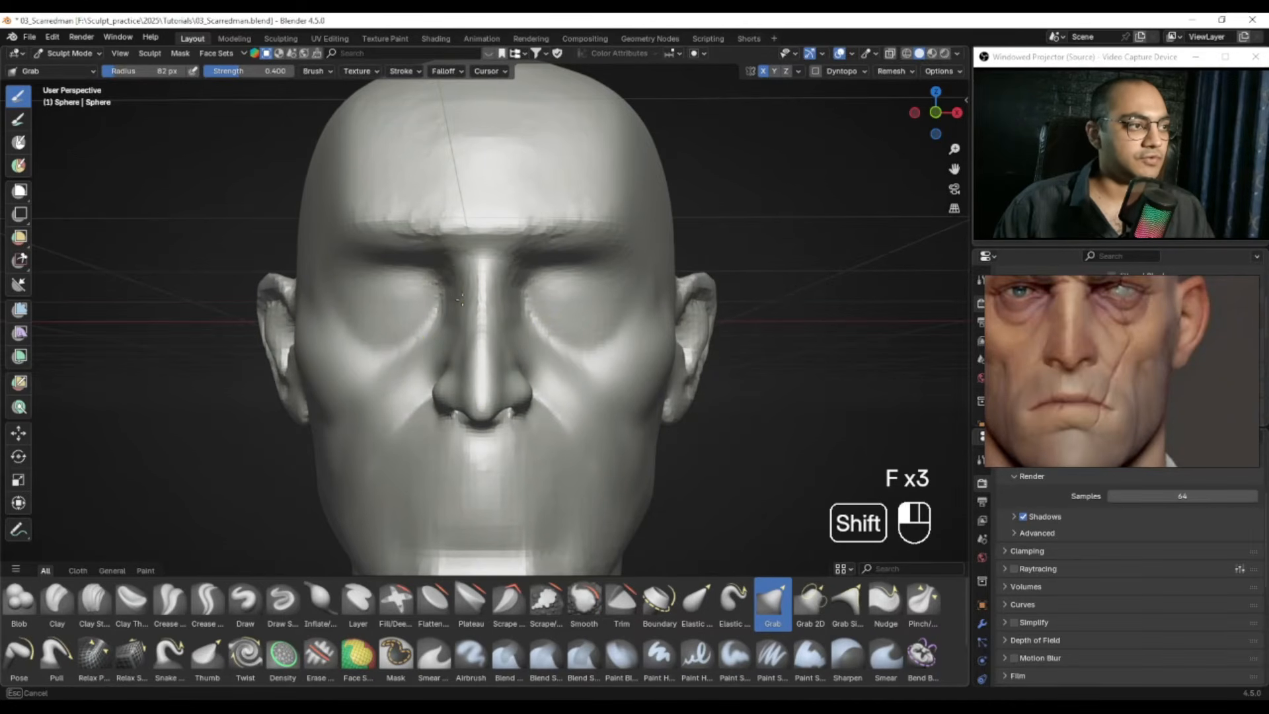
middle_drag(438, 324, 447, 372)
mouse_move(446, 372)
ctrl+alt+mouse_down()
mouse_move(487, 408)
mouse_move(509, 331)
ctrl+alt+mouse_up()
key(f)
click(485, 338)
Step: Reshape the cheeks beside the nose from below with the Grab brush, enlarging the radius to 102 px
mouse_move(509, 370)
middle_down()
mouse_move(436, 357)
mouse_move(445, 345)
mouse_move(456, 390)
middle_up()
key(f)
click(503, 343)
mouse_move(502, 342)
middle_down()
mouse_move(482, 213)
mouse_move(482, 269)
middle_up()
alt+shift+middle_drag(469, 343, 498, 303)
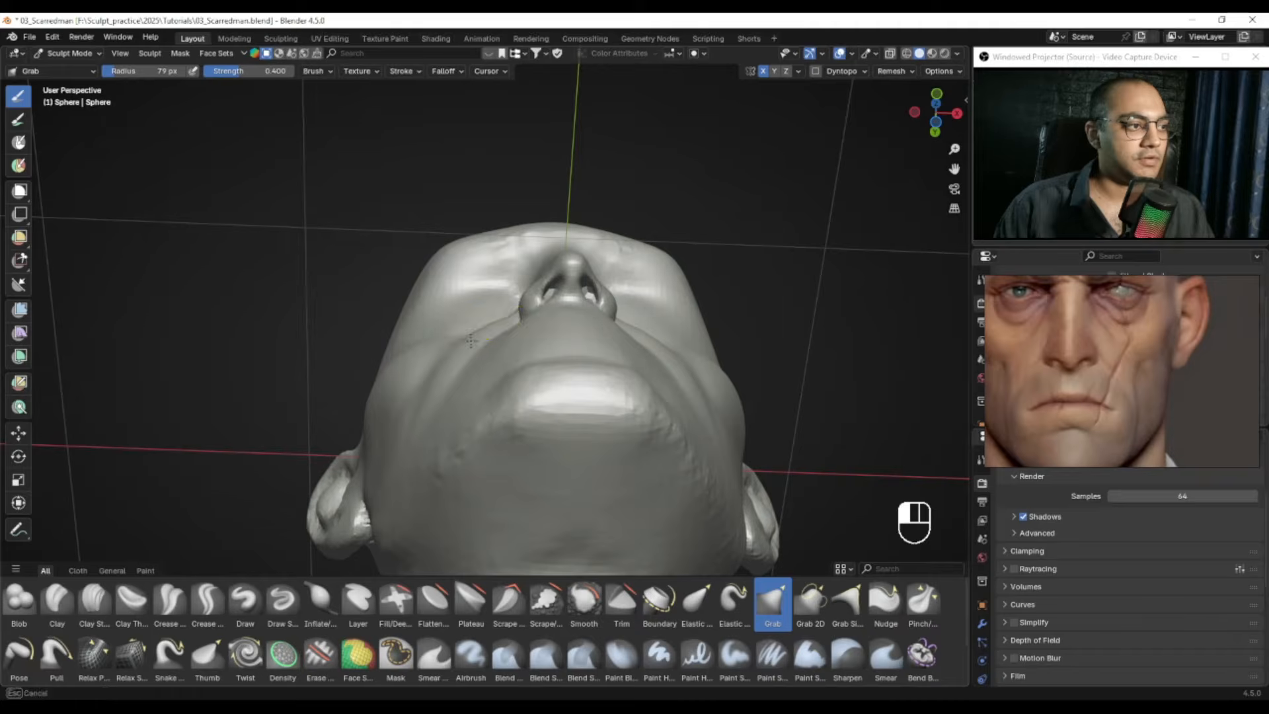
alt+shift+middle_drag(499, 316, 573, 289)
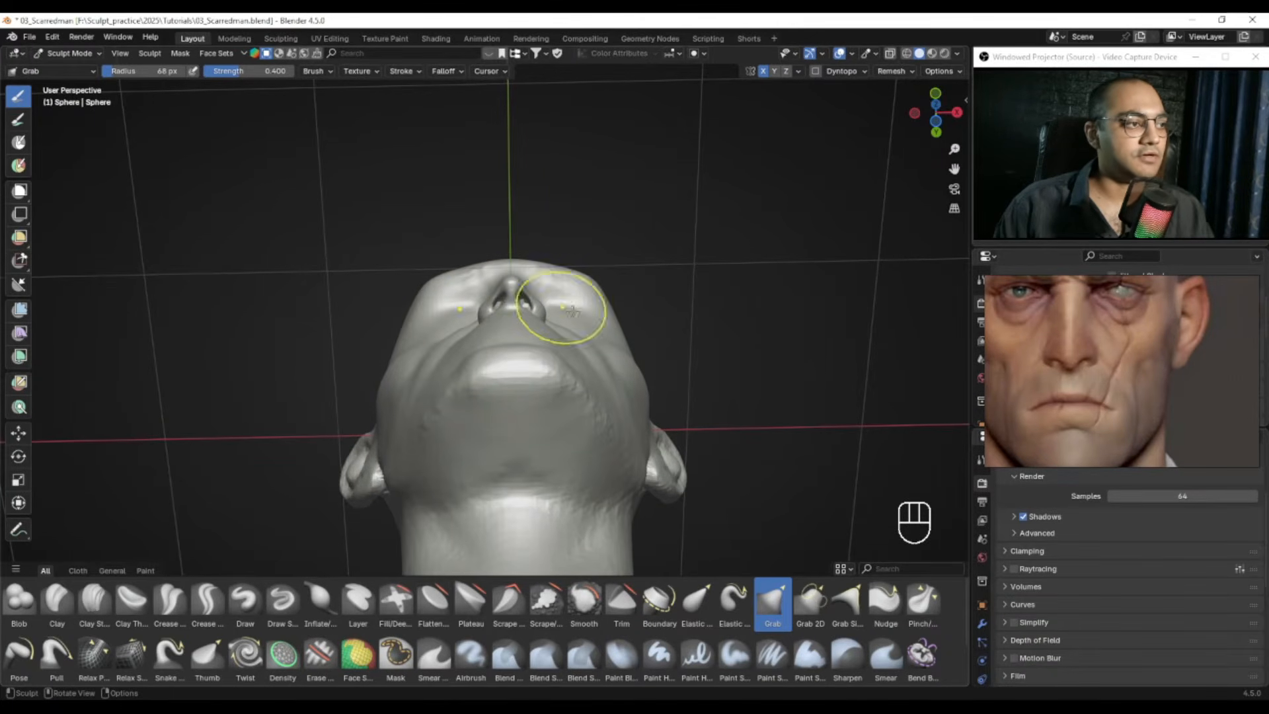
alt+middle_drag(496, 358, 466, 355)
key(f)
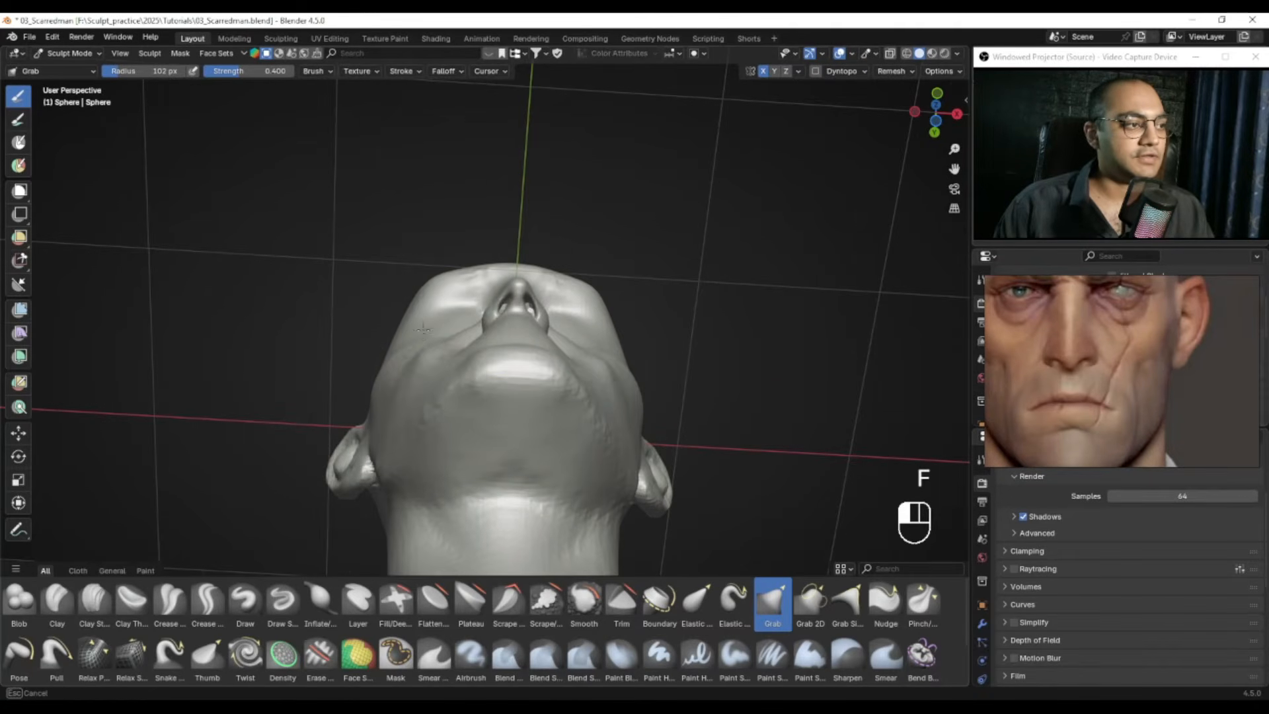
drag(423, 329, 424, 328)
mouse_move(468, 341)
alt+middle_down()
mouse_move(467, 426)
mouse_move(562, 431)
mouse_move(497, 433)
alt+middle_up()
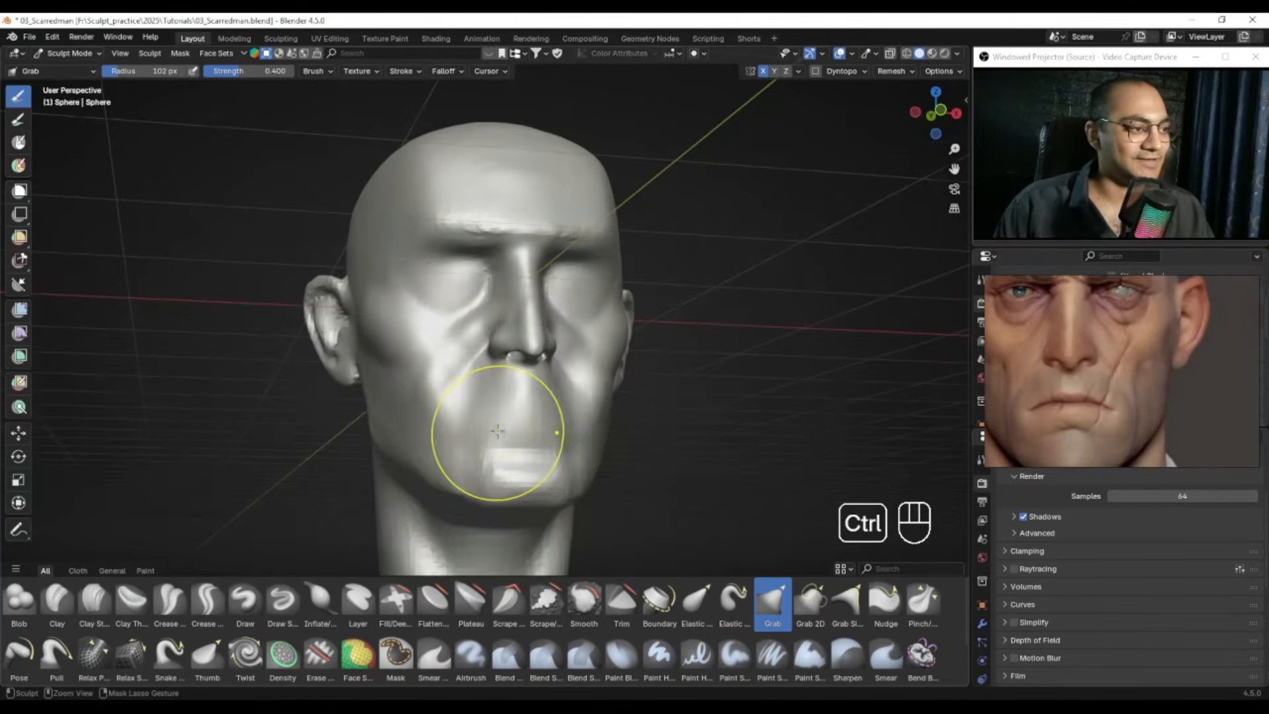
Step: Undo the last two Grab strokes on the cheeks and return to a frontal view of the lower face
key(ctrl+z)
key(ctrl+z)
mouse_move(510, 382)
alt+middle_down()
mouse_move(510, 330)
mouse_move(509, 395)
mouse_move(585, 427)
alt+middle_up()
ctrl+middle_drag(561, 370, 559, 430)
alt+middle_drag(559, 400, 489, 311)
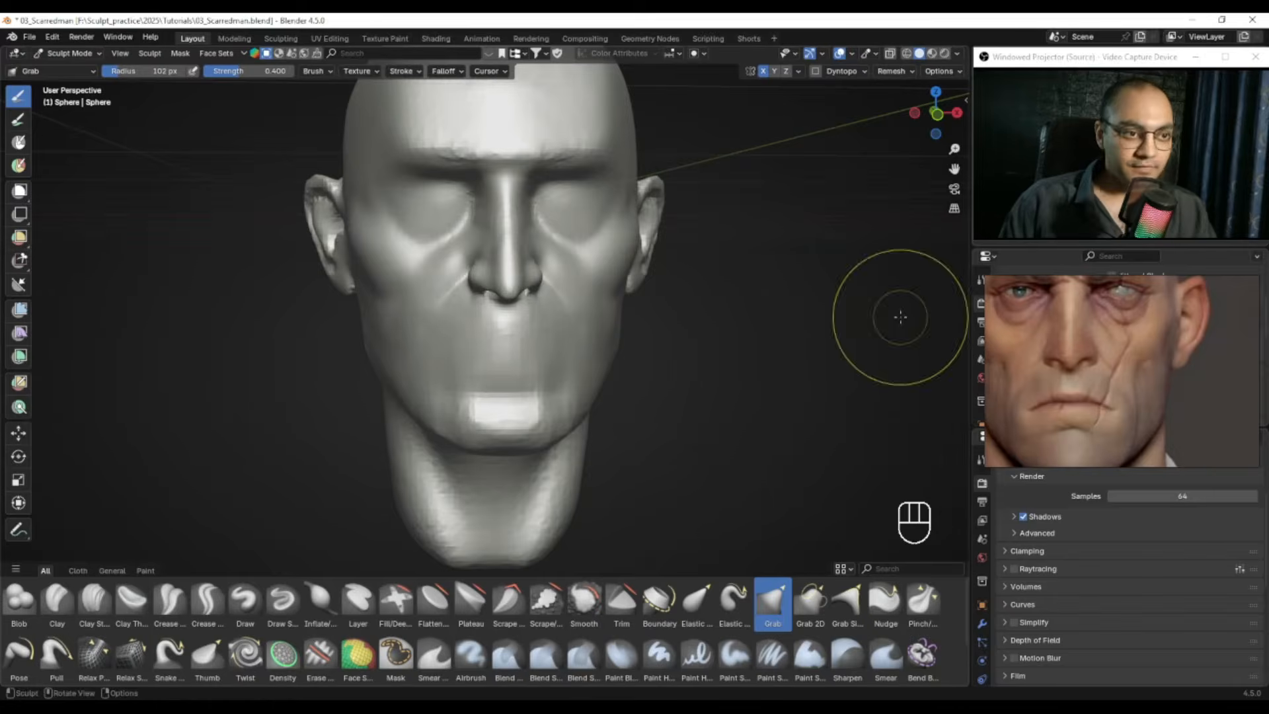
Step: Start the mouth line below the nose with the Draw Sharp brush, reducing the radius from 66 px, and undo the last stroke
click(282, 599)
ctrl+middle_drag(541, 318, 540, 279)
alt+shift+drag(541, 279, 512, 302)
ctrl+alt+drag(515, 298, 530, 323)
alt+drag(1099, 389, 1128, 357)
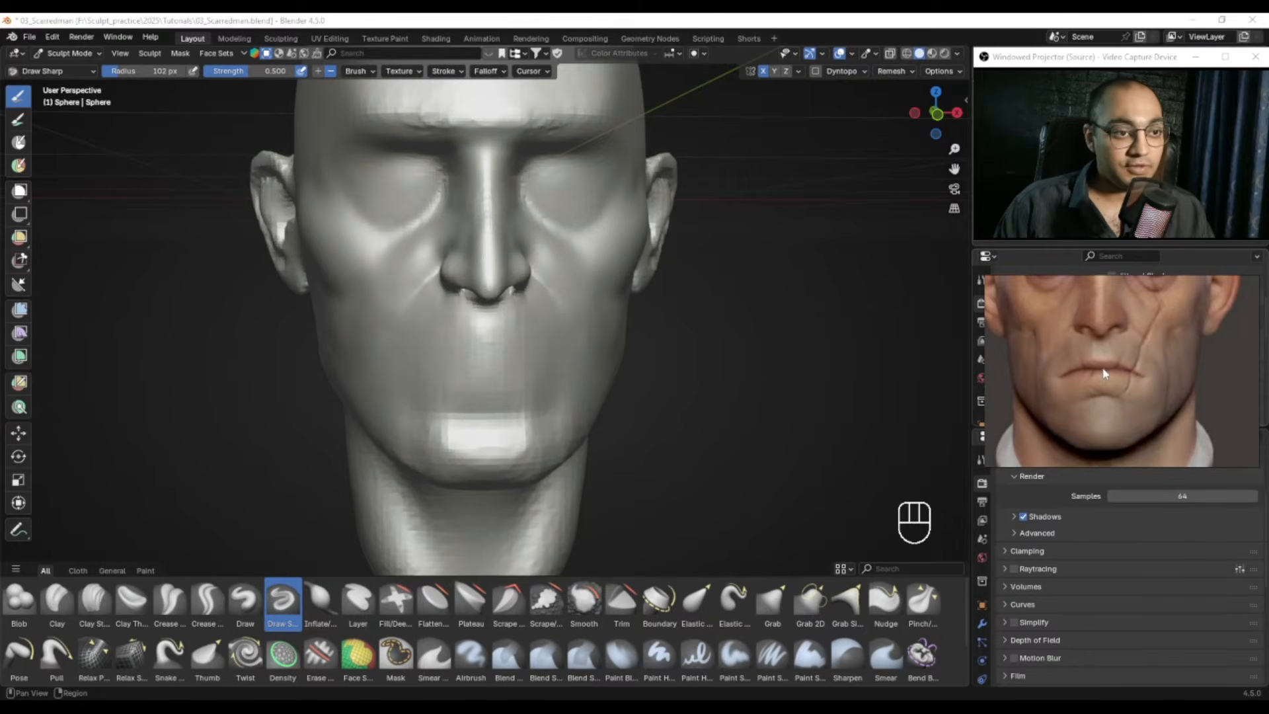
mouse_move(508, 324)
ctrl+alt+right_down()
mouse_move(516, 280)
mouse_move(520, 291)
mouse_move(494, 310)
ctrl+alt+right_up()
key(f)
click(487, 304)
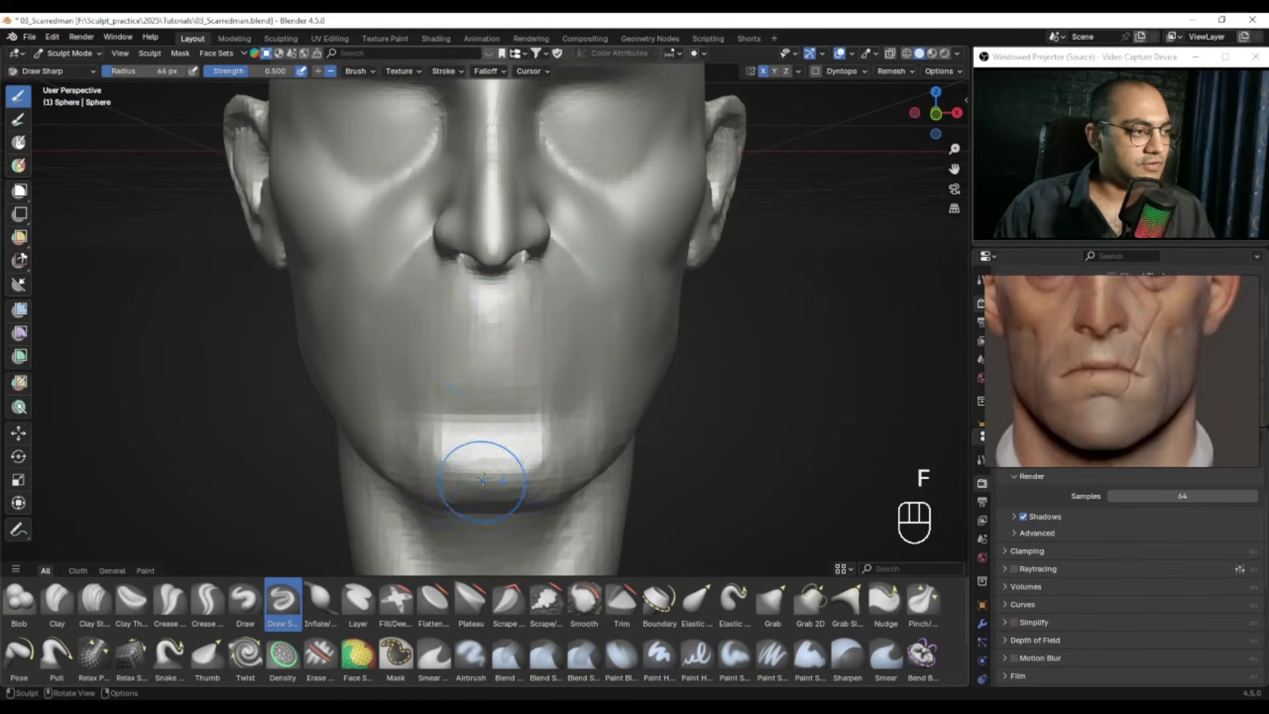
mouse_move(493, 345)
ctrl+alt+right_down()
mouse_move(490, 329)
mouse_move(519, 327)
ctrl+alt+right_up()
key(f)
click(493, 330)
mouse_move(444, 331)
mouse_down()
mouse_move(542, 329)
mouse_move(460, 334)
mouse_up()
key(ctrl+z)
Step: Carve the mouth line between nose and chin with Draw Sharp strokes and extend it toward the mouth corners
alt+drag(491, 291, 541, 315)
key(f)
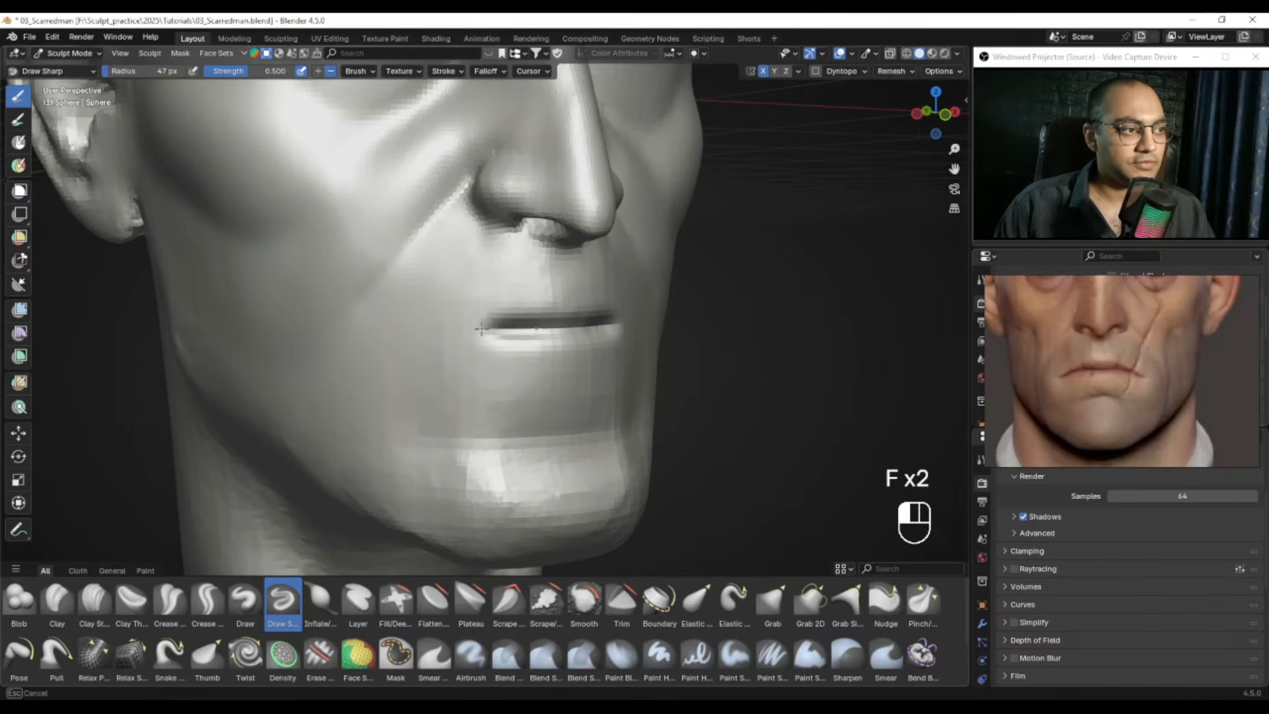
key(f)
click(481, 338)
drag(593, 328, 602, 330)
mouse_move(582, 317)
ctrl+alt+mouse_down()
mouse_move(538, 337)
mouse_move(518, 303)
mouse_move(510, 338)
ctrl+alt+mouse_up()
alt+drag(405, 383, 569, 384)
ctrl+alt+drag(555, 383, 533, 345)
mouse_move(488, 298)
alt+mouse_down()
mouse_move(504, 340)
mouse_move(530, 320)
mouse_move(628, 322)
mouse_move(512, 348)
alt+mouse_up()
Step: Try to adjust the mouth with the Grab brush at a 122 px radius
key(g)
key(f)
key(f)
key(ctrl+z)
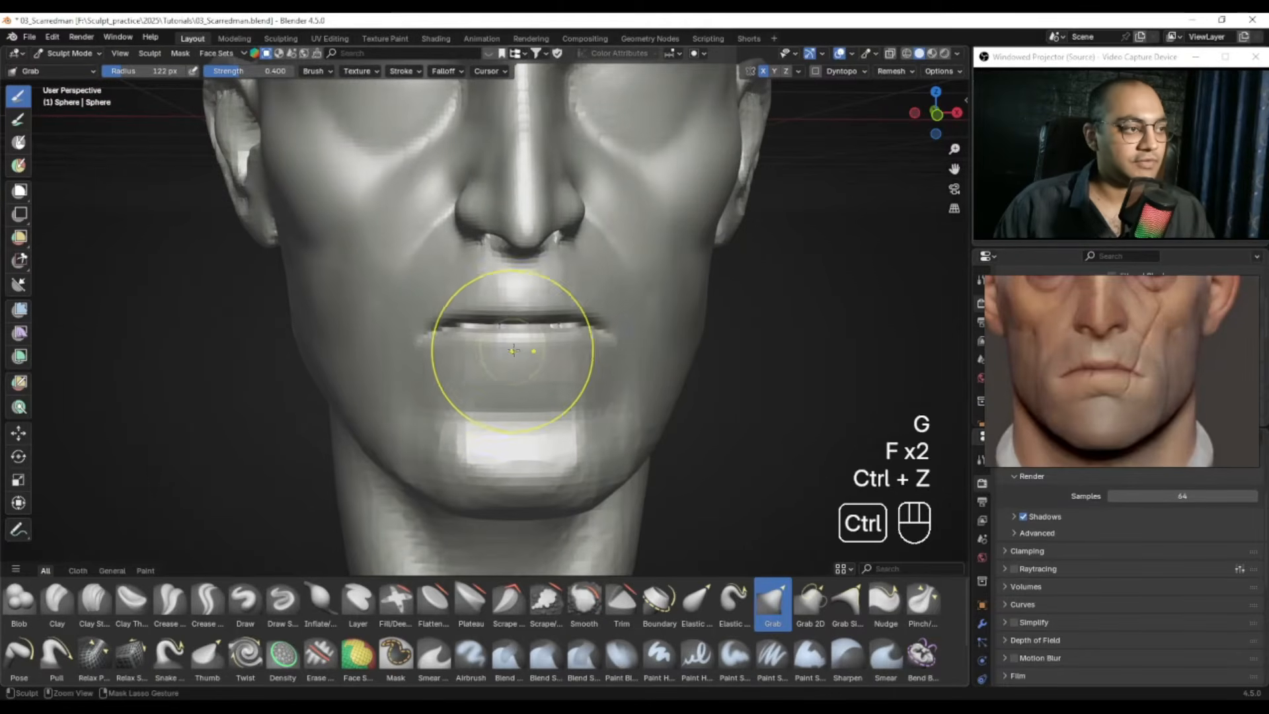
Step: Carve the downturned mouth corner with the Draw Sharp brush, undoing one stroke and reducing the radius to 30 px
click(282, 600)
mouse_move(502, 356)
alt+mouse_down()
mouse_move(551, 377)
mouse_move(651, 335)
alt+mouse_up()
key(f)
click(562, 351)
key(f)
click(641, 335)
drag(566, 328, 531, 334)
key(ctrl+z)
key(f)
click(504, 344)
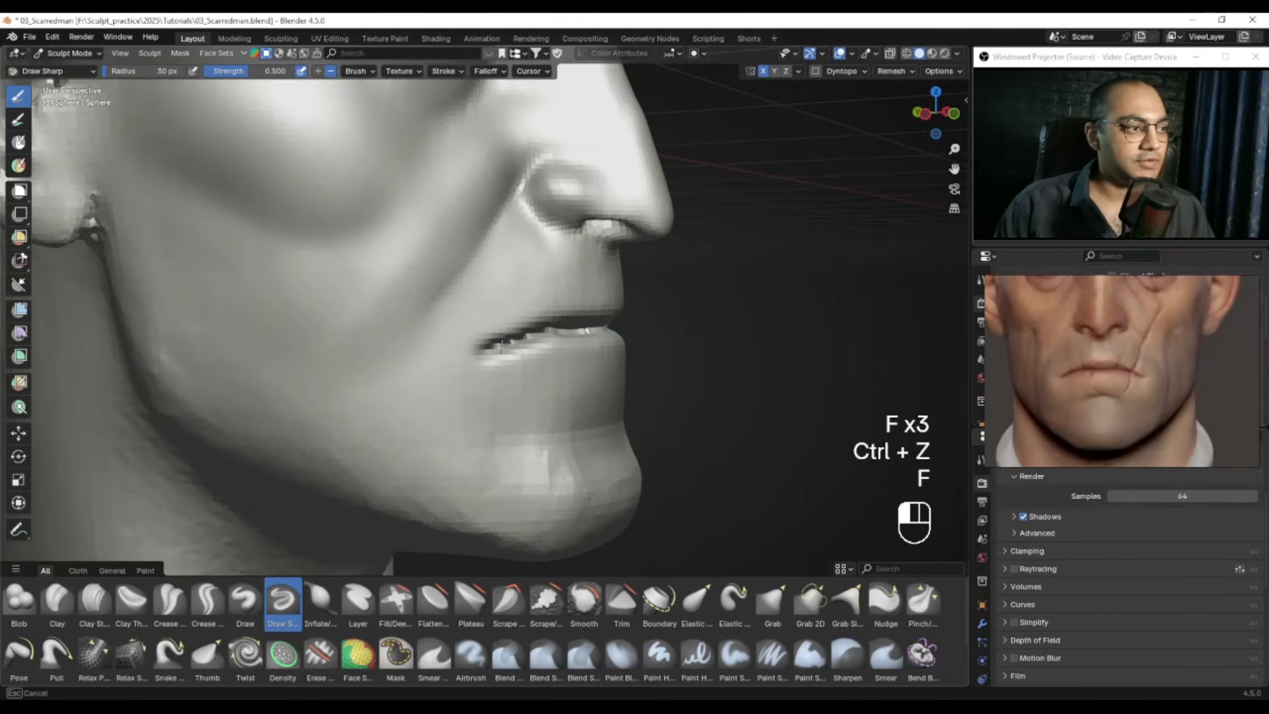
Step: Deepen the parting between the lips with further Draw Sharp strokes from the side and front
drag(557, 335, 588, 330)
alt+drag(589, 331, 522, 335)
drag(529, 330, 565, 327)
mouse_move(567, 324)
ctrl+alt+mouse_down()
mouse_move(565, 383)
mouse_move(560, 349)
ctrl+alt+mouse_up()
ctrl+alt+drag(454, 377, 498, 313)
ctrl+alt+drag(498, 317, 496, 294)
Step: Pull the centre of the upper lip into a cupid's bow with the Grab brush, enlarging the radius to about 65 px
key(g)
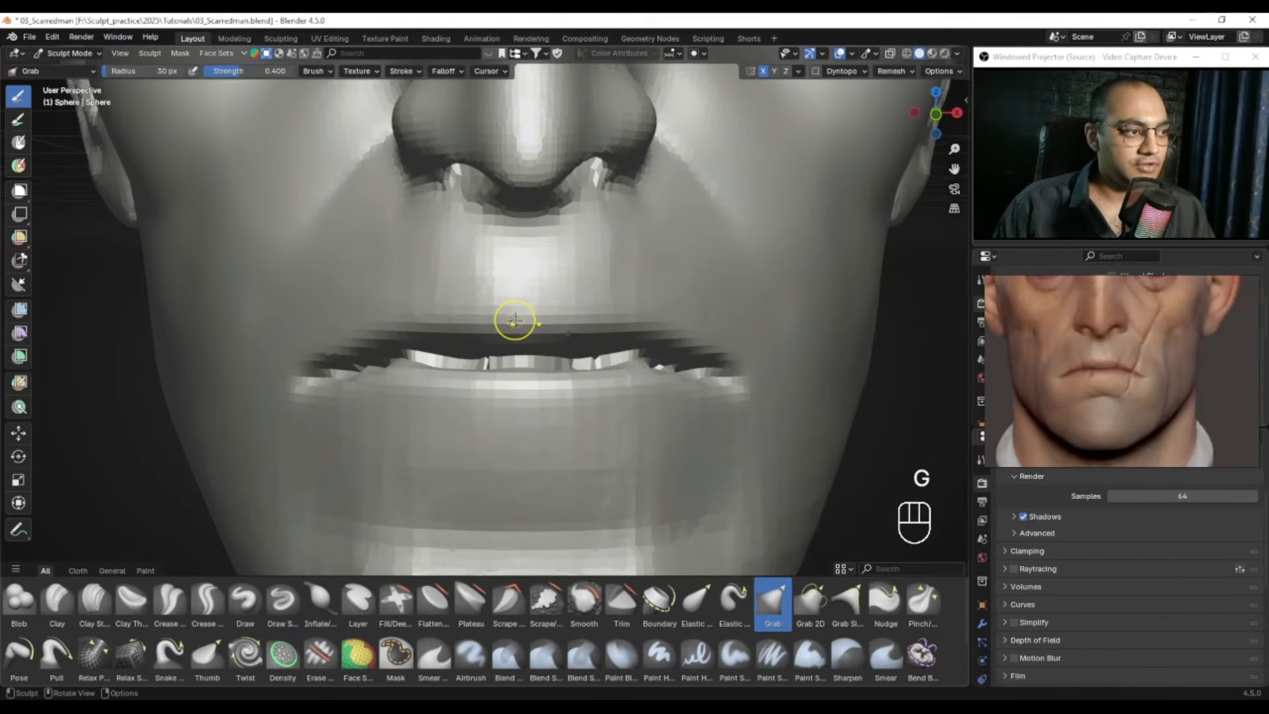
key(f)
click(526, 322)
ctrl+alt+drag(509, 303, 514, 319)
mouse_move(514, 319)
alt+shift+mouse_down()
mouse_move(509, 329)
mouse_move(511, 316)
alt+shift+mouse_up()
key(f)
click(541, 318)
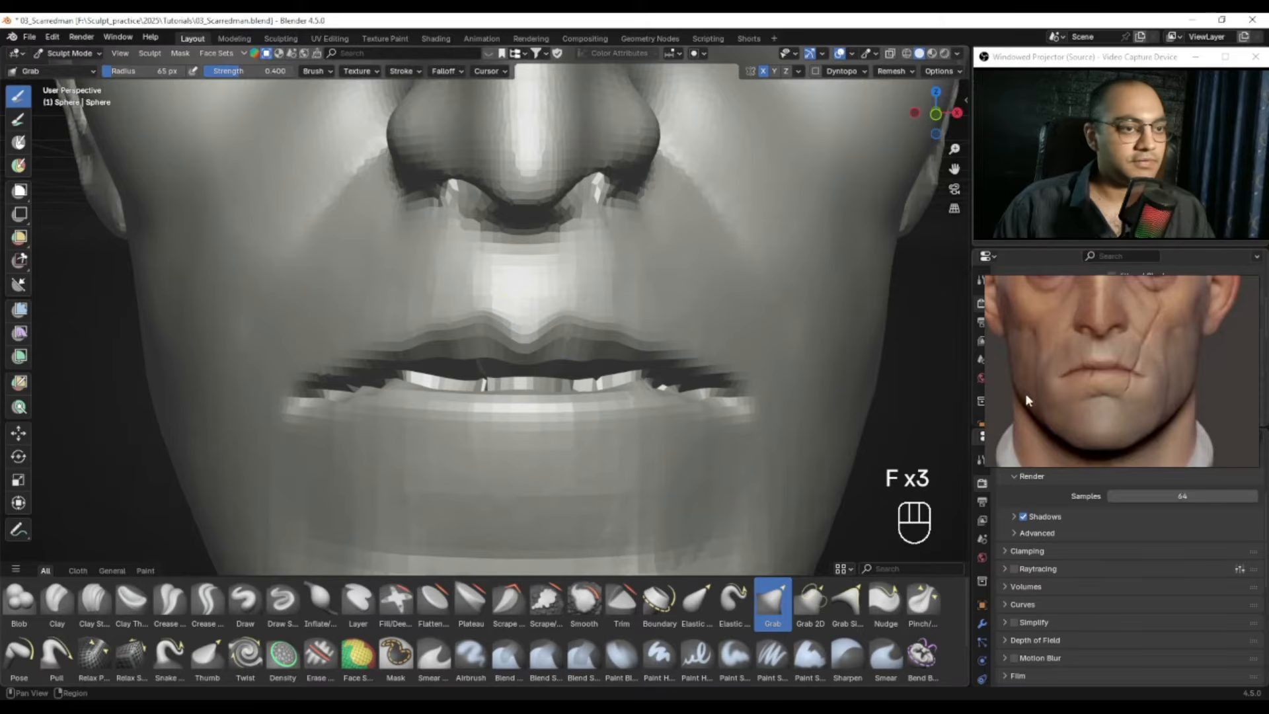
alt+shift+drag(538, 319, 538, 333)
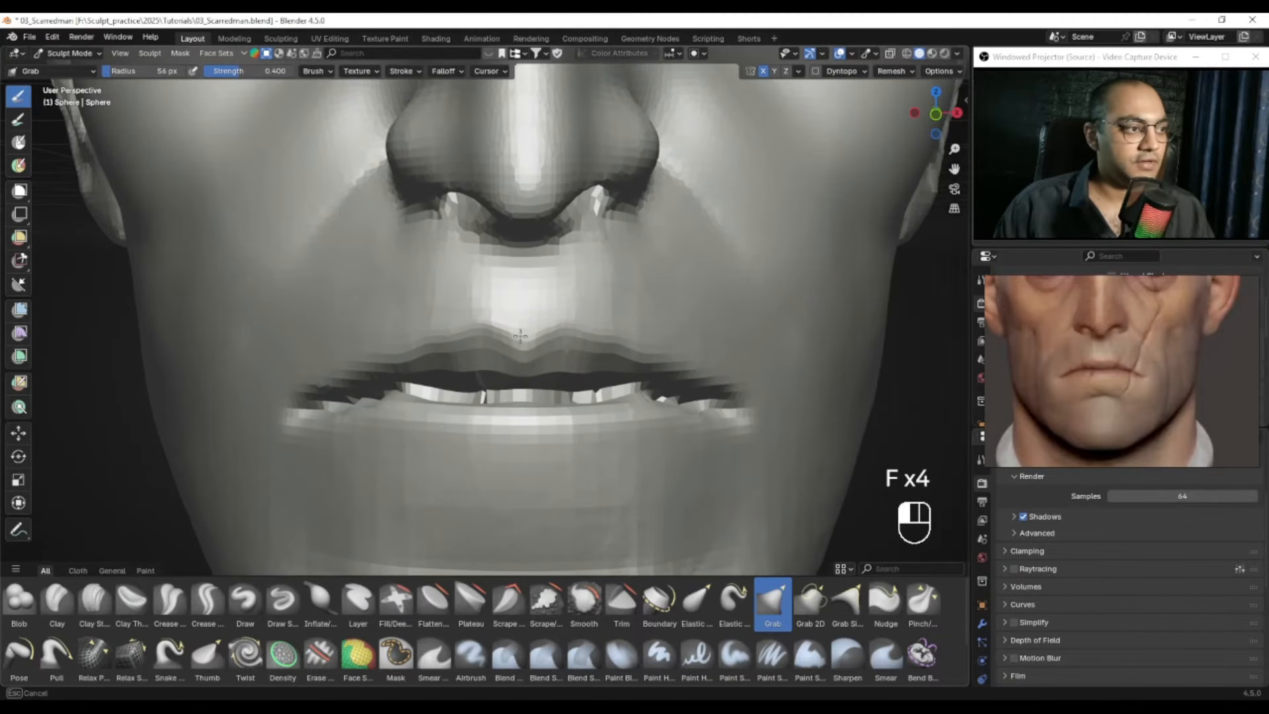
Step: Compare with the mouth reference and refine the upper lip contour using Grab strokes at 47 px and other radii
scroll(1136, 368, up, 3)
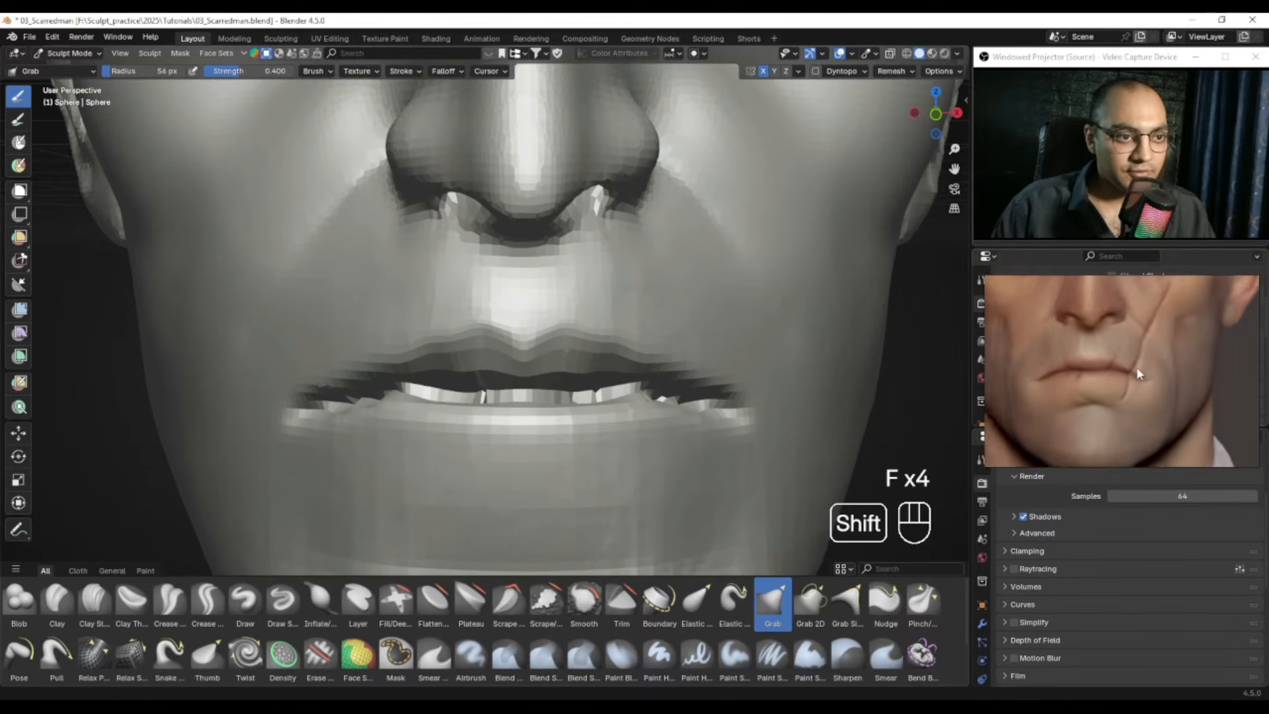
alt+drag(1056, 346, 1100, 358)
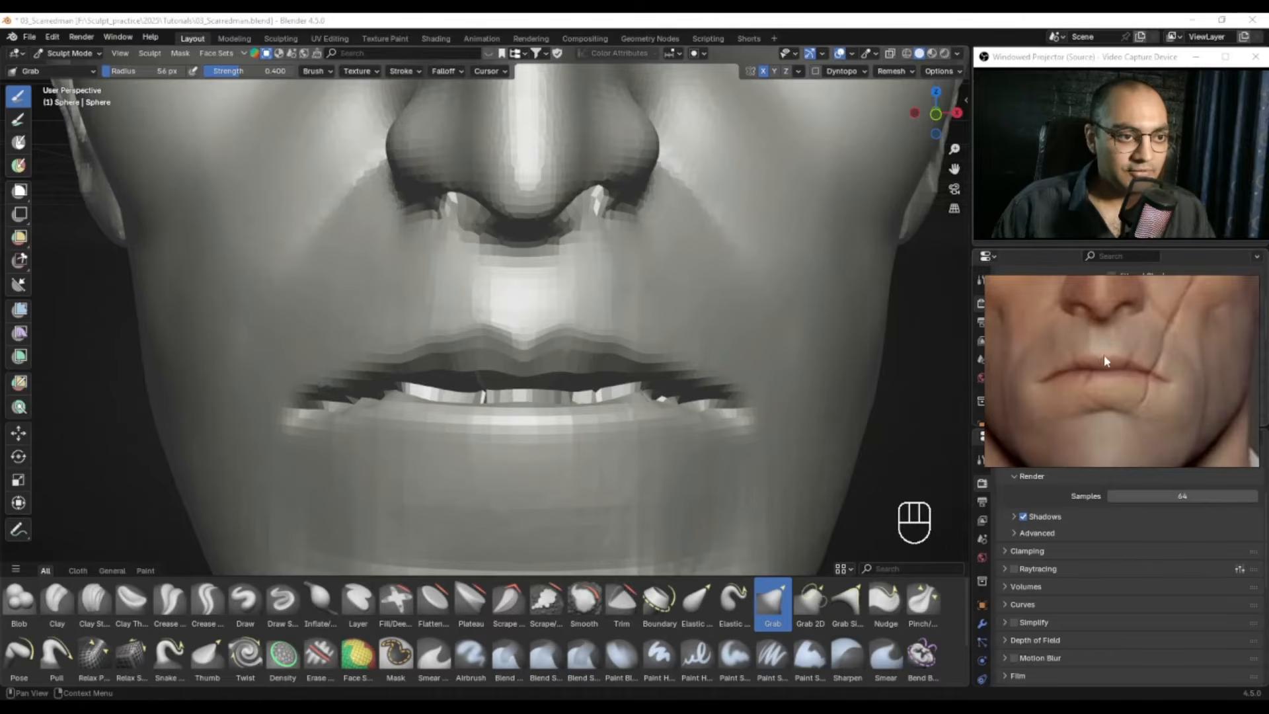
key(f)
alt+shift+drag(493, 315, 436, 337)
click(527, 320)
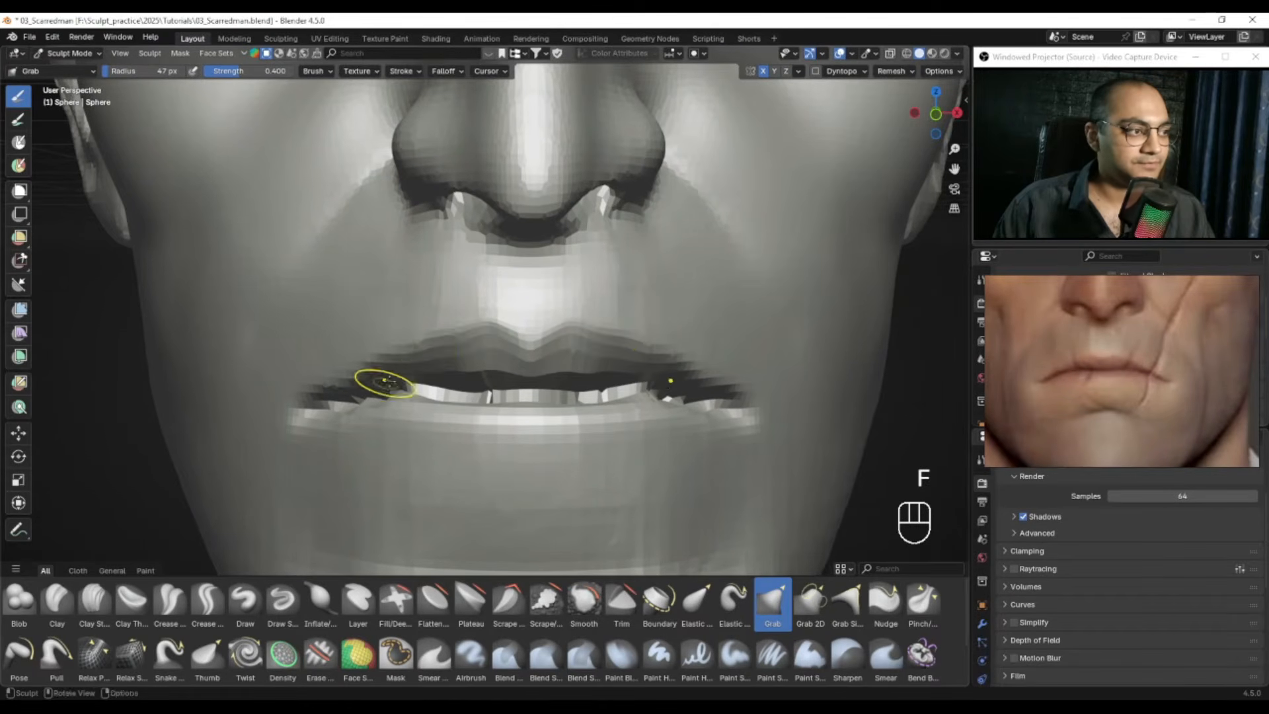
ctrl+alt+drag(378, 388, 419, 391)
key(f)
click(482, 346)
ctrl+alt+drag(478, 342, 454, 343)
key(f)
click(490, 367)
drag(391, 385, 452, 375)
Step: Adjust the lip shape from the front with Grab strokes, undoing two attempts and enlarging the radius to 94 px
key(f)
click(496, 375)
key(f)
click(473, 383)
key(ctrl+z)
key(ctrl+z)
key(f)
key(f)
click(465, 381)
drag(448, 334, 443, 346)
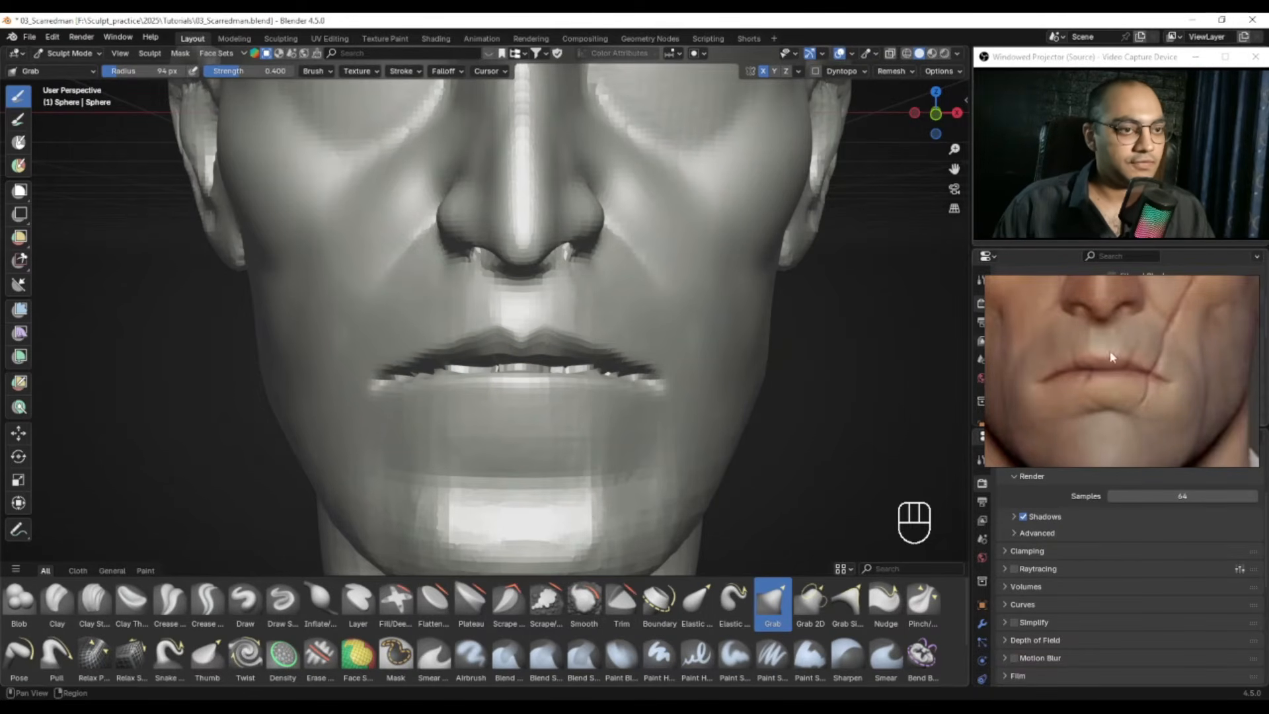
Step: Shape and smooth the lower lip from below with the Grab brush, reducing the radius from 59 to 34 px
alt+drag(402, 269, 466, 281)
alt+drag(466, 280, 525, 321)
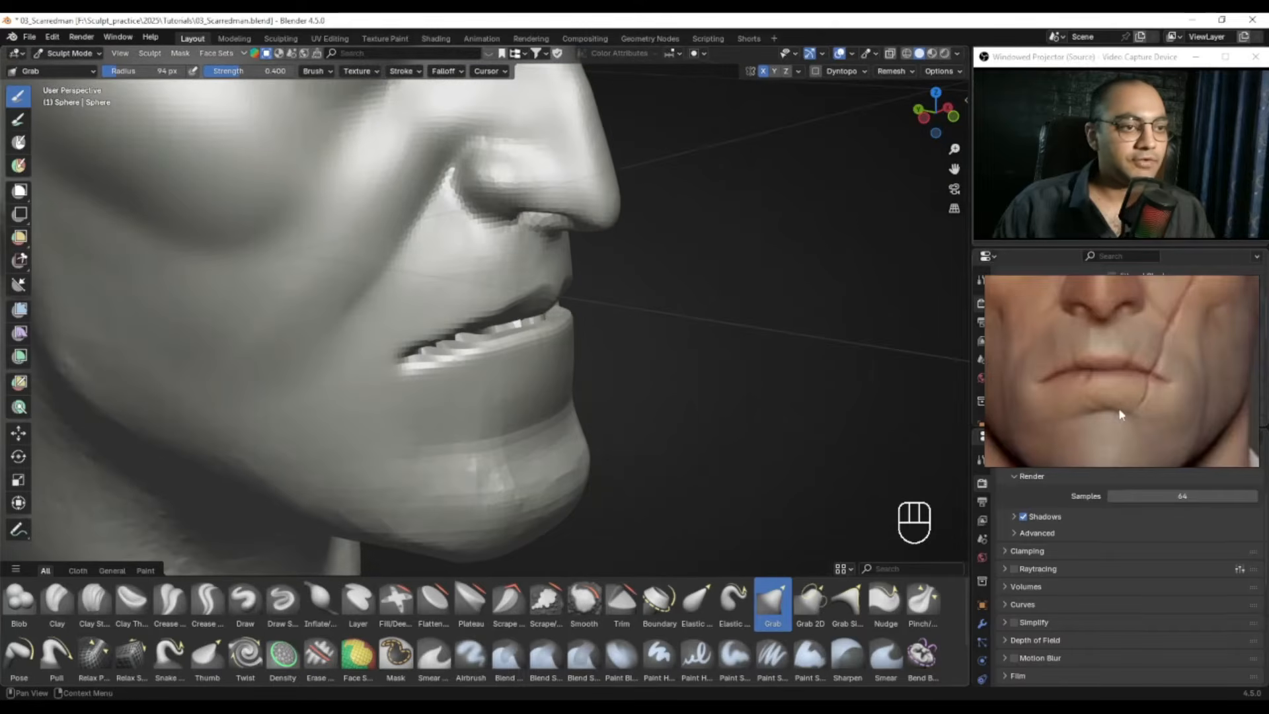
mouse_move(964, 366)
alt+mouse_down()
mouse_move(546, 340)
mouse_move(624, 348)
alt+mouse_up()
key(f)
click(598, 347)
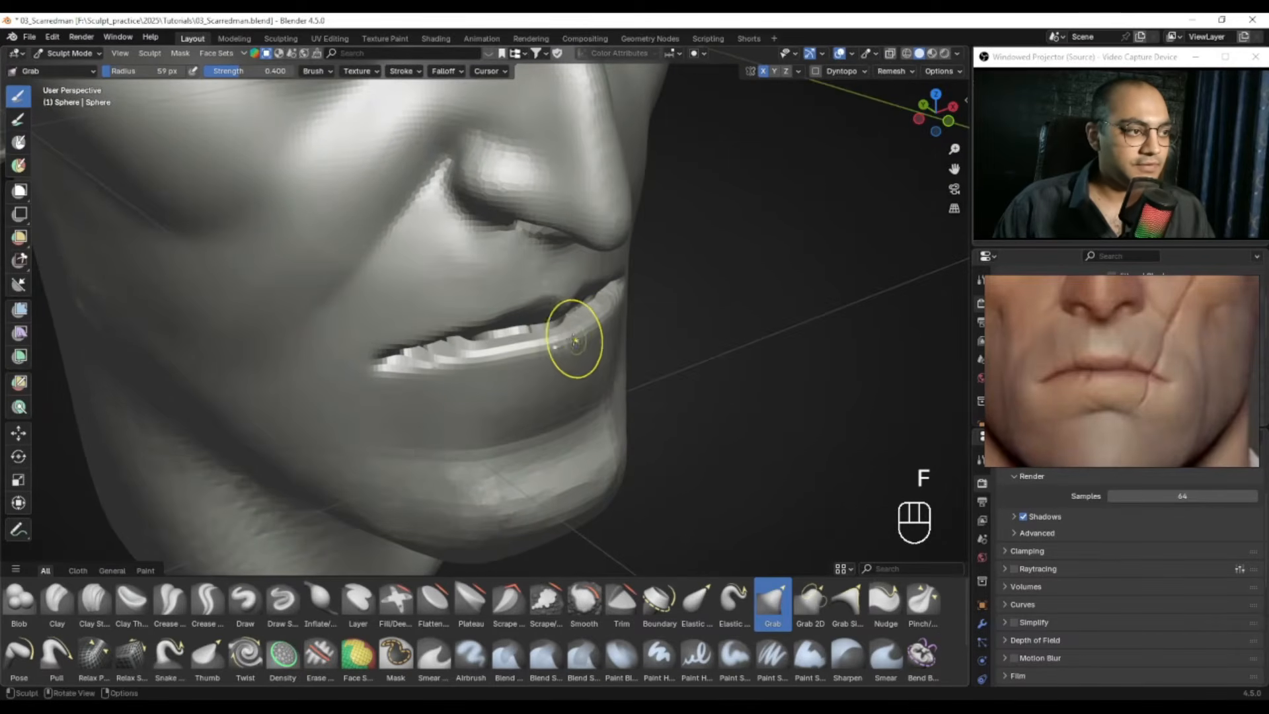
key(f)
click(565, 341)
shift+drag(519, 352, 507, 355)
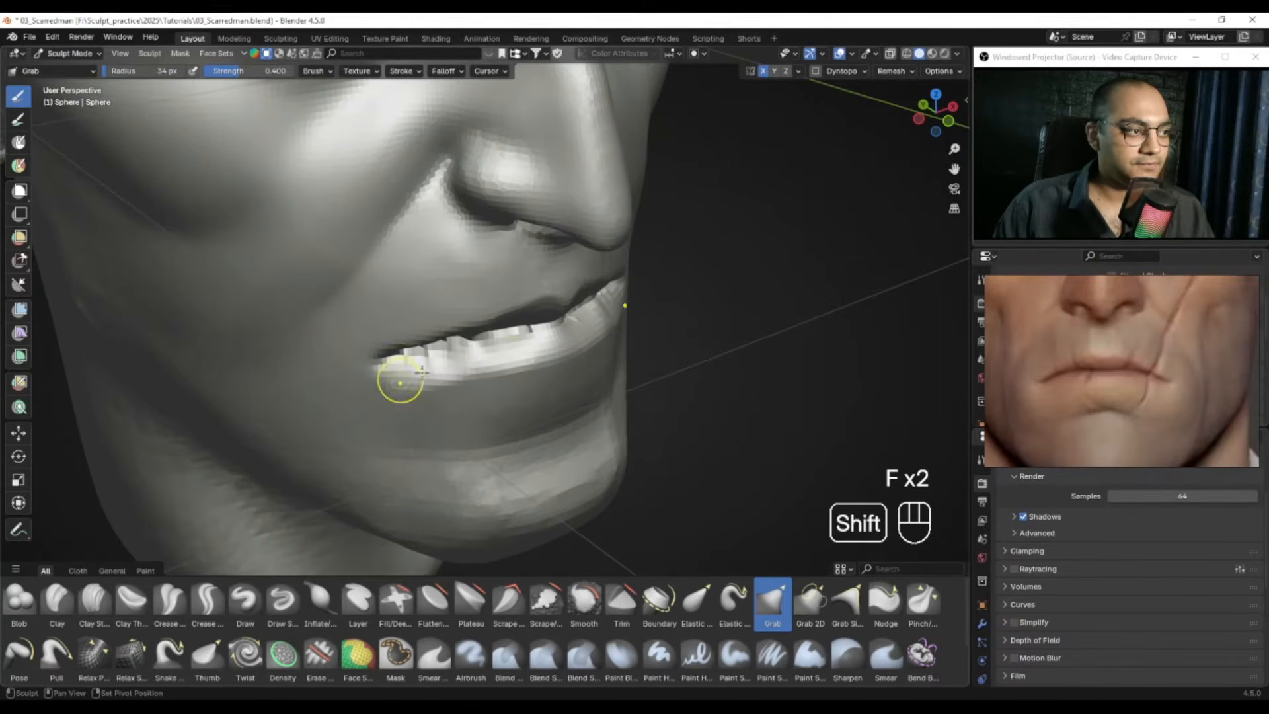
alt+drag(584, 346, 463, 314)
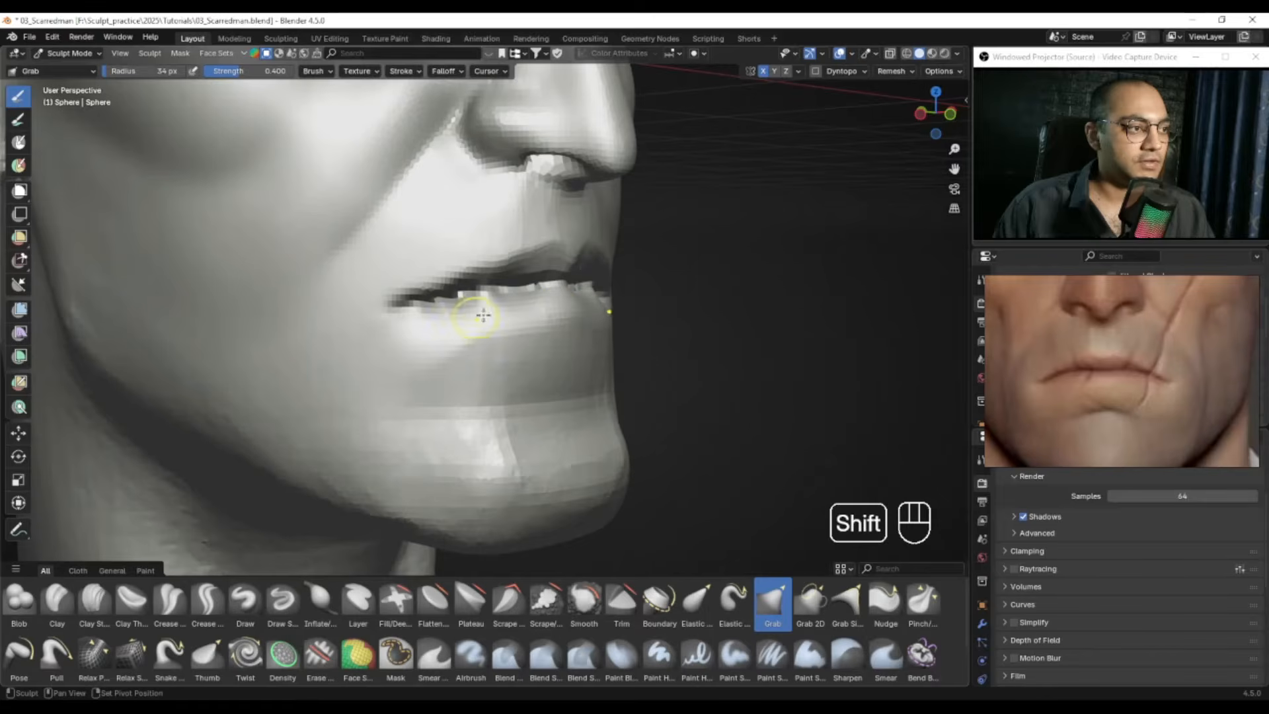
Step: Clean up the parting between the lips with Crease Polish strokes, changing the radius from 18 to 47 px
click(165, 601)
mouse_move(317, 411)
alt+shift+mouse_down()
mouse_move(433, 301)
mouse_move(507, 283)
mouse_move(566, 303)
alt+shift+mouse_up()
key(f)
click(592, 304)
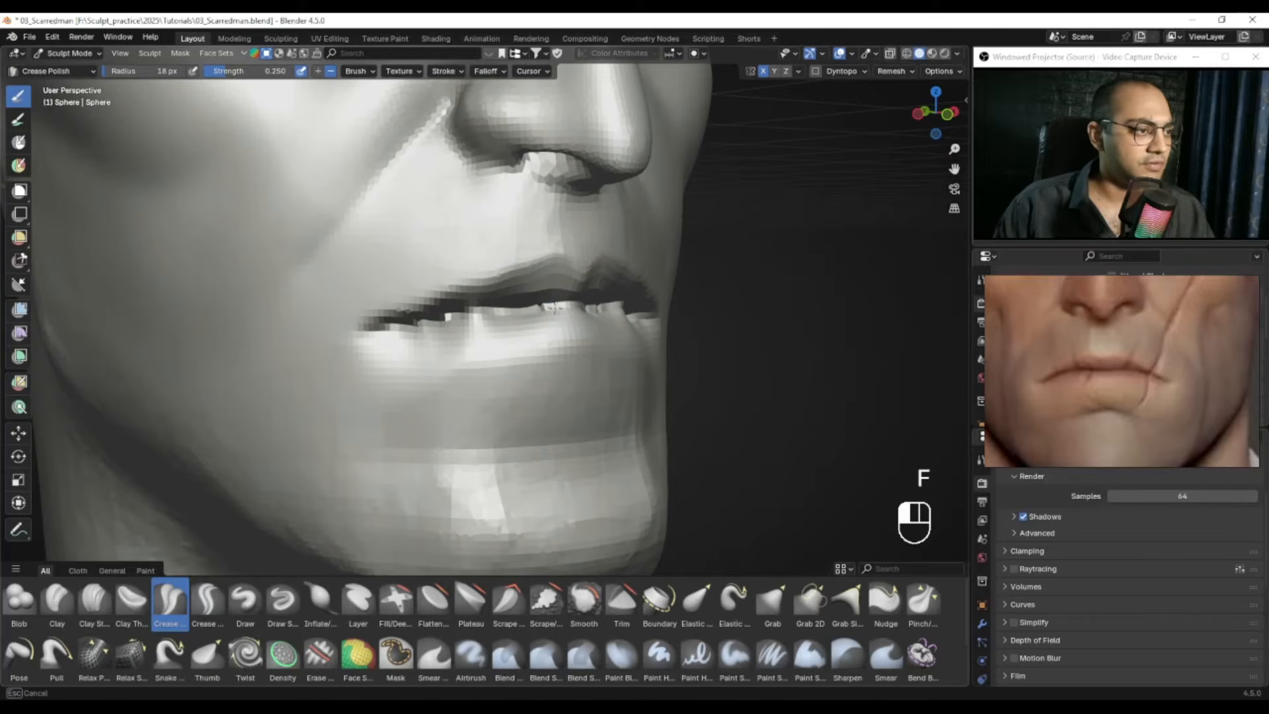
key(f)
click(564, 306)
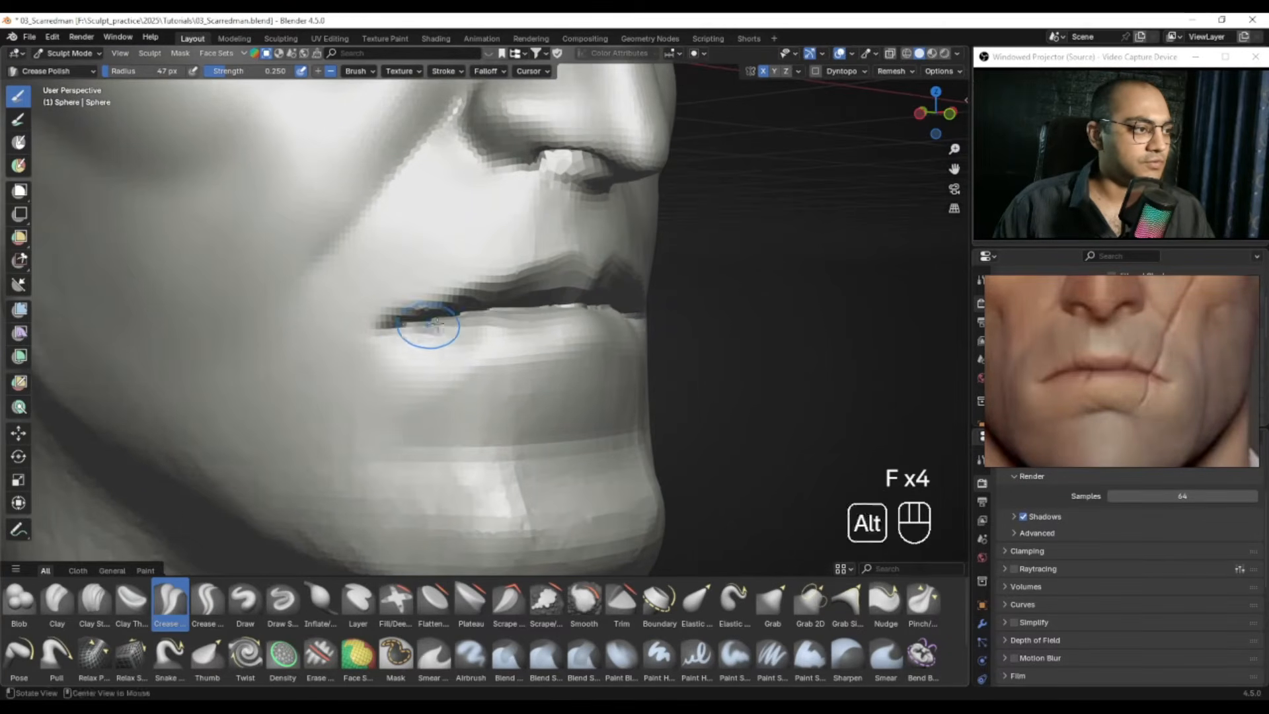
key(f)
click(483, 320)
mouse_move(533, 316)
alt+mouse_down()
mouse_move(482, 303)
mouse_move(445, 322)
mouse_move(485, 299)
alt+mouse_up()
Step: Reposition the lips with Grab strokes at different radii, undoing one attempt and finishing at 54 px
key(g)
key(f)
click(490, 311)
key(ctrl+z)
key(f)
click(472, 324)
key(f)
click(449, 323)
key(f)
click(472, 296)
key(f)
click(493, 280)
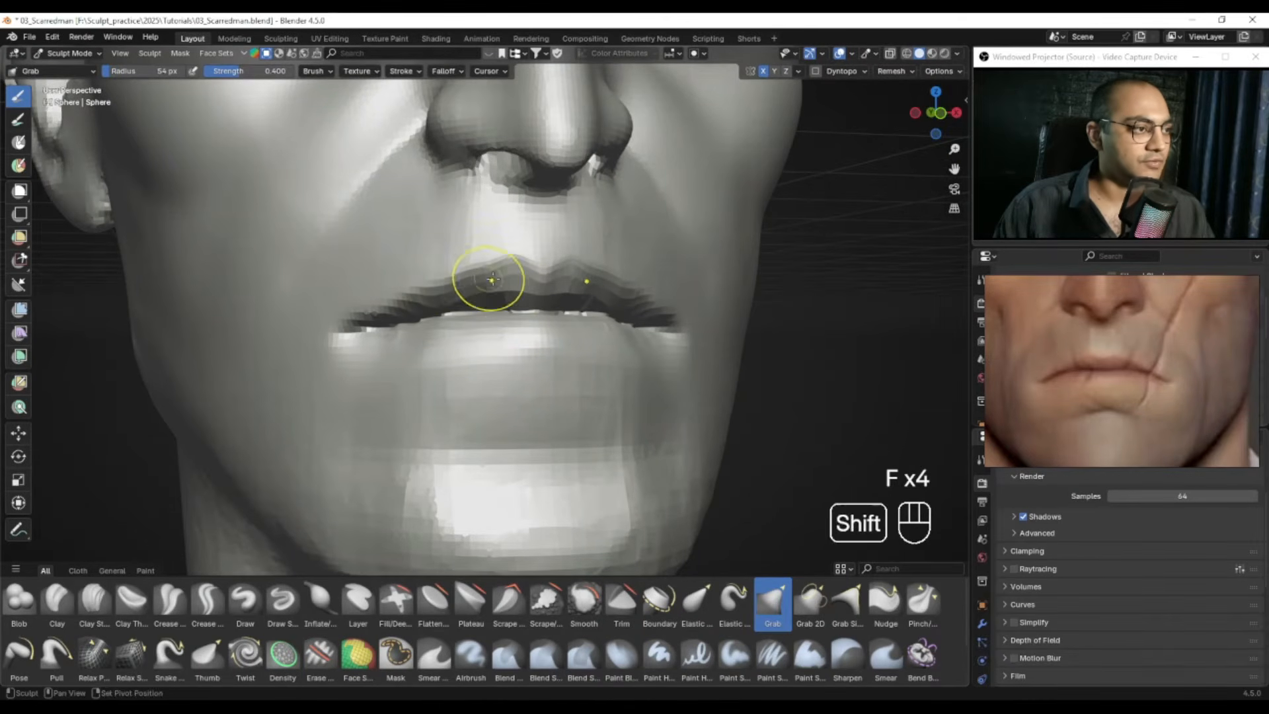
Step: Examine the whole head against the front and side references, focusing on the mouth profile
ctrl+alt+drag(467, 288, 465, 378)
mouse_move(465, 375)
alt+mouse_down()
mouse_move(431, 364)
mouse_move(421, 383)
mouse_move(578, 368)
mouse_move(476, 370)
alt+mouse_up()
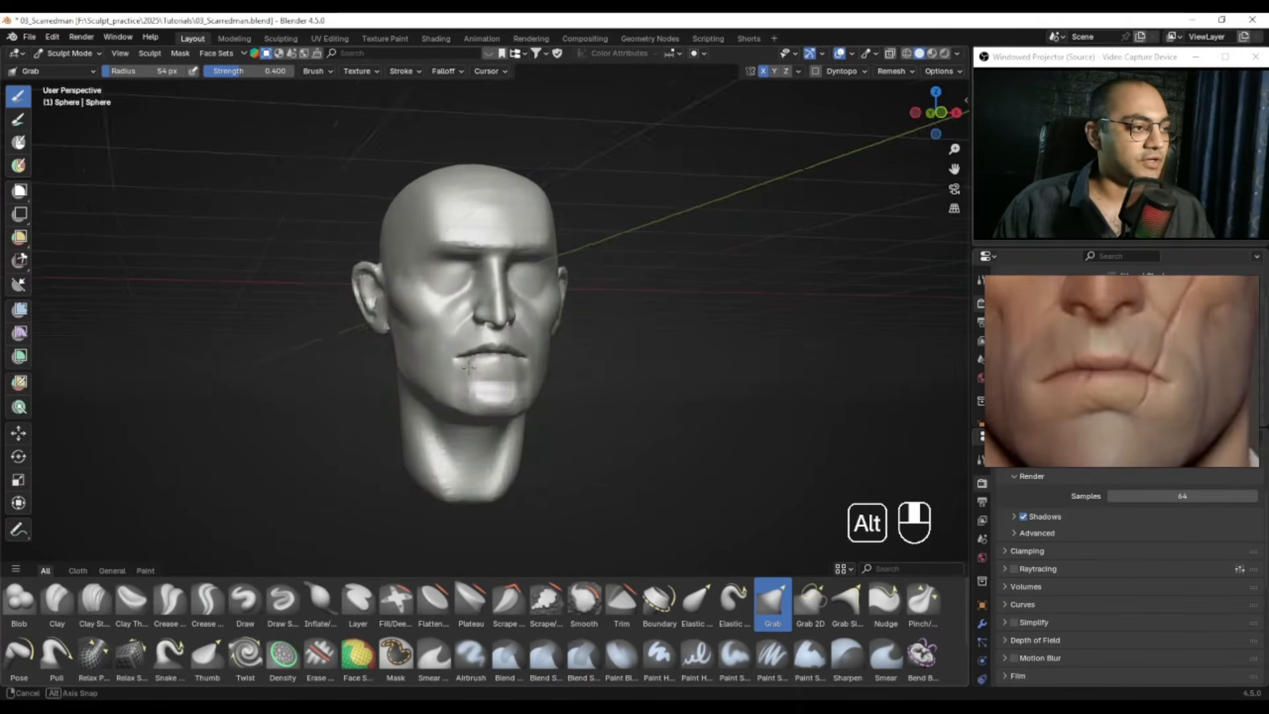
alt+drag(1167, 380, 1045, 365)
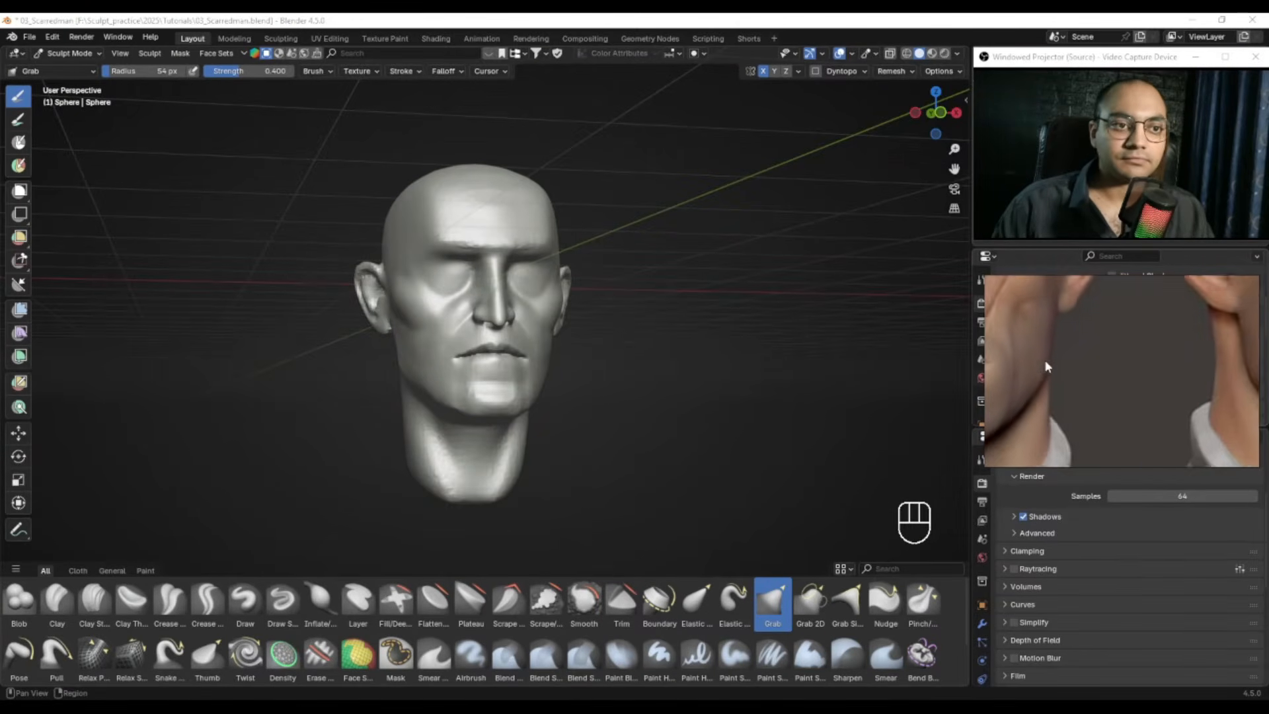
alt+drag(1137, 354, 987, 342)
mouse_move(1236, 370)
alt+mouse_down()
mouse_move(1090, 376)
mouse_move(1216, 347)
alt+mouse_up()
scroll(1092, 375, down, 6)
mouse_move(1048, 349)
alt+mouse_down()
mouse_move(1243, 353)
mouse_move(1206, 369)
alt+mouse_up()
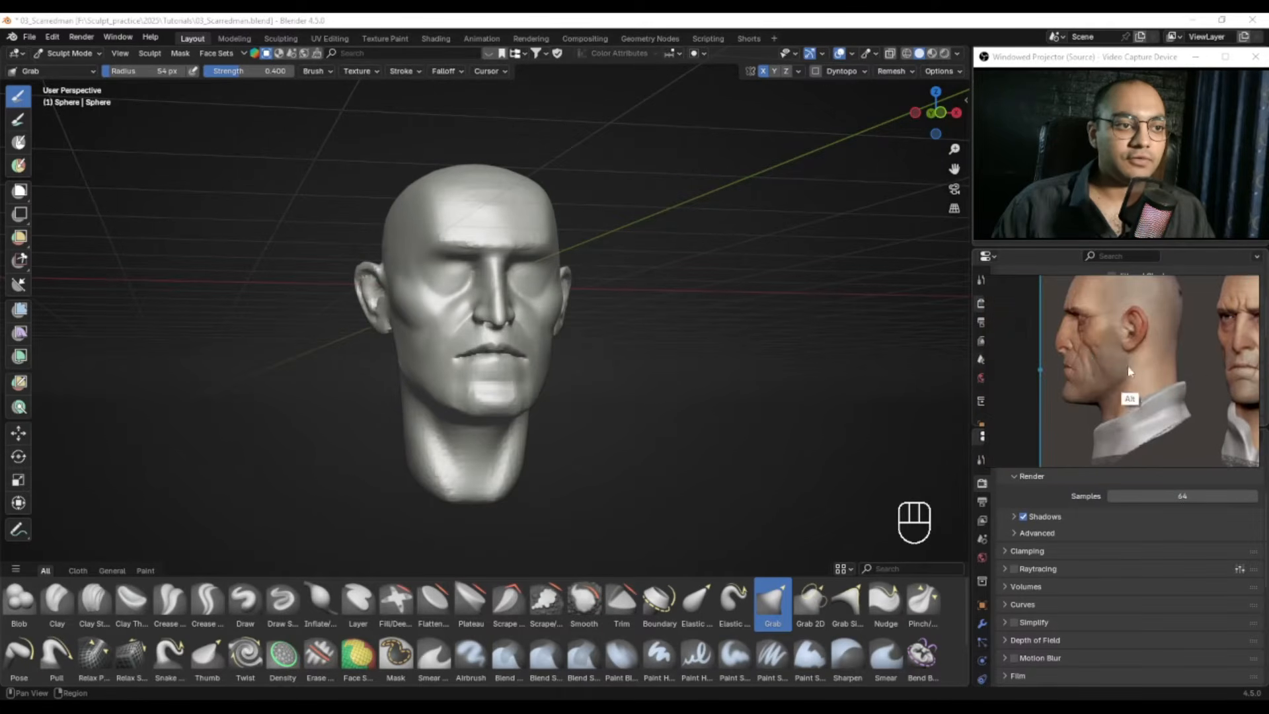
scroll(1086, 356, up, 6)
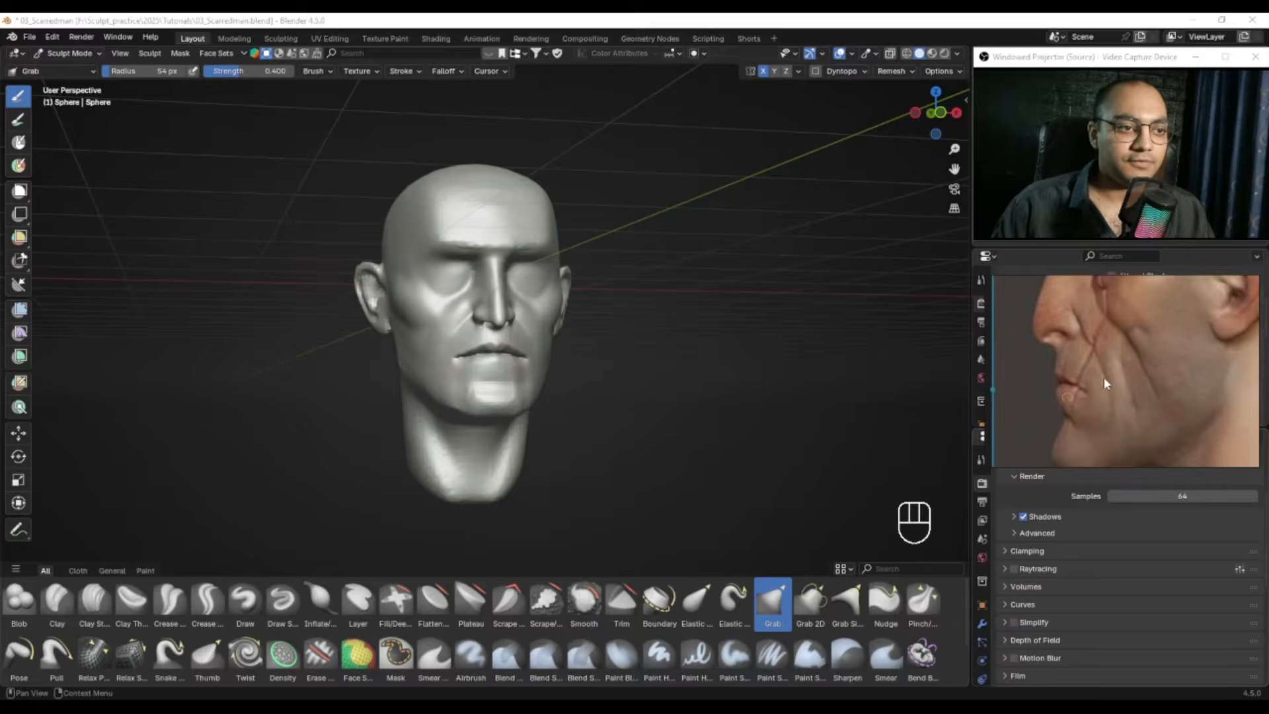
middle_drag(595, 311, 509, 309)
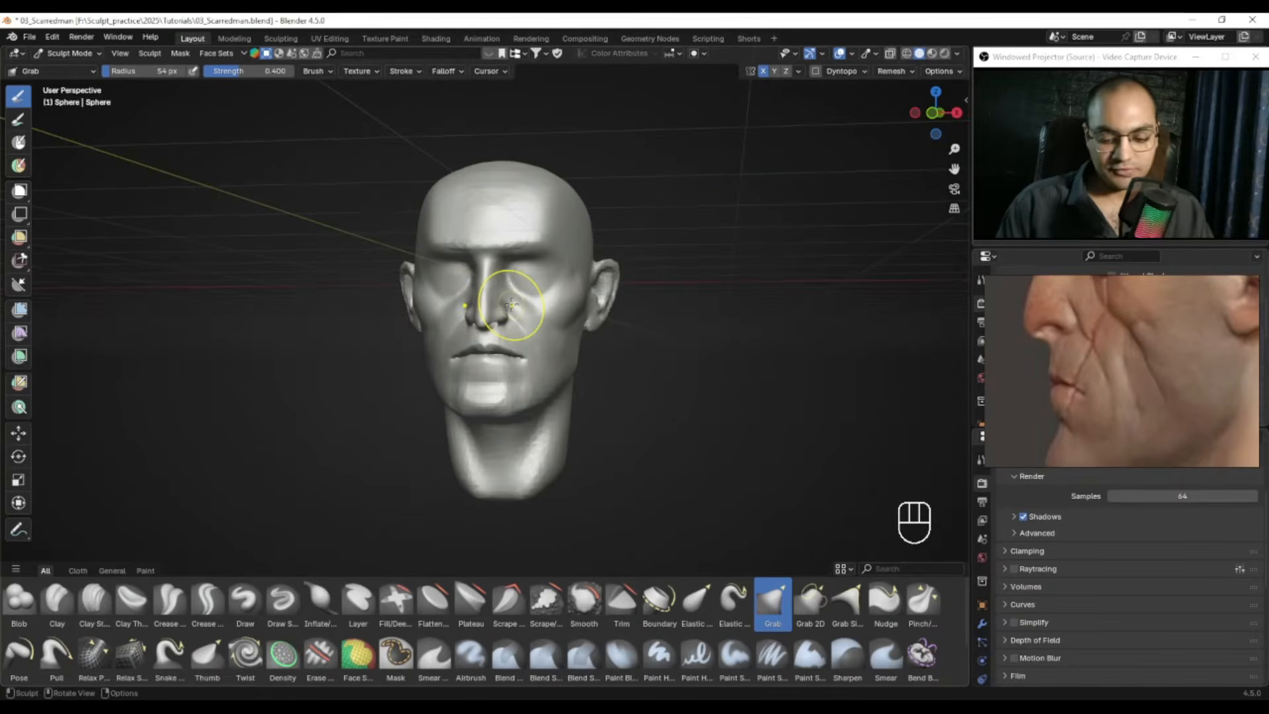
Step: Refine the profile of the lips and chin in the right orthographic view with Grab strokes at 75 and 82 px
key(KP_3)
ctrl+alt+middle_drag(156, 249, 343, 276)
ctrl+alt+drag(343, 277, 357, 301)
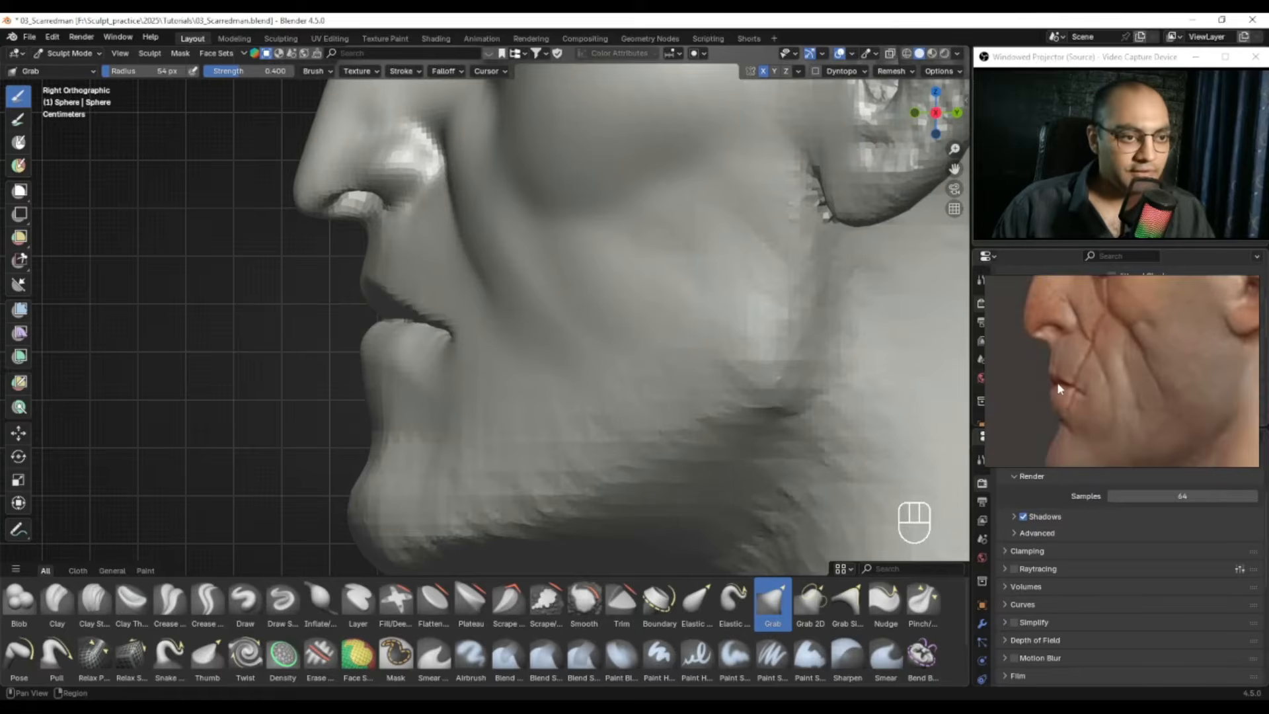
mouse_move(373, 258)
alt+shift+mouse_down()
mouse_move(462, 331)
mouse_move(436, 370)
alt+shift+mouse_up()
key(f)
mouse_move(437, 370)
ctrl+middle_down()
mouse_move(466, 379)
mouse_move(493, 368)
ctrl+middle_up()
key(f)
click(485, 373)
drag(446, 383, 474, 372)
key(f)
key(f)
click(452, 364)
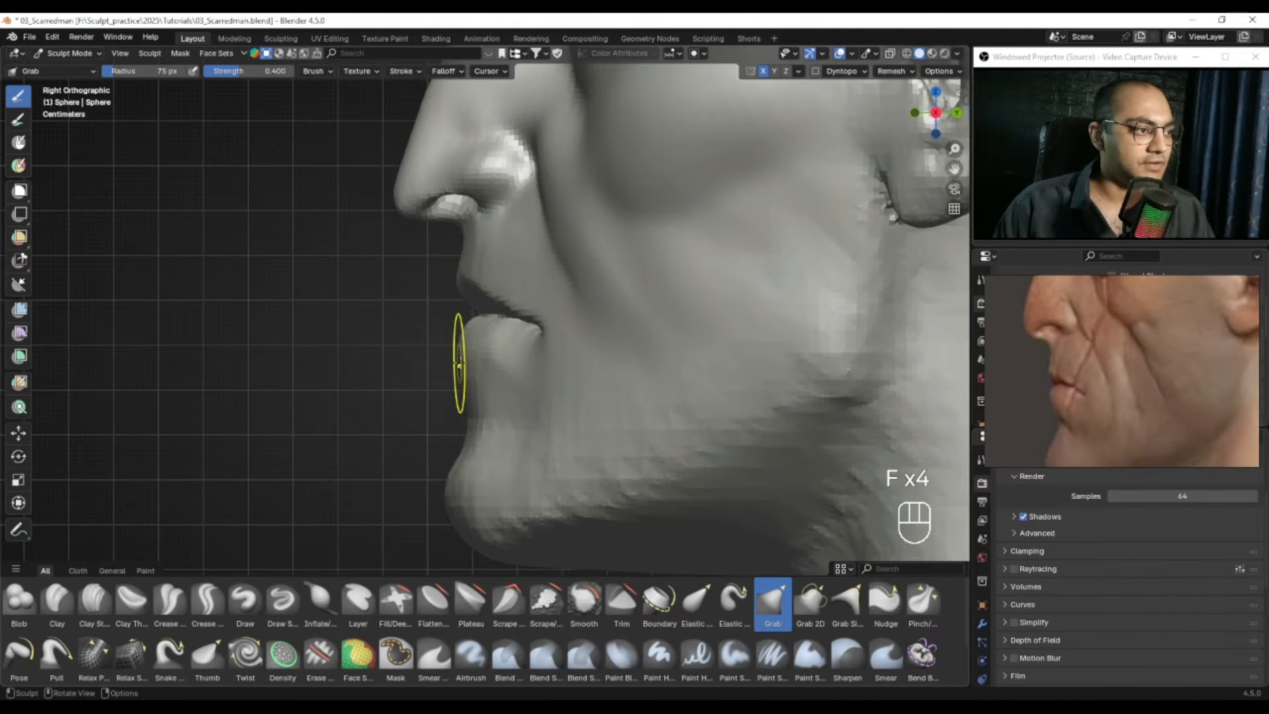
drag(471, 400, 467, 400)
Step: Examine the mouth and jaw from the front against the side and front reference images
mouse_move(469, 399)
alt+mouse_down()
mouse_move(546, 383)
mouse_move(519, 398)
alt+mouse_up()
alt+drag(519, 398, 605, 395)
alt+drag(1040, 414, 1159, 405)
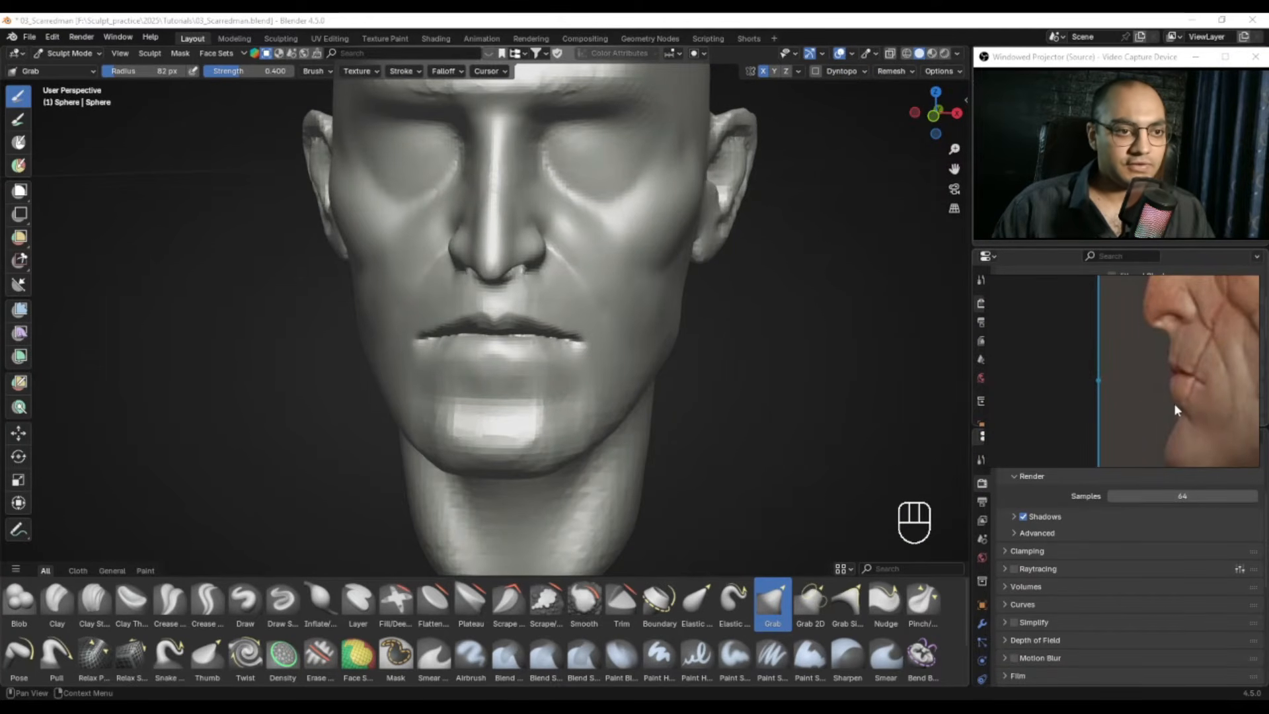
alt+drag(1203, 399, 1074, 377)
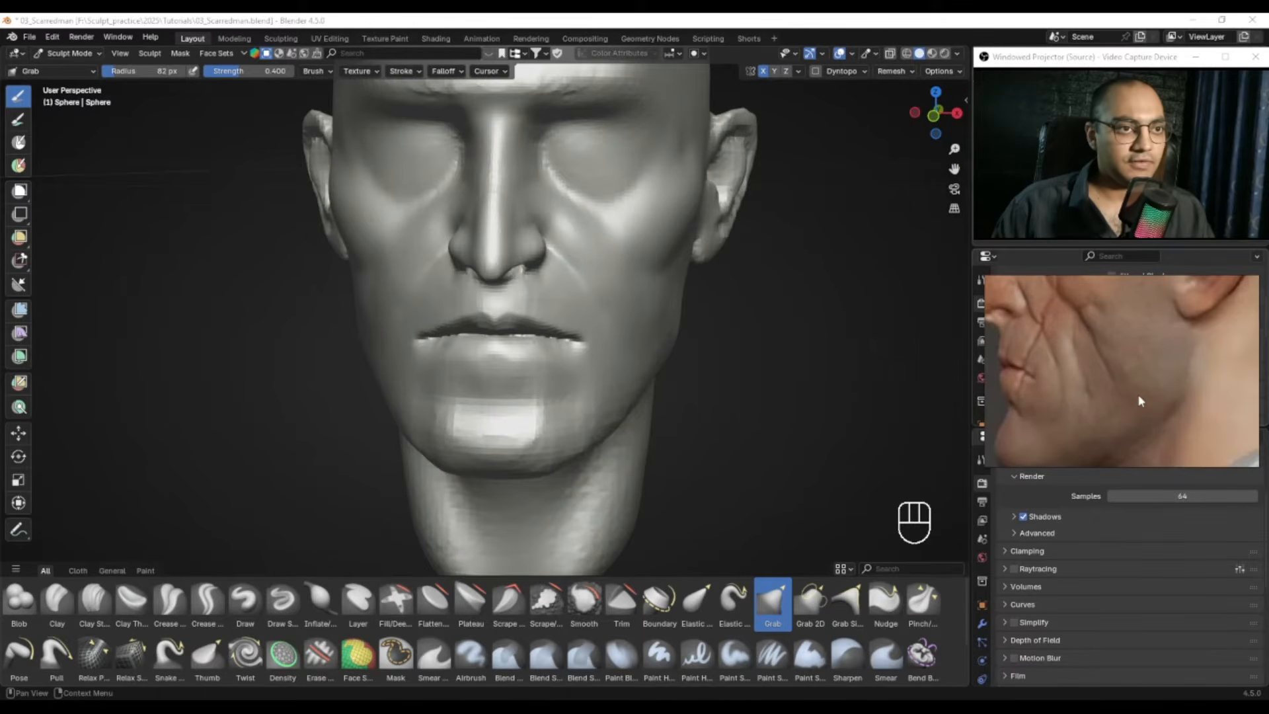
scroll(1139, 397, down, 3)
scroll(1140, 401, down, 3)
alt+drag(1167, 337, 1012, 330)
mouse_move(1243, 362)
alt+mouse_down()
mouse_move(1091, 360)
mouse_move(1075, 413)
alt+mouse_up()
scroll(1123, 381, up, 2)
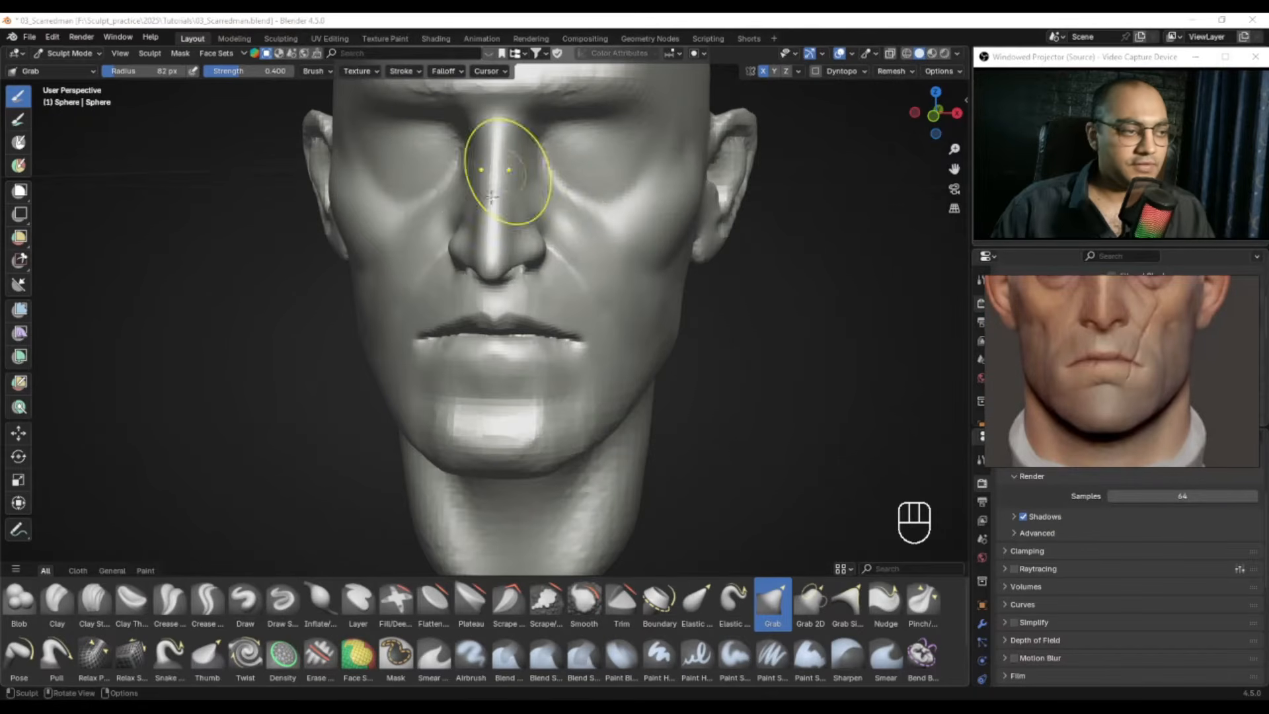
Step: Carve the crease between the lower lip and the chin with the Draw Sharp brush at a radius of about 49 px
click(281, 613)
mouse_move(501, 255)
alt+middle_down()
mouse_move(572, 334)
mouse_move(591, 311)
alt+middle_up()
mouse_move(592, 311)
ctrl+alt+middle_down()
mouse_move(581, 285)
mouse_move(554, 289)
ctrl+alt+middle_up()
mouse_move(554, 290)
alt+shift+middle_down()
mouse_move(548, 270)
mouse_move(573, 257)
mouse_move(584, 292)
alt+shift+middle_up()
key(f)
click(553, 300)
key(f)
click(570, 318)
alt+shift+middle_drag(689, 210, 692, 200)
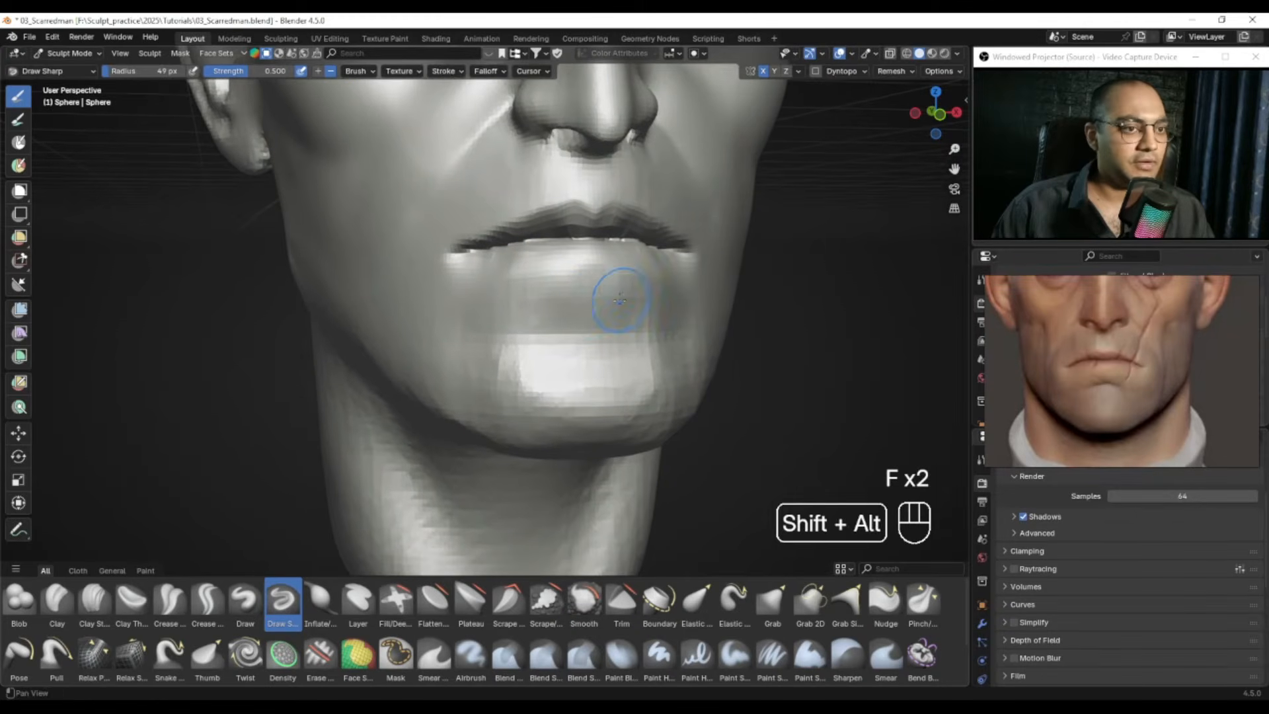
key(f)
click(577, 316)
middle_drag(559, 319, 574, 329)
key(f)
click(574, 330)
mouse_move(571, 329)
mouse_down()
mouse_move(582, 322)
mouse_move(569, 319)
mouse_up()
Step: Extend the chin crease outward and up toward the corners of the mouth with the Draw Sharp brush at about 46 px
middle_drag(565, 319, 605, 322)
key(f)
click(579, 321)
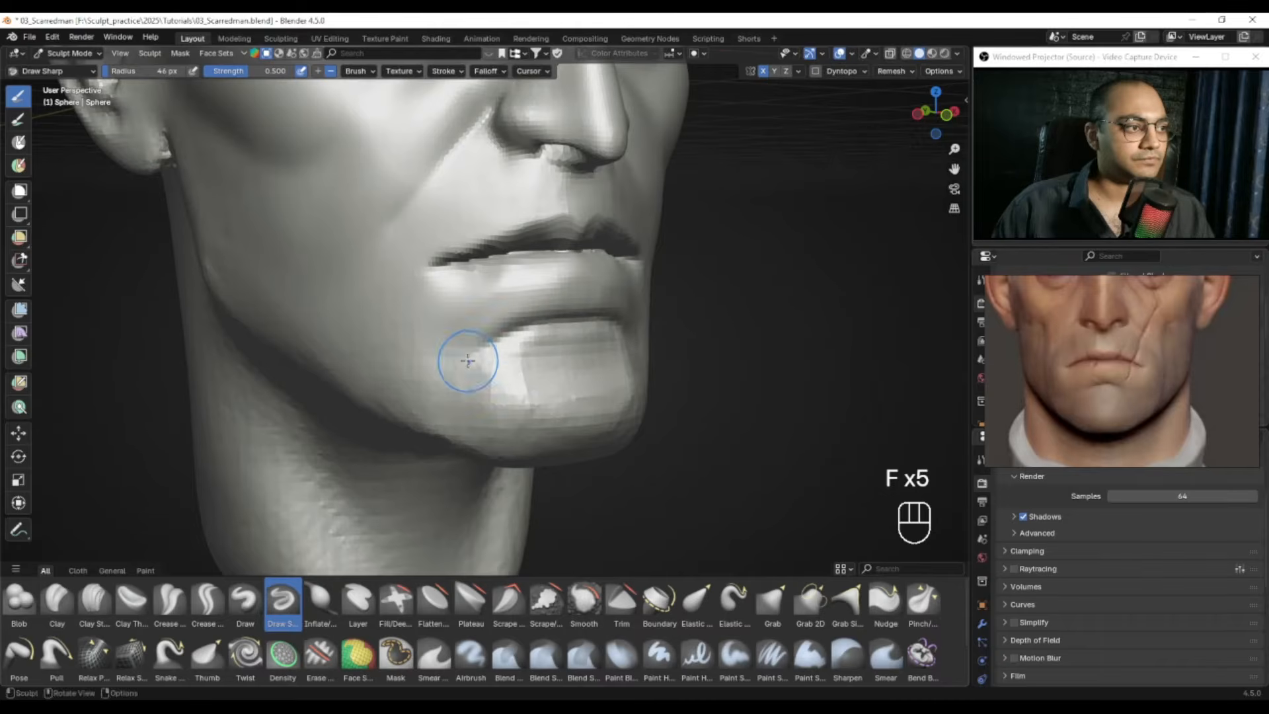
drag(407, 337, 403, 328)
key(f)
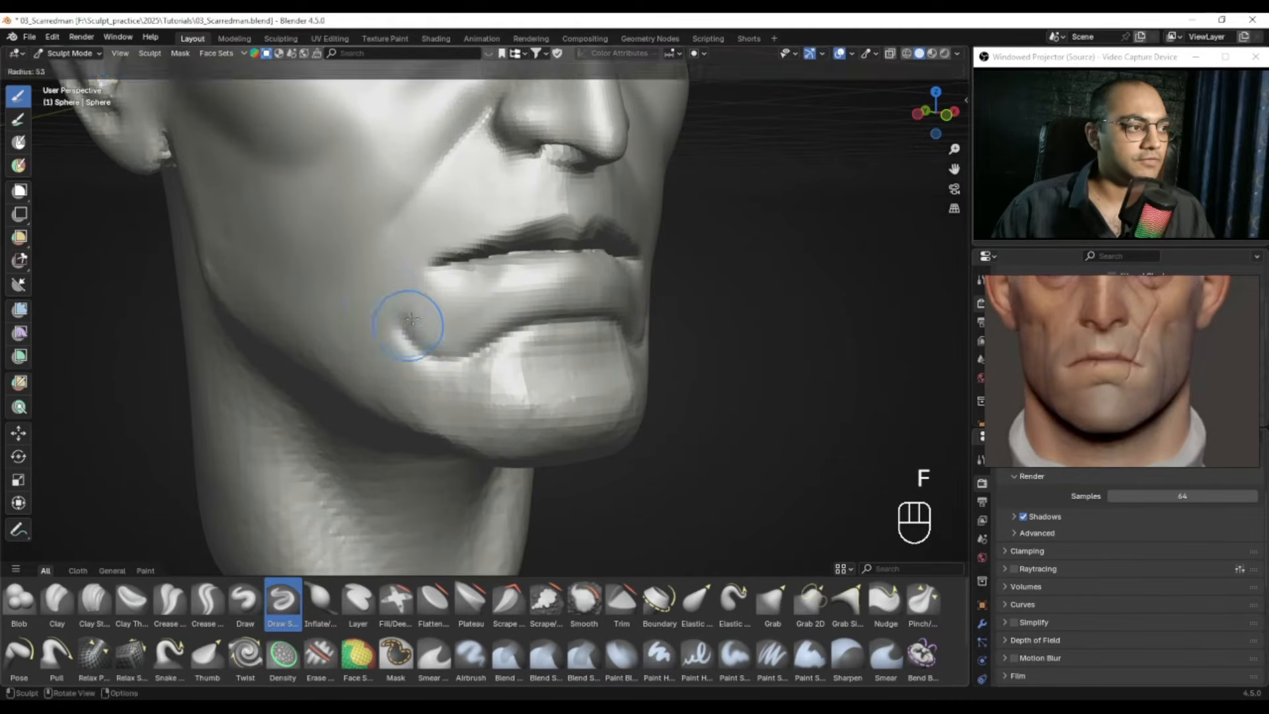
click(447, 328)
key(f)
click(534, 302)
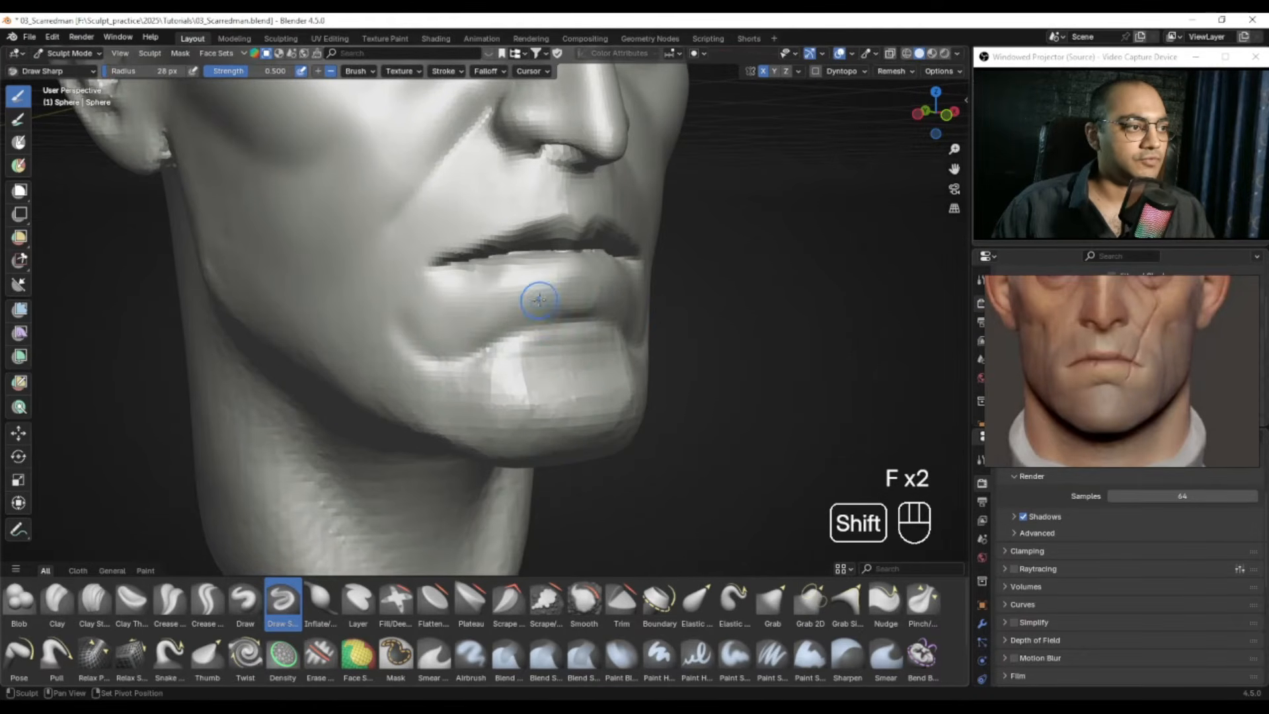
Step: Soften the outer edge of the lower lip and the area beneath it, varying the brush radius between 13 and 50 px
middle_drag(511, 320, 550, 316)
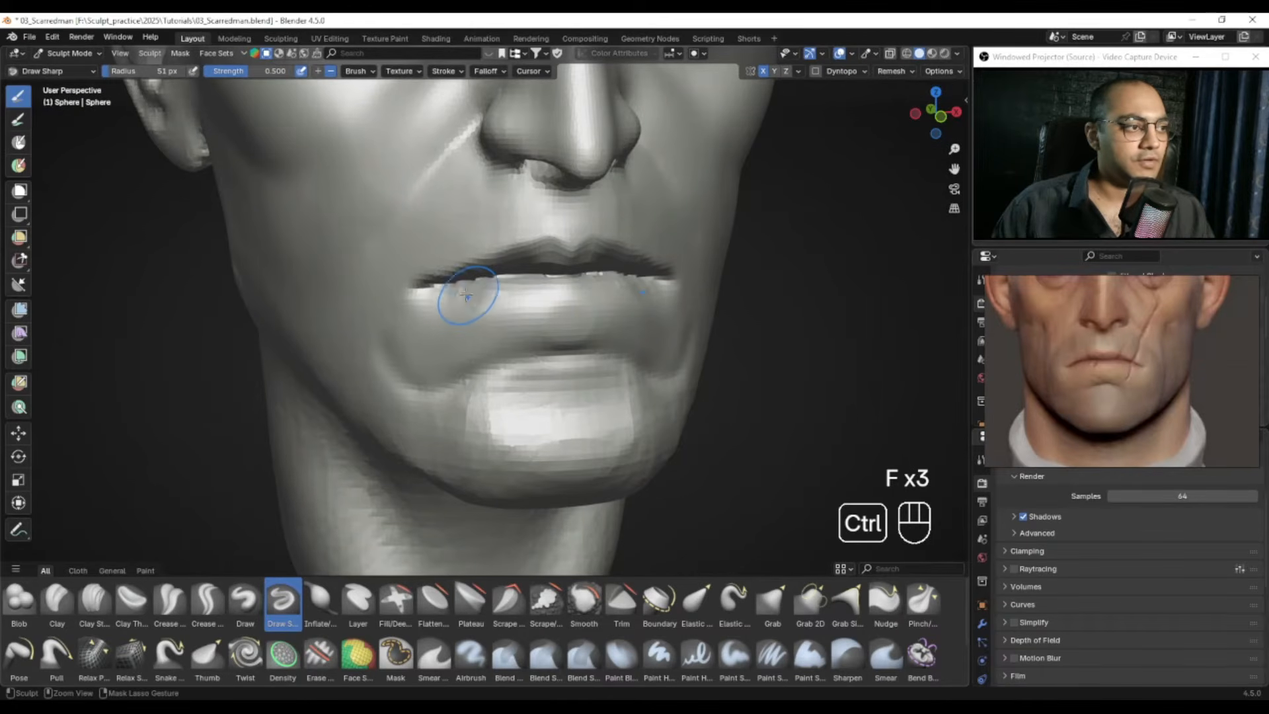
key(f)
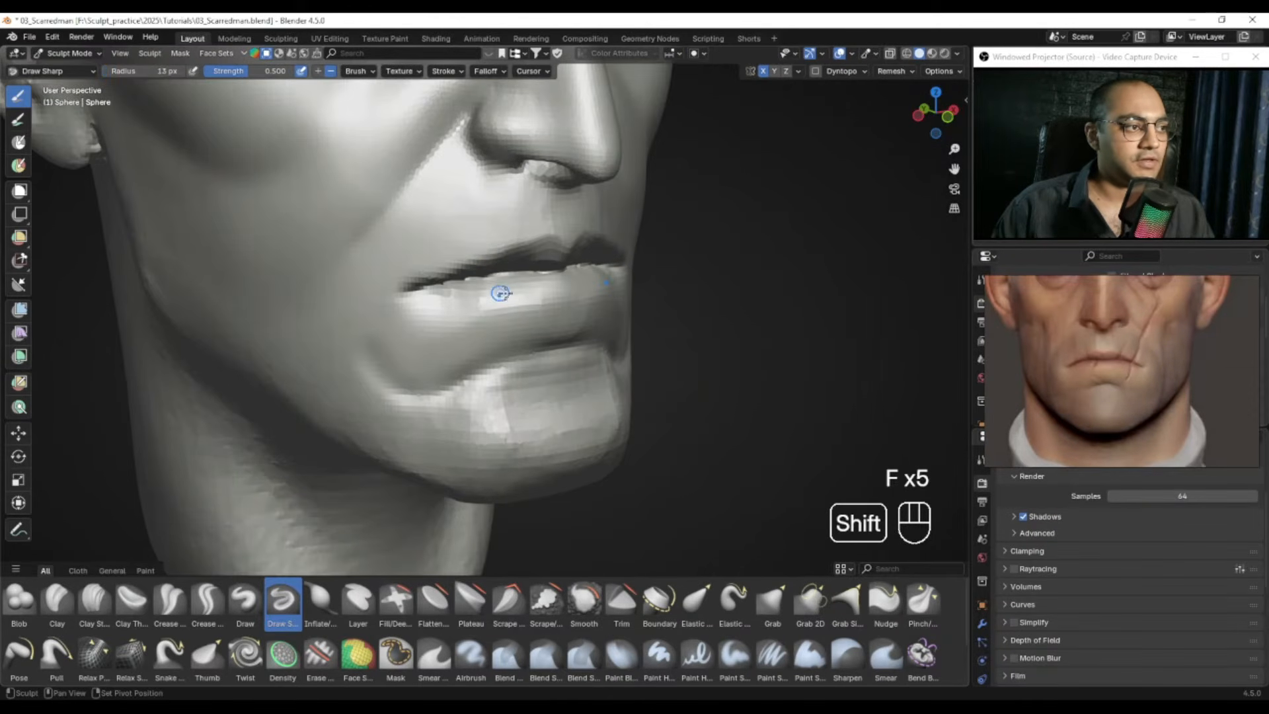
key(f)
click(495, 295)
shift+drag(460, 301, 437, 304)
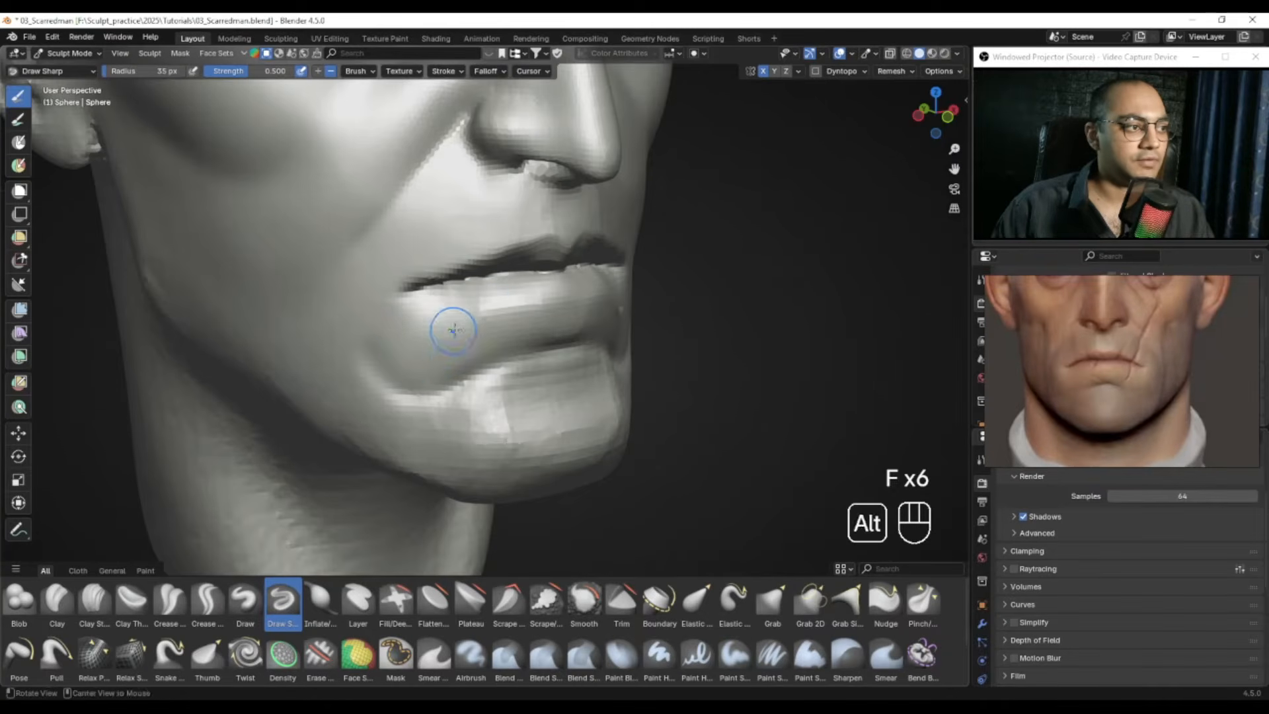
alt+drag(454, 330, 445, 341)
key(f)
click(472, 308)
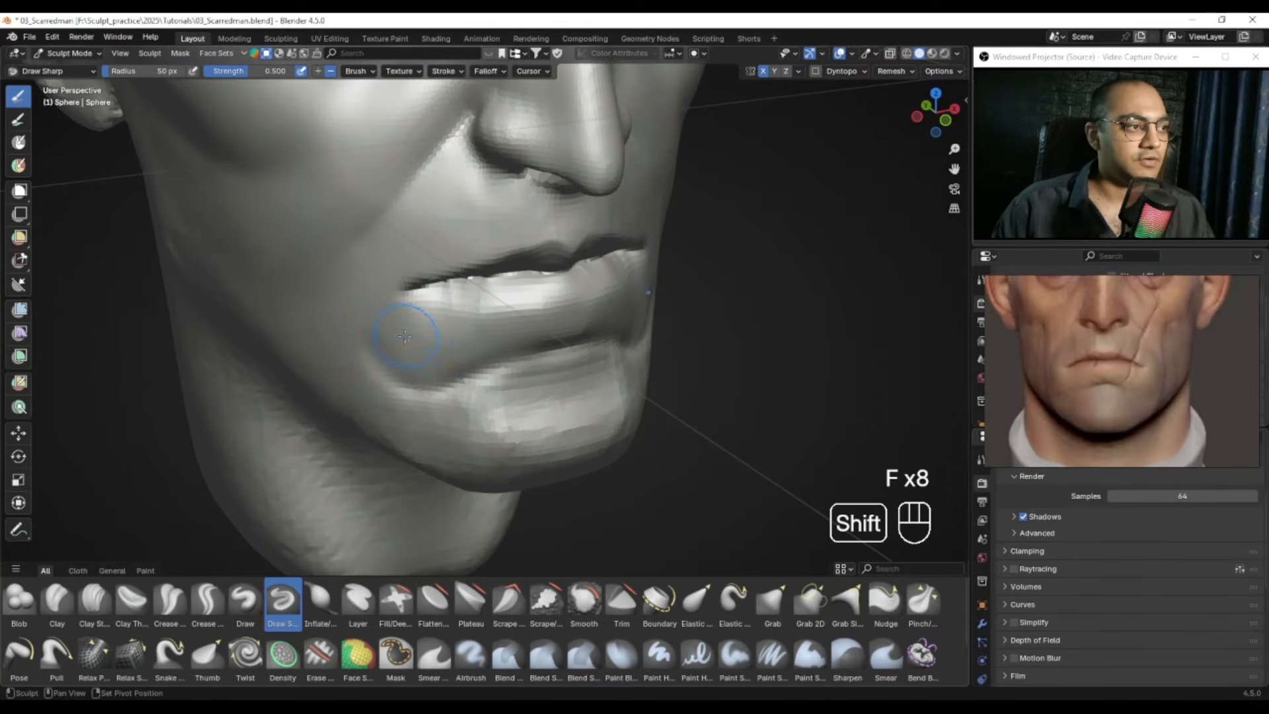
Step: Adjust the mouth corners from beneath the chin with the Grab brush at a radius of about 77 px
alt+drag(430, 346, 505, 300)
alt+middle_drag(505, 301, 508, 296)
alt+shift+middle_drag(508, 296, 520, 265)
mouse_move(493, 334)
alt+middle_down()
mouse_move(488, 316)
mouse_move(472, 344)
alt+middle_up()
key(g)
key(f)
click(483, 350)
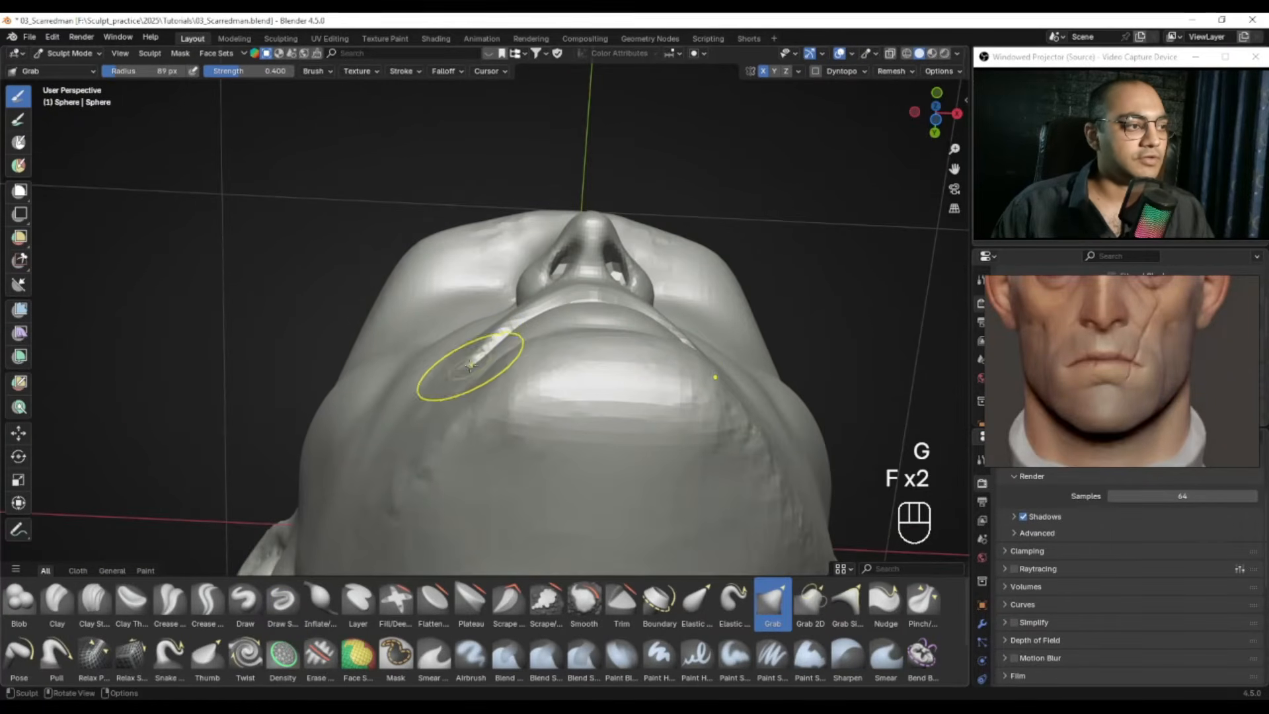
key(f)
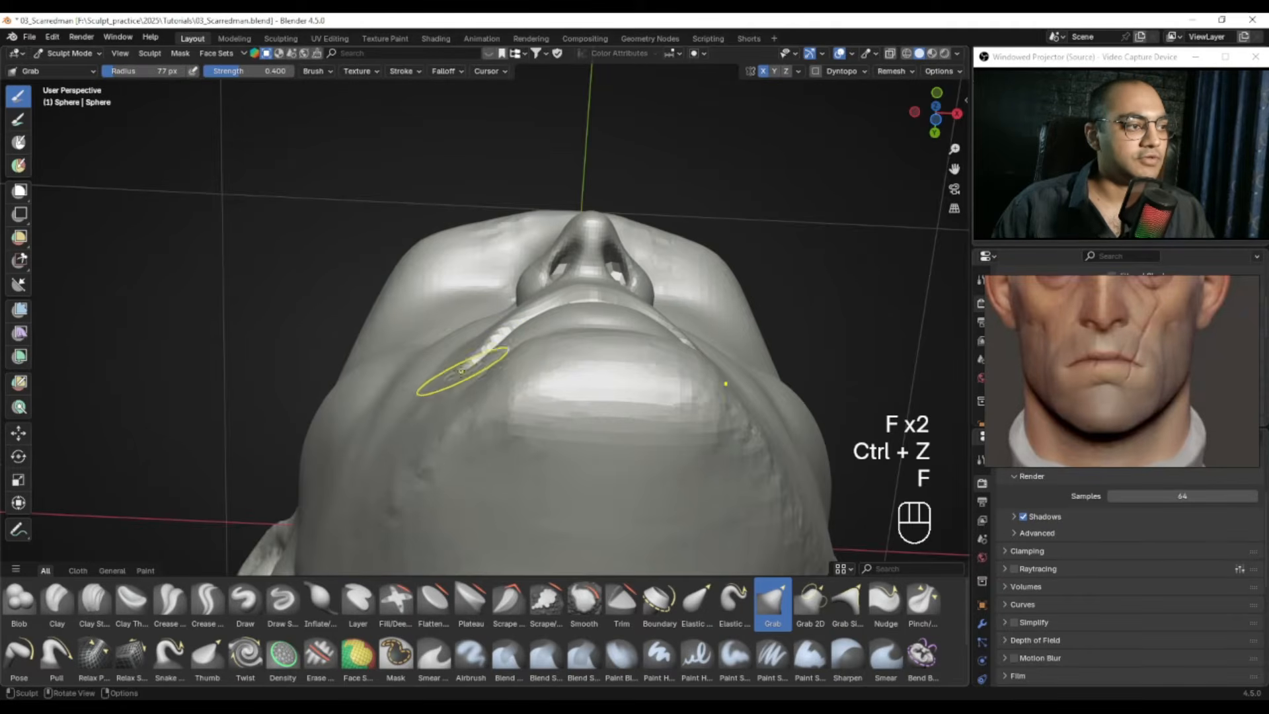
mouse_move(487, 366)
alt+middle_down()
mouse_move(472, 403)
mouse_move(492, 456)
mouse_move(501, 373)
alt+middle_up()
ctrl+alt+middle_drag(501, 373, 520, 412)
alt+middle_drag(521, 411, 551, 372)
alt+middle_drag(550, 372, 543, 200)
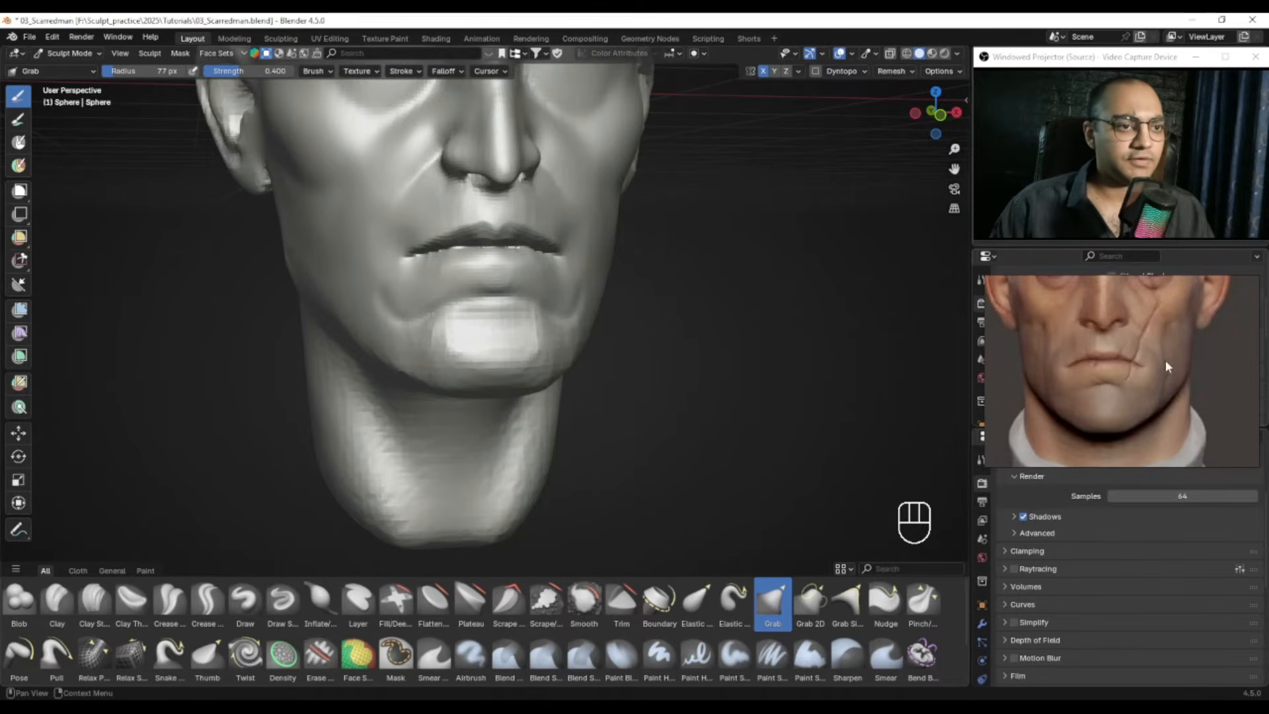
Step: Maximize the reference board and examine the mouth and chin areas of the face photos
drag(1149, 386, 746, 331)
key(ctrl+f)
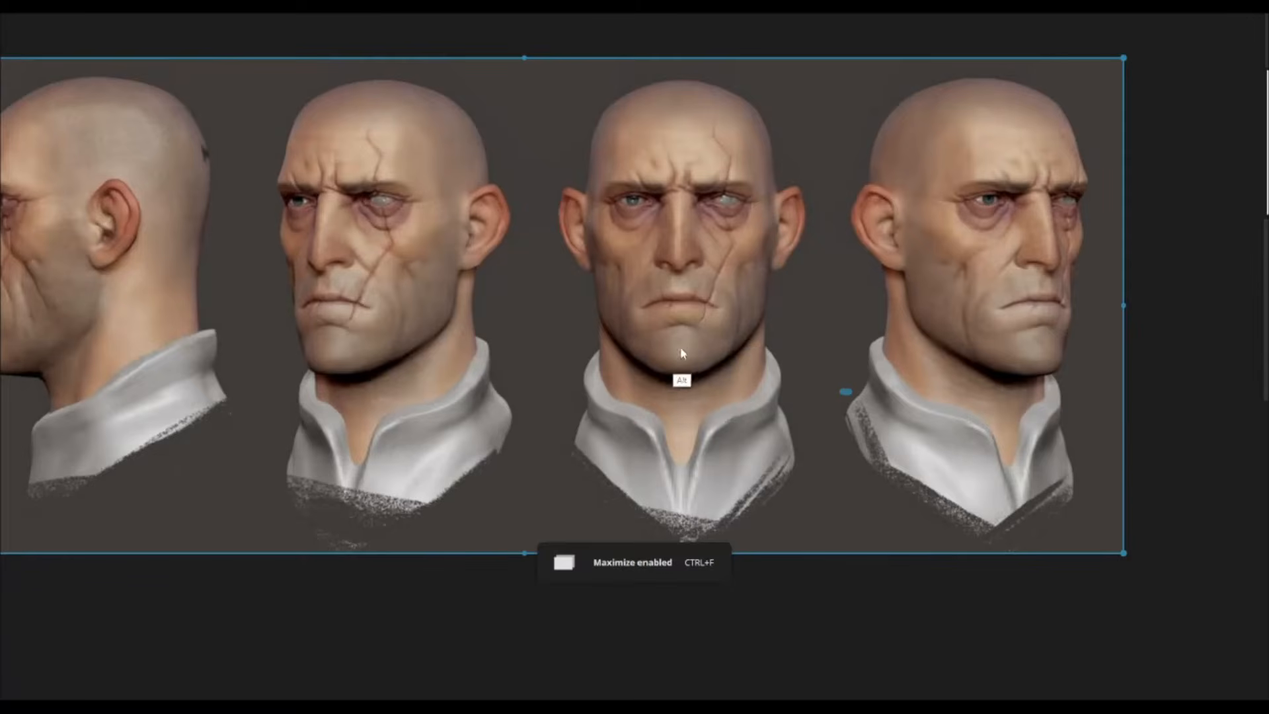
scroll(644, 385, down, 5)
alt+drag(526, 466, 696, 121)
scroll(648, 324, up, 5)
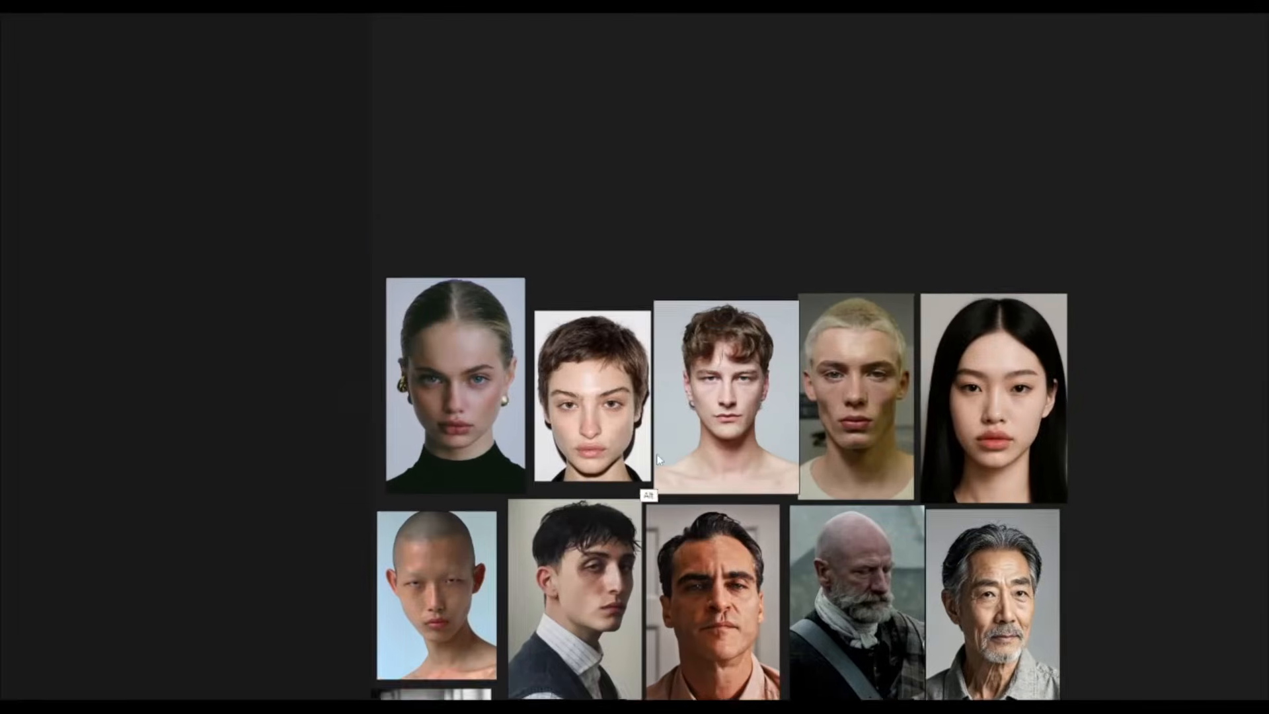
alt+drag(708, 427, 678, 353)
scroll(679, 353, up, 4)
alt+drag(940, 341, 825, 318)
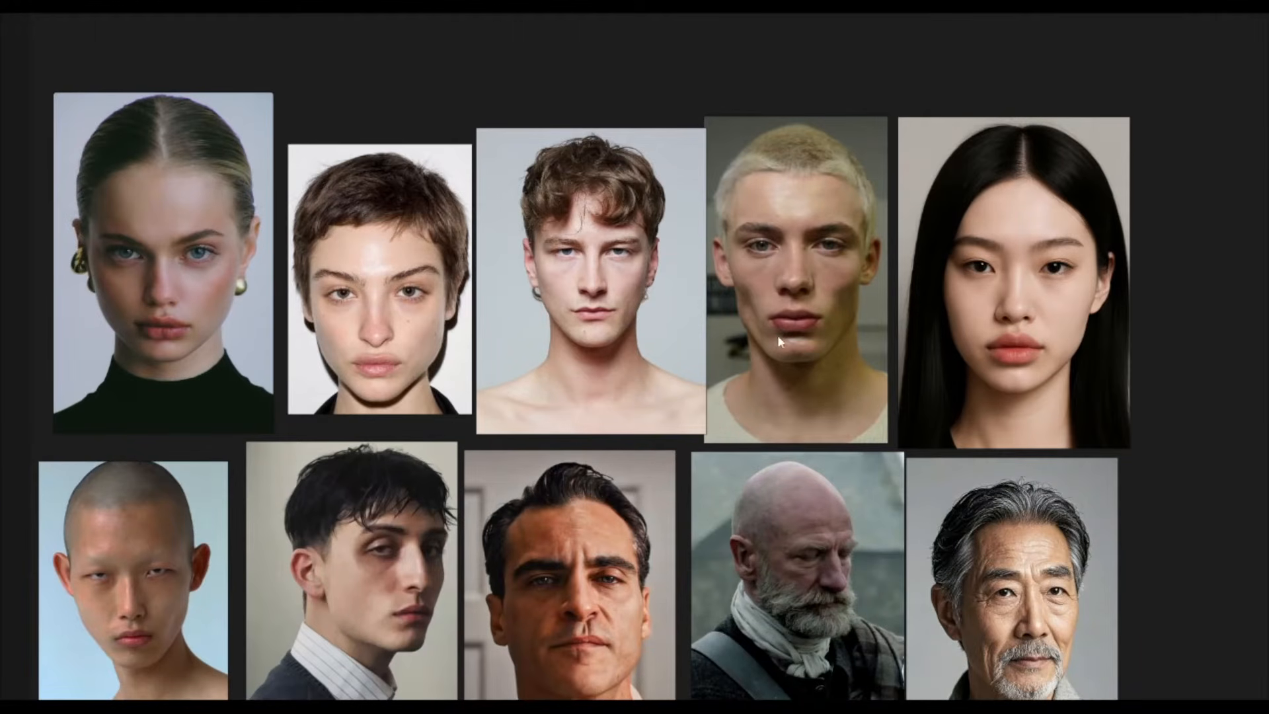
alt+drag(814, 518, 810, 398)
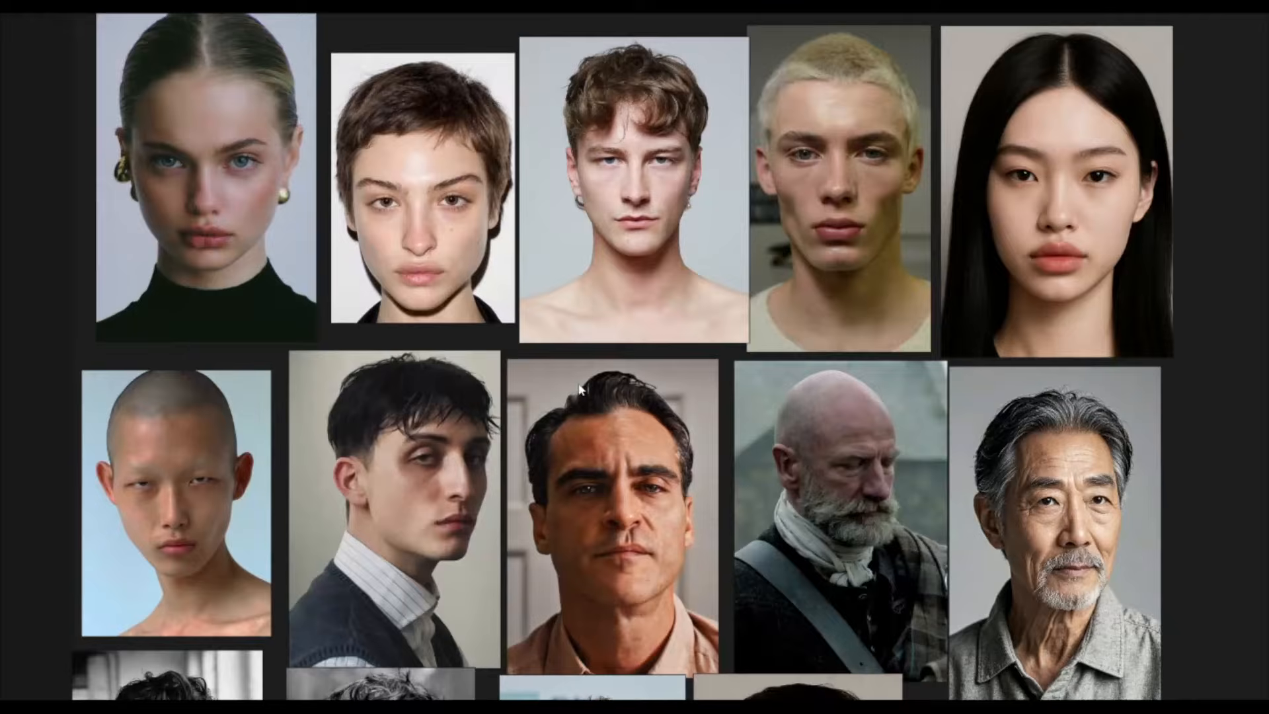
Step: Trace the crease between lower lip and chin in red over the curly-haired man's photo in a screen capture, discarding the markup
key(super+shift+s)
mouse_move(367, 169)
mouse_down()
mouse_move(721, 337)
mouse_move(719, 349)
mouse_up()
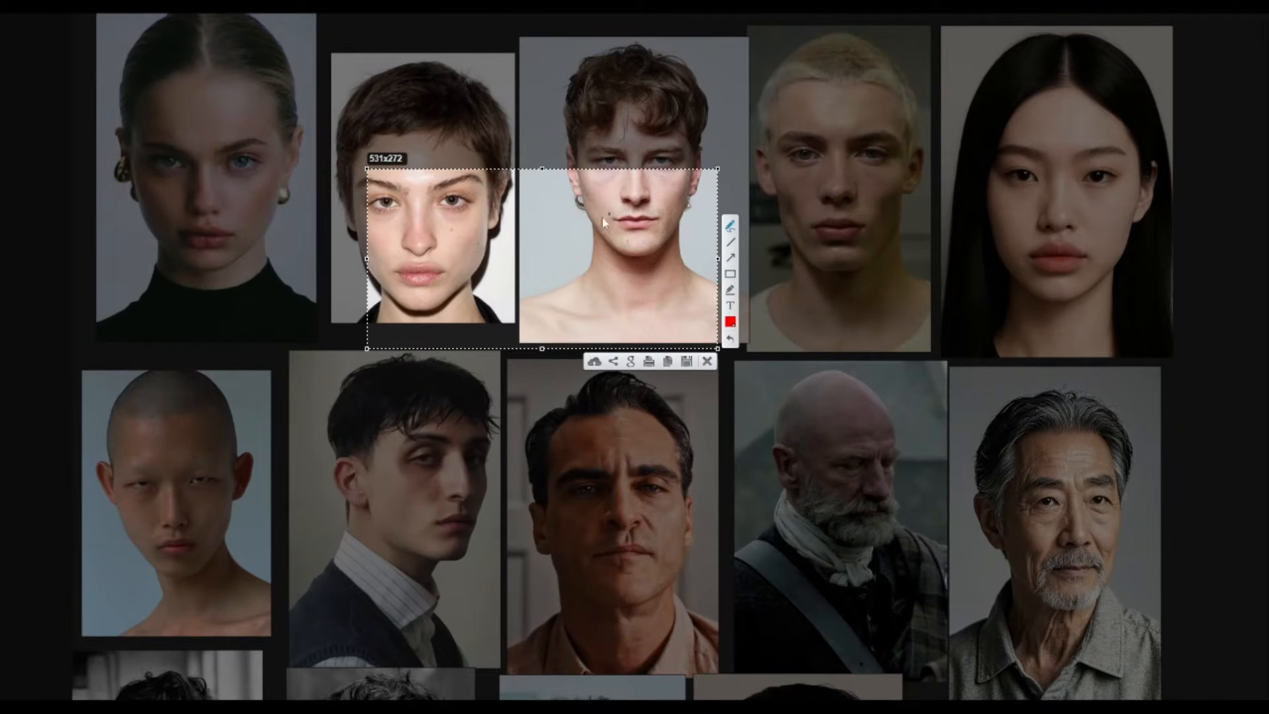
drag(618, 221, 622, 240)
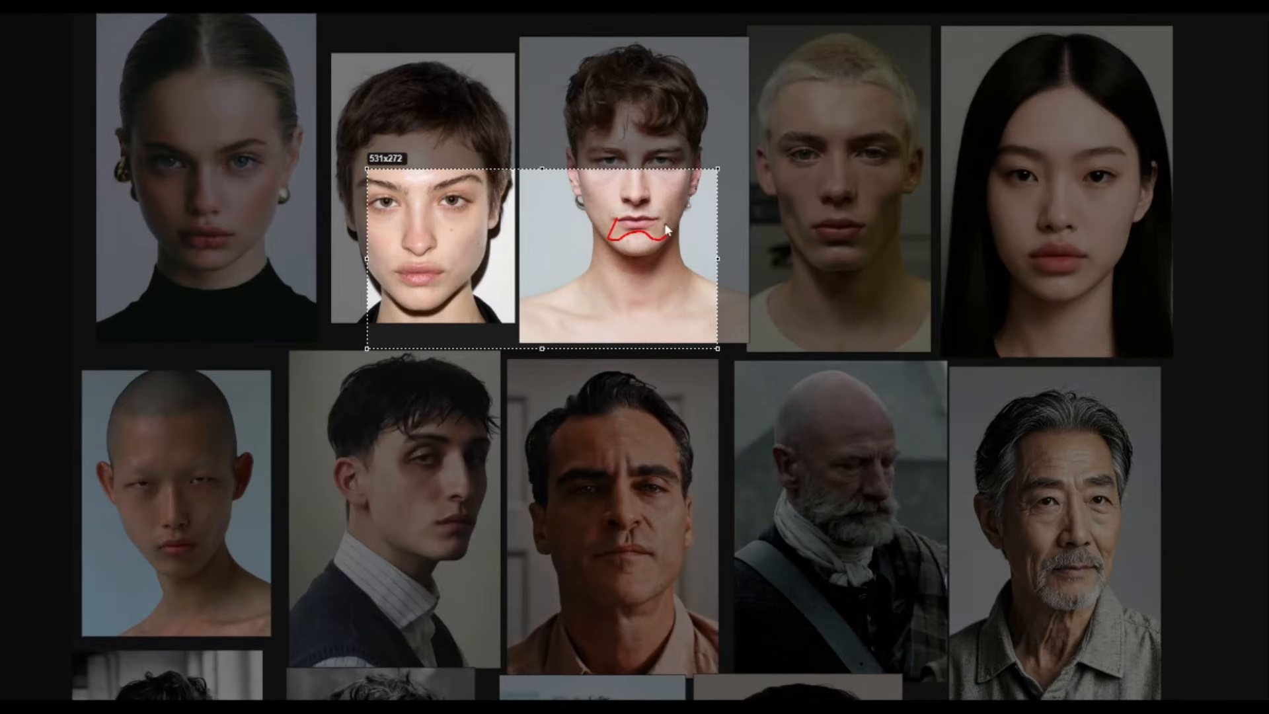
drag(666, 229, 637, 233)
key(Escape)
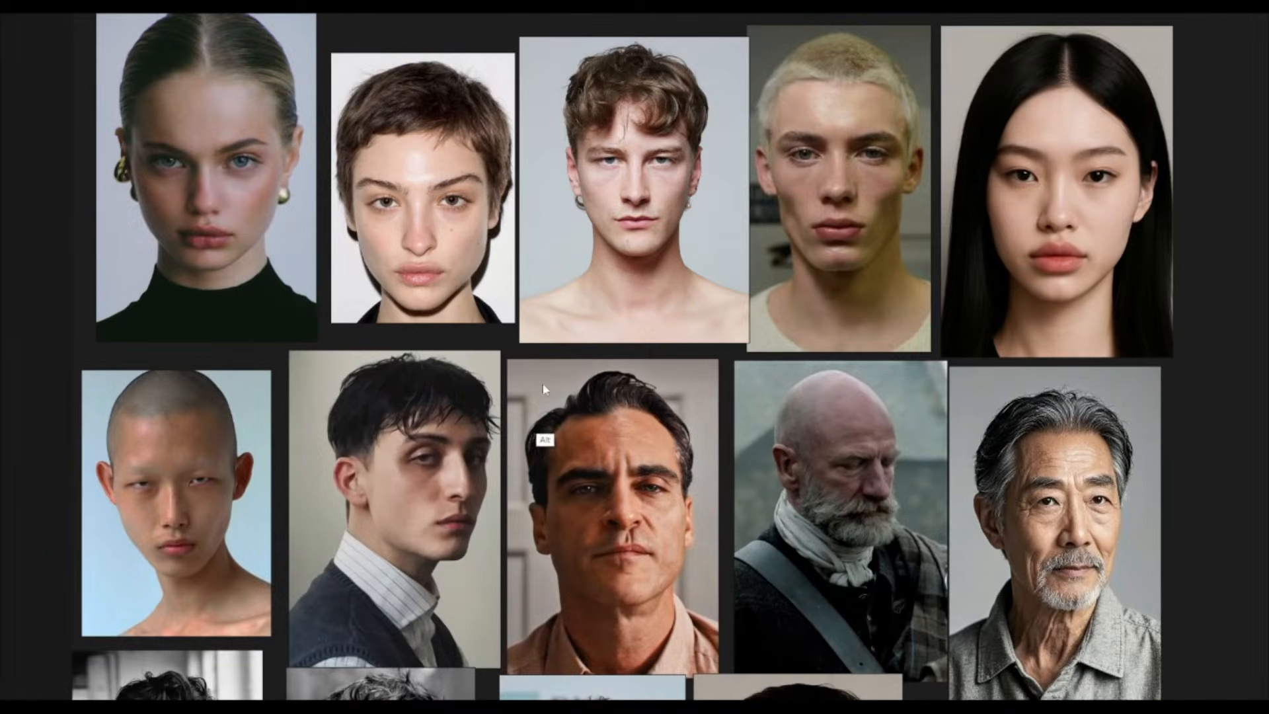
Step: Browse the lower rows of face photos and mark the mouth area of the bald older man in a temporary screen capture
alt+drag(543, 390, 546, 54)
alt+drag(542, 361, 628, 271)
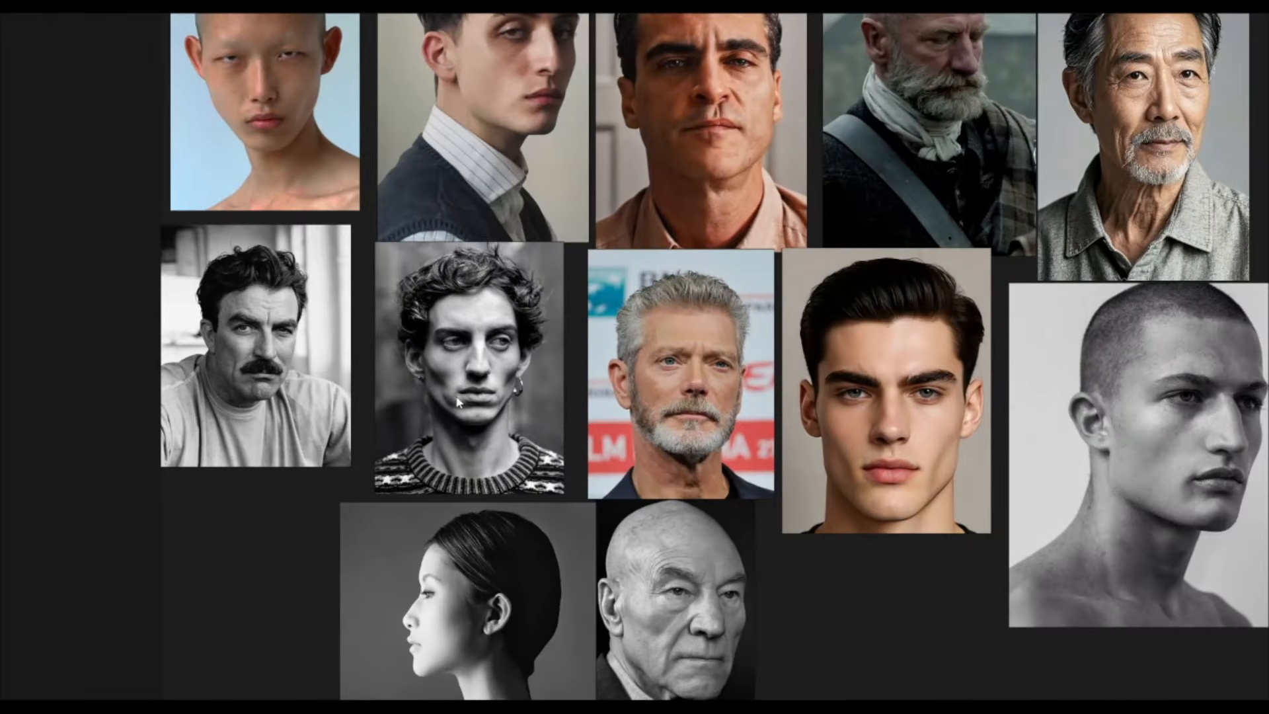
alt+drag(576, 411, 486, 340)
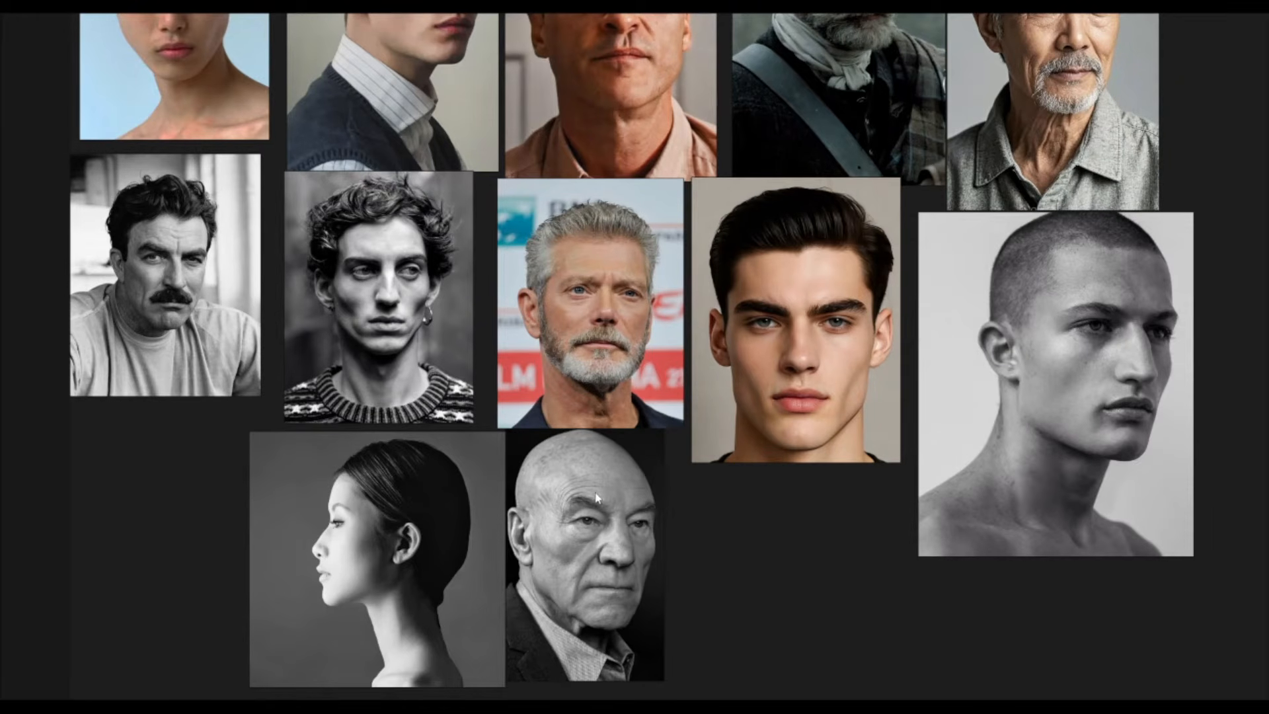
key(Print)
drag(401, 161, 796, 679)
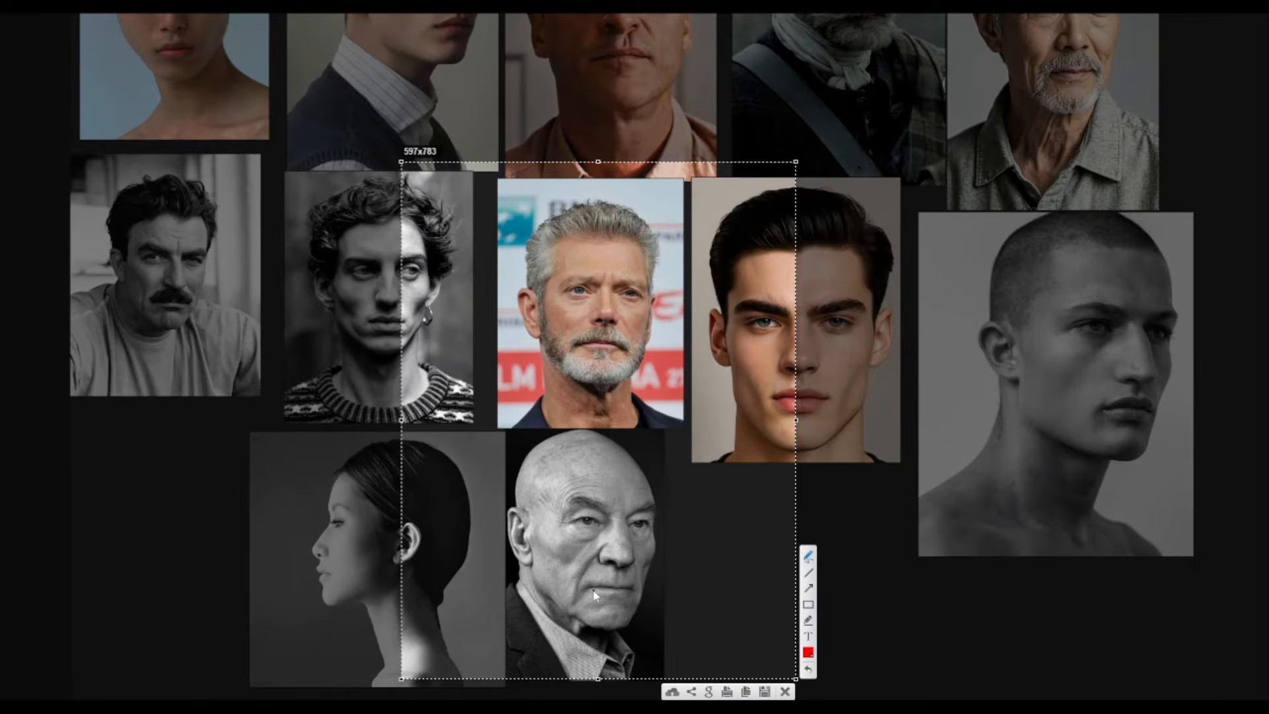
mouse_move(587, 589)
mouse_down()
mouse_move(609, 605)
mouse_move(637, 594)
mouse_up()
key(Escape)
alt+drag(761, 293, 698, 342)
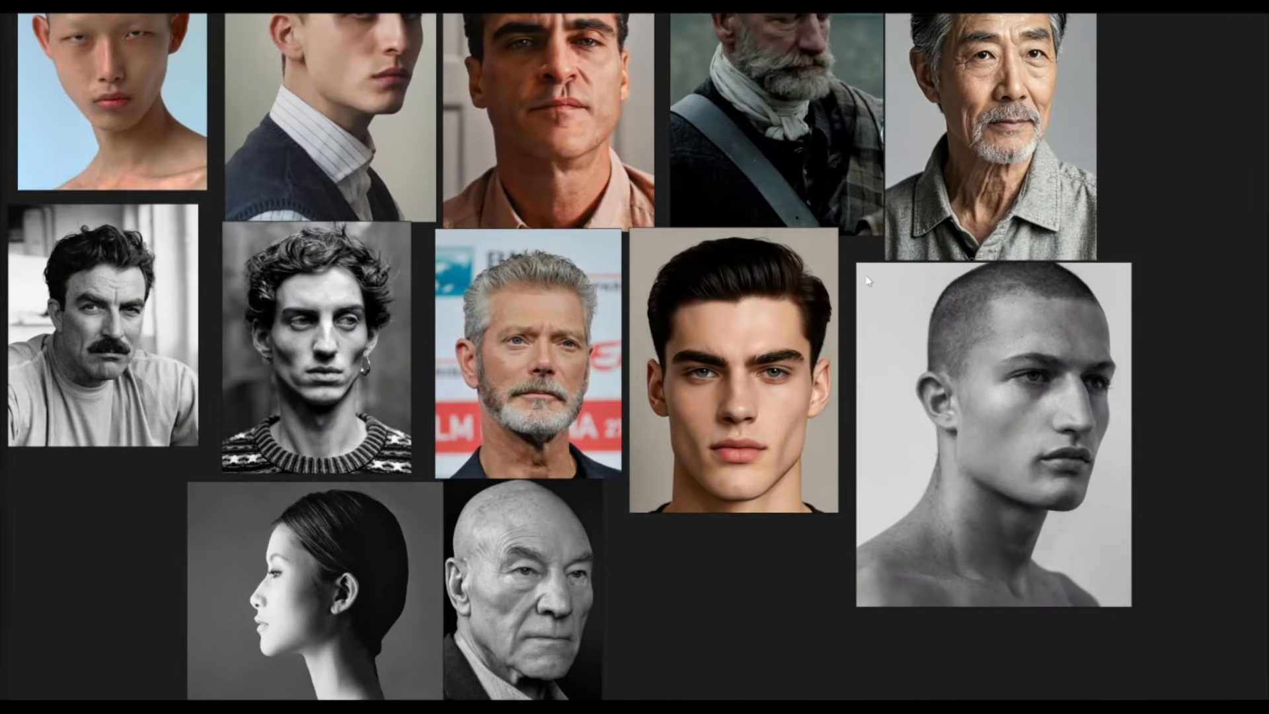
Step: Return to the scarred man's character sheet on the reference board and restore the board to its small window
alt+drag(760, 185, 674, 542)
alt+drag(652, 182, 661, 564)
alt+drag(641, 225, 673, 600)
alt+drag(644, 277, 598, 594)
alt+drag(620, 238, 541, 569)
scroll(714, 415, down, 4)
alt+drag(760, 188, 530, 382)
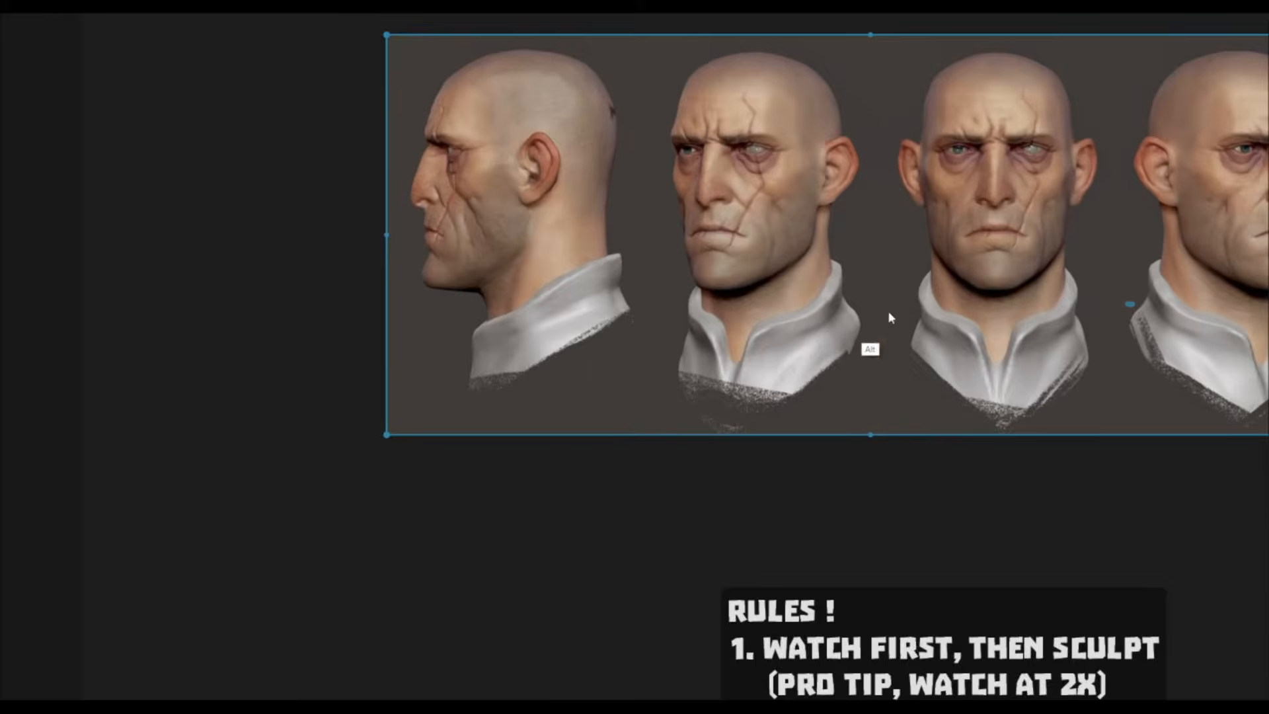
alt+drag(913, 307, 707, 436)
key(ctrl+f)
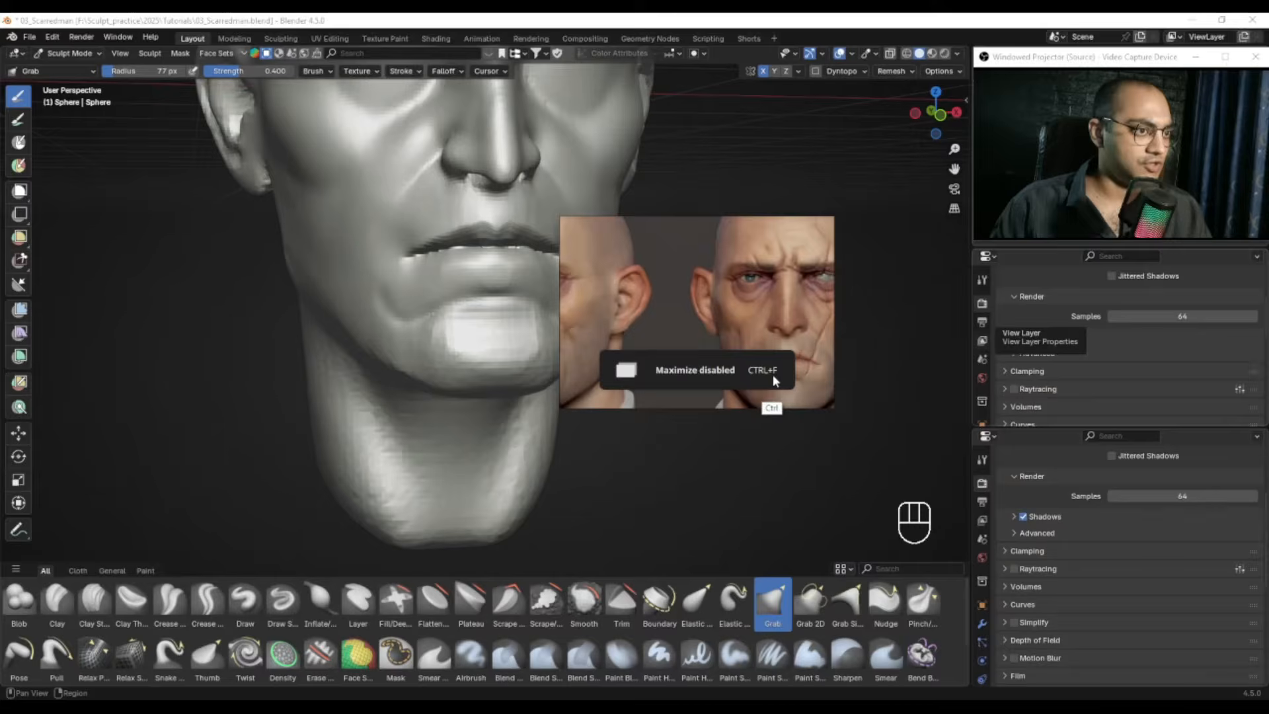
Step: Place the reference window over the properties area and frame the character's side profile in it
right_drag(810, 282, 1239, 385)
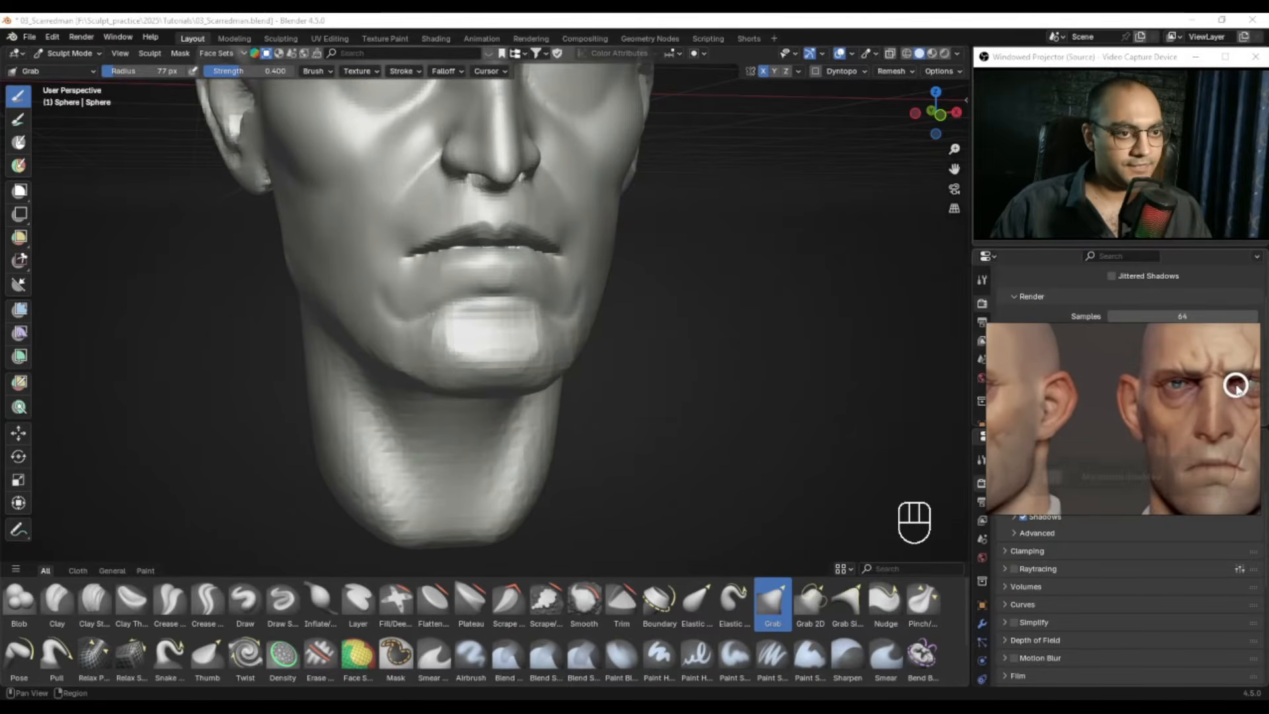
alt+shift+middle_drag(557, 237, 514, 341)
alt+middle_drag(515, 340, 556, 340)
alt+drag(1031, 427, 1183, 400)
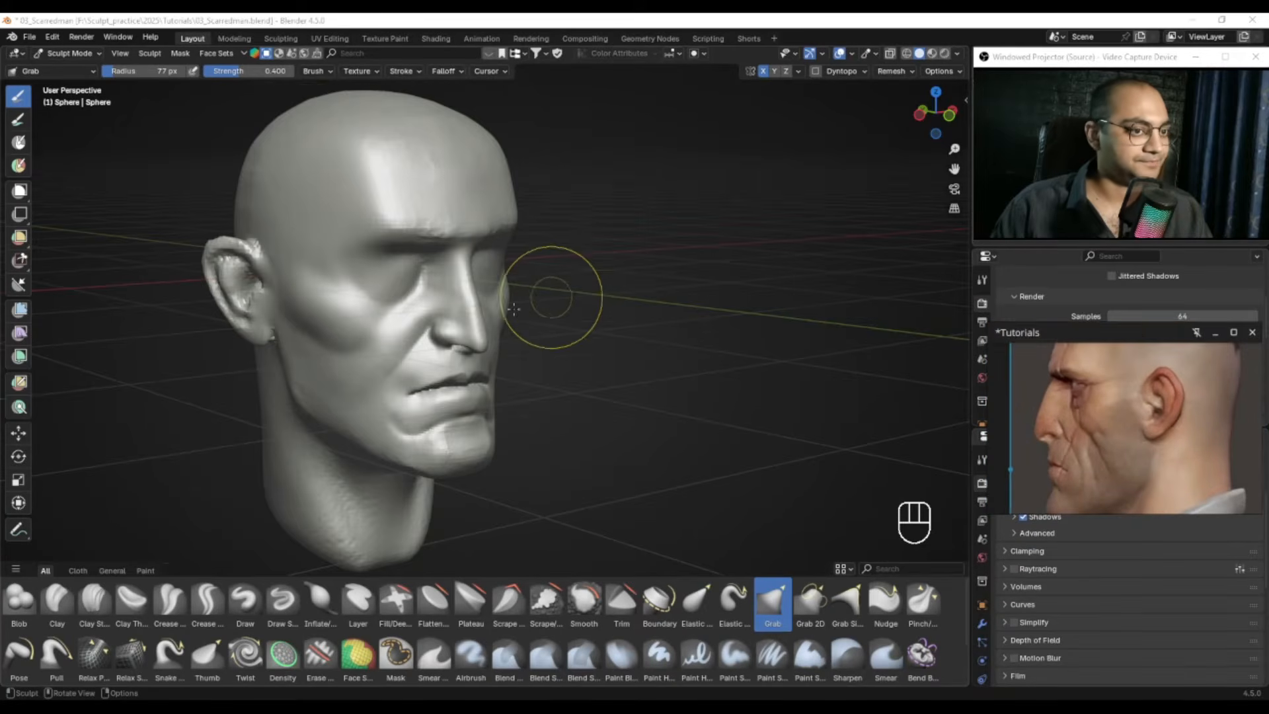
Step: Refine the face profile around the nose and mouth in the right orthographic view with Grab strokes at about 71 px
alt+middle_drag(555, 295, 572, 304)
key(KP_3)
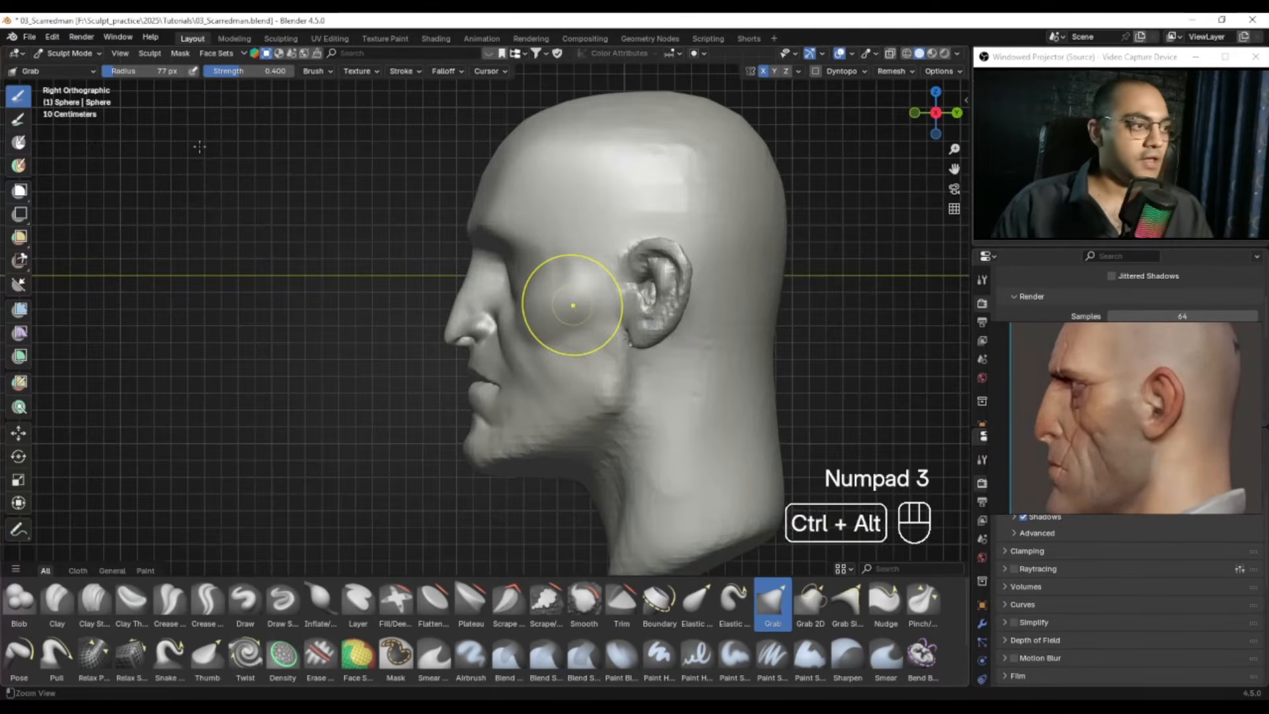
ctrl+alt+drag(496, 357, 266, 162)
alt+shift+drag(529, 176, 529, 330)
mouse_move(520, 198)
alt+shift+mouse_down()
mouse_move(511, 303)
mouse_move(537, 278)
mouse_move(487, 315)
mouse_move(504, 298)
alt+shift+mouse_up()
key(f)
click(573, 287)
key(ctrl+z)
key(f)
click(551, 300)
key(f)
click(539, 309)
key(f)
click(520, 365)
alt+shift+drag(473, 376, 485, 359)
key(f)
click(476, 369)
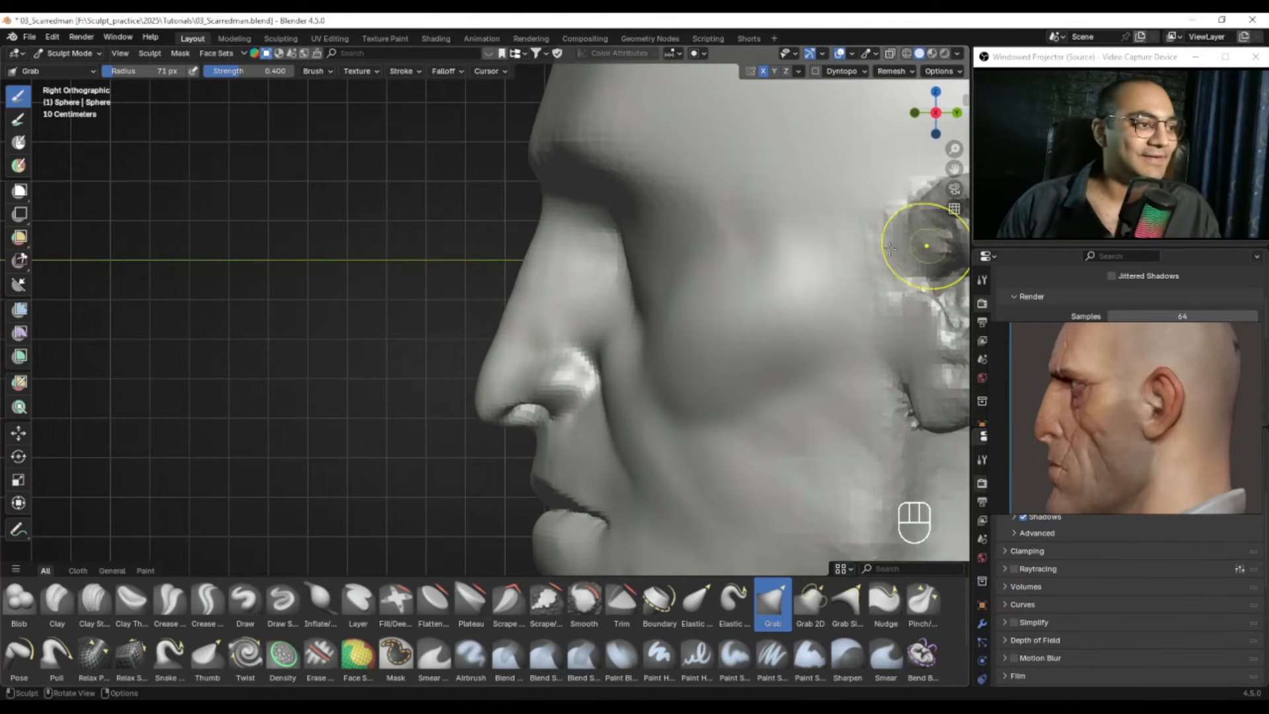
Step: Touch up the profile with the Grab brush at 69 px and compare the front of the head with the front reference
mouse_move(484, 365)
ctrl+alt+mouse_down()
mouse_move(518, 320)
mouse_move(501, 388)
mouse_move(557, 329)
mouse_move(651, 388)
ctrl+alt+mouse_up()
key(f)
click(508, 342)
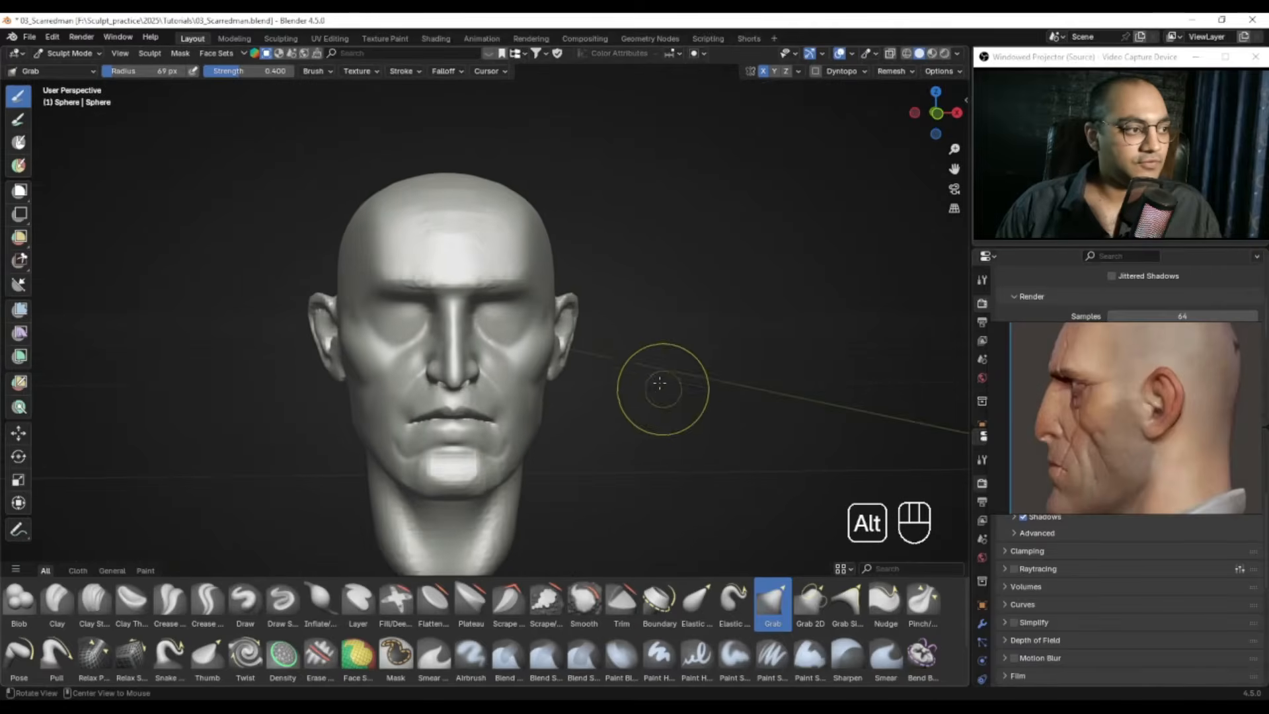
alt+drag(568, 372, 509, 342)
alt+drag(1135, 418, 1014, 375)
alt+drag(1223, 397, 1033, 392)
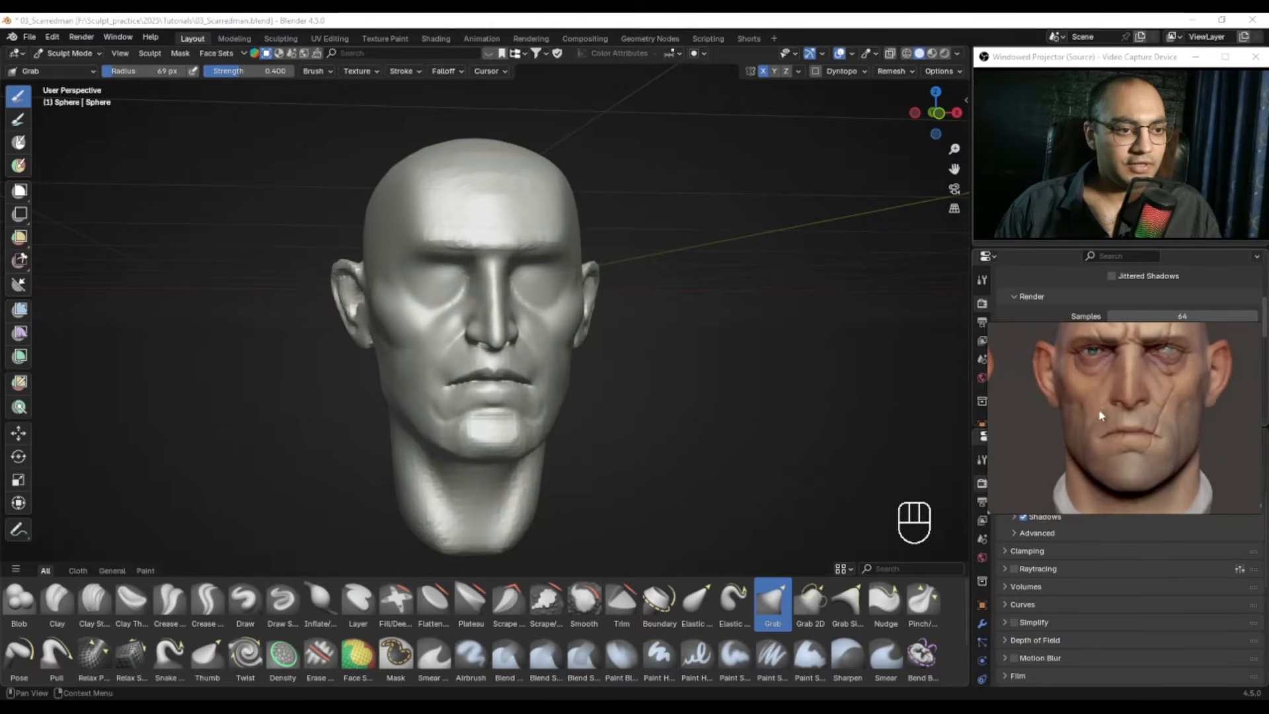
Step: Carve the philtrum between the nose and upper lip with the Draw brush at 36 and 34 px, undoing the last smoothing stroke
alt+drag(436, 359, 251, 558)
click(246, 600)
mouse_move(454, 292)
alt+shift+mouse_down()
mouse_move(471, 346)
mouse_move(514, 357)
mouse_move(502, 363)
mouse_move(509, 399)
mouse_move(481, 372)
alt+shift+mouse_up()
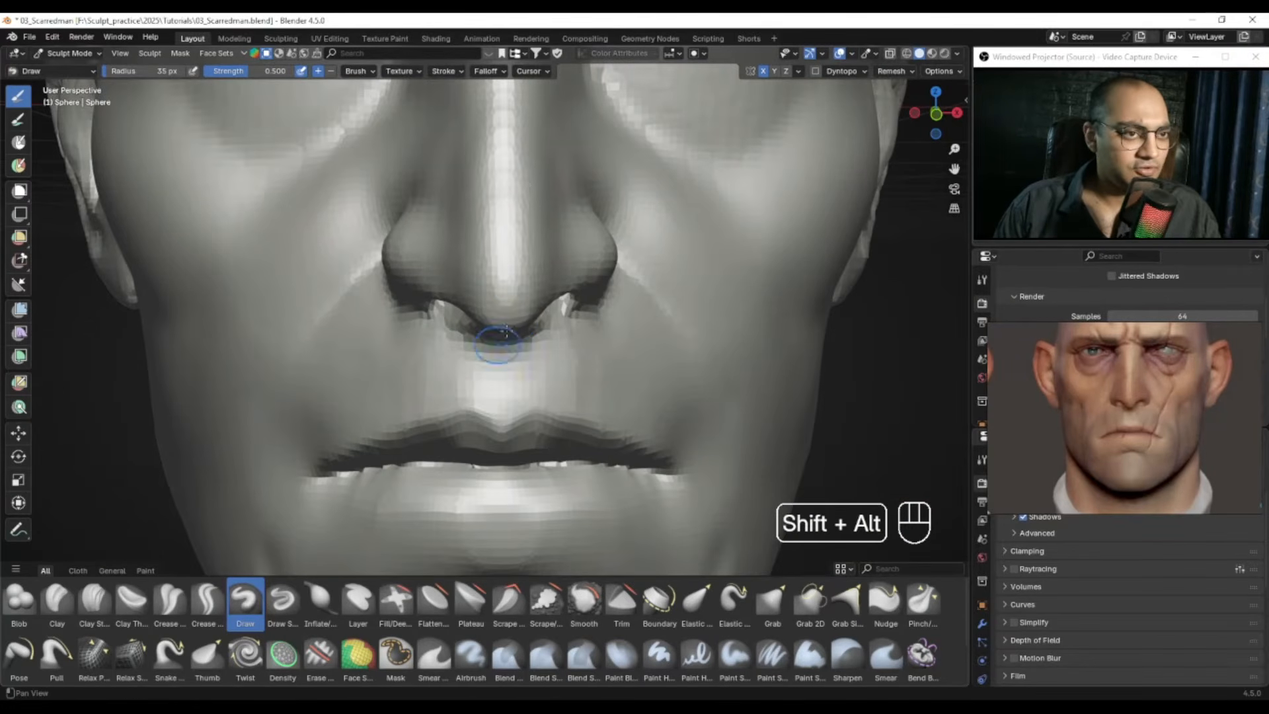
mouse_move(524, 303)
alt+shift+mouse_down()
mouse_move(513, 356)
mouse_move(504, 331)
mouse_move(488, 333)
mouse_move(504, 388)
alt+shift+mouse_up()
key(f)
key(f)
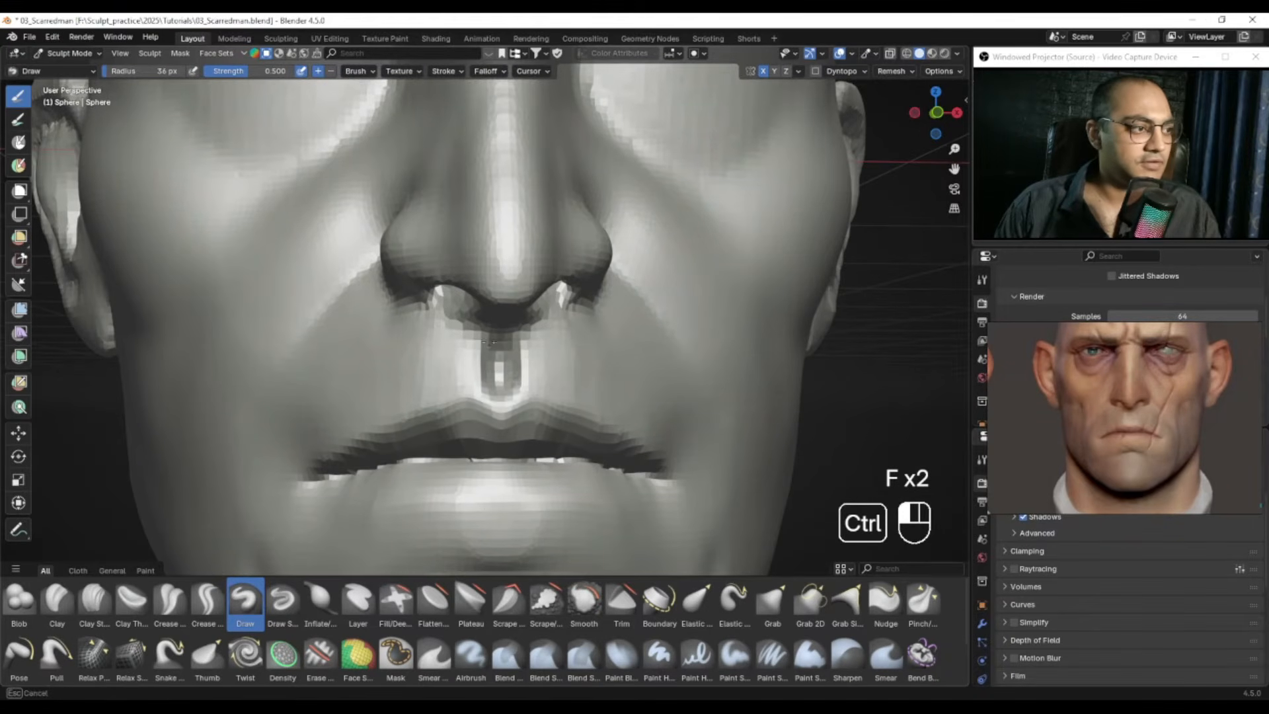
key(f)
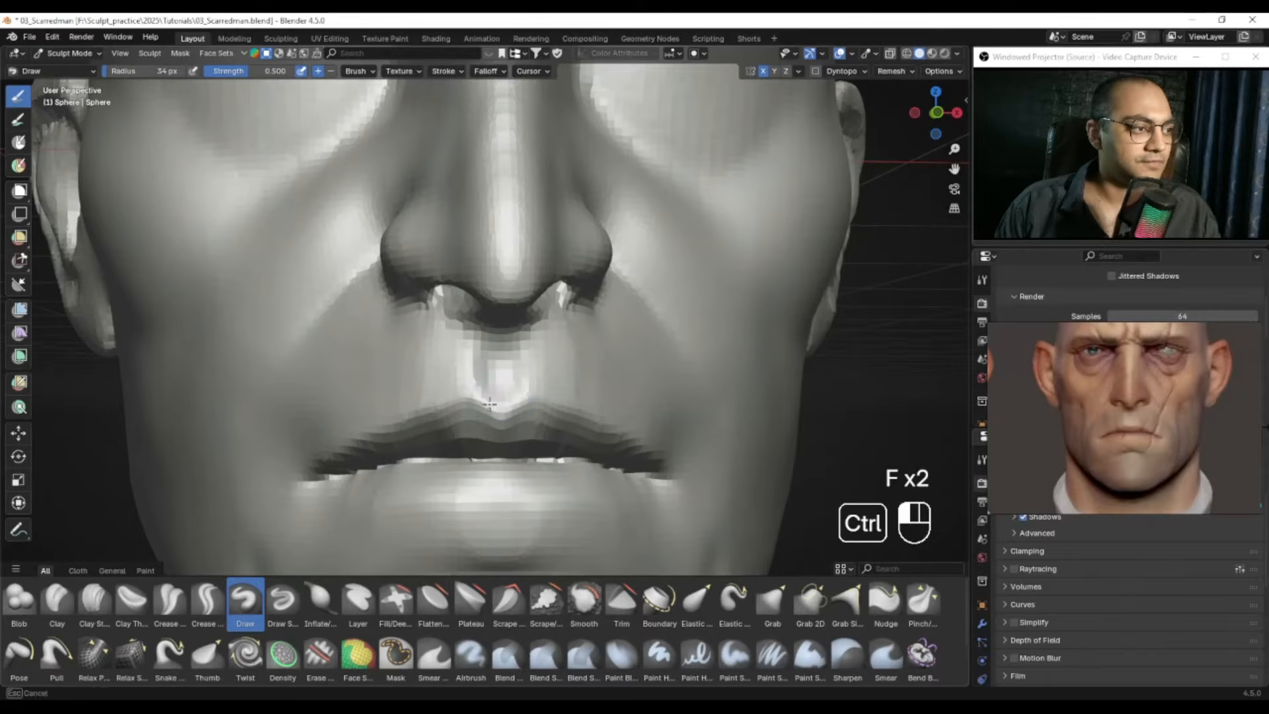
ctrl+alt+drag(493, 395, 488, 399)
mouse_move(436, 414)
shift+mouse_down()
mouse_move(490, 396)
mouse_move(488, 413)
mouse_move(540, 357)
mouse_move(626, 348)
mouse_move(476, 360)
mouse_move(549, 376)
mouse_move(552, 402)
mouse_move(529, 336)
mouse_move(532, 359)
mouse_move(557, 271)
shift+mouse_up()
key(ctrl+z)
Step: Save the file and voxel-remesh the head with a voxel size of about 0.0114 m
ctrl+middle_drag(511, 310, 506, 281)
middle_drag(506, 280, 527, 289)
shift+middle_drag(526, 290, 529, 322)
mouse_move(529, 321)
ctrl+middle_down()
mouse_move(518, 351)
mouse_move(534, 320)
ctrl+middle_up()
key(ctrl+s)
key(r)
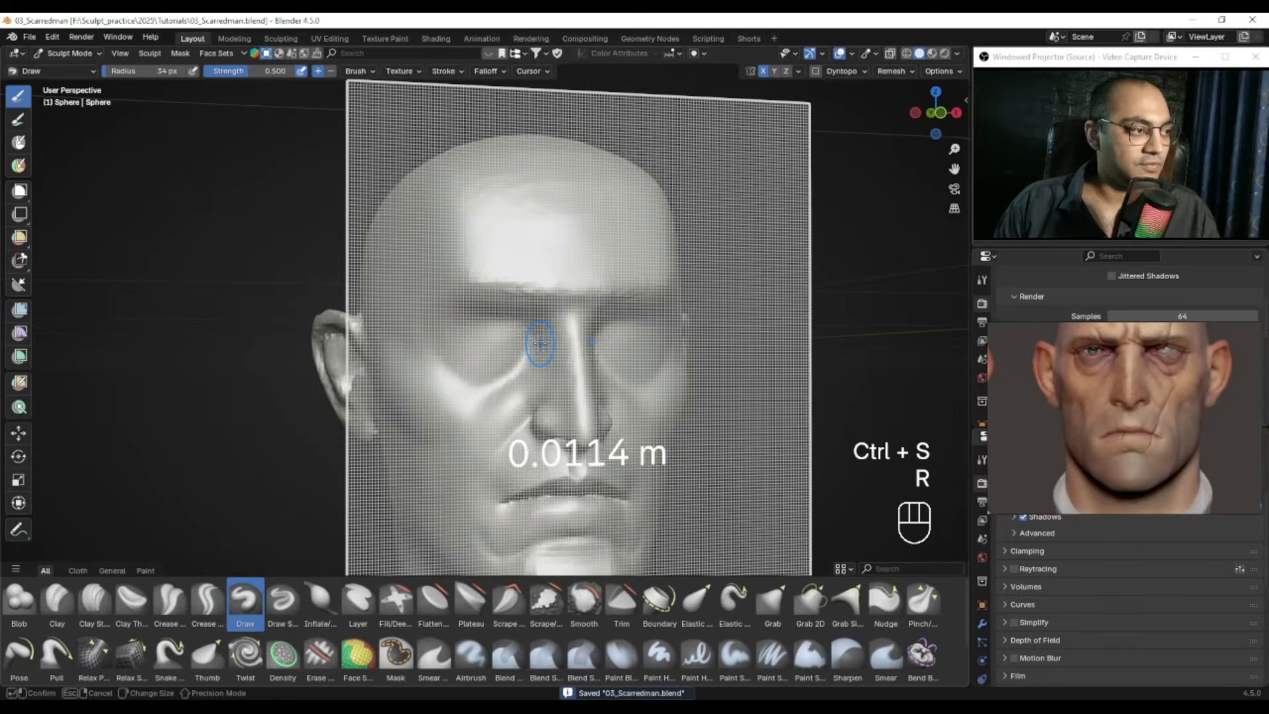
click(540, 347)
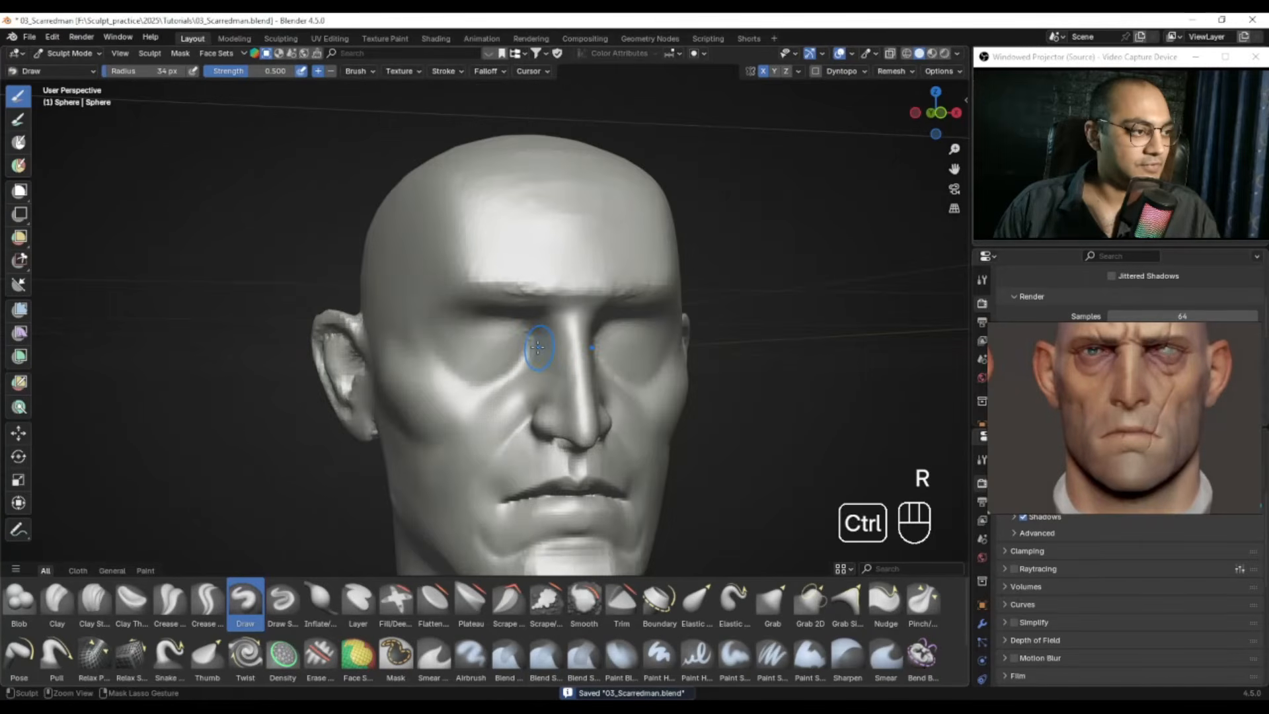
key(ctrl+r)
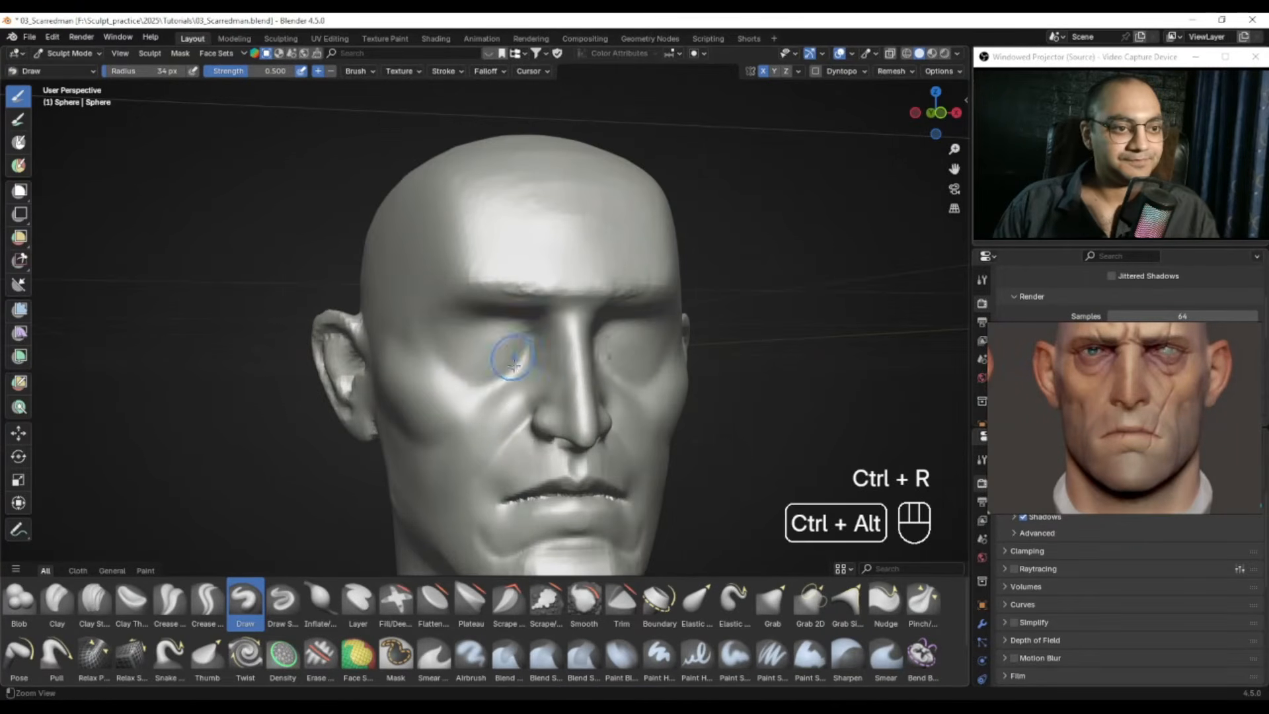
Step: Choose the Draw Sharp brush, switch to the front orthographic view and enlarge the eye in the reference image
ctrl+alt+drag(509, 335, 537, 320)
middle_drag(537, 319, 473, 341)
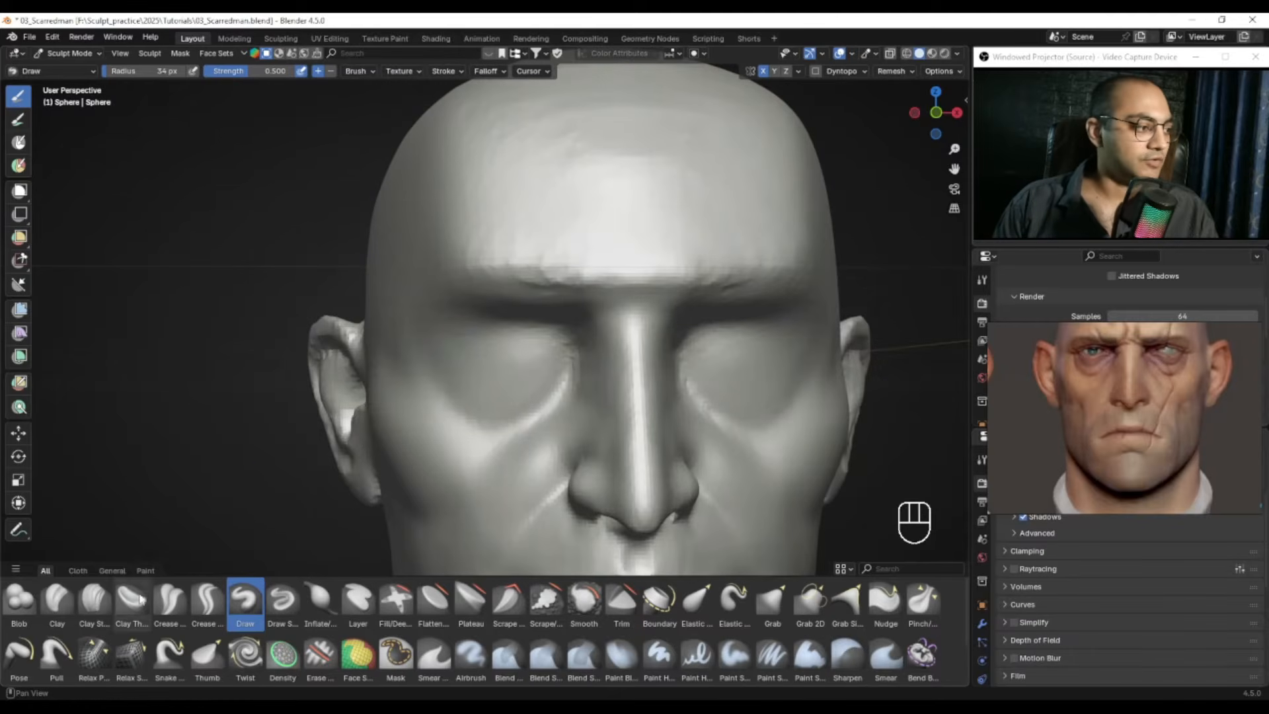
click(283, 598)
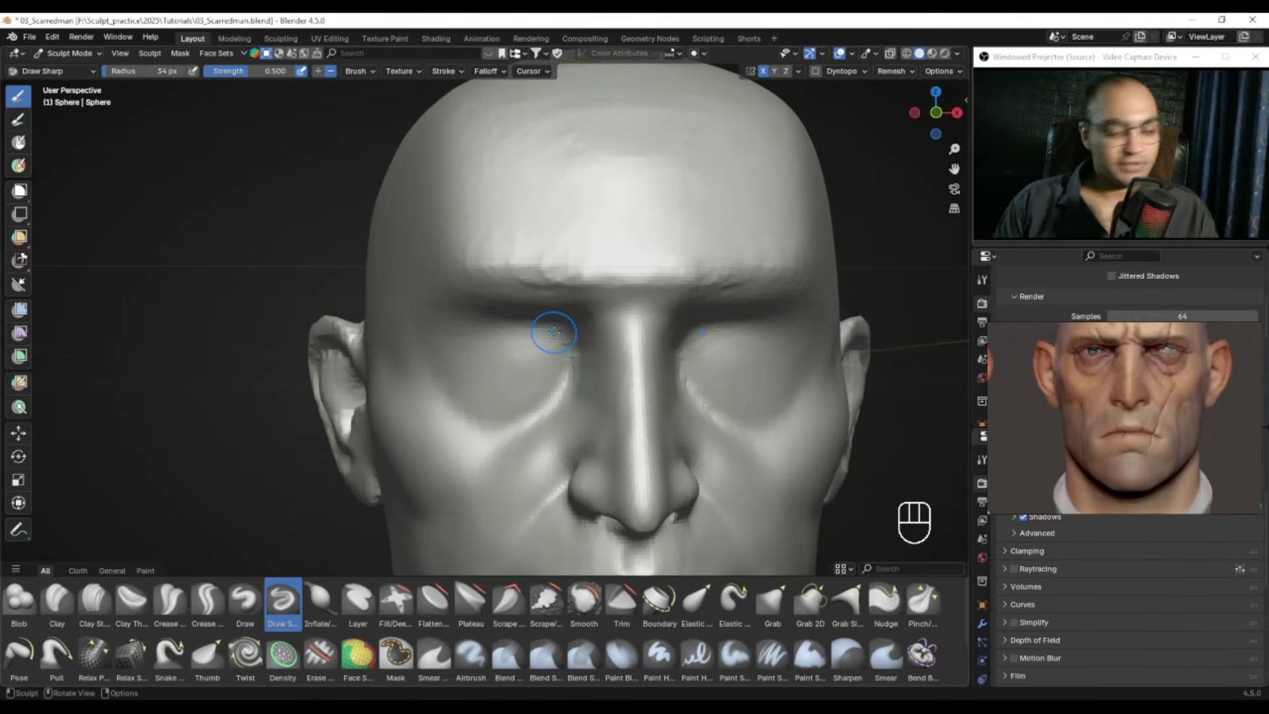
key(KP_1)
mouse_move(1077, 404)
alt+mouse_down()
mouse_move(1090, 414)
mouse_move(1070, 331)
mouse_move(1081, 395)
alt+mouse_up()
scroll(1070, 370, up, 5)
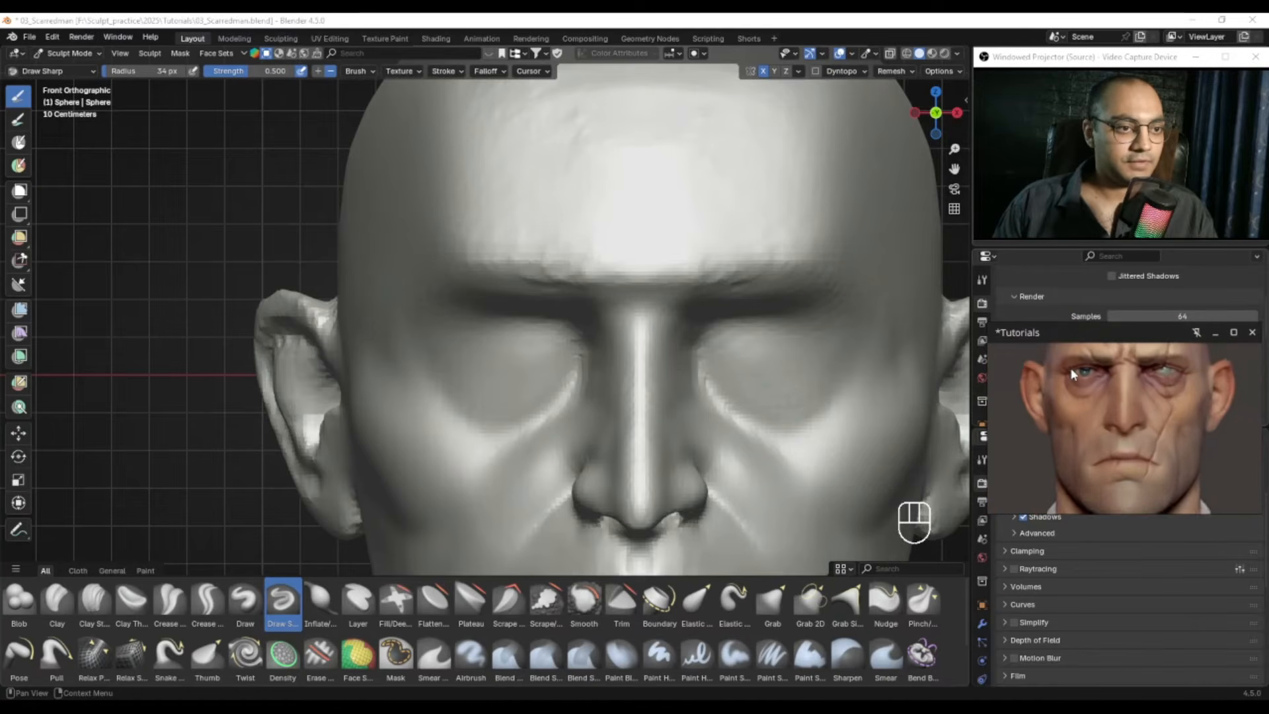
scroll(1100, 423, up, 4)
alt+drag(1104, 415, 1070, 452)
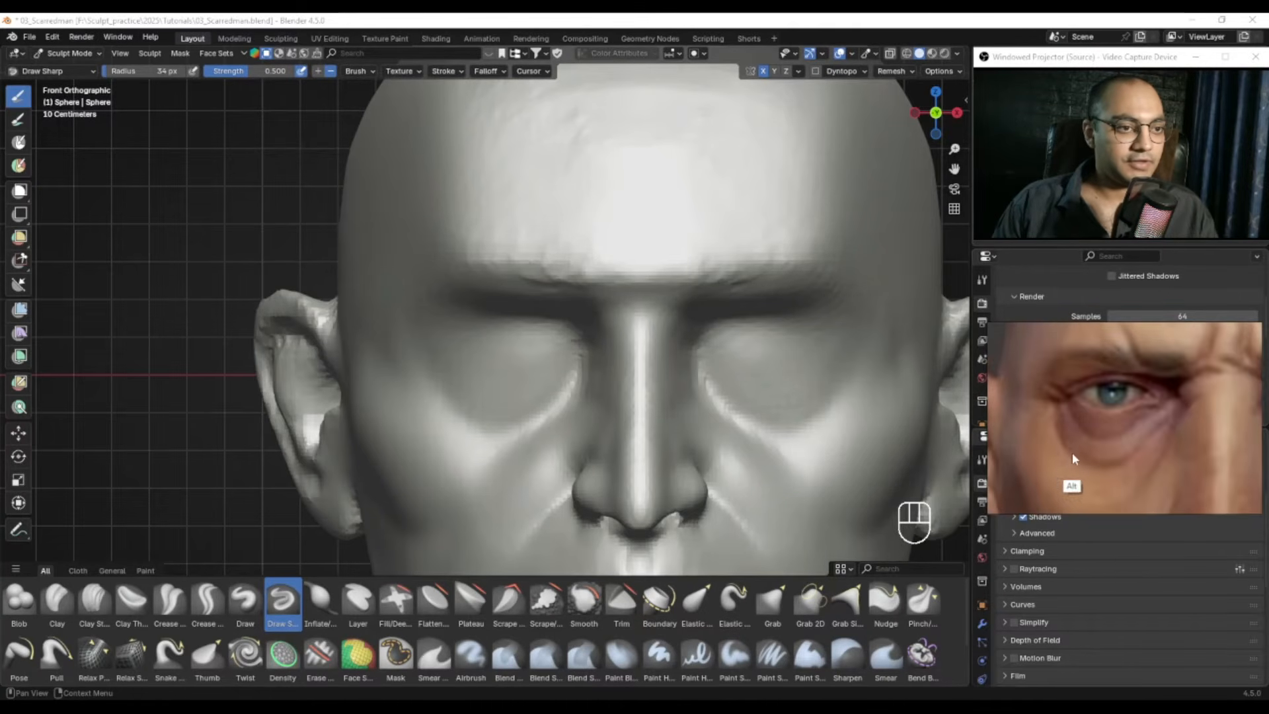
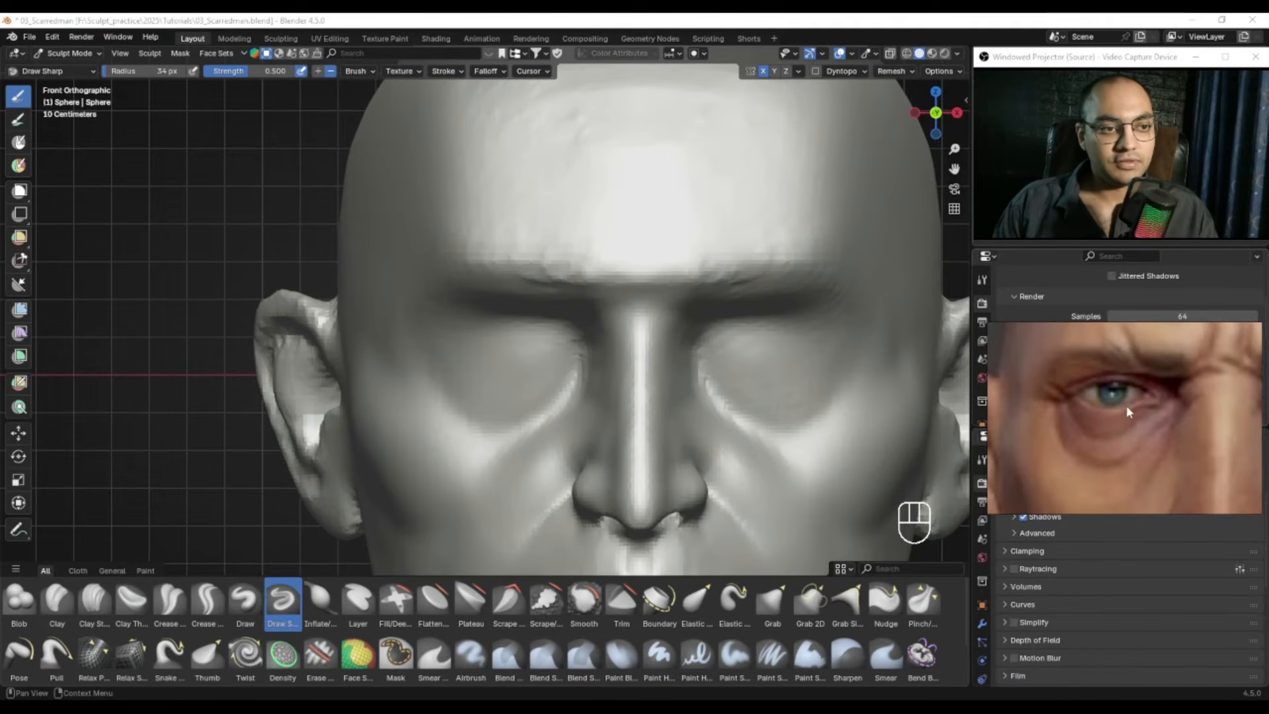
Step: Try to sculpt the upper eyelid line with Draw Sharp at about 39 px, compare it with the reference and undo the strokes
ctrl+alt+drag(541, 379, 476, 336)
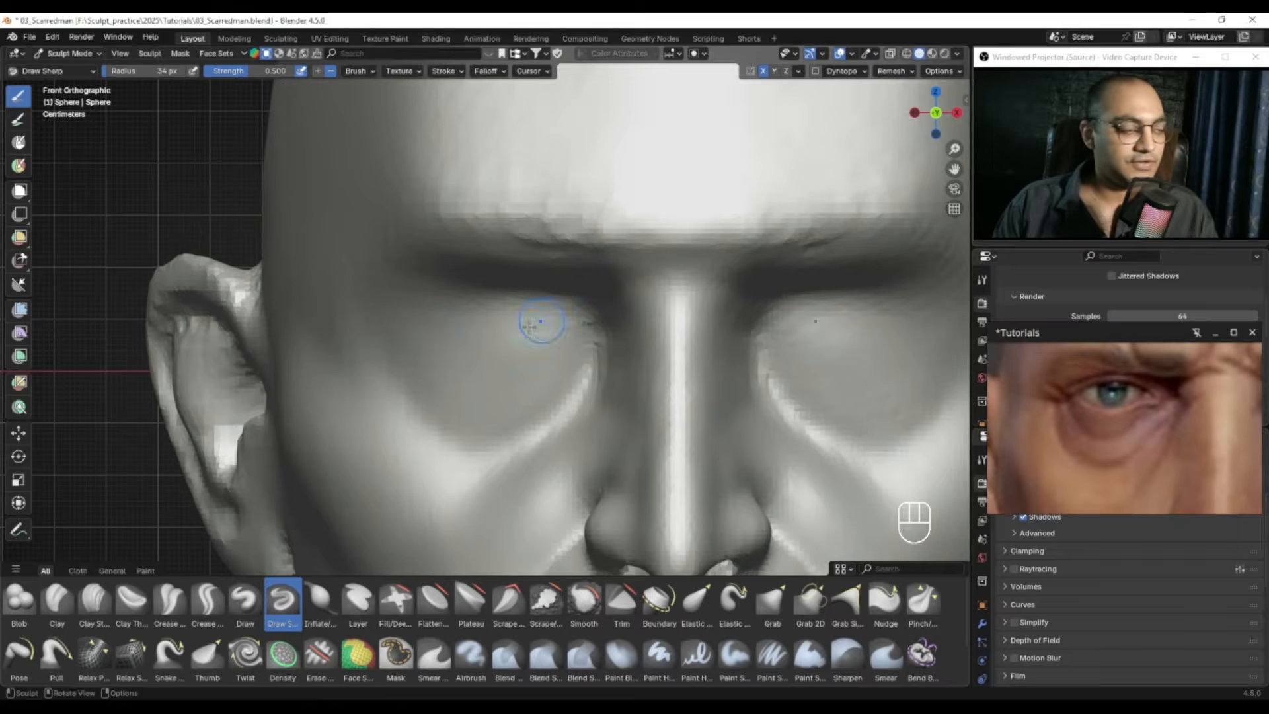
alt+shift+drag(555, 294, 549, 292)
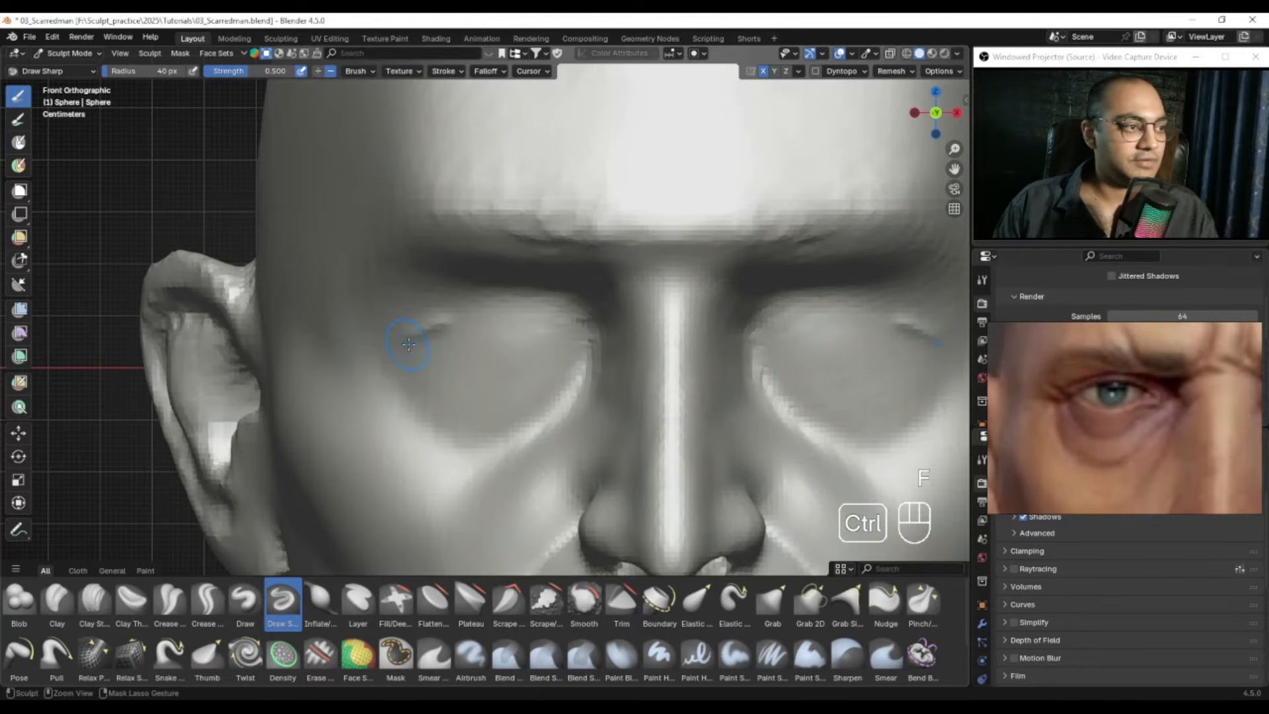
mouse_move(484, 315)
ctrl+mouse_down()
mouse_move(450, 327)
mouse_move(512, 324)
mouse_move(546, 342)
ctrl+mouse_up()
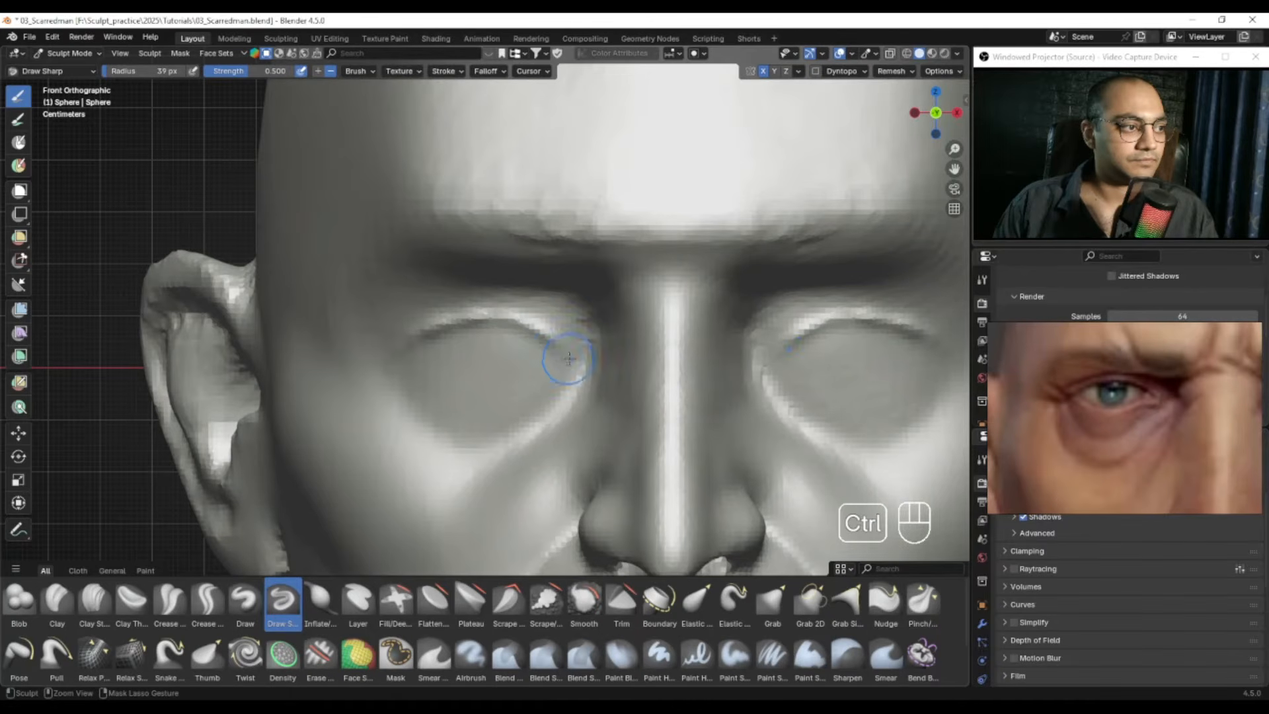
scroll(567, 358, down, 3)
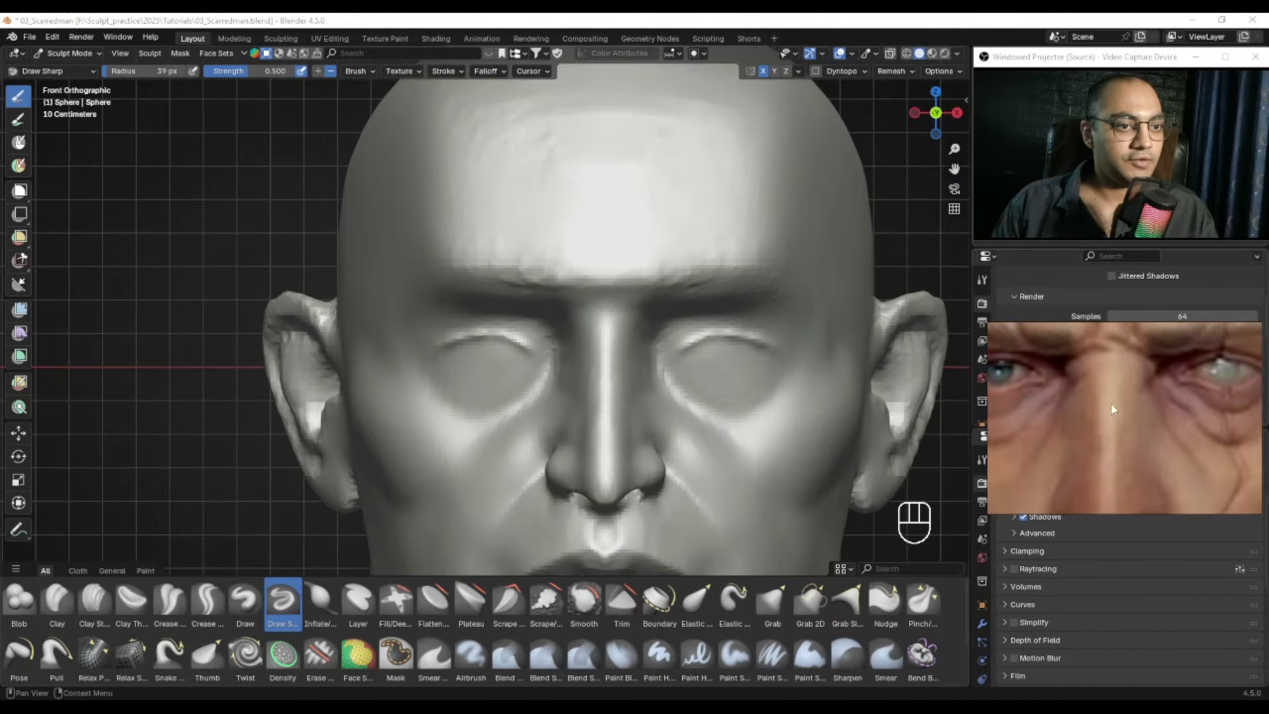
mouse_move(1129, 411)
scroll(1145, 439, down, 1)
scroll(1120, 417, down, 3)
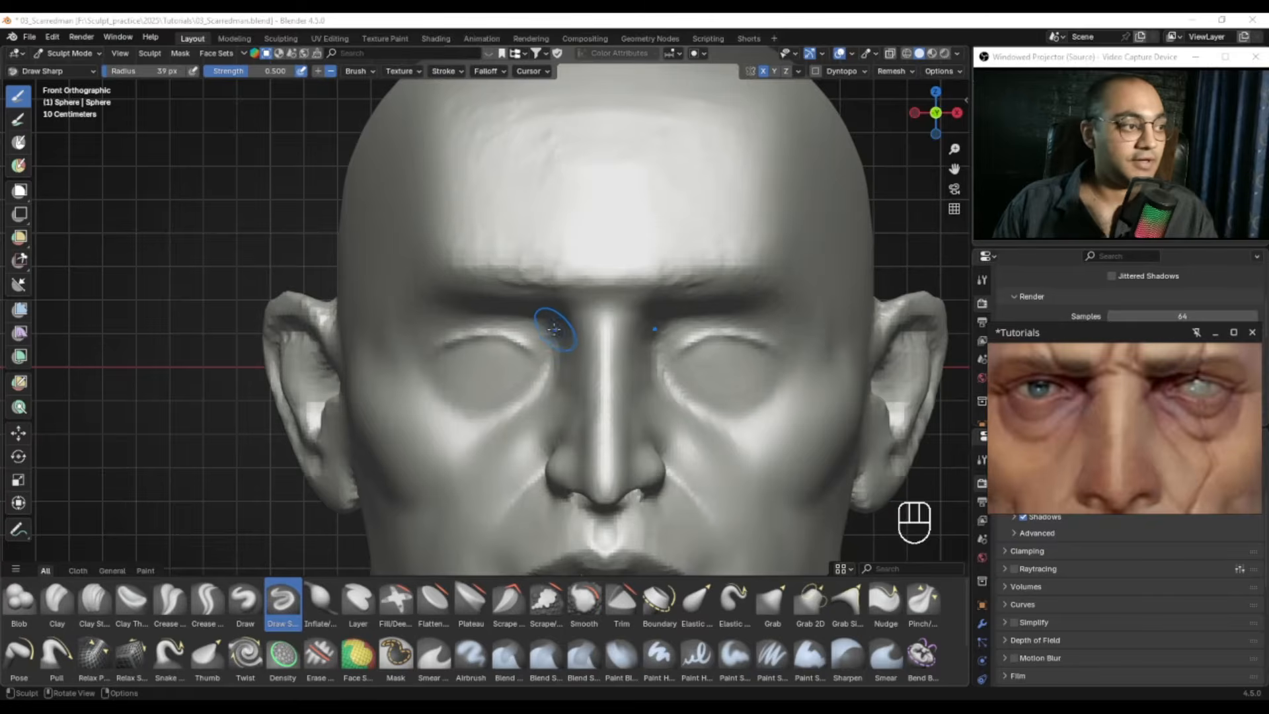
key(ctrl)
ctrl+middle_drag(610, 345, 540, 357)
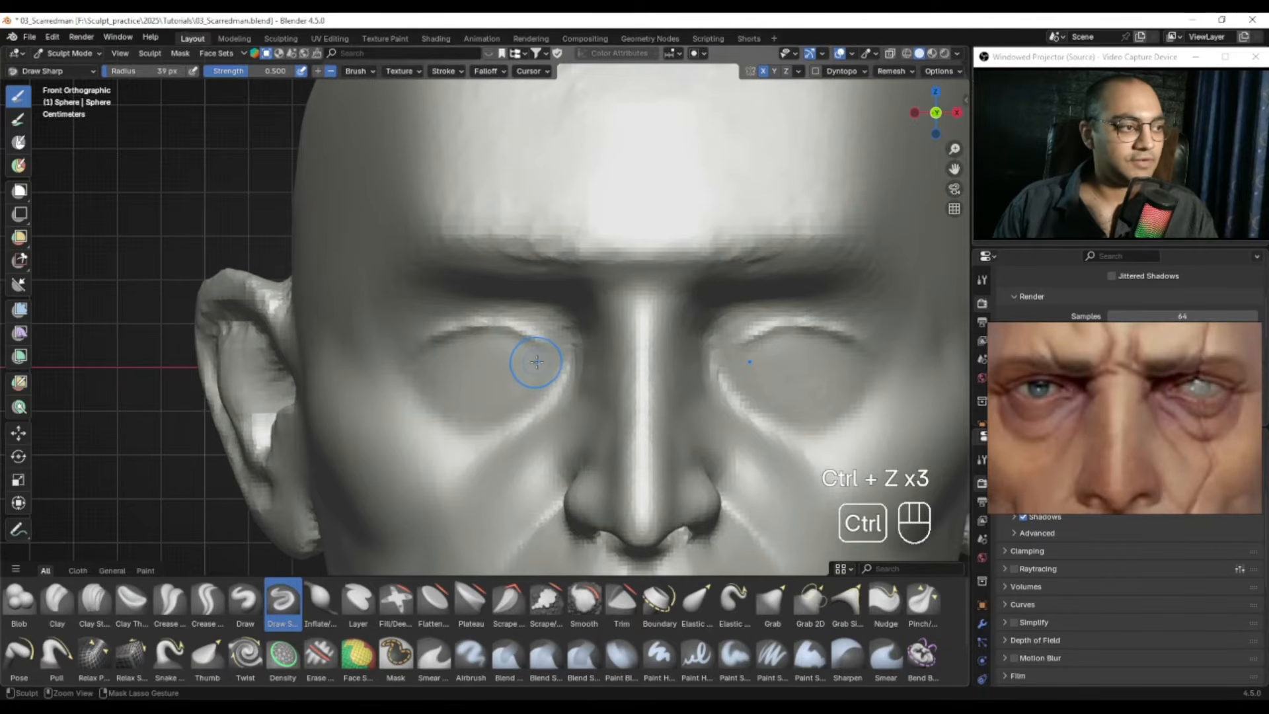
key(ctrl+z)
key(ctrl+z)
key(ctrl+z)
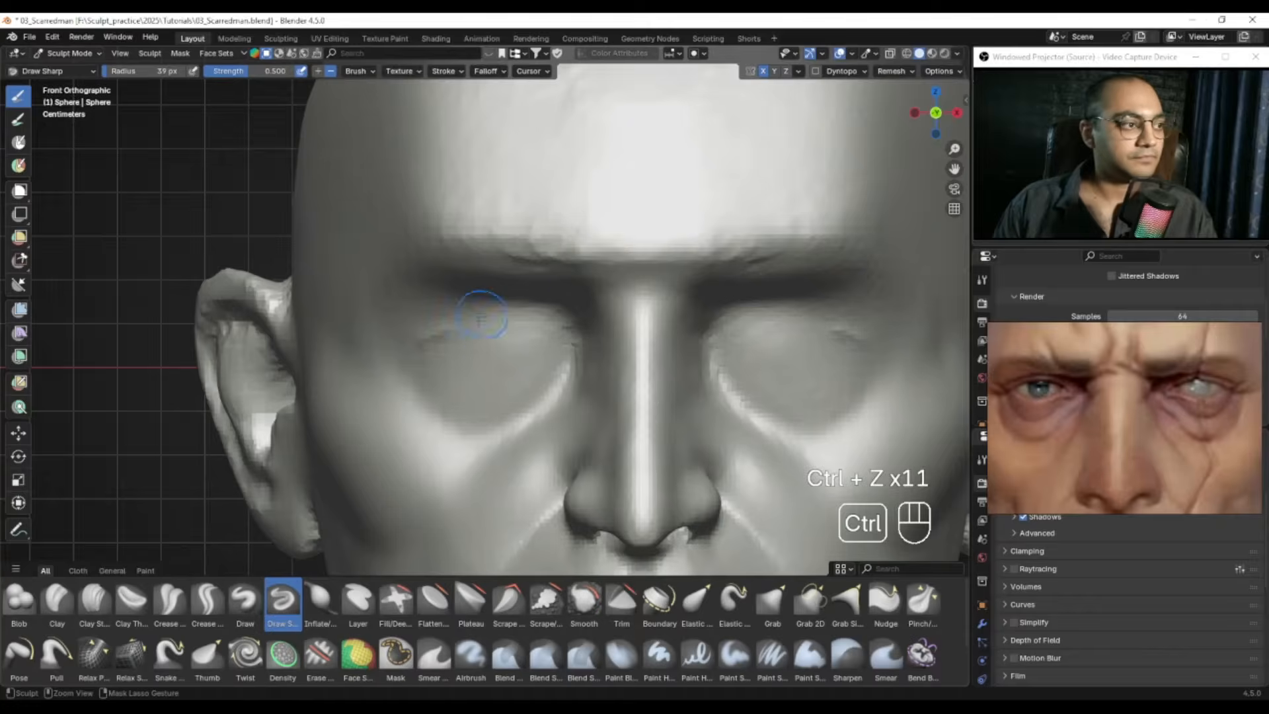
Step: Sculpt the upper eyelid line again with Draw Sharp at 39 px, from the outer to the inner corner, undoing unwanted strokes
mouse_move(406, 347)
ctrl+mouse_down()
mouse_move(488, 323)
mouse_move(527, 353)
mouse_move(520, 410)
ctrl+mouse_up()
mouse_move(520, 409)
ctrl+middle_down()
mouse_move(522, 420)
mouse_move(505, 340)
ctrl+middle_up()
key(ctrl+z)
key(ctrl+z)
mouse_move(453, 343)
ctrl+alt+mouse_down()
mouse_move(465, 326)
mouse_move(464, 337)
ctrl+alt+mouse_up()
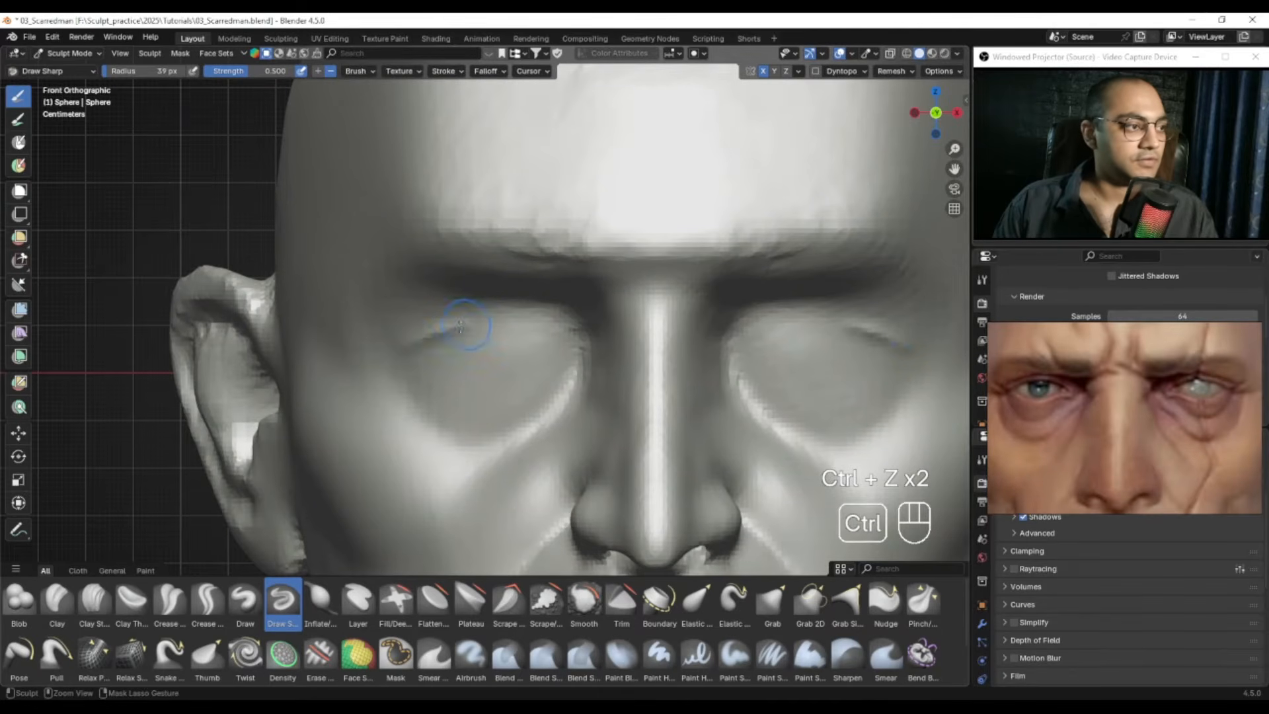
ctrl+drag(469, 324, 539, 361)
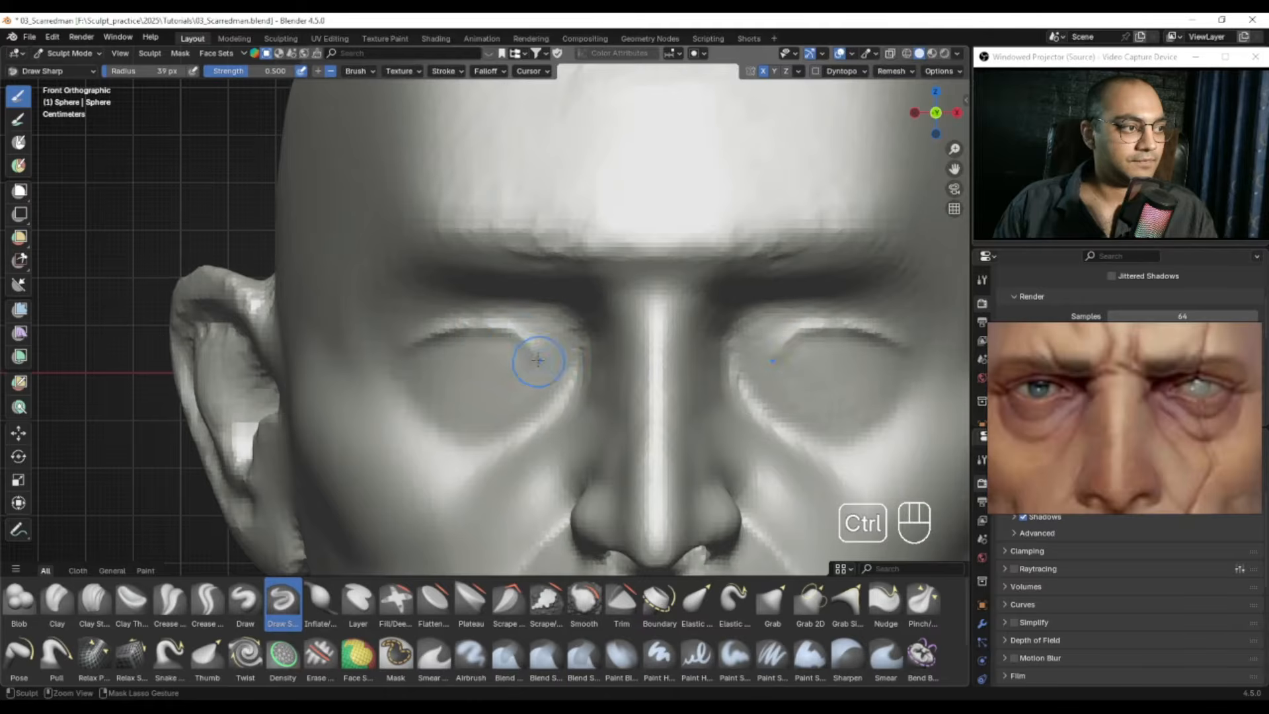
key(ctrl+z)
key(ctrl+z)
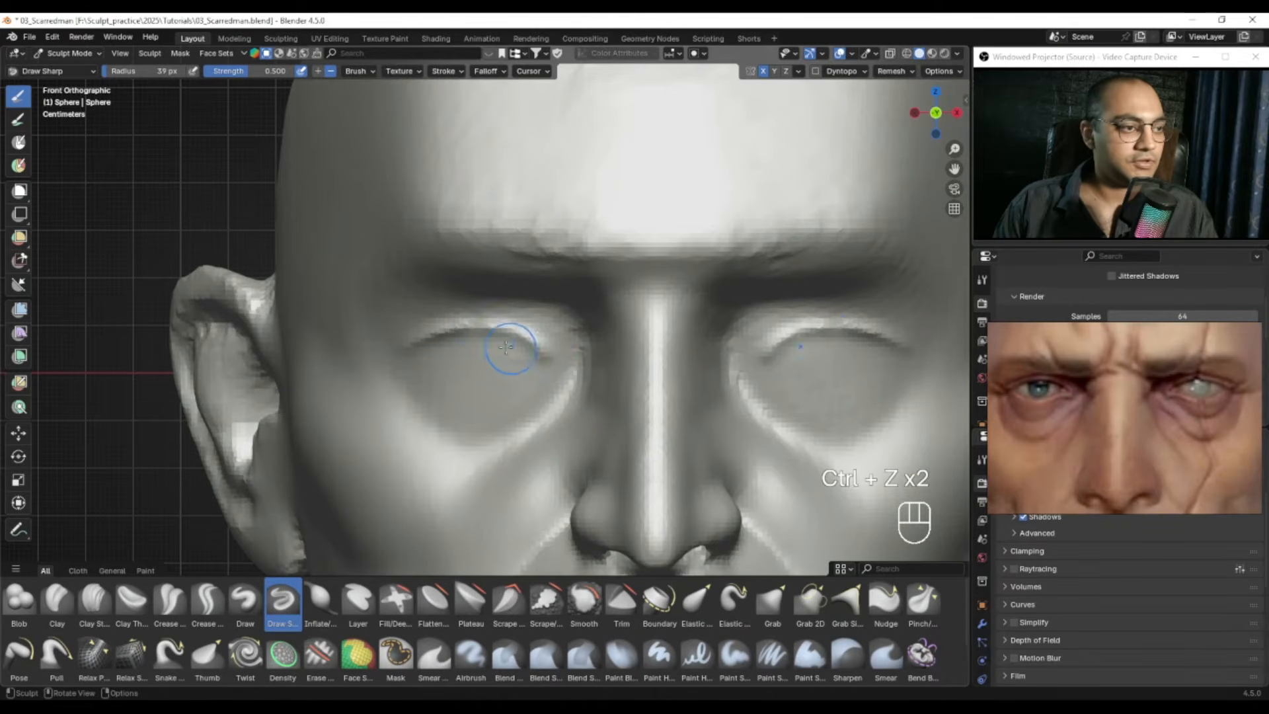
alt+drag(640, 219, 413, 352)
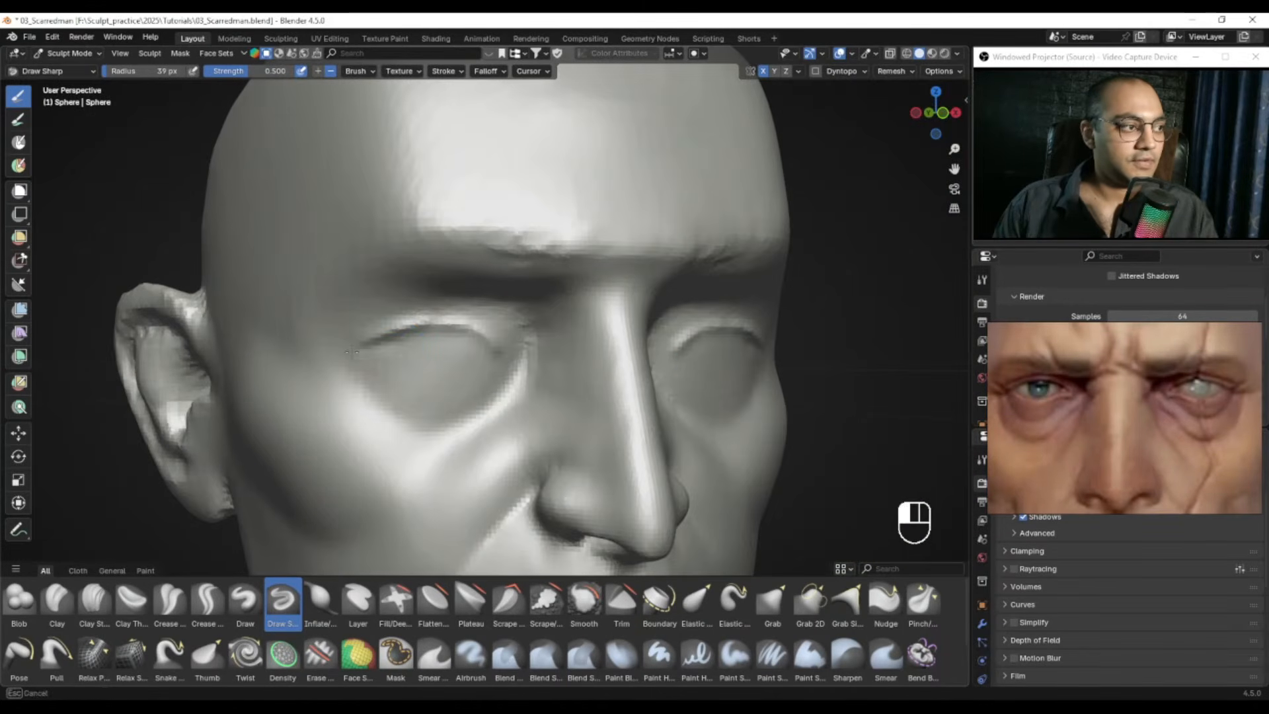
Step: Sculpt the lower eyelid line with Draw Sharp at about 29 px, joining it to the inner corner of the eye
ctrl+drag(387, 375, 424, 380)
key(f)
click(410, 373)
alt+drag(439, 380, 413, 379)
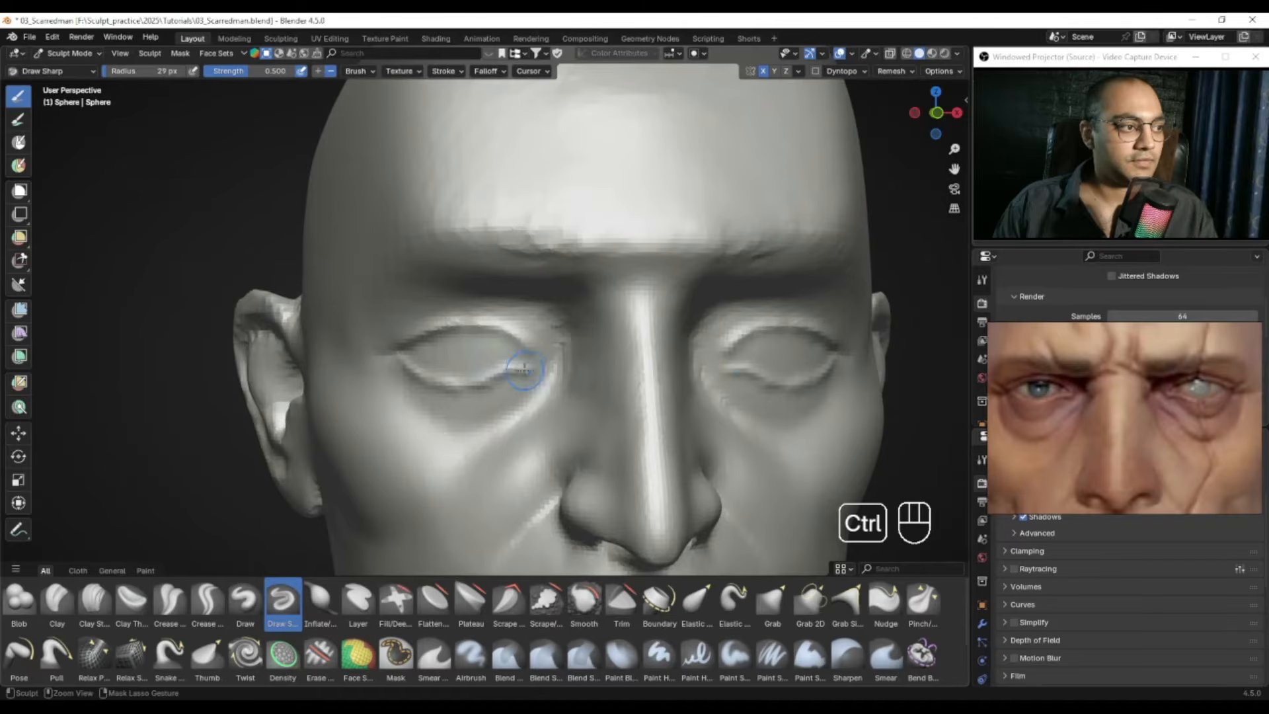
key(f)
mouse_move(537, 364)
ctrl+mouse_down()
mouse_move(529, 351)
mouse_move(548, 362)
mouse_move(538, 351)
ctrl+mouse_up()
click(533, 351)
Step: Adjust the curvature of the eyelids with the Grab brush at 77 to 98 px, undoing the first stroke
key(f)
key(g)
key(f)
click(557, 397)
alt+drag(558, 397, 543, 373)
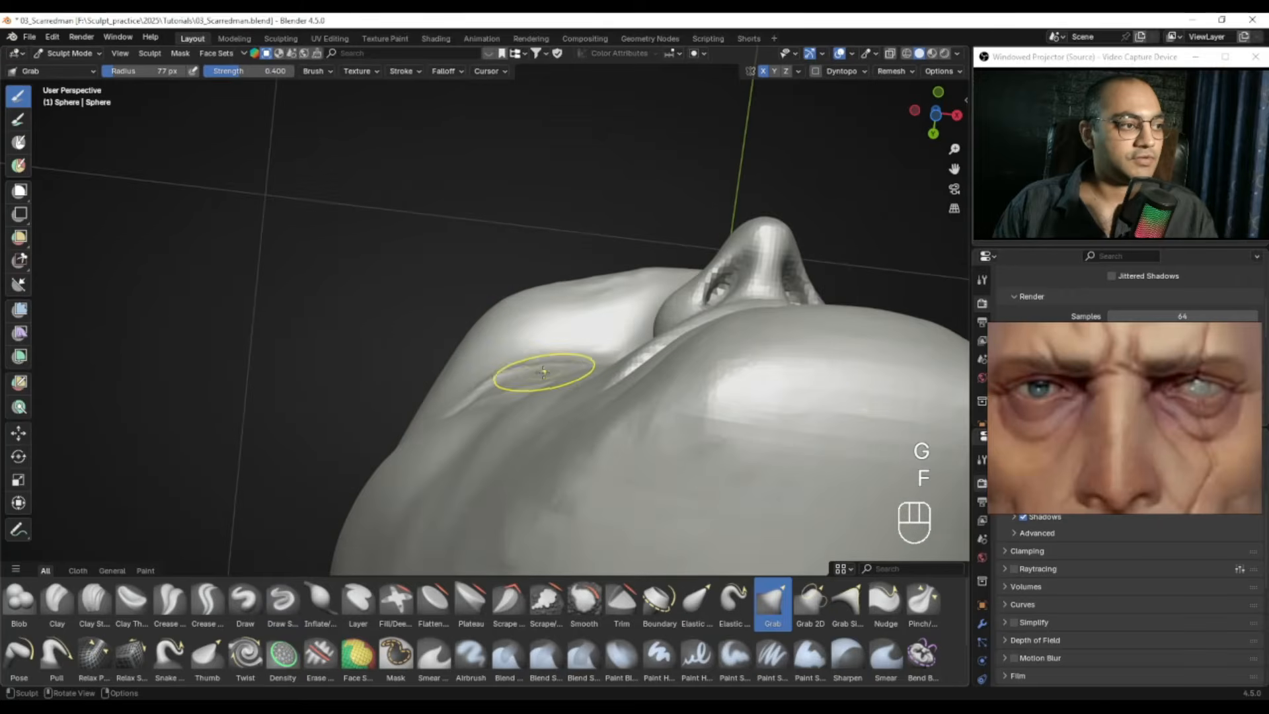
key(ctrl+z)
key(f)
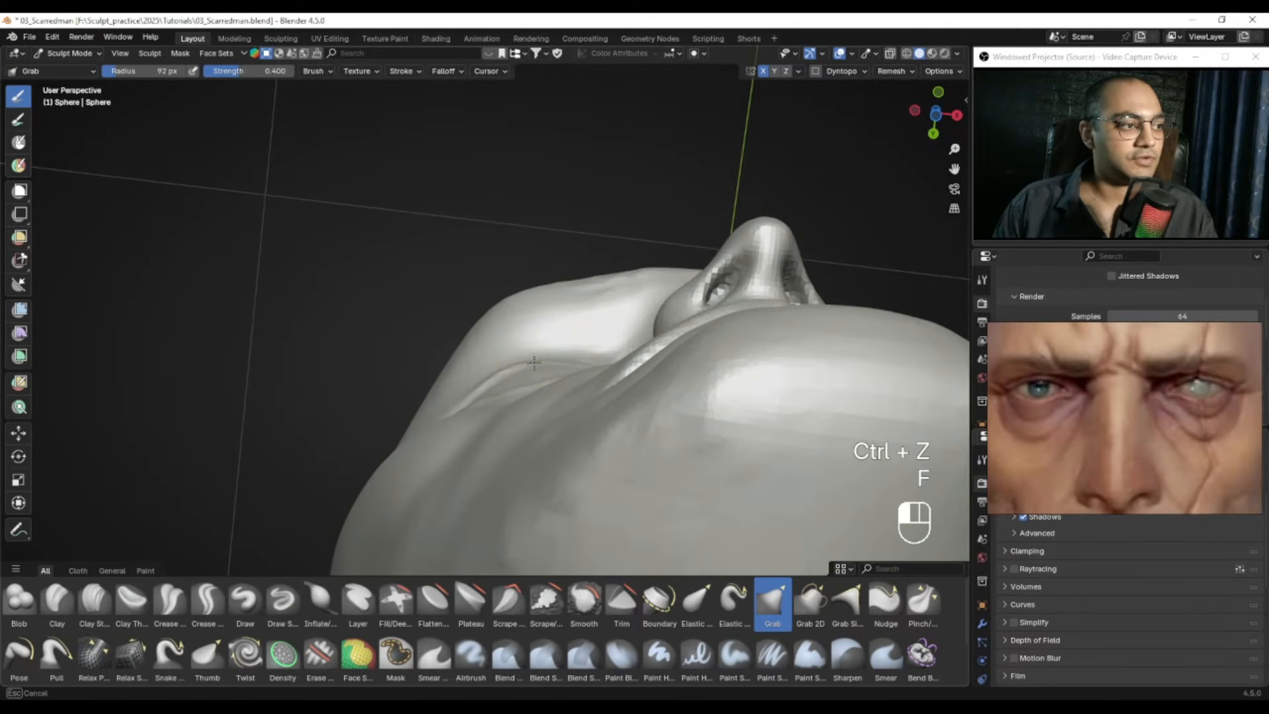
mouse_move(522, 372)
alt+mouse_down()
mouse_move(587, 391)
mouse_move(611, 357)
mouse_move(558, 394)
mouse_move(601, 374)
mouse_move(597, 349)
alt+mouse_up()
key(f)
click(598, 355)
mouse_move(596, 347)
alt+shift+mouse_down()
mouse_move(616, 329)
mouse_move(594, 304)
mouse_move(539, 311)
mouse_move(569, 349)
mouse_move(527, 283)
mouse_move(524, 454)
alt+shift+mouse_up()
key(f)
click(625, 304)
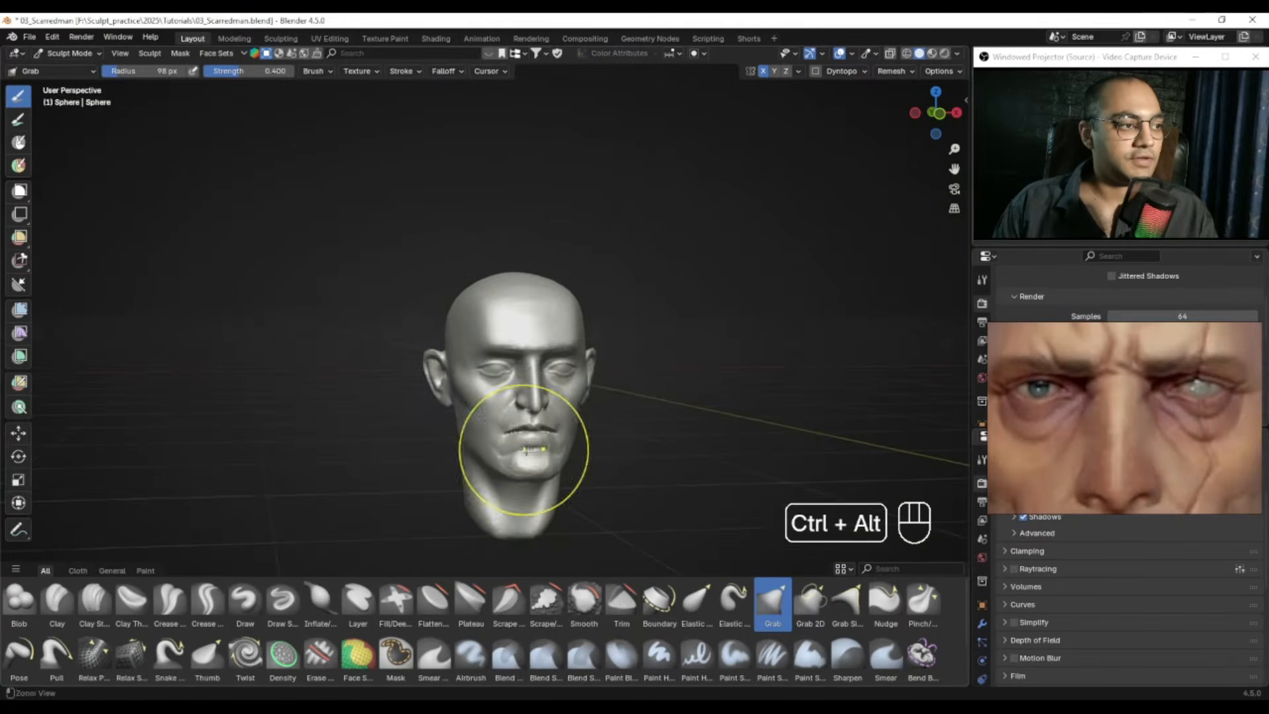
Step: Save the file in Object Mode, add a UV sphere and scale it down within the head
key(ctrl+Tab)
click(418, 395)
alt+drag(680, 370, 660, 368)
scroll(671, 330, up, 3)
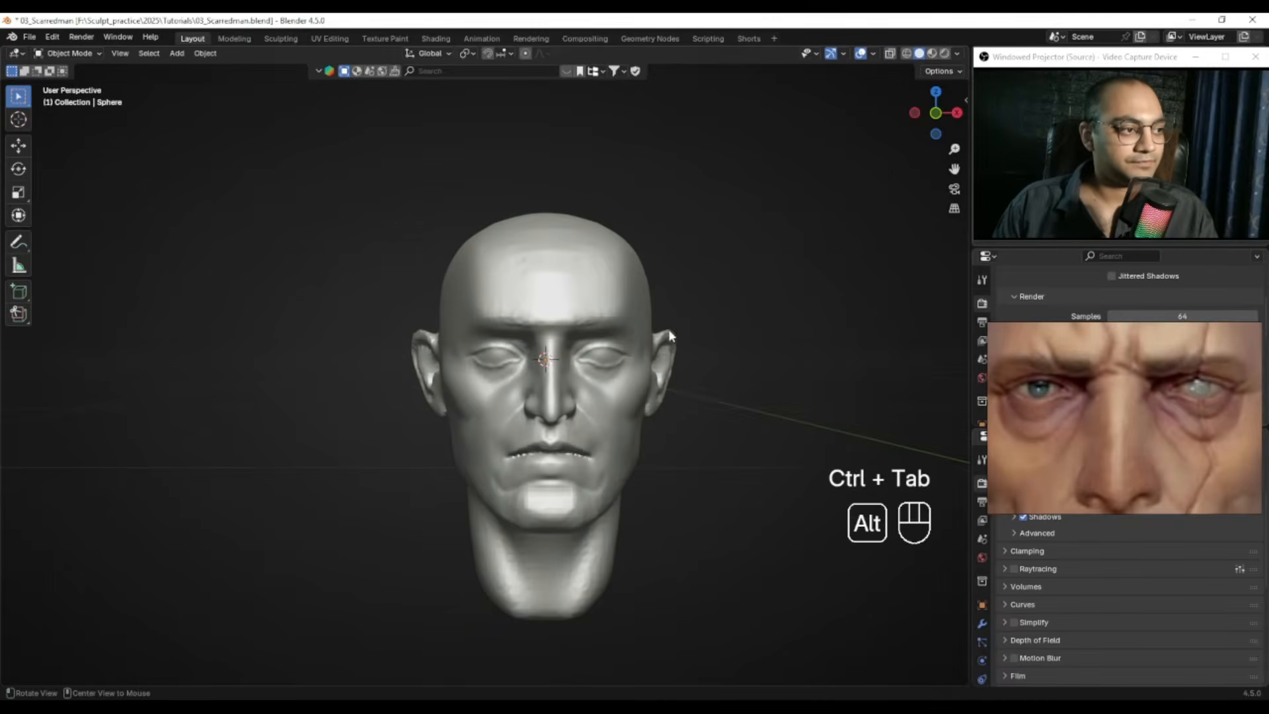
key(ctrl+s)
key(shift+a)
mouse_move(644, 334)
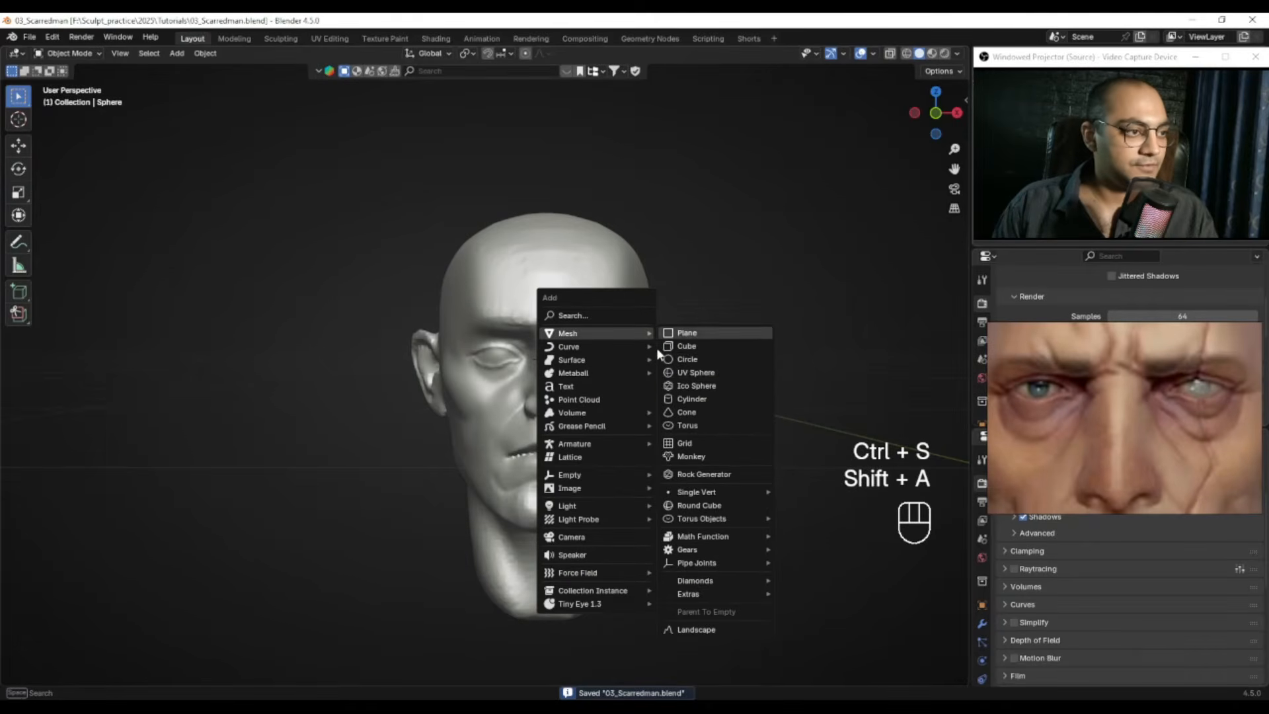
click(684, 372)
key(s)
click(597, 359)
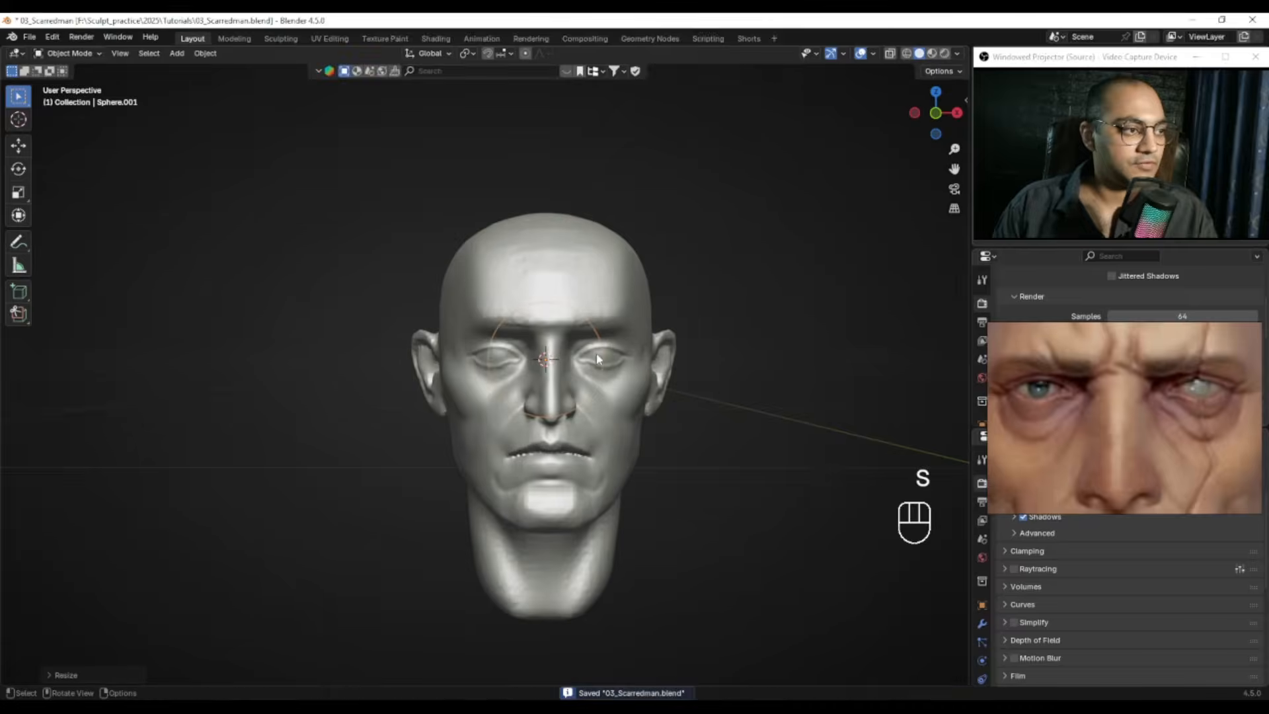
Step: Move the sphere over the character's right eye in the front orthographic view and shrink it to roughly eyeball size
key(KP_1)
ctrl+alt+drag(445, 331, 623, 343)
key(g)
click(462, 318)
key(s)
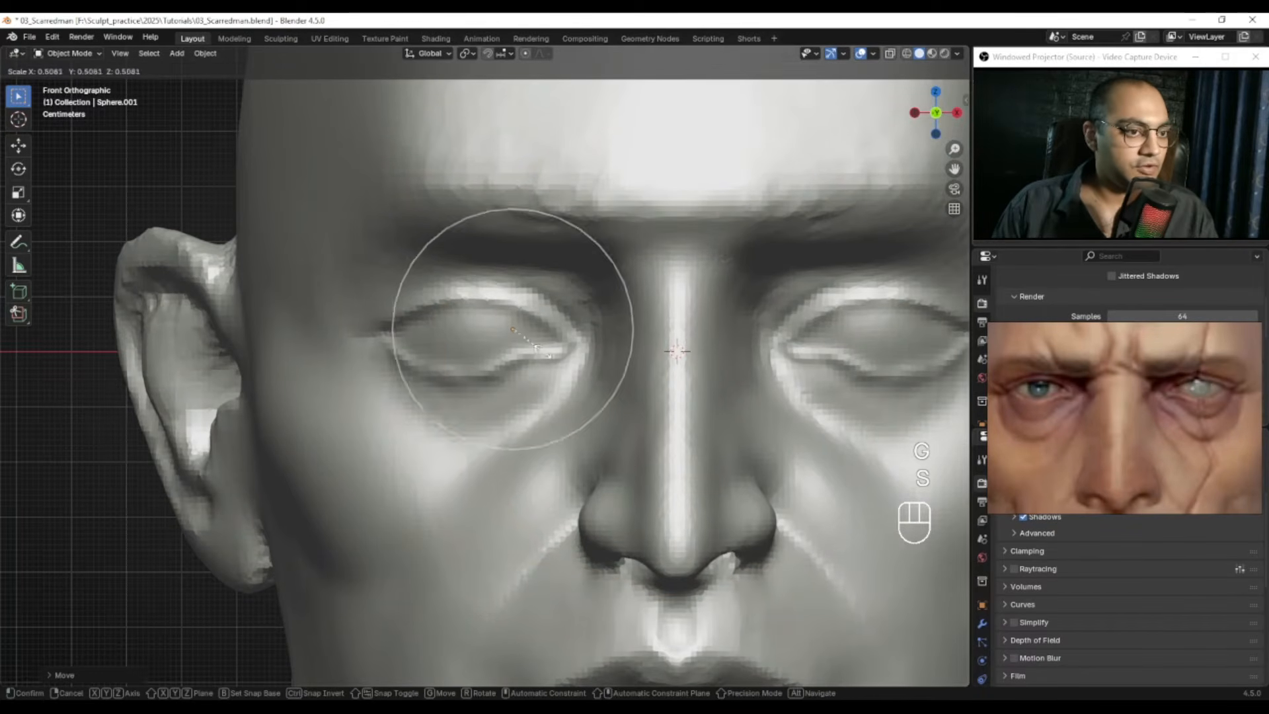
key(g)
click(522, 351)
key(s)
key(s)
click(510, 364)
key(s)
click(493, 351)
Step: Fine-tune the eyeball sphere's position and scale so it spans the gap between the eyelids
key(g)
click(491, 353)
key(s)
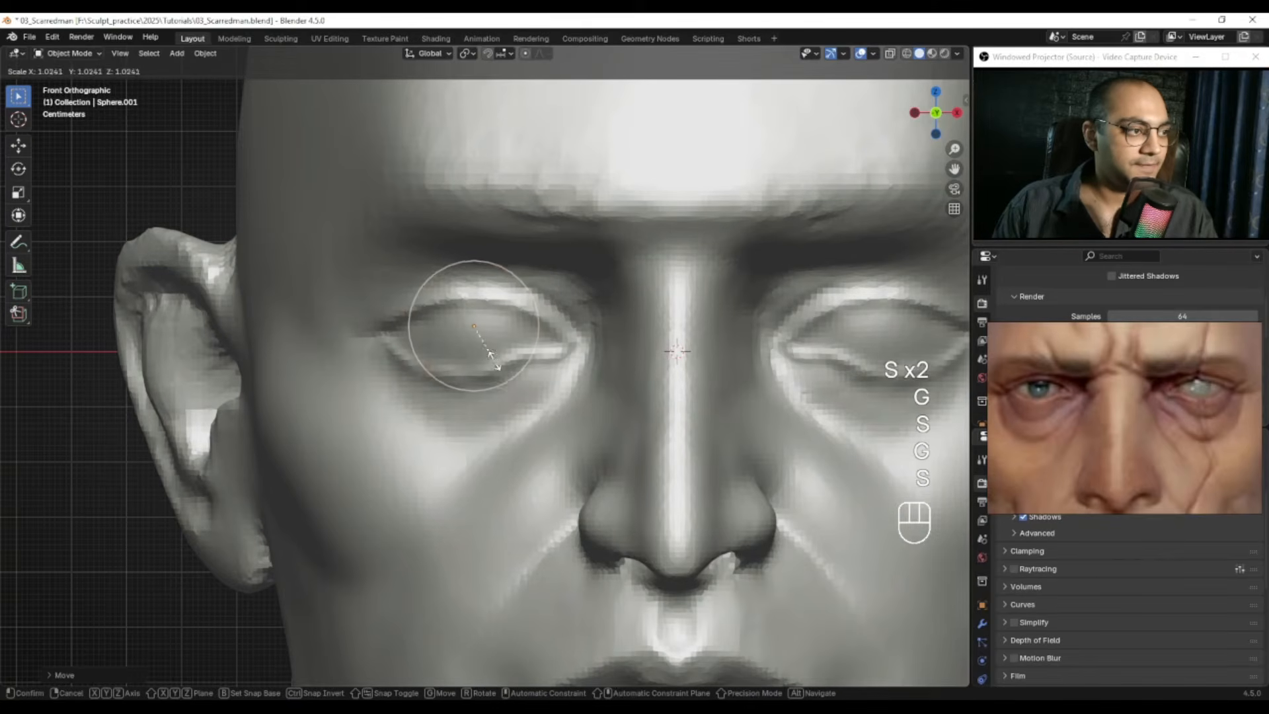
click(499, 361)
key(g)
click(494, 361)
key(s)
click(508, 365)
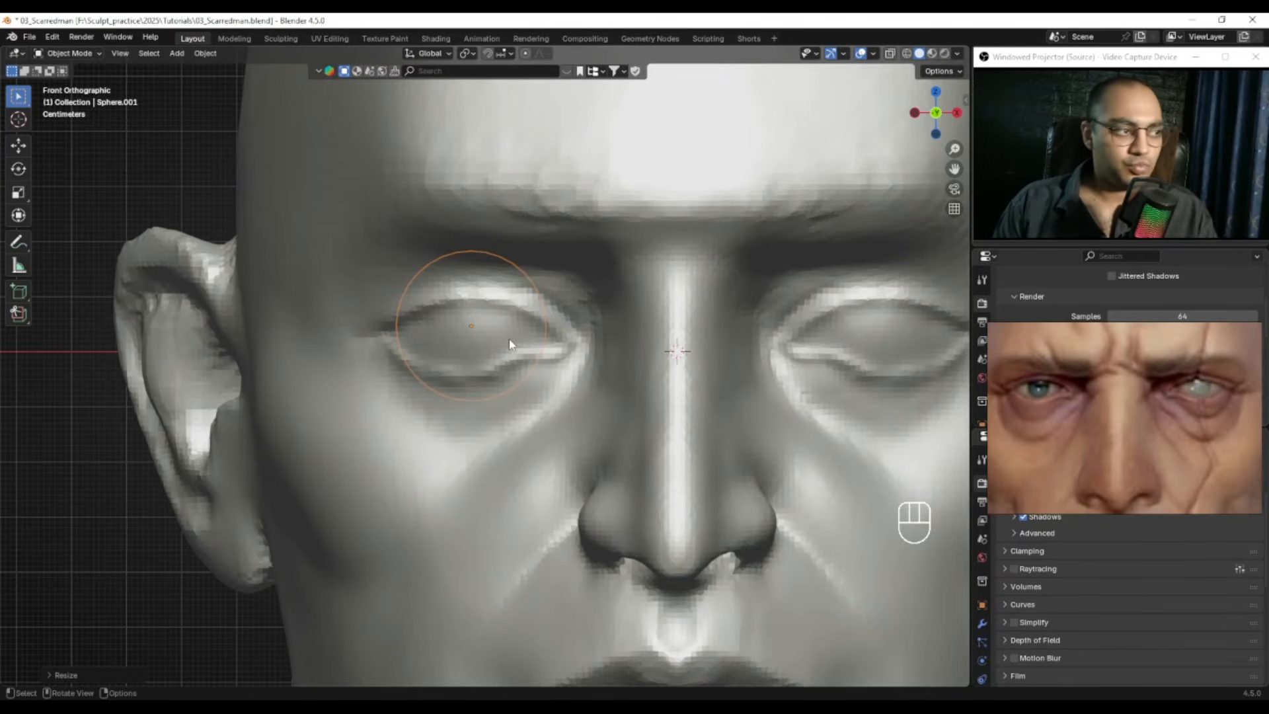
key(s)
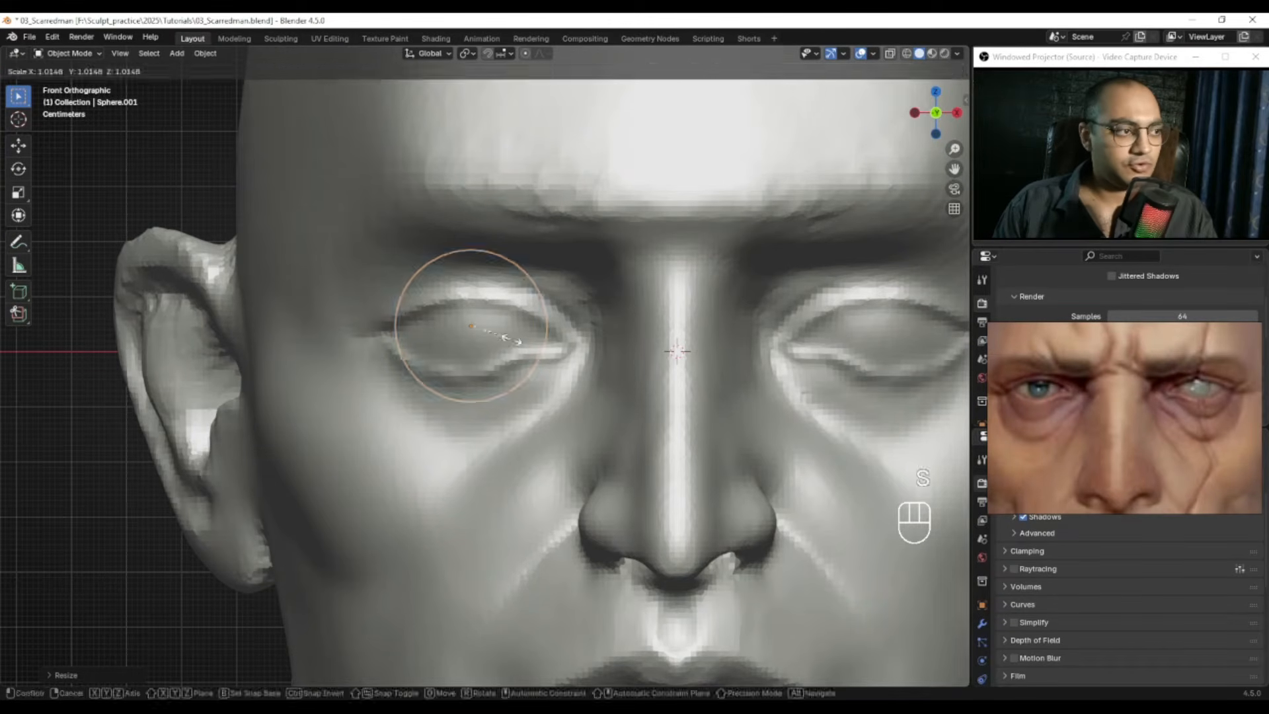
click(510, 340)
Step: Move the eyeball sphere forward into the eye socket in the left orthographic view and adjust its placement from the front
mouse_move(510, 340)
ctrl+alt+mouse_down()
mouse_move(487, 384)
mouse_move(497, 356)
mouse_move(278, 287)
ctrl+alt+mouse_up()
key(ctrl+KP_3)
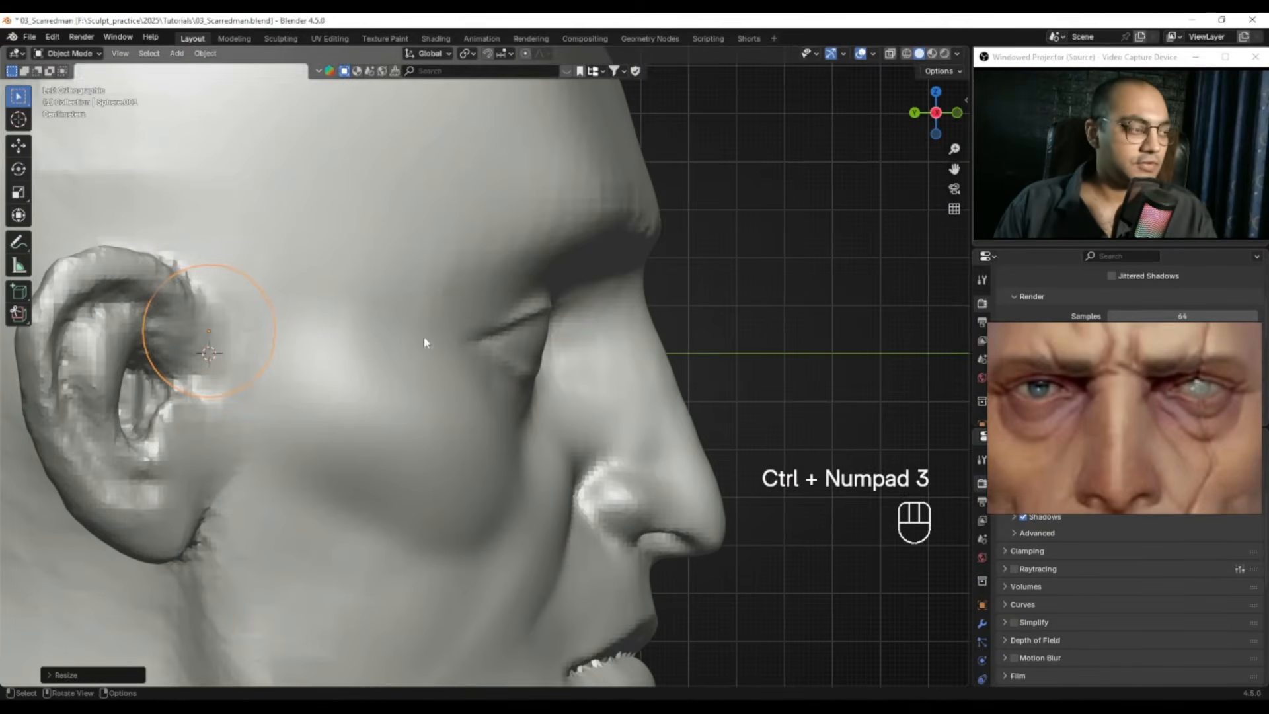
key(g)
click(707, 332)
alt+drag(751, 307, 582, 306)
key(g)
click(489, 348)
Step: Return the head to Sculpt Mode with the Draw Sharp brush and isolate it in local view
click(526, 322)
key(ctrl+Tab)
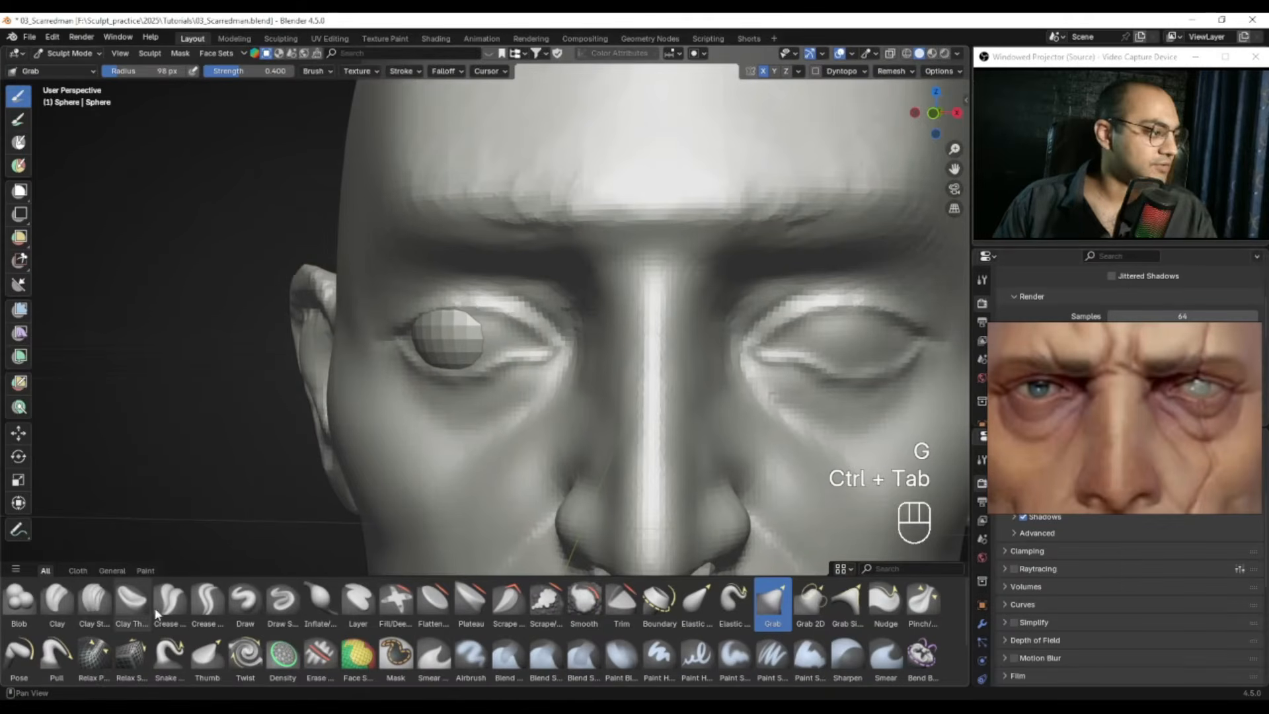
click(275, 610)
ctrl+alt+drag(465, 361, 499, 337)
alt+drag(499, 337, 515, 335)
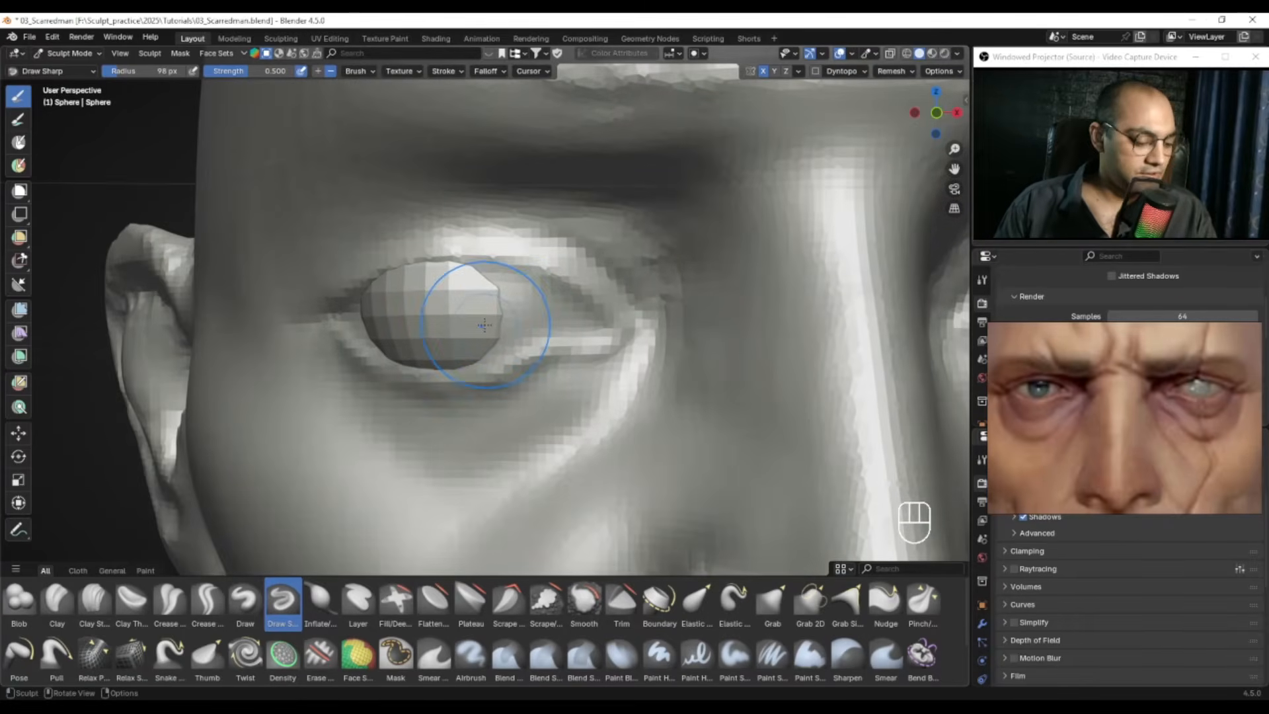
key(slash)
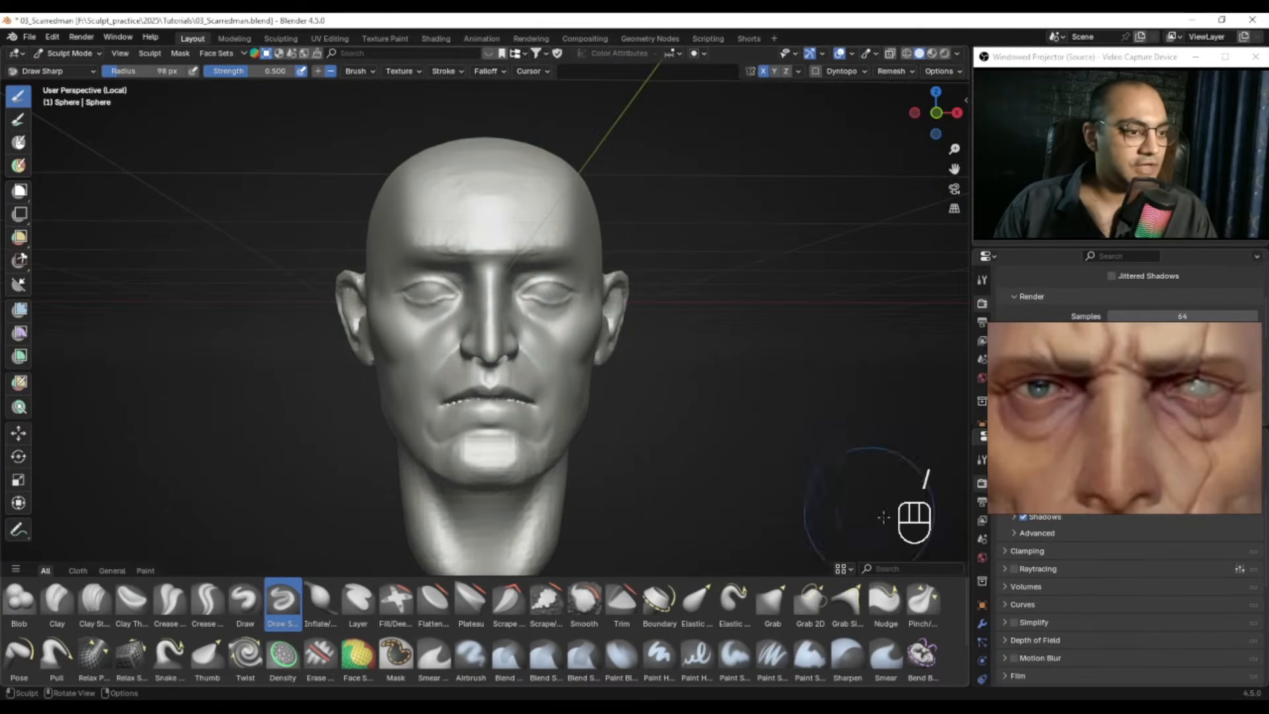
Step: Cut into the eye opening along the upper and lower eyelids with Draw Sharp strokes
mouse_move(492, 305)
alt+shift+mouse_down()
mouse_move(507, 354)
mouse_move(462, 304)
mouse_move(512, 352)
mouse_move(506, 232)
alt+shift+mouse_up()
alt+shift+drag(555, 277, 556, 352)
key(f)
drag(396, 294, 481, 283)
key(f)
mouse_move(395, 348)
mouse_down()
mouse_move(336, 324)
mouse_move(378, 357)
mouse_move(456, 374)
mouse_up()
key(f)
key(f)
key(f)
Step: Hollow out the area between the eyelids with Draw Sharp strokes, enlarging the brush to about 101 px
mouse_move(485, 353)
alt+mouse_down()
mouse_move(487, 369)
mouse_move(488, 357)
alt+mouse_up()
key(f)
click(487, 369)
mouse_move(456, 340)
mouse_down()
mouse_move(500, 347)
mouse_move(474, 323)
mouse_move(524, 269)
mouse_move(488, 369)
mouse_move(453, 385)
mouse_move(464, 371)
mouse_move(416, 374)
mouse_move(405, 362)
mouse_move(463, 370)
mouse_move(476, 320)
mouse_up()
key(f)
click(479, 349)
key(KP_Decimal)
middle_drag(527, 360, 557, 360)
key(f)
click(564, 348)
mouse_move(427, 353)
mouse_down()
mouse_move(453, 347)
mouse_move(493, 376)
mouse_up()
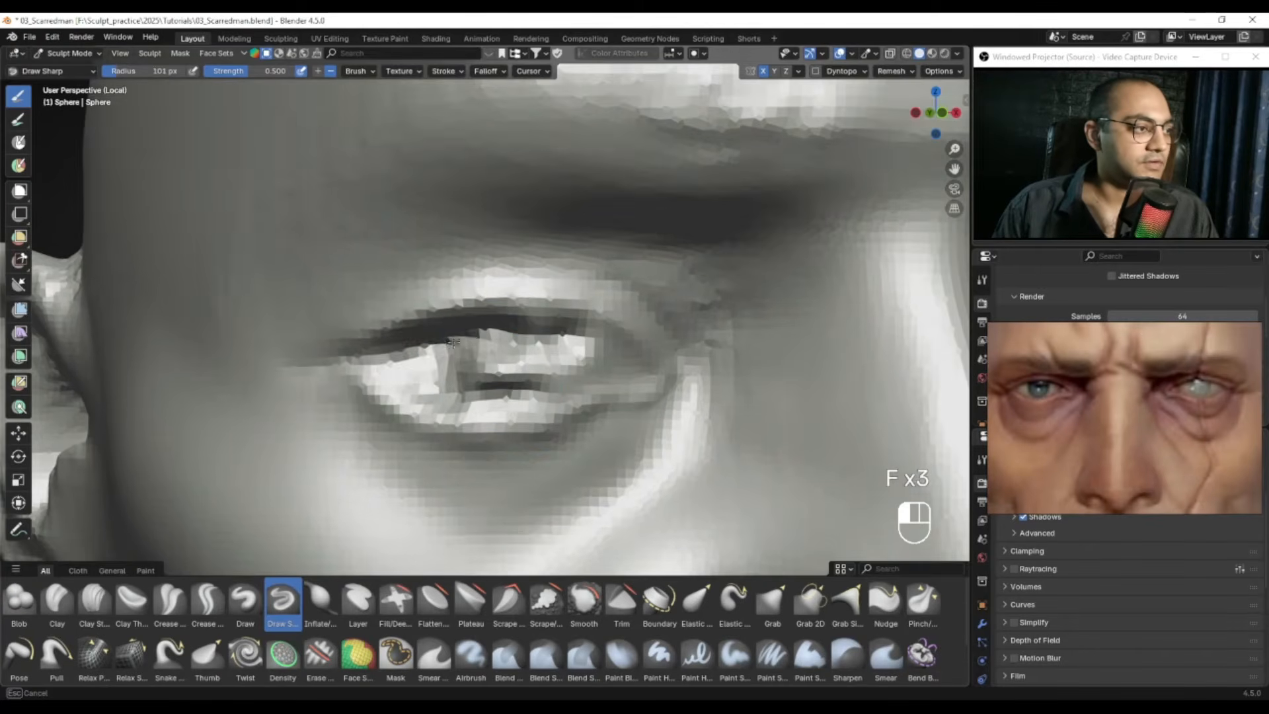
Step: Deepen the middle and inner part of the eye socket with Draw Sharp at 88 and 96 px
middle_drag(454, 342, 493, 368)
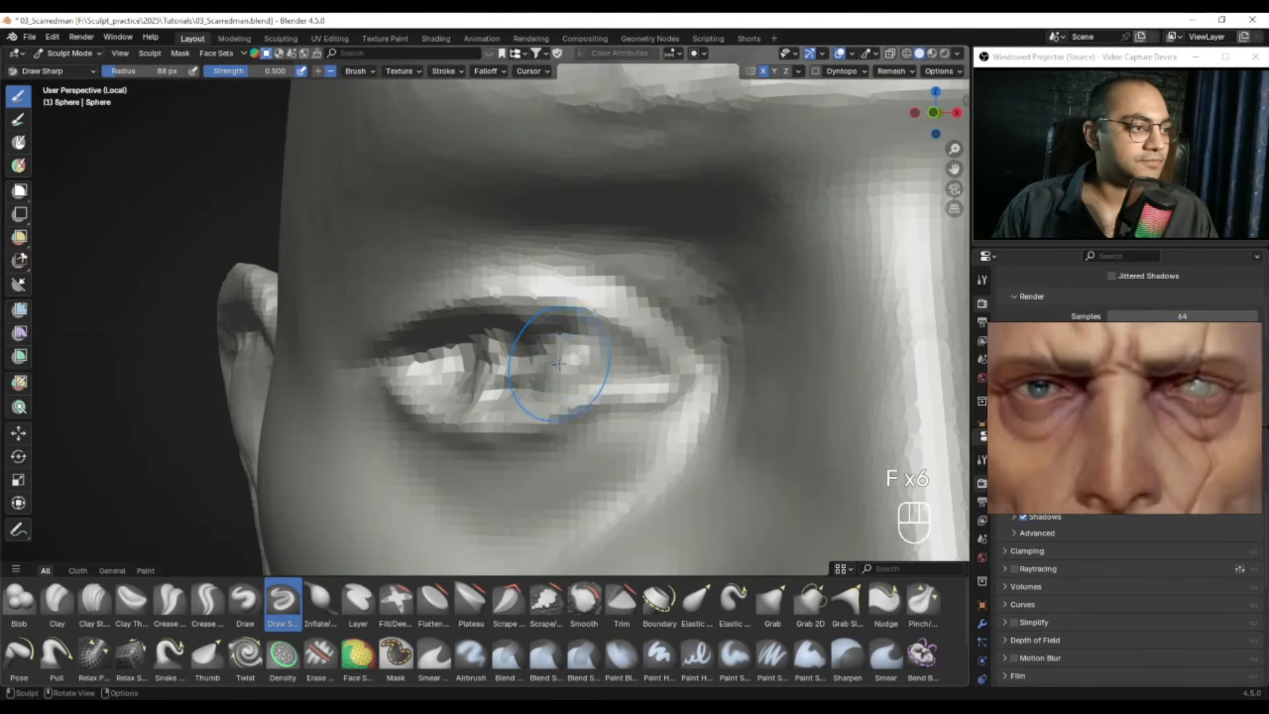
key(f)
click(603, 372)
alt+drag(550, 352, 575, 368)
middle_drag(557, 375, 504, 368)
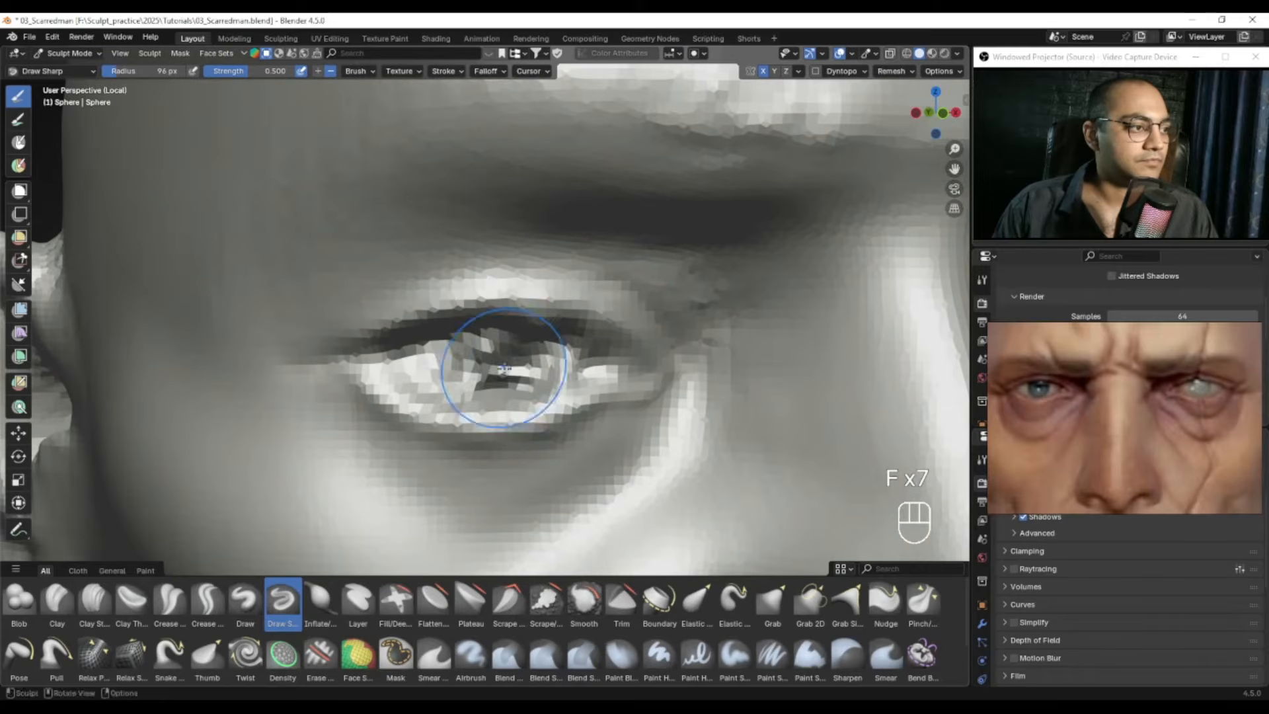
drag(493, 365, 489, 380)
mouse_move(515, 367)
alt+middle_down()
mouse_move(605, 370)
mouse_move(555, 359)
mouse_move(547, 331)
mouse_move(497, 339)
alt+middle_up()
Step: Hollow out the inner and middle parts of the eye opening with further Draw Sharp strokes
key(f)
click(625, 371)
key(f)
click(588, 355)
key(f)
click(509, 354)
drag(495, 351, 492, 373)
alt+middle_drag(476, 371, 522, 377)
key(f)
click(513, 379)
Step: Deepen the centre of the eye socket with Draw Sharp, reducing the brush radius to 71 px
mouse_move(521, 370)
alt+mouse_down()
mouse_move(512, 387)
mouse_move(449, 367)
alt+mouse_up()
key(f)
click(499, 371)
key(f)
key(f)
mouse_move(503, 380)
alt+middle_down()
mouse_move(542, 374)
mouse_move(563, 304)
alt+middle_up()
alt+middle_drag(599, 343, 569, 358)
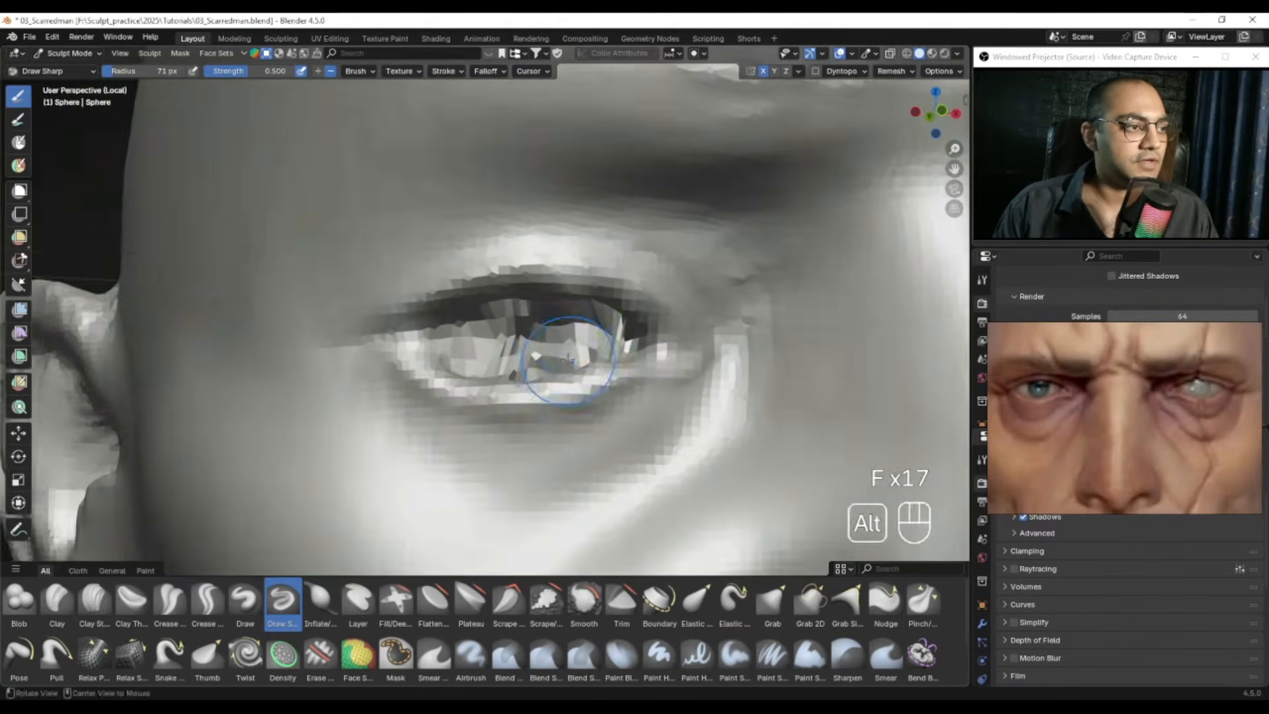
Step: Carve the remaining raised surface between the eyelids deeper into the socket with Draw Sharp
middle_drag(500, 336, 543, 333)
key(f)
click(556, 332)
shift+drag(574, 338, 539, 332)
mouse_move(531, 338)
alt+mouse_down()
mouse_move(570, 338)
mouse_move(529, 344)
alt+mouse_up()
key(f)
click(575, 342)
mouse_move(529, 342)
alt+mouse_down()
mouse_move(570, 342)
mouse_move(556, 360)
alt+mouse_up()
key(f)
click(556, 359)
Step: Push the outer side and inner corner of the socket inward with Draw Sharp at 53 px
mouse_move(561, 344)
middle_down()
mouse_move(521, 358)
mouse_move(494, 345)
mouse_move(555, 344)
mouse_move(542, 357)
mouse_move(563, 367)
mouse_move(601, 340)
middle_up()
key(f)
click(489, 341)
key(f)
click(553, 344)
key(f)
click(542, 358)
click(608, 345)
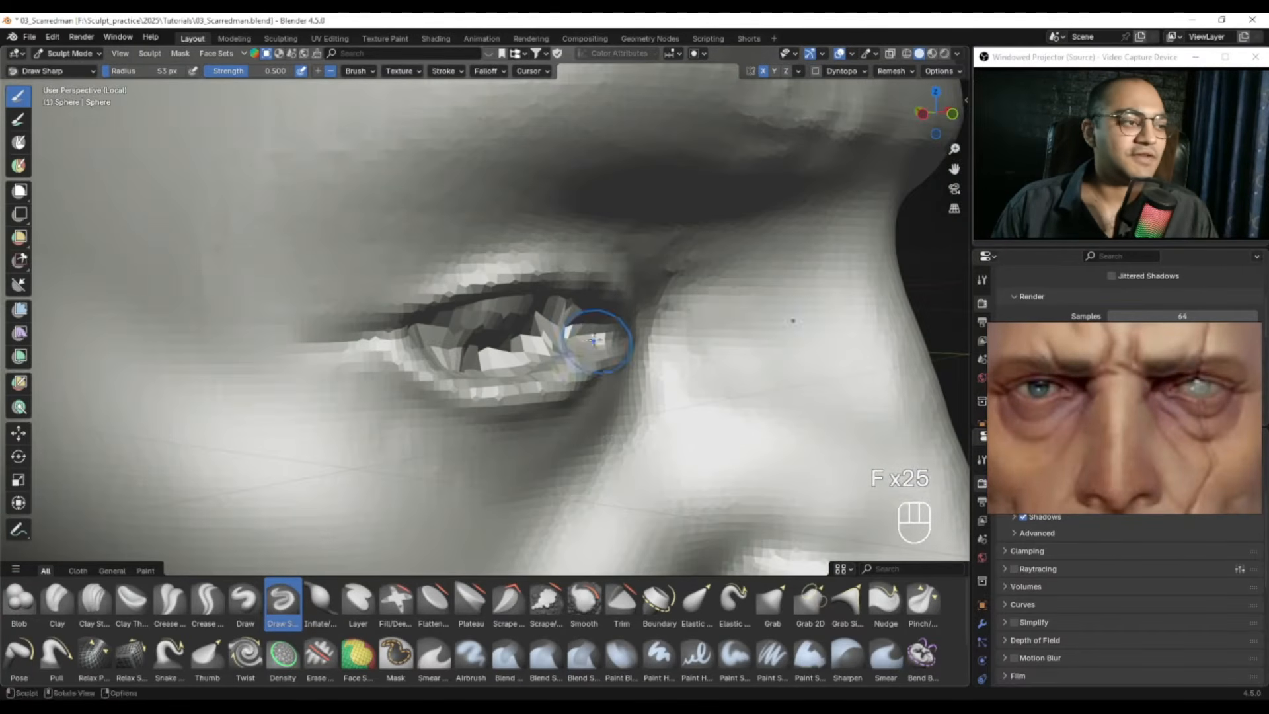
Step: Cut away the leftover geometry beneath the upper eyelid near the inner corner with Draw Sharp
drag(567, 336, 574, 312)
middle_drag(569, 324, 586, 328)
key(f)
click(562, 318)
drag(557, 310, 518, 311)
mouse_move(560, 323)
middle_down()
mouse_move(532, 303)
mouse_move(490, 349)
mouse_move(547, 340)
mouse_move(493, 370)
middle_up()
Step: Exit local view to show the eyeball, select the head and return it to Sculpt Mode
key(slash)
key(ctrl+Tab)
click(383, 372)
click(781, 333)
ctrl+alt+middle_drag(766, 317, 680, 220)
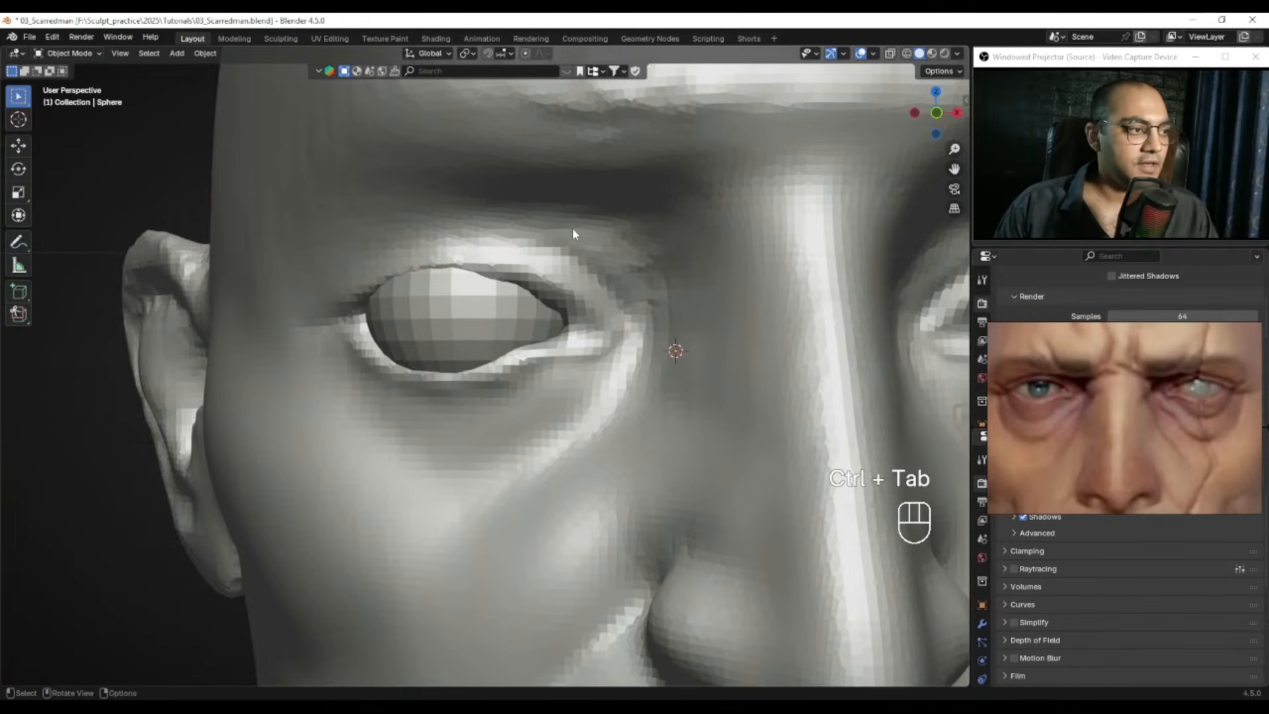
click(571, 230)
key(ctrl+Tab)
click(482, 304)
alt+middle_drag(473, 307, 464, 165)
Step: Pull the eyelid around the eyeball with the Grab brush from below, setting the radius to 127 px
key(g)
key(f)
mouse_move(509, 298)
alt+shift+middle_down()
mouse_move(557, 329)
mouse_move(576, 307)
mouse_move(591, 313)
mouse_move(545, 294)
alt+shift+middle_up()
mouse_move(563, 272)
mouse_down()
mouse_move(561, 256)
mouse_move(621, 266)
mouse_up()
key(f)
click(621, 277)
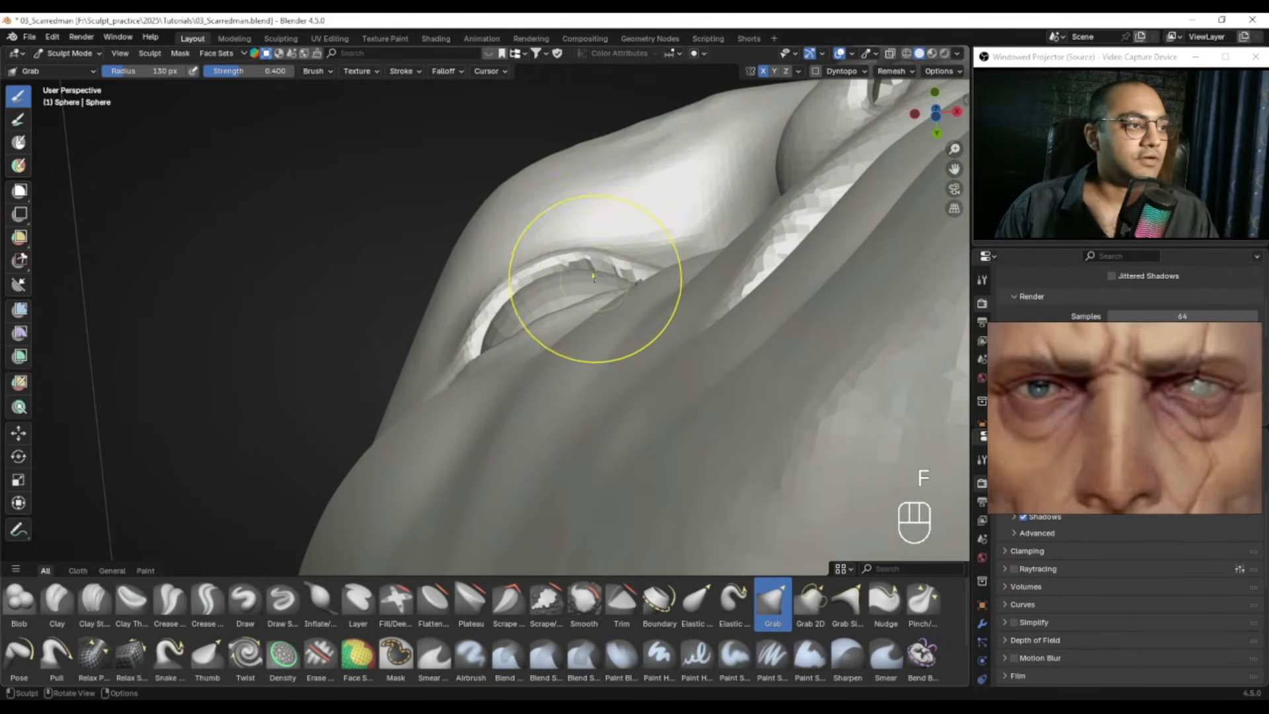
key(f)
click(637, 263)
alt+middle_drag(593, 258, 633, 281)
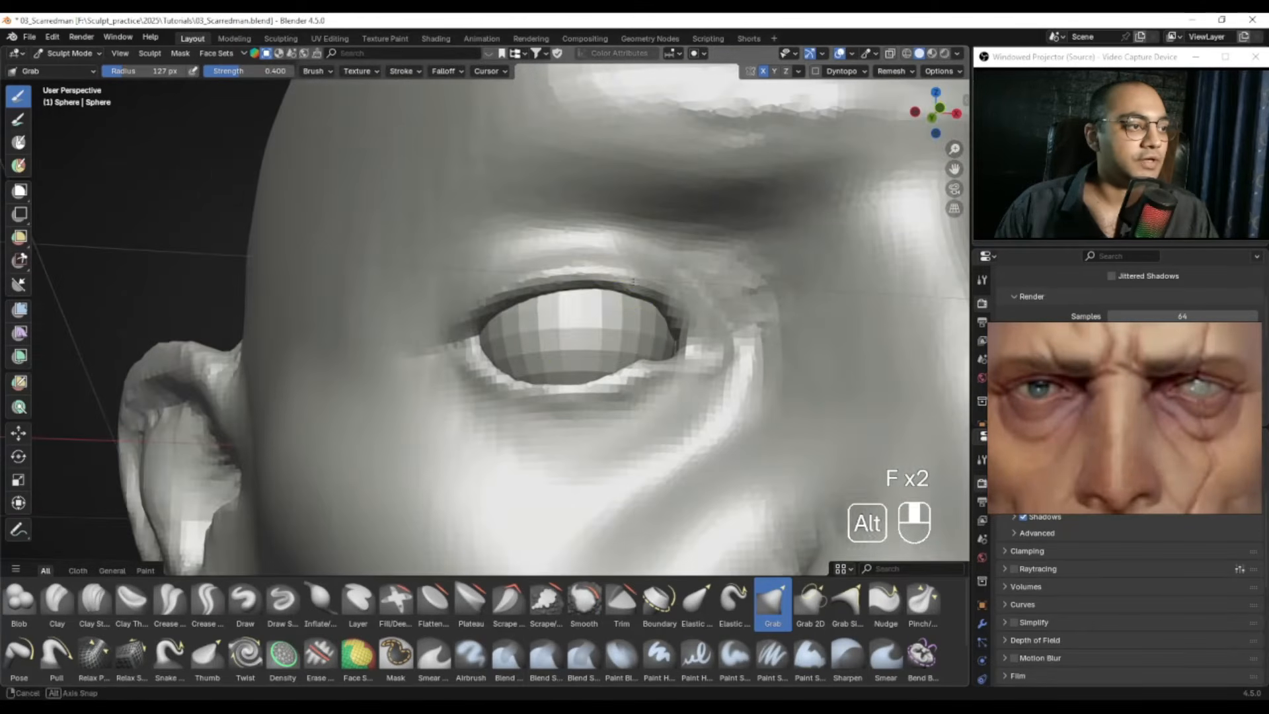
Step: Refine the upper eyelid's curve over the eyeball with 127 px Grab strokes from the front and below
key(f)
click(631, 291)
key(f)
shift+drag(650, 307, 646, 303)
alt+middle_drag(645, 298, 613, 179)
key(f)
click(660, 265)
alt+middle_drag(655, 265, 628, 232)
shift+middle_drag(628, 231, 599, 301)
key(f)
click(564, 338)
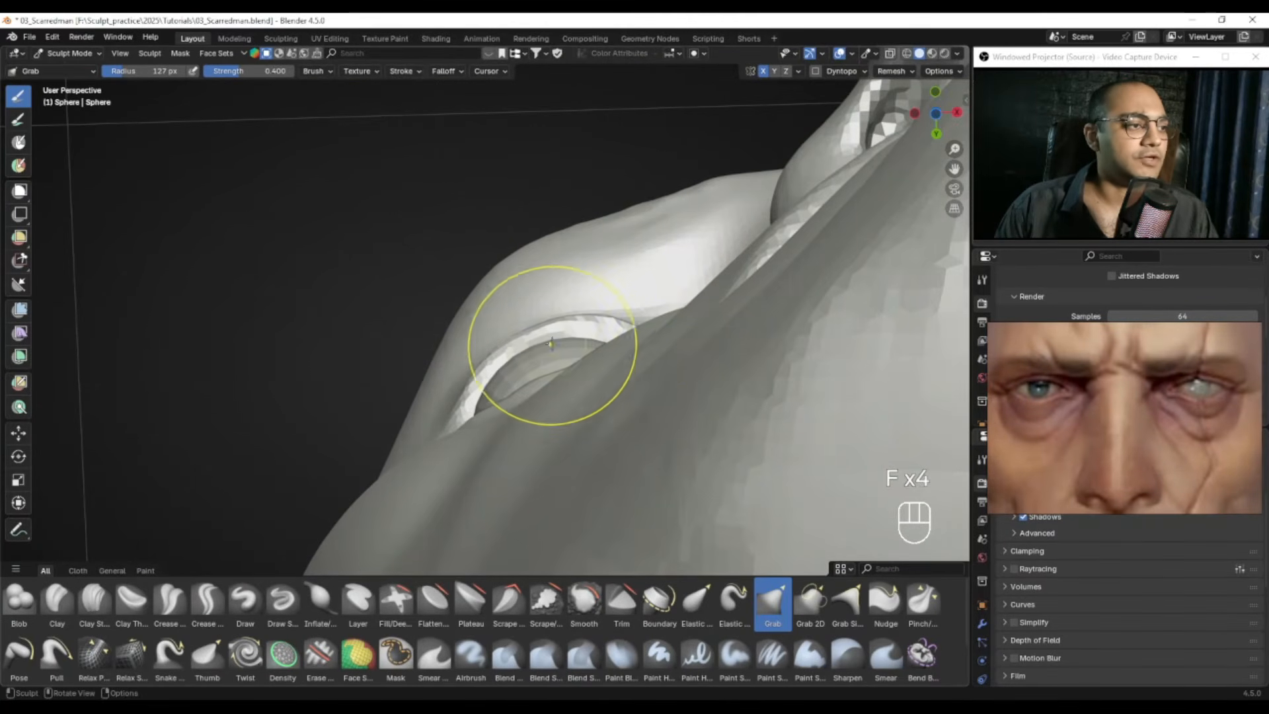
Step: Set the Grab brush radius to 89 px and lock sculpting movement on the X axis
alt+middle_drag(522, 349, 605, 316)
mouse_move(588, 321)
ctrl+alt+middle_down()
mouse_move(552, 411)
mouse_move(530, 368)
mouse_move(551, 247)
mouse_move(538, 329)
ctrl+alt+middle_up()
key(f)
key(f)
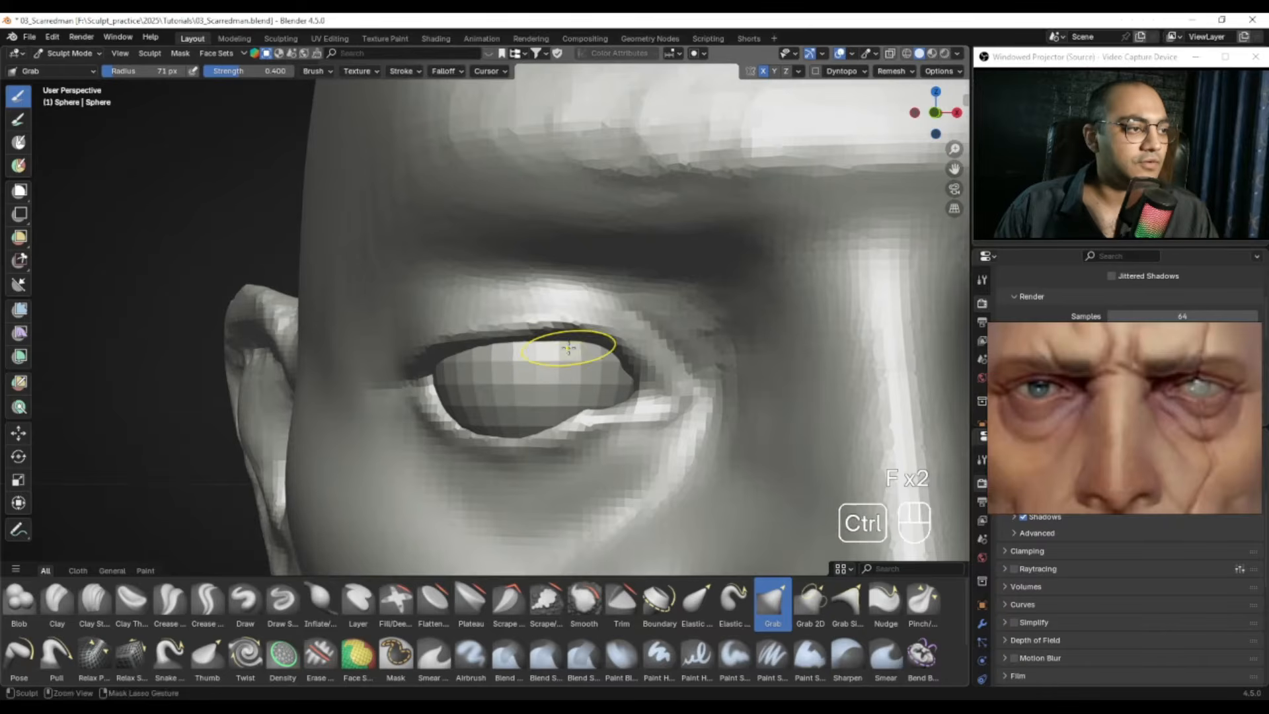
click(798, 71)
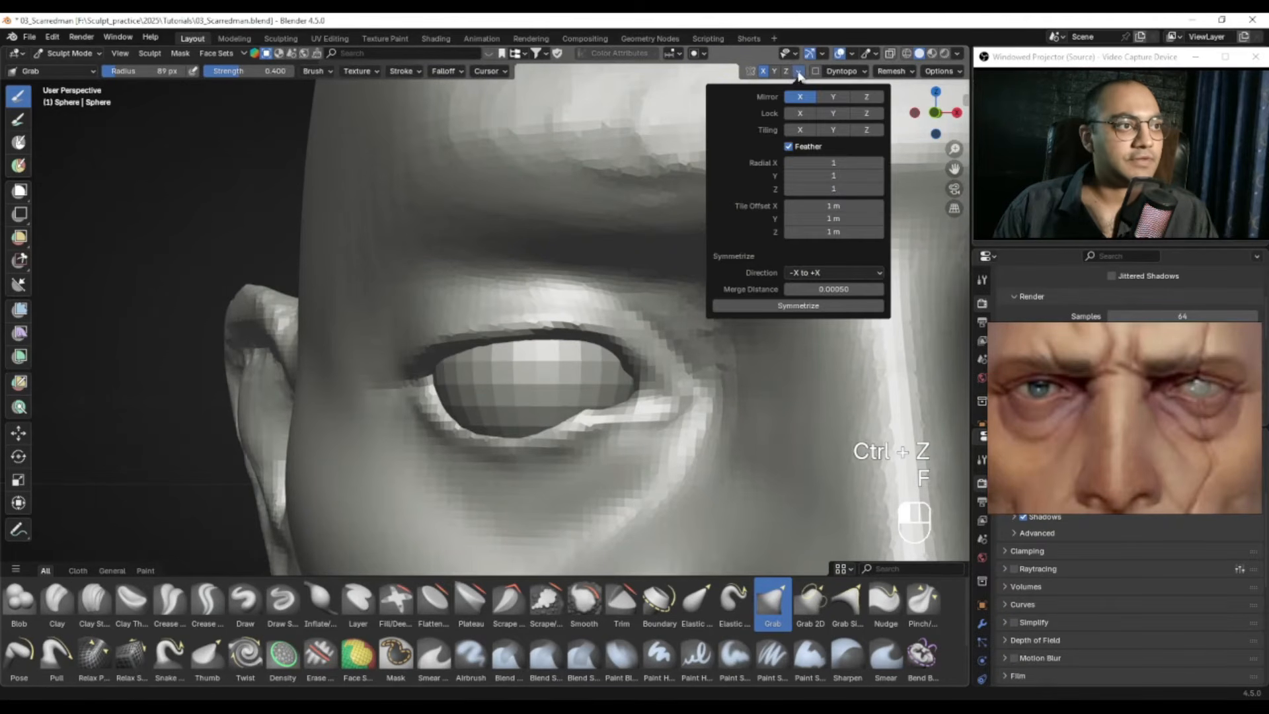
click(811, 115)
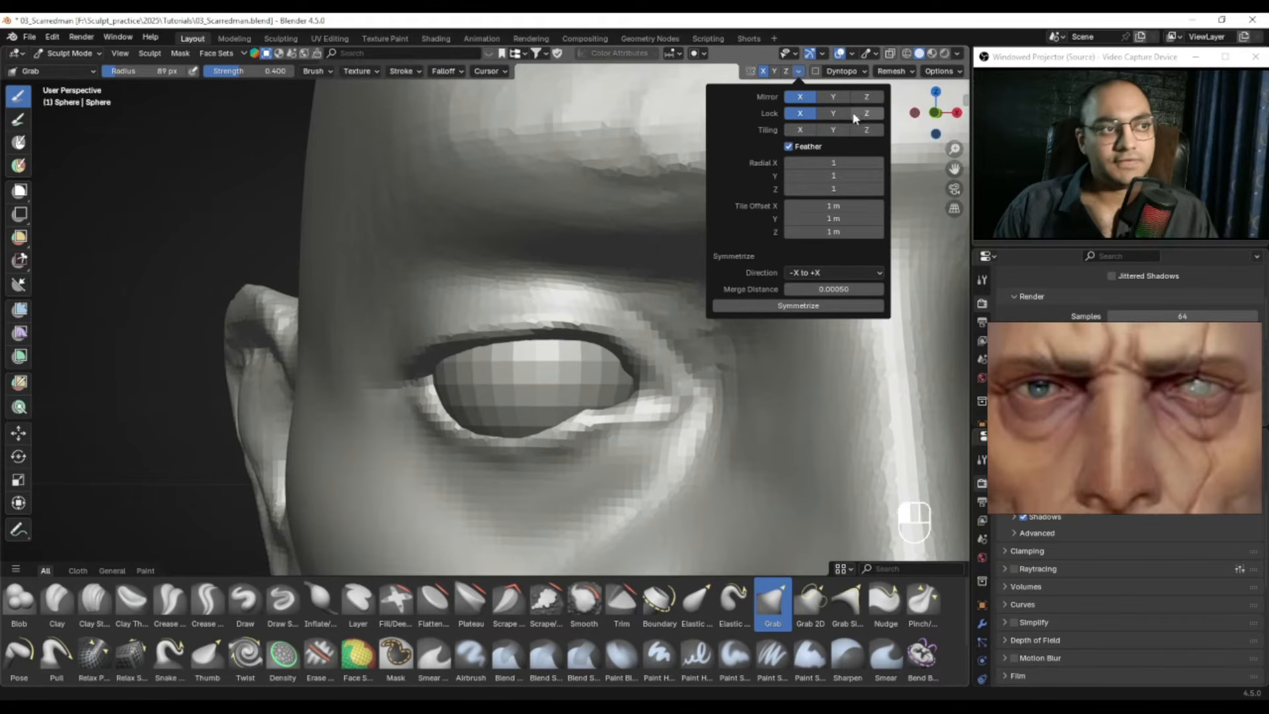
ctrl+alt+drag(513, 312, 528, 350)
mouse_move(527, 350)
ctrl+alt+mouse_down()
mouse_move(520, 381)
mouse_move(509, 361)
ctrl+alt+mouse_up()
middle_drag(572, 365, 504, 374)
key(ctrl+z)
key(ctrl+z)
Step: Adjust the eyelid rims against the eyeball with Grab strokes from above and the side at about 85 px
mouse_move(558, 389)
alt+mouse_down()
mouse_move(496, 428)
mouse_move(497, 395)
alt+mouse_up()
alt+drag(497, 395, 492, 416)
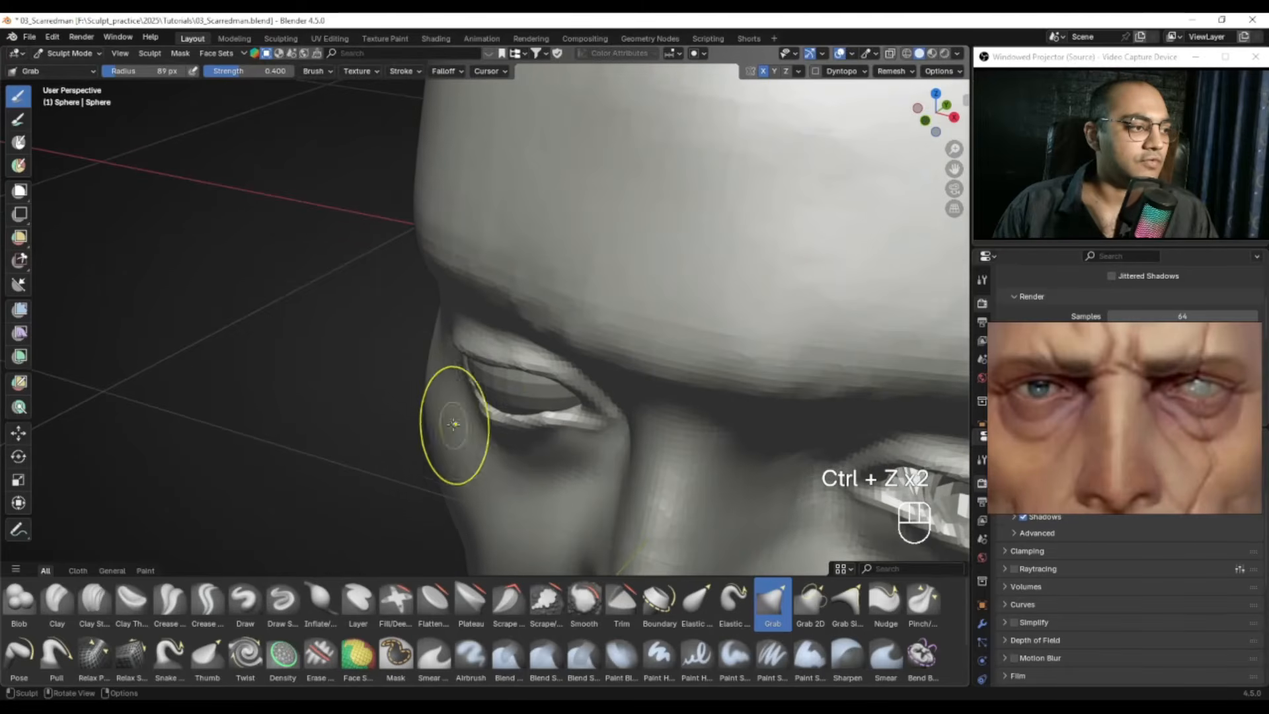
key(f)
drag(525, 415, 525, 406)
mouse_move(525, 405)
alt+middle_down()
mouse_move(572, 360)
mouse_move(554, 363)
mouse_move(555, 399)
mouse_move(559, 344)
alt+middle_up()
mouse_move(558, 344)
alt+middle_down()
mouse_move(578, 397)
mouse_move(567, 383)
alt+middle_up()
key(f)
key(f)
click(550, 392)
mouse_move(542, 394)
alt+mouse_down()
mouse_move(573, 401)
mouse_move(522, 334)
mouse_move(486, 370)
mouse_move(646, 399)
mouse_move(636, 386)
alt+mouse_up()
key(f)
click(567, 400)
Step: Switch to Object Mode in the left orthographic view and shift the eyeball slightly along the Z axis
key(ctrl+Tab)
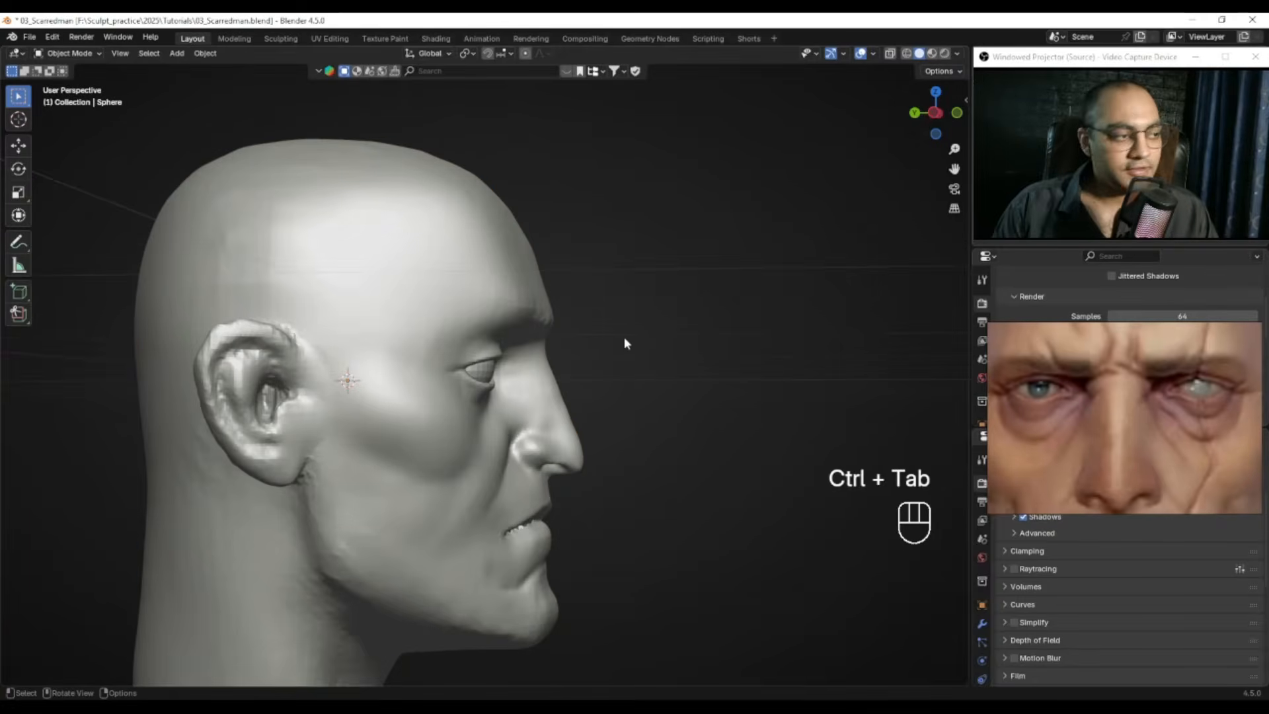
key(KP_3)
key(ctrl+KP_3)
ctrl+alt+drag(624, 336, 552, 334)
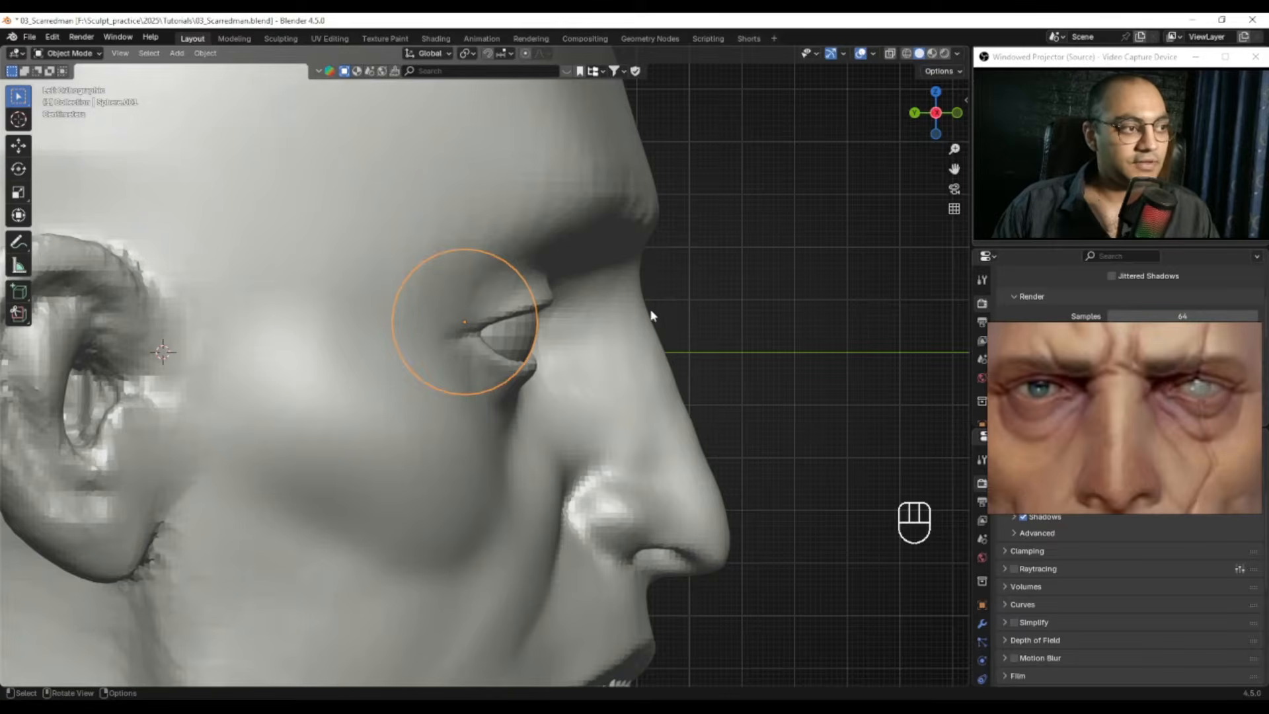
key(g)
key(z)
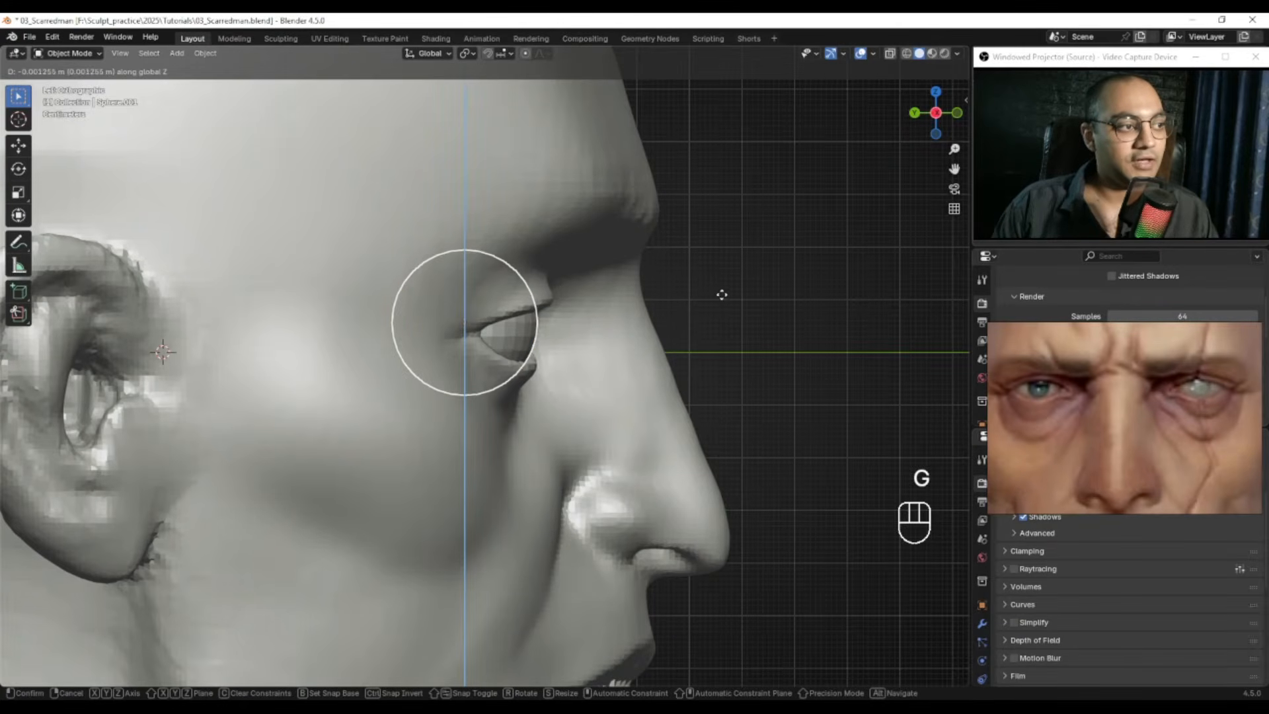
click(720, 291)
key(g)
key(z)
click(705, 296)
Step: Return the head to Sculpt Mode and nudge the lower eyelid with the 85 px Grab brush, undoing the last stroke
click(521, 364)
key(ctrl+Tab)
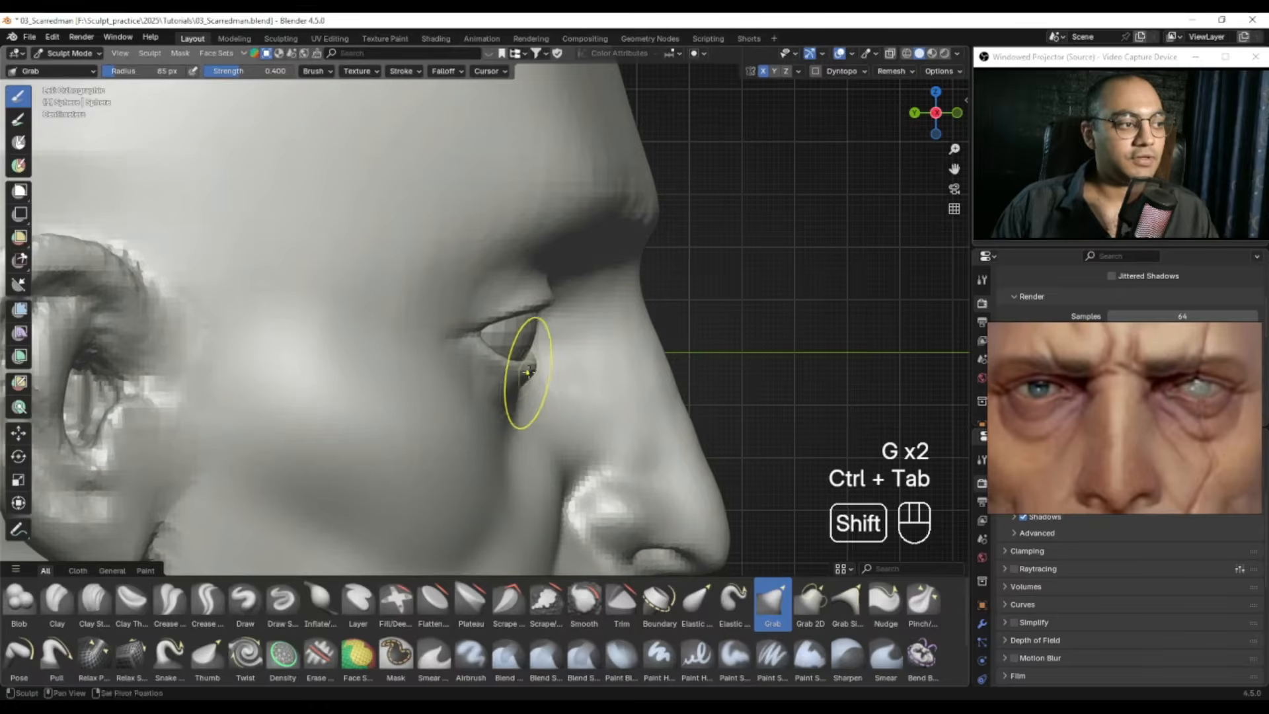
shift+middle_drag(529, 368, 530, 376)
key(f)
click(536, 380)
mouse_move(537, 382)
alt+mouse_down()
mouse_move(468, 403)
mouse_move(491, 396)
mouse_move(485, 371)
mouse_move(532, 387)
mouse_move(614, 351)
mouse_move(589, 317)
alt+mouse_up()
key(f)
click(462, 380)
key(ctrl+z)
Step: Reshape the outer and inner ends of the eyelids with Grab strokes
key(f)
click(458, 371)
key(f)
click(634, 353)
drag(609, 355, 600, 348)
mouse_move(589, 387)
alt+mouse_down()
mouse_move(555, 334)
mouse_move(588, 320)
alt+mouse_up()
mouse_move(575, 327)
ctrl+alt+mouse_down()
mouse_move(559, 297)
mouse_move(566, 319)
ctrl+alt+mouse_up()
Step: Fit the eyelids to the eyeball's curvature with Grab from below, undoing one unwanted stroke
key(f)
click(565, 319)
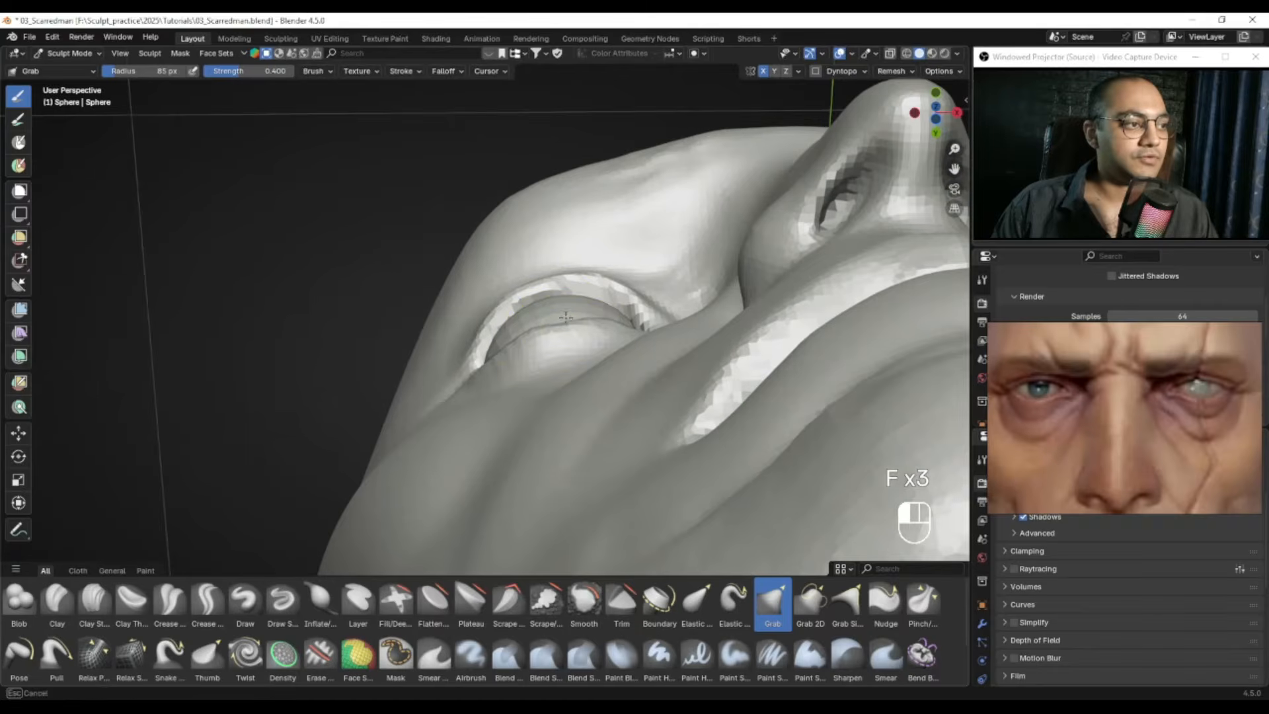
key(ctrl+z)
key(f)
alt+drag(555, 324, 619, 382)
key(f)
click(588, 391)
mouse_move(597, 397)
alt+middle_down()
mouse_move(702, 343)
mouse_move(706, 325)
alt+middle_up()
Step: Raise the eyeball about 0.02 m along the Z axis in Object Mode and return the head to Sculpt Mode
key(ctrl+Tab)
click(515, 371)
key(g)
key(z)
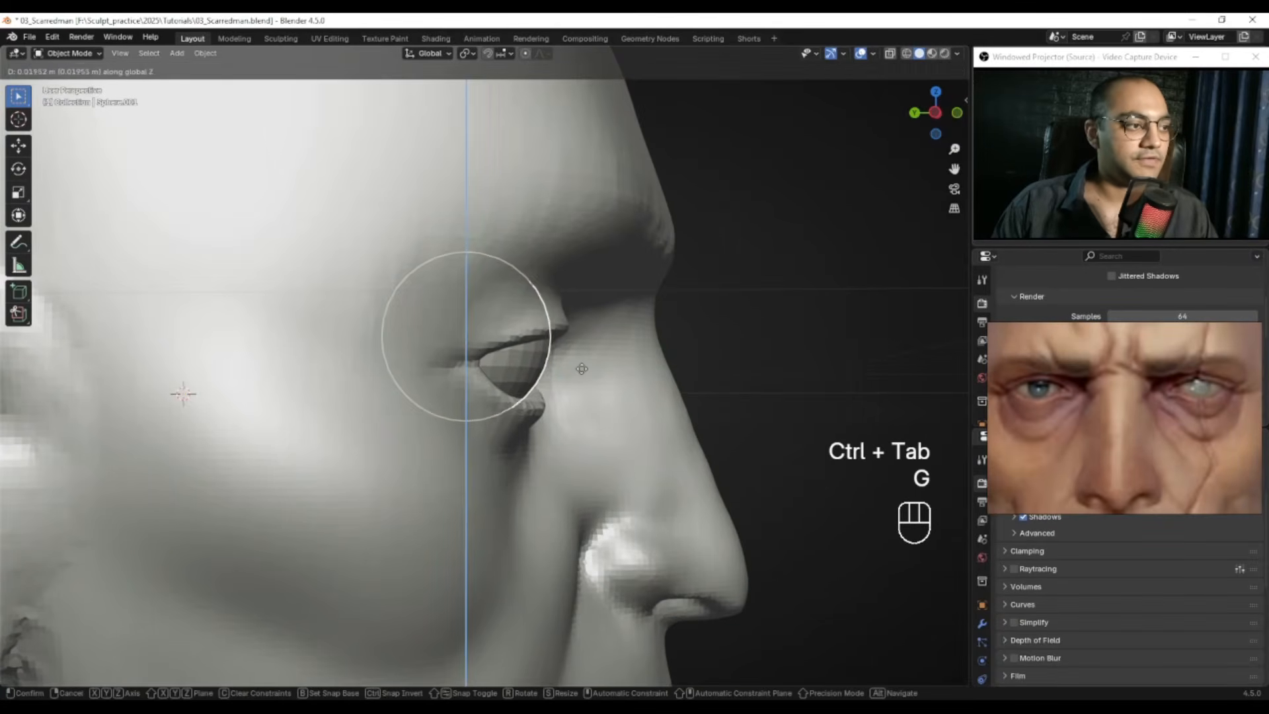
click(581, 369)
alt+drag(715, 332, 576, 404)
click(575, 410)
key(ctrl+Tab)
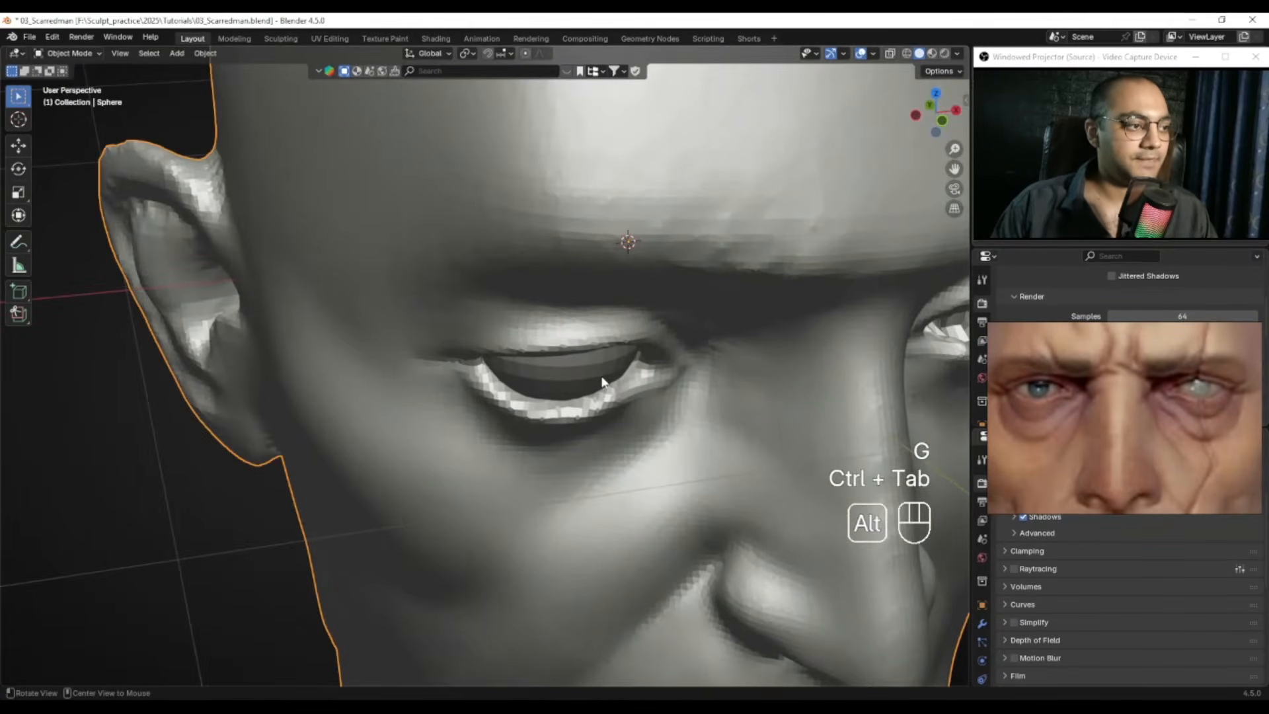
key(ctrl+Tab)
key(ctrl+Tab)
Step: Shape the lower eyelid around the eyeball from above with the Grab brush at 125 px
mouse_move(563, 416)
alt+mouse_down()
mouse_move(539, 436)
mouse_move(522, 408)
alt+mouse_up()
key(f)
click(525, 425)
alt+drag(538, 410, 527, 425)
key(f)
click(529, 421)
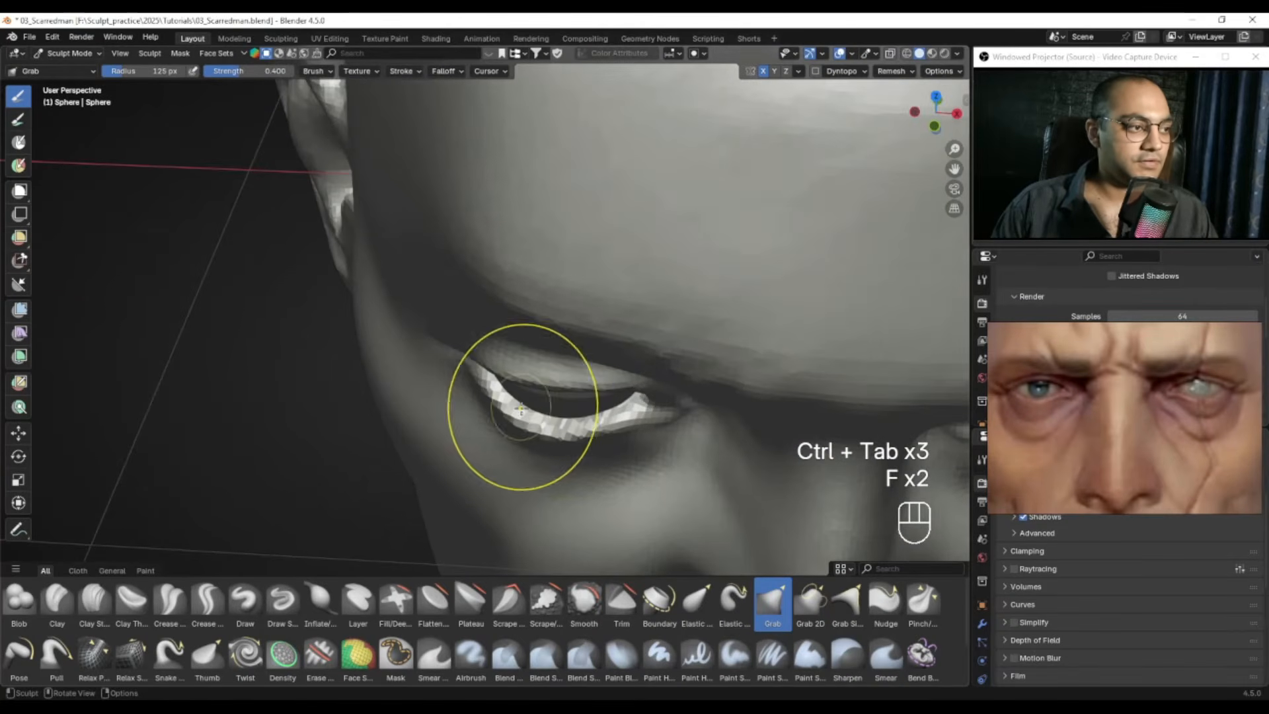
key(f)
mouse_move(630, 418)
alt+mouse_down()
mouse_move(630, 262)
mouse_move(556, 228)
alt+mouse_up()
Step: Adjust the eyelid's underside and inner eye corner with Grab strokes at 85 px
key(f)
click(604, 277)
mouse_move(548, 277)
mouse_down()
mouse_move(591, 446)
mouse_move(635, 373)
mouse_up()
key(f)
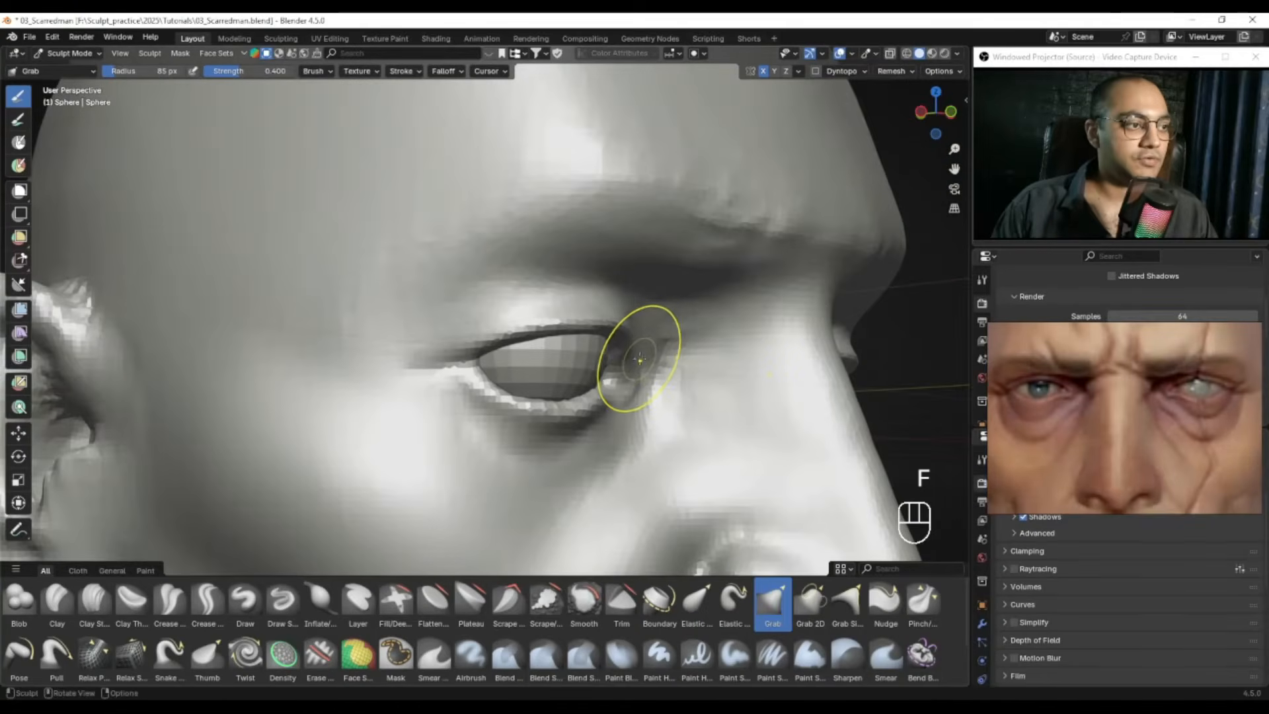
click(615, 361)
key(ctrl+z)
mouse_move(626, 363)
mouse_down()
mouse_move(608, 368)
mouse_move(597, 414)
mouse_move(612, 433)
mouse_move(654, 351)
mouse_move(651, 276)
mouse_move(641, 300)
mouse_up()
key(f)
click(650, 399)
click(655, 411)
mouse_move(641, 300)
alt+middle_down()
mouse_move(628, 357)
mouse_move(596, 298)
mouse_move(591, 354)
alt+middle_up()
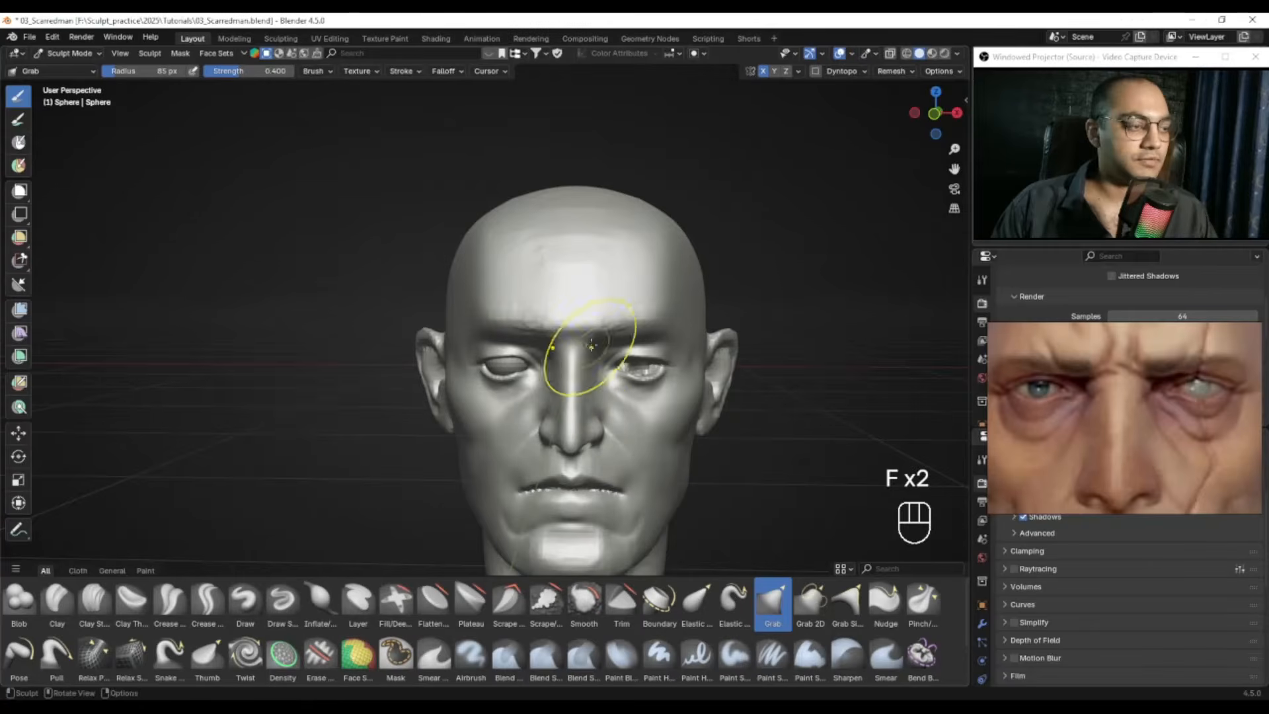
Step: Clear the head's mask, check the sculpt symmetry options and face the eyes from the front
key(alt+m)
alt+shift+drag(571, 308, 541, 262)
ctrl+alt+drag(542, 263, 507, 282)
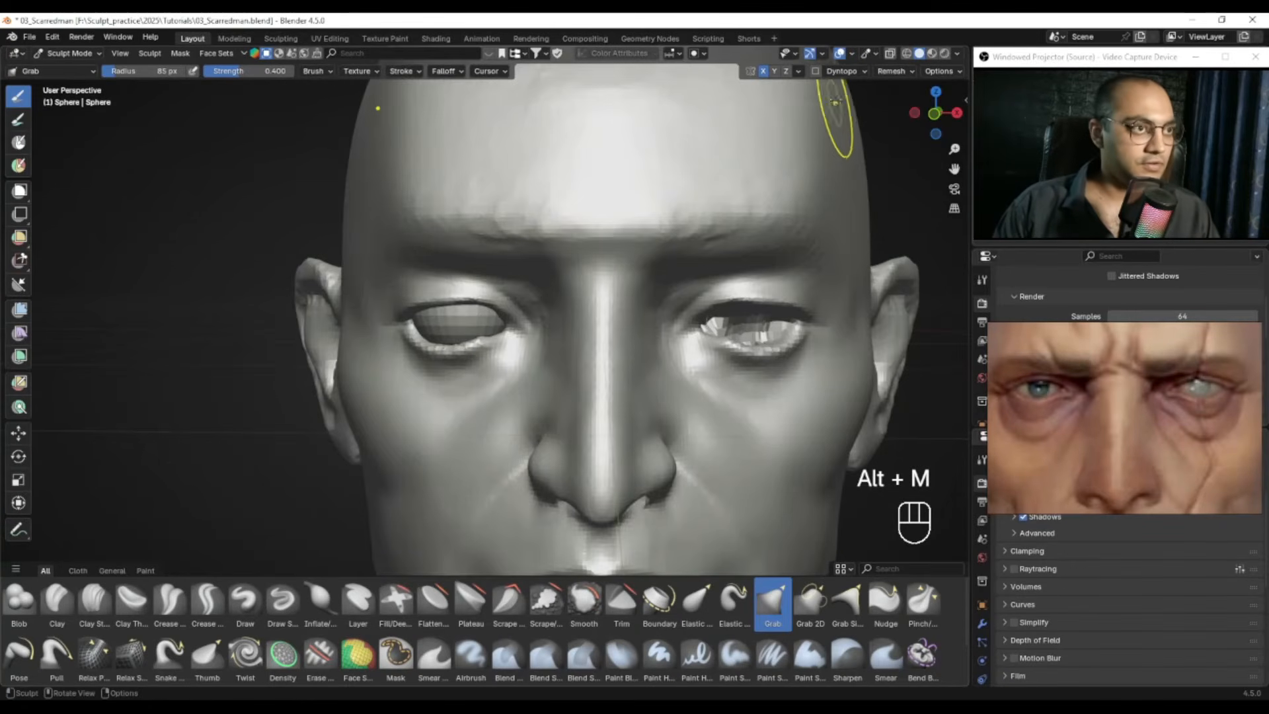
click(801, 72)
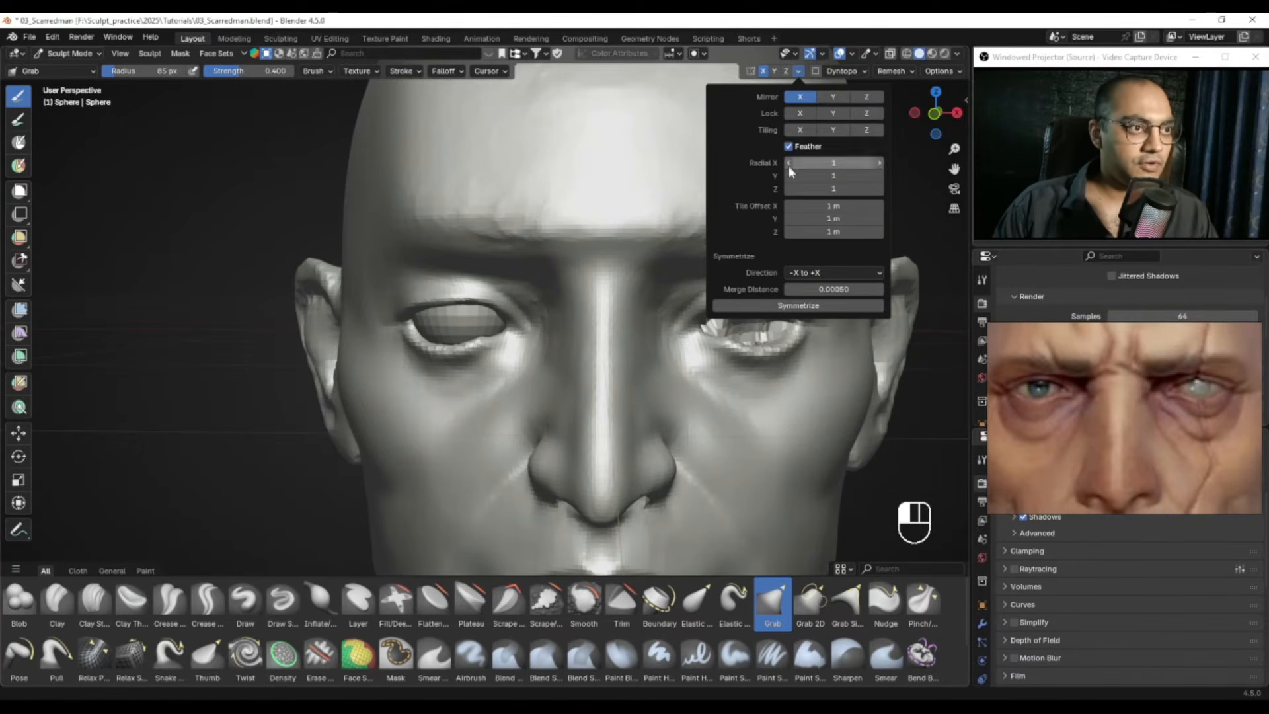
ctrl+middle_drag(486, 228, 433, 275)
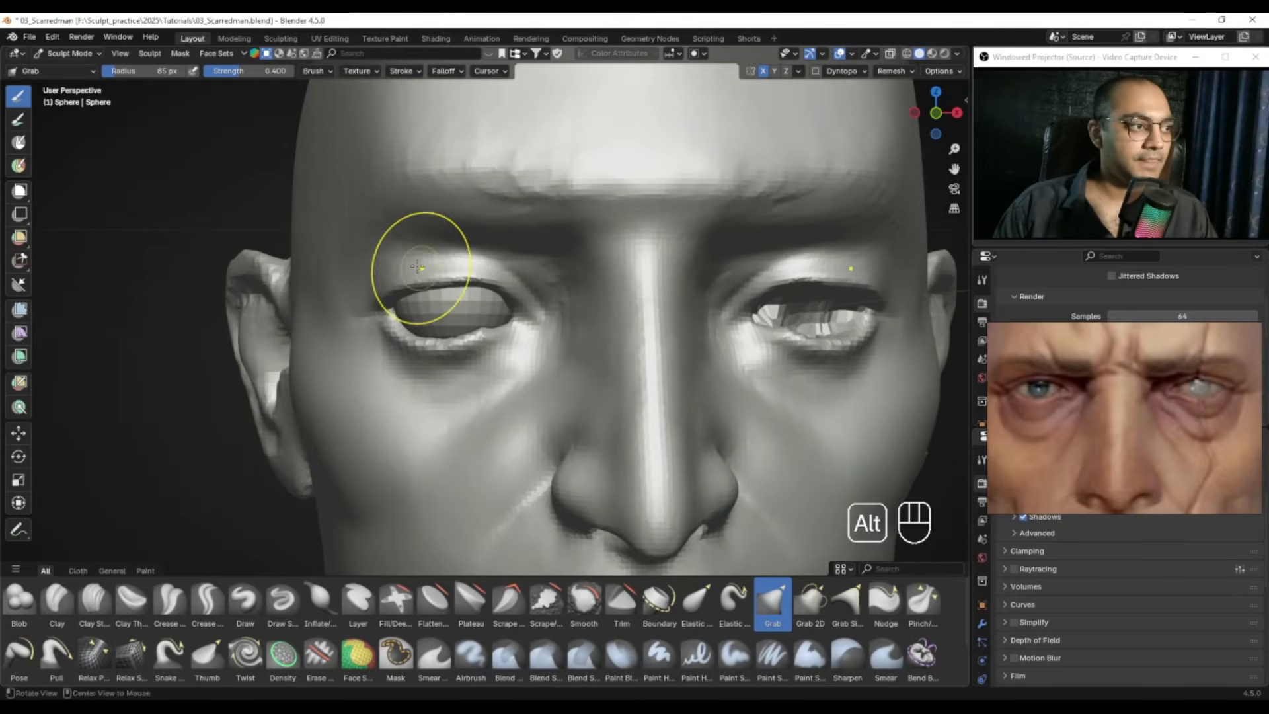
alt+middle_drag(377, 236, 515, 256)
key(KP_1)
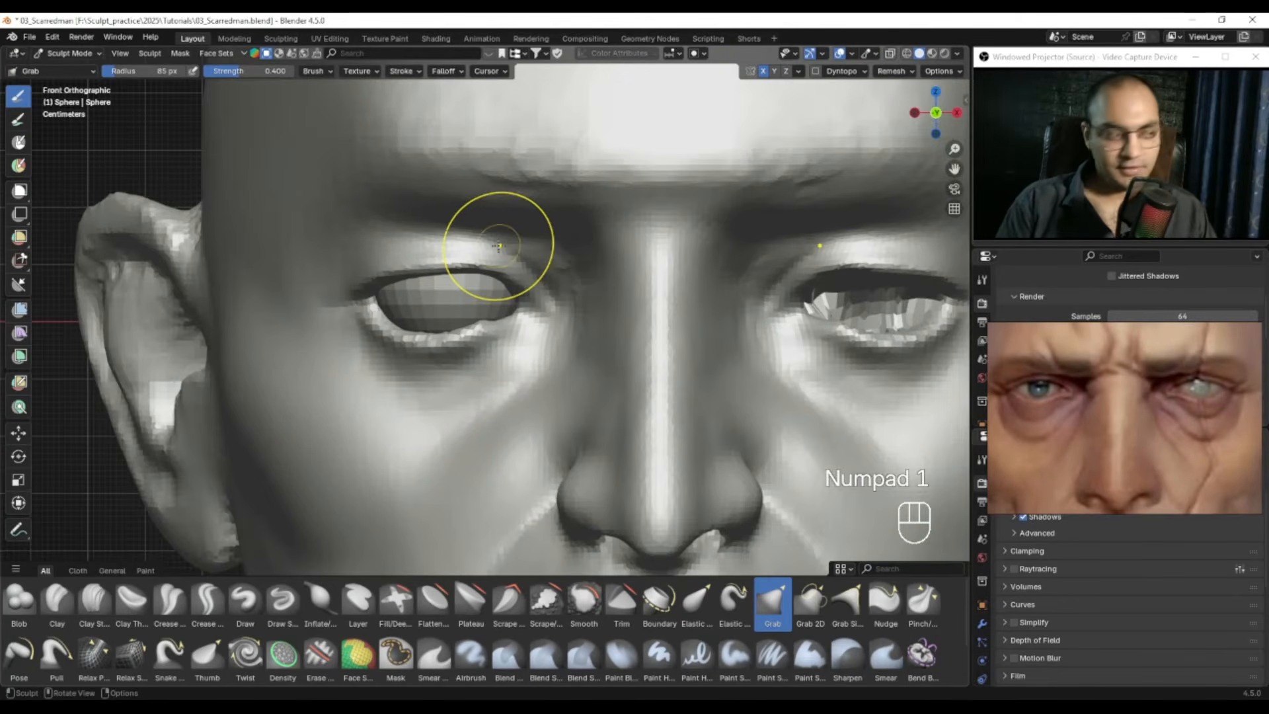
Step: Adjust the lower eyelid near the inner eye corner from the front with the Grab brush at 95 px
scroll(499, 245, up, 3)
alt+shift+middle_drag(427, 300, 505, 293)
alt+shift+drag(590, 316, 559, 314)
key(f)
click(556, 328)
key(f)
key(f)
click(559, 328)
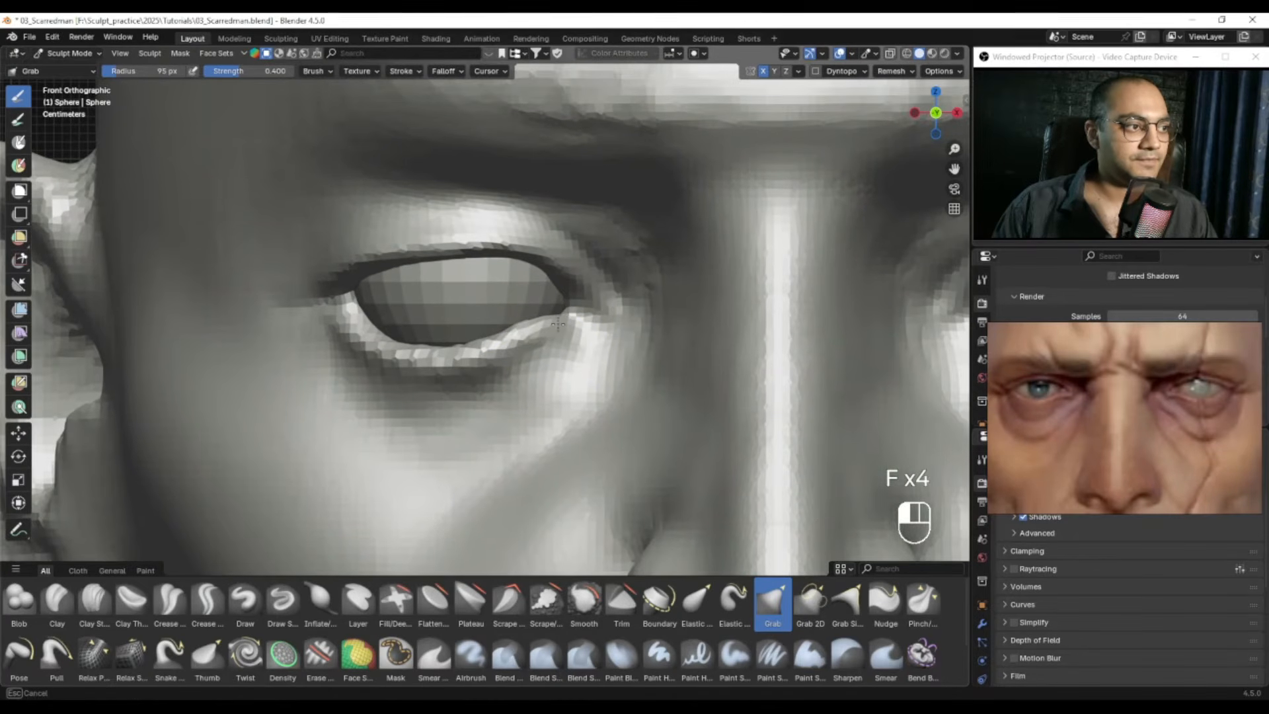
Step: Refine the upper eyelid and inner eye corner from the front with Grab strokes at 81 and 91 px
alt+shift+drag(569, 315, 571, 329)
key(f)
click(569, 307)
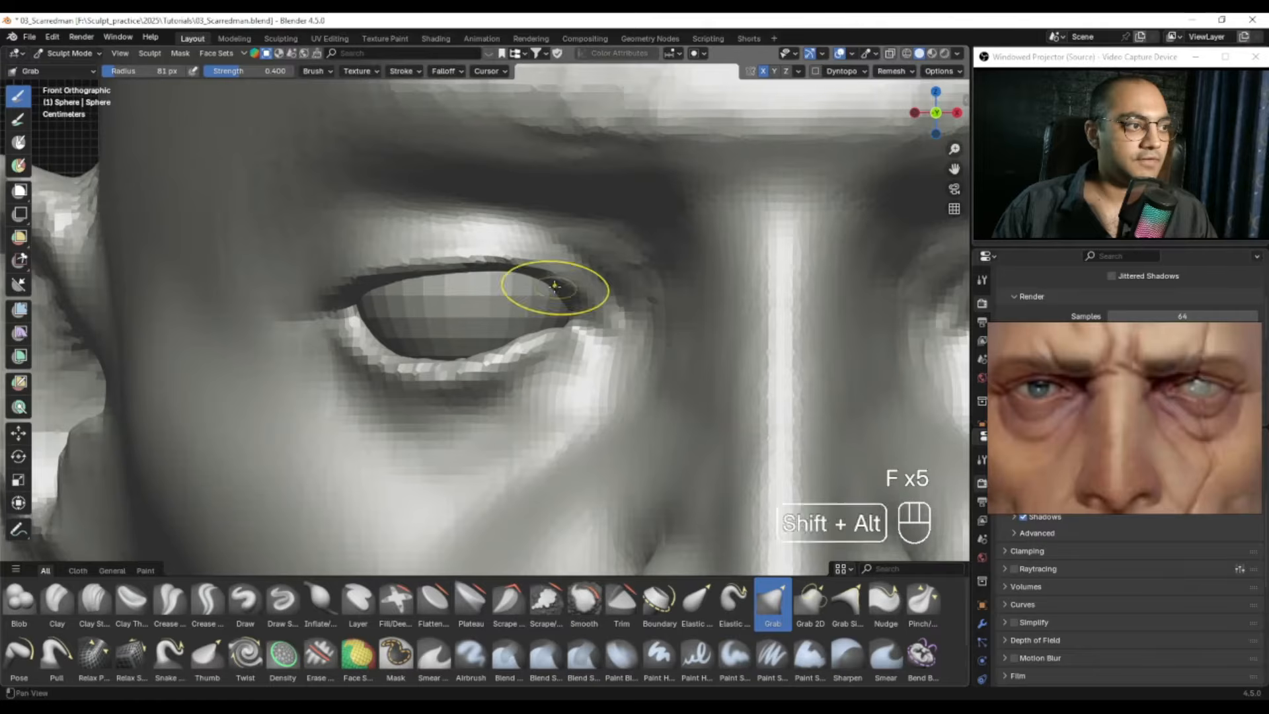
alt+shift+drag(555, 286, 561, 300)
key(f)
click(566, 299)
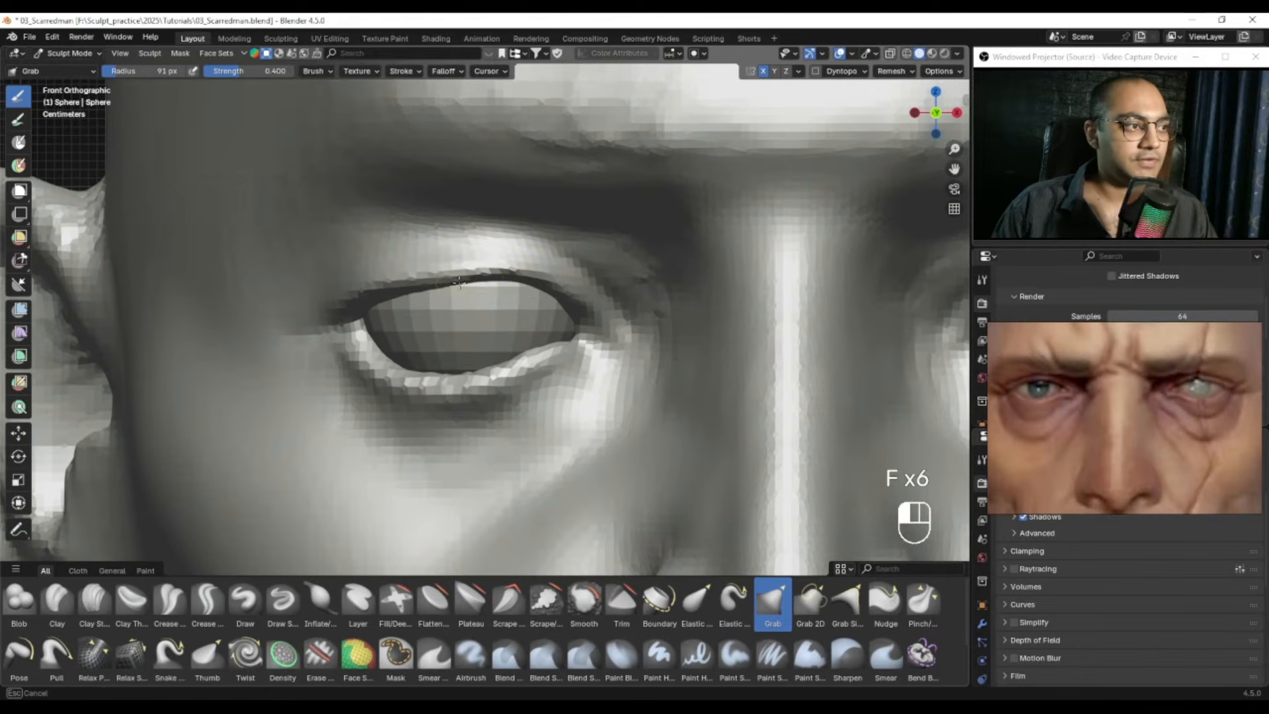
alt+shift+drag(502, 312, 474, 311)
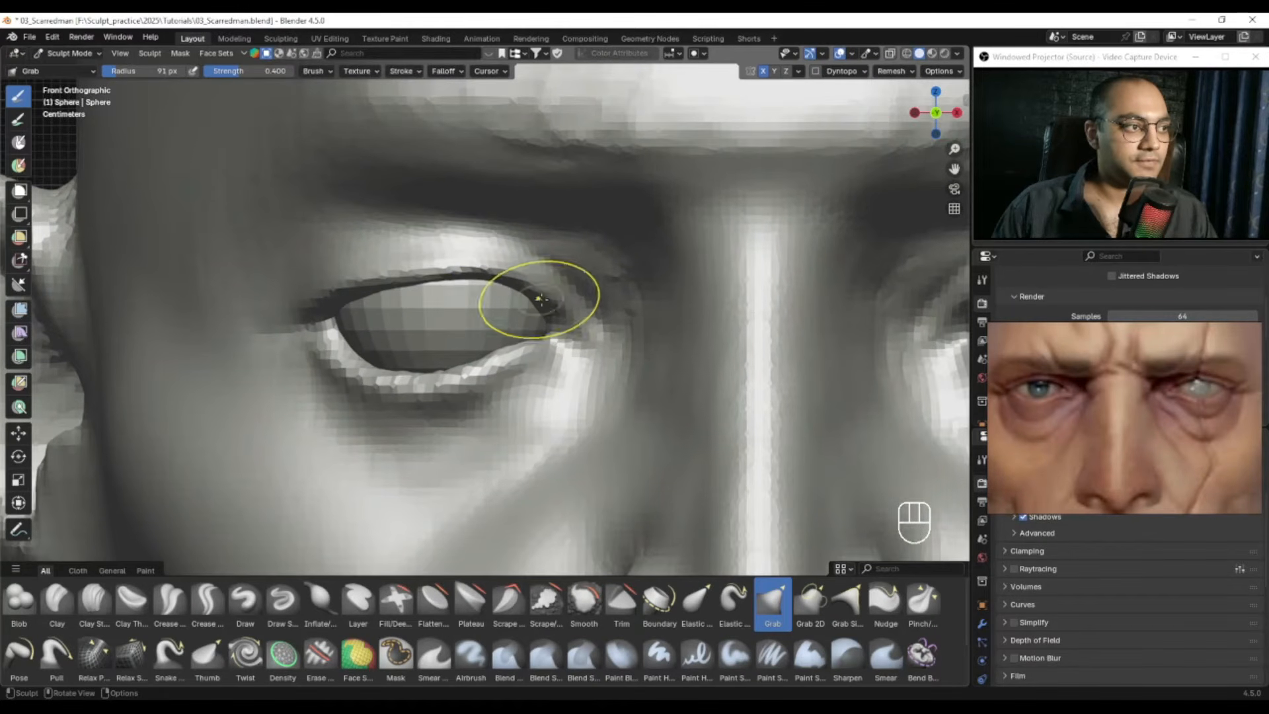
drag(560, 311, 559, 314)
Step: Fit the outer eye corner to the eyeball from the side with small Grab strokes, undoing one unwanted stroke
mouse_move(559, 314)
alt+shift+mouse_down()
mouse_move(654, 316)
mouse_move(588, 317)
alt+shift+mouse_up()
key(f)
click(592, 318)
mouse_move(592, 318)
alt+mouse_down()
mouse_move(615, 318)
mouse_move(503, 333)
alt+mouse_up()
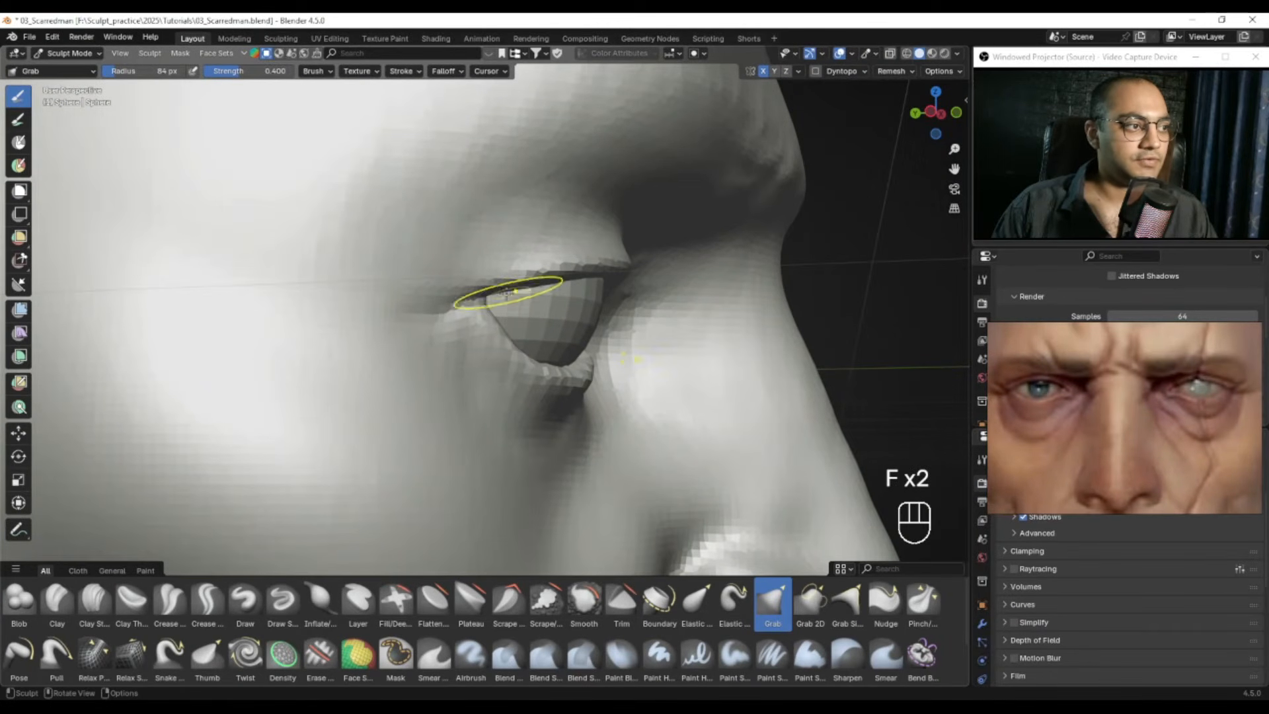
key(f)
mouse_move(527, 331)
alt+mouse_down()
mouse_move(496, 334)
mouse_move(529, 348)
alt+mouse_up()
key(f)
click(551, 349)
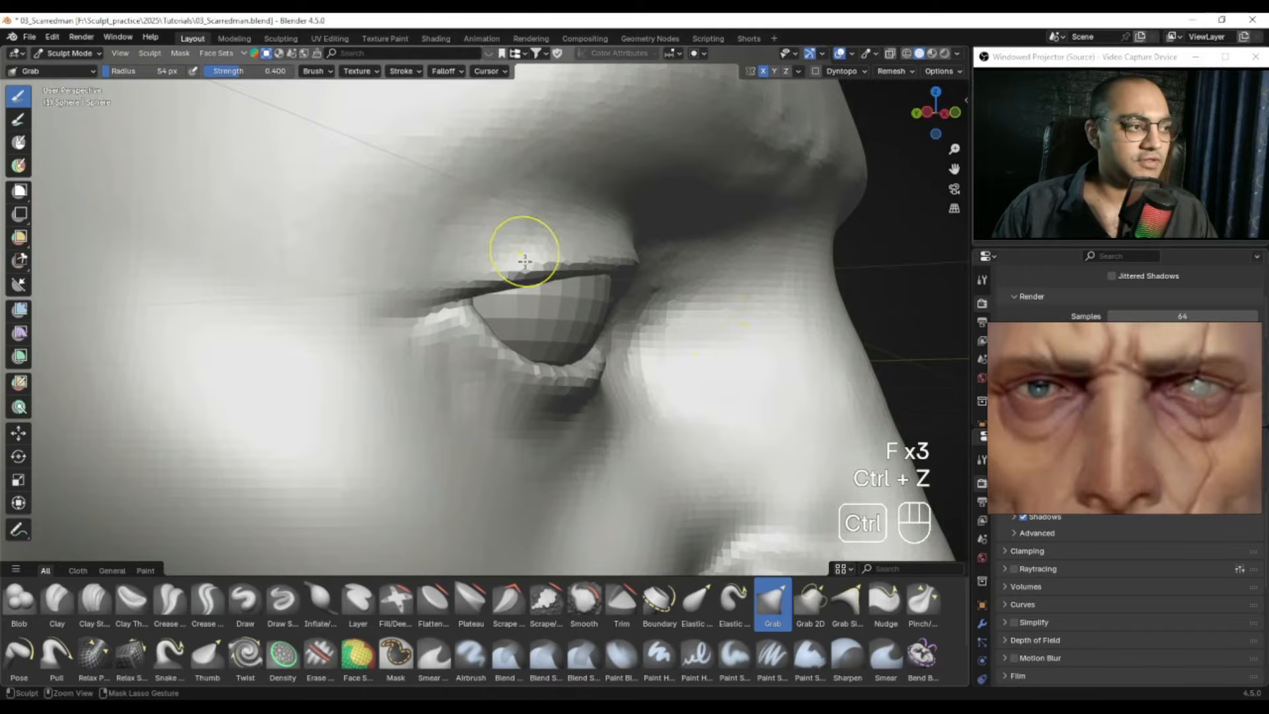
middle_drag(526, 232, 510, 316)
alt+drag(513, 343, 522, 328)
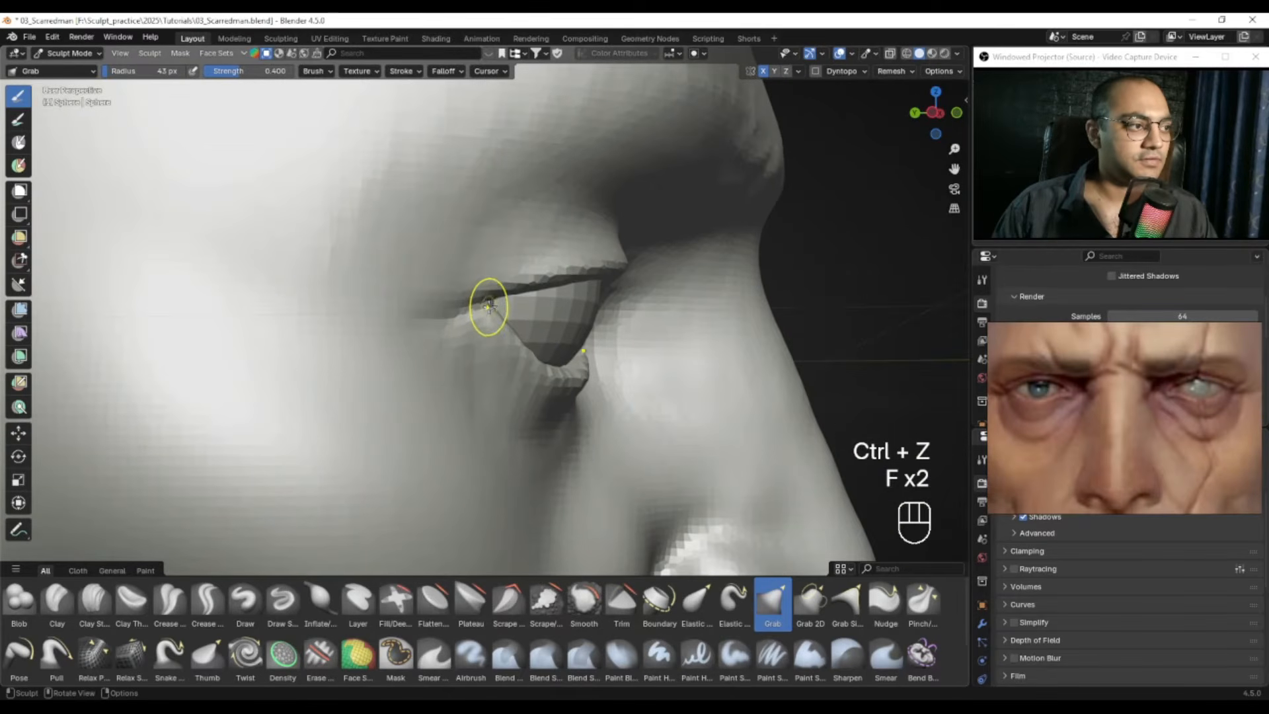
Step: Mask the upper eyelid along its full length with a 43 px Mask brush and return to the Grab brush
key(m)
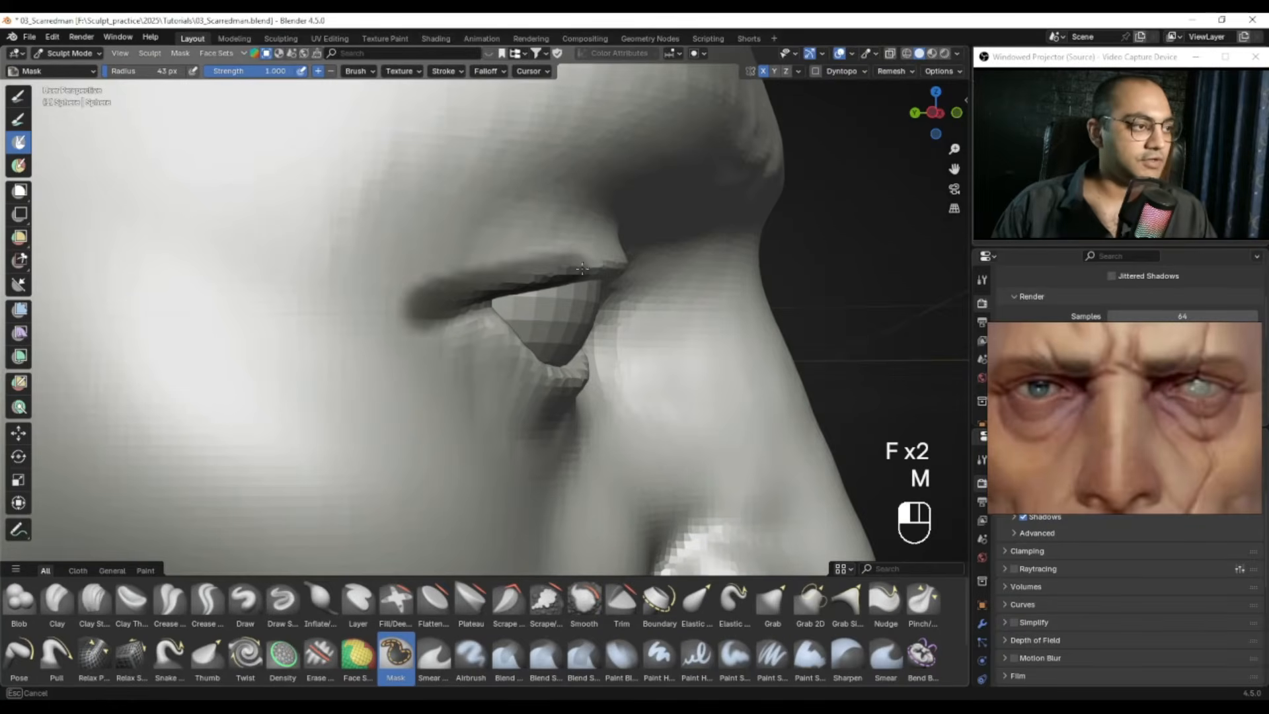
drag(438, 278, 661, 244)
key(g)
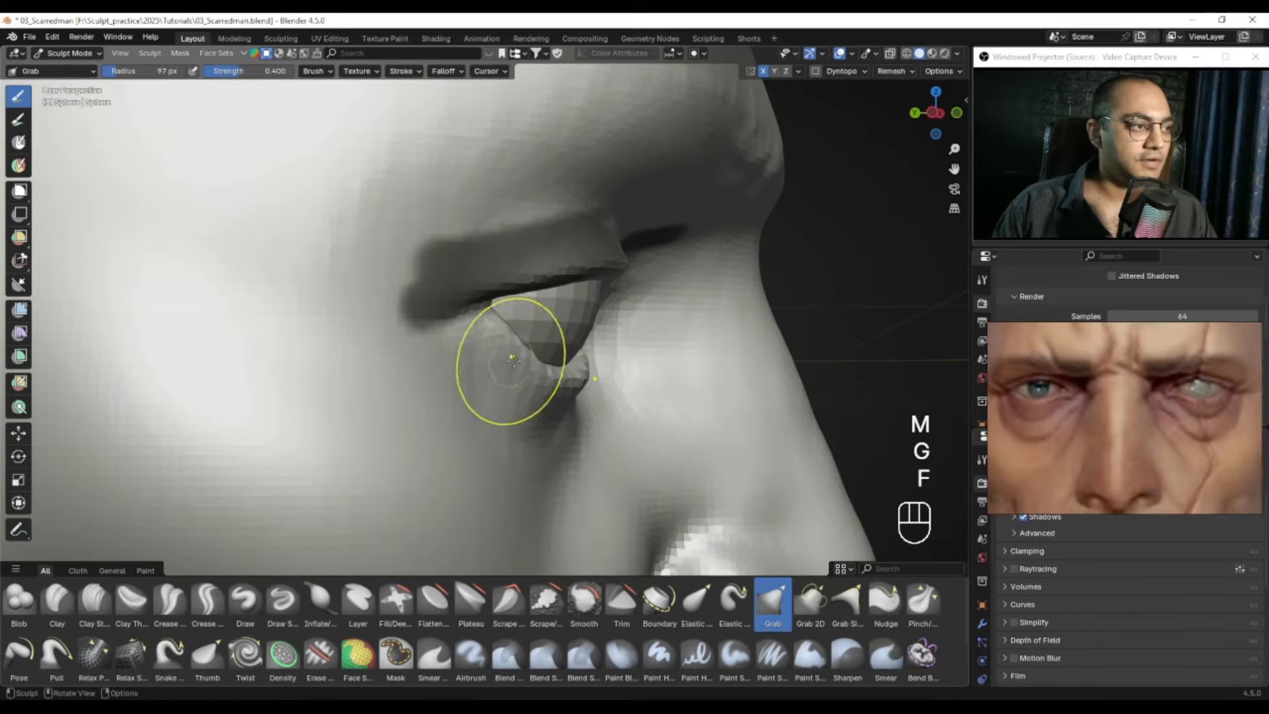
Step: Reshape the lower eyelid's outer corner beneath the masked upper lid with Grab, undoing the first stroke
key(f)
drag(500, 294, 502, 292)
key(ctrl+z)
alt+middle_drag(517, 319, 418, 332)
drag(417, 333, 415, 321)
alt+middle_drag(422, 321, 405, 322)
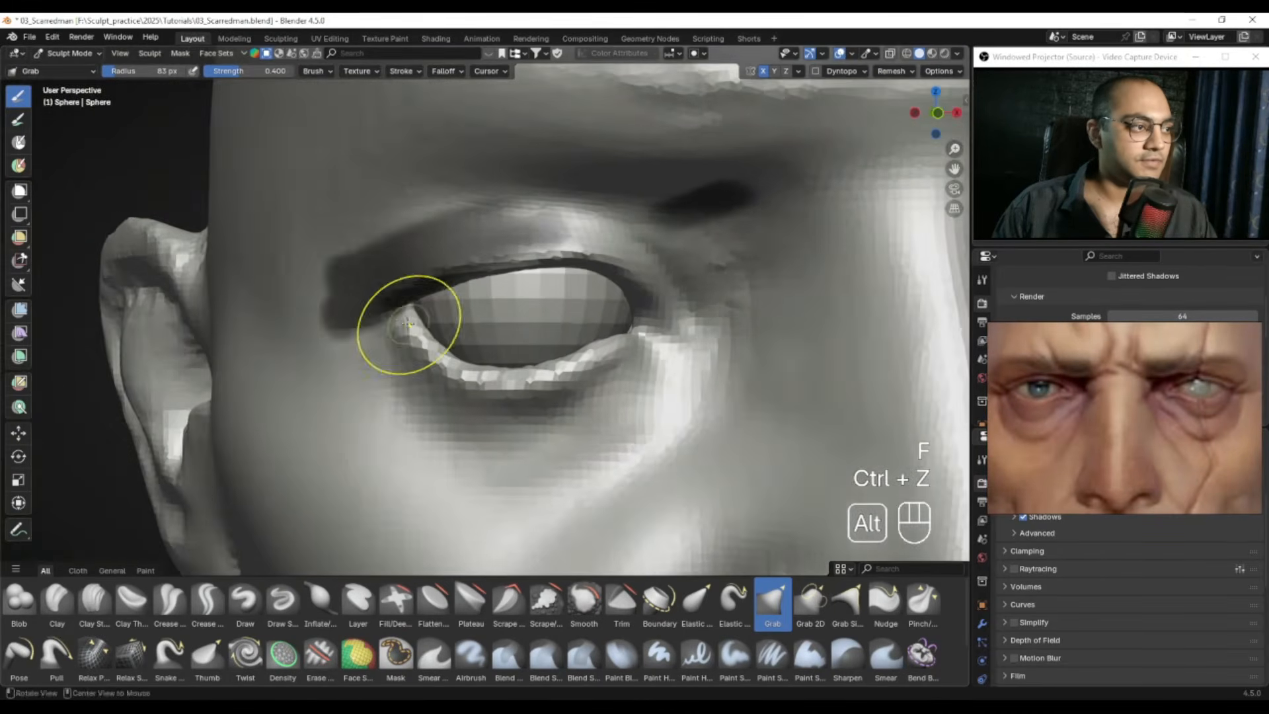
drag(401, 305, 400, 308)
Step: Pull the lower eyelid's rim and outer side around the eyeball from above, finishing with Grab at 122 px
mouse_move(391, 321)
alt+middle_down()
mouse_move(454, 319)
mouse_move(412, 367)
mouse_move(485, 326)
mouse_move(499, 367)
alt+middle_up()
key(f)
click(432, 318)
key(f)
click(462, 371)
drag(484, 377, 484, 374)
alt+middle_drag(484, 375, 420, 404)
key(f)
click(416, 405)
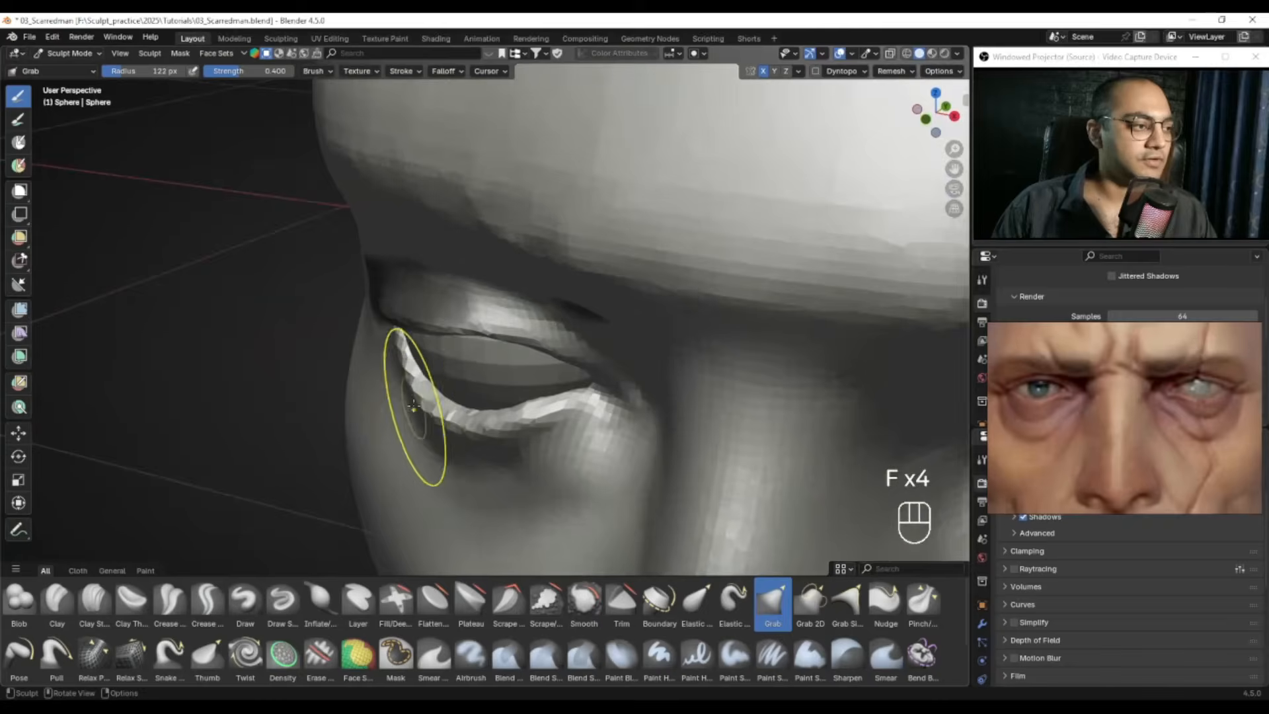
drag(409, 375, 411, 374)
Step: Clear the upper eyelid's mask and compare the eyes with the close-up reference from the front
mouse_move(410, 374)
alt+middle_down()
mouse_move(470, 357)
mouse_move(473, 402)
mouse_move(494, 321)
alt+middle_up()
key(alt+m)
ctrl+alt+middle_drag(494, 330, 507, 410)
alt+middle_drag(508, 390, 517, 366)
ctrl+alt+middle_drag(517, 366, 516, 292)
alt+middle_drag(552, 336, 527, 357)
key(KP_1)
ctrl+alt+middle_drag(502, 316, 522, 291)
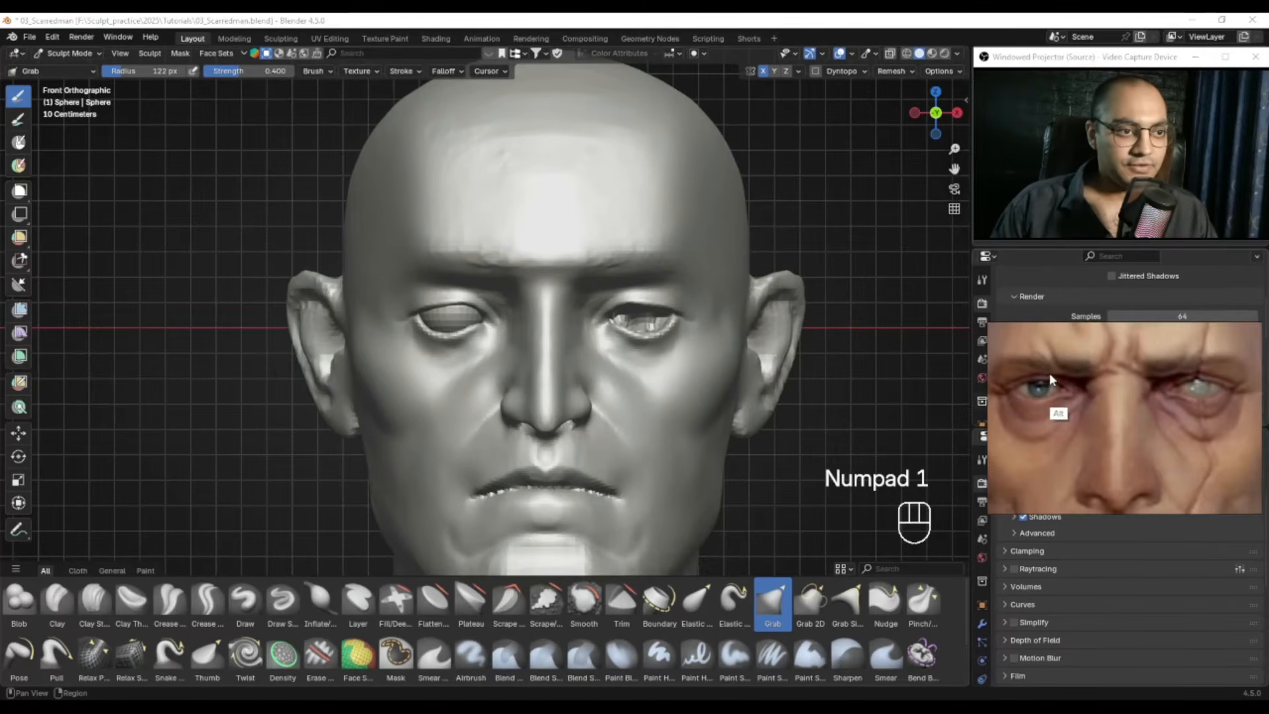
alt+drag(1049, 374, 1064, 383)
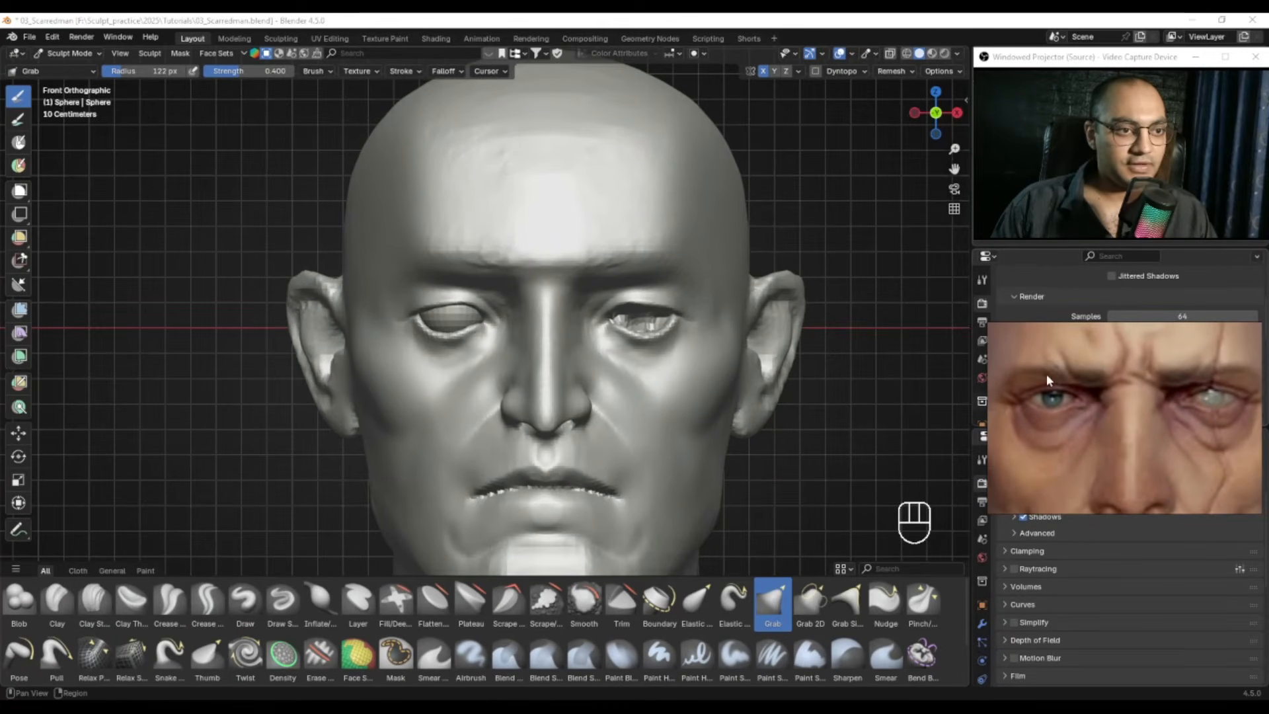
Step: Mask a band across both eyes, the upper cheeks and the nose, and invert the mask
middle_drag(473, 299, 507, 310)
mouse_move(508, 310)
alt+middle_down()
mouse_move(540, 352)
mouse_move(524, 306)
mouse_move(487, 290)
alt+middle_up()
key(m)
key(f)
drag(488, 289, 731, 319)
drag(433, 293, 441, 339)
ctrl+middle_drag(570, 277, 576, 301)
shift+drag(481, 289, 522, 307)
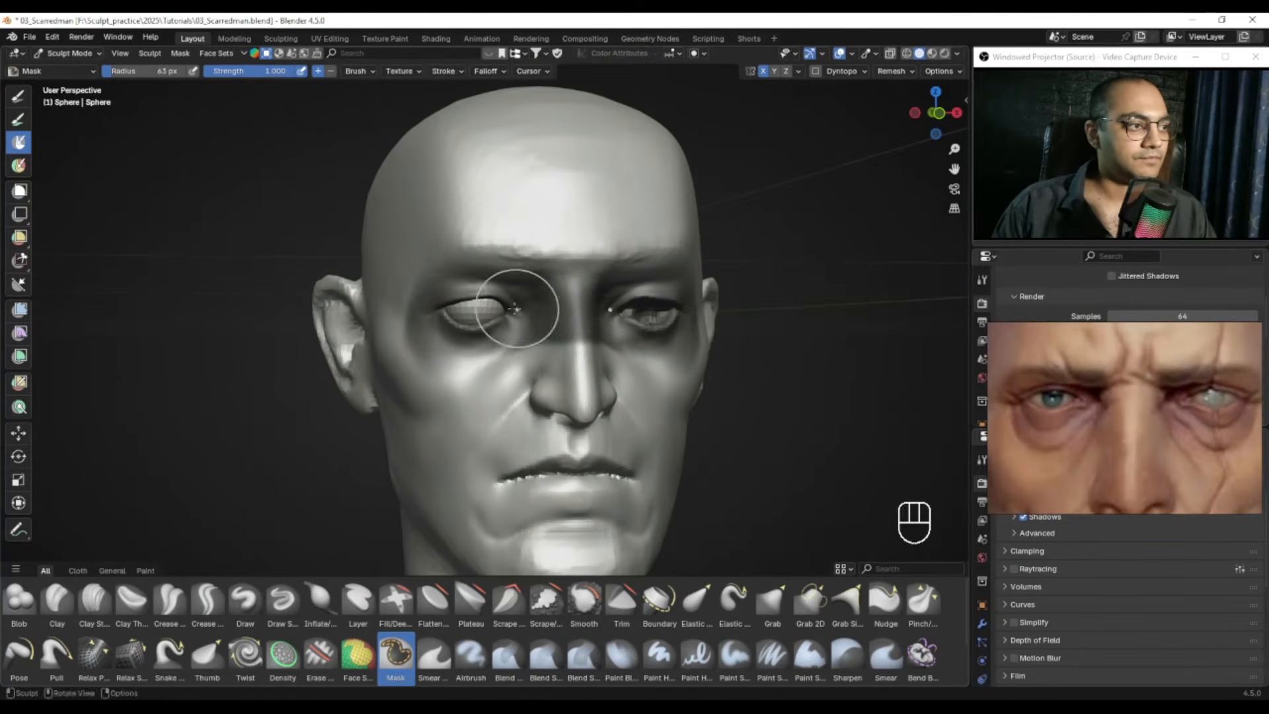
mouse_move(548, 342)
middle_down()
mouse_move(510, 340)
mouse_move(471, 362)
mouse_move(458, 462)
middle_up()
key(f)
middle_drag(495, 391, 505, 292)
key(ctrl+i)
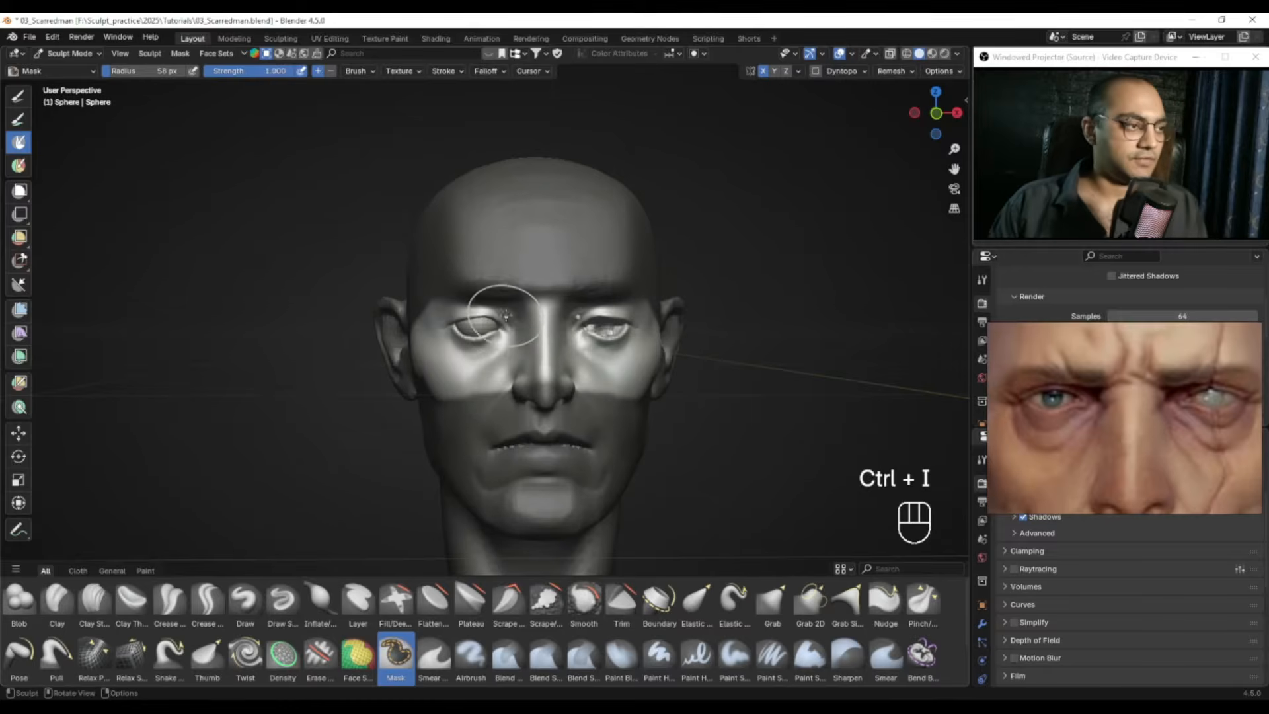
Step: Compare the eye placement with the front and side reference heads and clear the eye-band mask
ctrl+middle_drag(537, 339, 509, 360)
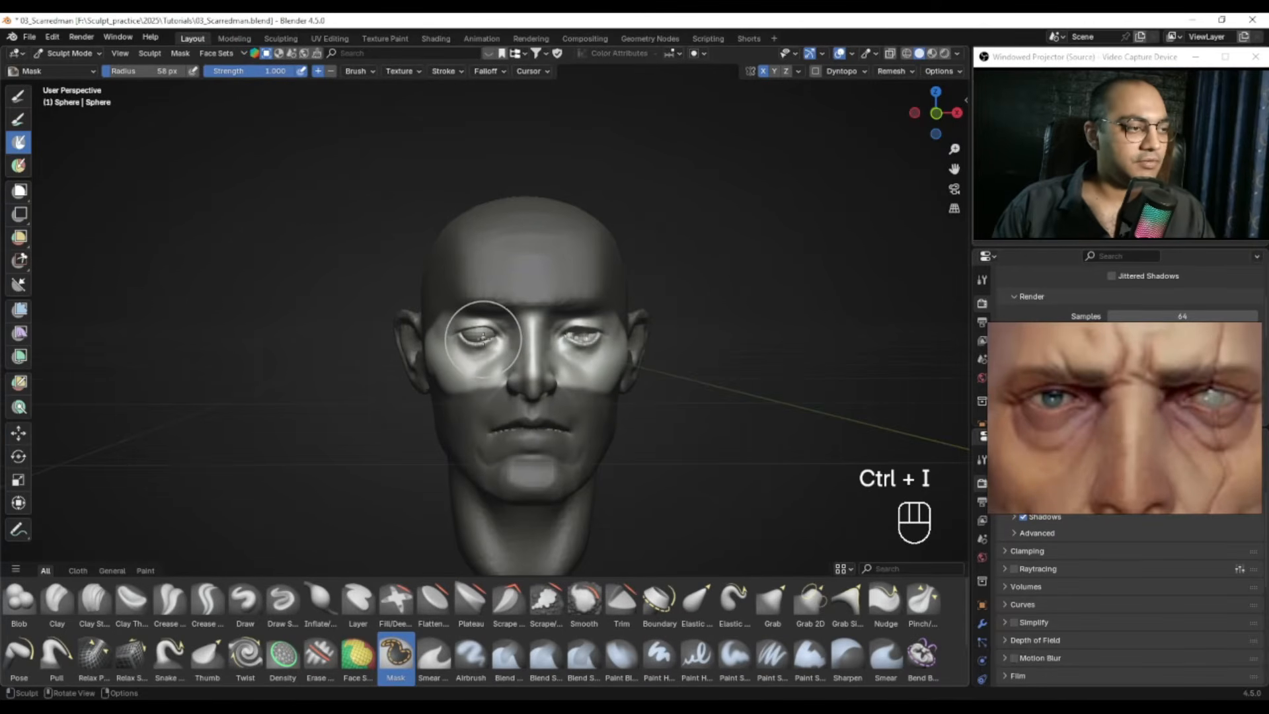
key(KP_1)
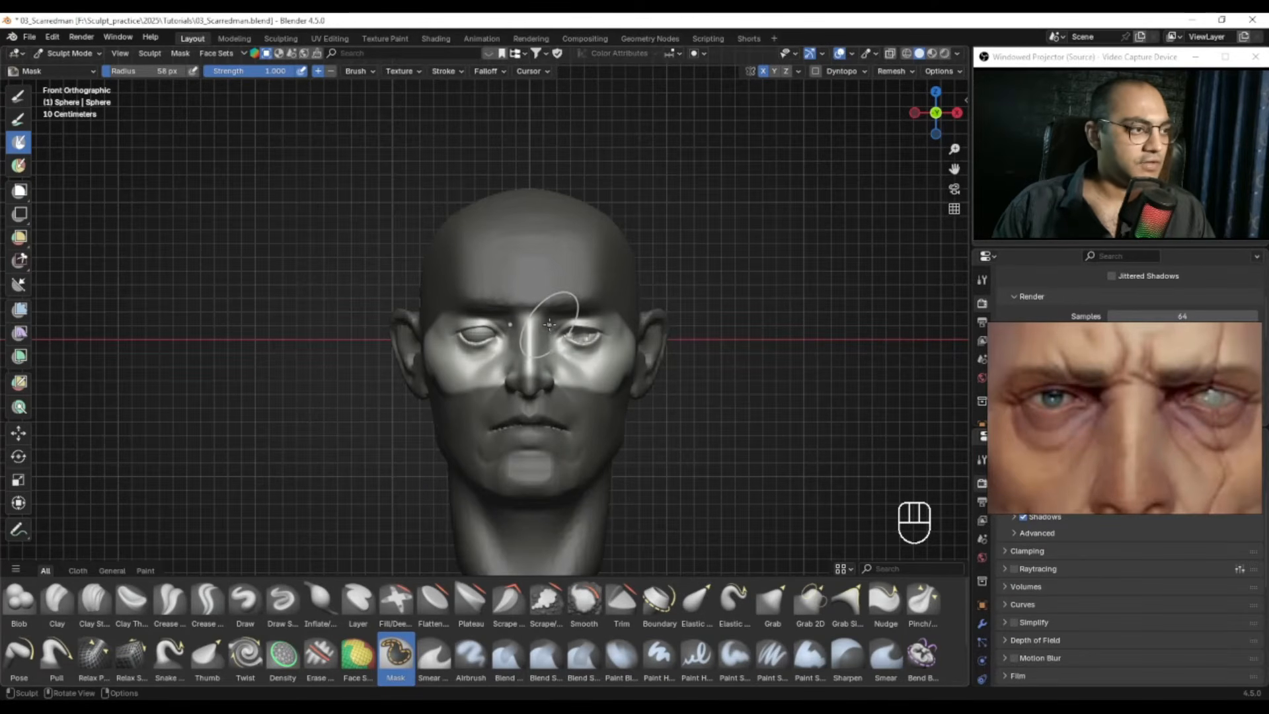
scroll(1124, 391, down, 5)
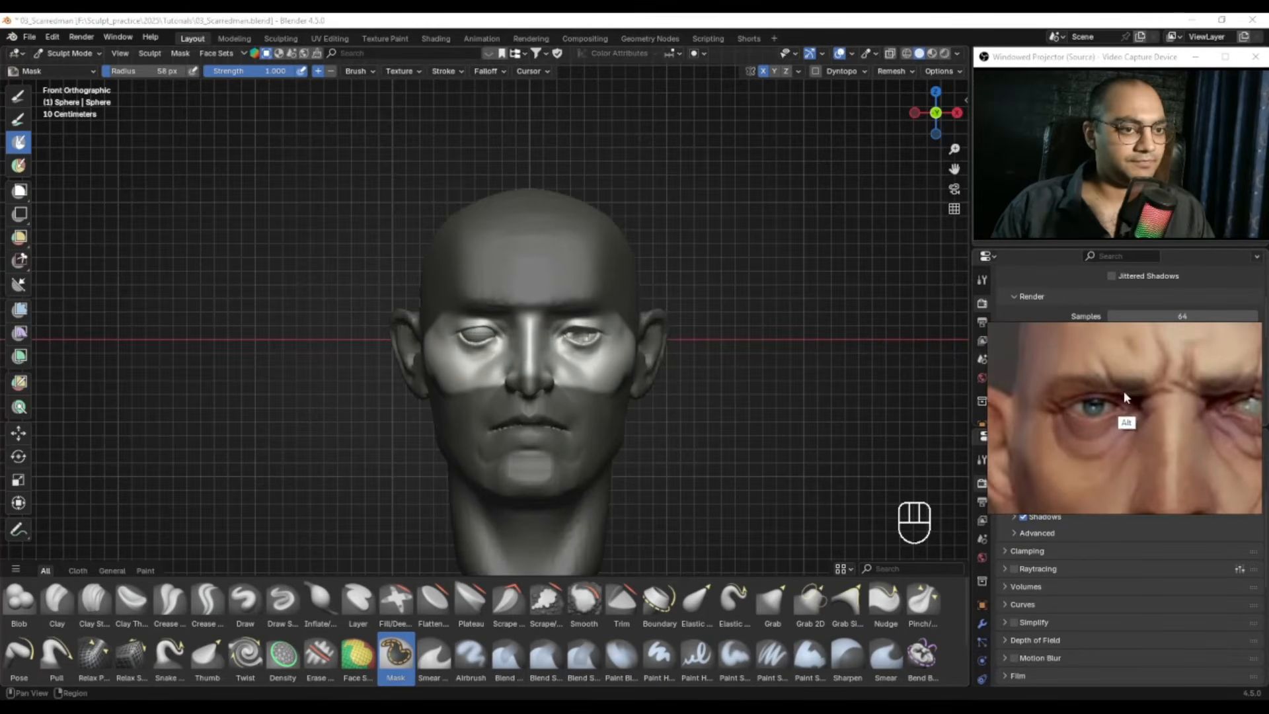
middle_drag(1129, 419, 1121, 408)
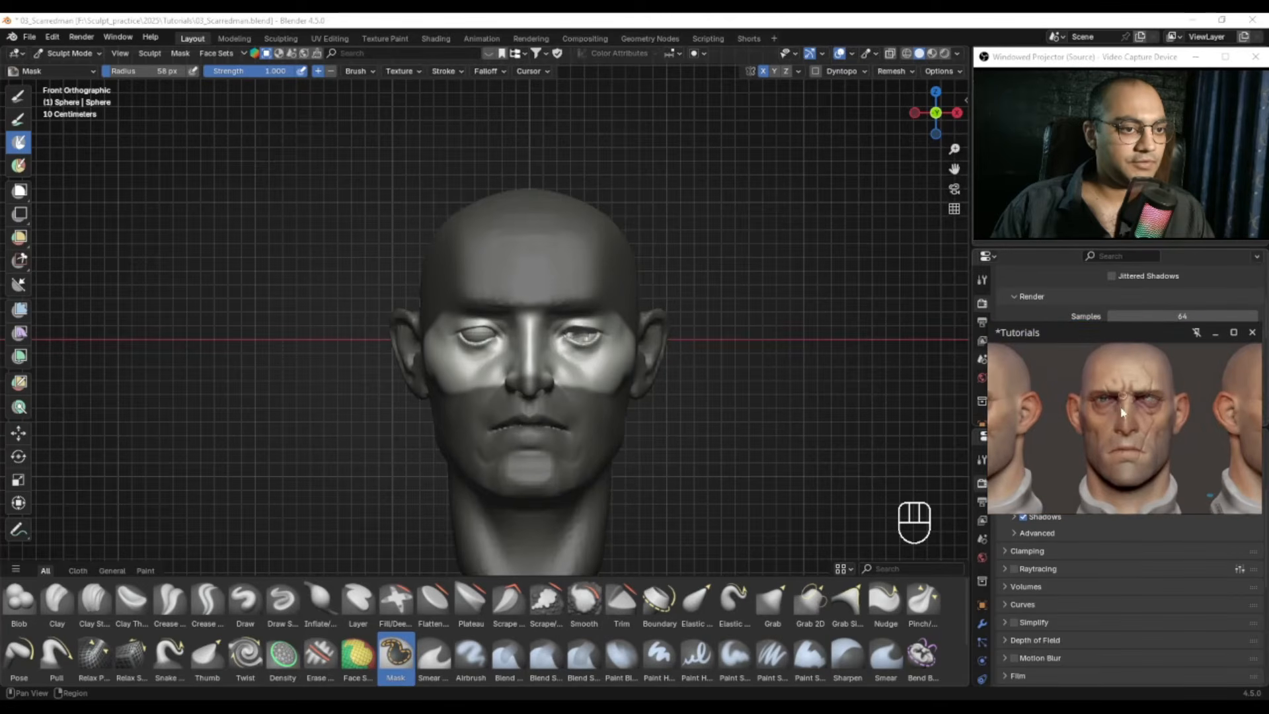
scroll(585, 329, up, 3)
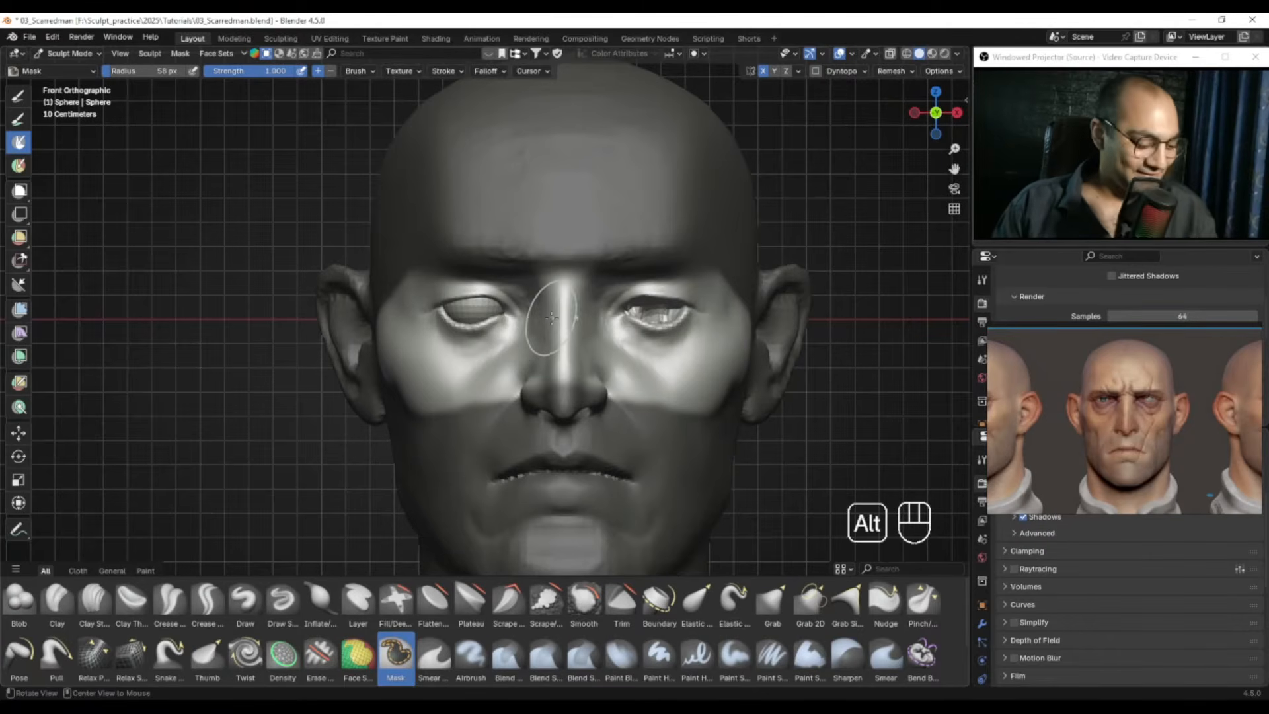
key(alt+m)
middle_drag(549, 315, 684, 198)
alt+drag(595, 281, 621, 317)
alt+drag(1136, 418, 1223, 411)
alt+drag(1058, 400, 1211, 401)
Step: Mask the skin around both eye sockets at 58 px, soften the mask's edges and invert it
mouse_move(652, 355)
alt+middle_down()
mouse_move(603, 326)
mouse_move(453, 297)
mouse_move(519, 328)
alt+middle_up()
mouse_move(497, 344)
mouse_down()
mouse_move(437, 360)
mouse_move(418, 351)
mouse_move(443, 371)
mouse_move(518, 345)
mouse_move(519, 365)
mouse_move(415, 340)
mouse_up()
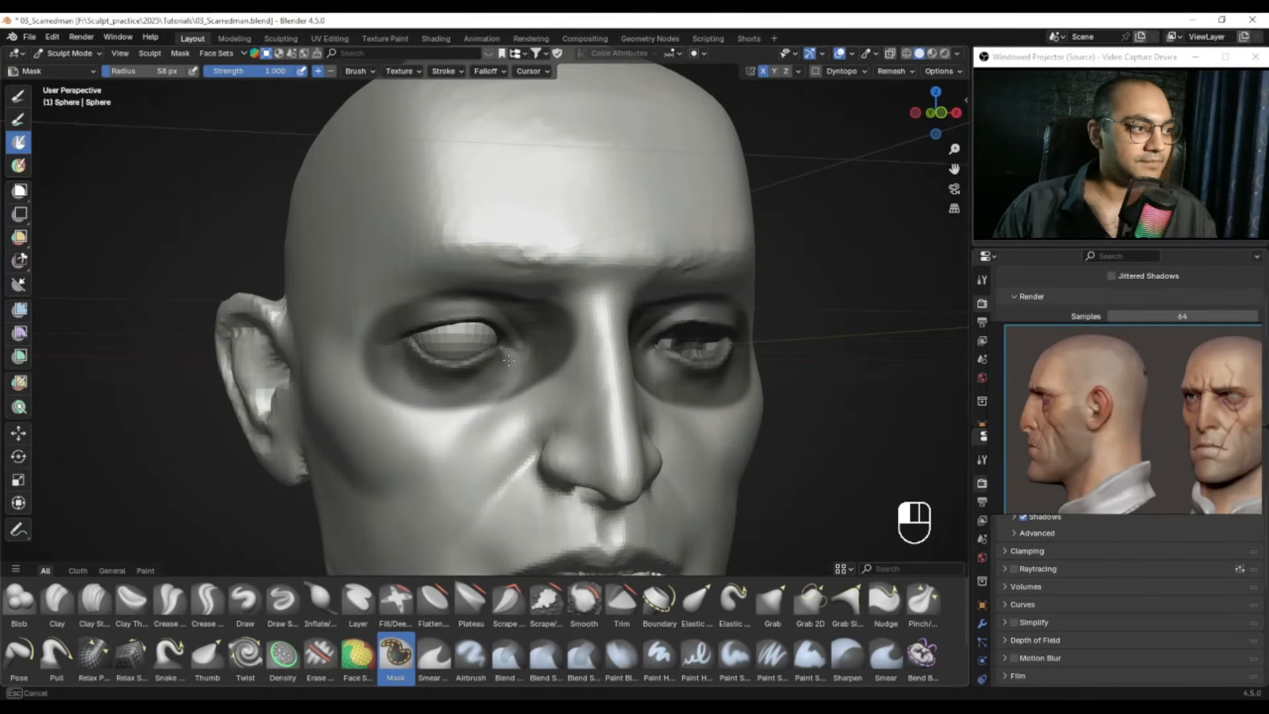
drag(516, 292, 435, 305)
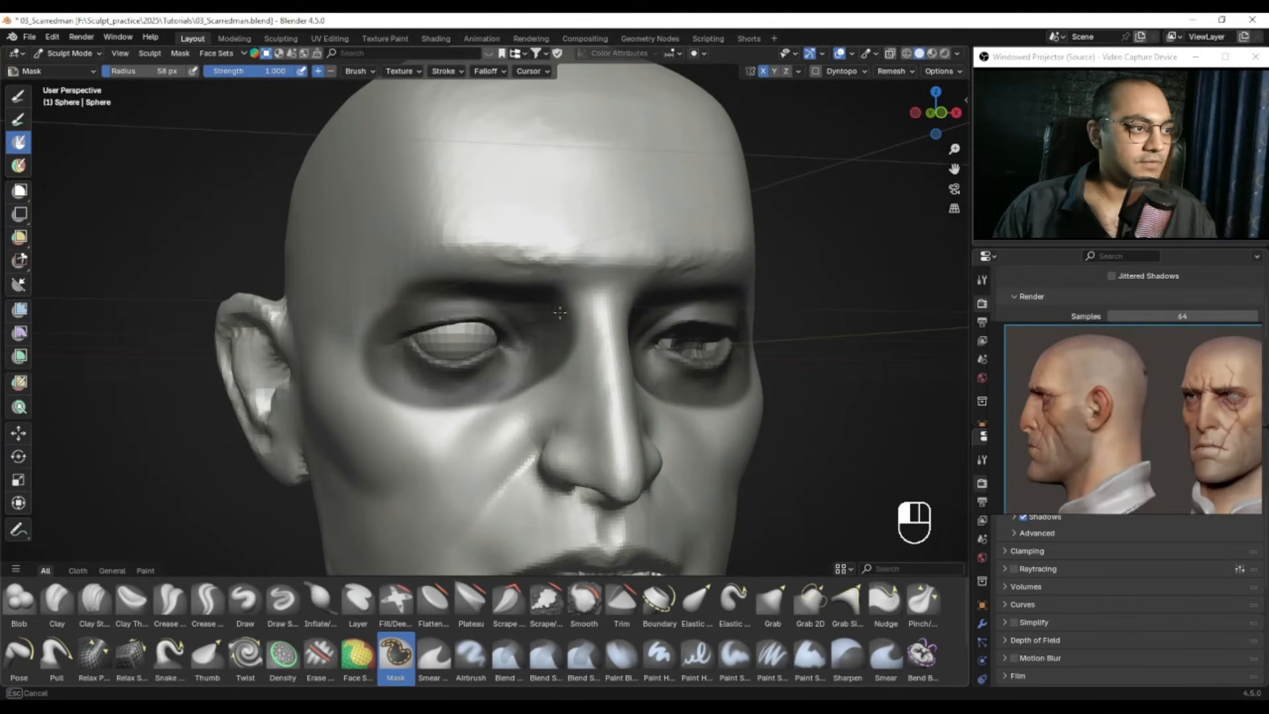
mouse_move(388, 316)
shift+mouse_down()
mouse_move(506, 390)
mouse_move(516, 361)
shift+mouse_up()
key(ctrl+i)
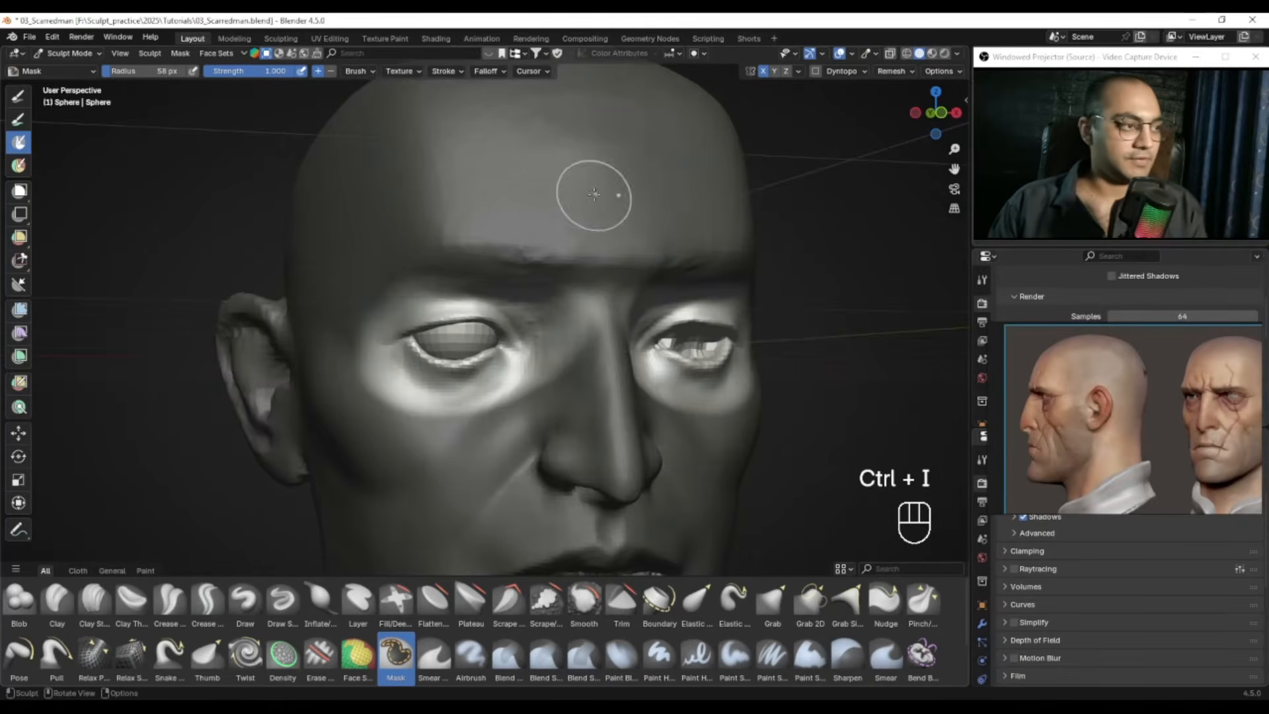
Step: Switch to the Grab brush, reveal the accidentally hidden head and face it from the front
key(g)
key(h)
key(g)
key(f)
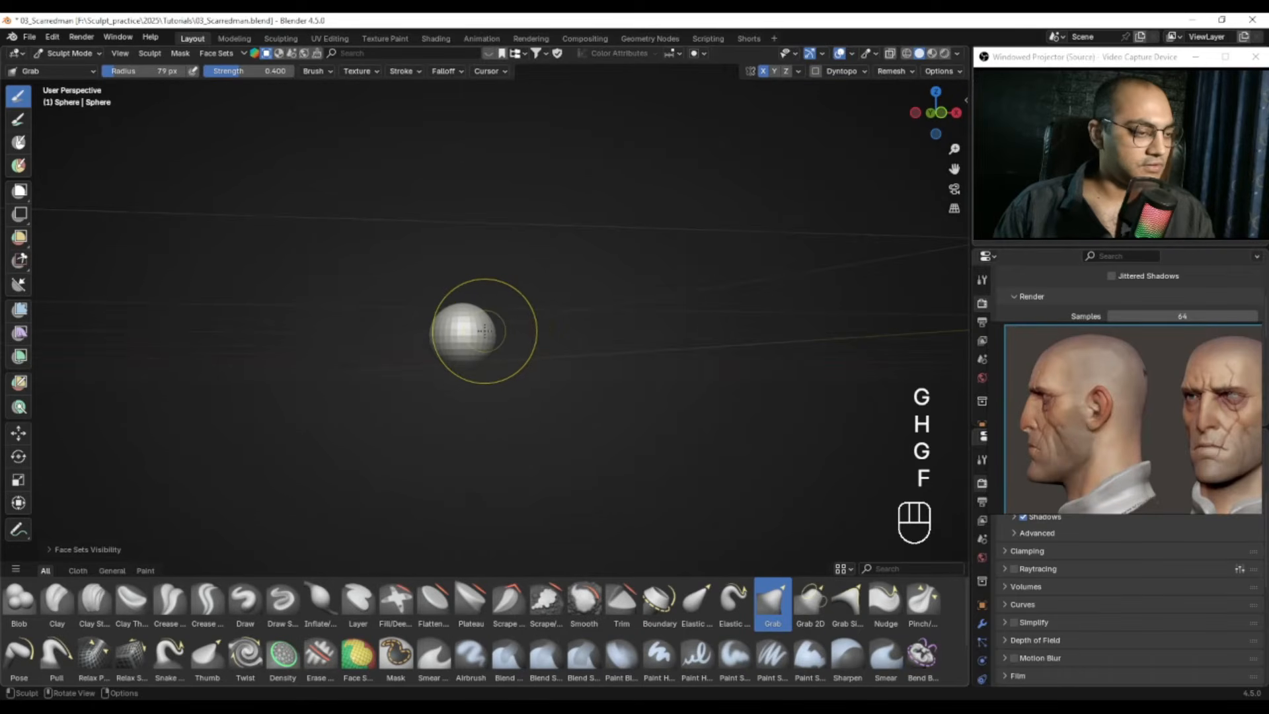
key(alt+h)
alt+drag(492, 328, 445, 307)
key(KP_1)
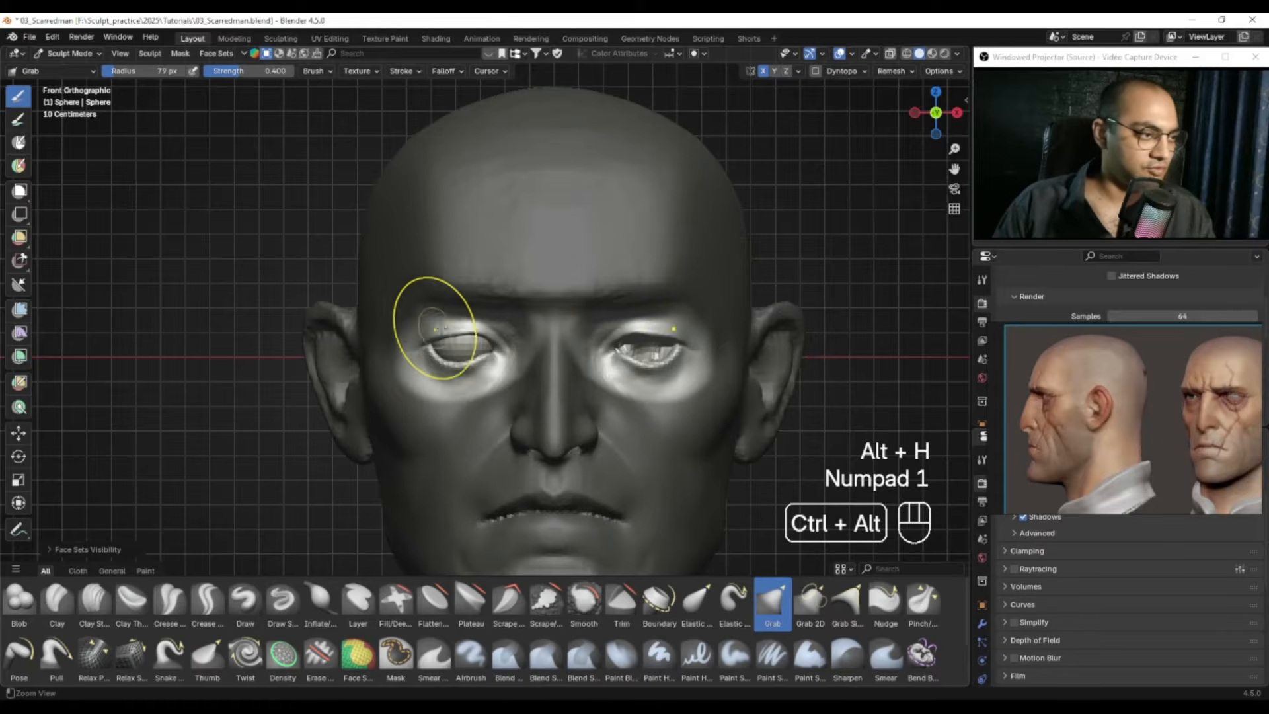
Step: Try moving the unmasked eye areas down with the Grab brush at 259 px and undo the strokes
key(f)
key(f)
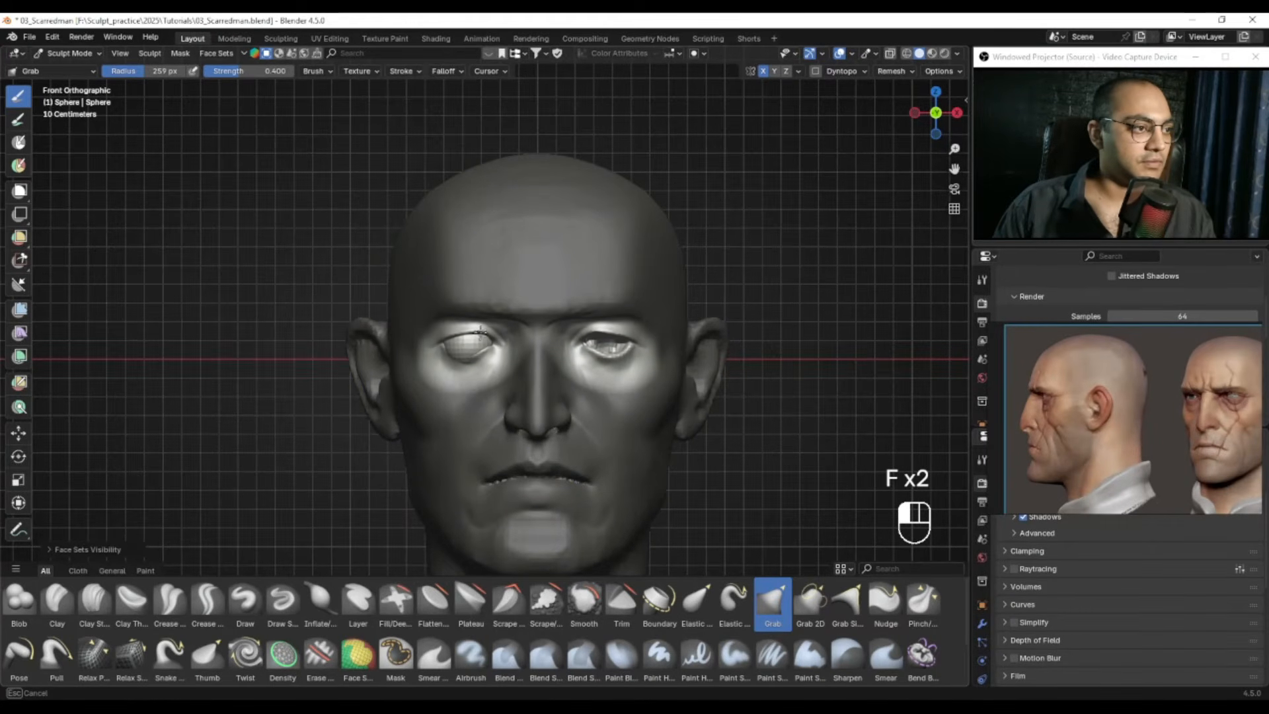
mouse_move(482, 325)
mouse_down()
mouse_move(451, 377)
mouse_move(479, 357)
mouse_up()
key(ctrl+z)
key(f)
click(476, 352)
key(ctrl+z)
Step: Try raising the unmasked eye areas with the Grab brush at 134 px and undo the strokes
key(f)
ctrl+middle_drag(483, 366, 509, 338)
key(f)
click(458, 339)
drag(467, 332, 470, 327)
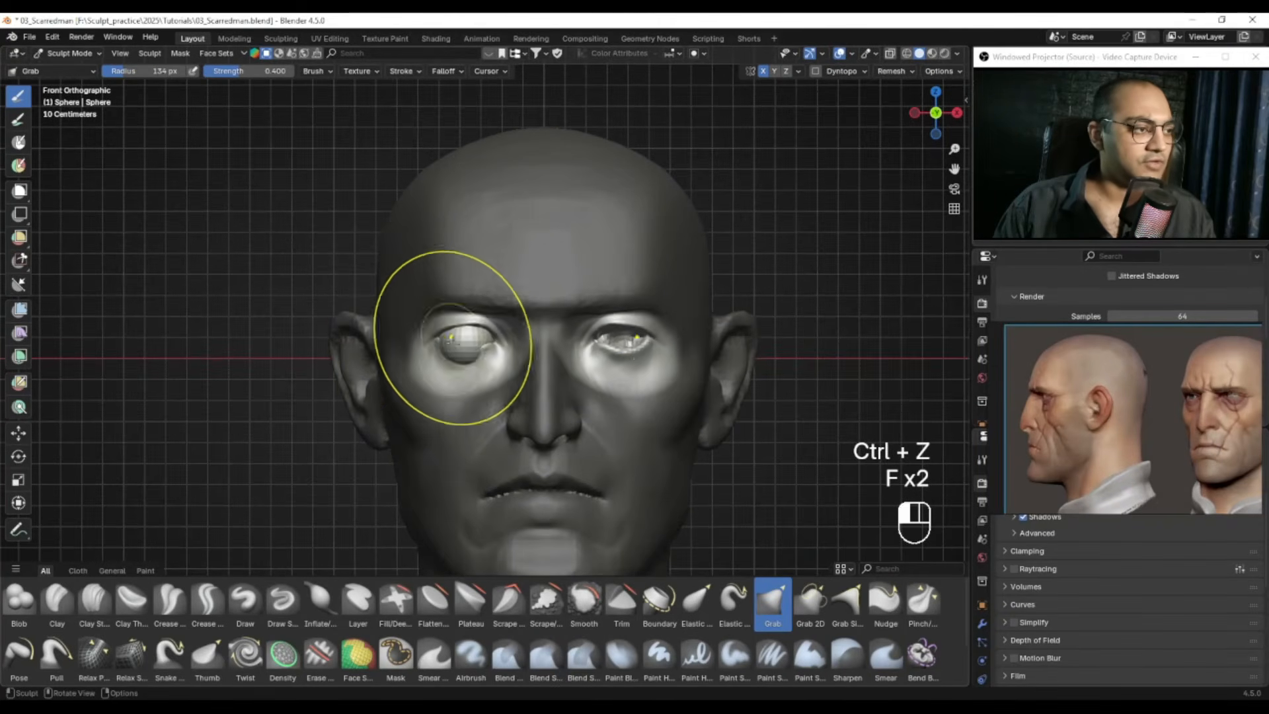
key(ctrl+z)
key(ctrl+z)
key(ctrl+z)
key(ctrl+z)
key(ctrl+z)
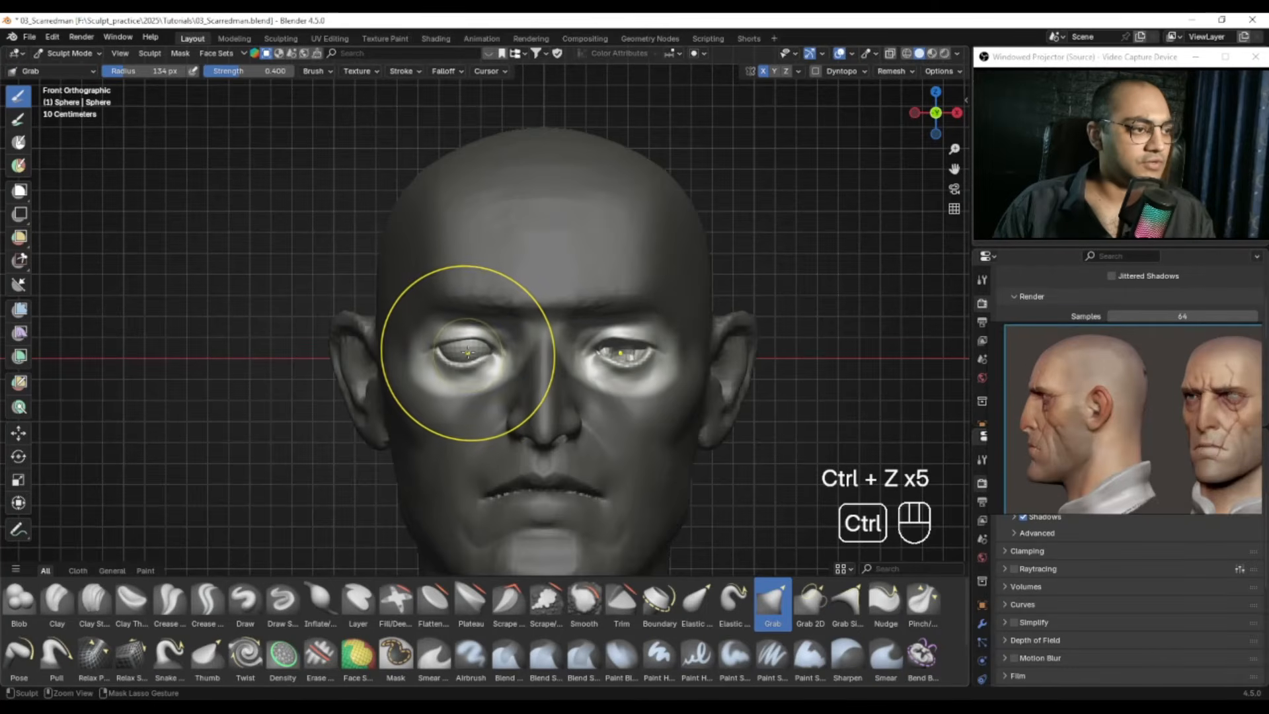
Step: Leave local view and reveal the head hidden by undoing one step too far
key(ctrl+z)
key(slash)
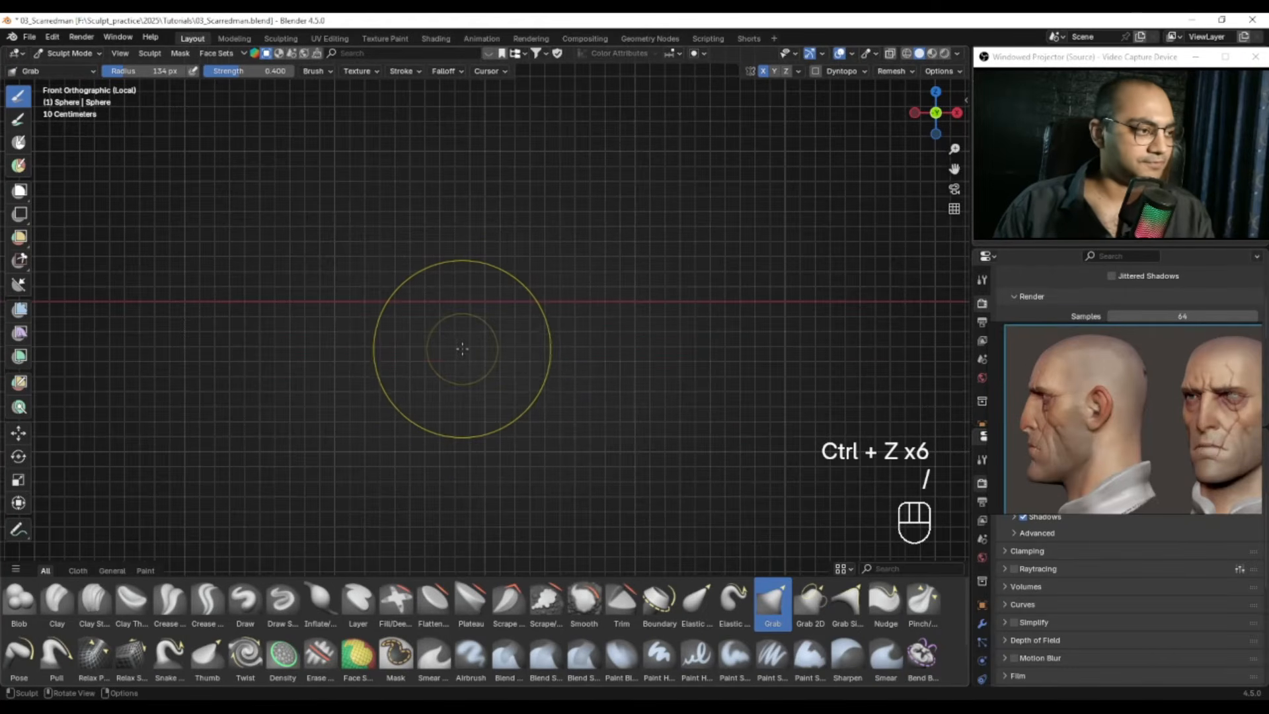
key(slash)
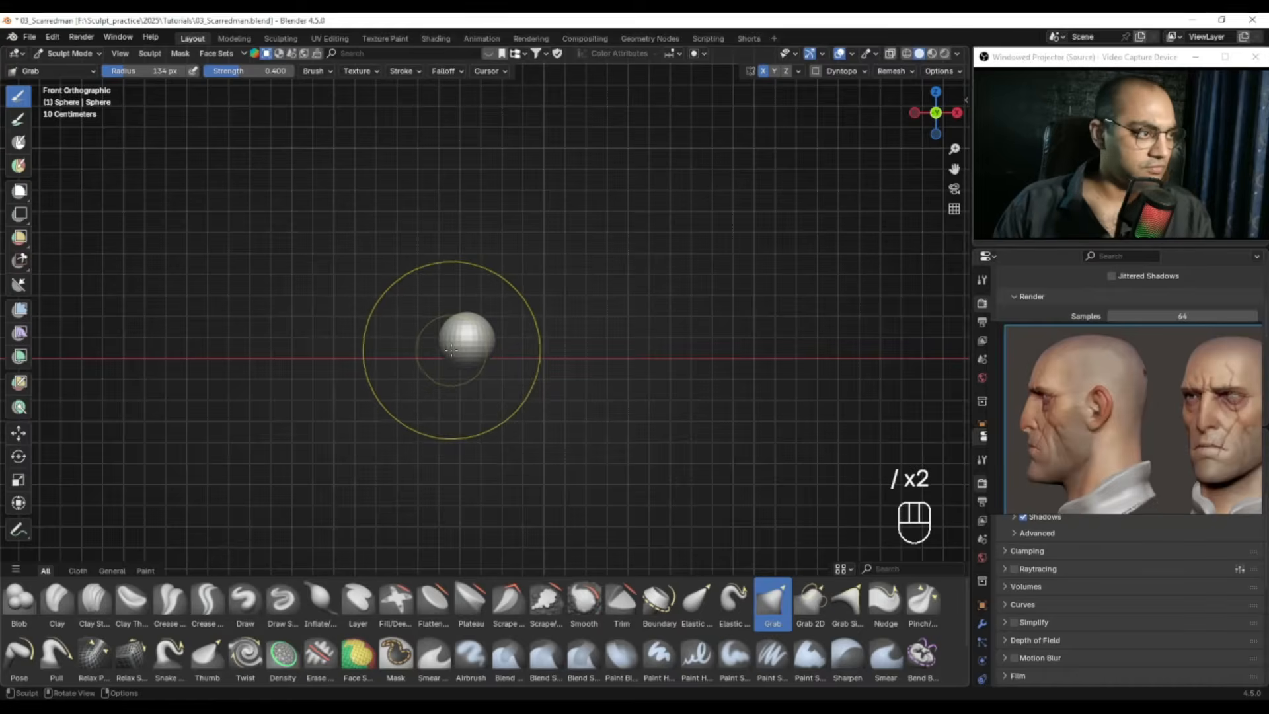
key(alt+h)
Step: Raise the unmasked eye areas slightly with the Grab brush at 324 px and clear the mask
ctrl+middle_drag(460, 348, 499, 387)
key(f)
key(f)
click(478, 368)
key(f)
click(500, 369)
drag(474, 372, 473, 362)
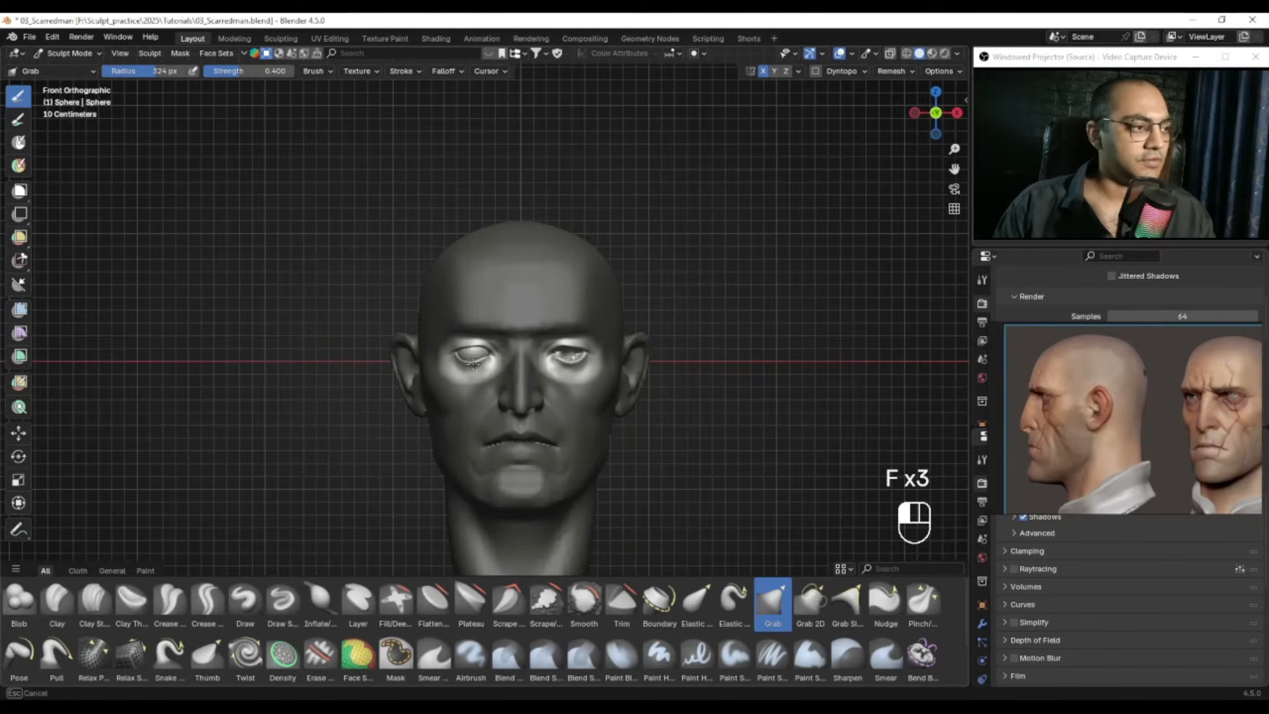
drag(474, 352, 489, 350)
key(alt+m)
ctrl+middle_drag(490, 340, 470, 325)
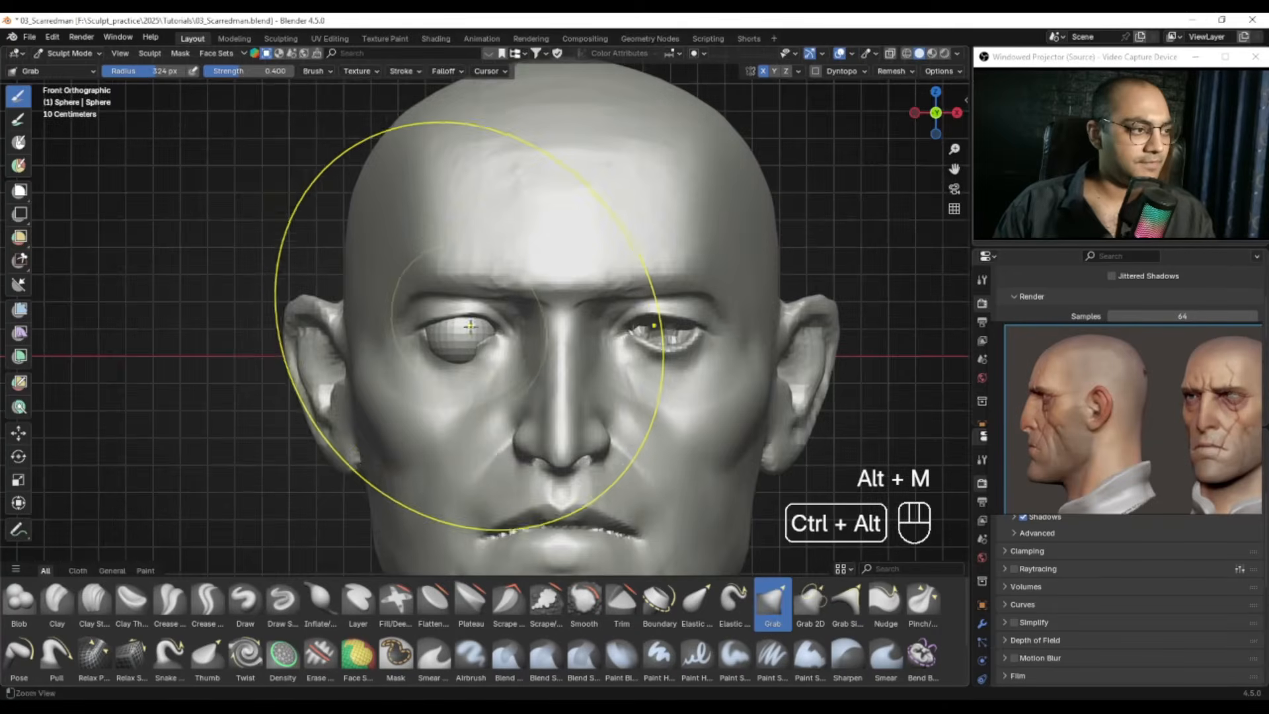
Step: Select the eyeball in Object Mode and move it up along Z to sit between the raised eyelids
ctrl+alt+drag(470, 325, 470, 317)
alt+drag(470, 318, 507, 320)
key(ctrl+Tab)
click(467, 325)
key(g)
key(z)
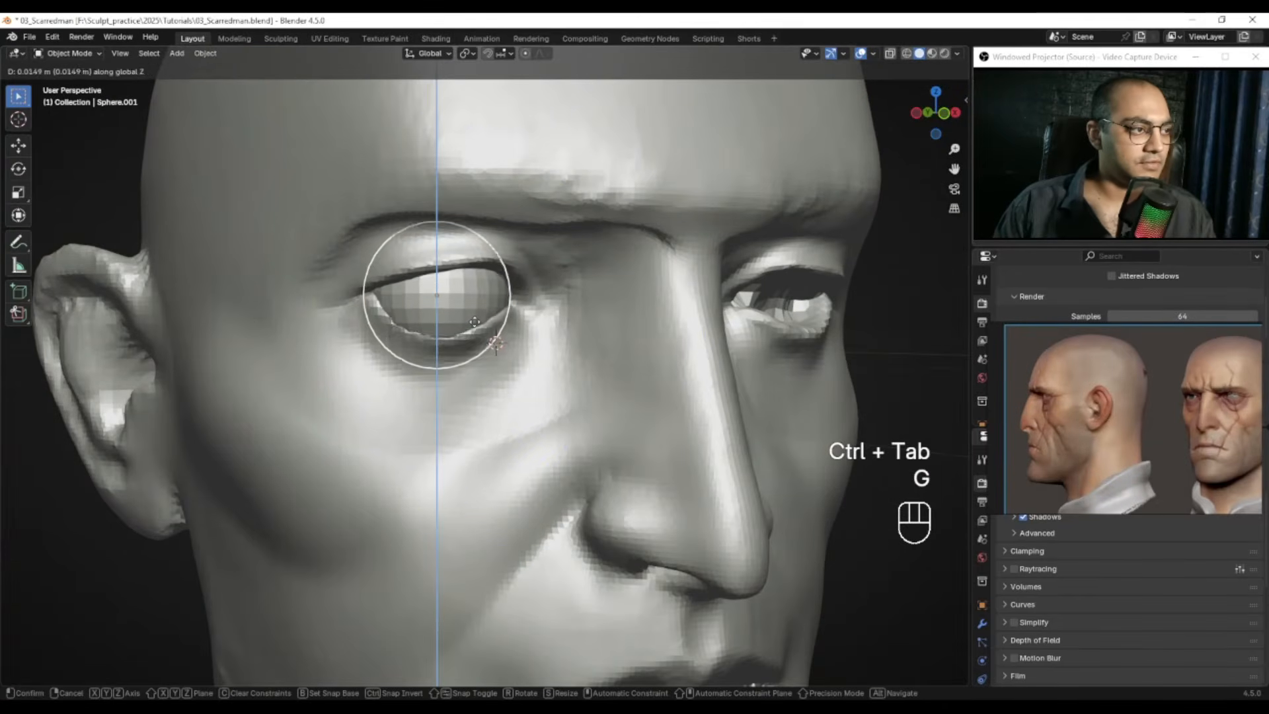
click(478, 311)
Step: Add an X-axis Mirror modifier to the eyeball, with the head mesh Sphere as the mirror object
ctrl+alt+drag(641, 270, 651, 337)
alt+drag(763, 306, 717, 270)
ctrl+alt+drag(718, 270, 684, 228)
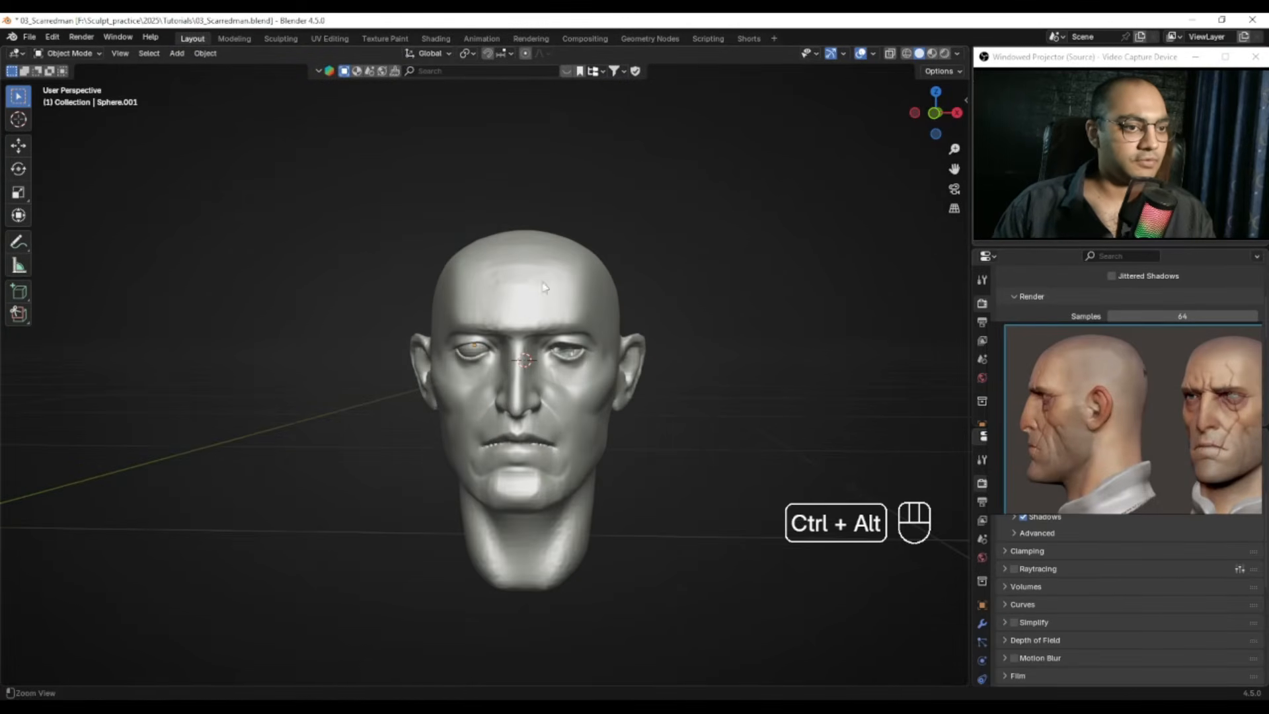
ctrl+alt+drag(581, 334, 542, 257)
alt+drag(488, 332, 510, 287)
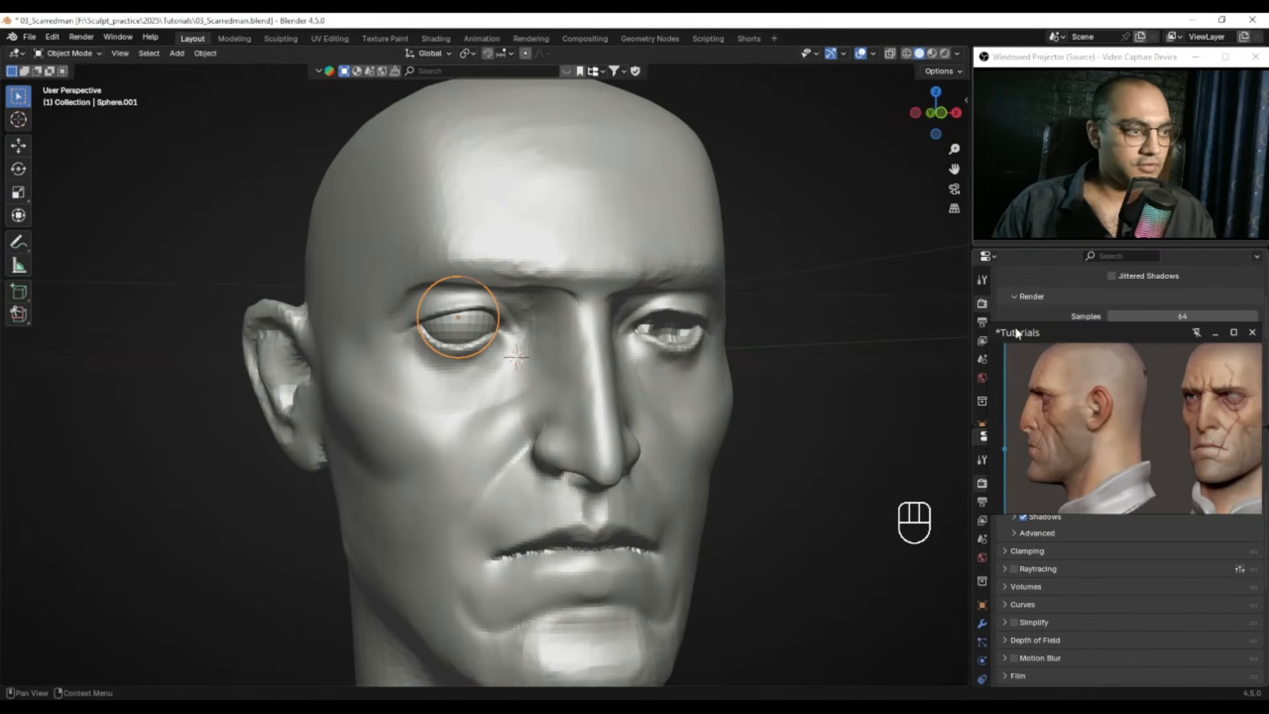
drag(1014, 388, 644, 546)
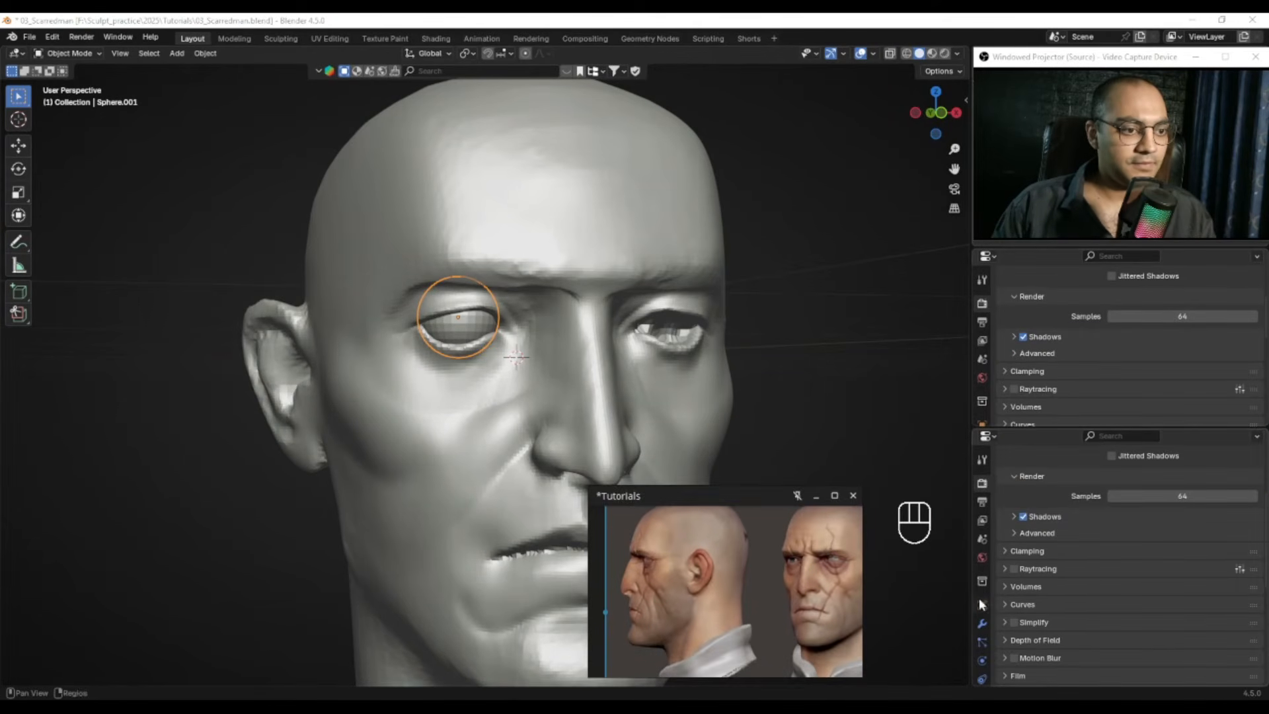
click(982, 624)
click(1061, 481)
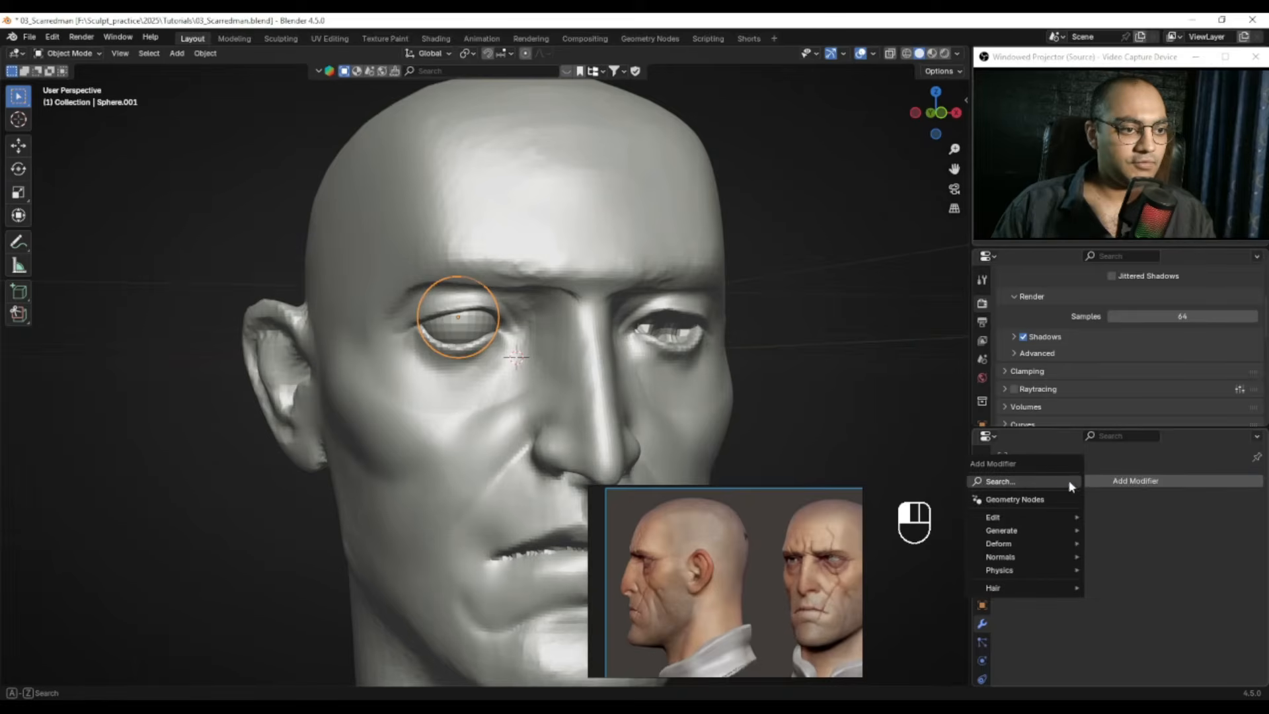
click(1072, 484)
key(Return)
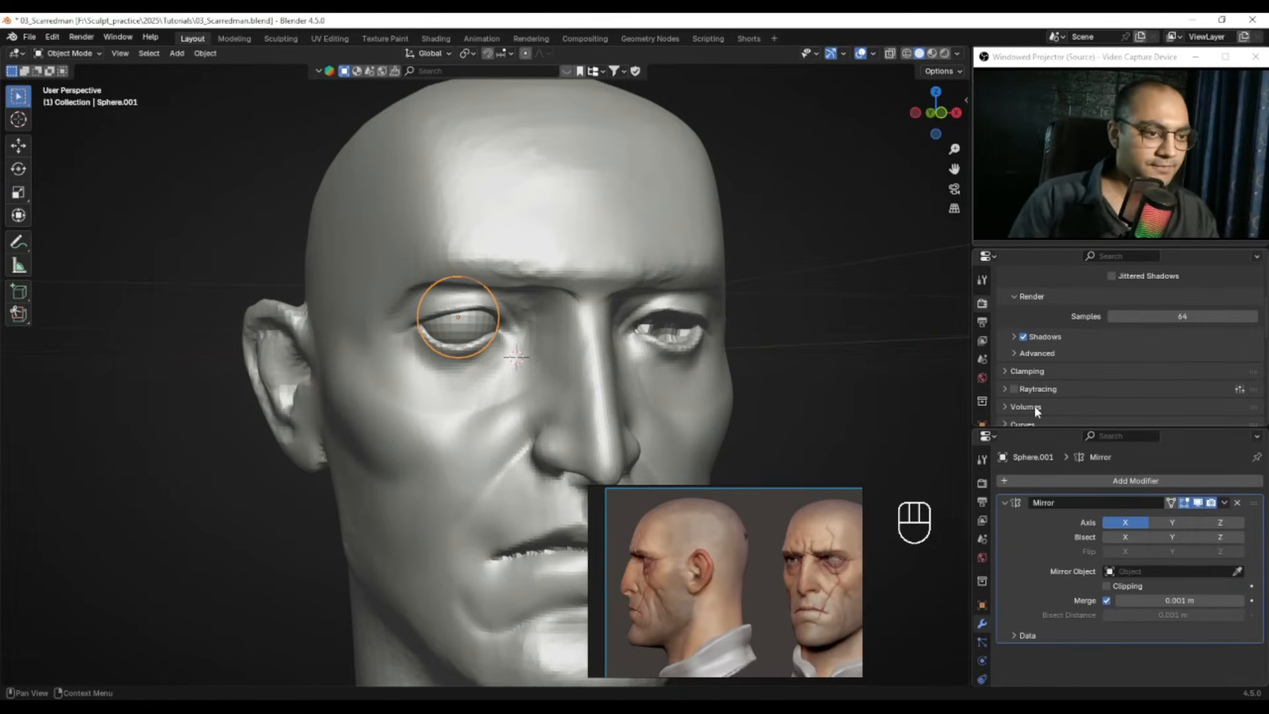
click(1237, 572)
click(689, 197)
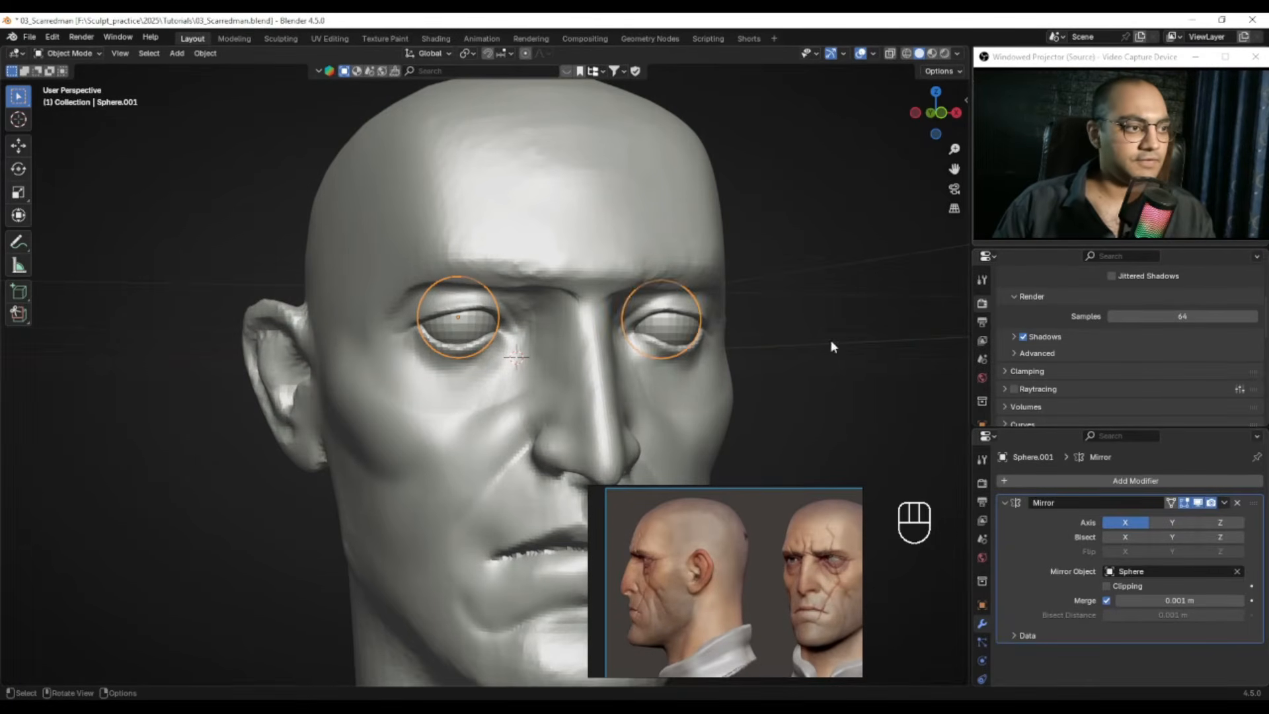
Step: Move the reference window away from the model, select the head and return it to Sculpt Mode
mouse_move(685, 501)
drag(721, 504, 1098, 253)
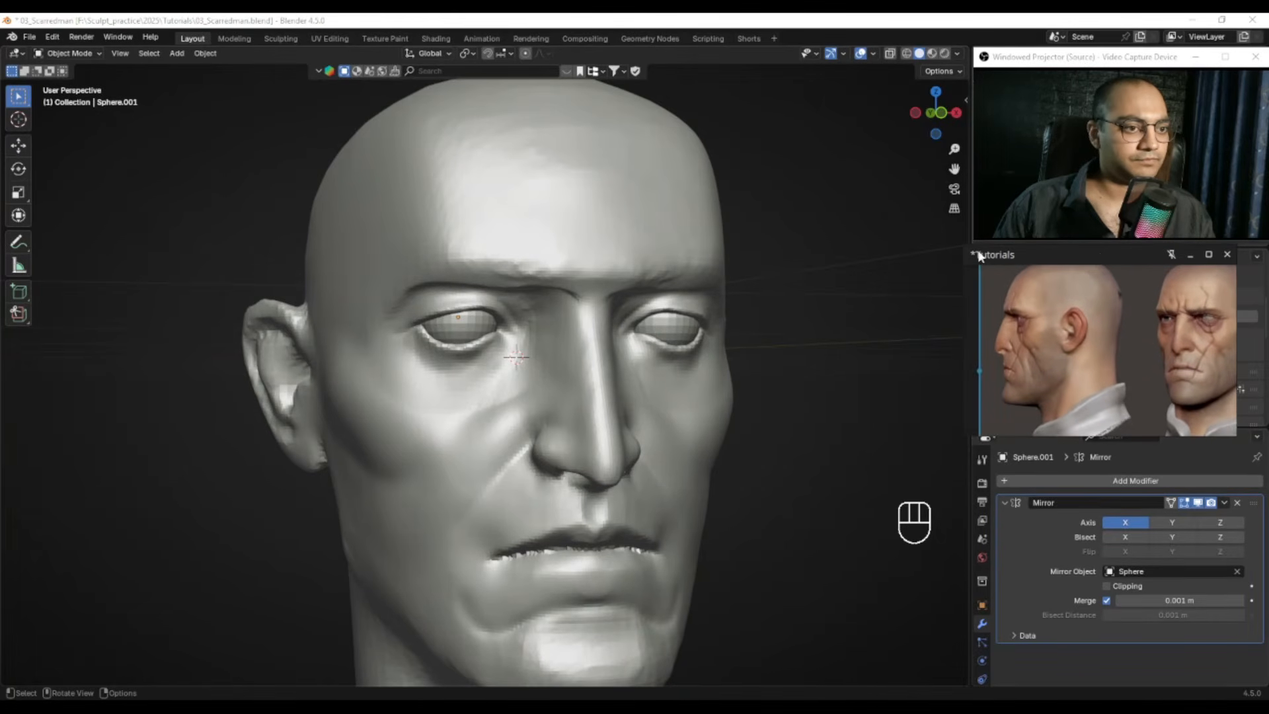
click(656, 208)
key(ctrl+Tab)
scroll(476, 341, up, 5)
key(ctrl+Tab)
Step: Adjust the area around the outer eye with the Grab brush, undo one stroke and smooth the skin above the lid
middle_drag(476, 340, 506, 304)
mouse_move(505, 304)
shift+middle_down()
mouse_move(509, 339)
mouse_move(439, 277)
shift+middle_up()
key(f)
click(484, 318)
key(f)
click(389, 295)
key(ctrl+z)
key(f)
click(381, 295)
mouse_move(389, 301)
shift+mouse_down()
mouse_move(558, 291)
mouse_move(478, 304)
shift+mouse_up()
middle_drag(398, 304, 351, 370)
ctrl+alt+drag(351, 372, 371, 394)
middle_drag(371, 394, 431, 398)
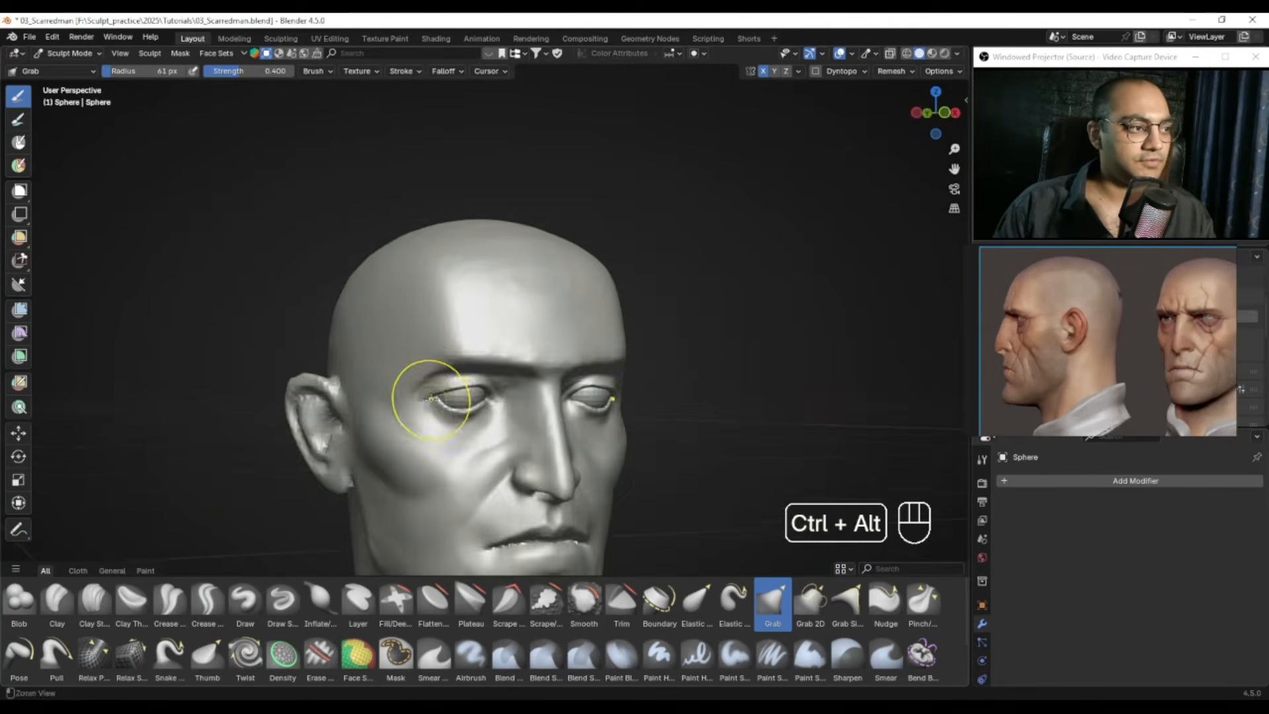
Step: Set the brush radius to 31 px, switch to Clay Strips and enlarge the front reference around the eyes
ctrl+alt+drag(431, 399, 453, 369)
key(f)
click(369, 383)
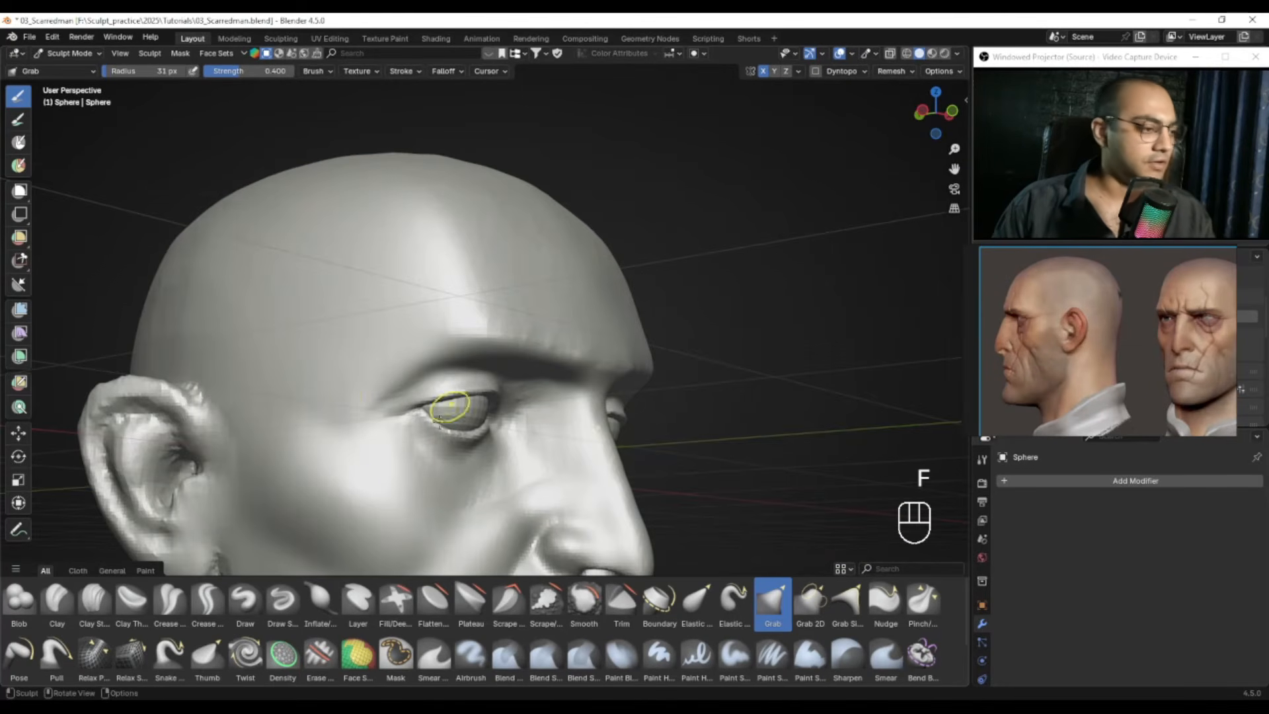
click(99, 603)
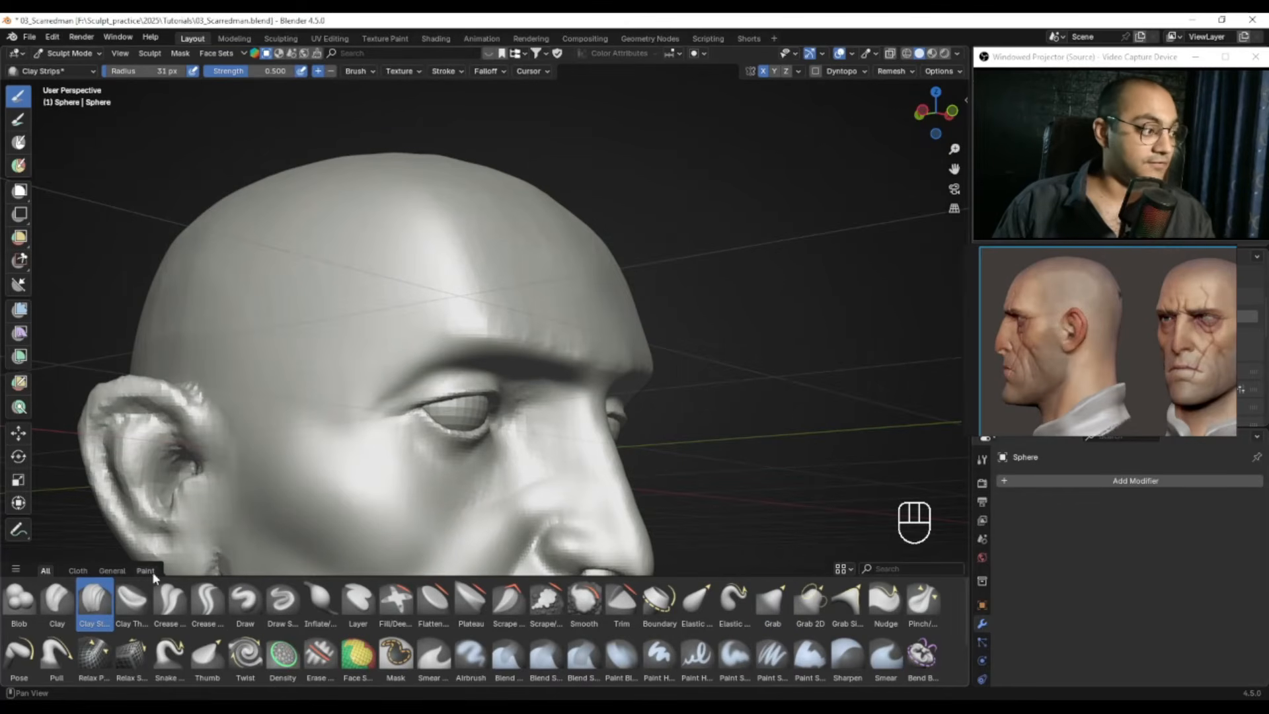
alt+drag(1064, 333, 935, 327)
alt+drag(1110, 337, 1026, 337)
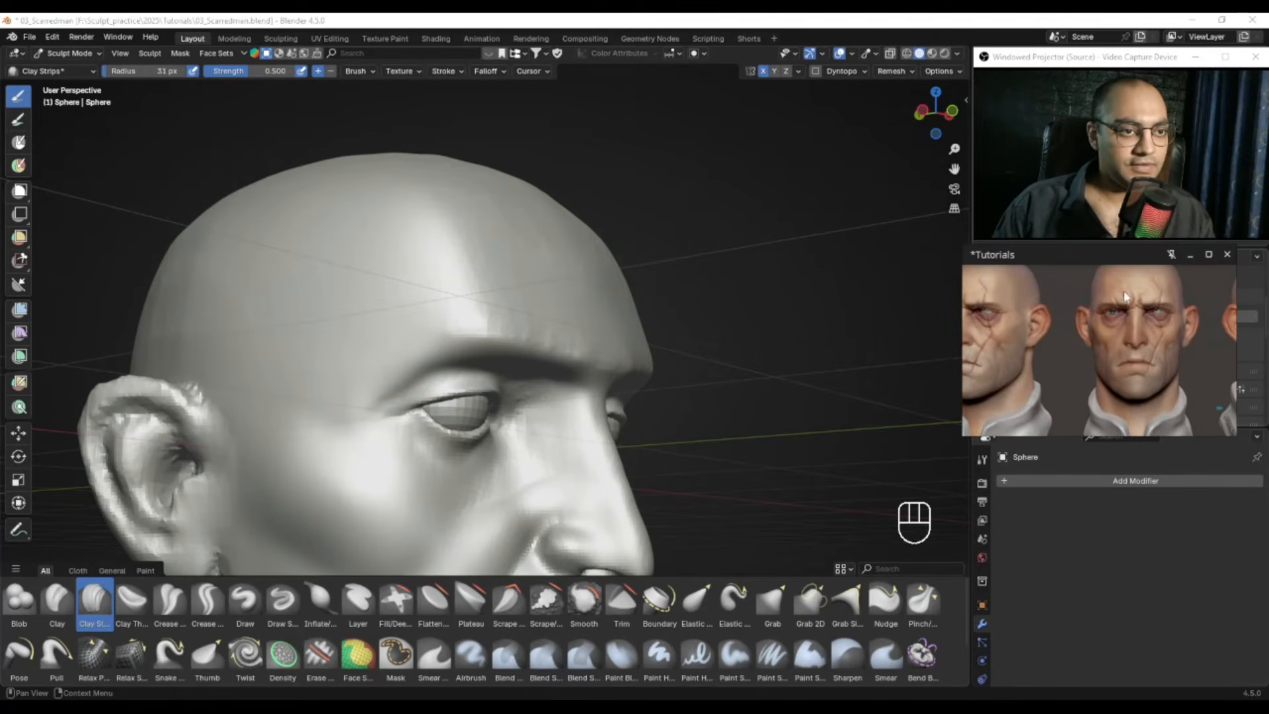
scroll(1097, 322, up, 6)
alt+drag(1095, 389, 1021, 423)
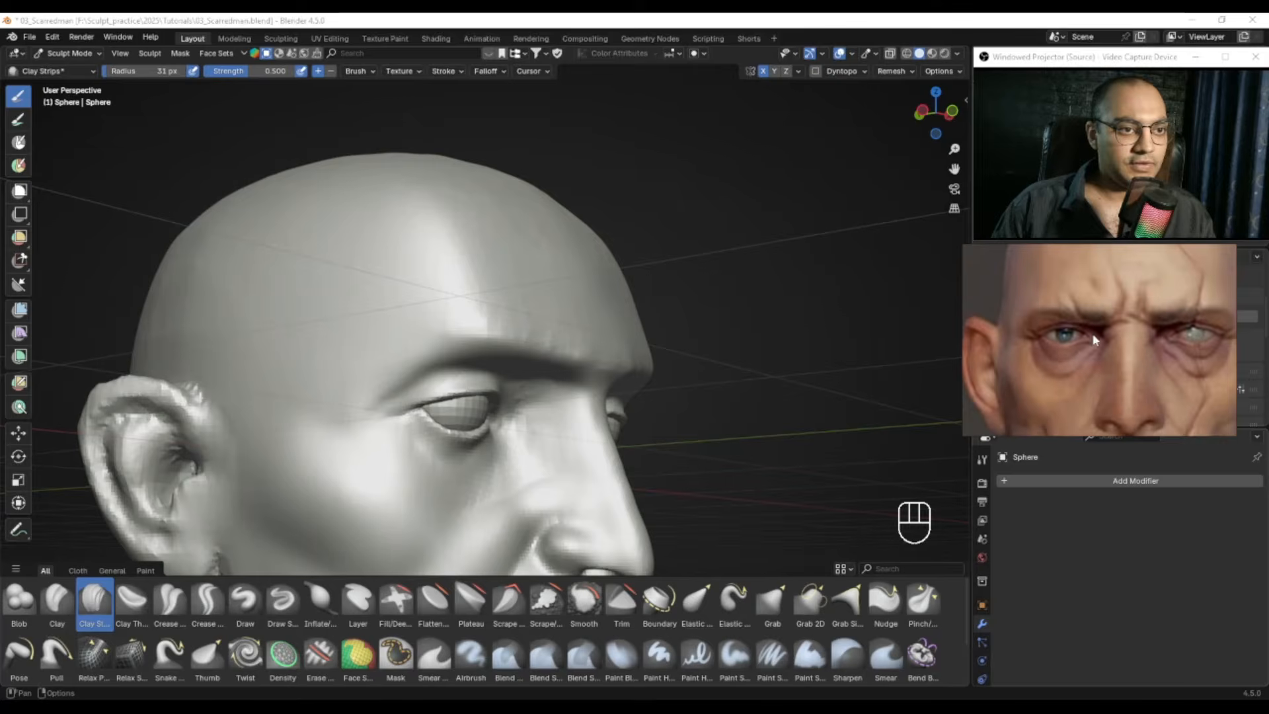
scroll(1062, 327, up, 2)
Step: Build up the fold below the outer brow with Clay Strips at 54 px
alt+middle_drag(505, 351, 585, 330)
scroll(503, 333, up, 2)
mouse_move(585, 330)
alt+shift+middle_down()
mouse_move(580, 312)
mouse_move(478, 317)
mouse_move(495, 359)
alt+shift+middle_up()
key(f)
key(f)
click(427, 374)
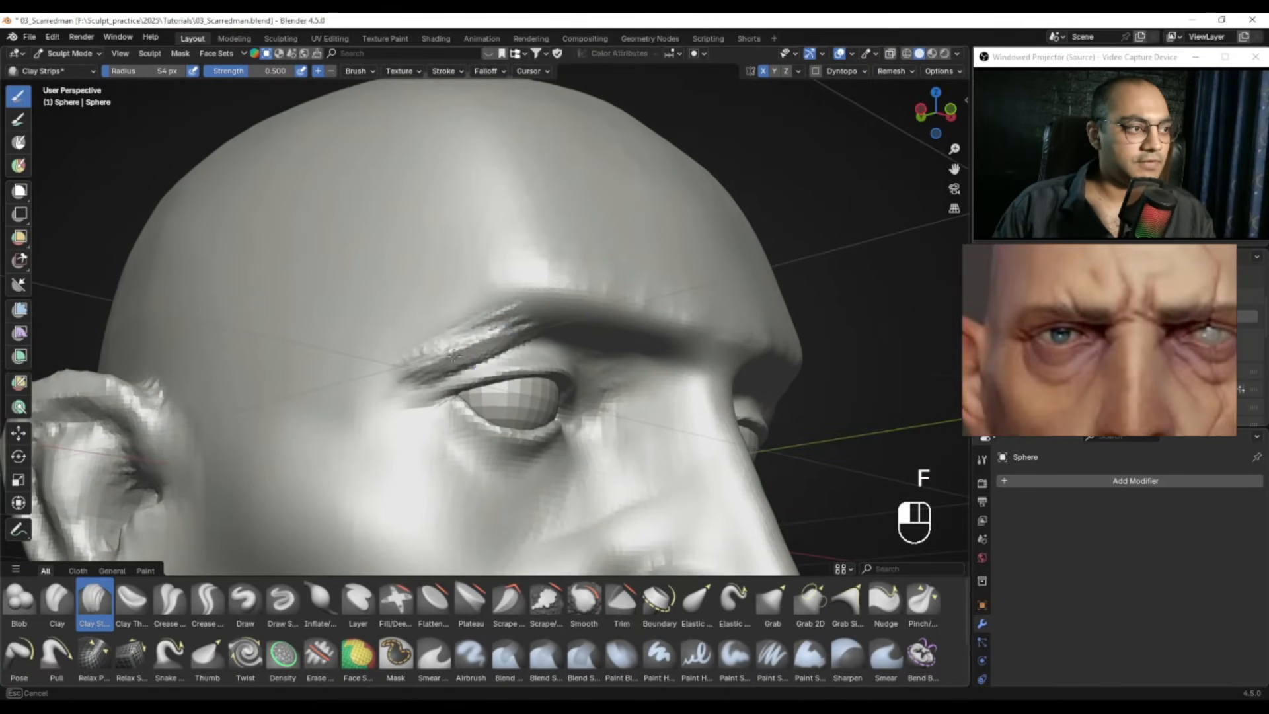
drag(430, 369, 489, 336)
Step: Extend the brow fold inward above the upper eyelid with Clay Strips at 70 px
alt+middle_drag(515, 337, 481, 344)
key(f)
click(502, 347)
key(f)
click(512, 341)
drag(541, 338, 552, 334)
middle_drag(542, 337, 509, 338)
key(f)
click(499, 342)
drag(499, 342, 557, 341)
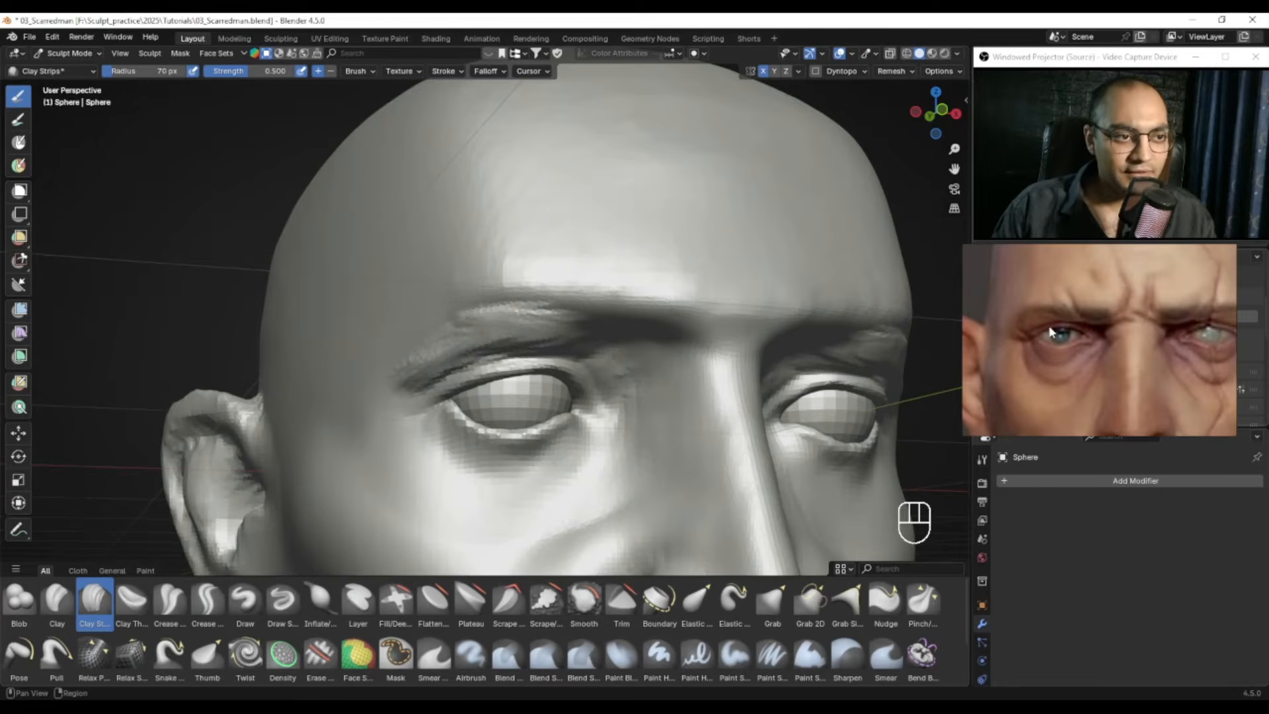
Step: Smooth the fold above the upper eyelid, undo one stroke and blend it with the brush at 67 px
alt+middle_drag(413, 357, 449, 360)
key(f)
click(456, 361)
key(f)
click(481, 347)
shift+drag(481, 347, 456, 353)
key(f)
click(464, 357)
key(ctrl+z)
key(f)
click(443, 354)
key(f)
click(492, 343)
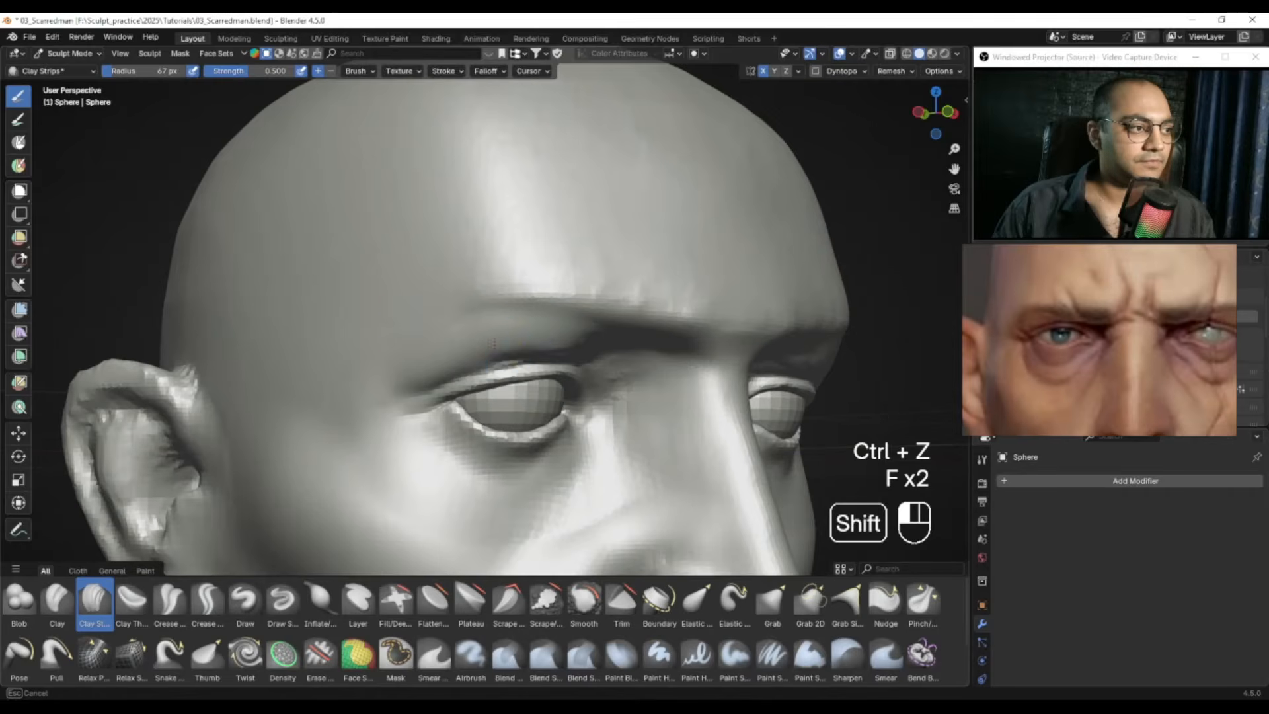
Step: Fill out the inner upper eyelid area toward the nose bridge with Clay Strips at 89 px
alt+middle_drag(592, 333, 503, 373)
alt+middle_drag(489, 360, 529, 343)
alt+middle_drag(509, 340, 537, 340)
key(f)
drag(492, 357, 529, 344)
key(f)
mouse_move(552, 346)
alt+middle_down()
mouse_move(513, 338)
mouse_move(548, 343)
mouse_move(525, 355)
alt+middle_up()
click(555, 338)
key(f)
click(515, 338)
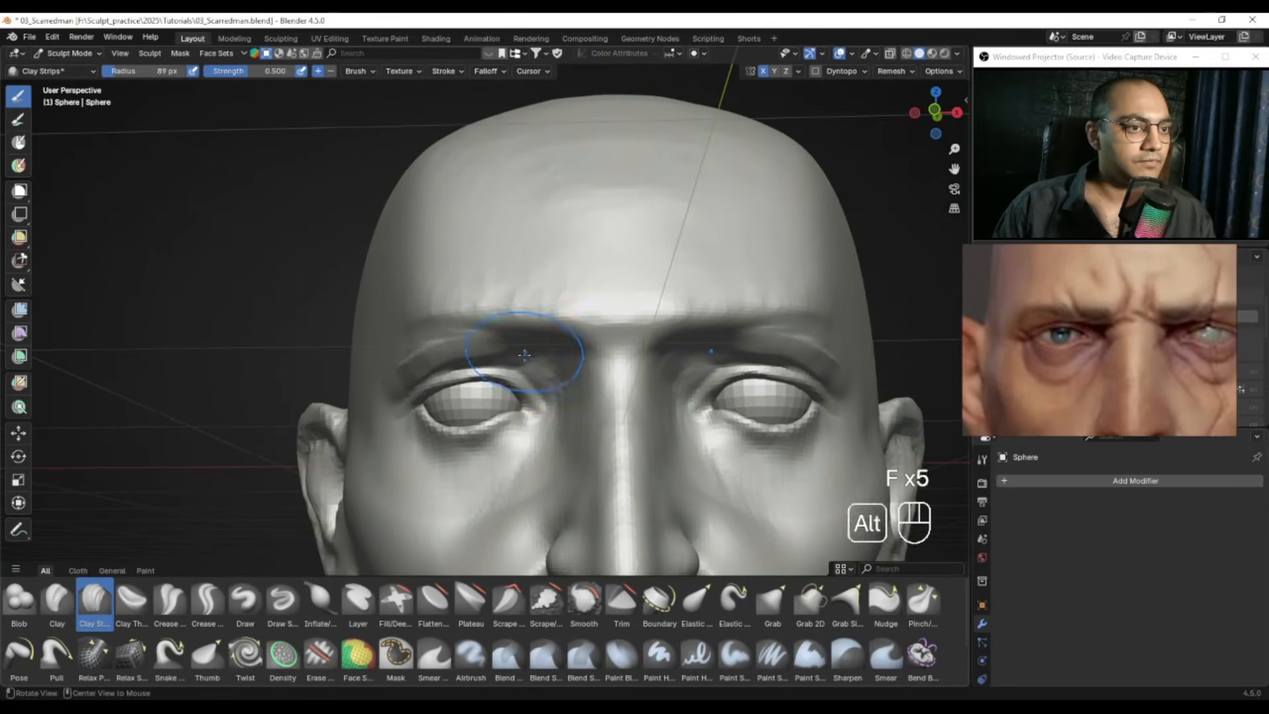
Step: Refine the brow ridge above the eye from a low angle with Clay Strips at 34 px
mouse_move(545, 346)
alt+mouse_down()
mouse_move(536, 291)
mouse_move(457, 298)
mouse_move(493, 313)
alt+mouse_up()
key(f)
click(489, 301)
alt+drag(495, 317, 505, 332)
key(f)
click(469, 316)
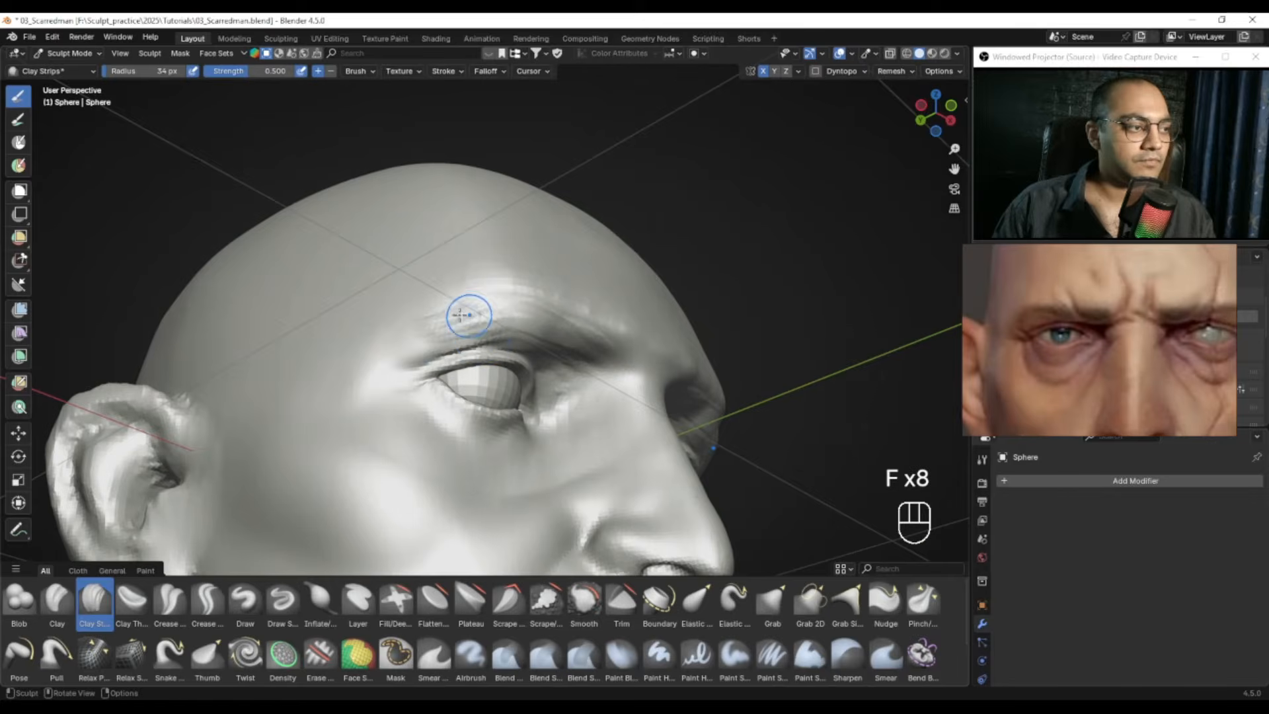
Step: Bring up the three-quarter reference and refine the brow and upper eyelid area with Clay Strips
alt+drag(384, 341, 417, 390)
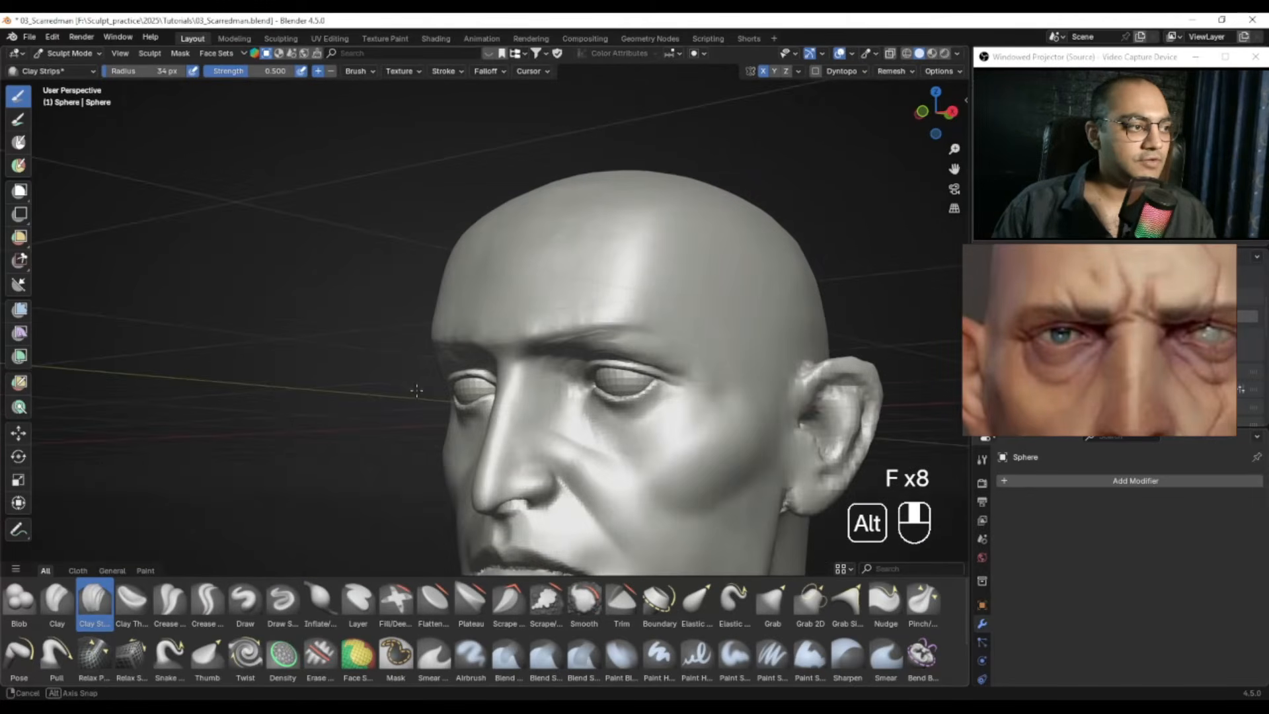
alt+drag(1088, 353, 1026, 336)
scroll(1053, 336, down, 4)
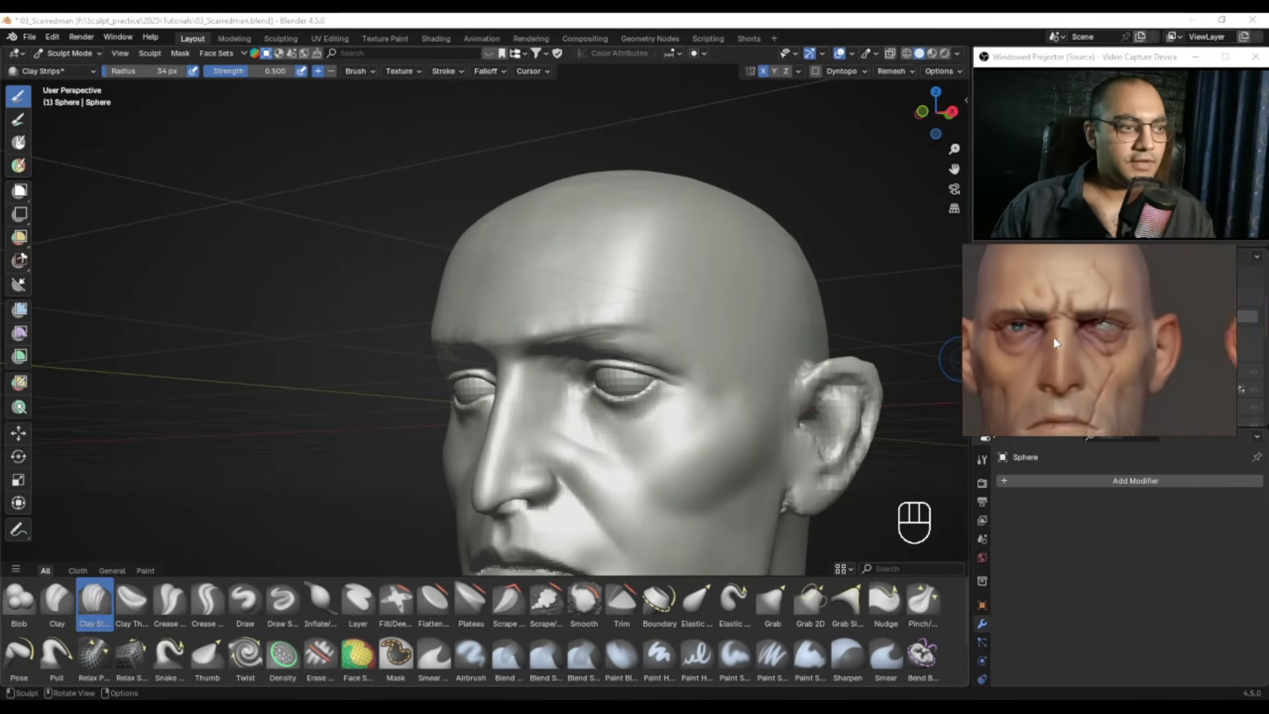
alt+drag(1187, 325, 965, 306)
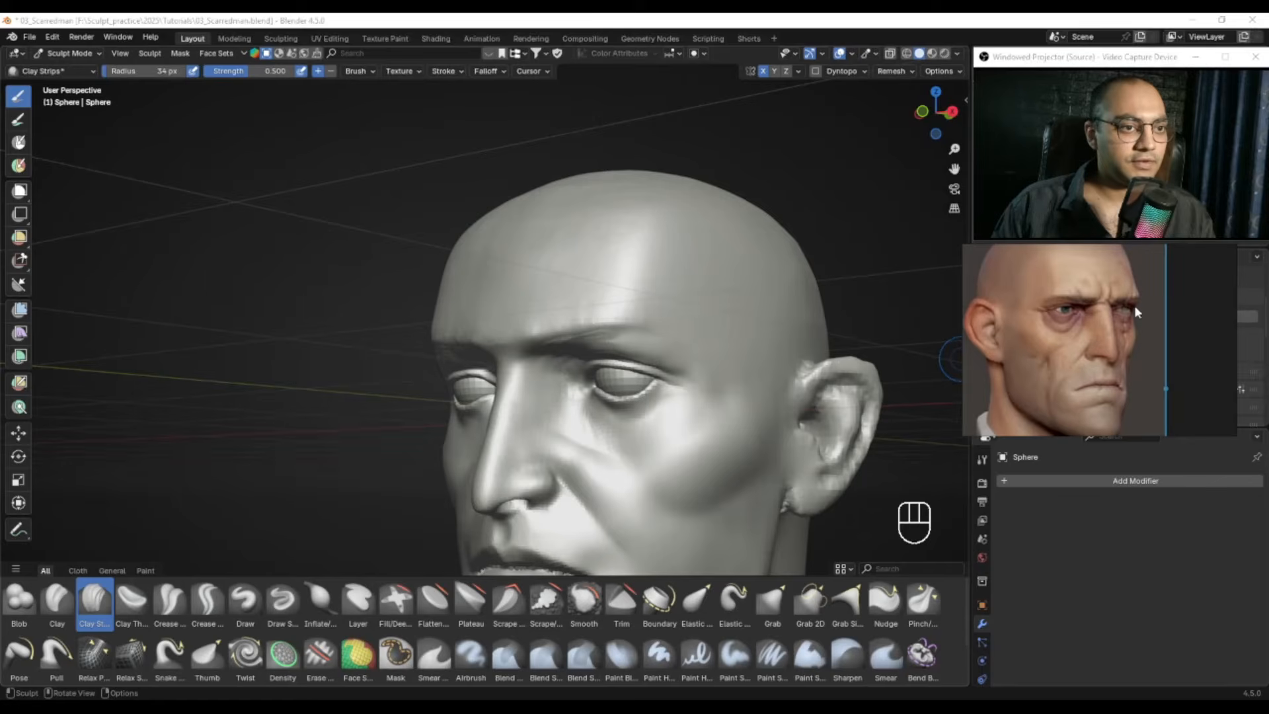
mouse_move(476, 346)
alt+mouse_down()
mouse_move(546, 340)
mouse_move(478, 347)
mouse_move(517, 368)
mouse_move(529, 317)
mouse_move(533, 356)
mouse_move(576, 344)
alt+mouse_up()
key(f)
click(504, 331)
key(f)
mouse_move(577, 357)
alt+mouse_down()
mouse_move(570, 336)
mouse_move(490, 340)
mouse_move(482, 365)
alt+mouse_up()
click(572, 336)
Step: Mask the eyelids and surrounding sockets with the Mask brush at 51 px and soften the mask
mouse_move(527, 361)
shift+middle_down()
mouse_move(628, 350)
mouse_move(506, 333)
mouse_move(546, 383)
mouse_move(525, 340)
shift+middle_up()
mouse_move(526, 340)
ctrl+middle_down()
mouse_move(525, 302)
mouse_move(518, 343)
ctrl+middle_up()
key(m)
drag(550, 353, 503, 342)
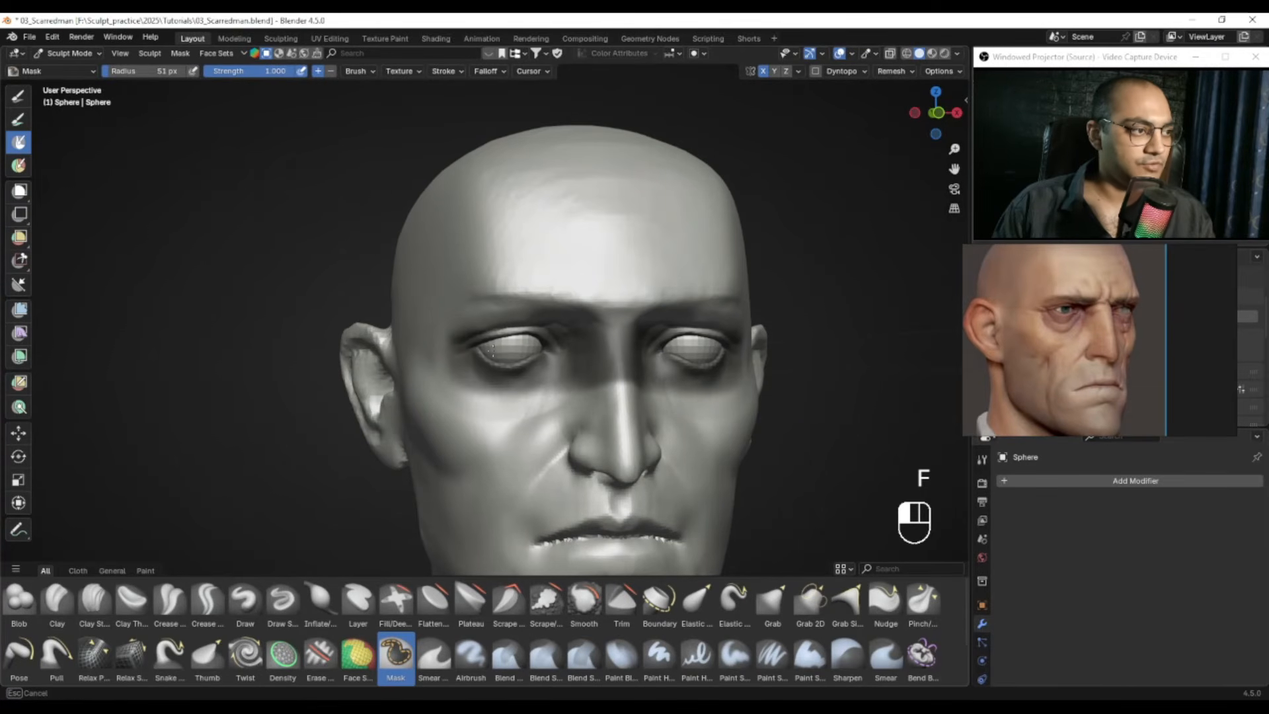
shift+drag(573, 373, 542, 378)
Step: Reshape the brow around the masked eyes with the Grab brush at 187 px
mouse_move(576, 360)
middle_down()
mouse_move(541, 345)
mouse_move(628, 339)
mouse_move(562, 345)
middle_up()
key(g)
key(f)
key(f)
key(f)
click(508, 324)
key(f)
key(f)
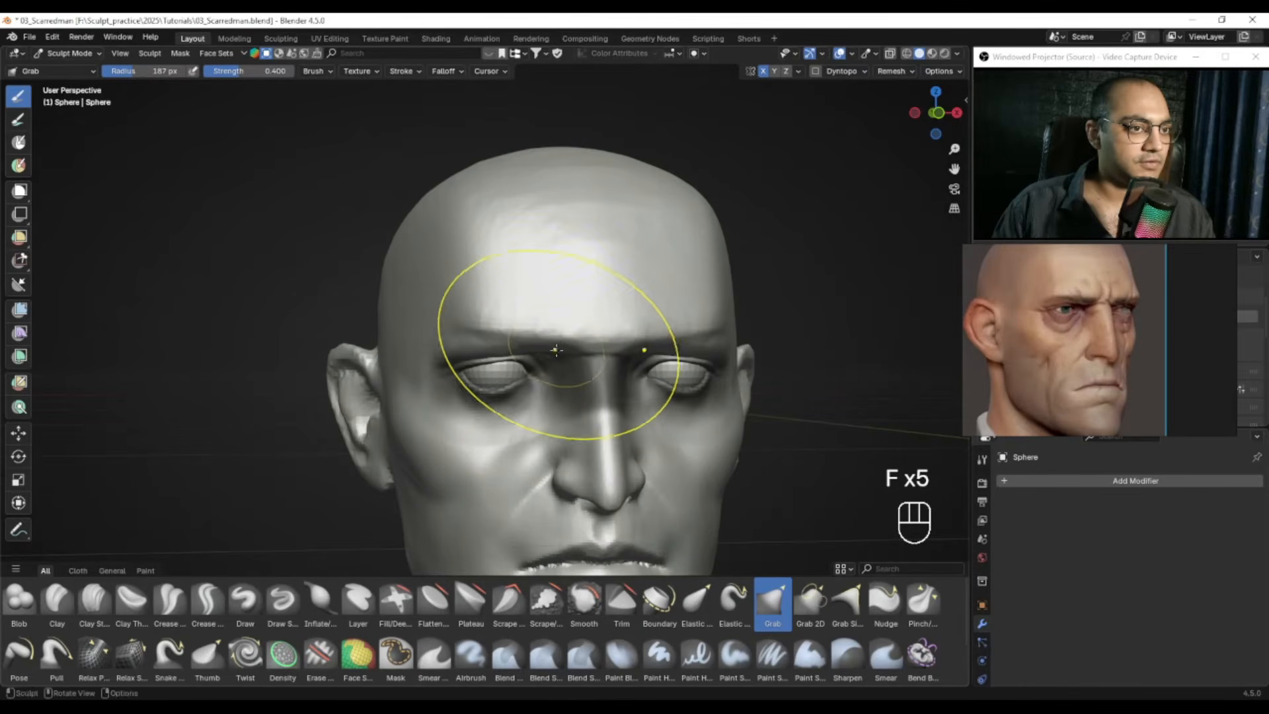
Step: Refine the brow ridge above the eyes with the Grab brush at 49 px and smooth its inner end
middle_drag(555, 350, 541, 352)
mouse_move(531, 355)
ctrl+alt+mouse_down()
mouse_move(519, 410)
mouse_move(527, 331)
ctrl+alt+mouse_up()
ctrl+alt+drag(431, 351, 437, 321)
alt+drag(437, 320, 562, 310)
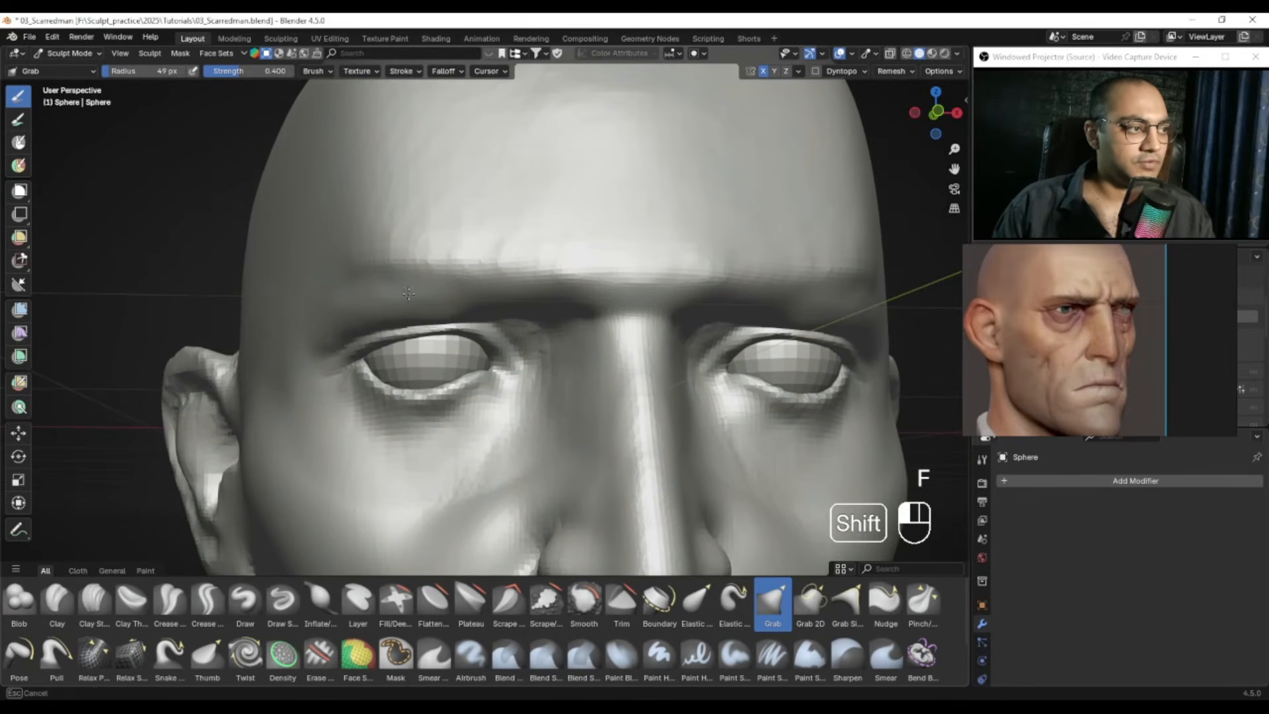
shift+drag(539, 307, 530, 306)
mouse_move(530, 305)
alt+mouse_down()
mouse_move(523, 271)
mouse_move(585, 253)
mouse_move(515, 260)
mouse_move(491, 245)
mouse_move(531, 340)
alt+mouse_up()
key(f)
key(f)
click(579, 252)
Step: Smooth and adjust the eyelid edges around the eyeball, using the Grab brush at 16 px
mouse_move(508, 313)
alt+middle_down()
mouse_move(529, 343)
mouse_move(505, 386)
mouse_move(554, 378)
mouse_move(543, 400)
mouse_move(598, 382)
alt+middle_up()
alt+shift+middle_drag(493, 397, 486, 362)
ctrl+alt+middle_drag(486, 363, 487, 340)
mouse_move(487, 340)
alt+middle_down()
mouse_move(512, 344)
mouse_move(439, 368)
mouse_move(476, 286)
mouse_move(540, 312)
alt+middle_up()
key(f)
shift+click(437, 365)
key(f)
click(467, 376)
Step: Carve into the hollow of the ear behind the tragus using the Draw brush in subtract direction
ctrl+alt+drag(539, 312, 557, 226)
alt+drag(1013, 355, 1197, 340)
alt+drag(1036, 300, 1068, 316)
ctrl+middle_drag(311, 400, 315, 361)
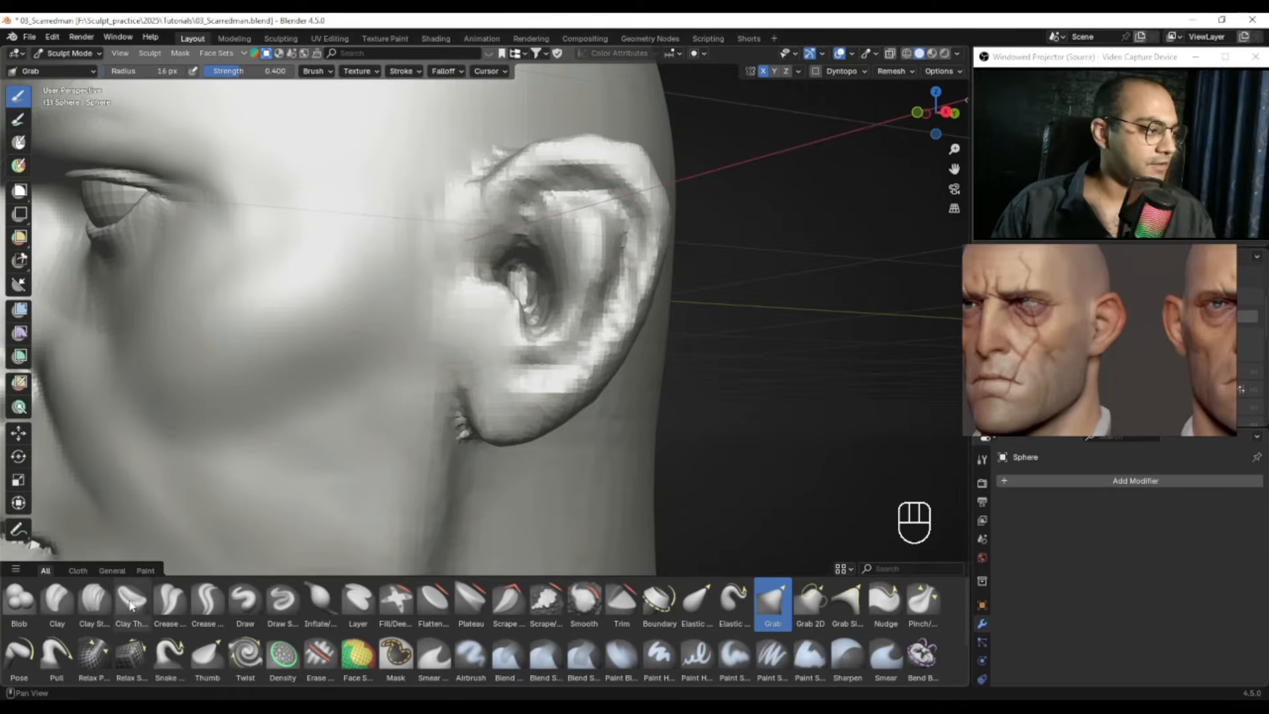
click(233, 598)
mouse_move(586, 292)
alt+shift+mouse_down()
mouse_move(598, 349)
mouse_move(569, 344)
alt+shift+mouse_up()
alt+drag(470, 343, 510, 351)
key(f)
click(478, 311)
ctrl+drag(471, 276, 473, 314)
Step: Try smoothing the front wall of the ear's hollow and undo the last stroke
mouse_move(463, 319)
alt+mouse_down()
mouse_move(437, 321)
mouse_move(440, 356)
mouse_move(490, 357)
mouse_move(475, 342)
alt+mouse_up()
key(f)
click(434, 324)
key(f)
click(437, 334)
key(f)
click(495, 357)
key(f)
shift+drag(451, 294, 465, 321)
alt+drag(465, 321, 515, 296)
key(f)
click(521, 294)
key(ctrl+z)
Step: Deepen the ear canal opening with the Draw brush at 27 px and smooth its front edge
key(f)
click(496, 321)
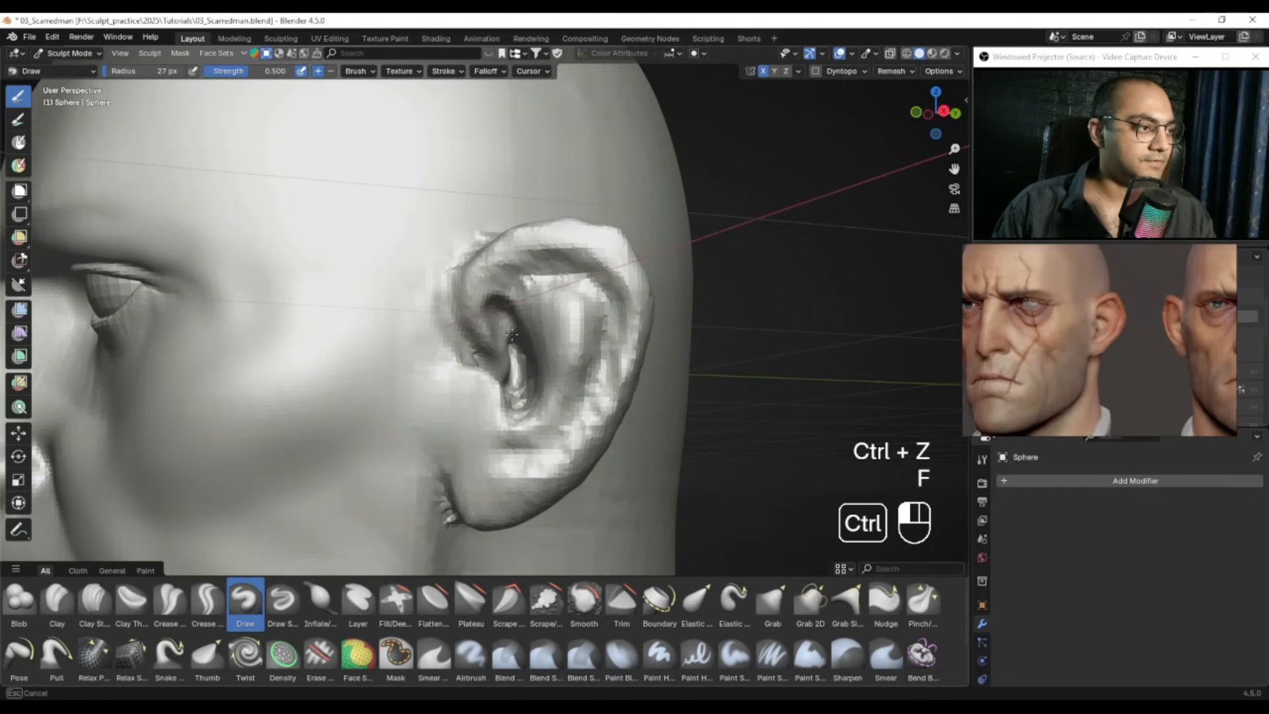
ctrl+drag(502, 333, 500, 338)
alt+drag(501, 339, 459, 334)
shift+drag(459, 314, 470, 340)
Step: Bring up the side-profile reference, smooth the ear's central hollow and deepen it with the Draw brush at 58 px
mouse_move(1058, 364)
alt+mouse_down()
mouse_move(991, 362)
mouse_move(953, 345)
alt+mouse_up()
alt+drag(1078, 335, 1145, 339)
alt+drag(476, 318, 442, 331)
key(f)
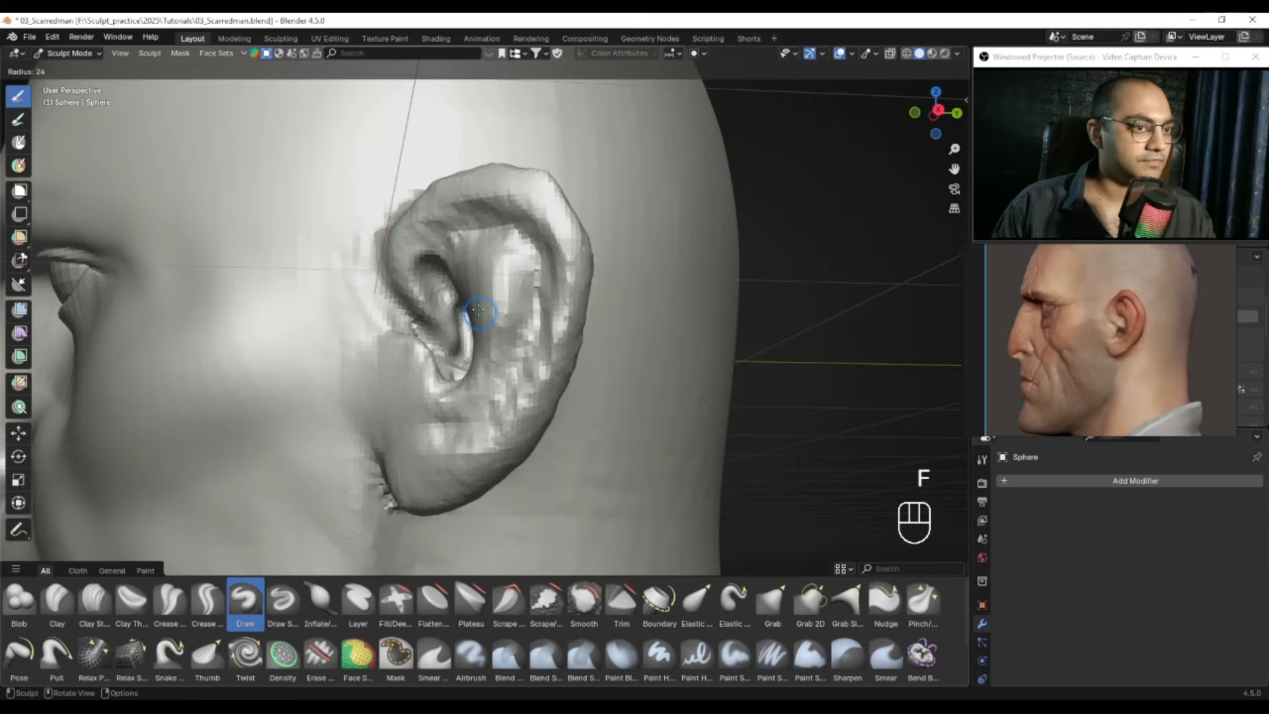
click(503, 316)
mouse_move(492, 312)
alt+mouse_down()
mouse_move(524, 317)
mouse_move(509, 316)
alt+mouse_up()
key(f)
click(613, 312)
mouse_move(612, 312)
alt+mouse_down()
mouse_move(626, 316)
mouse_move(578, 299)
mouse_move(504, 339)
alt+mouse_up()
key(f)
click(590, 317)
middle_drag(504, 338, 479, 330)
key(f)
click(479, 329)
shift+drag(439, 311, 442, 341)
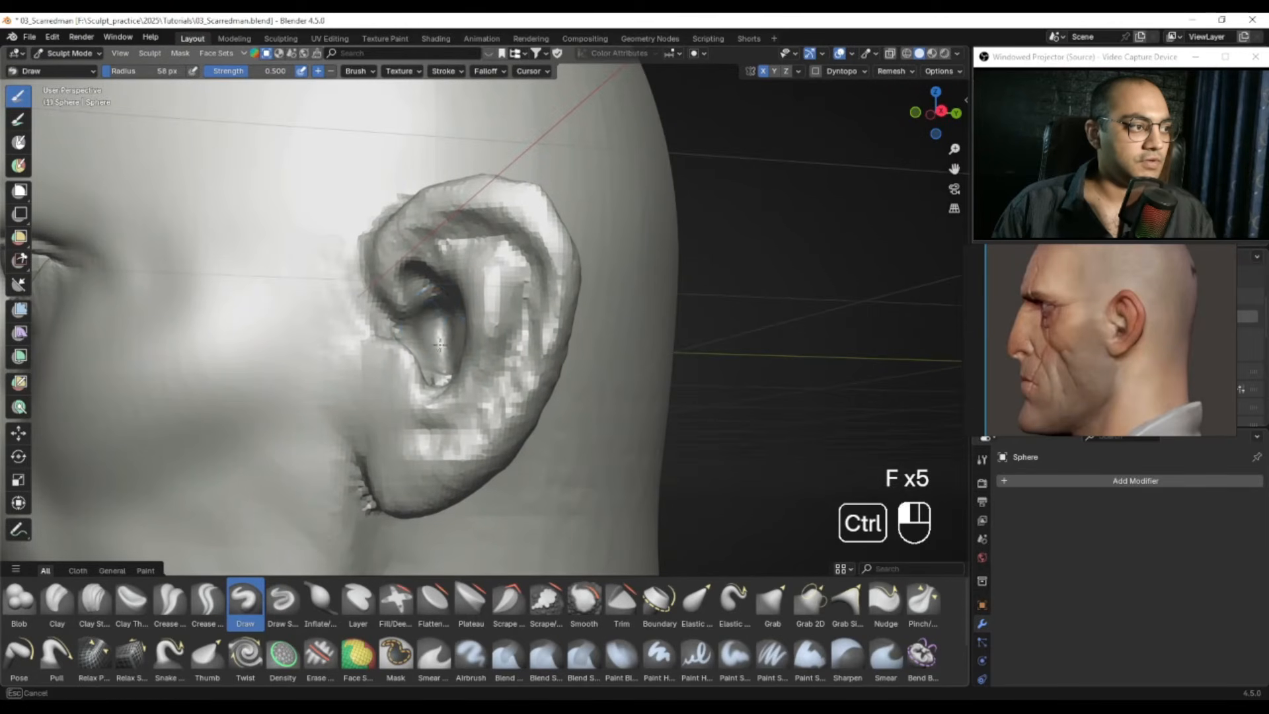
ctrl+drag(426, 288, 437, 331)
Step: Carve the groove inside the ear's upper outer rim with a smaller Draw brush
mouse_move(456, 317)
middle_down()
mouse_move(497, 309)
mouse_move(502, 258)
middle_up()
shift+middle_drag(498, 251, 492, 255)
key(f)
click(490, 254)
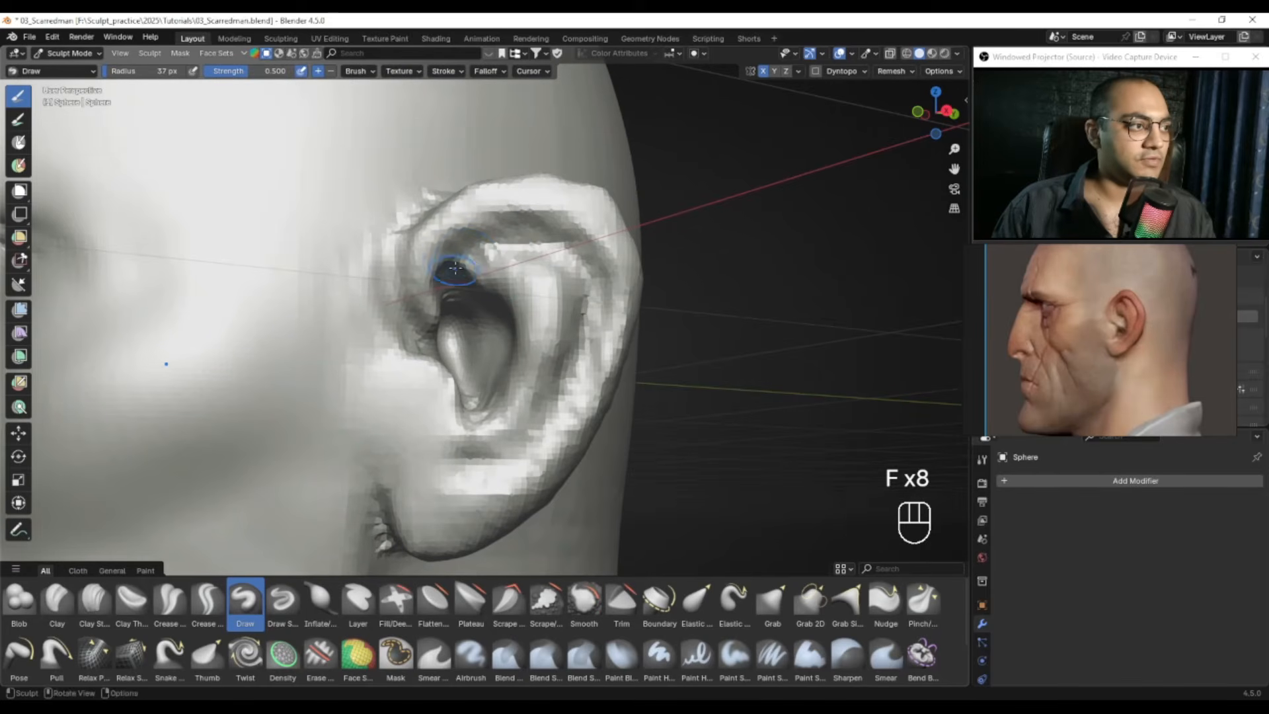
ctrl+drag(560, 245, 557, 247)
mouse_move(554, 252)
ctrl+middle_down()
mouse_move(538, 292)
mouse_move(548, 276)
ctrl+middle_up()
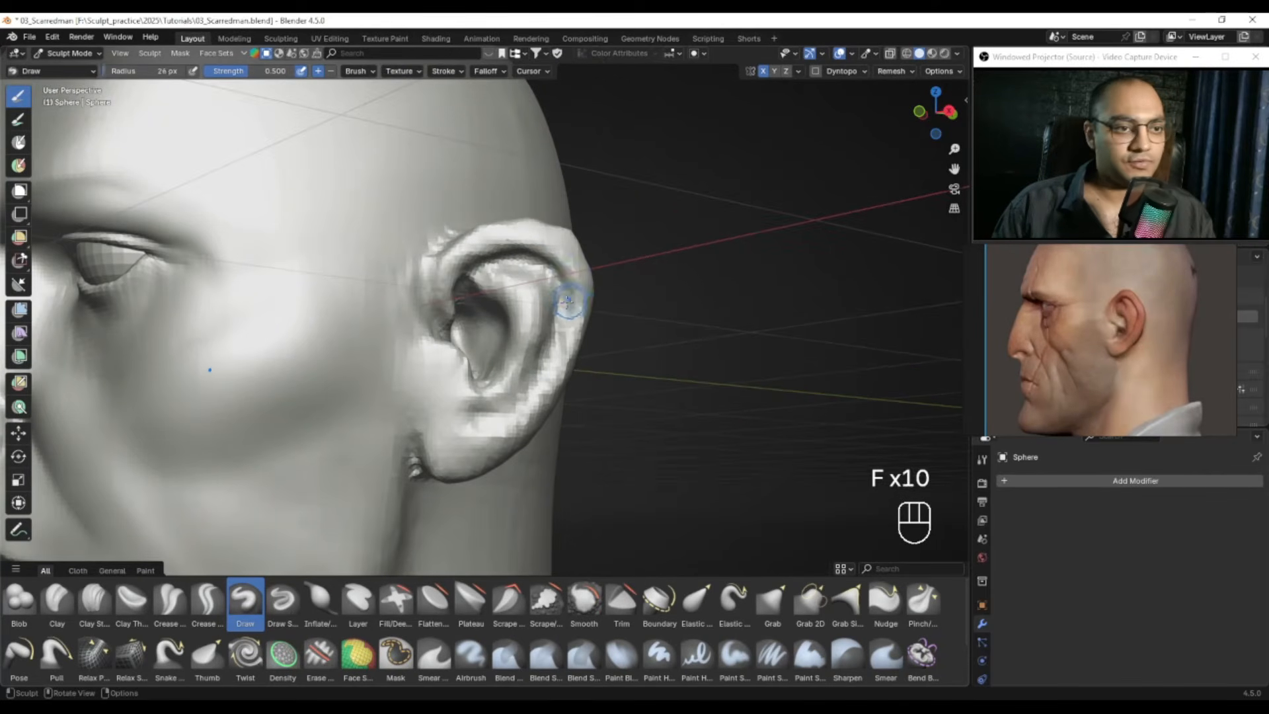
Step: Carve the groove inside the ear's outer rim and refine the inner fold with the Draw brush
key(f)
click(552, 275)
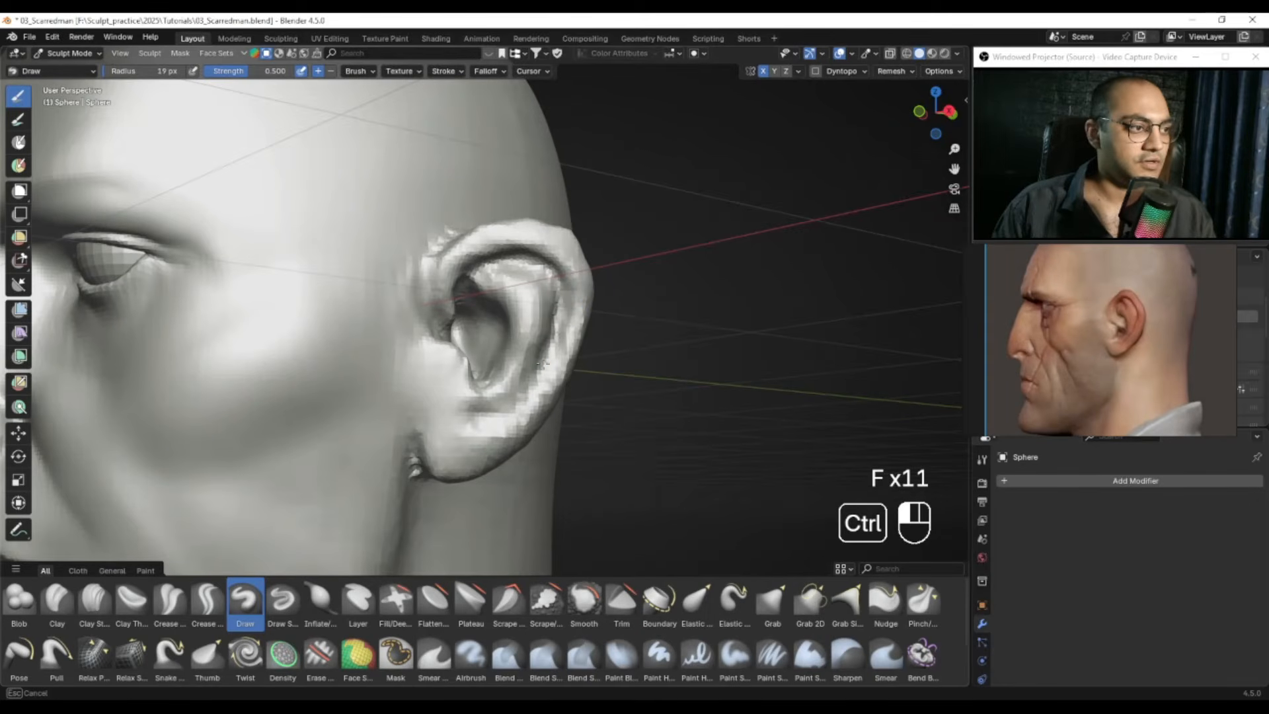
mouse_move(528, 394)
middle_down()
mouse_move(482, 242)
mouse_move(458, 374)
middle_up()
key(f)
click(474, 285)
ctrl+alt+drag(520, 339, 533, 320)
key(f)
click(551, 308)
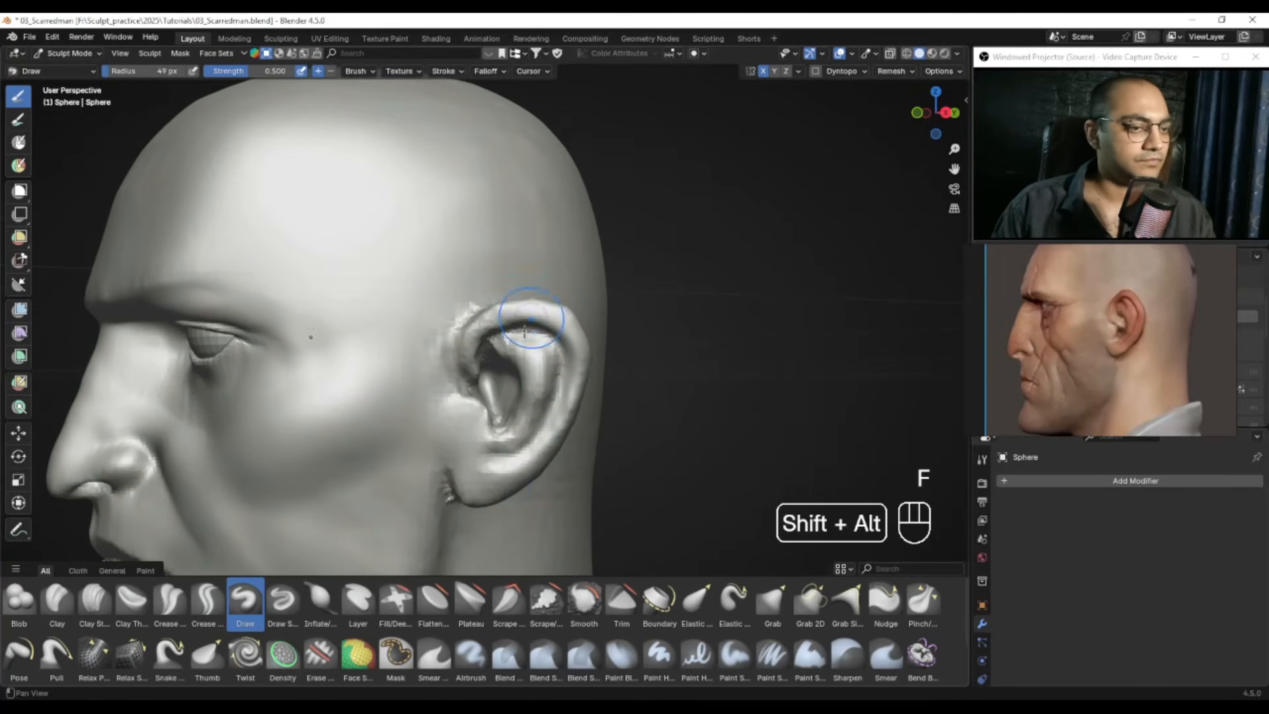
Step: Reshape the ear's outer rim and lobe contour with the Grab brush, varying the brush radius for each area
alt+shift+drag(529, 317, 575, 231)
ctrl+alt+drag(575, 231, 582, 185)
key(g)
mouse_move(558, 357)
alt+mouse_down()
mouse_move(545, 370)
mouse_move(565, 391)
mouse_move(522, 402)
mouse_move(638, 369)
mouse_move(629, 401)
alt+mouse_up()
key(f)
click(539, 378)
key(f)
click(598, 387)
key(f)
click(593, 385)
key(f)
click(650, 393)
key(f)
click(650, 393)
key(f)
mouse_move(672, 359)
alt+shift+mouse_down()
mouse_move(633, 390)
mouse_move(663, 337)
mouse_move(647, 291)
alt+shift+mouse_up()
alt+drag(580, 325, 525, 324)
ctrl+alt+drag(525, 324, 487, 185)
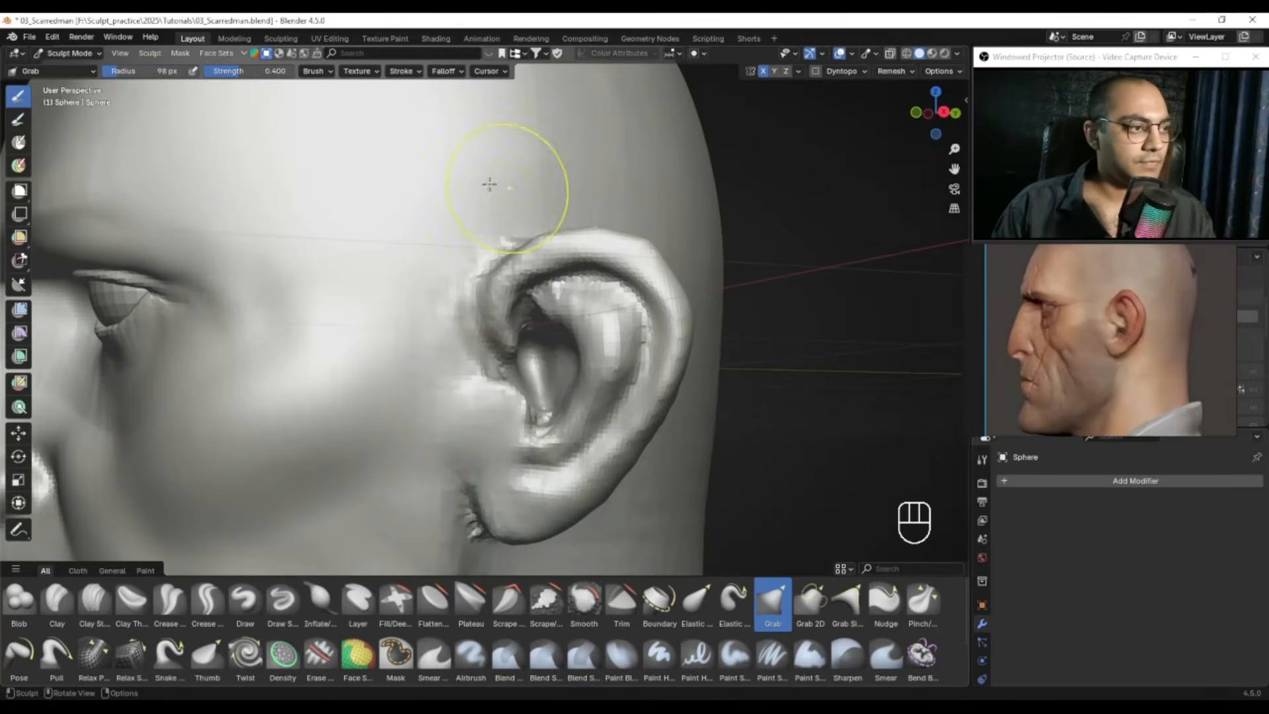
Step: Build up the ear's inner fold with the Draw brush at a 50 px radius and smooth the area above the lobe
click(256, 602)
mouse_move(595, 324)
ctrl+alt+mouse_down()
mouse_move(595, 295)
mouse_move(639, 287)
ctrl+alt+mouse_up()
key(f)
key(f)
click(651, 294)
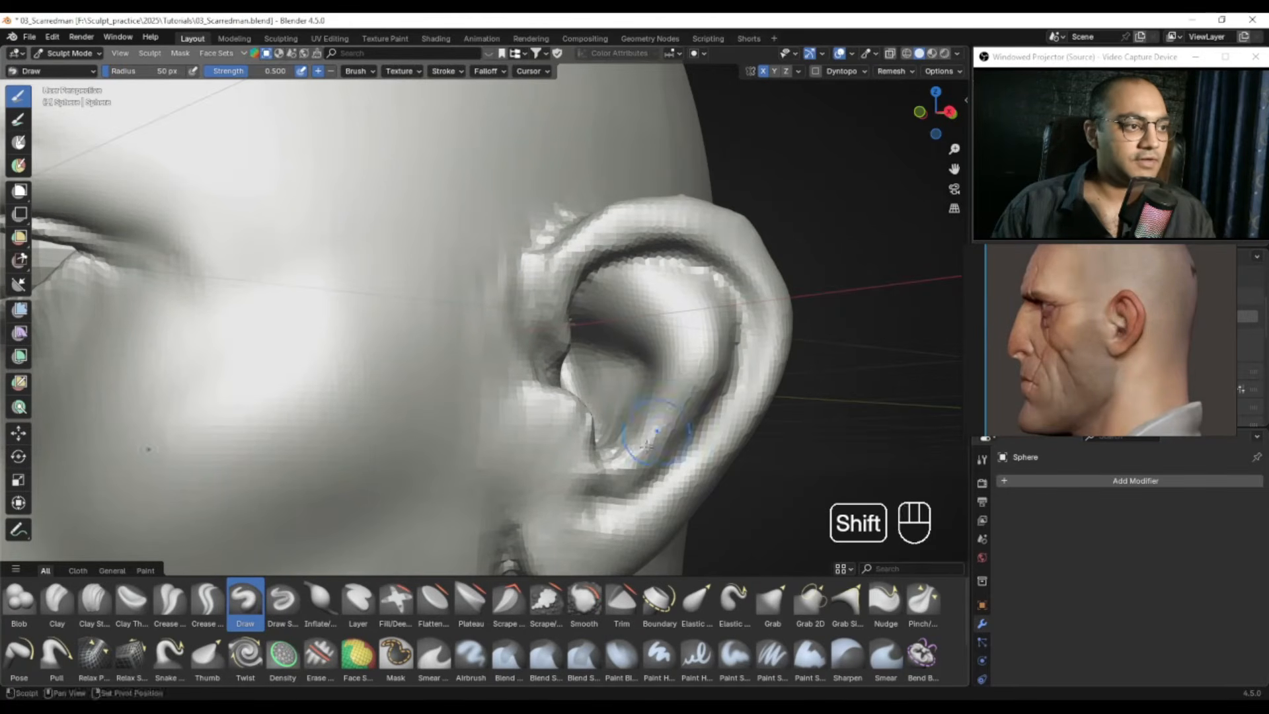
shift+drag(603, 471, 580, 482)
Step: Carve a hollow beneath the upper rim of the ear with the Draw brush in subtract mode
mouse_move(660, 283)
alt+shift+mouse_down()
mouse_move(617, 326)
mouse_move(553, 335)
alt+shift+mouse_up()
key(f)
key(f)
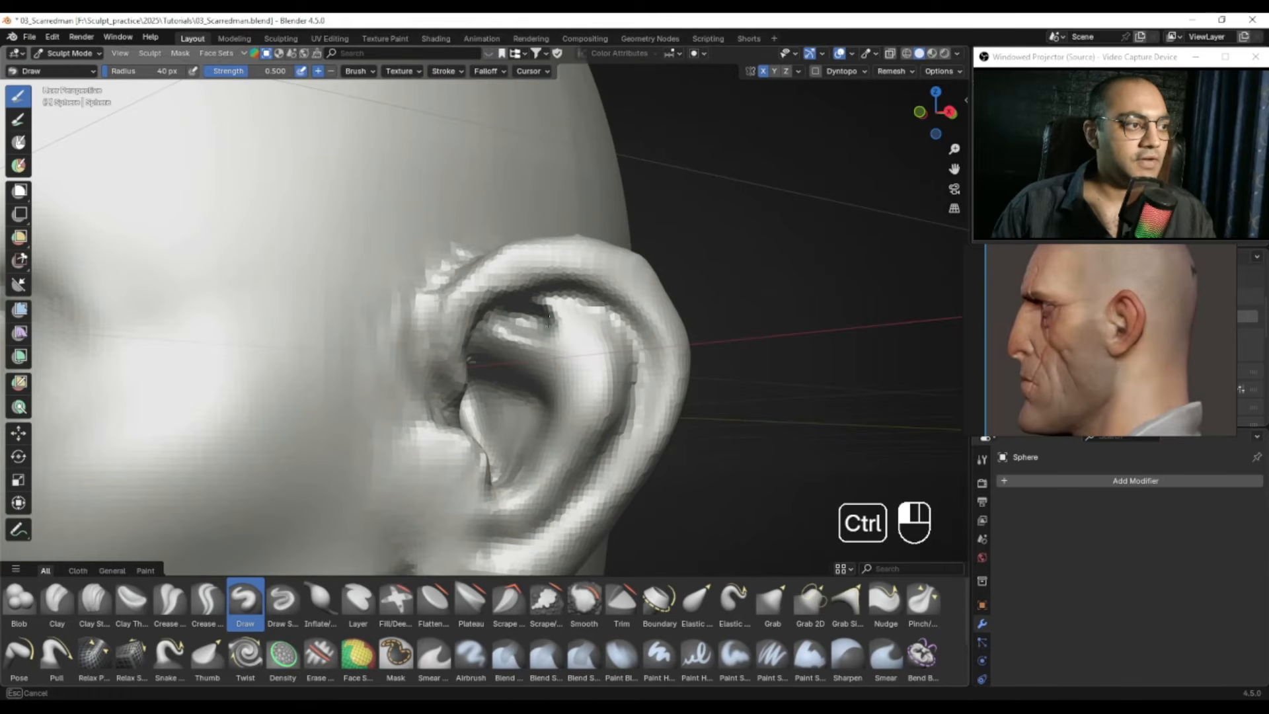
middle_drag(549, 330, 549, 312)
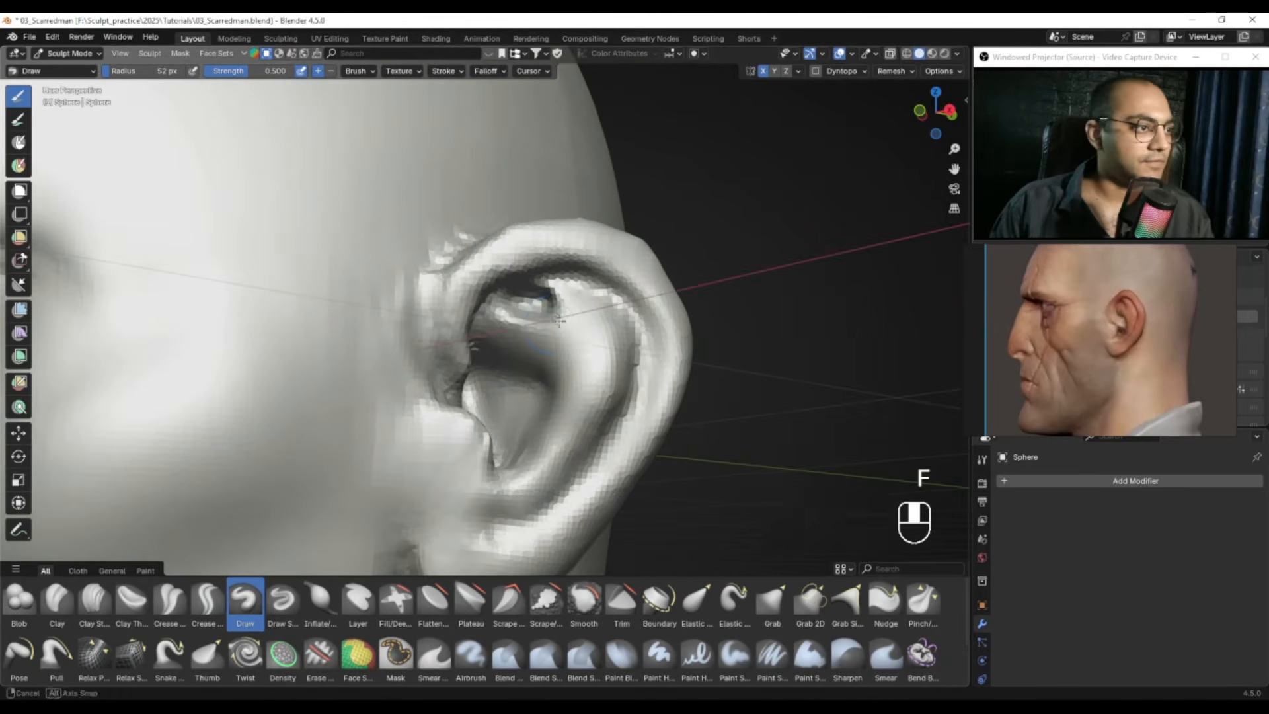
key(f)
click(551, 321)
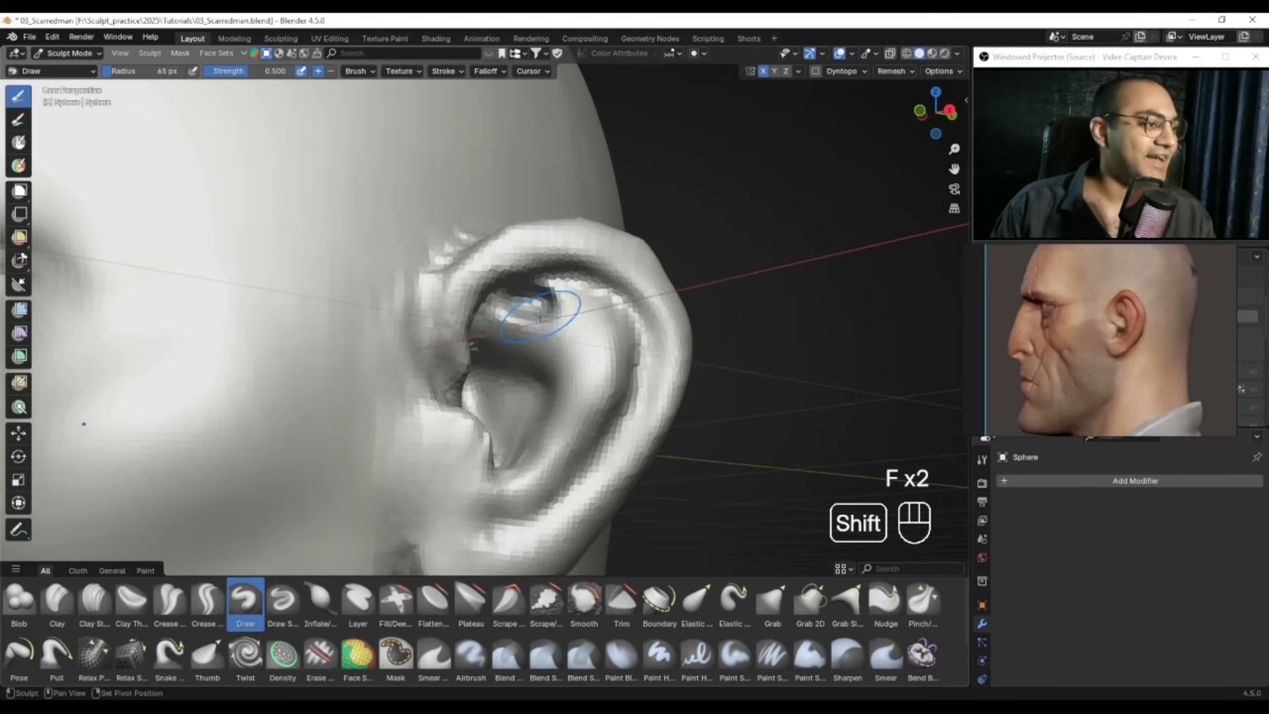
Step: Smooth the upper ear hollow and refine the fold below it with smaller Draw brush strokes
mouse_move(516, 310)
shift+mouse_down()
mouse_move(509, 326)
mouse_move(509, 303)
shift+mouse_up()
key(f)
click(532, 303)
key(f)
click(516, 296)
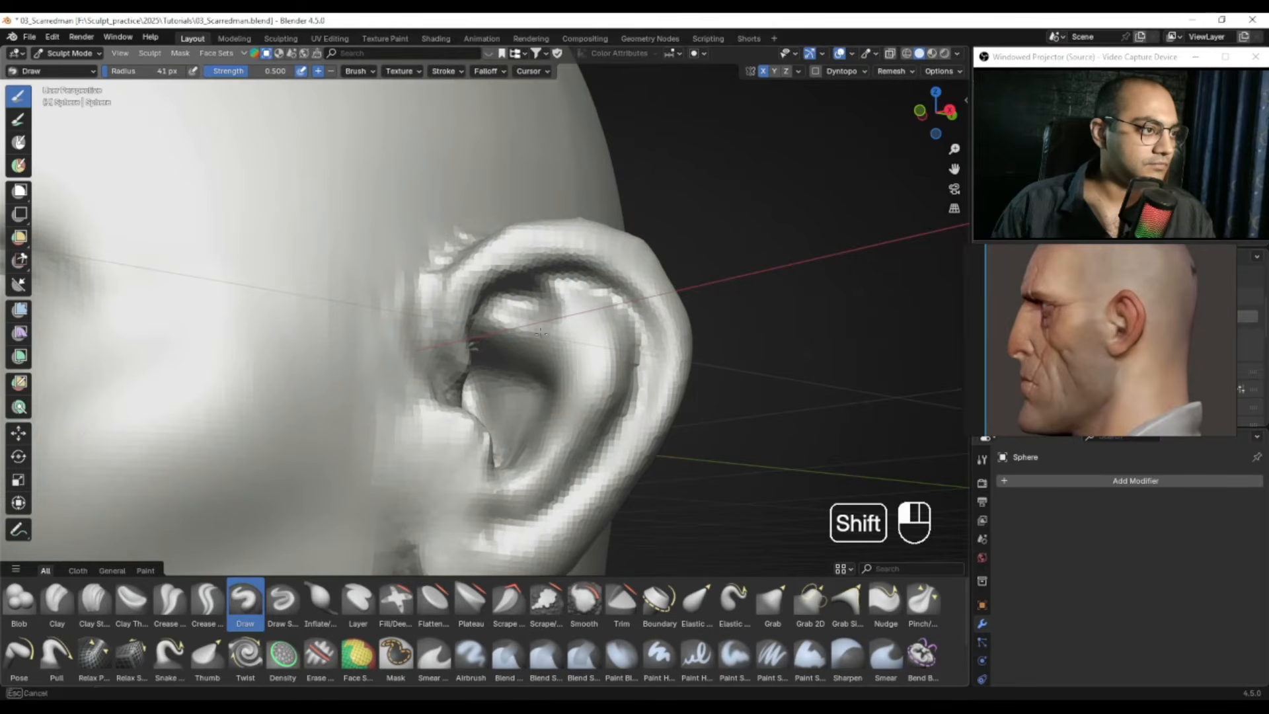
shift+drag(482, 366, 485, 370)
Step: Adjust the upper ear with the Grab brush to match the front reference, undoing the last stroke
ctrl+alt+middle_drag(485, 371, 484, 231)
mouse_move(486, 396)
middle_down()
mouse_move(597, 410)
mouse_move(576, 361)
mouse_move(567, 378)
middle_up()
alt+drag(1051, 355, 1190, 341)
alt+drag(1032, 333, 1082, 340)
ctrl+middle_drag(570, 360, 605, 322)
middle_drag(598, 330, 558, 299)
middle_drag(558, 299, 566, 310)
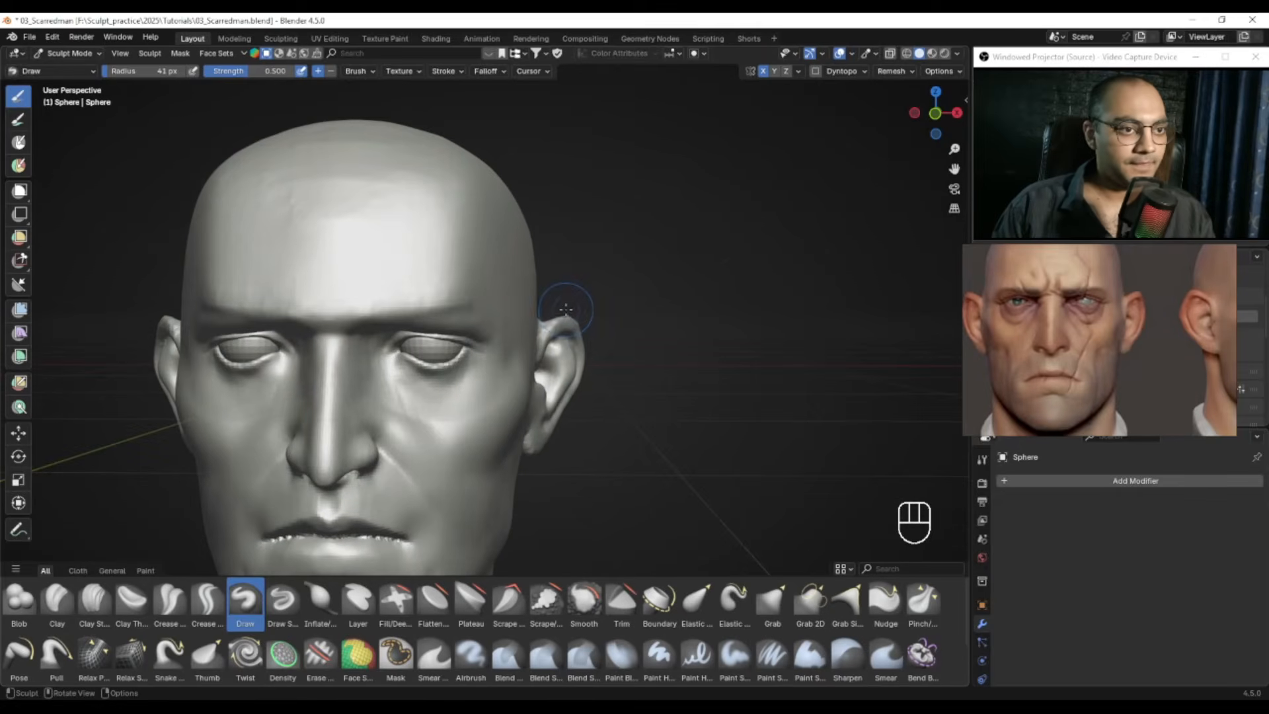
key(g)
key(f)
click(577, 312)
alt+drag(578, 312, 519, 312)
key(f)
click(497, 312)
key(ctrl+z)
Step: Reshape the area where the front of the ear joins the head with the Grab brush at a 51 px radius
key(f)
key(f)
click(533, 323)
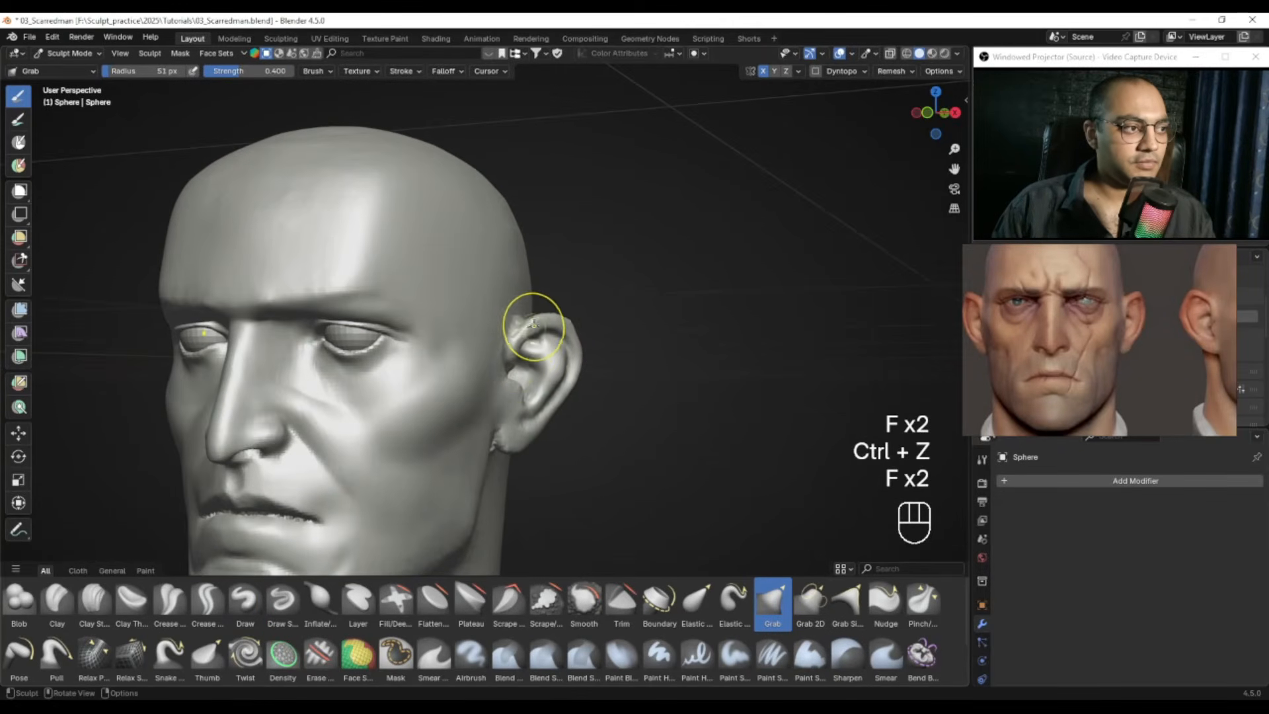
mouse_move(533, 321)
alt+mouse_down()
mouse_move(481, 368)
mouse_move(501, 361)
alt+mouse_up()
drag(497, 367, 488, 362)
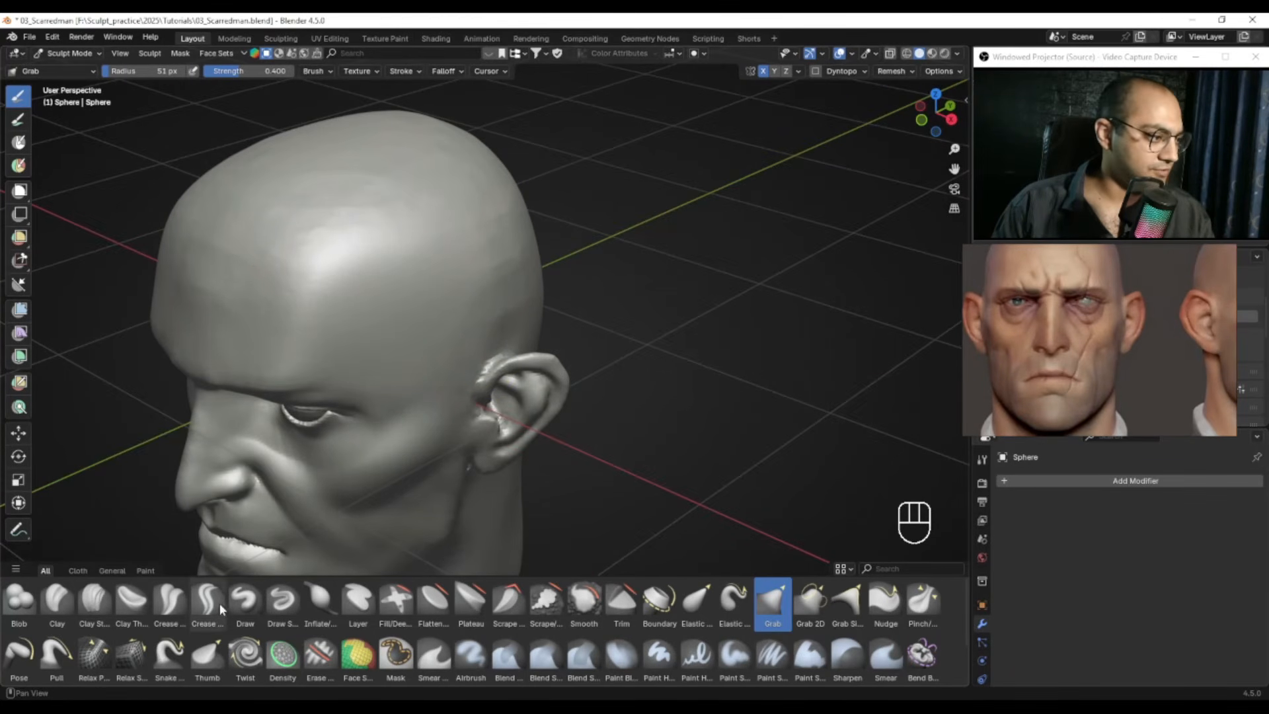
Step: Define the crease between the front of the ear and the head with the Draw Sharp brush and smooth it
click(283, 599)
mouse_move(827, 344)
alt+mouse_down()
mouse_move(714, 371)
mouse_move(541, 311)
mouse_move(548, 317)
mouse_move(445, 459)
mouse_move(516, 408)
alt+mouse_up()
key(f)
click(464, 399)
middle_drag(470, 401, 511, 387)
mouse_move(475, 401)
alt+mouse_down()
mouse_move(487, 306)
mouse_move(480, 329)
alt+mouse_up()
middle_drag(480, 329, 502, 321)
key(f)
click(470, 330)
mouse_move(471, 331)
shift+mouse_down()
mouse_move(515, 283)
mouse_move(534, 304)
mouse_move(508, 300)
mouse_move(453, 376)
mouse_move(493, 397)
shift+mouse_up()
Step: Try to adjust the ear region with the Grab brush and undo the stroke
key(g)
key(f)
click(570, 306)
key(f)
click(544, 303)
key(ctrl+z)
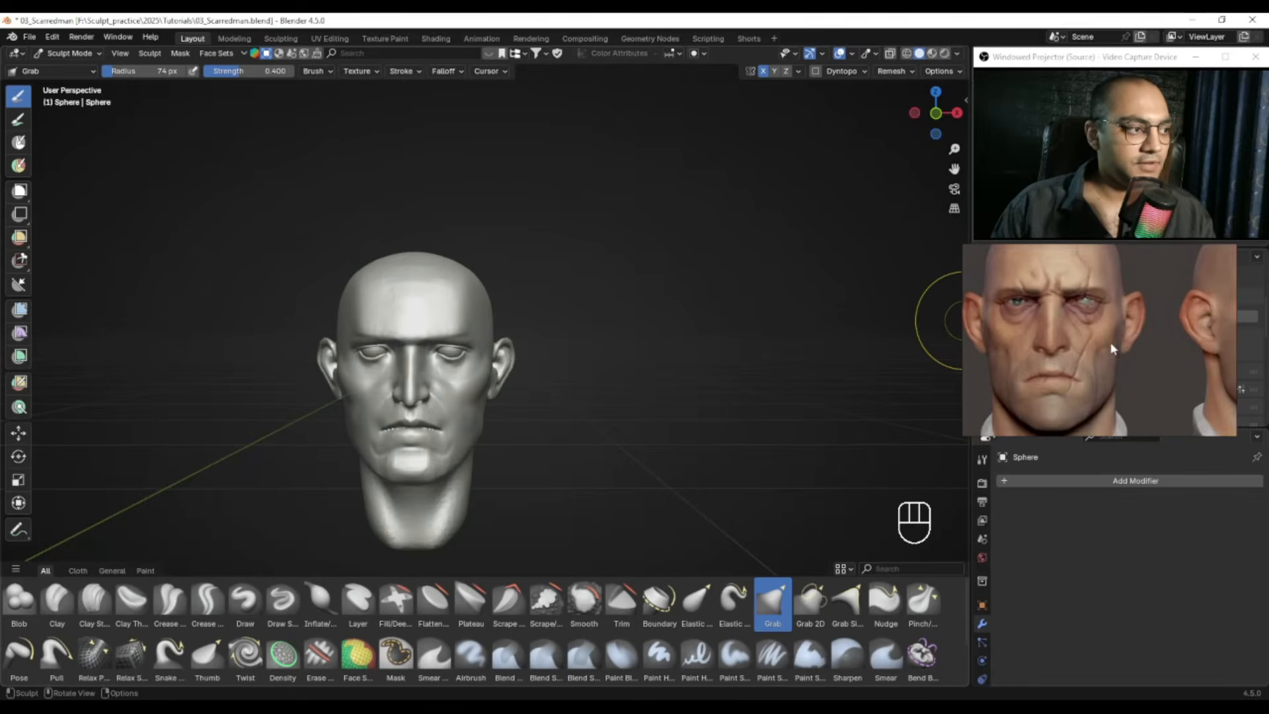
Step: Adjust the sides of the face with the Grab brush at a 130 px radius, matching the front reference
shift+scroll(1068, 394, down, 3)
alt+shift+drag(1064, 354, 1148, 348)
alt+shift+drag(1040, 349, 997, 343)
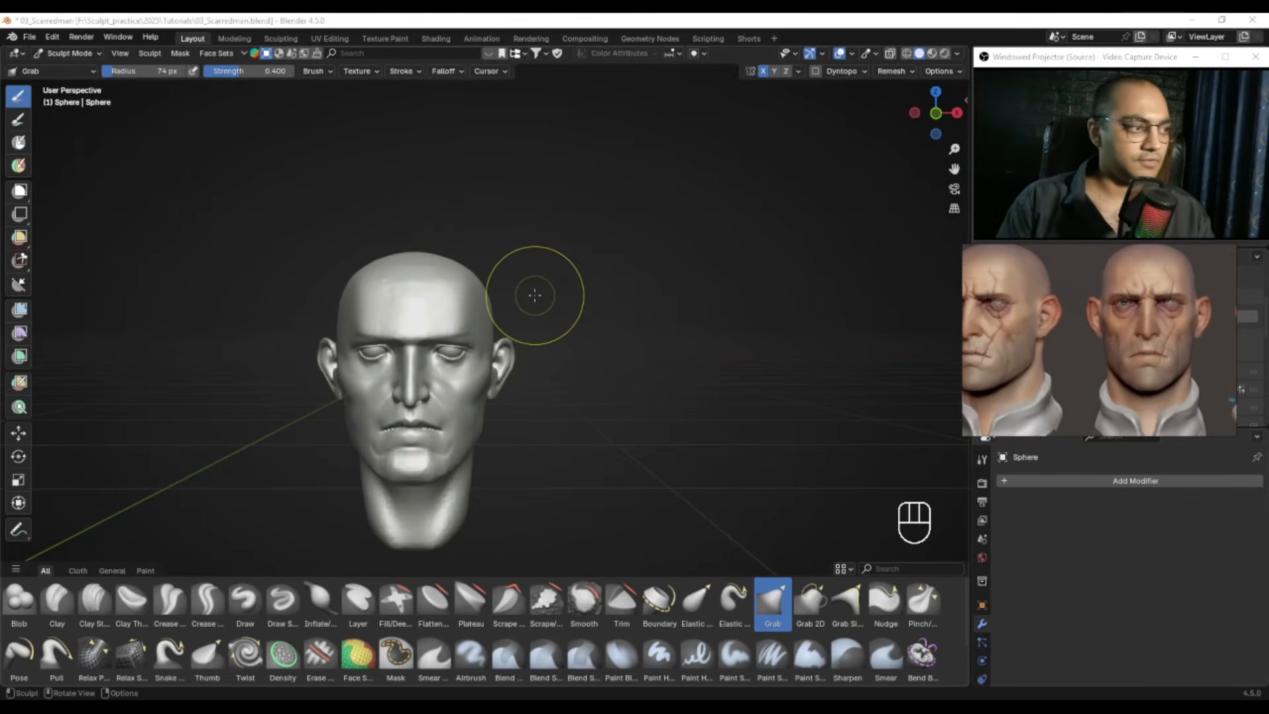
alt+middle_drag(402, 299, 424, 301)
alt+shift+middle_drag(569, 295, 594, 269)
mouse_move(598, 284)
ctrl+middle_down()
mouse_move(603, 271)
mouse_move(615, 282)
ctrl+middle_up()
alt+drag(1105, 385, 1079, 394)
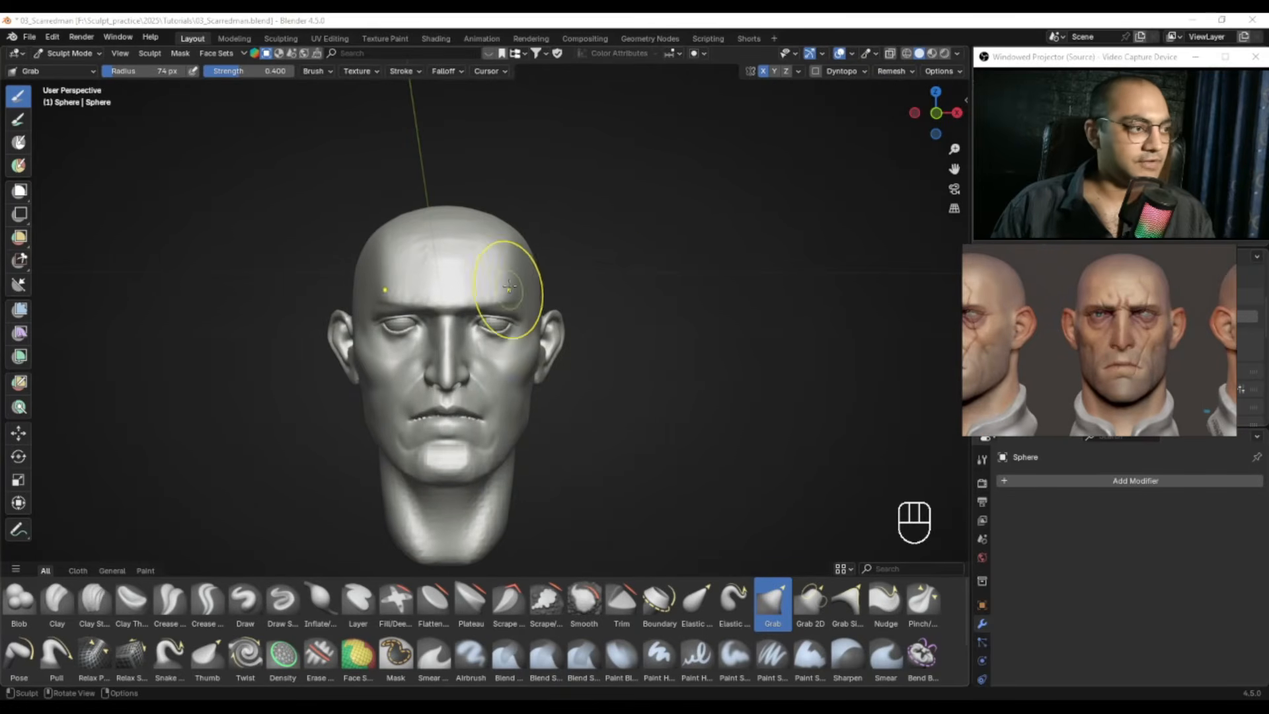
mouse_move(456, 277)
alt+mouse_down()
mouse_move(458, 303)
mouse_move(426, 309)
alt+mouse_up()
key(f)
click(459, 309)
key(f)
click(397, 327)
key(f)
click(397, 370)
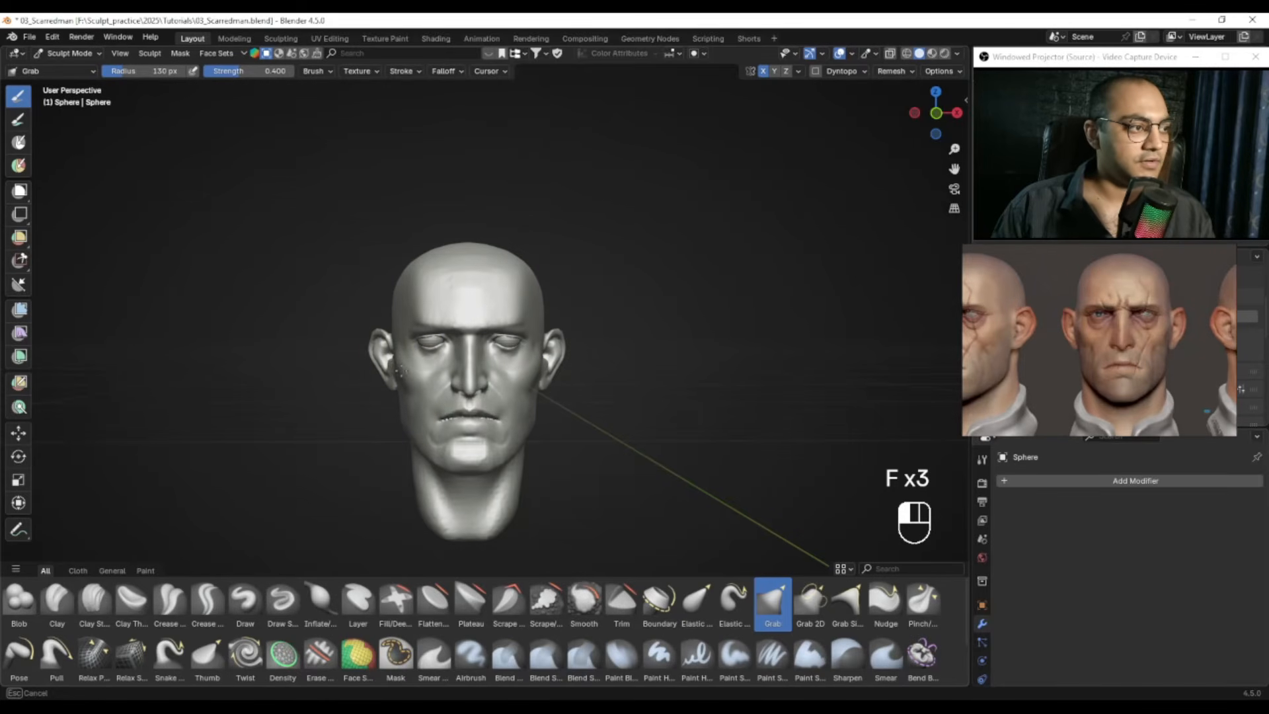
alt+shift+drag(401, 400, 406, 390)
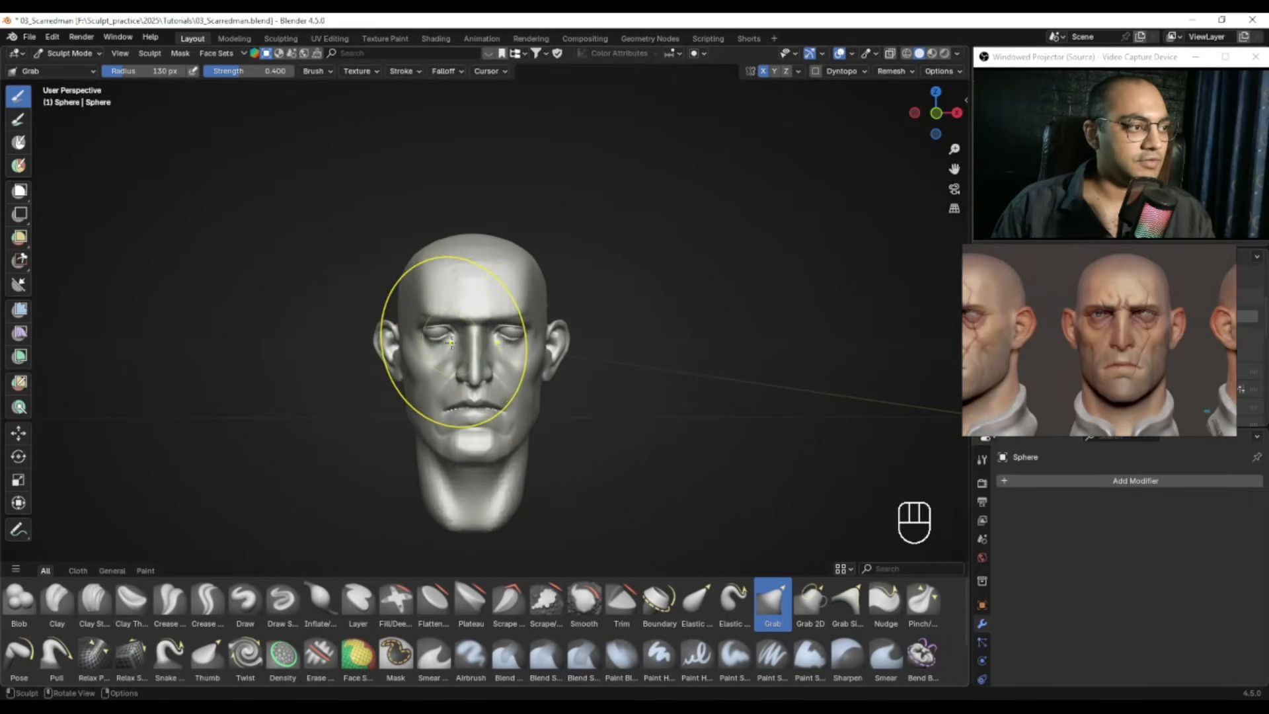
Step: Try to adjust the side of the head beside the ear with a 128 px Grab brush and undo the stroke
ctrl+alt+drag(451, 342, 491, 315)
ctrl+alt+drag(479, 327, 420, 309)
key(f)
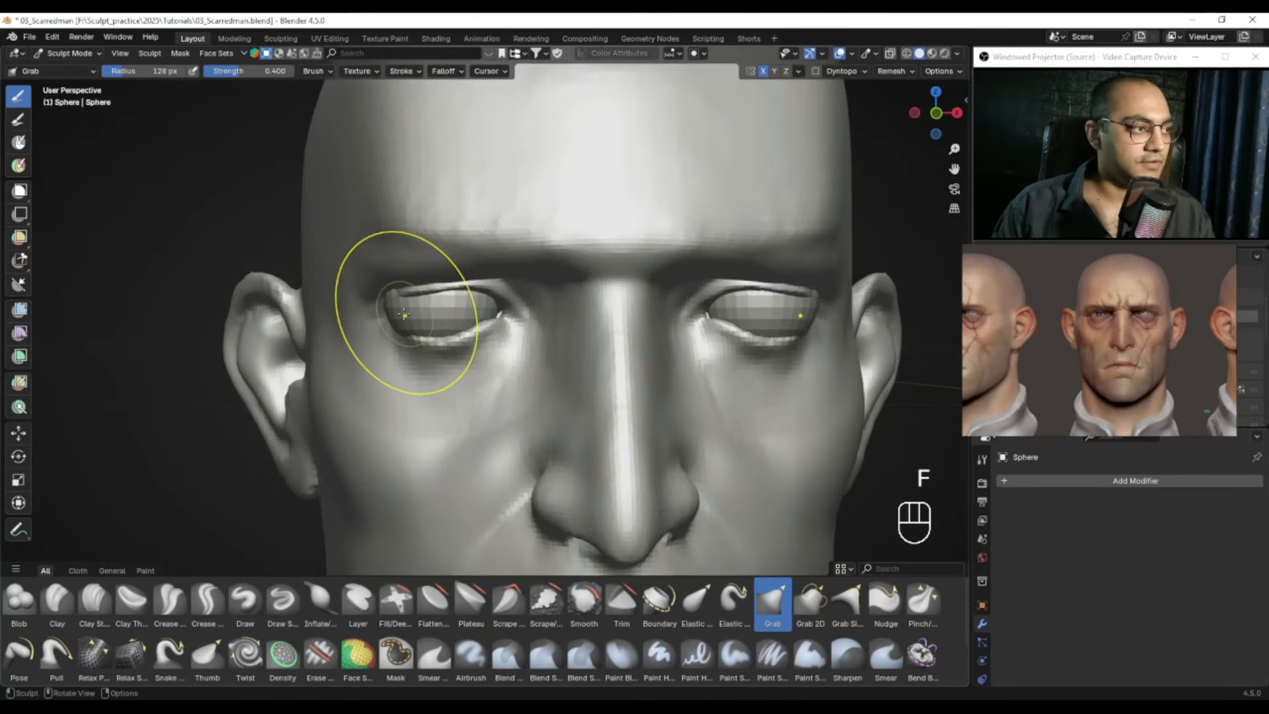
mouse_move(397, 309)
ctrl+alt+mouse_down()
mouse_move(420, 365)
mouse_move(415, 344)
ctrl+alt+mouse_up()
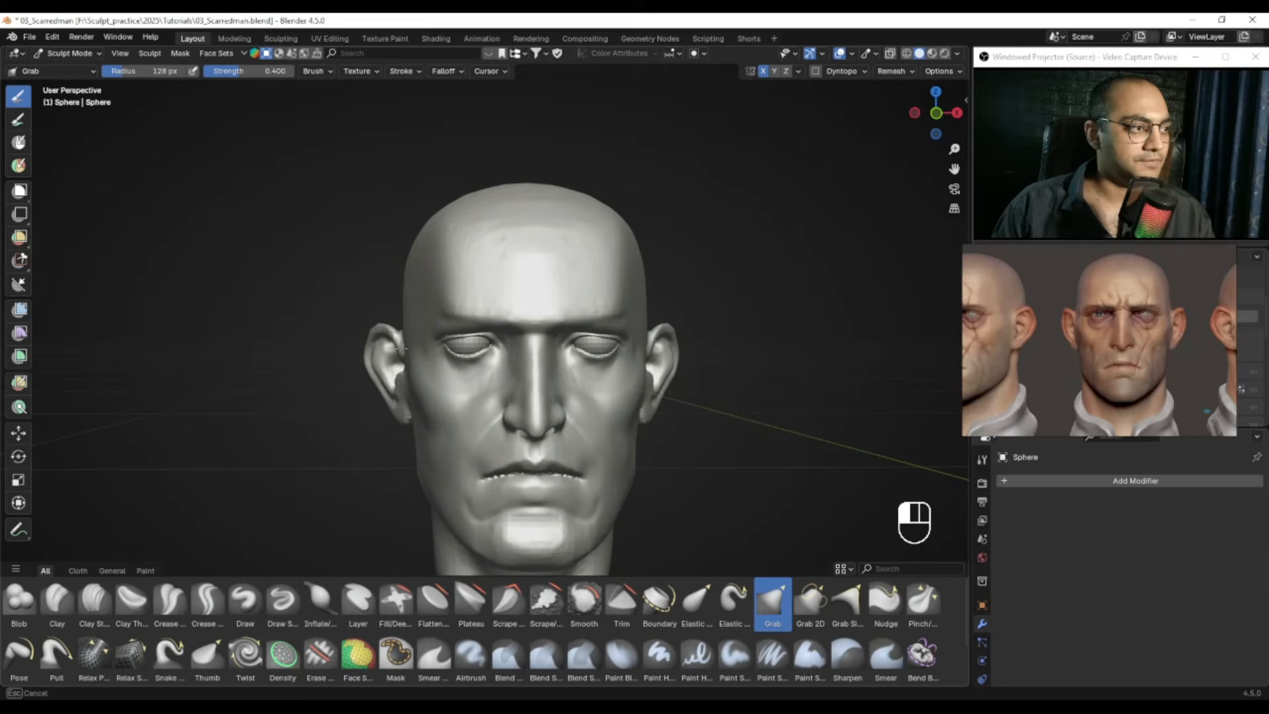
mouse_move(403, 333)
alt+mouse_down()
mouse_move(435, 333)
mouse_move(434, 362)
mouse_move(465, 364)
alt+mouse_up()
key(ctrl+z)
Step: Adjust the side of the face just in front of the ear with the Grab brush at a 102 px radius
key(f)
click(453, 366)
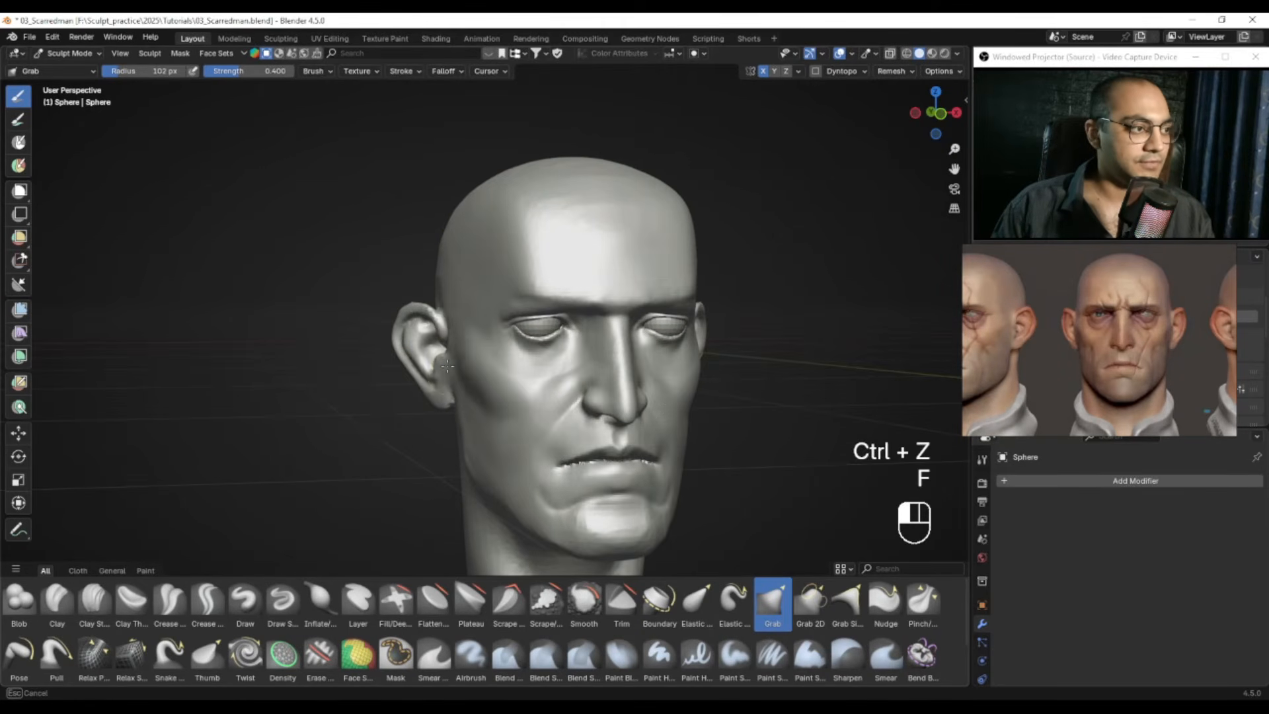
middle_drag(443, 364, 419, 360)
shift+middle_drag(453, 248, 437, 285)
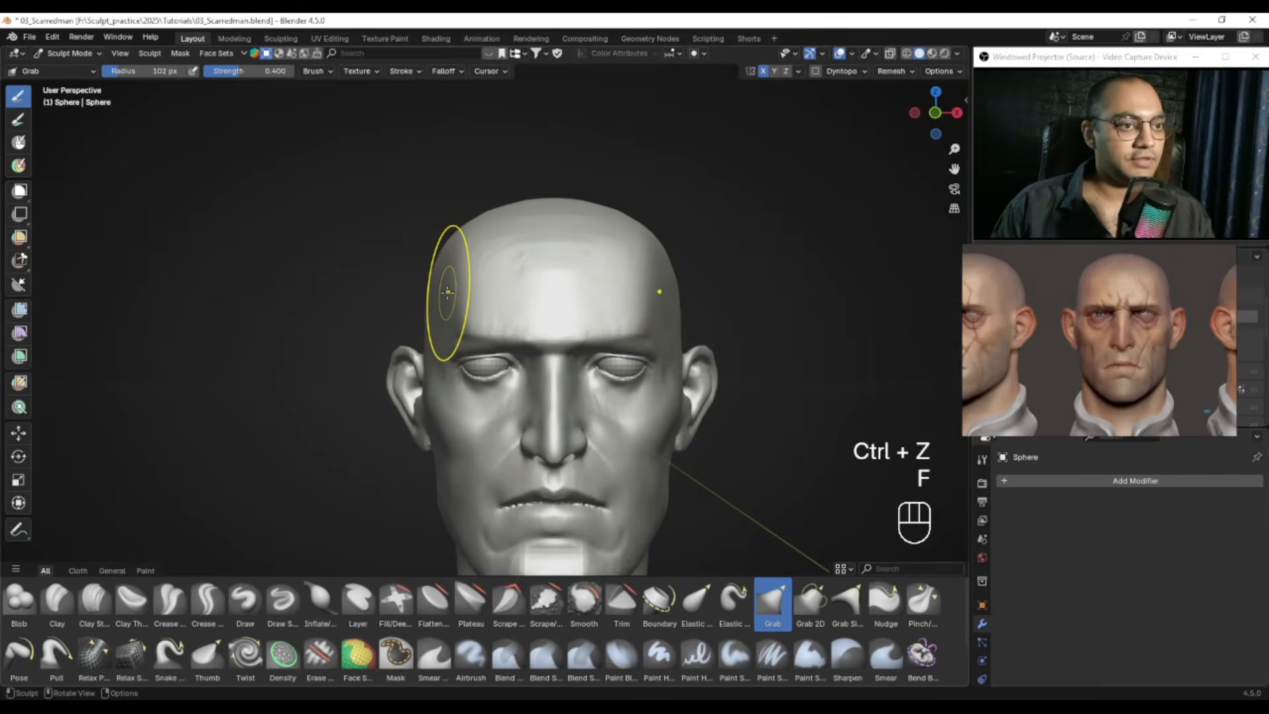
Step: Reshape the sides of the skull in front orthographic view with the Grab brush at a 111 px radius
mouse_move(582, 303)
alt+mouse_down()
mouse_move(561, 286)
mouse_move(563, 297)
alt+mouse_up()
key(KP_1)
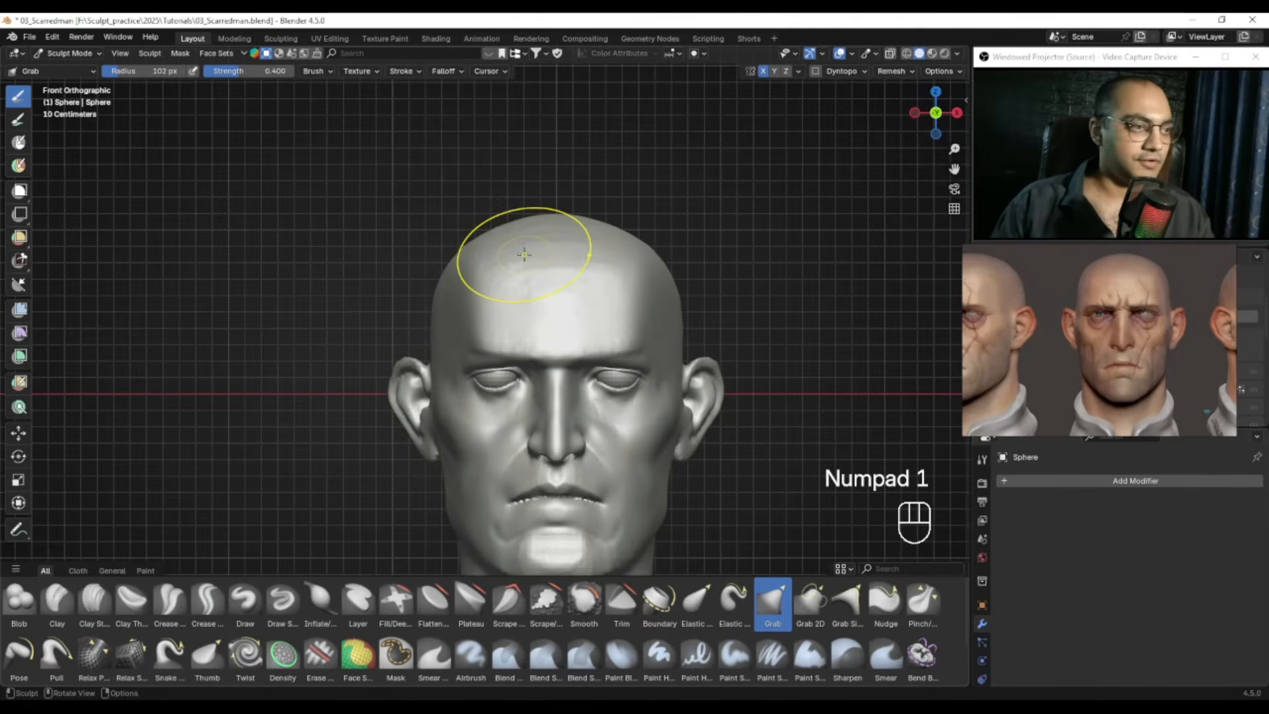
mouse_move(493, 298)
alt+shift+mouse_down()
mouse_move(493, 286)
mouse_move(430, 315)
alt+shift+mouse_up()
key(f)
click(506, 299)
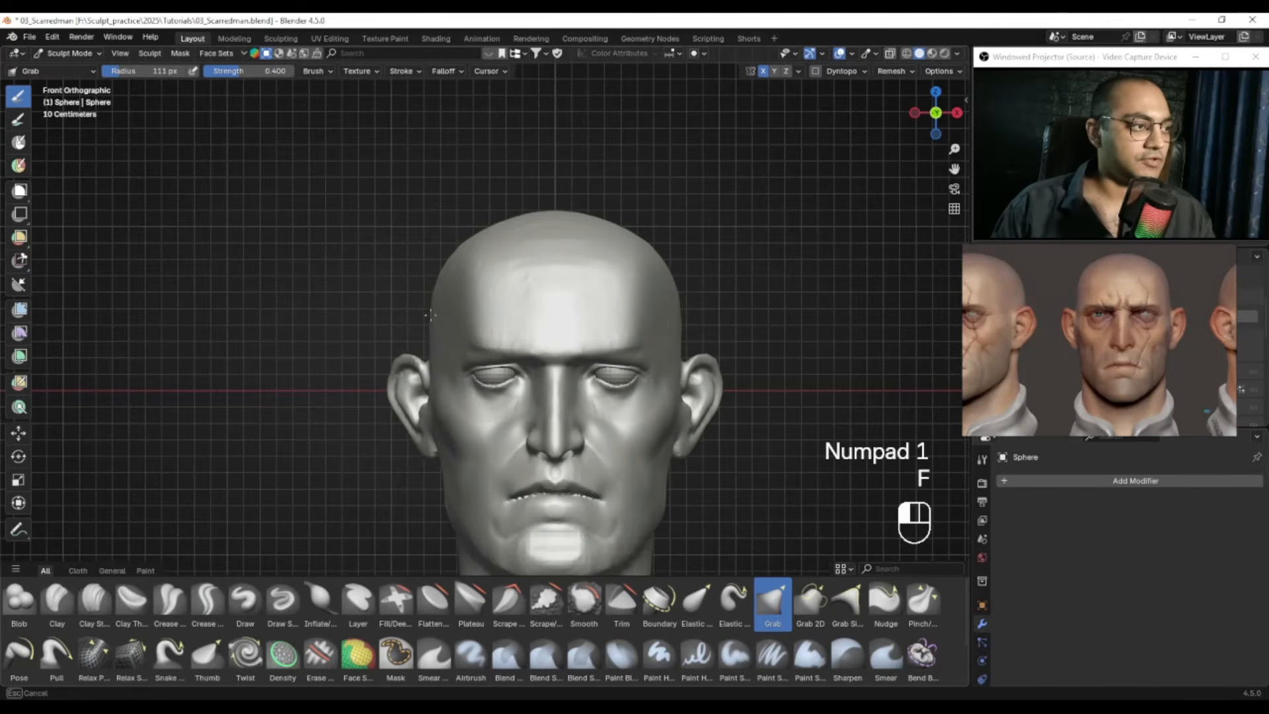
Step: Adjust the upper curve of the crown with the Grab brush at a 106 px radius, undoing the last stroke
alt+shift+drag(845, 300, 841, 326)
key(f)
click(505, 252)
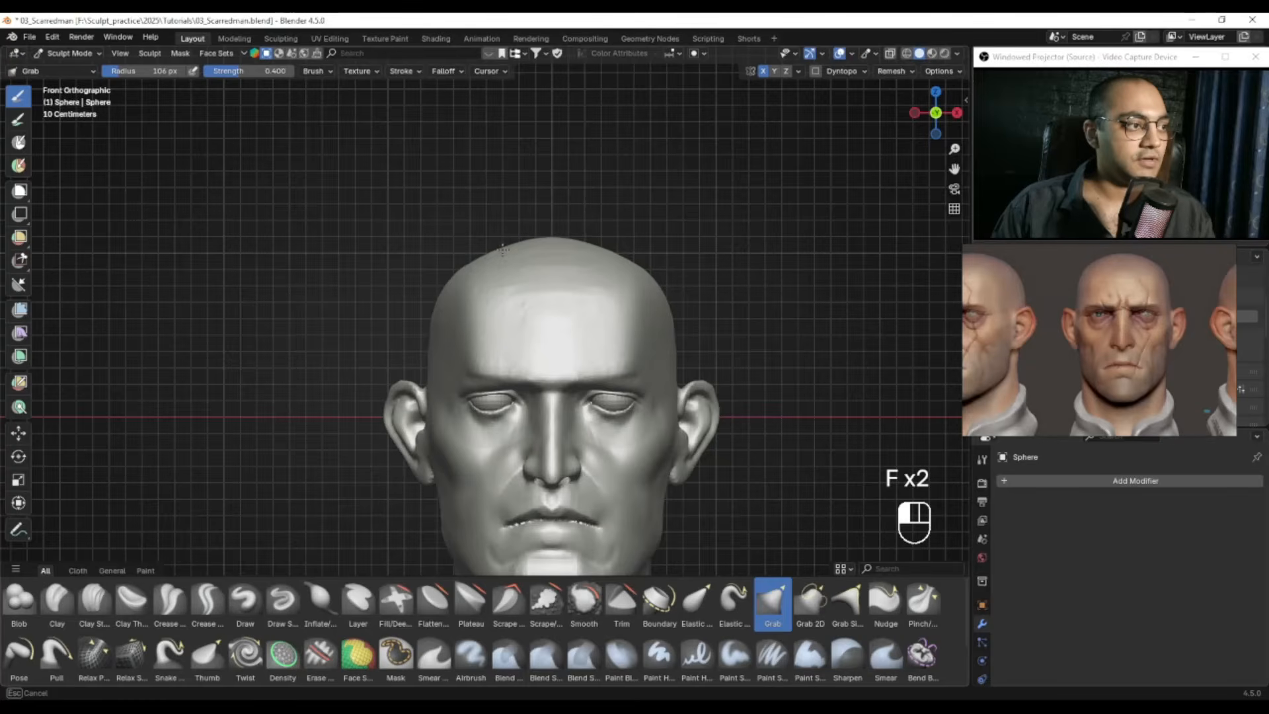
alt+shift+drag(492, 268, 482, 255)
drag(663, 301, 673, 294)
key(ctrl+z)
Step: Adjust the ears from the front with the Grab brush, undoing the oversized stroke and reducing the radius to 58 px
mouse_move(513, 351)
alt+shift+mouse_down()
mouse_move(522, 307)
mouse_move(493, 295)
alt+shift+mouse_up()
alt+drag(460, 306, 469, 300)
drag(391, 344, 421, 372)
key(f)
click(394, 351)
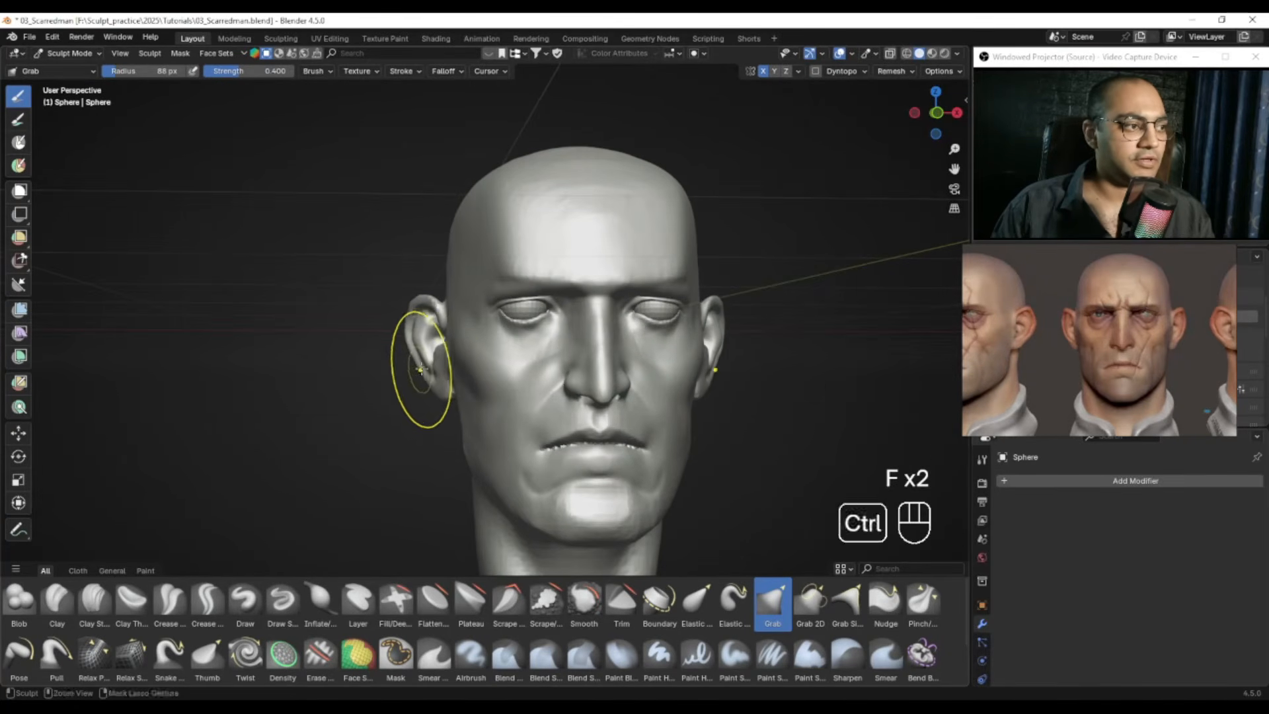
key(ctrl+z)
key(f)
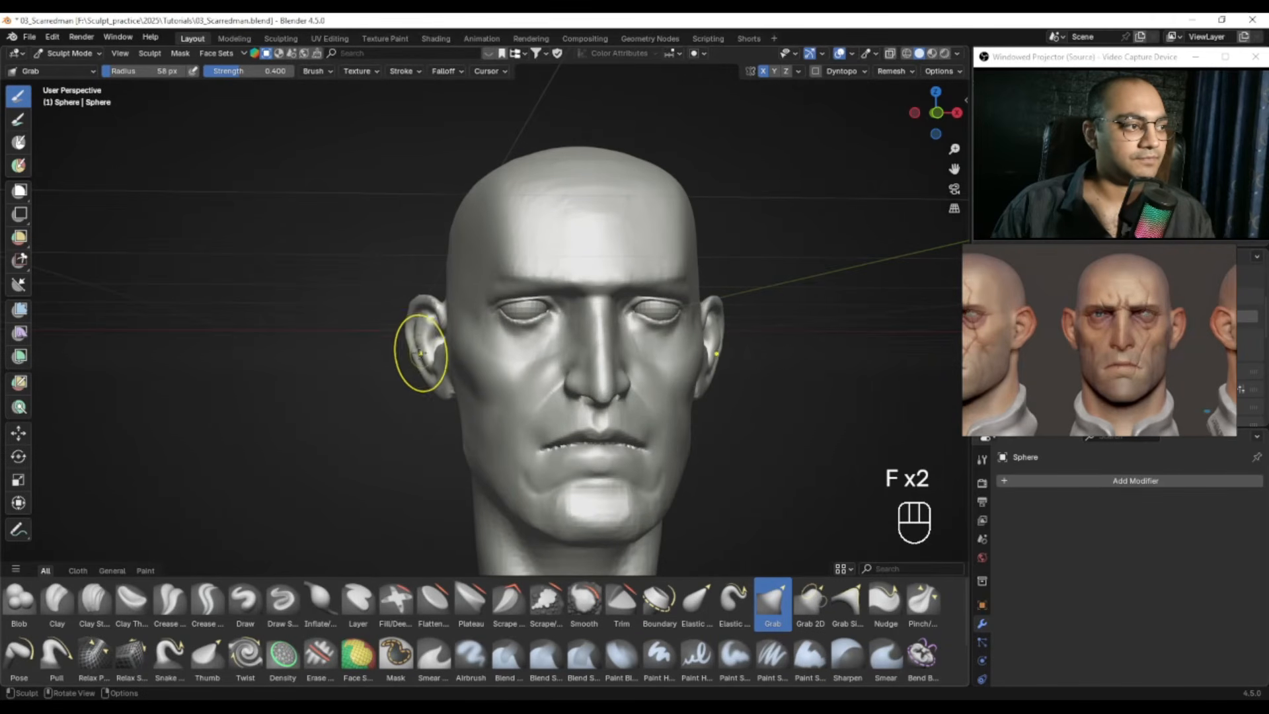
ctrl+alt+drag(415, 354, 450, 377)
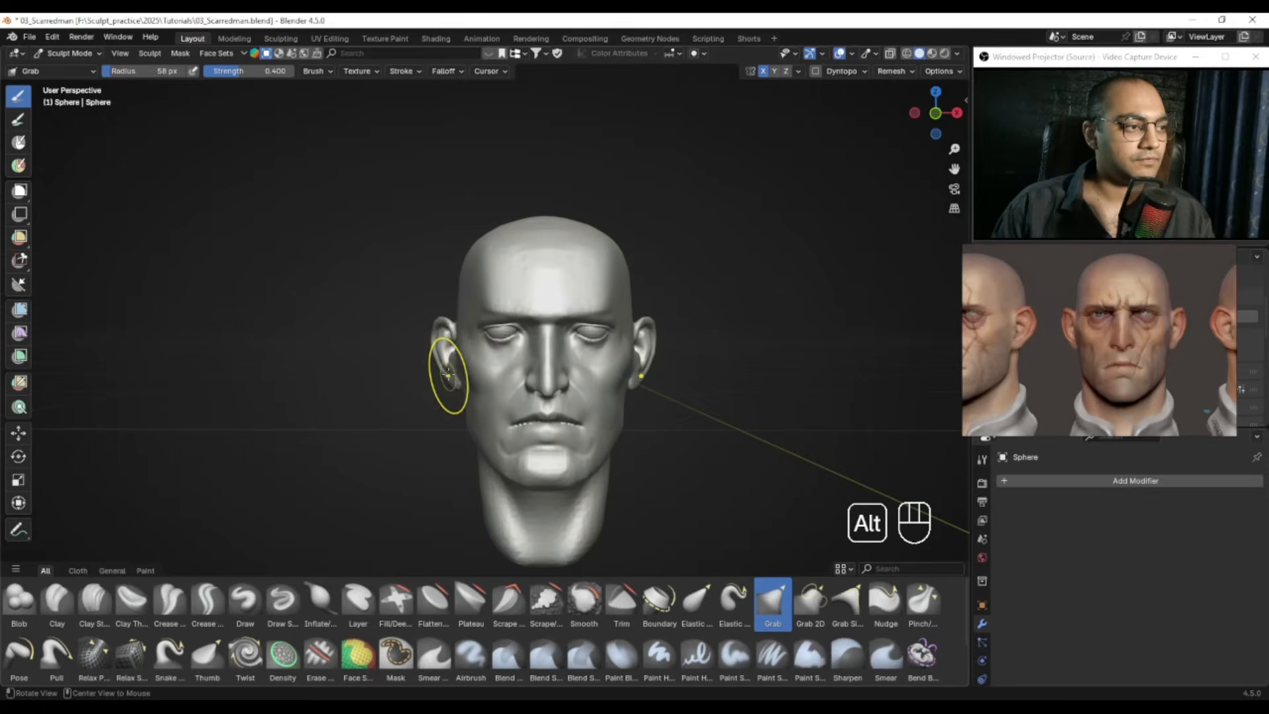
Step: Try to widen the base of the neck from the front with a large Grab brush and undo the strokes
alt+shift+drag(553, 278, 488, 250)
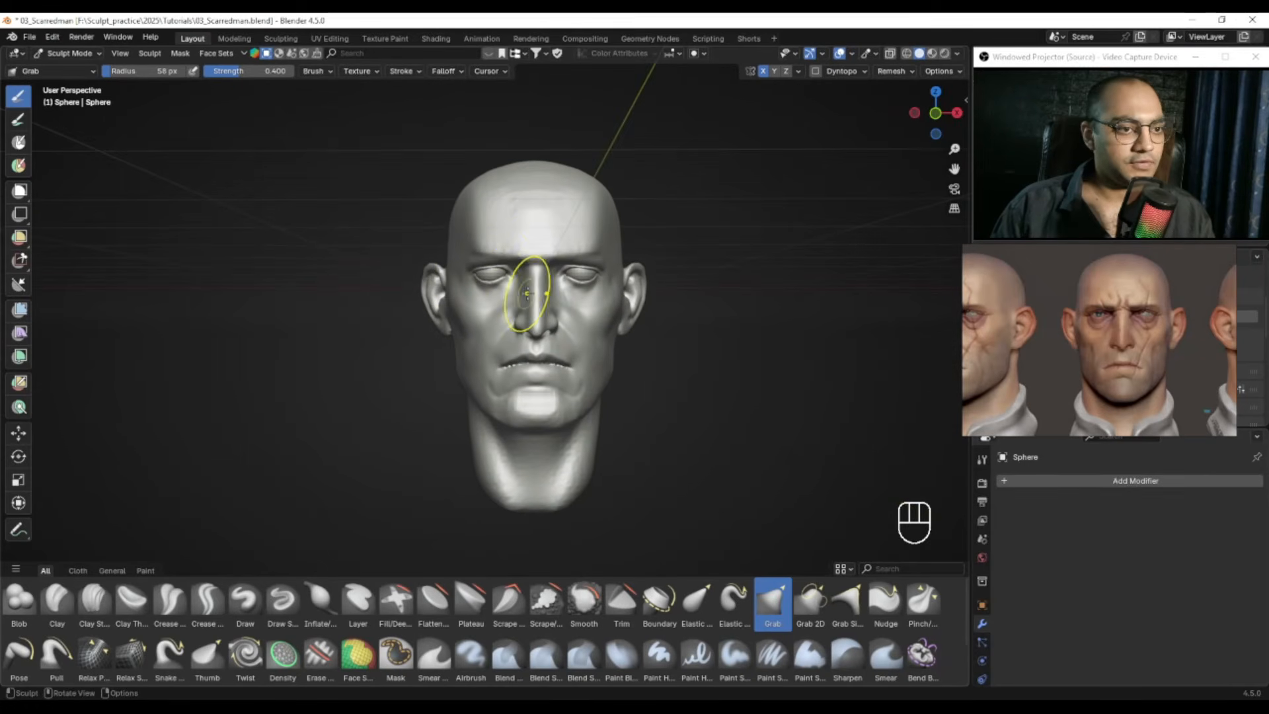
key(ctrl+KP_1)
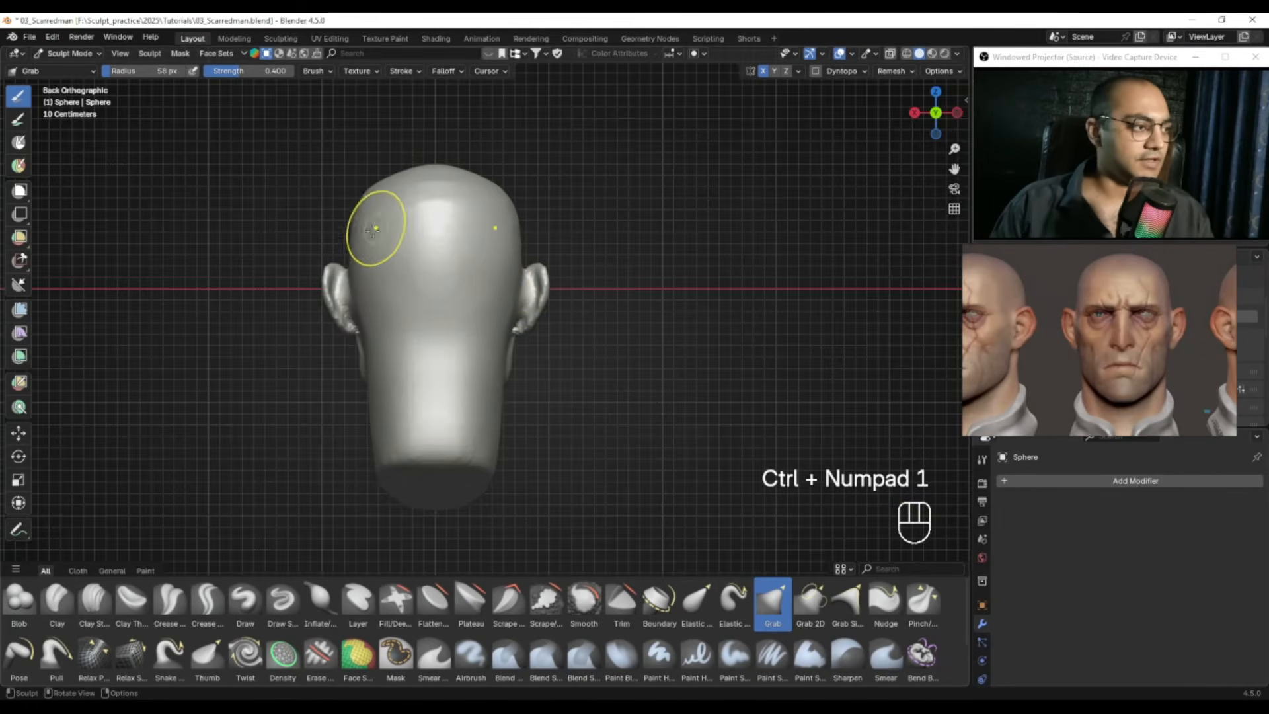
mouse_move(442, 246)
alt+mouse_down()
mouse_move(456, 264)
mouse_move(456, 390)
mouse_move(454, 360)
alt+mouse_up()
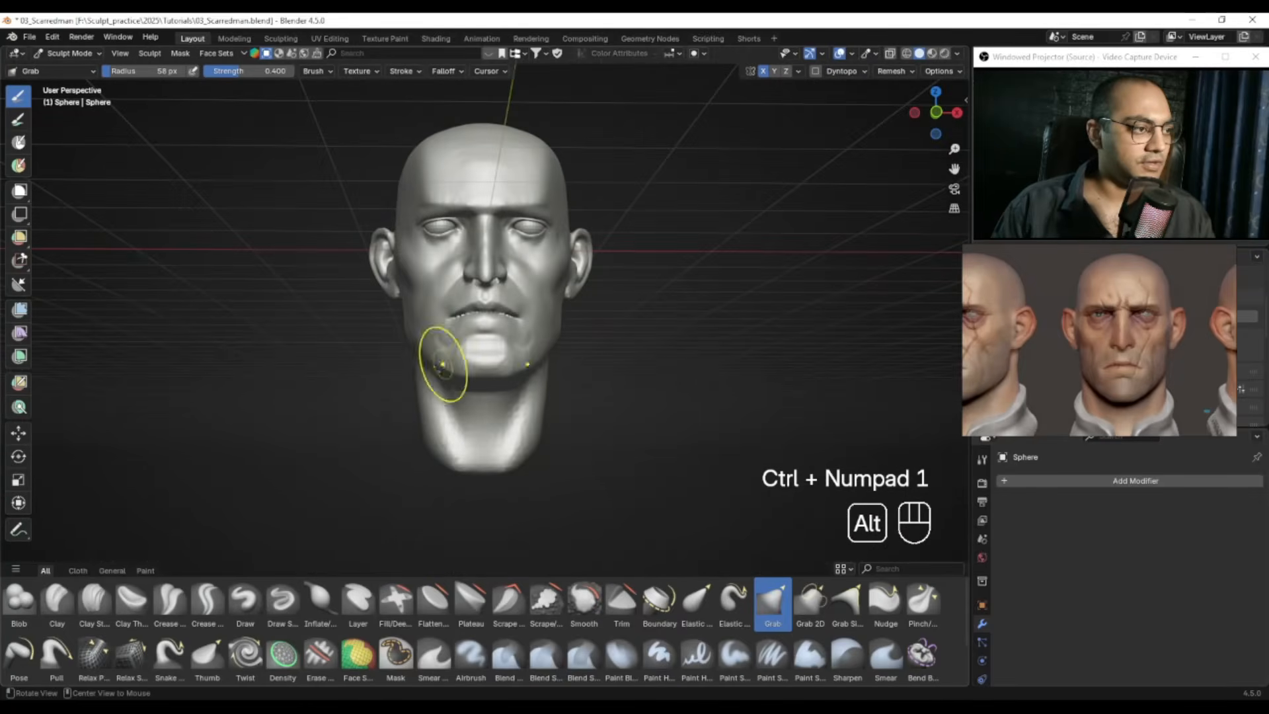
key(f)
drag(424, 416, 397, 425)
key(ctrl+z)
key(f)
click(447, 410)
key(ctrl+z)
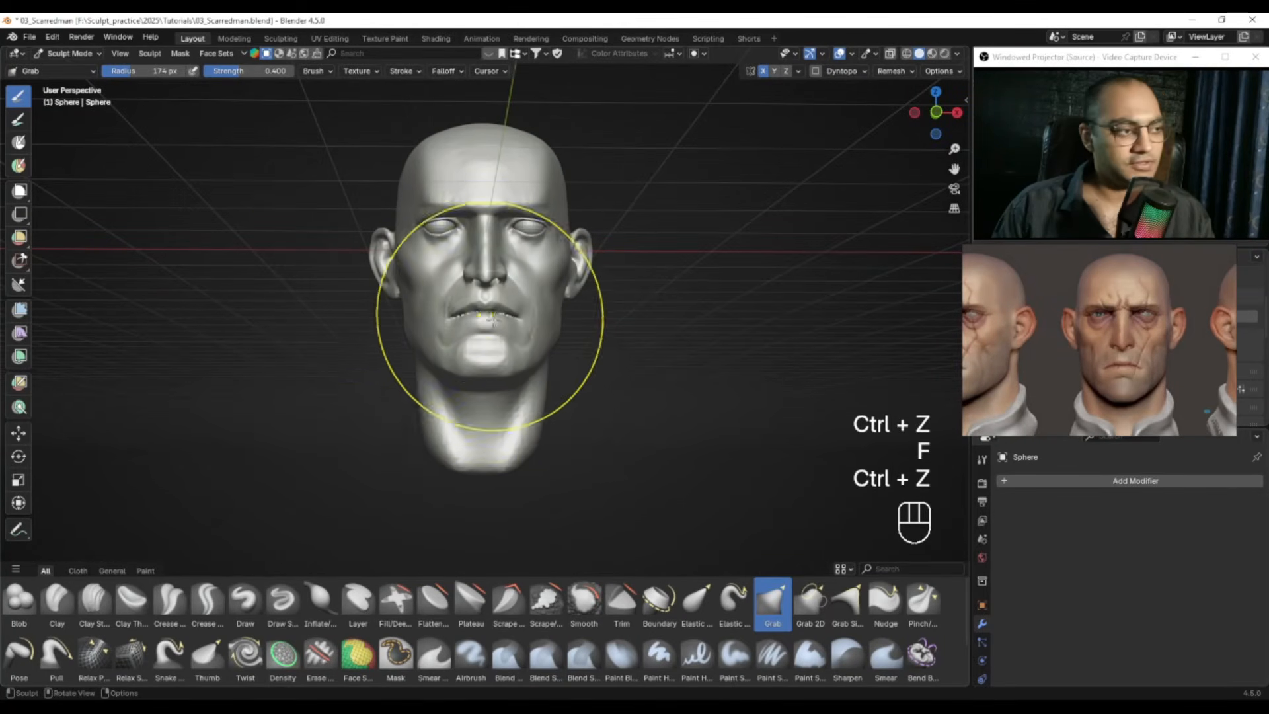
Step: Widen the base of the neck in back orthographic view with the Grab brush and refine the neck's sides below the ears
key(ctrl+KP_1)
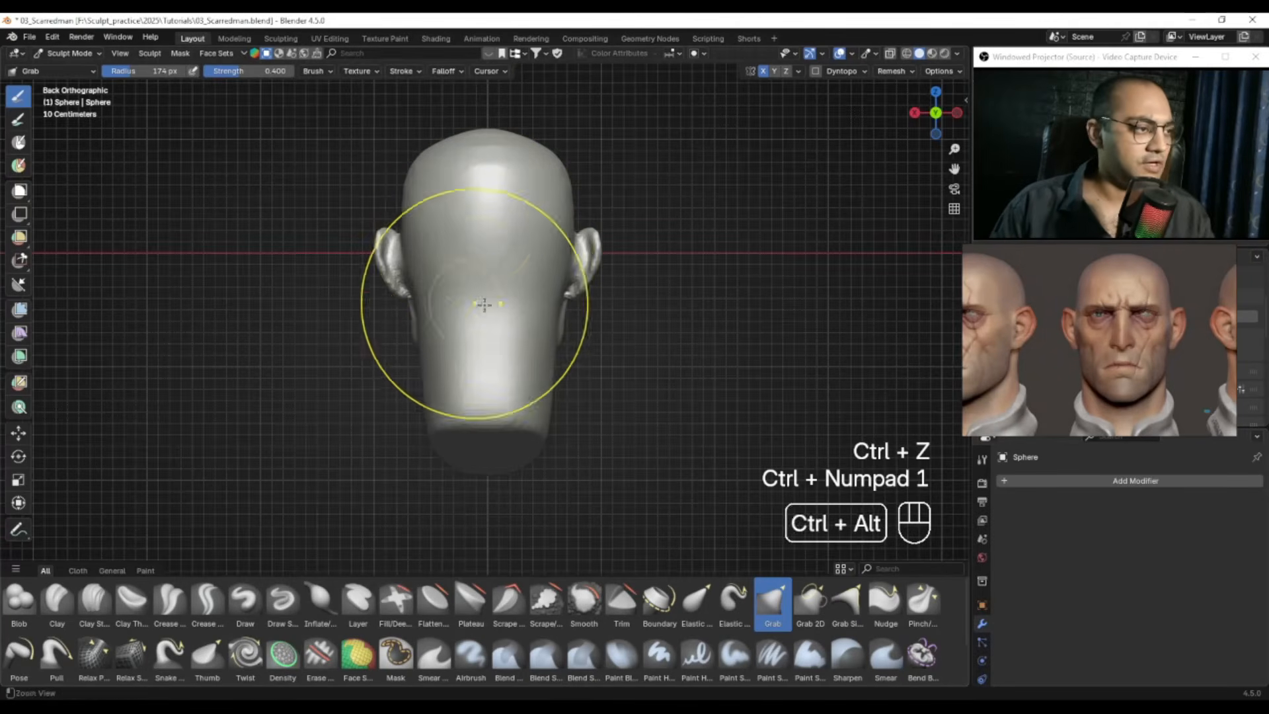
key(f)
click(428, 410)
key(f)
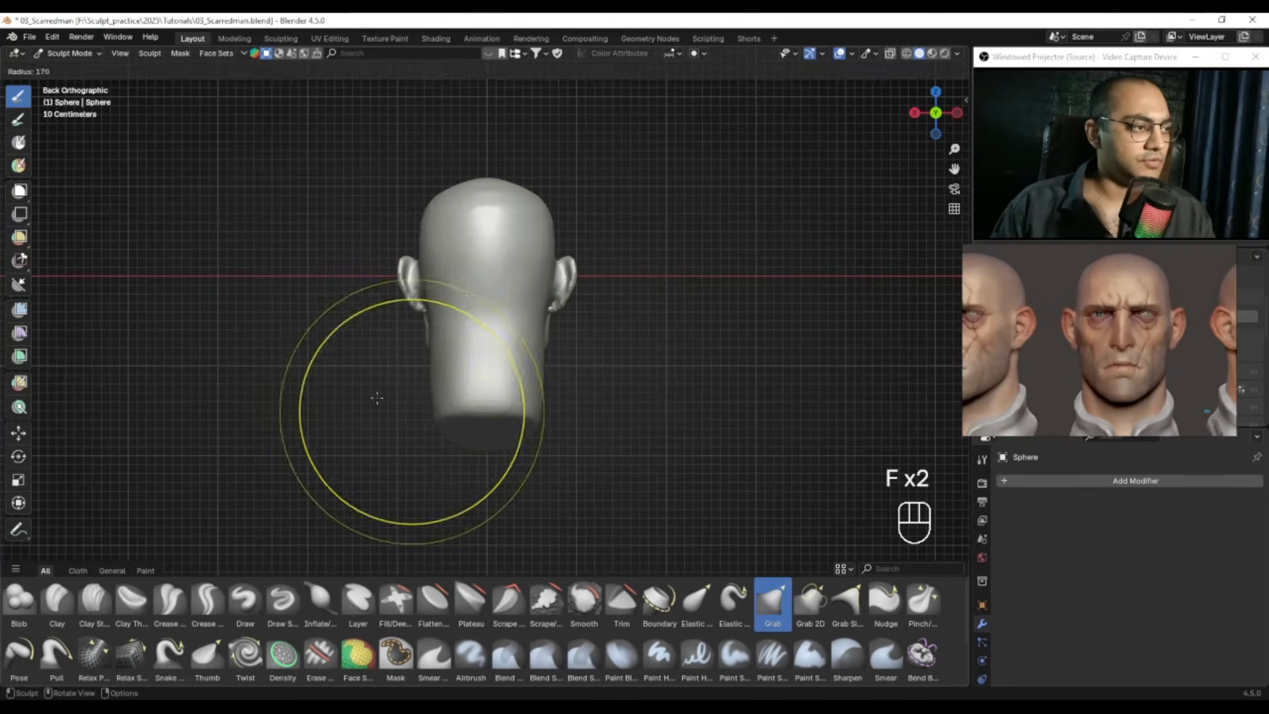
key(f)
click(447, 322)
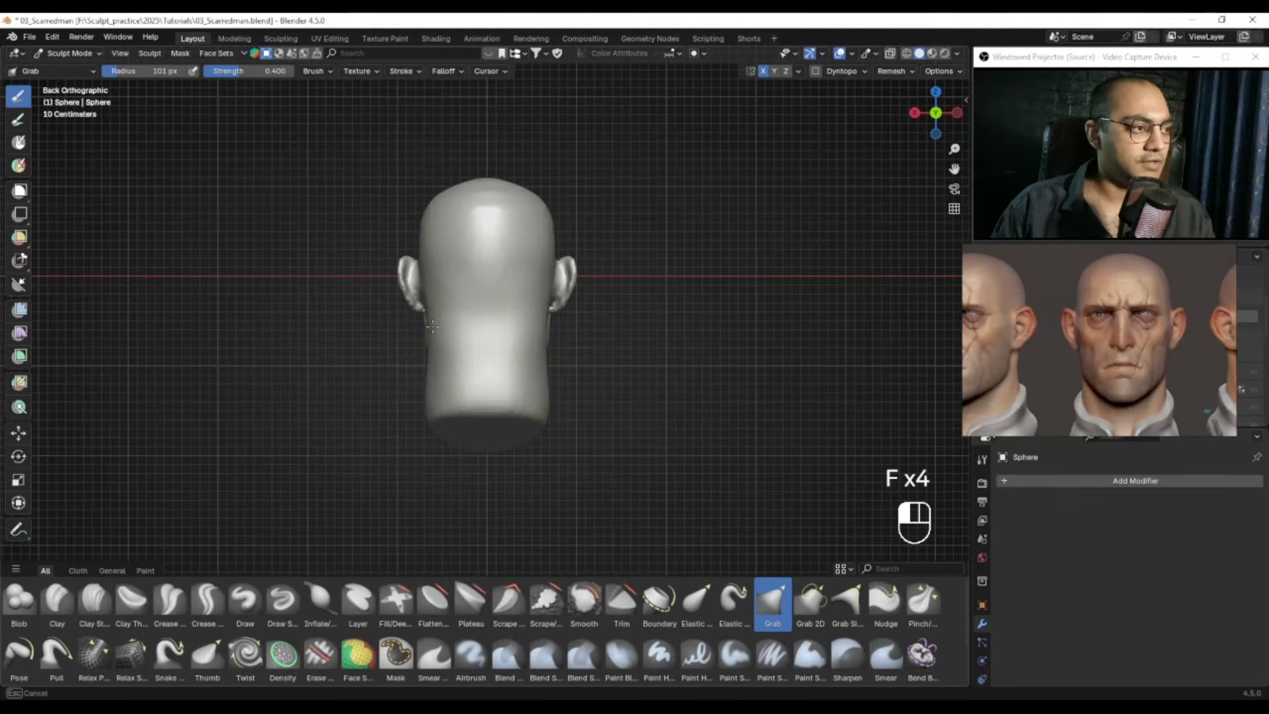
mouse_move(417, 359)
alt+middle_down()
mouse_move(688, 359)
mouse_move(453, 297)
mouse_move(425, 382)
mouse_move(443, 436)
mouse_move(498, 357)
mouse_move(637, 362)
alt+middle_up()
key(f)
click(428, 392)
Step: Reshape the front of the neck below the chin in right orthographic view with the Grab brush at a 205 px radius
alt+drag(1006, 322, 1141, 344)
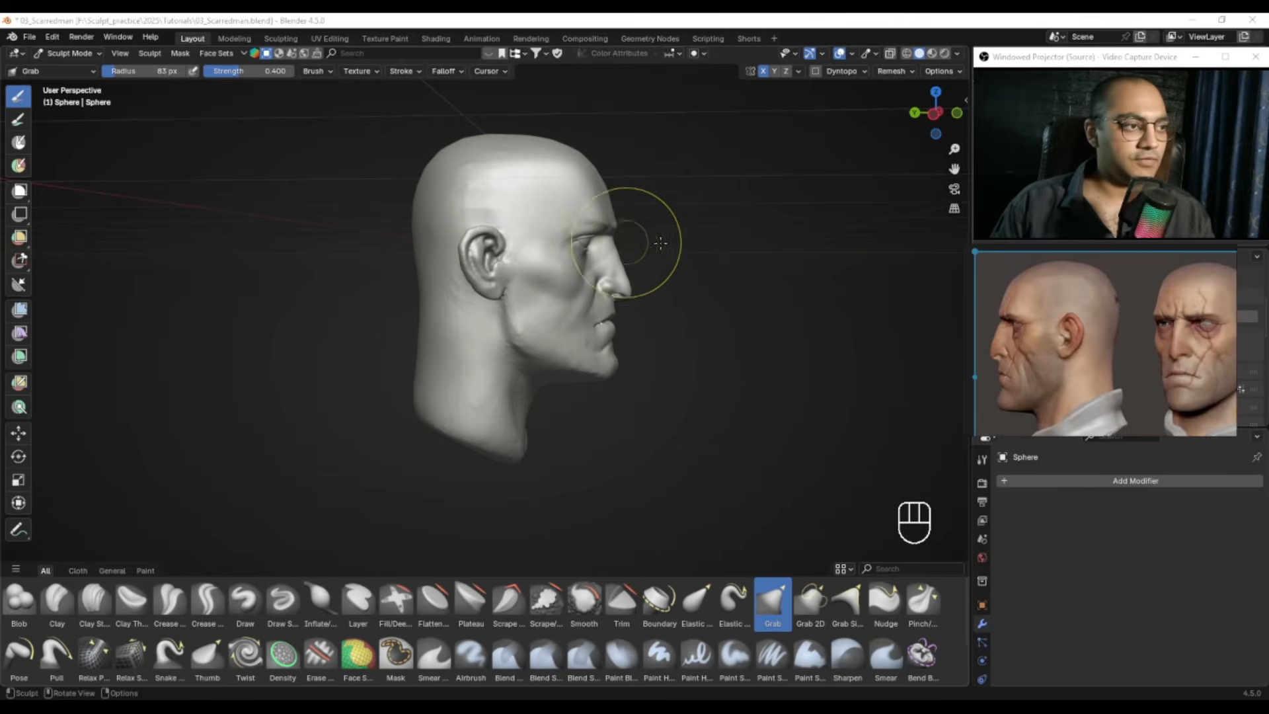
key(KP_3)
ctrl+alt+middle_drag(482, 371, 378, 261)
shift+middle_drag(468, 318, 597, 272)
alt+shift+middle_drag(506, 313, 579, 252)
ctrl+alt+middle_drag(574, 341, 632, 261)
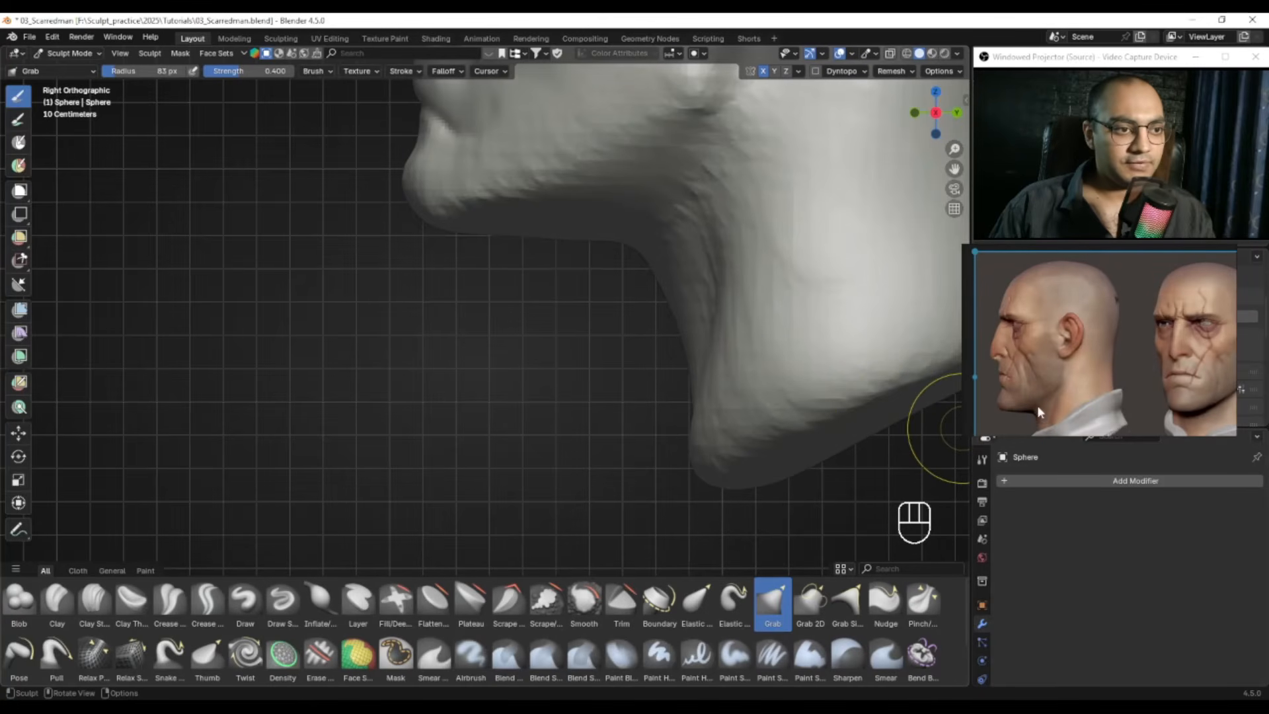
alt+shift+middle_drag(718, 260, 690, 320)
key(f)
click(727, 320)
ctrl+alt+middle_drag(633, 281, 623, 314)
alt+shift+middle_drag(618, 303, 610, 335)
mouse_move(611, 378)
alt+shift+middle_down()
mouse_move(634, 355)
mouse_move(624, 410)
alt+shift+middle_up()
key(f)
click(625, 414)
key(f)
click(638, 408)
drag(634, 404, 630, 400)
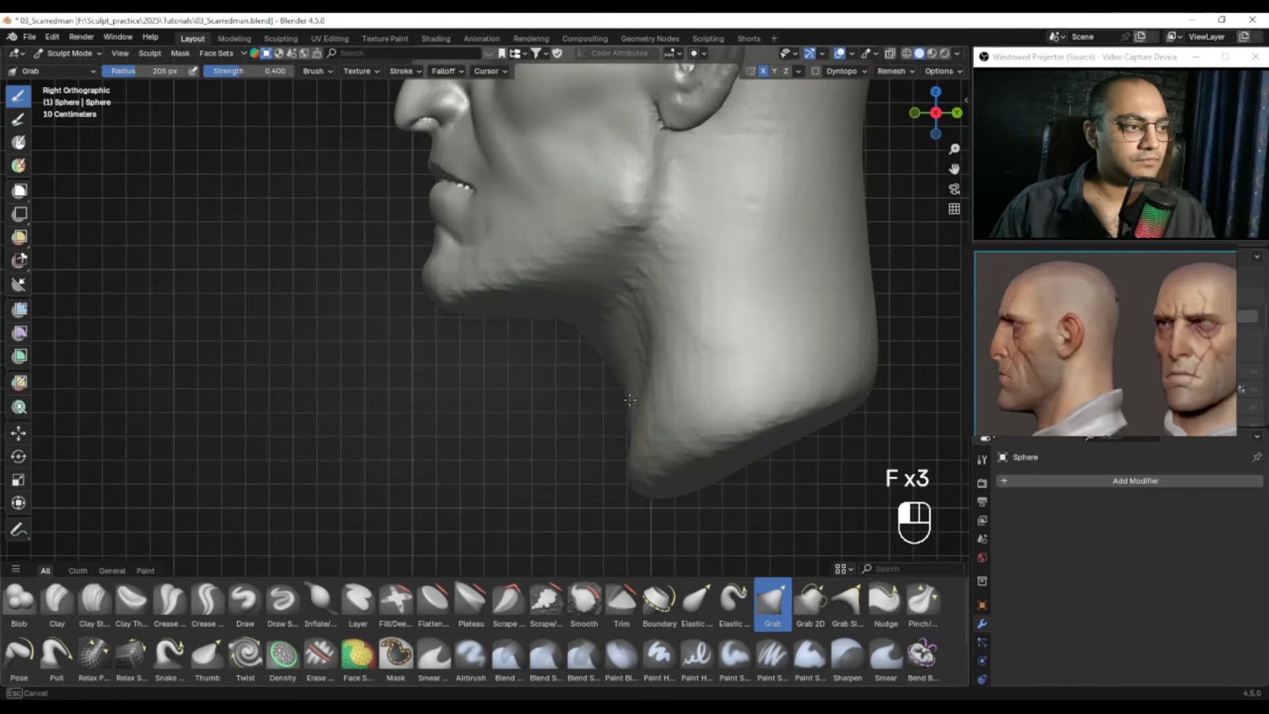
Step: Adjust the base and back of the neck in side view with the Grab brush, reducing its radius to 114 px
mouse_move(609, 454)
shift+middle_down()
mouse_move(635, 472)
mouse_move(598, 474)
shift+middle_up()
key(f)
click(593, 464)
key(f)
click(721, 404)
alt+shift+middle_drag(721, 404, 684, 375)
key(f)
click(691, 366)
key(f)
click(673, 328)
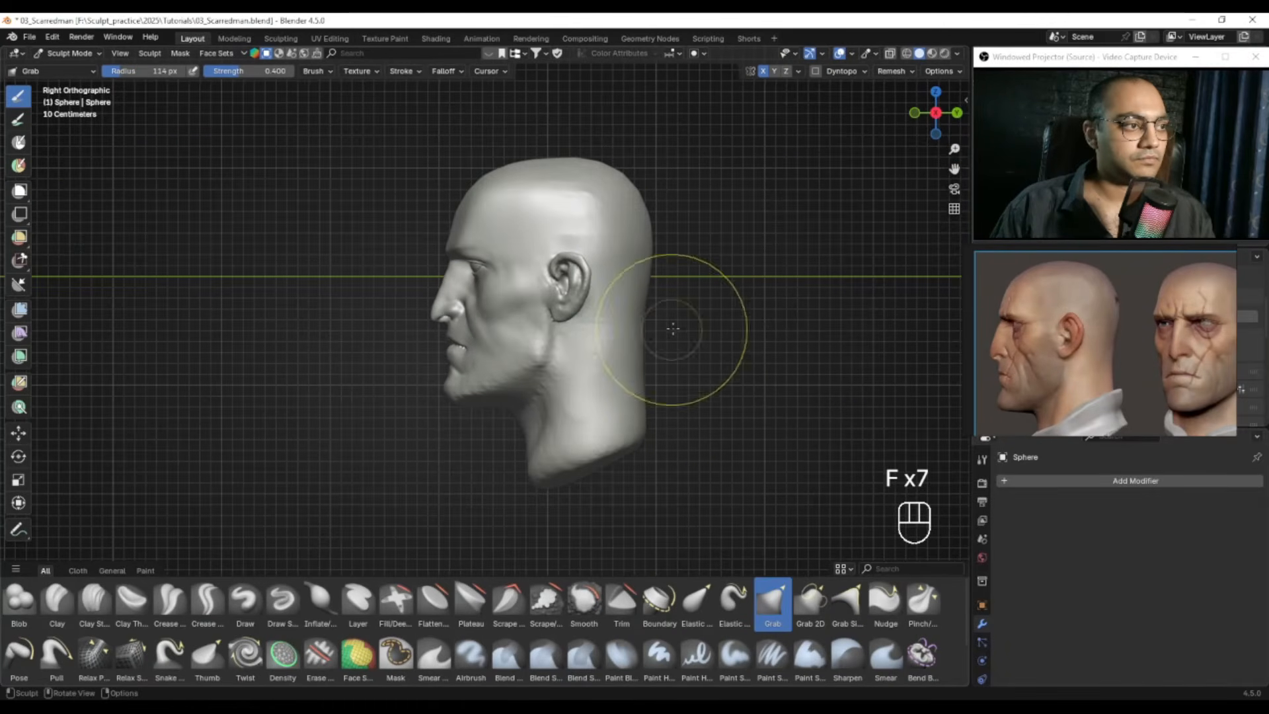
Step: Smooth the area under the jawline at an 89 px radius and reshape the throat with the Grab brush at 117 px
ctrl+alt+middle_drag(570, 361, 654, 289)
ctrl+alt+middle_drag(623, 337, 631, 268)
alt+shift+middle_drag(734, 371, 670, 323)
key(f)
click(653, 323)
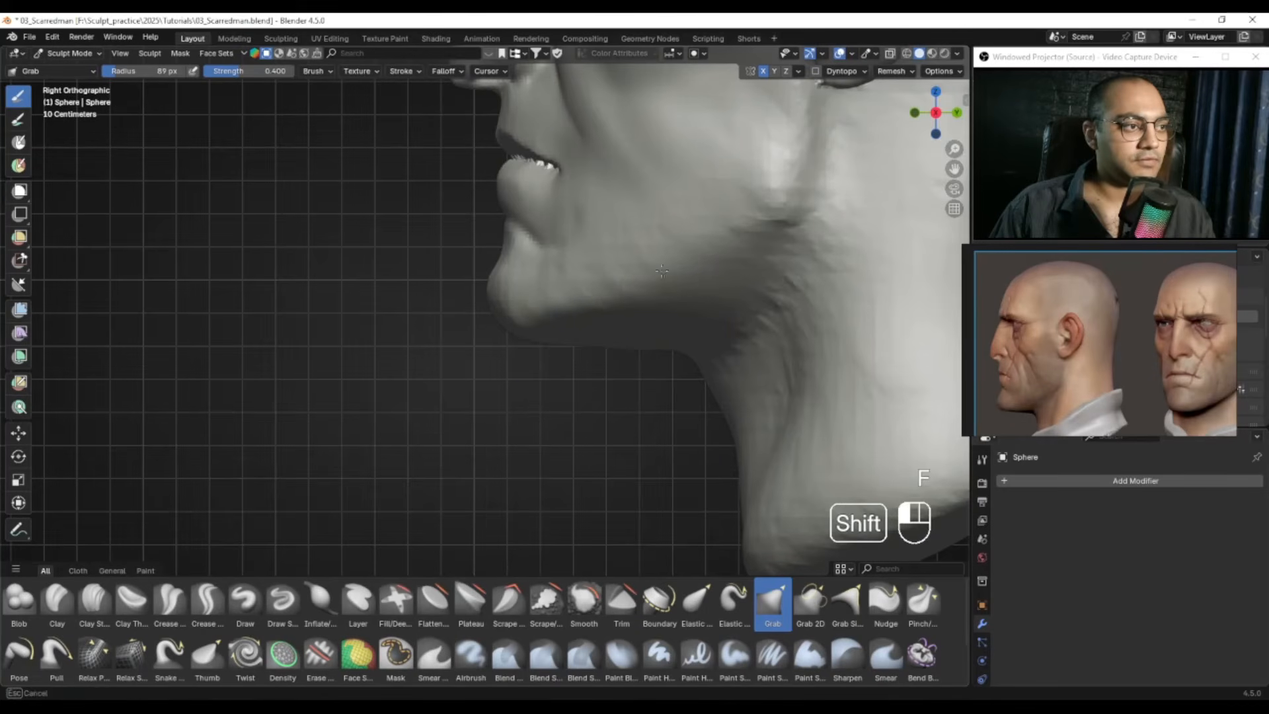
key(f)
click(731, 363)
ctrl+alt+drag(754, 337, 687, 389)
key(f)
click(701, 390)
key(f)
click(703, 311)
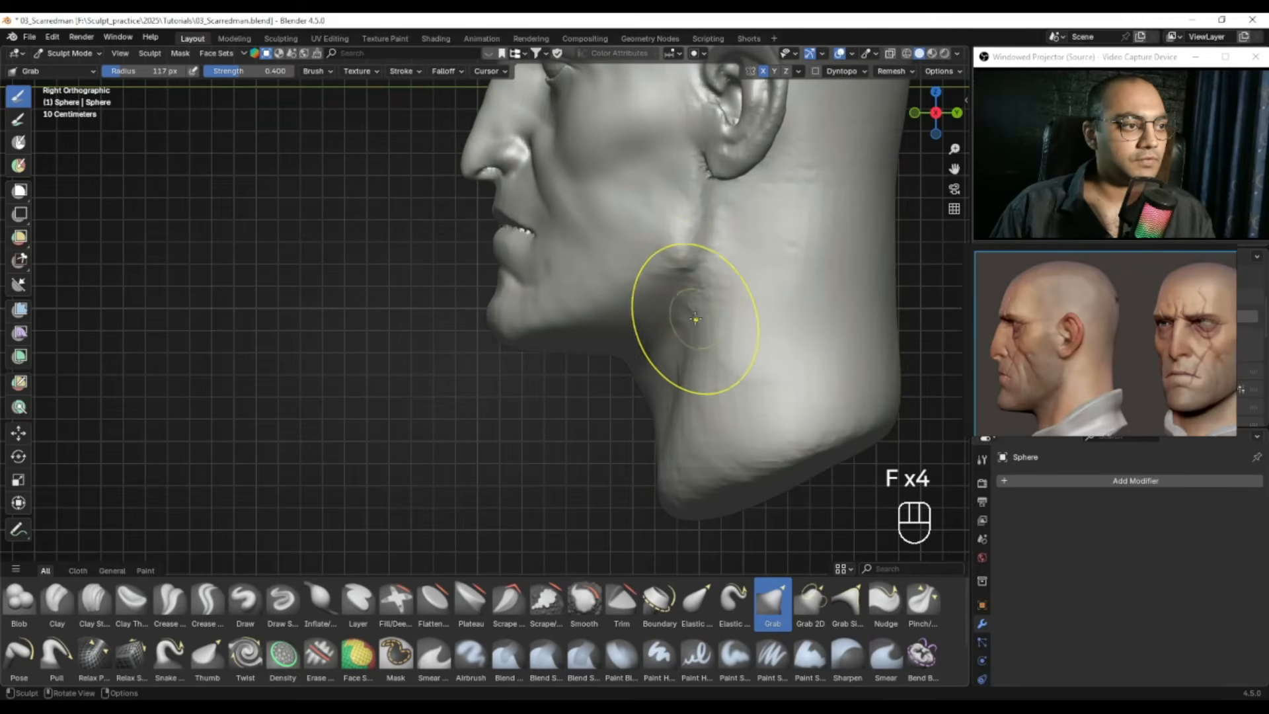
Step: Adjust the neck below the jaw angle with the Grab brush at a 119 px radius, undoing the first stroke
key(f)
click(704, 339)
key(ctrl+z)
key(f)
click(706, 339)
drag(702, 340, 689, 343)
ctrl+middle_drag(681, 320, 659, 363)
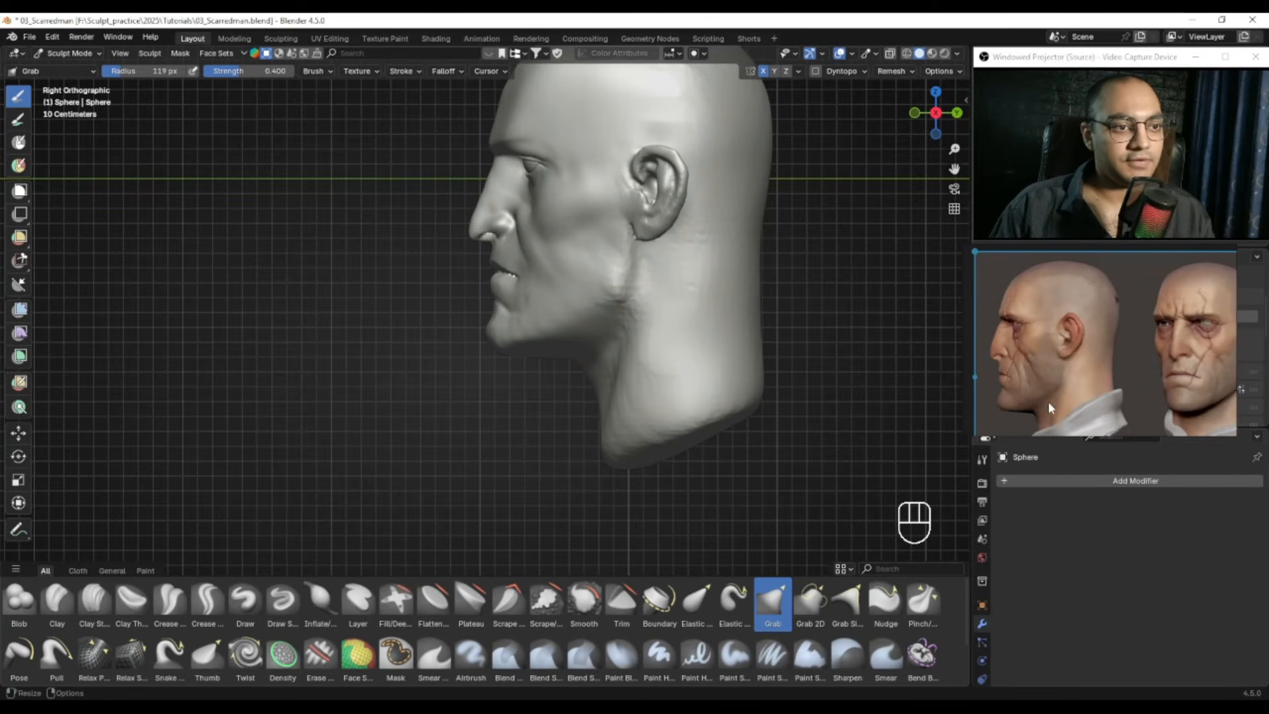
Step: Refine the transition from jaw to neck with Grab and Smooth strokes, undoing one stroke and reducing the radius to 71 px
key(f)
mouse_move(657, 329)
alt+shift+mouse_down()
mouse_move(645, 341)
mouse_move(665, 390)
mouse_move(609, 411)
mouse_move(724, 369)
mouse_move(660, 349)
mouse_move(560, 353)
mouse_move(606, 334)
mouse_move(696, 348)
alt+shift+mouse_up()
click(625, 382)
key(ctrl+z)
key(f)
click(620, 355)
key(f)
click(694, 351)
key(f)
click(669, 344)
mouse_move(616, 320)
shift+mouse_down()
mouse_move(622, 339)
mouse_move(592, 341)
shift+mouse_up()
key(f)
click(616, 324)
key(f)
click(612, 338)
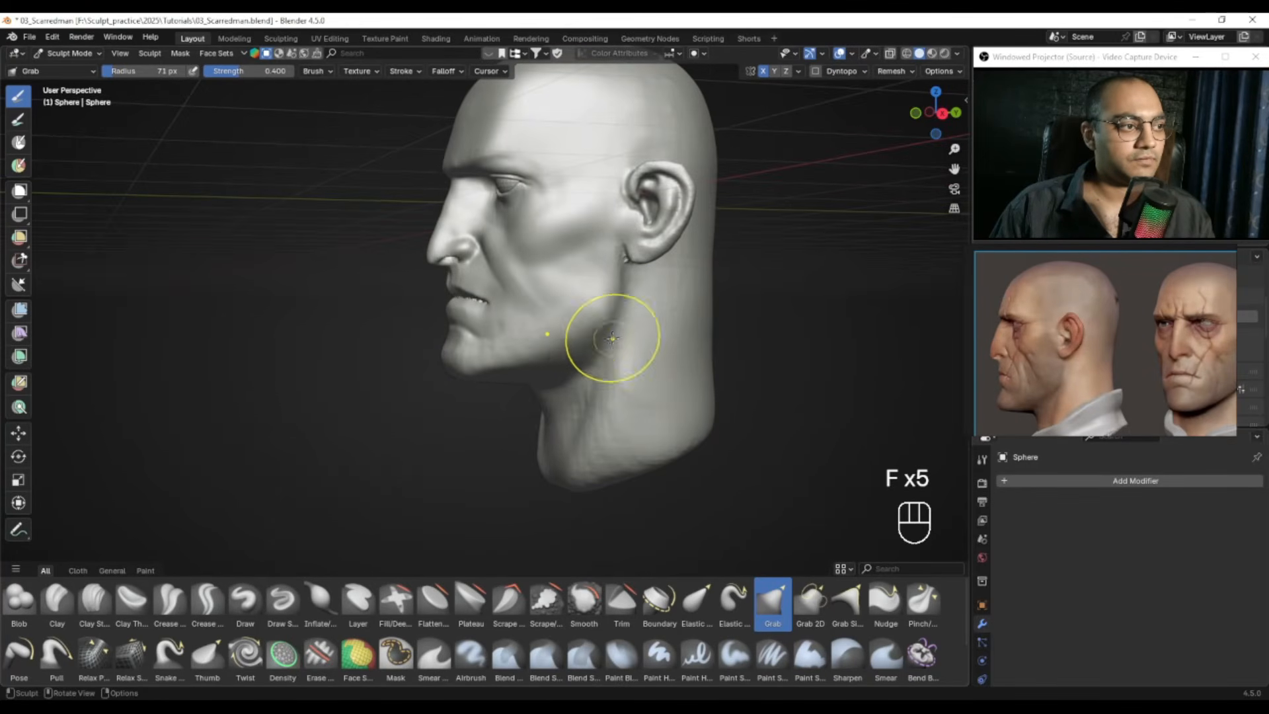
Step: Undo the last two strokes, rework the jaw corner with the Grab brush at an 84 px radius, and save the file
key(ctrl+z)
key(ctrl+z)
key(f)
key(f)
drag(568, 344, 549, 341)
click(562, 352)
mouse_move(548, 341)
alt+mouse_down()
mouse_move(663, 343)
mouse_move(569, 396)
alt+mouse_up()
mouse_move(548, 382)
alt+mouse_down()
mouse_move(548, 333)
mouse_move(544, 367)
mouse_move(561, 334)
alt+mouse_up()
alt+shift+drag(560, 333, 554, 364)
ctrl+alt+drag(558, 360, 574, 328)
key(ctrl+s)
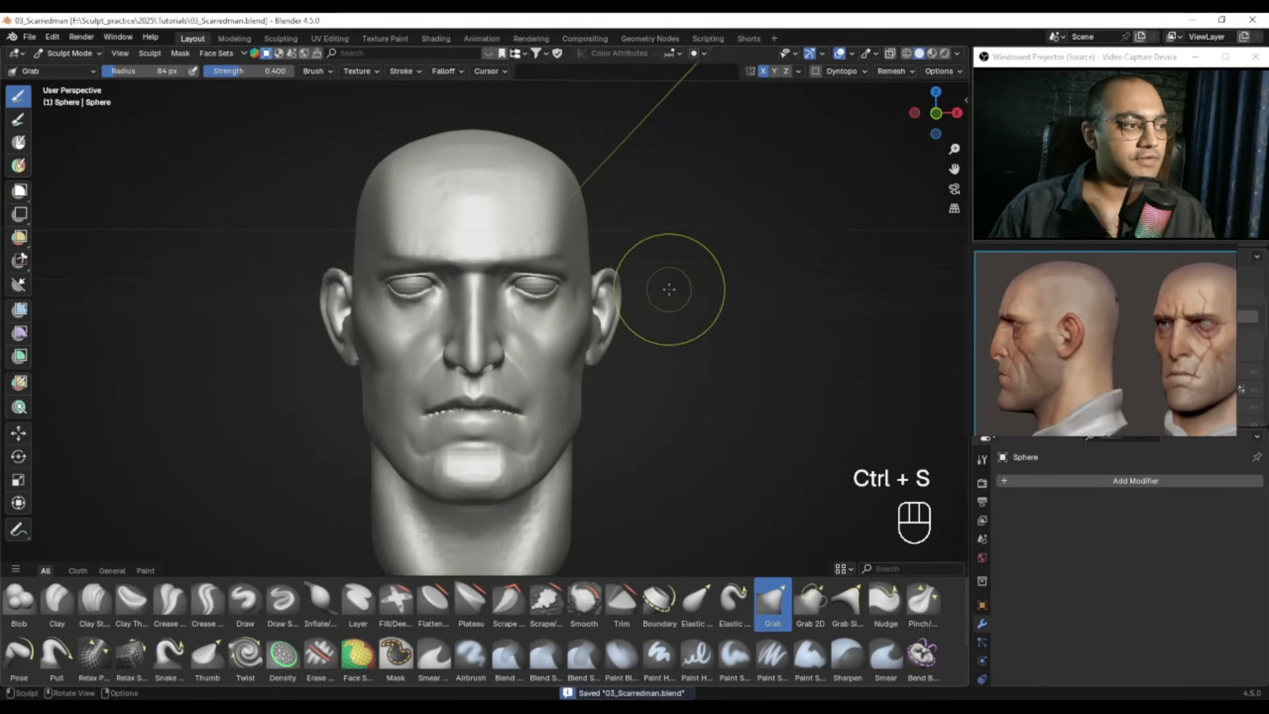
Step: Examine the brow, eyes and nose in the three-quarter reference image and compare them with the sculpted face
alt+drag(1122, 351, 1155, 239)
alt+drag(1112, 327, 952, 322)
alt+drag(1183, 325, 1153, 338)
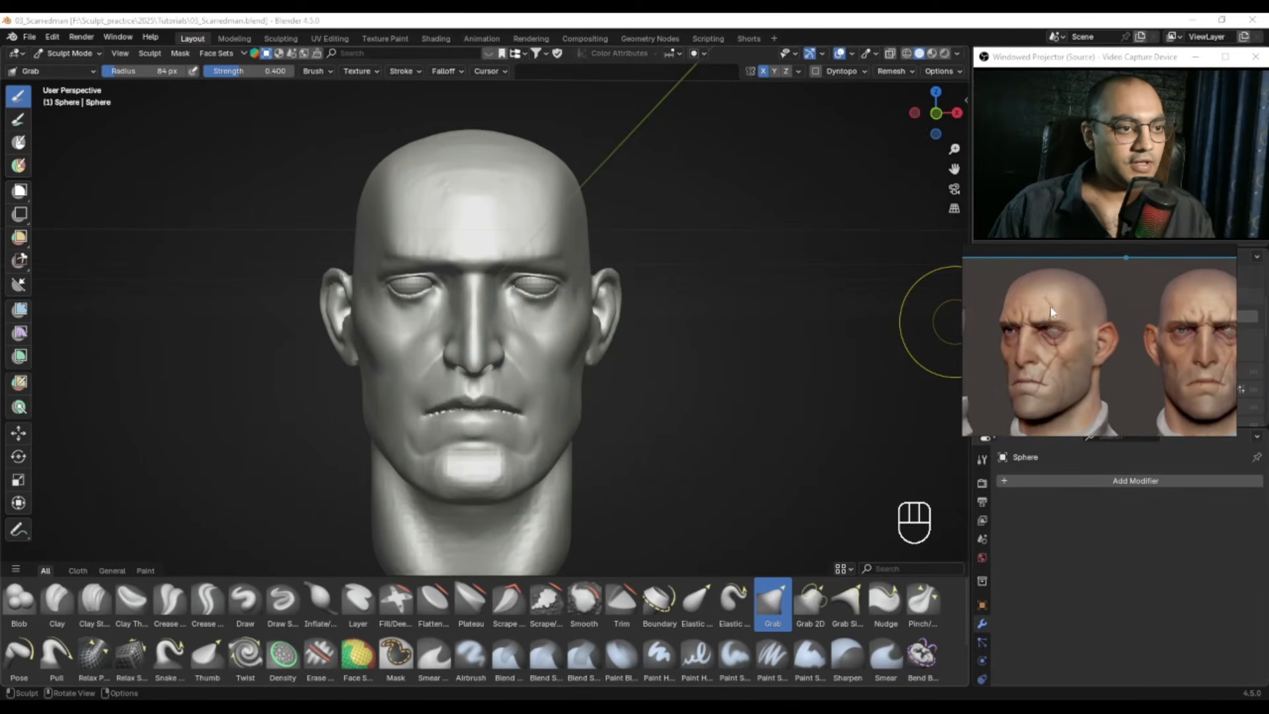
scroll(1050, 306, up, 4)
alt+drag(1052, 382, 1088, 330)
alt+shift+drag(512, 302, 564, 205)
alt+shift+drag(461, 249, 566, 236)
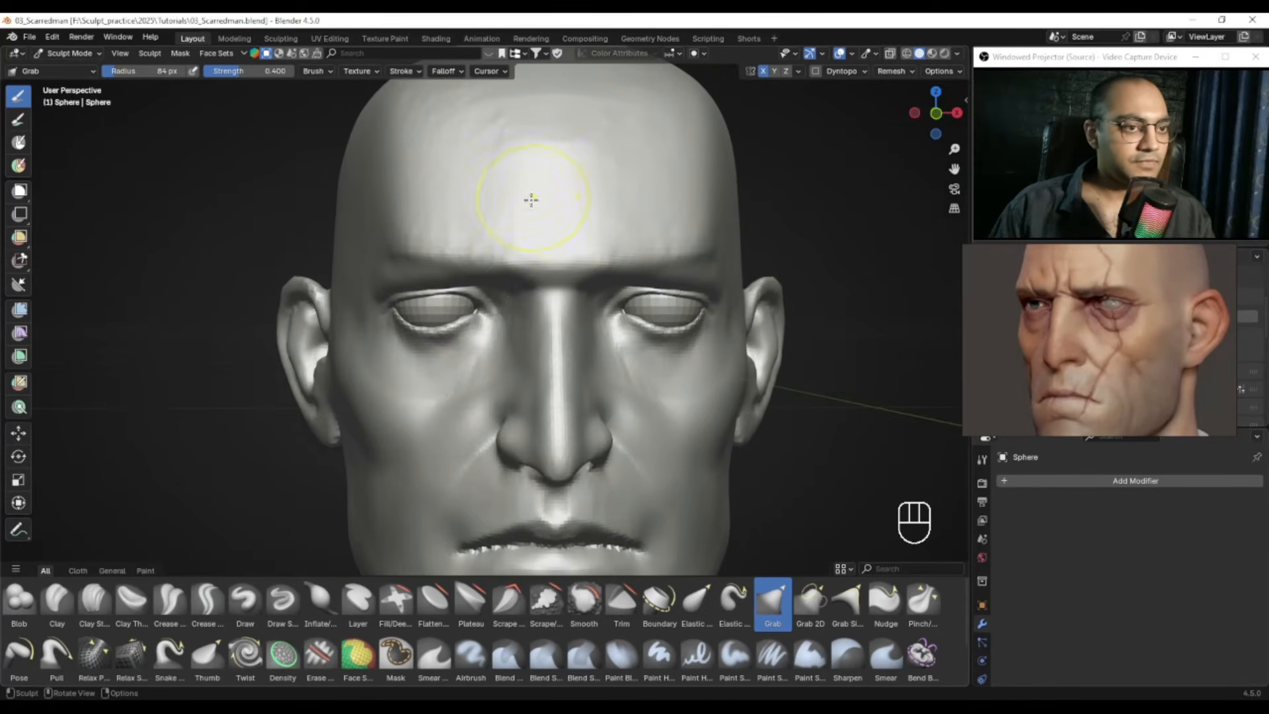
ctrl+middle_drag(540, 197, 509, 368)
Step: Save the file and voxel remesh the head at a voxel size of 0.00643 m
key(ctrl+s)
alt+shift+drag(518, 388, 527, 359)
alt+middle_drag(527, 359, 509, 322)
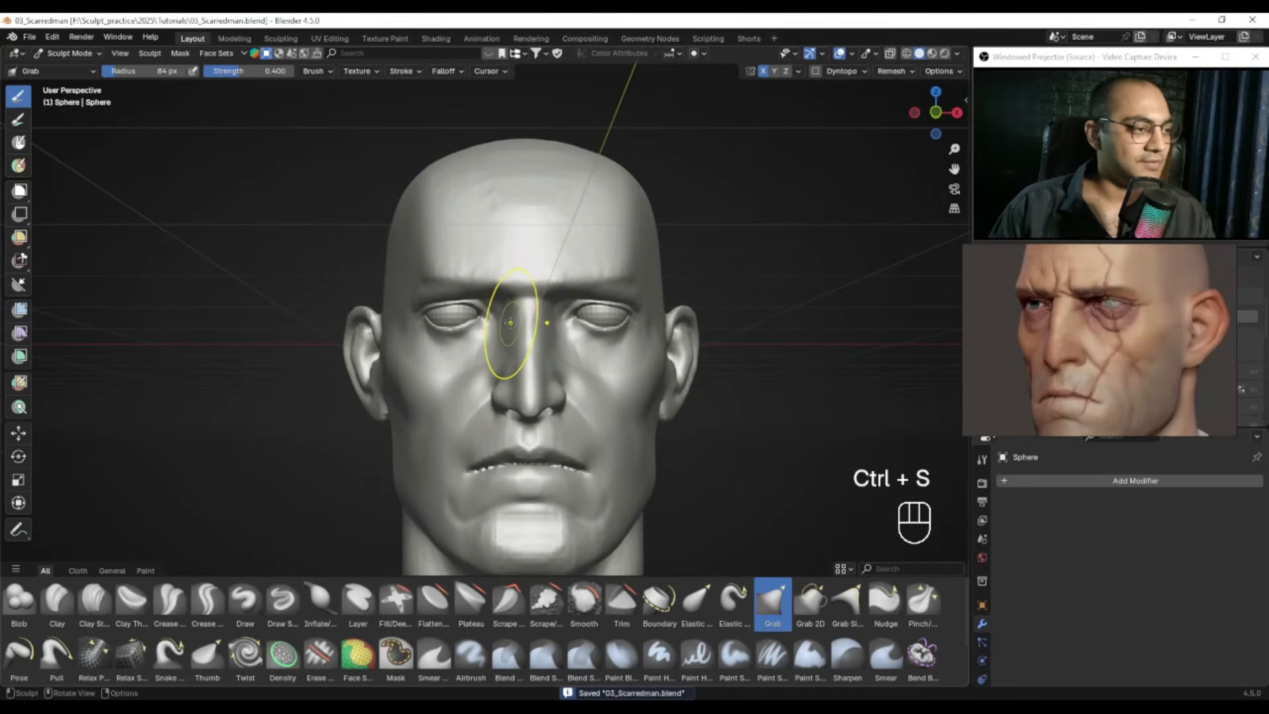
key(r)
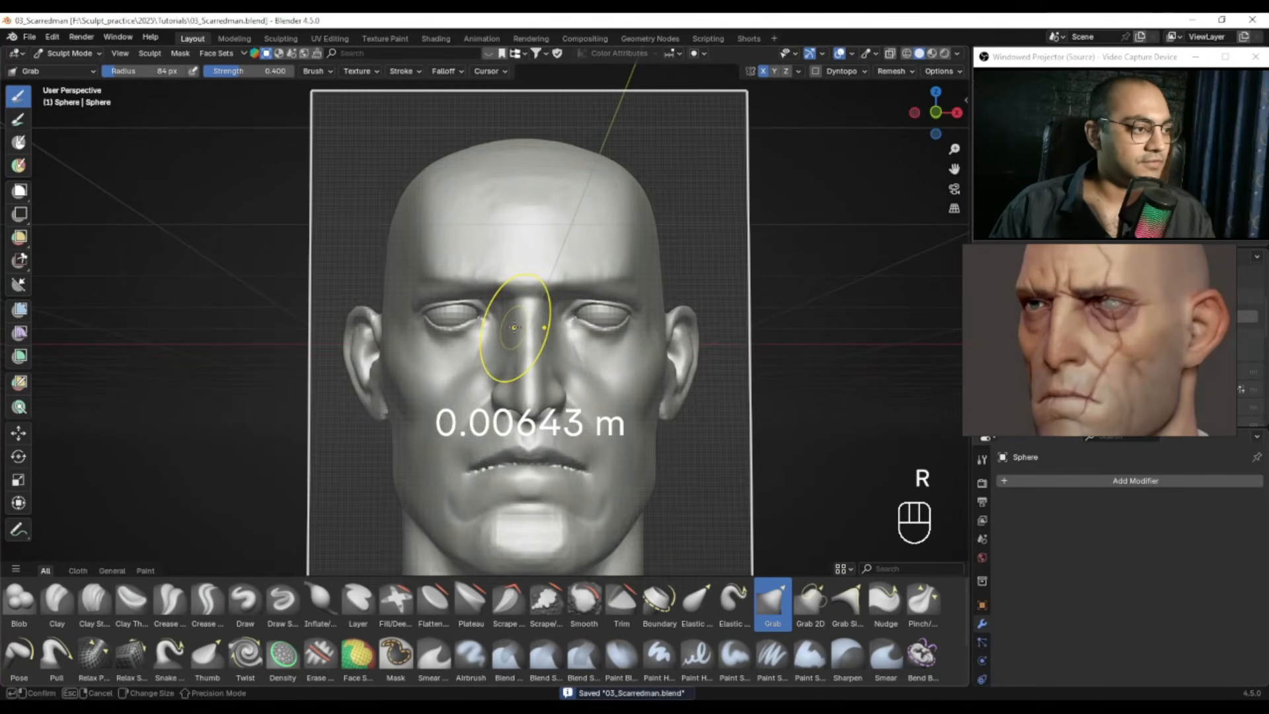
click(512, 328)
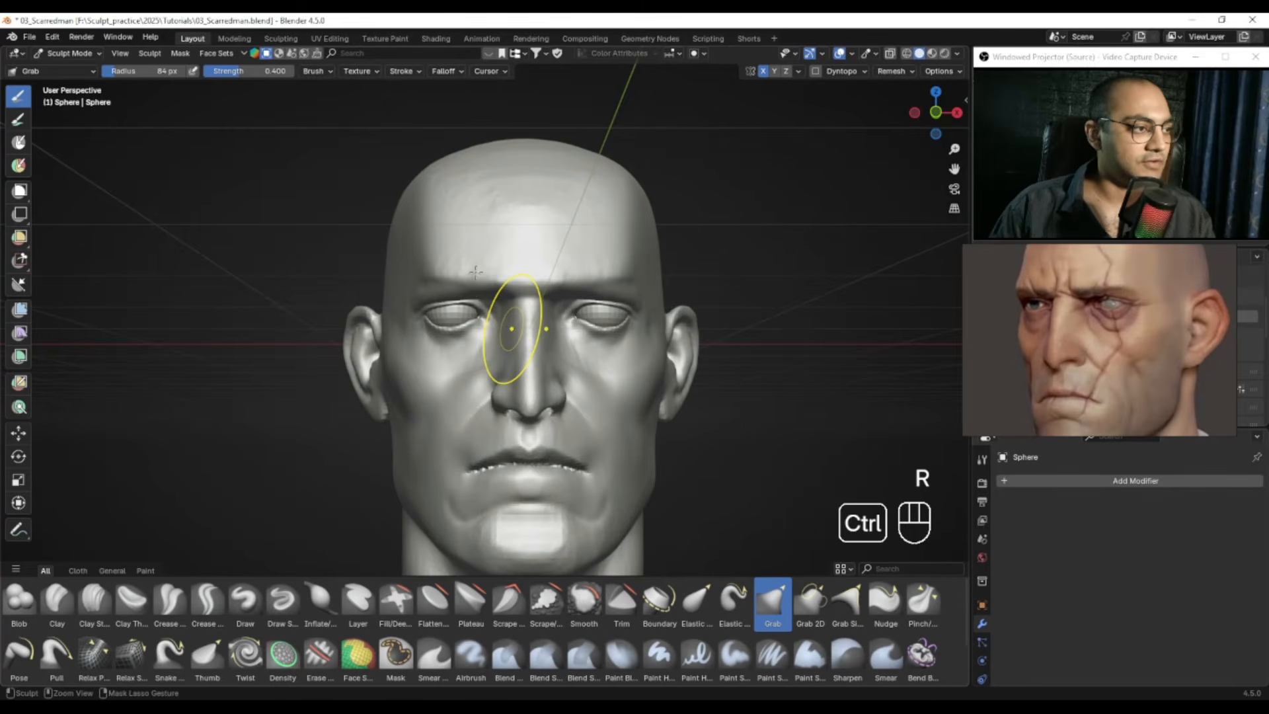
key(ctrl+r)
middle_drag(465, 311, 568, 307)
ctrl+middle_drag(569, 307, 595, 191)
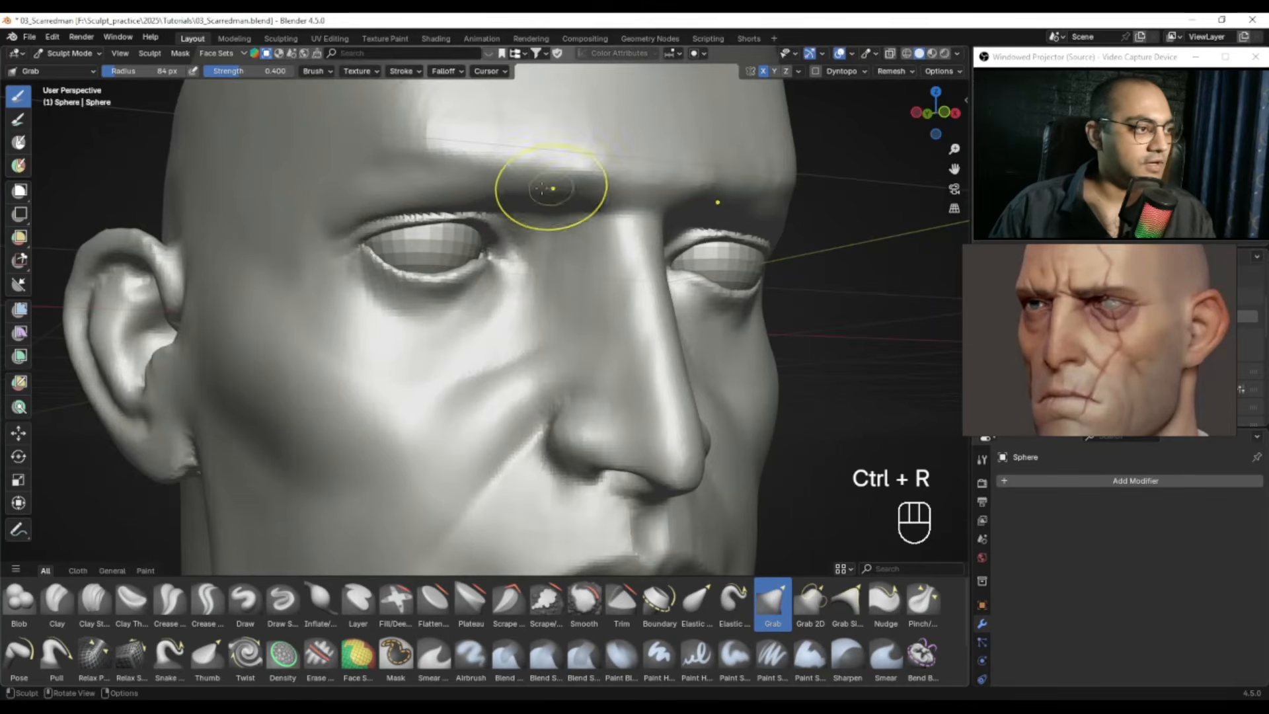
click(93, 598)
mouse_move(463, 297)
ctrl+middle_down()
mouse_move(437, 368)
mouse_move(523, 325)
ctrl+middle_up()
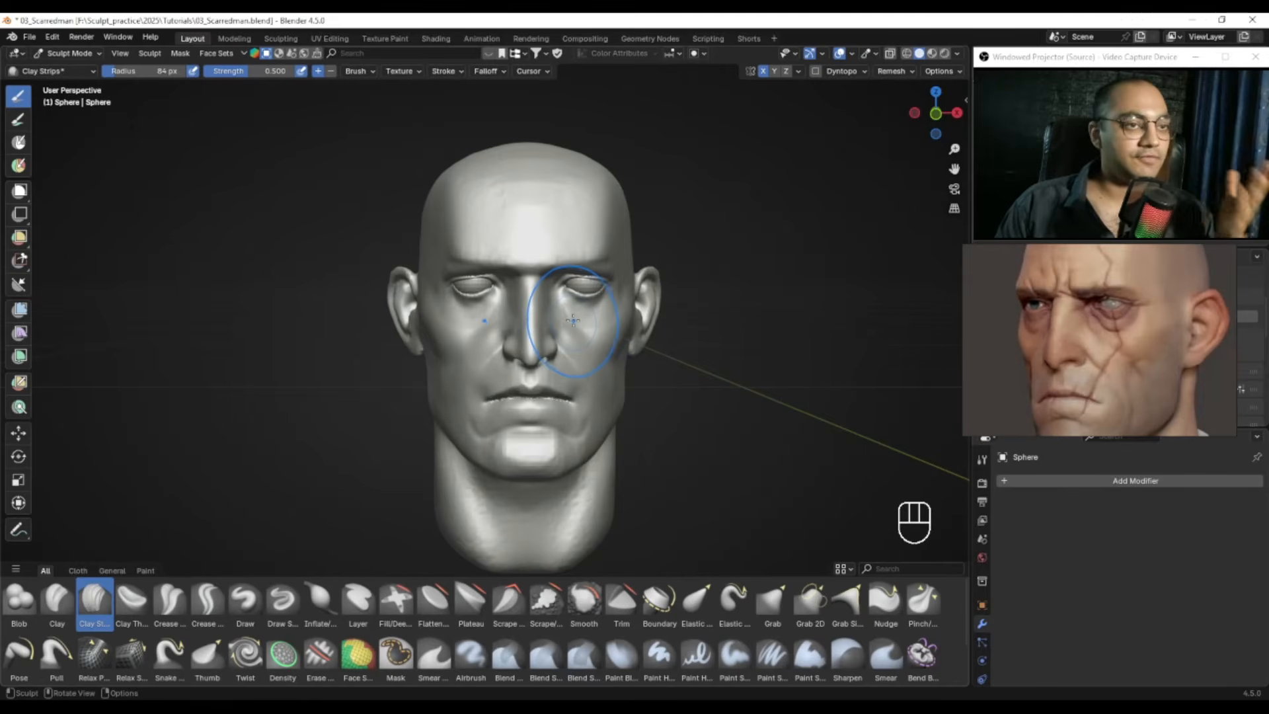
Step: Reshape the nostril wings from below with the Grab brush, reducing the radius to 87 px and undoing the last stroke
mouse_move(512, 281)
ctrl+alt+middle_down()
mouse_move(555, 218)
mouse_move(595, 198)
mouse_move(566, 268)
mouse_move(525, 302)
mouse_move(495, 283)
ctrl+alt+middle_up()
key(g)
key(f)
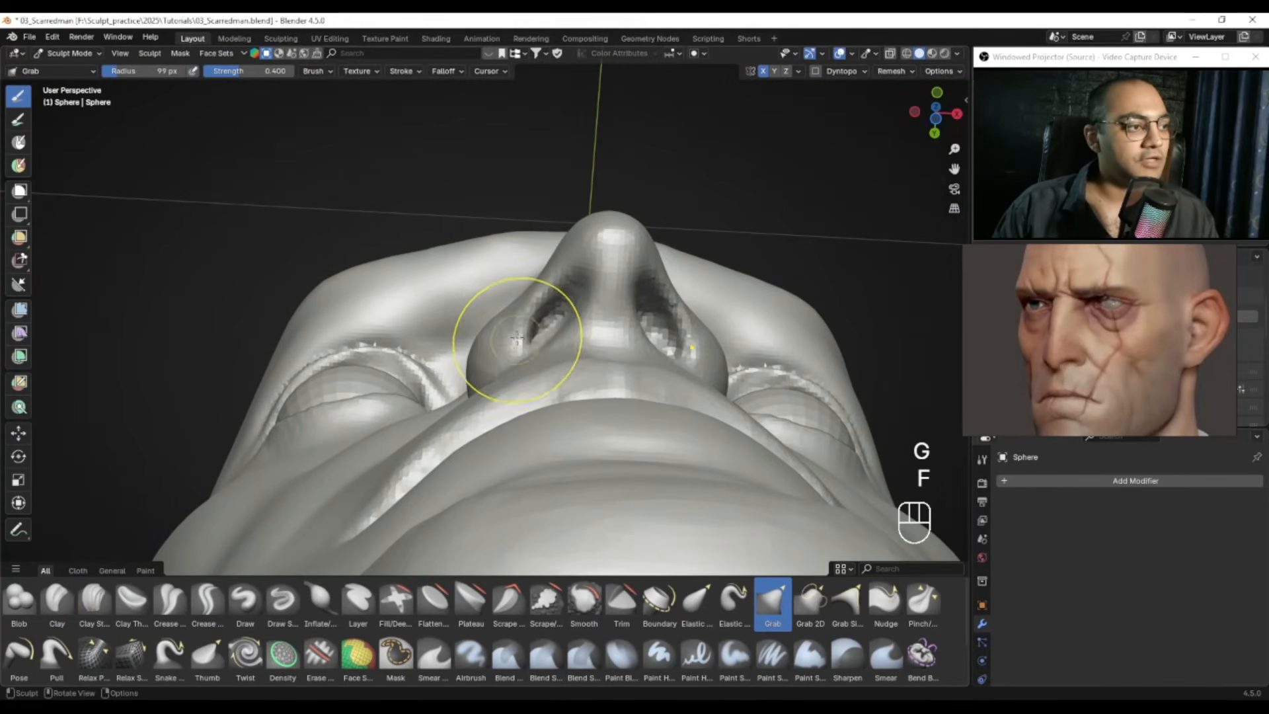
drag(486, 359, 487, 359)
alt+middle_drag(487, 359, 482, 355)
key(f)
click(464, 367)
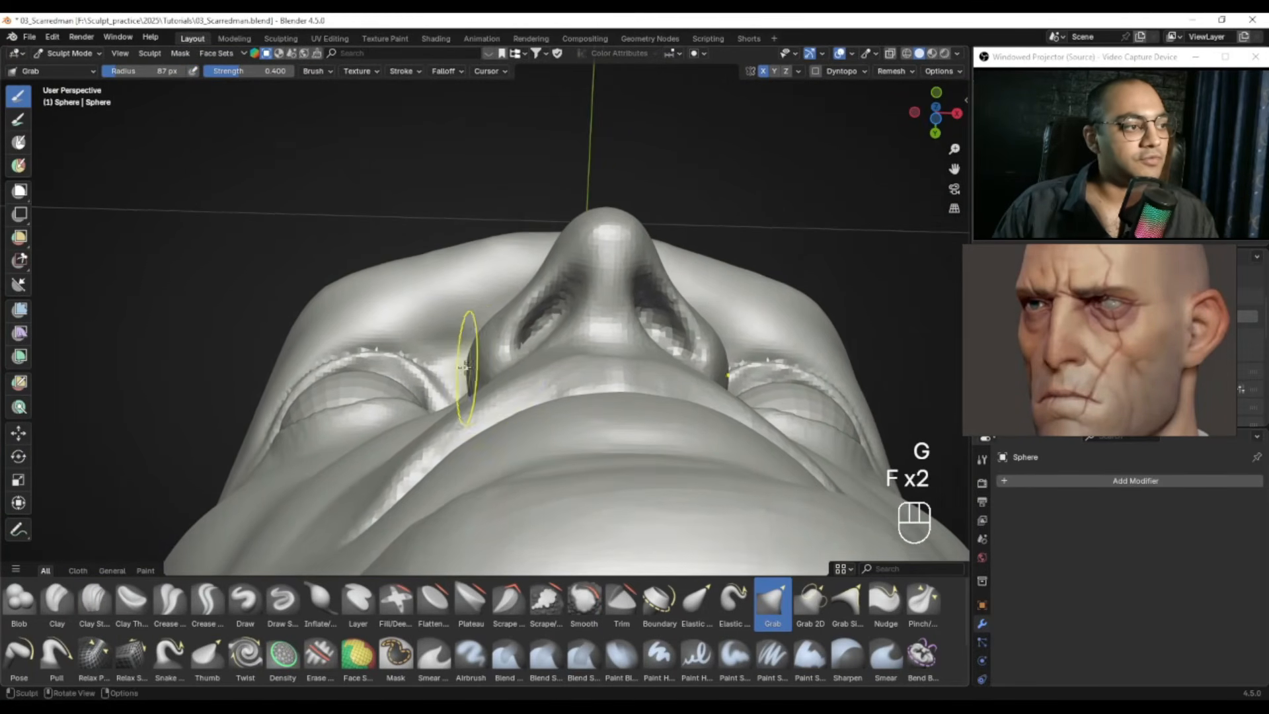
key(ctrl+z)
key(f)
click(481, 385)
Step: Refine the base and sides of the nose with the Grab brush at a 66 px radius, undoing one stroke
mouse_move(478, 386)
alt+mouse_down()
mouse_move(470, 447)
mouse_move(511, 423)
mouse_move(492, 419)
alt+mouse_up()
key(f)
click(482, 439)
key(ctrl+z)
key(f)
click(493, 436)
mouse_move(492, 419)
alt+mouse_down()
mouse_move(506, 463)
mouse_move(545, 338)
mouse_move(526, 404)
alt+mouse_up()
alt+drag(499, 390, 513, 377)
alt+shift+drag(427, 293, 549, 284)
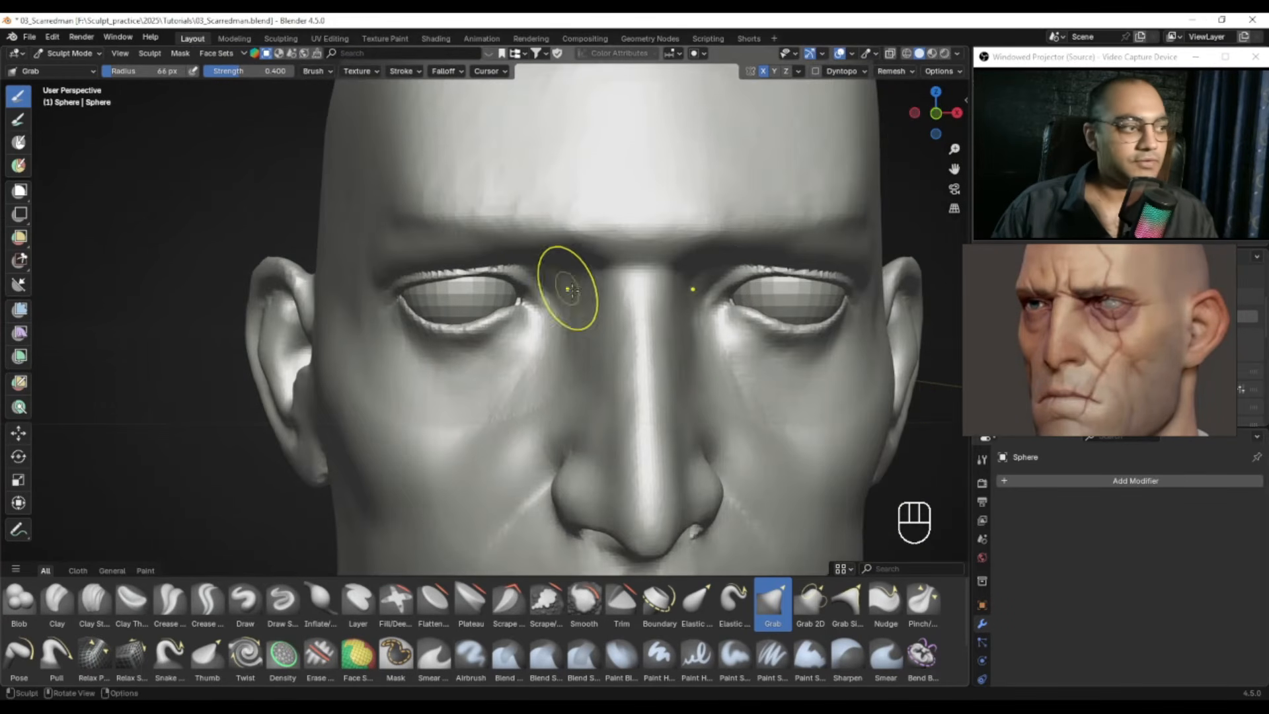
Step: Build up bags under the eyes with the Clay Strips brush at a 57 px radius, following the front reference image
alt+drag(1056, 323, 1088, 330)
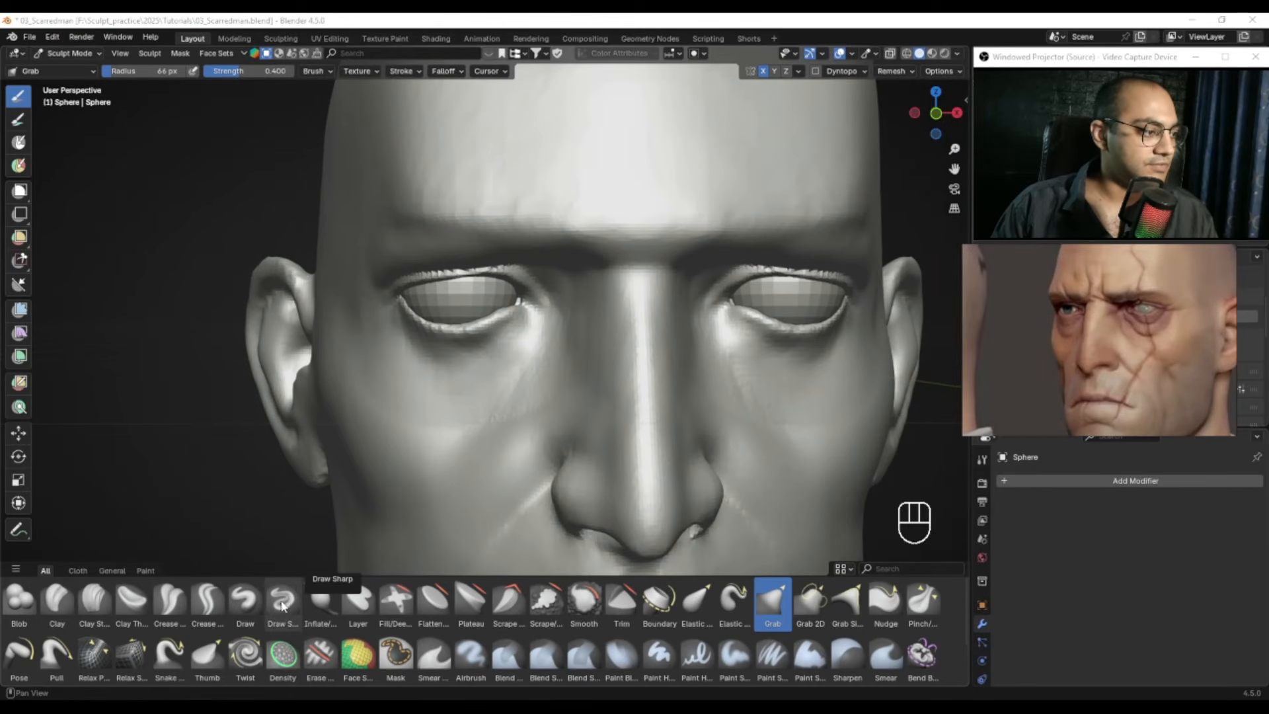
click(95, 599)
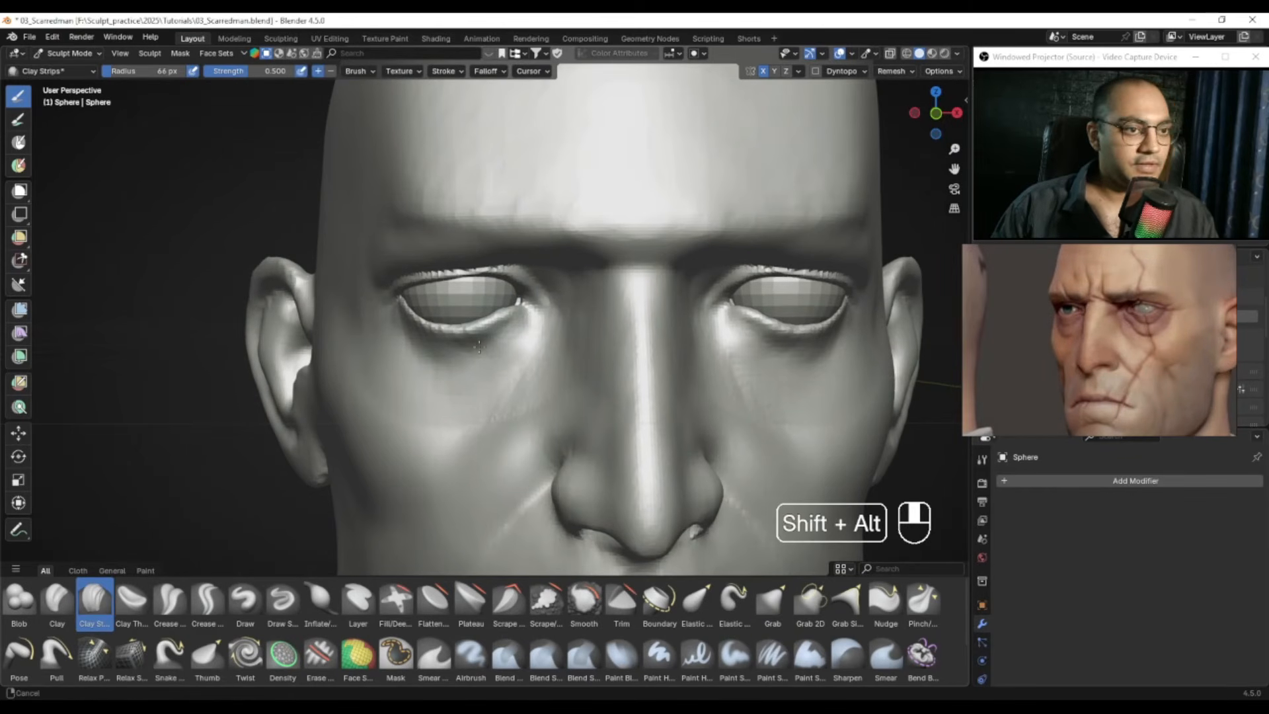
alt+shift+drag(473, 342, 474, 374)
ctrl+alt+drag(475, 374, 540, 353)
mouse_move(1122, 376)
alt+mouse_down()
mouse_move(1238, 356)
mouse_move(953, 335)
alt+mouse_up()
mouse_move(430, 332)
alt+mouse_down()
mouse_move(665, 359)
mouse_move(542, 333)
alt+mouse_up()
key(f)
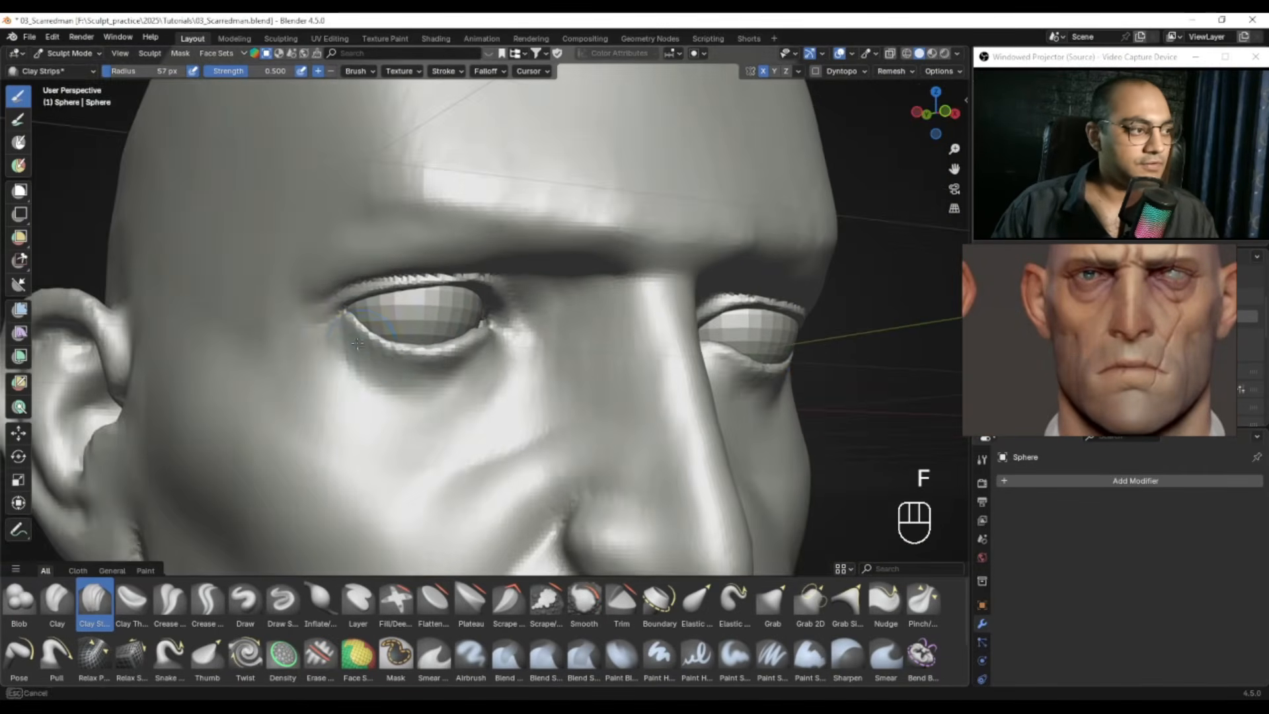
drag(385, 373, 390, 378)
alt+drag(423, 373, 397, 372)
Step: Refine the eye bags with Clay Strips and Smooth strokes, reducing the radius from 47 px to 32 px
key(f)
click(396, 372)
key(f)
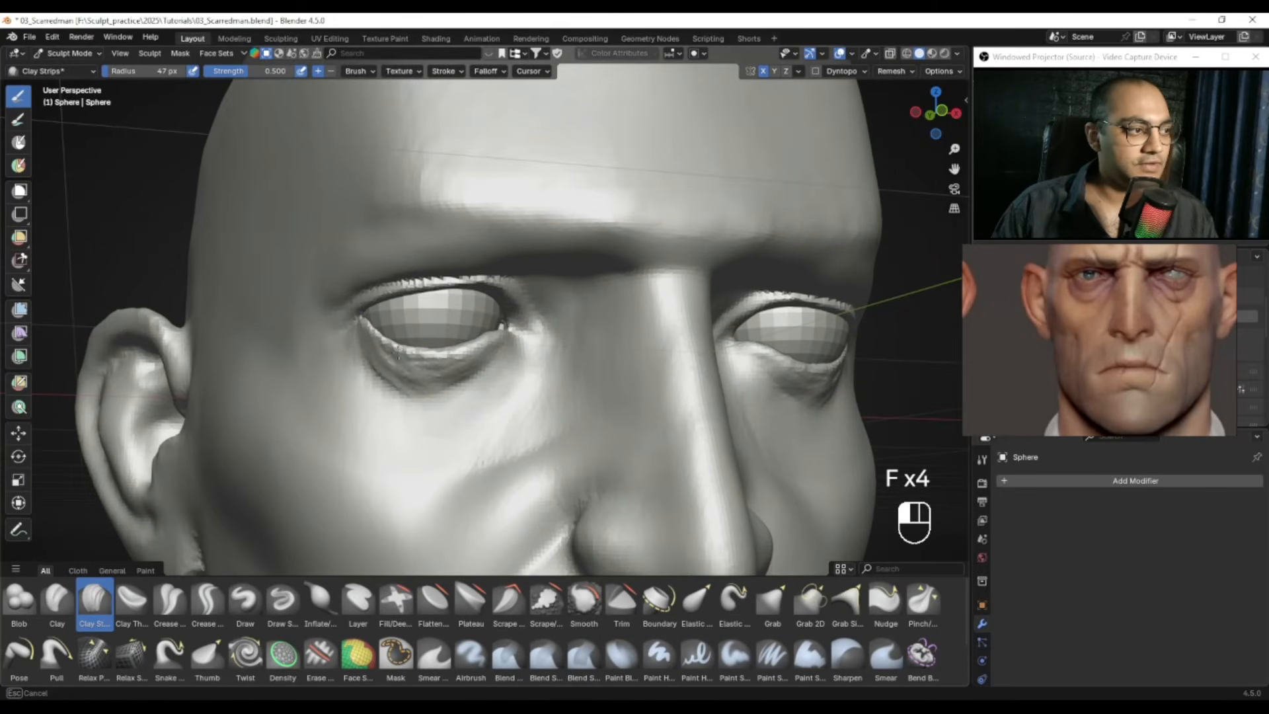
drag(399, 353, 413, 358)
alt+drag(413, 358, 428, 382)
key(f)
click(419, 380)
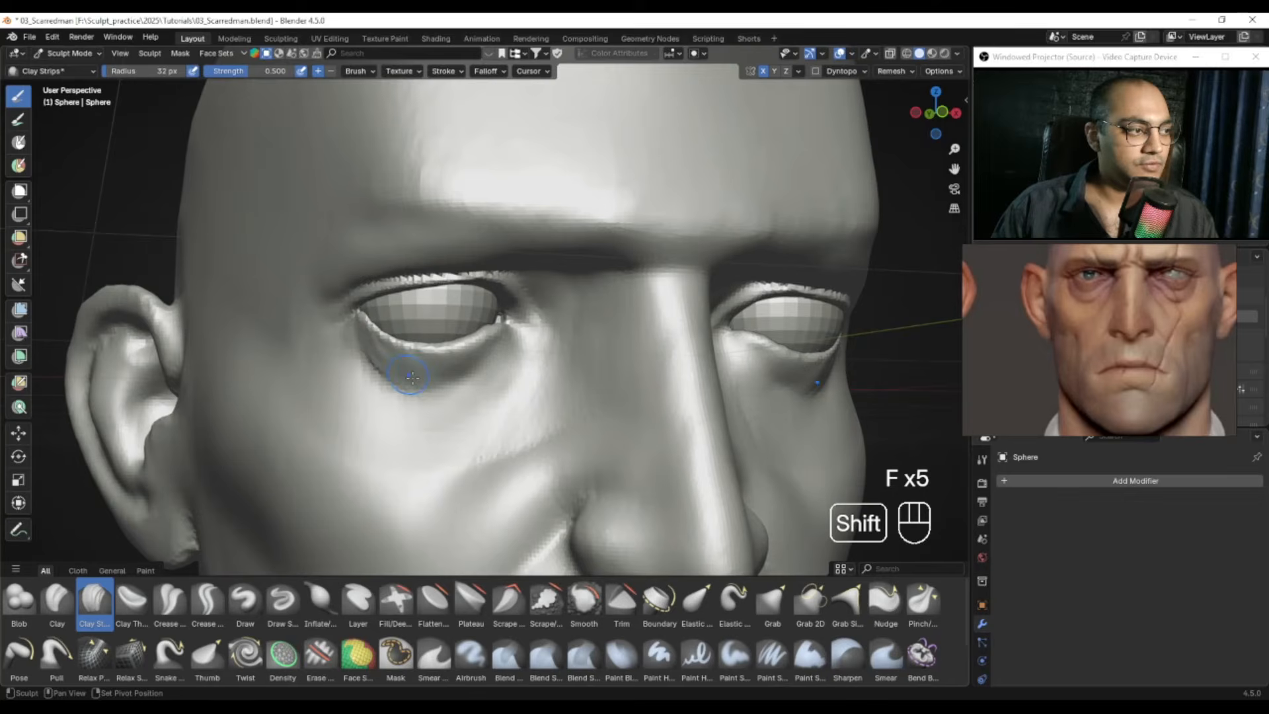
shift+middle_drag(412, 402, 436, 403)
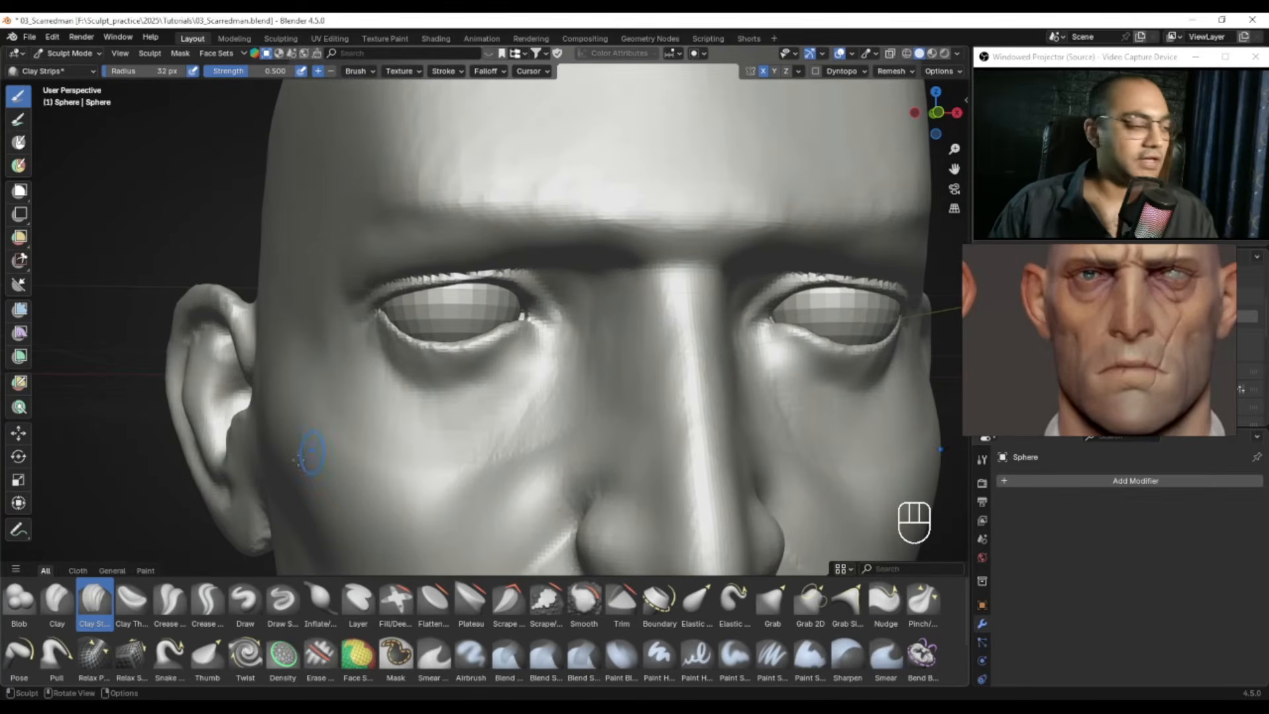
Step: Carve a crease along the lower edge of the eye bags with the Draw Sharp brush at a 36 px radius
click(296, 610)
mouse_move(554, 350)
alt+shift+mouse_down()
mouse_move(533, 391)
mouse_move(477, 390)
alt+shift+mouse_up()
mouse_move(477, 390)
alt+shift+mouse_down()
mouse_move(560, 346)
mouse_move(496, 383)
alt+shift+mouse_up()
key(f)
click(552, 351)
key(f)
click(555, 346)
Step: Try to smooth the crease under the eye bags at a 38 px radius and undo the stroke
key(f)
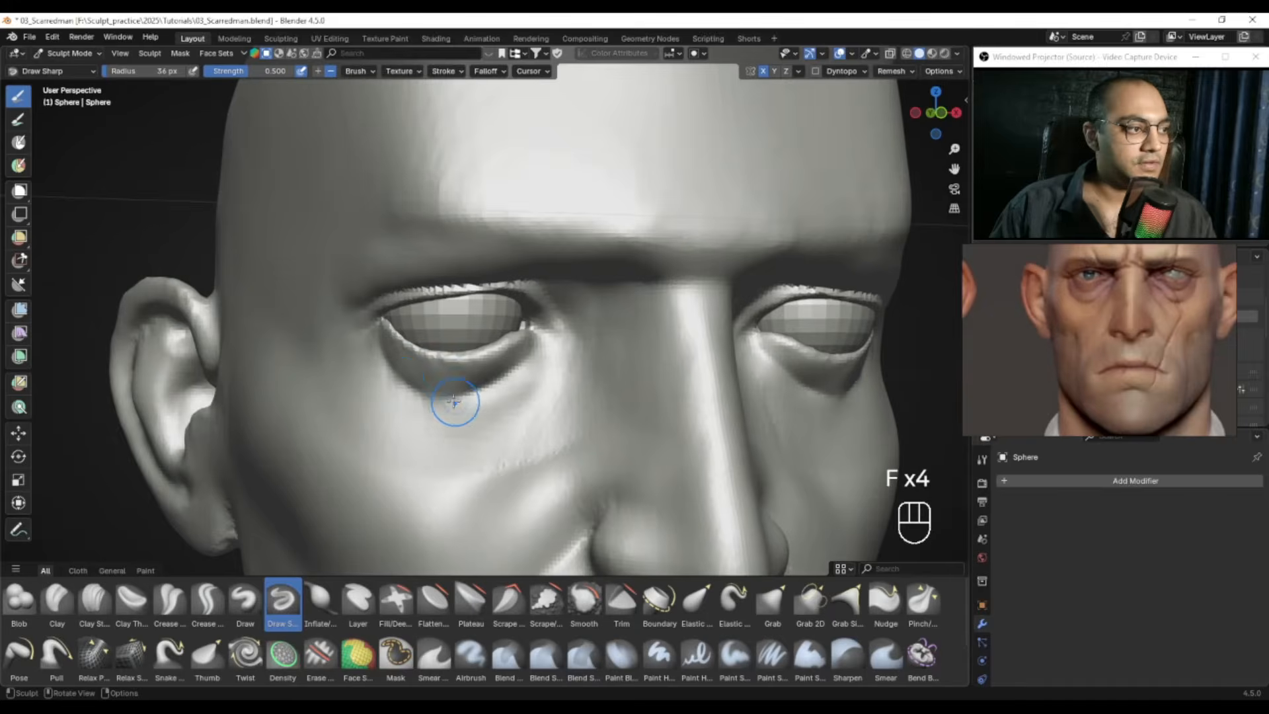
click(421, 388)
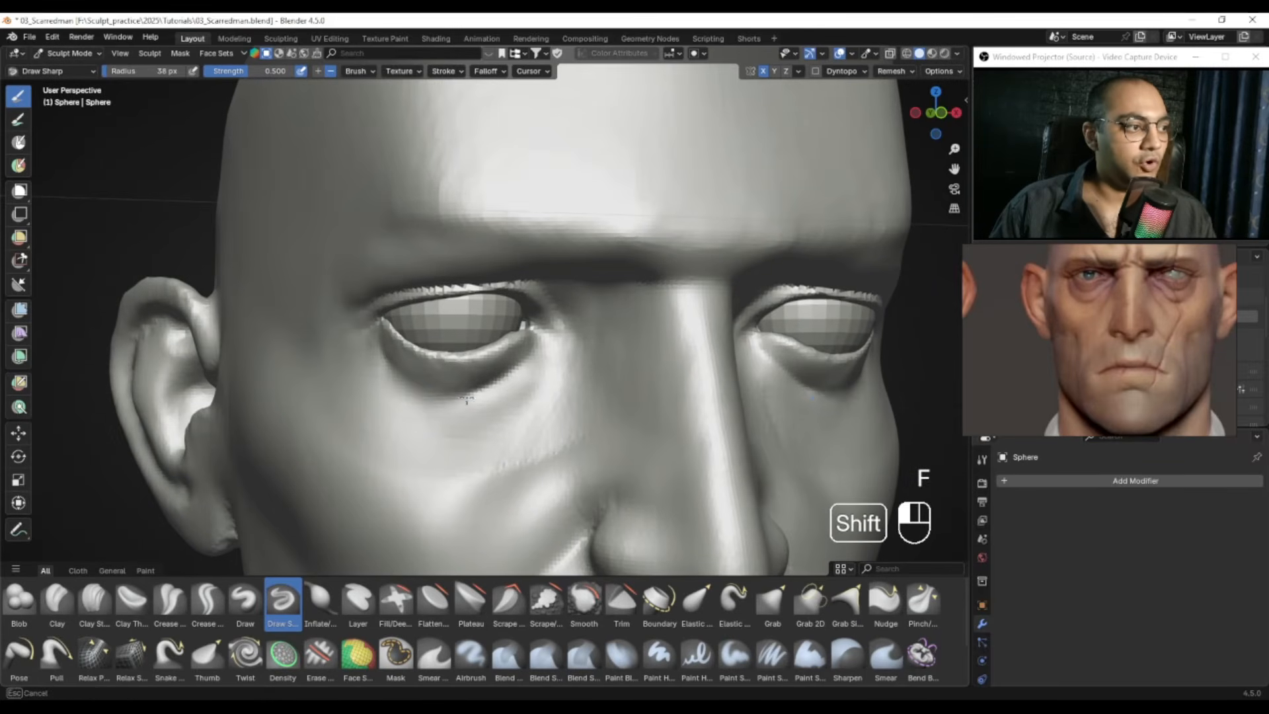
shift+drag(440, 394, 440, 399)
key(z)
key(ctrl+z)
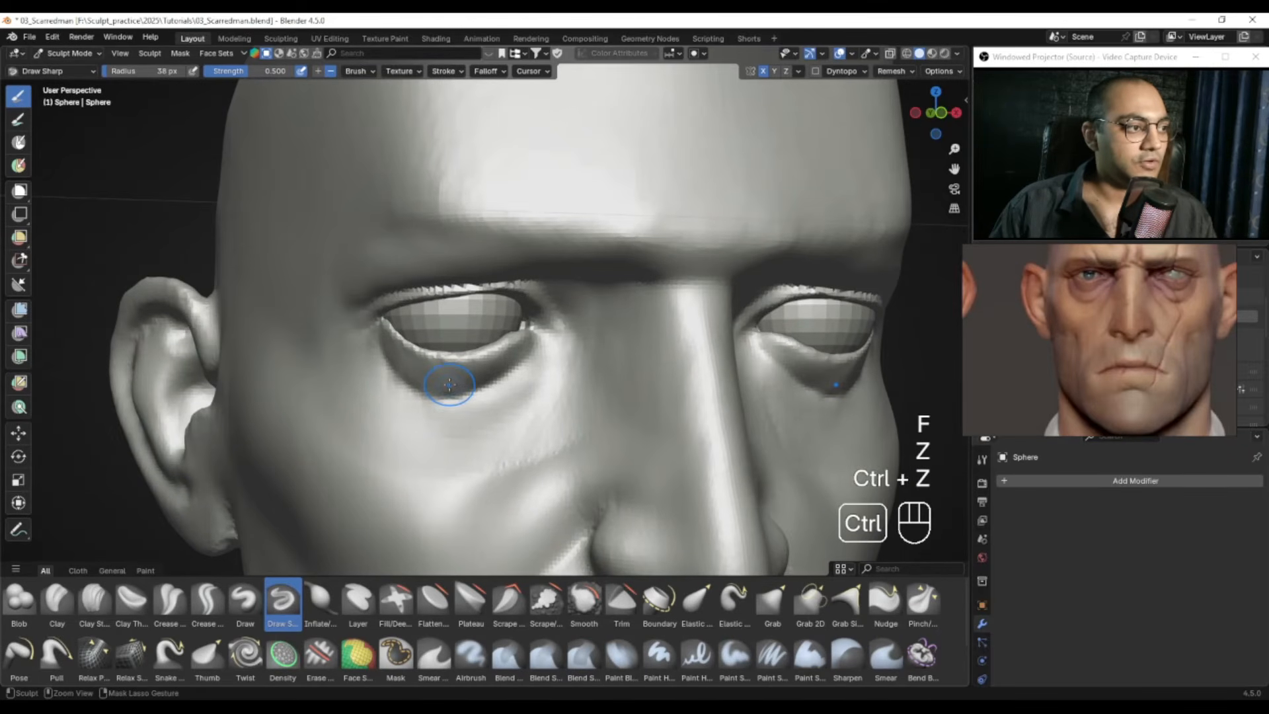
Step: Smooth the eye-bag crease at a 16 px radius and soften the cheek area below it at 34 px
key(f)
click(432, 375)
key(f)
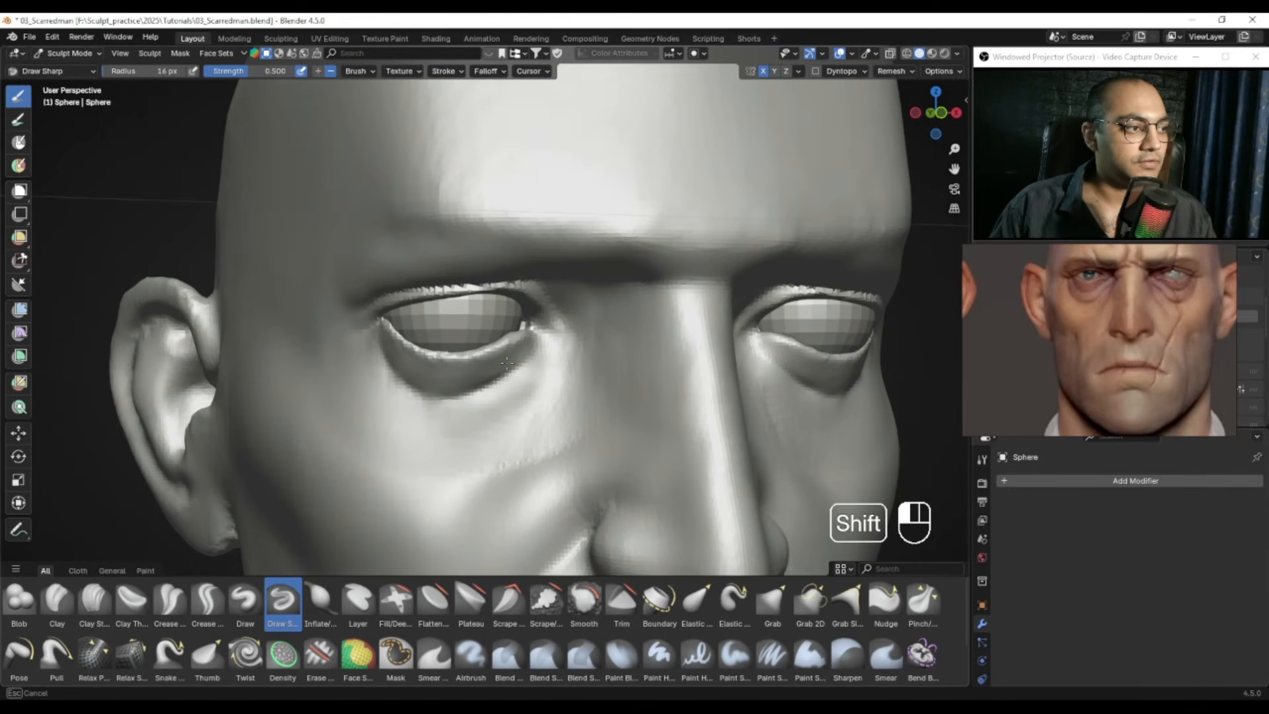
click(430, 381)
middle_drag(430, 381, 463, 399)
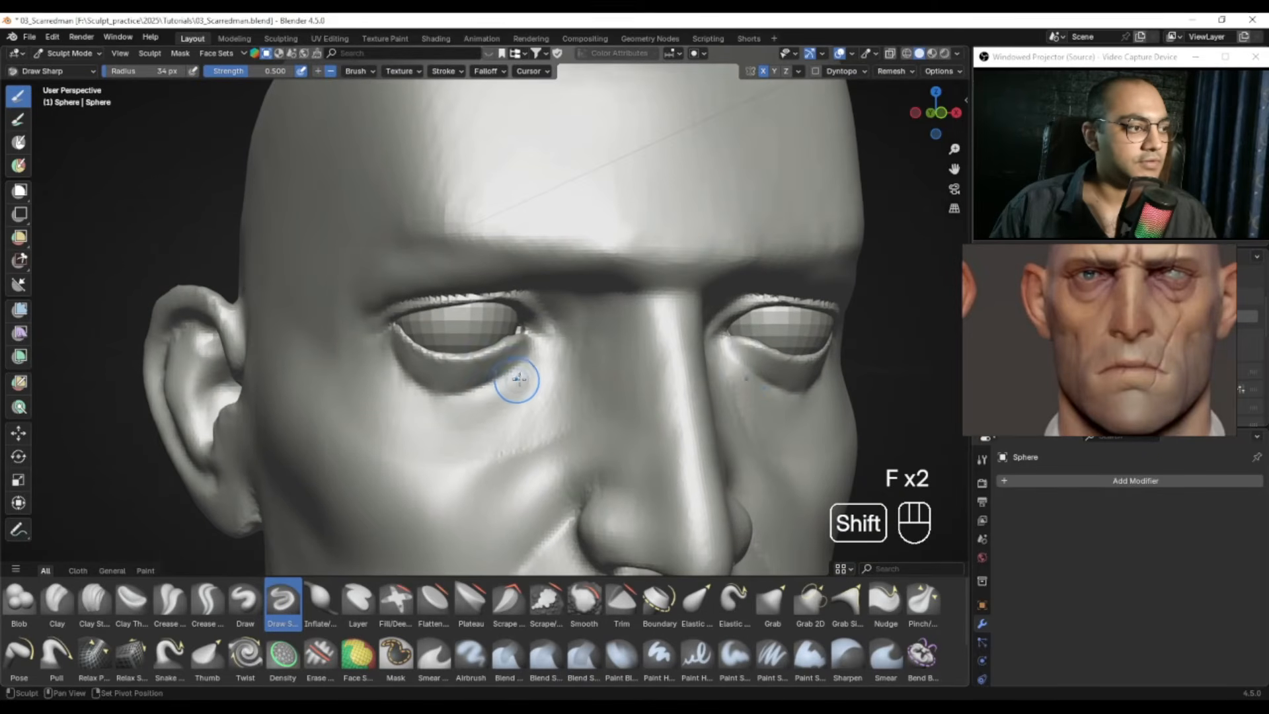
shift+drag(468, 427, 477, 425)
ctrl+right_drag(486, 428, 512, 413)
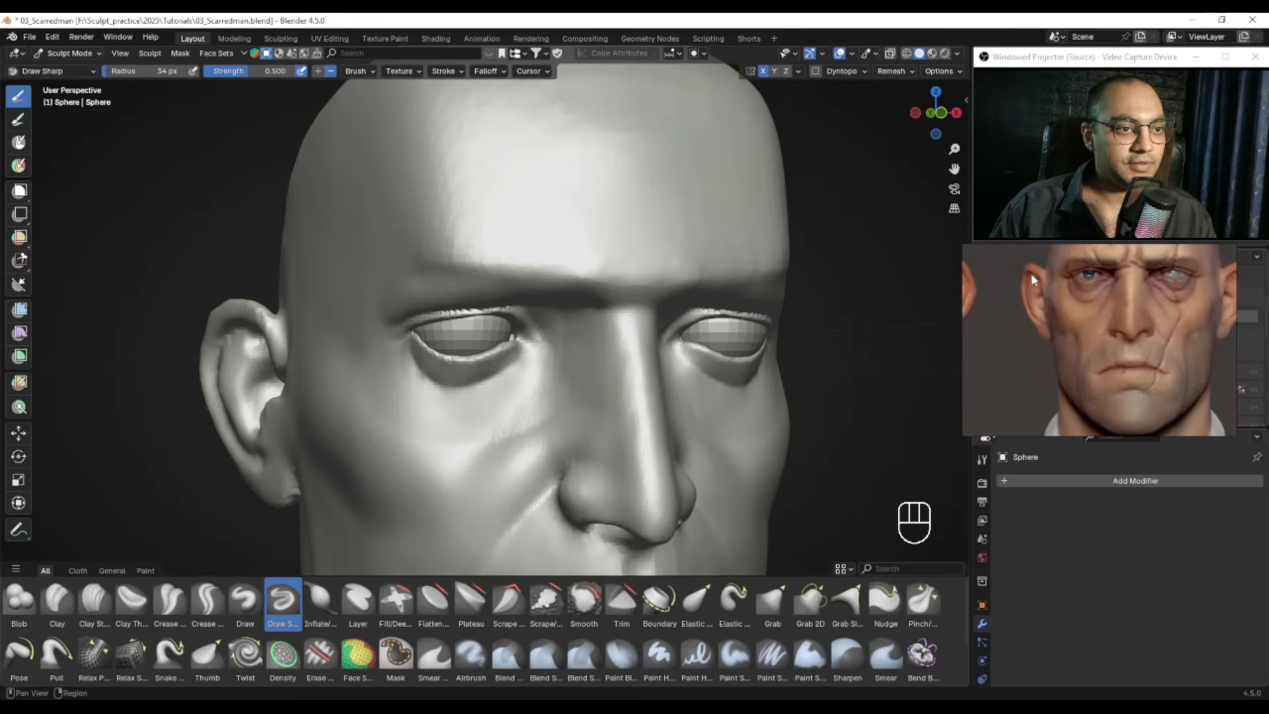
Step: Smooth the inner and outer lower edges of the eye bags, reducing the brush radius from 30 px to 18 px
alt+middle_drag(581, 298, 502, 297)
mouse_move(503, 298)
ctrl+alt+middle_down()
mouse_move(463, 370)
mouse_move(436, 286)
mouse_move(500, 343)
ctrl+alt+middle_up()
key(f)
click(503, 362)
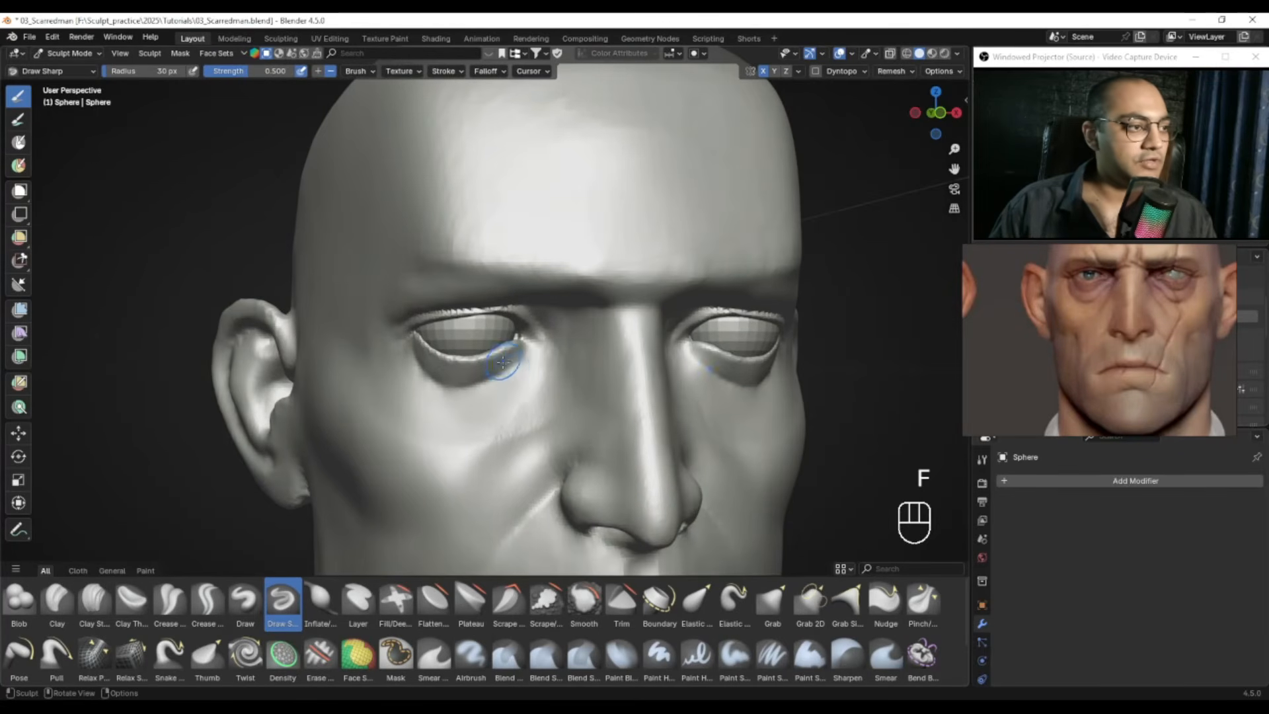
shift+drag(502, 375, 509, 376)
shift+drag(408, 367, 439, 400)
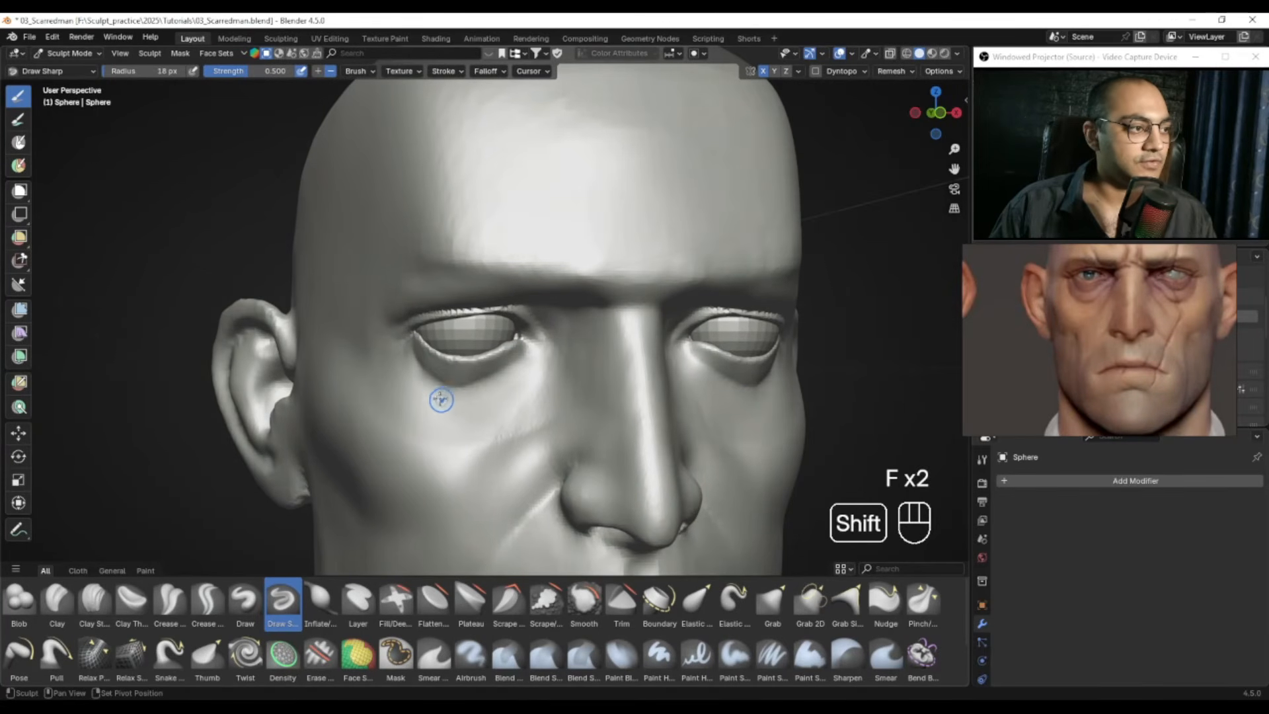
Step: Nudge the eye-bag contour with the Grab brush, reducing its radius to 11 px
alt+middle_drag(538, 371, 540, 379)
mouse_move(541, 379)
ctrl+alt+mouse_down()
mouse_move(553, 365)
mouse_move(523, 384)
mouse_move(540, 378)
mouse_move(554, 257)
ctrl+alt+mouse_up()
key(g)
key(f)
click(566, 356)
key(f)
click(519, 389)
key(f)
click(508, 384)
key(f)
click(506, 382)
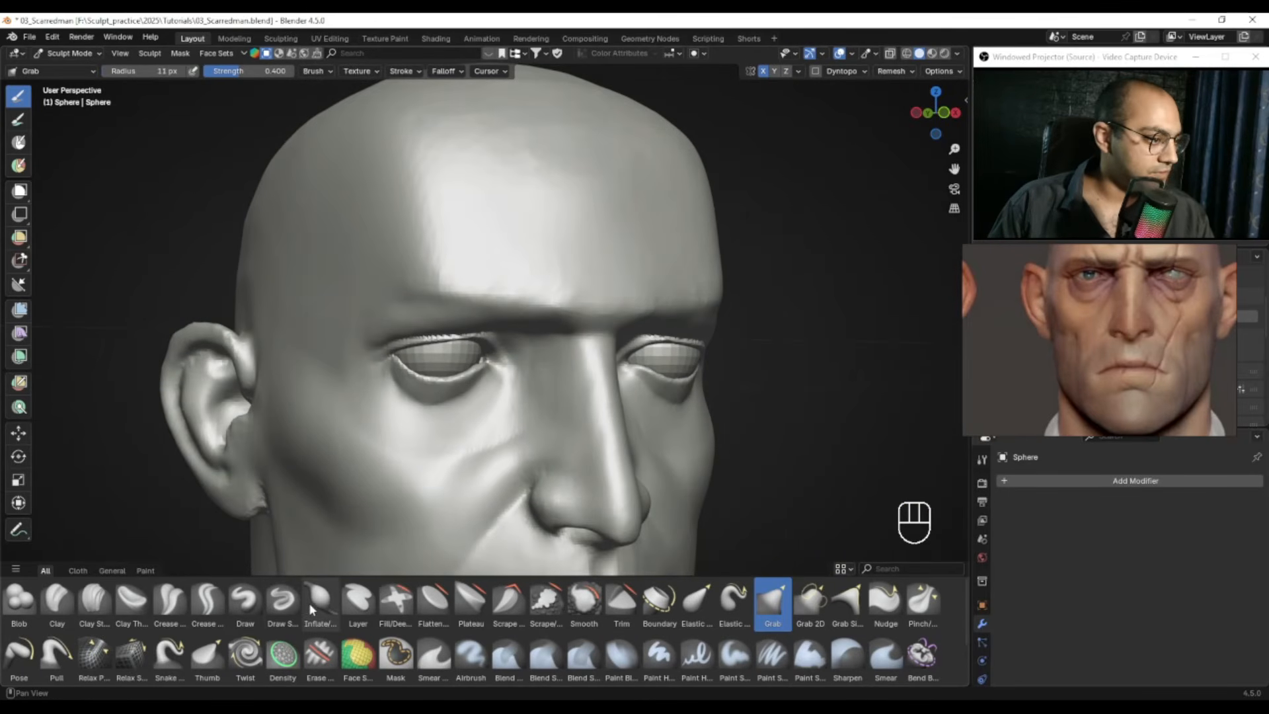
Step: Build up volume below the eye bags with Clay Strips at a 45 px radius and smooth it at 31 px
click(100, 604)
mouse_move(439, 394)
alt+mouse_down()
mouse_move(401, 396)
mouse_move(402, 372)
alt+mouse_up()
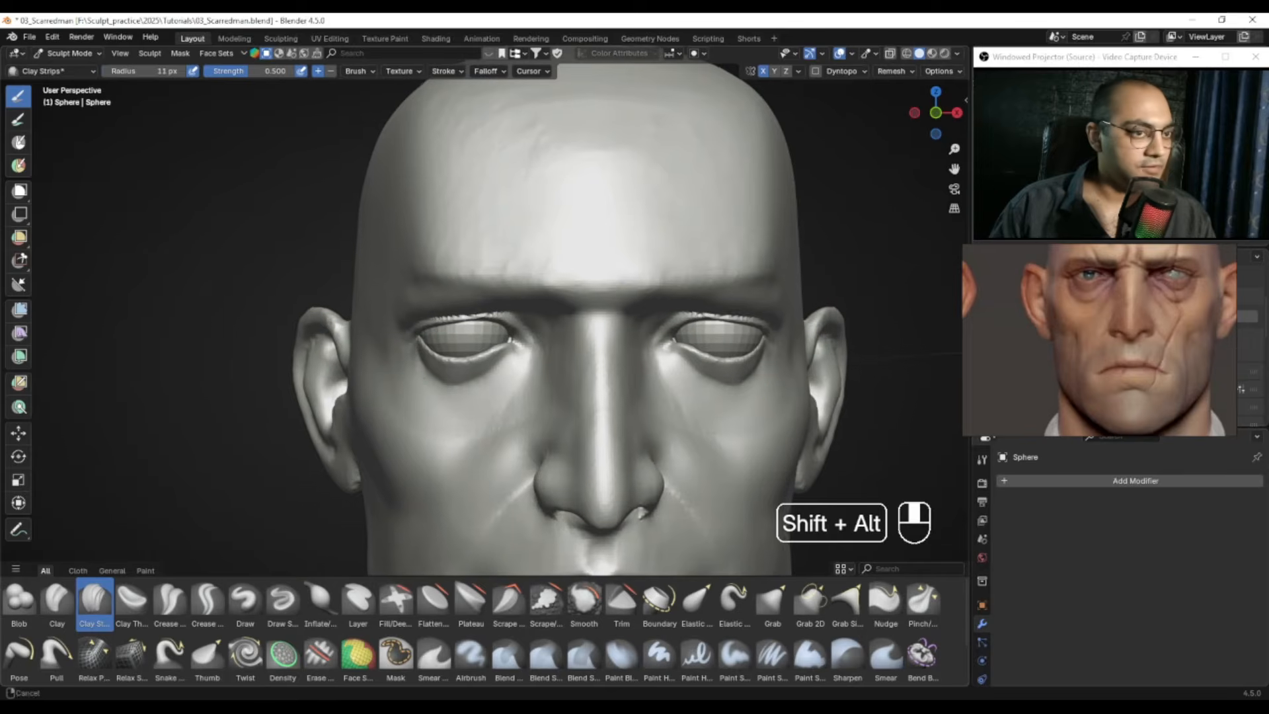
key(f)
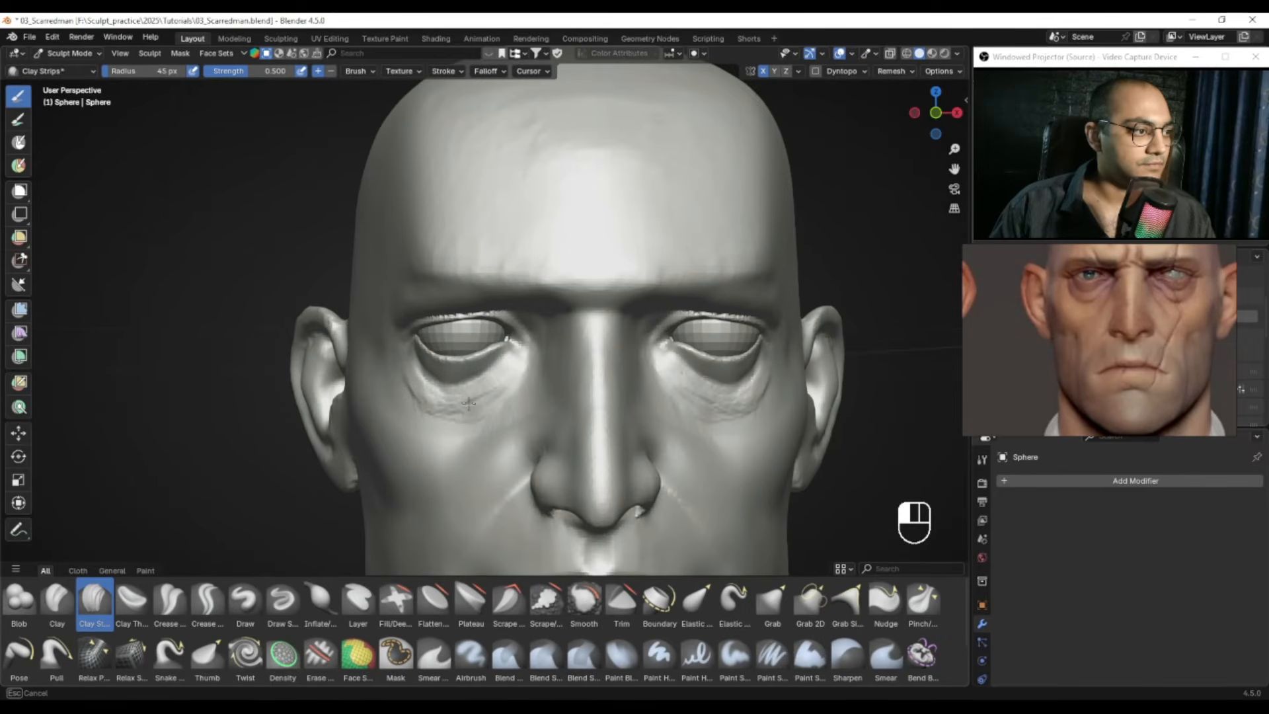
key(f)
click(487, 404)
shift+drag(470, 413, 418, 381)
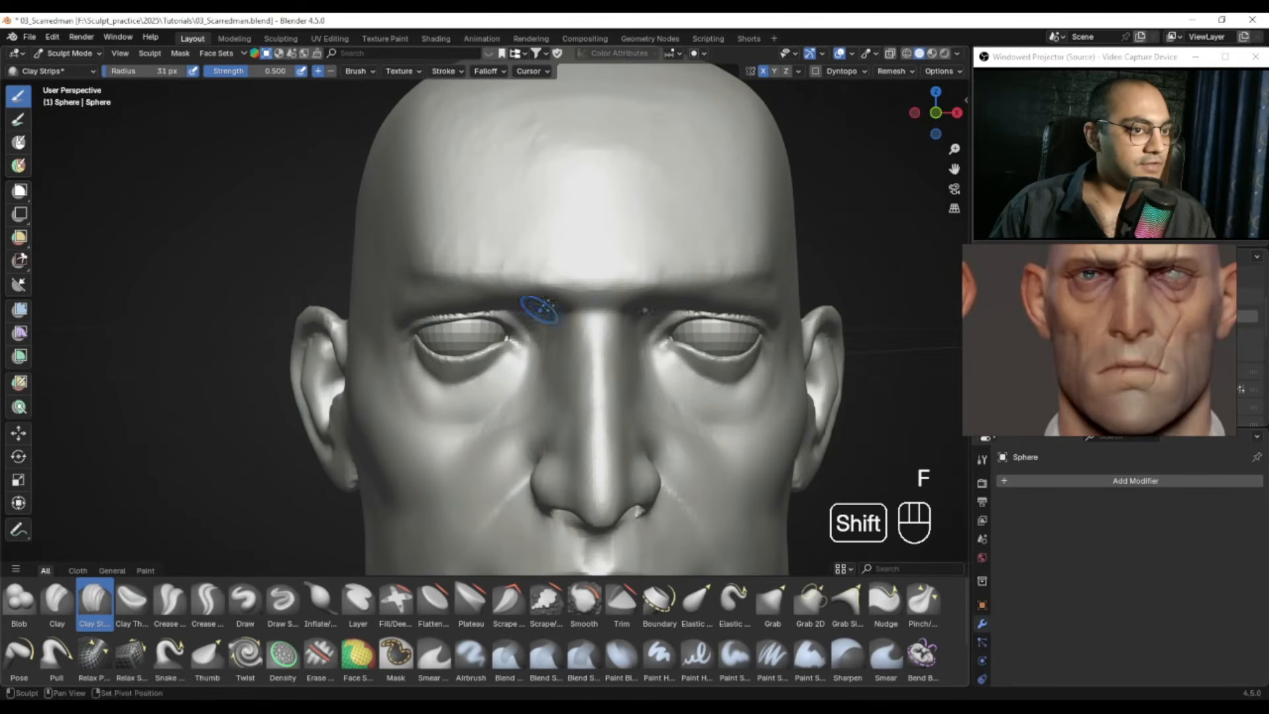
Step: Carve a crease around the lower edge of the built-up eye bags with the Draw Sharp brush at a 27 px radius
click(283, 602)
middle_drag(522, 355, 518, 371)
key(f)
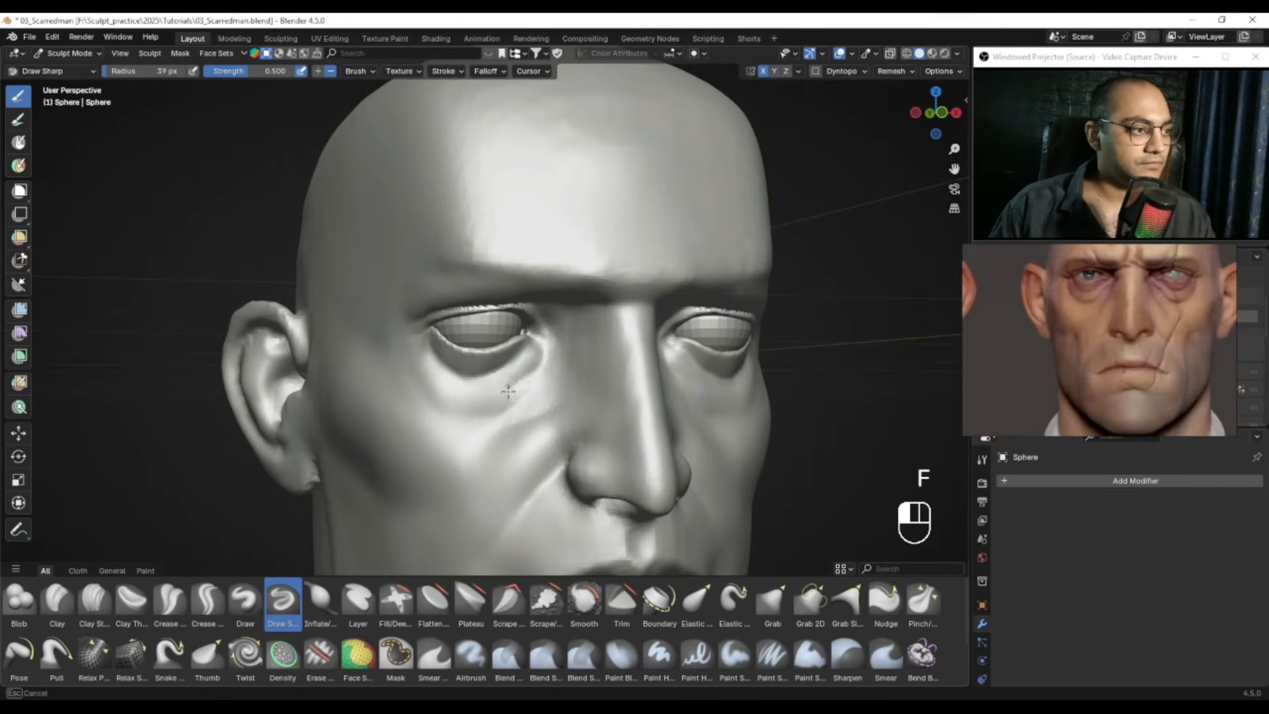
key(ctrl+z)
key(f)
click(549, 356)
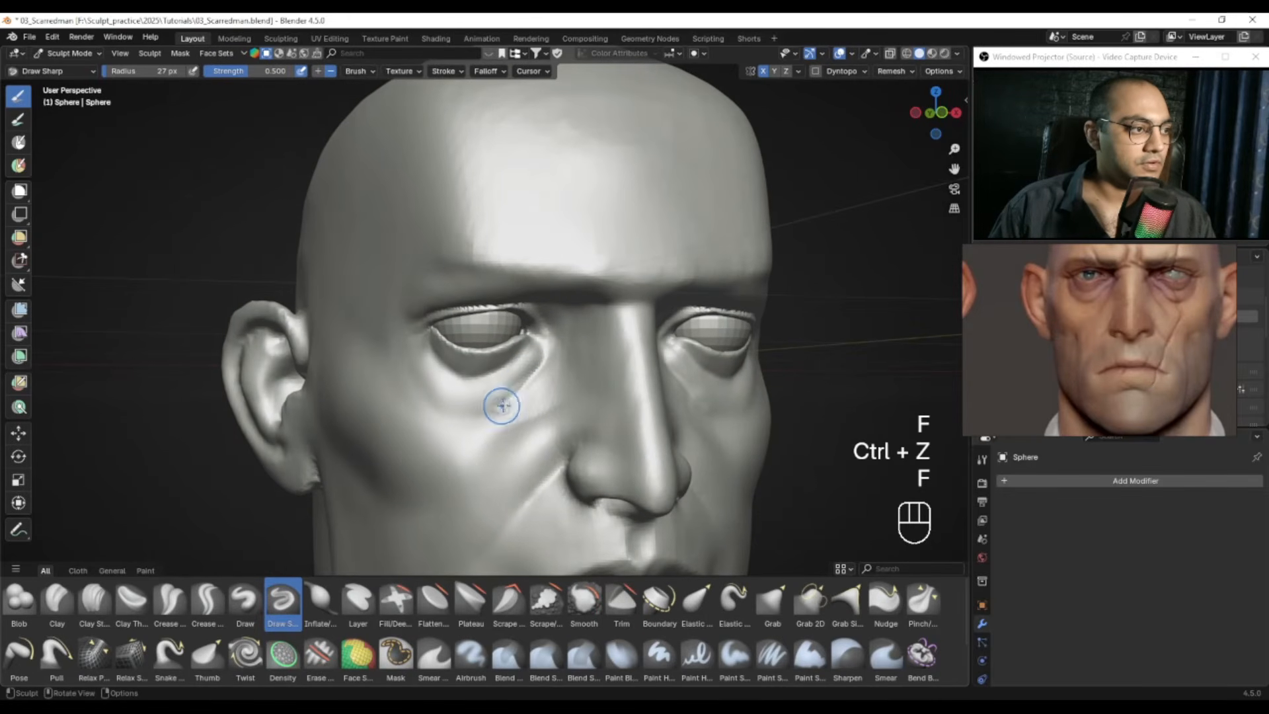
drag(421, 393, 439, 407)
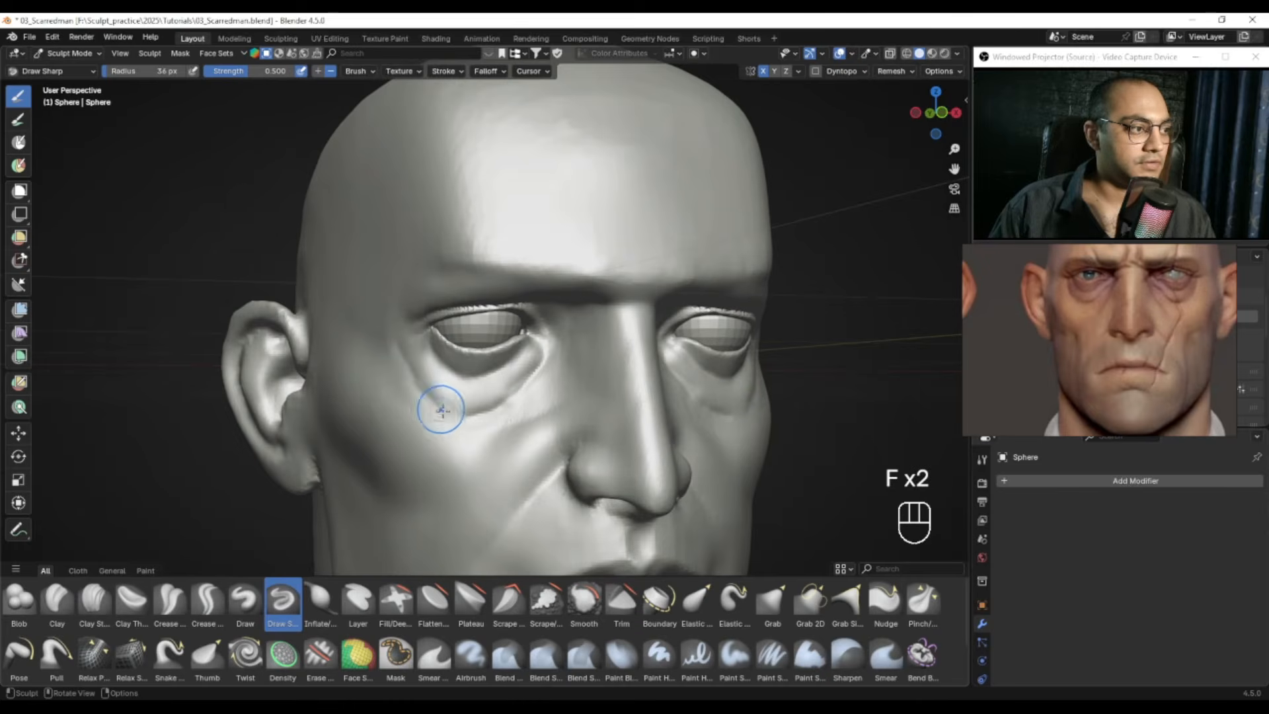
Step: Smooth the inner, lower and outer parts of the eye-bag crease at a 19 px radius
key(f)
key(f)
click(530, 365)
key(f)
click(515, 372)
mouse_move(516, 372)
shift+mouse_down()
mouse_move(489, 399)
mouse_move(425, 365)
shift+mouse_up()
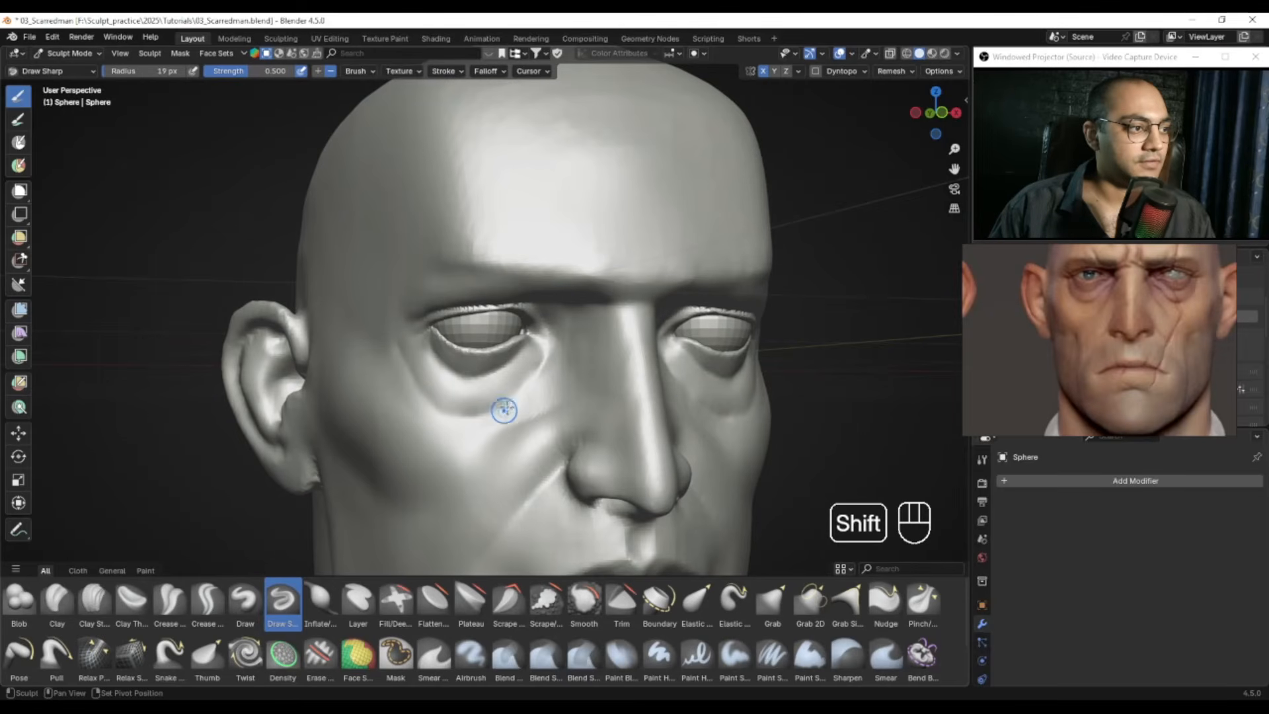
shift+drag(536, 357, 480, 391)
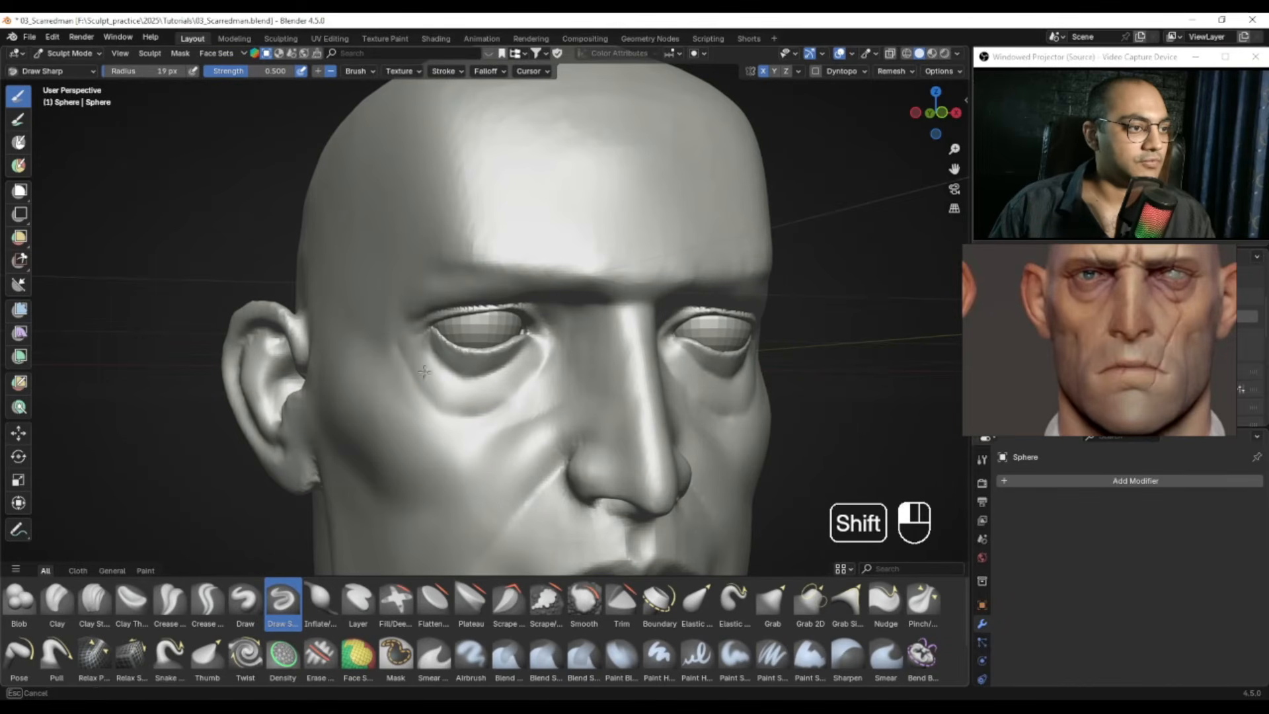
shift+drag(384, 341, 396, 357)
Step: Refine the inner eye-bag crease with the Draw Sharp brush, reducing the radius from 30 px to 18 px, and smooth it
mouse_move(426, 408)
ctrl+alt+mouse_down()
mouse_move(450, 422)
mouse_move(536, 368)
ctrl+alt+mouse_up()
ctrl+alt+drag(477, 410, 503, 402)
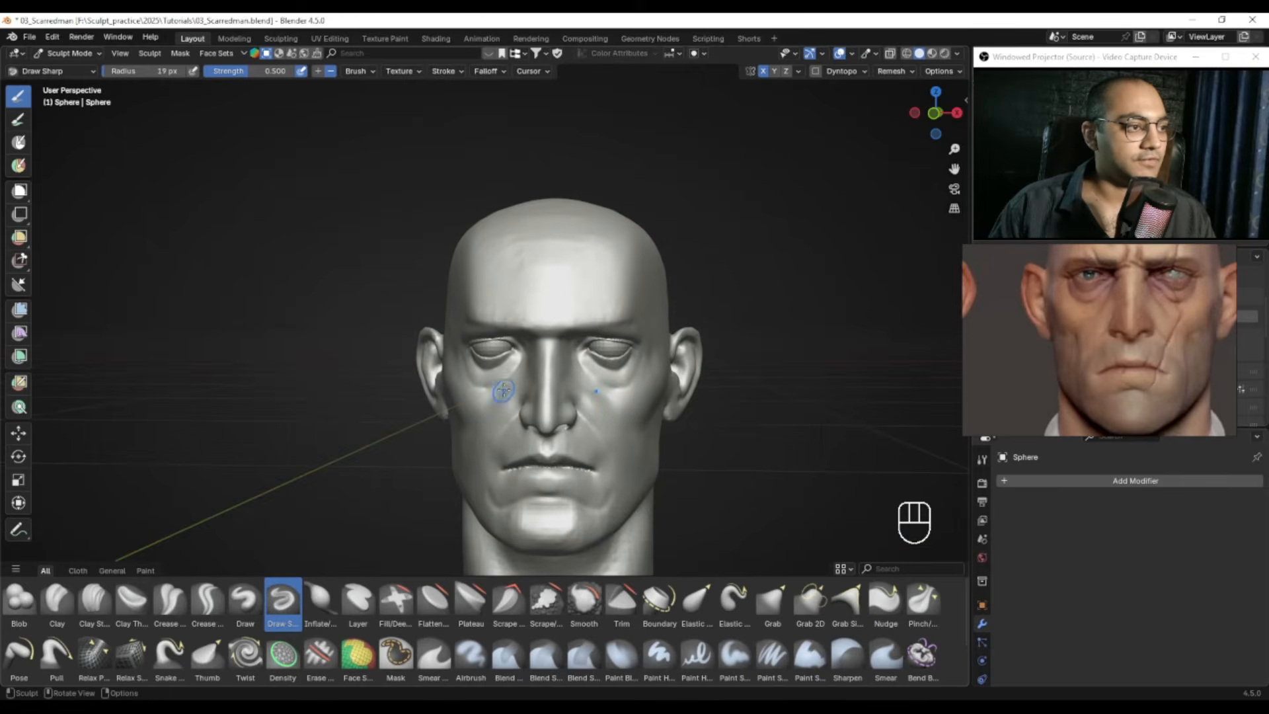
mouse_move(553, 317)
ctrl+alt+mouse_down()
mouse_move(556, 360)
mouse_move(580, 369)
mouse_move(564, 358)
mouse_move(566, 340)
mouse_move(577, 345)
ctrl+alt+mouse_up()
key(f)
click(577, 350)
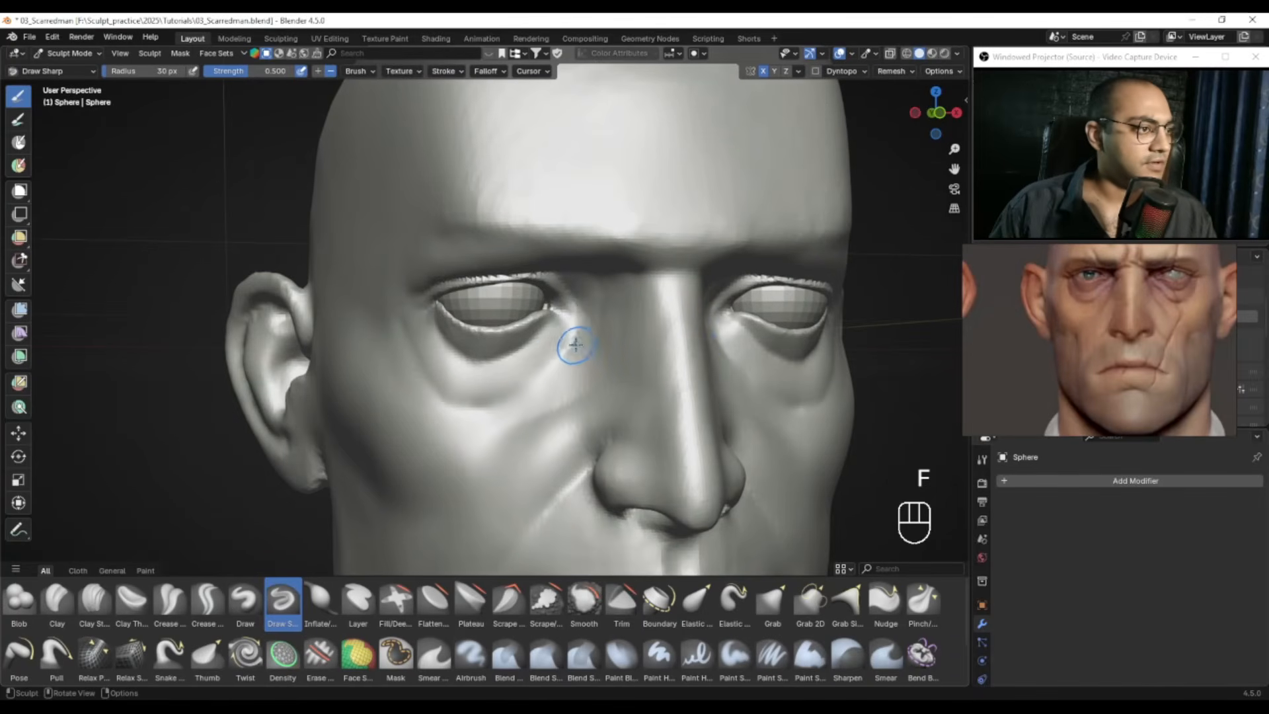
click(541, 357)
key(f)
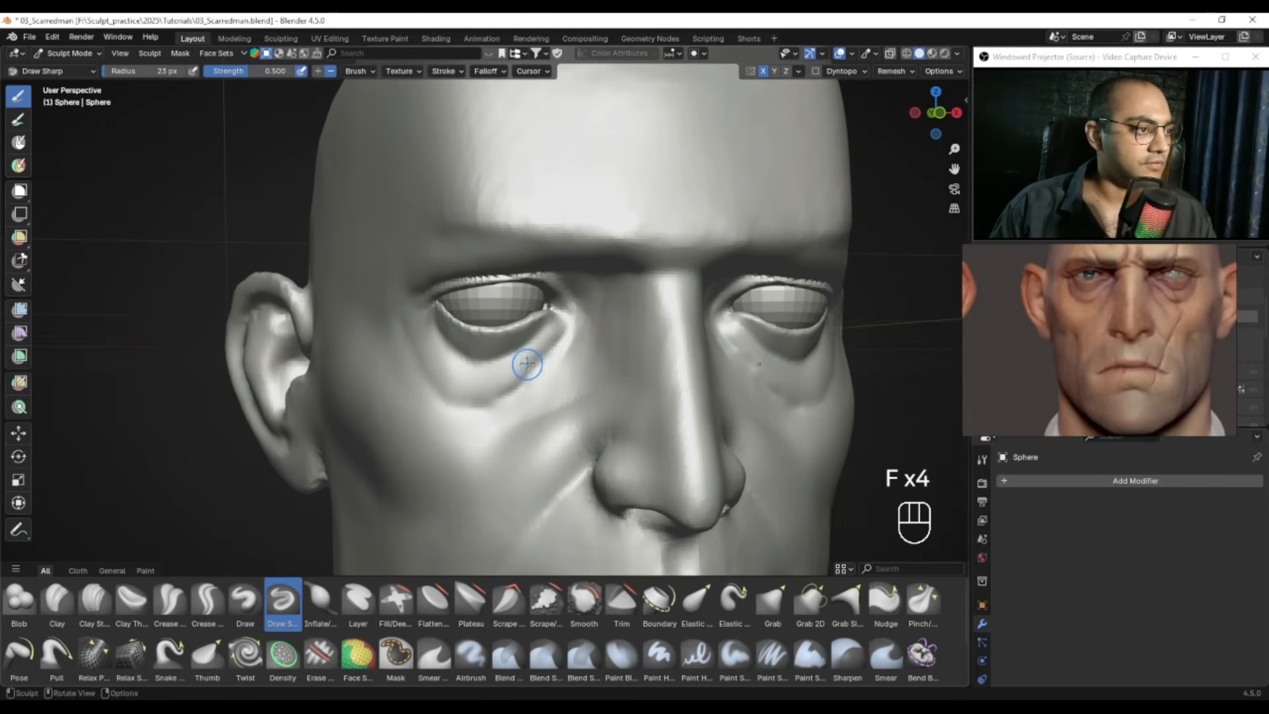
click(525, 365)
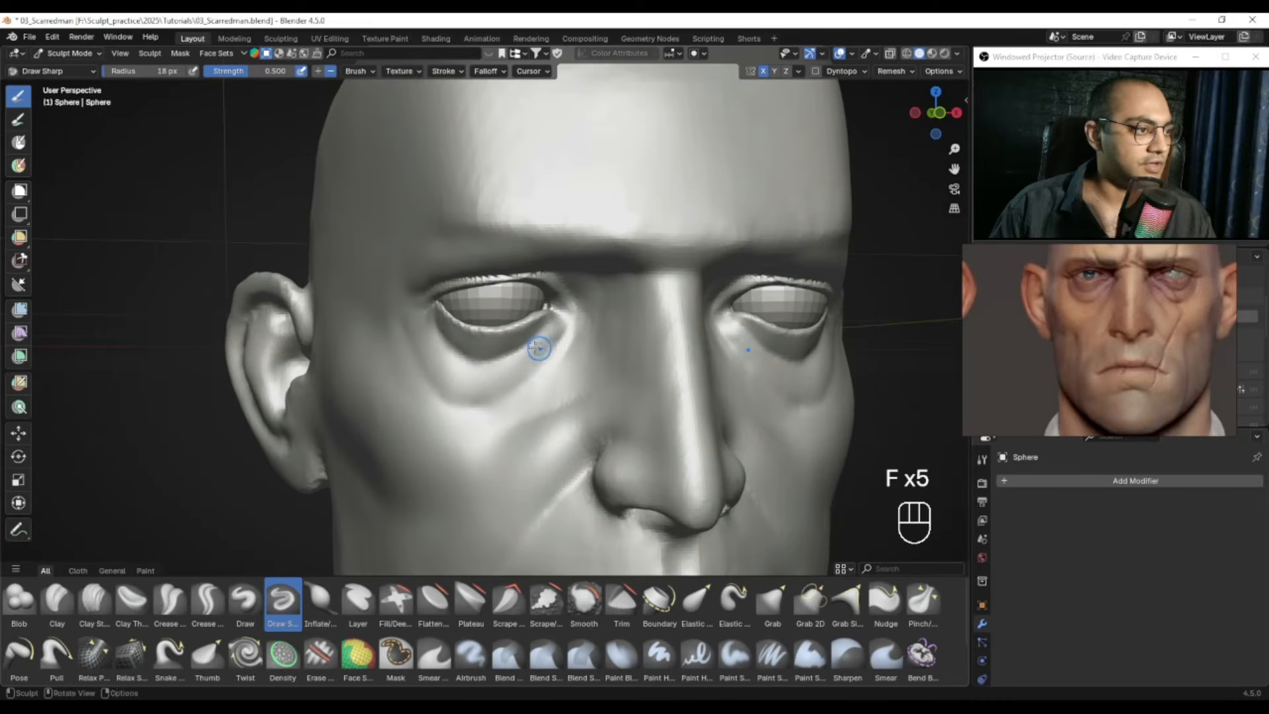
key(f)
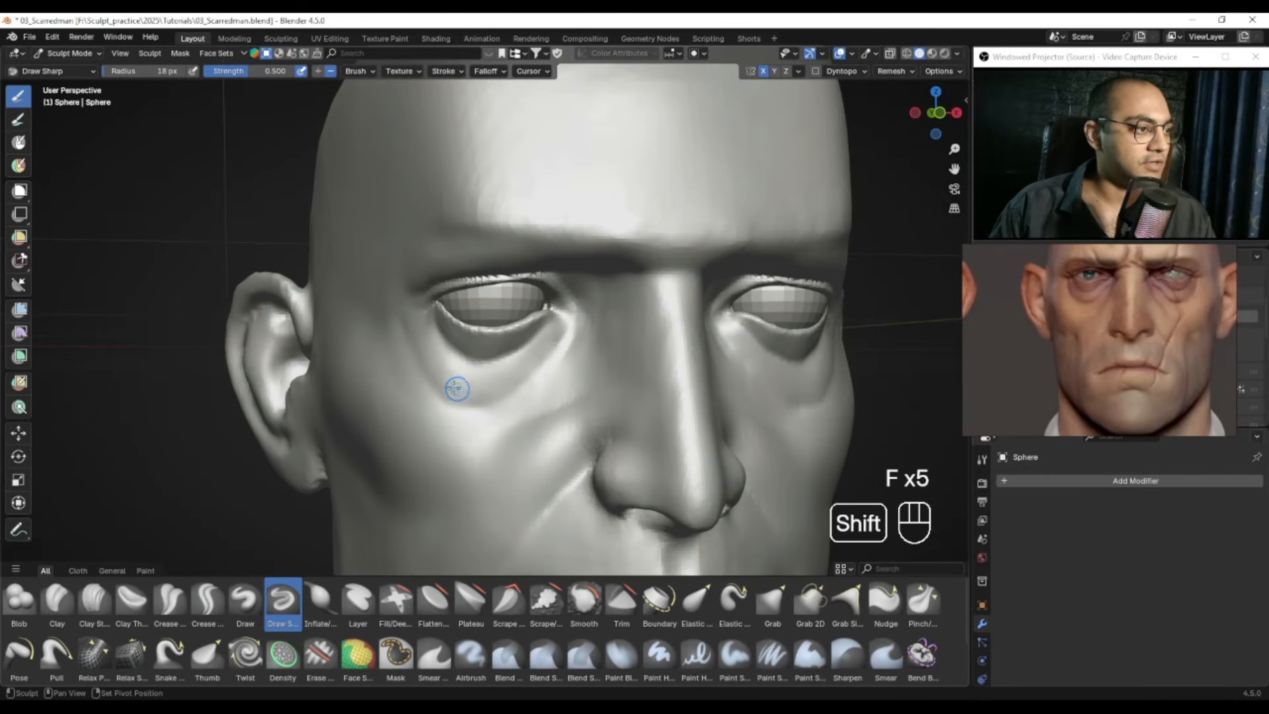
shift+drag(564, 363, 560, 370)
Step: Carve short wrinkles at the outer corners of the eyes with the Draw Sharp brush at a 36 px radius
mouse_move(564, 365)
ctrl+middle_down()
mouse_move(582, 392)
mouse_move(527, 368)
mouse_move(504, 399)
mouse_move(655, 397)
mouse_move(441, 359)
ctrl+middle_up()
ctrl+alt+drag(440, 359, 533, 357)
ctrl+alt+drag(533, 357, 517, 354)
key(f)
key(f)
click(475, 347)
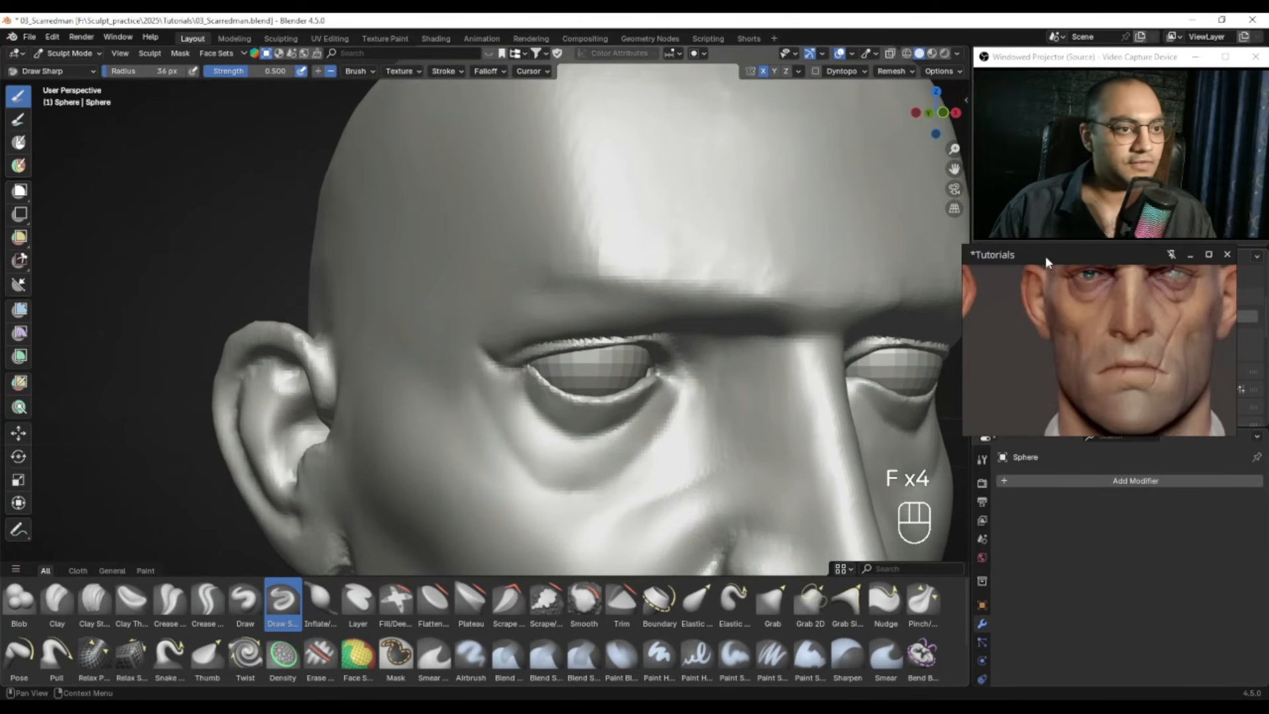
alt+drag(1071, 297, 1055, 343)
alt+drag(444, 365, 484, 369)
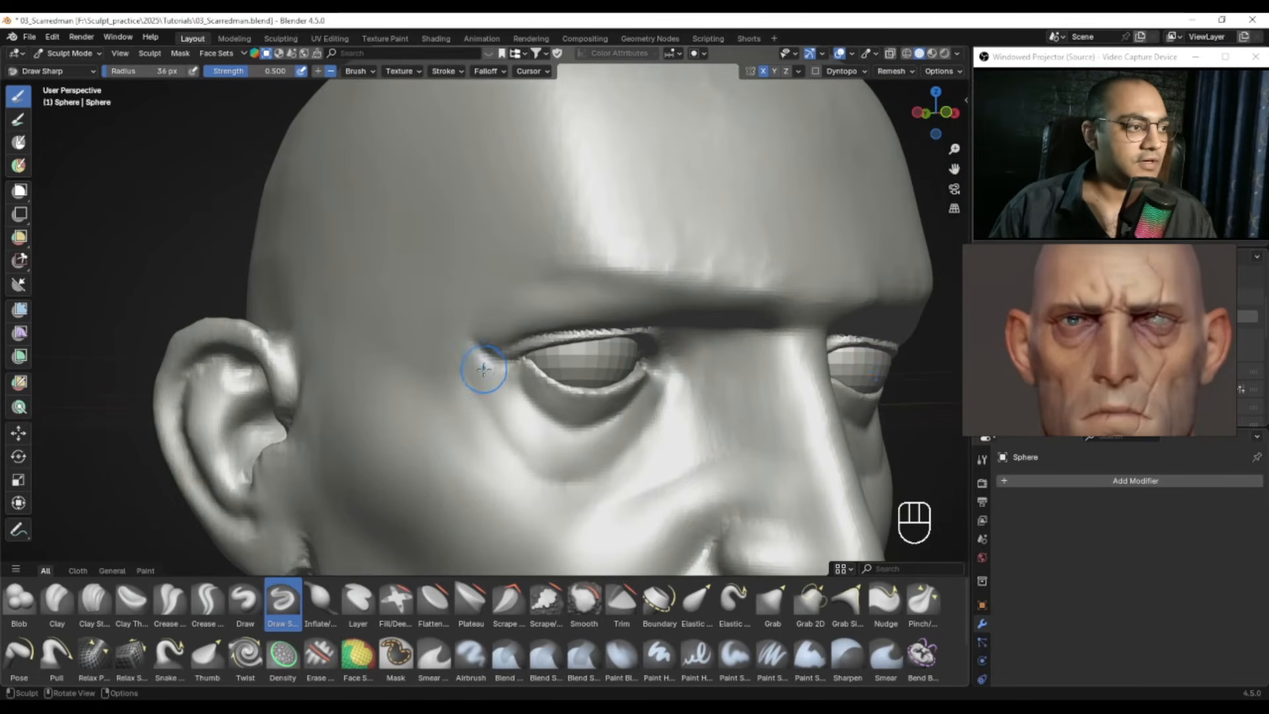
key(f)
click(454, 363)
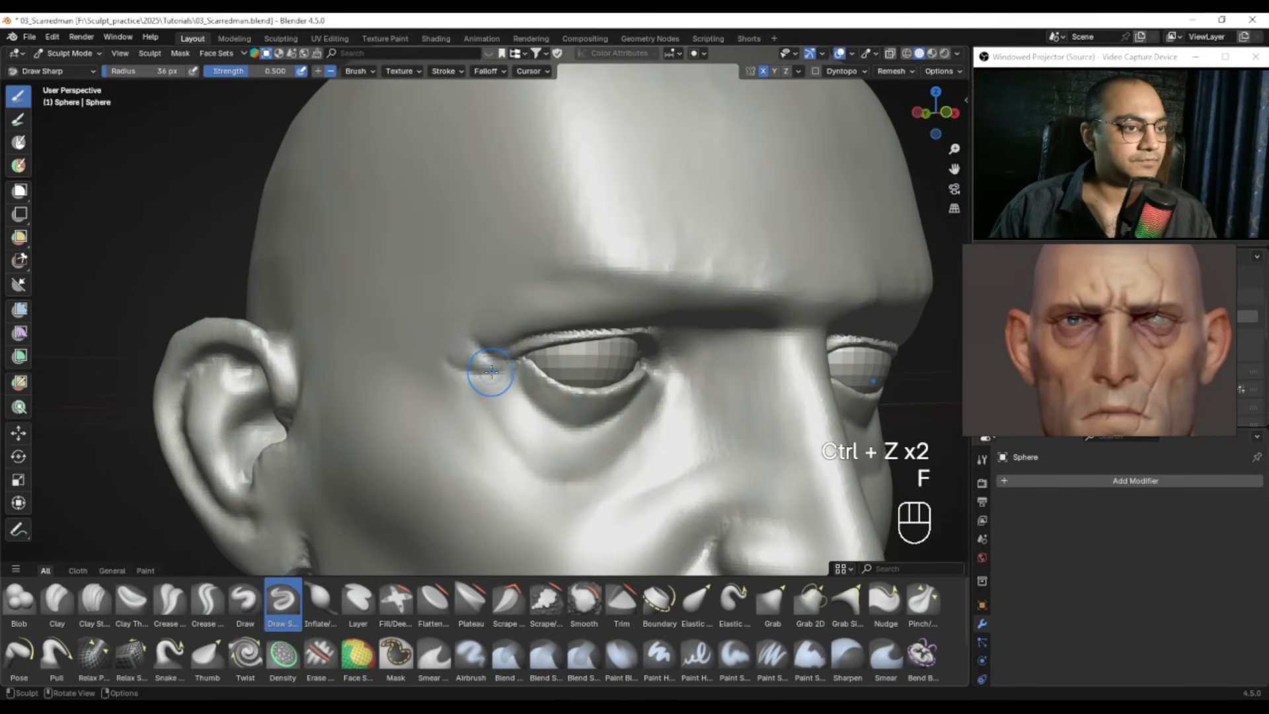
Step: Smooth the wrinkles at the outer eye corners at 20 px and 27 px radii, and soften the area below them at 12 px
shift+middle_drag(491, 372, 488, 382)
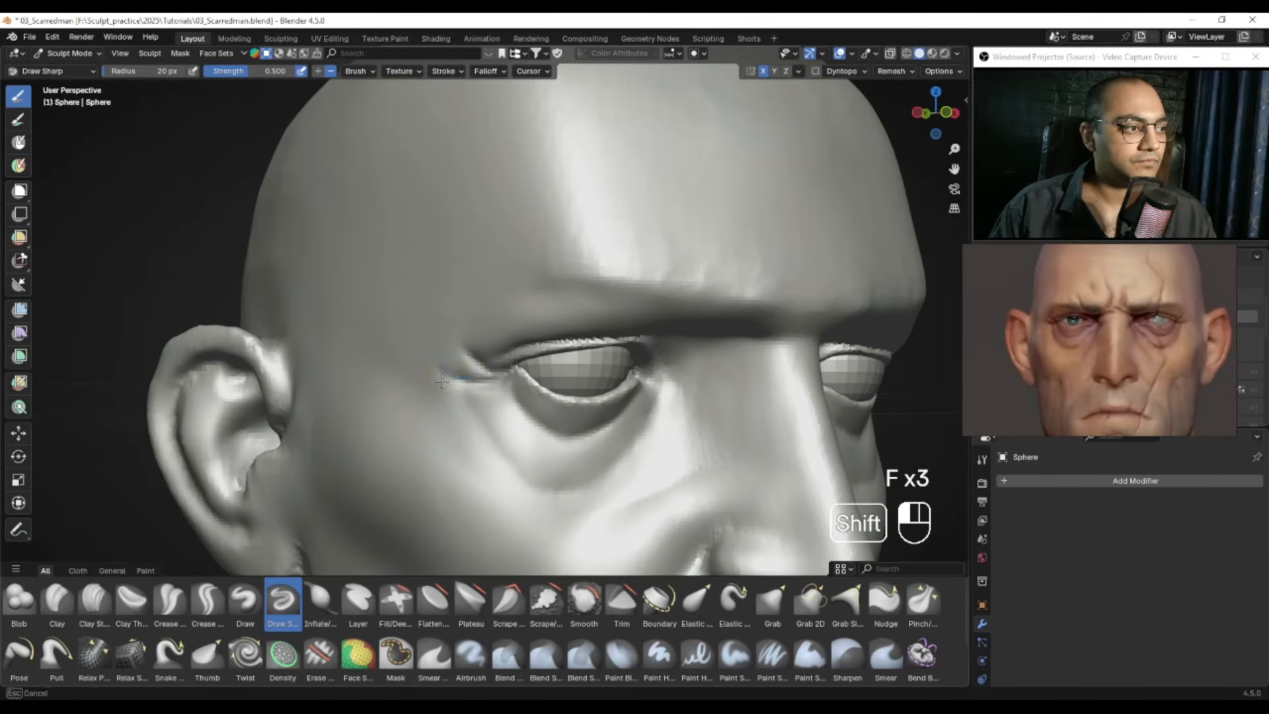
alt+middle_drag(489, 383, 516, 382)
drag(534, 377, 538, 379)
shift+drag(524, 395, 529, 394)
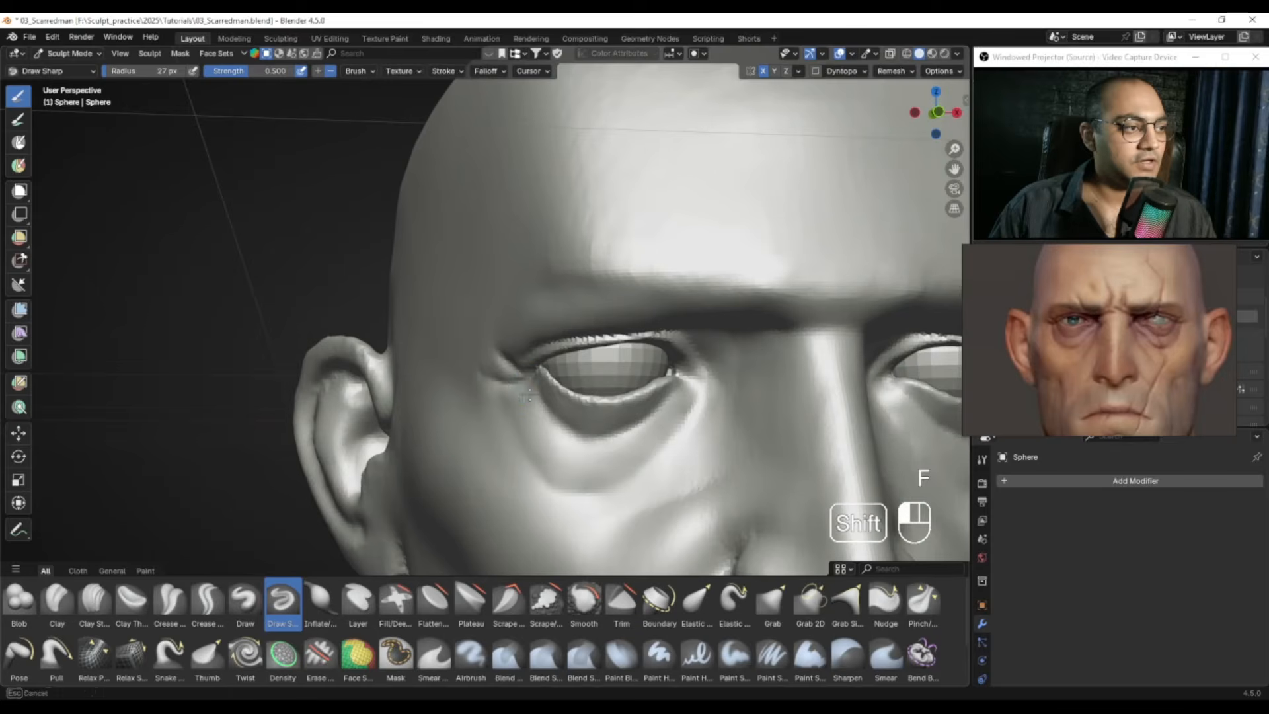
ctrl+alt+drag(490, 411, 517, 389)
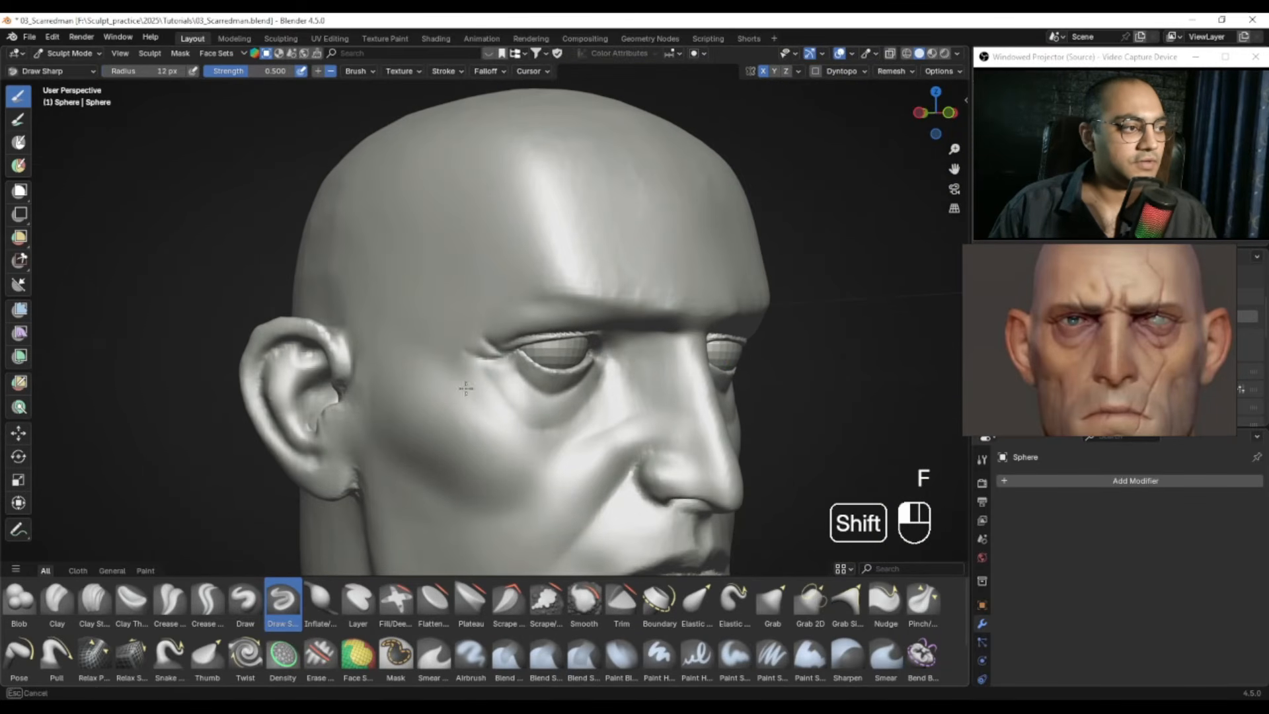
key(f)
click(481, 413)
Step: Smooth the cheek crease beside the nose at a 34 px radius
alt+drag(562, 444, 537, 423)
ctrl+alt+drag(537, 423, 542, 466)
alt+drag(542, 466, 492, 423)
mouse_move(588, 409)
ctrl+alt+mouse_down()
mouse_move(583, 371)
mouse_move(556, 373)
mouse_move(586, 370)
mouse_move(581, 340)
ctrl+alt+mouse_up()
key(f)
click(568, 394)
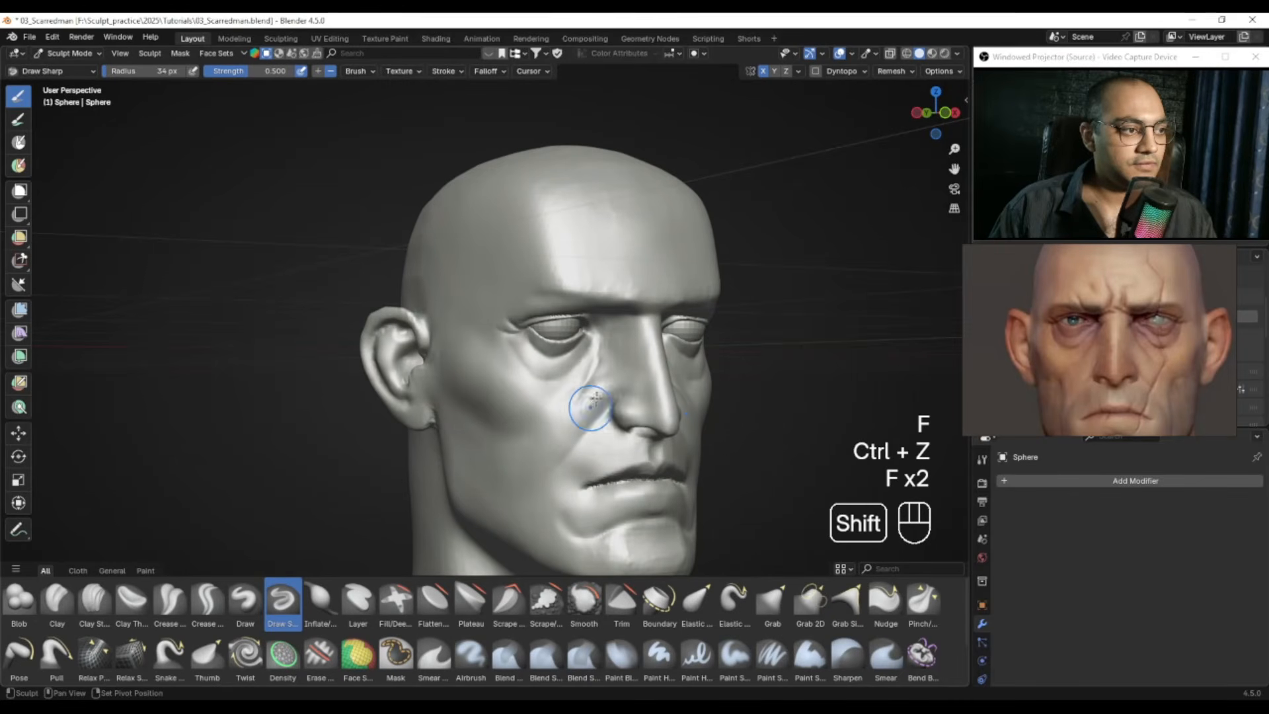
shift+drag(580, 412, 585, 399)
Step: Refine the crease running from the inner eye bag down the cheek, smoothing it at 45 px and 26 px radii
alt+drag(630, 397, 574, 389)
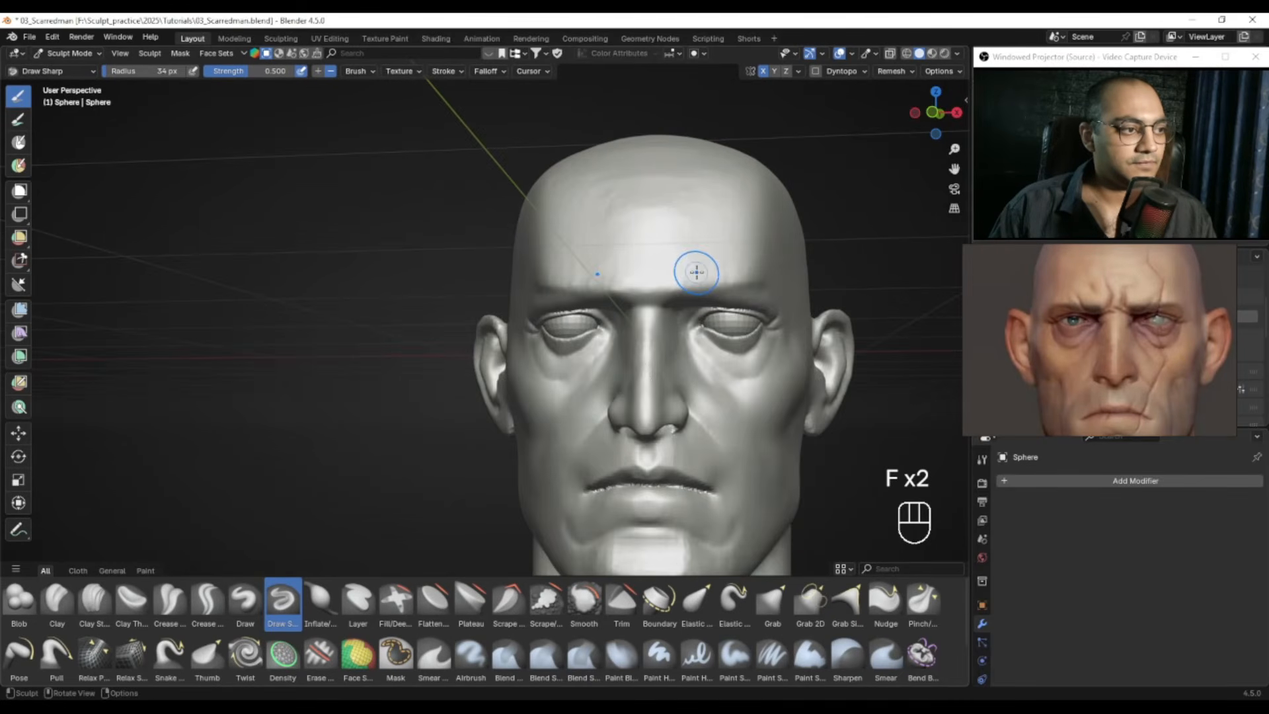
alt+drag(688, 277, 675, 283)
alt+drag(598, 377, 634, 380)
alt+shift+drag(622, 380, 603, 371)
key(f)
click(601, 372)
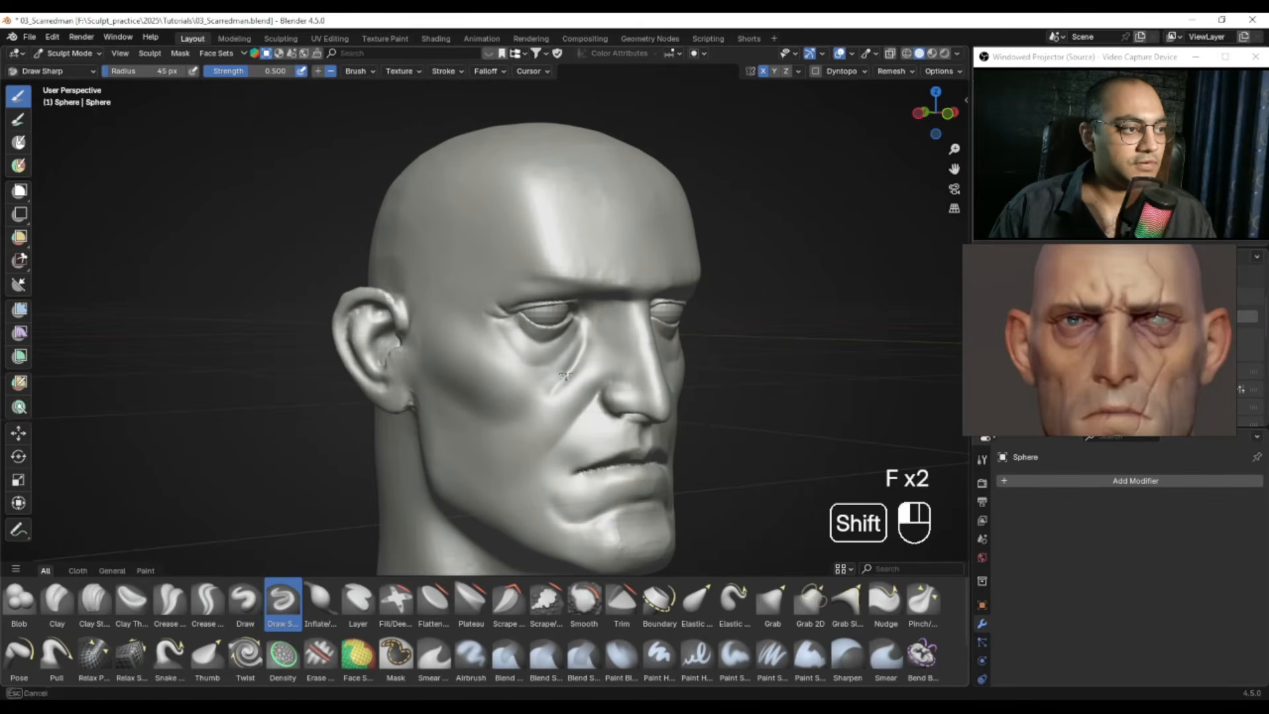
shift+drag(580, 359, 582, 378)
key(f)
click(575, 396)
key(f)
click(572, 379)
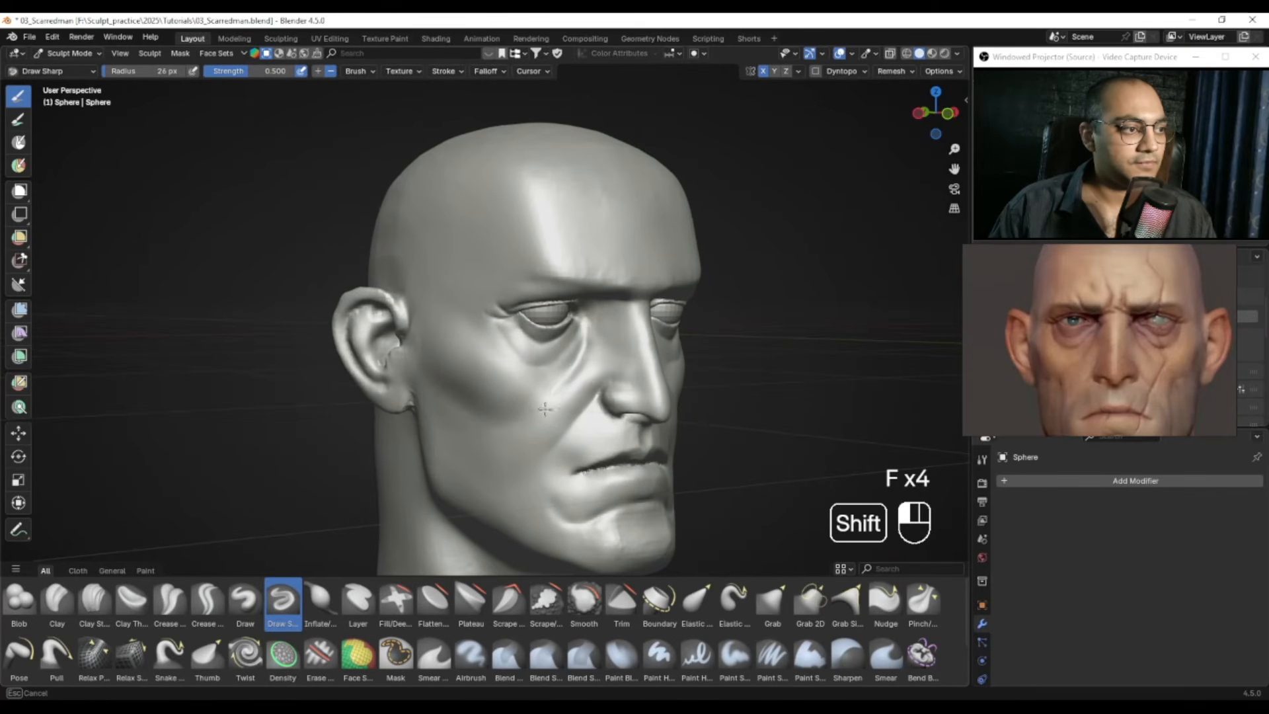
shift+drag(554, 408, 551, 417)
Step: Inspect the cheek and eye bags from several angles and save the file
middle_drag(581, 391, 550, 382)
alt+shift+middle_drag(532, 431, 554, 429)
mouse_move(565, 377)
ctrl+alt+middle_down()
mouse_move(582, 456)
mouse_move(529, 364)
mouse_move(561, 343)
mouse_move(537, 345)
mouse_move(553, 370)
ctrl+alt+middle_up()
key(ctrl+s)
Step: Sculpt a vertical fold down the lower cheek beside the mouth with the Draw brush at a 29 px radius
alt+drag(1154, 387, 1133, 337)
alt+middle_drag(741, 334, 511, 244)
click(245, 599)
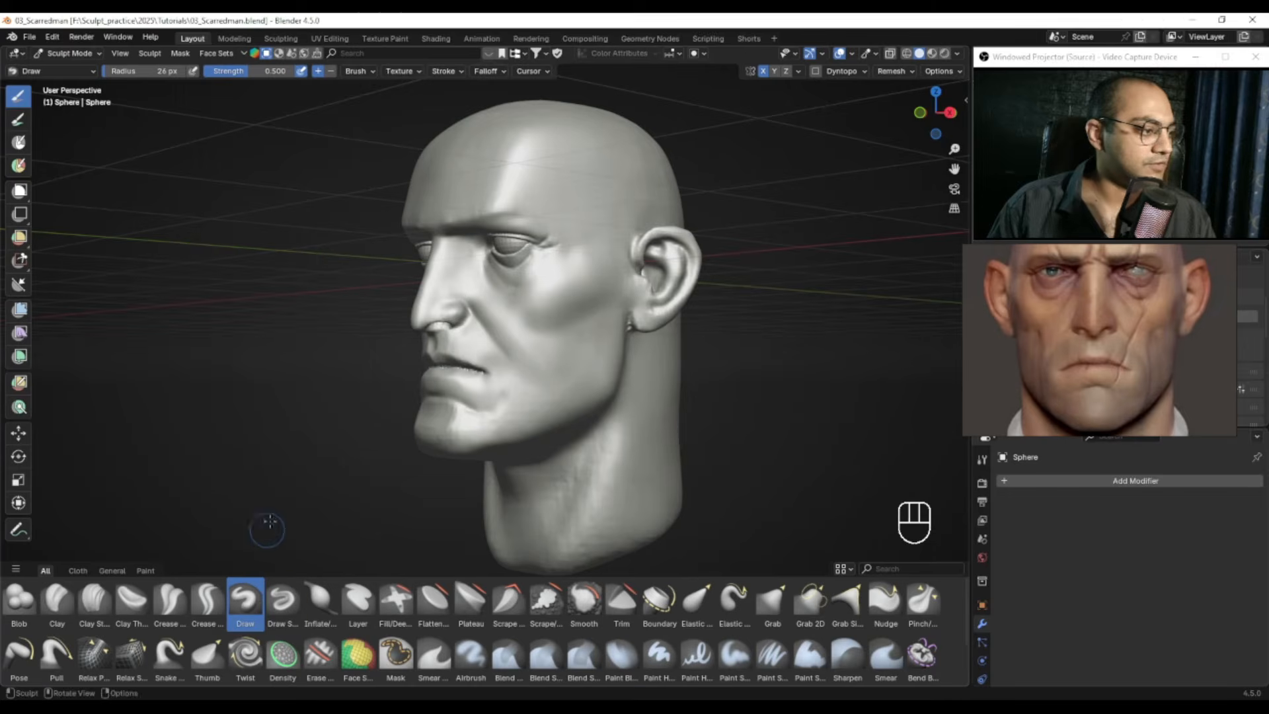
mouse_move(538, 291)
alt+middle_down()
mouse_move(483, 356)
mouse_move(547, 283)
mouse_move(504, 312)
alt+middle_up()
key(ctrl+z)
key(f)
click(533, 298)
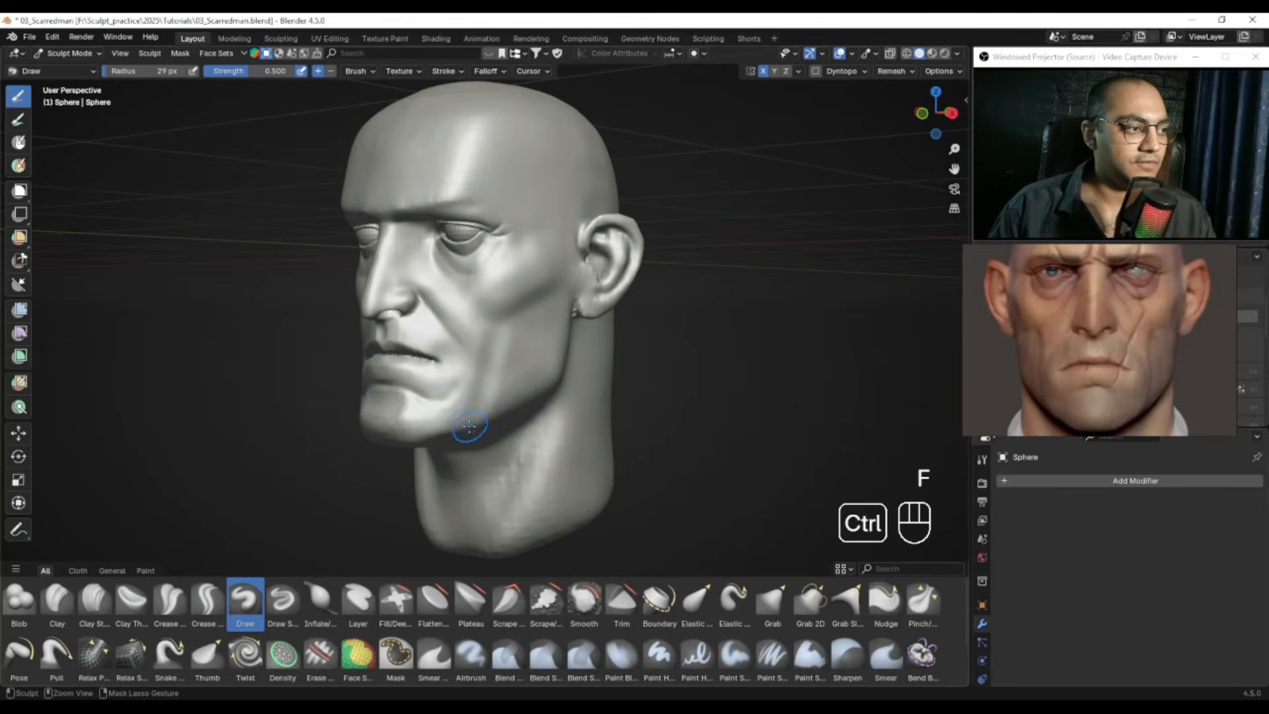
mouse_move(469, 426)
alt+middle_down()
mouse_move(516, 371)
mouse_move(505, 341)
alt+middle_up()
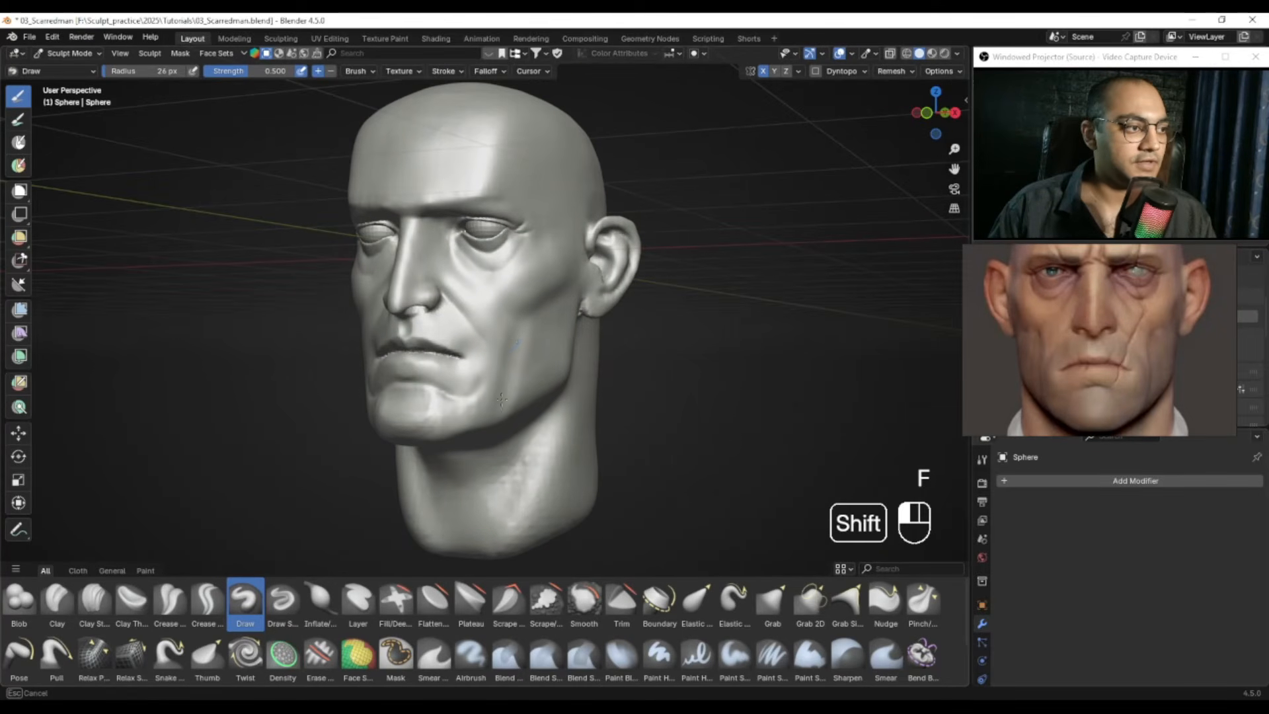
Step: Smooth the lower-cheek fold at a 26 px radius and soften the jaw area near the chin at 28 px
alt+middle_drag(534, 339, 493, 341)
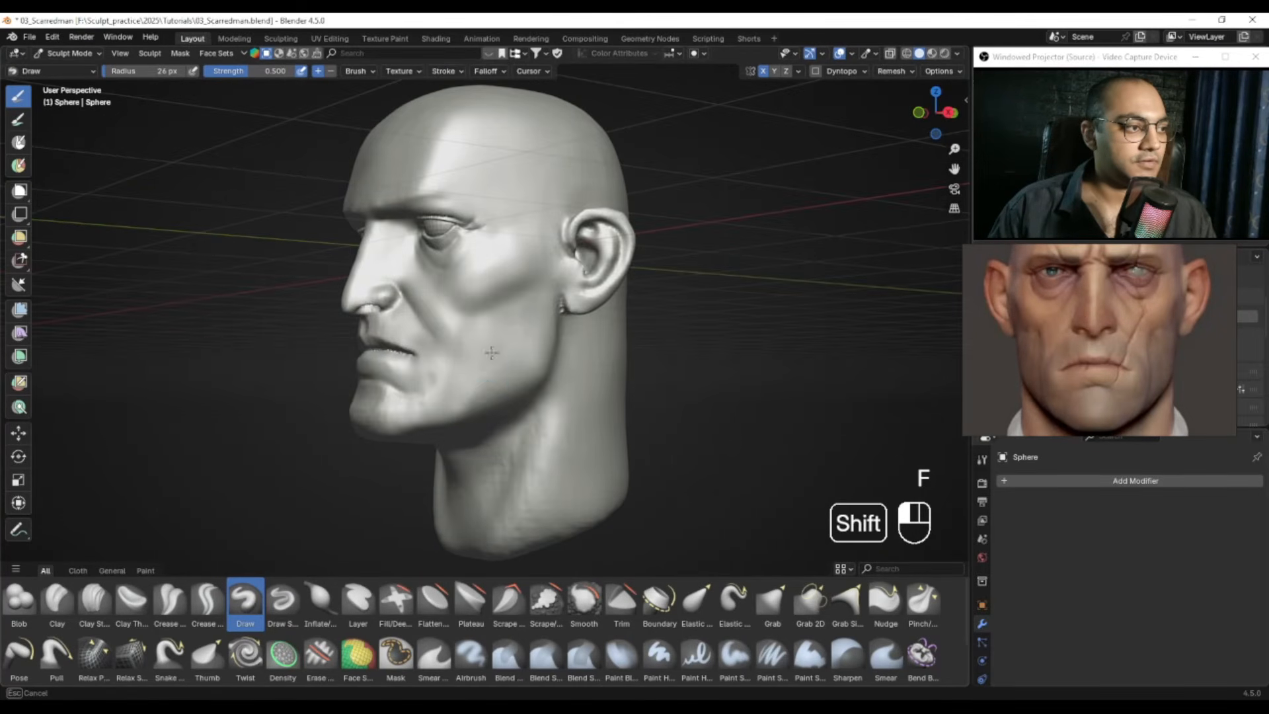
mouse_move(481, 359)
shift+mouse_down()
mouse_move(448, 400)
mouse_move(514, 349)
shift+mouse_up()
key(f)
shift+drag(458, 433, 441, 424)
click(457, 405)
mouse_move(439, 423)
alt+middle_down()
mouse_move(511, 436)
mouse_move(514, 395)
alt+middle_up()
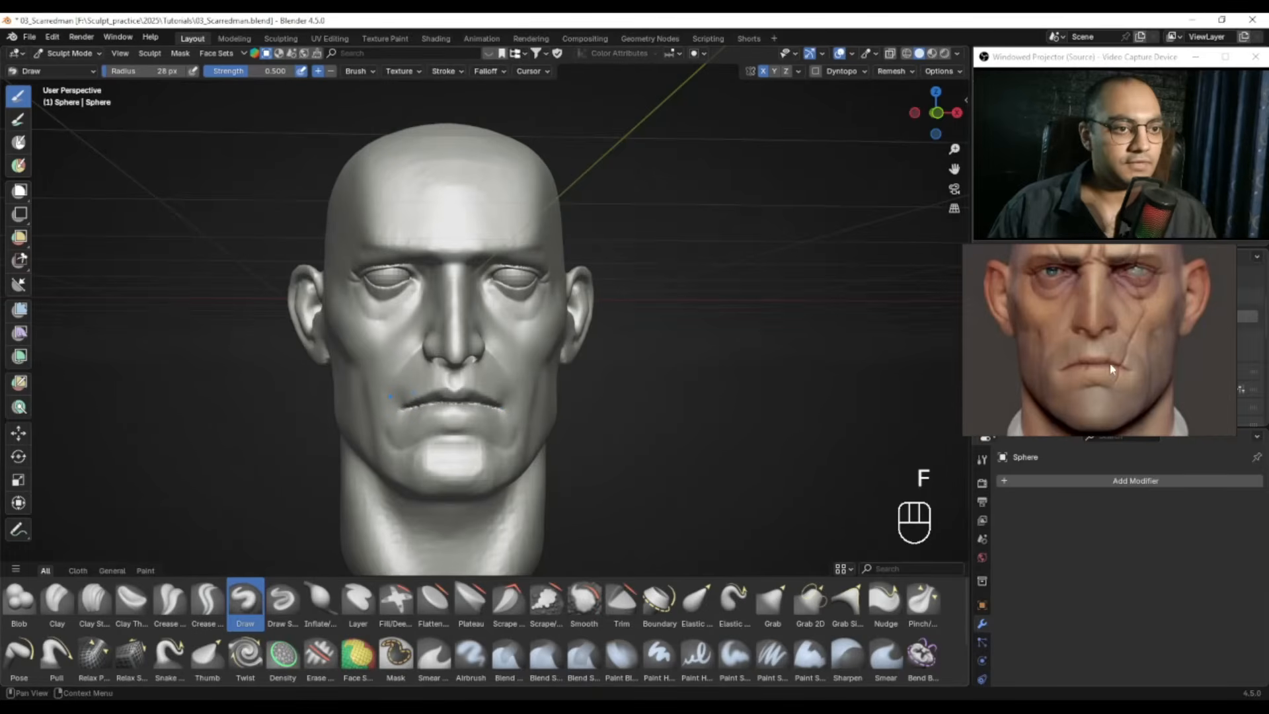
Step: Reshape the lower cheeks and jawline with the Grab brush at a 66 px radius to match the reference
mouse_move(427, 390)
middle_down()
mouse_move(405, 392)
mouse_move(436, 394)
mouse_move(398, 403)
middle_up()
key(g)
key(f)
click(421, 396)
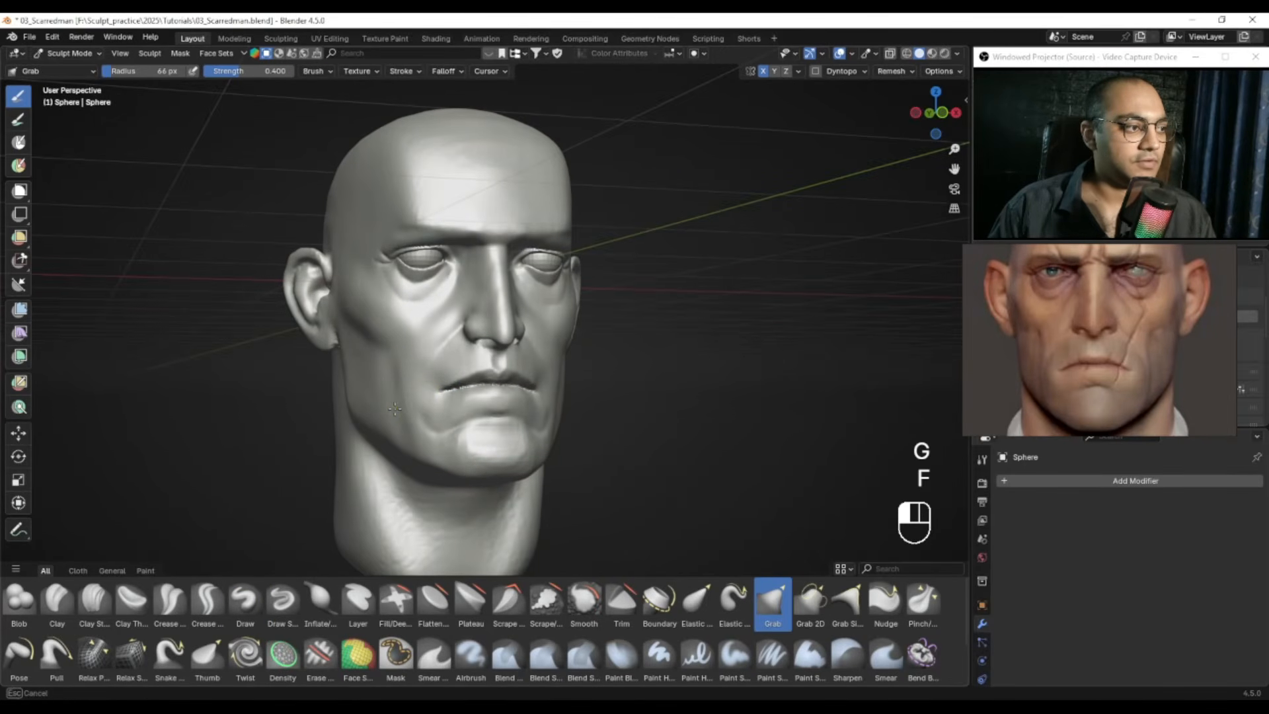
drag(405, 396, 408, 396)
alt+middle_drag(427, 407, 386, 434)
drag(372, 447, 378, 441)
alt+middle_drag(526, 411, 491, 406)
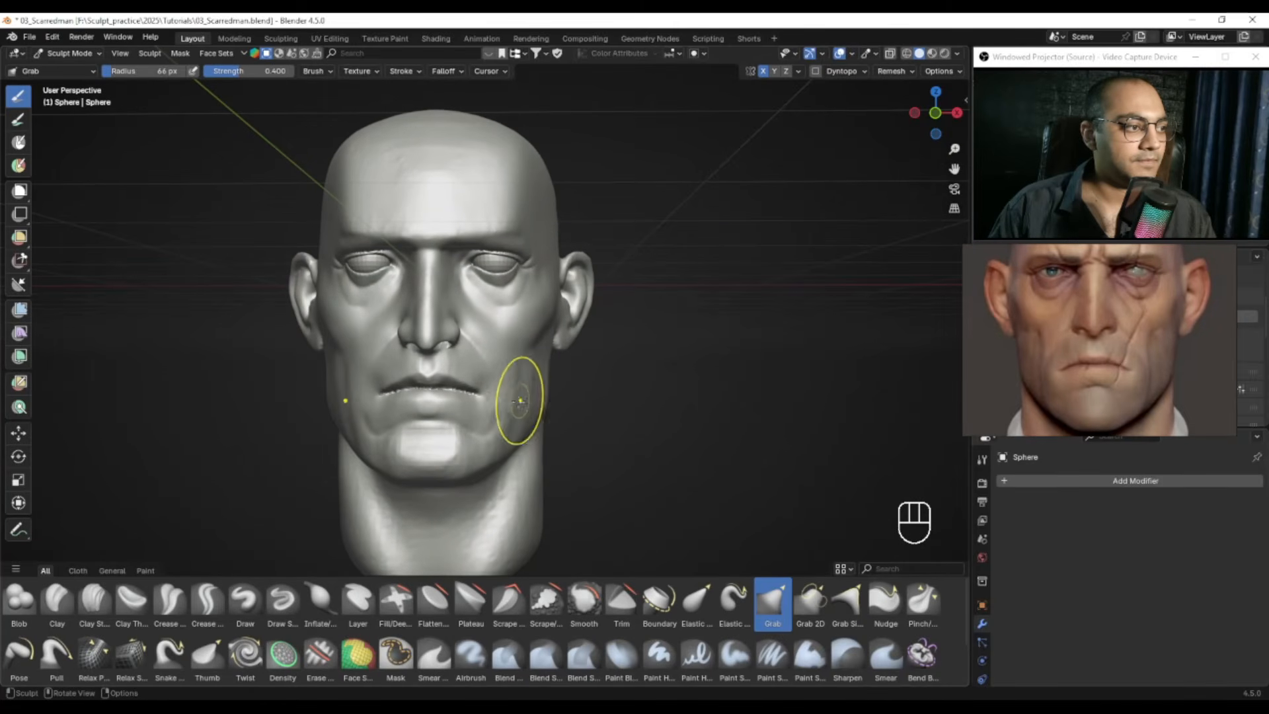
key(f)
drag(499, 444, 471, 427)
click(527, 451)
Step: Reduce the brush radius to 30 px and smooth the area beside the mouth corners
ctrl+alt+middle_drag(541, 354, 558, 394)
key(f)
key(f)
key(f)
shift+drag(498, 383, 507, 393)
Step: Compare the eyes and brow with the reference image and save the file
ctrl+alt+middle_drag(511, 397, 535, 374)
mouse_move(535, 374)
alt+middle_down()
mouse_move(518, 370)
mouse_move(529, 353)
alt+middle_up()
mouse_move(529, 354)
alt+middle_down()
mouse_move(516, 361)
mouse_move(528, 363)
alt+middle_up()
ctrl+alt+drag(529, 363, 520, 325)
alt+drag(1049, 308, 1021, 365)
alt+shift+drag(524, 314, 544, 332)
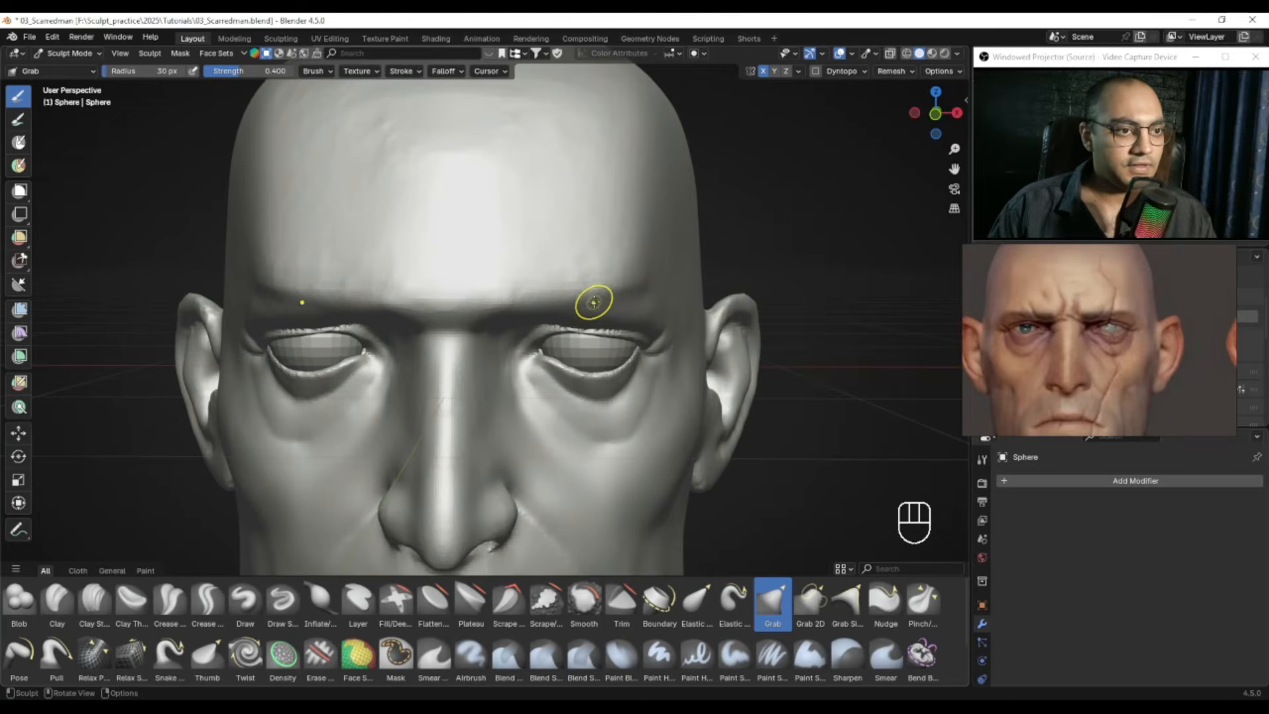
ctrl+alt+drag(530, 311, 720, 132)
key(ctrl+s)
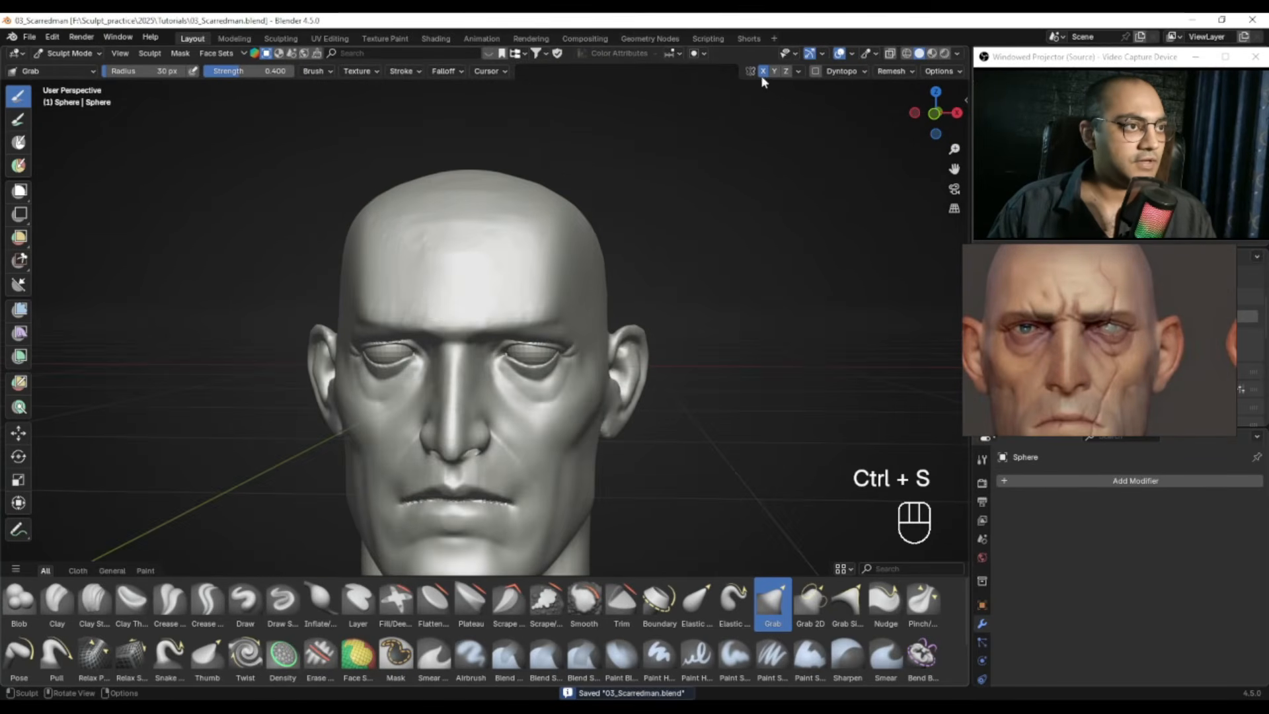
Step: Turn off X-axis mirror symmetry and switch to the Draw Sharp brush
click(283, 601)
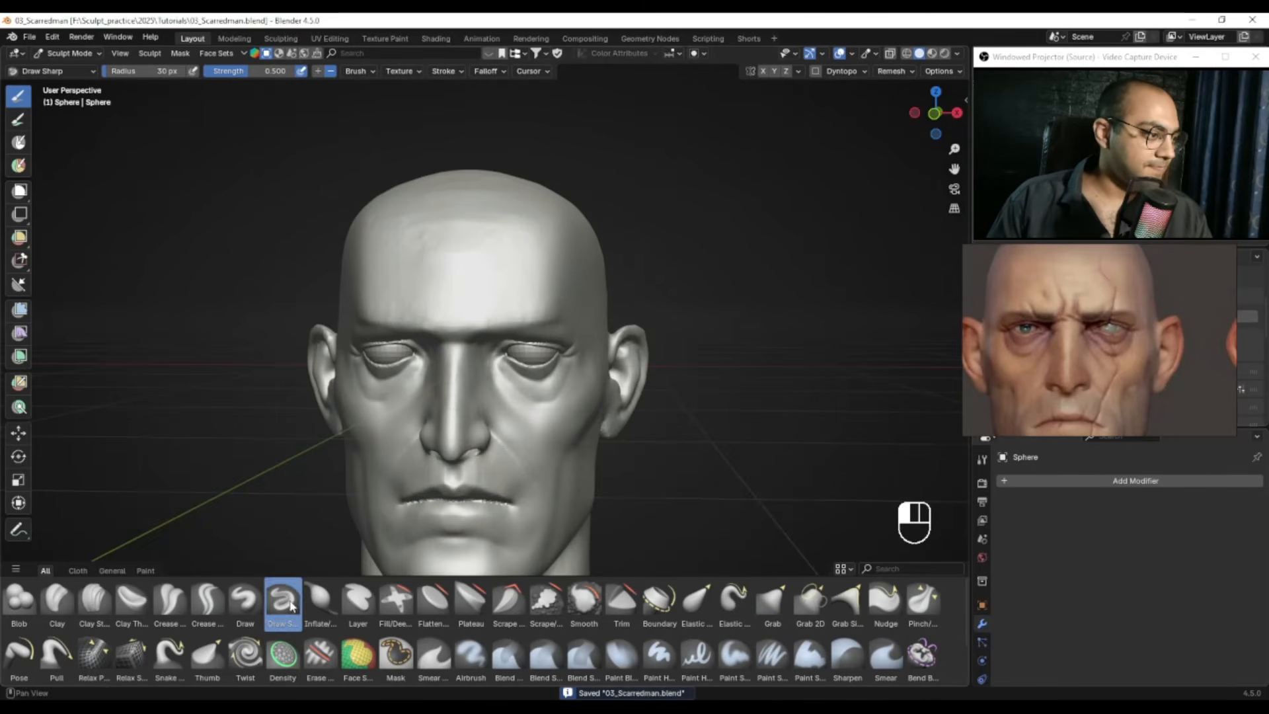
mouse_move(538, 363)
alt+mouse_down()
mouse_move(531, 293)
mouse_move(530, 354)
alt+mouse_up()
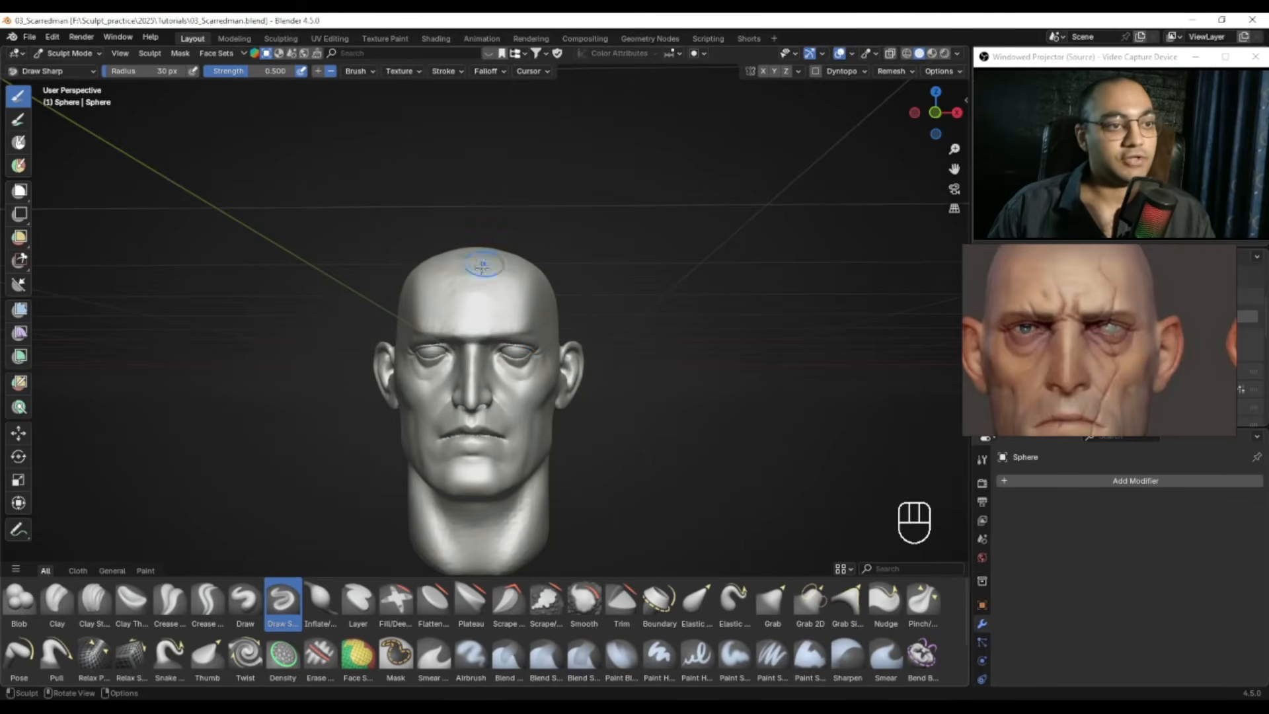
Step: Try carving a vertical frown crease between the brows with the Draw Sharp brush, resizing the brush between attempts
ctrl+alt+drag(468, 338, 509, 256)
alt+shift+drag(616, 210, 520, 318)
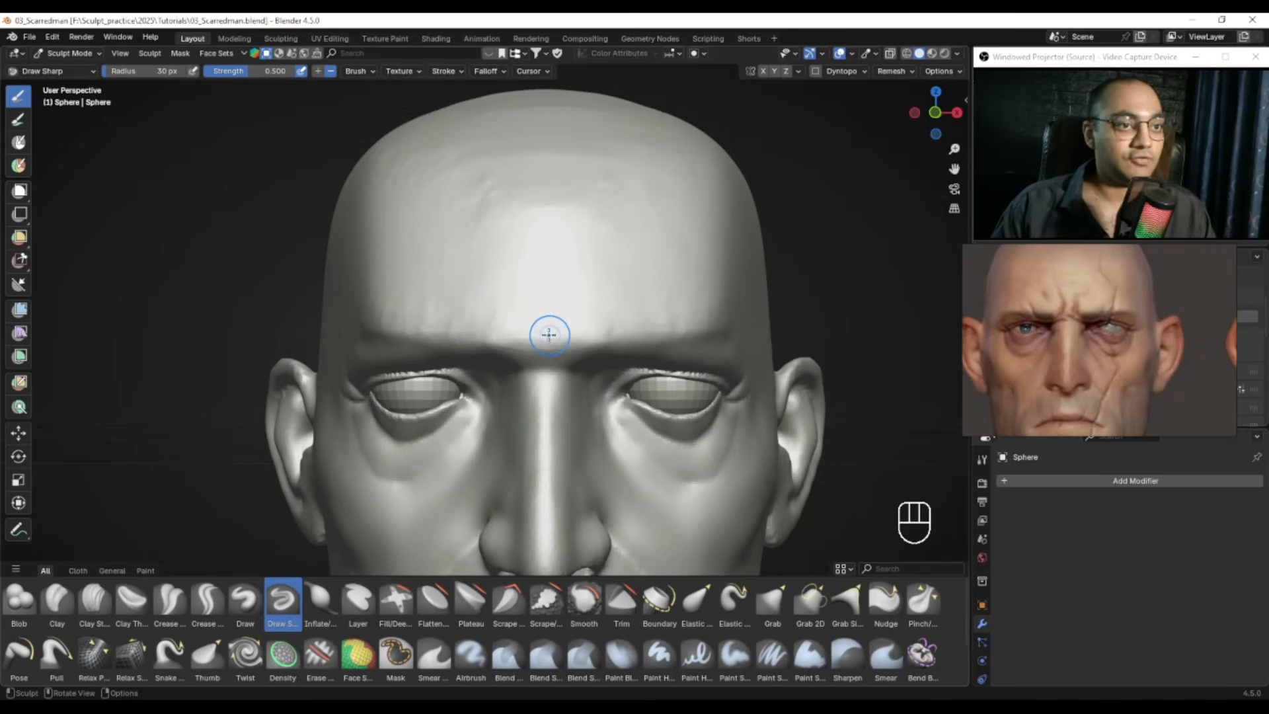
mouse_move(548, 353)
ctrl+middle_down()
mouse_move(564, 304)
mouse_move(559, 345)
ctrl+middle_up()
shift+middle_drag(558, 334, 545, 328)
key(f)
click(550, 306)
mouse_move(550, 306)
mouse_down()
mouse_move(542, 338)
mouse_move(538, 306)
mouse_move(545, 343)
mouse_up()
key(f)
click(537, 306)
key(f)
click(555, 314)
ctrl+middle_drag(545, 363, 533, 346)
key(ctrl+z)
key(ctrl+z)
key(ctrl+z)
Step: Carve the upper part of a slanted frown crease above the nose at a 37 px radius
key(f)
click(513, 305)
drag(506, 299, 509, 325)
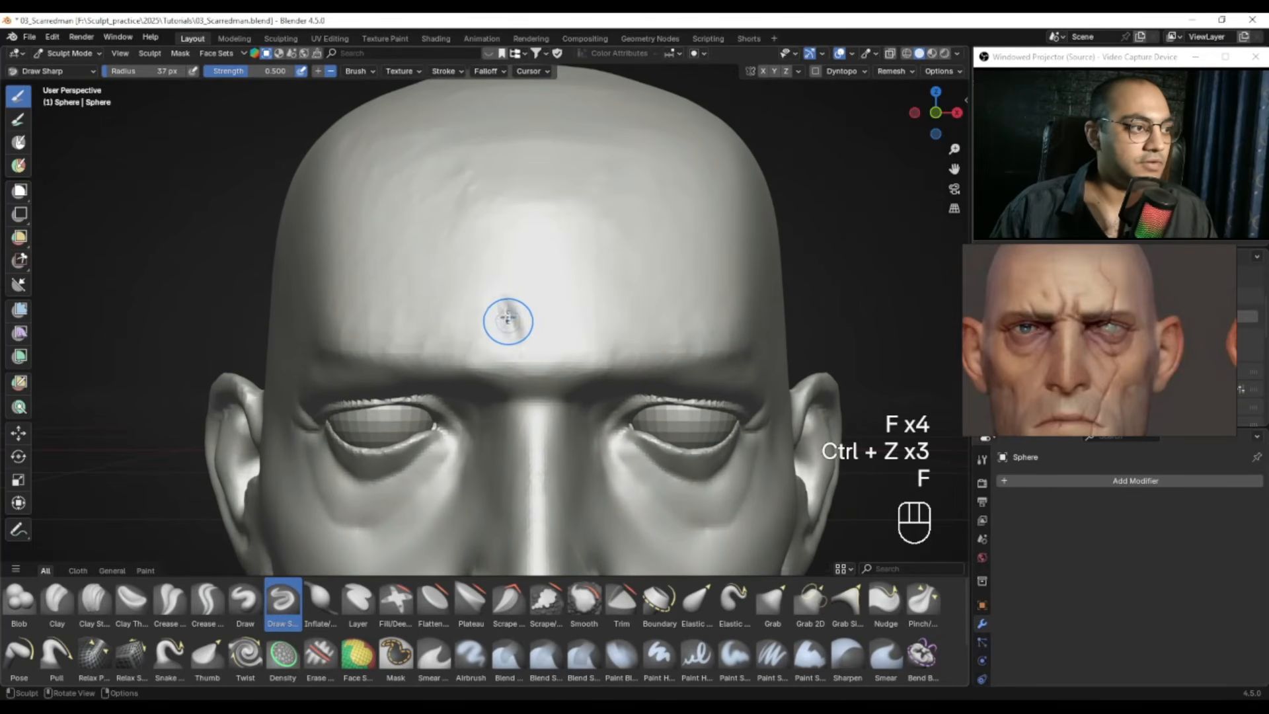
Step: Extend the slanted frown crease down through the brow ridge toward the nose root at a 38 px radius
alt+right_drag(569, 354, 600, 343)
key(f)
click(597, 338)
key(f)
click(598, 331)
drag(601, 325, 588, 367)
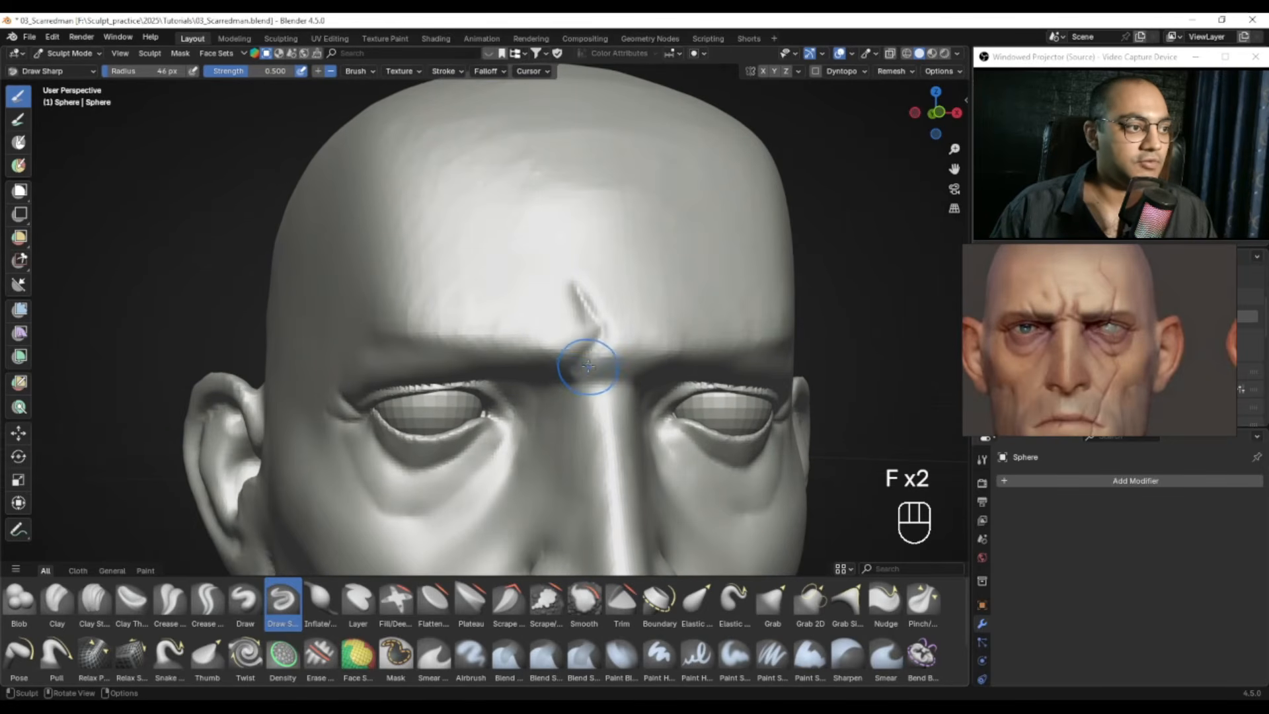
key(ctrl+z)
key(f)
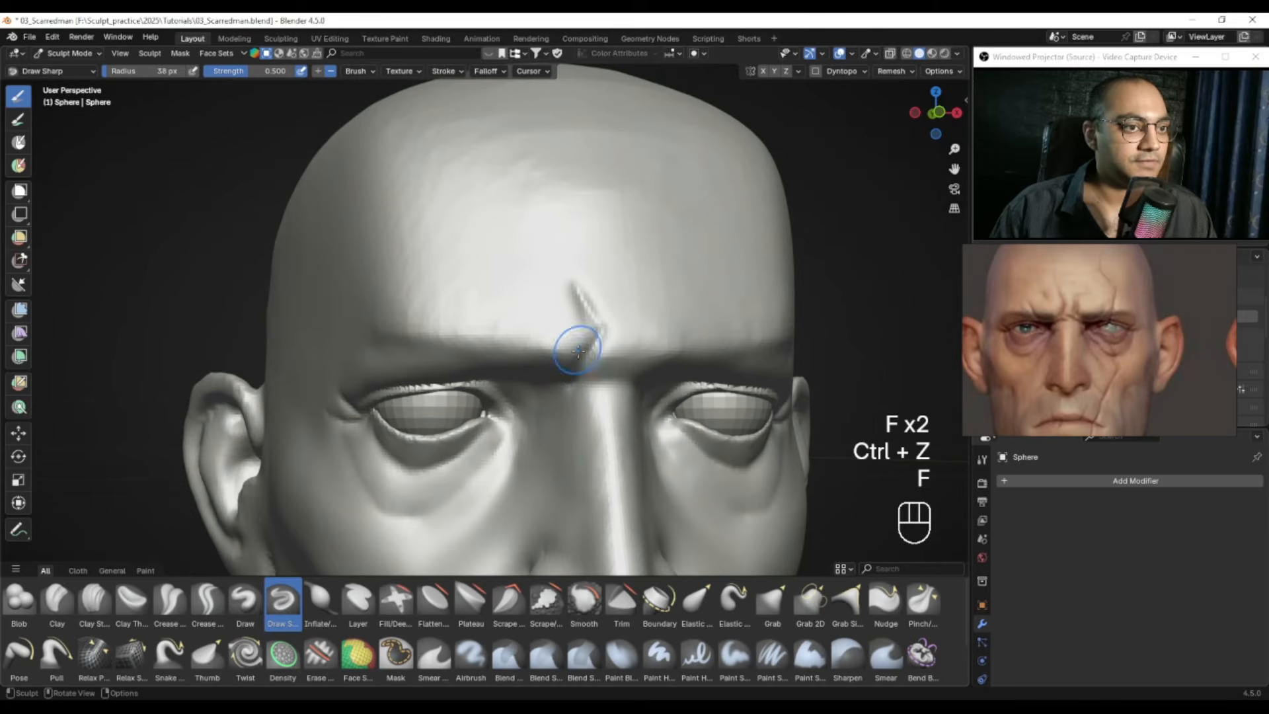
drag(581, 375, 573, 384)
Step: Reduce the brush radius to 12 px and cut a finer line into the slanted frown crease
alt+right_drag(596, 366, 544, 381)
key(f)
click(516, 340)
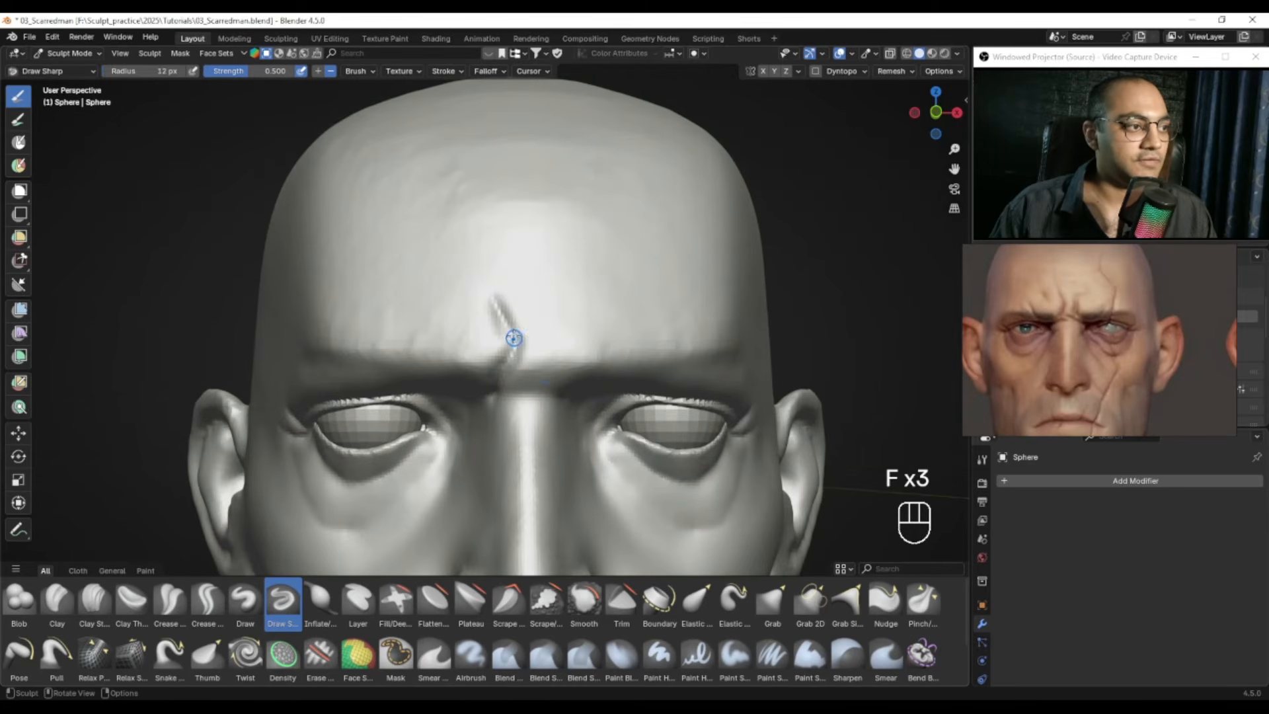
Step: Carve a second, shorter frown crease between the brows on the head's left side, slanting toward the nose root
mouse_move(546, 359)
alt+right_down()
mouse_move(527, 363)
mouse_move(536, 347)
mouse_move(570, 346)
mouse_move(547, 329)
alt+right_up()
key(f)
key(ctrl+z)
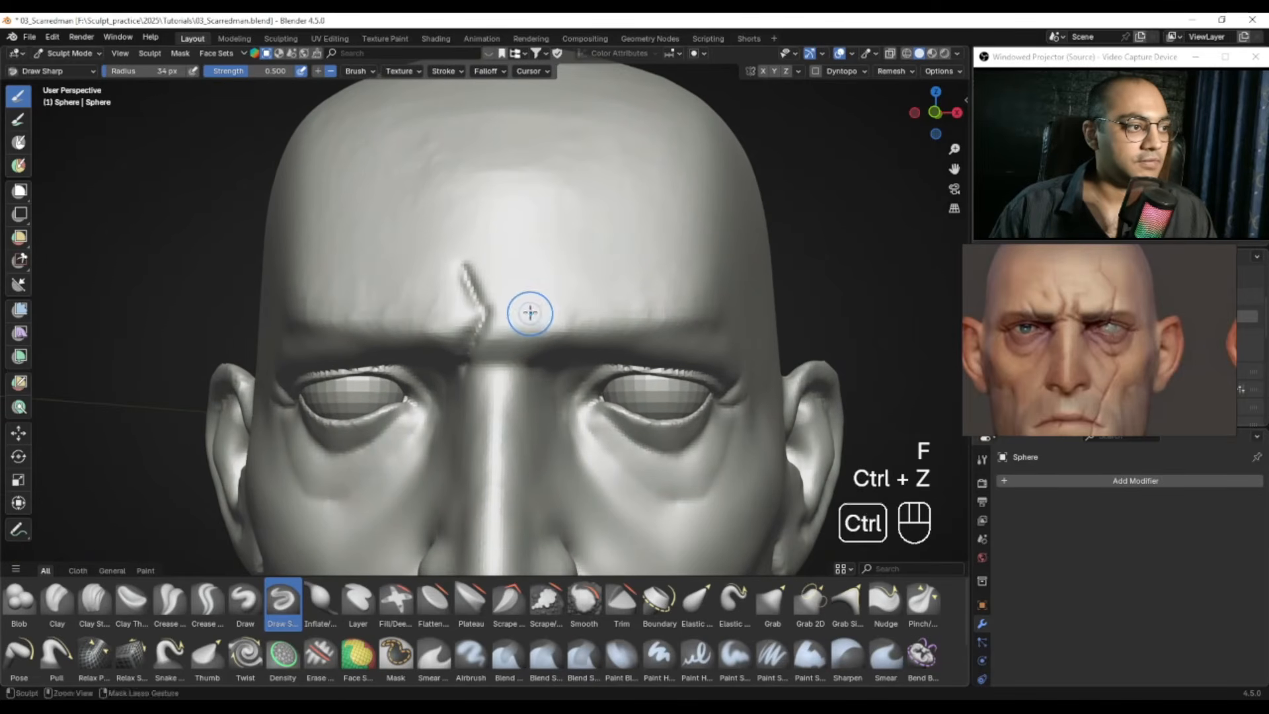
alt+right_drag(524, 362, 527, 377)
key(f)
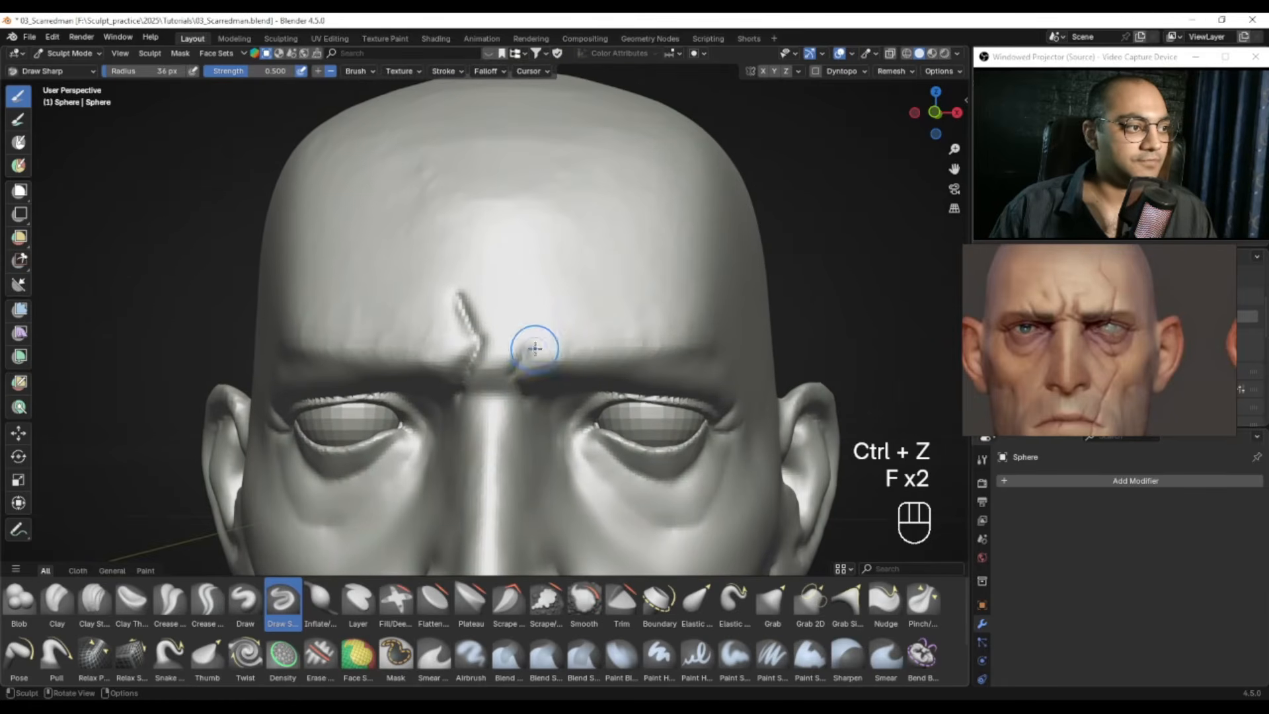
middle_drag(510, 386, 529, 351)
ctrl+middle_drag(528, 351, 485, 364)
Step: Deepen the shorter frown crease and continue it into the nose root with the brush radius at 49 px
ctrl+middle_drag(536, 287, 473, 269)
key(KP_Decimal)
alt+drag(473, 270, 568, 231)
ctrl+alt+drag(569, 232, 546, 291)
mouse_move(546, 290)
alt+mouse_down()
mouse_move(521, 298)
mouse_move(513, 283)
mouse_move(650, 283)
mouse_move(587, 287)
mouse_move(619, 296)
mouse_move(576, 301)
alt+mouse_up()
key(f)
key(f)
key(f)
key(f)
click(547, 292)
key(f)
click(618, 296)
middle_drag(582, 294, 668, 277)
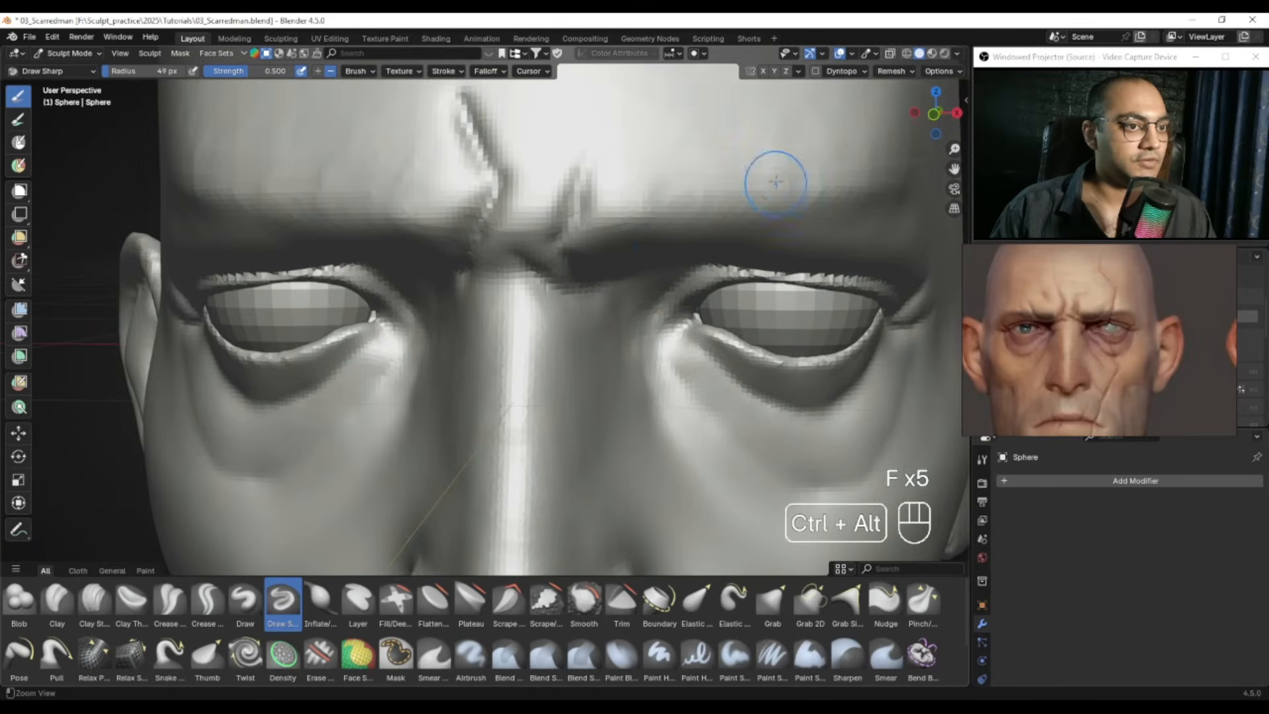
Step: Carve a fold across the head's right side of the nose bridge, just below the brow, at about a 50 px radius
middle_drag(543, 289, 558, 300)
shift+middle_drag(479, 303, 550, 304)
key(f)
click(509, 321)
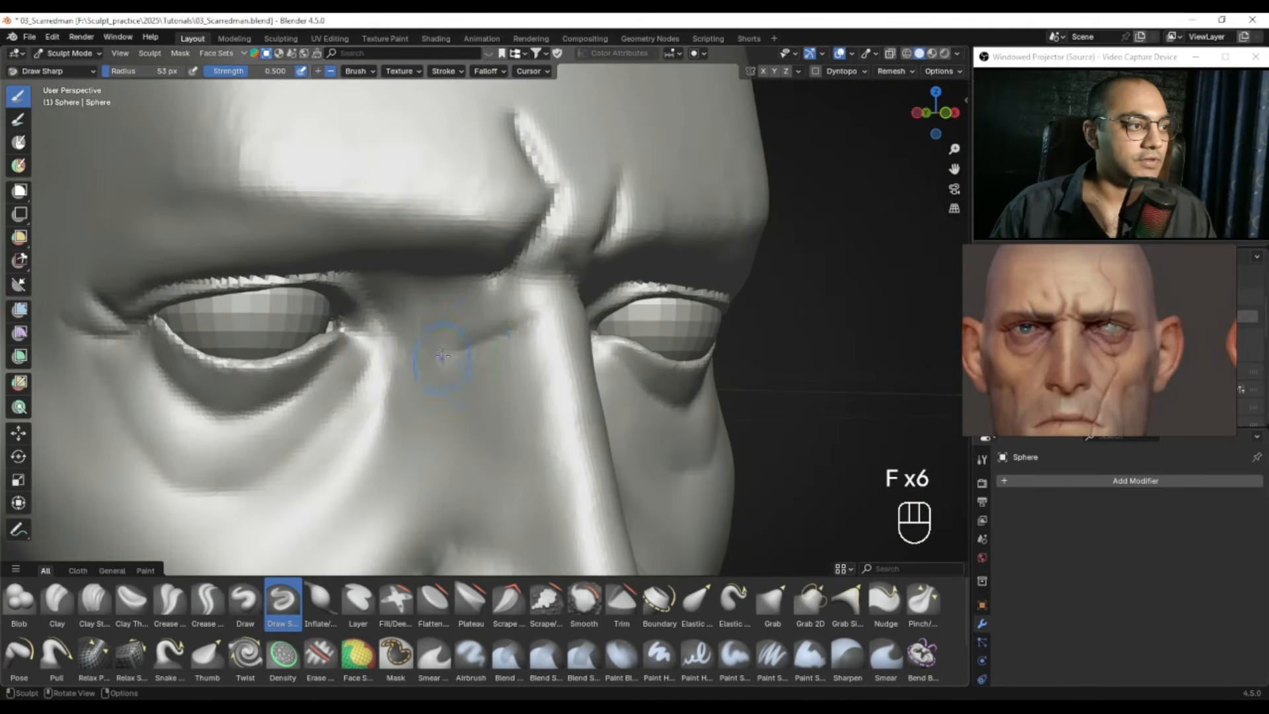
key(f)
click(470, 328)
alt+drag(530, 286, 435, 342)
Step: Switch to the Clay Strips brush at a 35 px radius and shape the fold on the head's right side of the nose bridge
click(95, 601)
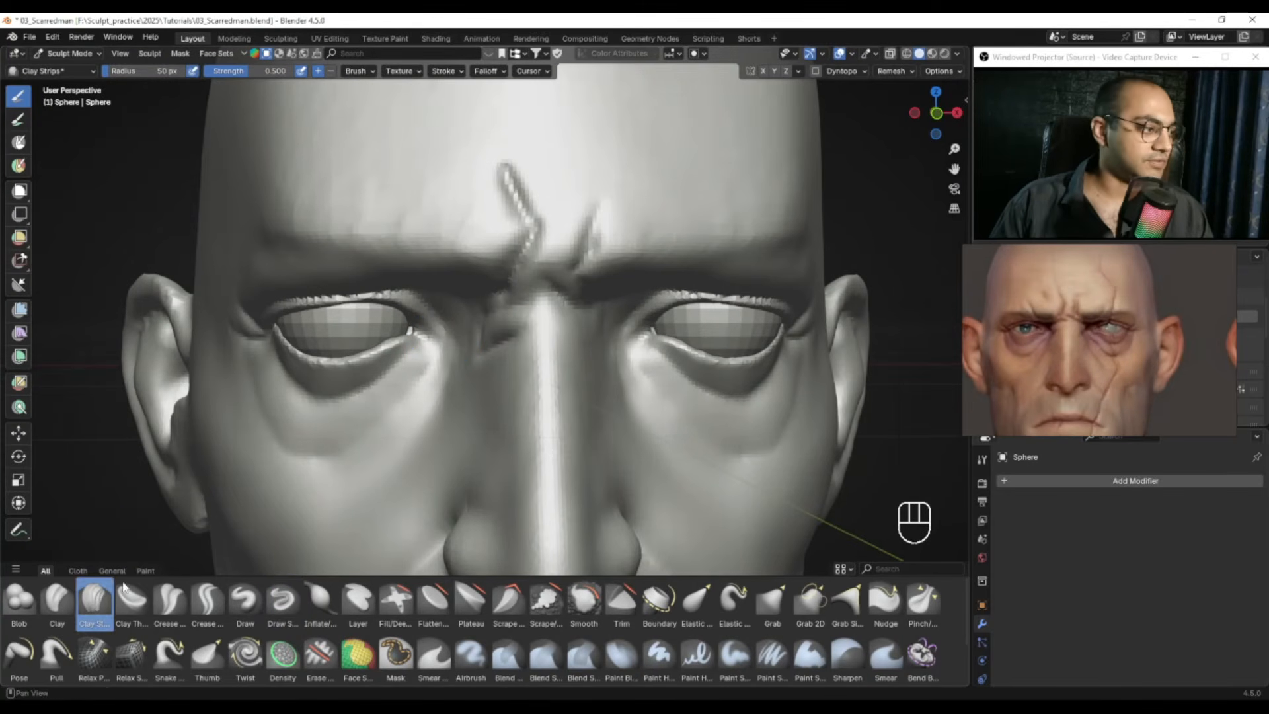
scroll(1077, 334, up, 3)
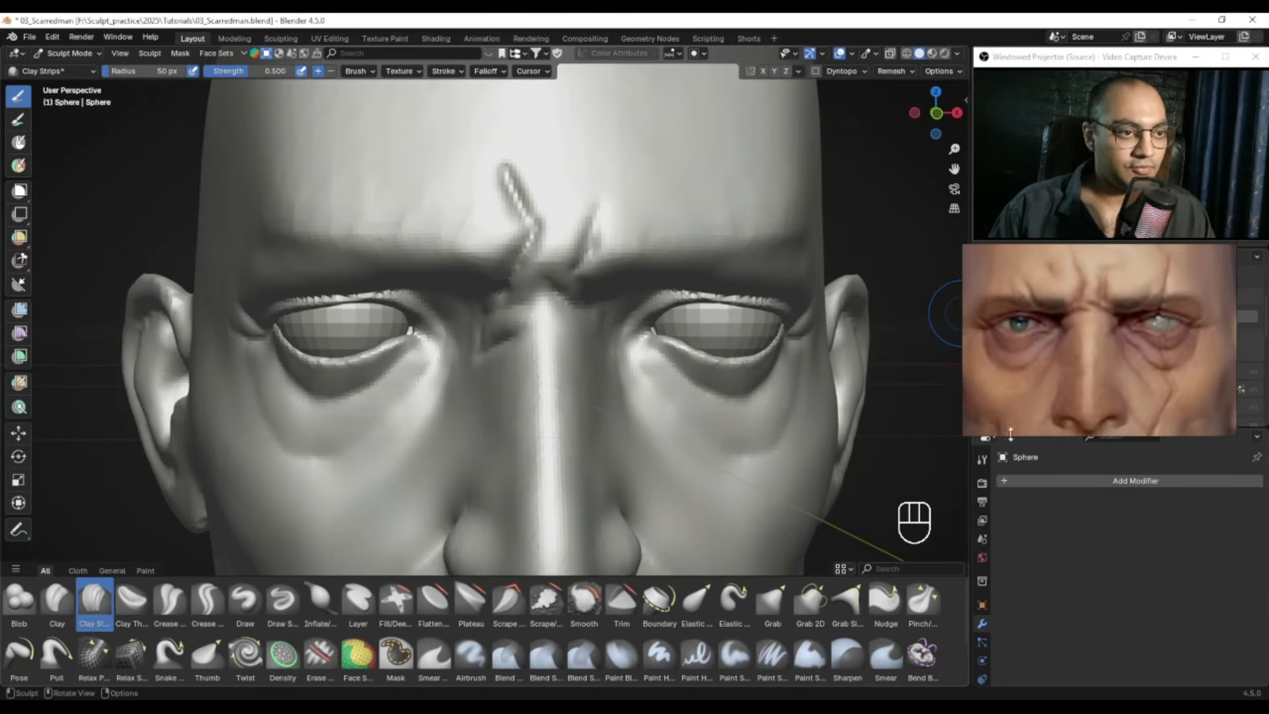
alt+drag(439, 255, 502, 340)
key(f)
key(f)
click(468, 305)
key(f)
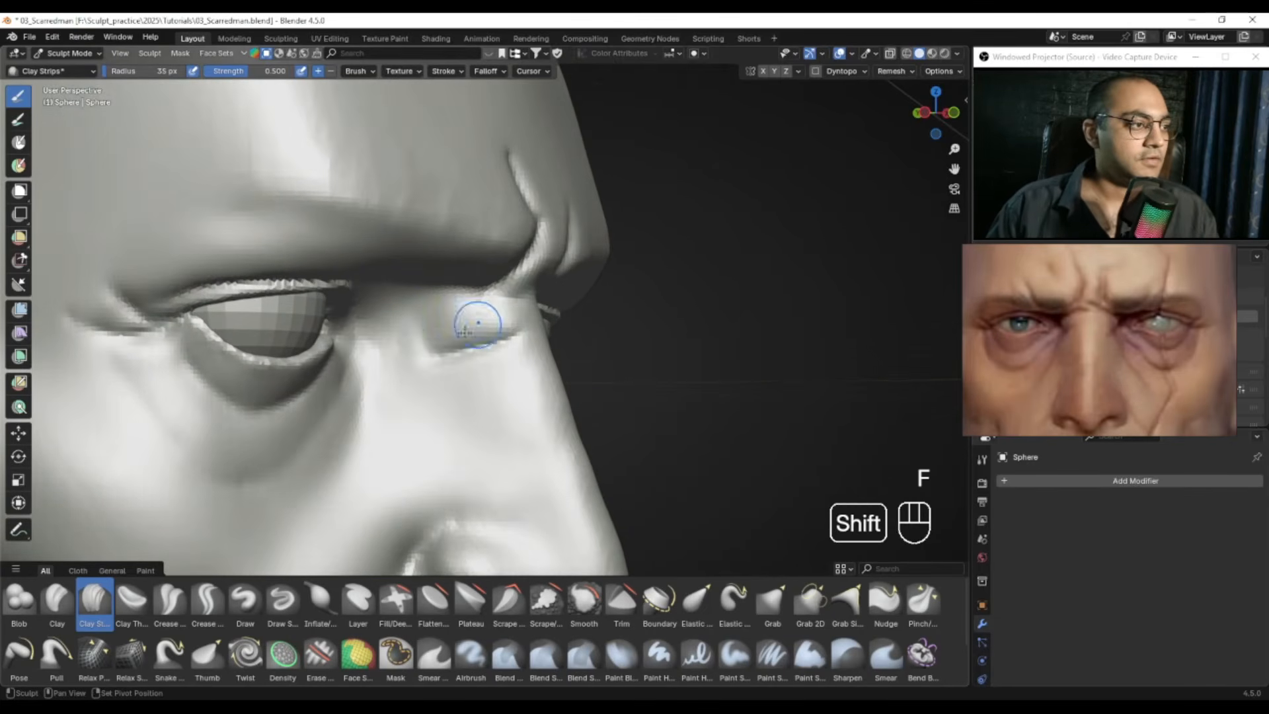
Step: Sculpt and smooth a matching fold on the head's left side of the nose bridge with the Clay Strips brush
mouse_move(478, 324)
alt+mouse_down()
mouse_move(487, 363)
mouse_move(489, 350)
mouse_move(439, 388)
mouse_move(518, 347)
mouse_move(493, 368)
mouse_move(510, 363)
mouse_move(562, 311)
mouse_move(504, 343)
mouse_move(568, 340)
alt+mouse_up()
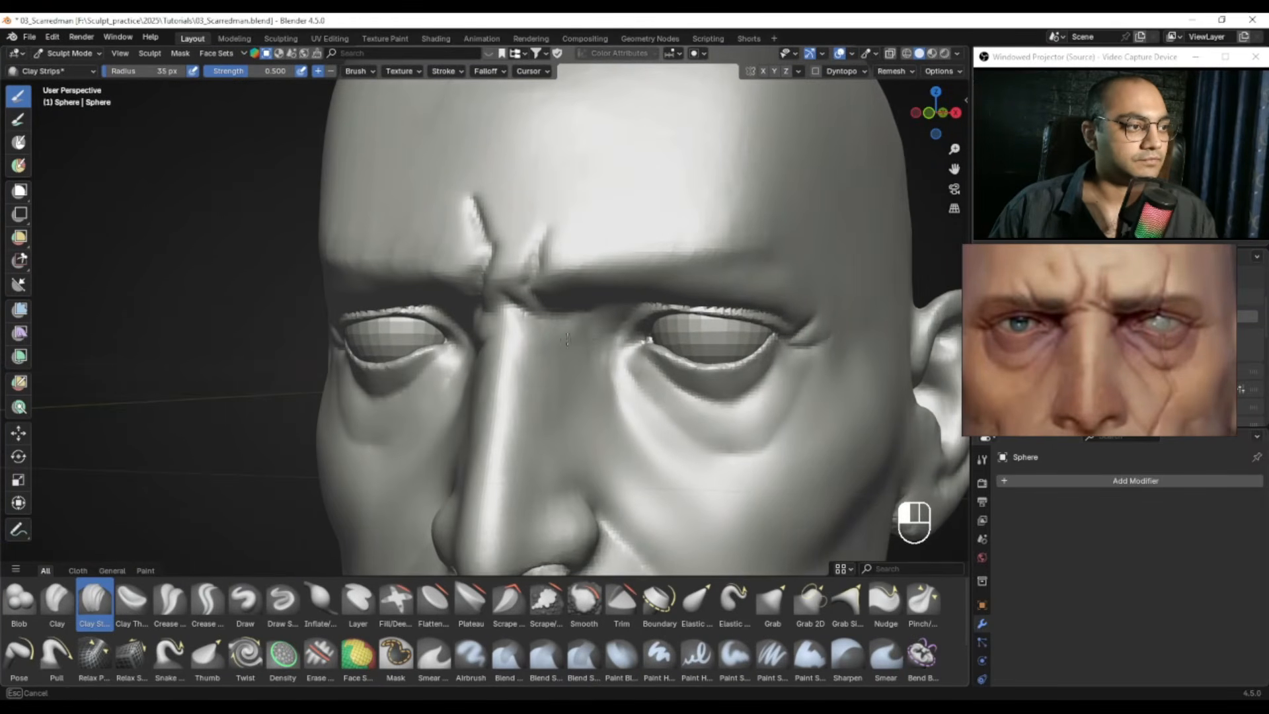
key(f)
mouse_move(572, 340)
mouse_down()
mouse_move(542, 349)
mouse_move(595, 336)
mouse_up()
click(588, 342)
key(f)
click(567, 337)
key(f)
click(556, 338)
shift+drag(589, 324, 577, 325)
shift+drag(522, 359, 517, 361)
mouse_move(521, 358)
alt+mouse_down()
mouse_move(558, 351)
mouse_move(515, 351)
mouse_move(518, 325)
alt+mouse_up()
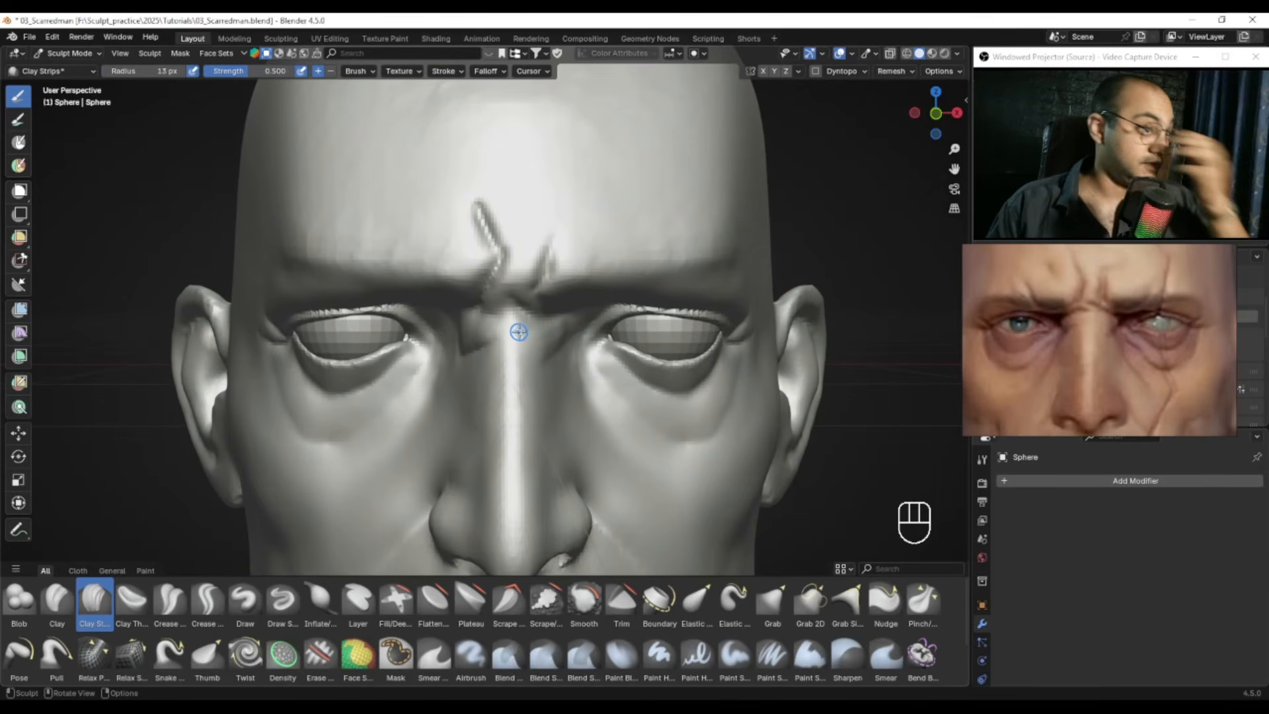
Step: Switch to the Crease Polish brush and sharpen the long frown crease above the nose at a 31 px radius
ctrl+alt+drag(532, 261, 487, 320)
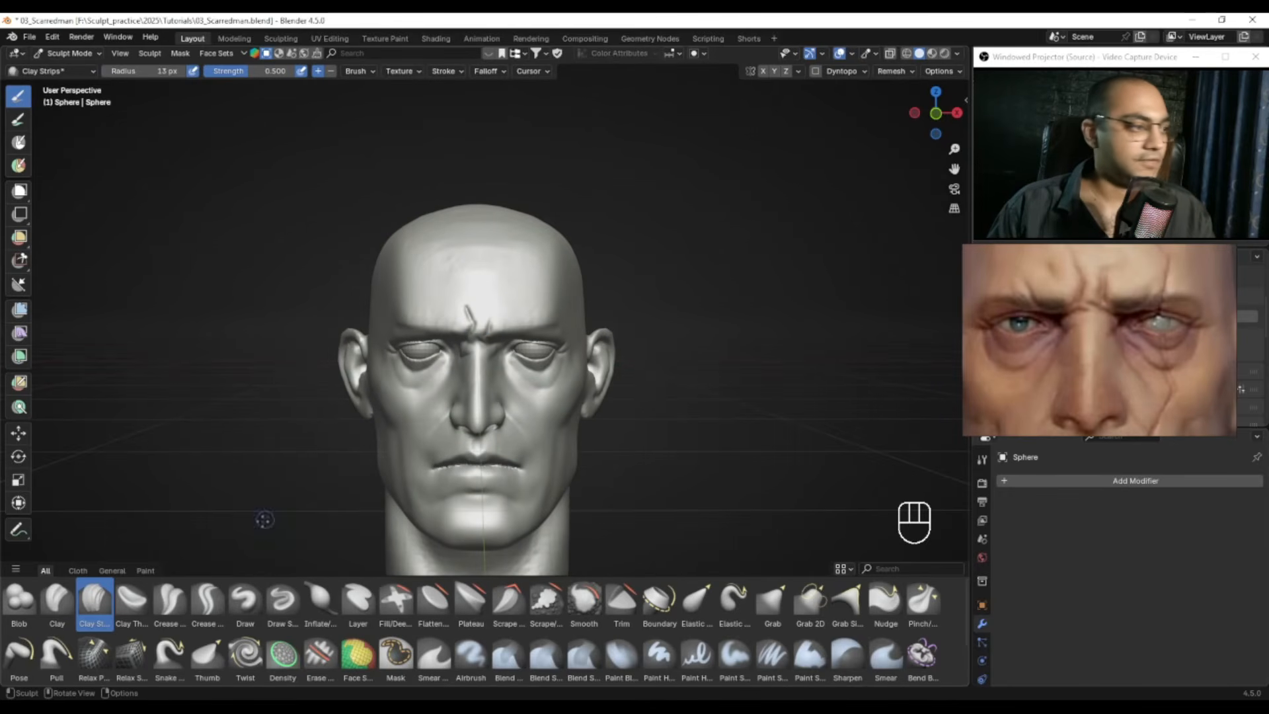
click(170, 600)
mouse_move(589, 232)
ctrl+alt+mouse_down()
mouse_move(453, 275)
mouse_move(454, 315)
mouse_move(458, 299)
ctrl+alt+mouse_up()
alt+shift+drag(457, 299, 467, 315)
key(f)
click(471, 301)
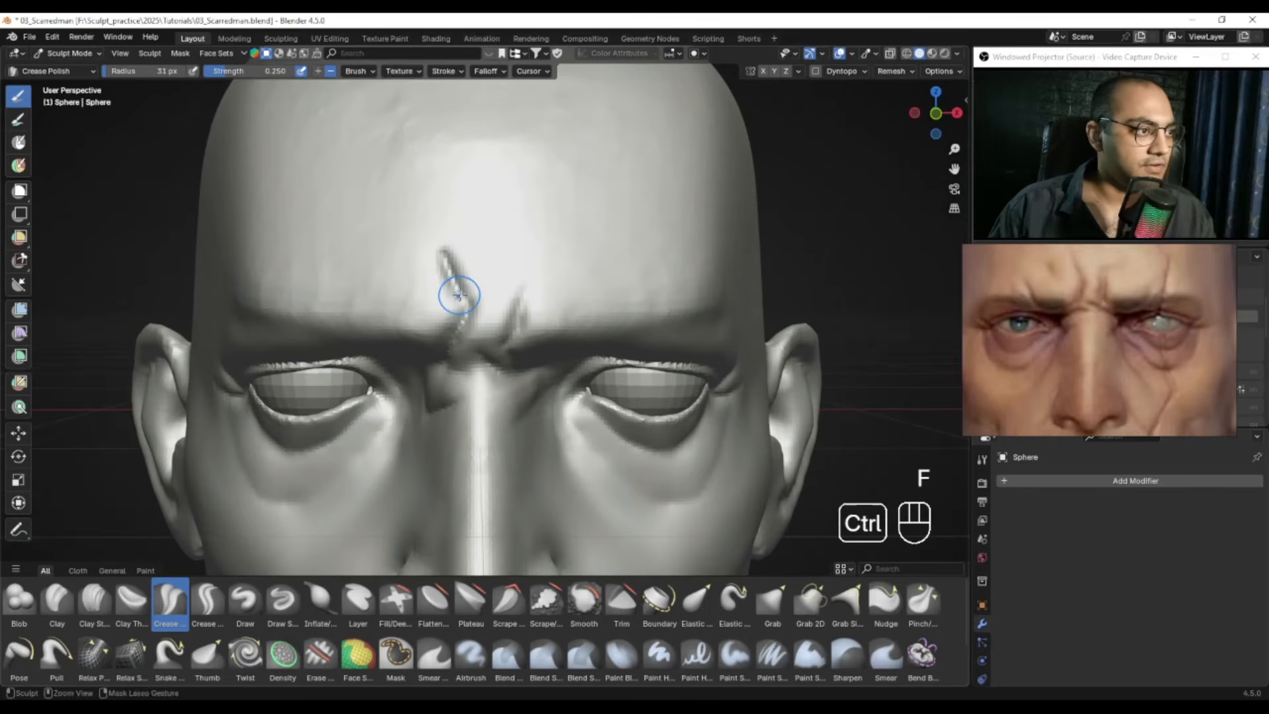
key(ctrl+z)
drag(452, 272, 456, 283)
Step: Sharpen the shorter frown crease on the head's left side with the Crease Polish brush
middle_drag(456, 311, 501, 306)
key(f)
key(f)
click(498, 306)
drag(496, 295, 476, 334)
mouse_move(496, 334)
middle_down()
mouse_move(449, 336)
mouse_move(532, 328)
mouse_move(461, 375)
mouse_move(489, 404)
mouse_move(565, 357)
middle_up()
middle_drag(536, 313, 563, 309)
Step: Refine the creases around the nose root, undoing the first stroke and reducing the Crease Polish radius to 28 px
key(f)
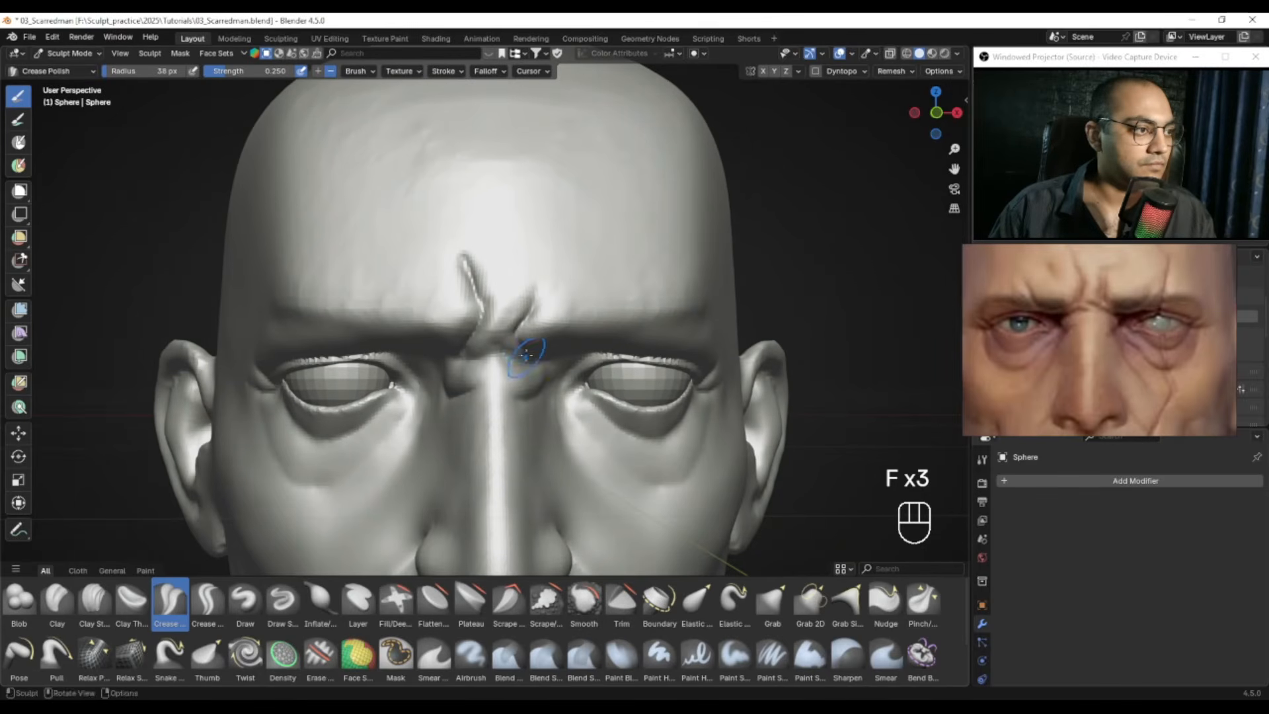
key(ctrl+z)
key(f)
alt+middle_drag(511, 358, 539, 384)
key(f)
key(f)
ctrl+alt+middle_drag(513, 330, 515, 256)
ctrl+alt+middle_drag(503, 267, 479, 297)
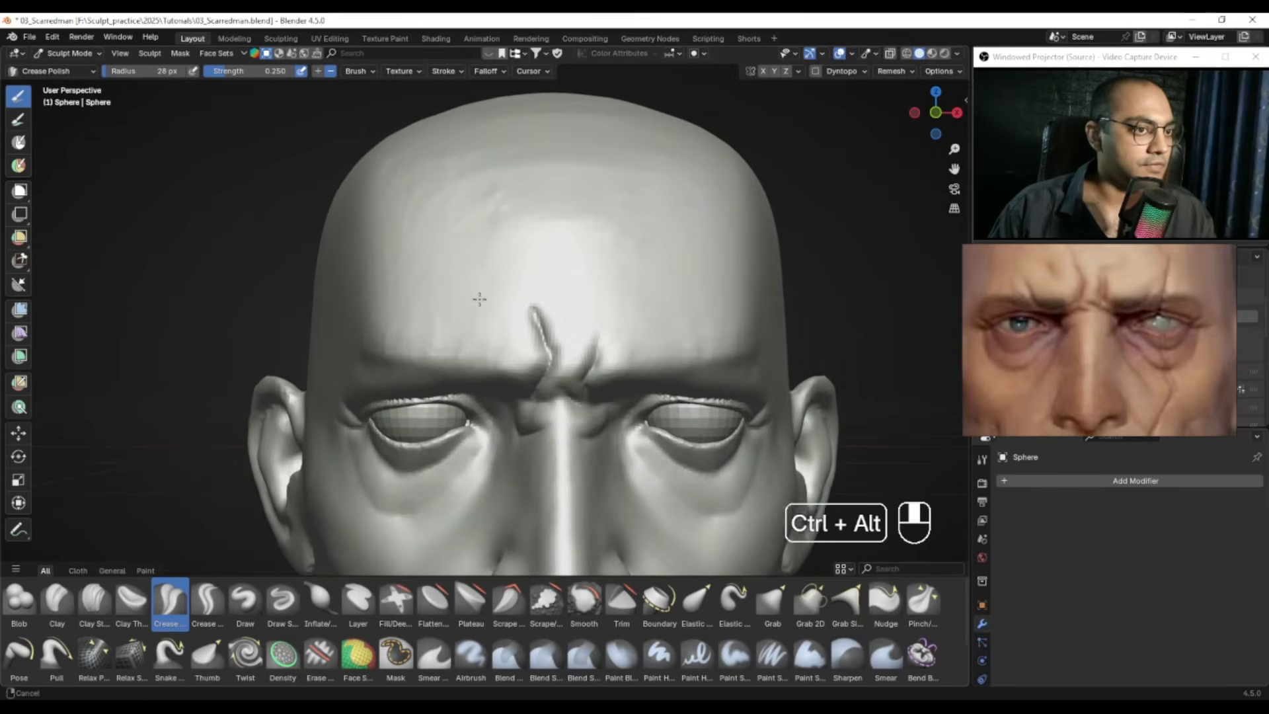
Step: Carve a short vertical crease above the head's right brow with the Crease Polish brush, starting at a 24 px radius
alt+shift+middle_drag(473, 340, 532, 326)
key(f)
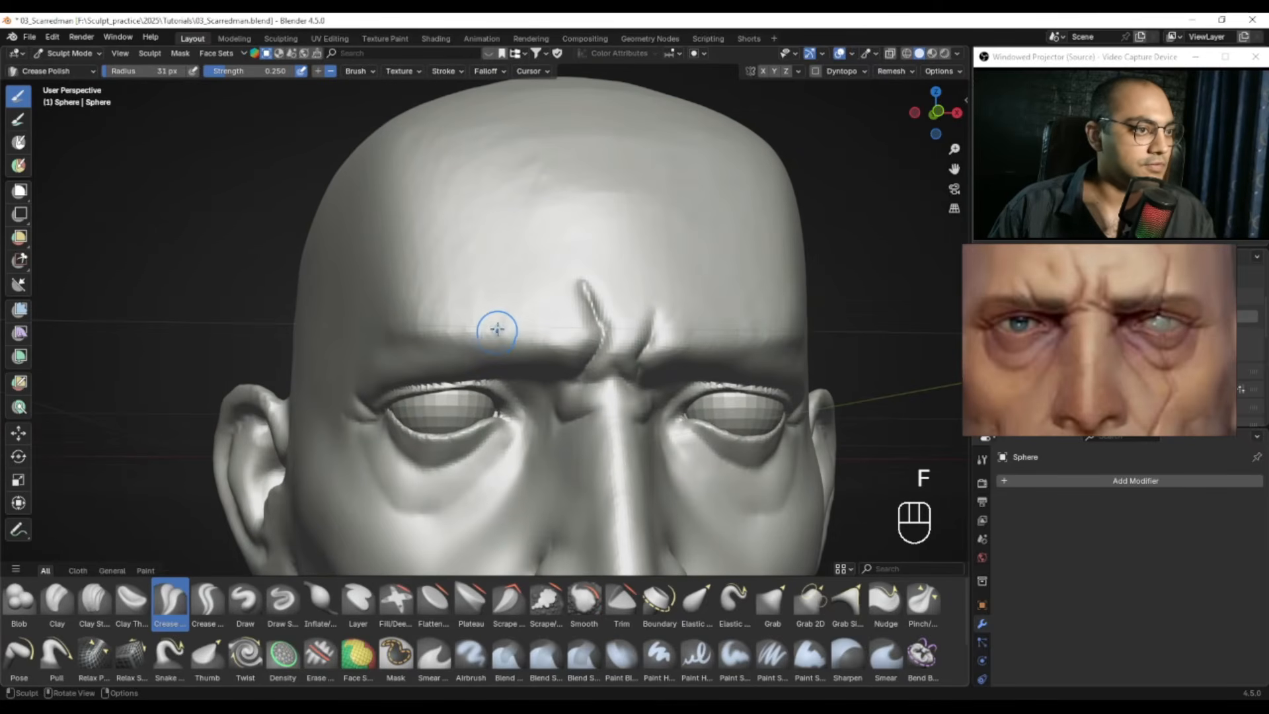
key(ctrl+z)
key(f)
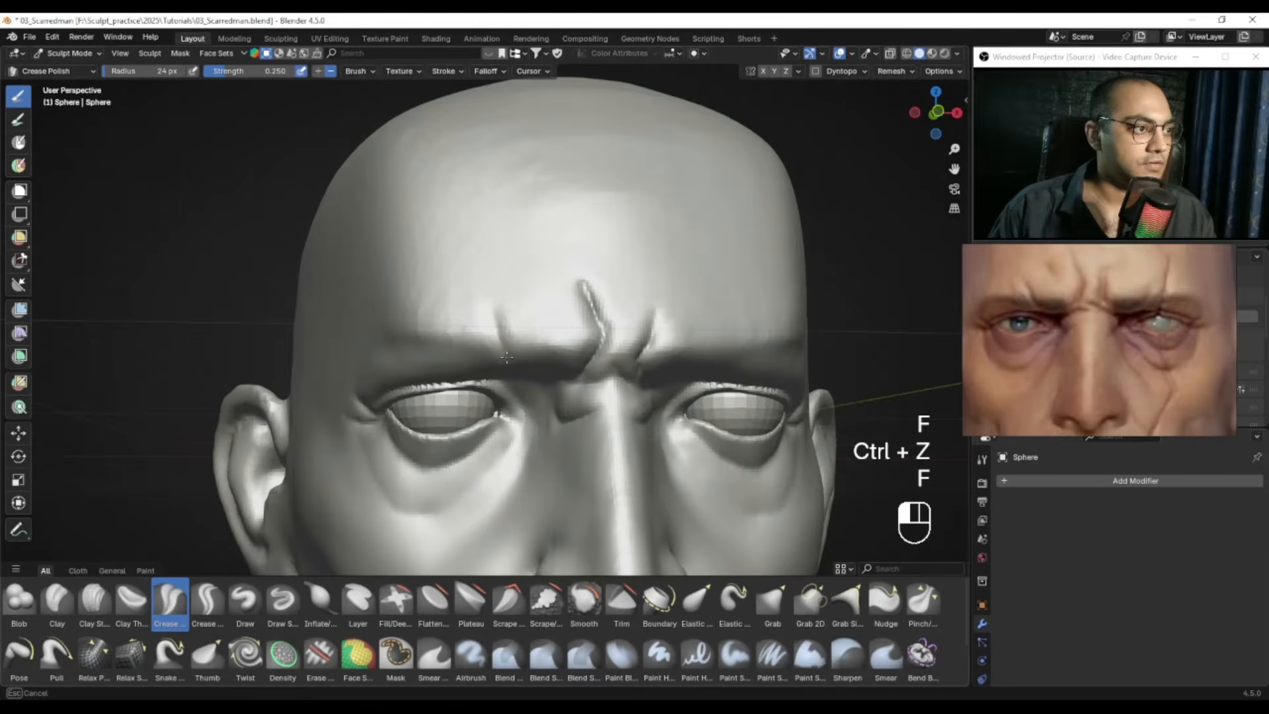
alt+middle_drag(505, 358, 498, 320)
key(f)
drag(494, 343, 505, 365)
mouse_move(494, 378)
alt+mouse_down()
mouse_move(484, 338)
mouse_move(508, 376)
alt+mouse_up()
click(500, 360)
Step: Refine the upper tip of the long frown crease at a 28 px radius
key(f)
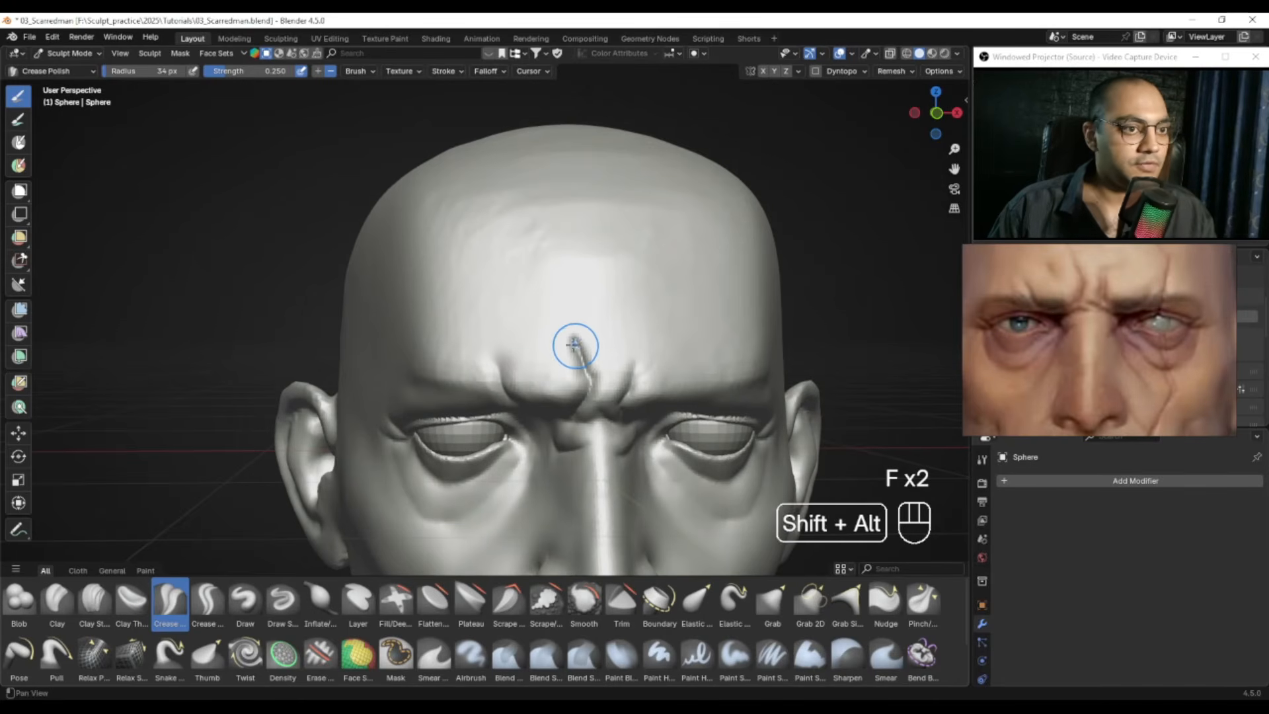
alt+shift+drag(576, 340, 546, 363)
key(f)
shift+middle_drag(549, 370, 543, 376)
key(f)
click(528, 366)
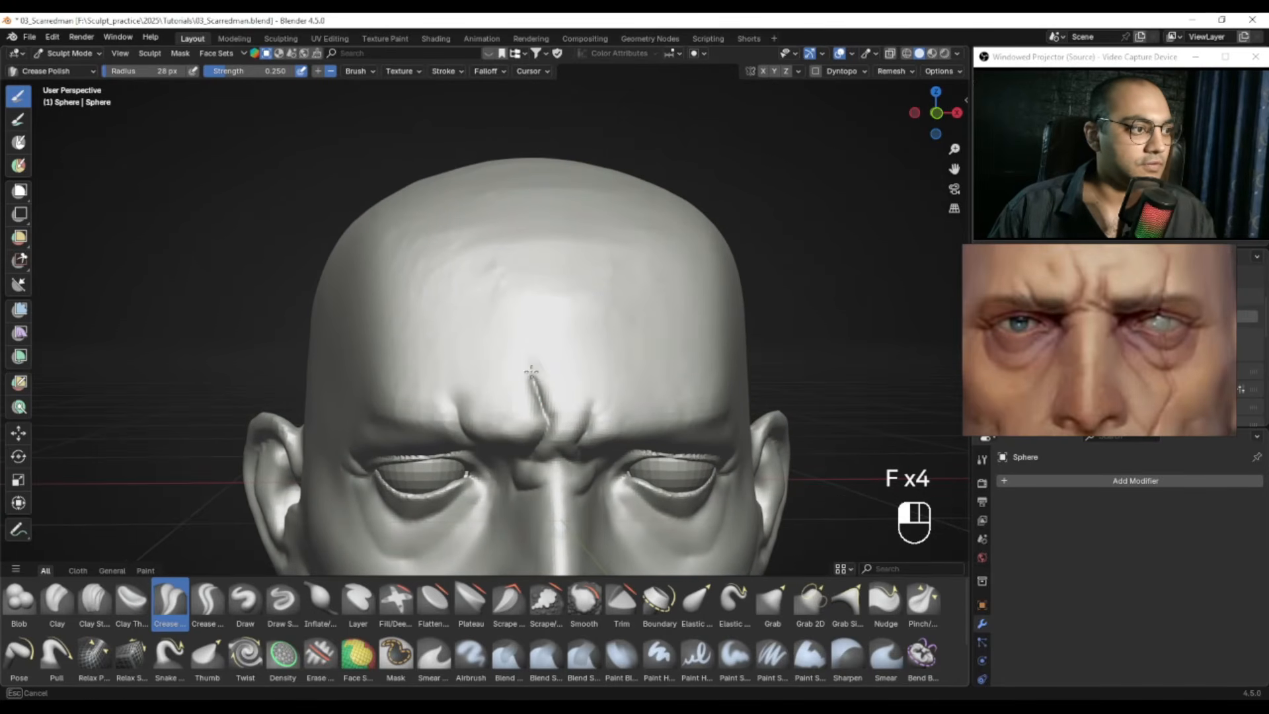
drag(532, 378, 535, 385)
Step: Soften the top of the long frown crease into the forehead, using brush radii of 47 px and 25 px
key(f)
click(544, 382)
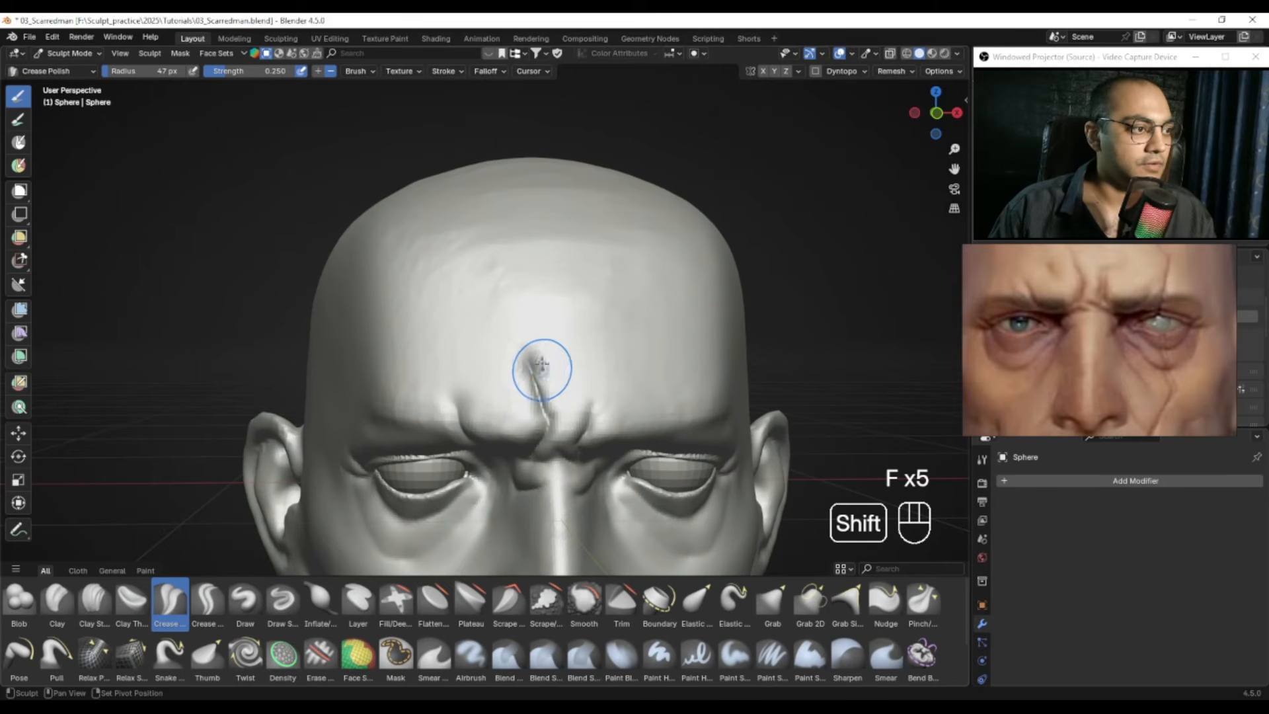
key(f)
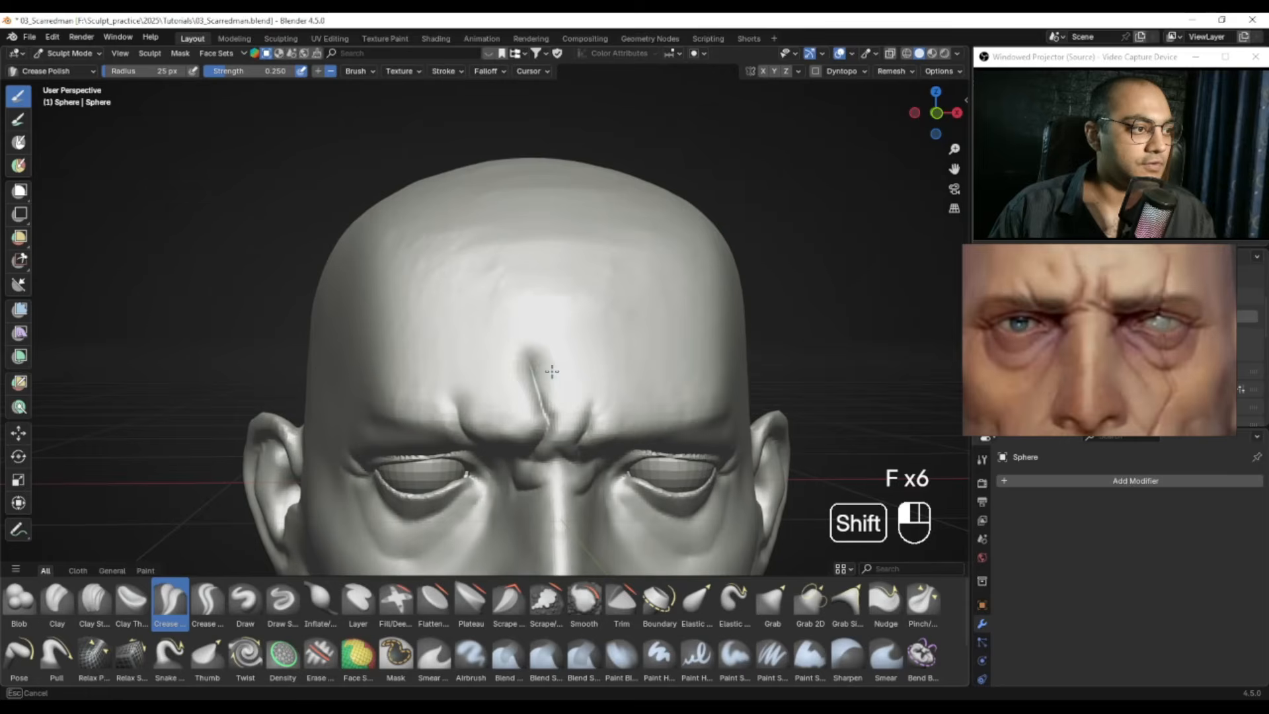
Step: Compare the whole head with the reference image, examining the scar's path across the forehead, eye and cheek
mouse_move(521, 399)
ctrl+middle_down()
mouse_move(552, 385)
mouse_move(542, 398)
mouse_move(552, 410)
ctrl+middle_up()
middle_drag(552, 410, 537, 415)
ctrl+alt+drag(536, 415, 539, 436)
alt+drag(540, 436, 557, 439)
mouse_move(502, 360)
ctrl+alt+mouse_down()
mouse_move(492, 350)
mouse_move(546, 371)
mouse_move(548, 383)
ctrl+alt+mouse_up()
alt+shift+drag(548, 384, 538, 305)
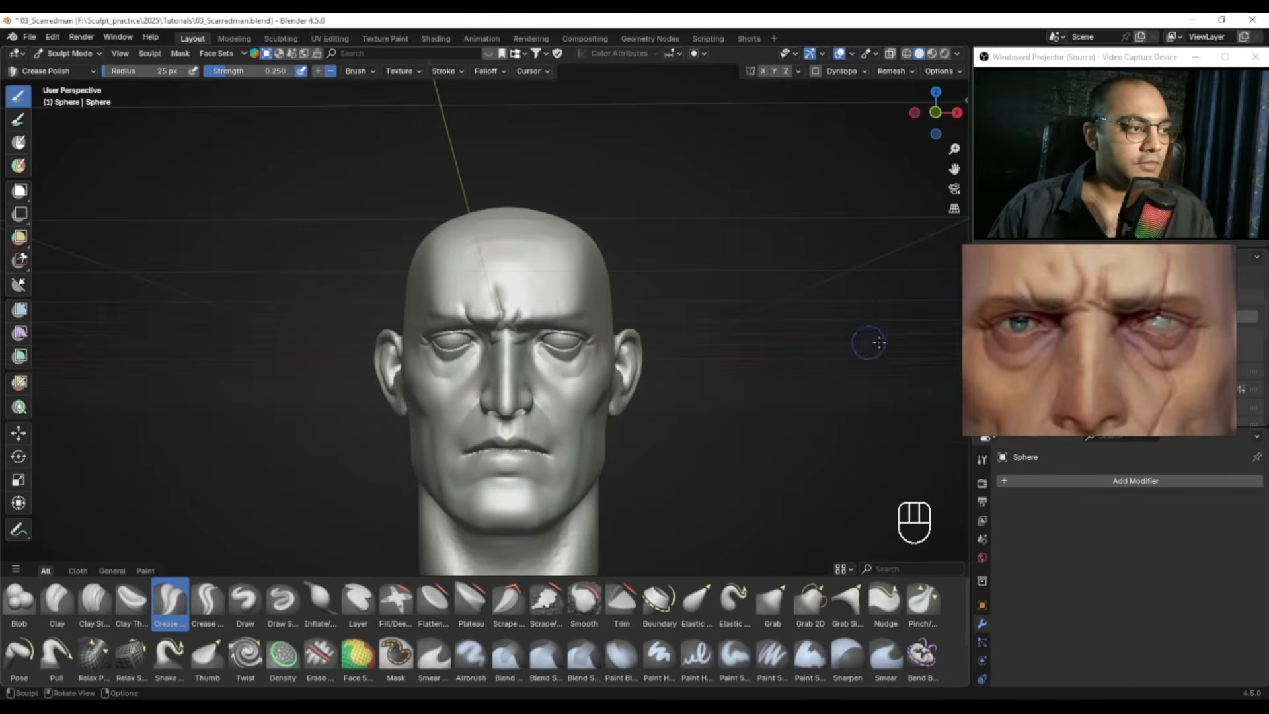
mouse_move(1063, 347)
alt+mouse_down()
mouse_move(1071, 355)
mouse_move(1095, 329)
alt+mouse_up()
alt+drag(1064, 275, 1036, 305)
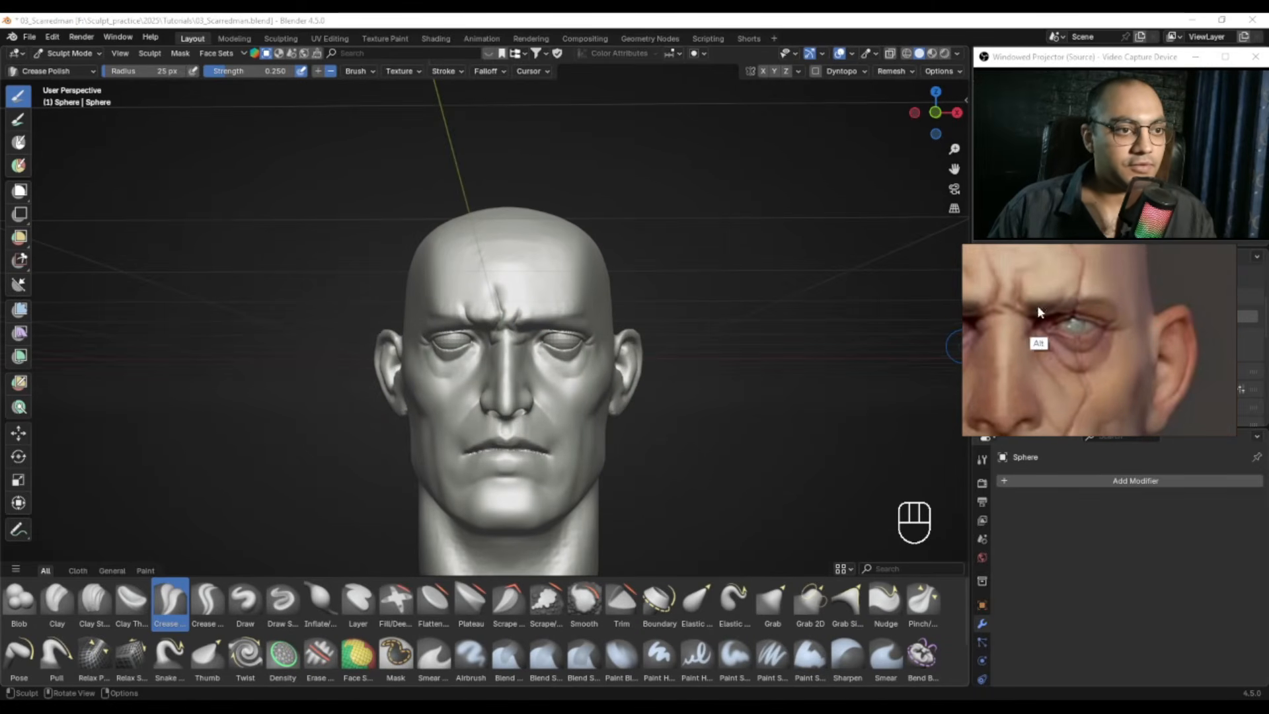
alt+drag(1046, 357, 1050, 394)
ctrl+alt+drag(665, 343, 674, 295)
alt+shift+drag(681, 291, 576, 364)
alt+drag(1063, 337, 1053, 387)
Step: Try carving the scar on the head's left forehead with the Crease Polish brush at a 33 px radius
ctrl+alt+drag(528, 365, 519, 311)
mouse_move(466, 324)
alt+mouse_down()
mouse_move(433, 351)
mouse_move(512, 302)
mouse_move(524, 256)
mouse_move(519, 272)
mouse_move(568, 281)
mouse_move(581, 269)
mouse_move(560, 283)
alt+mouse_up()
key(f)
click(524, 255)
key(f)
click(558, 268)
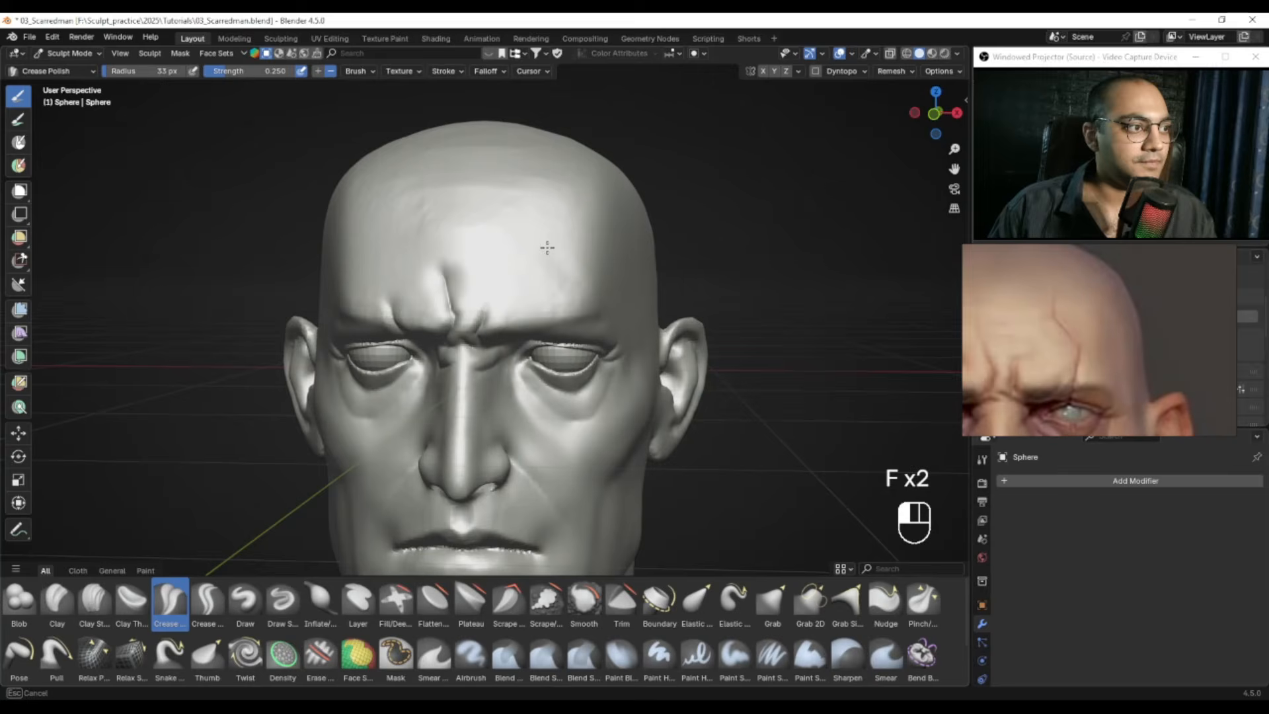
key(ctrl+z)
Step: Carve the jagged scar down the head's left forehead with a smaller Crease Polish brush, following the reference
alt+drag(566, 249, 513, 286)
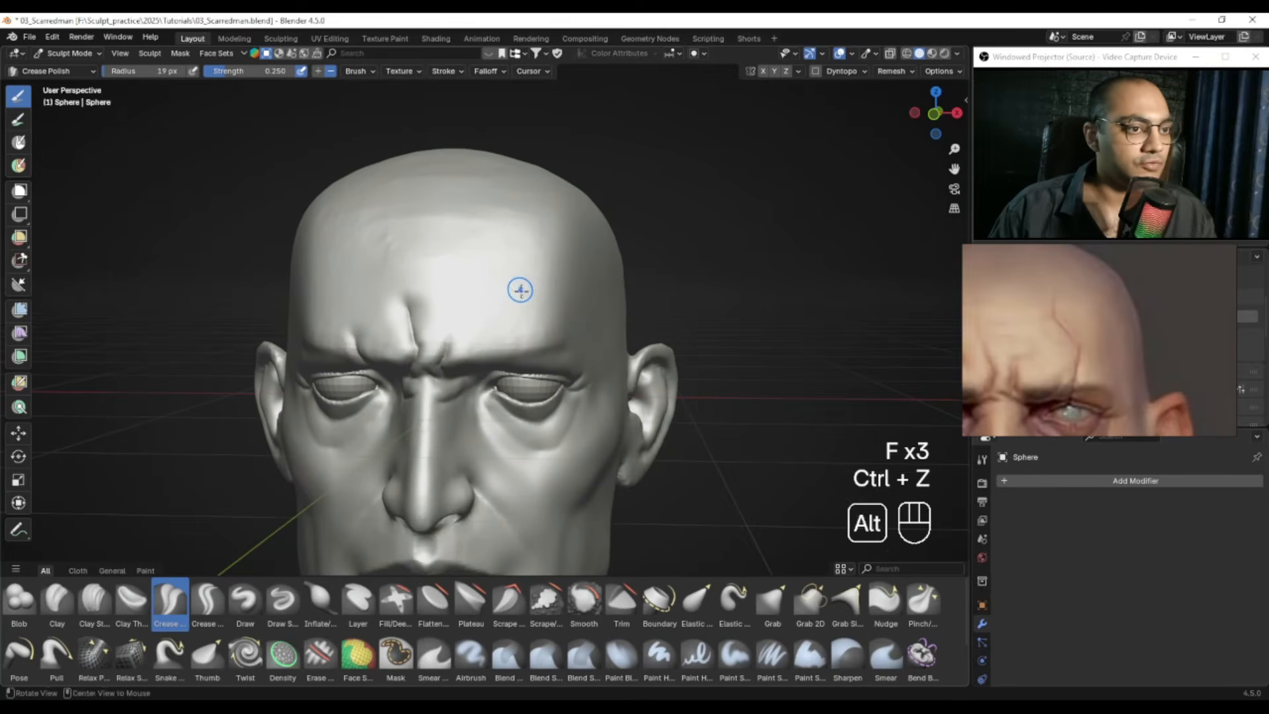
key(f)
key(f)
click(524, 285)
drag(544, 304, 528, 299)
key(f)
click(517, 280)
Step: Extend the forehead scar down through the head's left brow toward the eye, starting at a 10 px radius
mouse_move(528, 298)
shift+middle_down()
mouse_move(518, 293)
mouse_move(537, 255)
shift+middle_up()
mouse_move(544, 309)
mouse_down()
mouse_move(532, 331)
mouse_move(552, 316)
mouse_up()
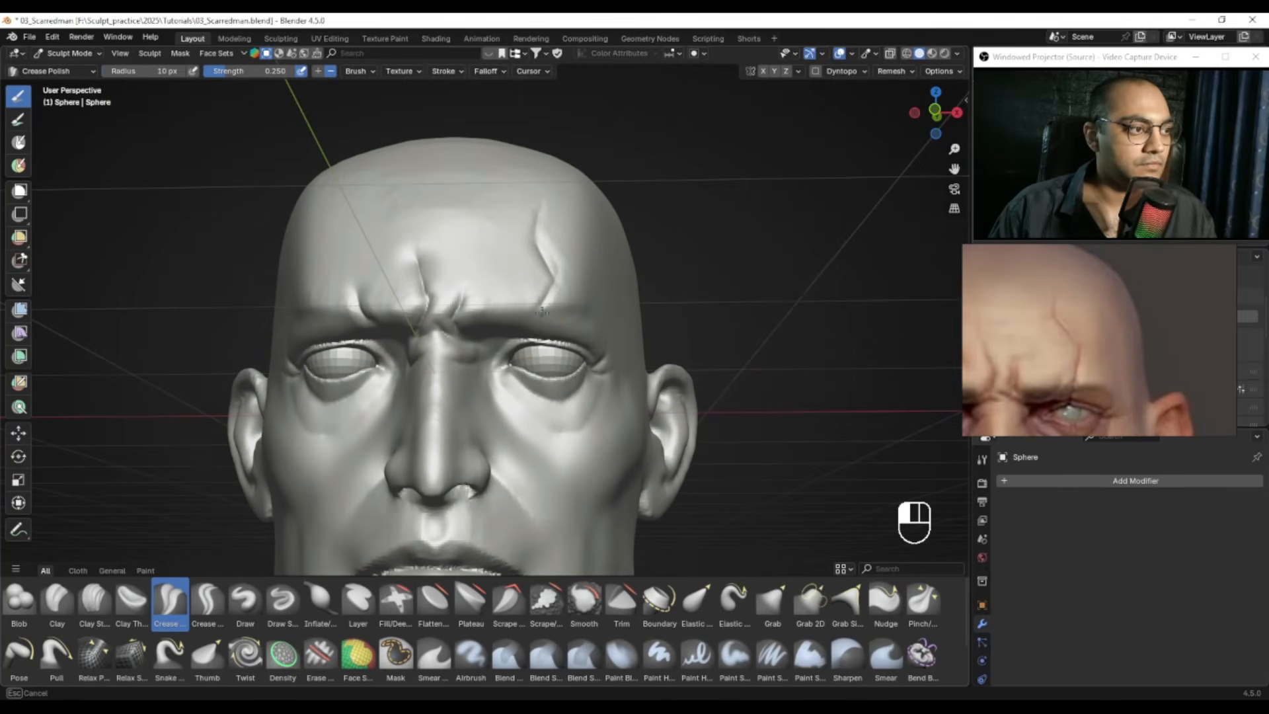
drag(541, 318, 542, 324)
mouse_move(587, 329)
alt+mouse_down()
mouse_move(544, 324)
mouse_move(555, 349)
alt+mouse_up()
key(f)
click(546, 317)
mouse_move(543, 335)
alt+mouse_down()
mouse_move(568, 347)
mouse_move(538, 377)
alt+mouse_up()
Step: Carve the scar from the head's left lower eyelid down through the eye bag with Crease Polish at a 17 px radius
alt+drag(1044, 391, 1038, 308)
mouse_move(576, 390)
ctrl+alt+mouse_down()
mouse_move(581, 327)
mouse_move(605, 303)
ctrl+alt+mouse_up()
key(f)
click(586, 329)
mouse_move(603, 324)
ctrl+alt+mouse_down()
mouse_move(595, 306)
mouse_move(579, 346)
mouse_move(592, 324)
ctrl+alt+mouse_up()
key(f)
click(592, 344)
key(f)
click(581, 316)
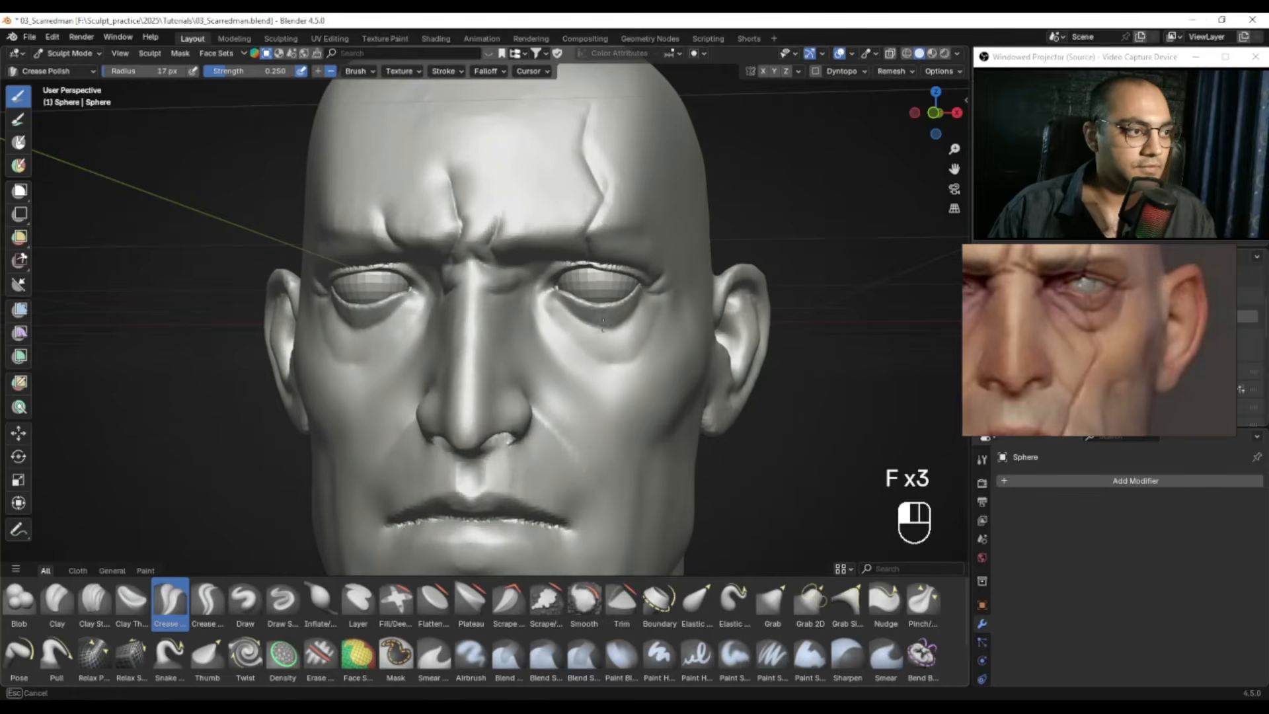
key(ctrl+z)
drag(605, 320, 619, 301)
mouse_move(619, 301)
alt+shift+mouse_down()
mouse_move(512, 307)
mouse_move(529, 301)
alt+shift+mouse_up()
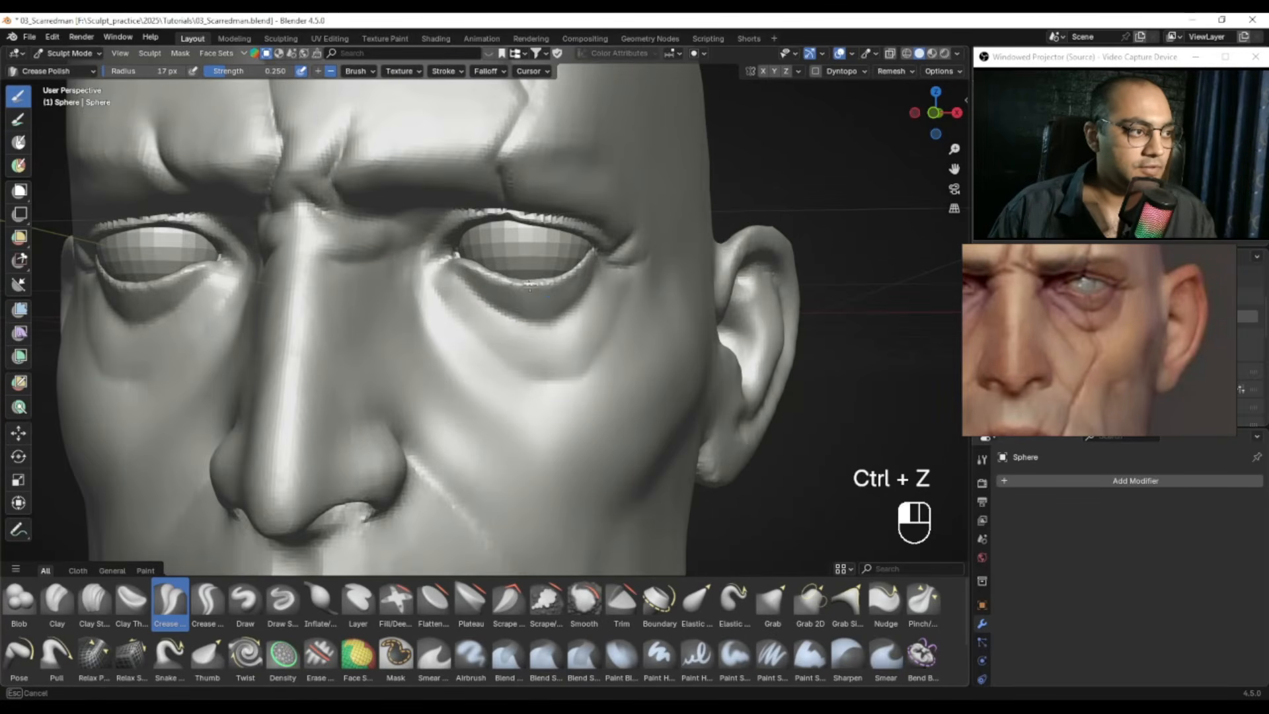
mouse_move(553, 304)
ctrl+alt+mouse_down()
mouse_move(524, 360)
mouse_move(540, 301)
ctrl+alt+mouse_up()
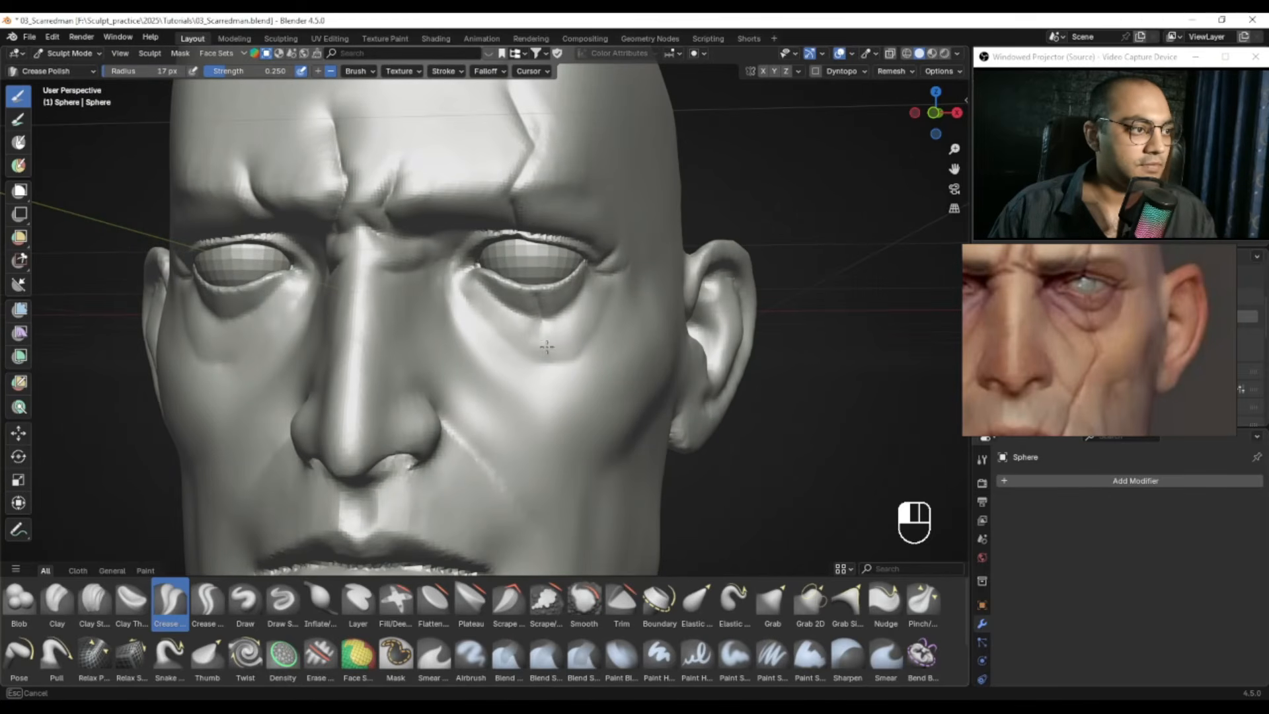
Step: Extend the scar diagonally across the left cheek to the upper lip near the mouth corner, following the reference
mouse_move(536, 367)
alt+shift+mouse_down()
mouse_move(548, 344)
mouse_move(501, 371)
mouse_move(475, 310)
mouse_move(509, 310)
mouse_move(562, 267)
alt+shift+mouse_up()
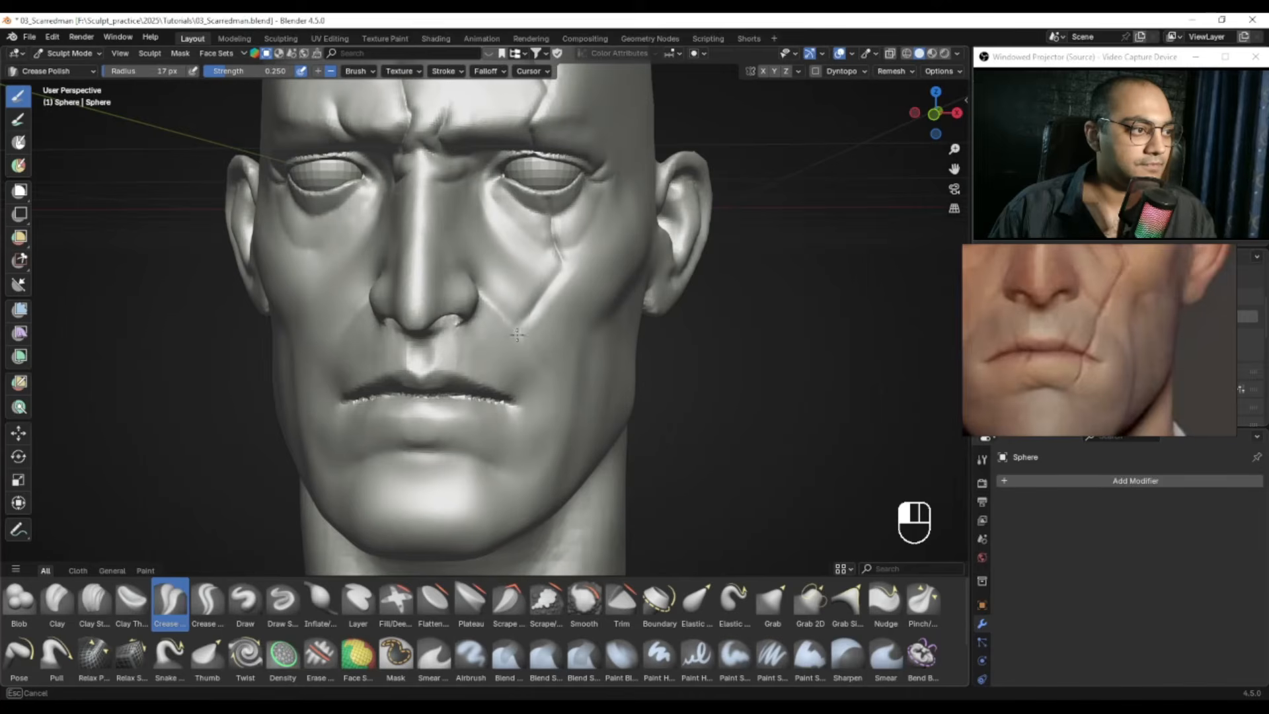
shift+middle_drag(530, 330, 546, 311)
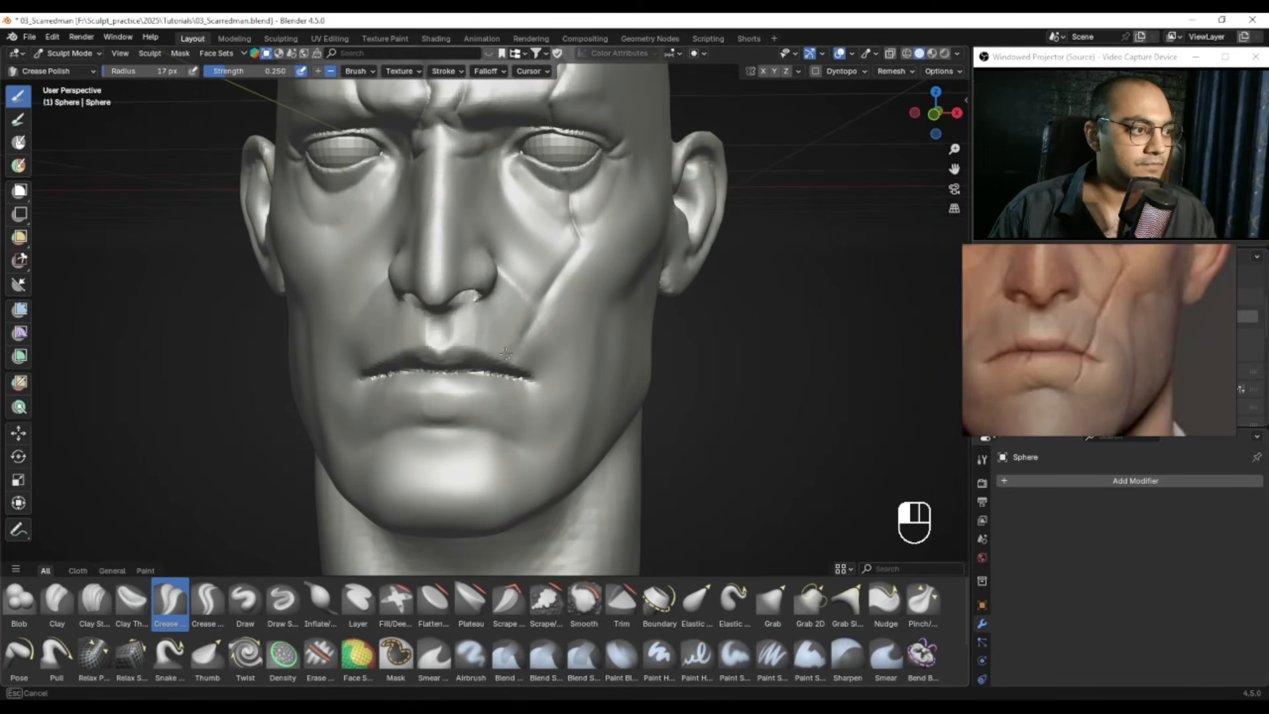
key(ctrl+z)
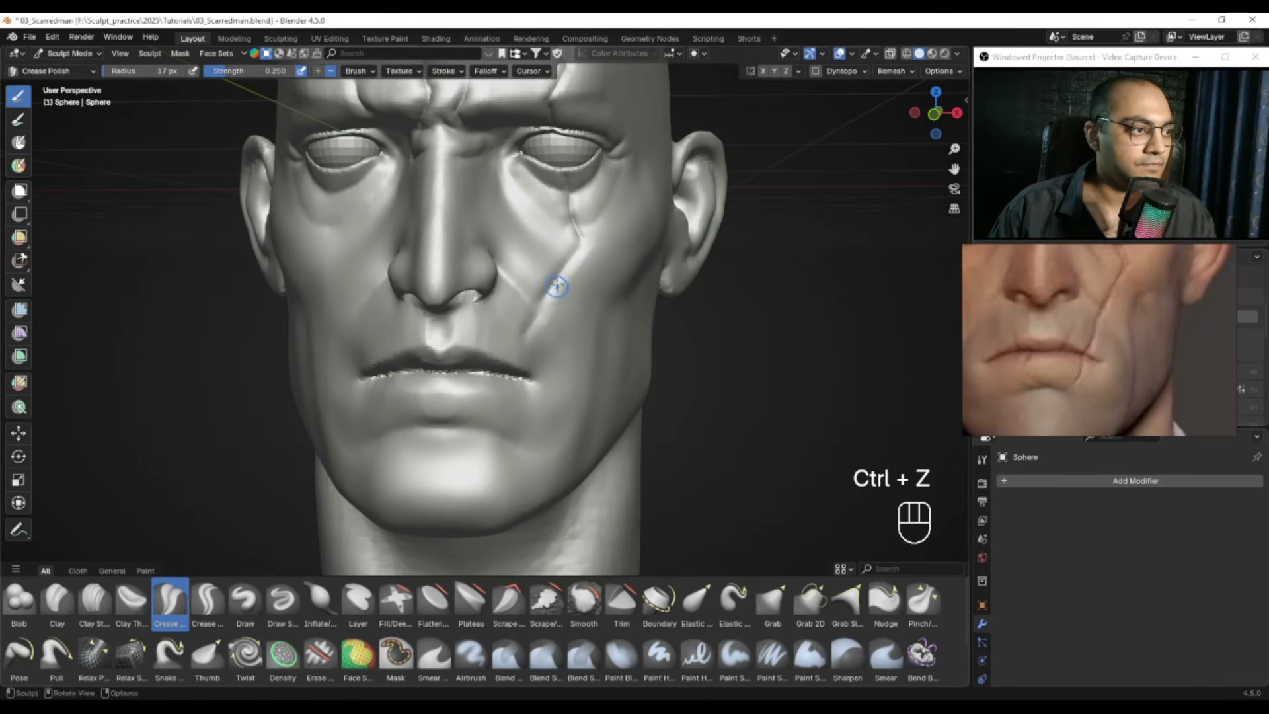
alt+shift+drag(515, 317, 533, 295)
mouse_move(514, 335)
alt+mouse_down()
mouse_move(539, 330)
mouse_move(513, 329)
alt+mouse_up()
middle_drag(516, 334, 497, 332)
mouse_move(497, 332)
shift+middle_down()
mouse_move(523, 314)
mouse_move(522, 346)
mouse_move(497, 343)
shift+middle_up()
Step: Start carving the scar through the left side of the lower lip with a 21 px Crease Polish brush
key(f)
click(546, 322)
key(f)
click(535, 330)
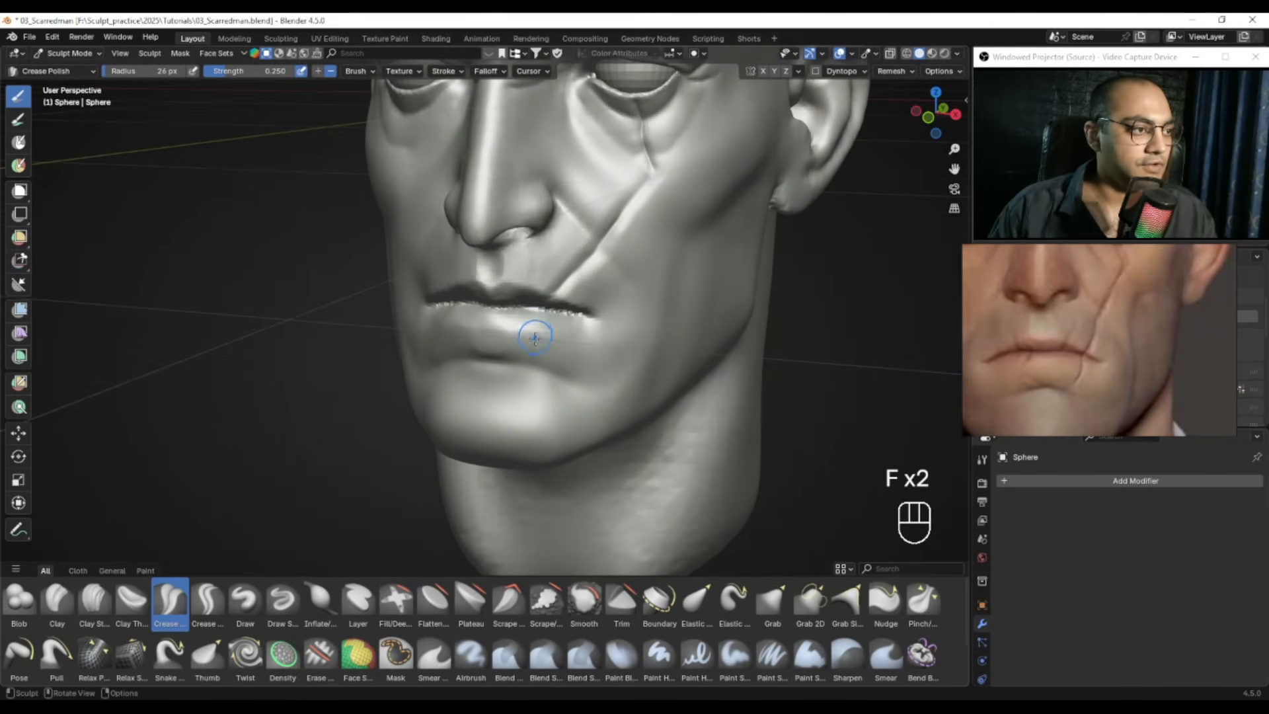
scroll(545, 330, up, 1)
key(f)
click(552, 313)
middle_drag(552, 313, 549, 327)
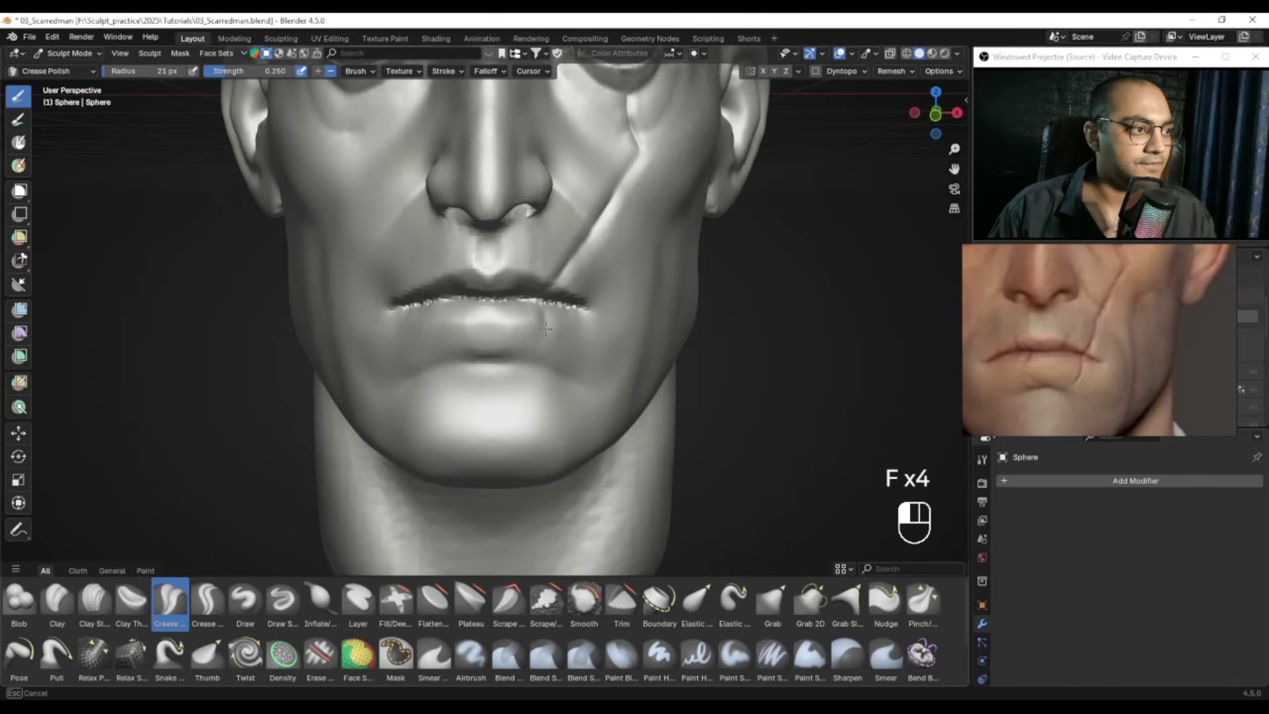
Step: Deepen the lower-lip scar and extend it down toward the chin, adjusting the brush radius between strokes
drag(534, 357, 536, 358)
alt+middle_drag(536, 357, 539, 327)
key(f)
click(542, 309)
drag(542, 309, 540, 324)
key(f)
click(538, 320)
middle_drag(540, 347, 547, 317)
drag(551, 325, 547, 336)
Step: Try carving a crease across the left lower cheek beside the mouth with Crease Polish at an 11 px radius
mouse_move(540, 342)
alt+middle_down()
mouse_move(531, 331)
mouse_move(555, 310)
mouse_move(539, 284)
mouse_move(565, 291)
mouse_move(552, 320)
mouse_move(647, 317)
mouse_move(574, 323)
mouse_move(594, 320)
alt+middle_up()
key(f)
click(581, 322)
key(ctrl+z)
key(f)
click(553, 324)
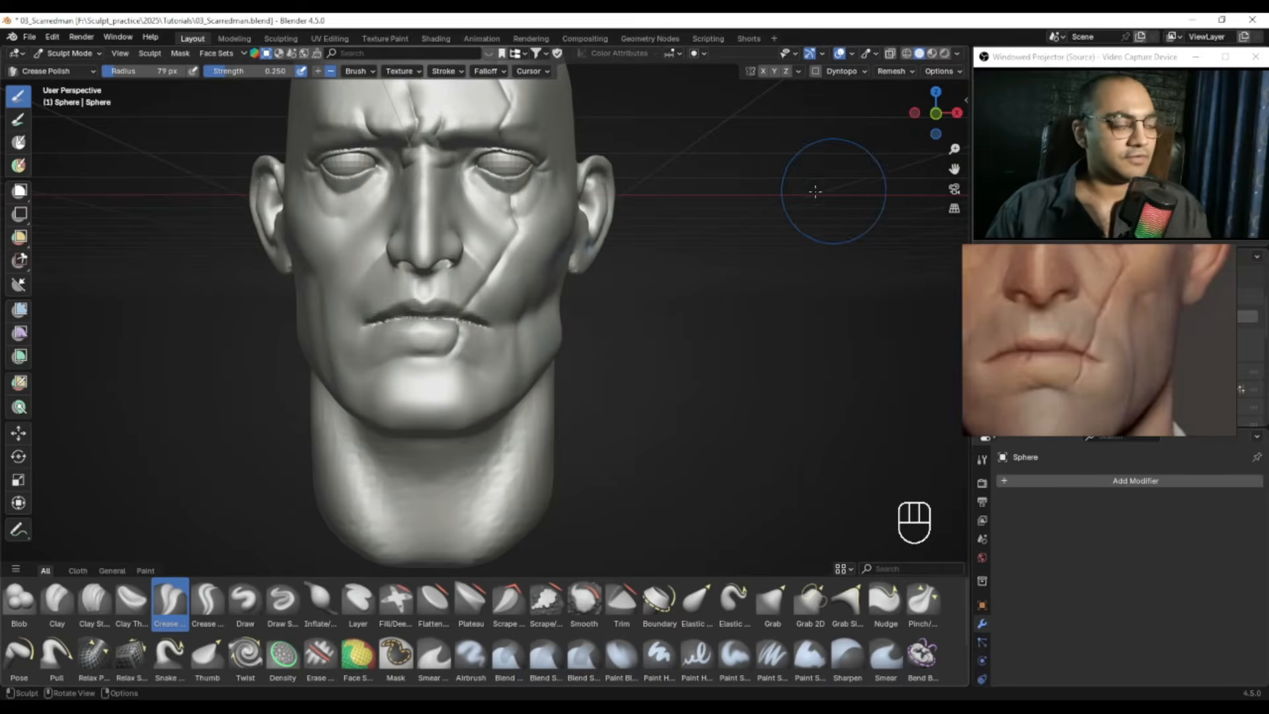
key(ctrl+z)
mouse_move(510, 326)
alt+middle_down()
mouse_move(586, 316)
mouse_move(557, 320)
mouse_move(585, 331)
alt+middle_up()
scroll(586, 316, up, 3)
key(f)
key(f)
click(540, 331)
drag(608, 304, 491, 341)
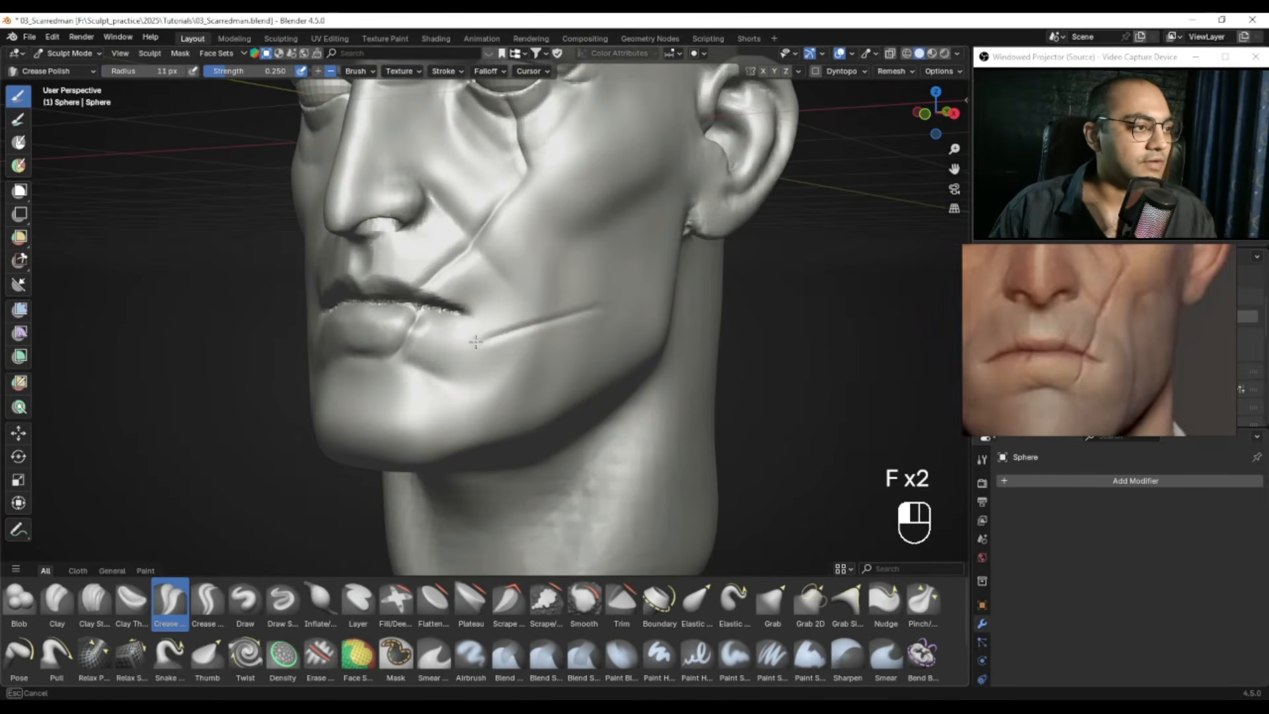
mouse_move(523, 330)
alt+middle_down()
mouse_move(566, 312)
mouse_move(444, 294)
mouse_move(466, 305)
alt+middle_up()
key(ctrl+z)
Step: Carve short thin creases into both sides of the upper lip with Crease Polish at an 11 px radius
alt+shift+drag(466, 305, 516, 327)
mouse_move(516, 328)
ctrl+alt+mouse_down()
mouse_move(535, 320)
mouse_move(516, 326)
ctrl+alt+mouse_up()
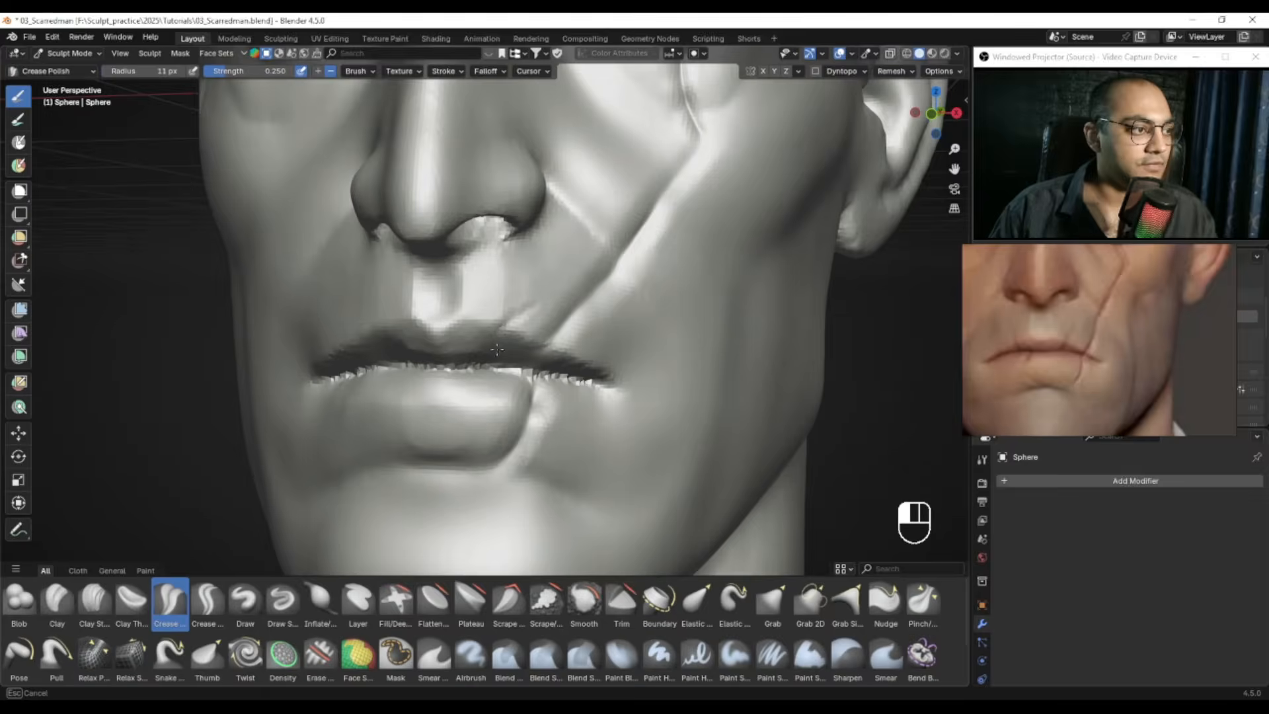
mouse_move(508, 319)
alt+shift+mouse_down()
mouse_move(527, 341)
mouse_move(446, 335)
mouse_move(518, 346)
mouse_move(499, 340)
mouse_move(506, 358)
alt+shift+mouse_up()
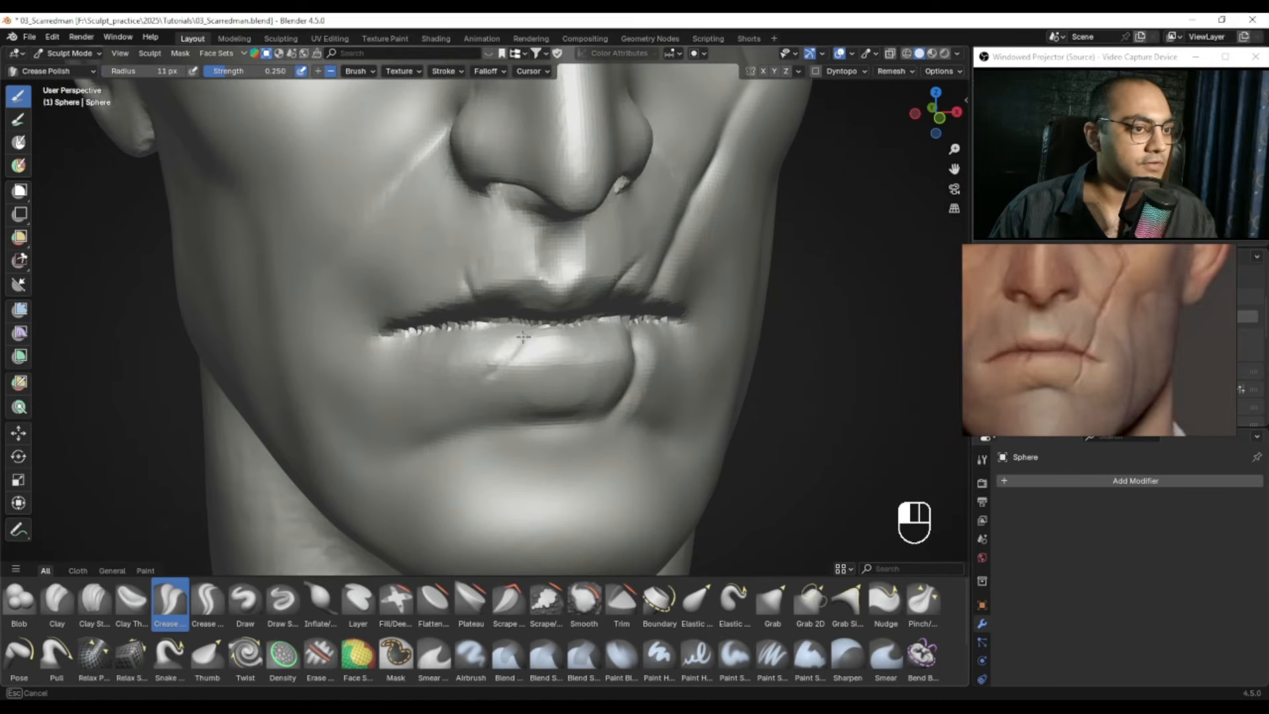
Step: Try carving and softening a diagonal crease on the head's right lower lip with Crease Polish at 11 and 21 px
alt+drag(513, 355, 463, 383)
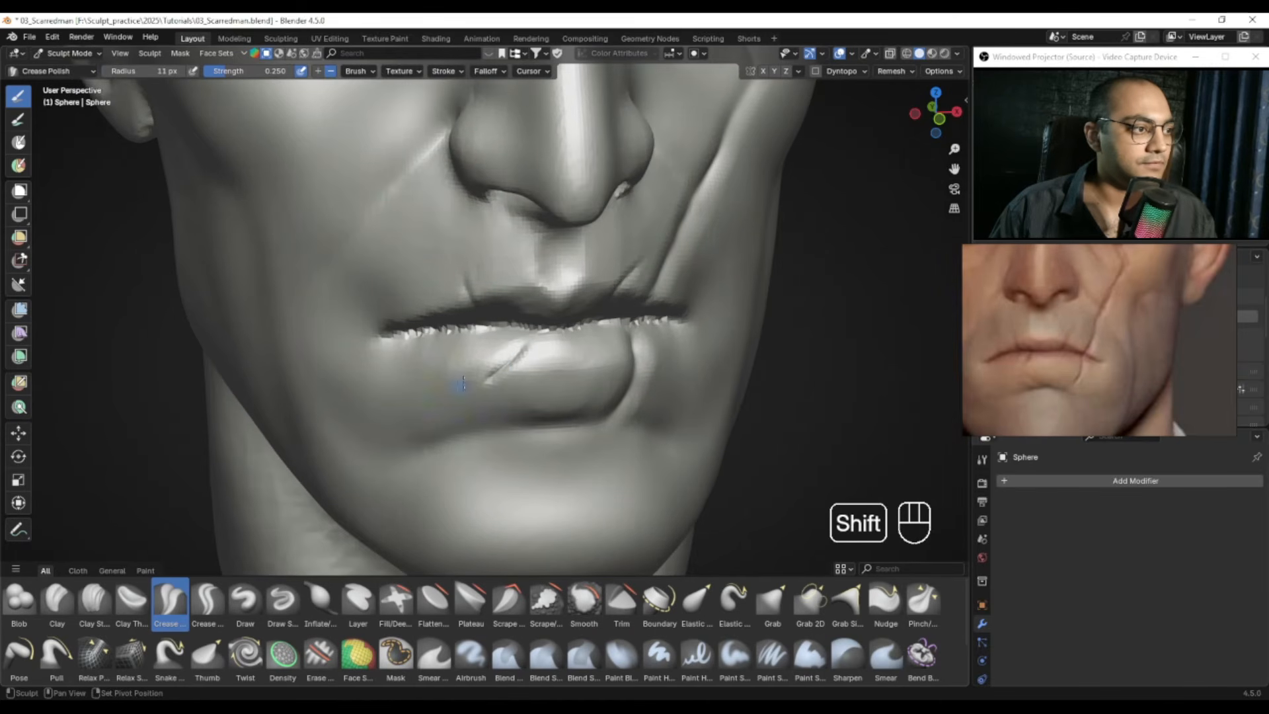
key(f)
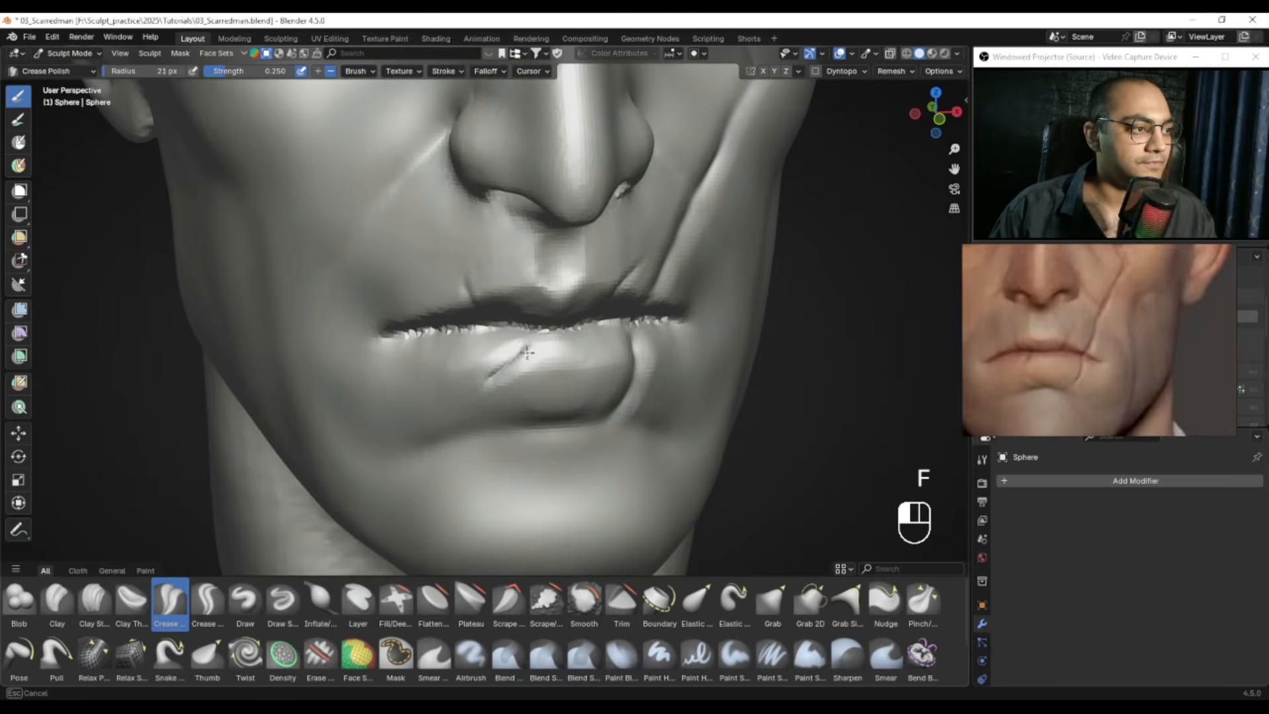
click(527, 353)
shift+drag(467, 390, 490, 373)
middle_drag(515, 364, 496, 347)
scroll(582, 317, down, 2)
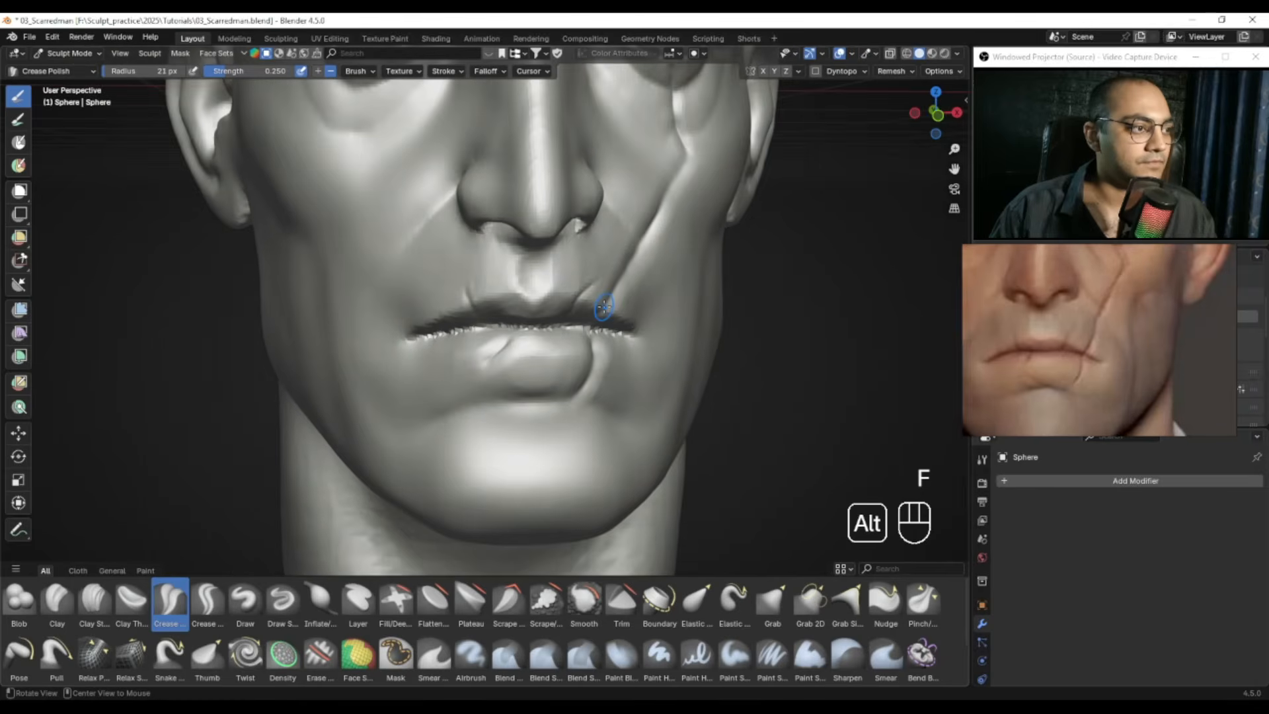
alt+middle_drag(606, 312, 499, 323)
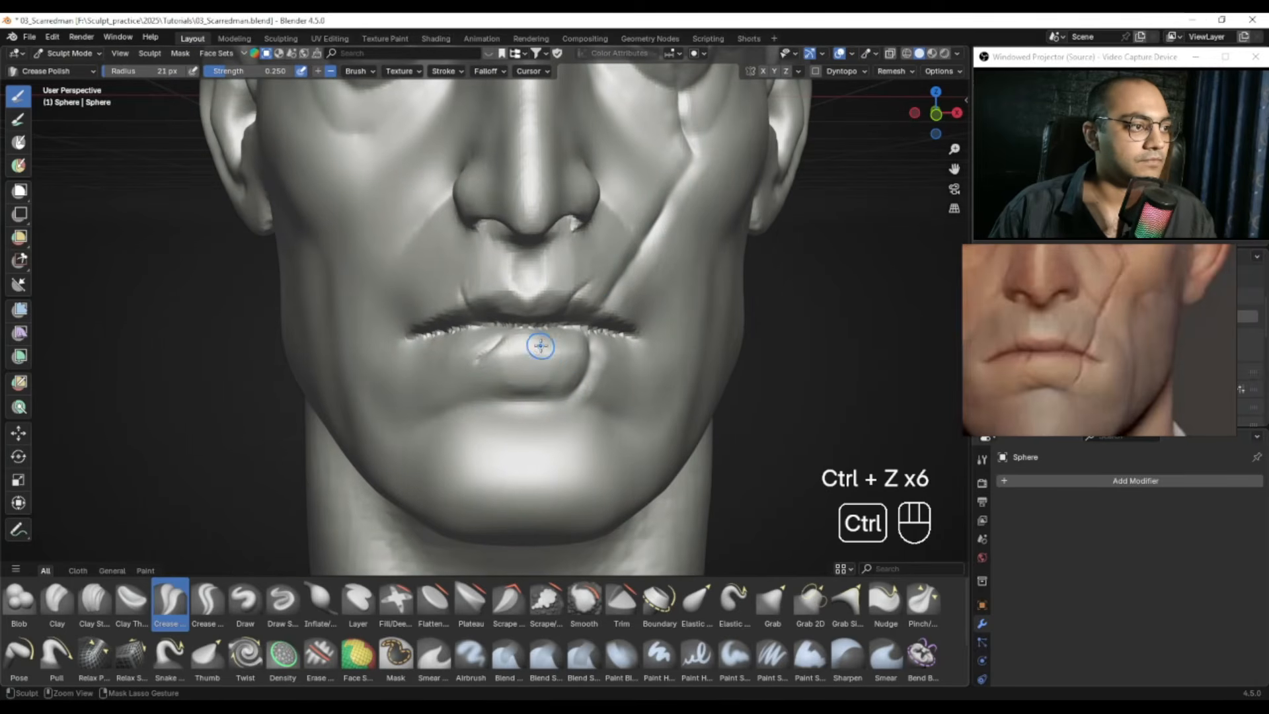
key(ctrl+shift+z)
alt+middle_drag(518, 354, 238, 488)
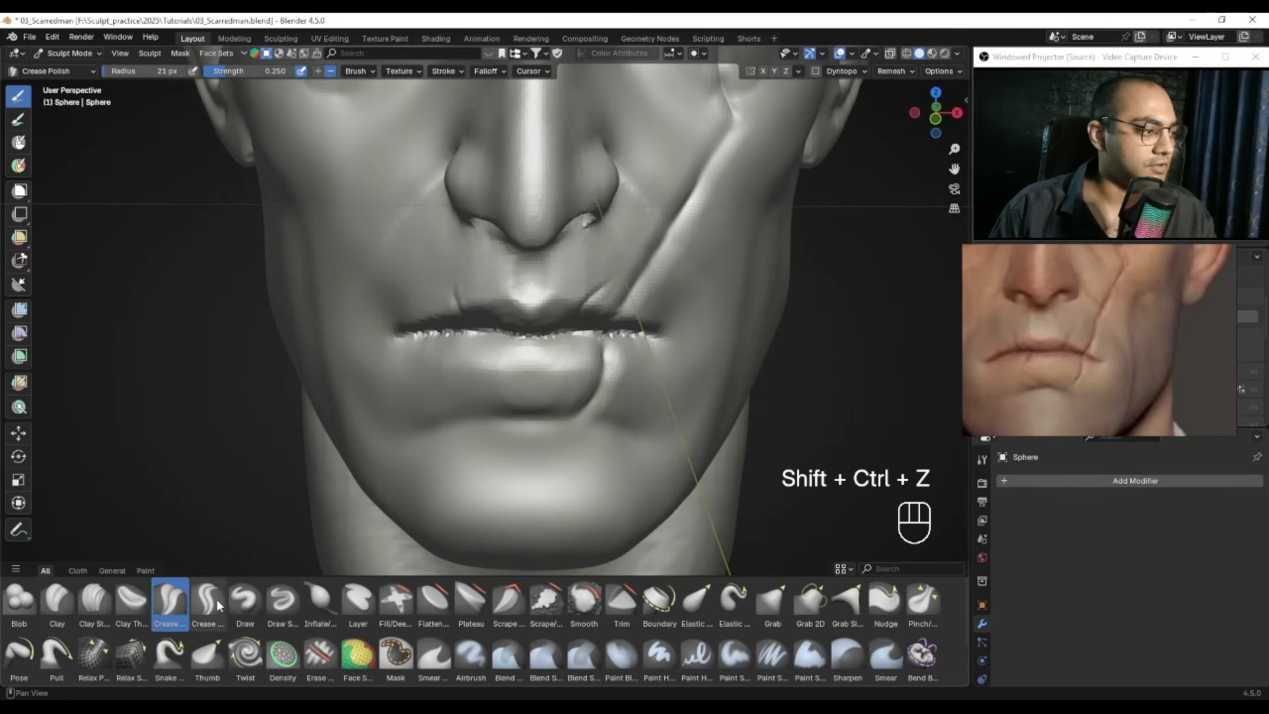
Step: Carve a diagonal crease into the head's right side of the lower lip with Draw Sharp, and undo the last two strokes
click(283, 599)
mouse_move(557, 313)
alt+shift+middle_down()
mouse_move(546, 365)
mouse_move(527, 355)
mouse_move(541, 285)
alt+shift+middle_up()
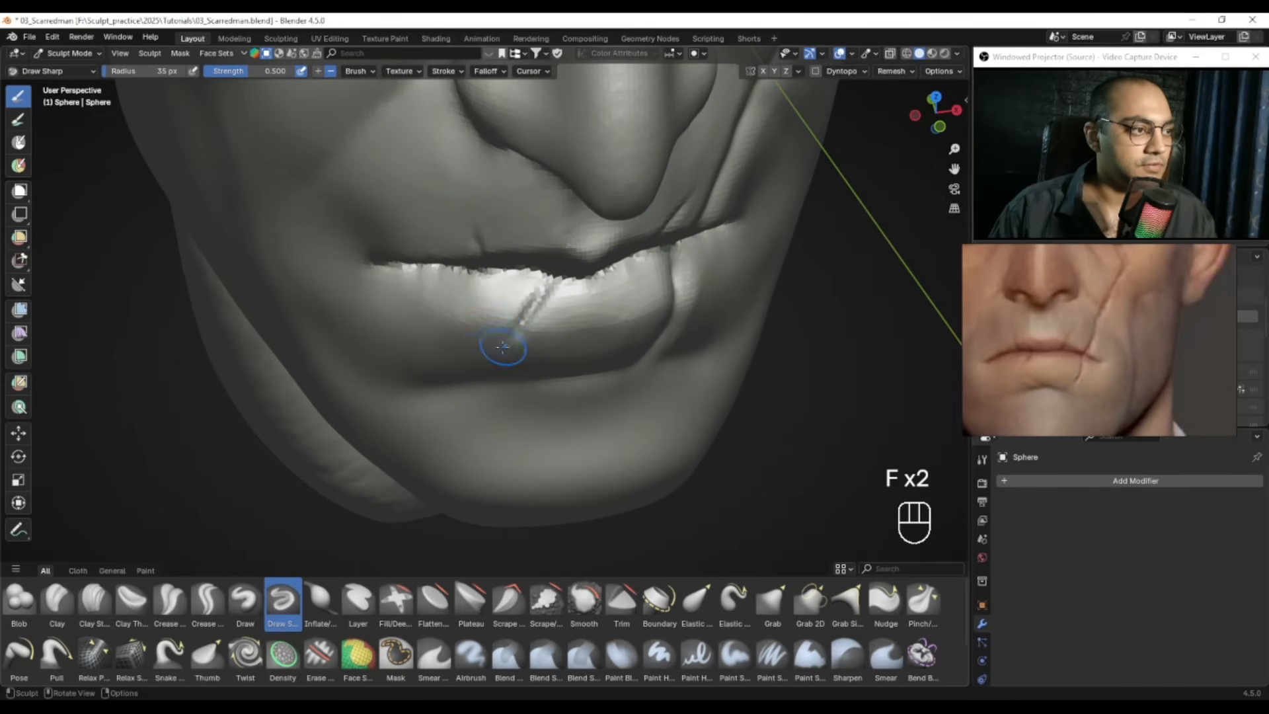
mouse_move(527, 329)
alt+middle_down()
mouse_move(516, 370)
mouse_move(522, 357)
alt+middle_up()
key(f)
click(505, 293)
drag(521, 262, 501, 303)
key(f)
click(543, 264)
mouse_move(509, 283)
ctrl+middle_down()
mouse_move(540, 343)
mouse_move(537, 312)
mouse_move(528, 325)
ctrl+middle_up()
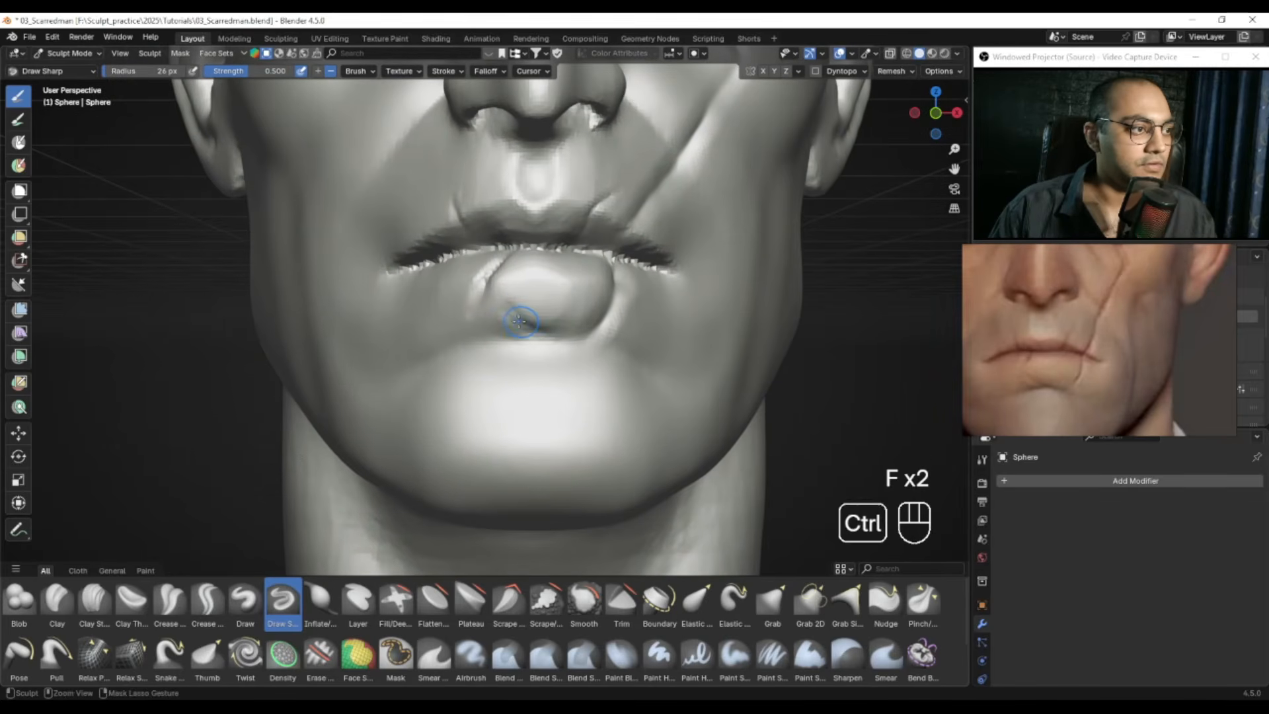
key(ctrl+z)
key(ctrl+z)
key(f)
click(496, 306)
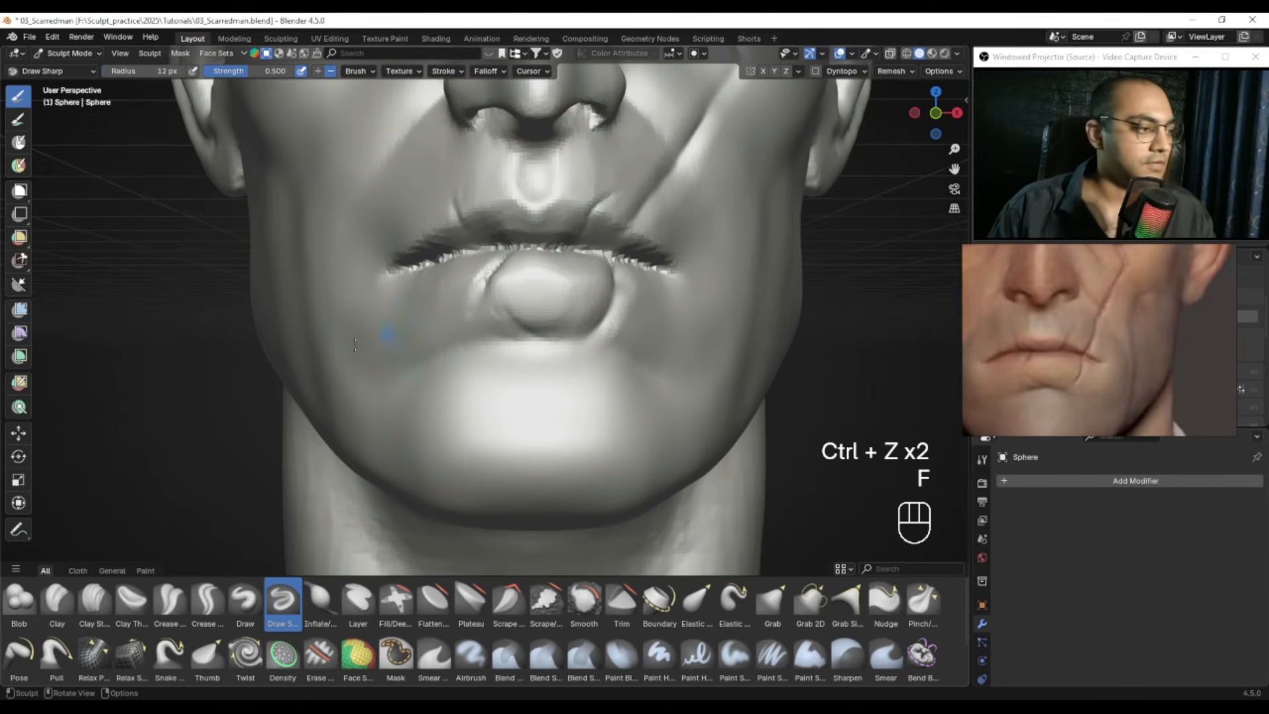
Step: Carve a defined groove beneath the lower lip with Crease Polish at a 22 px radius, smoothing the surrounding lip surface
click(170, 604)
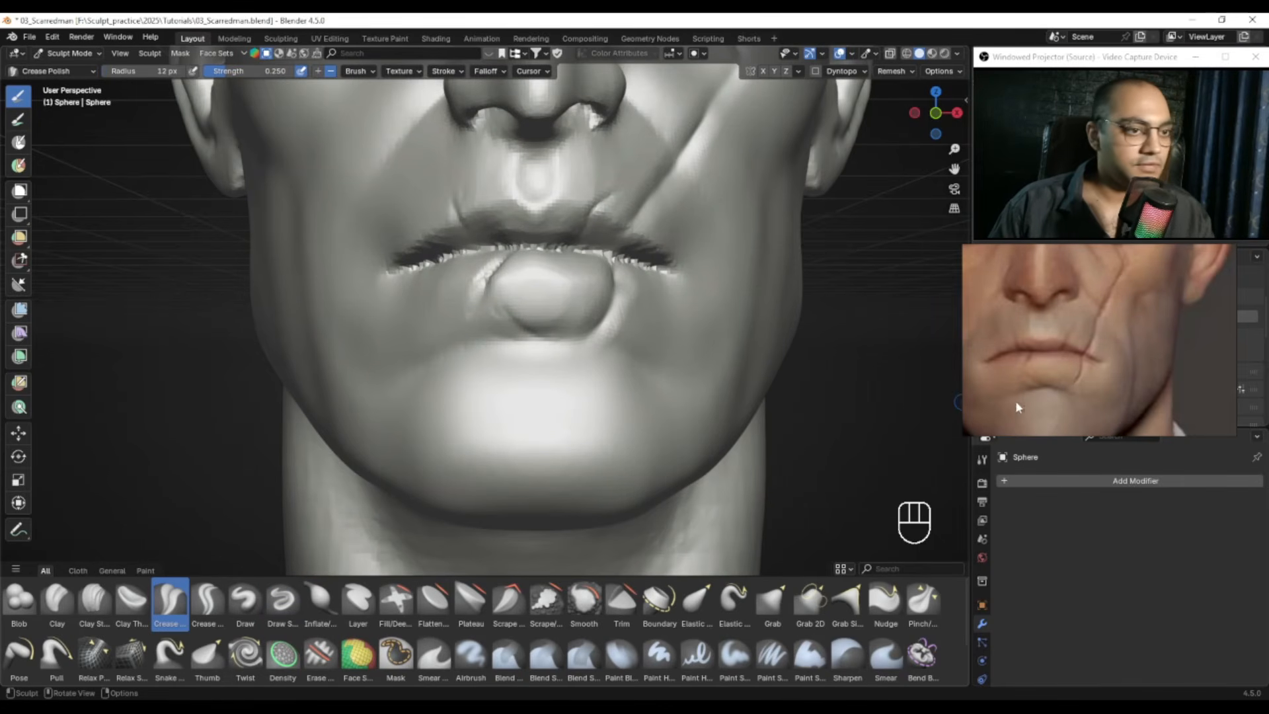
mouse_move(513, 289)
ctrl+alt+mouse_down()
mouse_move(549, 303)
mouse_move(513, 336)
ctrl+alt+mouse_up()
key(f)
key(ctrl+z)
key(f)
click(500, 333)
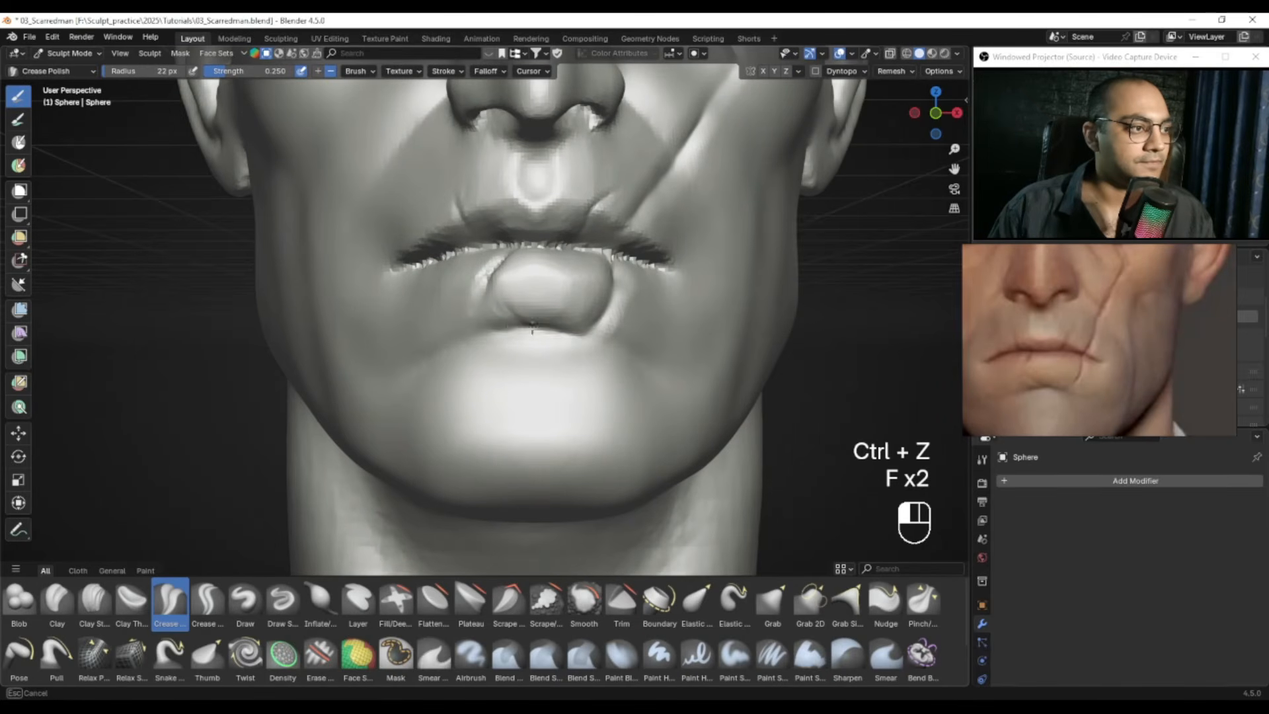
middle_drag(582, 323, 543, 312)
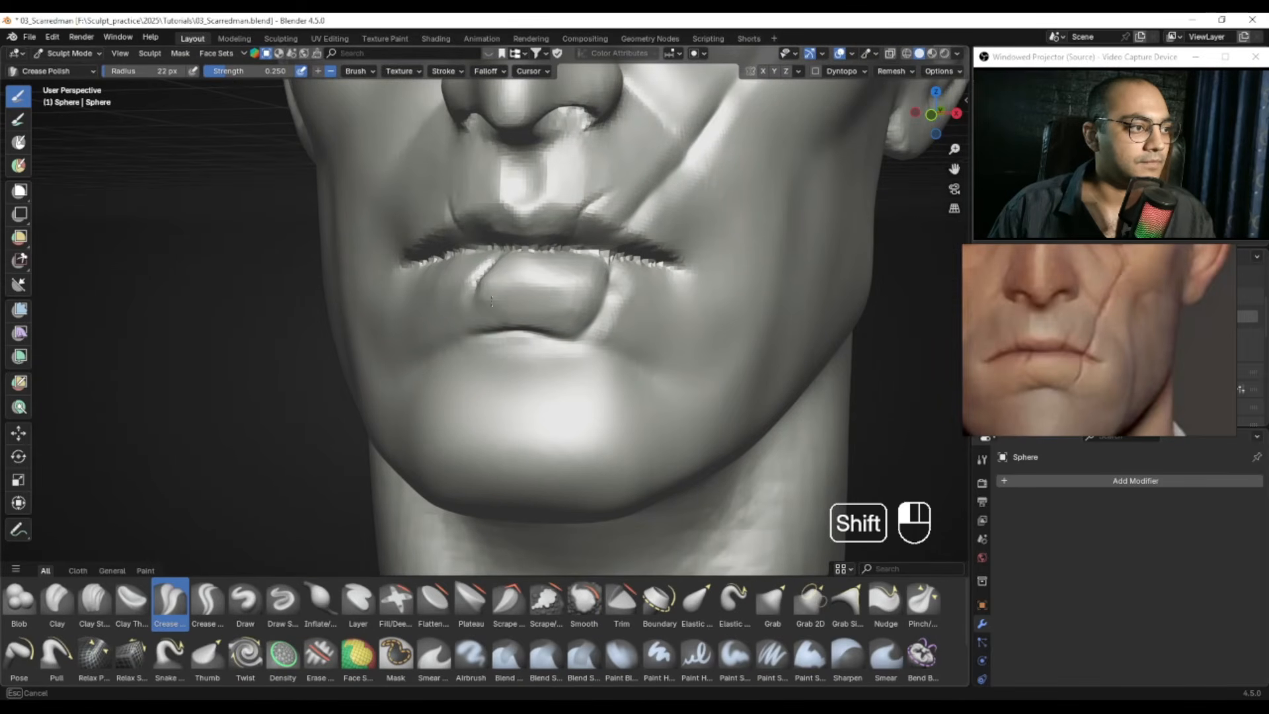
alt+middle_drag(545, 302, 546, 302)
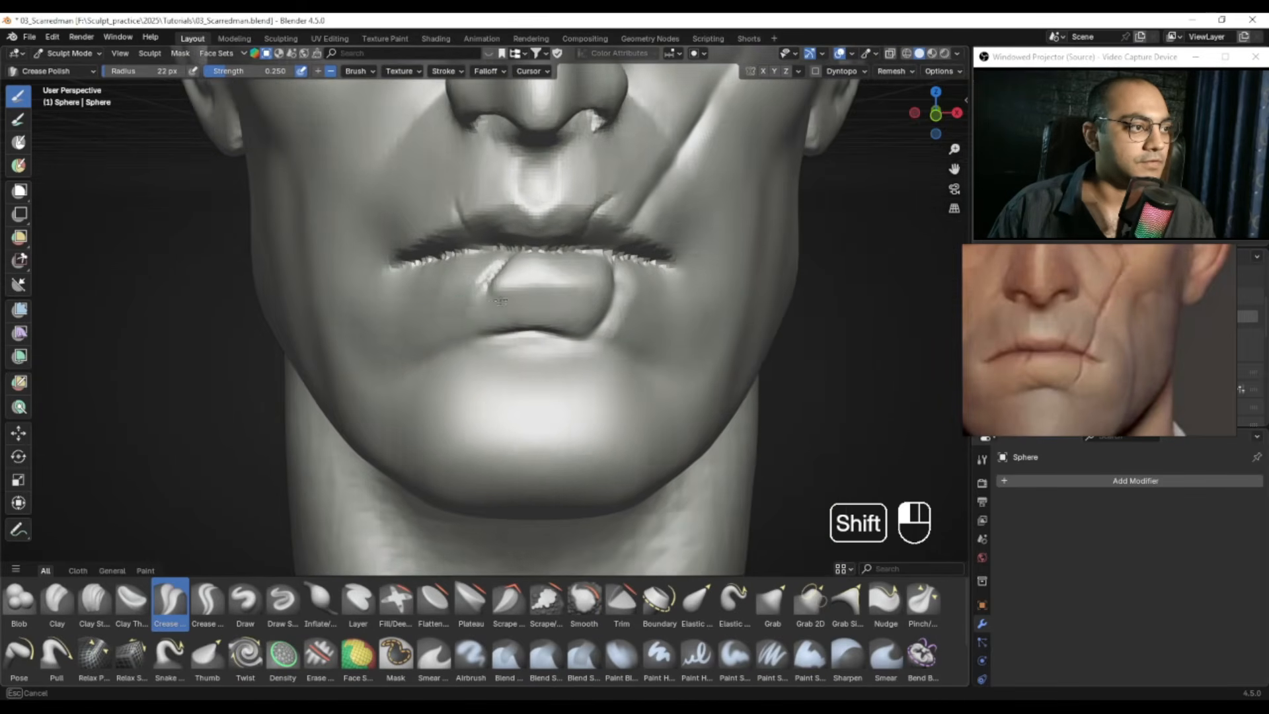
middle_drag(425, 322, 500, 312)
middle_drag(414, 317, 559, 311)
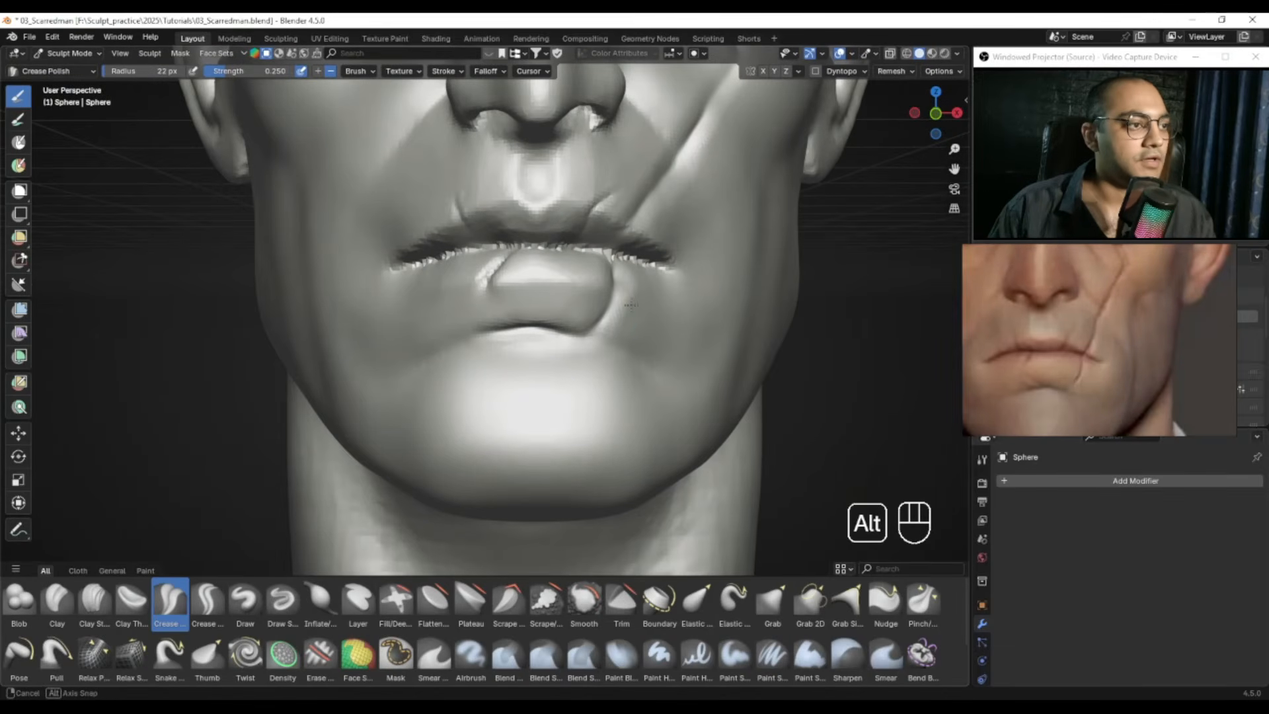
Step: Smooth and refine the lower end of the lip scar, save the file and switch to Object Mode
middle_drag(681, 306, 605, 309)
shift+drag(602, 338, 606, 340)
mouse_move(607, 340)
ctrl+alt+mouse_down()
mouse_move(504, 331)
mouse_move(581, 301)
ctrl+alt+mouse_up()
mouse_move(582, 300)
alt+shift+mouse_down()
mouse_move(575, 329)
mouse_move(621, 320)
alt+shift+mouse_up()
mouse_move(622, 320)
ctrl+alt+mouse_down()
mouse_move(571, 325)
mouse_move(600, 295)
mouse_move(575, 334)
mouse_move(635, 333)
ctrl+alt+mouse_up()
key(ctrl+s)
key(ctrl+Tab)
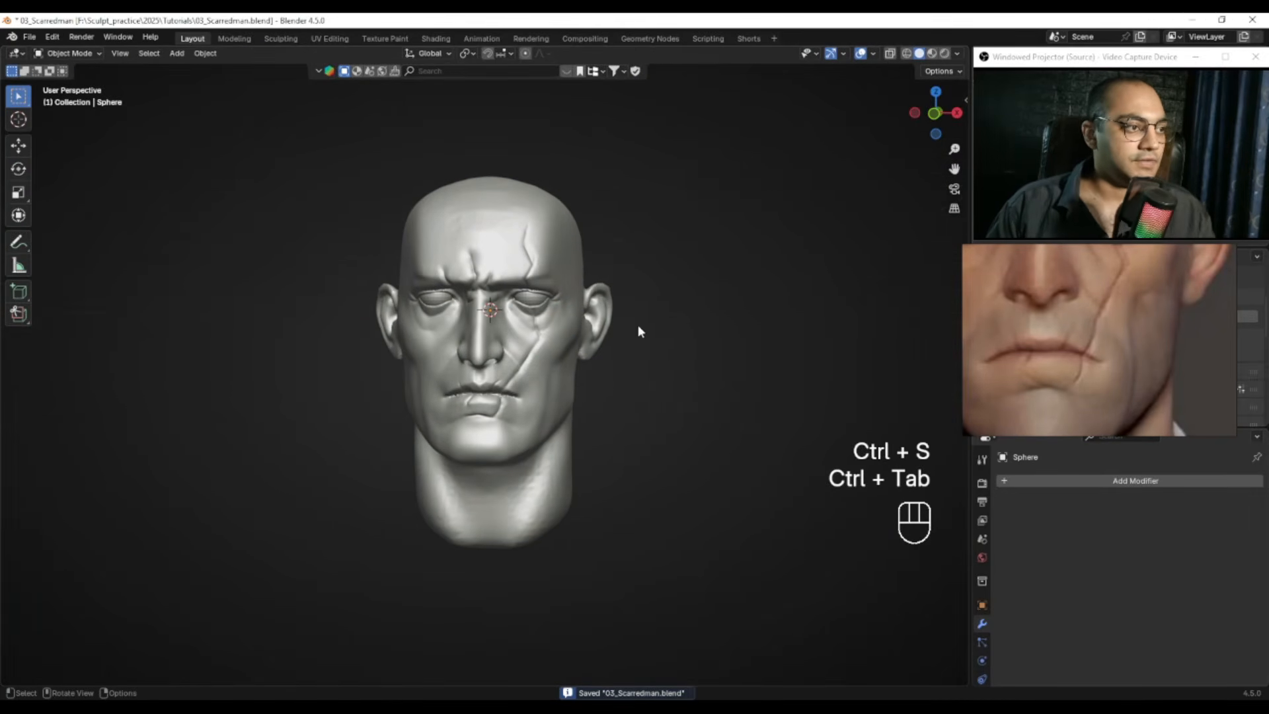
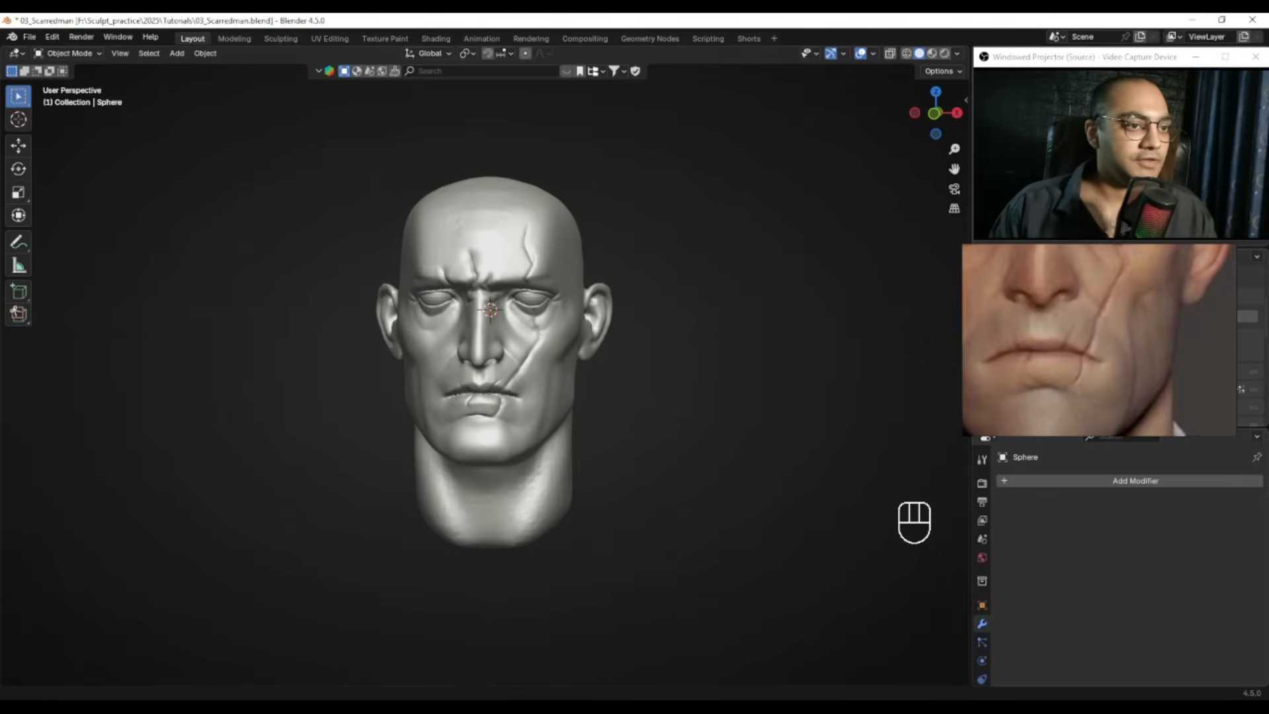
Step: Compare the sculpted head with the reference image, examining the face close up and the full head views
mouse_move(1078, 254)
alt+drag(1175, 362, 1228, 395)
alt+drag(1154, 265, 1176, 313)
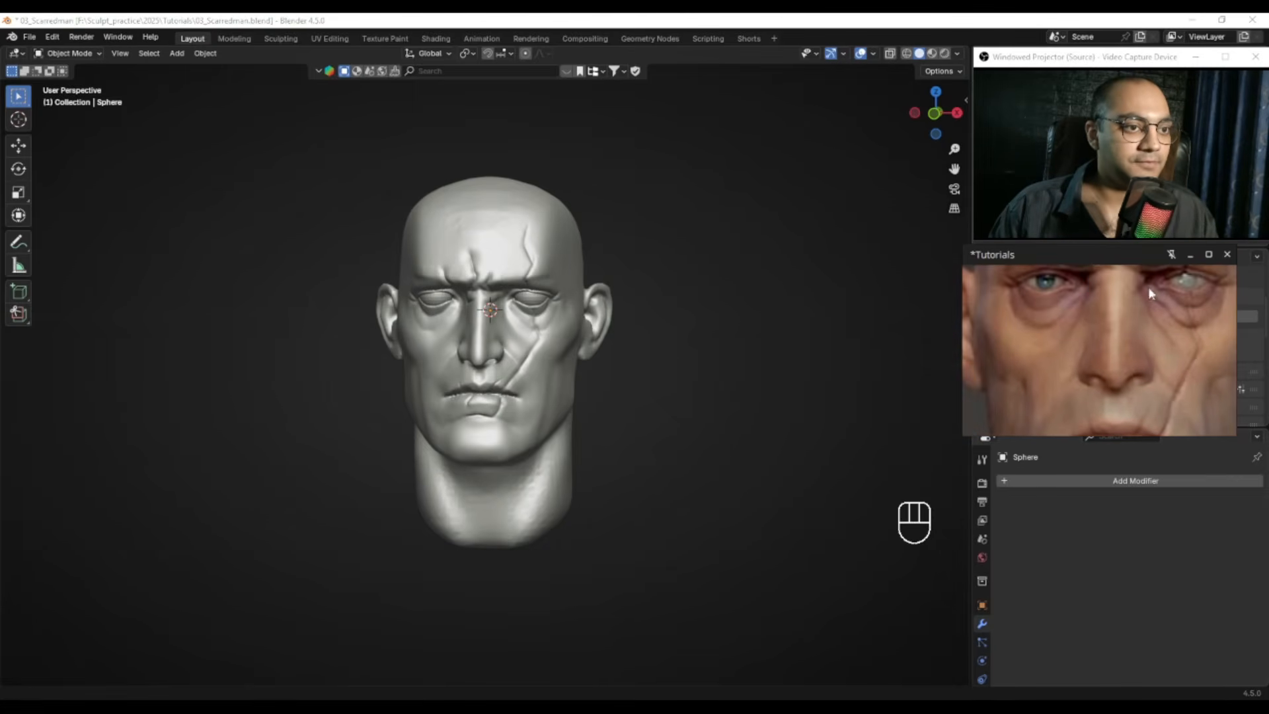
scroll(1160, 354, down, 1)
scroll(1160, 354, down, 6)
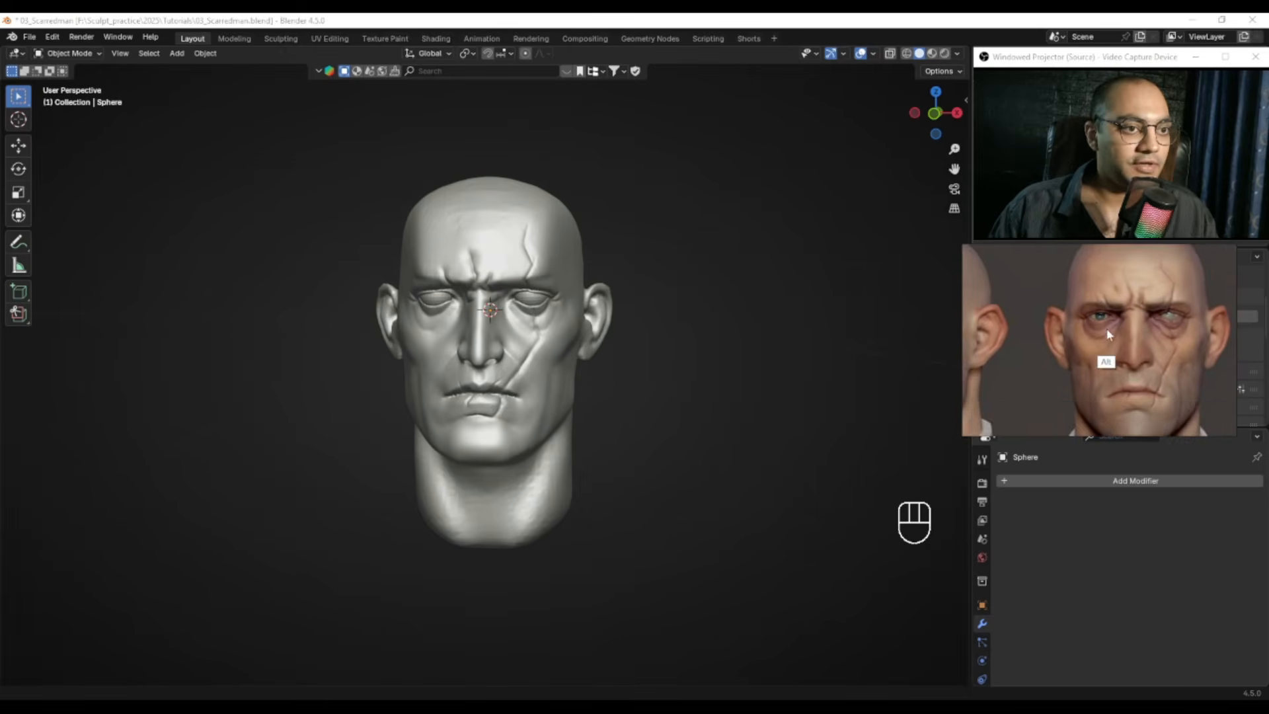
scroll(1132, 343, down, 1)
middle_drag(1097, 376, 1136, 338)
middle_drag(628, 341, 660, 344)
ctrl+middle_drag(661, 344, 665, 298)
middle_drag(665, 297, 636, 294)
Step: Return the head to Sculpt Mode and choose the Paint Blend brush with the pale peach skin colour #FFDDBD
click(531, 264)
key(ctrl+Tab)
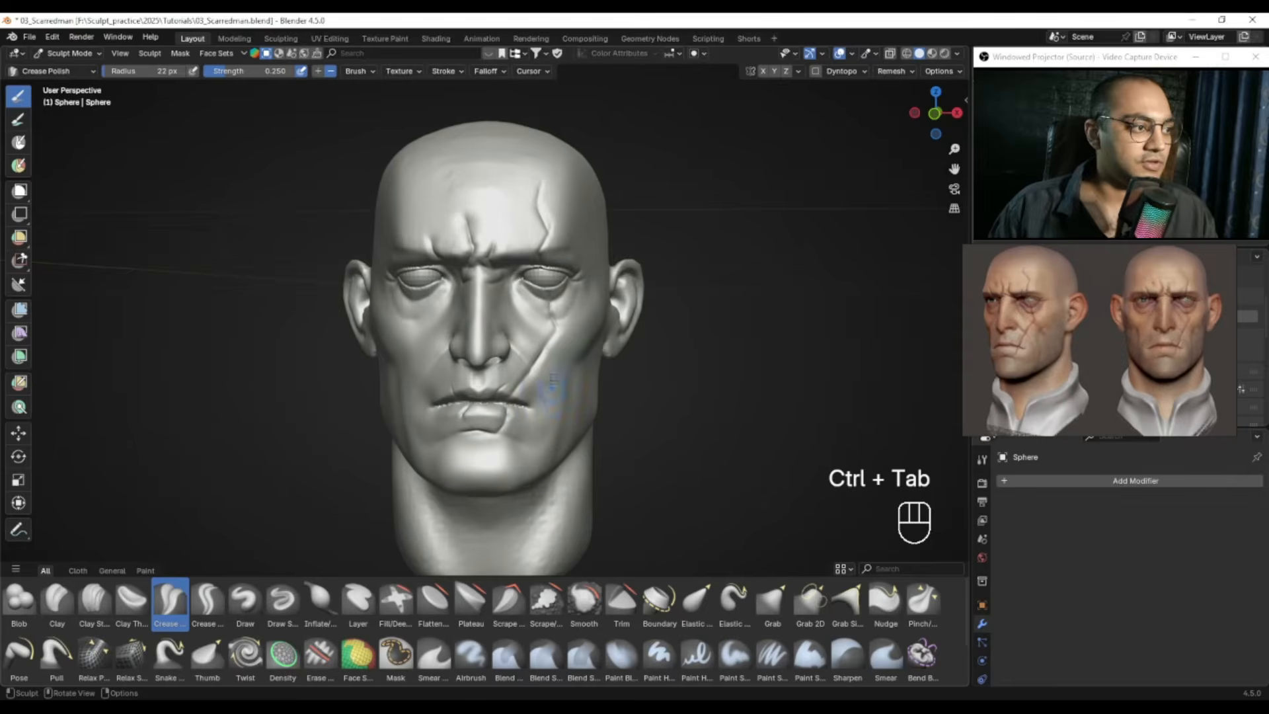
click(145, 570)
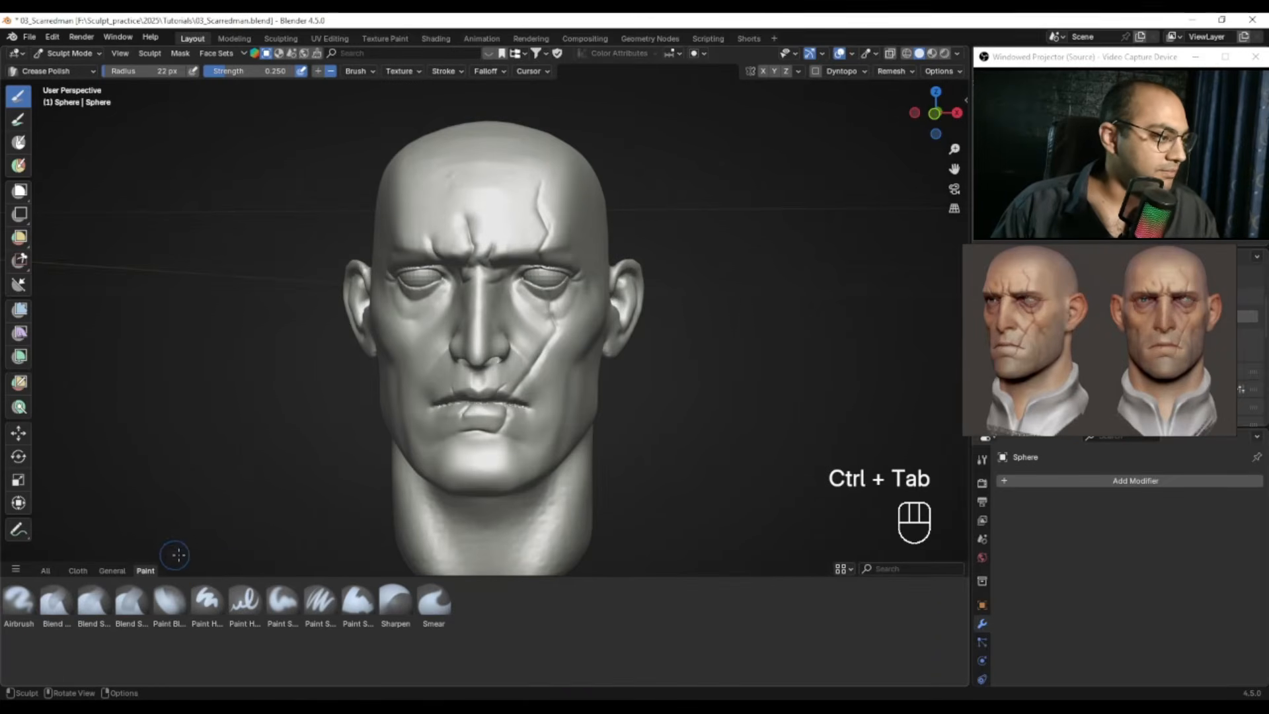
click(170, 602)
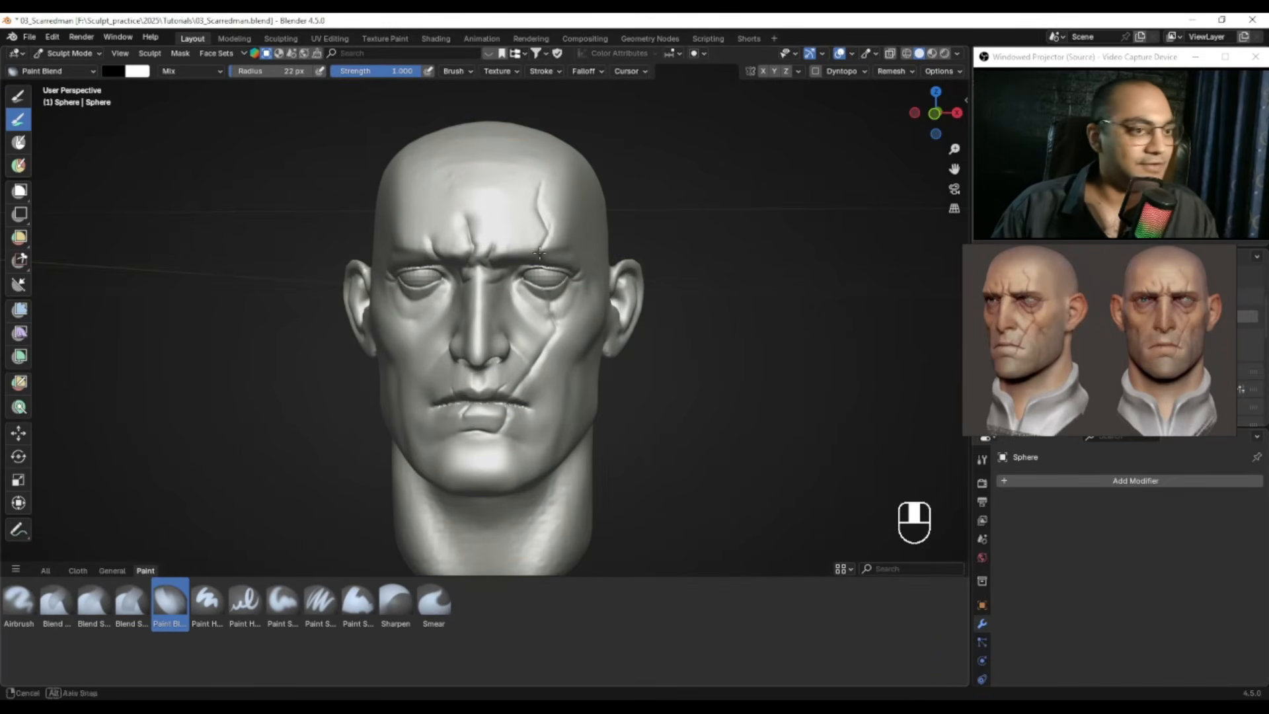
alt+middle_drag(539, 253, 481, 235)
key(shift+x)
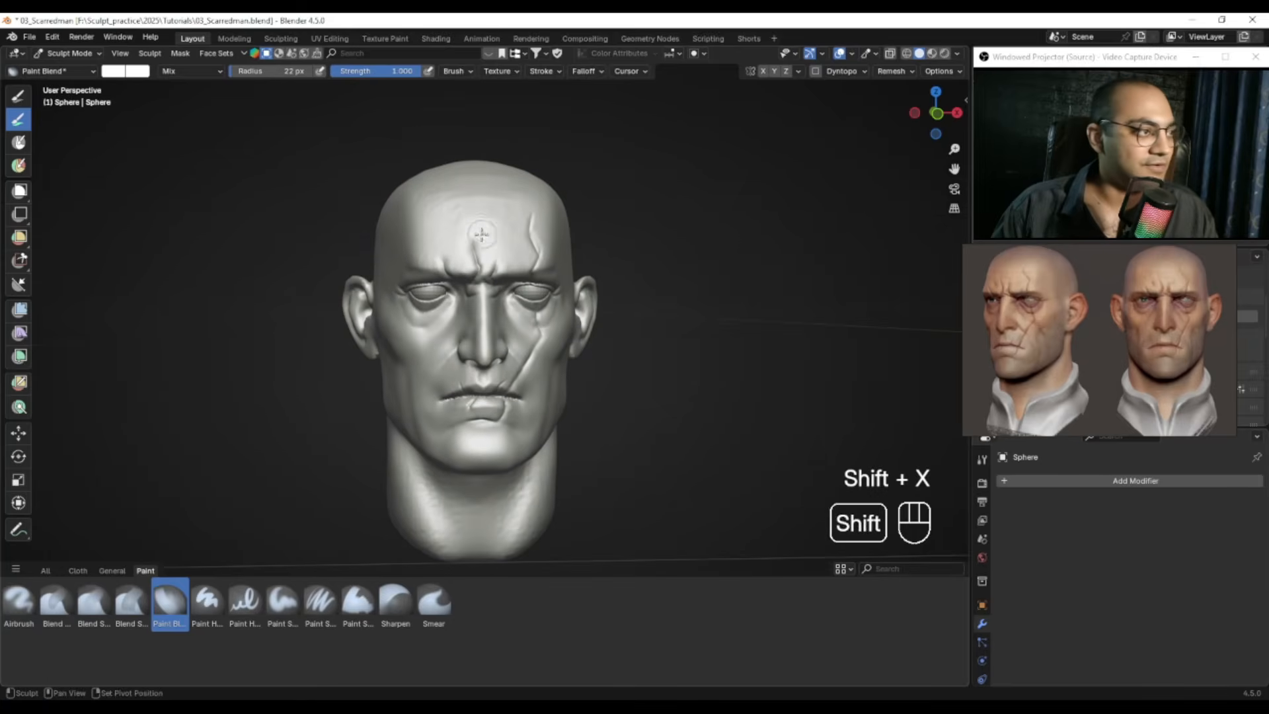
click(120, 72)
drag(162, 144, 156, 151)
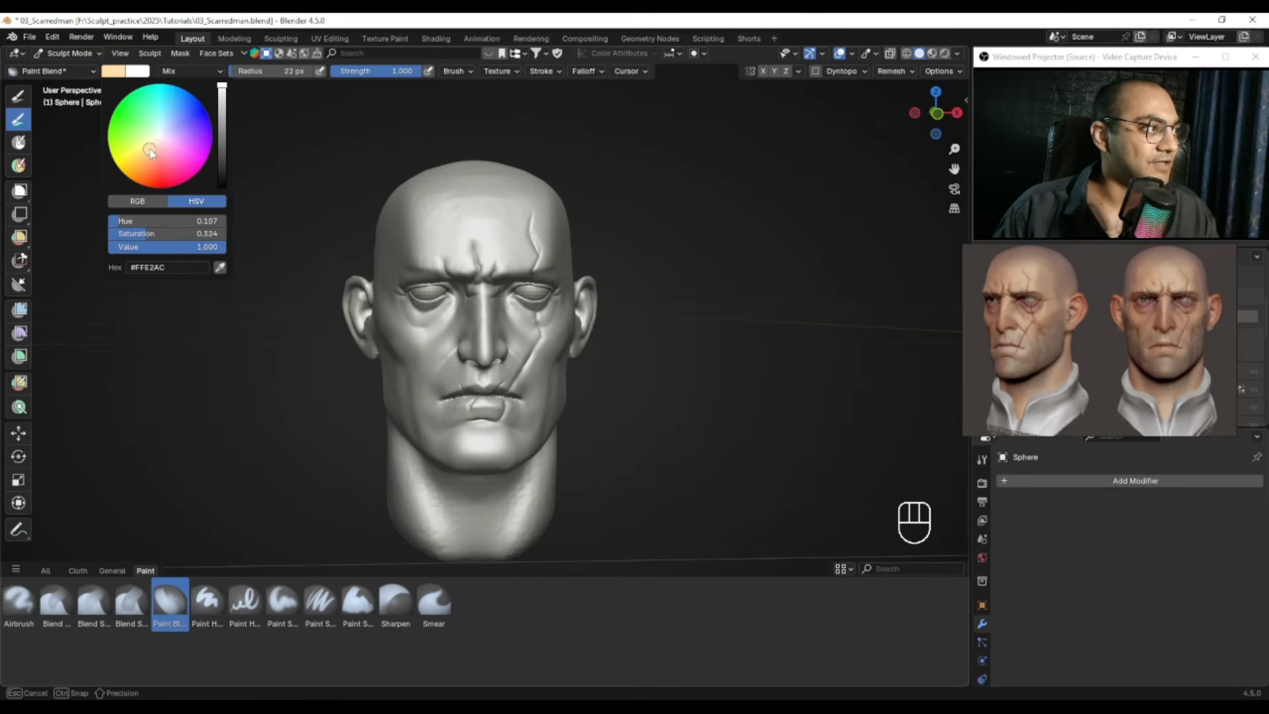
Step: Paint the entire head, including face, ears and neck, with the peach base colour, adjusting the brush radius for coverage
ctrl+alt+drag(476, 291, 463, 337)
alt+drag(463, 337, 529, 265)
alt+drag(529, 264, 450, 303)
key(f)
click(478, 255)
mouse_move(480, 242)
mouse_down()
mouse_move(541, 247)
mouse_move(460, 420)
mouse_move(486, 440)
mouse_up()
alt+drag(476, 396, 559, 374)
key(f)
click(554, 374)
mouse_move(489, 344)
ctrl+alt+mouse_down()
mouse_move(459, 397)
mouse_move(489, 410)
ctrl+alt+mouse_up()
mouse_move(400, 304)
mouse_down()
mouse_move(392, 347)
mouse_move(410, 285)
mouse_up()
key(f)
mouse_move(456, 354)
alt+mouse_down()
mouse_move(530, 346)
mouse_move(509, 396)
alt+mouse_up()
click(530, 351)
key(f)
alt+drag(502, 403, 635, 410)
key(f)
click(556, 291)
mouse_move(555, 291)
mouse_down()
mouse_move(532, 296)
mouse_move(595, 289)
mouse_move(616, 312)
mouse_move(595, 278)
mouse_up()
key(f)
click(603, 284)
alt+drag(508, 410, 512, 353)
Step: Darken the peach brush colour slightly, undo the last stroke and set the brush radius to 64 px
click(113, 70)
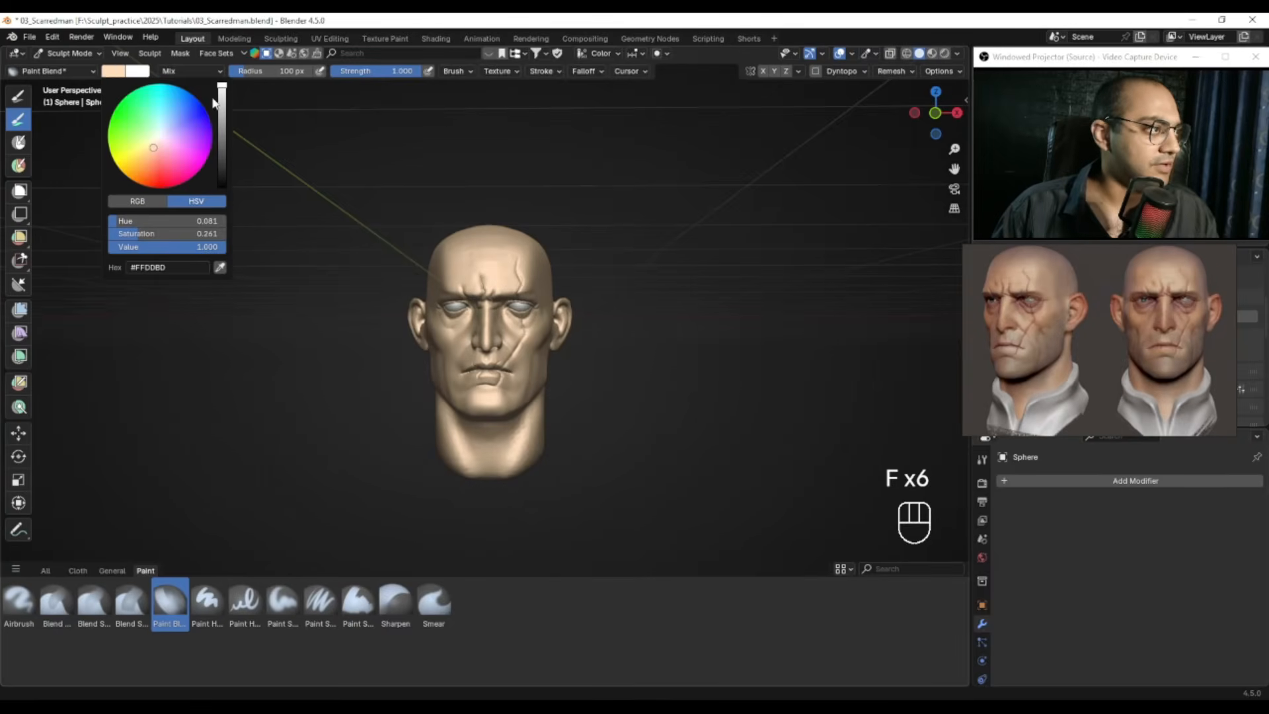
drag(222, 90, 223, 103)
mouse_move(516, 304)
alt+mouse_down()
mouse_move(569, 351)
mouse_move(521, 291)
mouse_move(561, 286)
mouse_move(512, 397)
alt+mouse_up()
key(ctrl+z)
key(f)
click(539, 311)
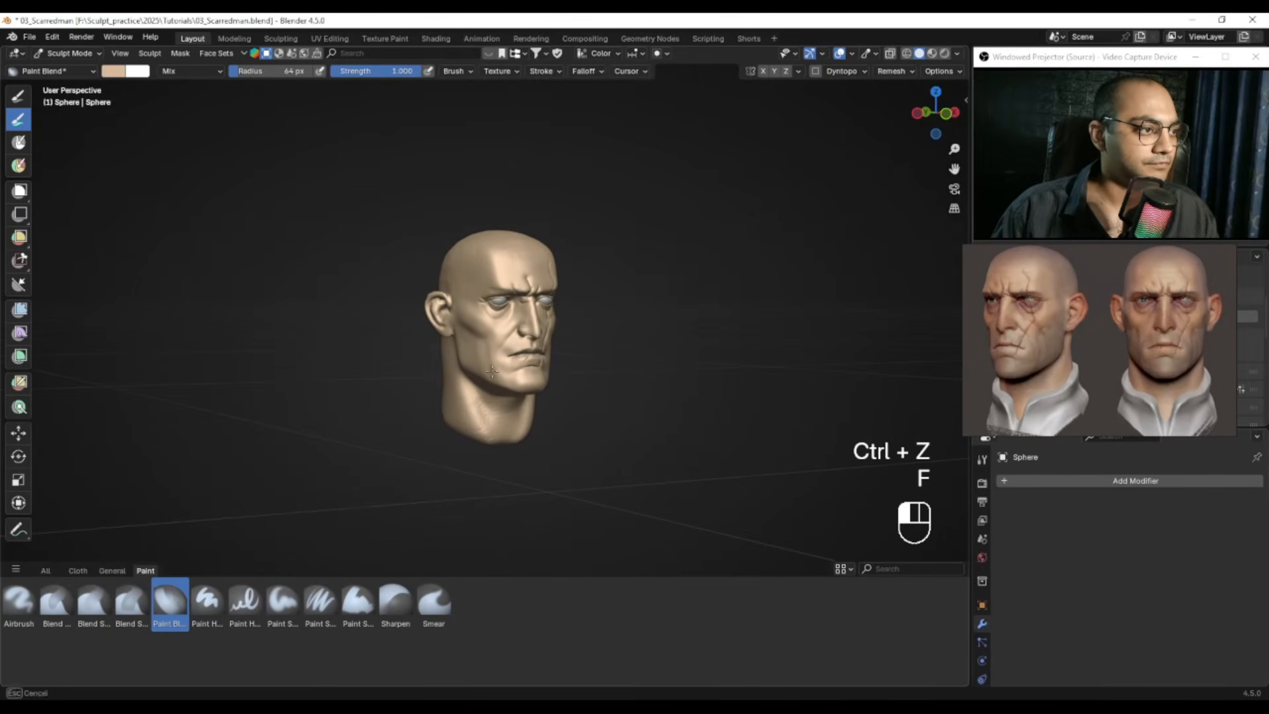
Step: Paint the darker peach tone over the face, jaw, scalp and neck, working around the whole head
alt+drag(538, 311, 538, 382)
alt+drag(621, 377, 563, 397)
mouse_move(621, 344)
alt+mouse_down()
mouse_move(591, 342)
mouse_move(632, 337)
mouse_move(604, 340)
alt+mouse_up()
alt+drag(542, 469, 652, 456)
ctrl+alt+drag(582, 397, 582, 330)
alt+drag(568, 357, 624, 340)
alt+shift+drag(595, 344, 569, 330)
alt+drag(582, 357, 614, 353)
scroll(1152, 324, up, 5)
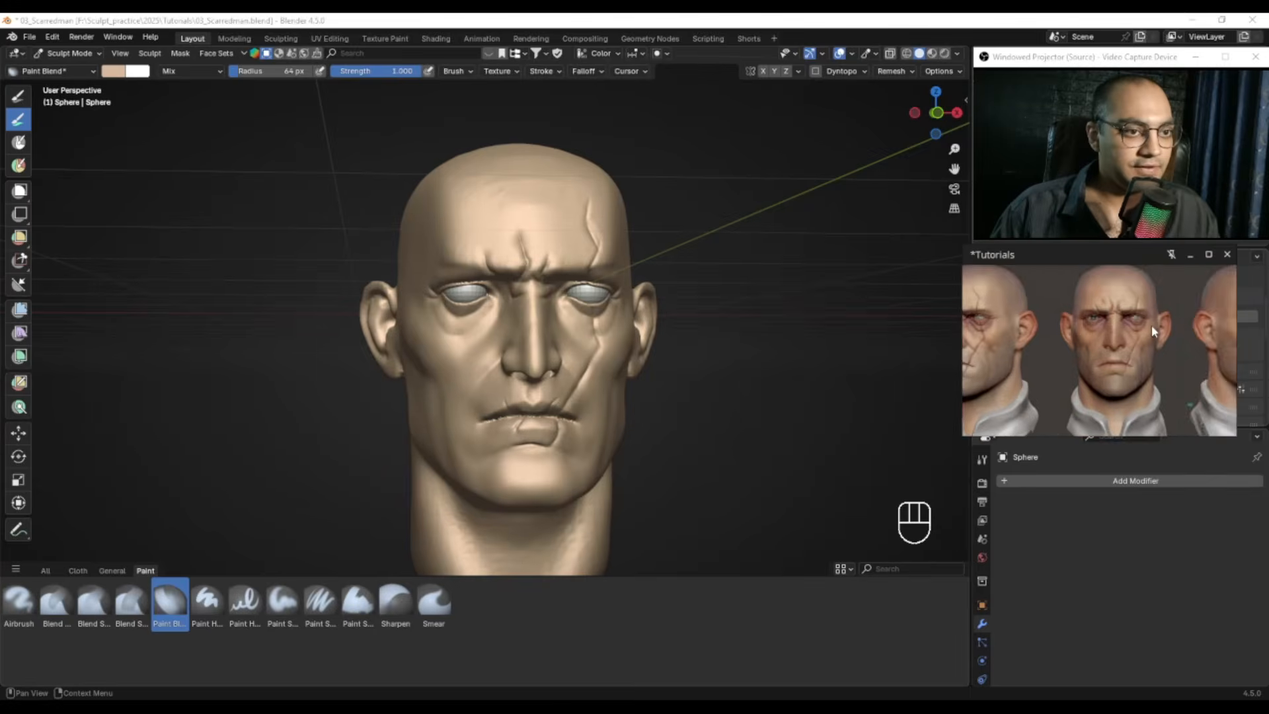
Step: Set the brush colour to the muted reddish brown #9D7465
click(113, 71)
drag(221, 104, 223, 124)
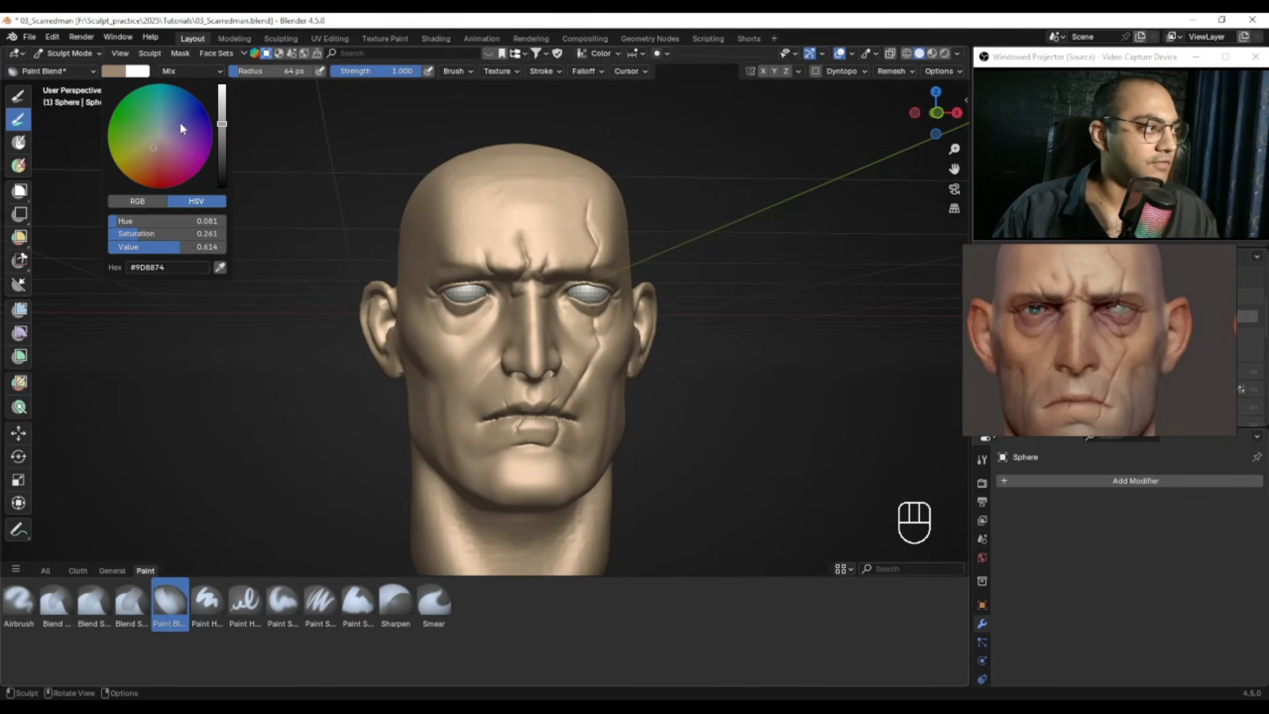
click(139, 238)
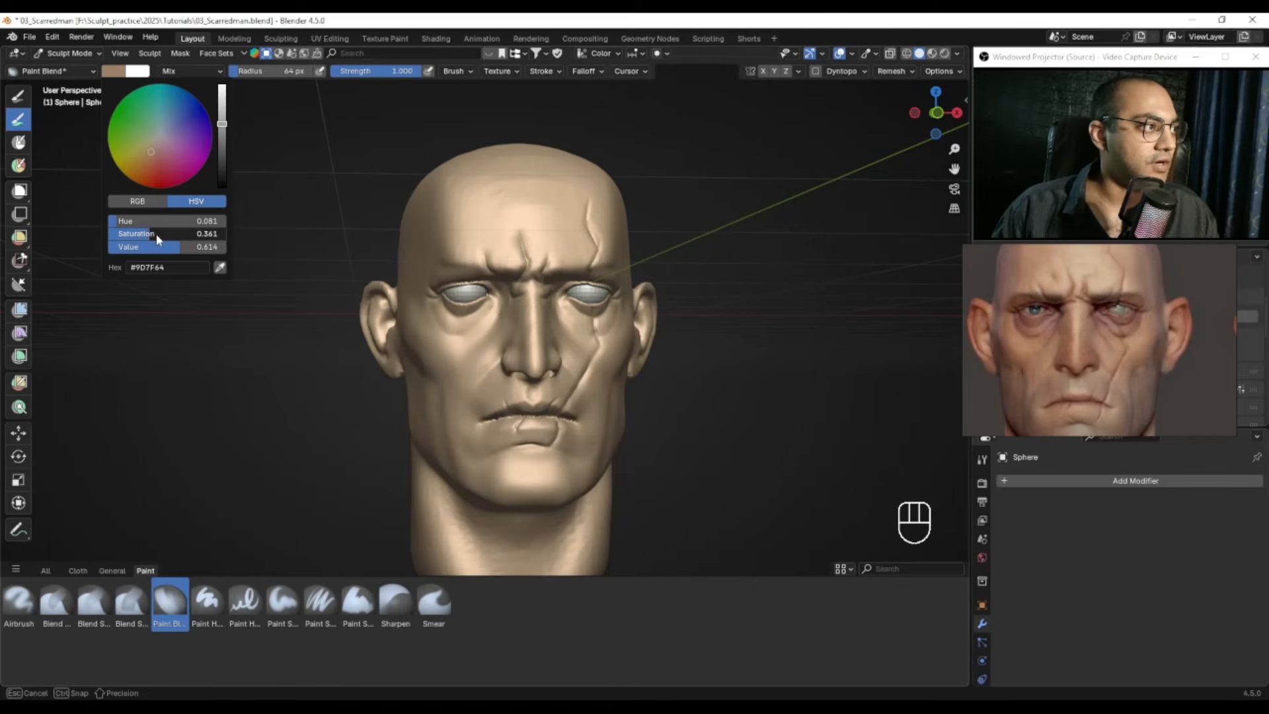
drag(153, 158, 152, 156)
ctrl+middle_drag(488, 357, 502, 277)
alt+drag(502, 276, 511, 259)
mouse_move(489, 264)
alt+shift+mouse_down()
mouse_move(522, 298)
mouse_move(512, 255)
alt+shift+mouse_up()
key(f)
click(446, 302)
mouse_move(463, 317)
mouse_down()
mouse_move(482, 320)
mouse_move(491, 305)
mouse_up()
ctrl+alt+drag(592, 188, 592, 248)
key(ctrl+z)
key(ctrl+z)
Step: Paint reddish-brown shadows beneath both eyes with X symmetry, reducing the brush radius to 35 px
mouse_move(486, 301)
alt+shift+mouse_down()
mouse_move(487, 336)
mouse_move(481, 292)
mouse_move(504, 320)
mouse_move(493, 330)
mouse_move(520, 333)
mouse_move(463, 332)
mouse_move(475, 305)
alt+shift+mouse_up()
key(f)
click(449, 317)
key(f)
click(439, 322)
key(f)
click(493, 341)
key(f)
click(519, 332)
Step: Shift the brush colour slightly towards red and deepen the shading around both eye sockets with a 58 px brush
click(113, 71)
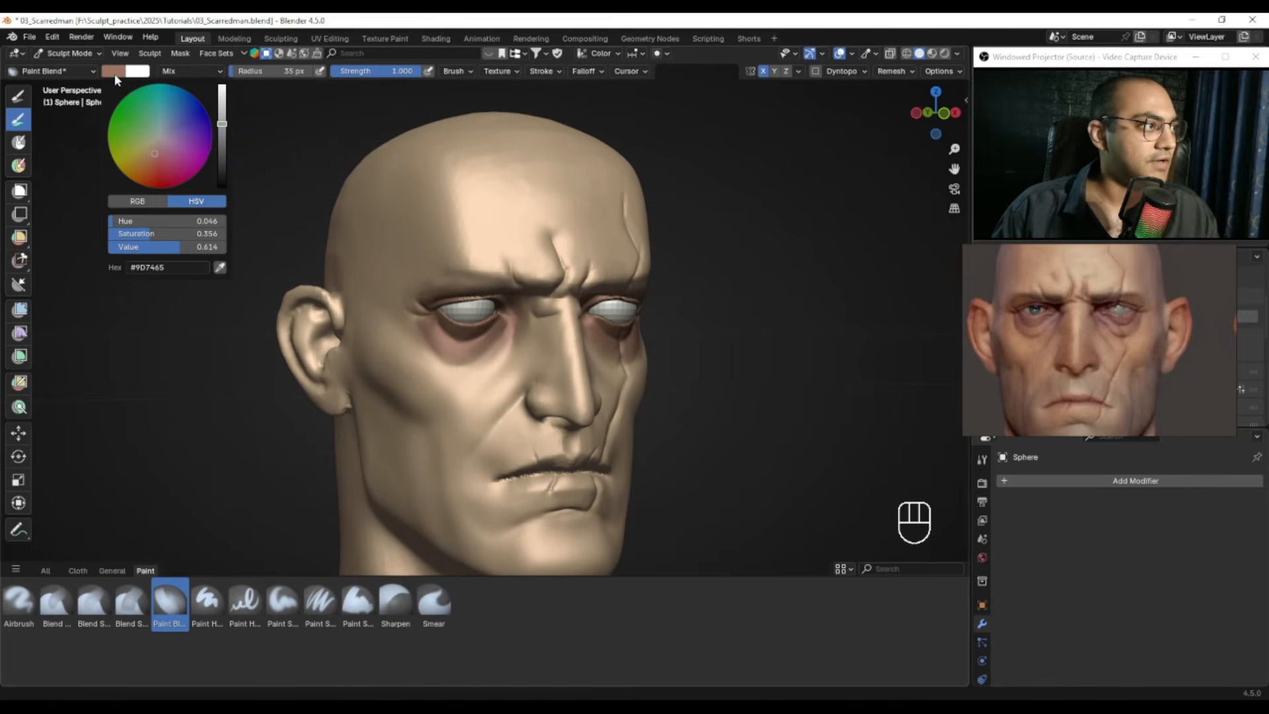
click(156, 150)
mouse_move(462, 311)
ctrl+alt+mouse_down()
mouse_move(493, 291)
mouse_move(518, 297)
ctrl+alt+mouse_up()
key(f)
click(551, 309)
mouse_move(509, 349)
mouse_down()
mouse_move(461, 355)
mouse_move(481, 291)
mouse_move(467, 304)
mouse_up()
mouse_move(468, 303)
ctrl+alt+mouse_down()
mouse_move(462, 344)
mouse_move(483, 338)
ctrl+alt+mouse_up()
mouse_move(482, 310)
ctrl+alt+mouse_down()
mouse_move(480, 343)
mouse_move(522, 351)
mouse_move(538, 324)
ctrl+alt+mouse_up()
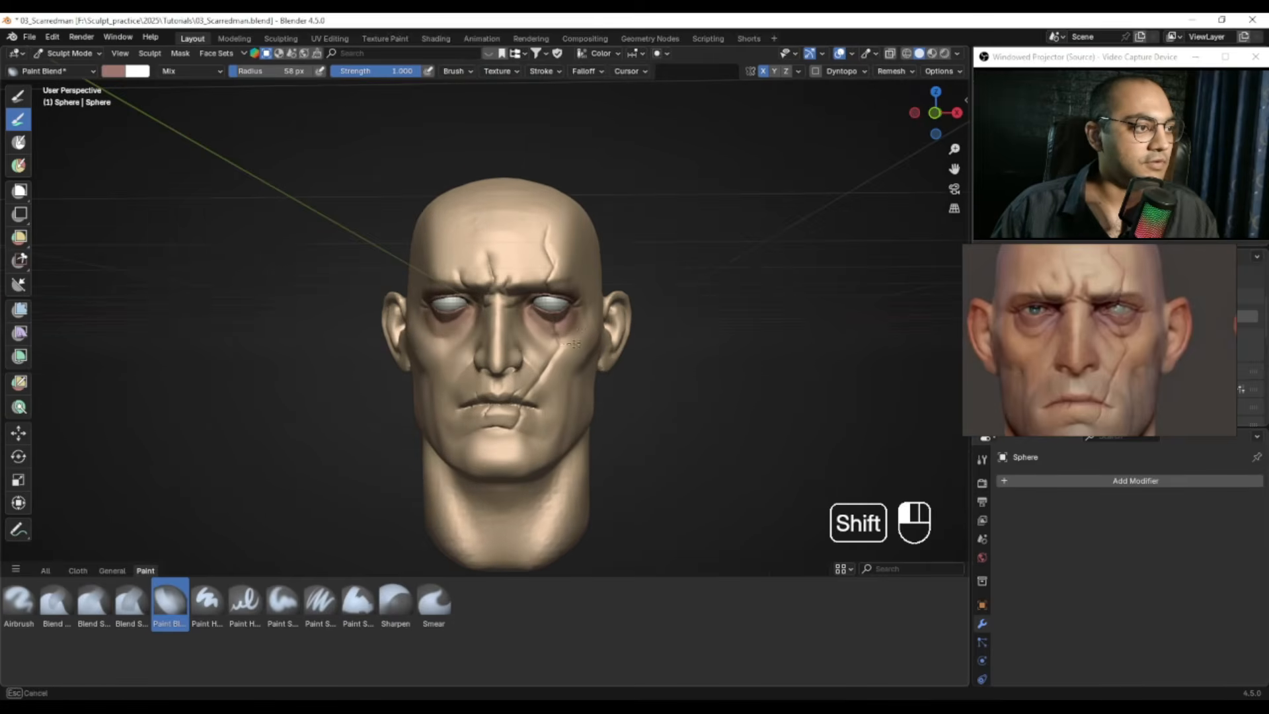
Step: Sample the skin tone from the head and shift the brush colour to a warm light pink
key(shift+x)
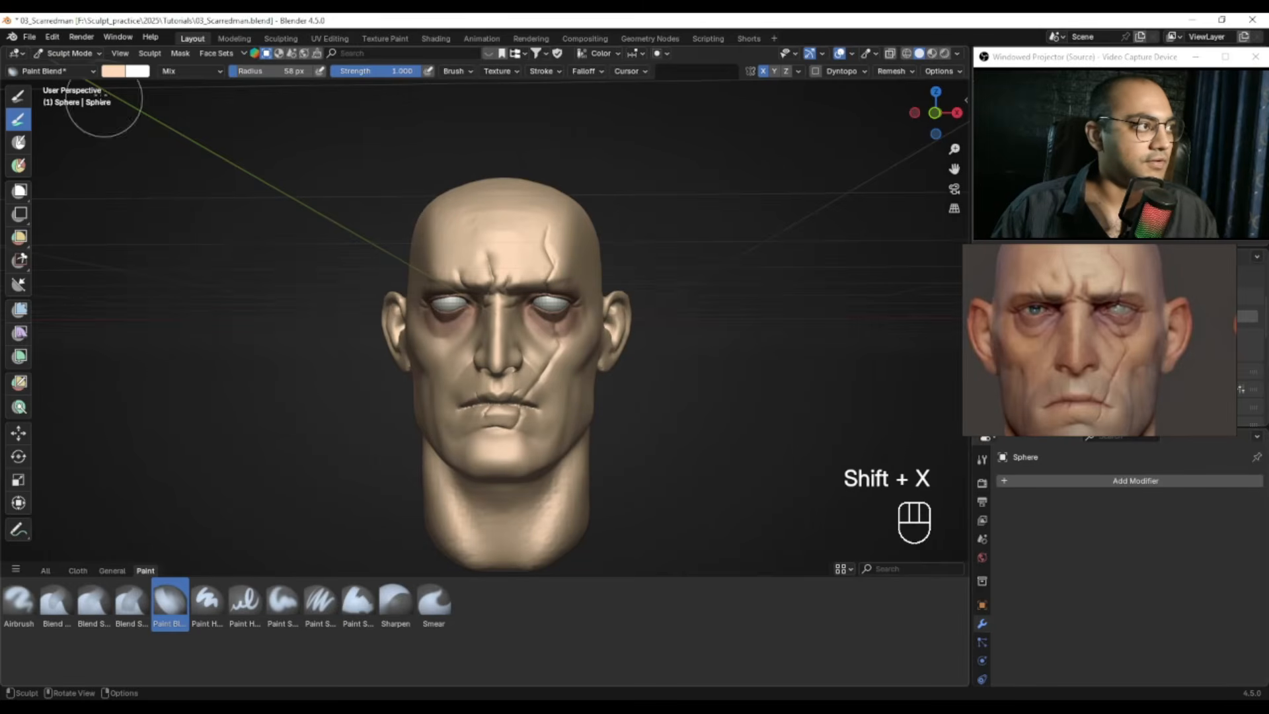
click(114, 72)
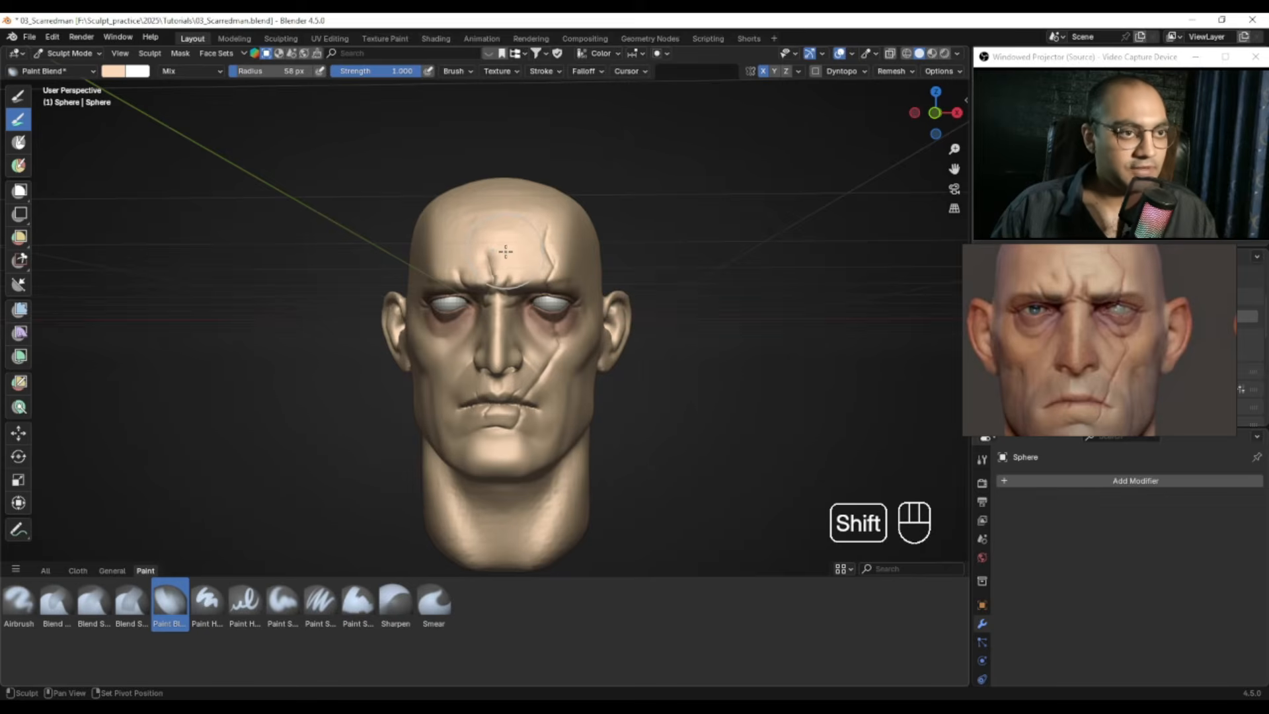
key(shift+x)
key(shift+x)
click(114, 72)
drag(154, 151, 156, 156)
Step: Paint the warm pink over the cheeks, nose and inner ears, reducing the brush radius to 17 px for small areas
ctrl+alt+drag(462, 330, 486, 294)
mouse_move(486, 304)
alt+mouse_down()
mouse_move(512, 312)
mouse_move(514, 355)
alt+mouse_up()
key(f)
mouse_move(514, 355)
ctrl+alt+mouse_down()
mouse_move(519, 373)
mouse_move(605, 371)
ctrl+alt+mouse_up()
mouse_move(604, 366)
alt+mouse_down()
mouse_move(552, 347)
mouse_move(563, 370)
alt+mouse_up()
mouse_move(630, 366)
alt+shift+mouse_down()
mouse_move(586, 371)
mouse_move(561, 341)
alt+shift+mouse_up()
key(f)
click(577, 336)
alt+drag(562, 341, 578, 337)
drag(591, 324, 592, 364)
alt+drag(443, 311, 513, 307)
alt+drag(450, 282, 464, 280)
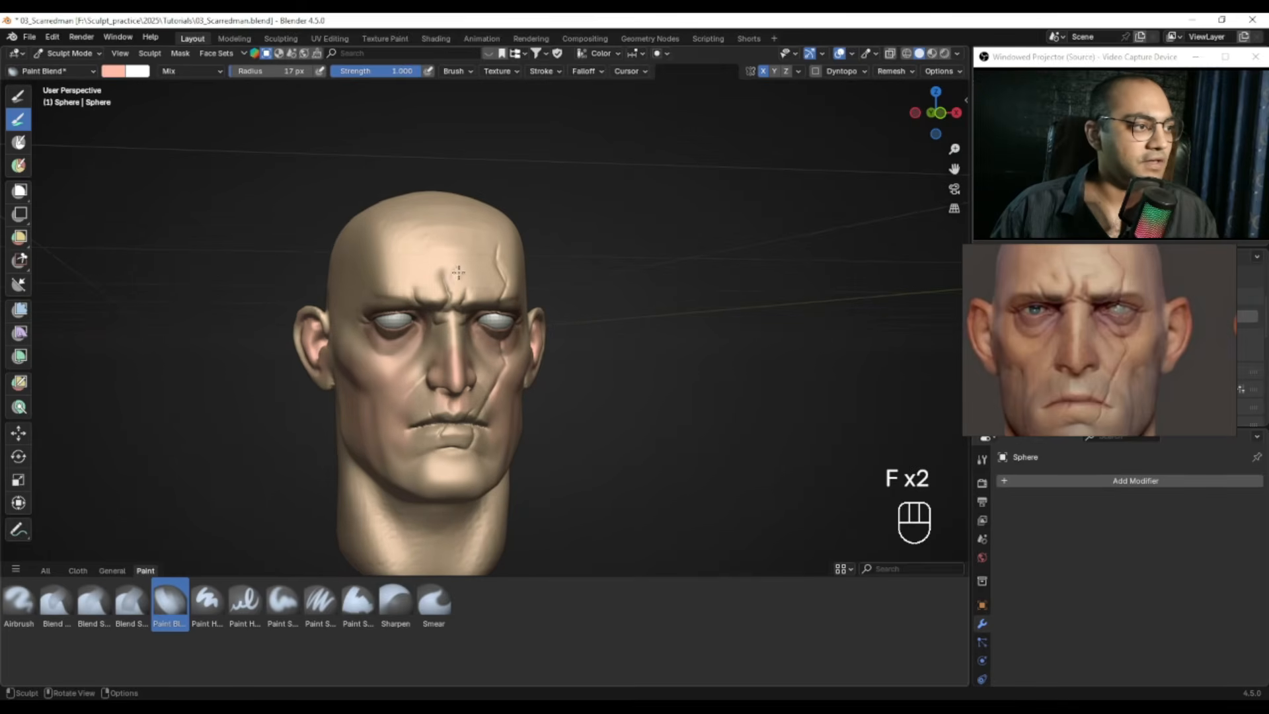
Step: Sample the skin tone, darken it, undo the trial strokes and set the brush radius to 70 px
key(shift+x)
click(115, 71)
drag(225, 89, 225, 109)
alt+drag(436, 306, 477, 308)
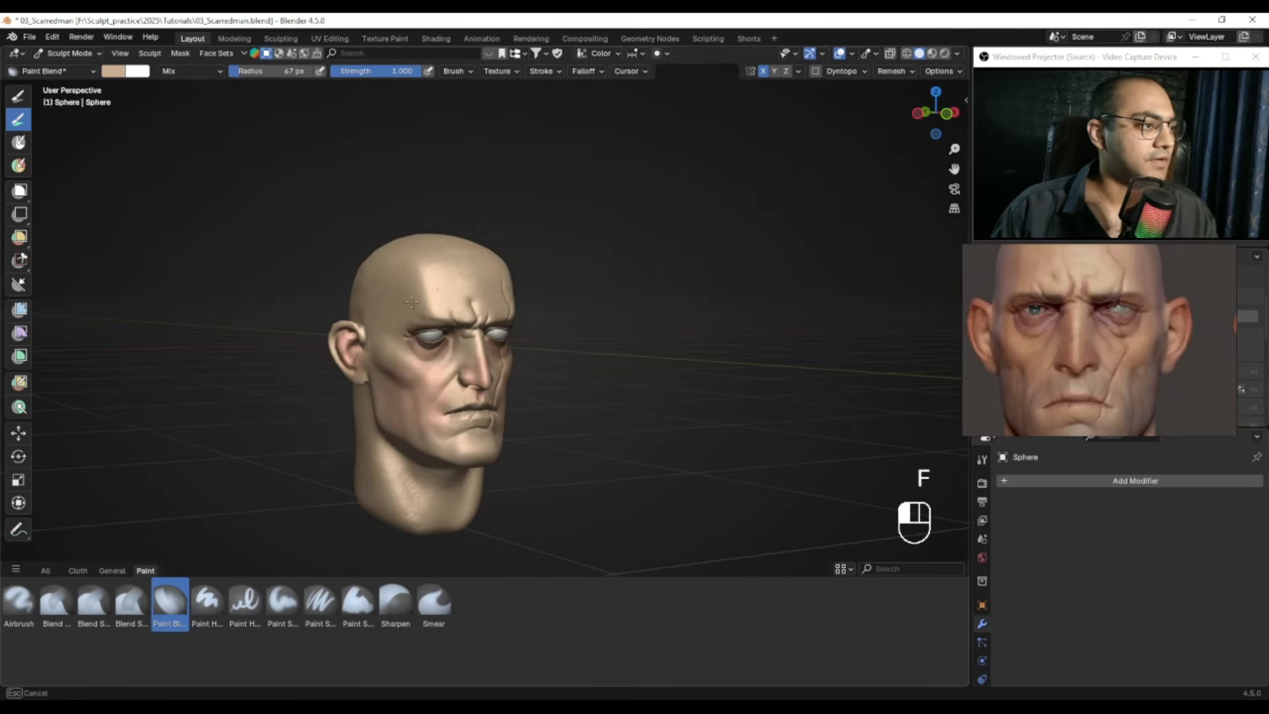
key(f)
click(474, 283)
key(ctrl+z)
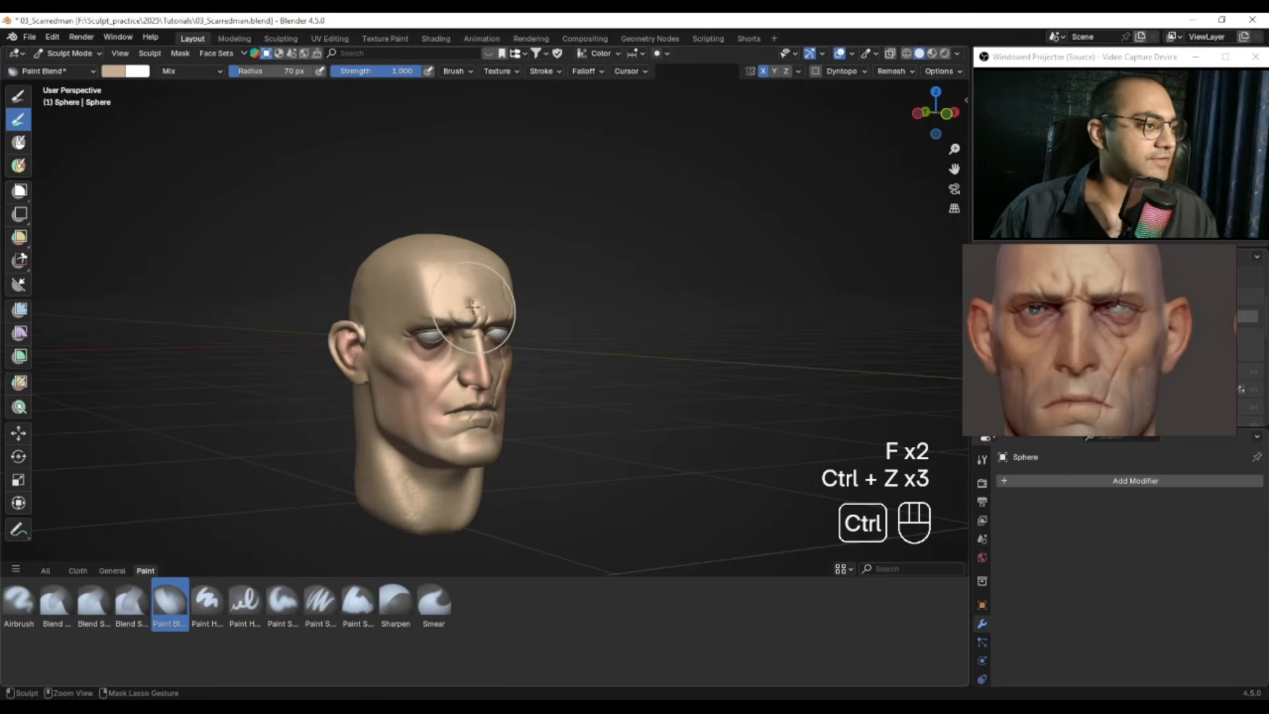
key(f)
click(439, 275)
Step: Paint the darkened skin tone over the side of the scalp, jaw and chin, reducing the brush radius to 46 px
mouse_move(472, 298)
ctrl+alt+mouse_down()
mouse_move(441, 275)
mouse_move(463, 263)
ctrl+alt+mouse_up()
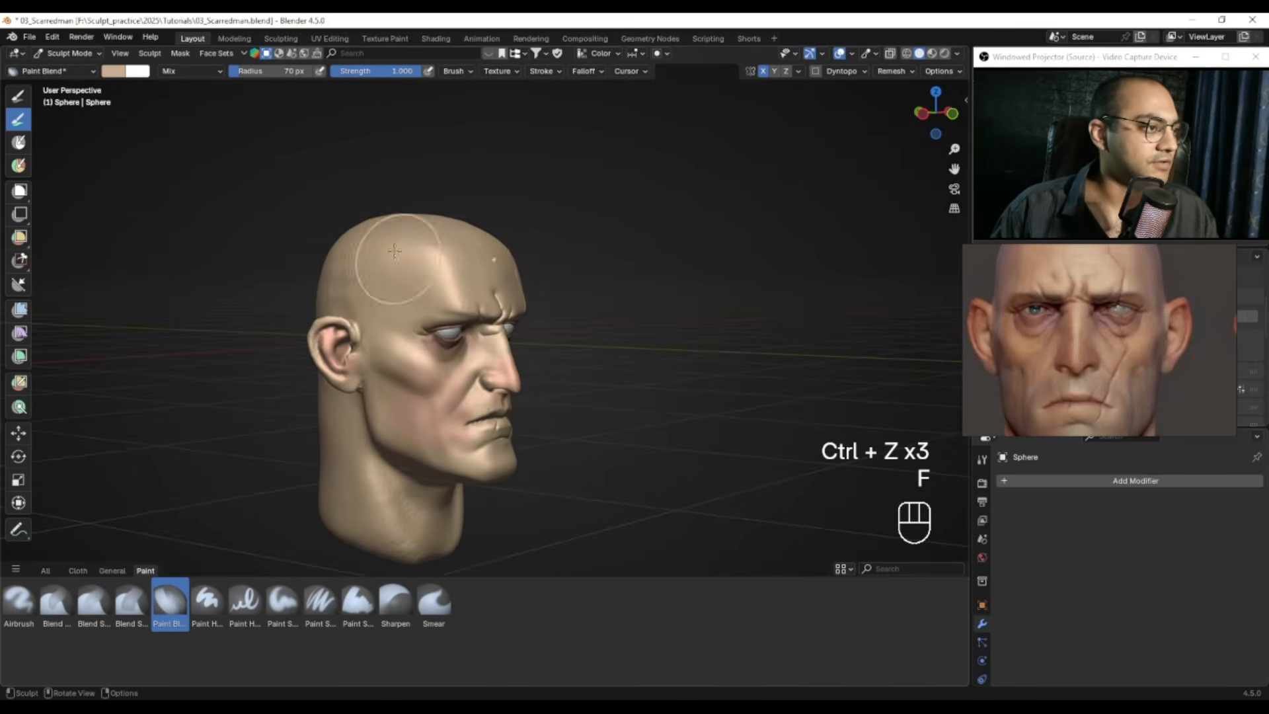
shift+middle_drag(417, 325, 420, 291)
mouse_move(423, 294)
alt+mouse_down()
mouse_move(436, 371)
mouse_move(435, 311)
alt+mouse_up()
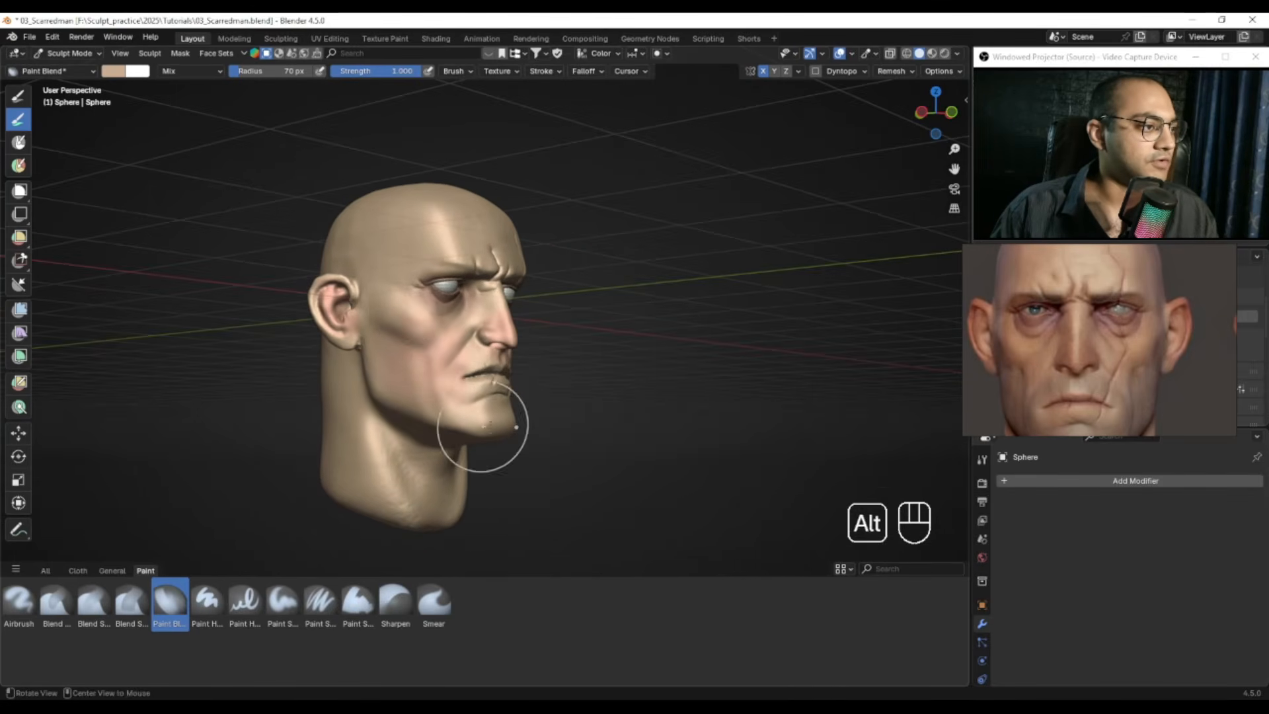
alt+drag(482, 431, 442, 415)
key(f)
click(450, 396)
alt+drag(525, 394, 468, 421)
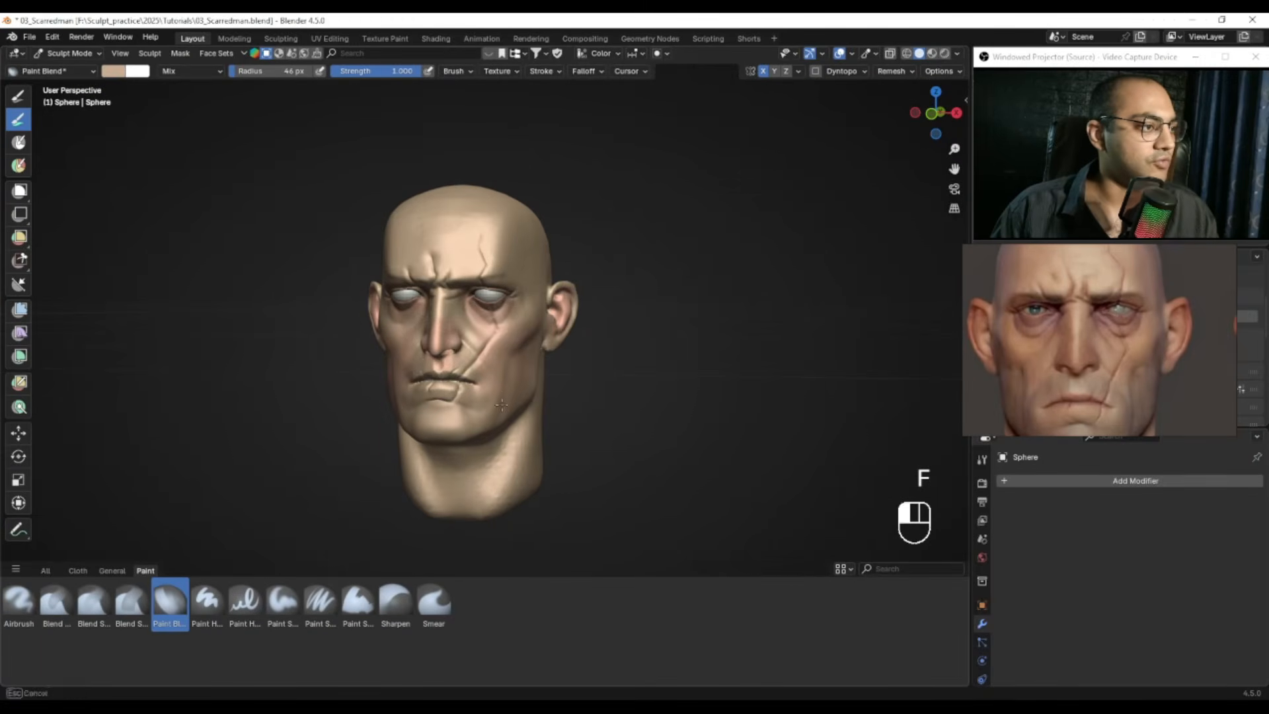
Step: Sample a pinkish skin tone from the face, undo the last stroke and set the brush radius to 69 px
key(shift+x)
mouse_move(431, 342)
alt+mouse_down()
mouse_move(493, 265)
mouse_move(428, 288)
alt+mouse_up()
key(ctrl+z)
key(f)
click(486, 280)
middle_drag(520, 265, 521, 253)
key(f)
click(521, 252)
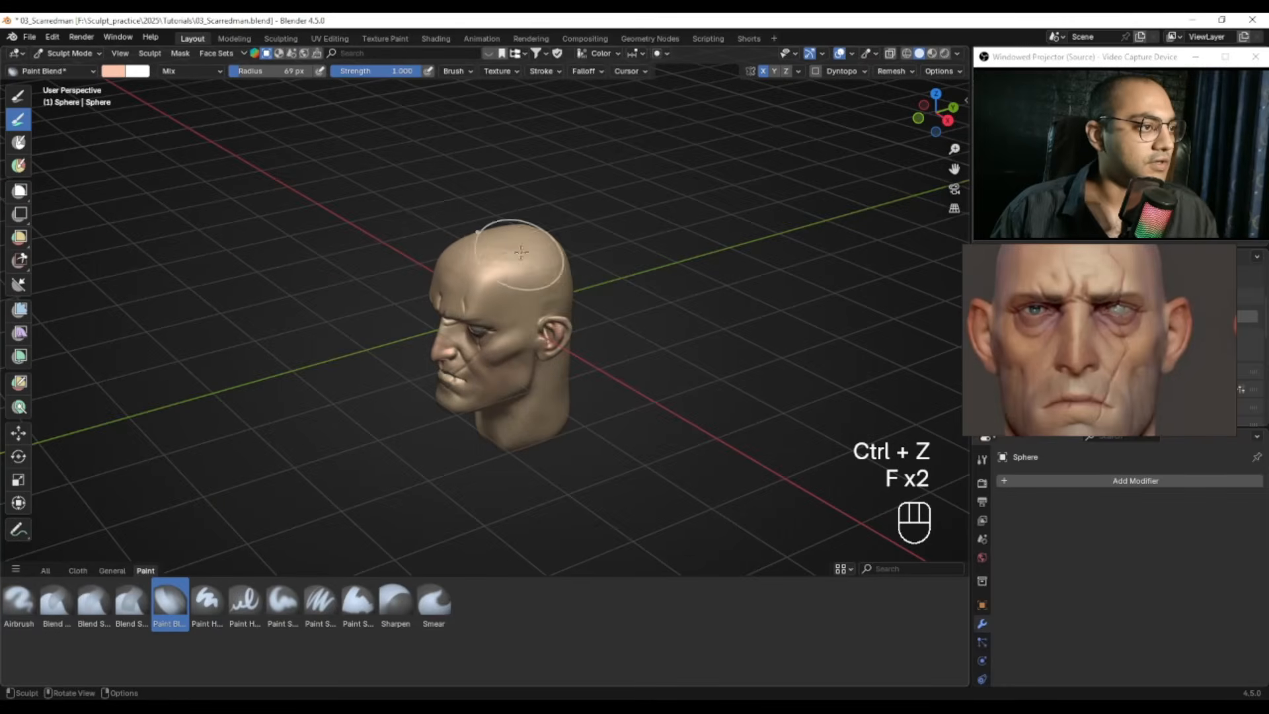
Step: Paint the pinkish tone over the scalp and the side of the head, varying the brush radius
alt+drag(562, 317, 560, 292)
key(f)
click(552, 359)
mouse_move(533, 363)
alt+mouse_down()
mouse_move(536, 333)
mouse_move(502, 369)
mouse_move(505, 314)
alt+mouse_up()
key(f)
click(548, 331)
key(f)
click(536, 357)
ctrl+alt+drag(505, 314, 505, 302)
Step: Blend the pinkish tone into the face, chin and neck with a 26 to 35 px brush
mouse_move(459, 345)
alt+mouse_down()
mouse_move(504, 337)
mouse_move(502, 301)
mouse_move(478, 331)
alt+mouse_up()
key(f)
click(460, 289)
ctrl+alt+drag(479, 330, 459, 418)
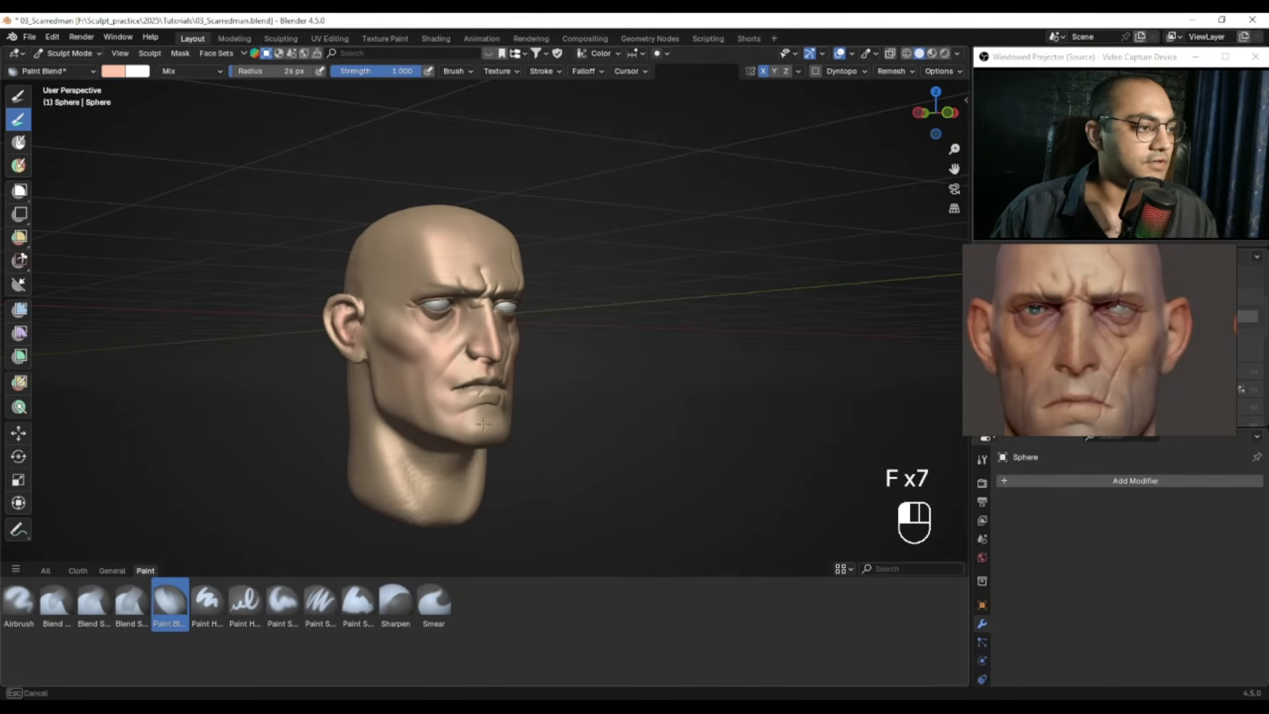
alt+drag(457, 456, 418, 448)
ctrl+alt+drag(418, 448, 426, 407)
mouse_move(505, 349)
alt+shift+mouse_down()
mouse_move(509, 374)
mouse_move(523, 341)
alt+shift+mouse_up()
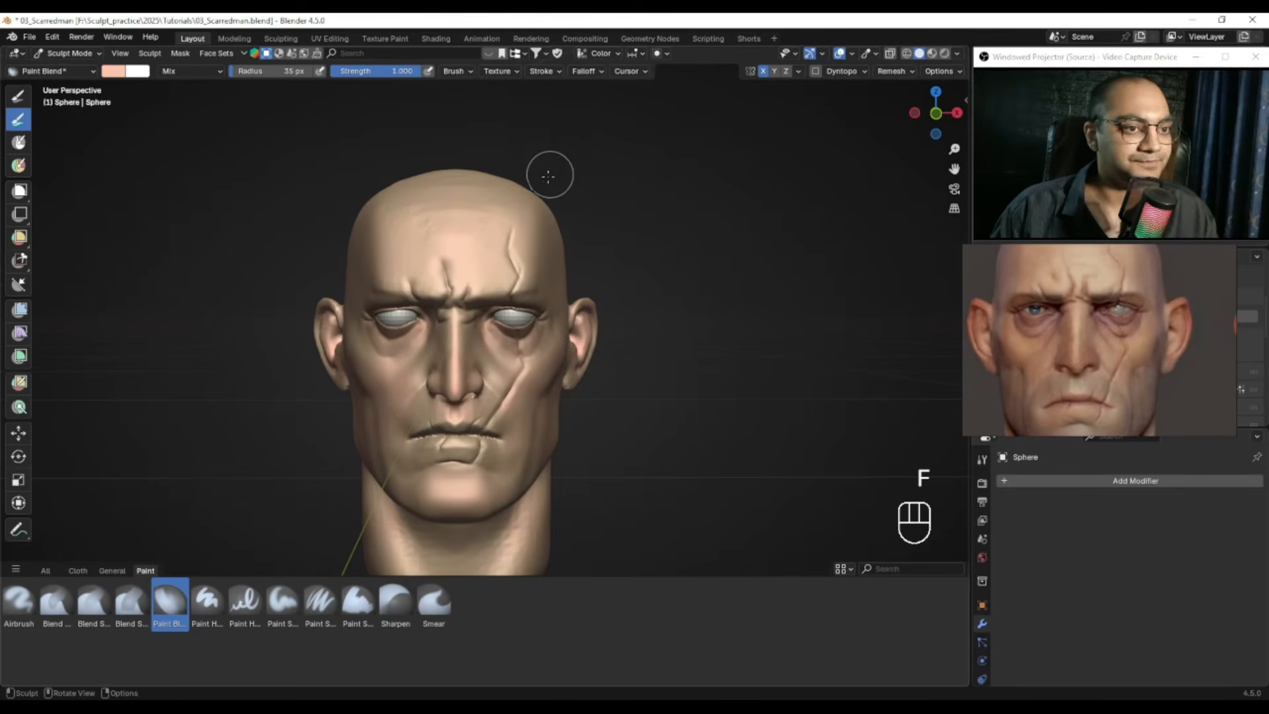
Step: Mute the brush colour to a greyish tone and test it on top of the scalp above the forehead
click(113, 71)
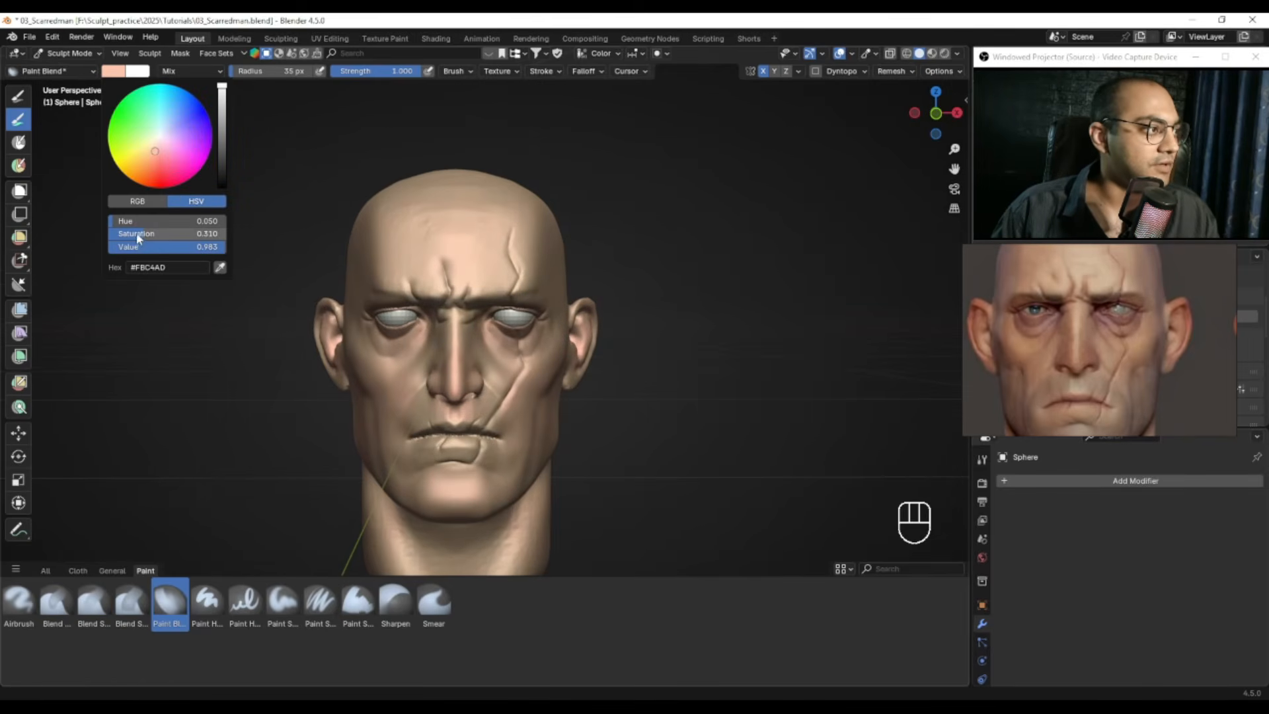
drag(181, 248, 45, 231)
middle_drag(474, 260, 487, 276)
alt+drag(488, 277, 553, 260)
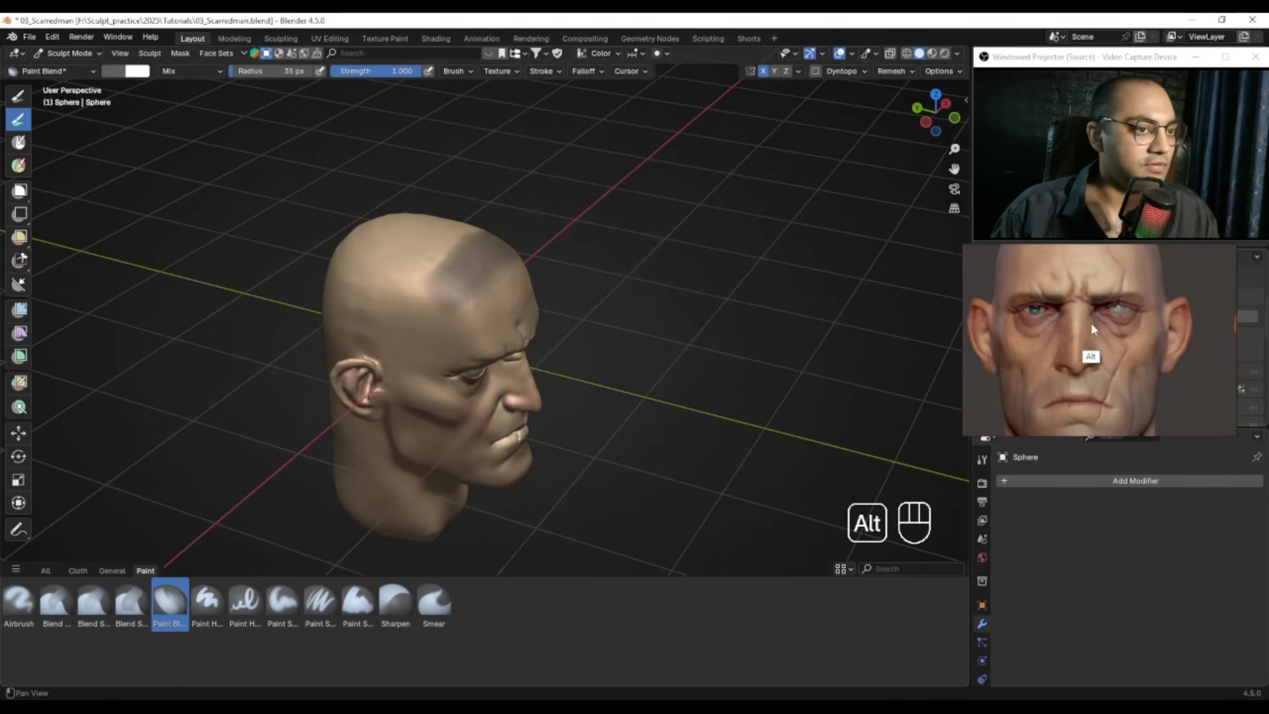
alt+drag(555, 309, 524, 310)
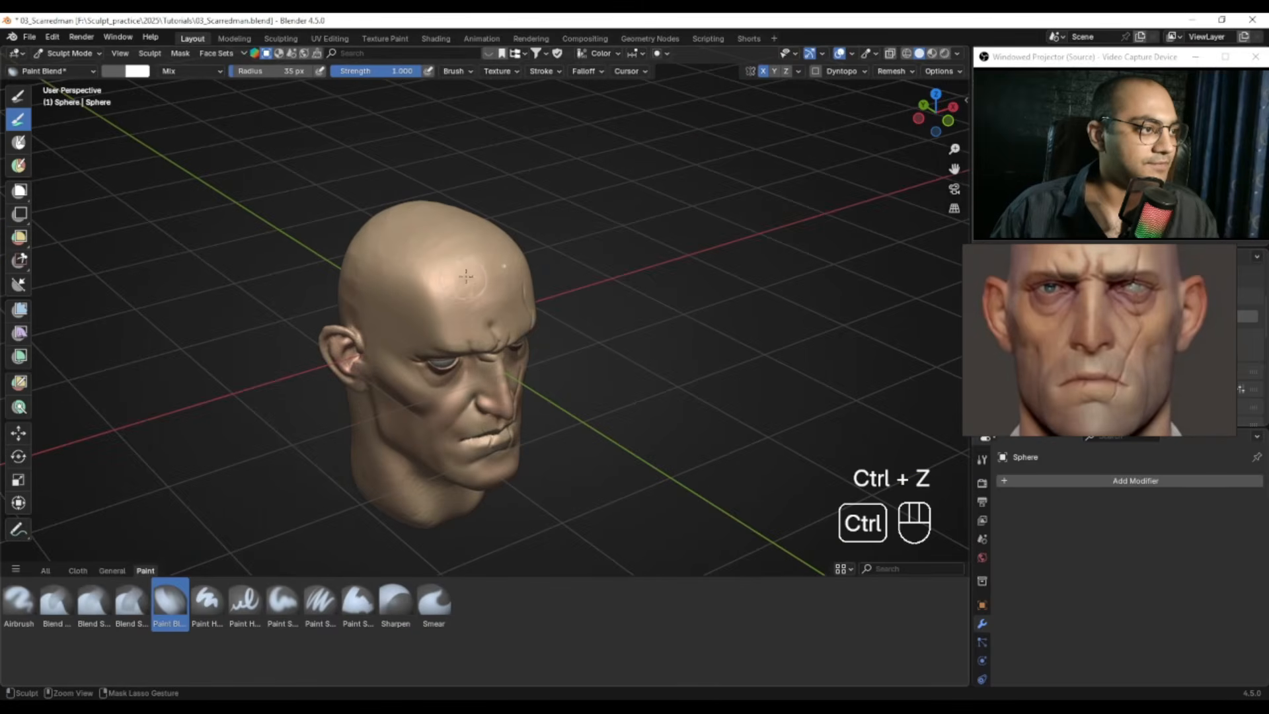
Step: Paint the greyish tone over the top of the scalp, using brush radii of 76 and 37 px
middle_drag(466, 277, 452, 289)
middle_drag(467, 245, 463, 278)
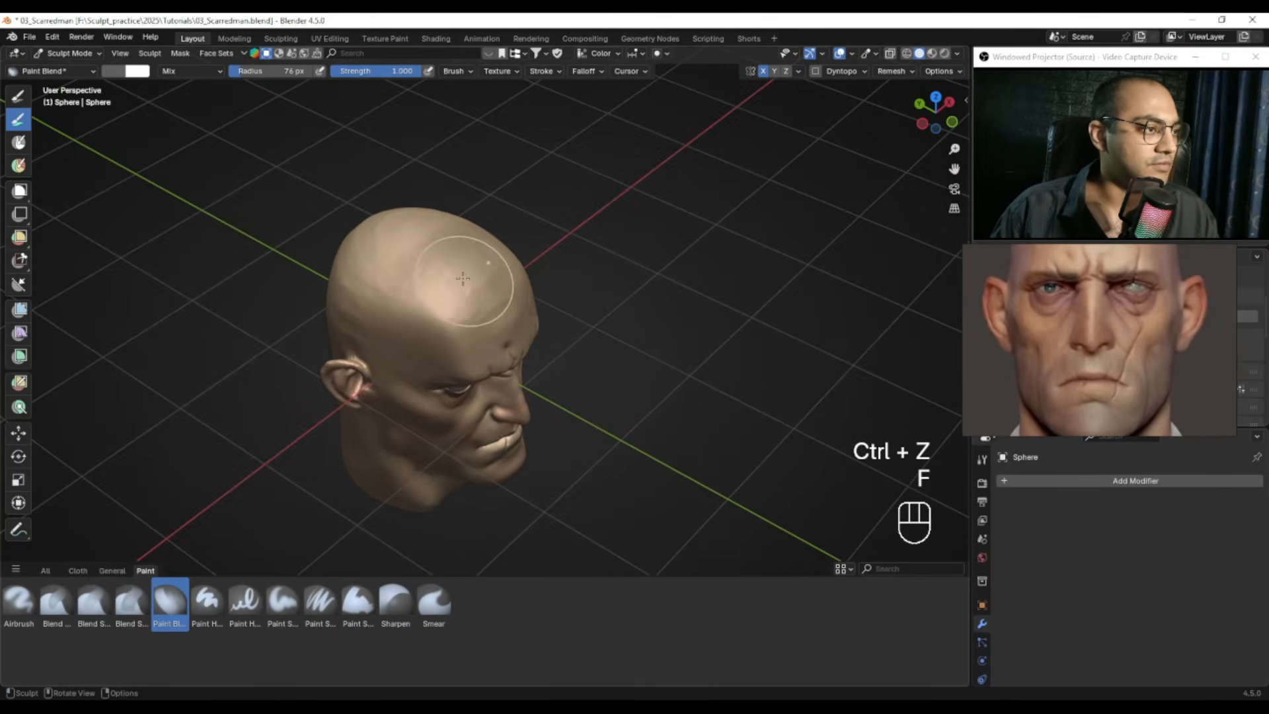
drag(494, 249, 394, 267)
mouse_move(413, 271)
alt+mouse_down()
mouse_move(429, 297)
mouse_move(403, 300)
alt+mouse_up()
mouse_move(507, 298)
alt+mouse_down()
mouse_move(487, 250)
mouse_move(480, 264)
mouse_move(535, 249)
alt+mouse_up()
alt+drag(404, 282, 482, 275)
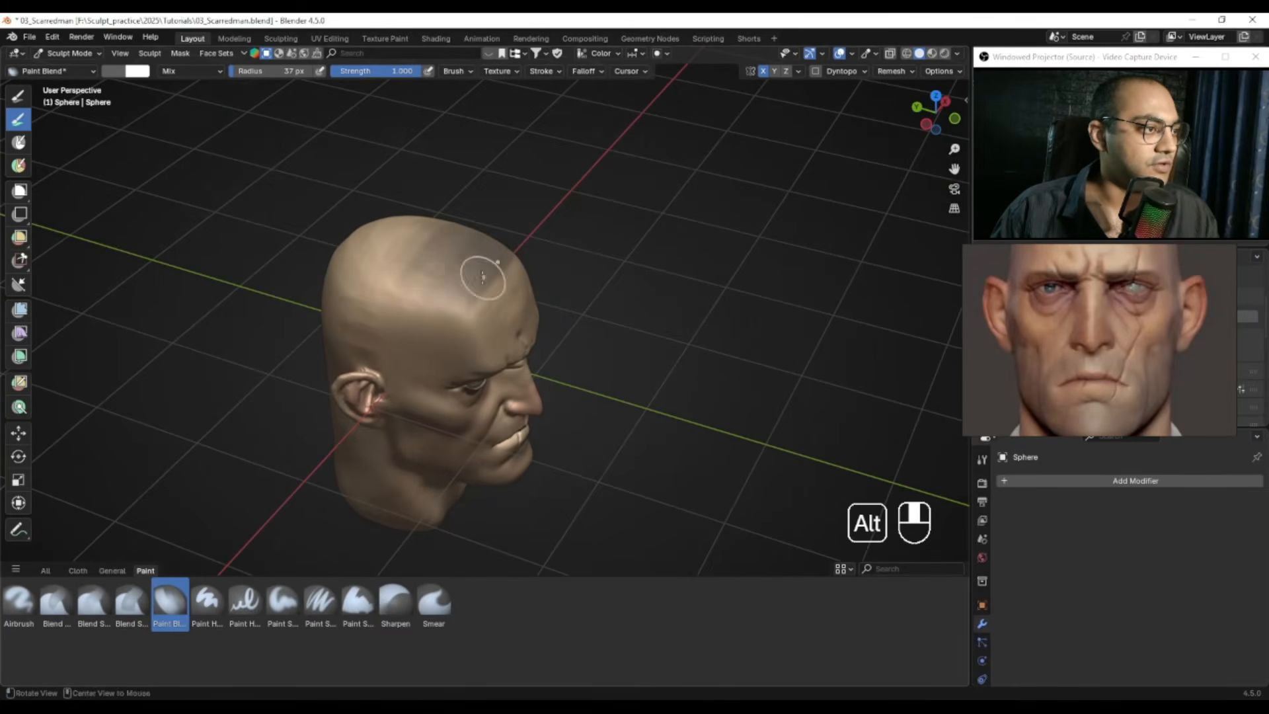
Step: Sample the blended scalp colour and soften the greyish patch above the forehead with a 42 px brush
key(shift+x)
middle_drag(444, 267, 479, 265)
key(f)
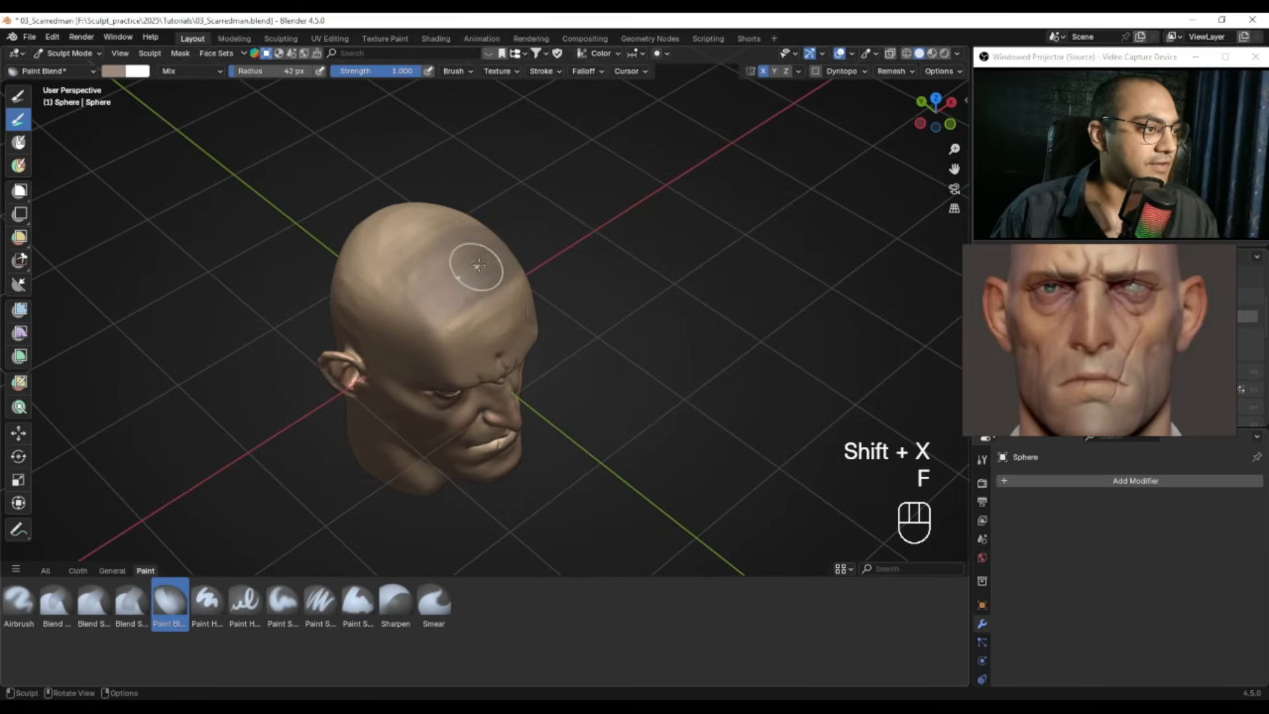
key(f)
click(446, 259)
alt+drag(443, 251, 466, 211)
mouse_move(466, 212)
alt+shift+mouse_down()
mouse_move(515, 232)
mouse_move(480, 246)
mouse_move(475, 266)
mouse_move(490, 247)
mouse_move(514, 265)
alt+shift+mouse_up()
key(f)
click(477, 261)
Step: Extend the greyish shading along the hairline and sides of the scalp, adjusting the brush radius to 48 px
mouse_move(515, 265)
ctrl+alt+mouse_down()
mouse_move(517, 288)
mouse_move(539, 258)
ctrl+alt+mouse_up()
key(f)
click(550, 257)
middle_drag(506, 277, 568, 274)
mouse_move(528, 353)
mouse_down()
mouse_move(520, 315)
mouse_move(561, 314)
mouse_move(534, 357)
mouse_move(534, 304)
mouse_up()
key(f)
click(530, 297)
mouse_move(469, 284)
alt+mouse_down()
mouse_move(510, 271)
mouse_move(538, 312)
alt+mouse_up()
ctrl+alt+drag(538, 312, 537, 284)
alt+drag(456, 281, 519, 273)
key(f)
click(495, 270)
alt+drag(1051, 292, 1070, 354)
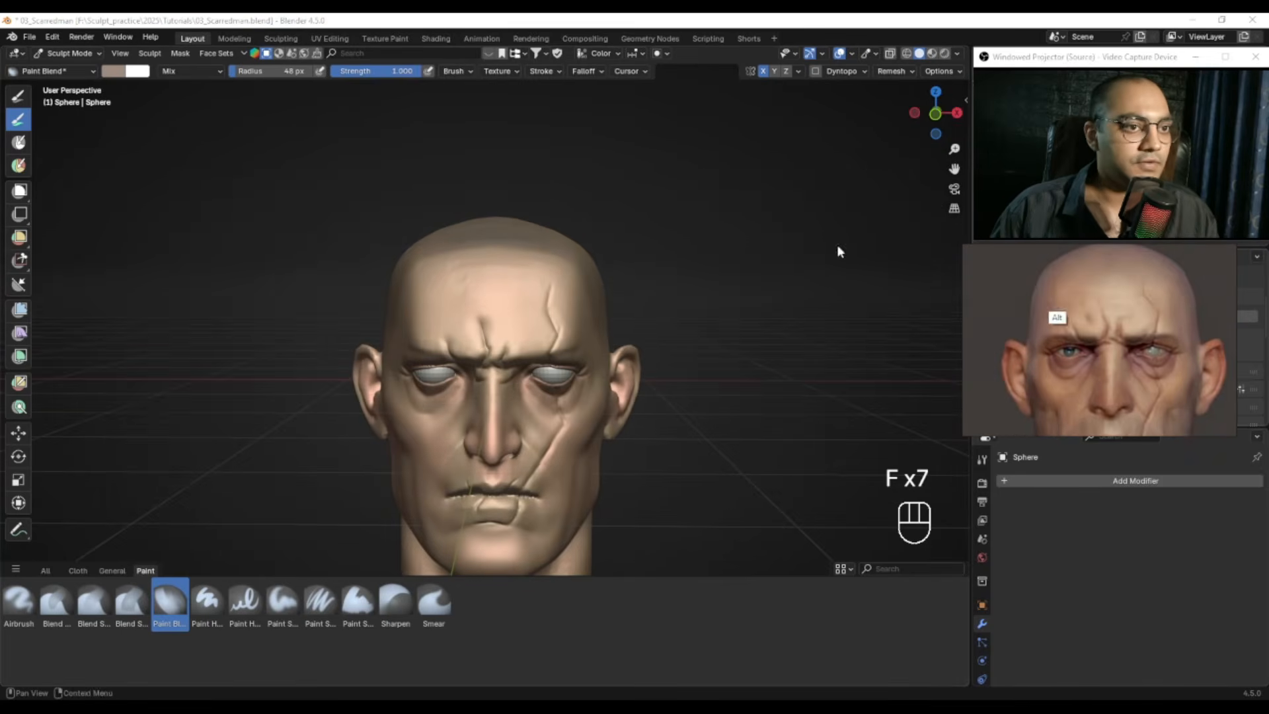
Step: Continue the greyish shading along the upper forehead and side of the scalp with brush radii of 64 and 57 px
alt+drag(522, 295, 528, 303)
ctrl+alt+drag(527, 303, 522, 271)
mouse_move(505, 268)
alt+shift+mouse_down()
mouse_move(515, 264)
mouse_move(486, 243)
mouse_move(505, 250)
alt+shift+mouse_up()
key(f)
key(ctrl+z)
key(f)
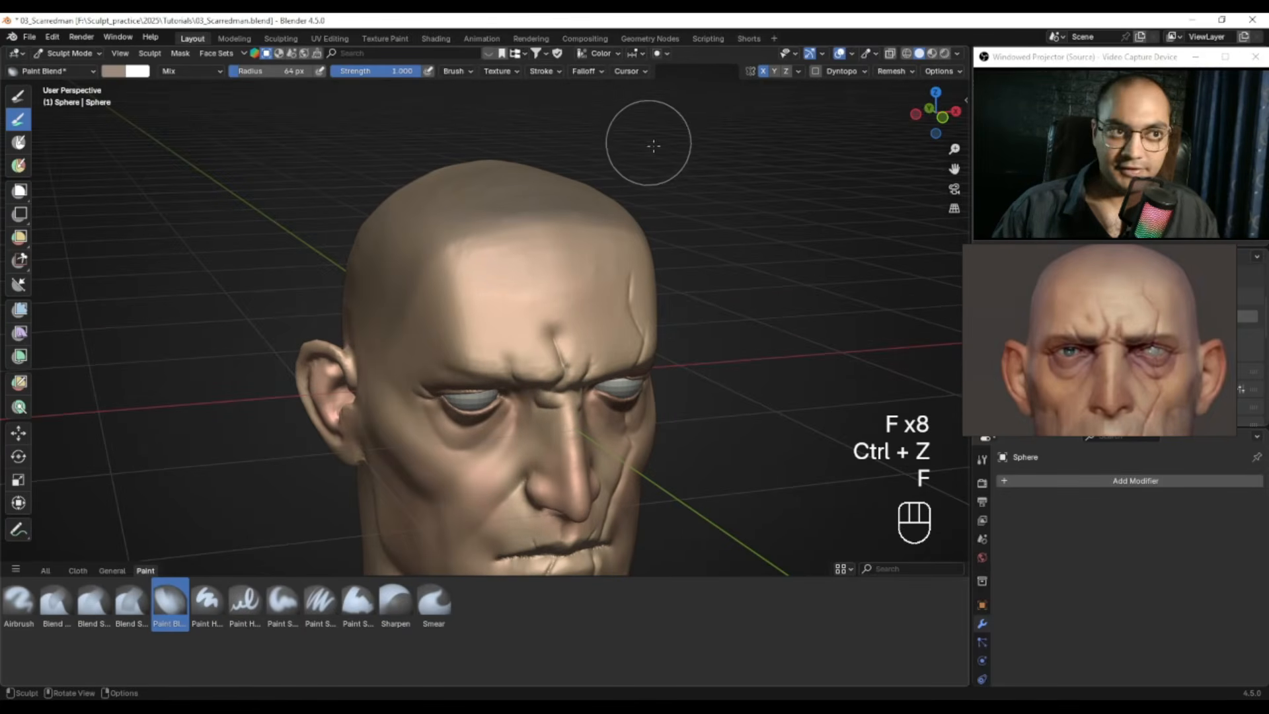
alt+drag(651, 227, 529, 271)
alt+shift+drag(529, 271, 506, 249)
key(f)
key(f)
Step: Undo the last two temple strokes and blend the scalp above the ear with a 63 px brush
alt+drag(433, 246, 539, 237)
mouse_move(522, 238)
alt+mouse_down()
mouse_move(558, 247)
mouse_move(589, 232)
alt+mouse_up()
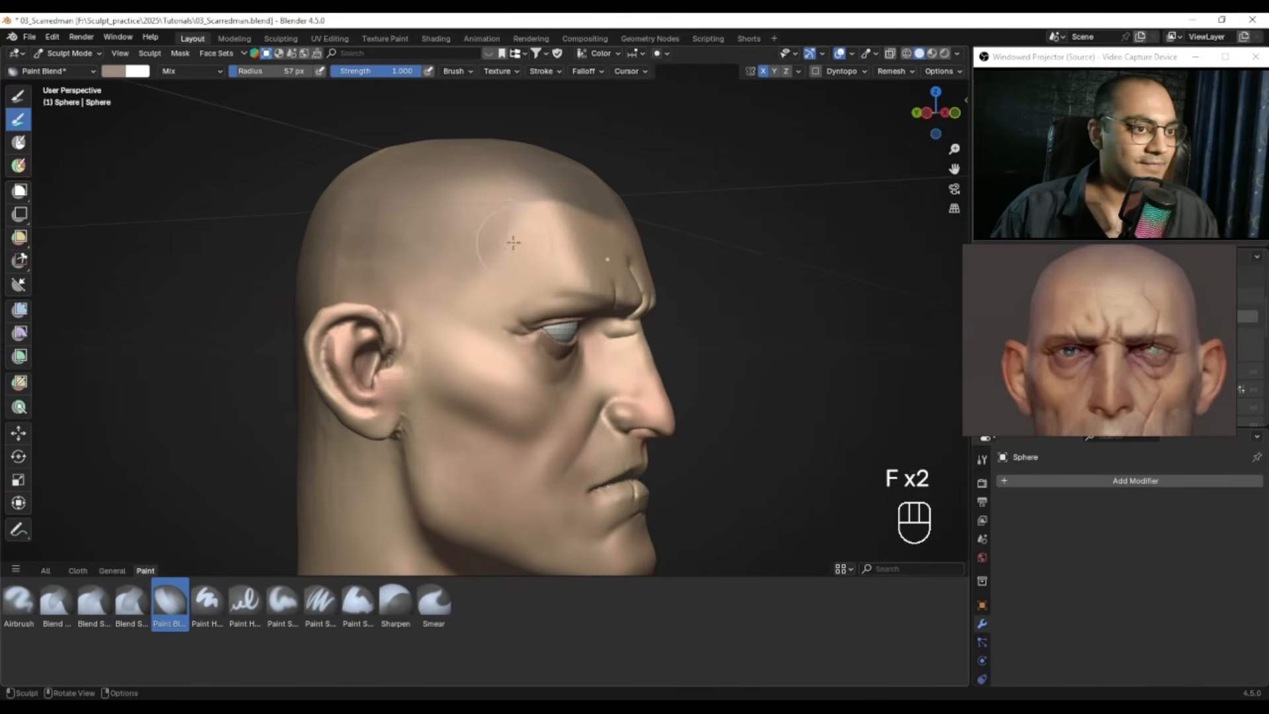
key(ctrl+z)
key(ctrl+z)
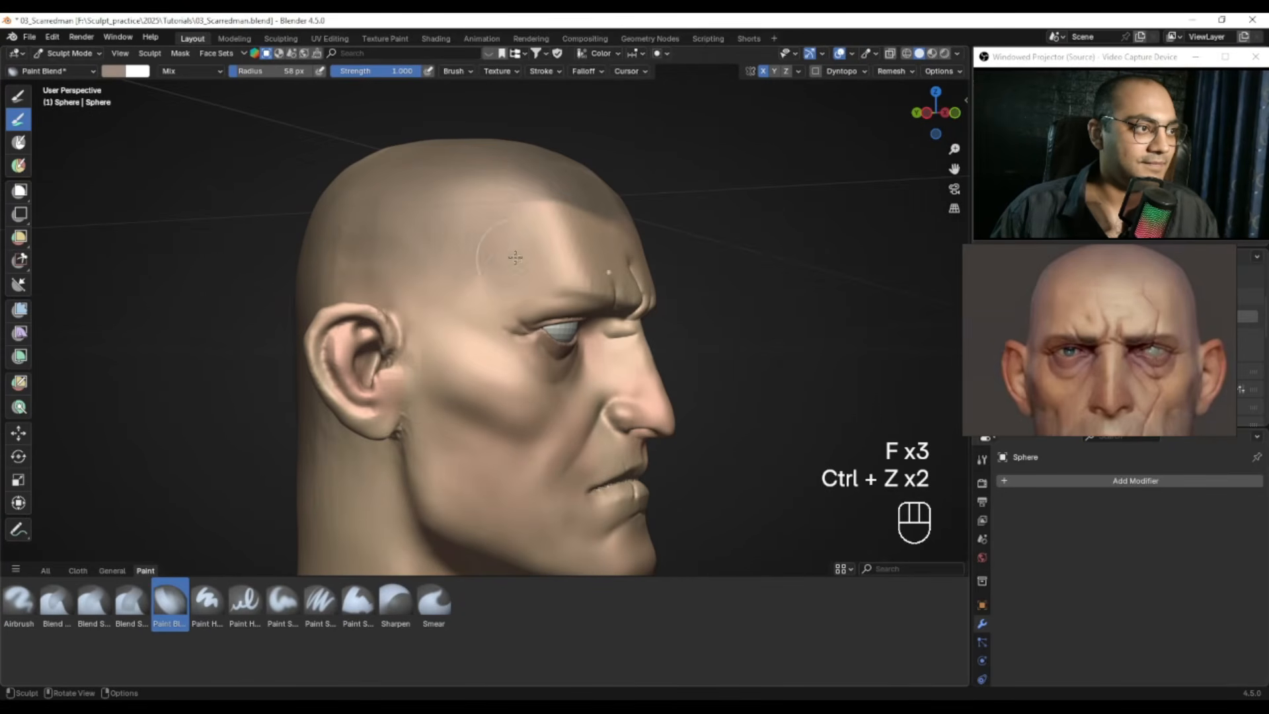
key(f)
click(398, 251)
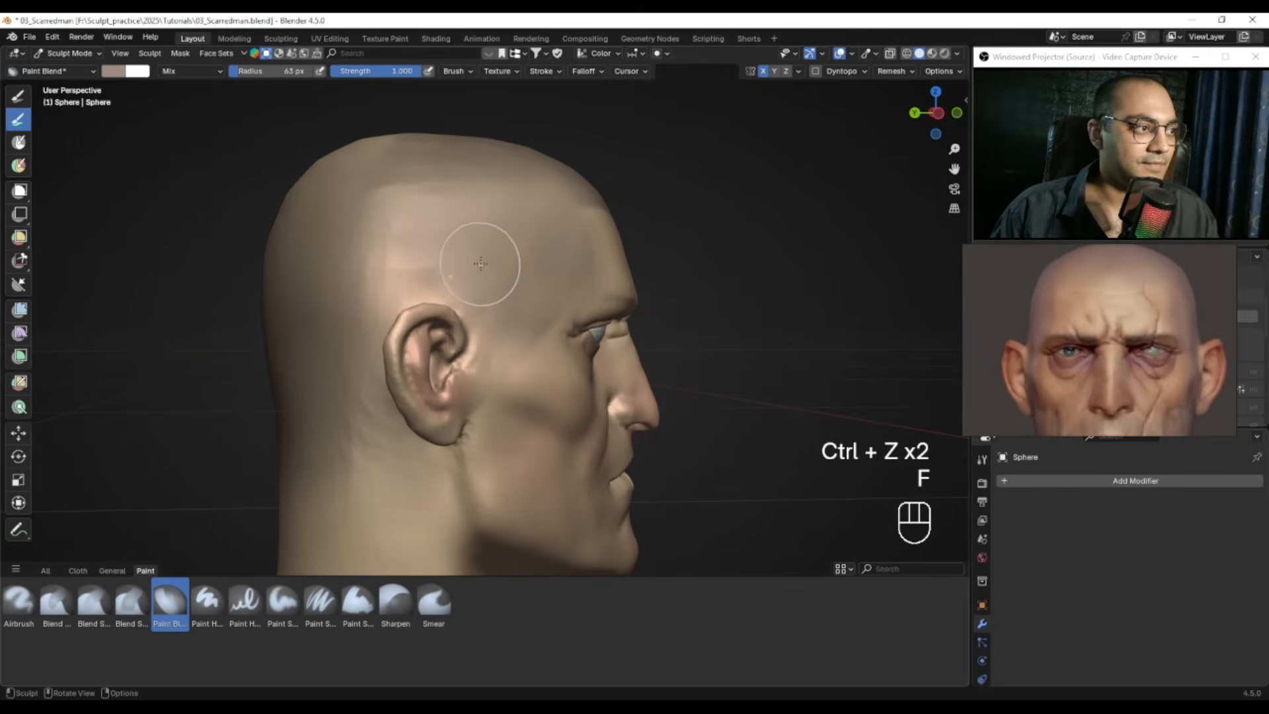
alt+drag(382, 283, 455, 259)
drag(394, 220, 404, 228)
mouse_move(420, 241)
alt+mouse_down()
mouse_move(443, 244)
mouse_move(420, 298)
mouse_move(364, 284)
alt+mouse_up()
mouse_move(525, 273)
alt+mouse_down()
mouse_move(544, 264)
mouse_move(521, 238)
mouse_move(457, 277)
alt+mouse_up()
Step: Reshape the top of the skull with the Grab brush, using radii of 146 and 105 px
key(g)
key(f)
click(548, 240)
key(f)
click(477, 277)
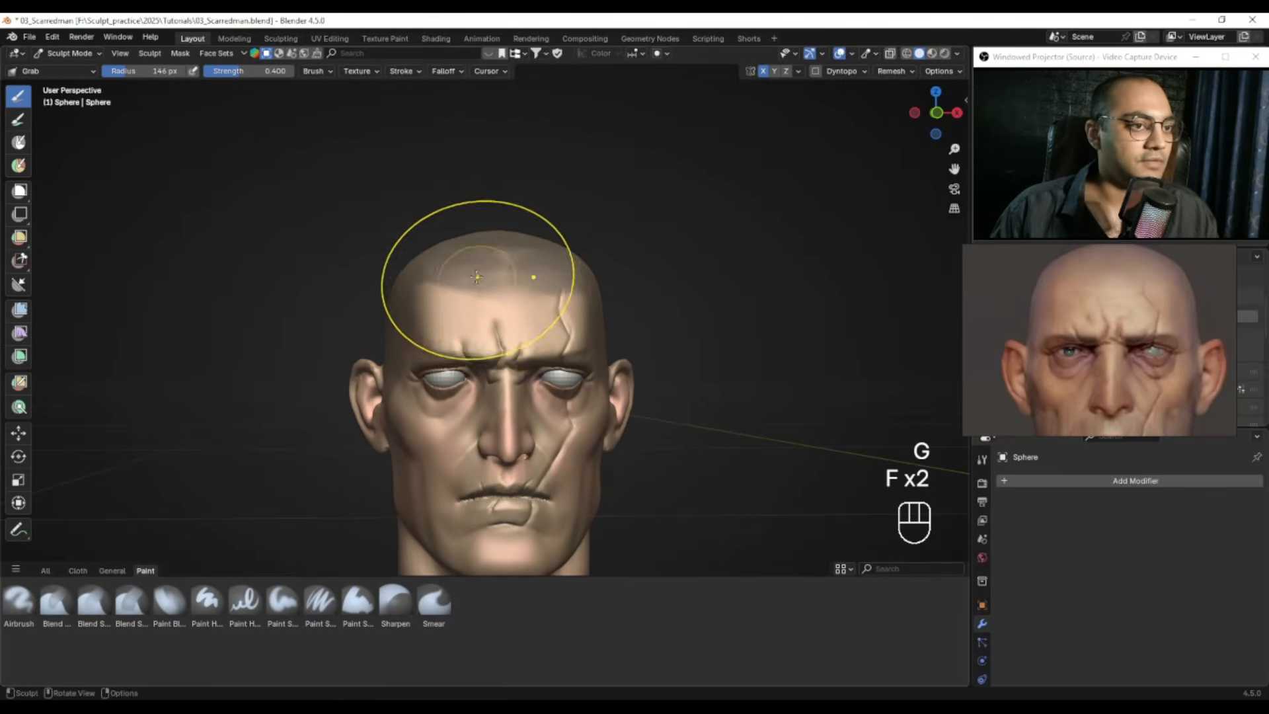
drag(436, 282, 440, 276)
mouse_move(479, 255)
alt+mouse_down()
mouse_move(456, 229)
mouse_move(496, 316)
mouse_move(516, 294)
mouse_move(425, 297)
mouse_move(453, 269)
alt+mouse_up()
key(f)
click(476, 301)
key(f)
click(481, 289)
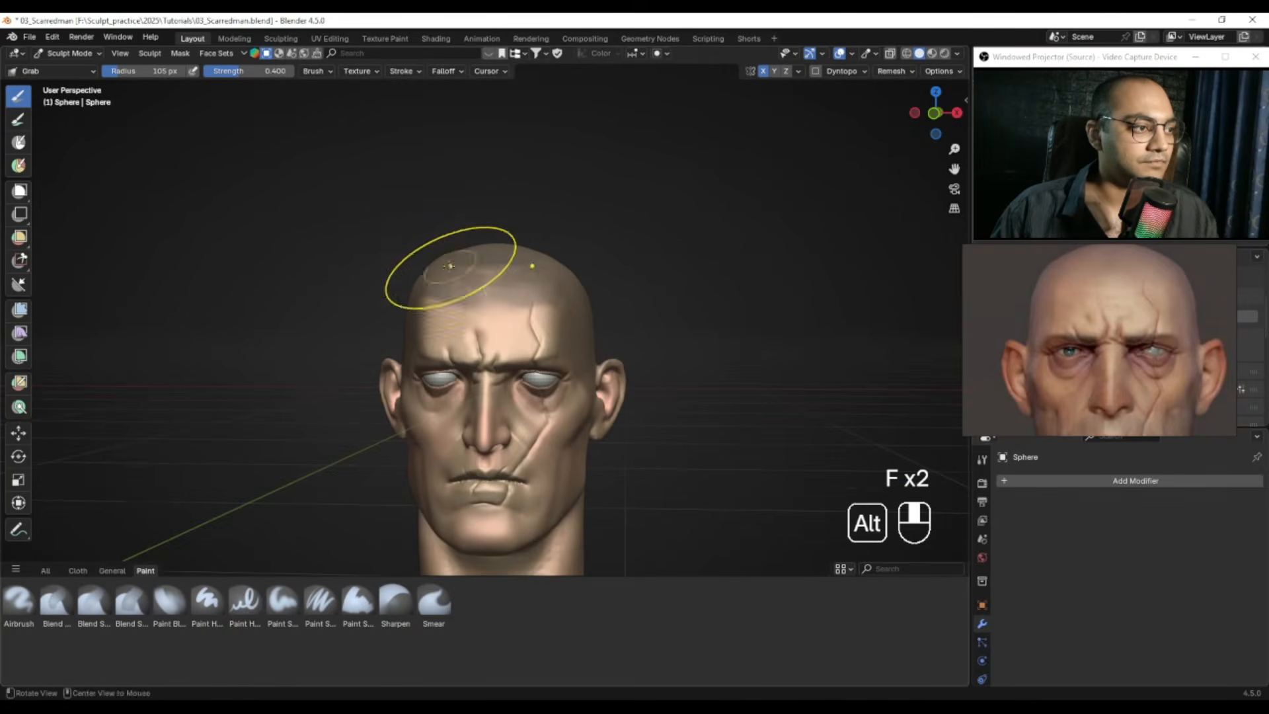
Step: Switch back to the Paint Blend brush, sample the skin tones and blend the forehead's edge at the temple with a 25 px brush
click(170, 601)
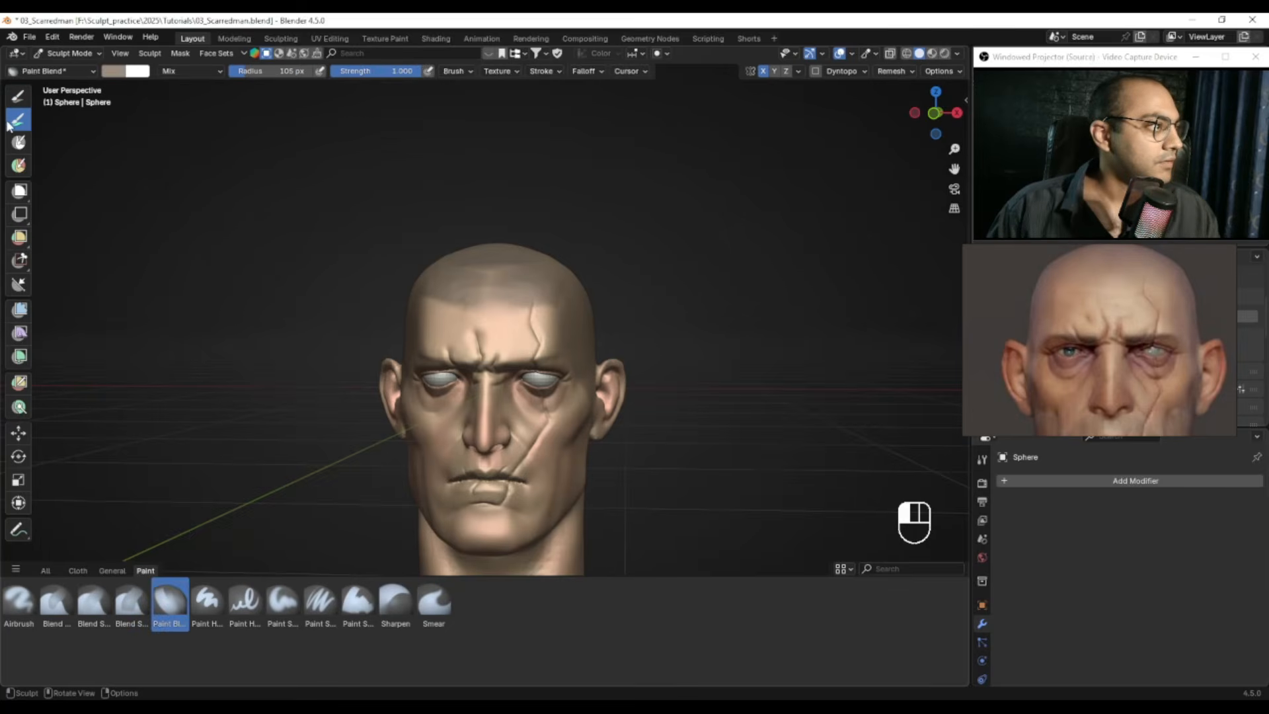
mouse_move(417, 207)
alt+mouse_down()
mouse_move(530, 294)
mouse_move(554, 195)
mouse_move(558, 291)
alt+mouse_up()
key(shift+x)
key(f)
click(491, 320)
alt+drag(466, 301, 481, 297)
key(f)
click(489, 305)
key(ctrl+z)
key(f)
click(491, 310)
alt+drag(433, 313, 489, 297)
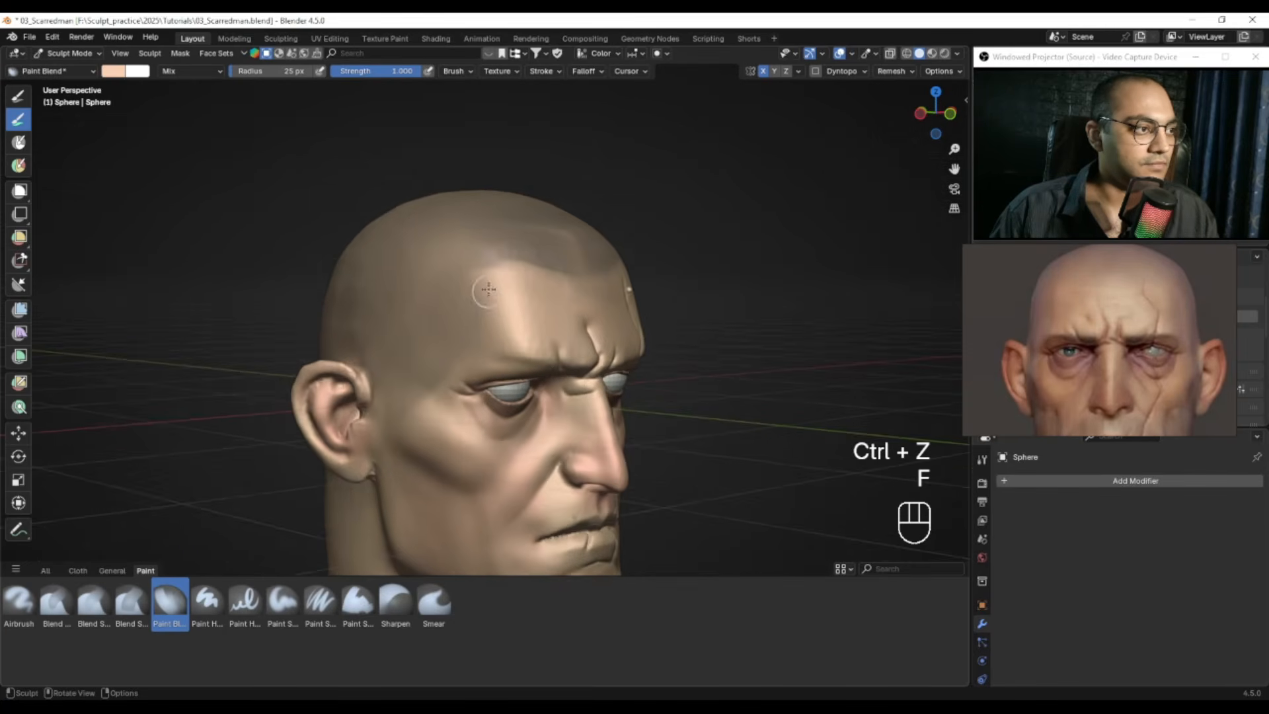
key(shift+x)
key(shift+z)
key(f)
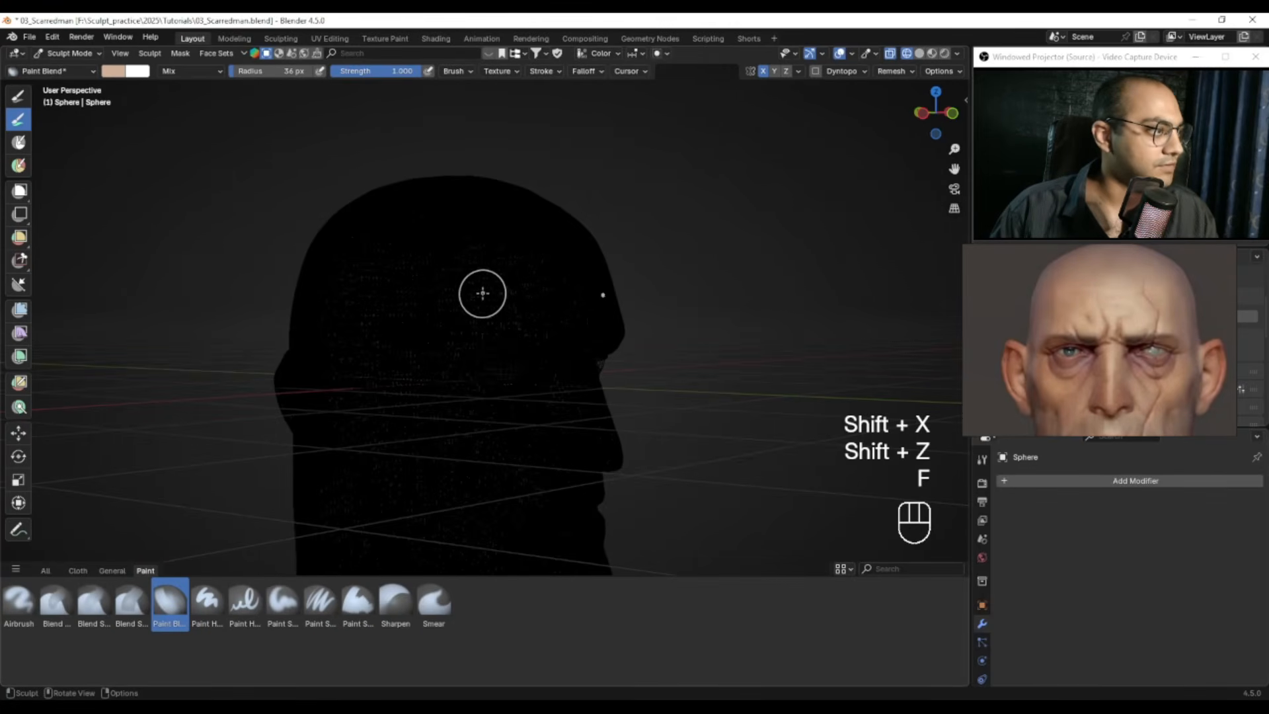
key(ctrl+Tab)
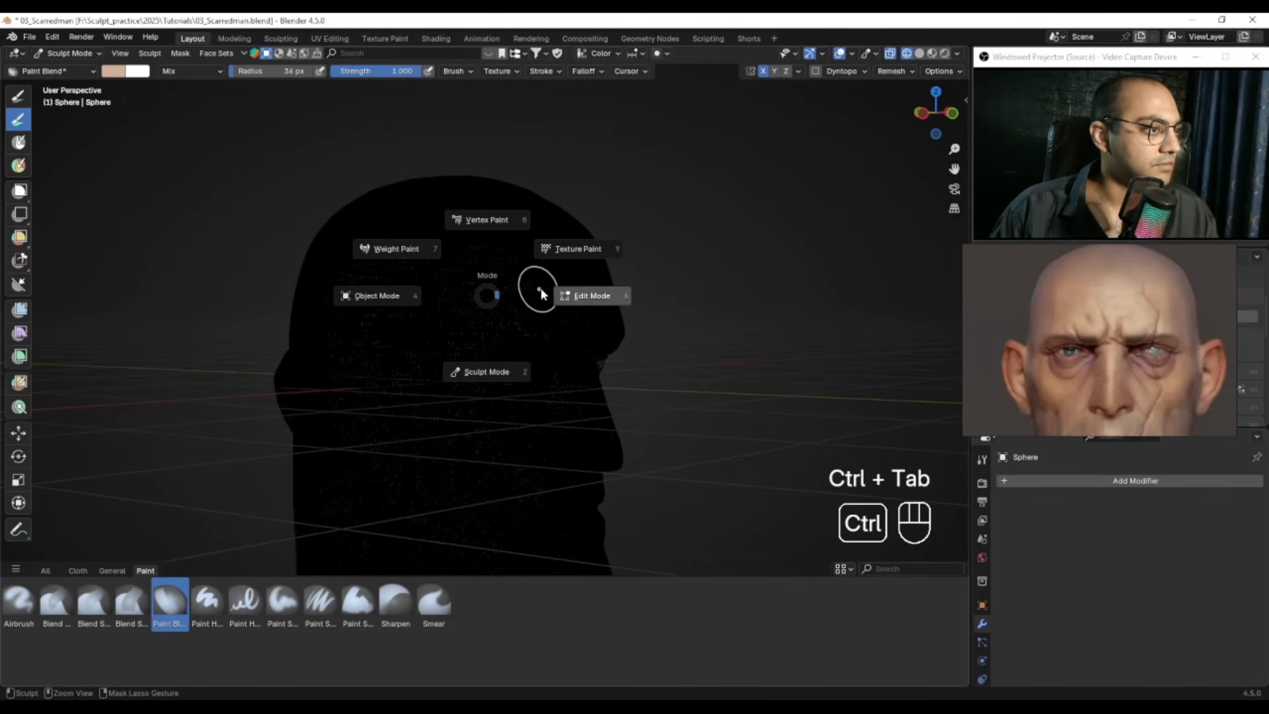
click(496, 368)
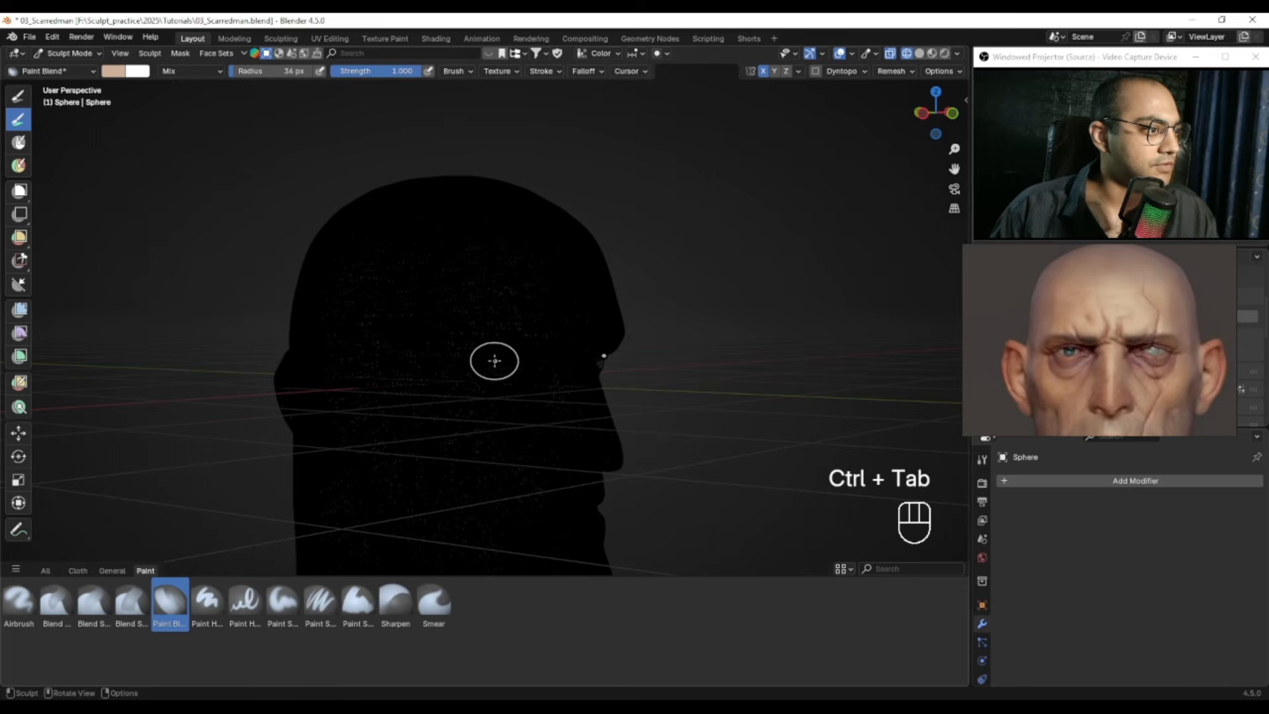
alt+middle_drag(516, 325, 494, 323)
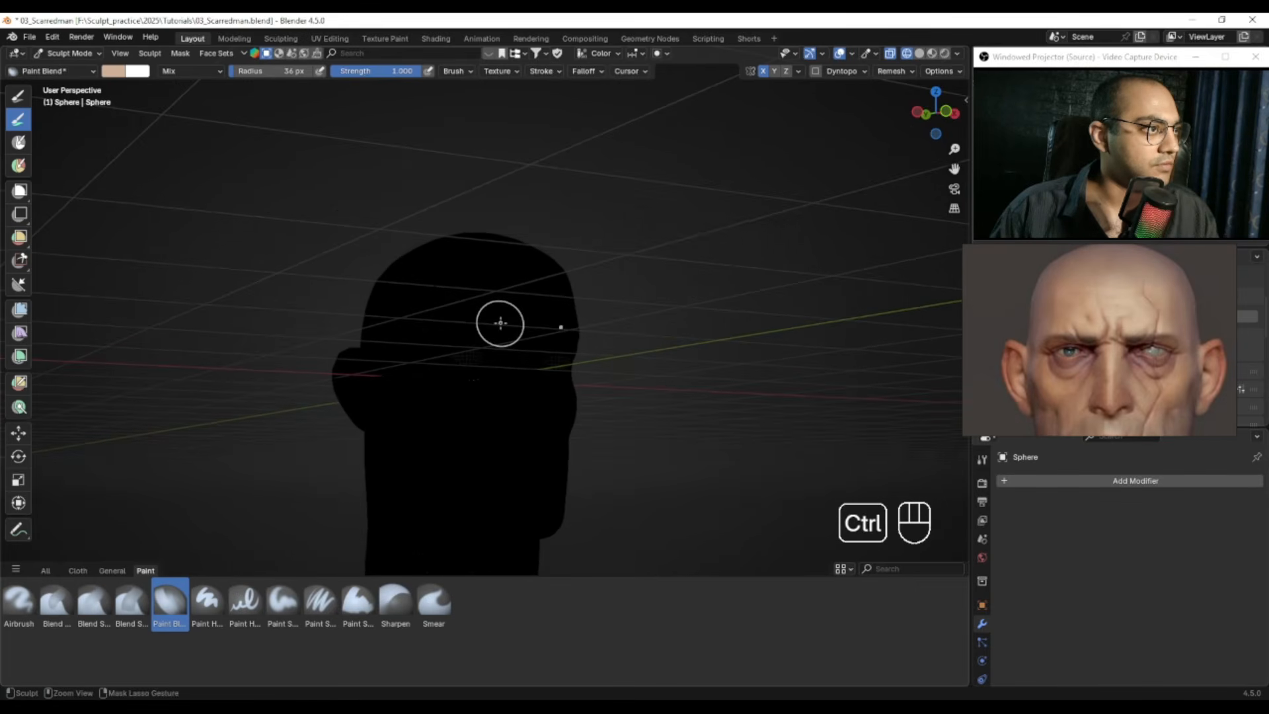
key(ctrl+z)
key(ctrl+z)
alt+middle_drag(510, 320, 581, 250)
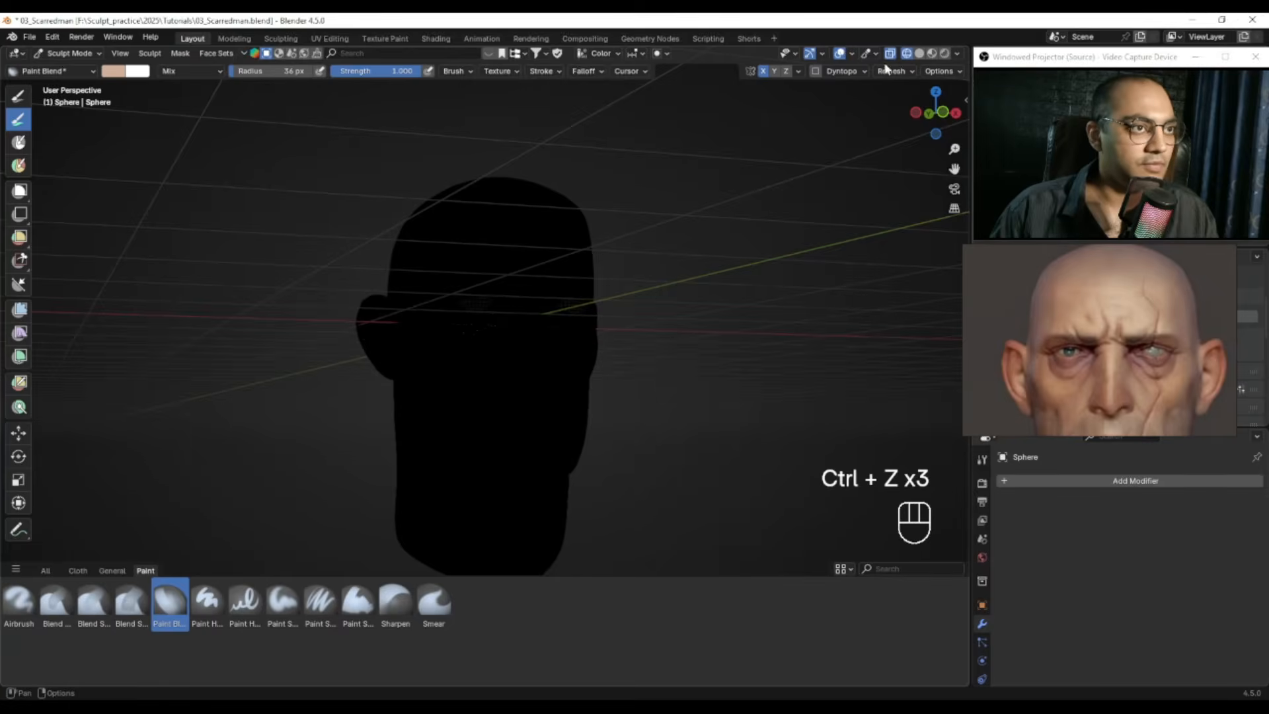
key(shift+z)
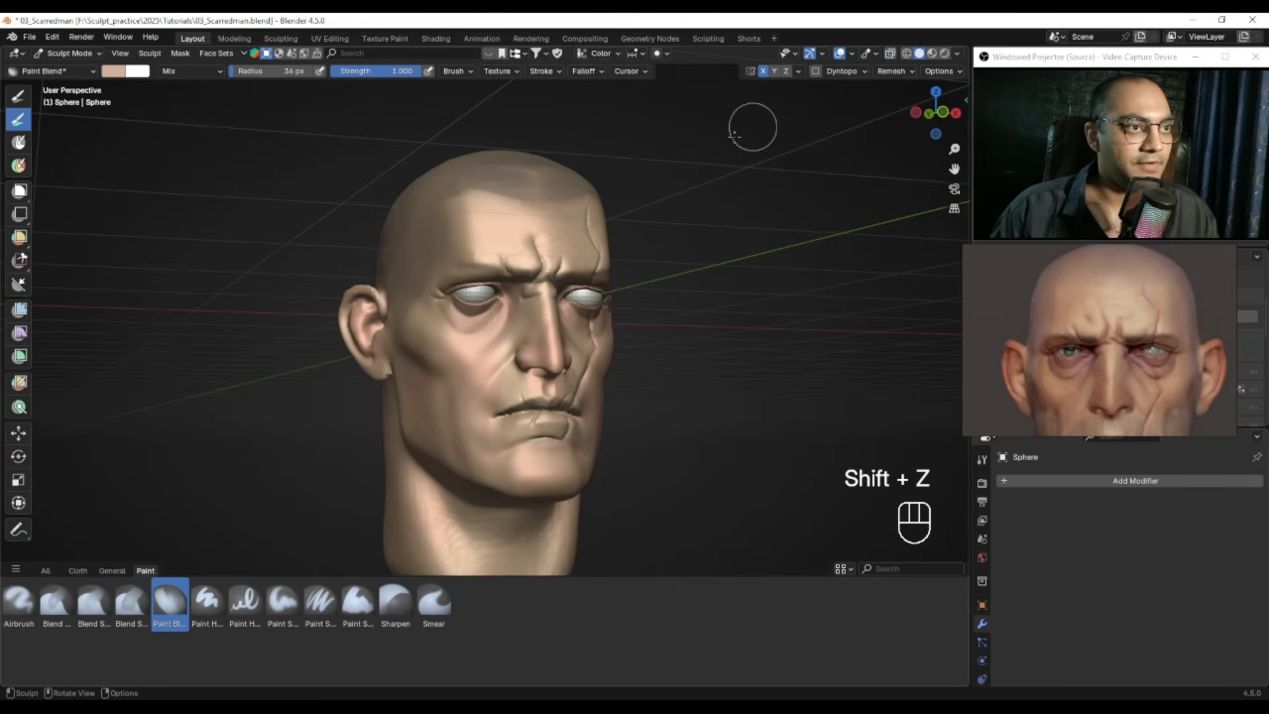
Step: Soften the colour transition between the temple and the outer brow with a 45 px brush
alt+drag(688, 198, 634, 205)
ctrl+alt+drag(595, 265, 582, 205)
alt+drag(430, 215, 487, 221)
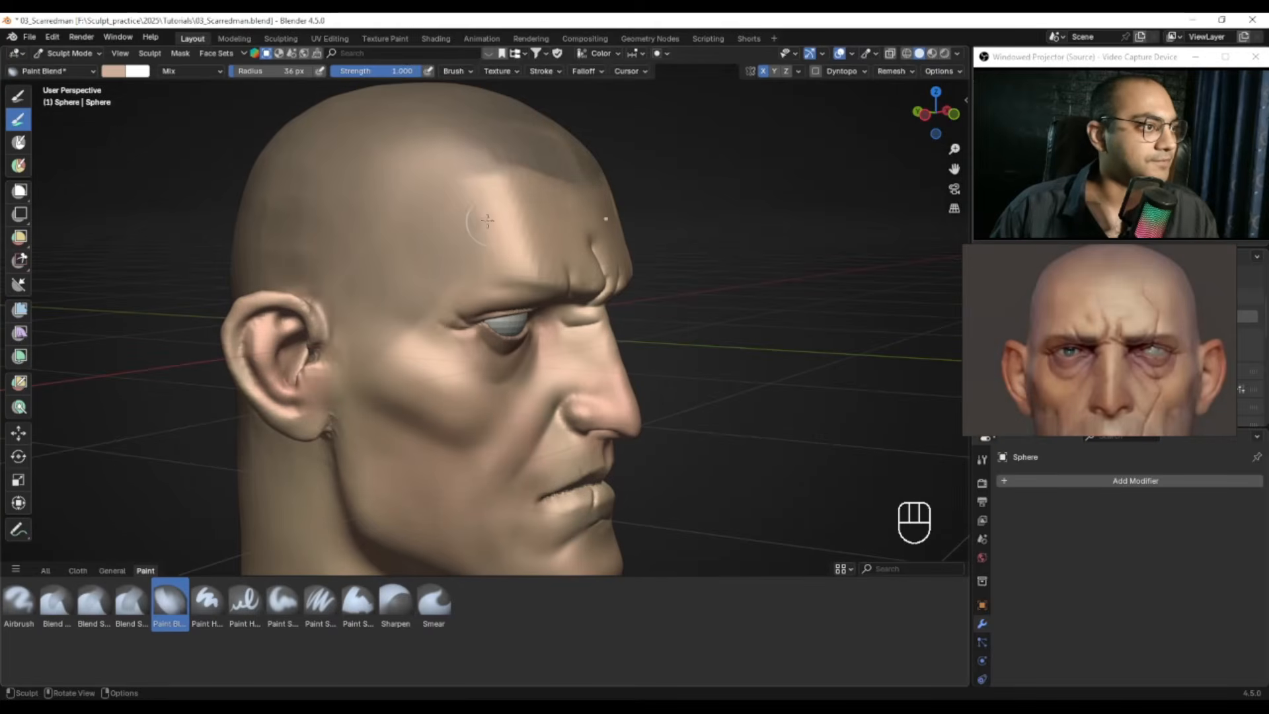
key(f)
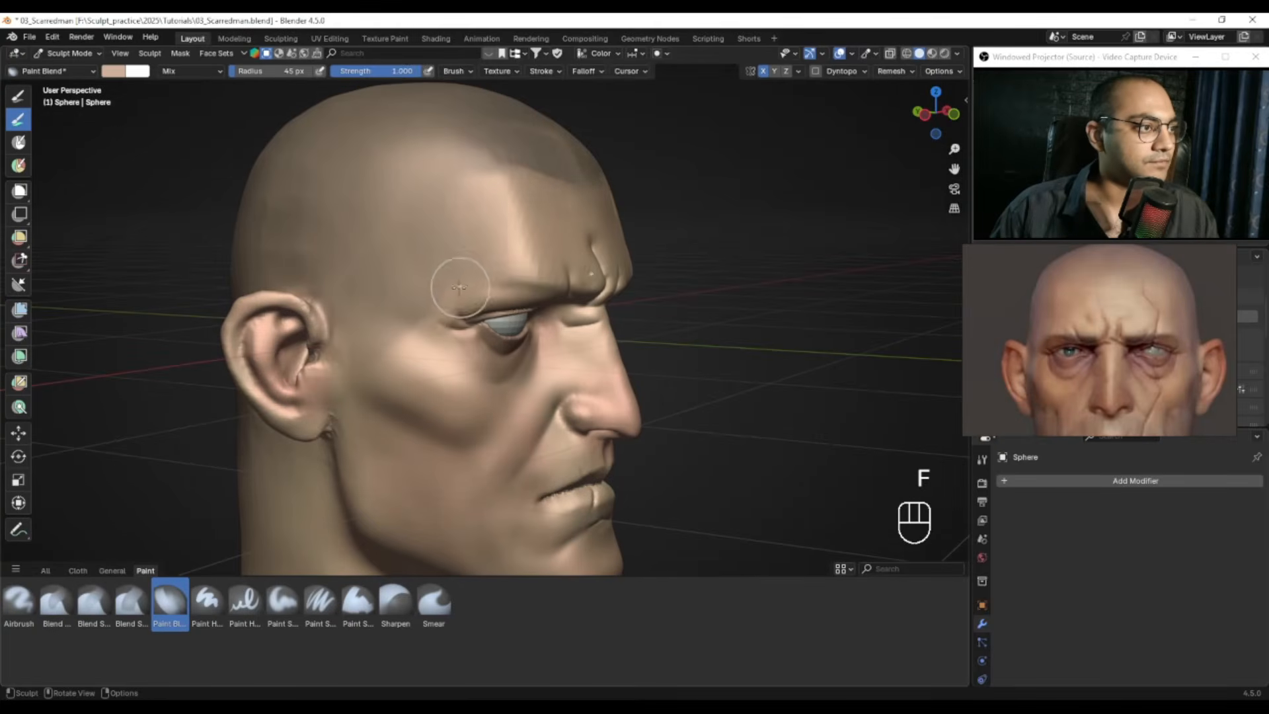
alt+drag(459, 288, 495, 251)
key(f)
click(495, 252)
Step: Blend the skin tone over the cheek and side of the jaw with a 50 px brush
alt+shift+drag(468, 371, 473, 313)
alt+drag(1124, 371, 1091, 280)
alt+drag(740, 349, 552, 300)
alt+drag(528, 357, 538, 362)
key(f)
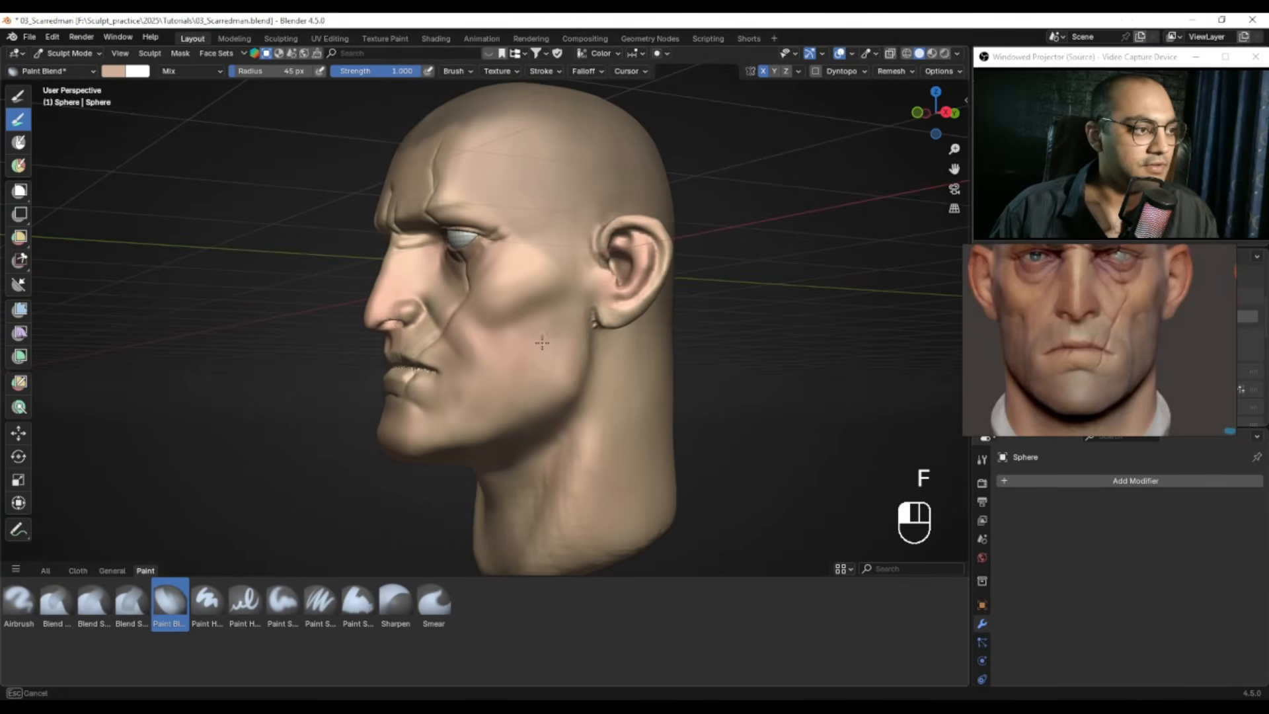
key(f)
key(f)
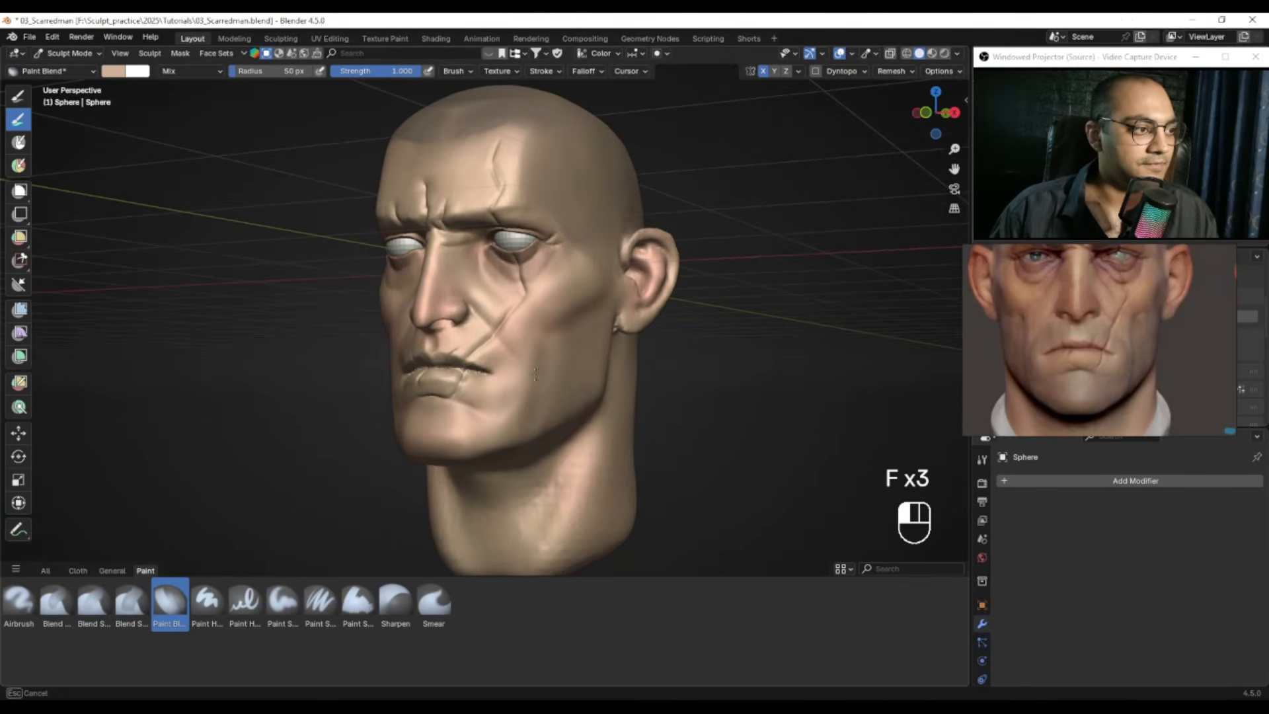
alt+drag(533, 397, 546, 423)
alt+drag(468, 430, 542, 396)
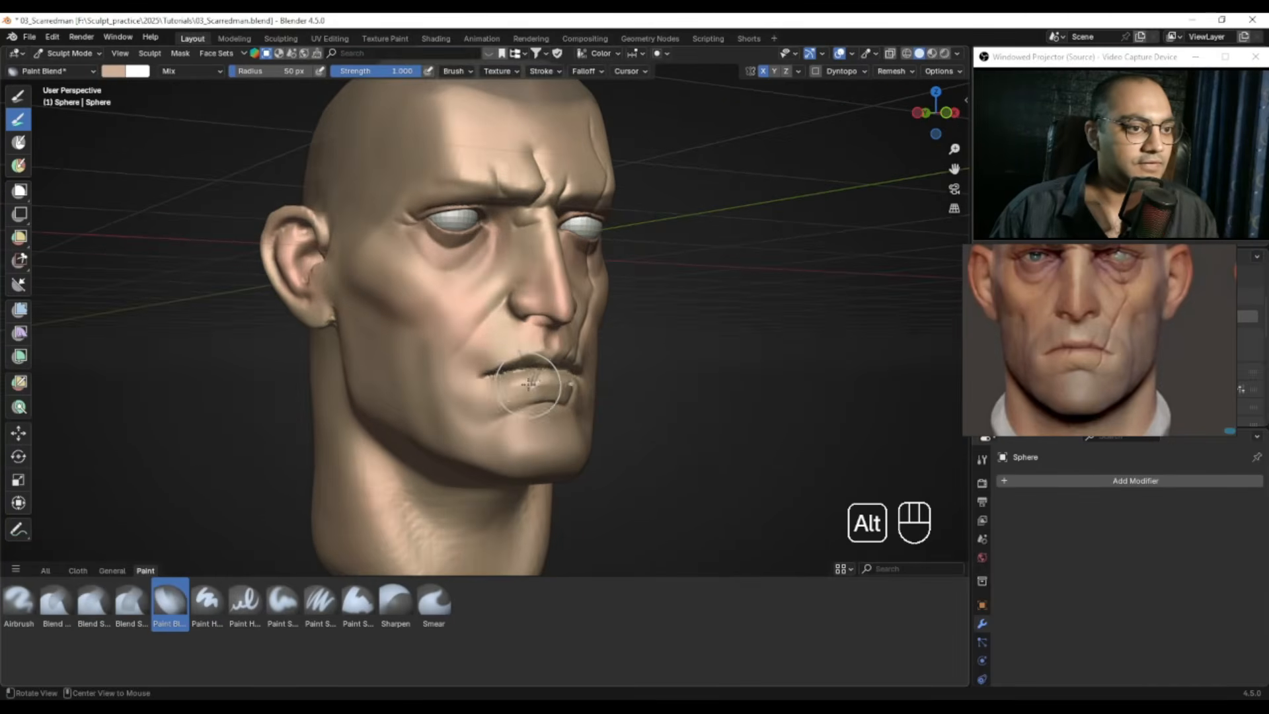
Step: Mute the brush colour to a darker greyish tone and paint the beard area over the jaw, chin and upper lip
click(114, 71)
drag(222, 108, 224, 118)
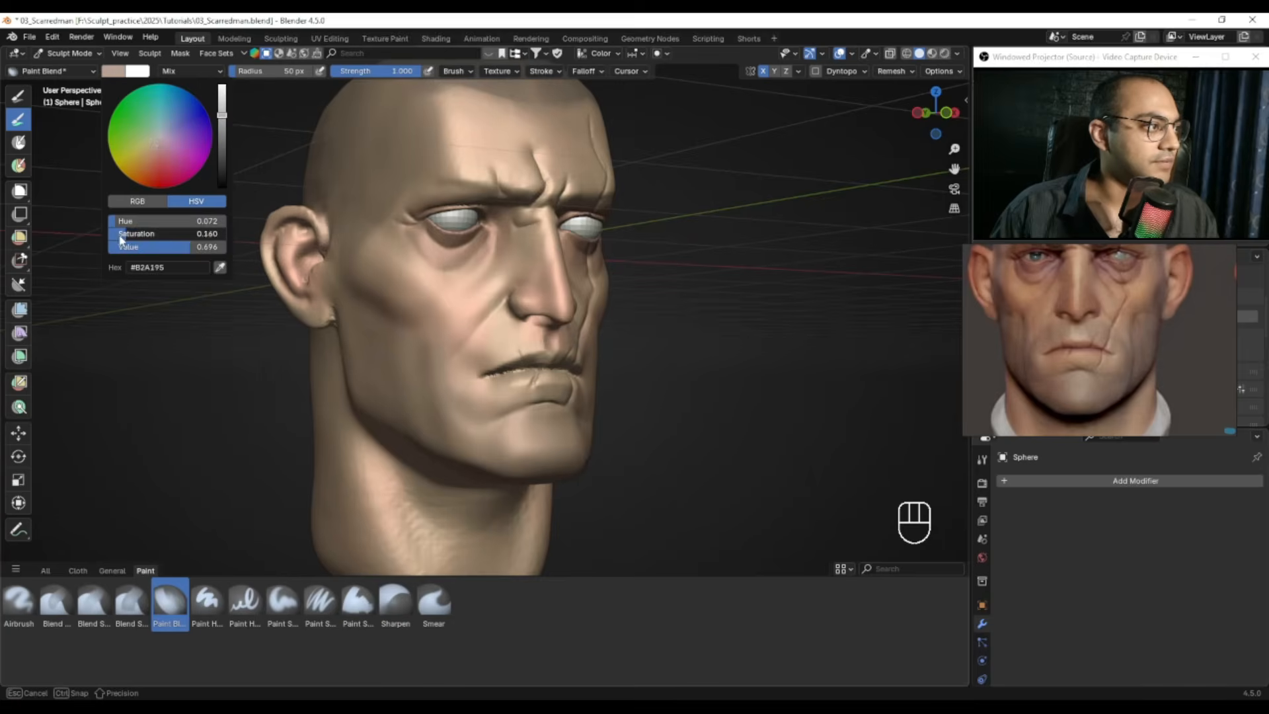
mouse_move(416, 348)
ctrl+alt+mouse_down()
mouse_move(556, 347)
mouse_move(491, 374)
ctrl+alt+mouse_up()
alt+shift+drag(474, 389, 474, 370)
ctrl+alt+drag(516, 464, 528, 419)
mouse_move(437, 431)
alt+mouse_down()
mouse_move(432, 390)
mouse_move(472, 390)
alt+mouse_up()
alt+shift+drag(405, 329, 467, 340)
Step: Refine the edge of the grey beard shading along the cheek and jaw with brush radii of 25 and 22 px
key(f)
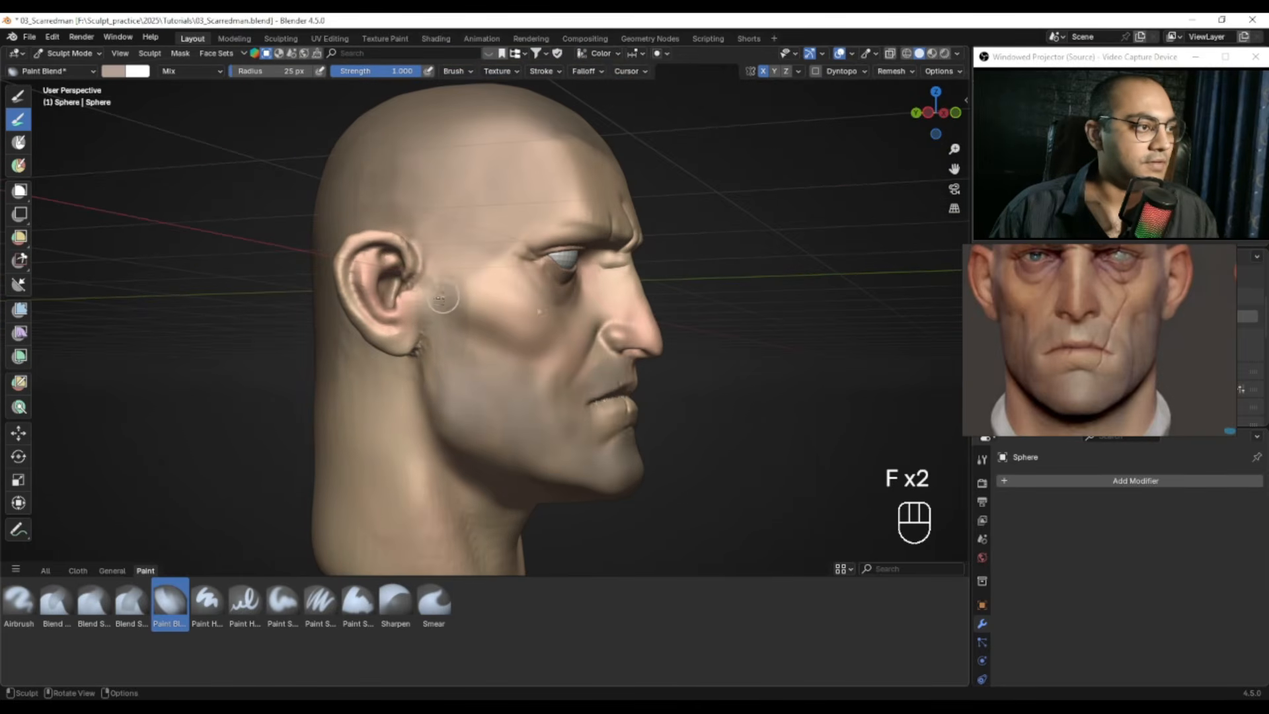
key(f)
click(453, 374)
mouse_move(476, 377)
alt+mouse_down()
mouse_move(458, 335)
mouse_move(418, 336)
mouse_move(516, 389)
mouse_move(530, 364)
alt+mouse_up()
ctrl+alt+drag(530, 364, 588, 327)
alt+drag(1041, 271, 1041, 301)
mouse_move(544, 360)
ctrl+alt+mouse_down()
mouse_move(530, 333)
mouse_move(501, 382)
ctrl+alt+mouse_up()
Step: Change the brush colour to a dusky pink and paint under the eyes and over the nose with radii of 35 and 31 px
click(113, 73)
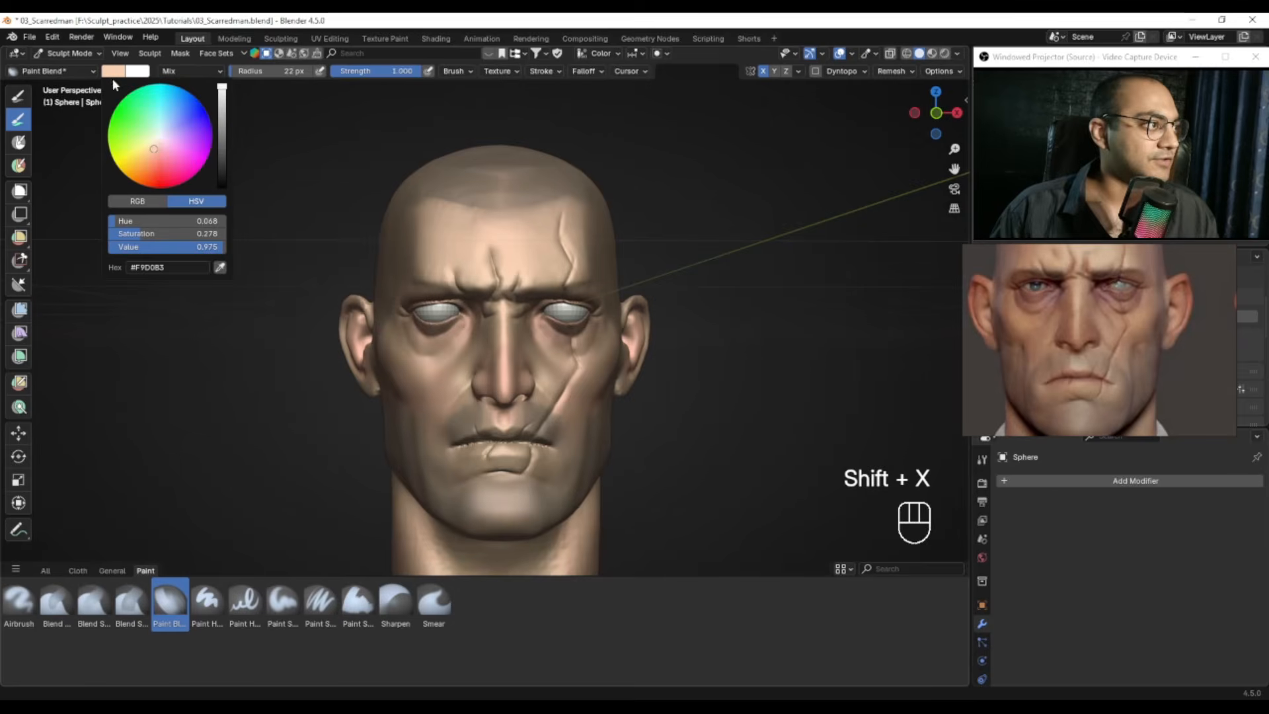
drag(224, 102, 222, 120)
drag(156, 148, 166, 149)
mouse_move(482, 323)
ctrl+alt+middle_down()
mouse_move(562, 321)
mouse_move(489, 318)
mouse_move(502, 362)
ctrl+alt+middle_up()
key(f)
click(480, 317)
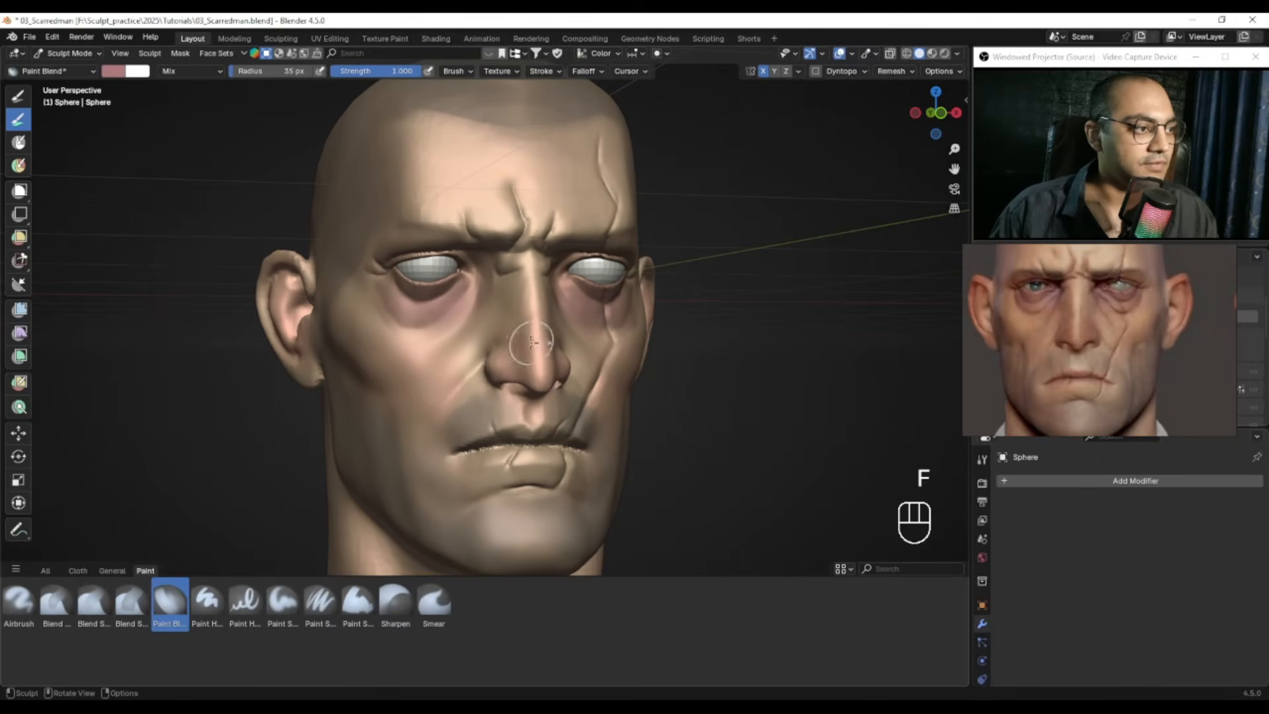
key(f)
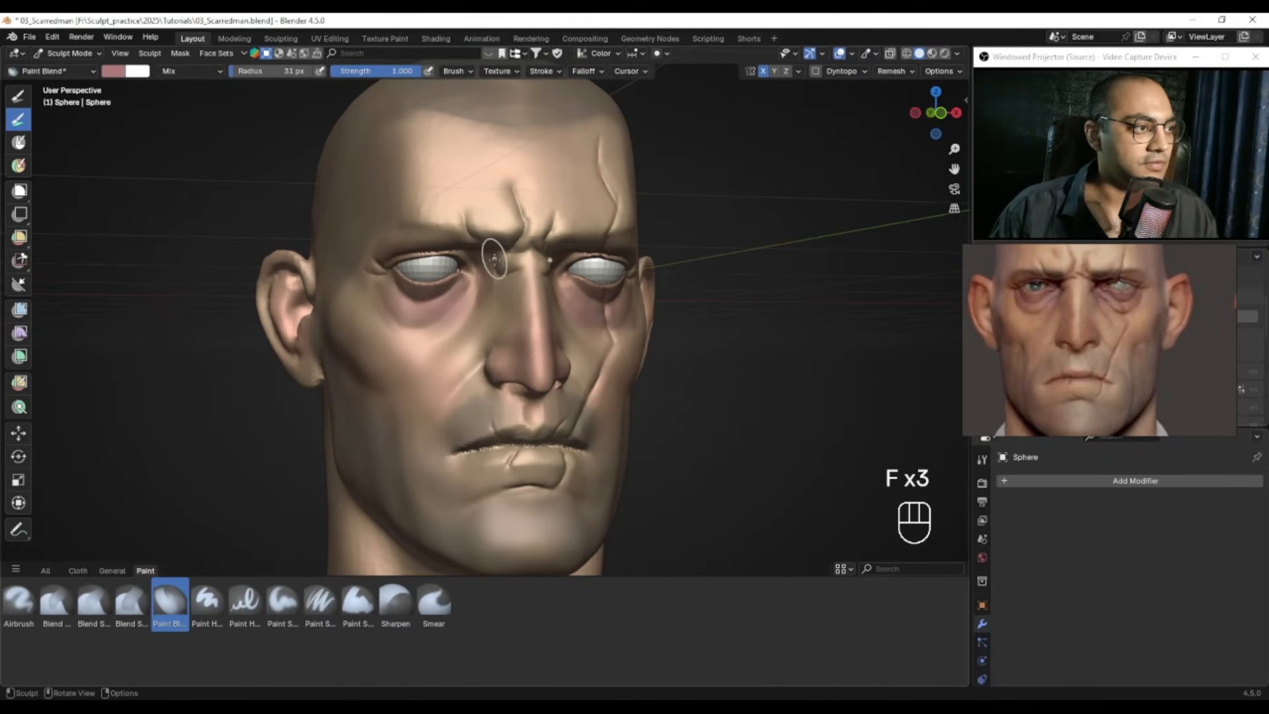
mouse_move(432, 316)
shift+mouse_down()
mouse_move(393, 304)
mouse_move(433, 313)
shift+mouse_up()
Step: Paint the lips with the dusky pink, using brush radii of 21 and 27 px
ctrl+alt+drag(436, 317, 440, 417)
mouse_move(439, 417)
alt+mouse_down()
mouse_move(473, 430)
mouse_move(485, 390)
alt+mouse_up()
mouse_move(486, 390)
ctrl+alt+mouse_down()
mouse_move(493, 344)
mouse_move(519, 350)
ctrl+alt+mouse_up()
mouse_move(519, 370)
ctrl+alt+mouse_down()
mouse_move(525, 307)
mouse_move(573, 348)
mouse_move(565, 325)
ctrl+alt+mouse_up()
key(f)
key(f)
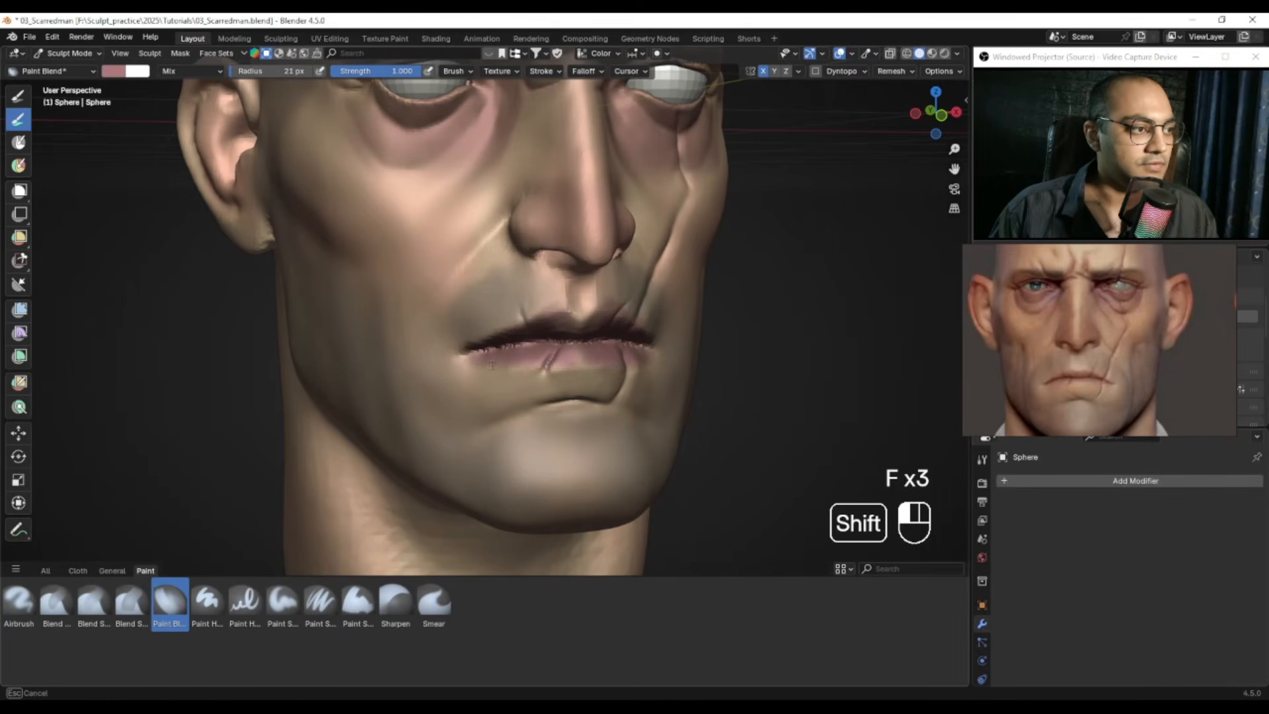
key(f)
click(519, 362)
key(f)
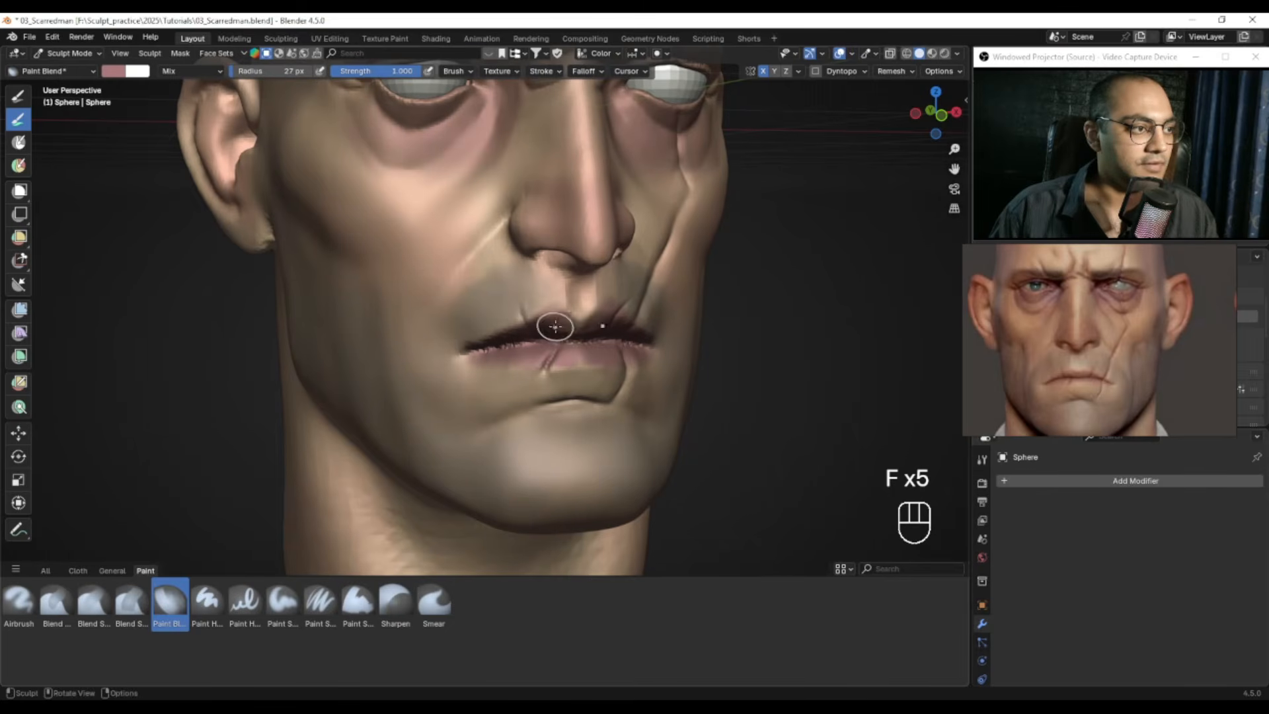
mouse_move(545, 355)
shift+mouse_down()
mouse_move(554, 342)
mouse_move(562, 363)
mouse_move(564, 320)
shift+mouse_up()
Step: Sample nearby tones and soften the lip colour into the surrounding skin with brush radii of 28 and 38 px, undoing the last stroke
key(shift+x)
key(f)
click(571, 328)
mouse_move(557, 345)
middle_down()
mouse_move(599, 355)
mouse_move(607, 332)
middle_up()
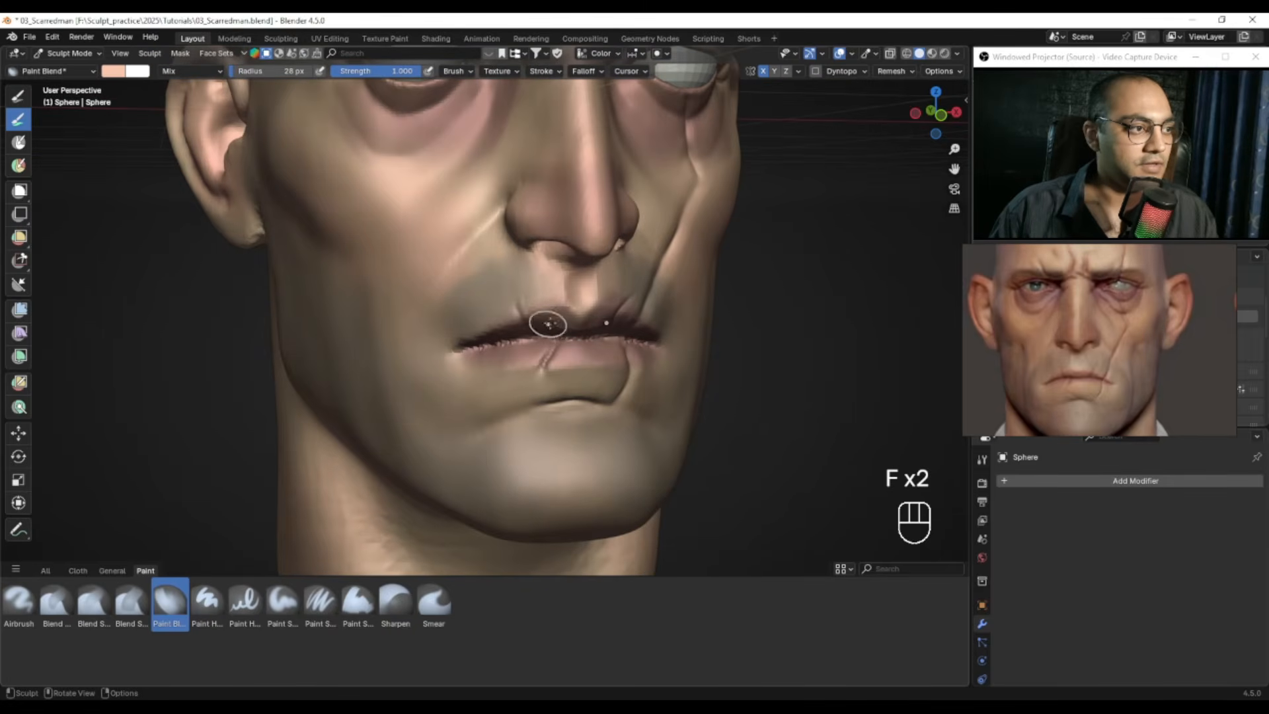
click(518, 362)
middle_drag(518, 362, 572, 304)
key(shift+x)
mouse_move(564, 317)
alt+mouse_down()
mouse_move(582, 362)
mouse_move(573, 397)
mouse_move(563, 377)
mouse_move(581, 371)
alt+mouse_up()
key(f)
click(588, 374)
key(shift+x)
key(f)
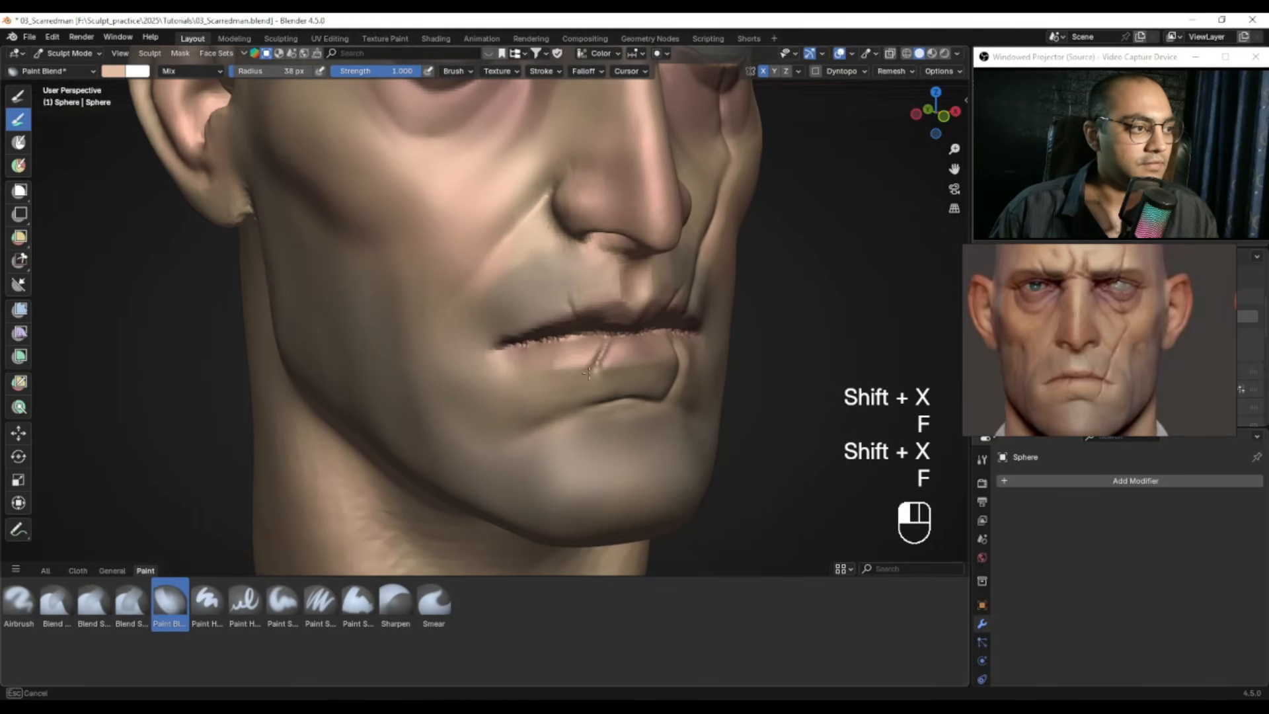
key(ctrl+z)
Step: Select the Crease Polish brush and clean up the line between the lips with a 40 px radius
ctrl+alt+drag(542, 376, 423, 433)
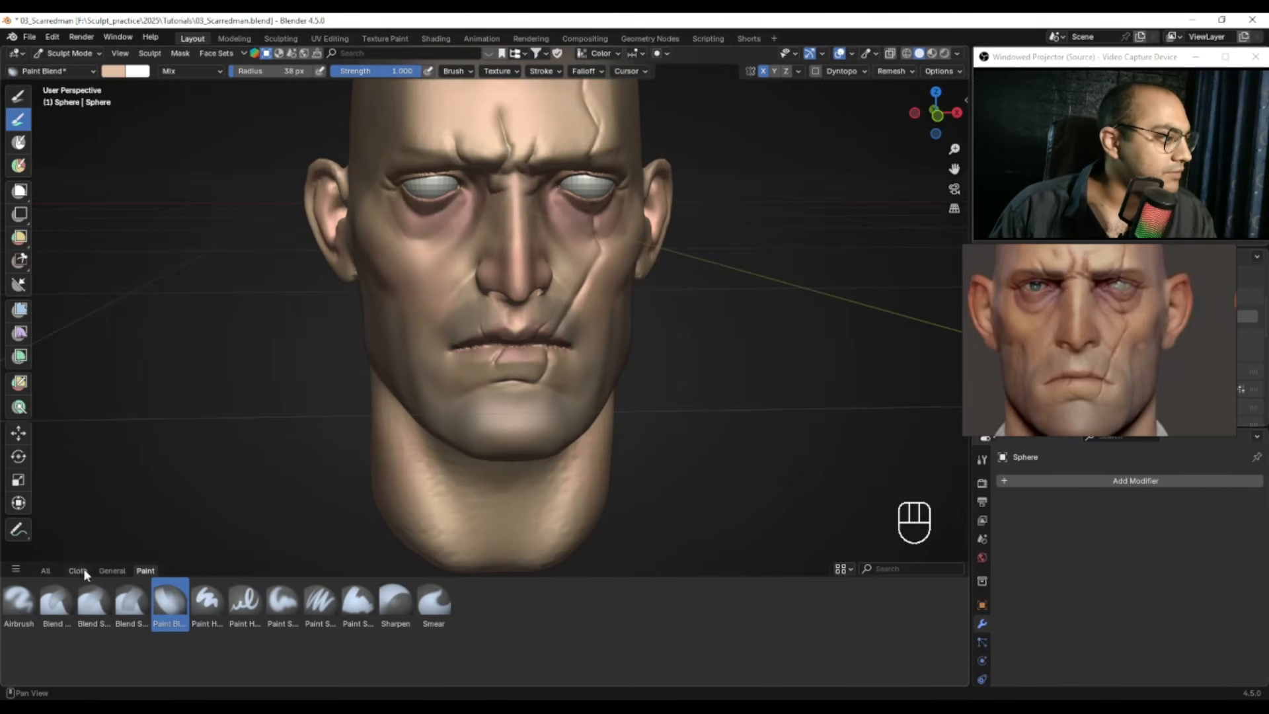
click(78, 571)
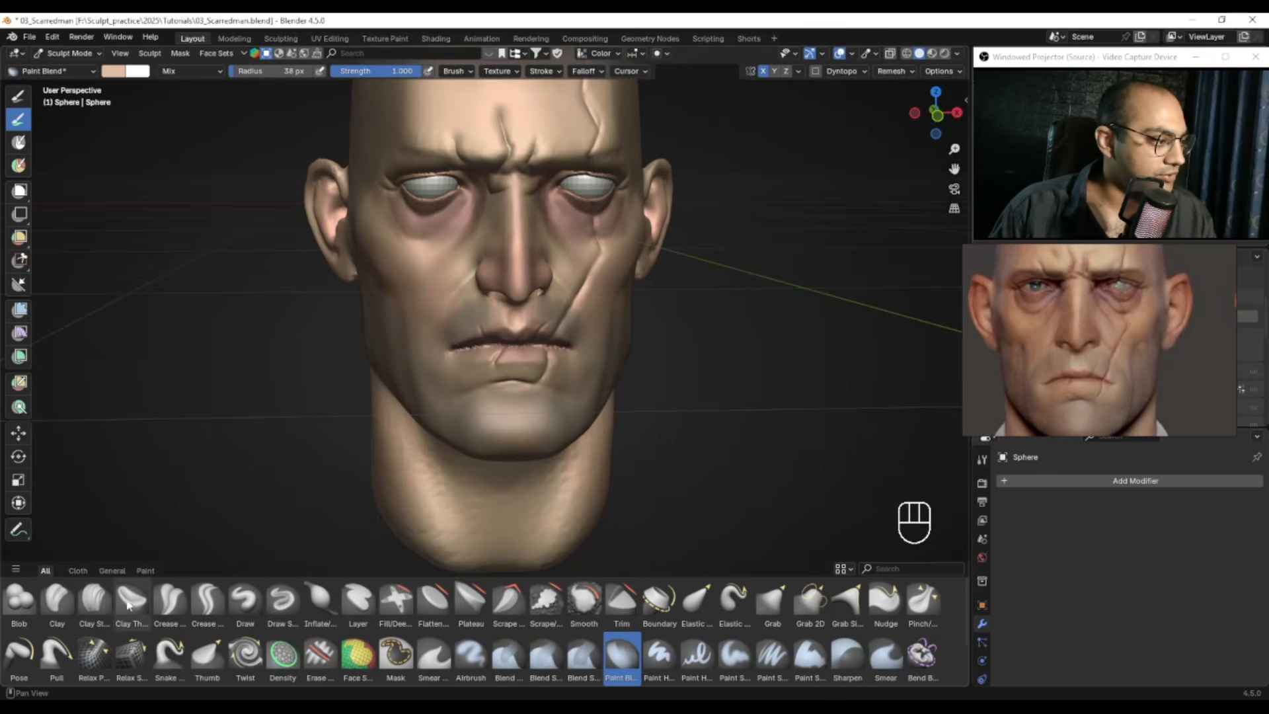
click(172, 605)
mouse_move(351, 438)
ctrl+middle_down()
mouse_move(589, 207)
mouse_move(529, 251)
mouse_move(582, 277)
ctrl+middle_up()
shift+middle_drag(582, 277, 582, 321)
key(f)
click(577, 327)
key(f)
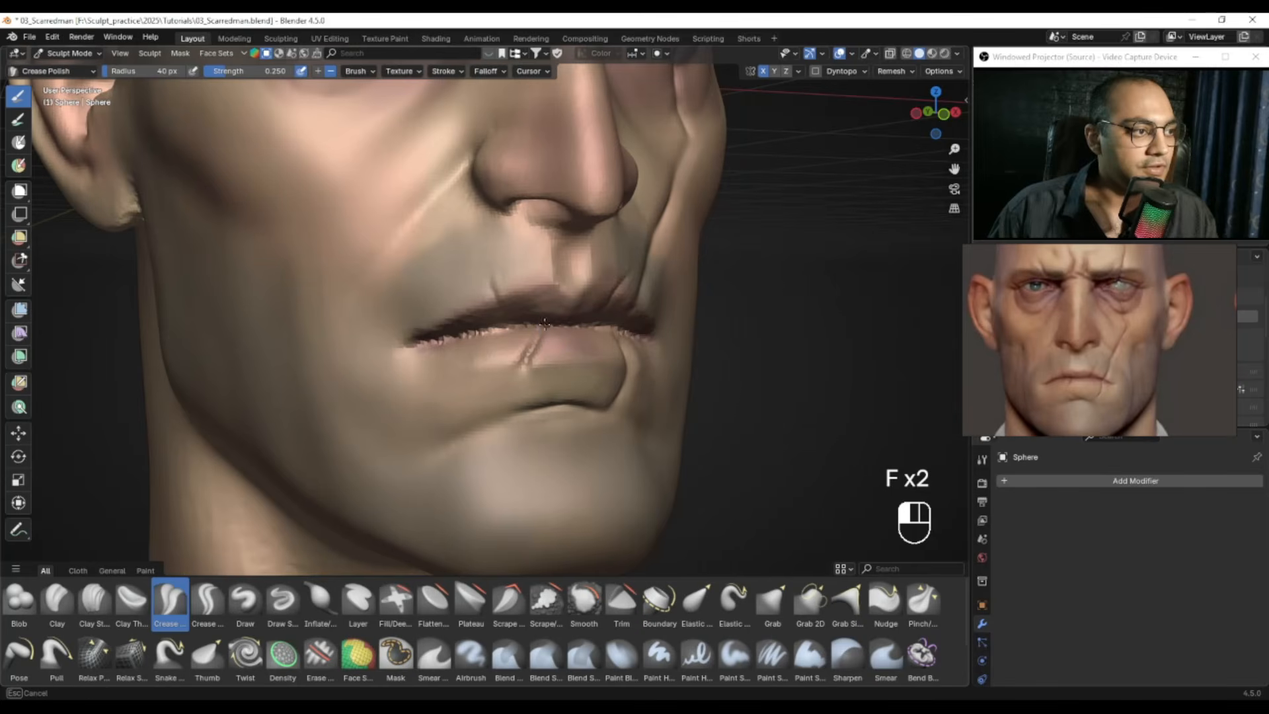
drag(515, 327, 503, 329)
Step: Polish the rough crease at the corner of the mouth with the brush radius reduced to 34 px
middle_drag(522, 327, 554, 325)
shift+middle_drag(554, 326, 519, 335)
key(f)
click(513, 335)
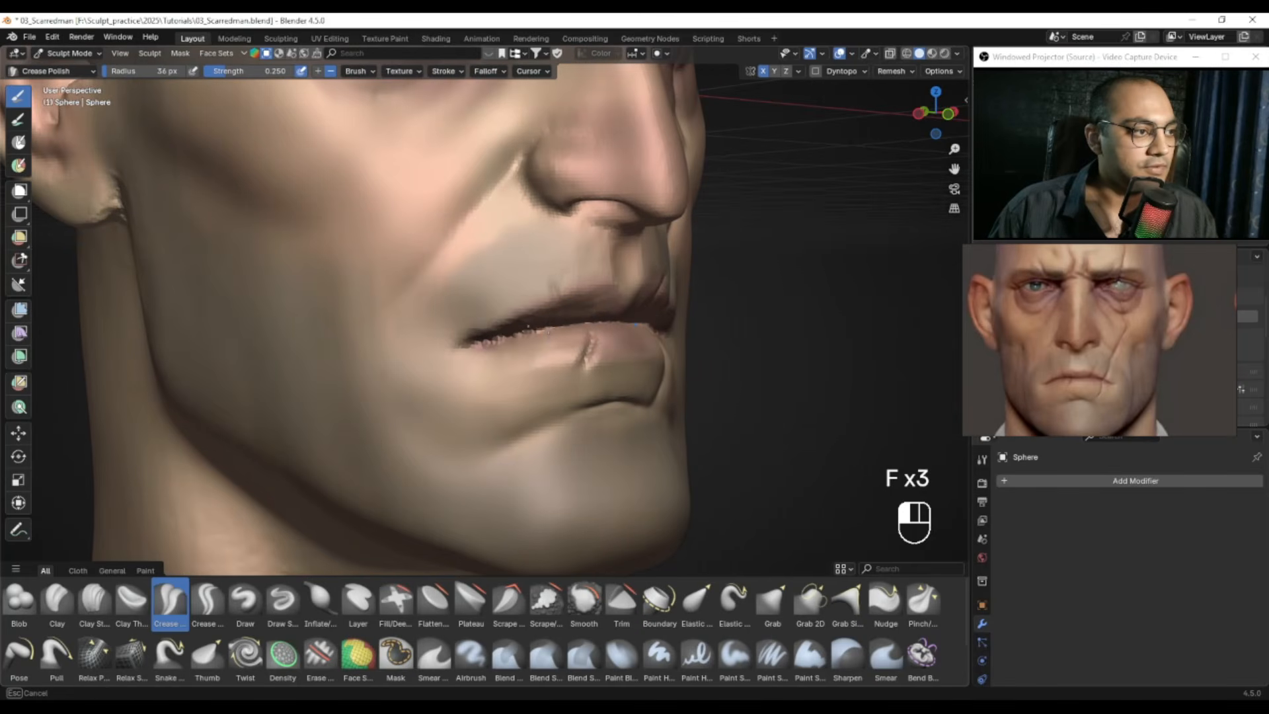
drag(517, 341, 535, 334)
Step: Adjust the shape of the mouth with the Grab brush at a 107 px radius
mouse_move(534, 335)
alt+shift+mouse_down()
mouse_move(526, 323)
mouse_move(546, 332)
mouse_move(532, 330)
mouse_move(555, 316)
mouse_move(518, 306)
mouse_move(481, 320)
alt+shift+mouse_up()
key(f)
click(541, 336)
key(g)
key(f)
key(f)
click(486, 328)
mouse_move(395, 339)
mouse_down()
mouse_move(397, 328)
mouse_move(396, 444)
mouse_up()
alt+drag(462, 374, 457, 315)
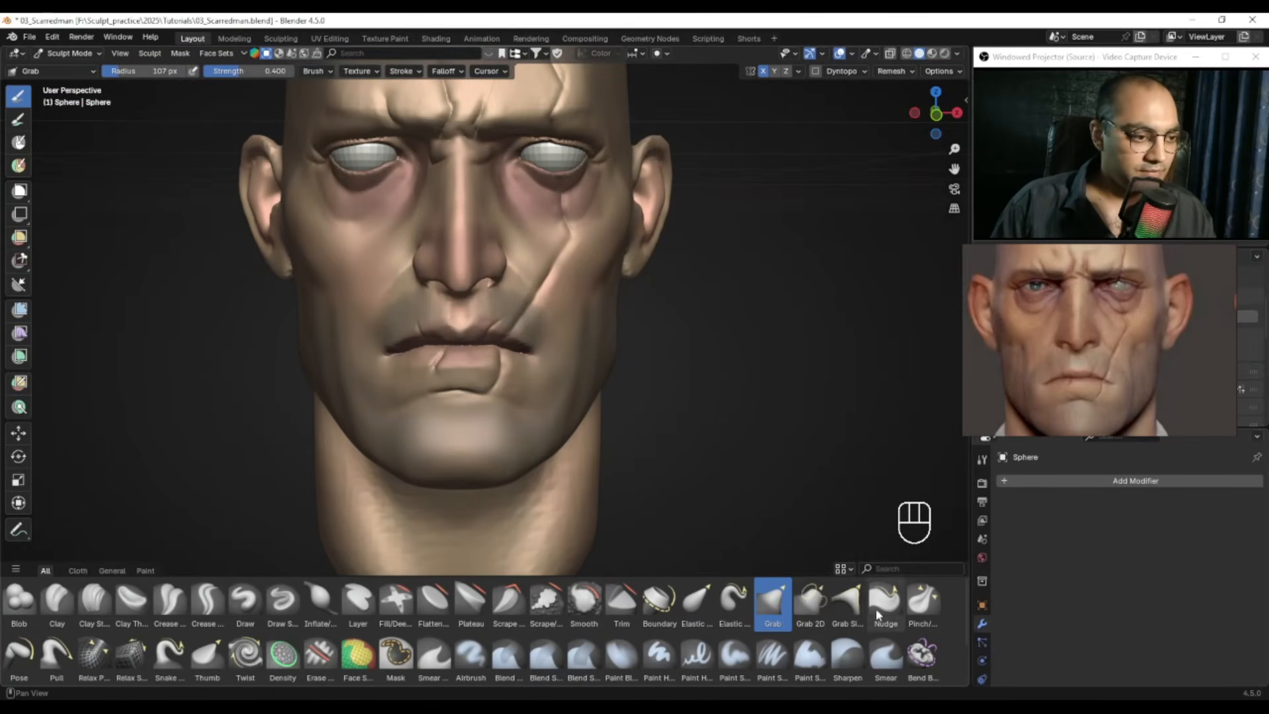
Step: Tighten the line between the lips with the Pinch/Magnify brush at a 109 px radius
click(922, 605)
ctrl+alt+drag(489, 380, 490, 278)
alt+drag(522, 329, 570, 334)
key(f)
key(f)
click(603, 337)
key(ctrl+z)
key(f)
drag(551, 332, 552, 337)
key(f)
click(525, 332)
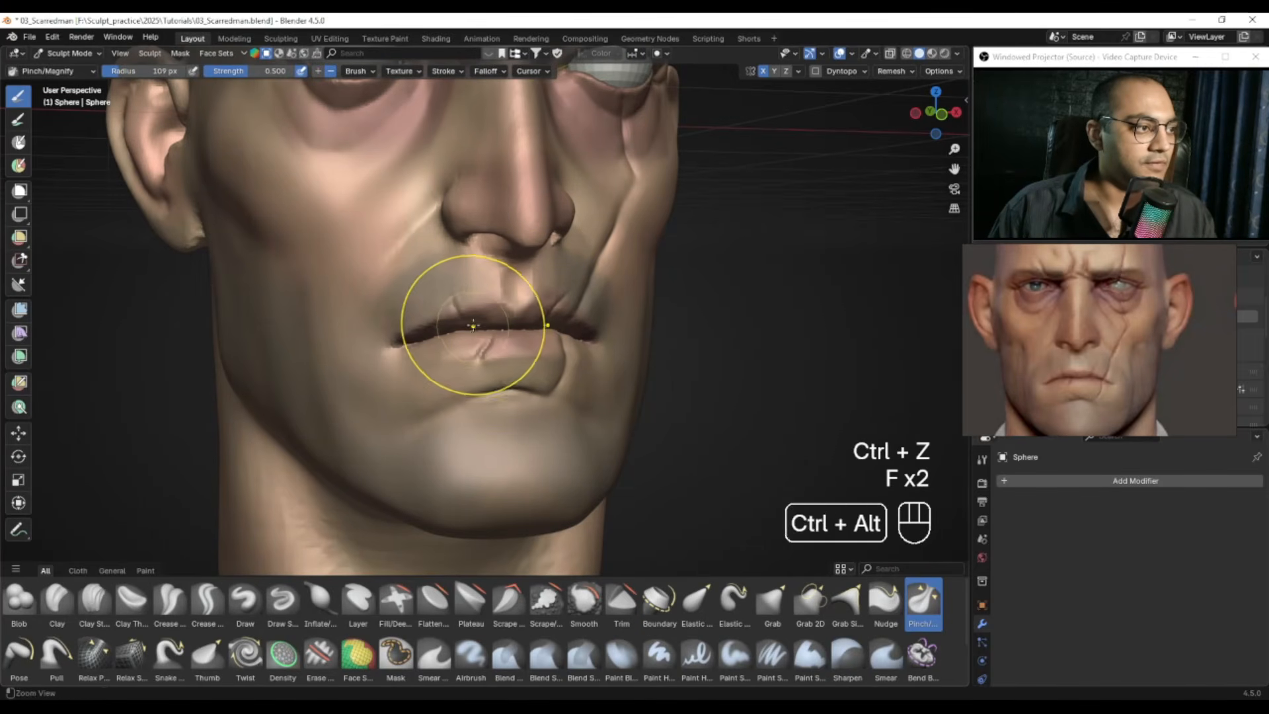
Step: Switch to Object Mode and select the mirrored eyeballs
ctrl+alt+drag(473, 325, 477, 423)
alt+drag(529, 371, 512, 350)
alt+drag(530, 344, 550, 324)
mouse_move(550, 324)
alt+mouse_down()
mouse_move(552, 342)
mouse_move(478, 289)
mouse_move(510, 321)
mouse_move(486, 286)
alt+mouse_up()
key(ctrl+Tab)
click(370, 295)
click(435, 301)
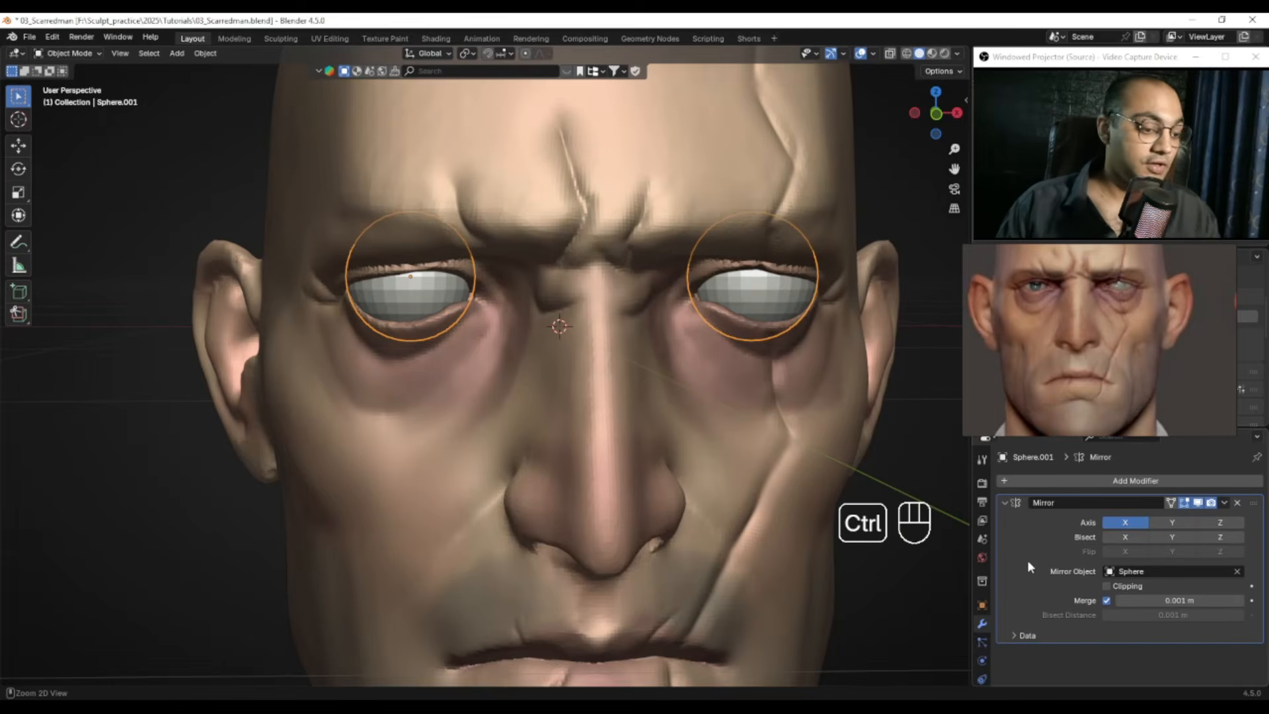
Step: Add a level 4 subdivision surface to the mirrored eyeballs and apply the Subdivision modifier
key(ctrl+4)
ctrl+alt+drag(580, 362, 567, 396)
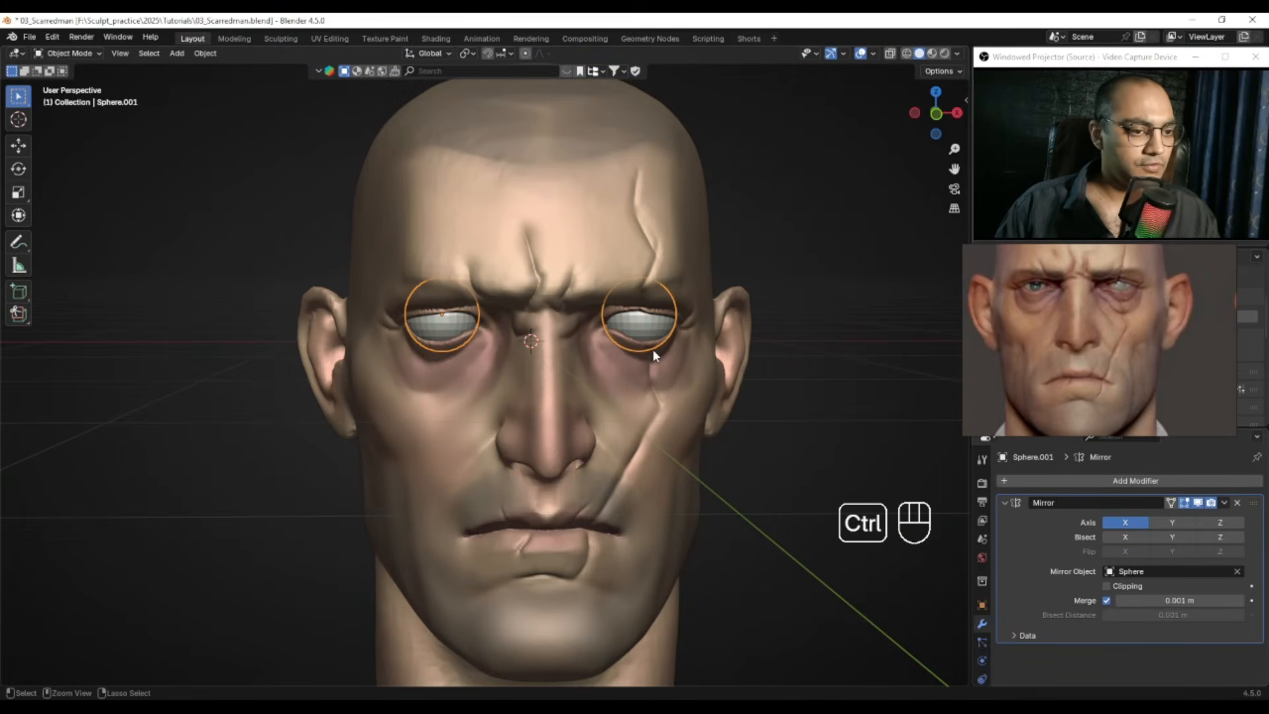
key(ctrl+2)
key(ctrl+3)
key(ctrl+4)
alt+middle_drag(1057, 590, 1056, 528)
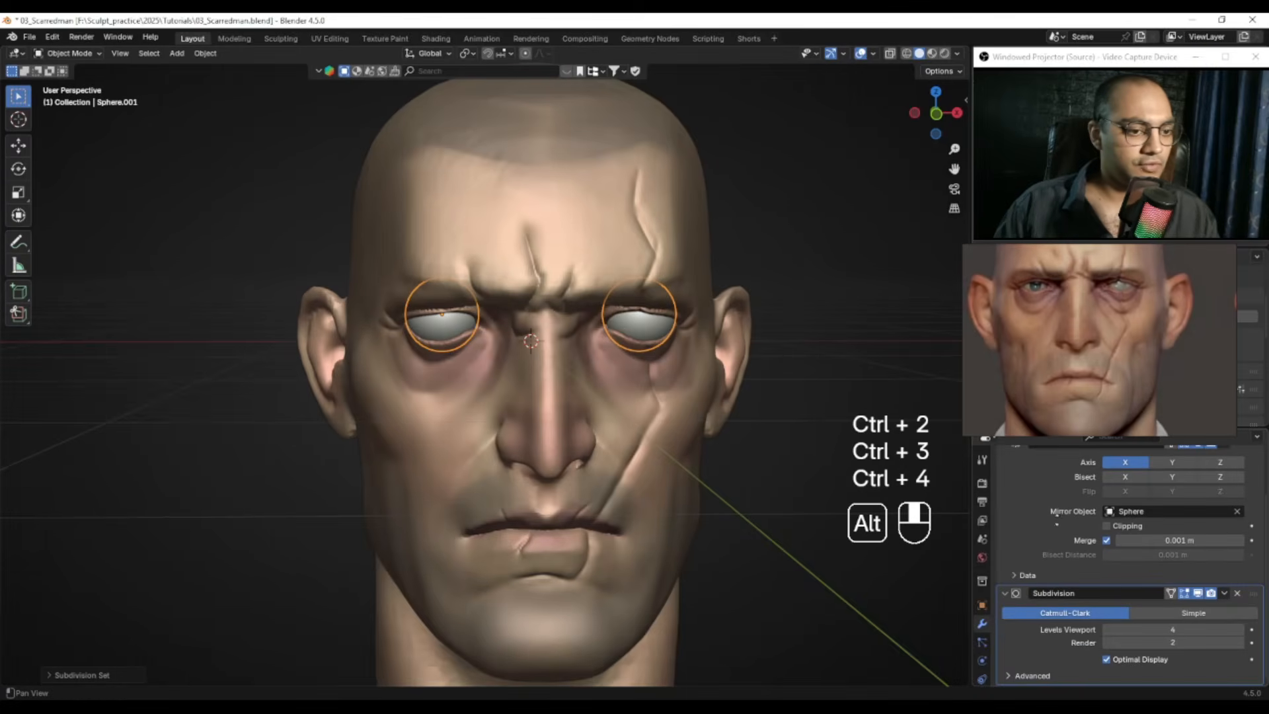
key(ctrl+a)
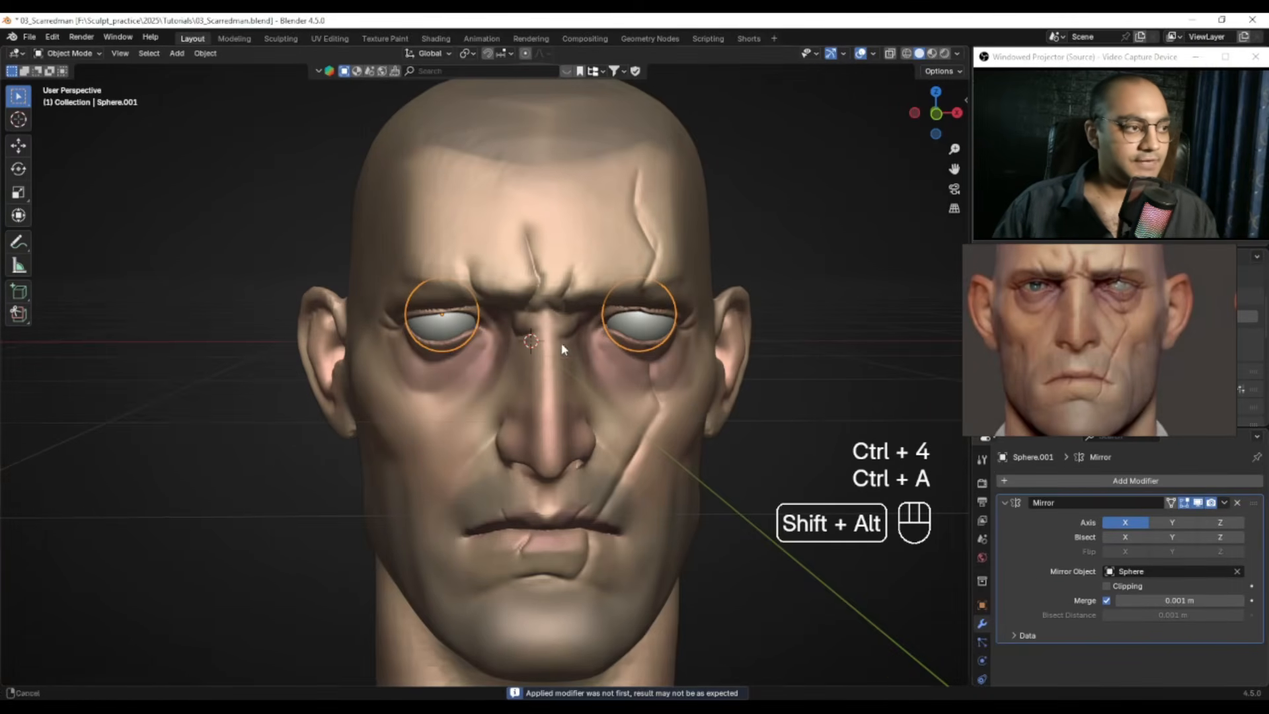
Step: Switch the eyeballs to Sculpt Mode with the Draw brush active
alt+shift+drag(567, 346, 567, 380)
ctrl+alt+drag(567, 380, 537, 335)
click(420, 357)
click(421, 358)
key(ctrl+Tab)
alt+shift+drag(423, 401, 457, 407)
ctrl+alt+drag(456, 406, 464, 323)
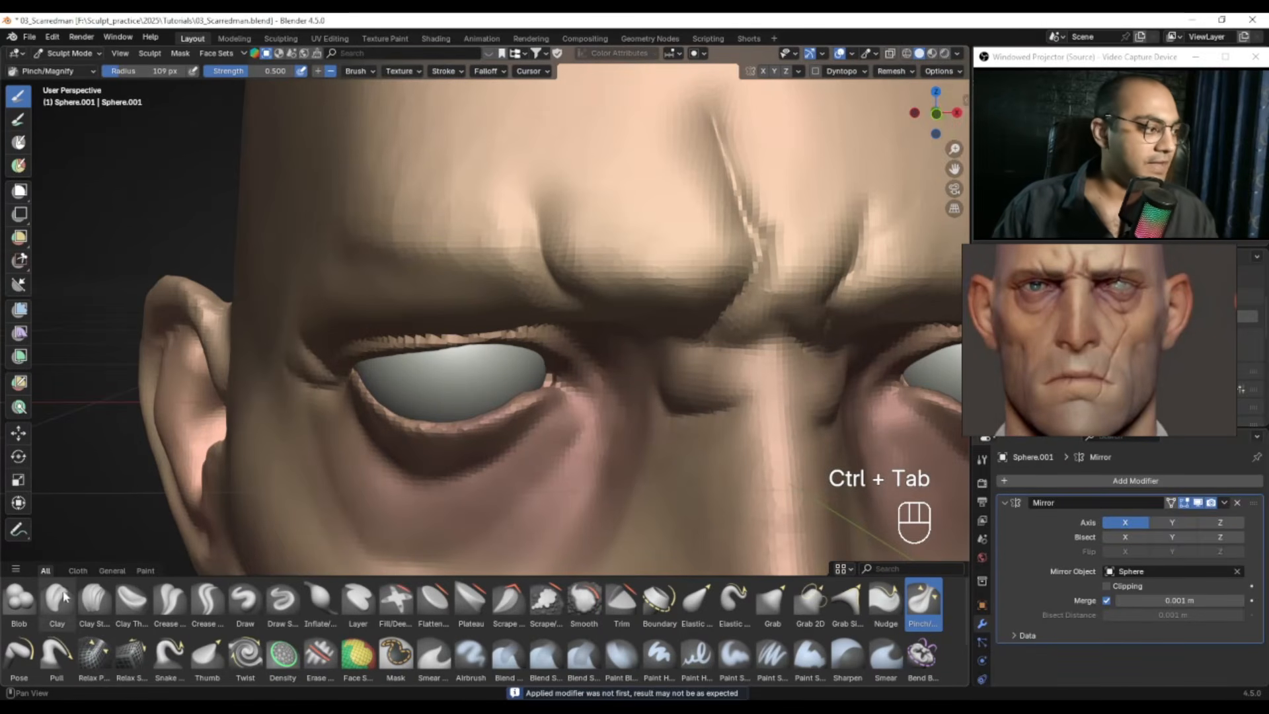
click(245, 598)
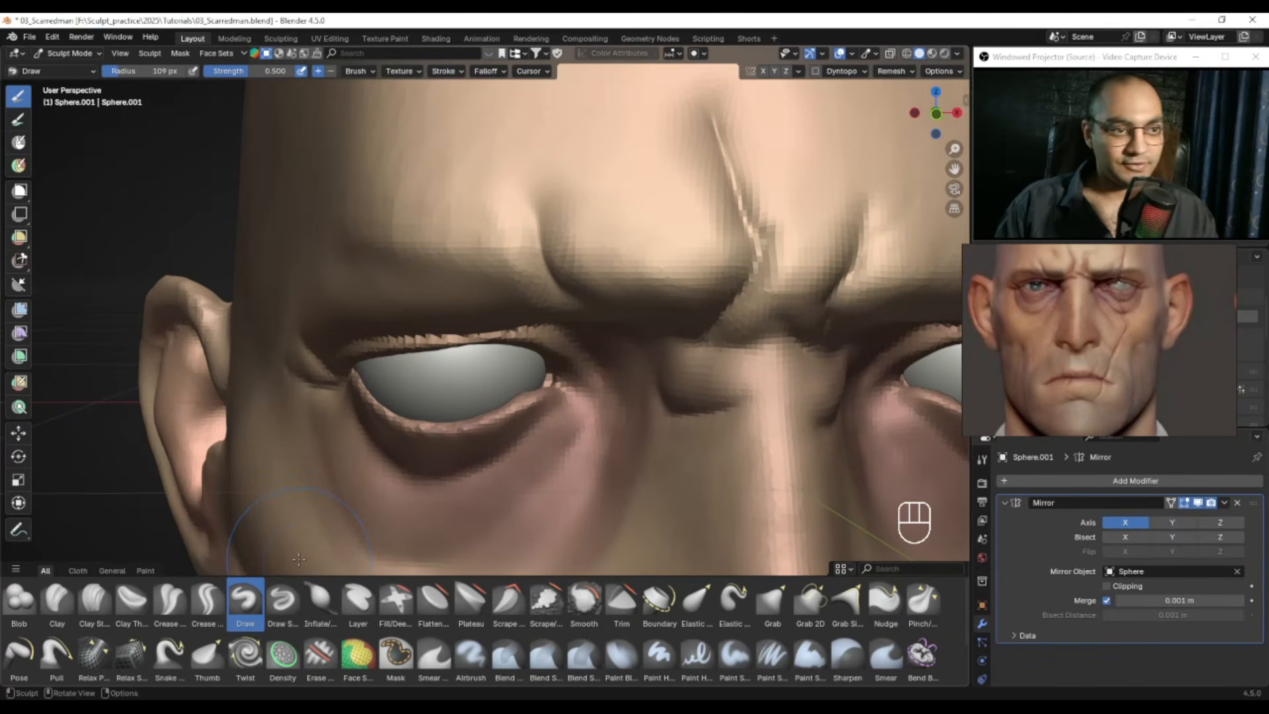
Step: Carve a round iris hollow into the front of the eyeballs with the inverted Draw brush at a 69 px radius
key(KP_1)
ctrl+middle_drag(566, 227, 405, 353)
mouse_move(405, 353)
shift+middle_down()
mouse_move(418, 316)
mouse_move(453, 324)
mouse_move(466, 378)
mouse_move(454, 318)
shift+middle_up()
key(f)
click(448, 304)
scroll(448, 304, up, 1)
key(ctrl+z)
key(f)
click(461, 318)
mouse_move(460, 316)
ctrl+mouse_down()
mouse_move(449, 313)
mouse_move(476, 305)
mouse_move(463, 303)
ctrl+mouse_up()
key(f)
click(449, 315)
mouse_move(441, 312)
ctrl+middle_down()
mouse_move(512, 381)
mouse_move(467, 304)
ctrl+middle_up()
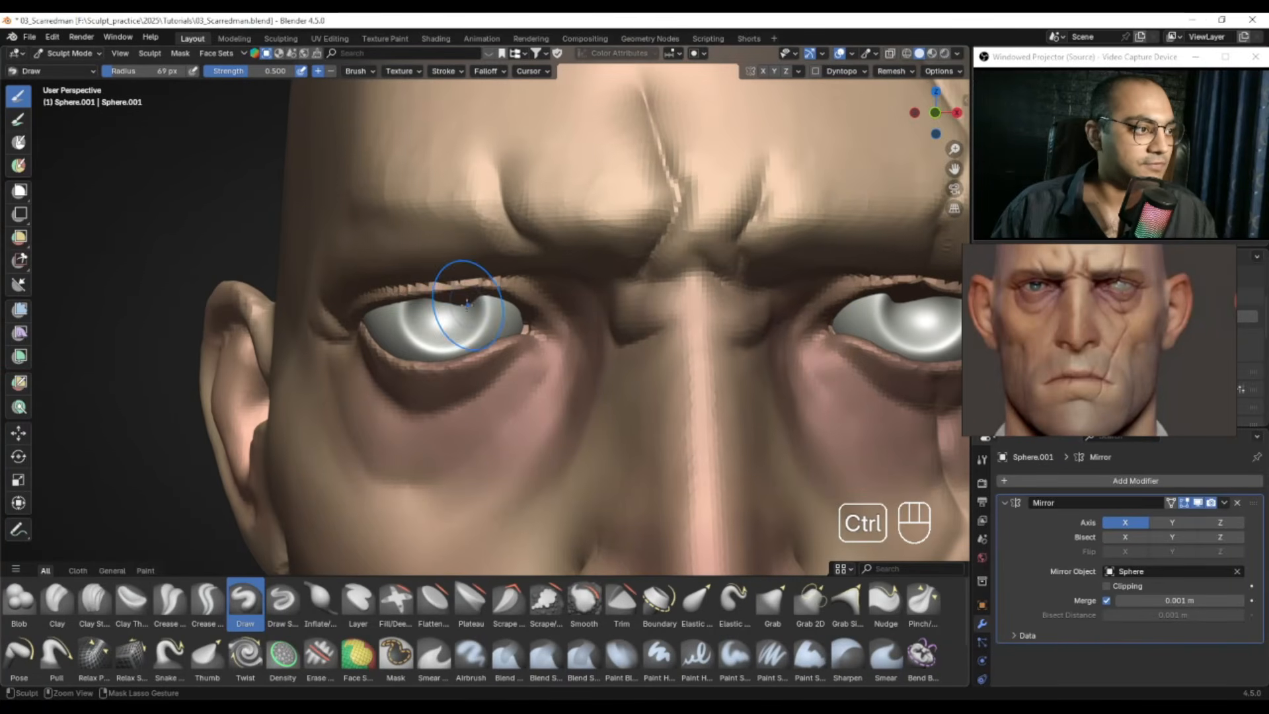
Step: Switch from sculpting the eyeballs to sculpting the head mesh
key(ctrl+Tab)
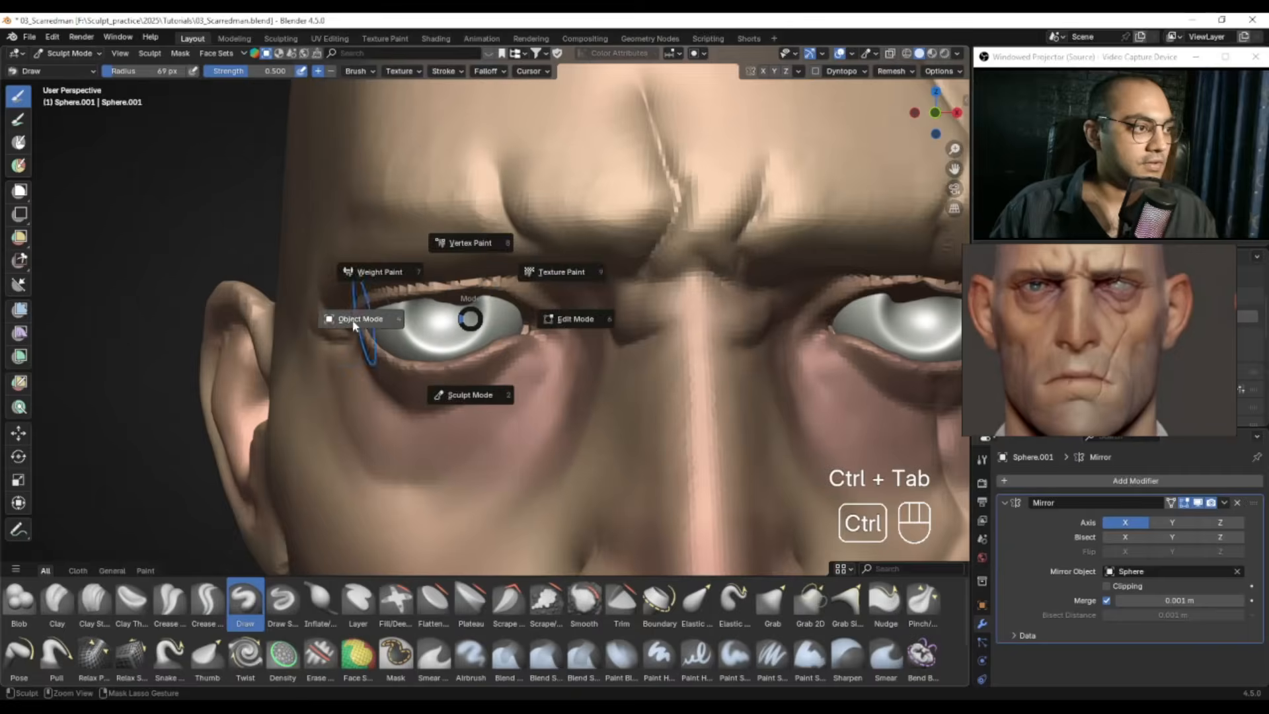
click(378, 321)
mouse_move(462, 323)
alt+mouse_down()
mouse_move(534, 255)
mouse_move(520, 310)
mouse_move(557, 331)
mouse_move(515, 225)
mouse_move(480, 295)
alt+mouse_up()
click(514, 222)
key(ctrl+Tab)
click(509, 248)
Step: Push back the head surface overlapping the eyeball under the upper eyelid, using the inverted Draw brush at a 70 px radius
mouse_move(480, 295)
ctrl+alt+mouse_down()
mouse_move(501, 239)
mouse_move(482, 267)
mouse_move(510, 278)
mouse_move(476, 227)
mouse_move(548, 288)
ctrl+alt+mouse_up()
key(f)
click(496, 285)
ctrl+drag(512, 255, 458, 243)
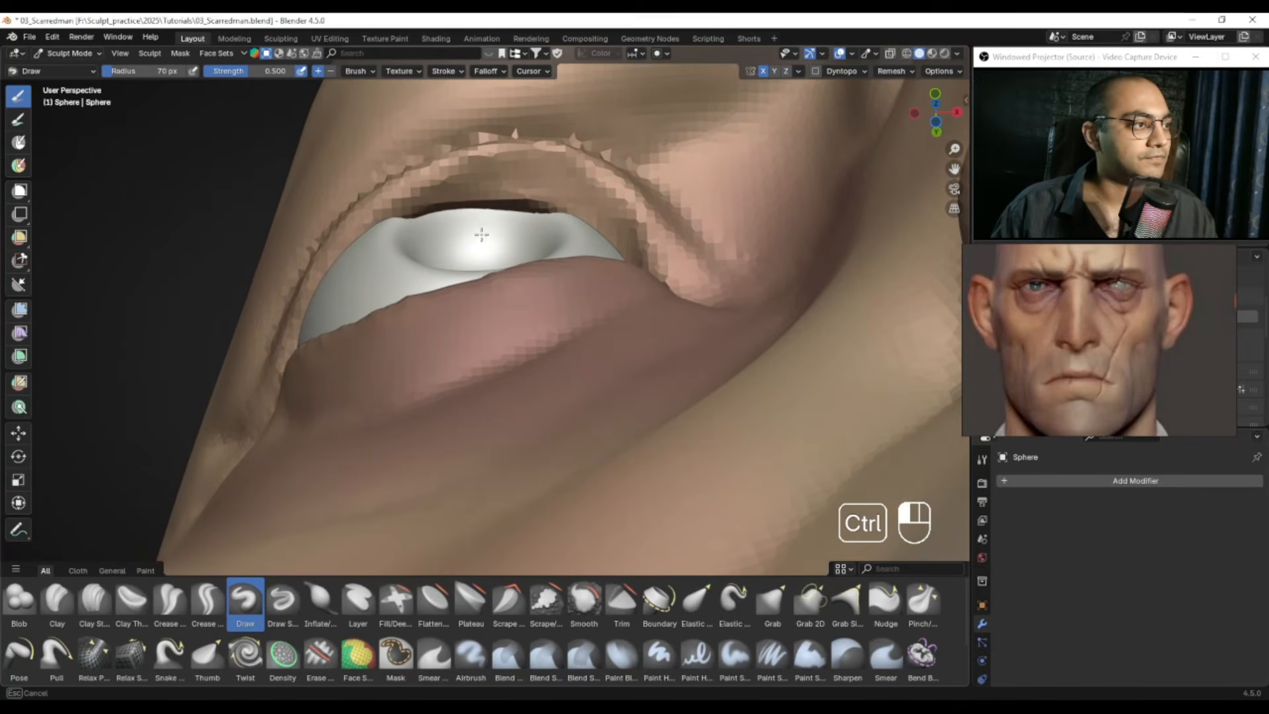
ctrl+drag(568, 232, 443, 229)
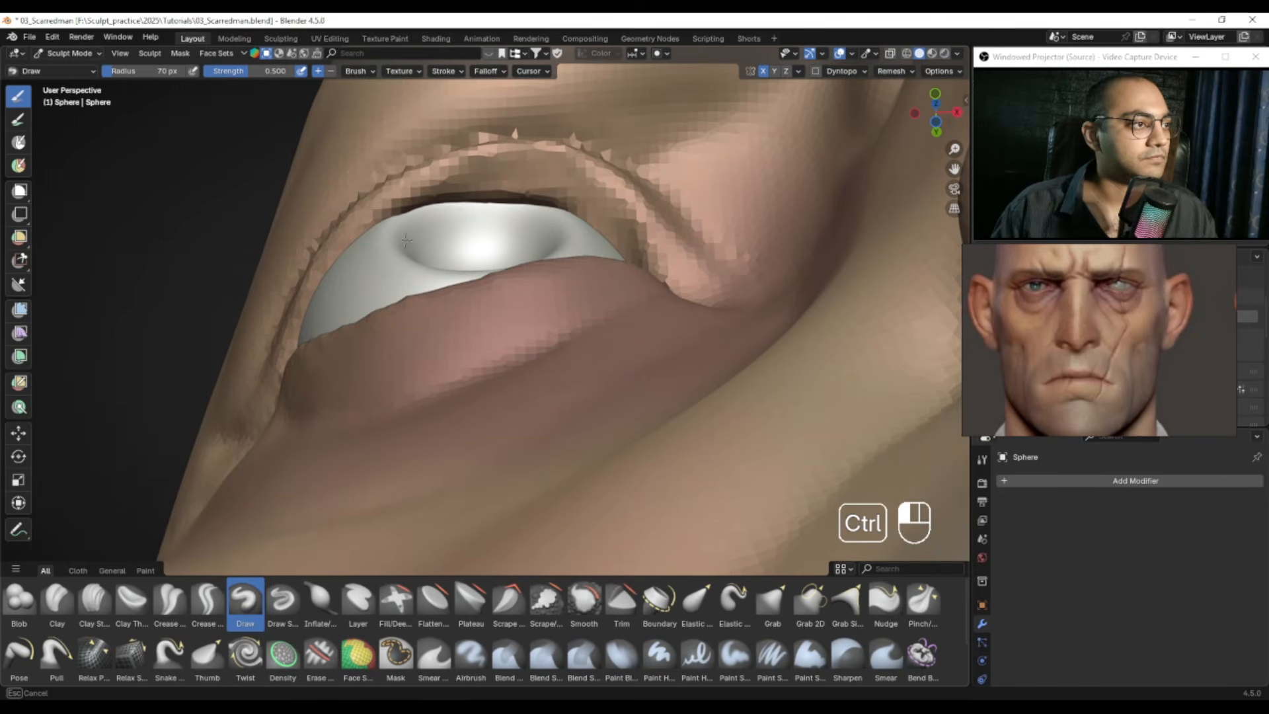
ctrl+drag(523, 231, 526, 227)
alt+drag(522, 228, 486, 287)
mouse_move(486, 287)
ctrl+alt+mouse_down()
mouse_move(469, 415)
mouse_move(493, 357)
ctrl+alt+mouse_up()
ctrl+alt+drag(535, 228, 529, 370)
alt+drag(529, 370, 520, 404)
ctrl+alt+drag(520, 405, 515, 331)
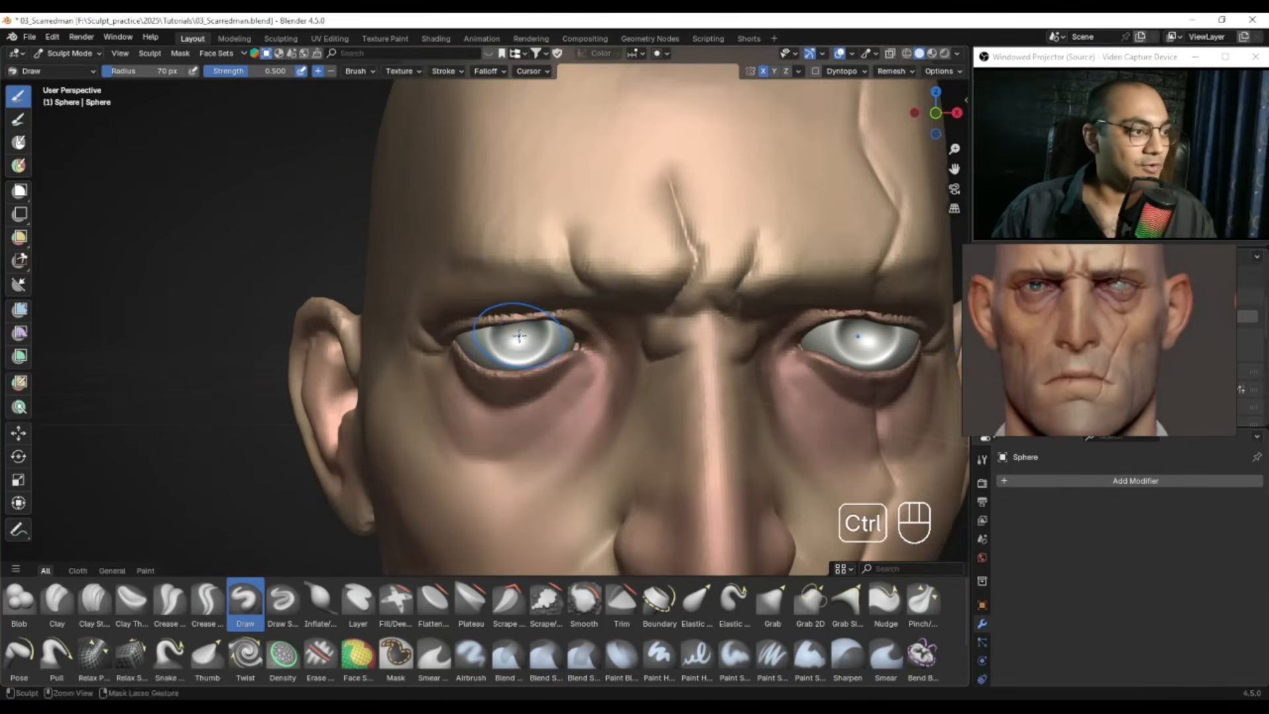
Step: Return to sculpting the eyeballs, choose the Paint Blend brush and sample the eyeball's colour
key(ctrl+Tab)
click(486, 343)
key(ctrl+Tab)
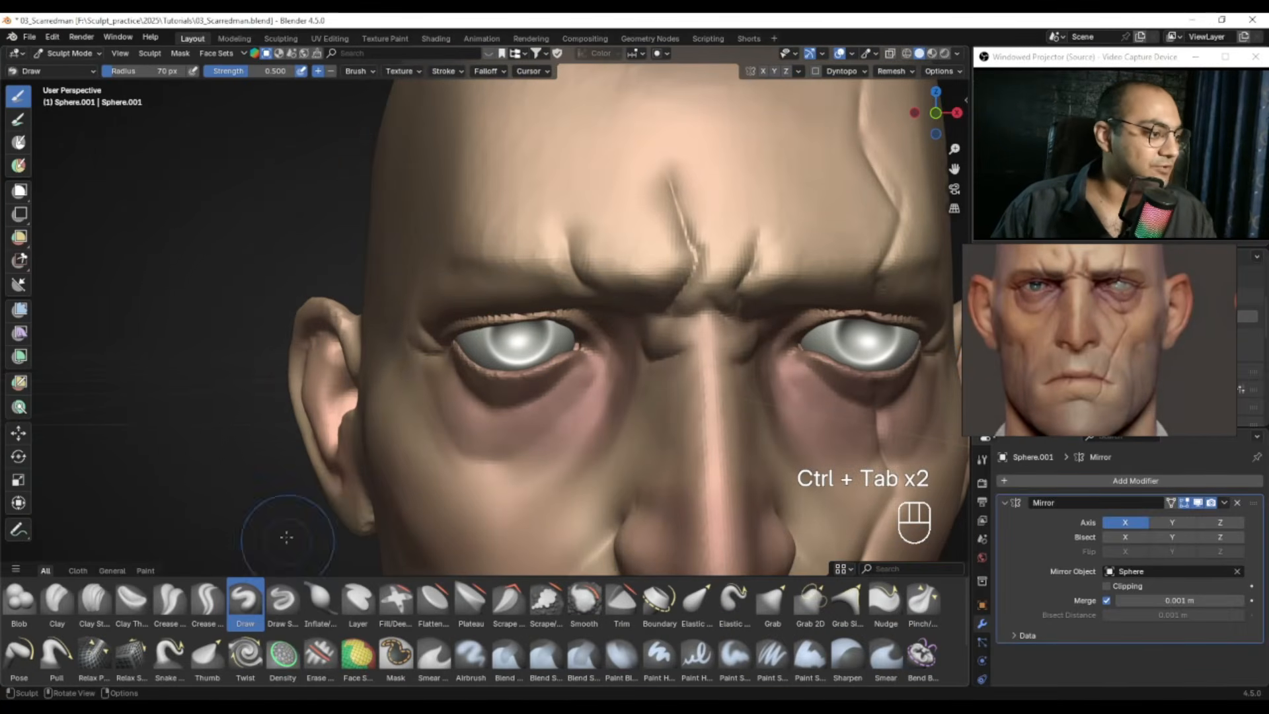
click(141, 572)
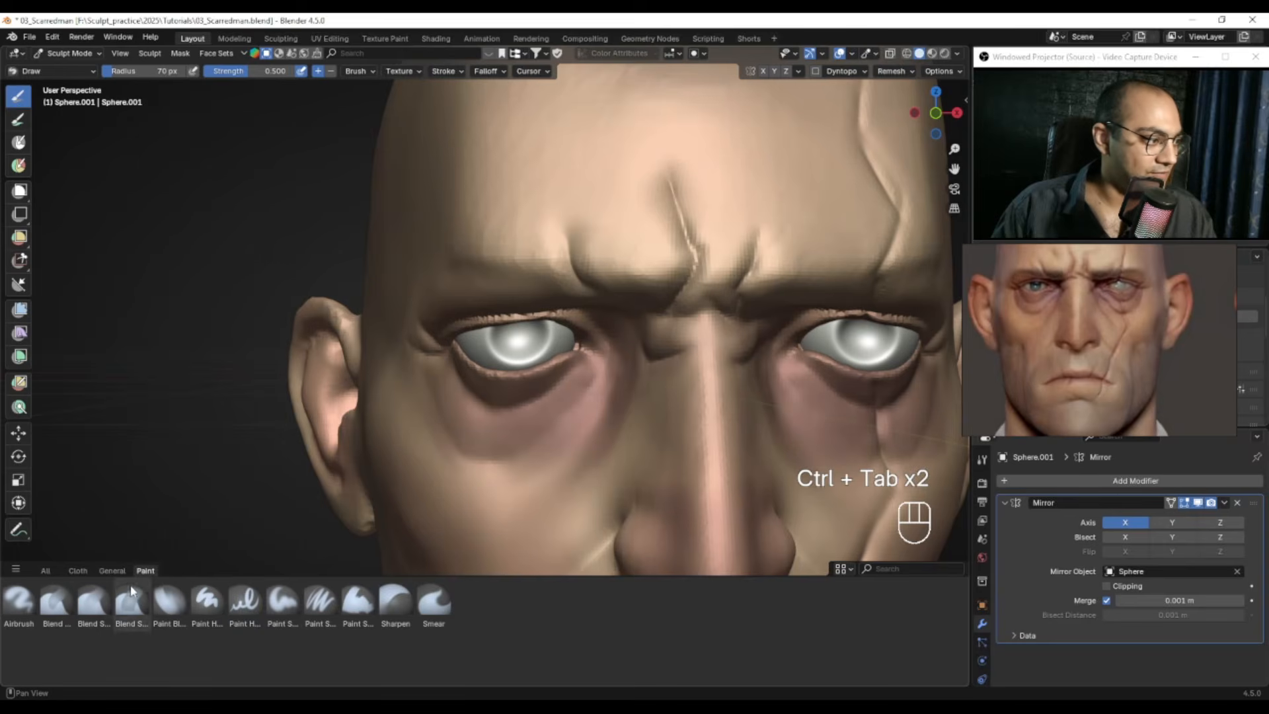
click(170, 602)
mouse_move(453, 227)
ctrl+alt+mouse_down()
mouse_move(482, 340)
mouse_move(490, 282)
ctrl+alt+mouse_up()
key(shift+x)
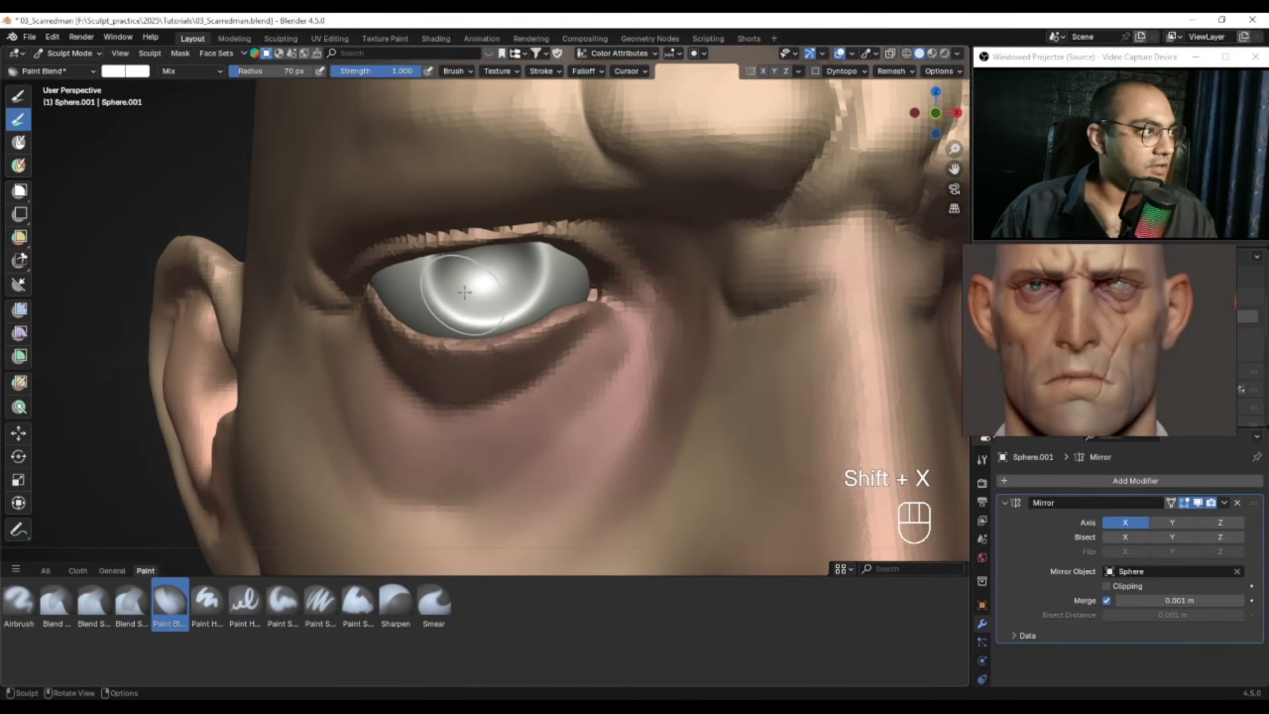
Step: Paint the eyeballs light grey #DFDFDF with the Paint Blend brush at a 132 px radius
click(111, 71)
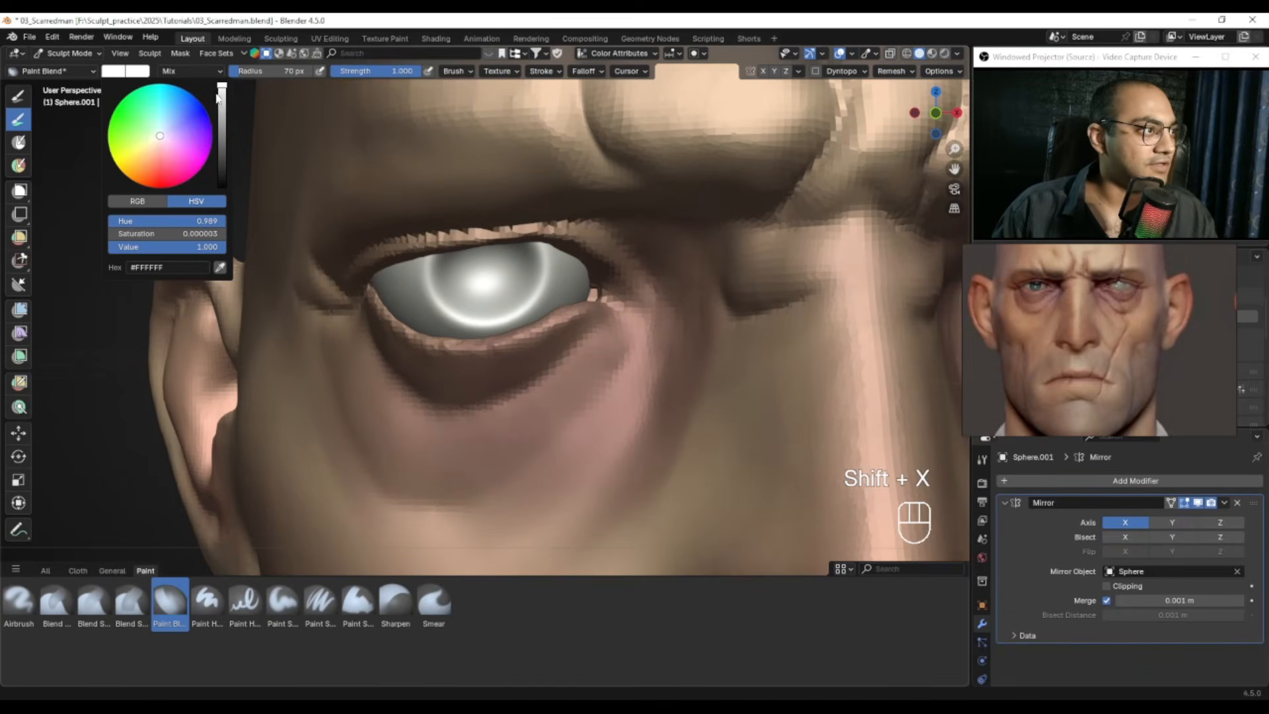
drag(223, 88, 222, 97)
mouse_move(459, 235)
ctrl+alt+mouse_down()
mouse_move(485, 296)
mouse_move(444, 337)
mouse_move(516, 321)
mouse_move(498, 319)
ctrl+alt+mouse_up()
key(f)
click(524, 310)
ctrl+alt+middle_drag(498, 319, 456, 371)
drag(457, 371, 492, 341)
mouse_move(493, 341)
ctrl+alt+middle_down()
mouse_move(514, 255)
mouse_move(570, 164)
ctrl+alt+middle_up()
Step: Set the brush's paint colour to black
click(117, 73)
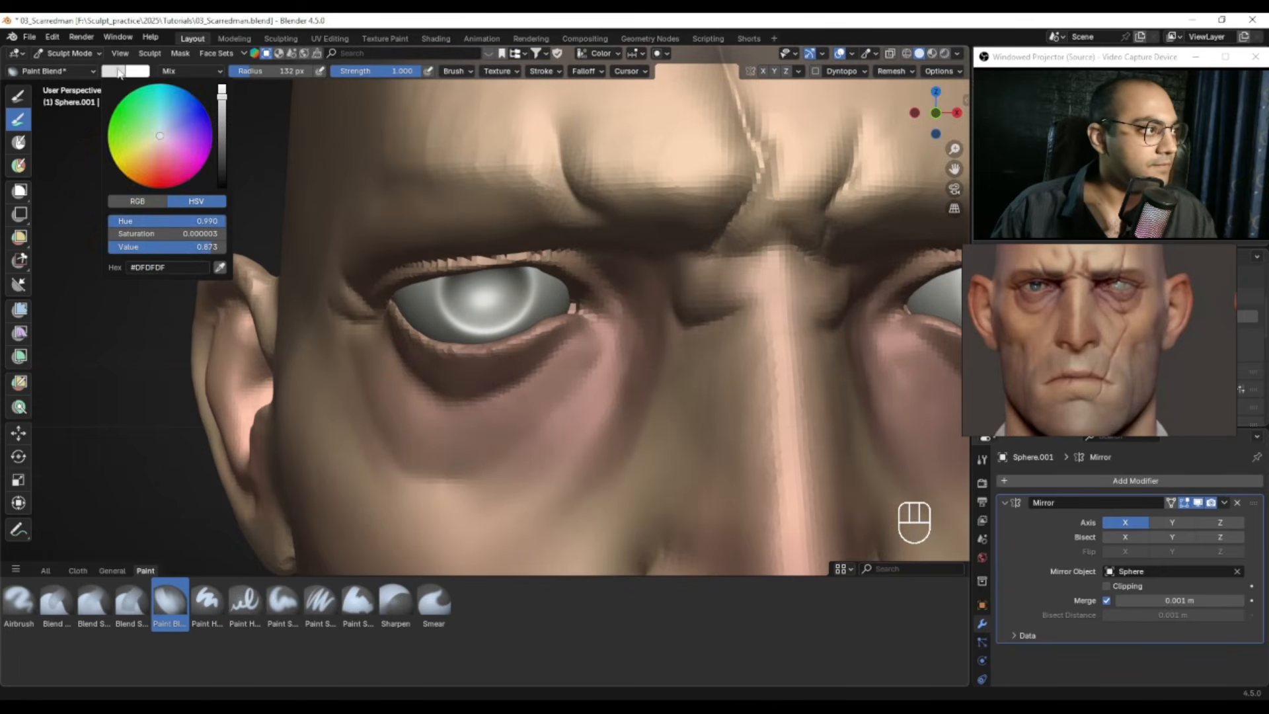
drag(222, 106, 222, 146)
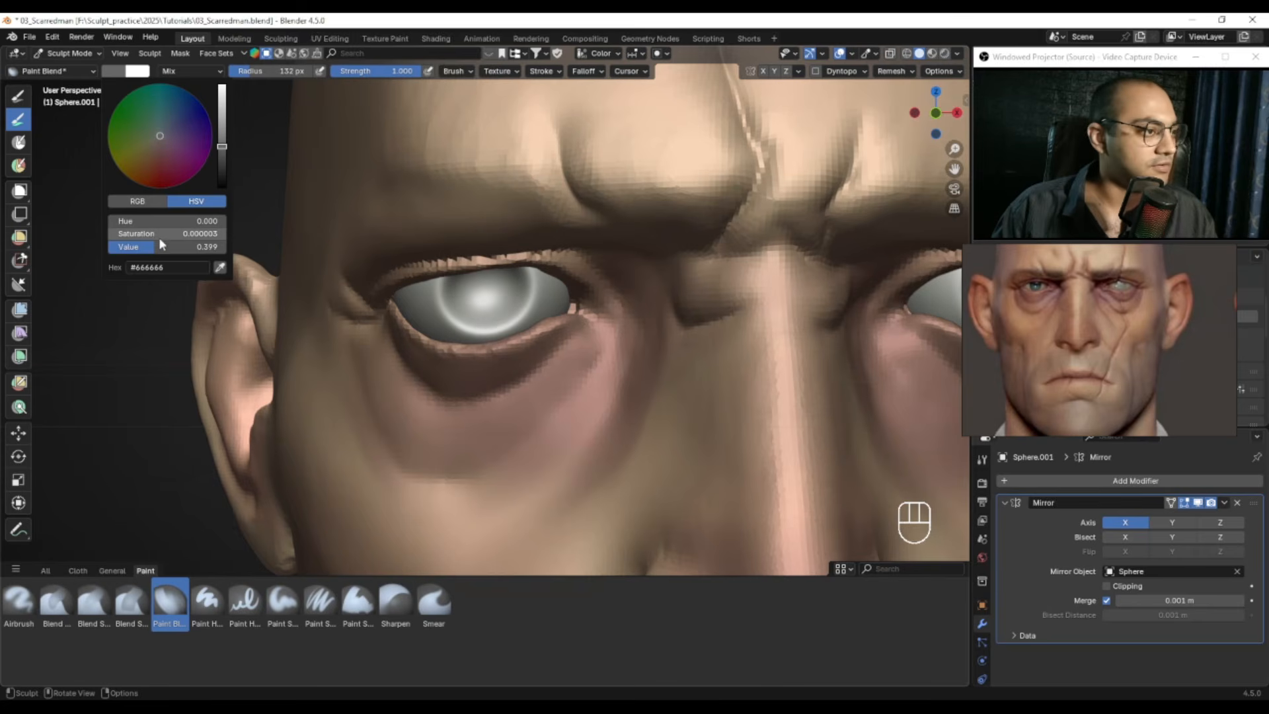
drag(144, 247, 115, 247)
Step: Try to paint the iris black with the Paint Blend brush at 60 px and 47 px radii
mouse_move(383, 350)
ctrl+alt+middle_down()
mouse_move(408, 270)
mouse_move(466, 286)
ctrl+alt+middle_up()
key(f)
mouse_move(488, 280)
mouse_down()
mouse_move(485, 267)
mouse_move(495, 276)
mouse_up()
key(f)
click(521, 267)
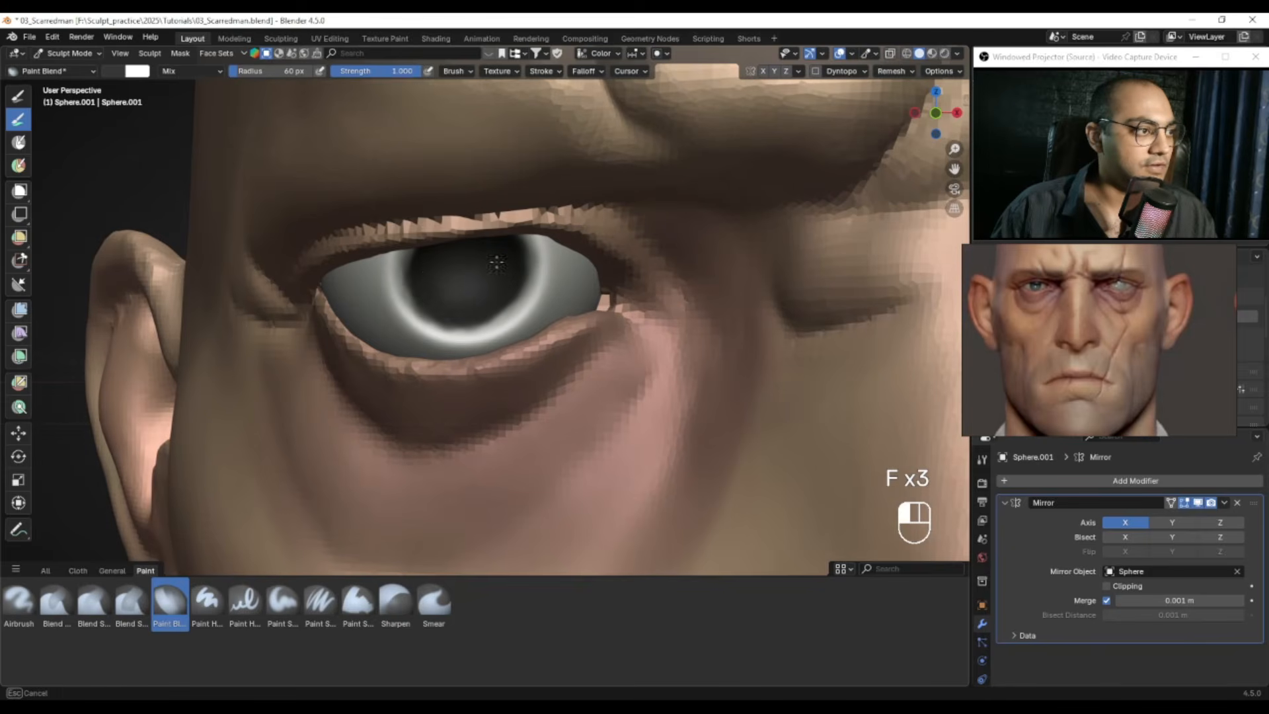
key(f)
click(413, 265)
drag(413, 268, 414, 276)
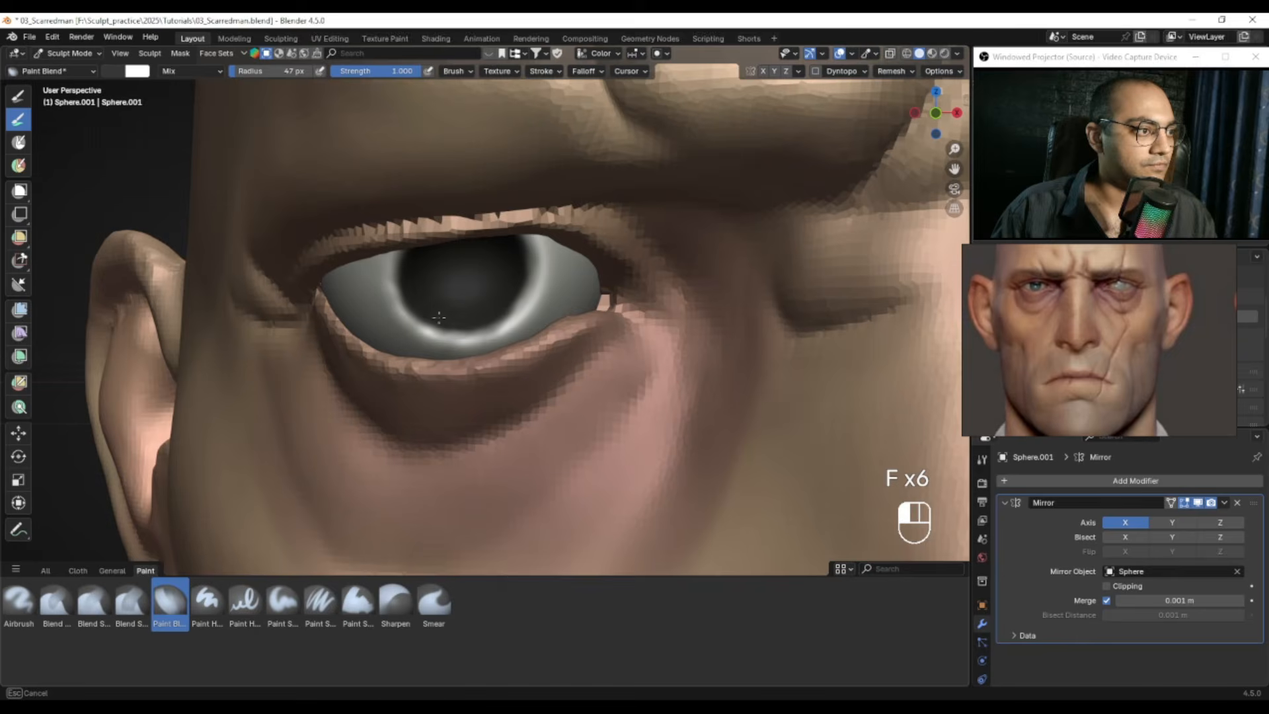
mouse_move(522, 242)
mouse_down()
mouse_move(533, 290)
mouse_move(426, 335)
mouse_up()
Step: Undo the Paint Blend strokes on the iris
key(ctrl+z)
key(ctrl+z)
key(ctrl+z)
key(ctrl+z)
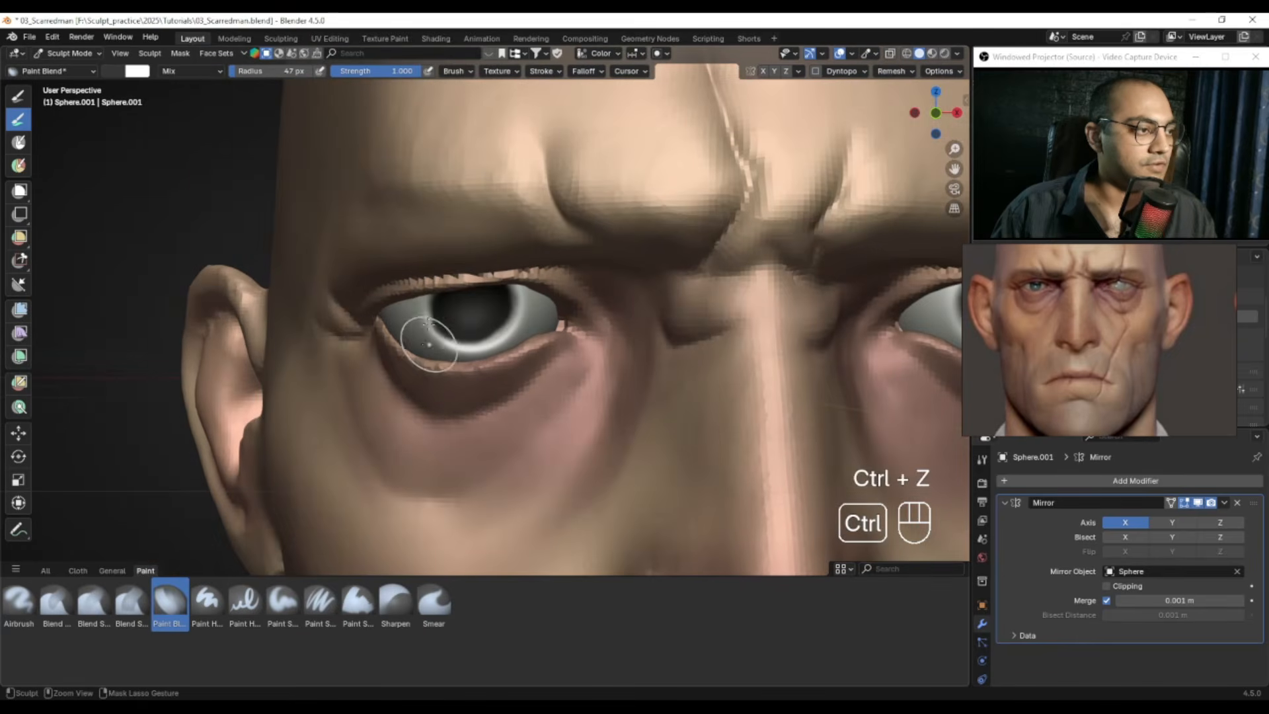
key(ctrl+z)
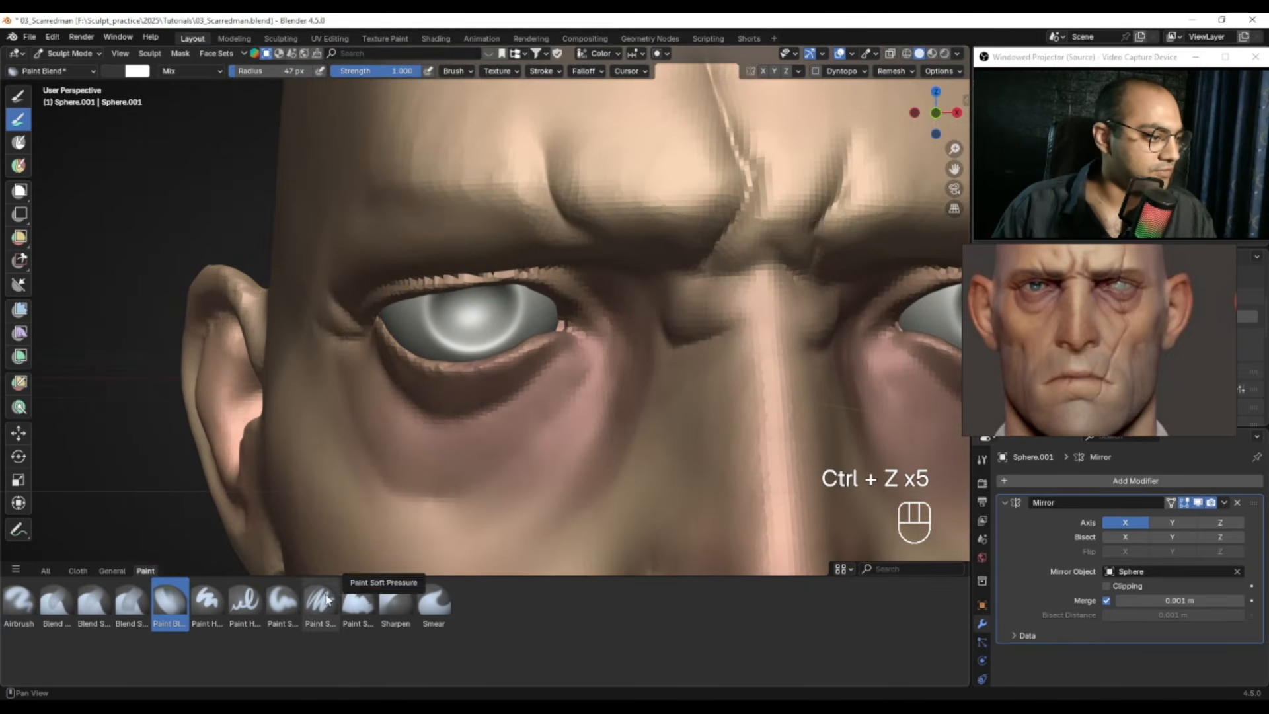
Step: Fill the iris area with black using the Paint Soft brush at a 65 px radius
click(283, 600)
mouse_move(479, 320)
ctrl+alt+mouse_down()
mouse_move(478, 284)
mouse_move(456, 288)
ctrl+alt+mouse_up()
key(f)
click(442, 291)
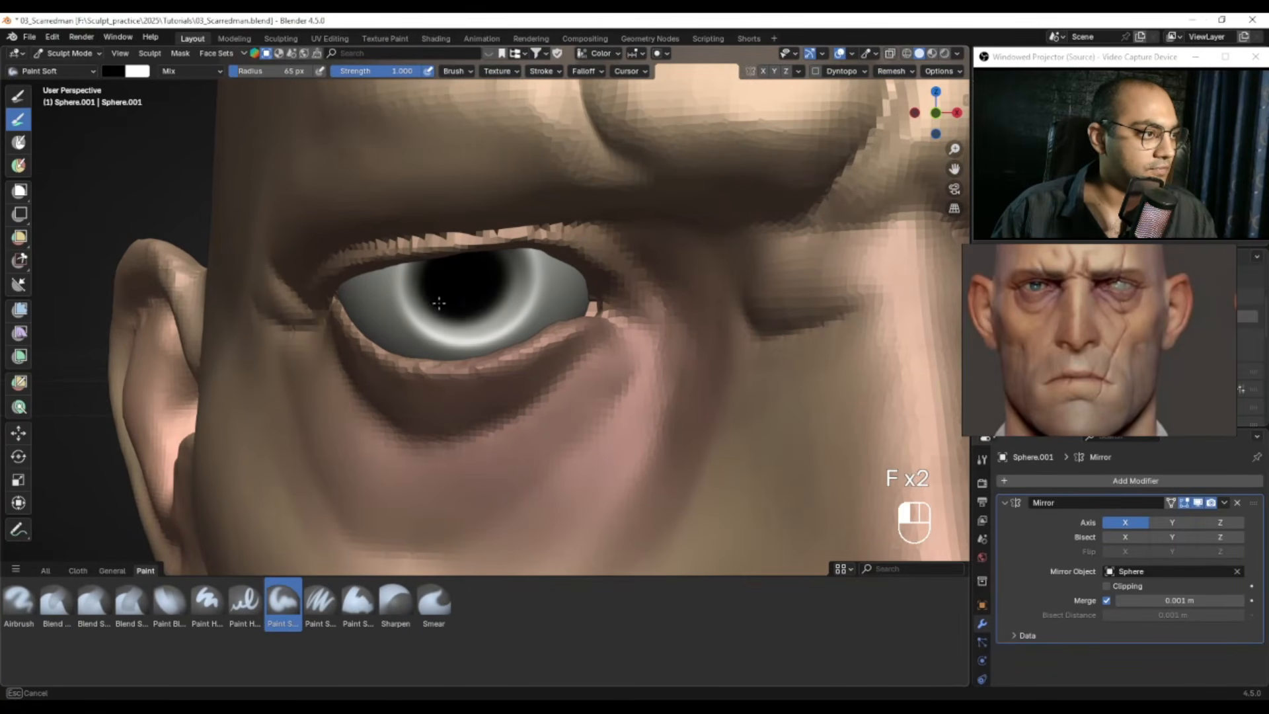
drag(476, 270, 488, 308)
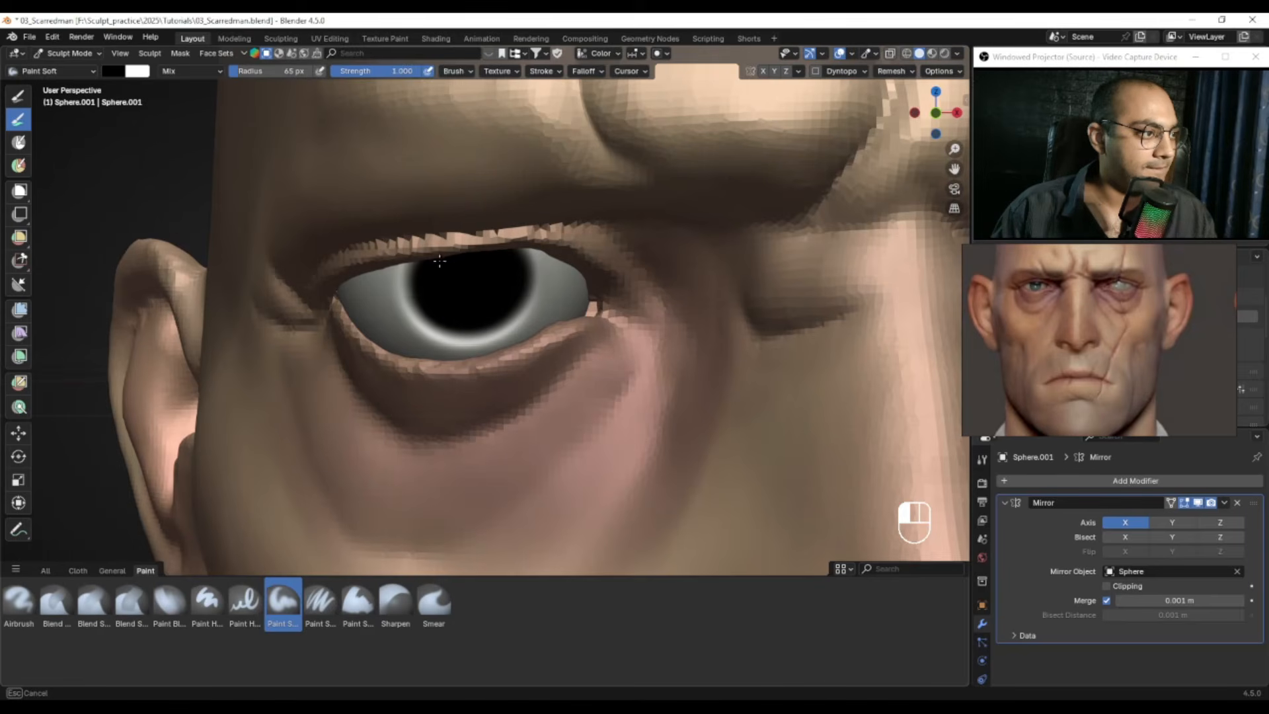
drag(460, 321, 440, 303)
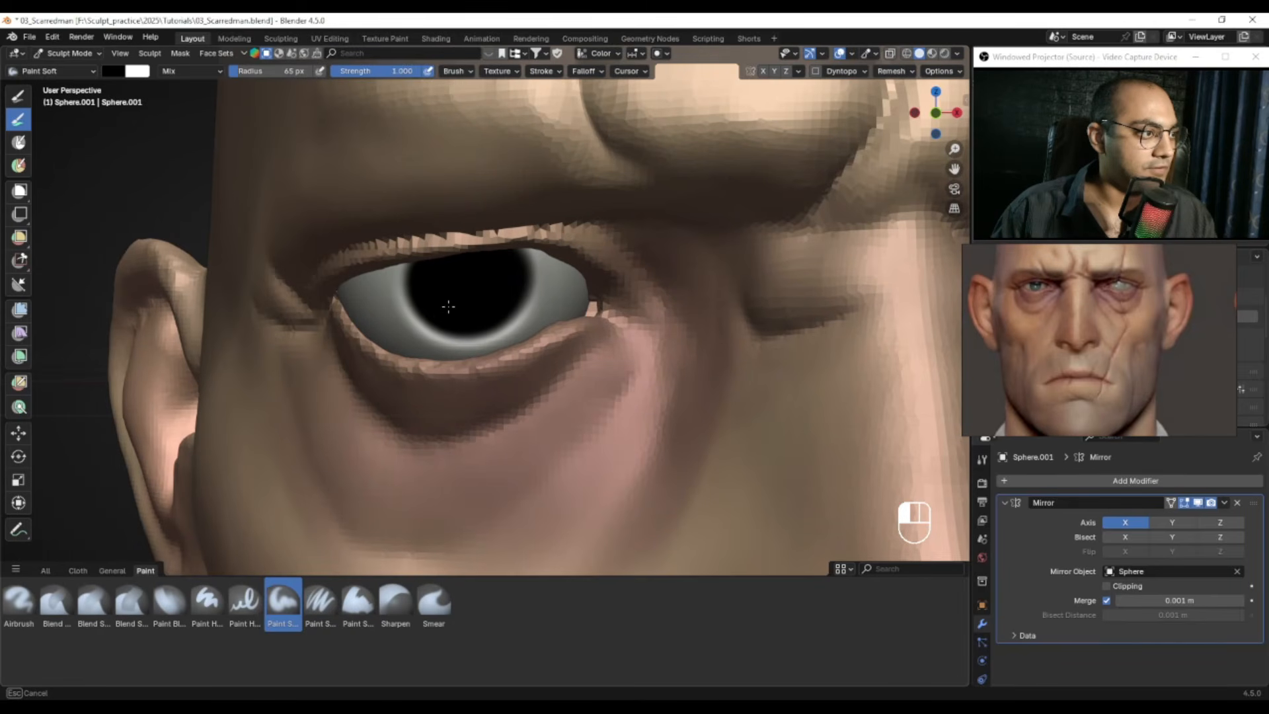
Step: Paint the iris light blue inside its dark rim with the Paint Soft brush at an 83 px radius
click(114, 71)
drag(222, 173, 222, 98)
click(178, 118)
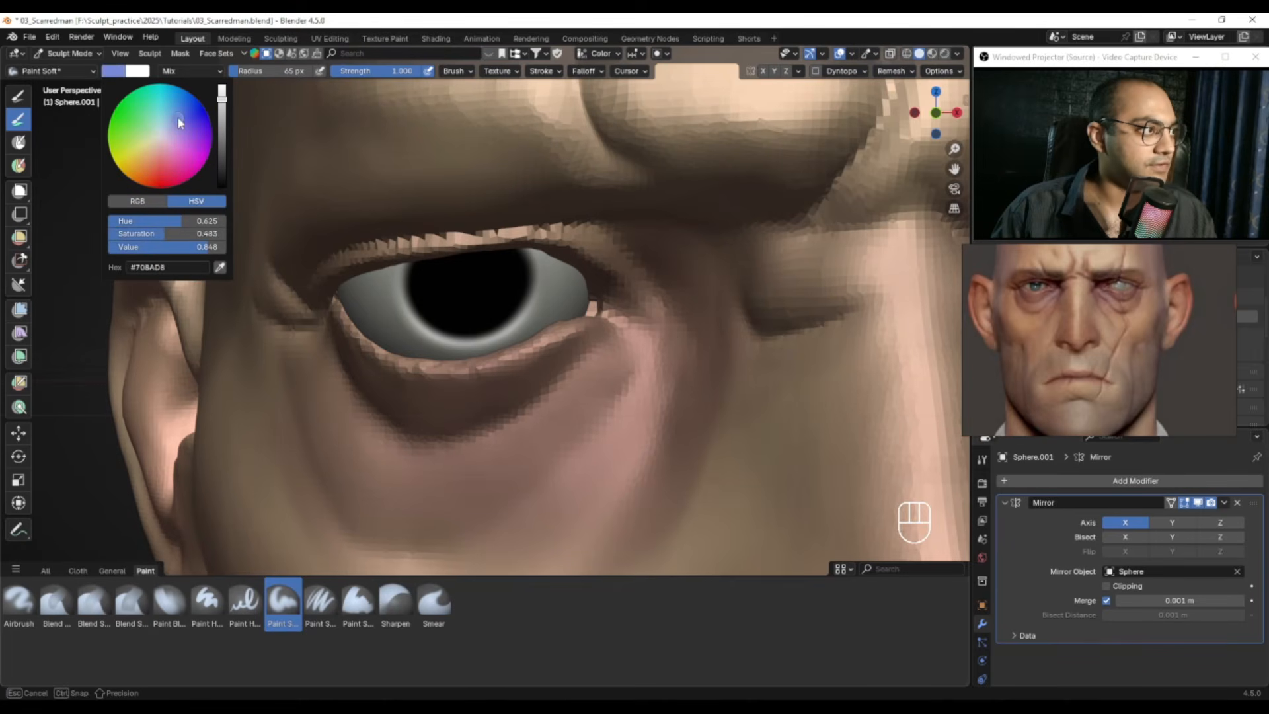
click(123, 74)
ctrl+alt+middle_drag(433, 291, 439, 264)
key(f)
click(448, 273)
key(f)
click(473, 272)
mouse_move(463, 272)
mouse_down()
mouse_move(485, 267)
mouse_move(484, 250)
mouse_move(445, 263)
mouse_up()
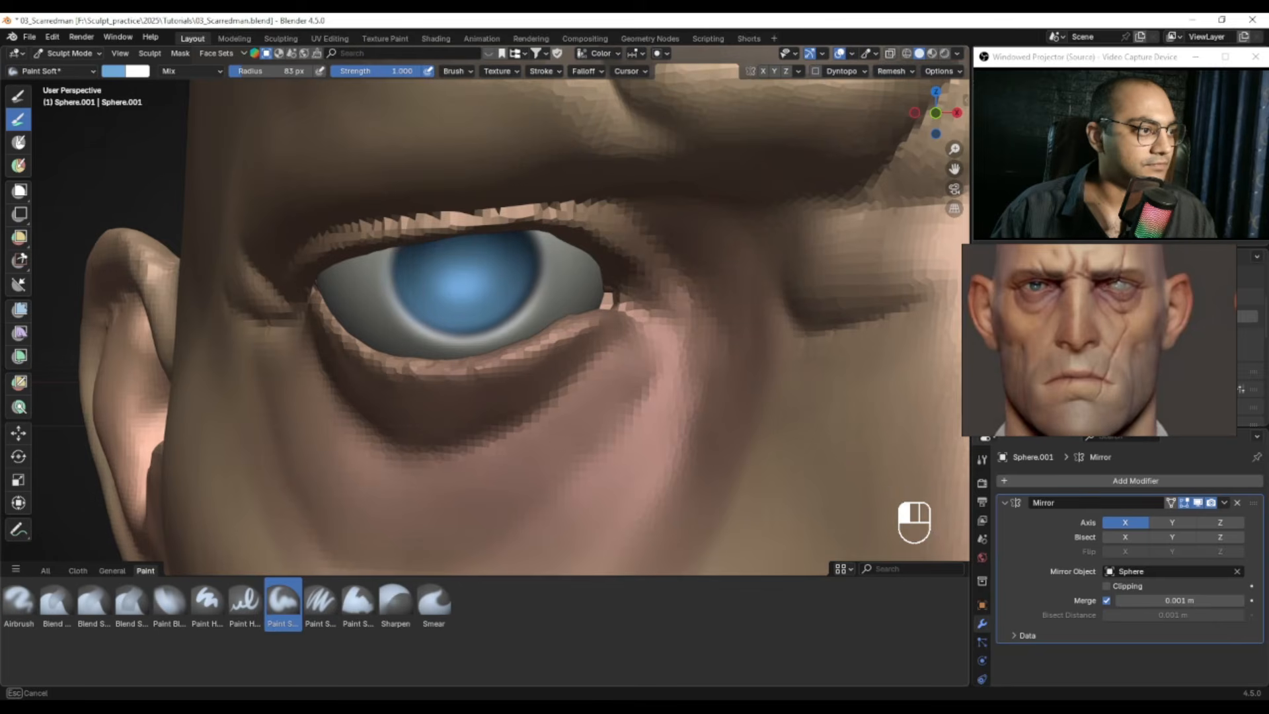
key(ctrl+z)
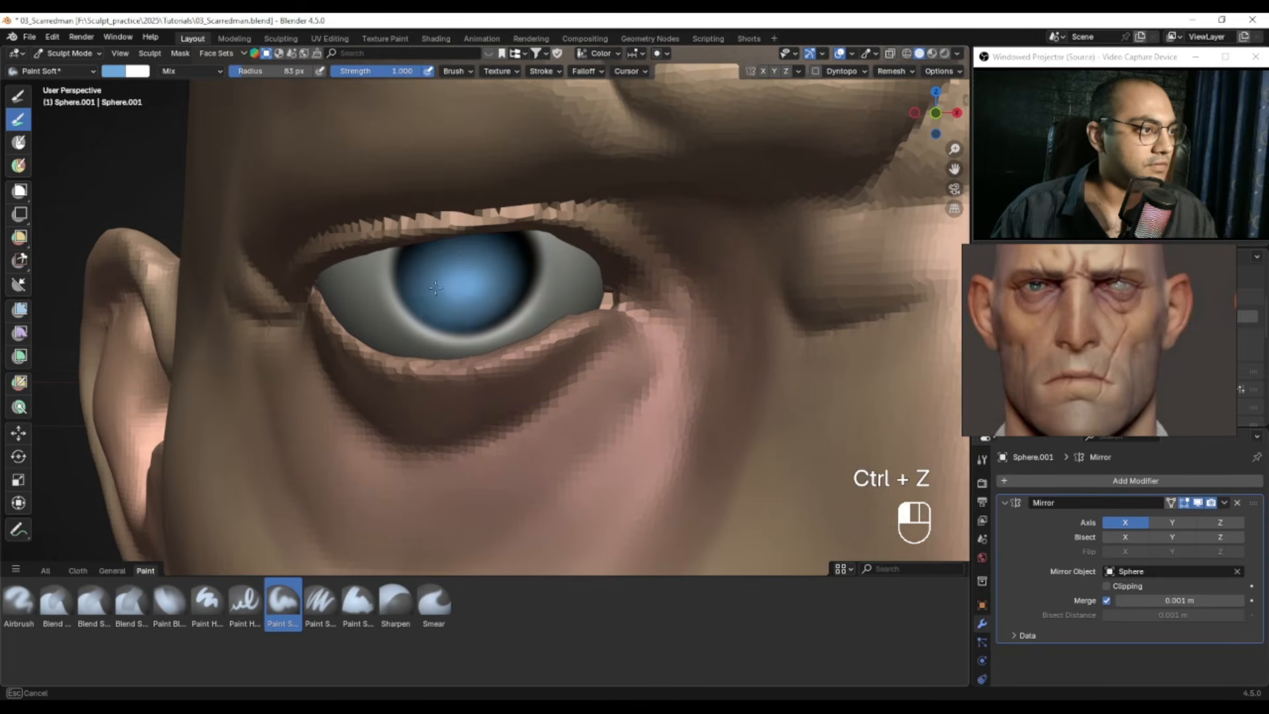
Step: Paint a dark blue pupil at the centre of the iris with the brush radius reduced to 34 px
click(146, 73)
drag(222, 109, 217, 156)
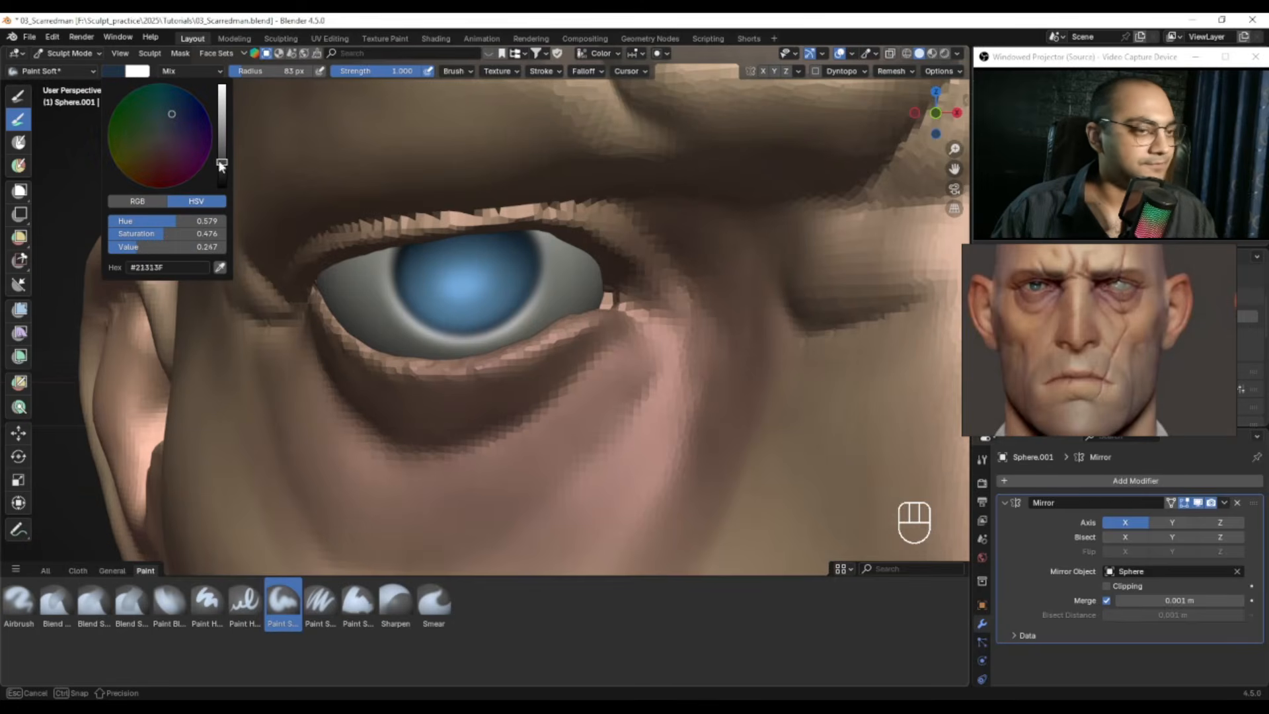
key(f)
key(f)
click(467, 271)
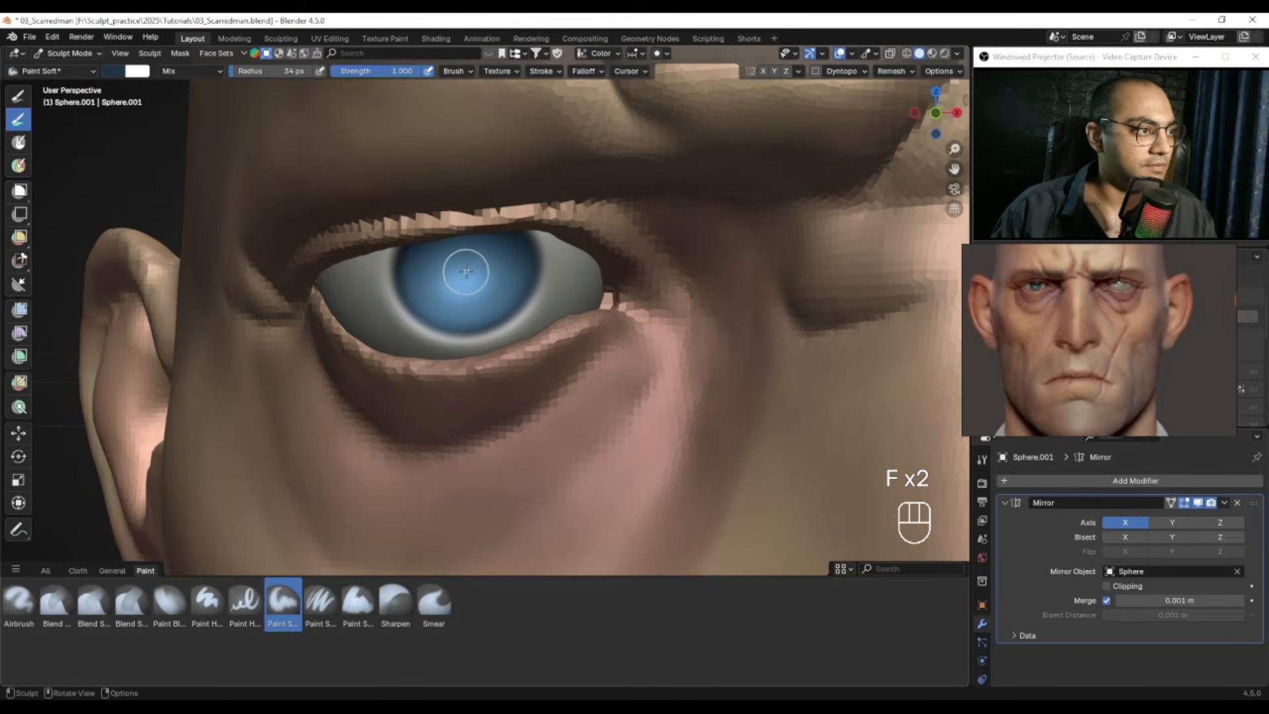
key(ctrl+z)
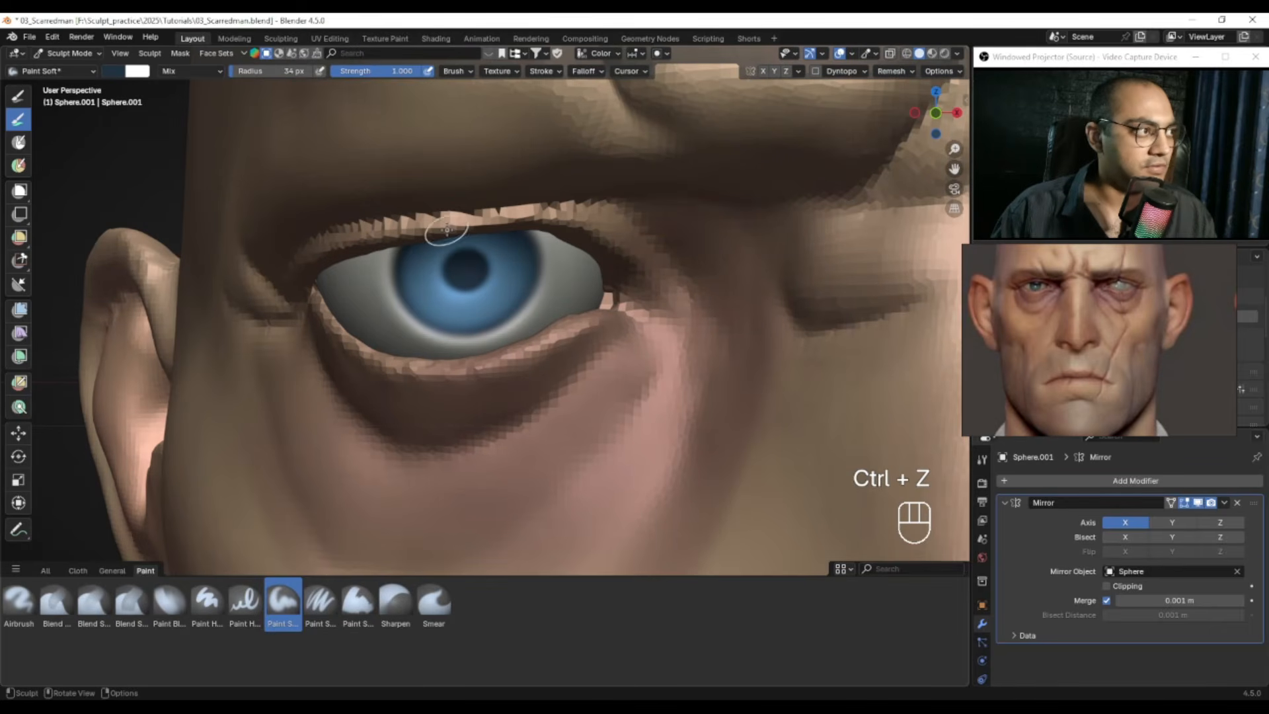
Step: Darken the paint colour slightly and go over the pupil again
click(113, 72)
drag(223, 165, 223, 166)
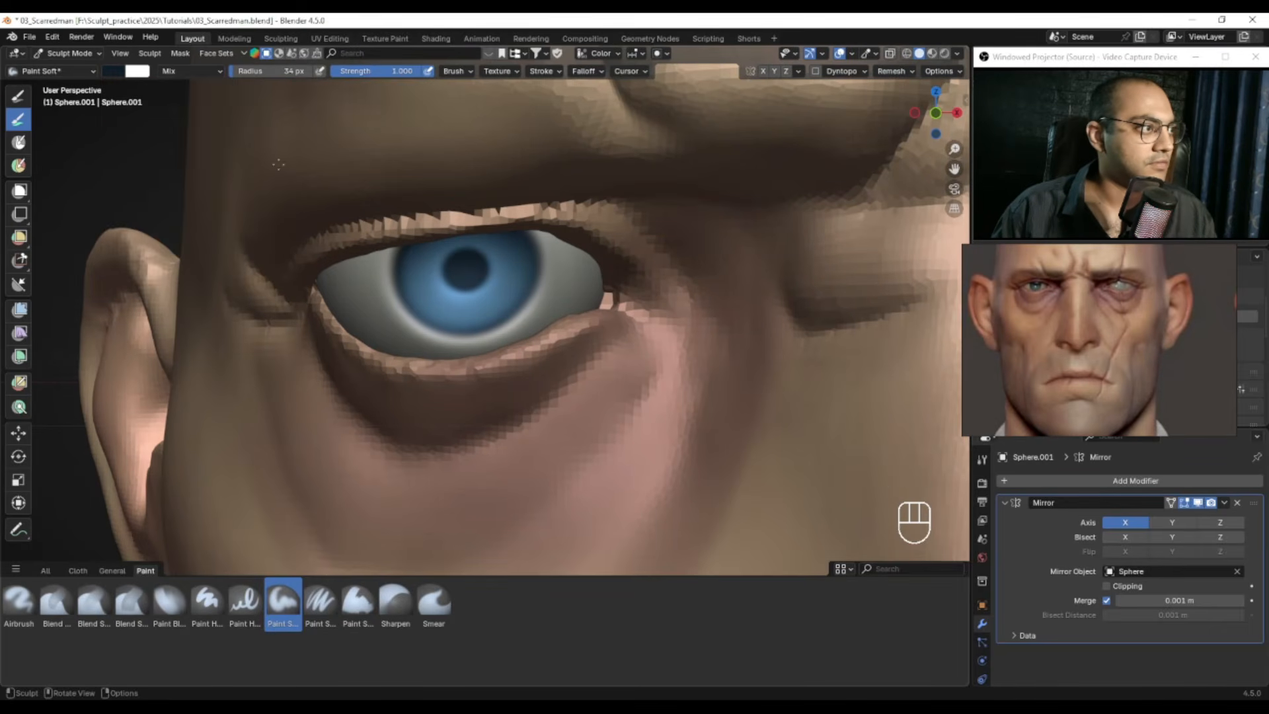
mouse_move(476, 269)
mouse_down()
mouse_move(439, 295)
mouse_move(397, 383)
mouse_move(464, 364)
mouse_move(437, 368)
mouse_move(463, 337)
mouse_up()
alt+drag(463, 337, 485, 295)
Step: Switch to Object Mode and scale the eyeballs down slightly
key(ctrl+Tab)
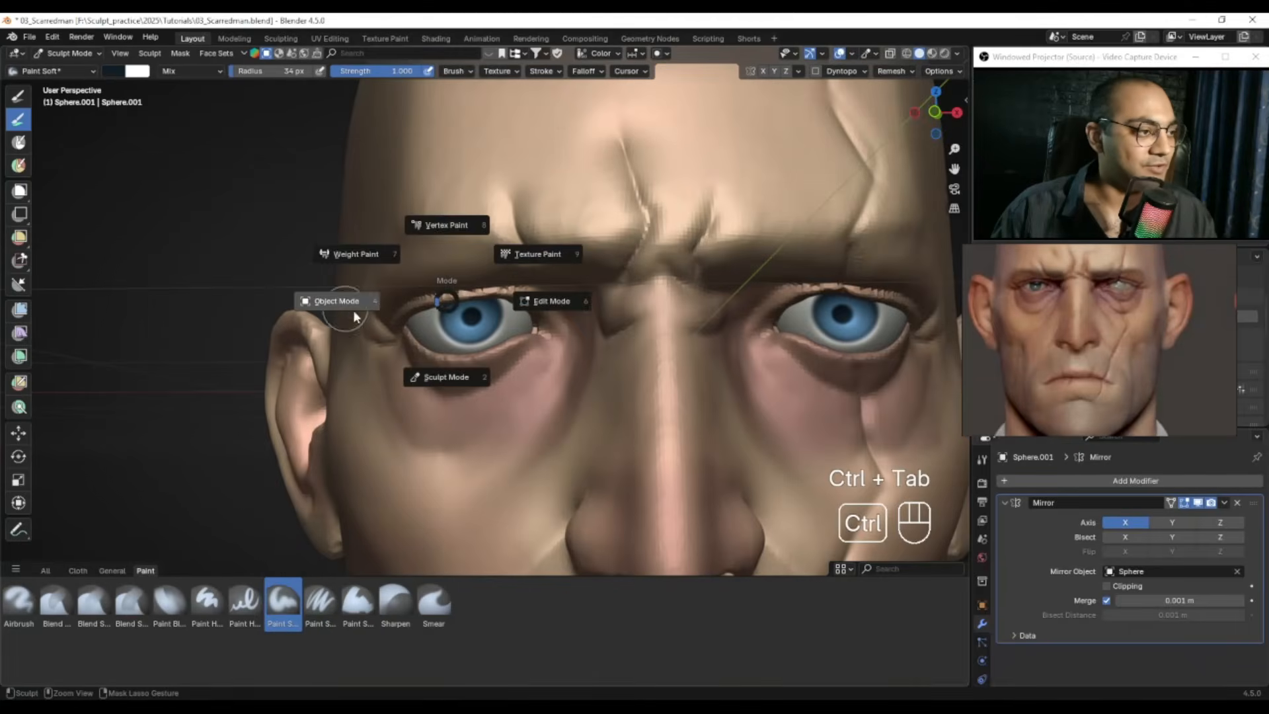
click(336, 301)
key(s)
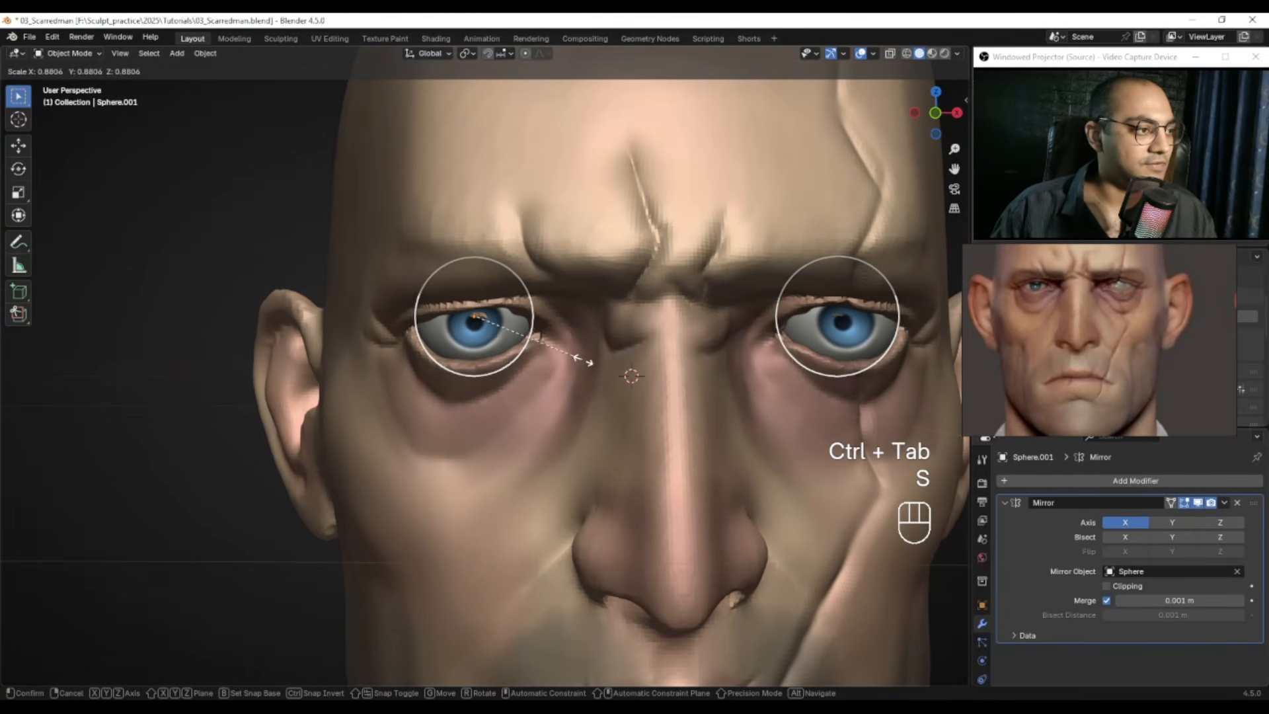
click(593, 356)
Step: Reposition the eyeballs along the Y and Z axes to seat them in the eye sockets
alt+drag(515, 354, 467, 319)
key(g)
key(y)
click(727, 331)
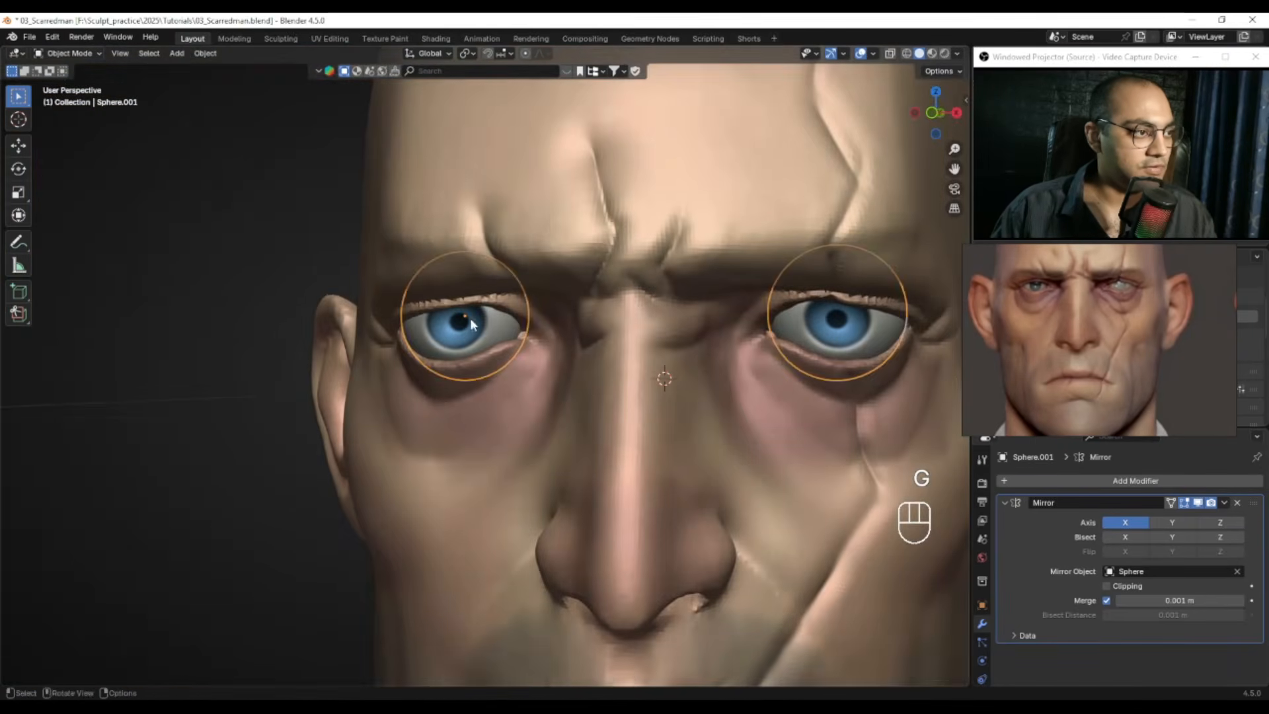
key(g)
key(z)
click(476, 323)
alt+drag(334, 247, 525, 310)
Step: Return the eyeballs to Sculpt Mode and shade the upper part of the irises dark, reducing the brush radius to 34 px
key(ctrl+Tab)
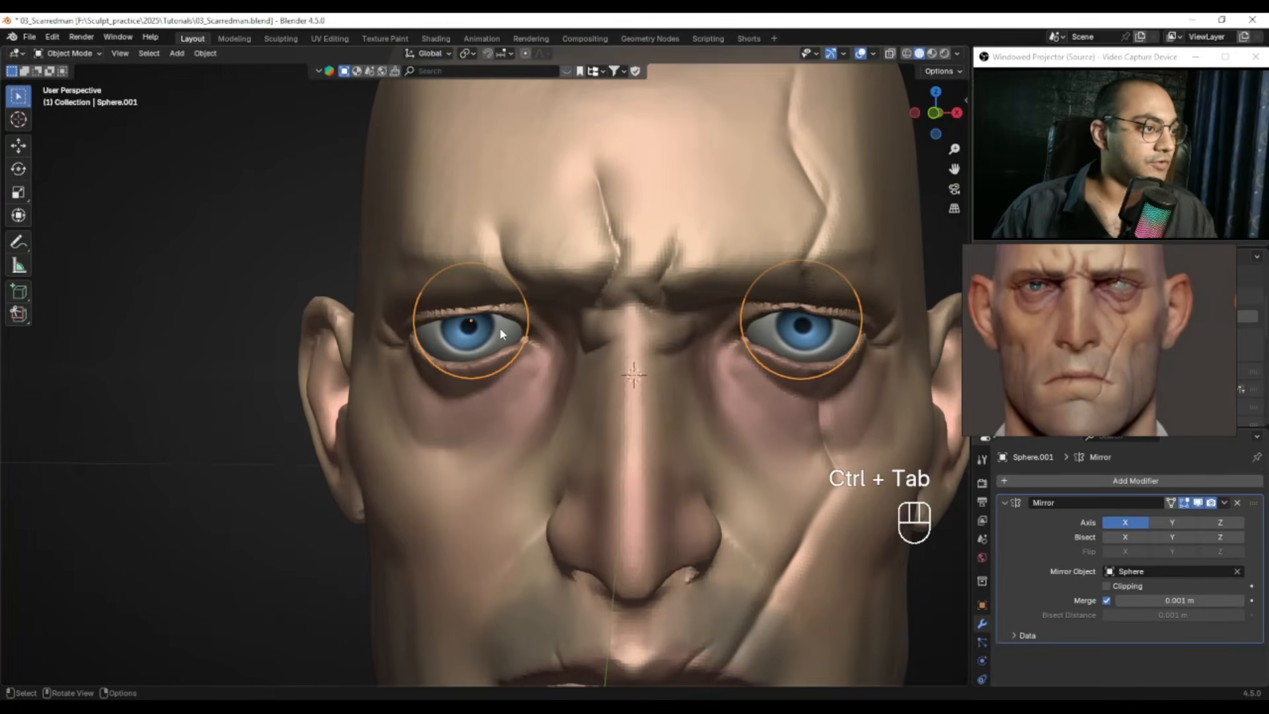
key(ctrl+Tab)
mouse_move(449, 410)
ctrl+alt+mouse_down()
mouse_move(462, 311)
mouse_move(558, 305)
mouse_move(561, 321)
ctrl+alt+mouse_up()
key(f)
click(567, 304)
drag(454, 286, 523, 303)
key(f)
click(517, 292)
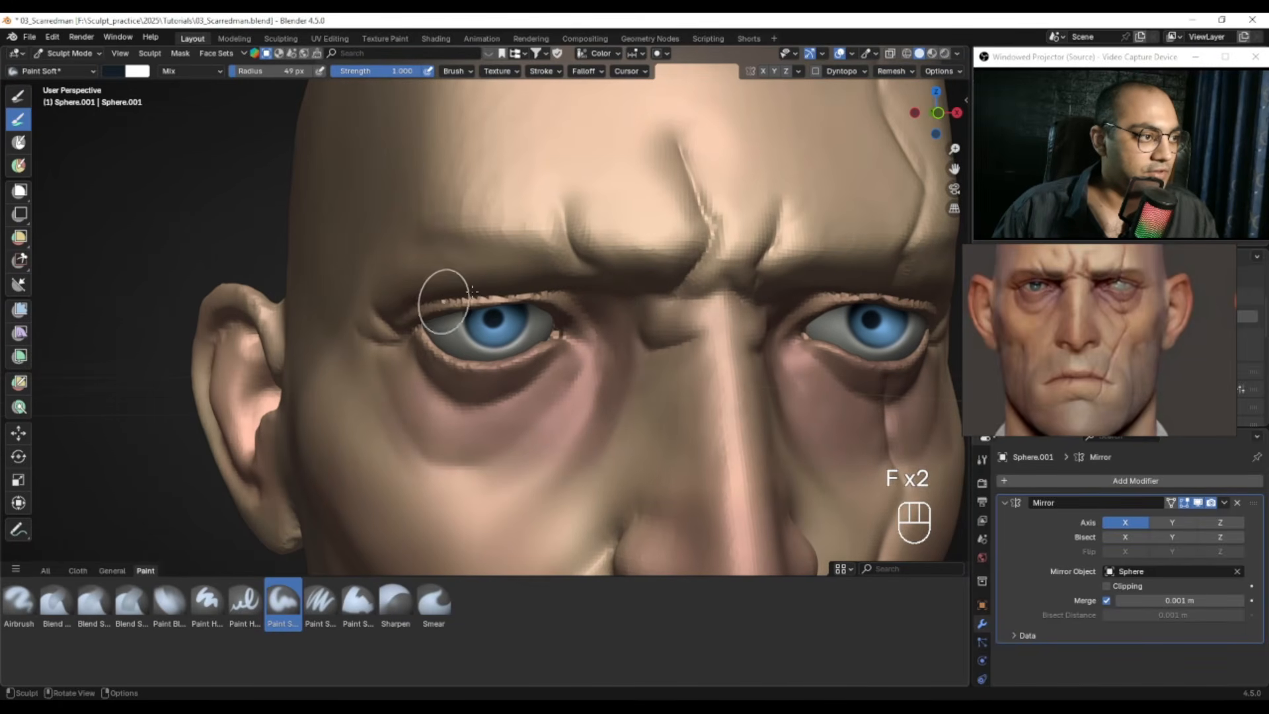
mouse_move(516, 300)
alt+mouse_down()
mouse_move(535, 299)
mouse_move(552, 384)
mouse_move(468, 357)
mouse_move(514, 331)
mouse_move(514, 301)
alt+mouse_up()
key(f)
click(461, 355)
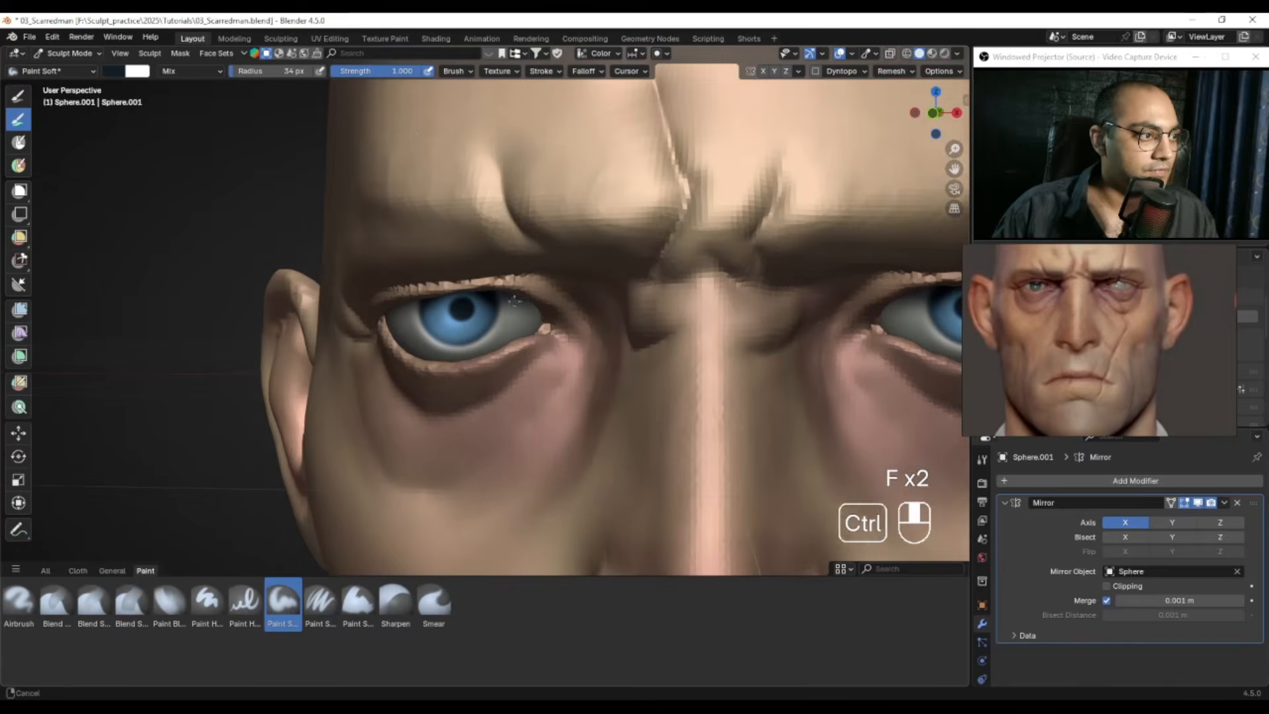
Step: Paint a small white highlight at the edge of the pupils with the brush radius at 12 px
ctrl+alt+drag(456, 397, 495, 248)
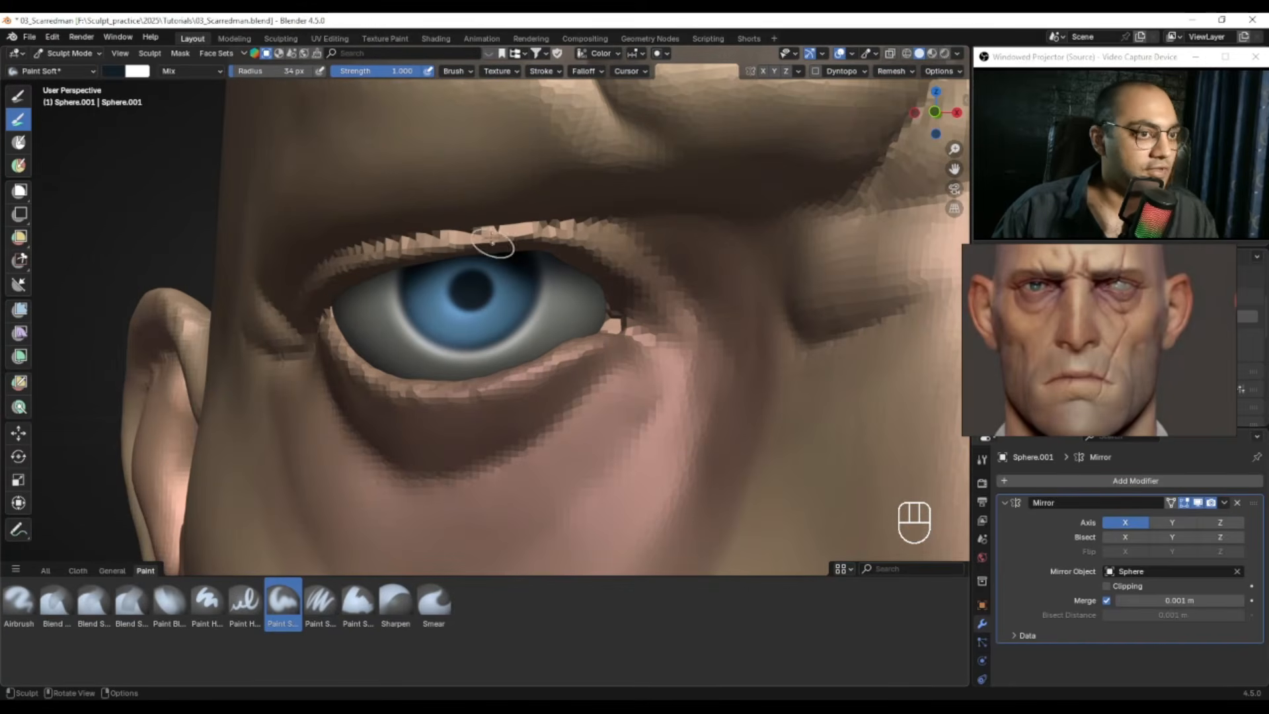
alt+drag(416, 310, 476, 280)
key(ctrl+z)
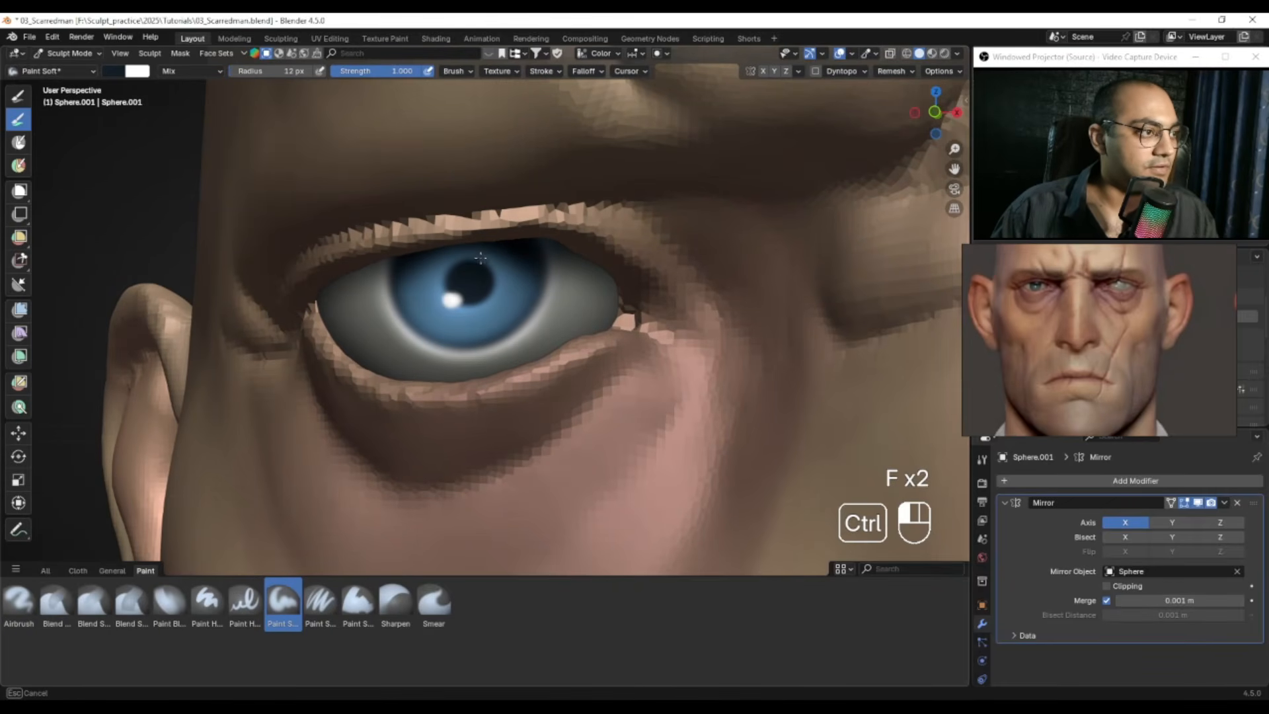
ctrl+alt+drag(485, 368, 482, 256)
ctrl+alt+drag(482, 257, 519, 254)
ctrl+middle_drag(518, 254, 529, 254)
mouse_move(529, 254)
middle_down()
mouse_move(505, 261)
mouse_move(580, 231)
mouse_move(549, 281)
middle_up()
Step: Switch the eyeballs to Object Mode and apply their Mirror modifier
key(alt+q)
key(ctrl+Tab)
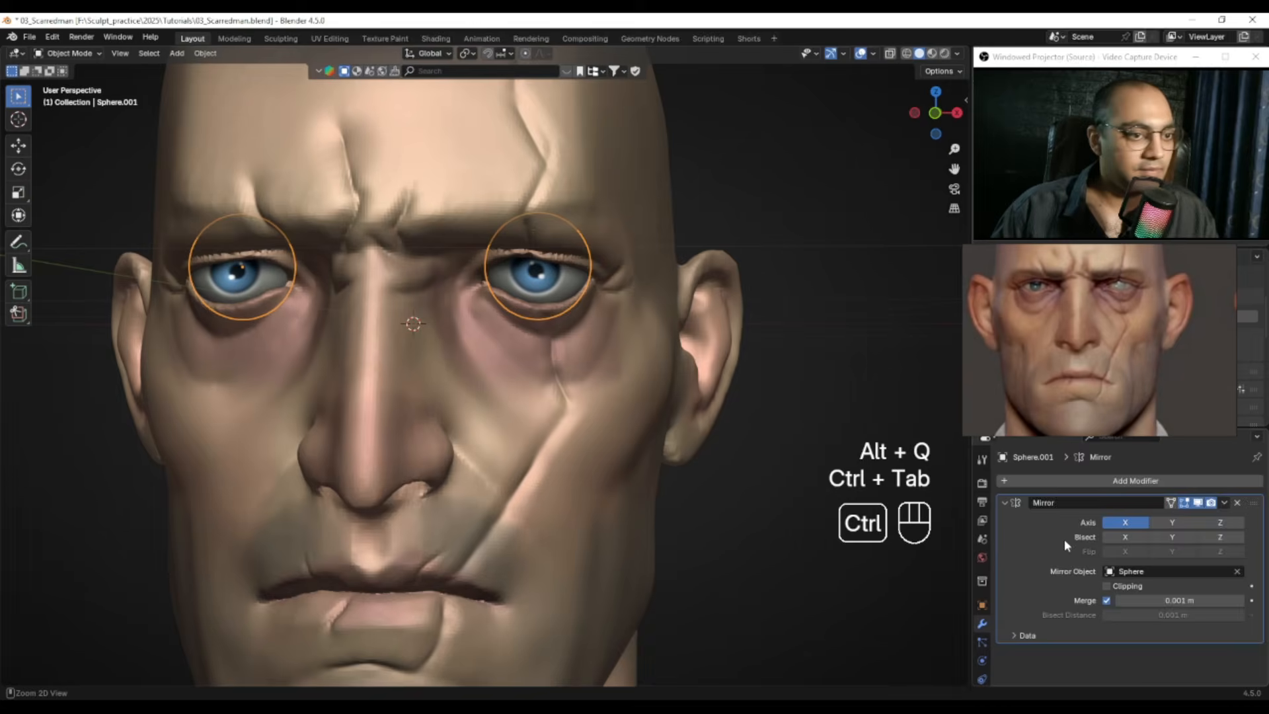
key(ctrl+a)
shift+middle_drag(544, 288, 591, 335)
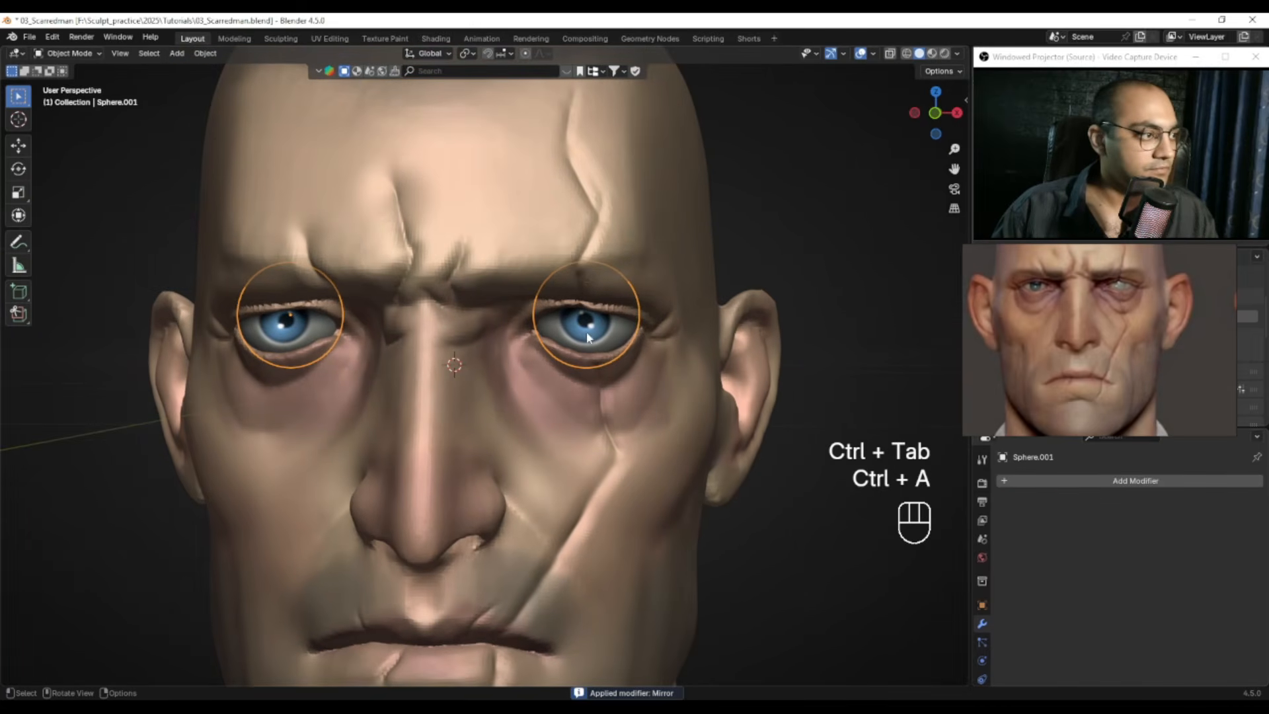
Step: Separate the two eyeballs into individual objects in Edit Mode and return to Object Mode
key(Tab)
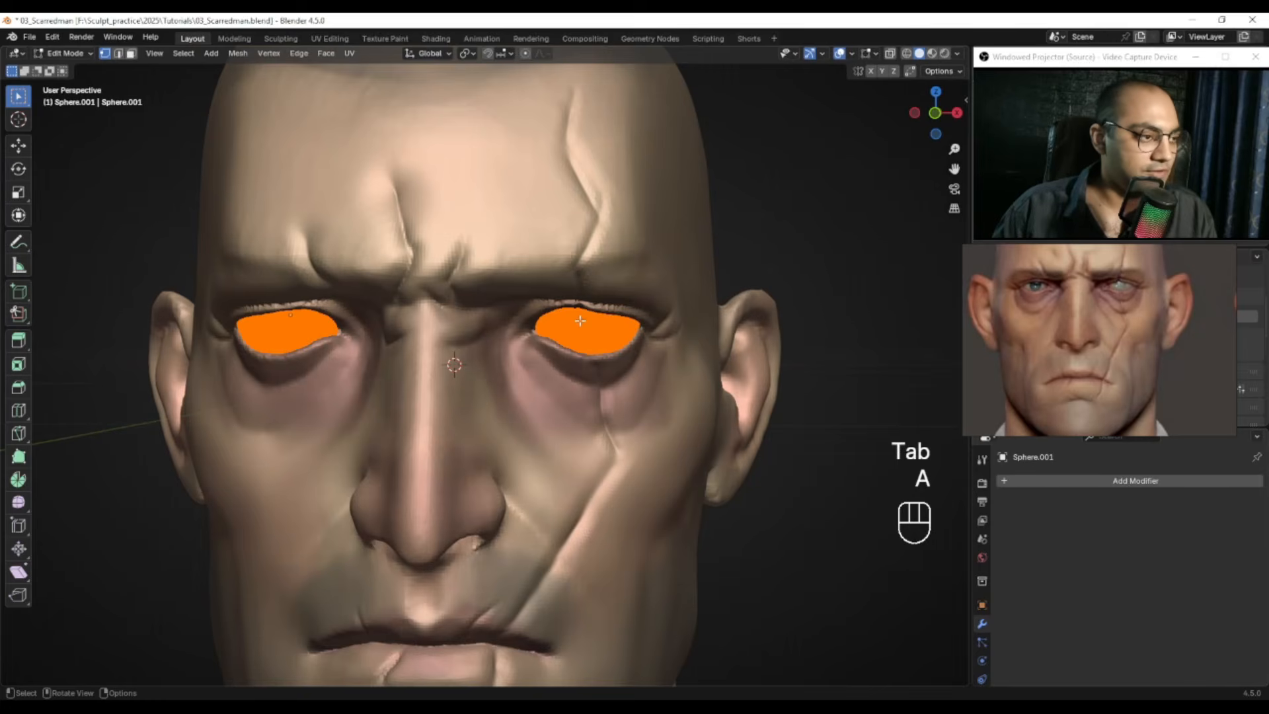
key(p)
click(561, 346)
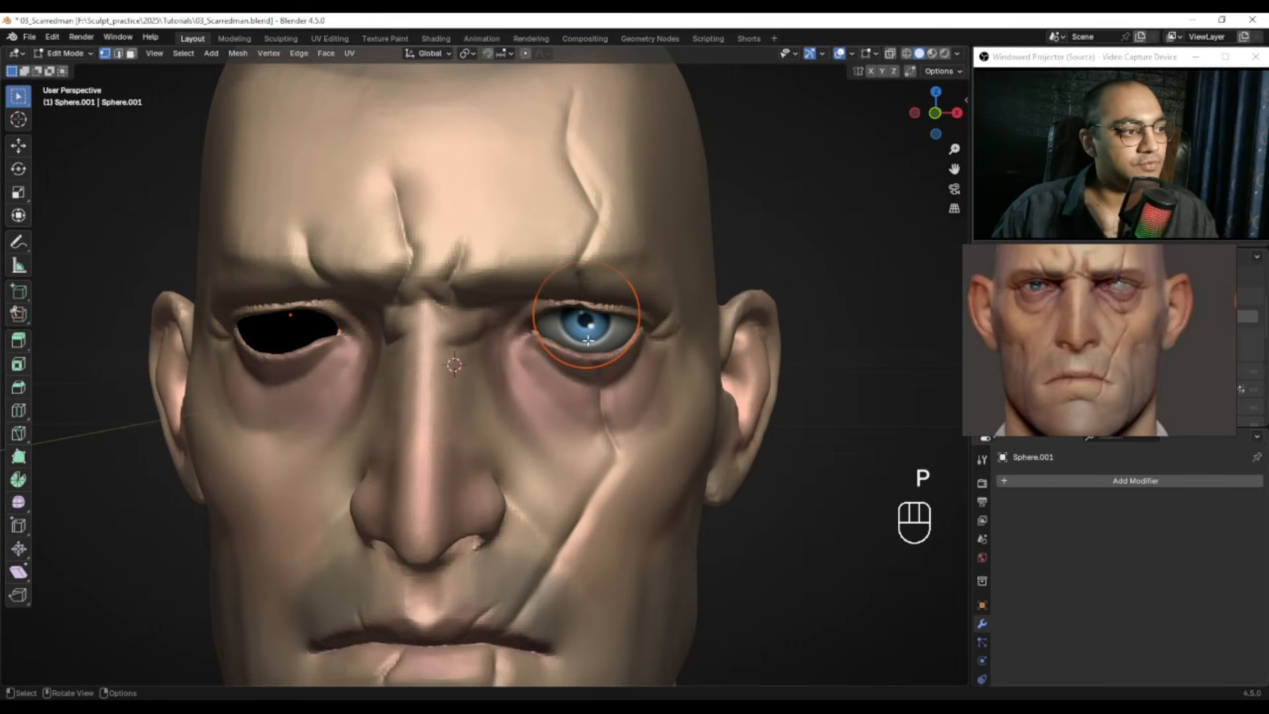
key(Tab)
Step: Switch the eyeball on the scarred side to Sculpt Mode and paint over its blue iris in light grey with a 42 px brush
key(ctrl+Tab)
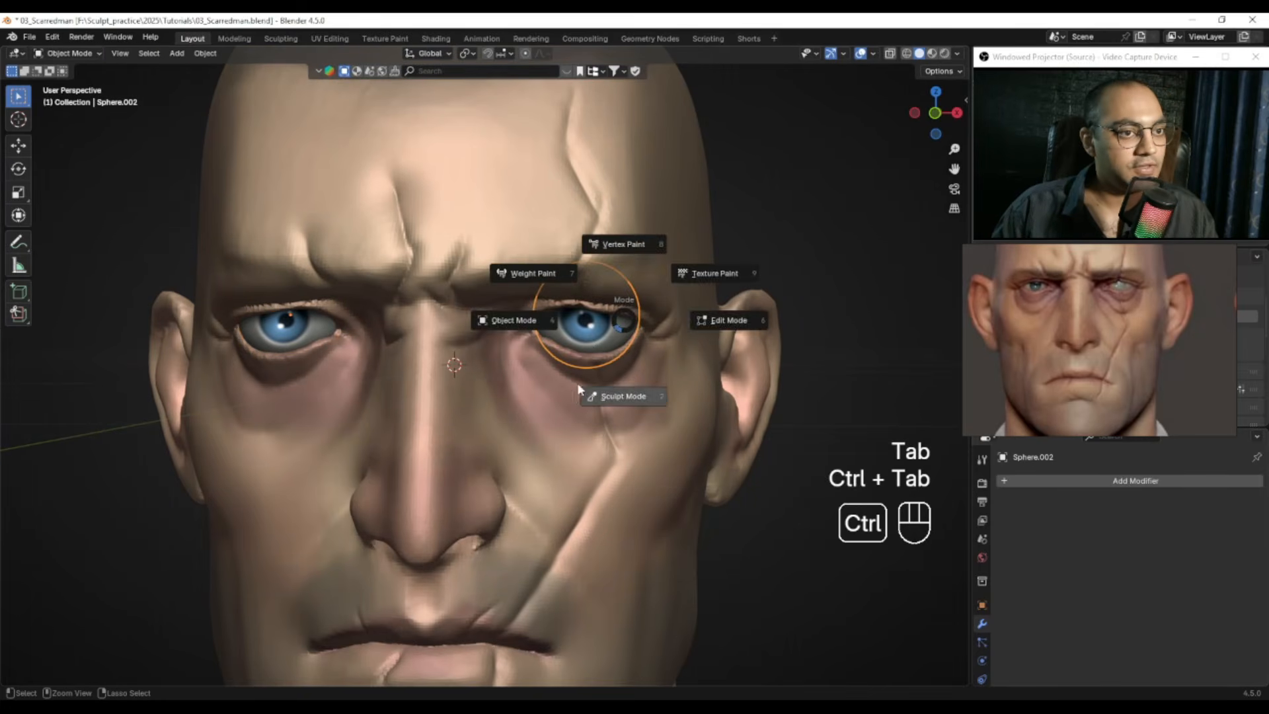
click(579, 390)
alt+shift+drag(631, 330, 601, 347)
ctrl+alt+drag(601, 348, 614, 269)
alt+shift+drag(576, 339, 492, 332)
ctrl+alt+drag(492, 332, 497, 265)
key(shift+x)
key(f)
drag(542, 331, 472, 342)
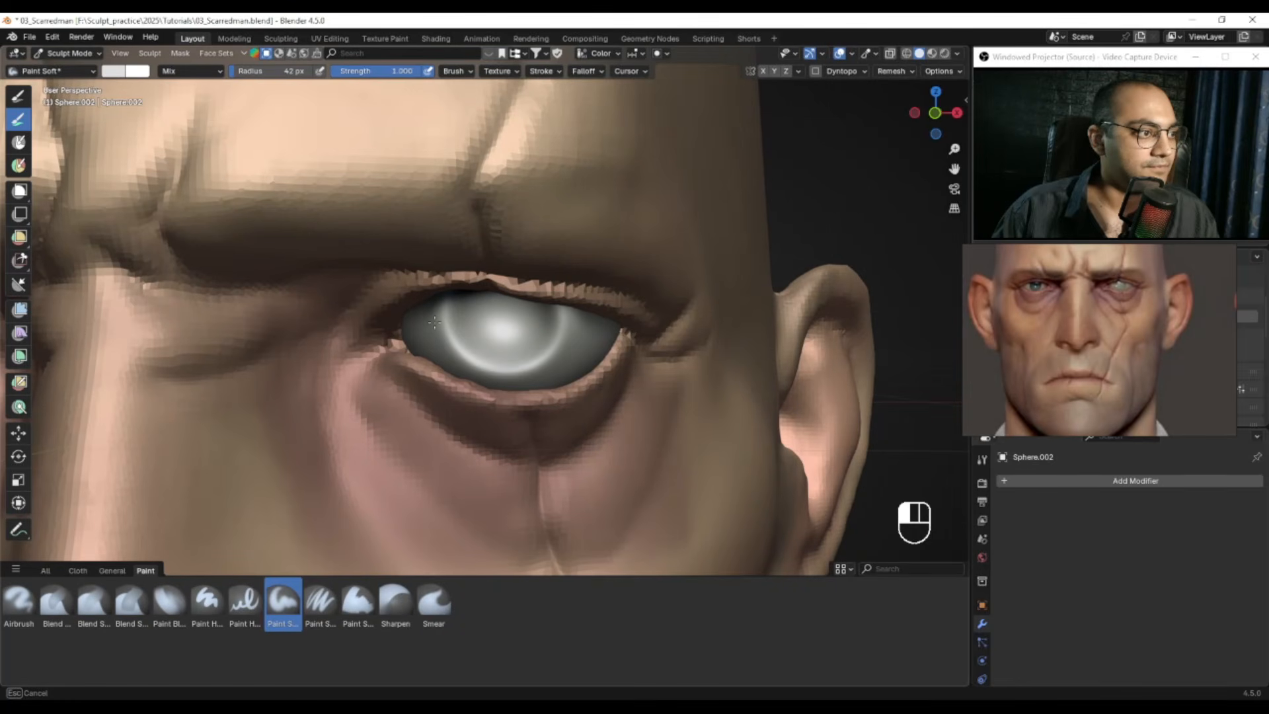
Step: Undo the last grey stroke and brighten the centre of the clouded eye with the brush radius raised to 61 px
key(ctrl+z)
key(f)
click(508, 308)
mouse_move(509, 312)
ctrl+alt+mouse_down()
mouse_move(454, 394)
mouse_move(538, 360)
mouse_move(552, 304)
ctrl+alt+mouse_up()
mouse_move(231, 374)
alt+shift+mouse_down()
mouse_move(271, 355)
mouse_move(393, 362)
alt+shift+mouse_up()
mouse_move(394, 362)
ctrl+alt+mouse_down()
mouse_move(374, 325)
mouse_move(355, 381)
ctrl+alt+mouse_up()
Step: Transfer Sculpt Mode directly back and forth between the blue eyeball and the clouded eyeball
key(alt+q)
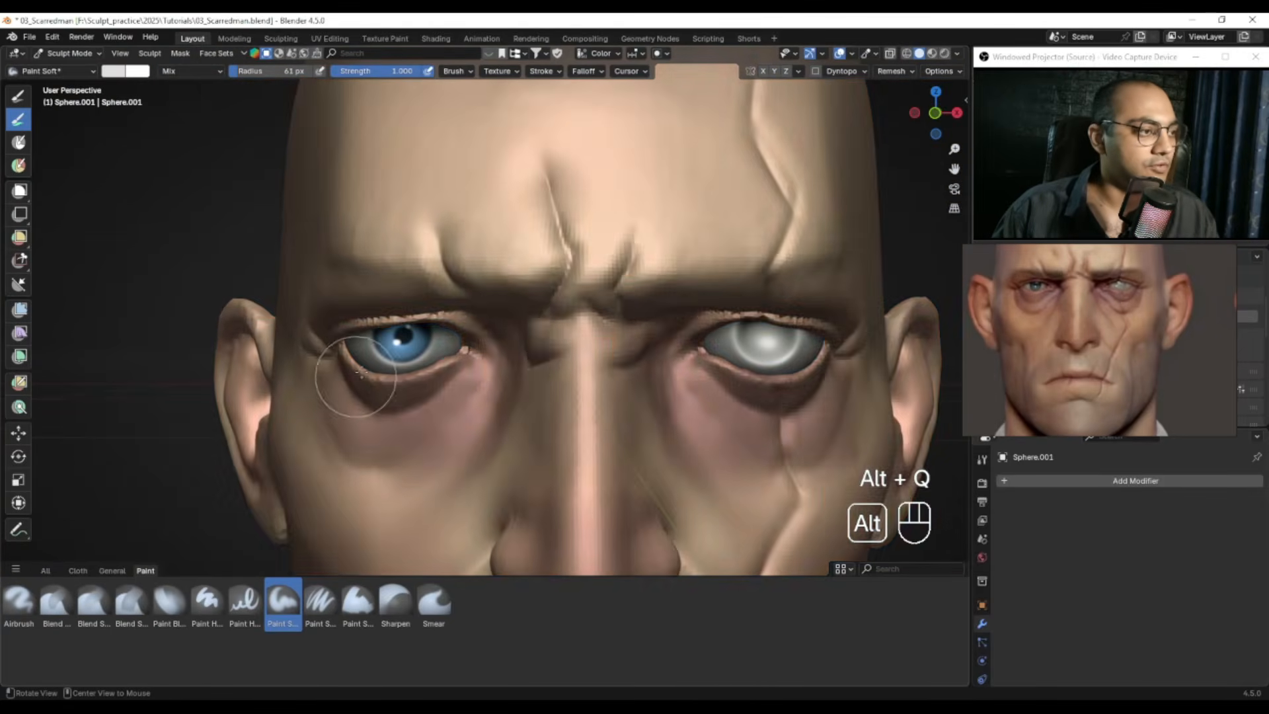
key(alt+q)
ctrl+alt+drag(658, 352, 634, 390)
key(alt+q)
key(alt+q)
key(alt+q)
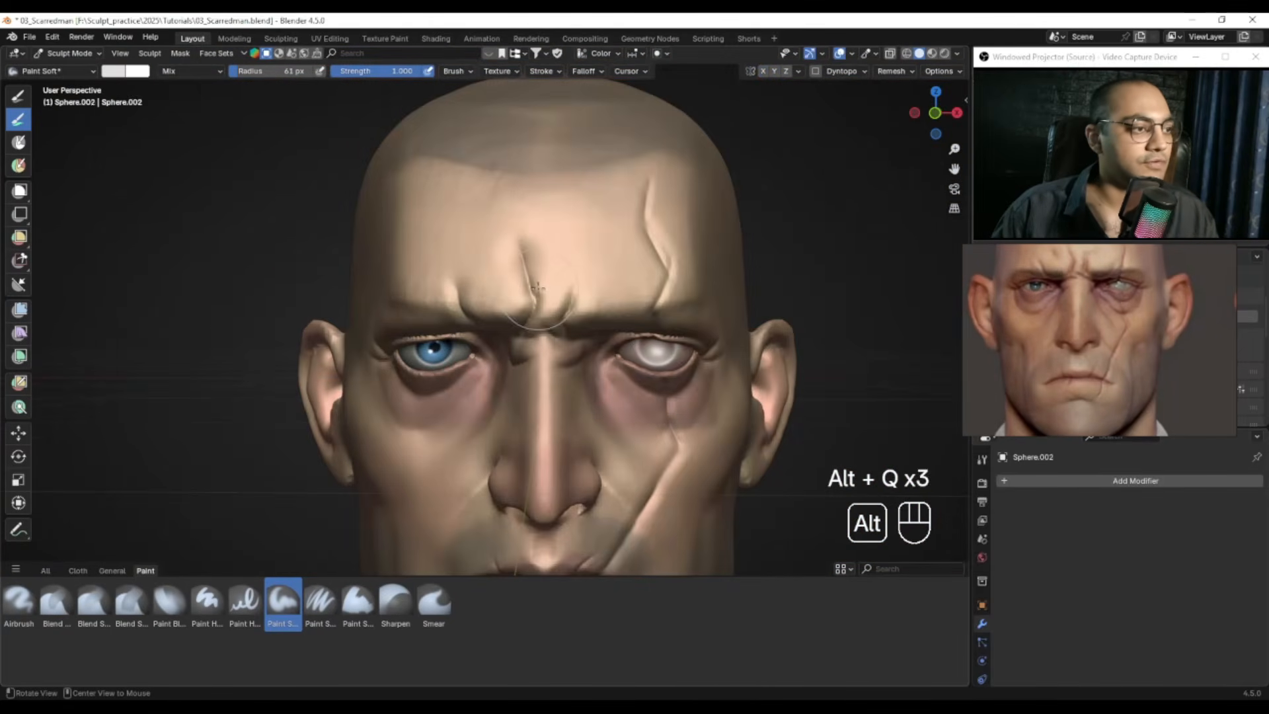
key(alt+q)
key(alt+q)
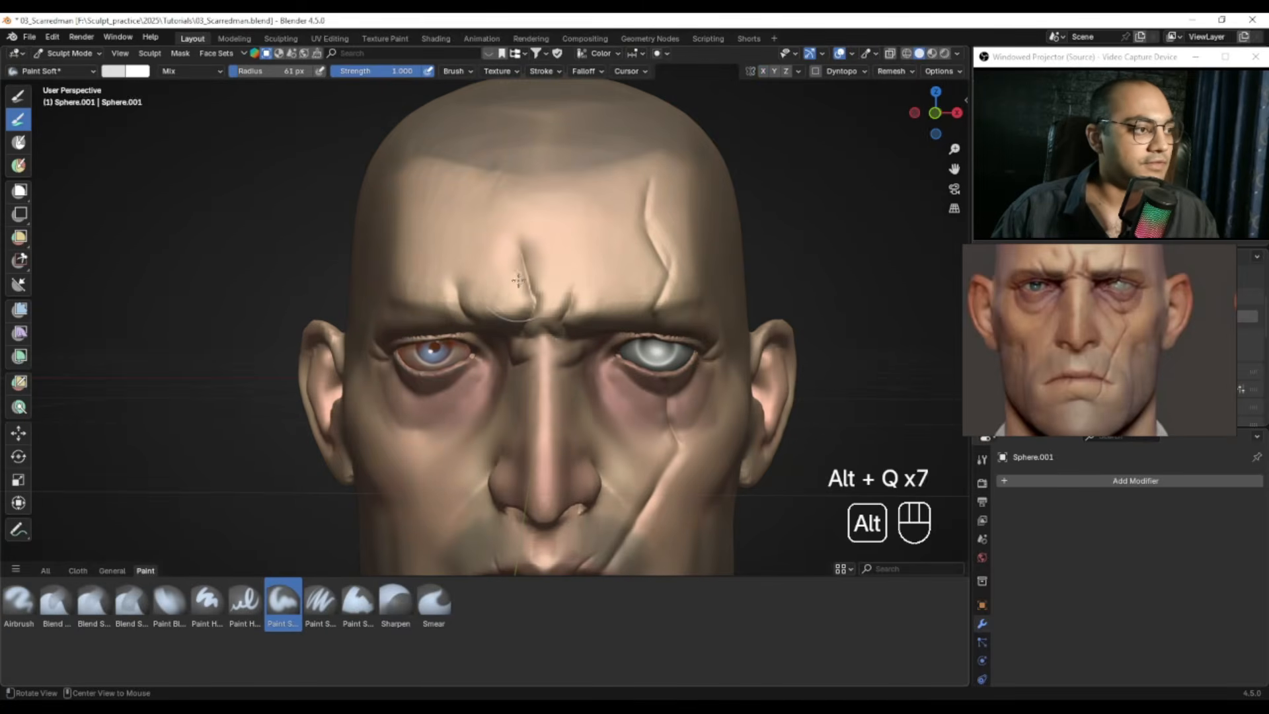
Step: Go through Object Mode to sculpt the clouded eyeball, and go through it again to sculpt the blue one
key(ctrl+Tab)
click(470, 343)
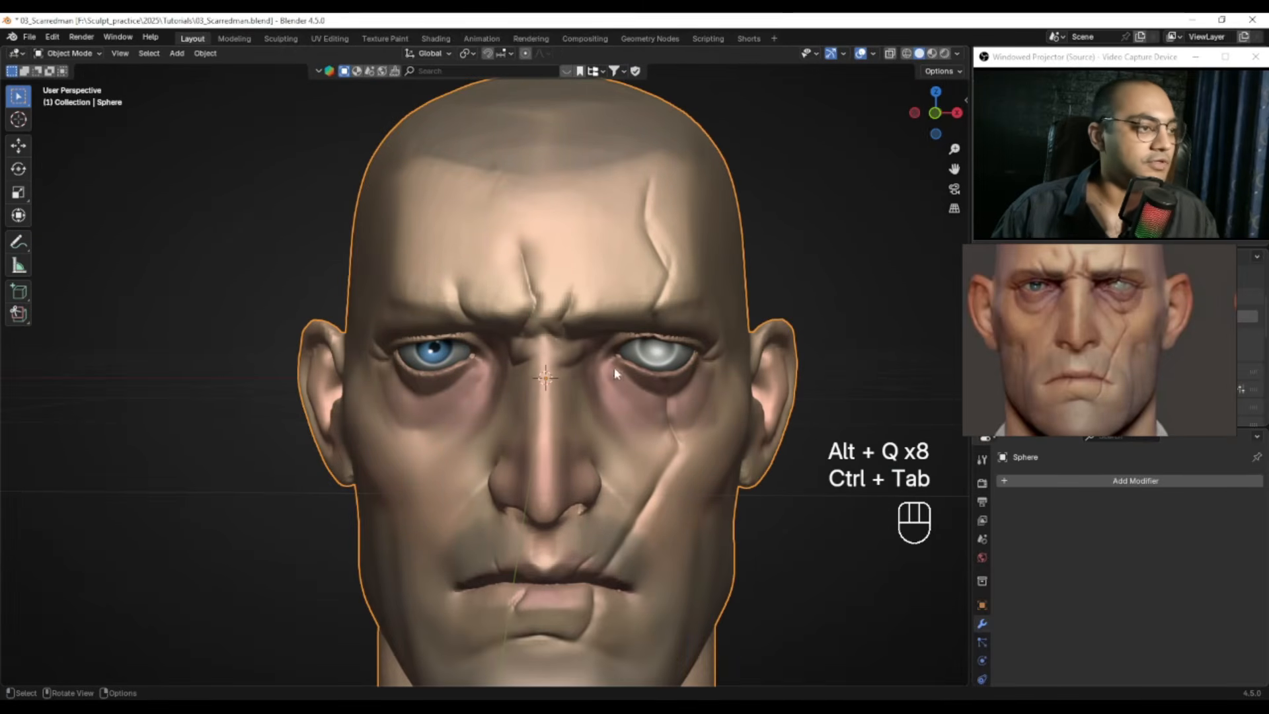
click(653, 347)
key(ctrl+Tab)
click(654, 405)
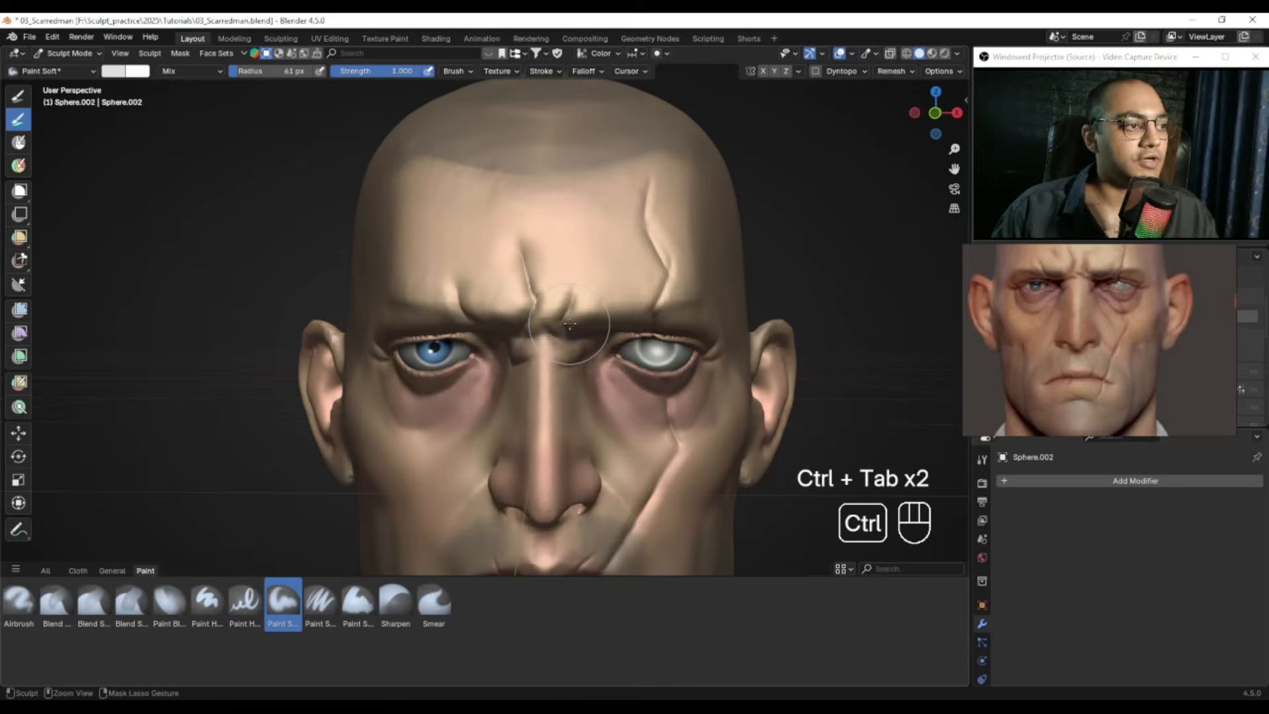
key(ctrl+Tab)
click(393, 326)
click(462, 406)
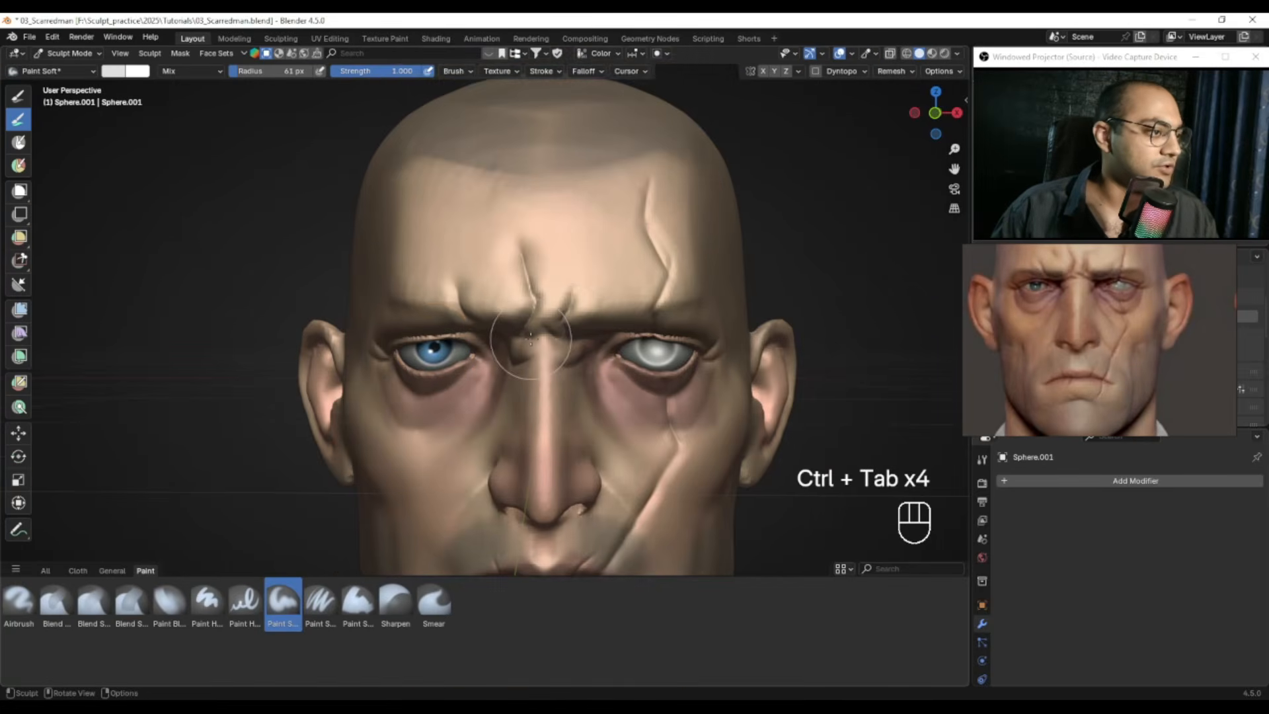
Step: Repeat the direct Sculpt Mode transfer between the two eyeballs, ending on the blue one
ctrl+alt+drag(543, 341, 506, 309)
key(alt+q)
key(alt+q)
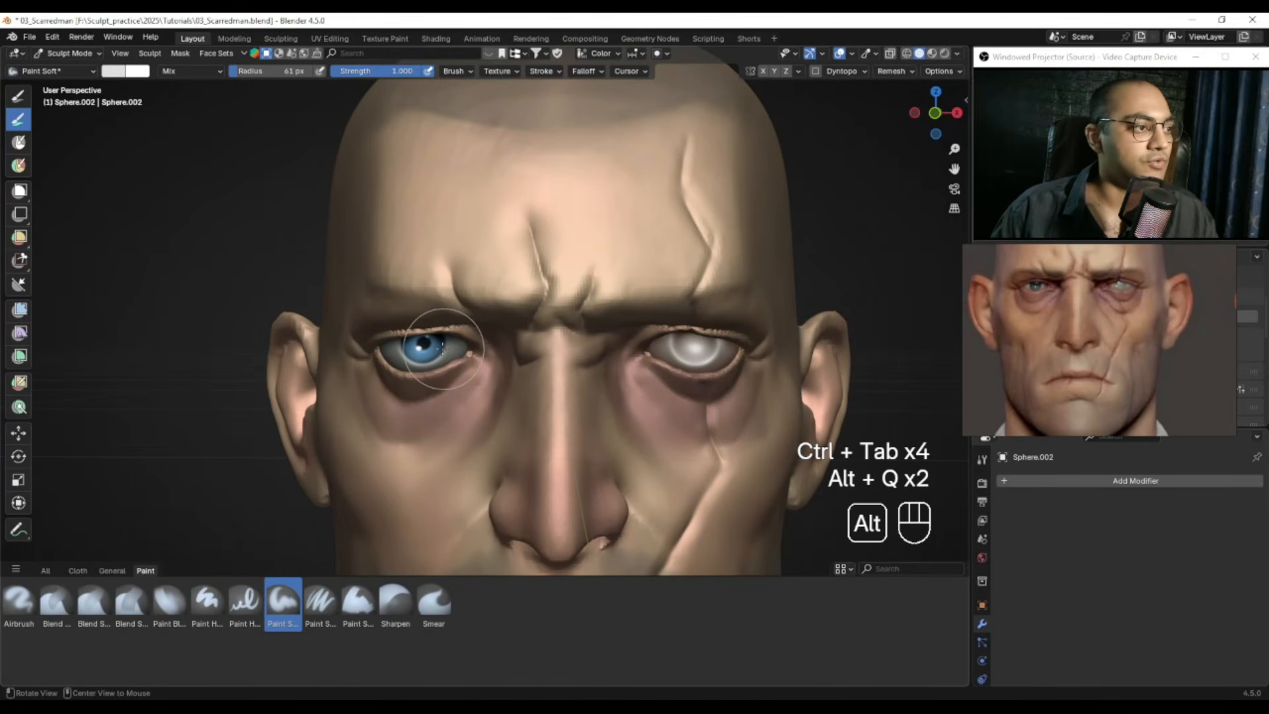
key(alt+q)
key(alt+q)
key(alt+q)
key(alt+q)
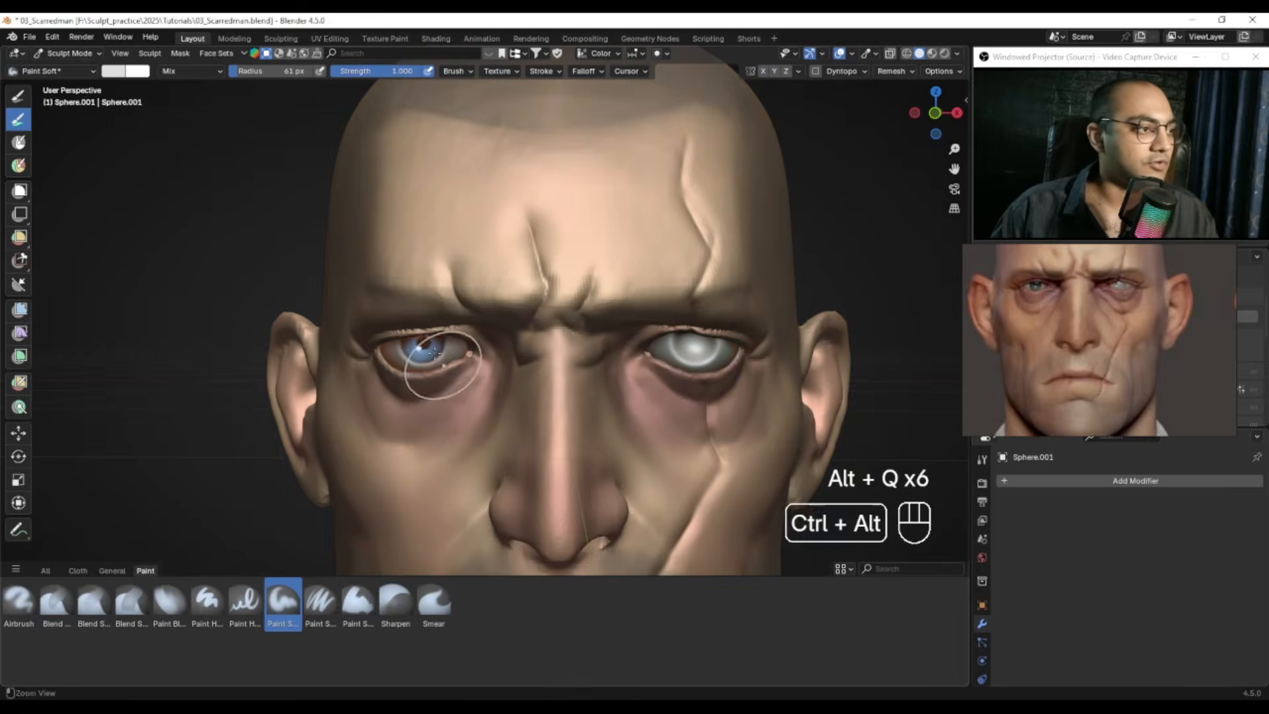
Step: Sample the light blue from the blue eye's iris as the paint colour and transfer Sculpt Mode to the clouded eyeball
ctrl+alt+drag(489, 341, 463, 314)
key(shift+x)
alt+shift+drag(632, 349, 437, 323)
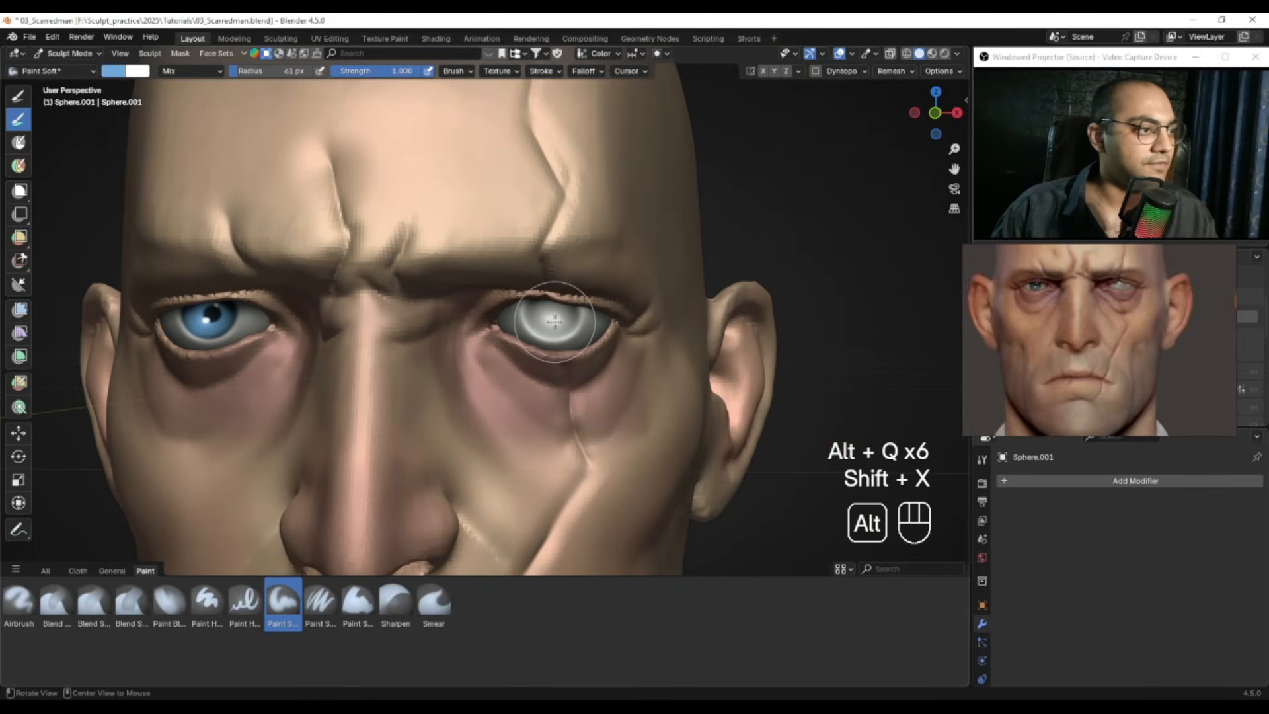
key(alt+q)
Step: Try painting the sampled blue over the clouded iris with a 48 to 60 px brush and undo the strokes
scroll(537, 309, up, 2)
key(f)
click(529, 308)
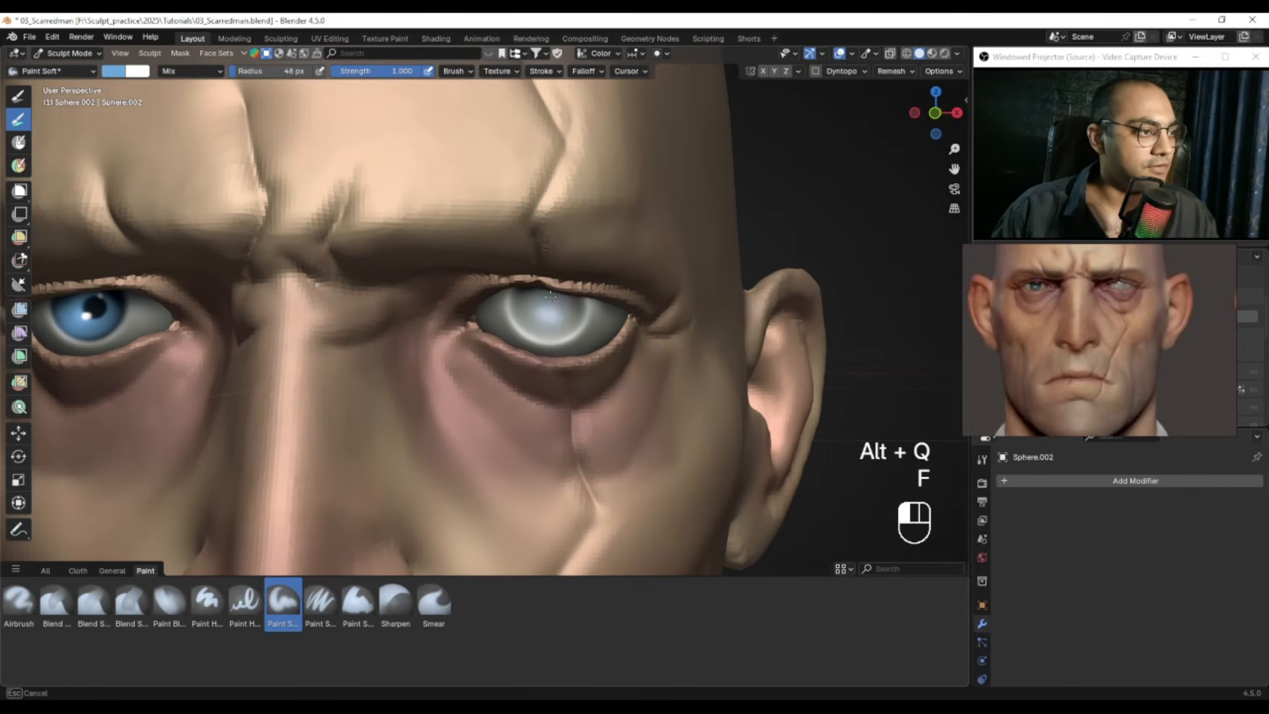
click(562, 299)
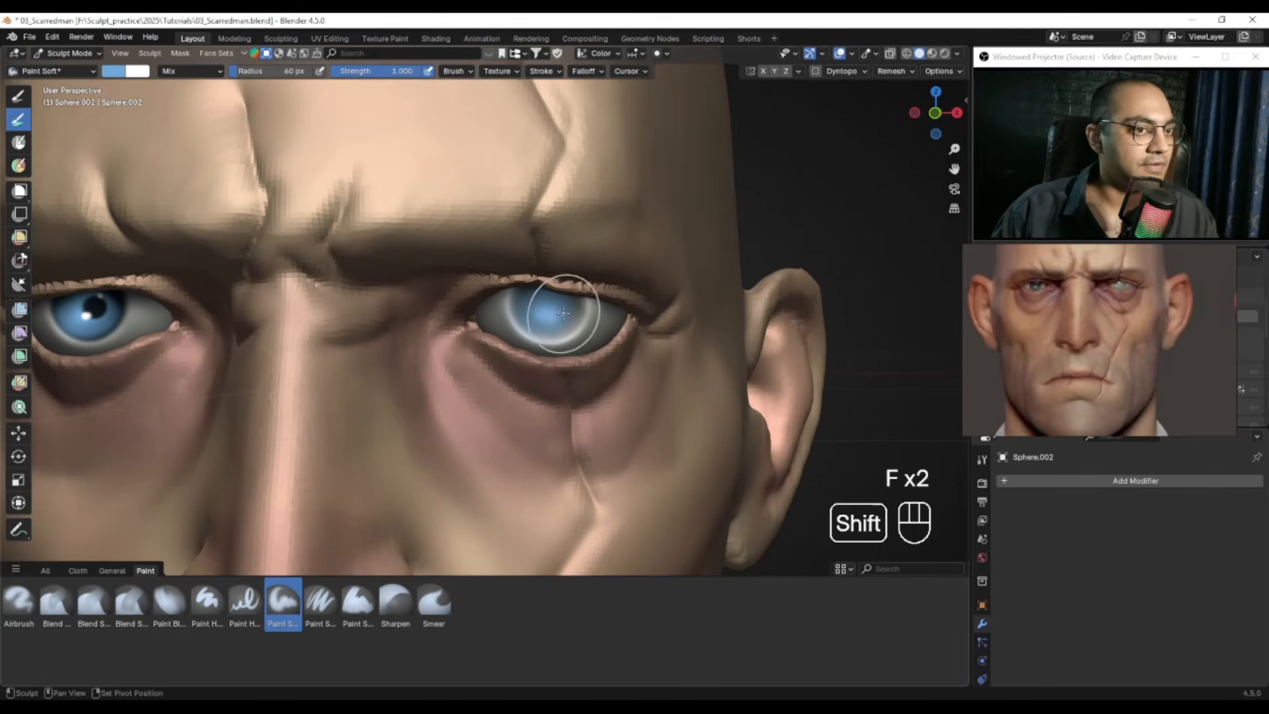
key(ctrl+z)
key(ctrl+z)
key(ctrl+z)
key(ctrl+z)
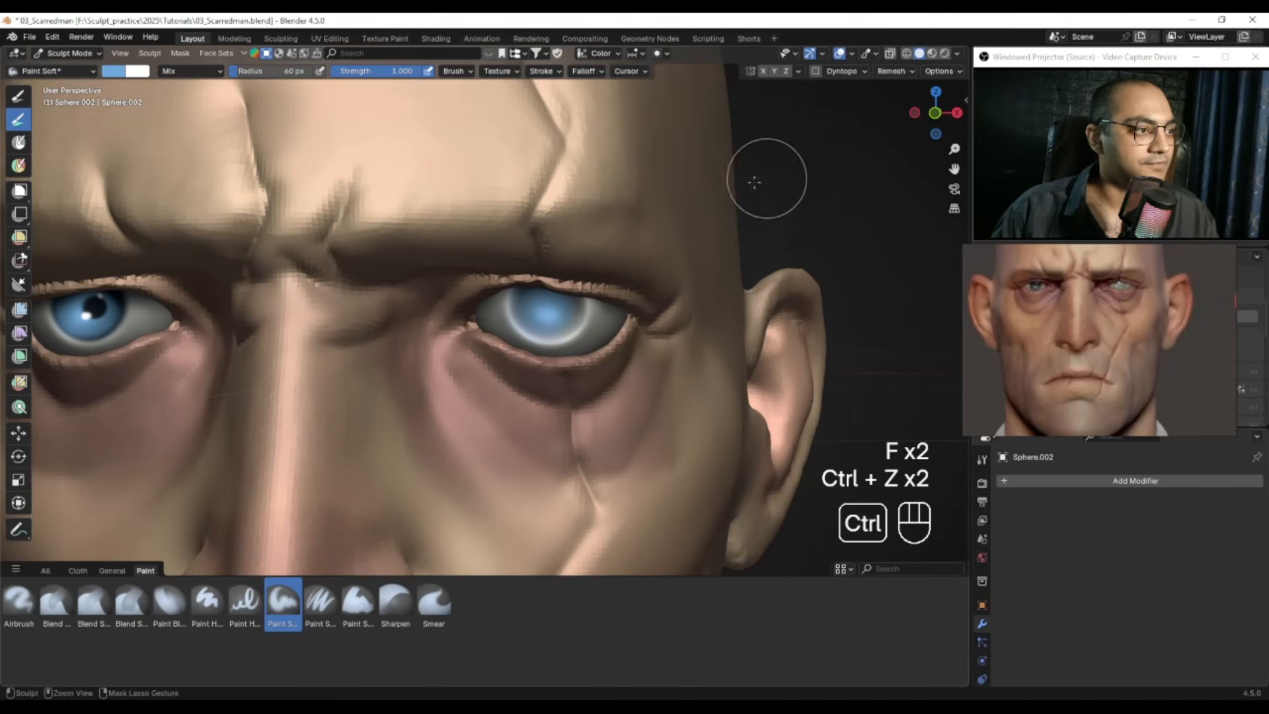
key(ctrl+shift+z)
Step: Reduce the paint colour's saturation to 0.142 and tint the clouded iris pale blue
mouse_move(583, 302)
ctrl+alt+mouse_down()
mouse_move(595, 279)
mouse_move(567, 275)
ctrl+alt+mouse_up()
key(f)
click(573, 279)
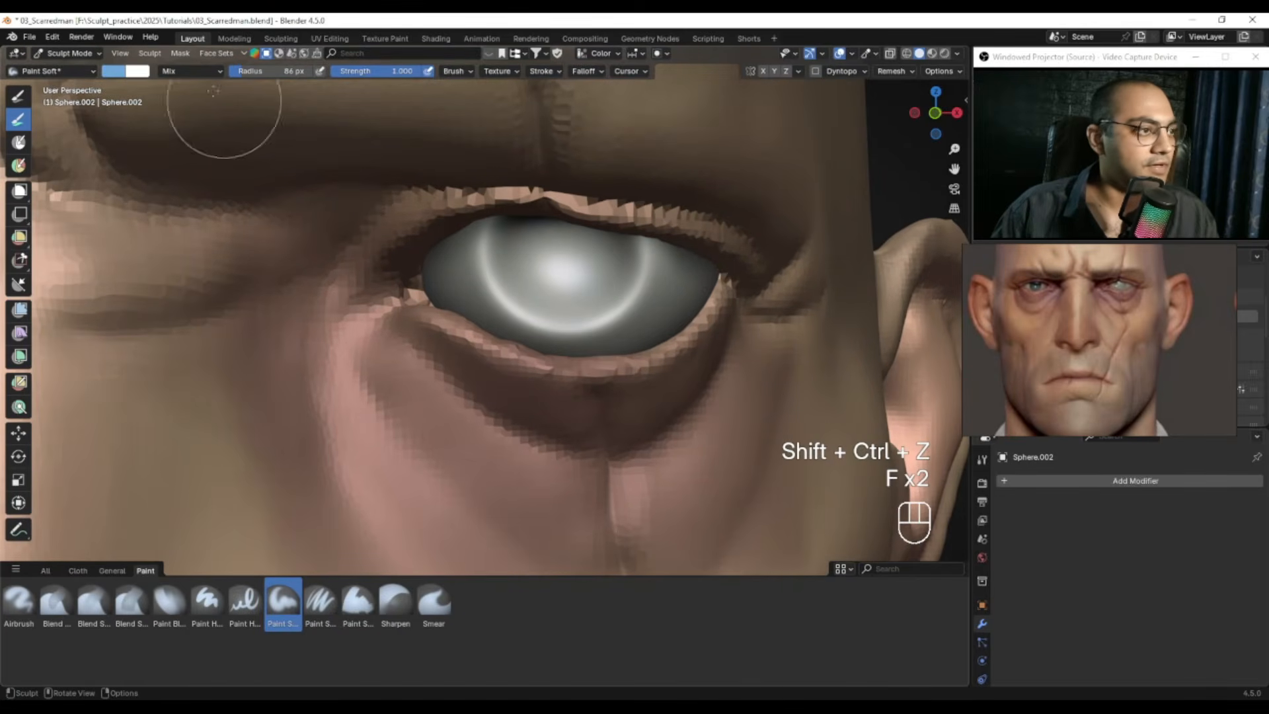
click(114, 73)
drag(131, 234, 125, 244)
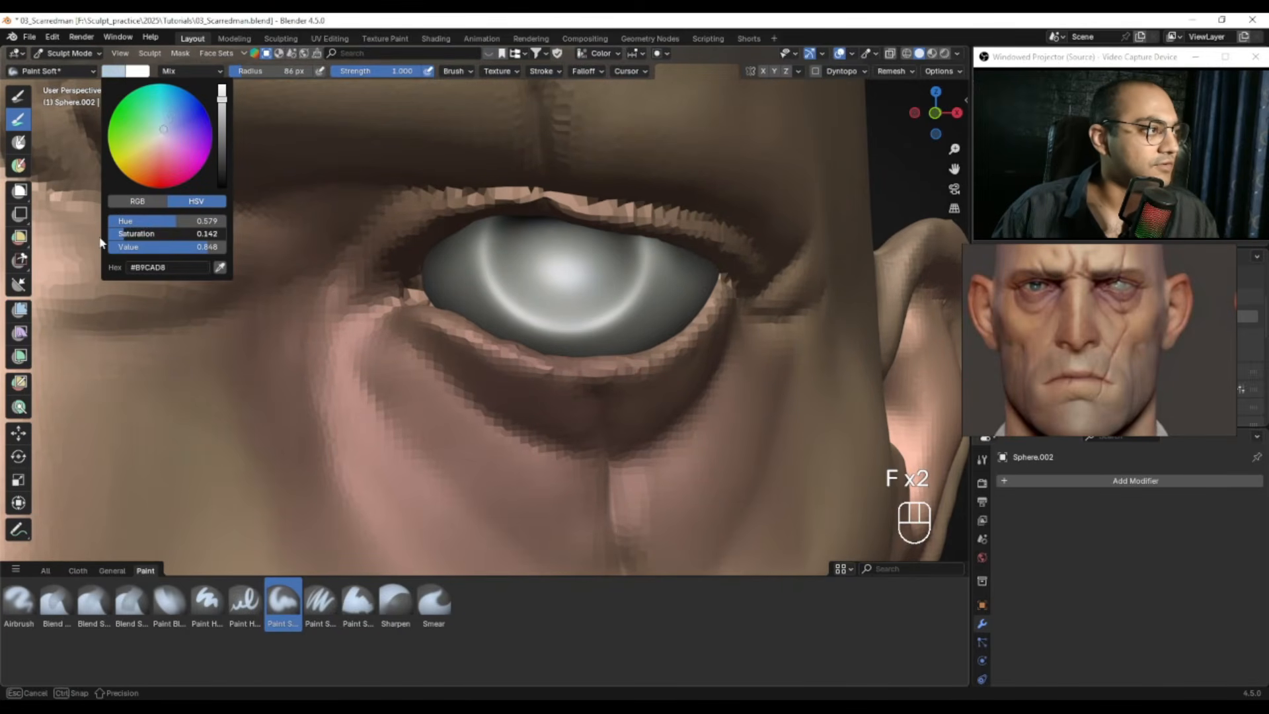
drag(561, 270, 565, 281)
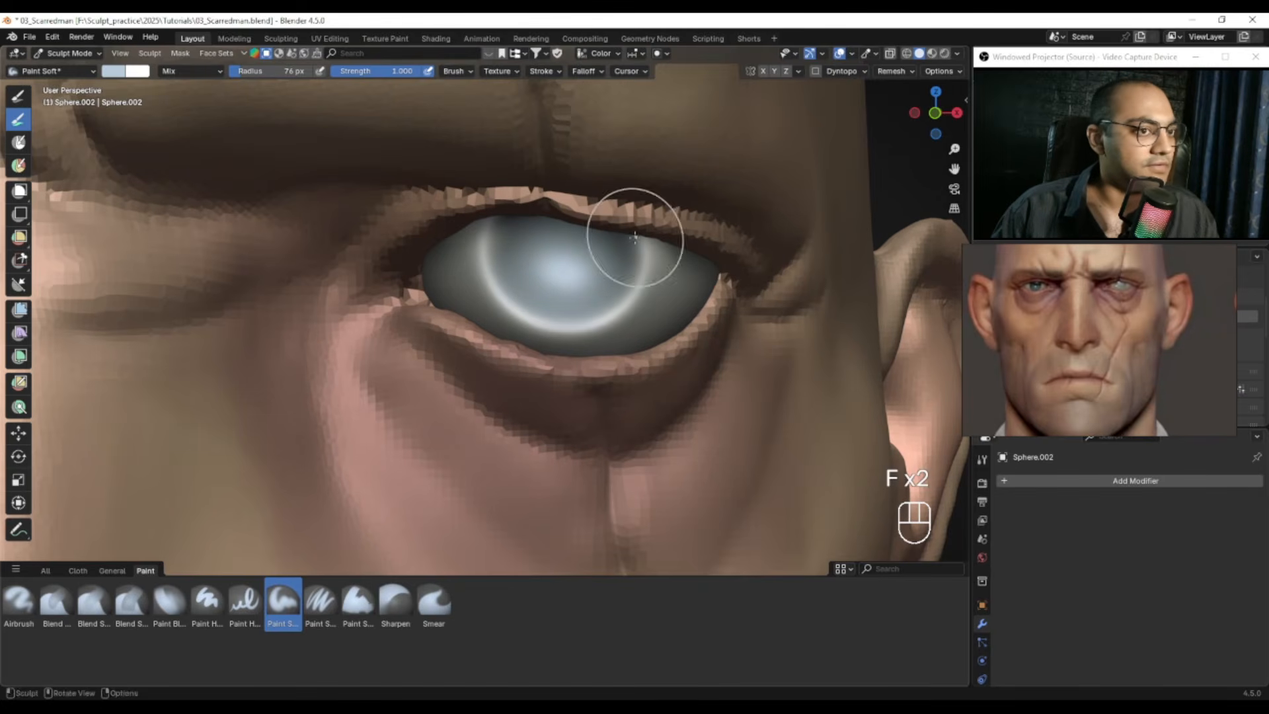
Step: Darken the paint colour to a value of 0.532 and shade the clouded iris with a 97 px brush
click(124, 78)
drag(222, 128, 220, 135)
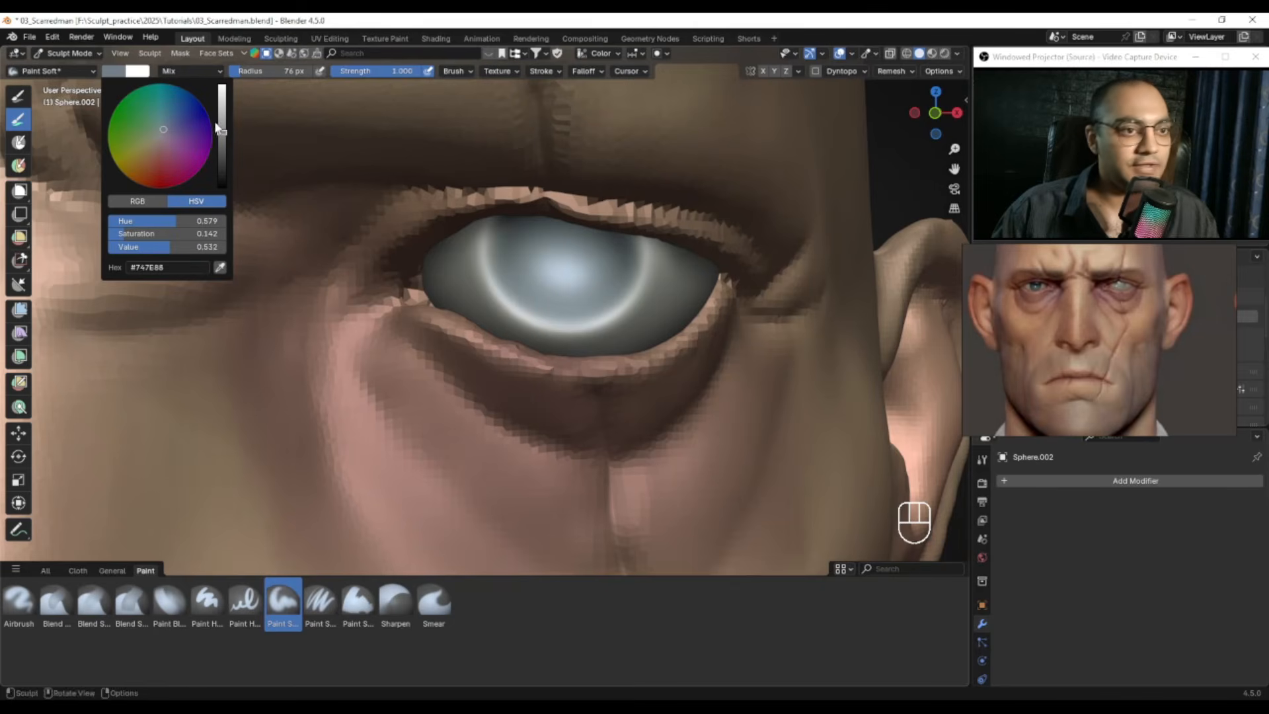
key(f)
drag(596, 244, 526, 252)
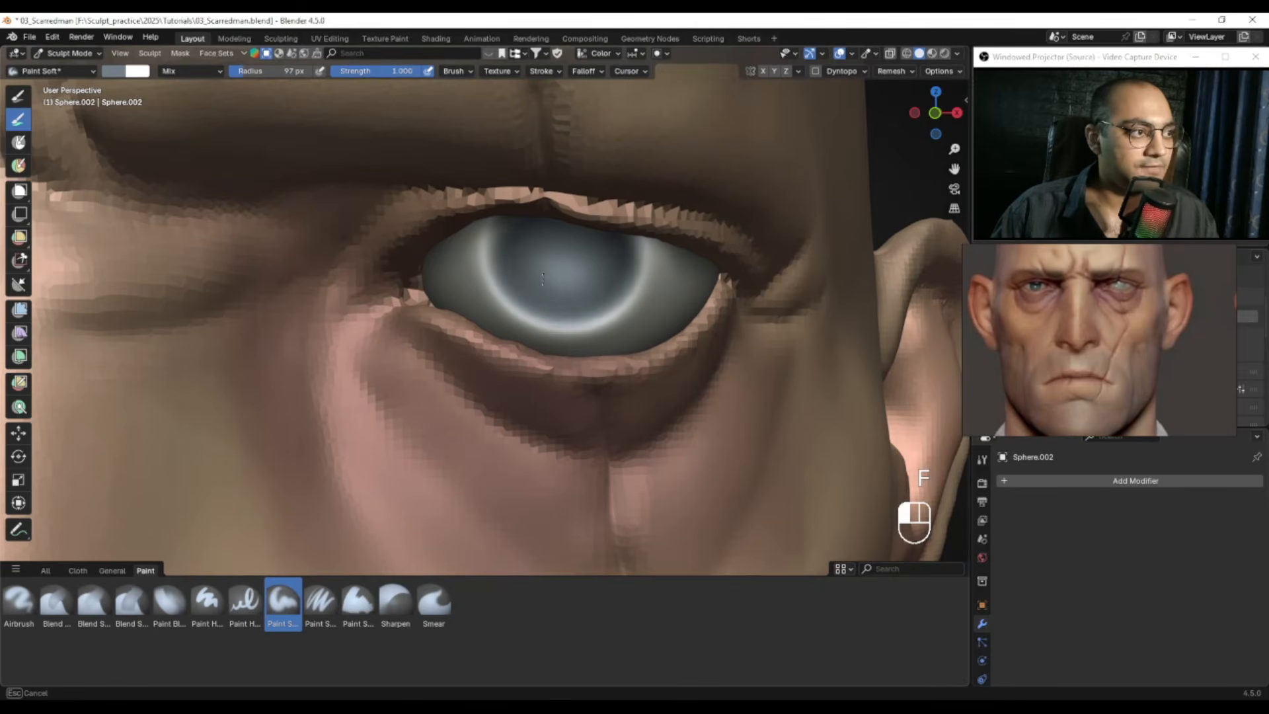
Step: Lighten the paint colour to a value of about 0.80 and brighten the centre of the clouded iris with a 66 px brush
click(114, 71)
drag(222, 136, 220, 111)
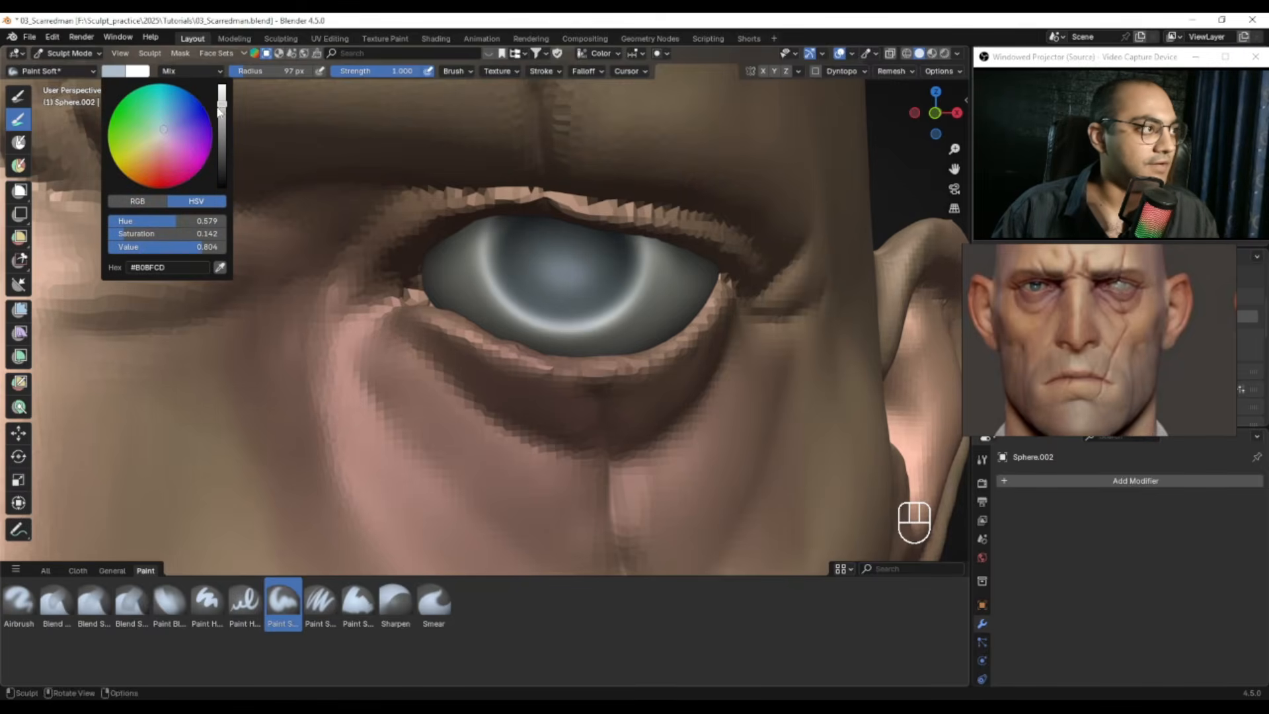
key(f)
click(558, 271)
drag(558, 272, 556, 269)
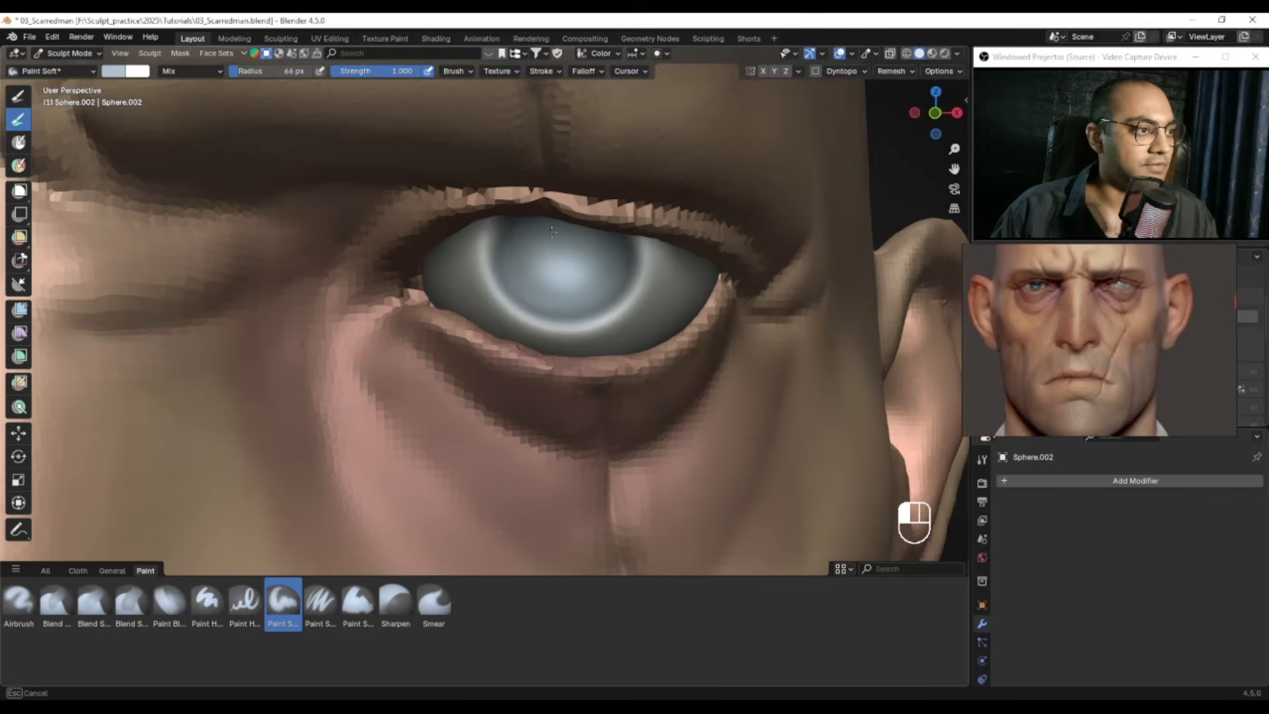
Step: Sample a grey from the clouded eyeball, darken it, and shade the eyeball around the iris with a 51 px brush
mouse_move(564, 274)
ctrl+middle_down()
mouse_move(525, 360)
mouse_move(580, 333)
ctrl+middle_up()
key(shift+x)
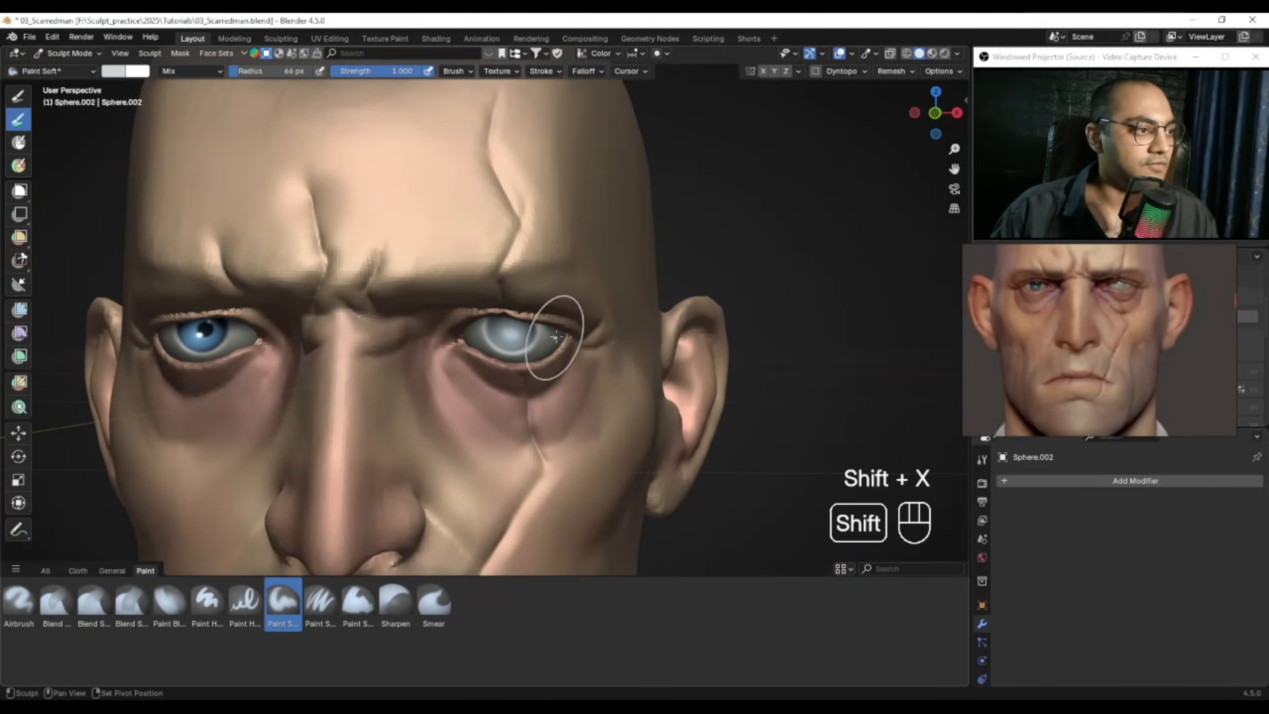
click(114, 70)
drag(222, 107, 220, 151)
mouse_move(558, 318)
ctrl+alt+mouse_down()
mouse_move(573, 296)
mouse_move(562, 301)
ctrl+alt+mouse_up()
mouse_move(548, 324)
ctrl+alt+mouse_down()
mouse_move(564, 292)
mouse_move(490, 301)
mouse_move(499, 281)
ctrl+alt+mouse_up()
key(f)
click(554, 291)
click(556, 265)
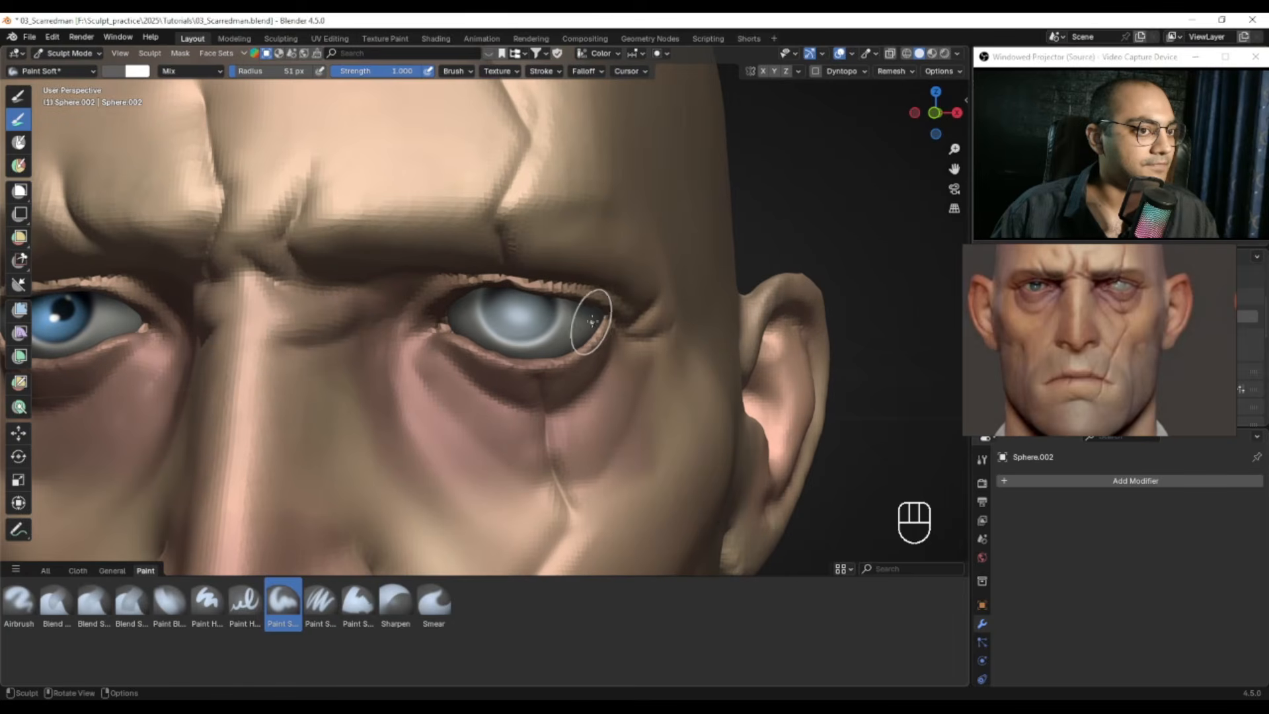
Step: Paint a small white highlight on the clouded iris with the brush radius reduced to 10 px
ctrl+alt+drag(470, 347, 536, 310)
key(f)
click(528, 276)
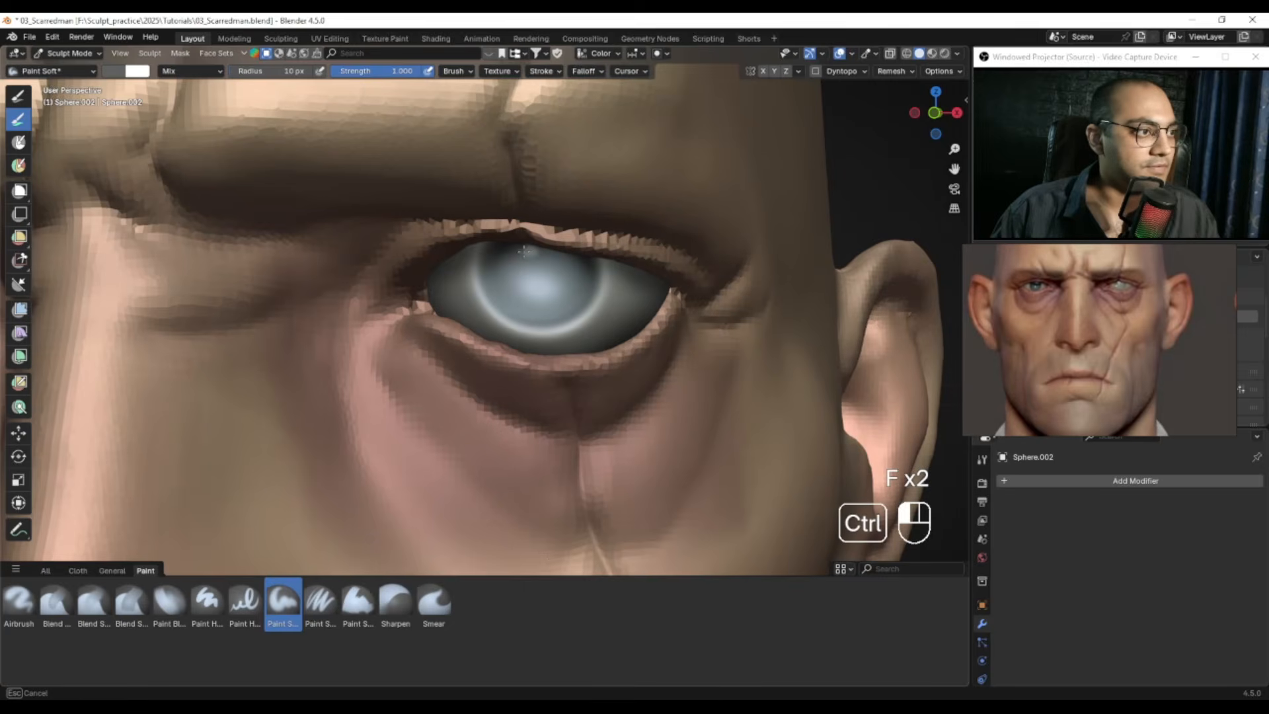
ctrl+drag(546, 283, 545, 285)
mouse_move(486, 367)
ctrl+alt+mouse_down()
mouse_move(450, 404)
mouse_move(471, 382)
ctrl+alt+mouse_up()
mouse_move(471, 383)
alt+mouse_down()
mouse_move(442, 381)
mouse_move(502, 344)
alt+mouse_up()
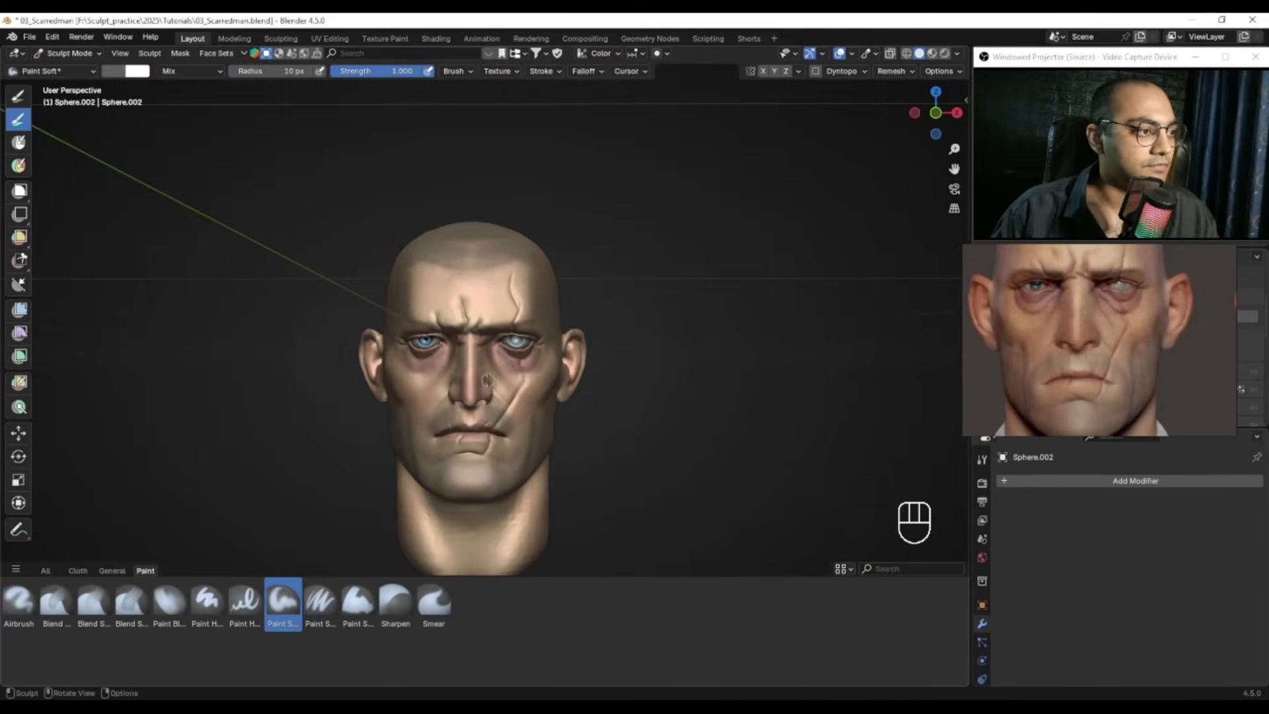
Step: Return to Object Mode and save the file
key(ctrl+Tab)
mouse_move(604, 316)
ctrl+alt+mouse_down()
mouse_move(567, 373)
mouse_move(718, 206)
ctrl+alt+mouse_up()
key(ctrl+s)
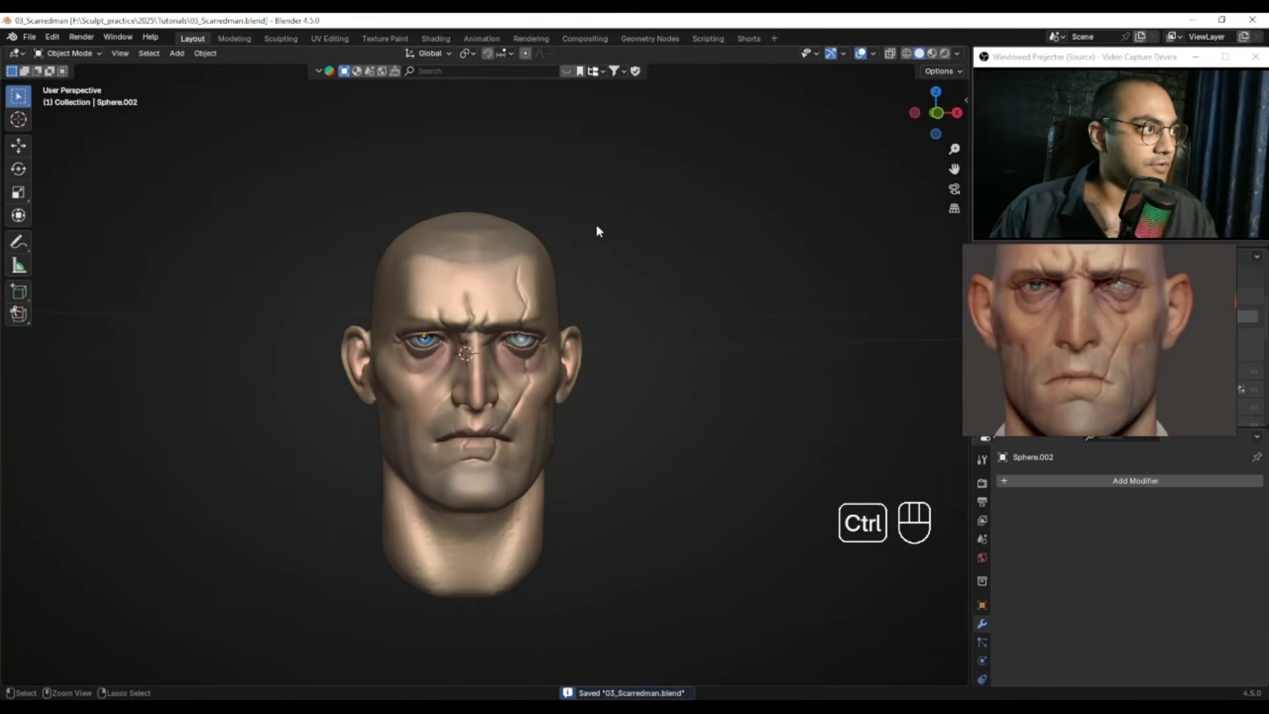
Step: Save an incremental version of the file as 04_Scarredman.blend
key(ctrl+alt+s)
Step: Set the viewport shadow strength to 0.645 and adjust the direction of the shading light on the head
click(957, 54)
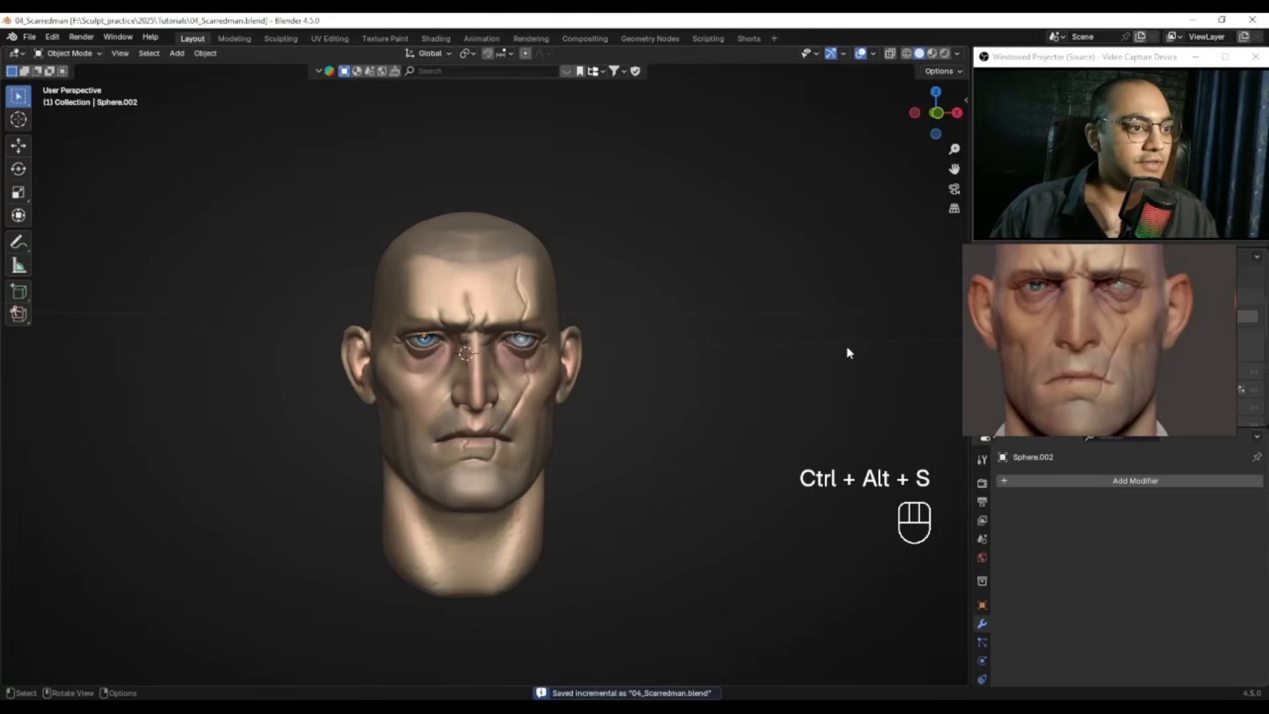
click(958, 53)
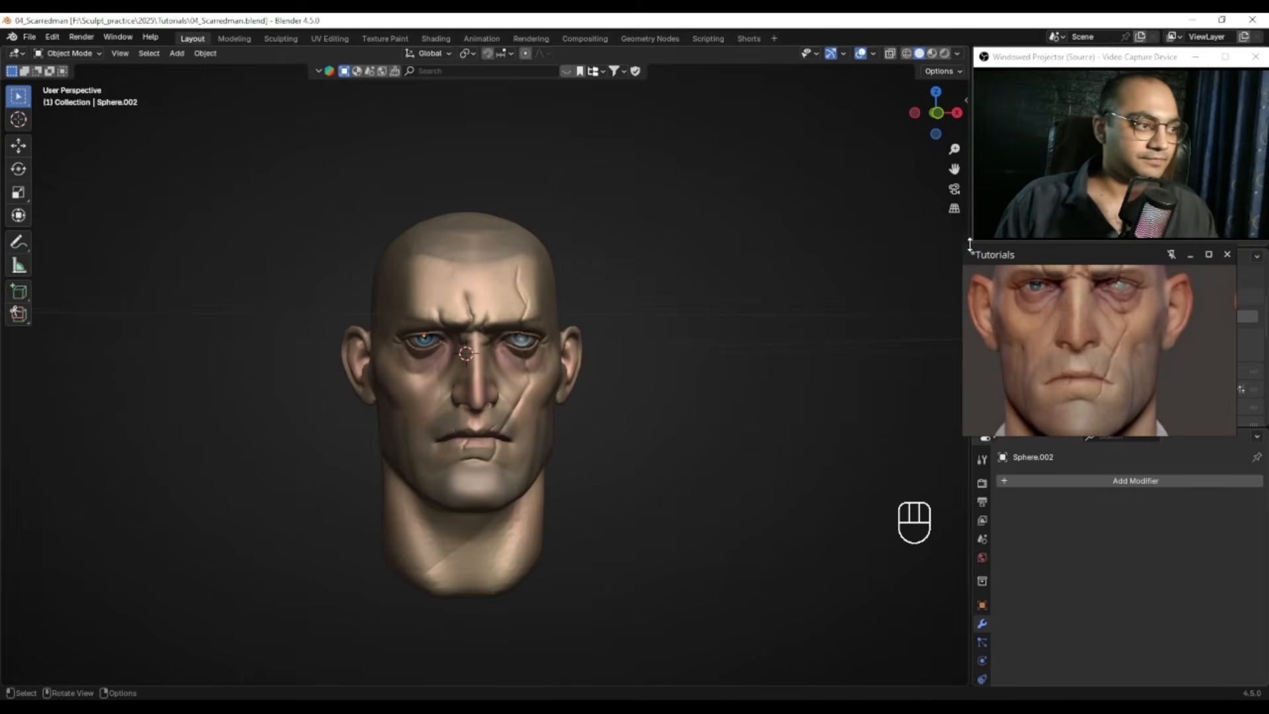
drag(1018, 255, 1268, 292)
mouse_move(1078, 59)
mouse_down()
mouse_move(1079, 229)
mouse_move(1027, 327)
mouse_move(1017, 450)
mouse_up()
click(957, 53)
click(1027, 384)
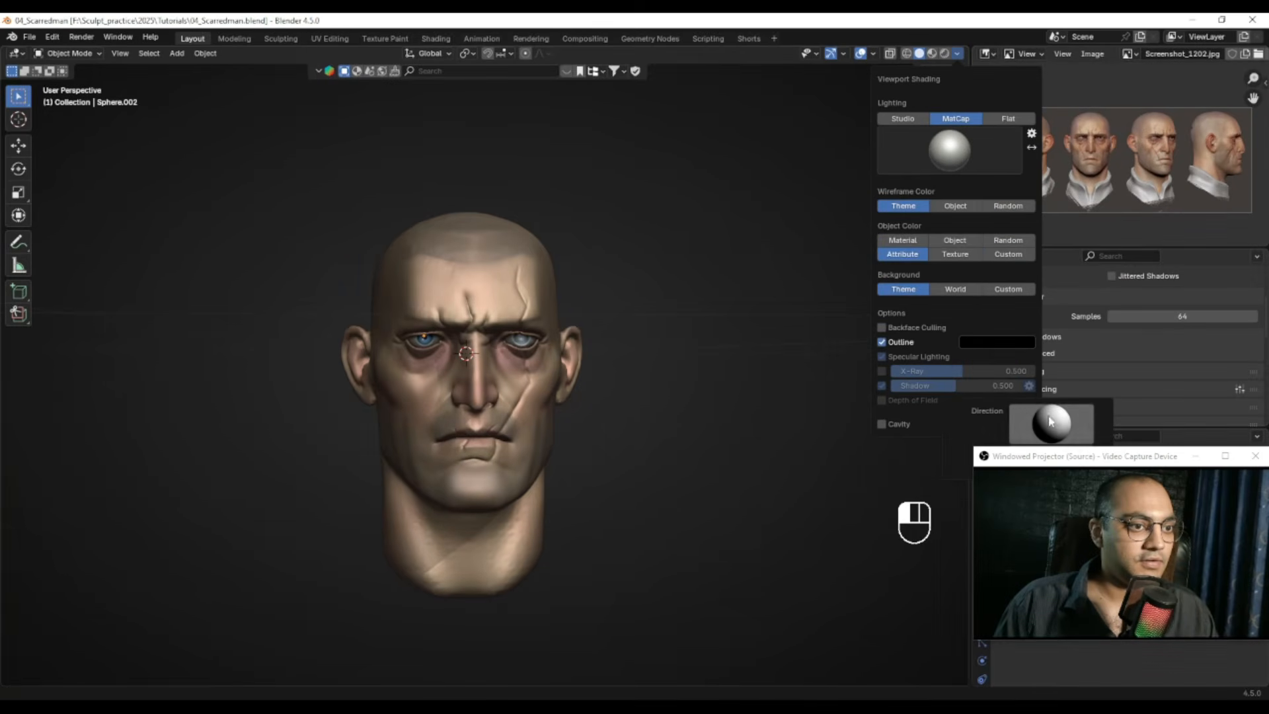
mouse_move(958, 386)
mouse_down()
mouse_move(996, 386)
mouse_move(977, 386)
mouse_up()
click(1028, 385)
click(1028, 384)
click(1033, 390)
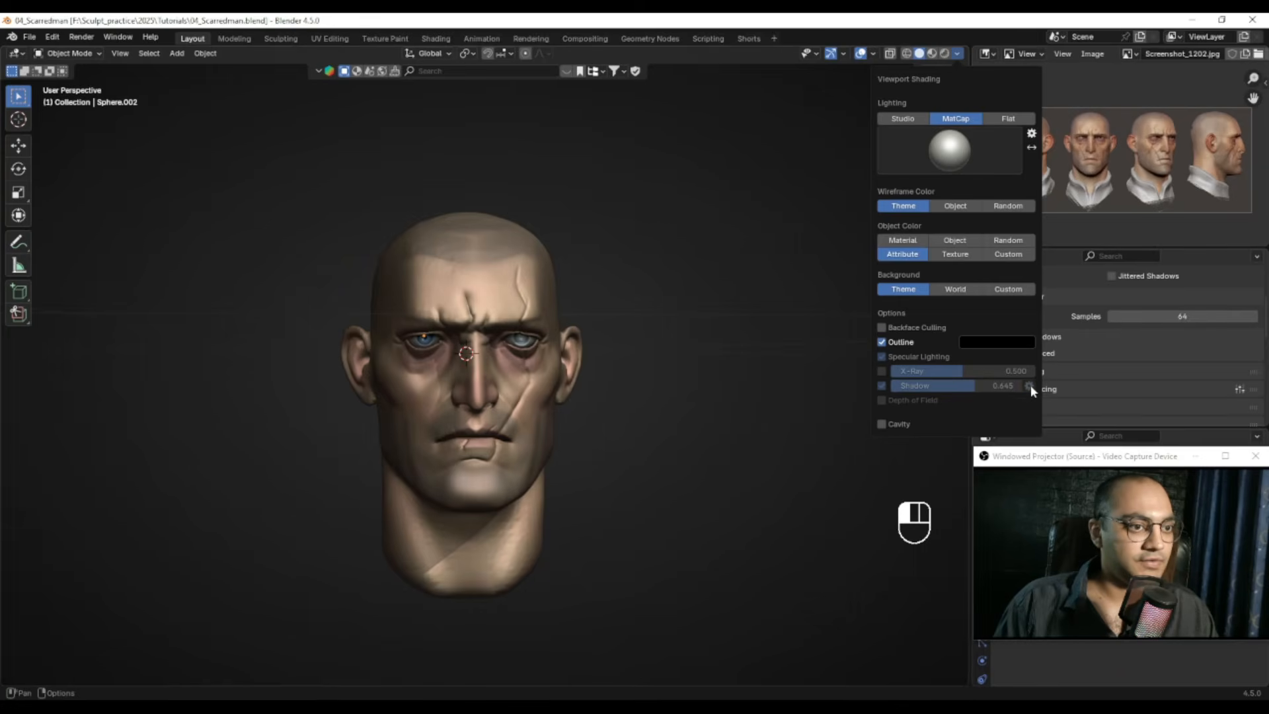
click(1029, 385)
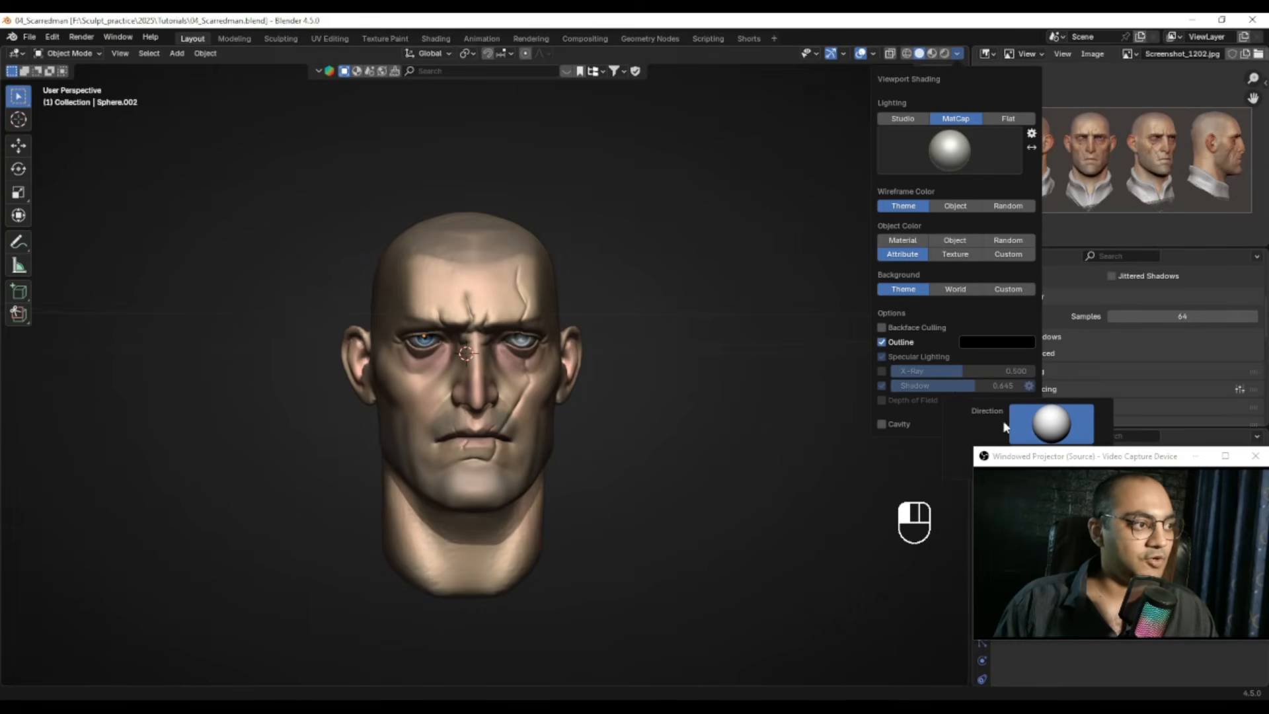
drag(1008, 423, 1025, 415)
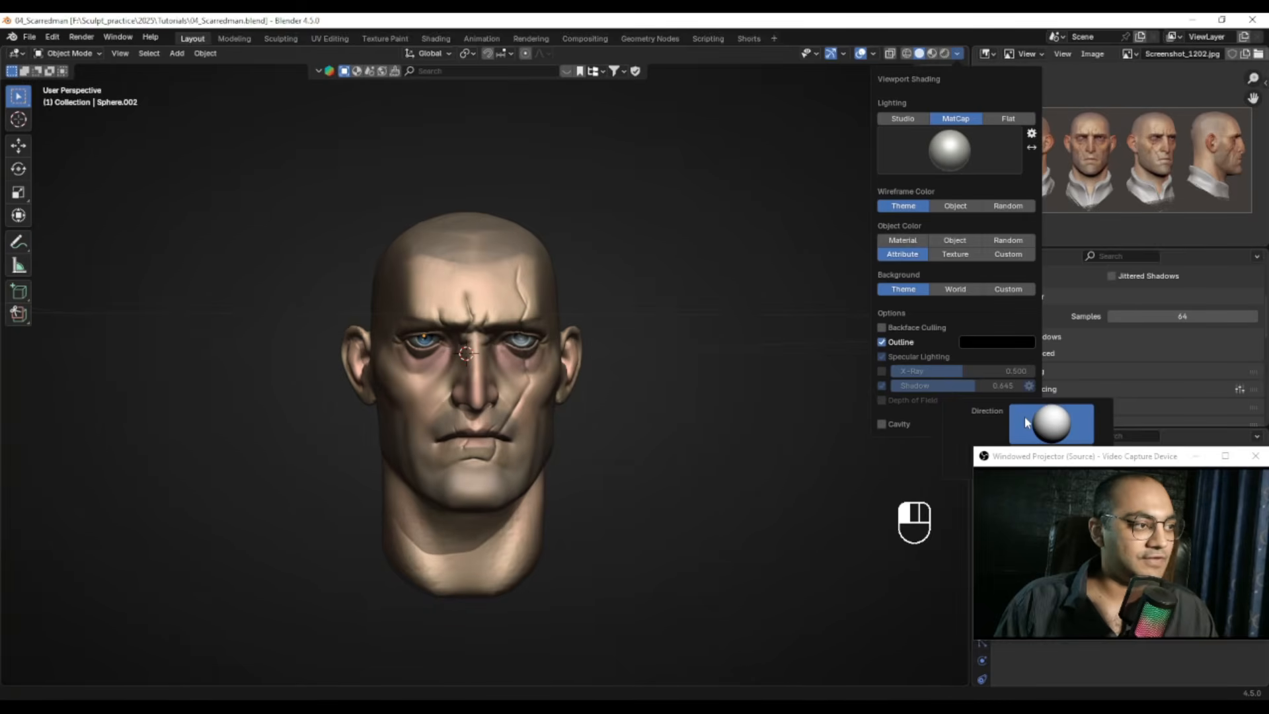
mouse_move(1084, 456)
mouse_down()
mouse_move(1048, 167)
mouse_move(1072, 116)
mouse_up()
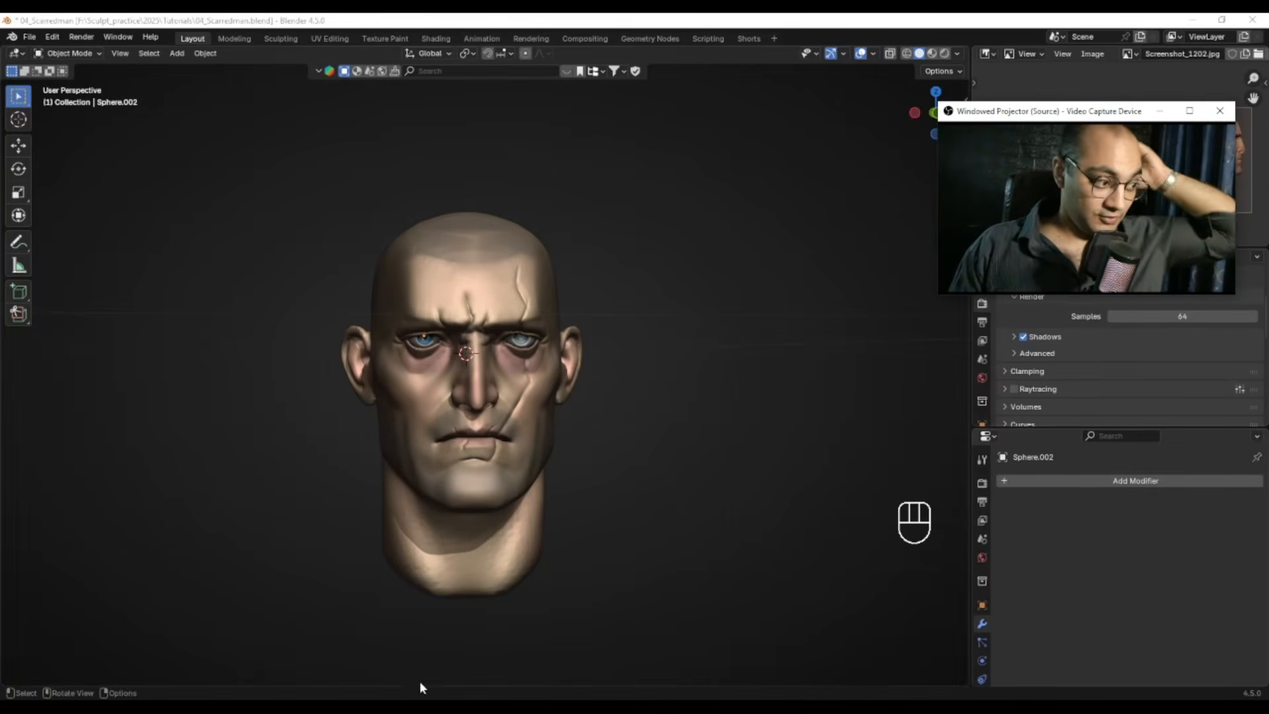
Step: Switch to the browser, open the Davinci School for Sculptors community on Skool and skim its posts
click(598, 708)
click(46, 24)
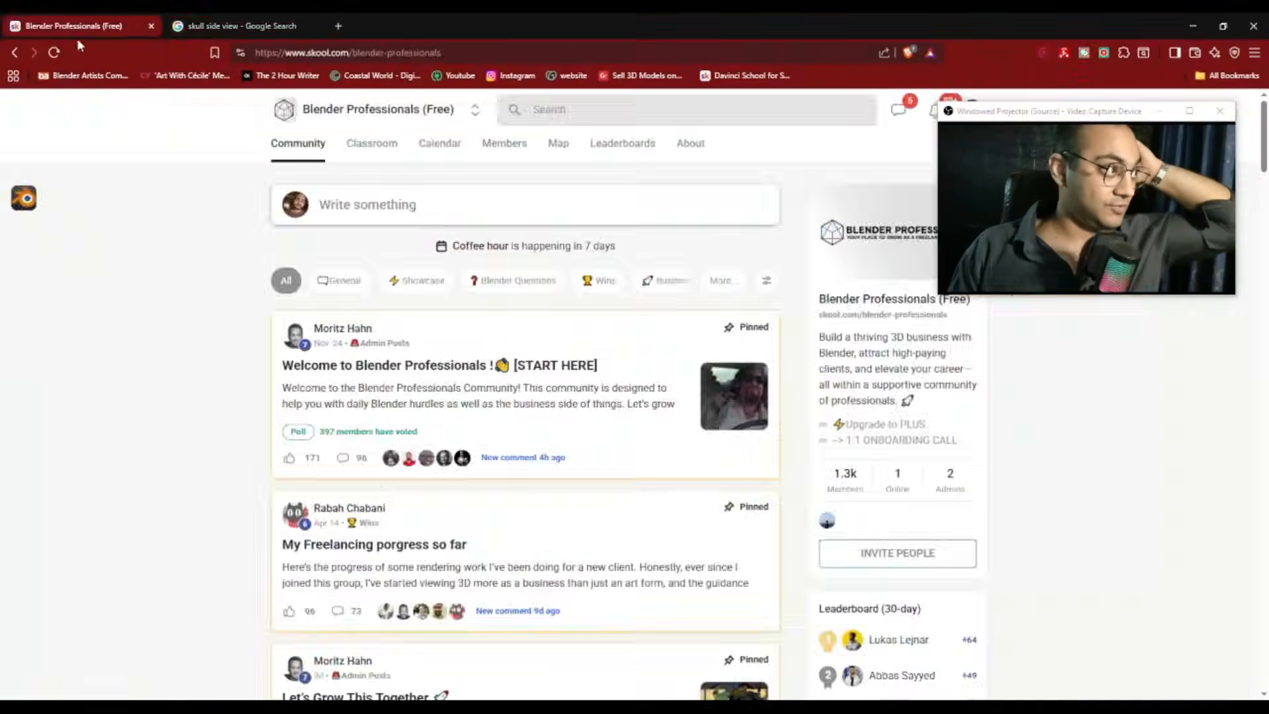
click(475, 110)
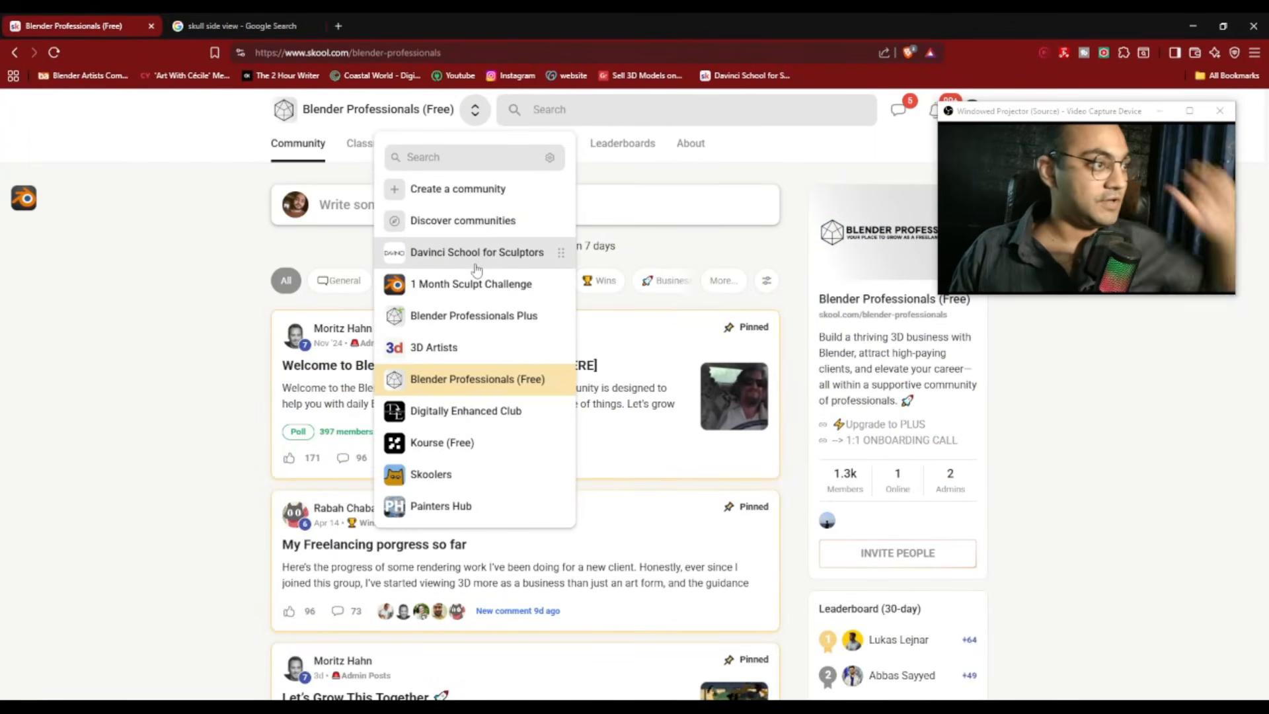
click(627, 247)
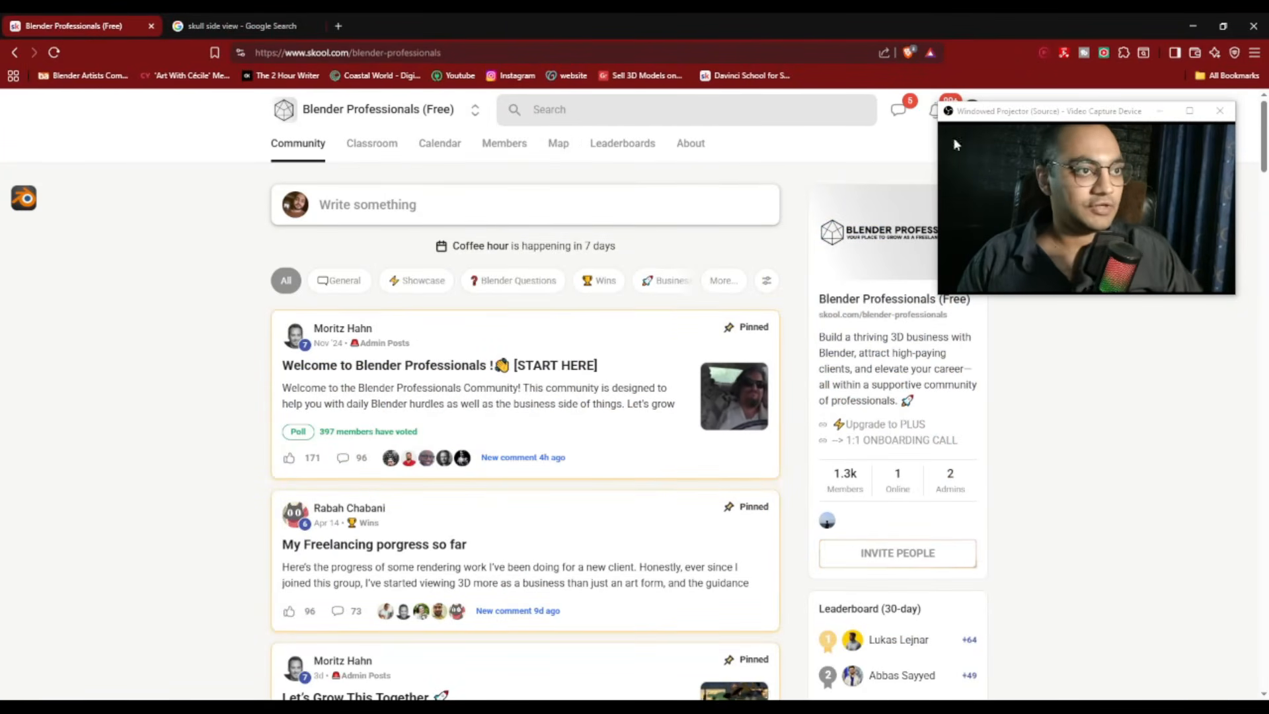
drag(1050, 119, 1060, 198)
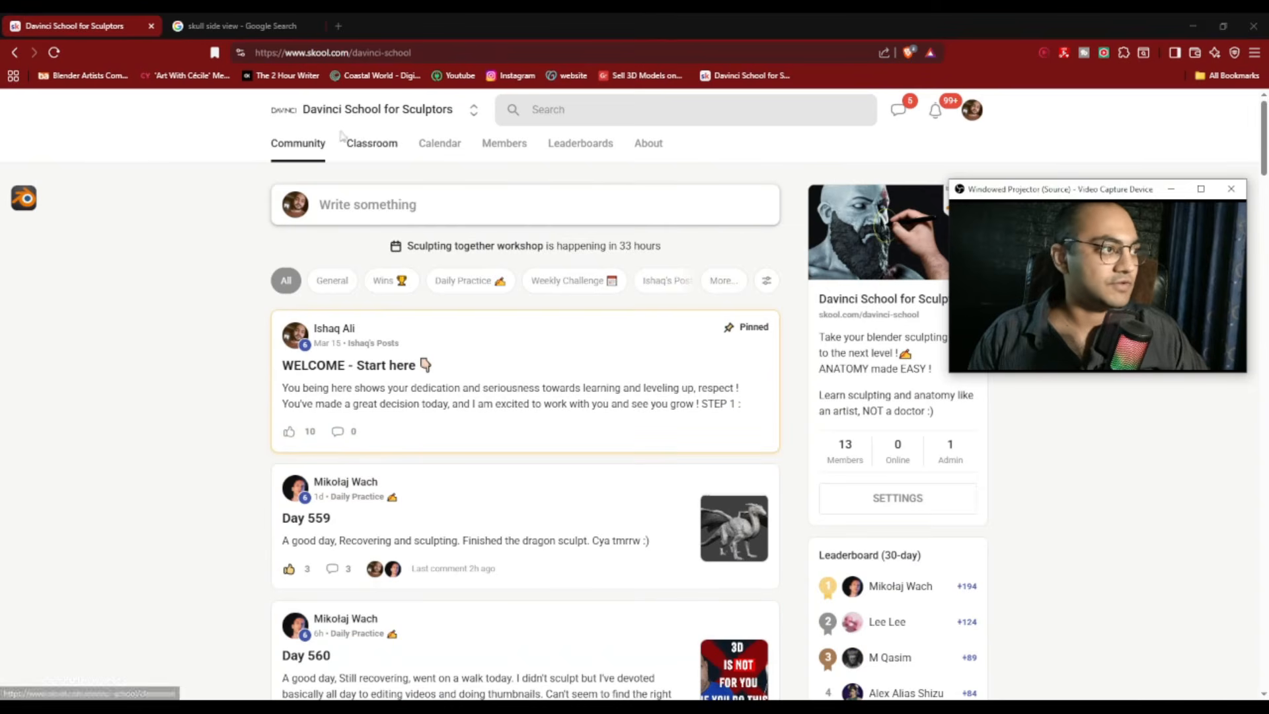
scroll(790, 522, down, 10)
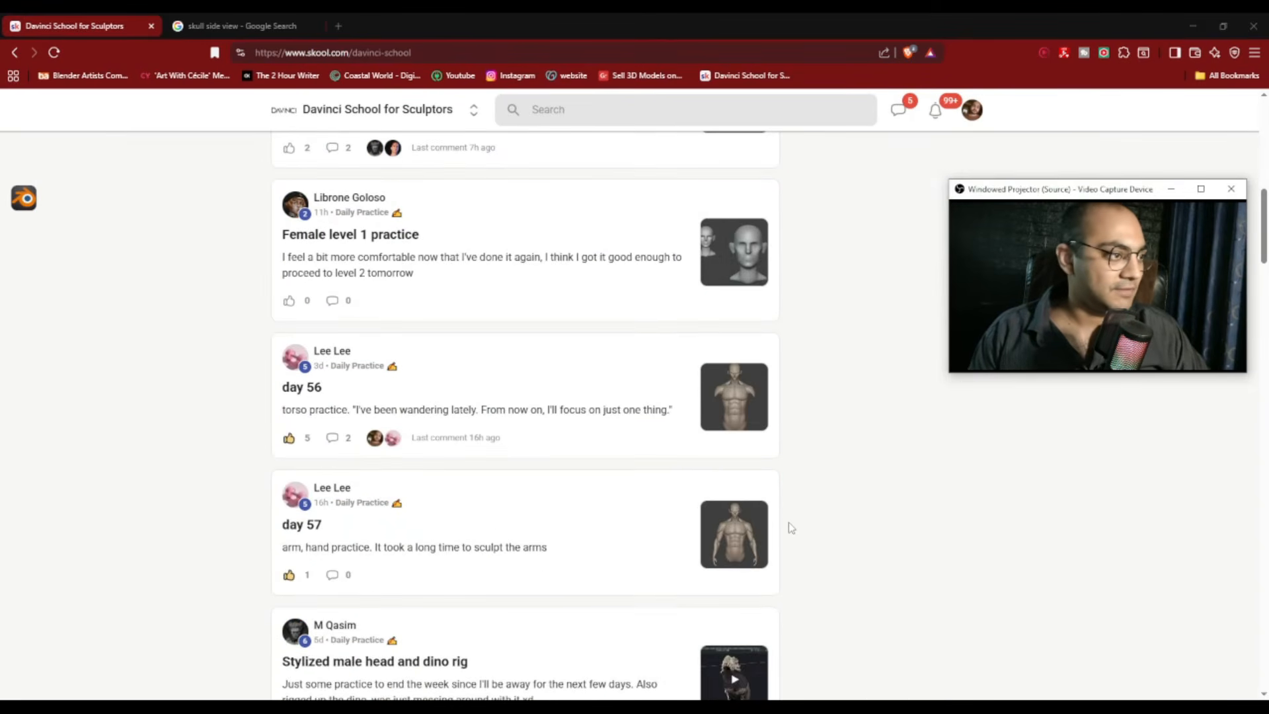
scroll(791, 528, up, 10)
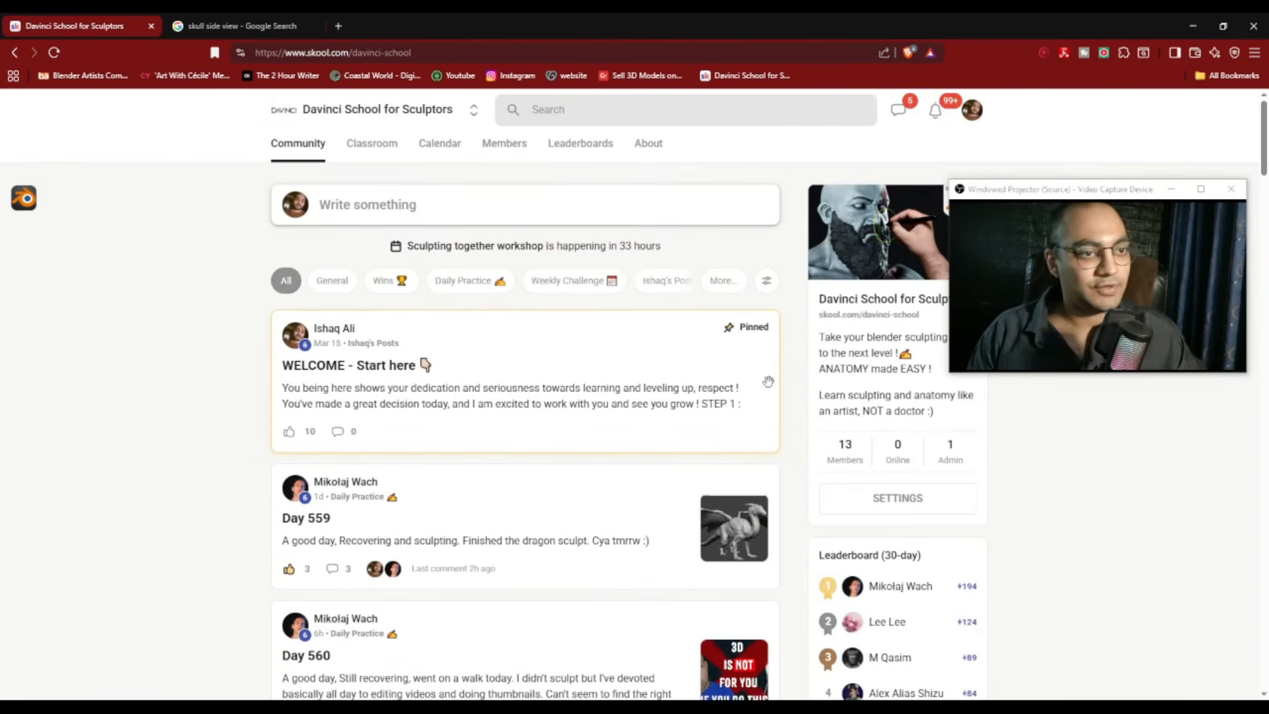
Step: Open the community's Classroom and look over the available sculpting courses
click(374, 152)
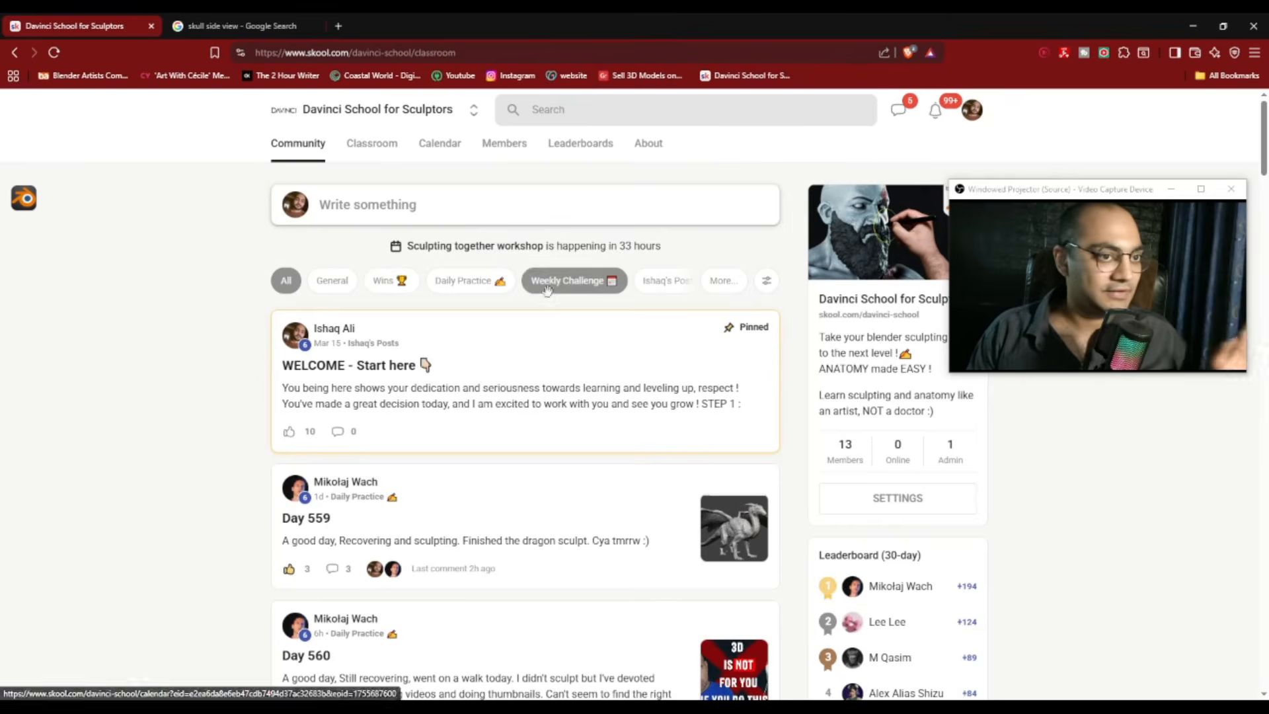
drag(1008, 193, 1010, 244)
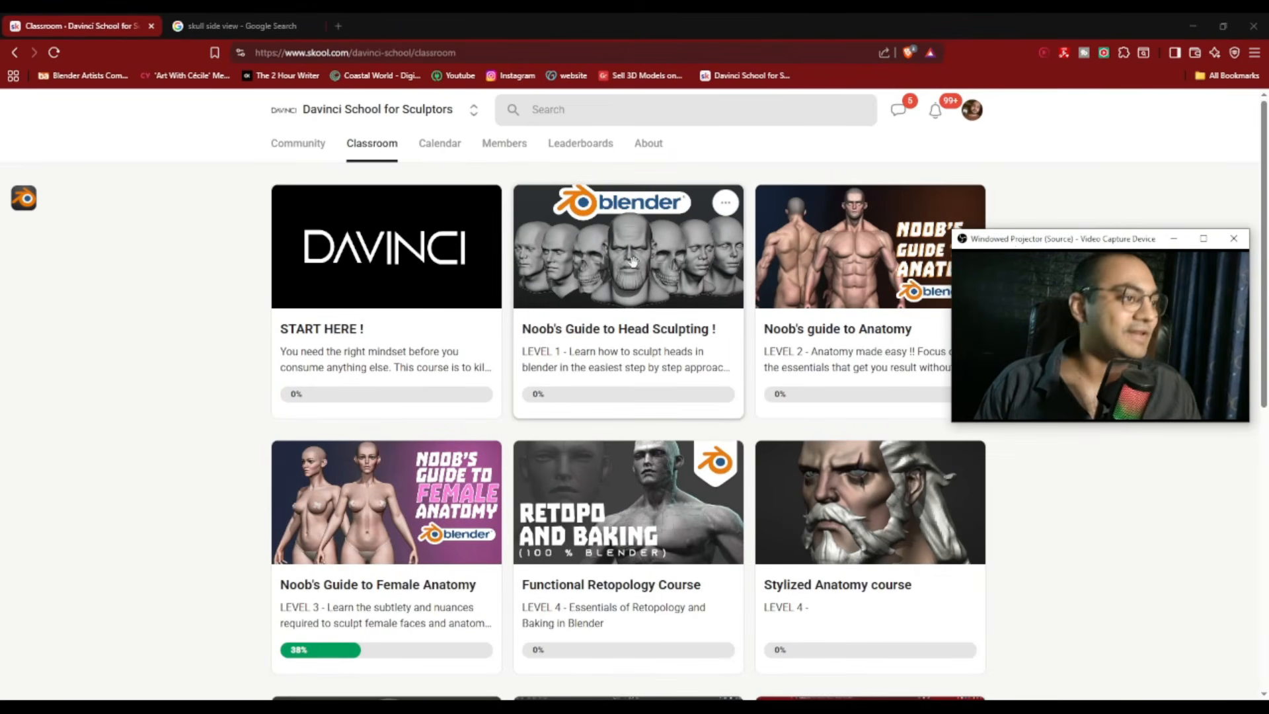
scroll(633, 259, down, 1)
scroll(661, 264, up, 1)
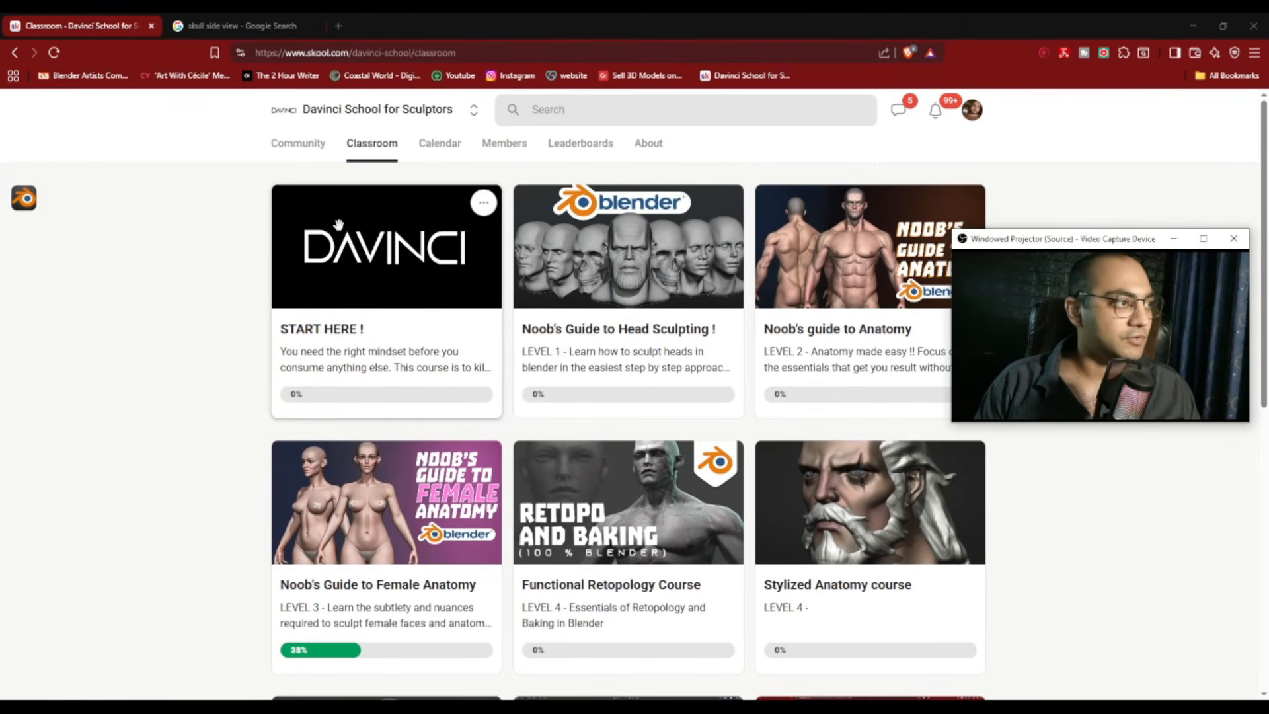
Step: Open the community calendar and view the details of the 20 August Sculpting together workshop and a Weekly Call
click(295, 159)
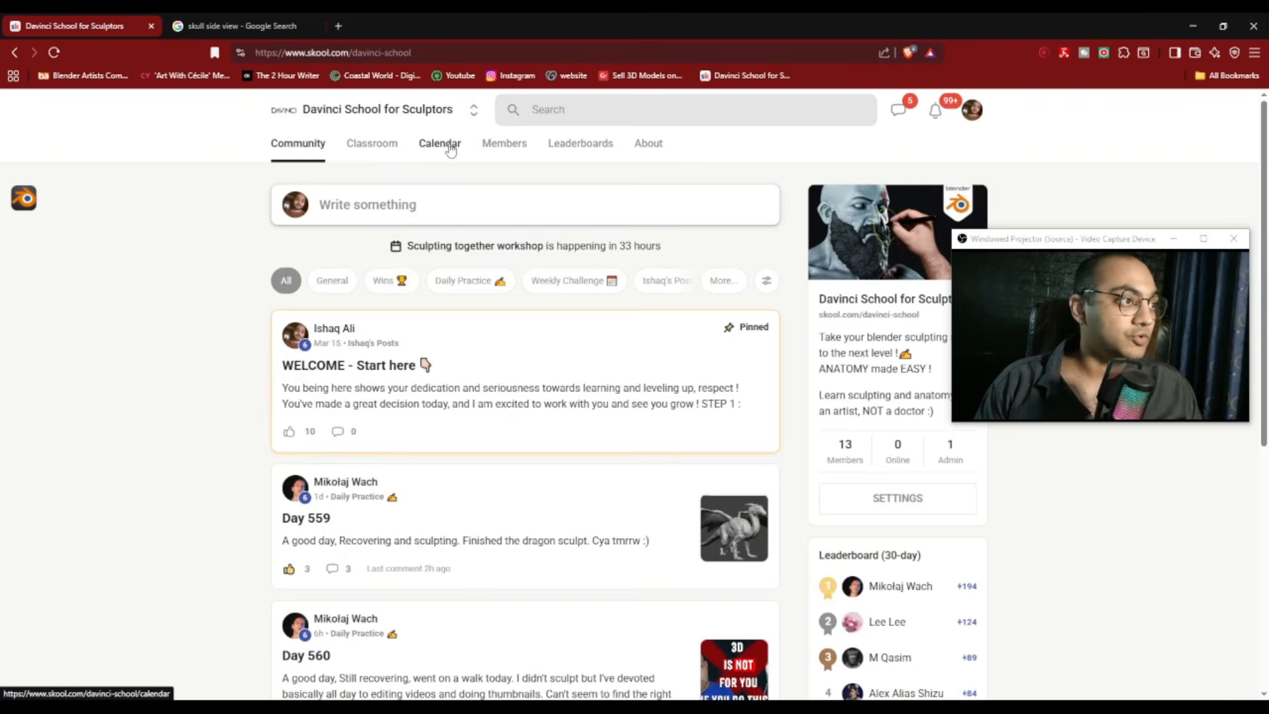
click(451, 150)
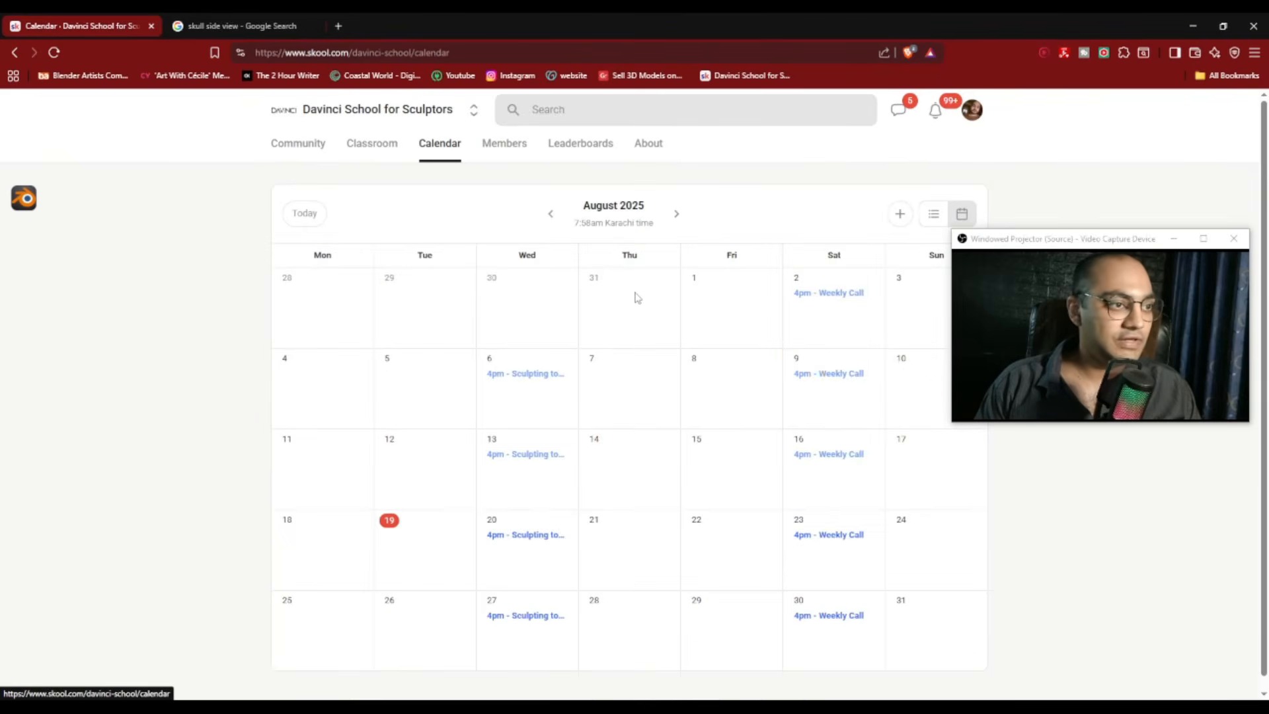
scroll(649, 310, down, 1)
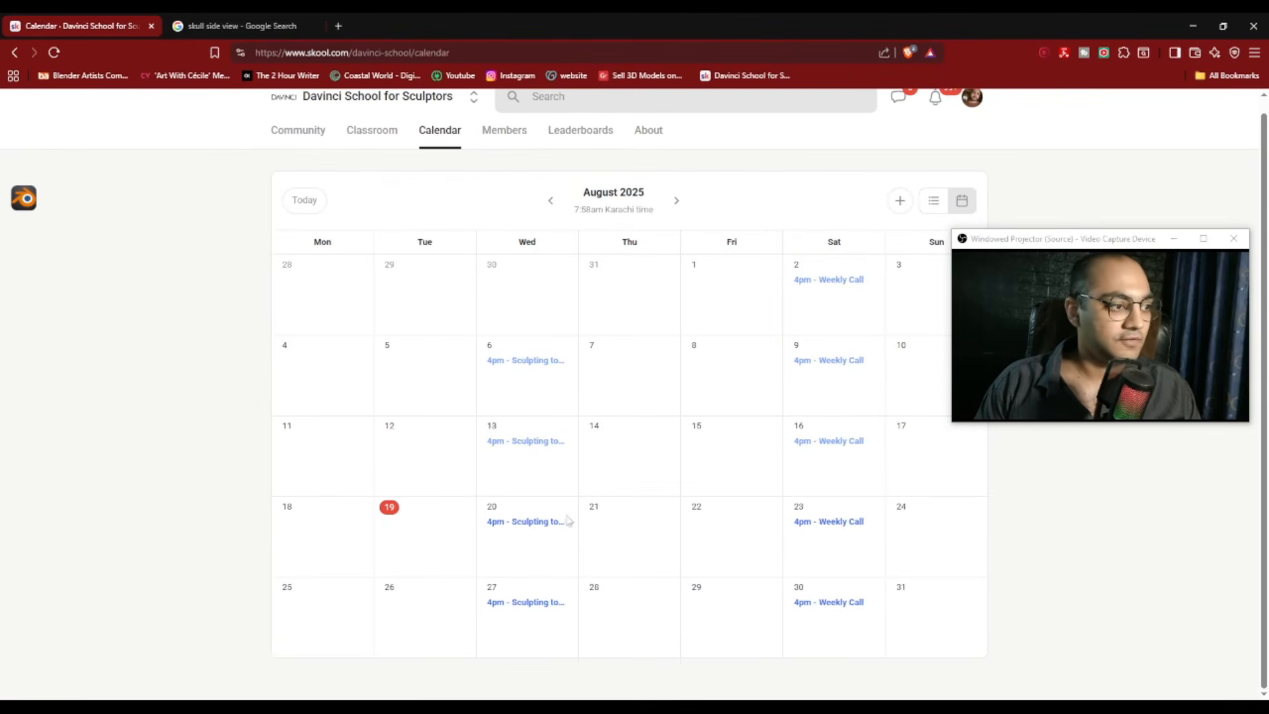
click(523, 523)
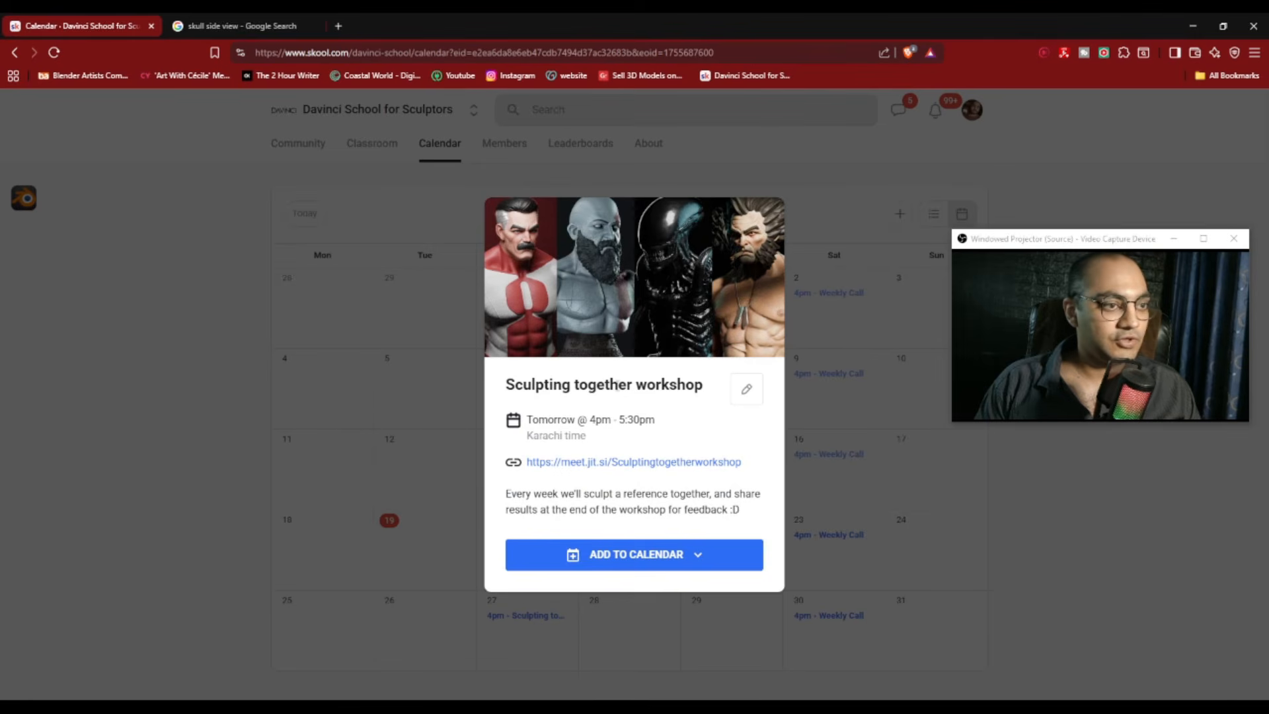
click(917, 183)
click(847, 294)
click(1029, 180)
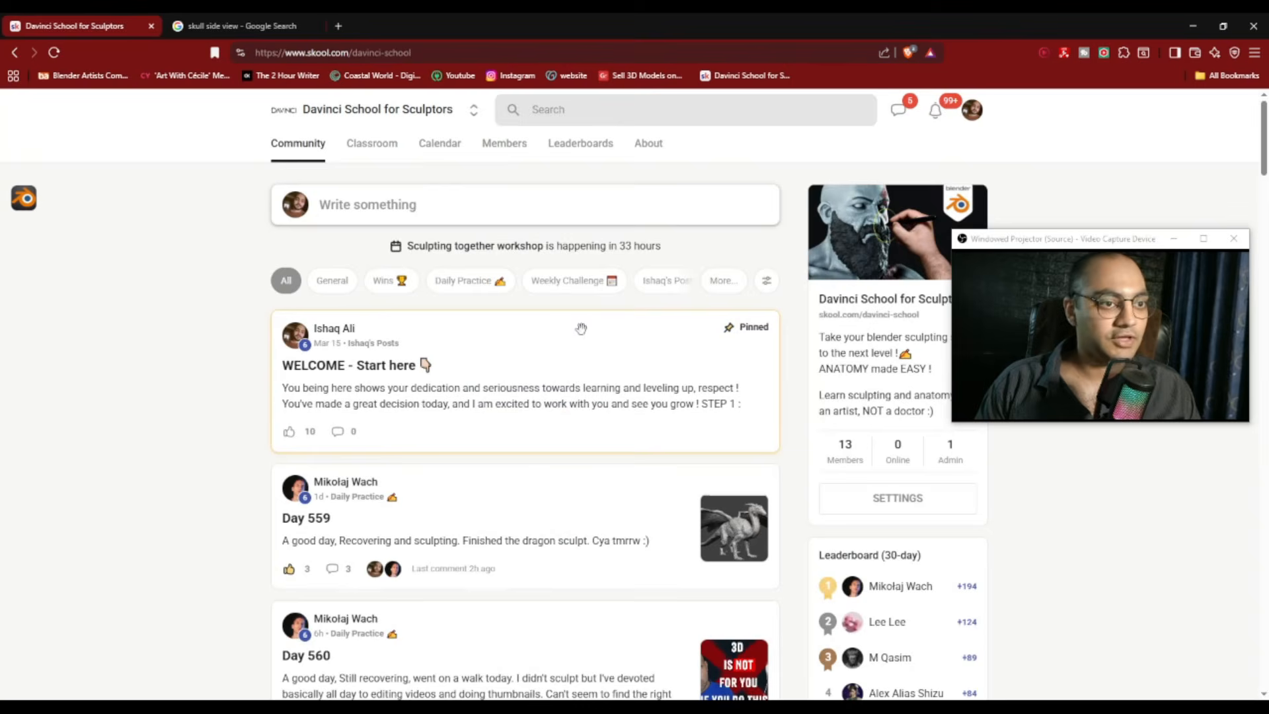
Step: Browse the members' daily practice posts in the Community feed
scroll(579, 328, down, 18)
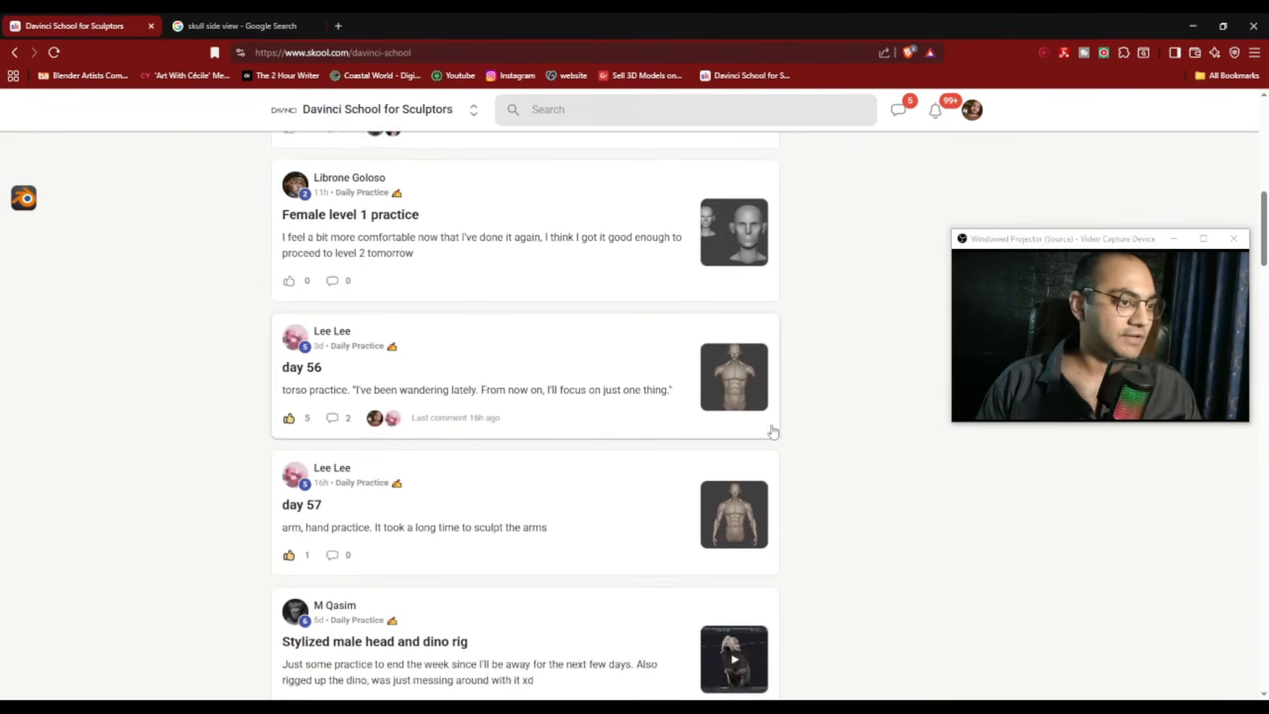
scroll(786, 463, down, 10)
scroll(787, 476, up, 20)
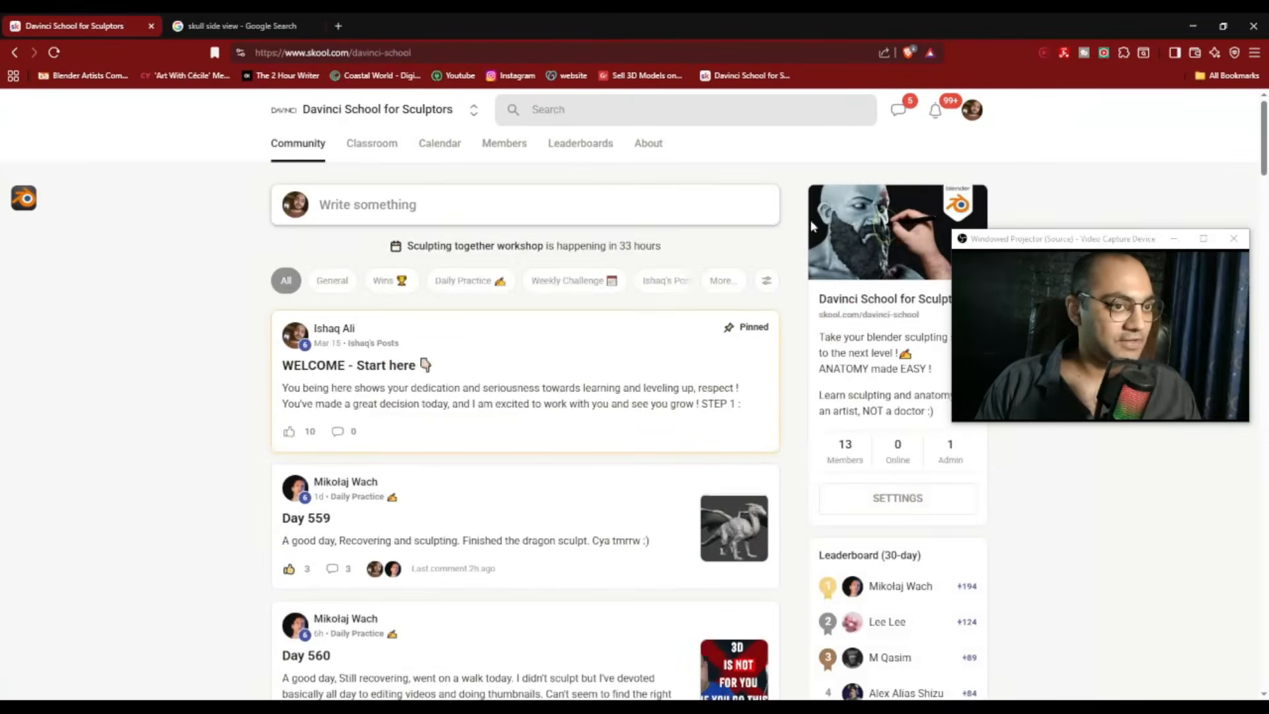
Step: Switch back to Blender and examine the painted head from a slightly lower, closer front angle
click(1195, 25)
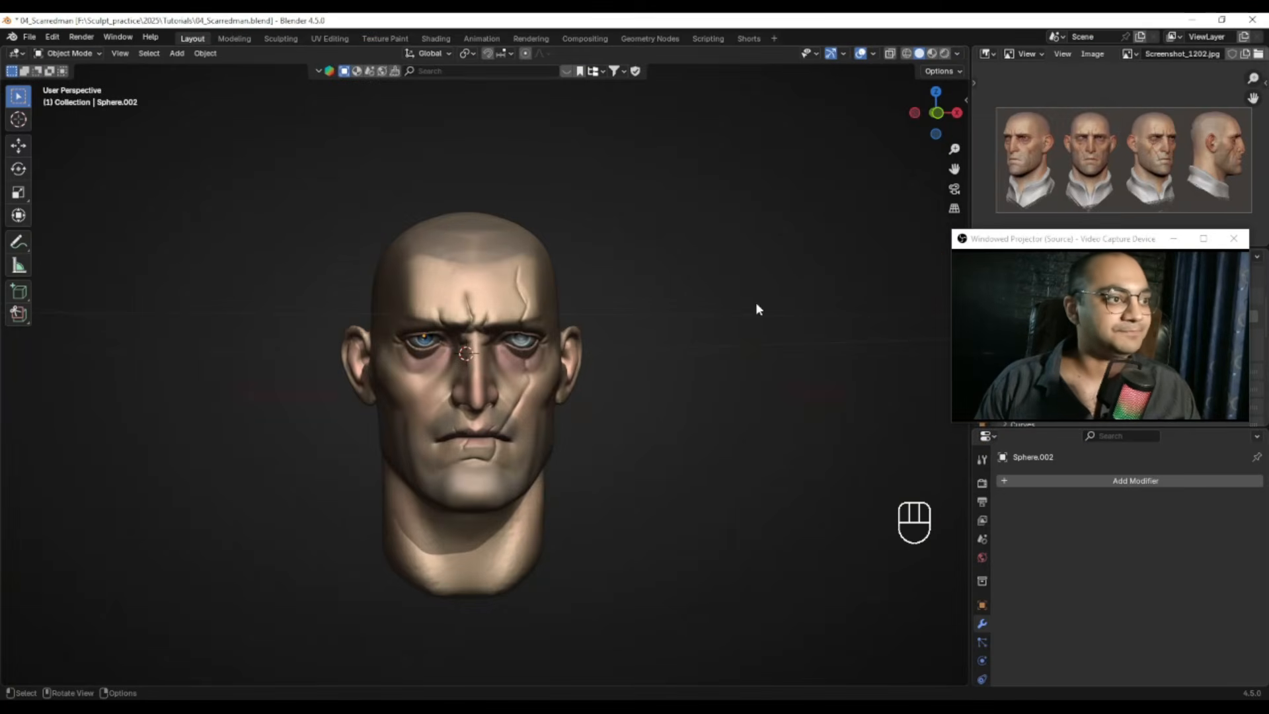
mouse_move(661, 347)
middle_down()
mouse_move(634, 355)
mouse_move(645, 355)
middle_up()
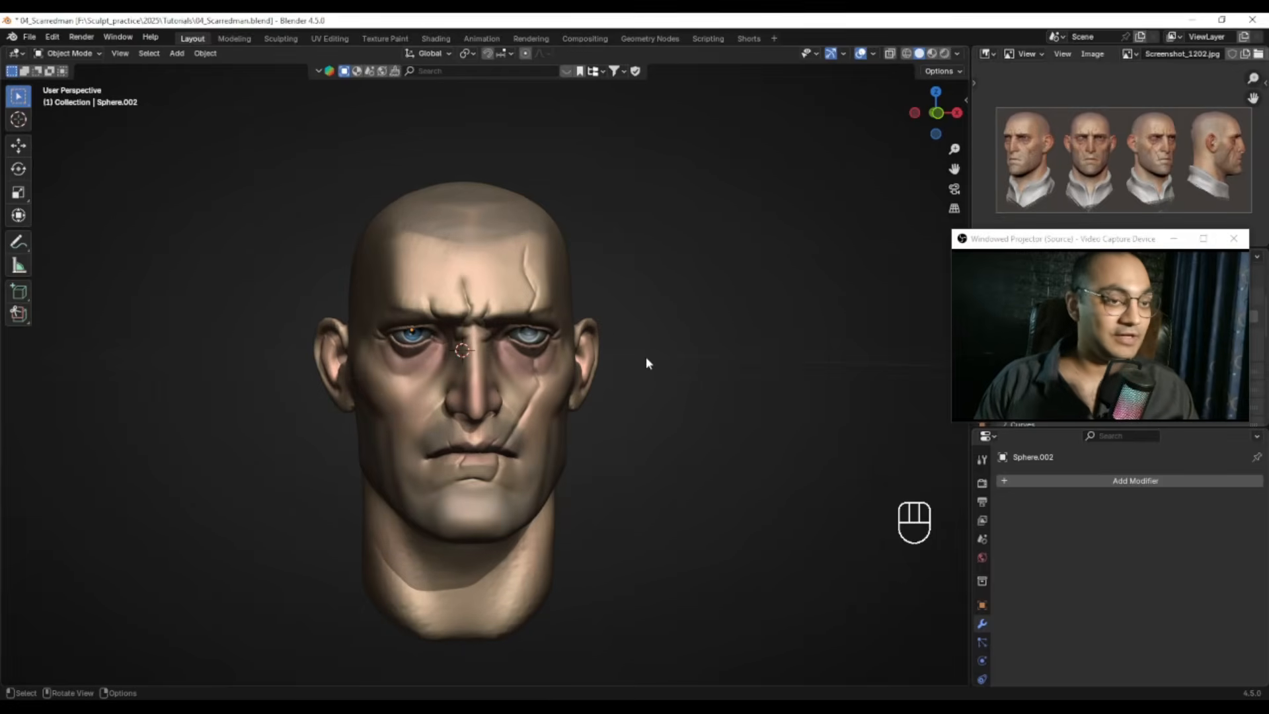